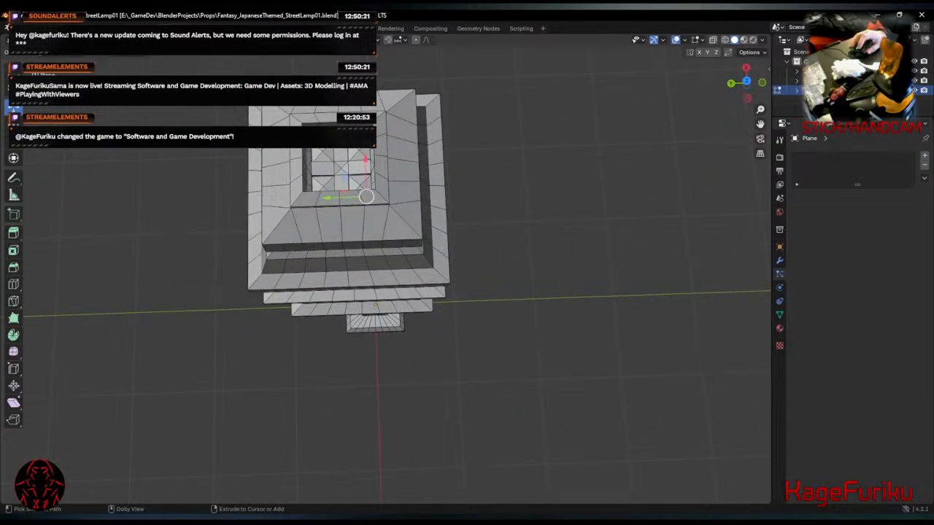
# Select the cross-shaped floor faces and the adjoining sunken panel faces inside the recess at the lamp's top.
pyautogui.keyDown('ctrl'); pyautogui.click(326, 160); pyautogui.keyUp('ctrl')
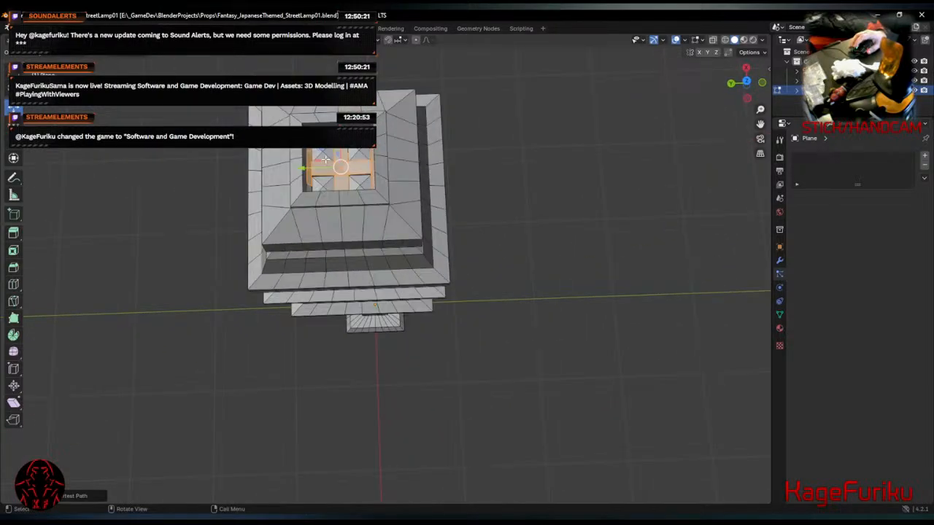
pyautogui.scroll(1, 323, 159)
pyautogui.moveTo(601, 245); pyautogui.dragTo(633, 502, button='middle')
pyautogui.moveTo(552, 173); pyautogui.dragTo(568, 146, button='middle')
pyautogui.moveTo(511, 168); pyautogui.dragTo(563, 198, button='middle')
pyautogui.scroll(4, 414, 237)
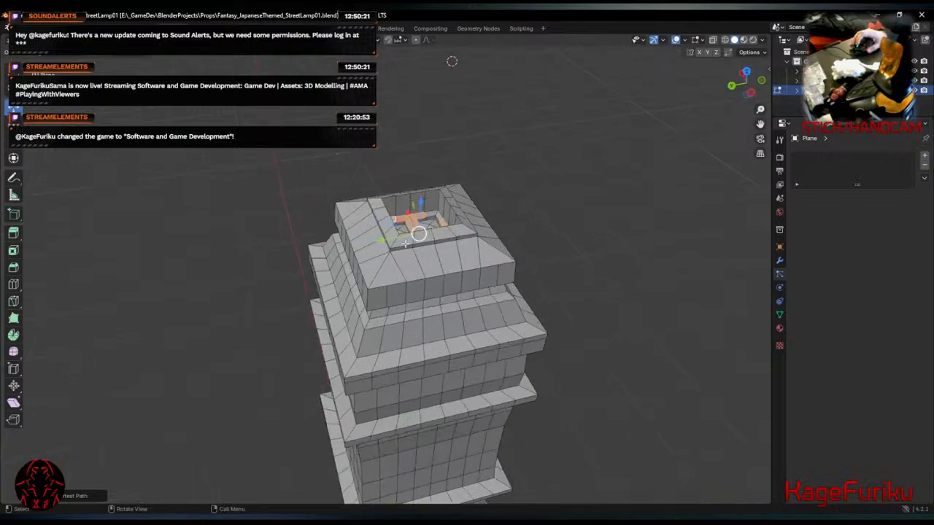
pyautogui.scroll(3, 515, 119)
pyautogui.moveTo(532, 102); pyautogui.dragTo(361, 184, button='middle')
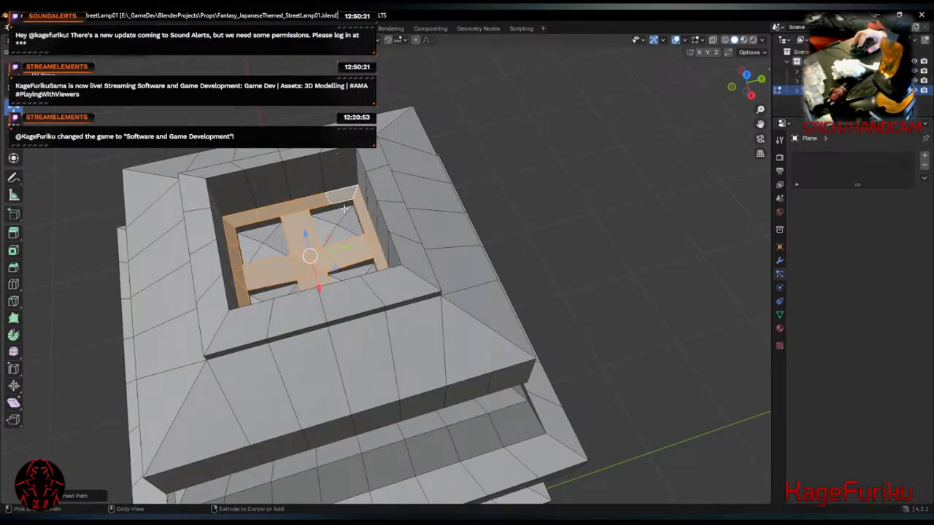
pyautogui.keyDown('ctrl'); pyautogui.click(267, 252); pyautogui.keyUp('ctrl')
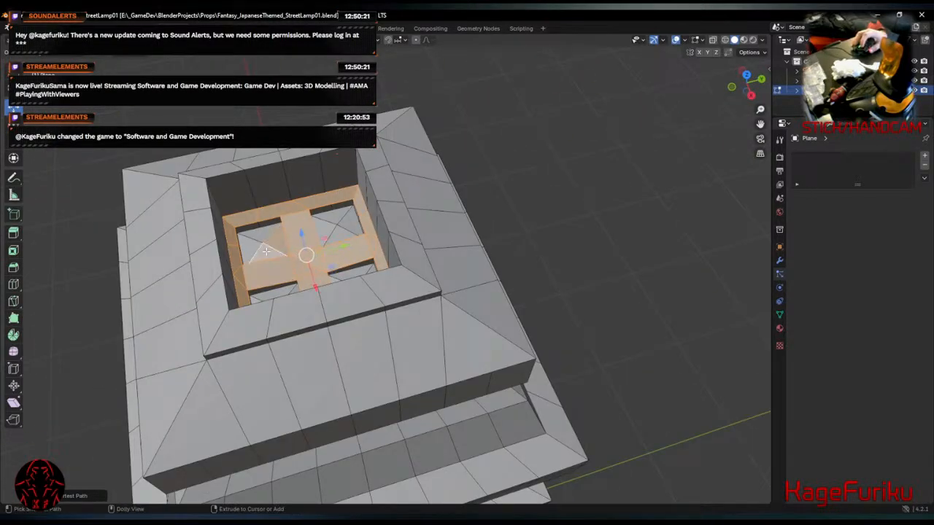
pyautogui.keyDown('ctrl'); pyautogui.click(352, 220); pyautogui.keyUp('ctrl')
pyautogui.keyDown('ctrl'); pyautogui.click(245, 227); pyautogui.keyUp('ctrl')
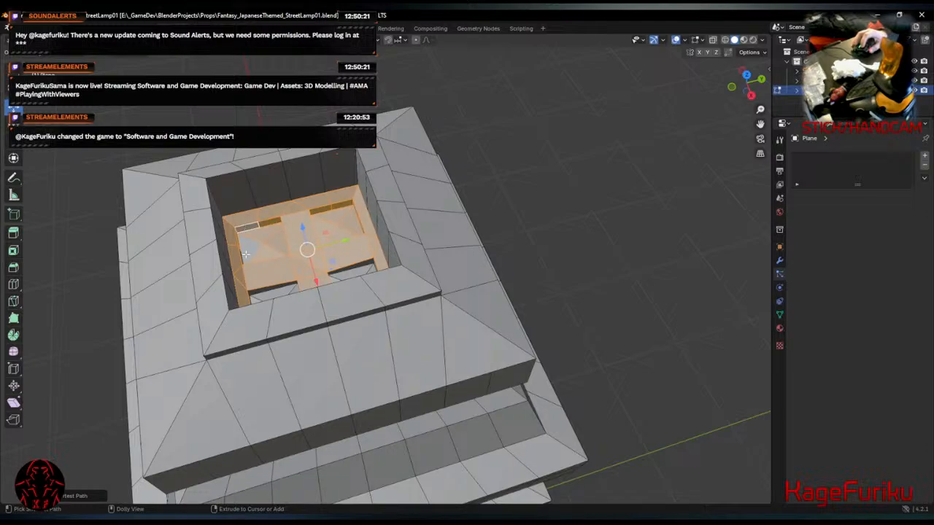
# Extend the selection across the recess floor and deselect the side-wall faces picked up with it.
pyautogui.moveTo(625, 225); pyautogui.dragTo(463, 179, button='middle')
pyautogui.keyDown('ctrl'); pyautogui.keyDown('shift'); pyautogui.click(423, 113); pyautogui.keyUp('shift'); pyautogui.keyUp('ctrl')
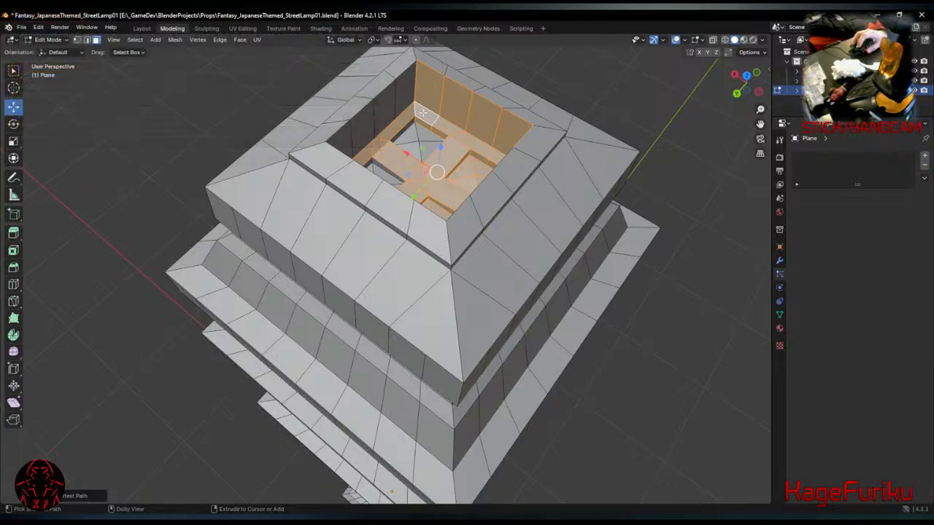
pyautogui.moveTo(453, 131); pyautogui.dragTo(543, 132, button='middle')
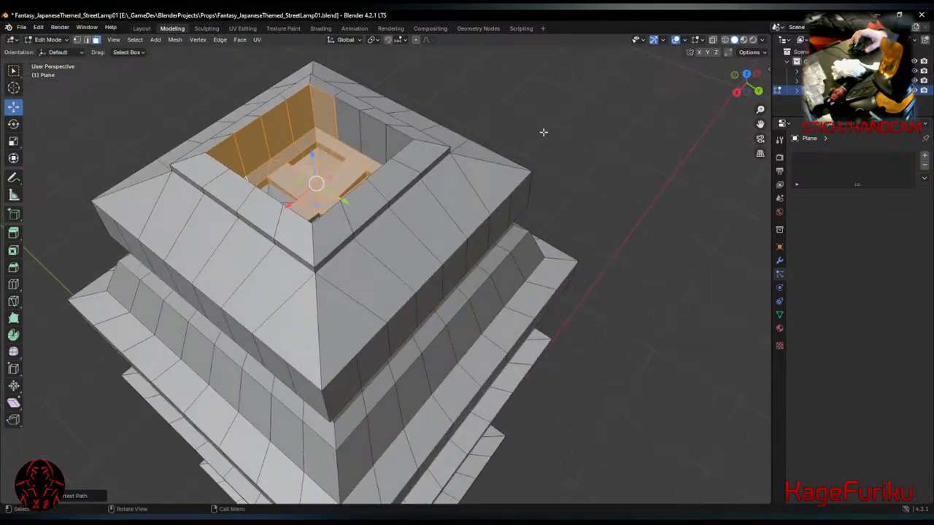
pyautogui.keyDown('shift'); pyautogui.click(334, 113); pyautogui.keyUp('shift')
pyautogui.keyDown('shift'); pyautogui.click(305, 115); pyautogui.keyUp('shift')
pyautogui.keyDown('shift'); pyautogui.click(274, 130); pyautogui.keyUp('shift')
pyautogui.keyDown('shift'); pyautogui.click(252, 144); pyautogui.keyUp('shift')
pyautogui.keyDown('shift'); pyautogui.click(225, 156); pyautogui.keyUp('shift')
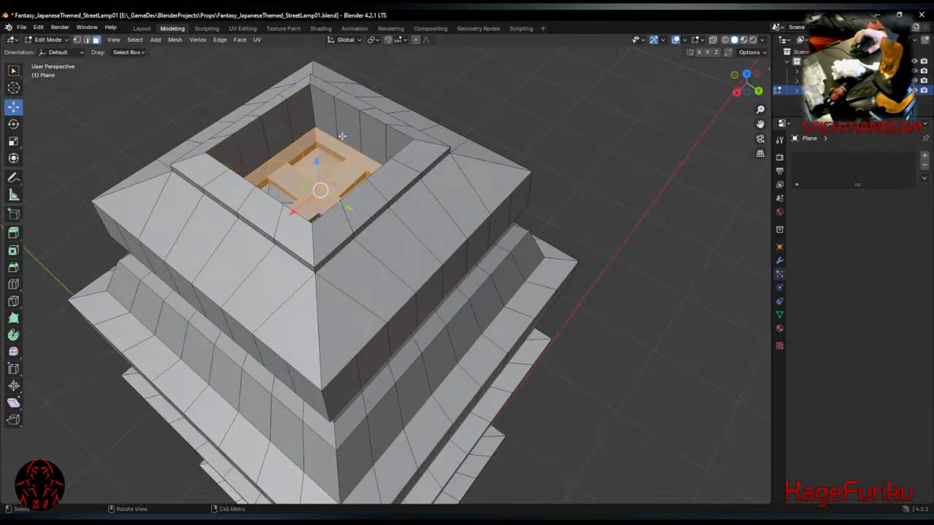
# Add the remaining sunken panel faces to the selection and raise the whole recess floor along Z to just below the rim.
pyautogui.moveTo(225, 156); pyautogui.dragTo(460, 186, button='middle')
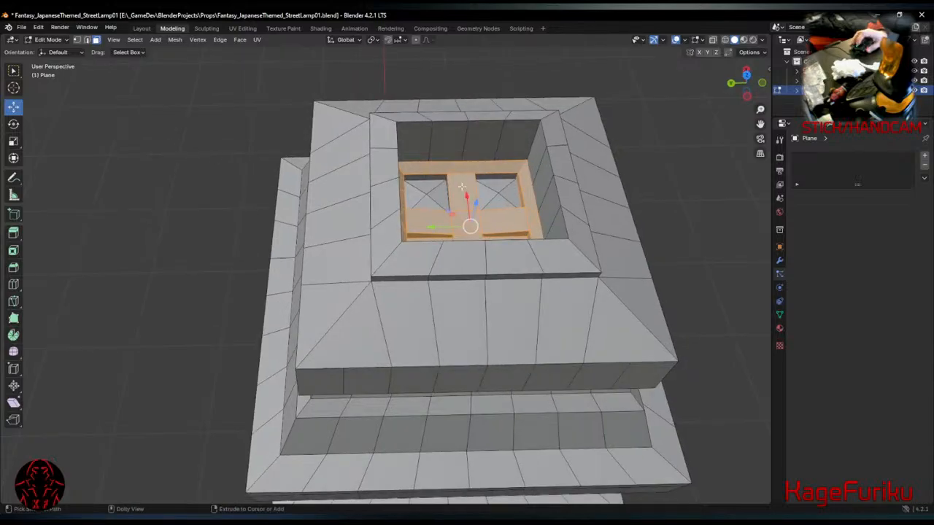
pyautogui.keyDown('shift'); pyautogui.click(495, 204); pyautogui.keyUp('shift')
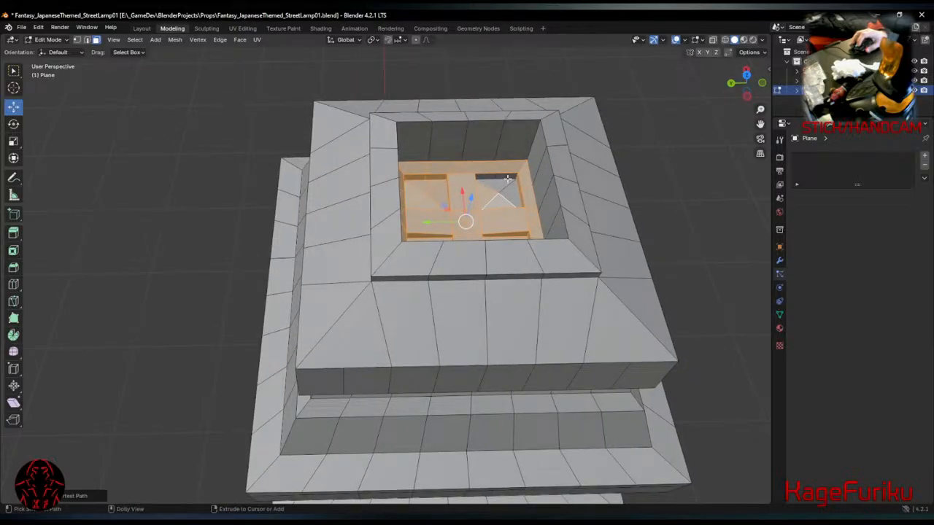
pyautogui.keyDown('shift'); pyautogui.click(508, 176); pyautogui.keyUp('shift')
pyautogui.moveTo(430, 205); pyautogui.dragTo(415, 230, button='middle')
pyautogui.moveTo(403, 236); pyautogui.dragTo(405, 195)
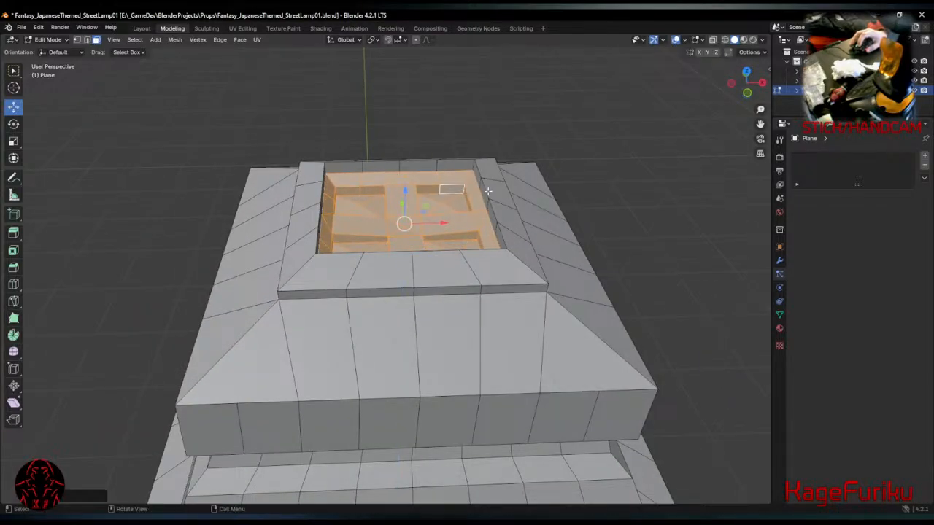
# Select the edge loop around the recess's inner rim, scale it outward moderately, and lower it slightly along Z.
pyautogui.press('2')
pyautogui.click(485, 188)
pyautogui.keyDown('alt'); pyautogui.click(486, 189); pyautogui.keyUp('alt')
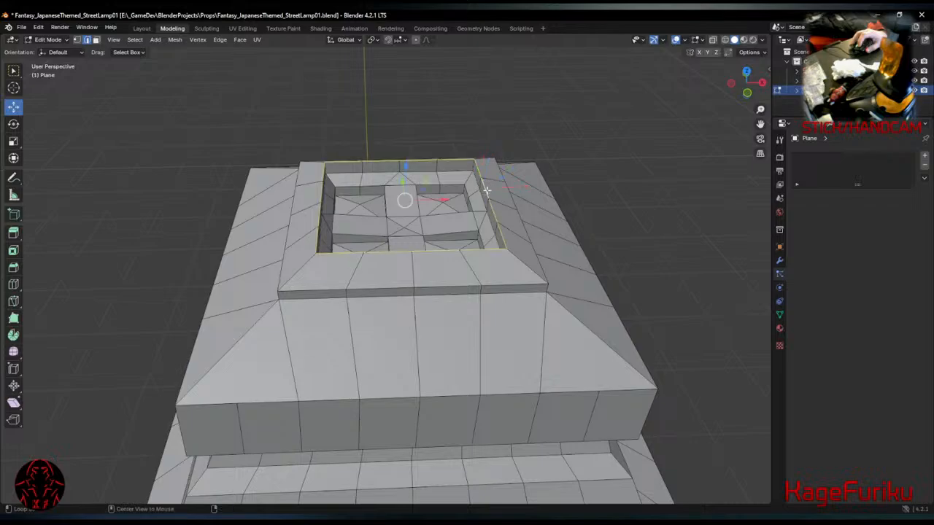
pyautogui.press('s')
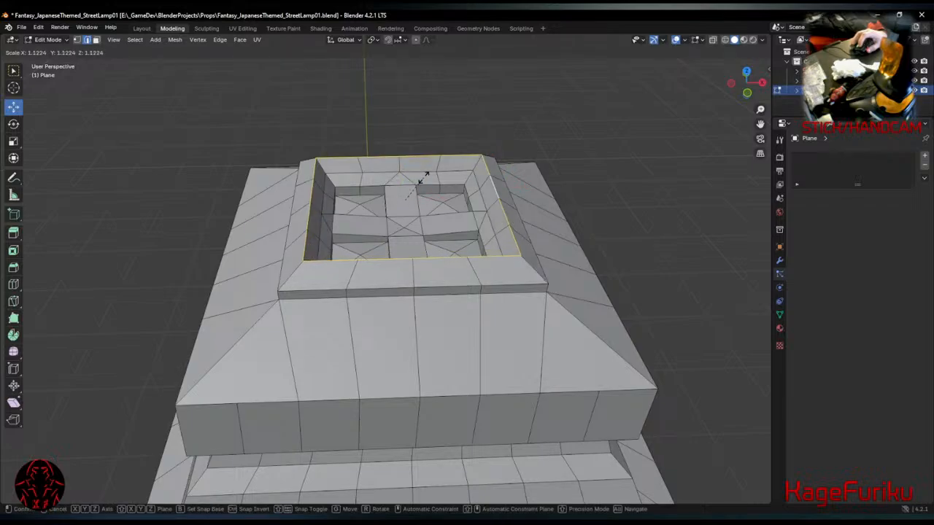
pyautogui.click(429, 180)
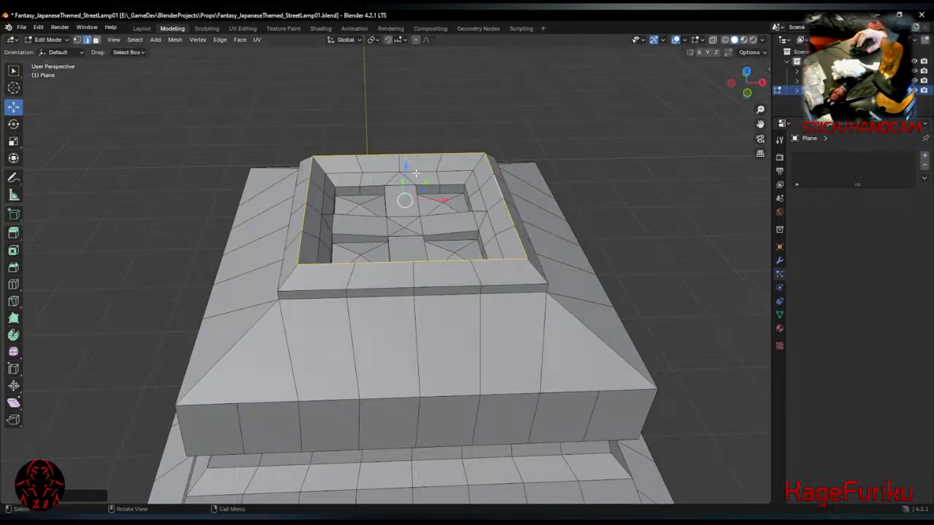
pyautogui.press('s')
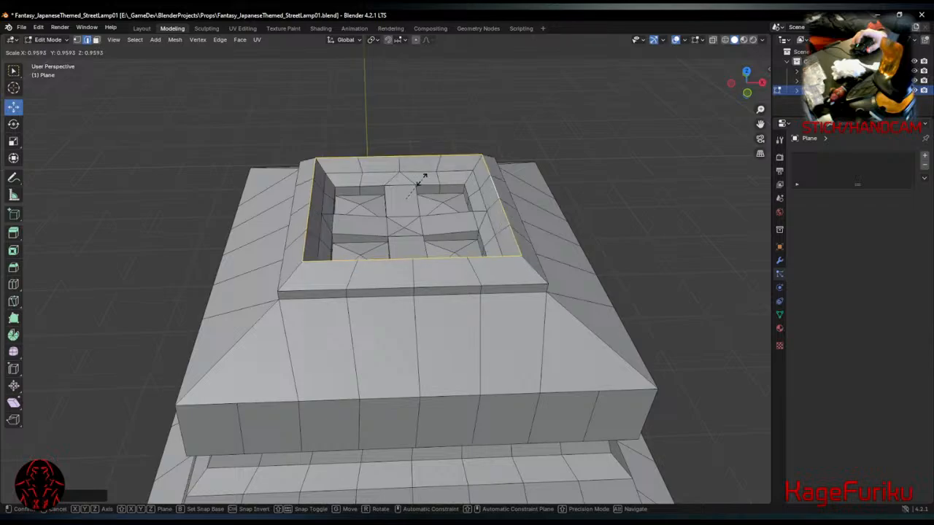
pyautogui.click(421, 180)
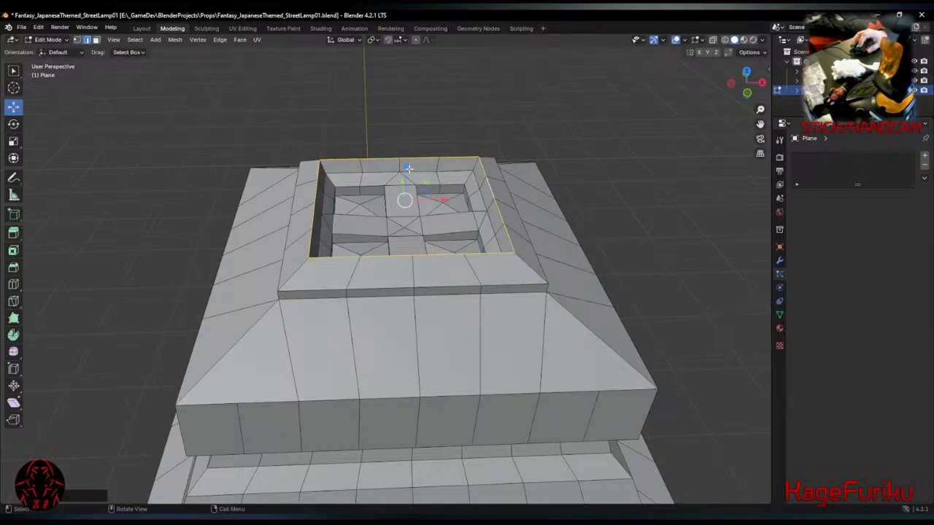
pyautogui.moveTo(408, 169); pyautogui.dragTo(408, 176)
# Lower the edge loop around the wide cornice below the cap slightly along Z and scale it to about 1.02.
pyautogui.moveTo(461, 210); pyautogui.dragTo(476, 169, button='middle')
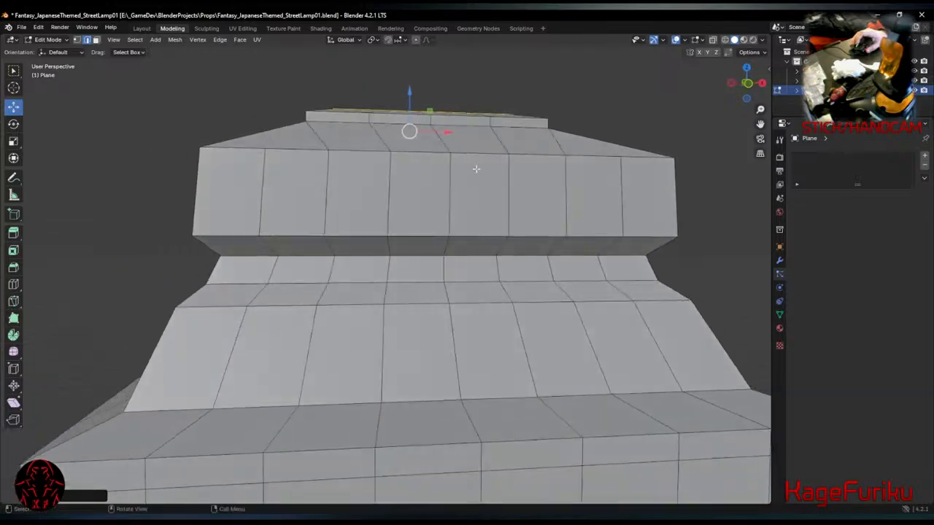
pyautogui.scroll(-5, 469, 254)
pyautogui.moveTo(467, 255); pyautogui.dragTo(503, 290, button='middle')
pyautogui.click(462, 290)
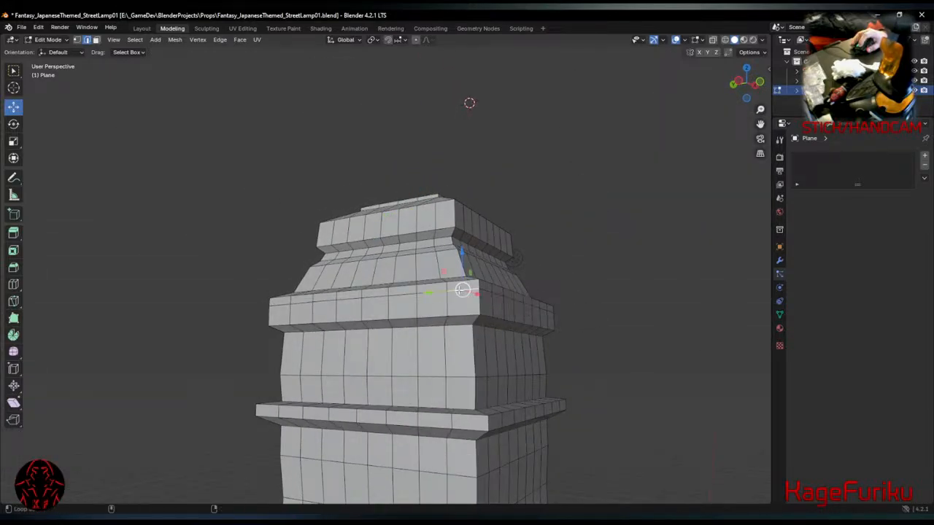
pyautogui.keyDown('alt'); pyautogui.click(429, 290); pyautogui.keyUp('alt')
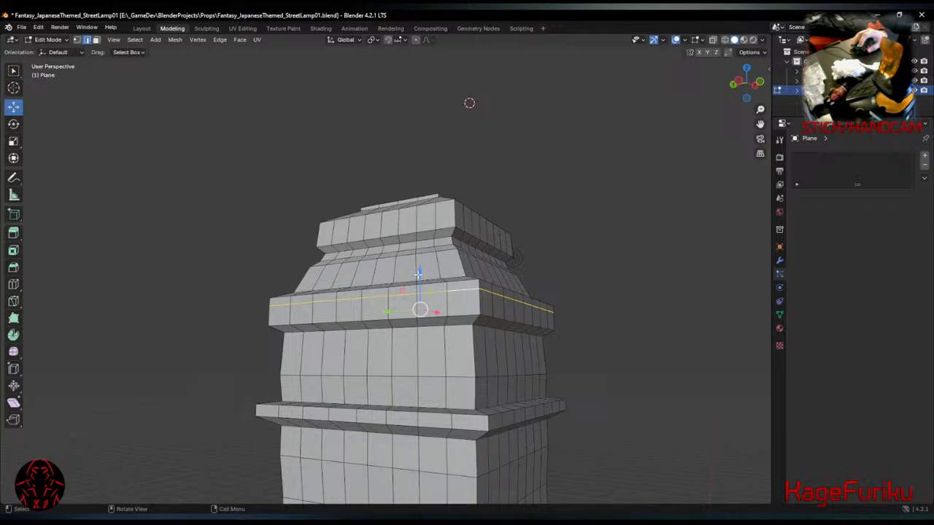
pyautogui.moveTo(419, 274); pyautogui.dragTo(420, 281)
pyautogui.press('s')
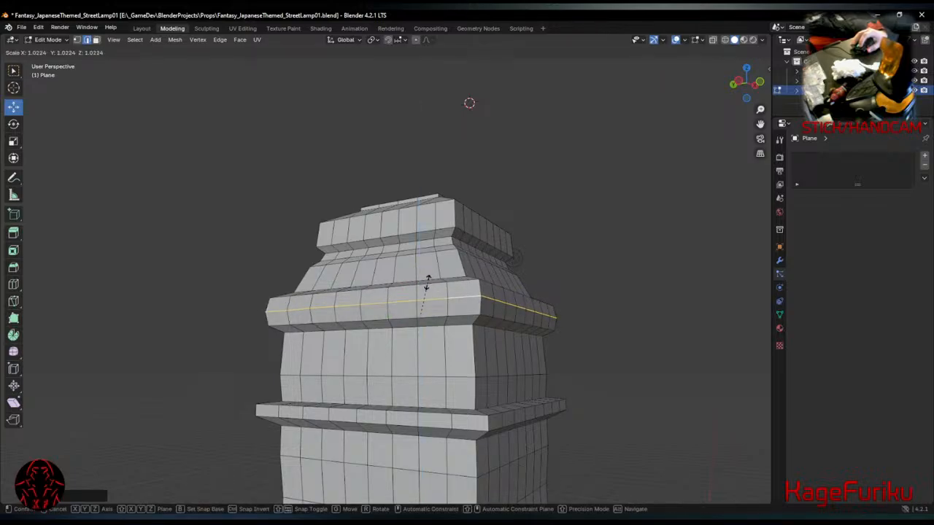
pyautogui.click(426, 285)
# Select the outer face ring of the thin band below the cornice, lower it slightly along Z, and deselect it.
pyautogui.moveTo(635, 325); pyautogui.dragTo(503, 321, button='middle')
pyautogui.press('3')
pyautogui.click(327, 408)
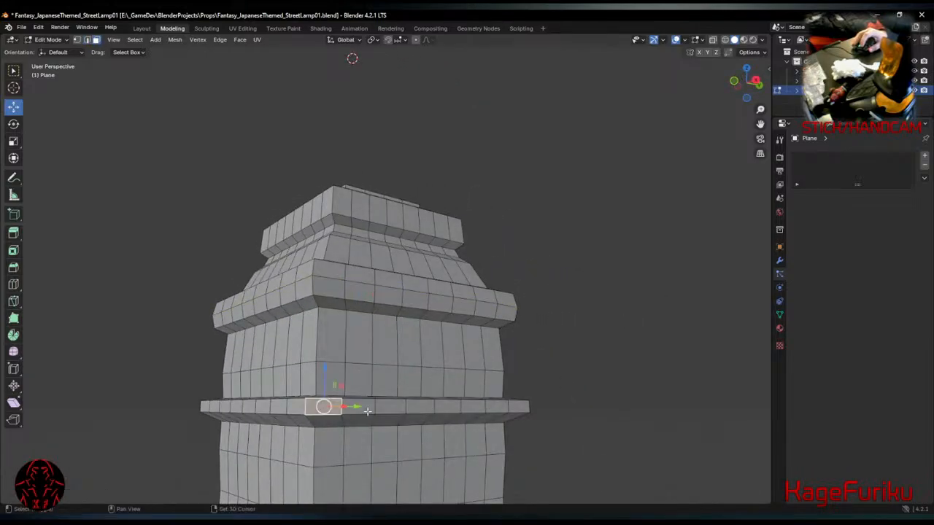
pyautogui.keyDown('alt'); pyautogui.keyDown('shift'); pyautogui.click(367, 411); pyautogui.keyUp('shift'); pyautogui.keyUp('alt')
pyautogui.click(366, 411)
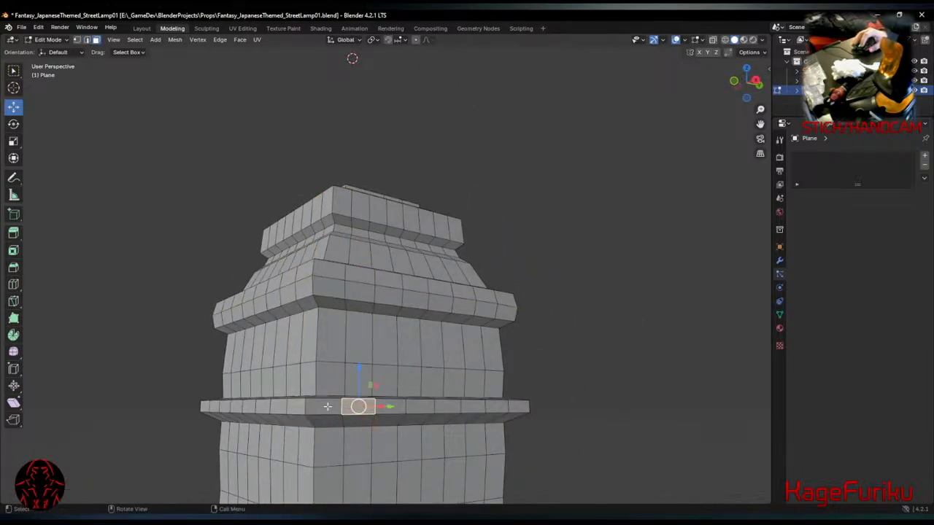
pyautogui.keyDown('alt'); pyautogui.click(265, 407); pyautogui.keyUp('alt')
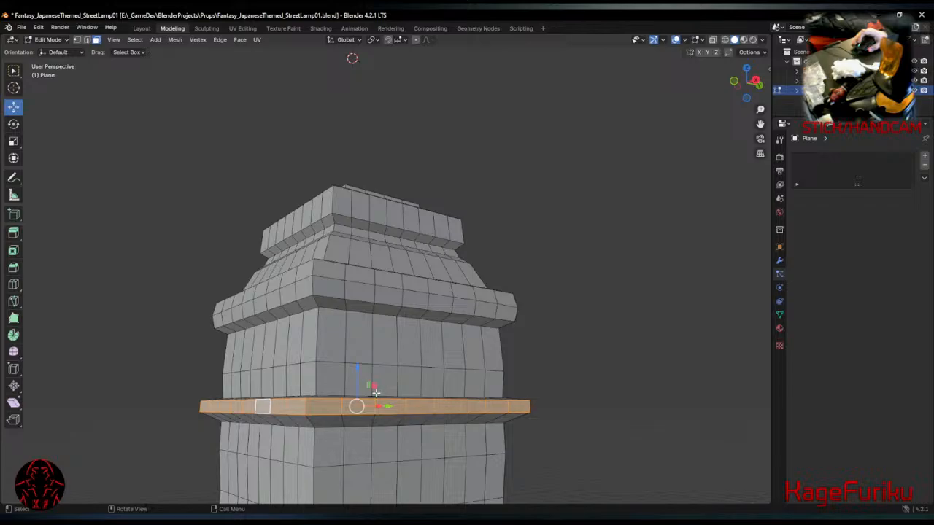
pyautogui.moveTo(357, 368); pyautogui.dragTo(357, 373)
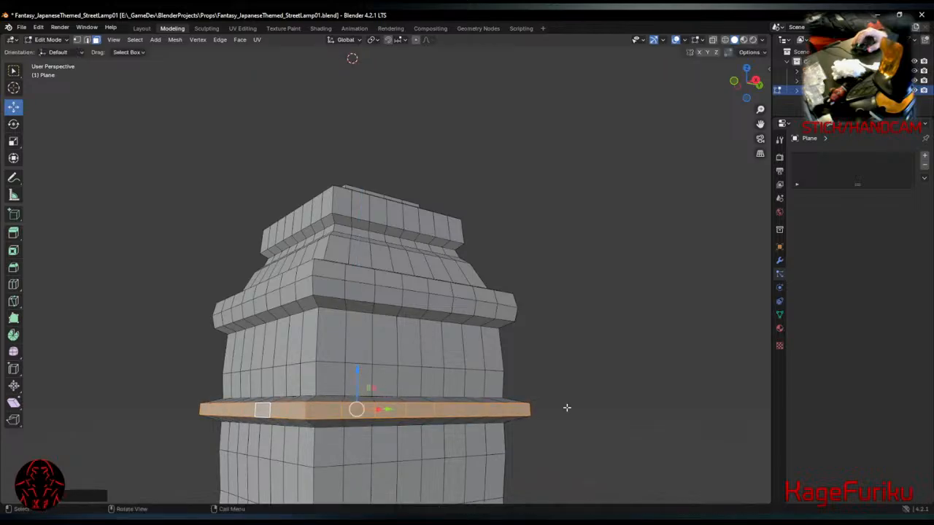
pyautogui.click(646, 427)
# Add a single loop cut around the middle of the post's upper section.
pyautogui.moveTo(642, 431); pyautogui.dragTo(517, 262, button='middle')
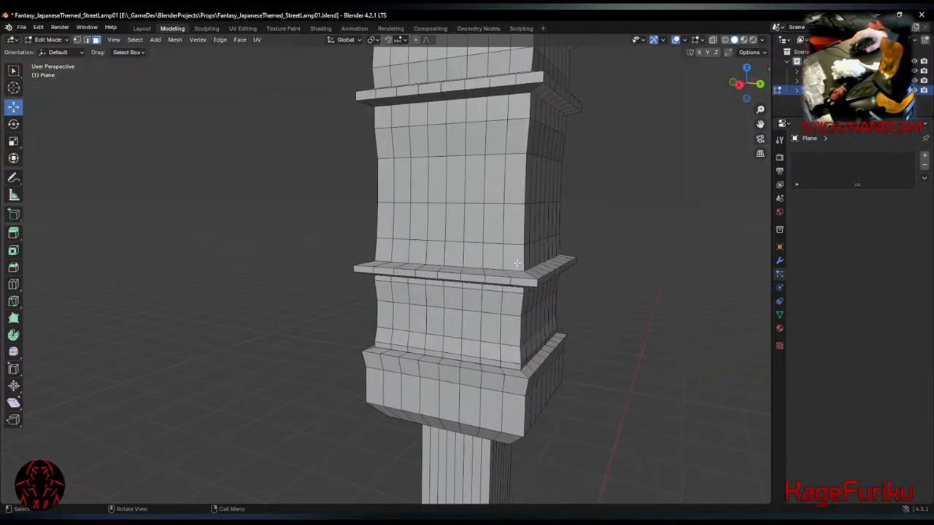
pyautogui.scroll(-4, 520, 264)
pyautogui.moveTo(605, 296); pyautogui.dragTo(486, 146, button='middle')
pyautogui.scroll(3, 454, 170)
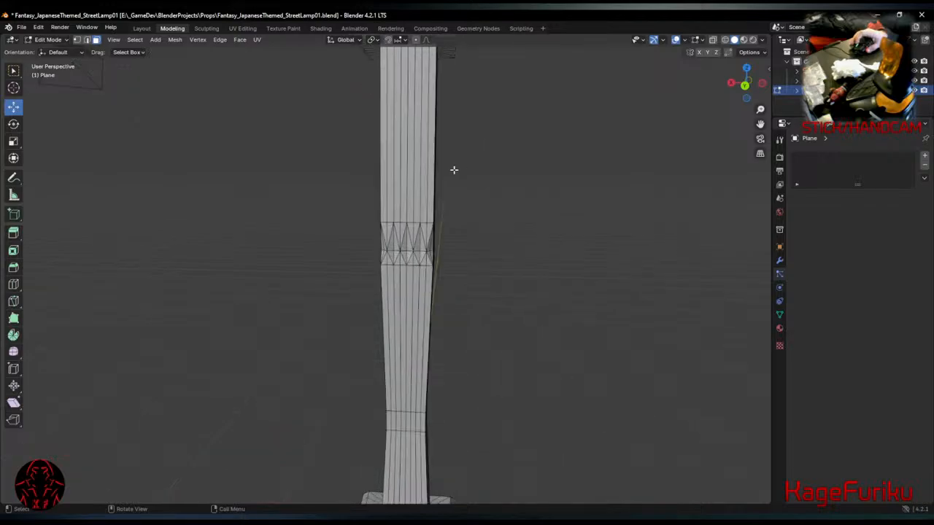
pyautogui.click(13, 284)
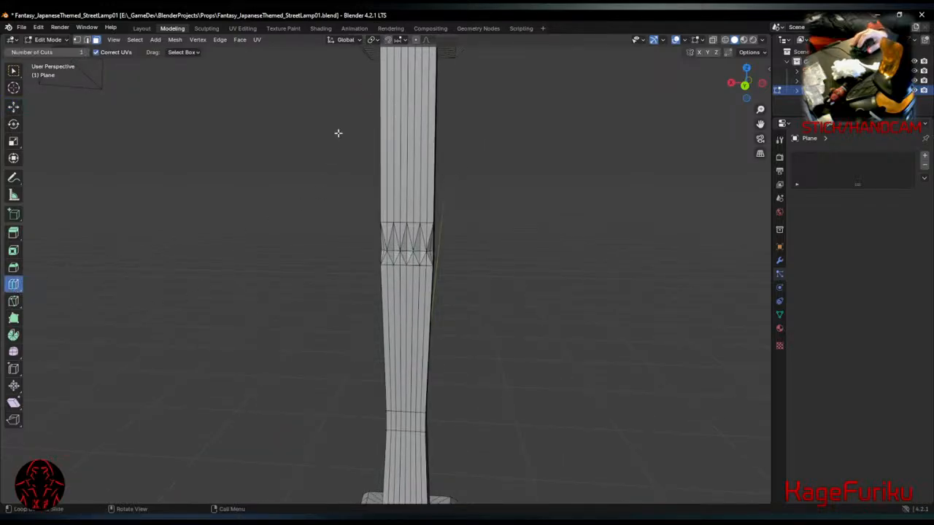
pyautogui.click(410, 124)
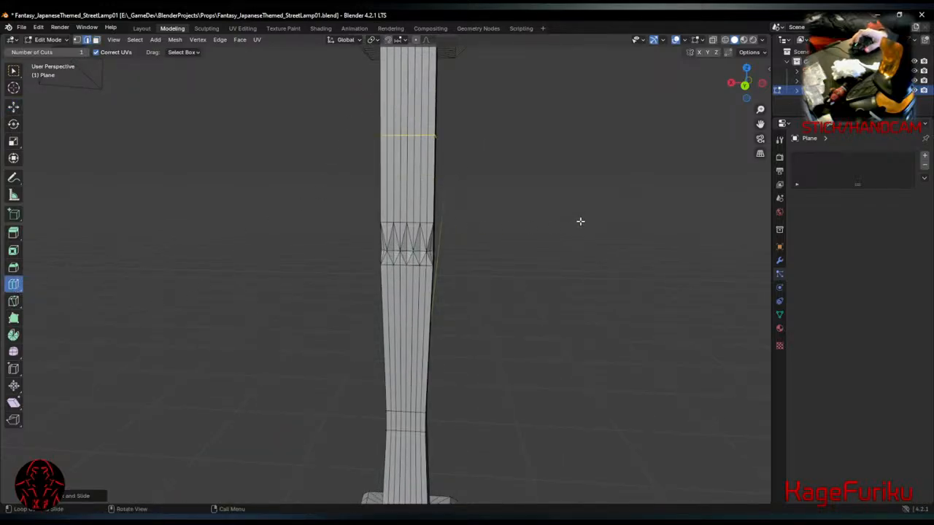
pyautogui.moveTo(579, 221); pyautogui.dragTo(532, 231, button='middle')
pyautogui.click(13, 107)
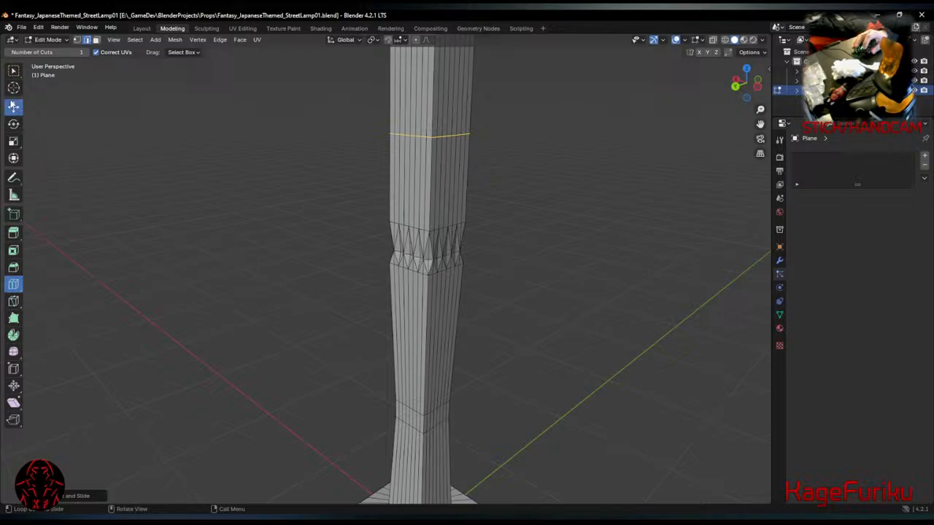
# Scale the new edge loop on the upper post inward to about 0.89 and raise it slightly along Z.
pyautogui.press('s')
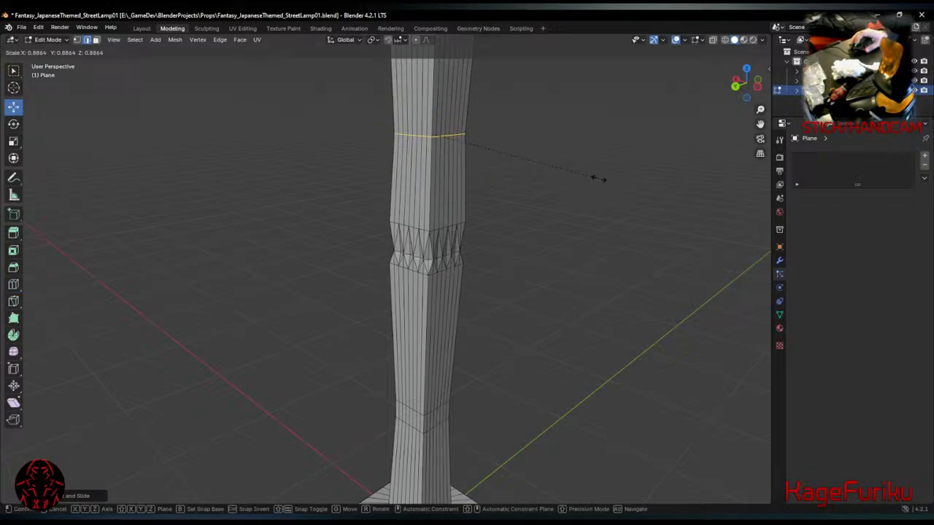
pyautogui.click(597, 178)
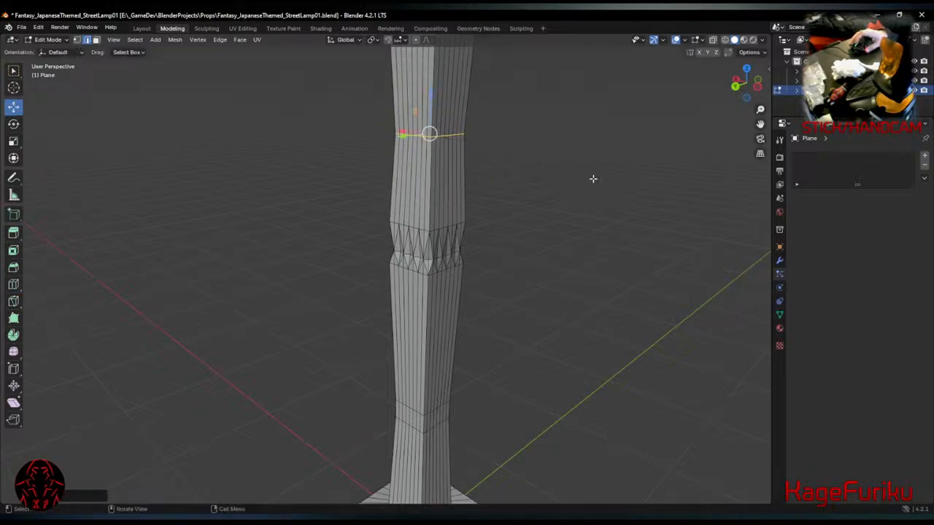
pyautogui.moveTo(591, 177); pyautogui.dragTo(630, 171, button='middle')
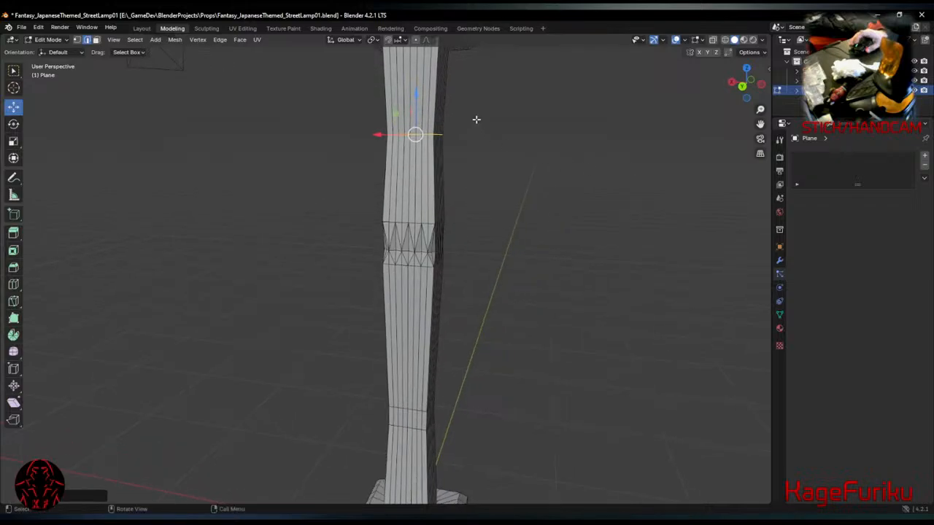
pyautogui.moveTo(416, 96); pyautogui.dragTo(416, 81)
pyautogui.scroll(-3, 550, 176)
pyautogui.scroll(-2, 547, 182)
pyautogui.moveTo(542, 191); pyautogui.dragTo(480, 236, button='middle')
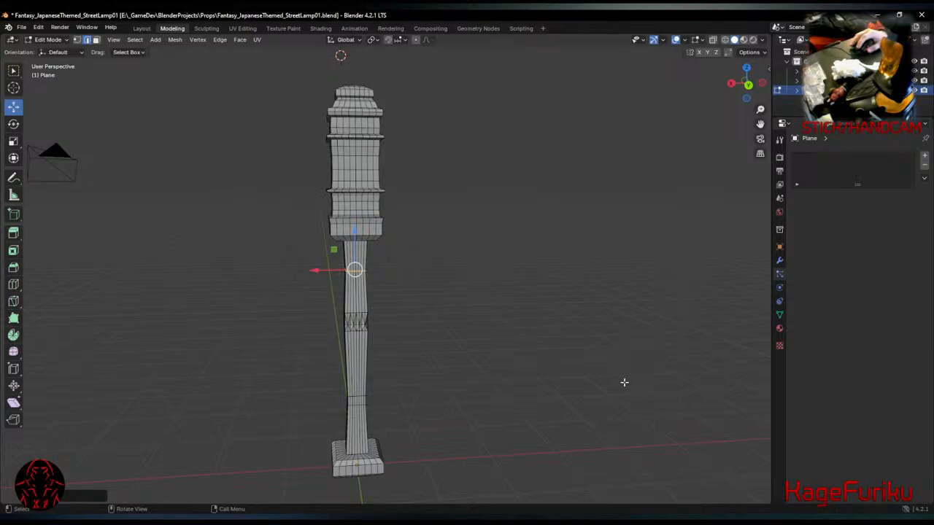
pyautogui.moveTo(634, 313); pyautogui.dragTo(485, 335, button='middle')
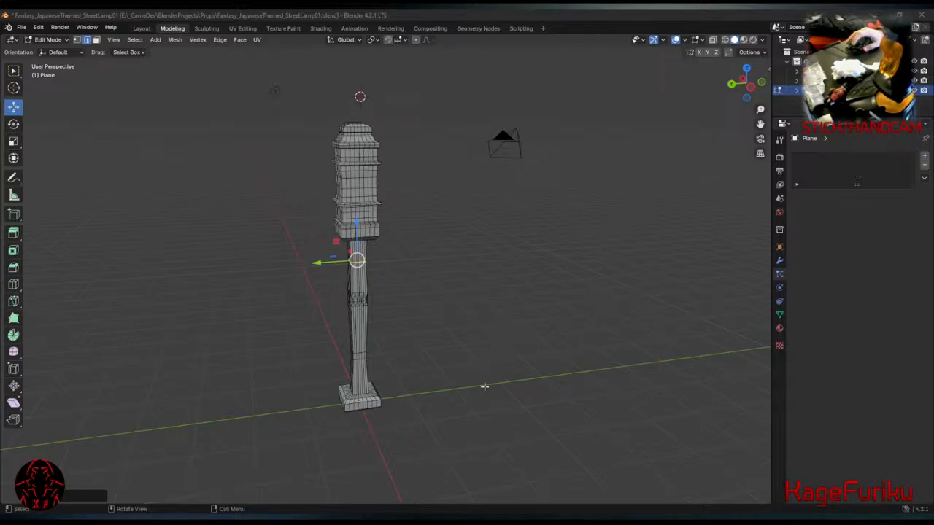
pyautogui.moveTo(346, 520)
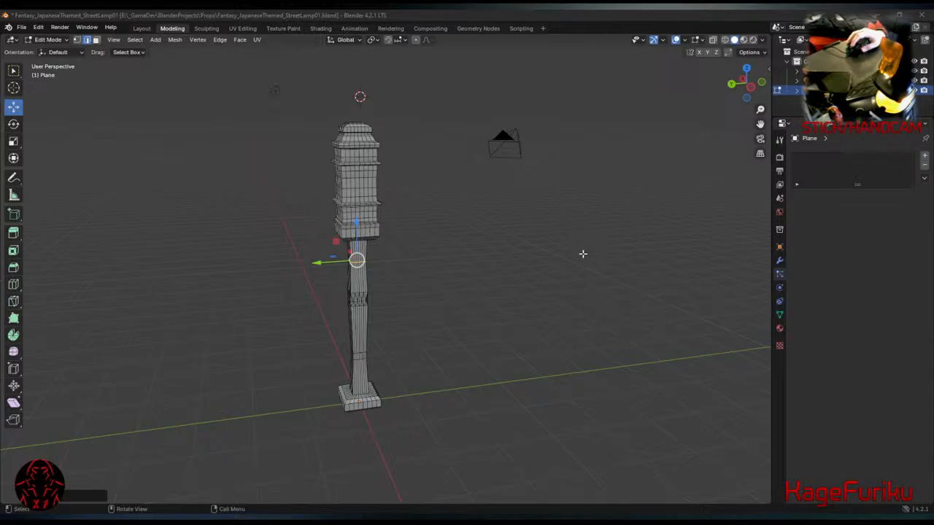
pyautogui.moveTo(576, 241); pyautogui.dragTo(444, 287, button='middle')
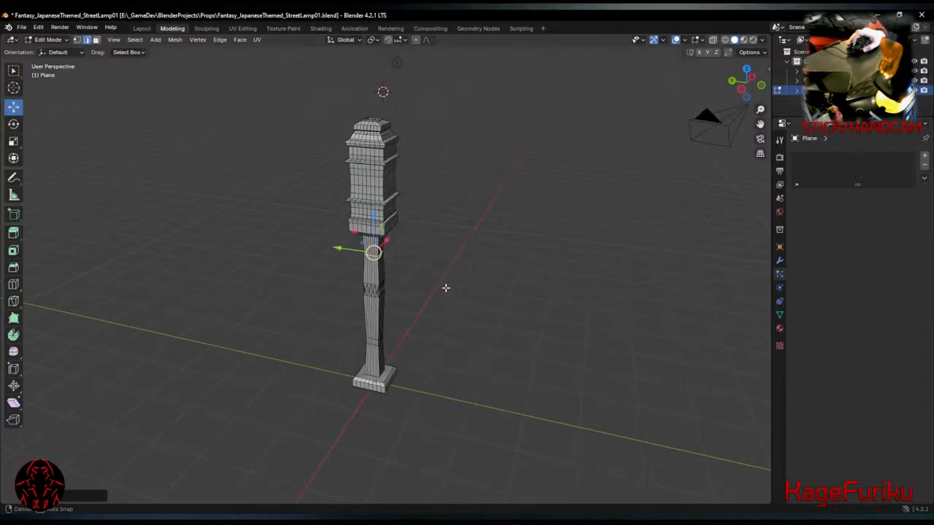
pyautogui.press('XF86AudioNext')
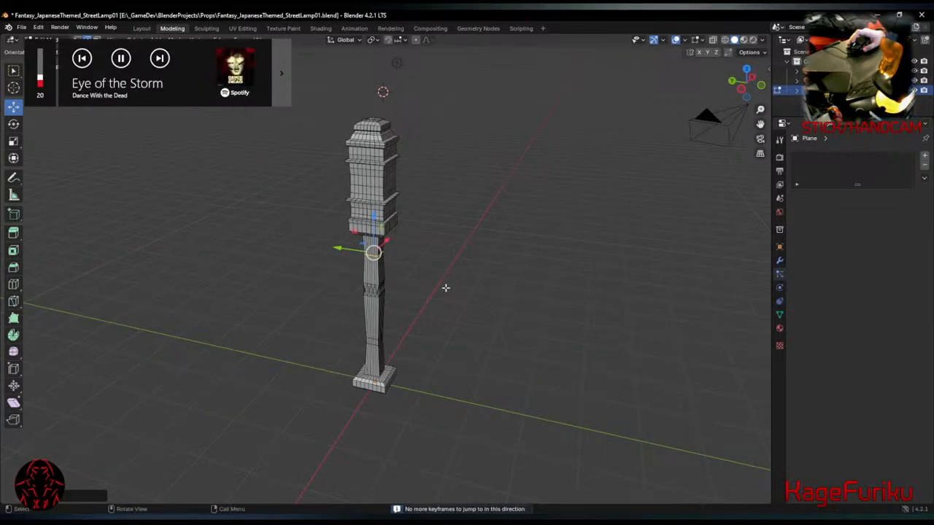
pyautogui.hotkey('alt', 'Tab')
pyautogui.hotkey('alt', 'Tab')
pyautogui.hotkey('alt', 'Tab')
pyautogui.hotkey('alt', 'Tab')
pyautogui.hotkey('alt', 'Tab')
pyautogui.hotkey('alt', 'Tab')
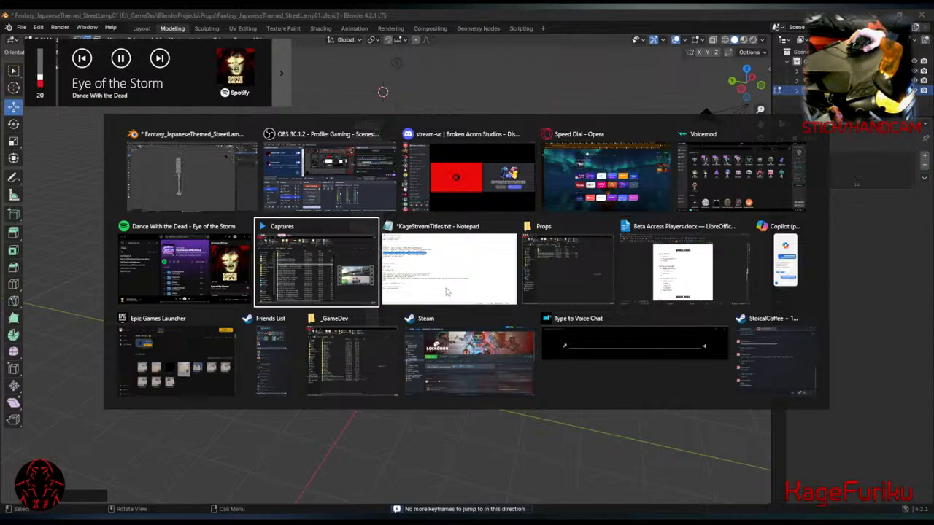
pyautogui.hotkey('alt', 'shift', 'Tab')
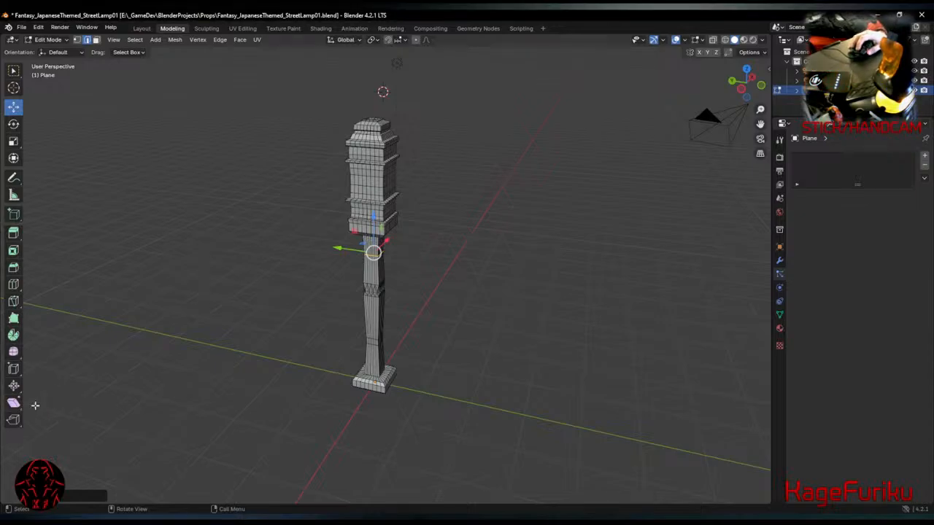
pyautogui.moveTo(511, 298); pyautogui.dragTo(379, 338, button='middle')
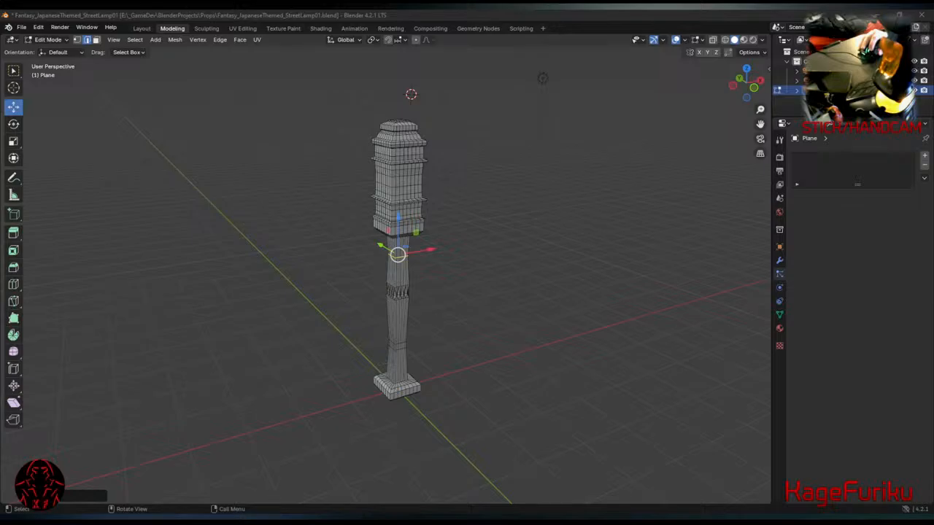
# Check the options of the Snip music tool and open the folder that contains Snip.exe.
pyautogui.moveTo(227, 520)
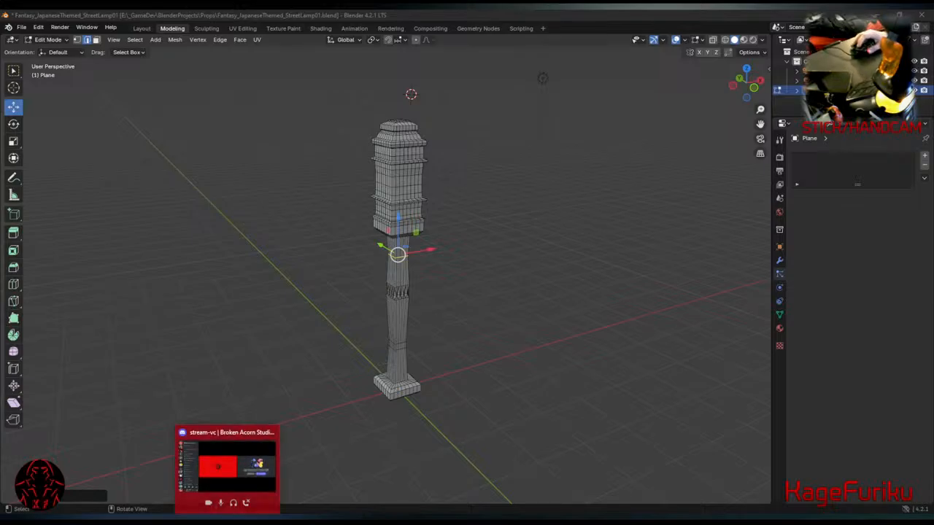
pyautogui.rightClick(752, 519)
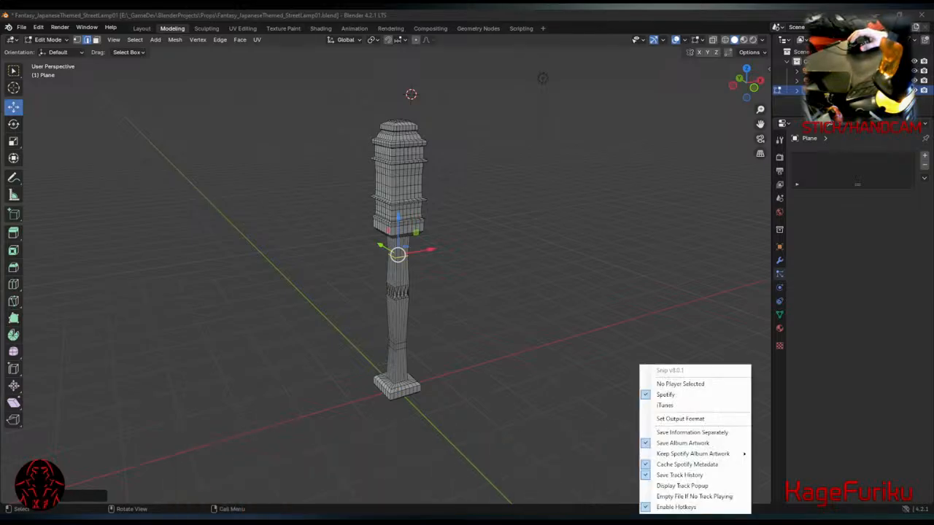
pyautogui.moveTo(726, 454)
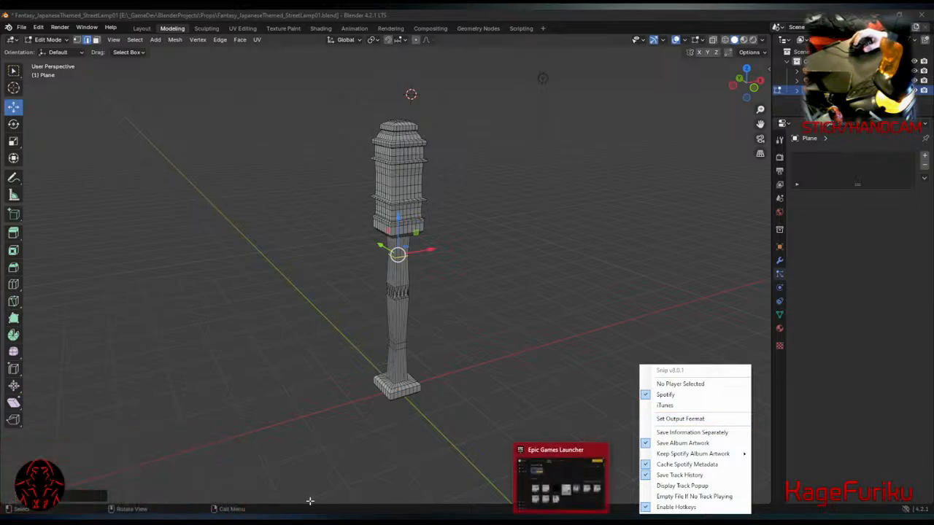
pyautogui.rightClick(370, 518)
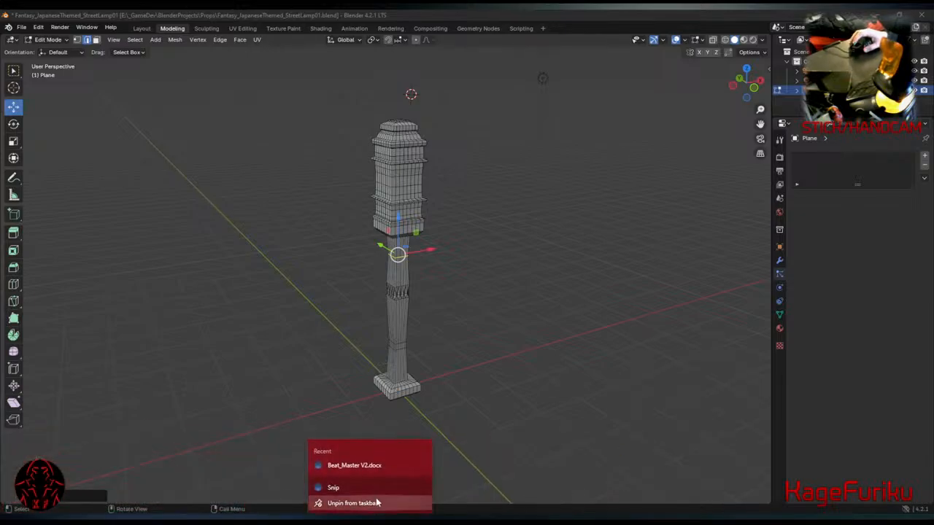
pyautogui.rightClick(380, 491)
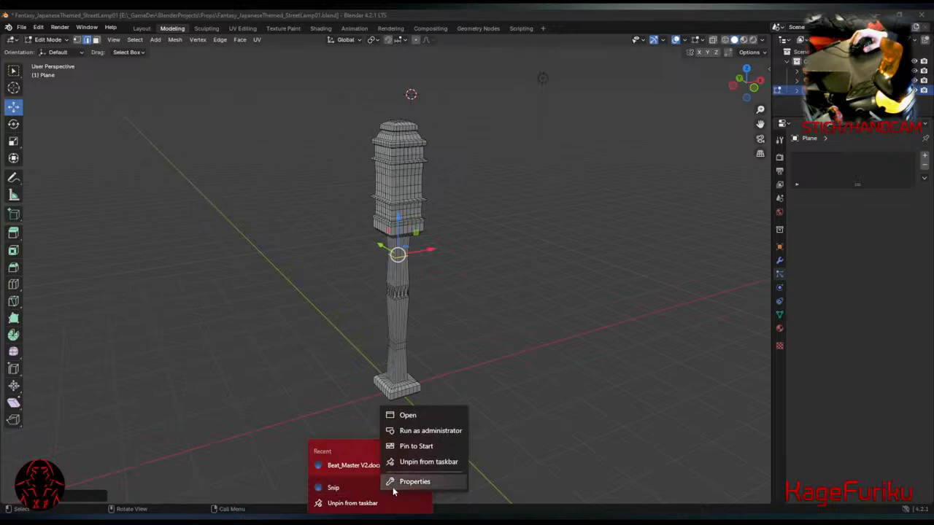
pyautogui.click(413, 481)
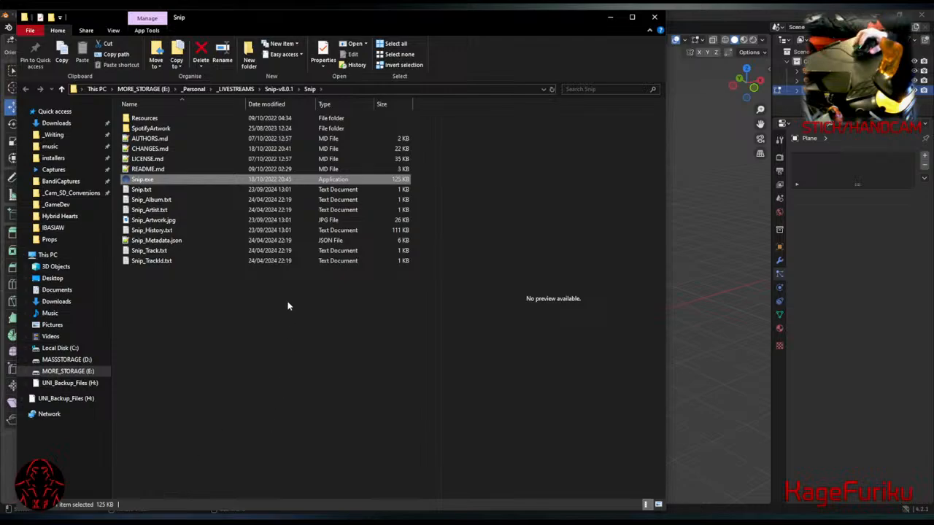
# Preview Snip.txt in the Snip folder and reposition the folder window over the viewport.
pyautogui.click(224, 191)
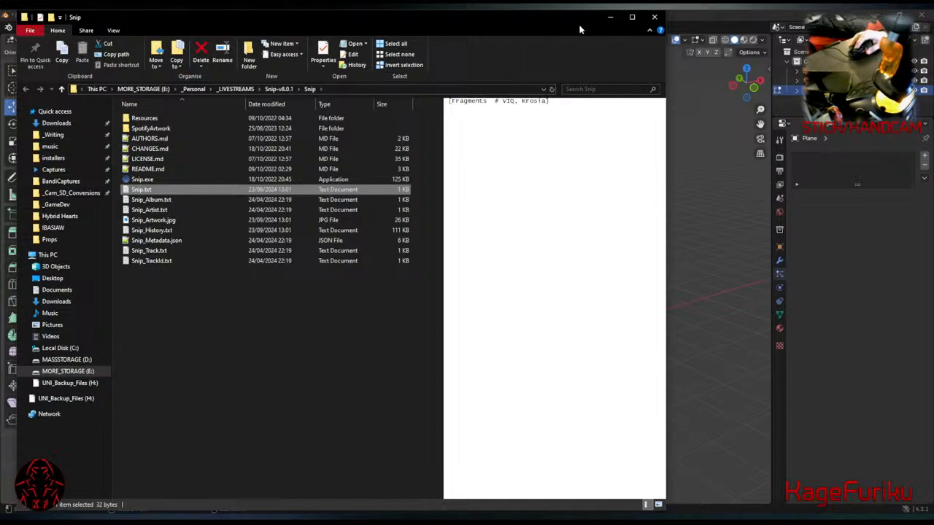
pyautogui.moveTo(467, 16); pyautogui.dragTo(489, 477)
pyautogui.click(542, 252)
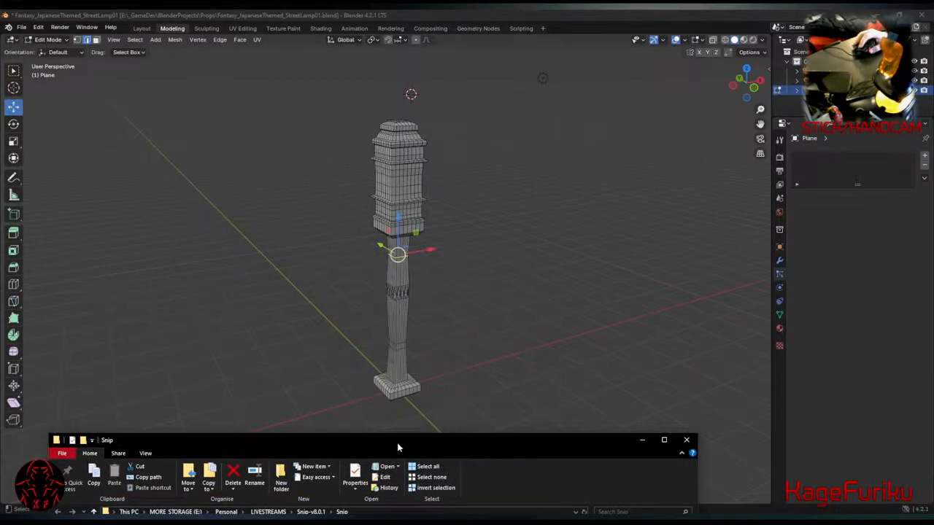
pyautogui.moveTo(396, 474); pyautogui.dragTo(506, 261)
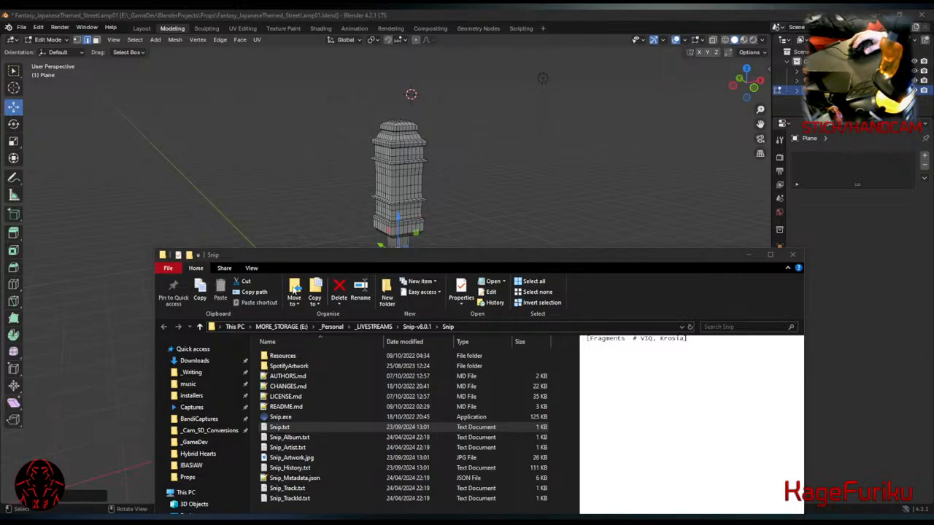
pyautogui.click(499, 329)
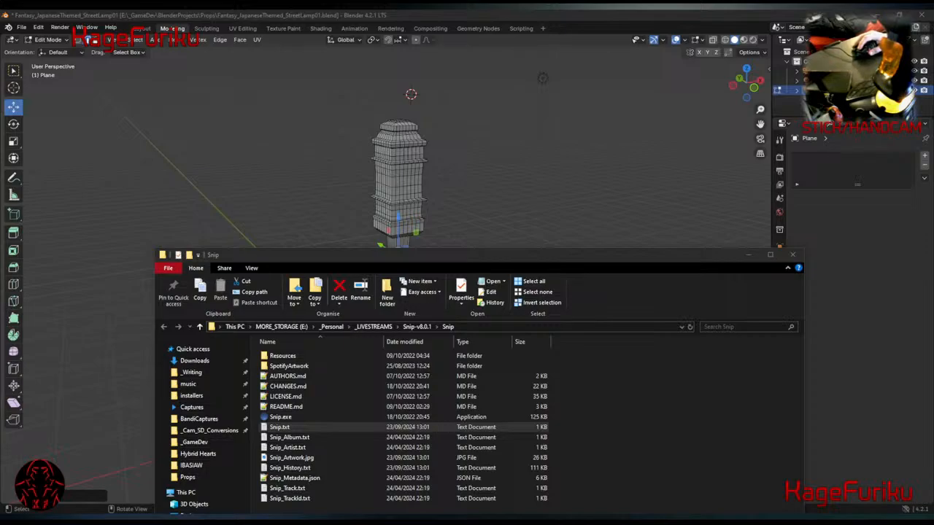
# Minimize the Snip folder window, switch to OBS and activate the brb scene.
pyautogui.click(747, 255)
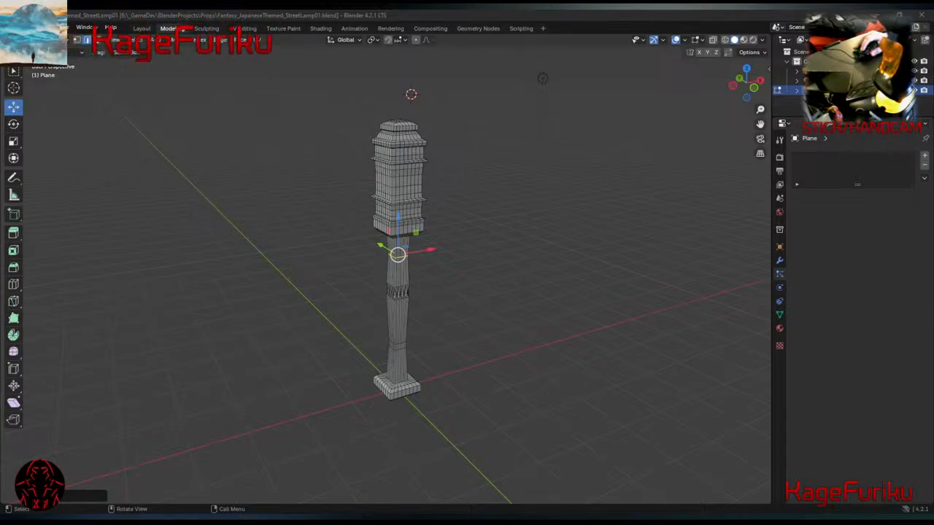
pyautogui.press('ctrl+super+Right')
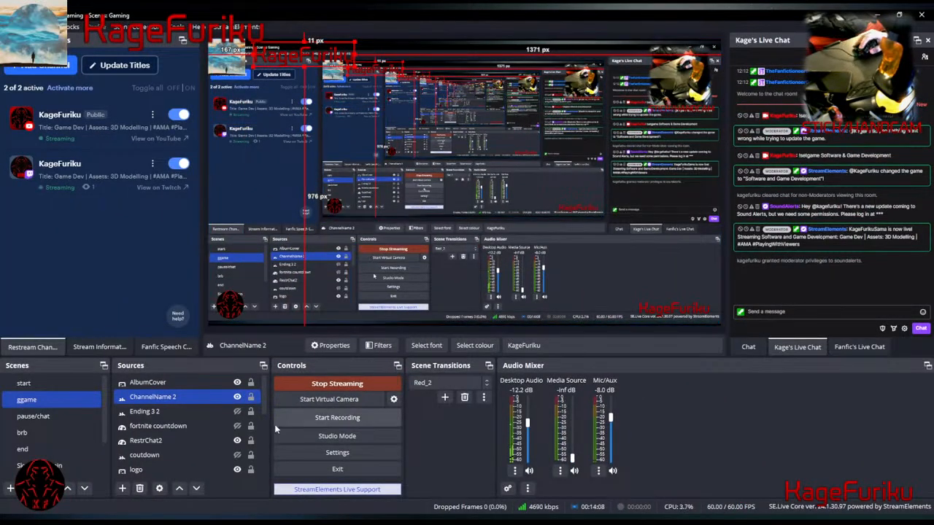
pyautogui.click(54, 435)
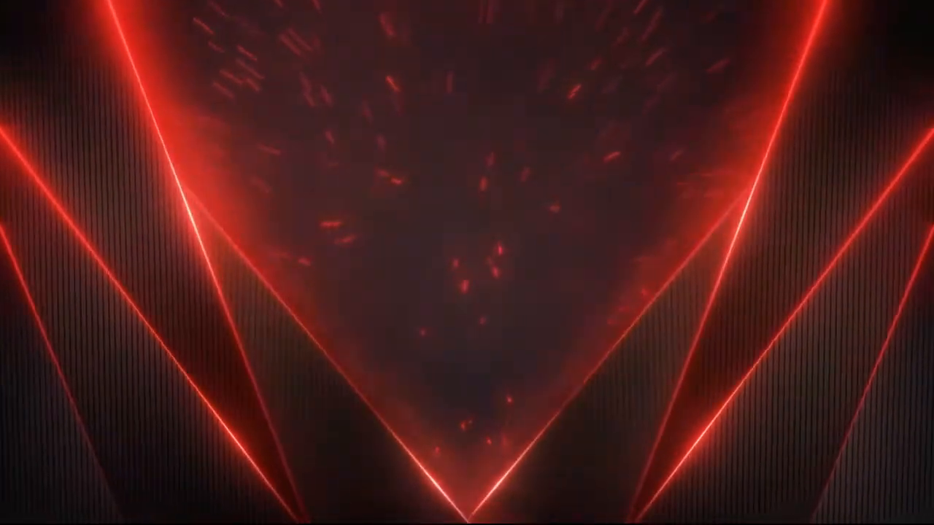
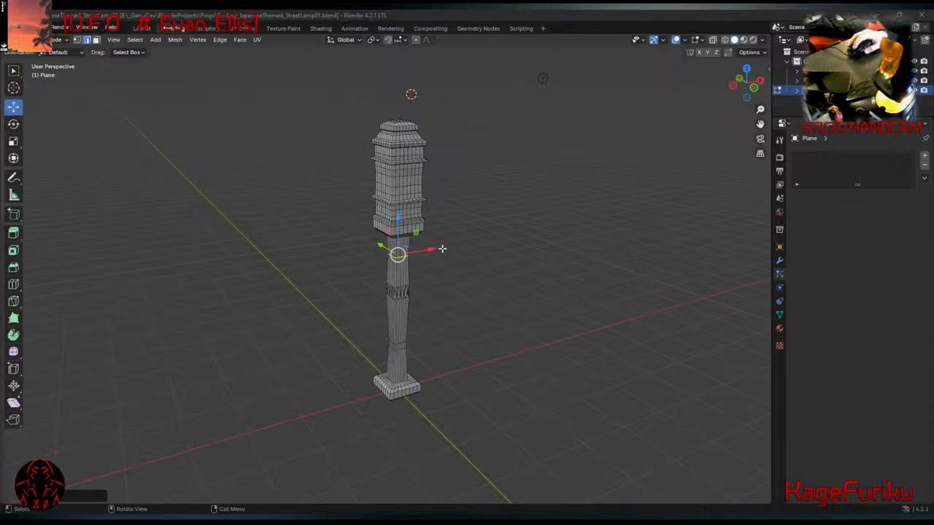
# Switch to the Layout workspace with the lamp in Object Mode.
pyautogui.moveTo(490, 255); pyautogui.dragTo(297, 285, button='middle')
pyautogui.click(400, 361)
pyautogui.click(182, 117)
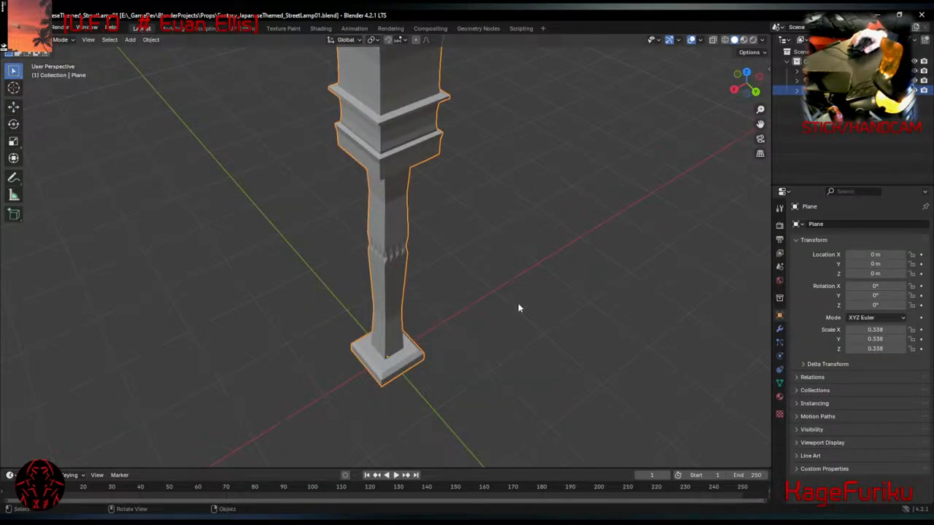
pyautogui.moveTo(510, 307)
pyautogui.mouseDown(button='middle')
pyautogui.moveTo(445, 252)
pyautogui.moveTo(486, 270)
pyautogui.mouseUp(button='middle')
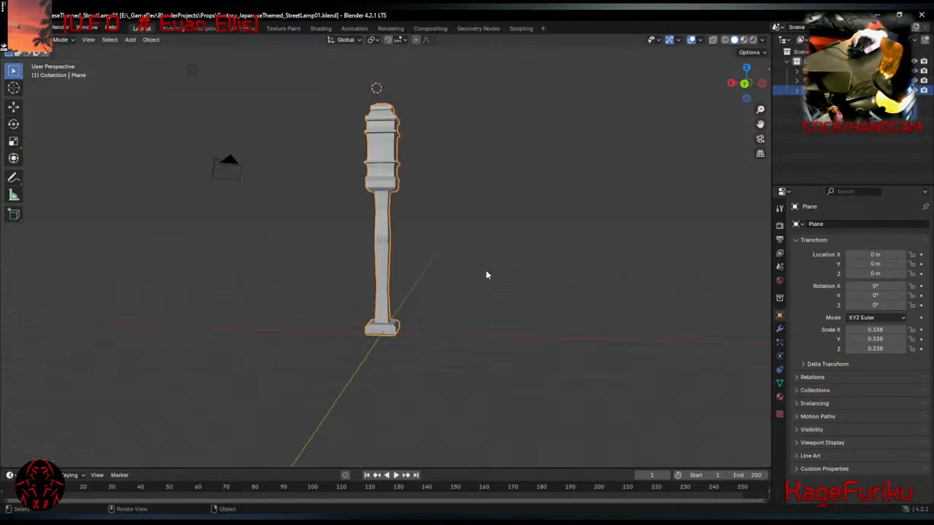
# Move the lamp along X to about -2.9 m and deselect it.
pyautogui.press('c')
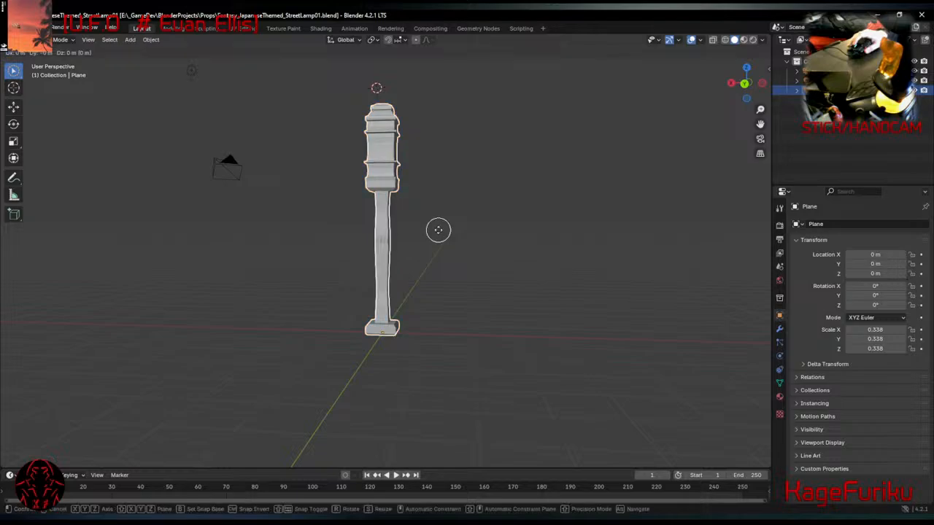
pyautogui.press('Escape')
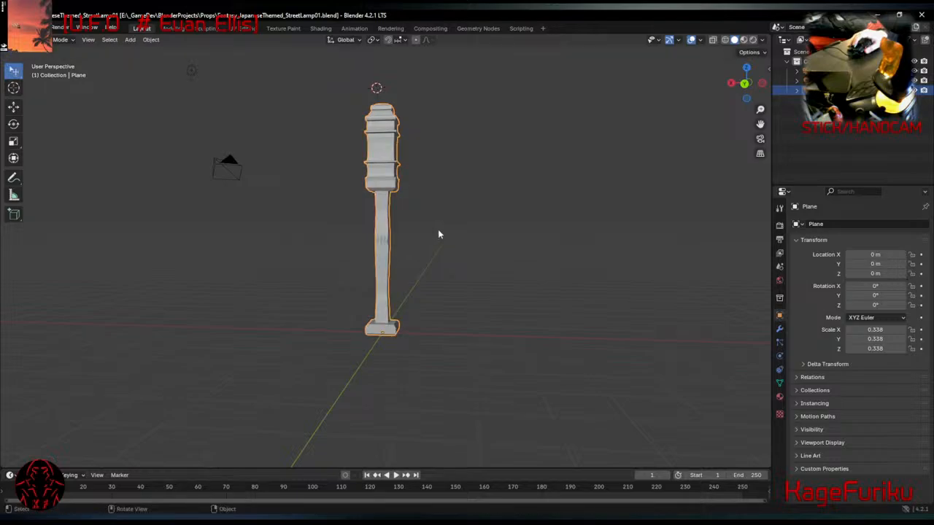
pyautogui.click(13, 105)
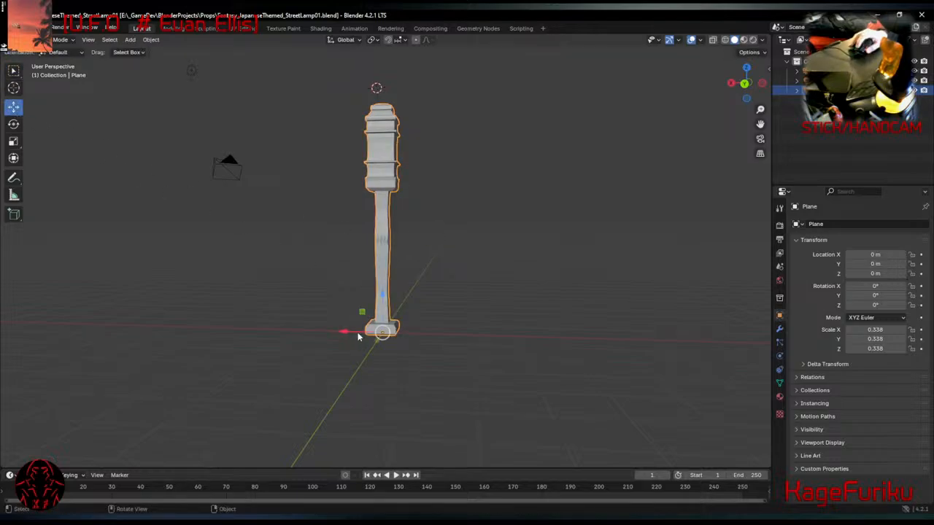
pyautogui.moveTo(358, 337); pyautogui.dragTo(473, 360)
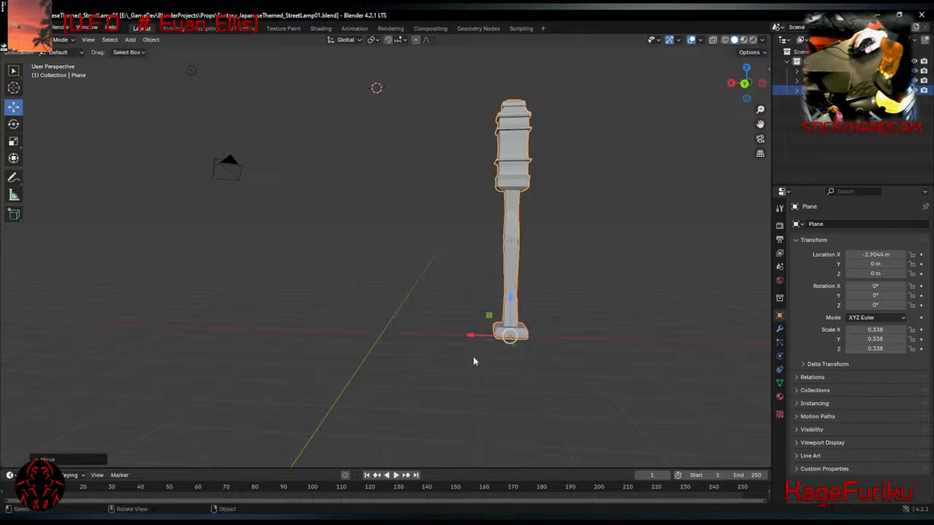
pyautogui.click(431, 310)
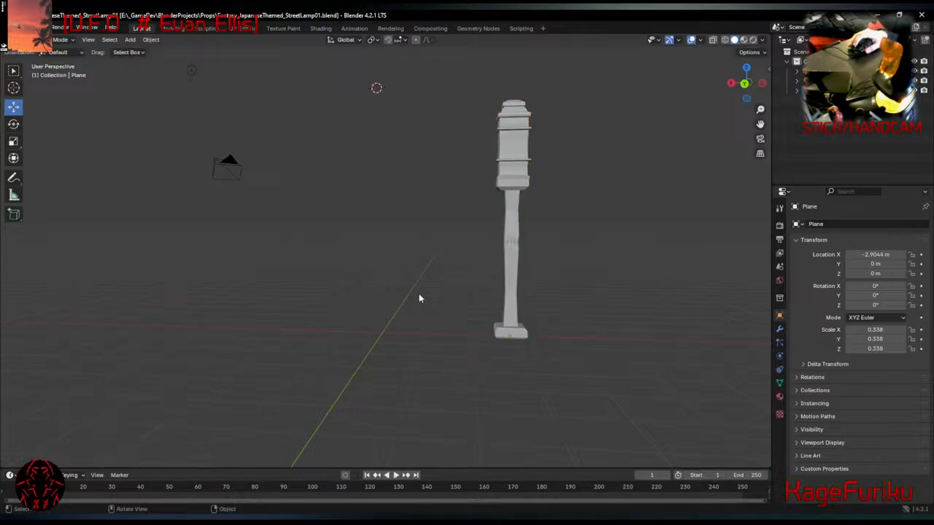
# Add a mesh plane and lower it along Z to ground level, about -0.006 m.
pyautogui.click(129, 40)
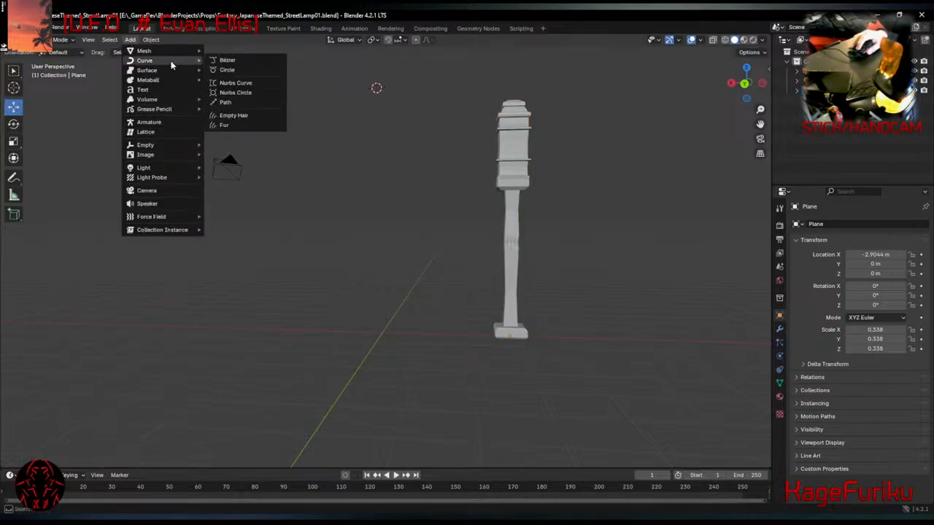
pyautogui.moveTo(184, 51)
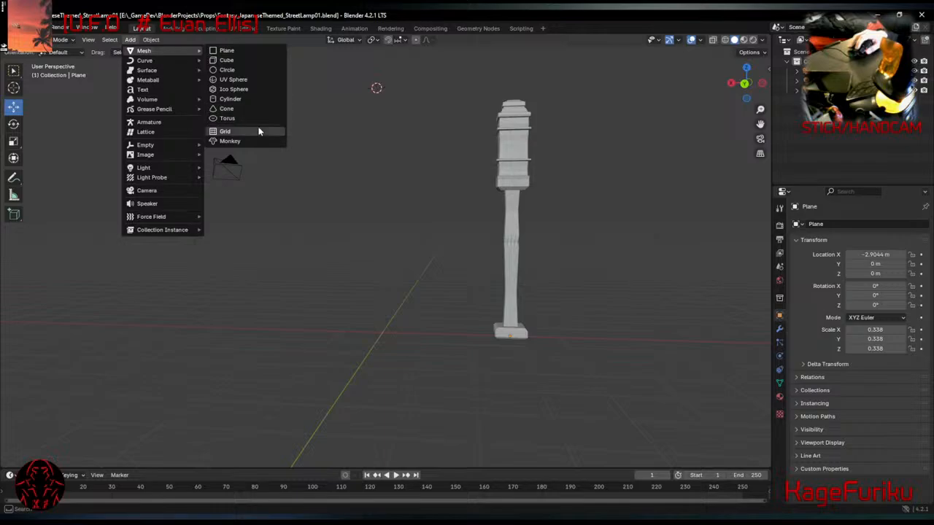
pyautogui.click(253, 52)
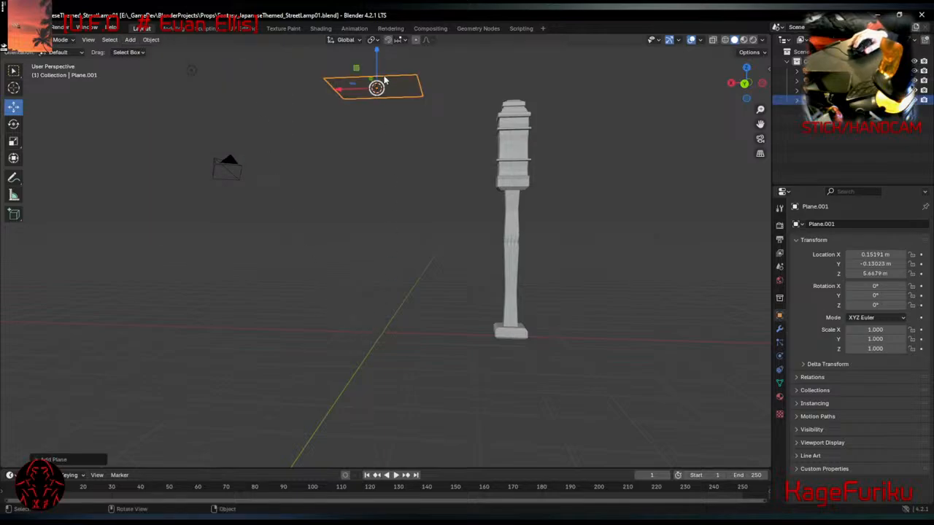
pyautogui.moveTo(377, 62); pyautogui.dragTo(391, 306)
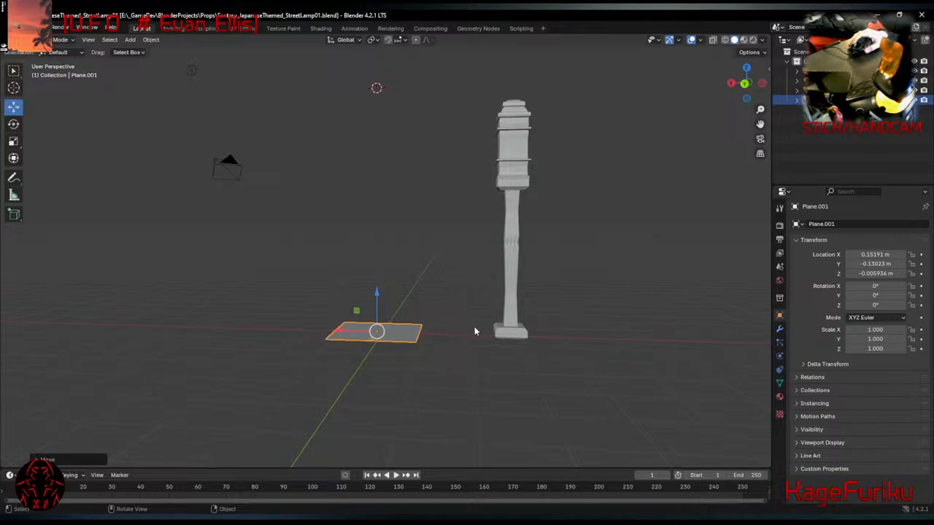
# Place the 3D cursor on the new plane near the world origin.
pyautogui.moveTo(474, 326)
pyautogui.mouseDown(button='middle')
pyautogui.moveTo(443, 316)
pyautogui.moveTo(467, 335)
pyautogui.mouseUp(button='middle')
pyautogui.click(379, 146)
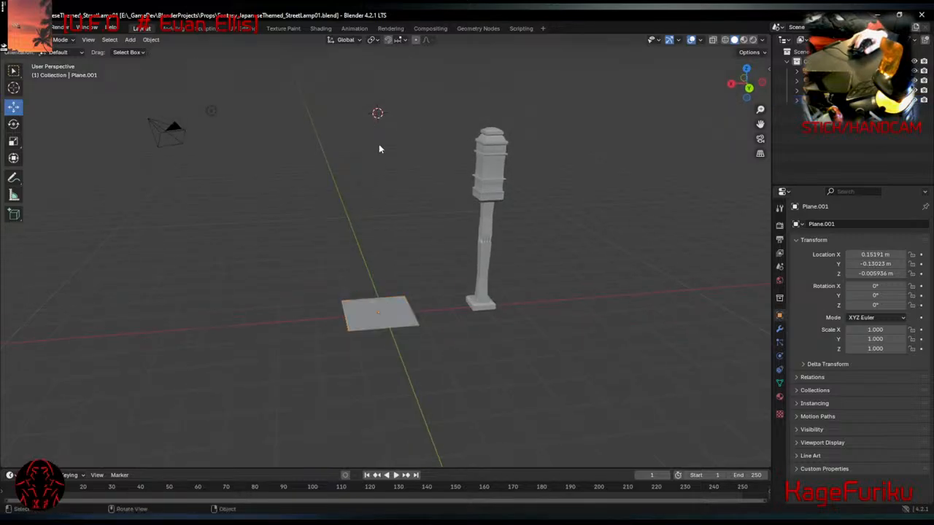
pyautogui.moveTo(363, 77); pyautogui.dragTo(391, 166)
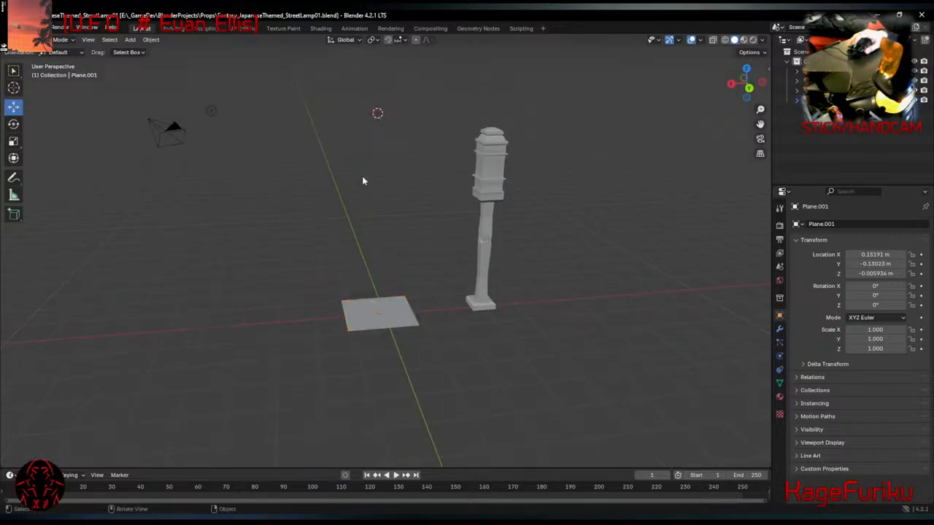
pyautogui.click(13, 88)
pyautogui.click(381, 313)
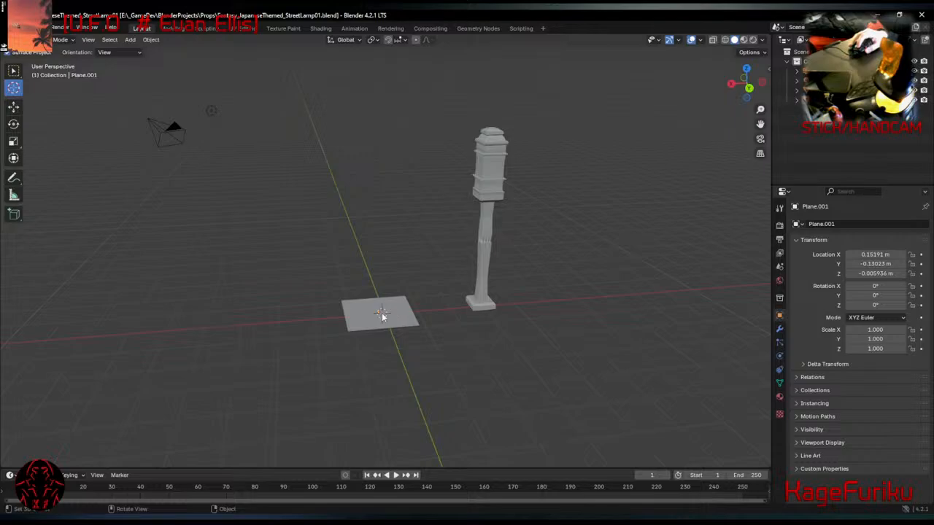
pyautogui.moveTo(382, 315); pyautogui.dragTo(425, 307, button='middle')
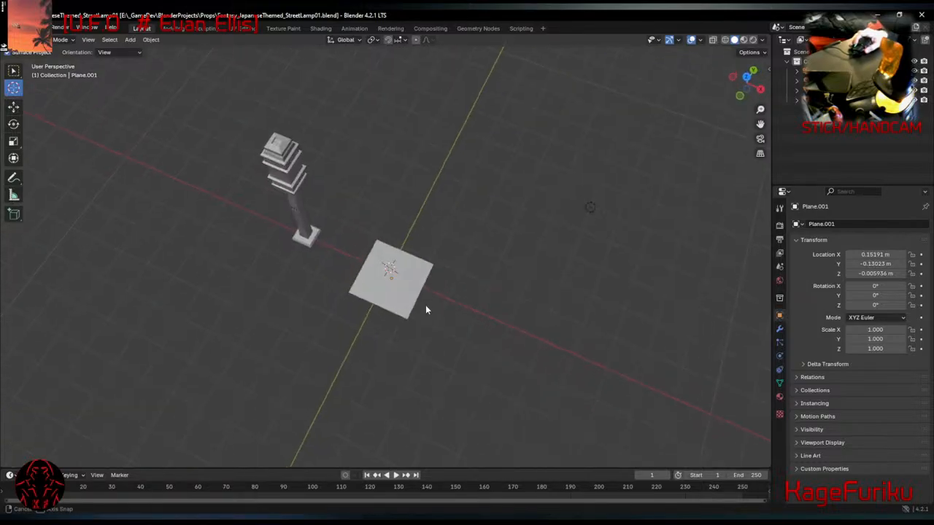
pyautogui.click(747, 79)
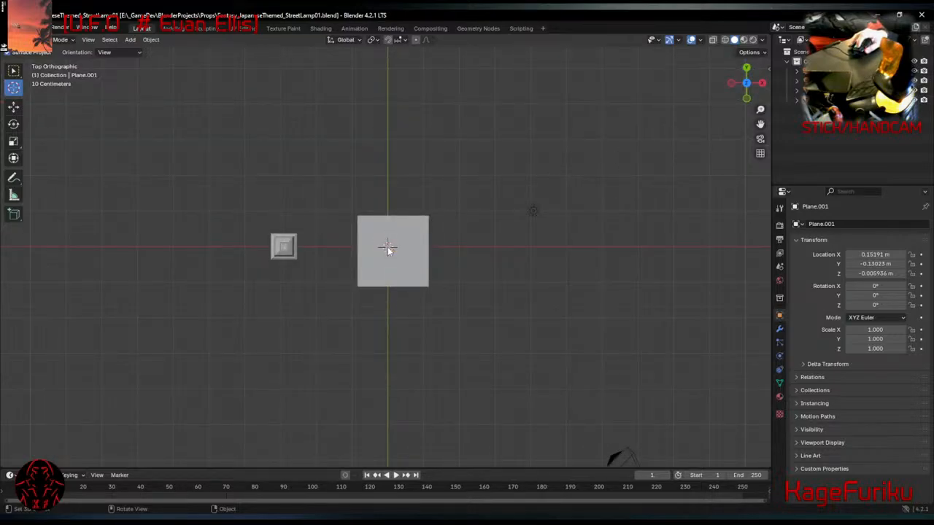
# Select the ground plane and reposition the 3D cursor on it close to the world origin.
pyautogui.scroll(4, 387, 247)
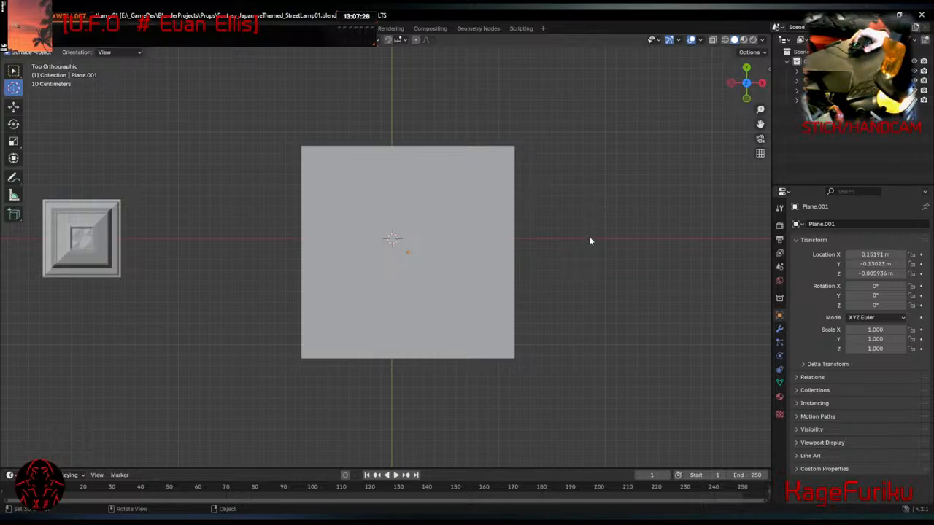
pyautogui.press('KP_5')
pyautogui.moveTo(590, 252); pyautogui.dragTo(533, 308, button='middle')
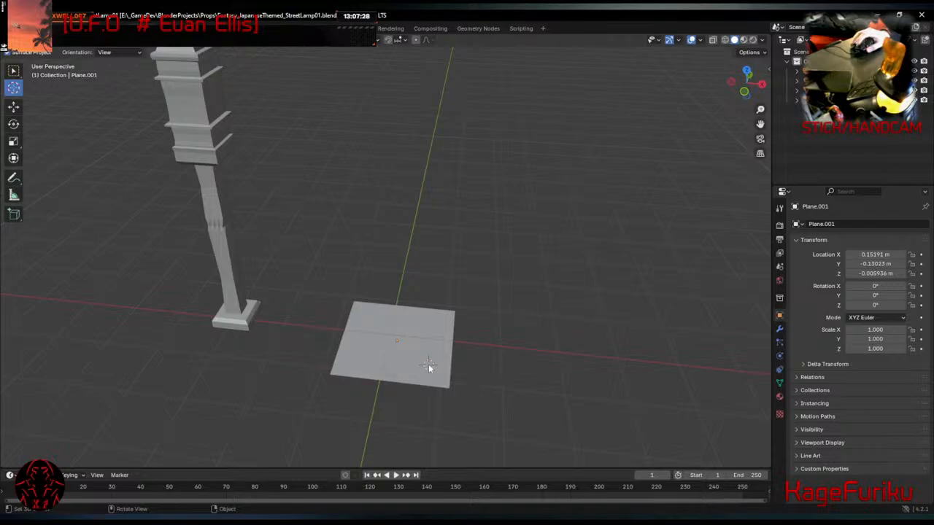
pyautogui.click(407, 308)
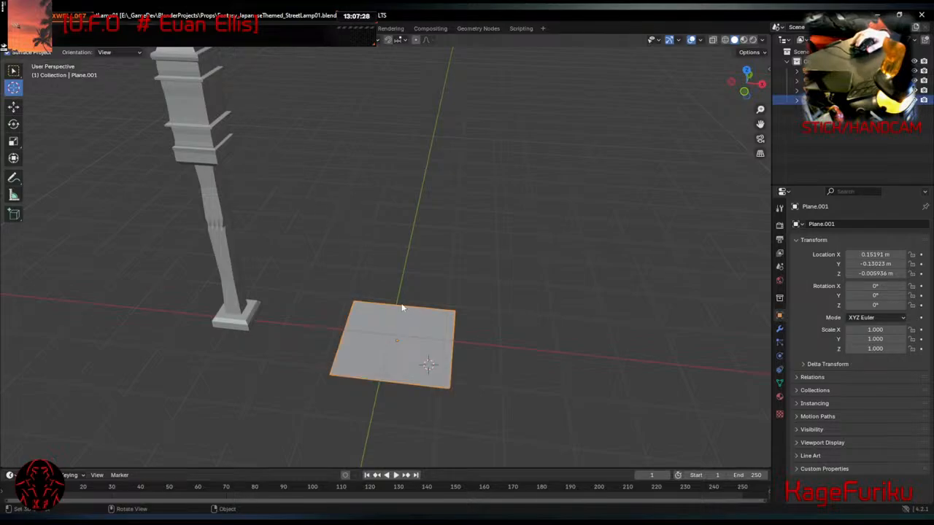
pyautogui.keyDown('shift'); pyautogui.rightClick(389, 336); pyautogui.keyUp('shift')
# Activate the Move tool and set the plane's X, Y and Z location to 0 m.
pyautogui.click(13, 108)
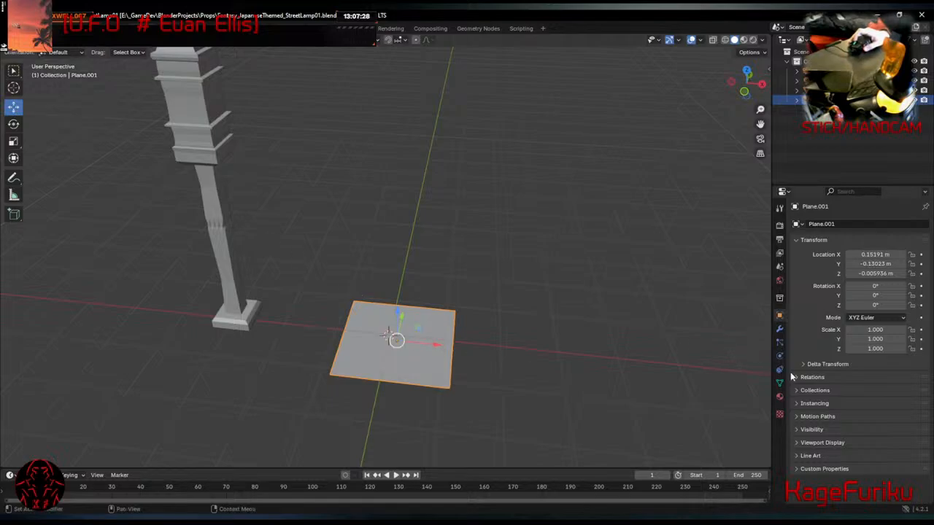
pyautogui.click(893, 273)
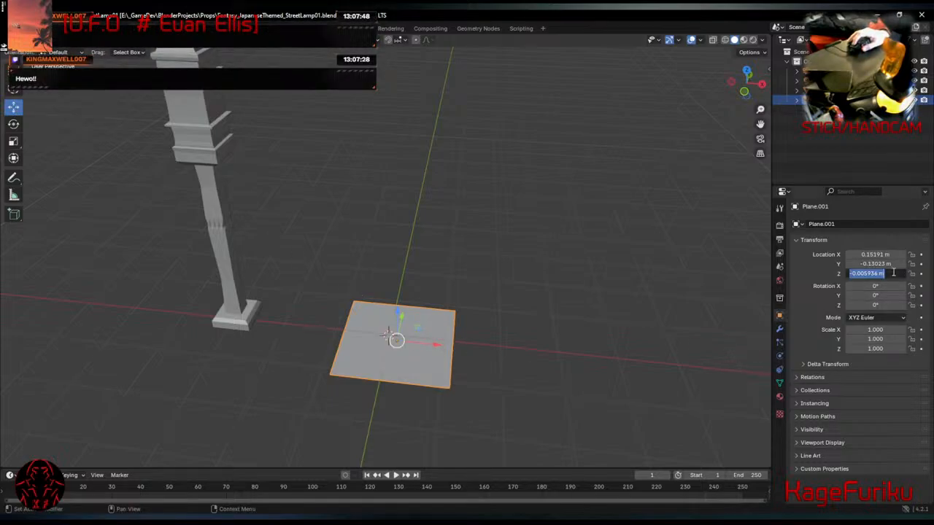
pyautogui.write('0')
pyautogui.press('Return')
pyautogui.click(881, 263)
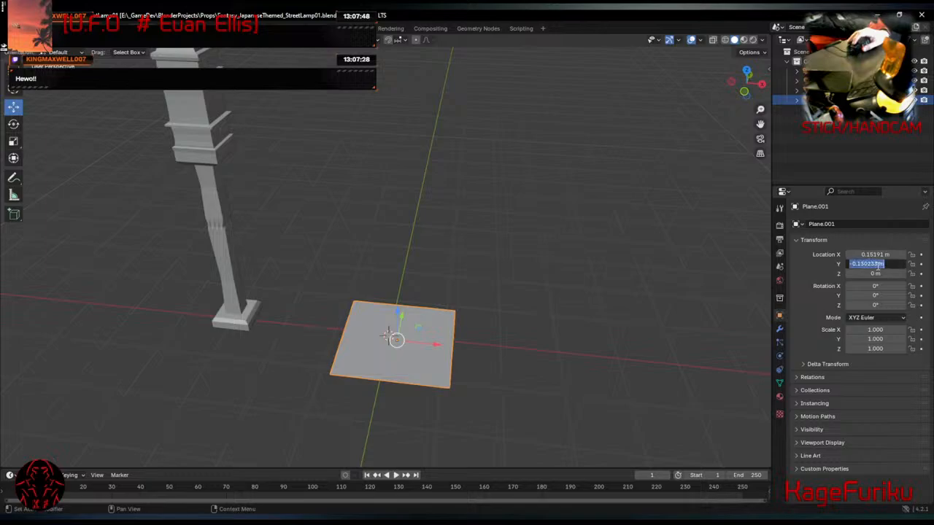
pyautogui.write('0')
pyautogui.press('Return')
pyautogui.click(890, 253)
pyautogui.write('0')
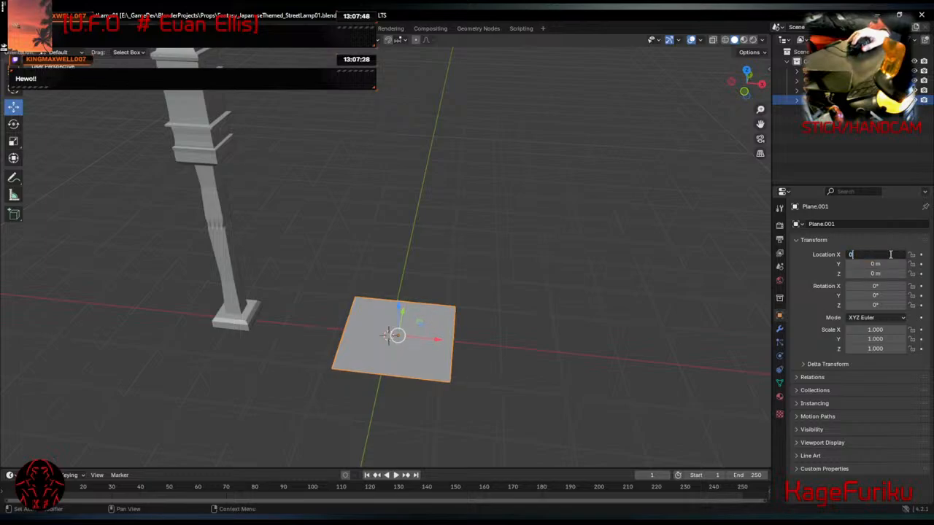
pyautogui.press('Return')
# Rename the lamp object to Street_Lamp.
pyautogui.moveTo(576, 350); pyautogui.dragTo(460, 285, button='middle')
pyautogui.click(562, 266)
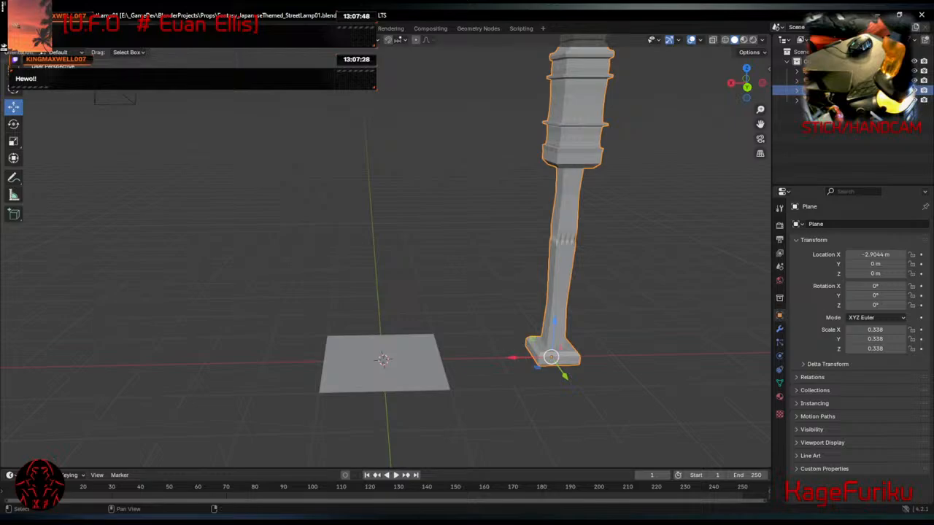
pyautogui.press('Return')
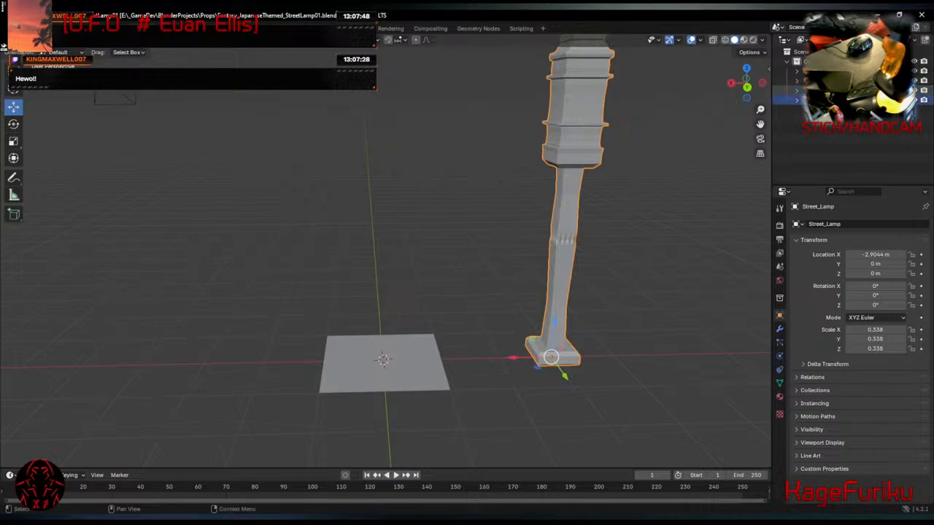
# Move the lamp farther from the plane along X, to about -4.07 m.
pyautogui.click(821, 91)
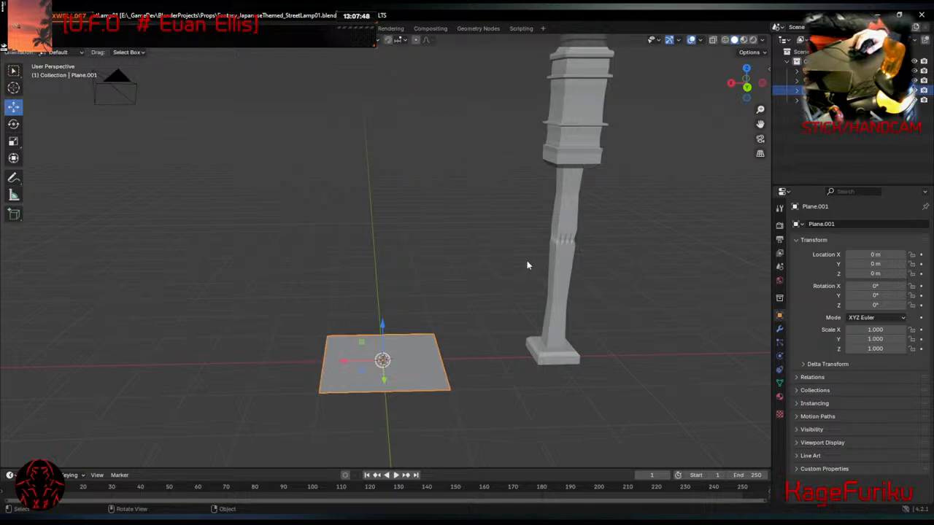
pyautogui.click(572, 249)
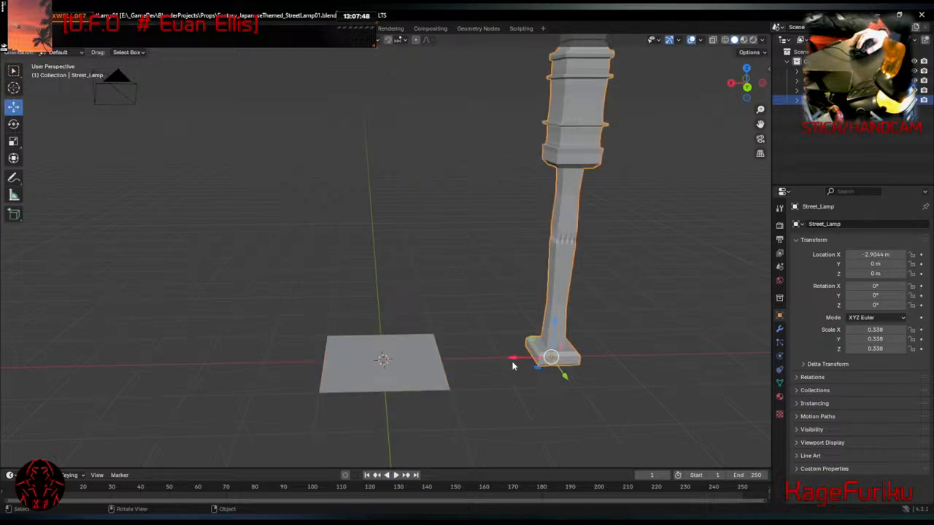
pyautogui.moveTo(513, 365); pyautogui.dragTo(584, 362)
pyautogui.scroll(-1, 546, 273)
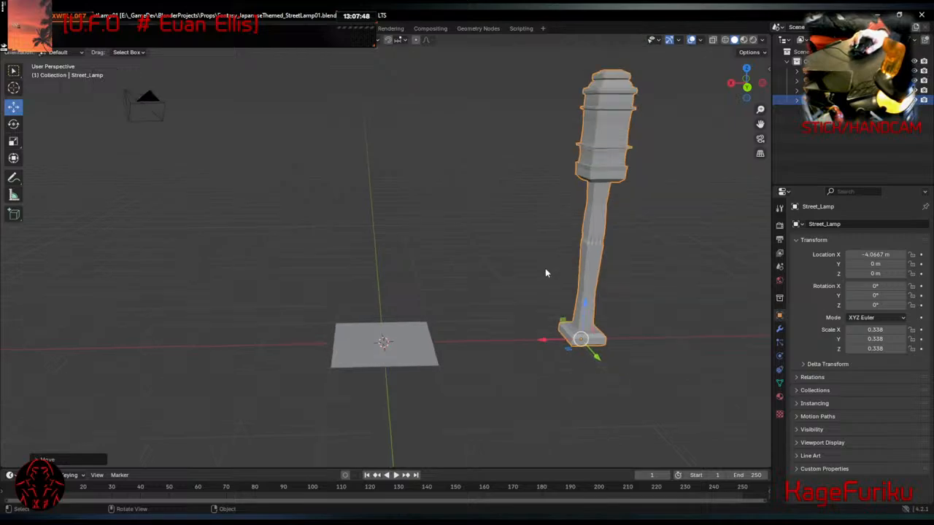
pyautogui.scroll(1, 554, 268)
pyautogui.keyDown('shift'); pyautogui.moveTo(562, 270); pyautogui.dragTo(451, 347, button='middle'); pyautogui.keyUp('shift')
pyautogui.scroll(2, 447, 268)
pyautogui.scroll(-1, 474, 290)
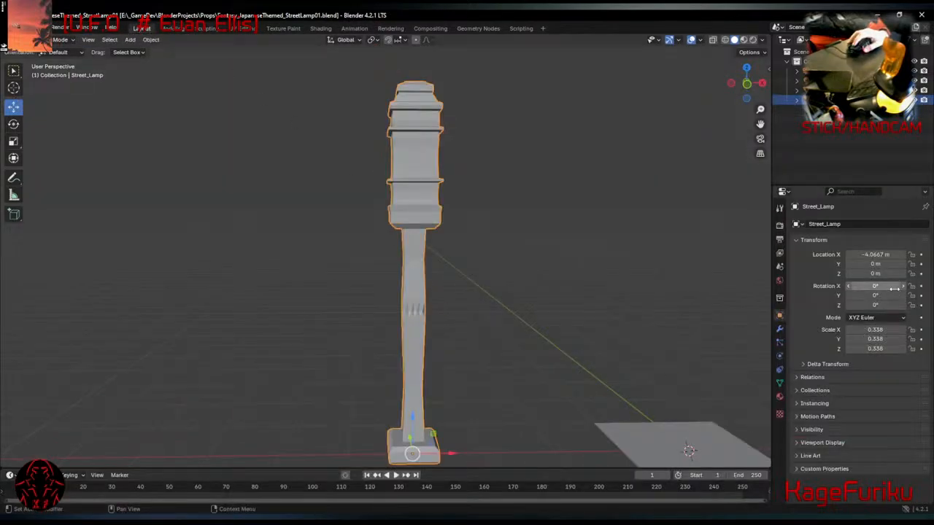
# Set the lamp's X location to 0 m.
pyautogui.click(876, 254)
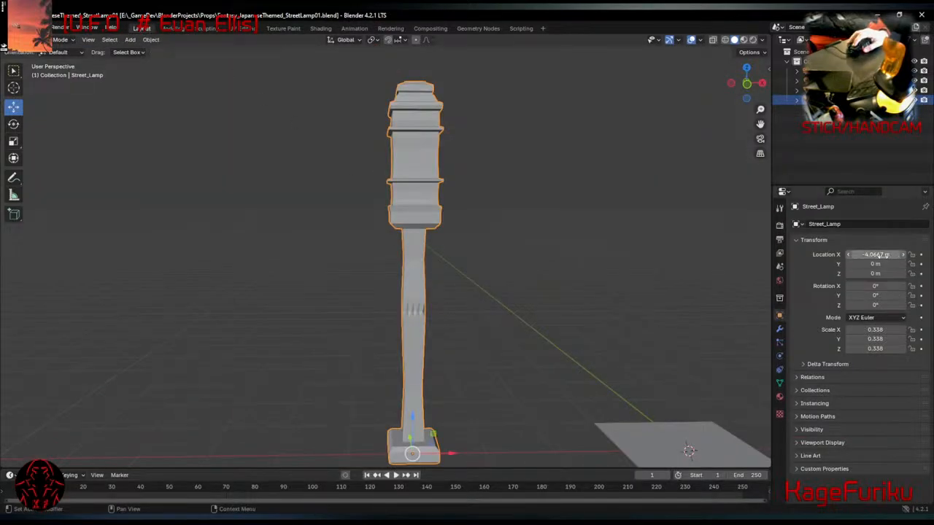
pyautogui.write('0')
pyautogui.press('Return')
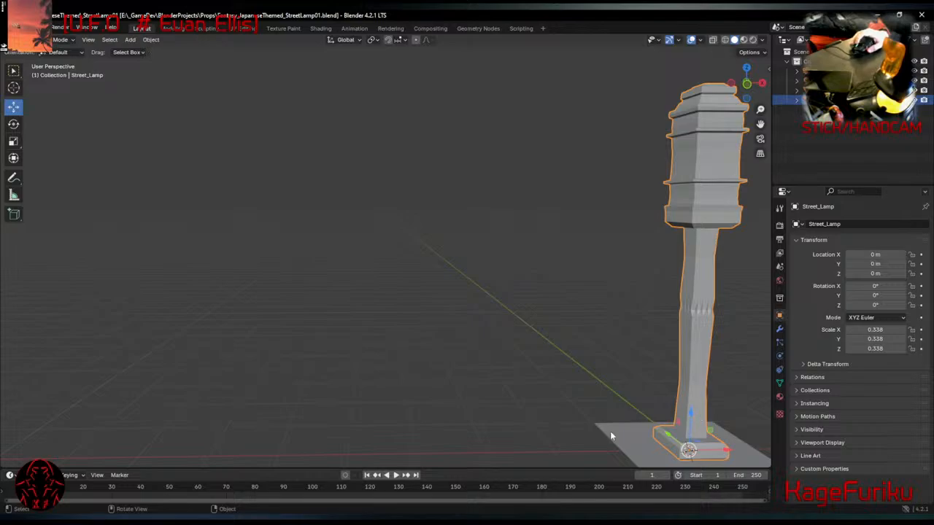
# Hide the ground plane in the viewport and make Street_Lamp's mesh data active.
pyautogui.click(853, 90)
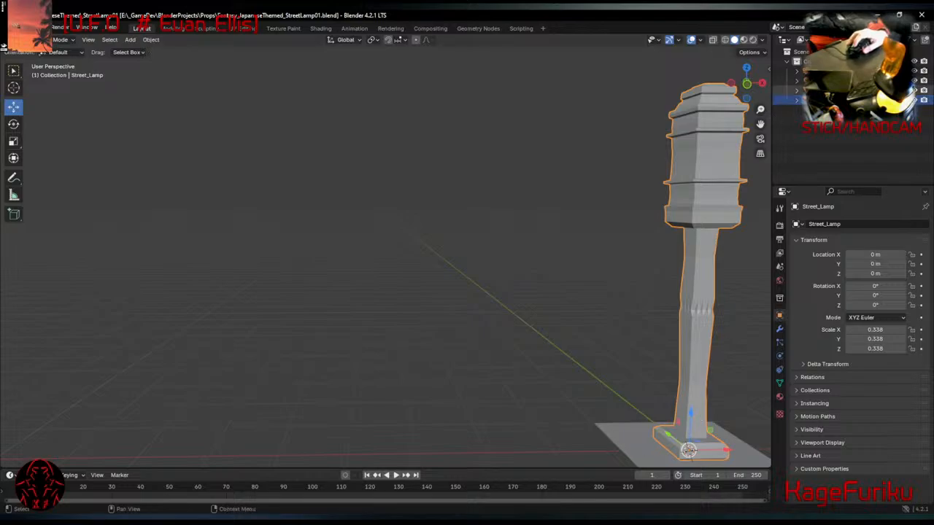
pyautogui.click(915, 90)
pyautogui.click(852, 99)
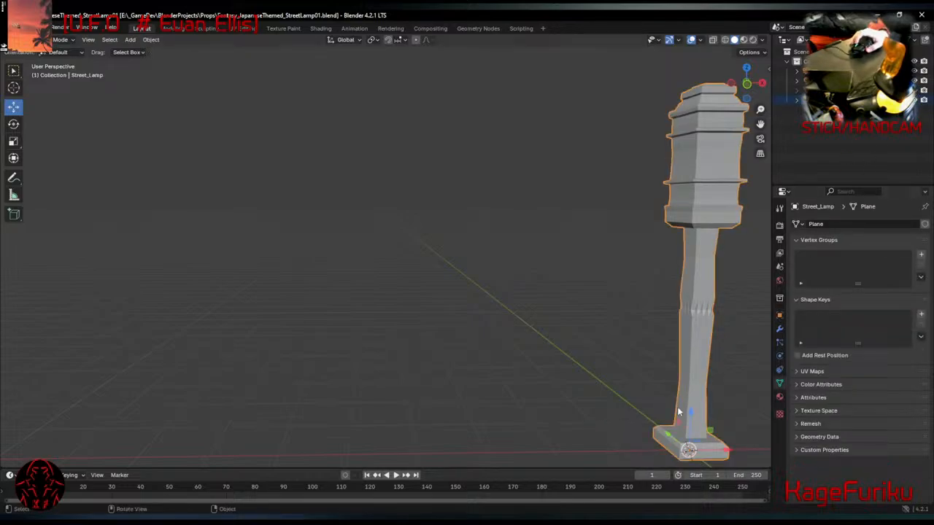
pyautogui.rightClick(590, 372)
pyautogui.moveTo(591, 371)
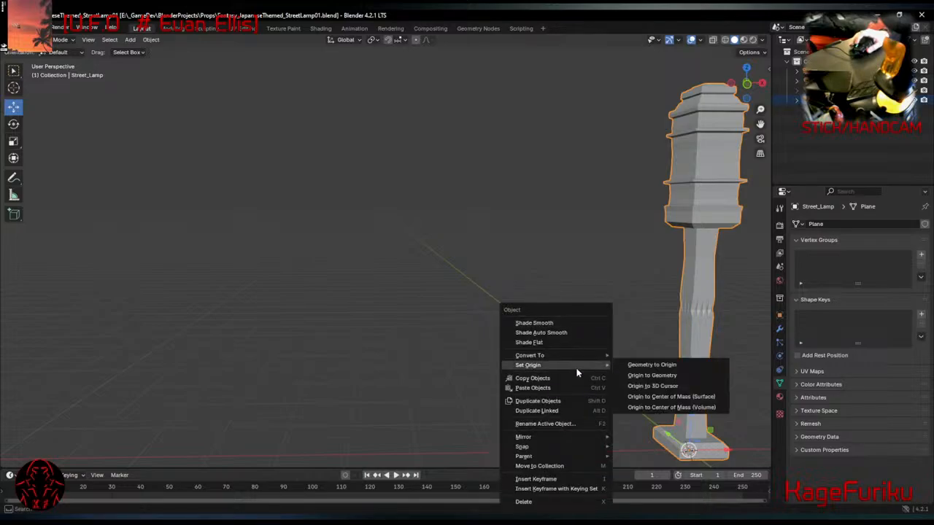
pyautogui.moveTo(580, 458)
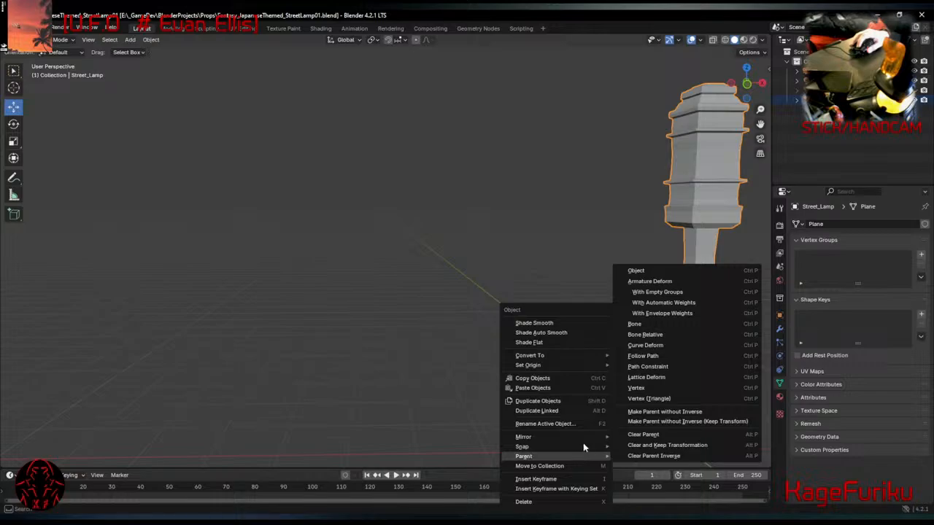
pyautogui.click(583, 469)
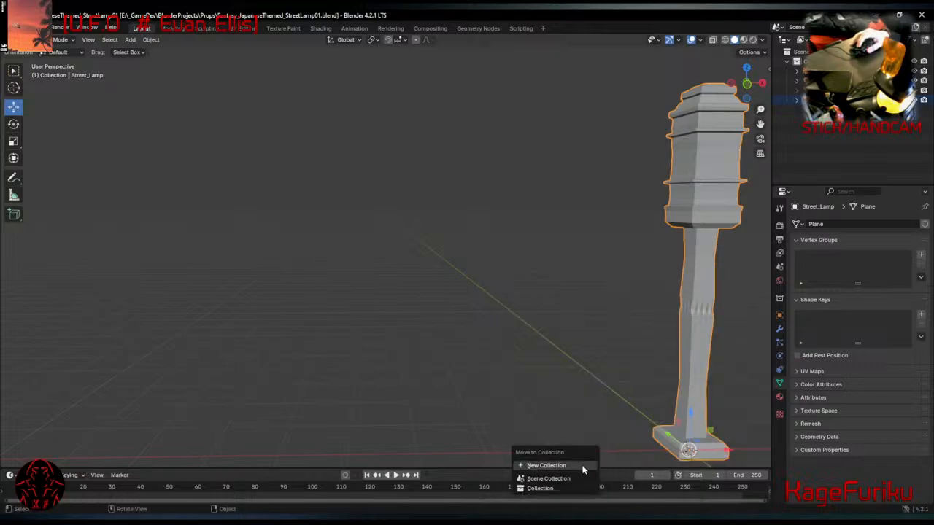
pyautogui.rightClick(520, 387)
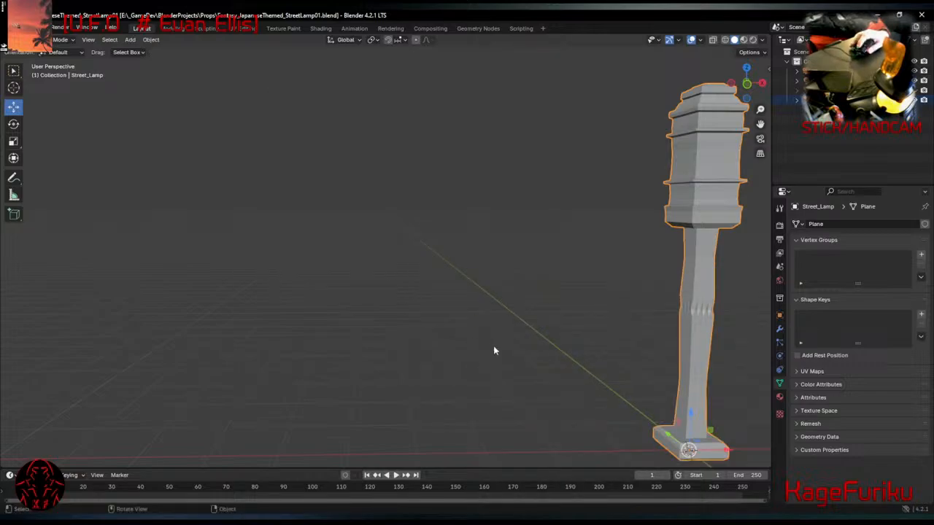
# In Edit Mode, cut one edge loop around the lamp post above the notched band and another below it.
pyautogui.keyDown('shift'); pyautogui.moveTo(681, 336); pyautogui.dragTo(558, 350, button='middle'); pyautogui.keyUp('shift')
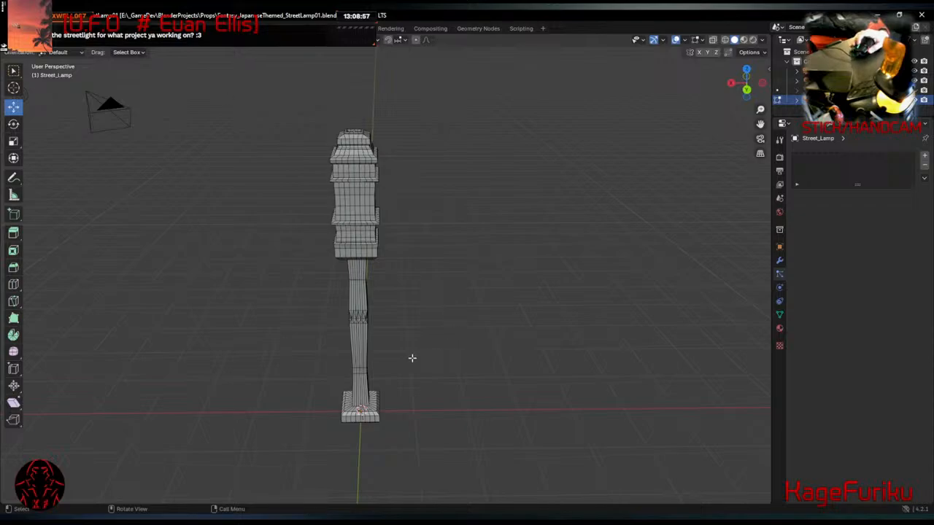
pyautogui.scroll(4, 305, 286)
pyautogui.scroll(3, 517, 253)
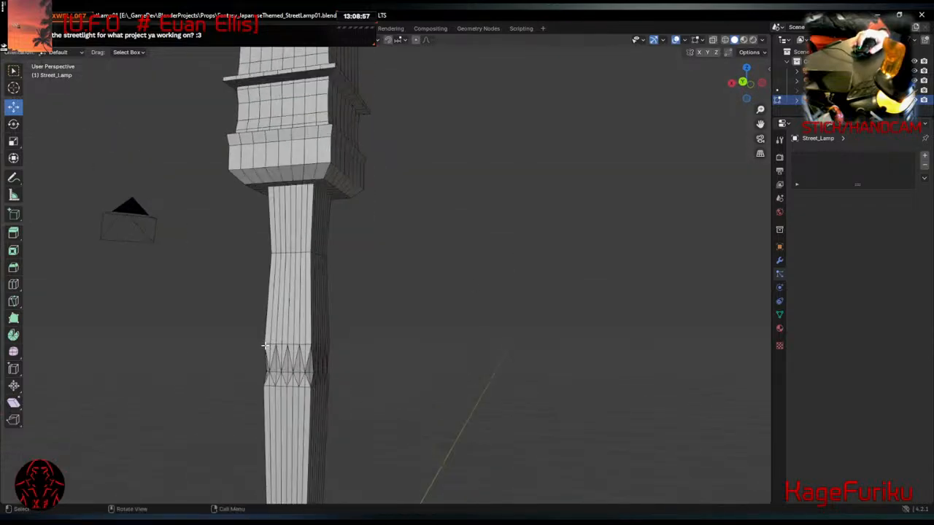
pyautogui.keyDown('shift'); pyautogui.moveTo(376, 341); pyautogui.dragTo(523, 223, button='middle'); pyautogui.keyUp('shift')
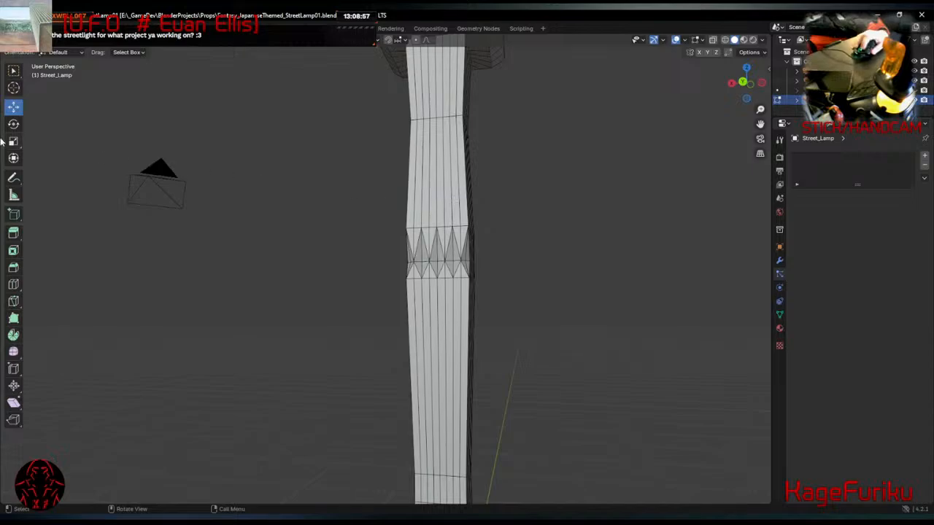
pyautogui.click(13, 284)
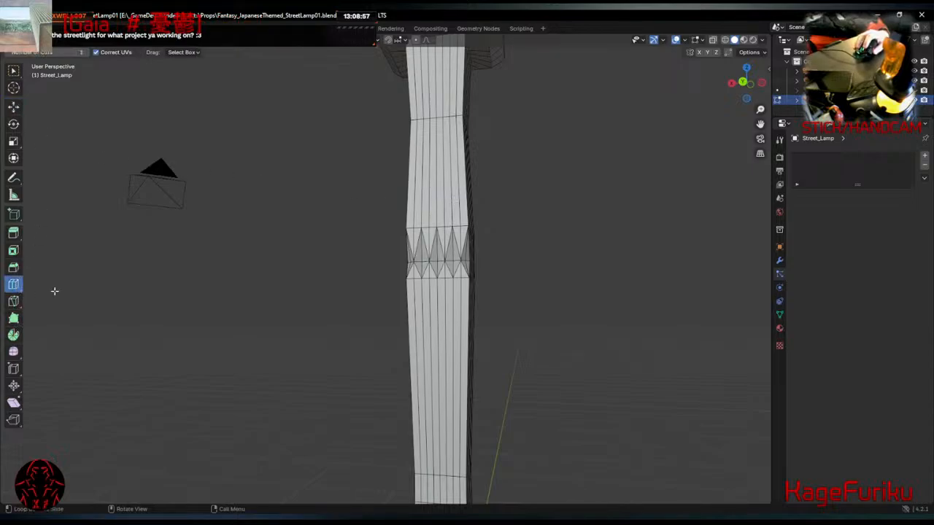
pyautogui.moveTo(456, 177); pyautogui.dragTo(455, 350)
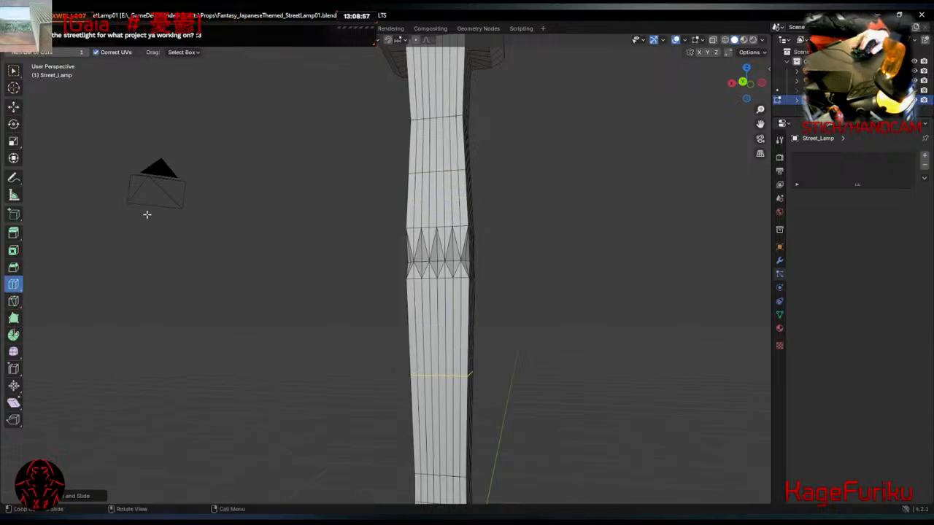
# Move the new lower edge loop up to just beneath the notched band and scale it to match the post's width.
pyautogui.click(14, 107)
pyautogui.press('s')
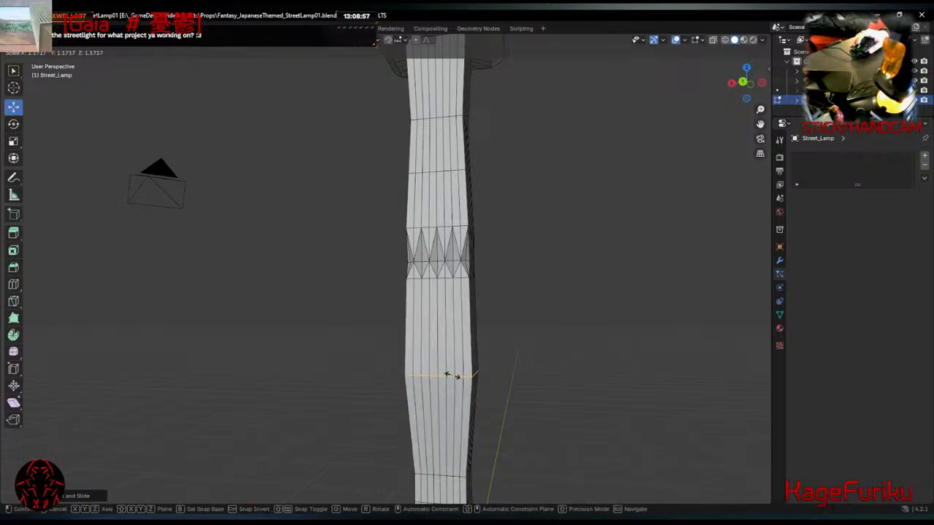
pyautogui.click(452, 376)
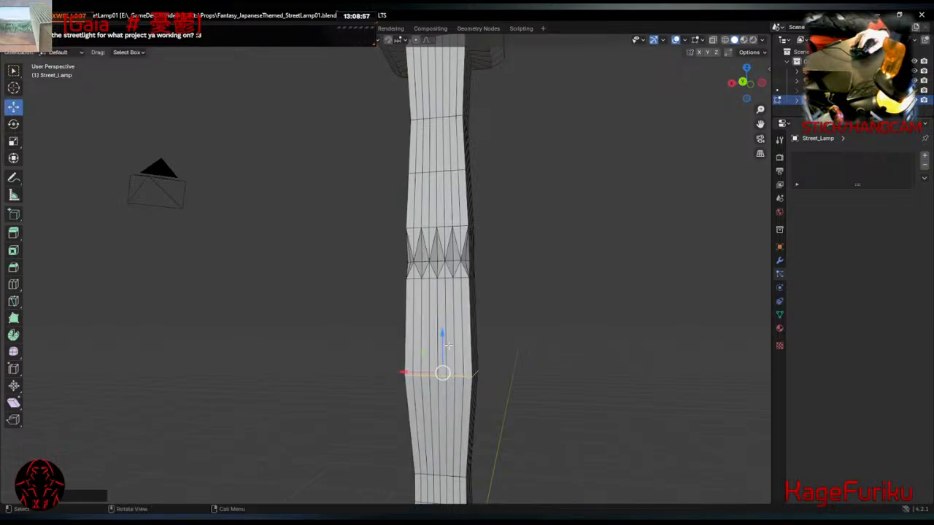
pyautogui.moveTo(443, 343); pyautogui.dragTo(448, 270)
pyautogui.press('s')
pyautogui.click(448, 270)
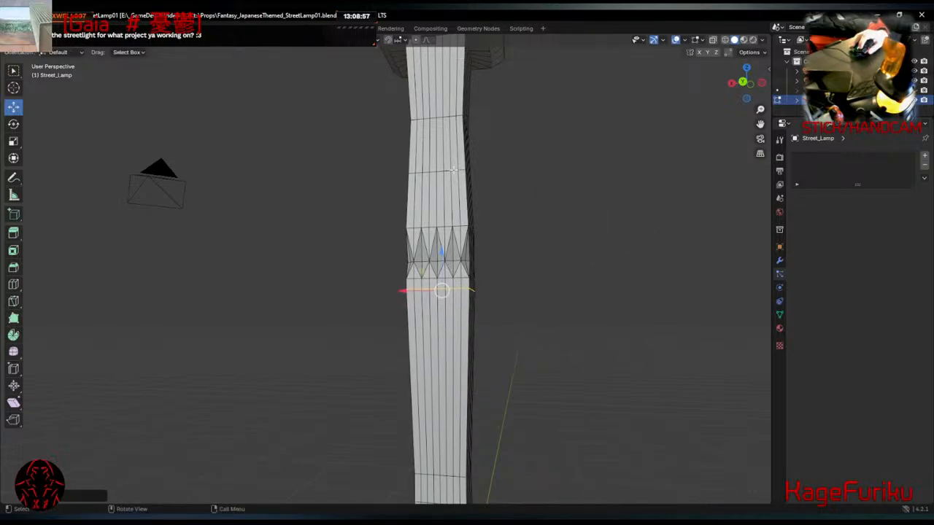
# Move the new upper edge loop down to just above the notched band and scale it up by about 1.07.
pyautogui.hotkey('alt', 'a')
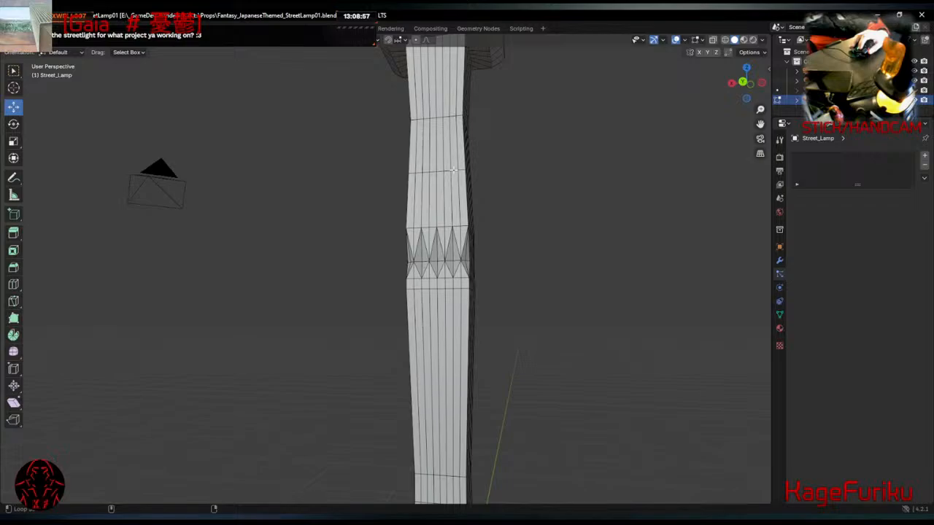
pyautogui.moveTo(441, 143); pyautogui.dragTo(445, 191)
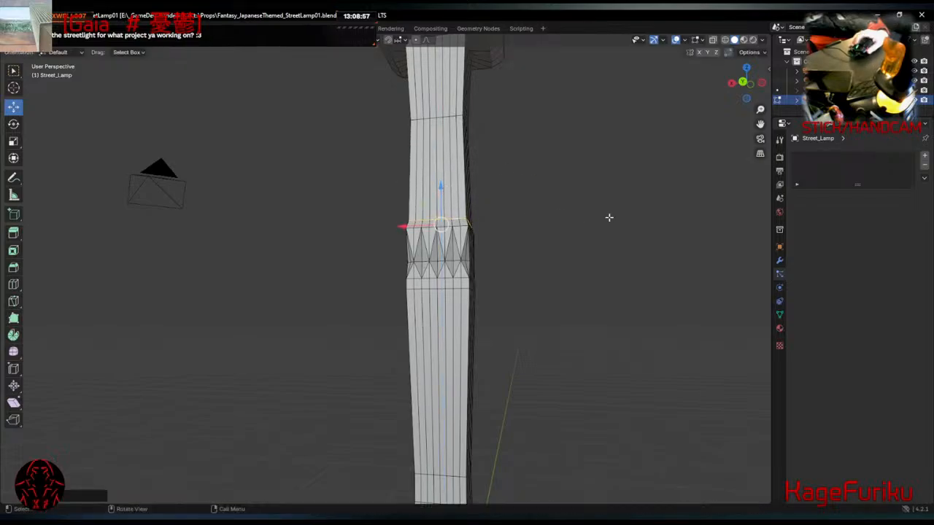
pyautogui.press('s')
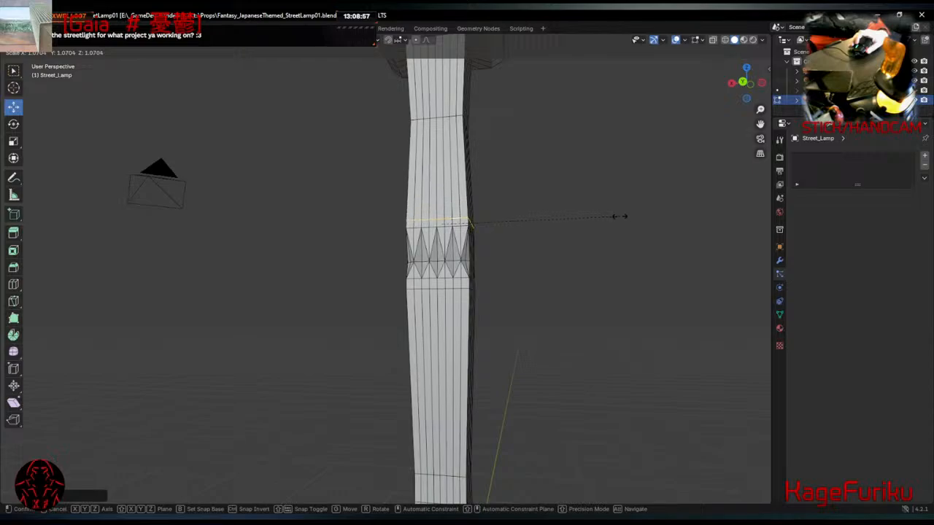
pyautogui.click(621, 216)
# Extrude the ring of faces just above the notched band in place and scale it outward by about 1.15 to form a collar.
pyautogui.moveTo(619, 214); pyautogui.dragTo(461, 255, button='middle')
pyautogui.scroll(3, 461, 255)
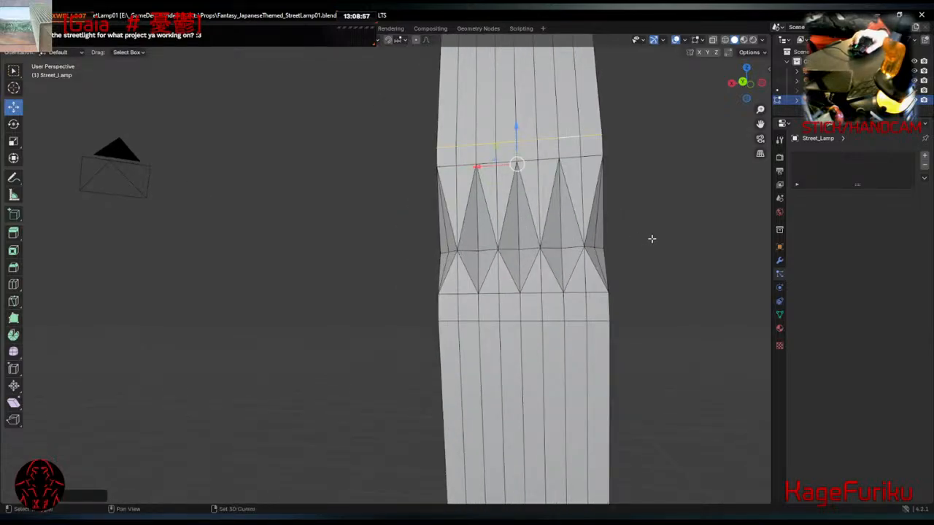
pyautogui.moveTo(652, 238); pyautogui.dragTo(512, 269, button='middle')
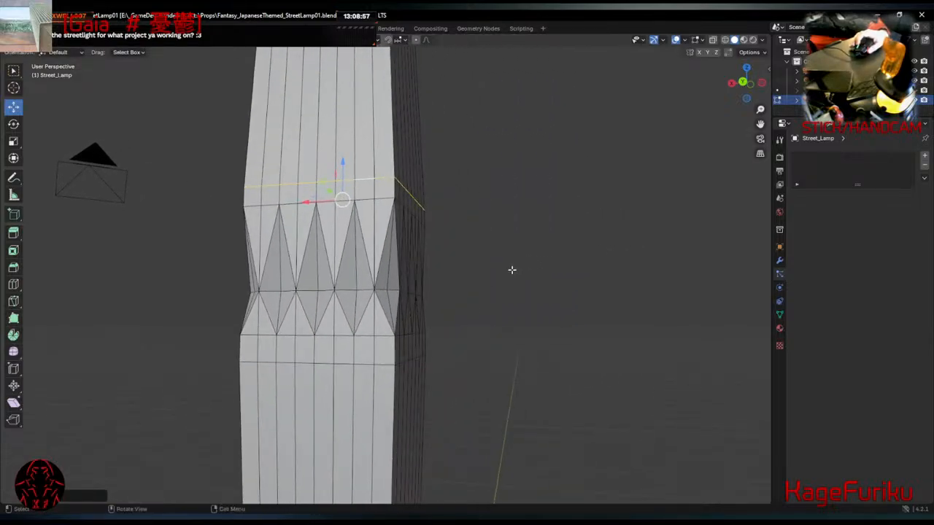
pyautogui.hotkey('alt', 'a')
pyautogui.click(382, 190)
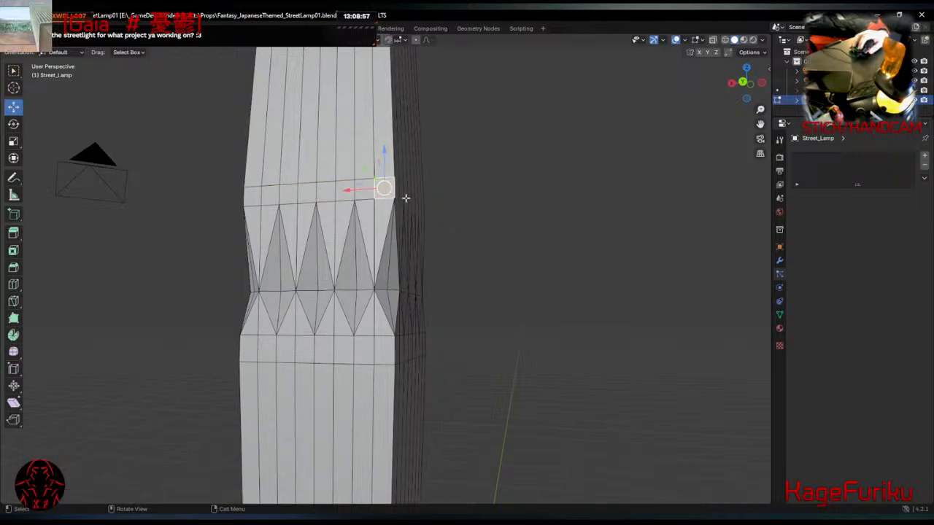
pyautogui.press('3')
pyautogui.keyDown('alt'); pyautogui.click(401, 195); pyautogui.keyUp('alt')
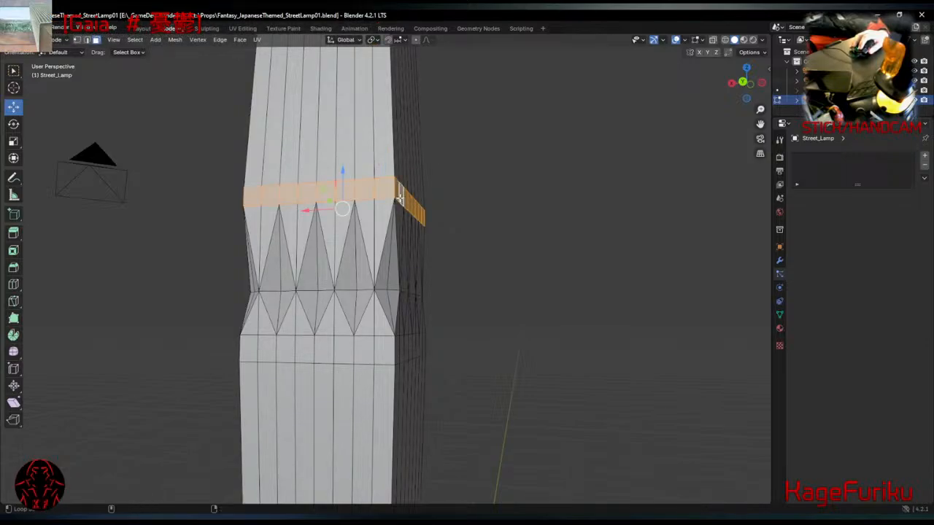
pyautogui.press('e')
pyautogui.rightClick(404, 353)
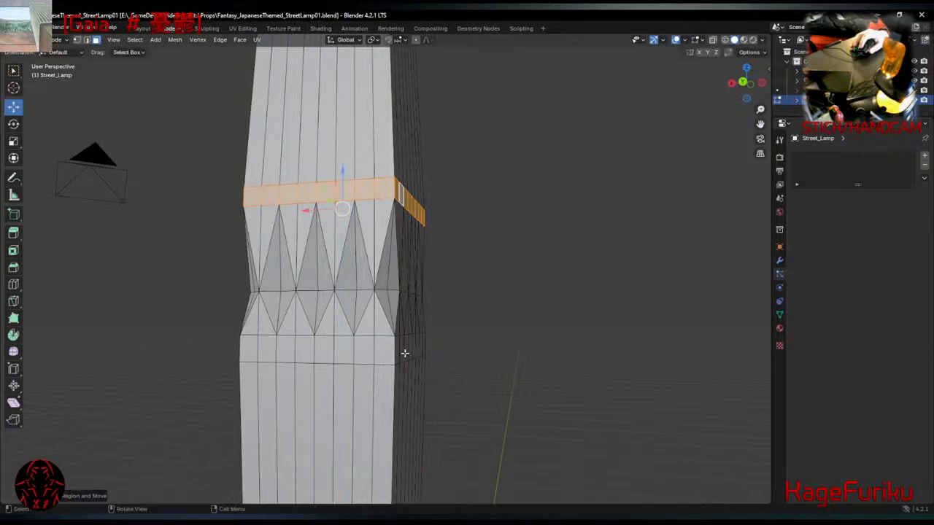
pyautogui.press('s')
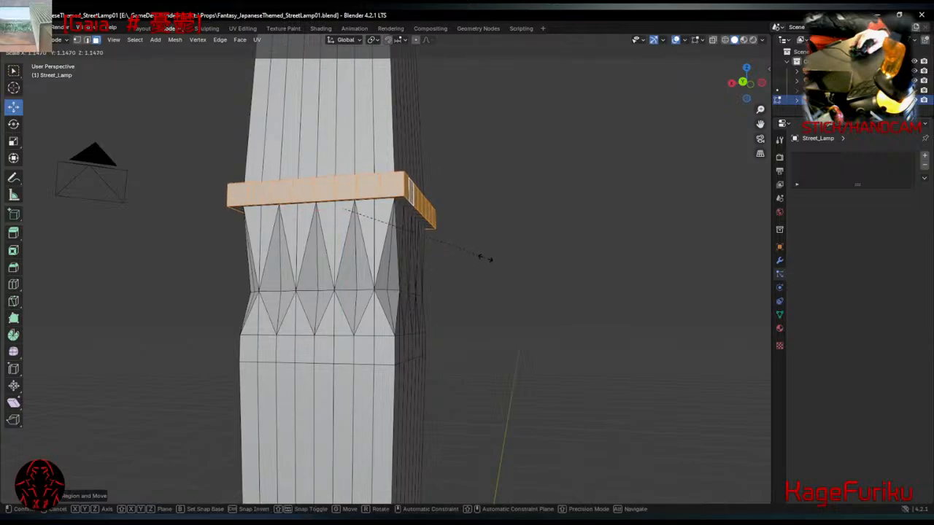
pyautogui.click(484, 258)
pyautogui.moveTo(484, 258); pyautogui.dragTo(509, 289, button='middle')
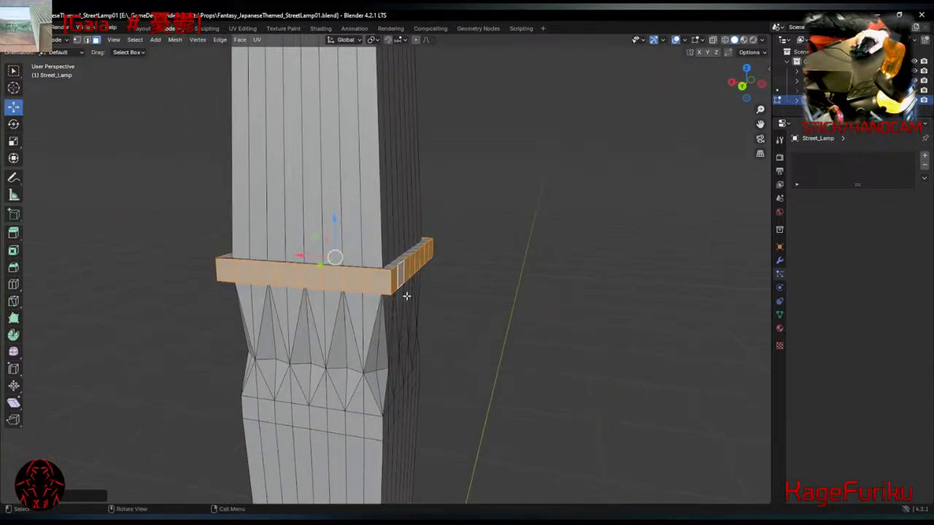
pyautogui.moveTo(406, 295); pyautogui.dragTo(486, 256, button='middle')
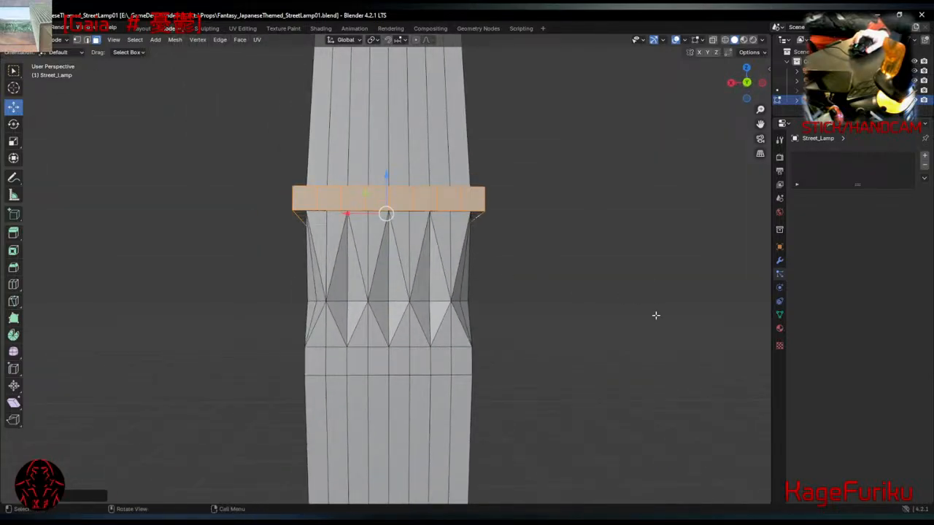
# Try scaling the upper collar along the X and Y axes separately, and undo back to the unscaled extrusion.
pyautogui.press('s')
pyautogui.moveTo(656, 316)
pyautogui.mouseDown(button='middle')
pyautogui.moveTo(656, 308)
pyautogui.moveTo(646, 322)
pyautogui.mouseUp(button='middle')
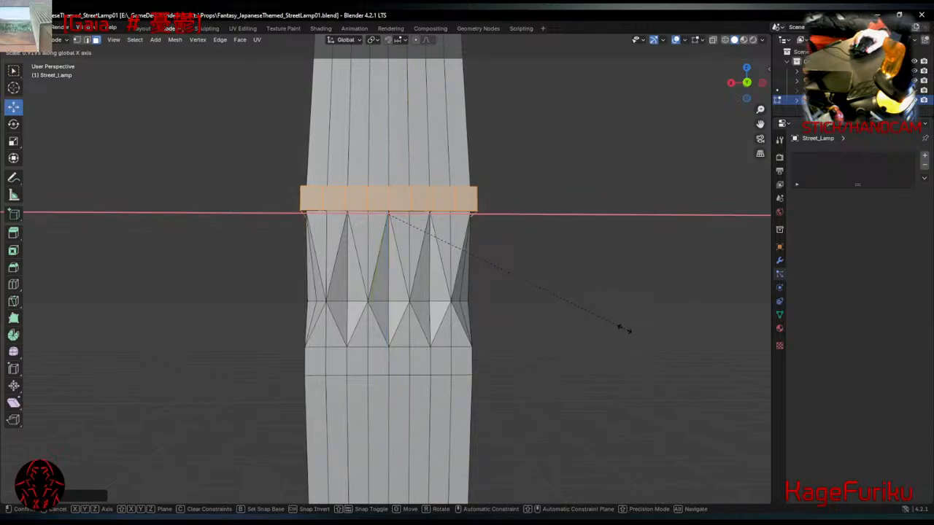
pyautogui.press('y')
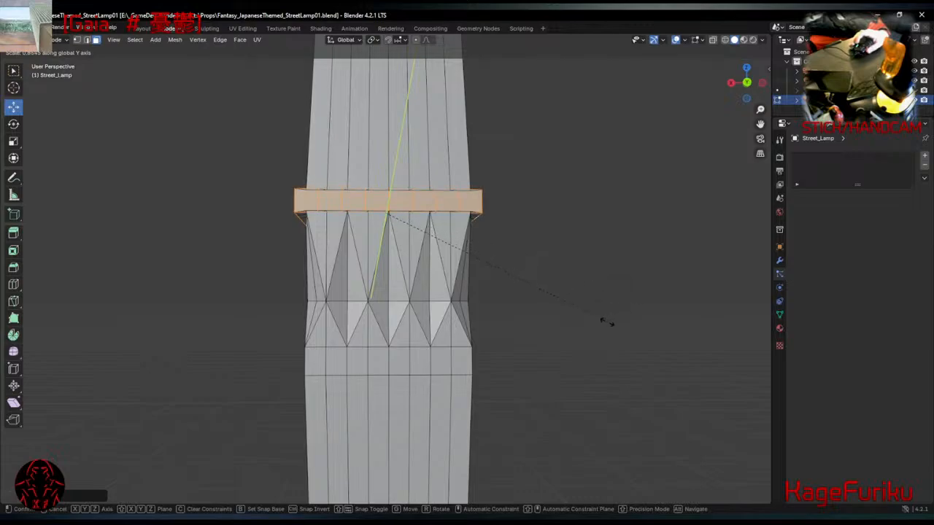
pyautogui.click(664, 264)
pyautogui.hotkey('ctrl', 'z')
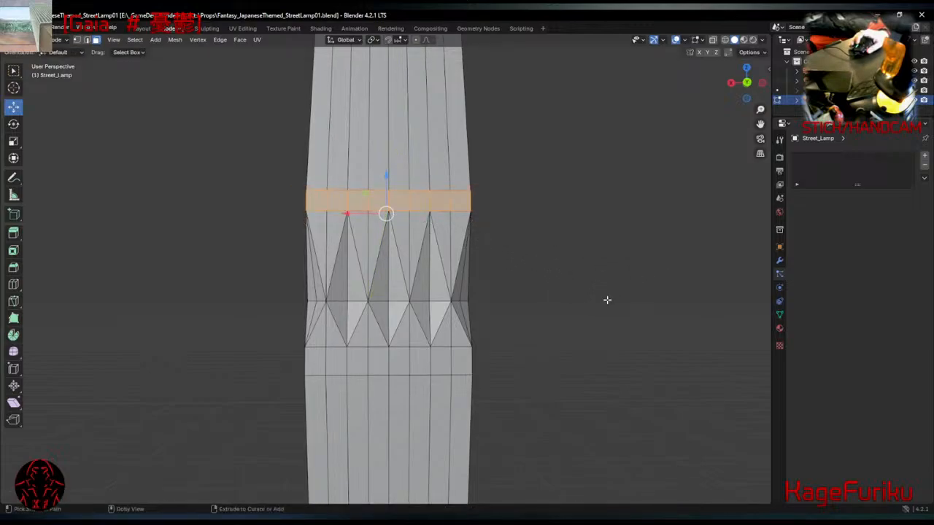
# Scale the extruded ring above the notched band uniformly outward so the collar protrudes slightly from the post.
pyautogui.hotkey('ctrl', 'shift', 'z')
pyautogui.press('s')
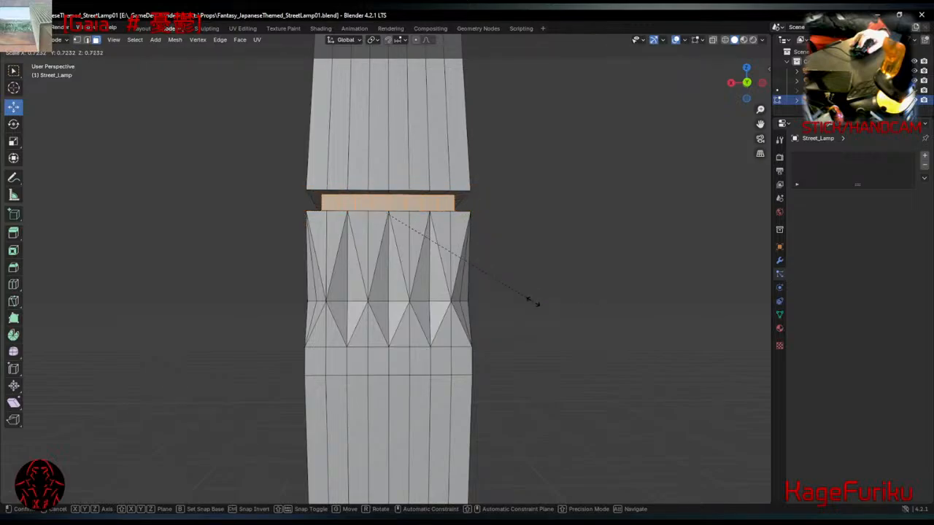
pyautogui.click(589, 321)
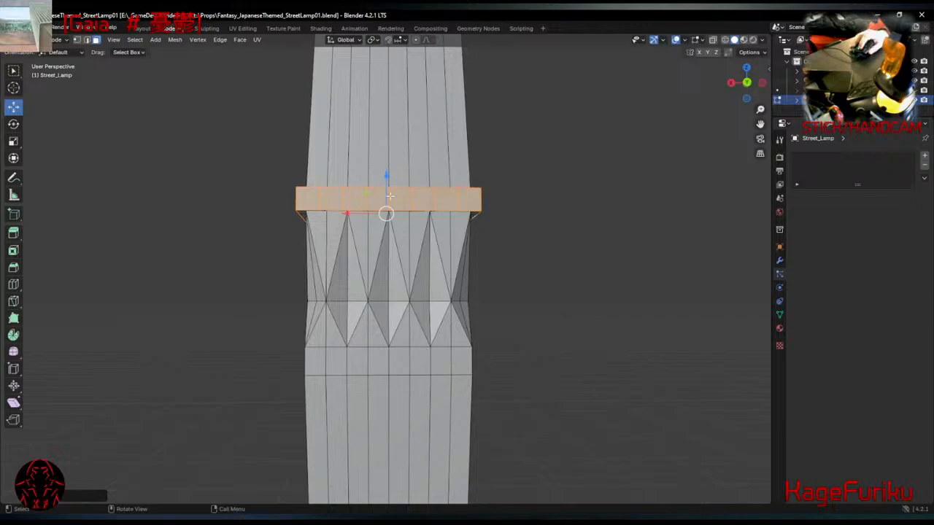
pyautogui.moveTo(386, 202); pyautogui.dragTo(451, 181, button='middle')
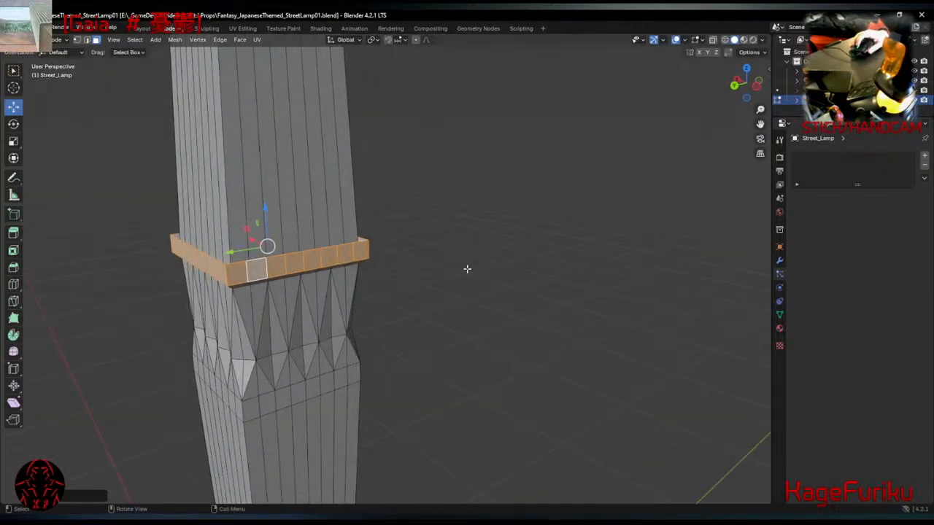
pyautogui.moveTo(467, 268); pyautogui.dragTo(502, 296, button='middle')
# Select the edge loop where the top of the upper collar meets the post.
pyautogui.click(349, 374)
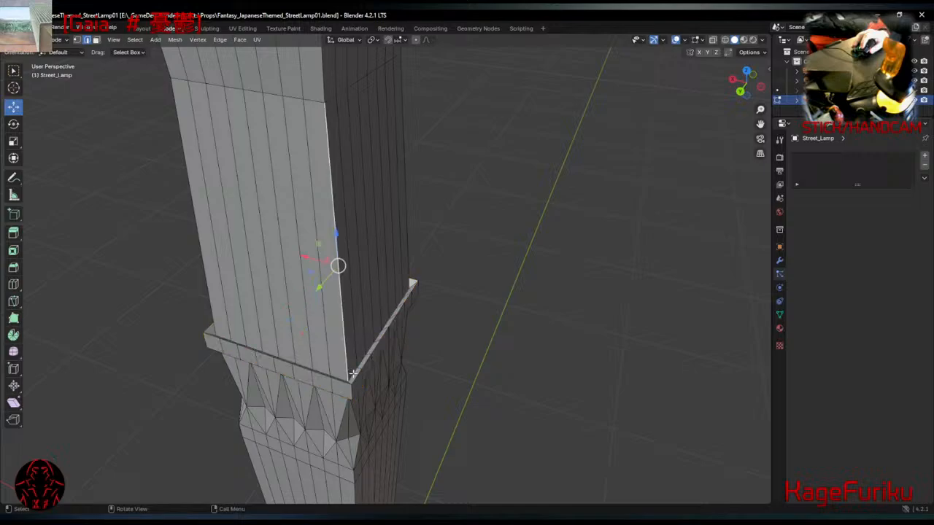
pyautogui.click(353, 373)
pyautogui.keyDown('alt'); pyautogui.click(365, 361); pyautogui.keyUp('alt')
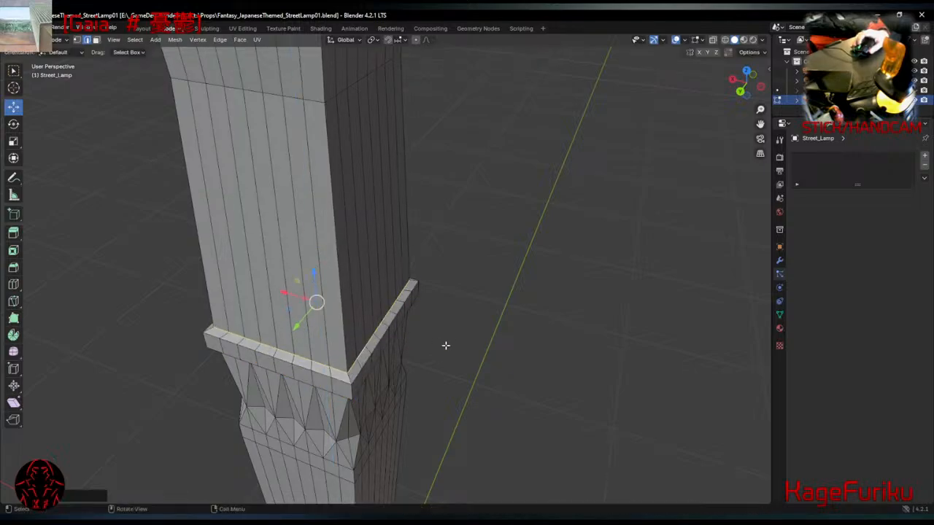
pyautogui.moveTo(444, 343); pyautogui.dragTo(507, 295, button='middle')
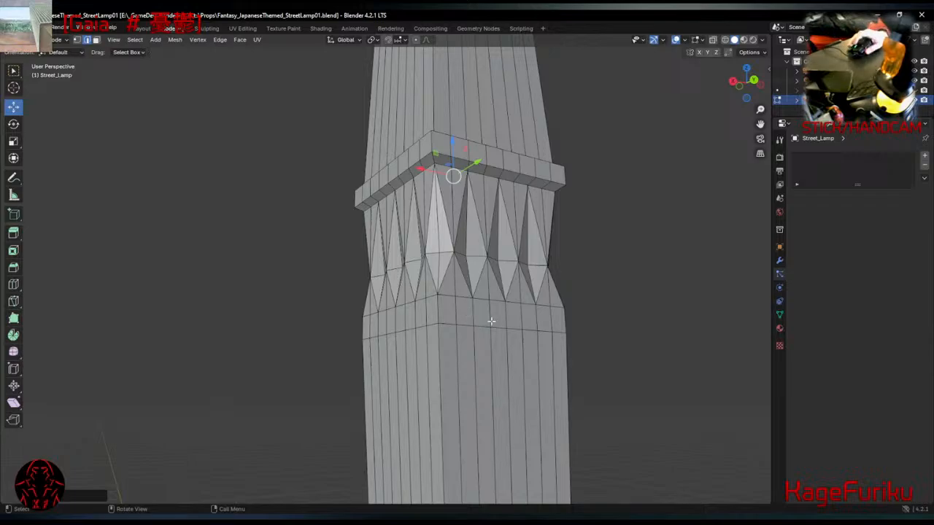
pyautogui.click(510, 315)
pyautogui.click(521, 315)
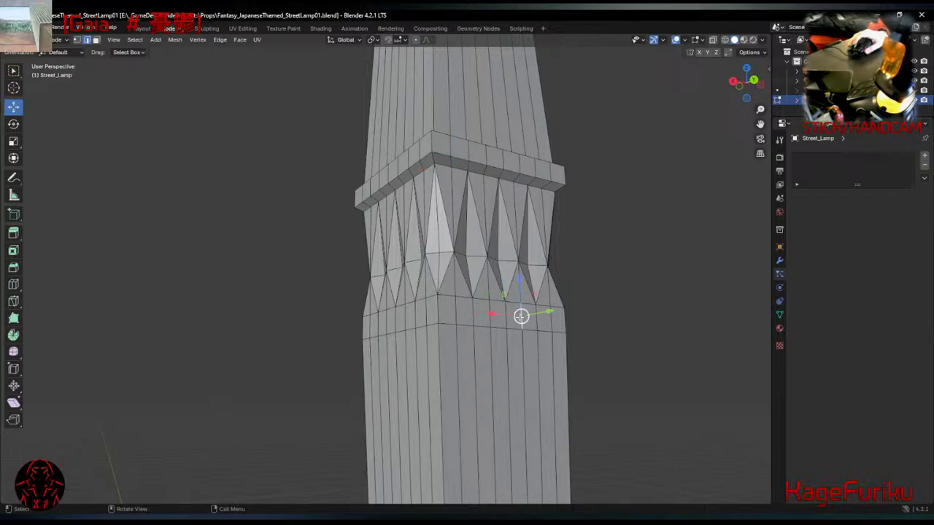
pyautogui.click(543, 320)
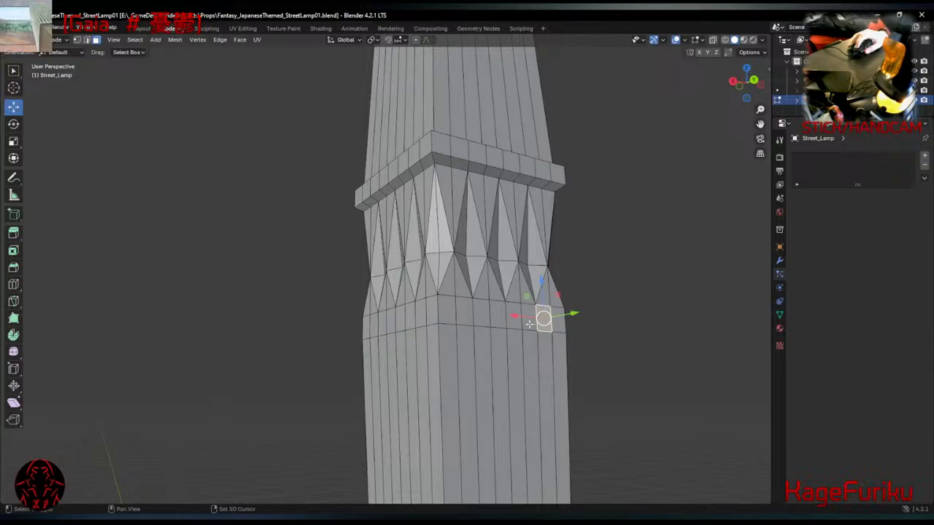
pyautogui.keyDown('shift'); pyautogui.click(530, 323); pyautogui.keyUp('shift')
pyautogui.keyDown('shift'); pyautogui.click(443, 312); pyautogui.keyUp('shift')
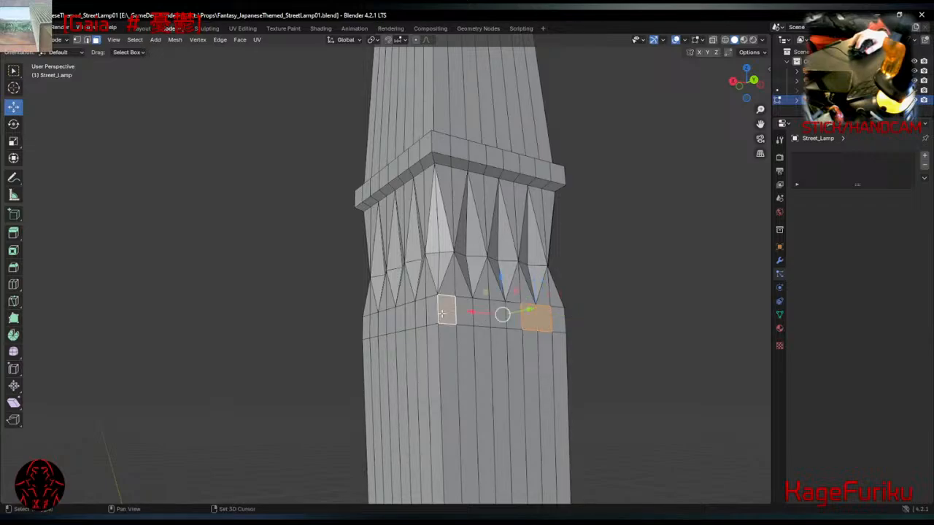
pyautogui.keyDown('ctrl'); pyautogui.keyDown('shift'); pyautogui.click(365, 327); pyautogui.keyUp('shift'); pyautogui.keyUp('ctrl')
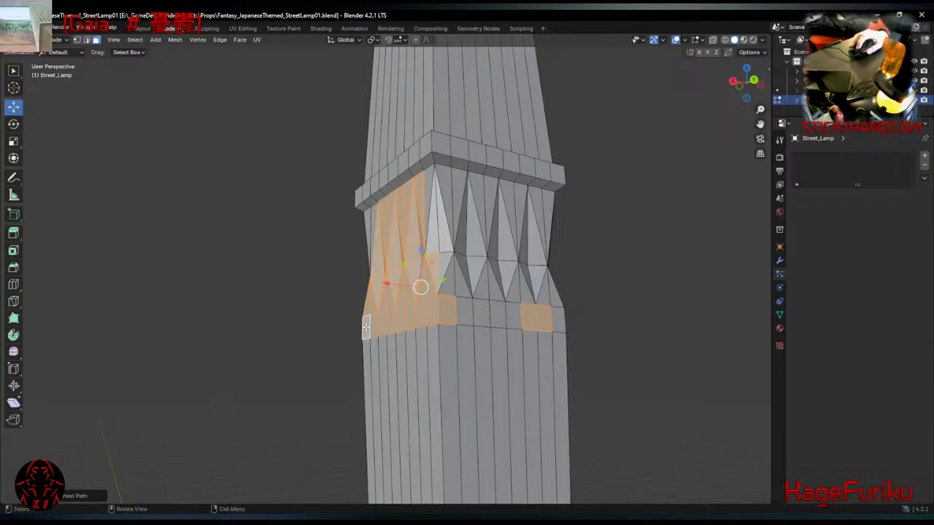
pyautogui.click(365, 327)
pyautogui.keyDown('ctrl'); pyautogui.keyDown('shift'); pyautogui.click(443, 318); pyautogui.keyUp('shift'); pyautogui.keyUp('ctrl')
pyautogui.click(446, 318)
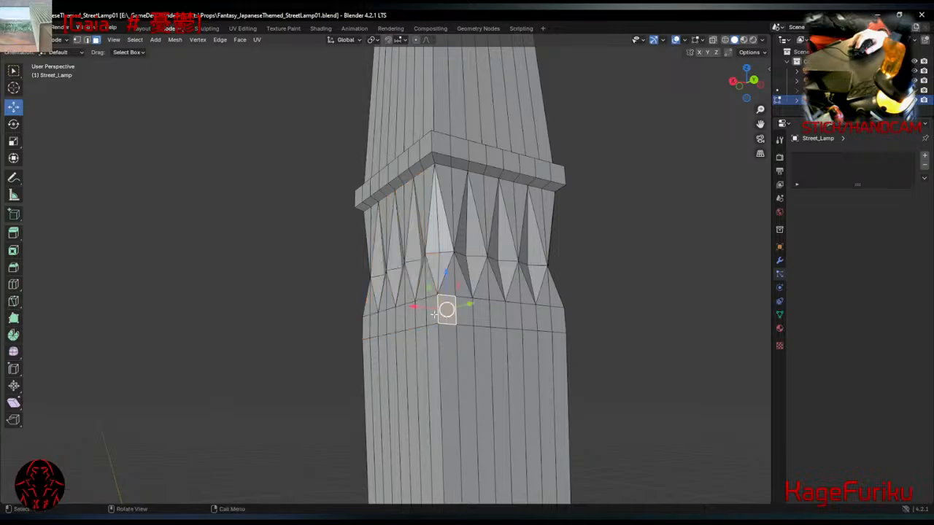
pyautogui.keyDown('ctrl'); pyautogui.keyDown('shift'); pyautogui.click(423, 314); pyautogui.keyUp('shift'); pyautogui.keyUp('ctrl')
pyautogui.keyDown('ctrl'); pyautogui.keyDown('shift'); pyautogui.click(402, 318); pyautogui.keyUp('shift'); pyautogui.keyUp('ctrl')
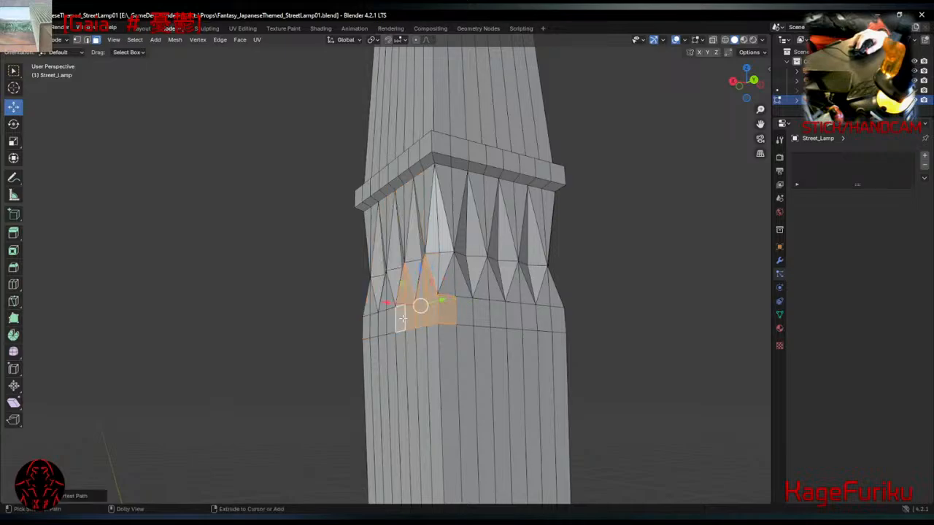
pyautogui.hotkey('alt', 'a')
# Extrude the ring of faces just below the notched band in place and scale it outward by about 1.11 as a second collar.
pyautogui.click(367, 328)
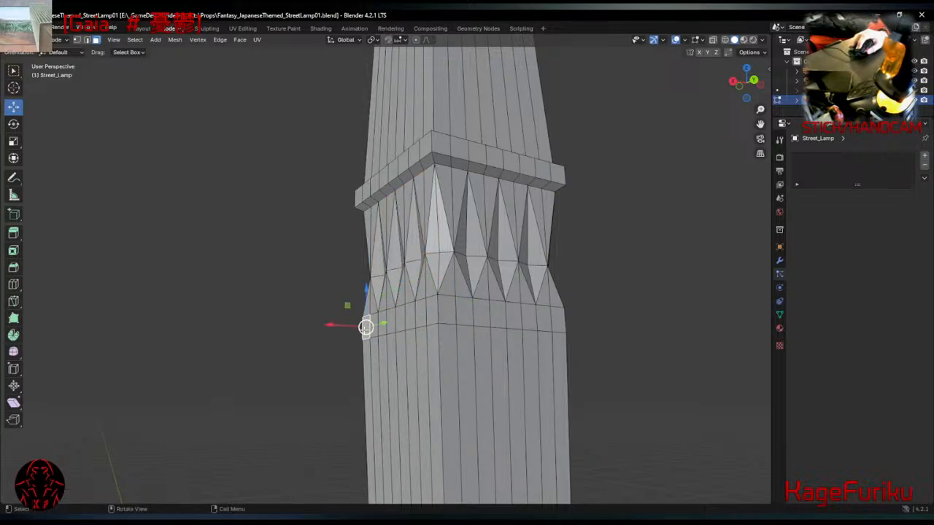
pyautogui.keyDown('alt'); pyautogui.click(556, 324); pyautogui.keyUp('alt')
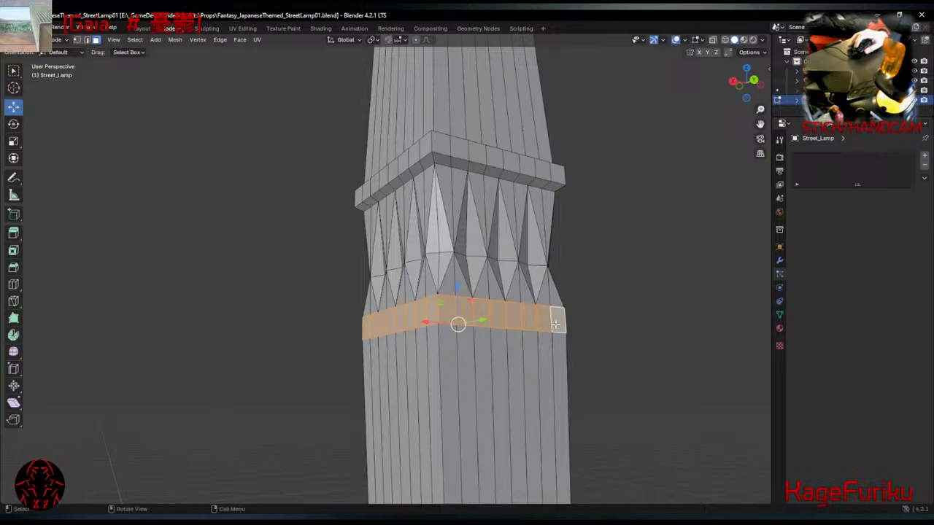
pyautogui.moveTo(556, 324)
pyautogui.mouseDown(button='middle')
pyautogui.moveTo(511, 329)
pyautogui.moveTo(556, 327)
pyautogui.mouseUp(button='middle')
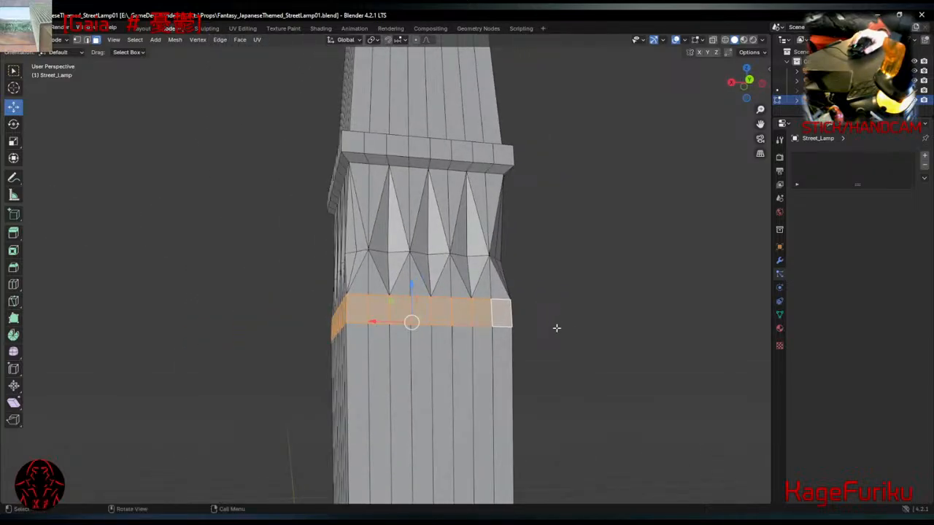
pyautogui.press('g')
pyautogui.press('z')
pyautogui.press('z')
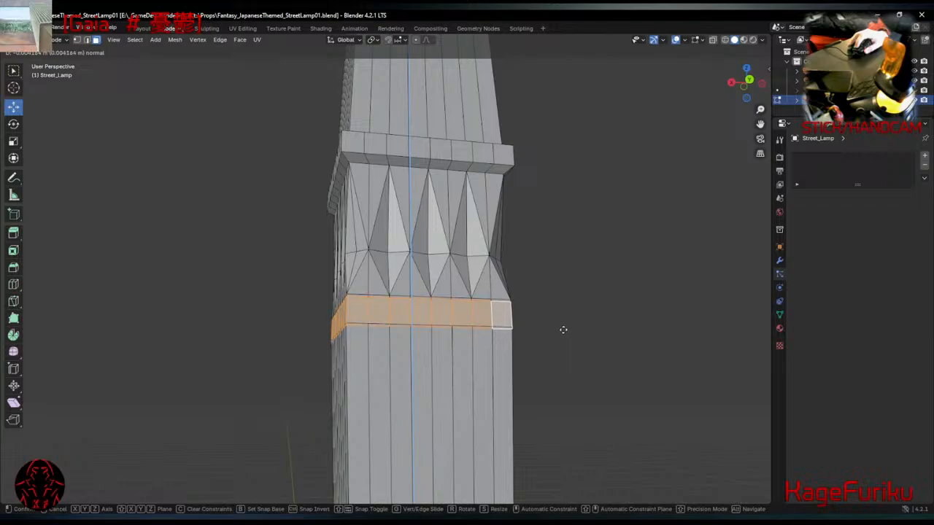
pyautogui.click(570, 327)
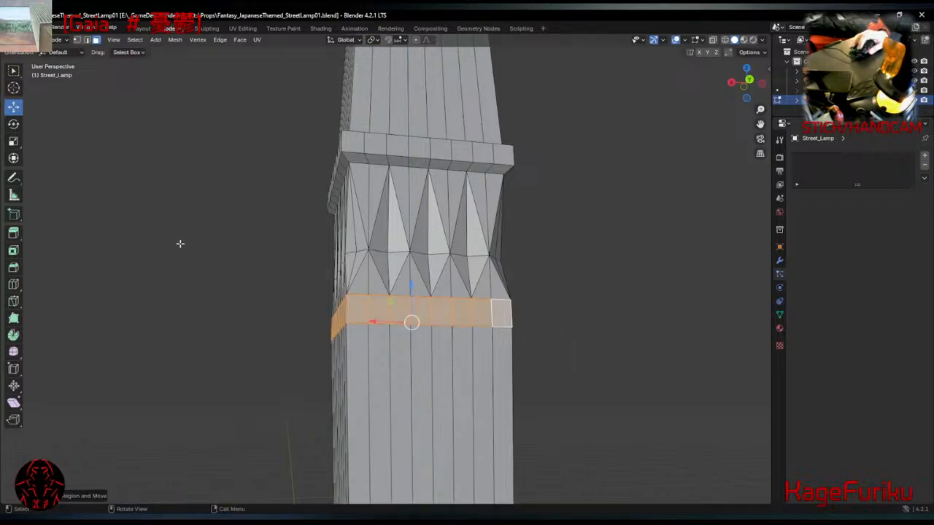
pyautogui.press('s')
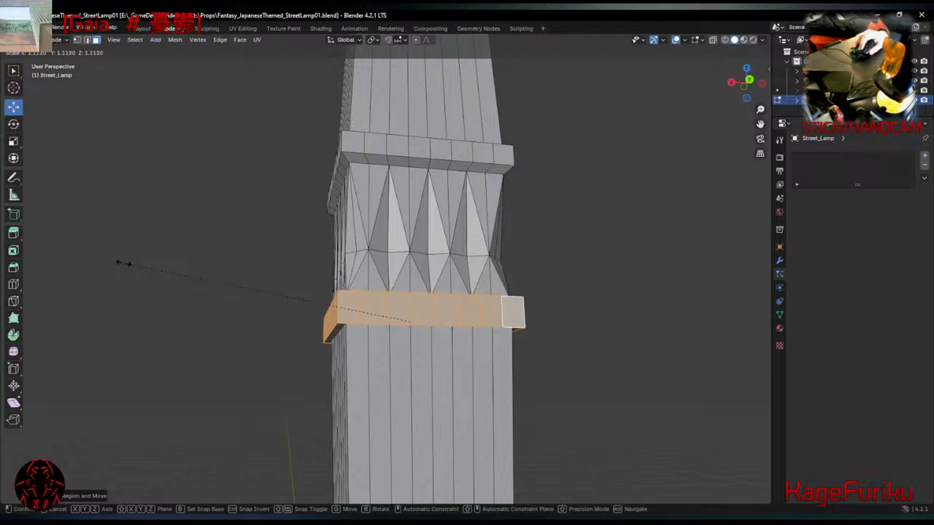
pyautogui.click(126, 262)
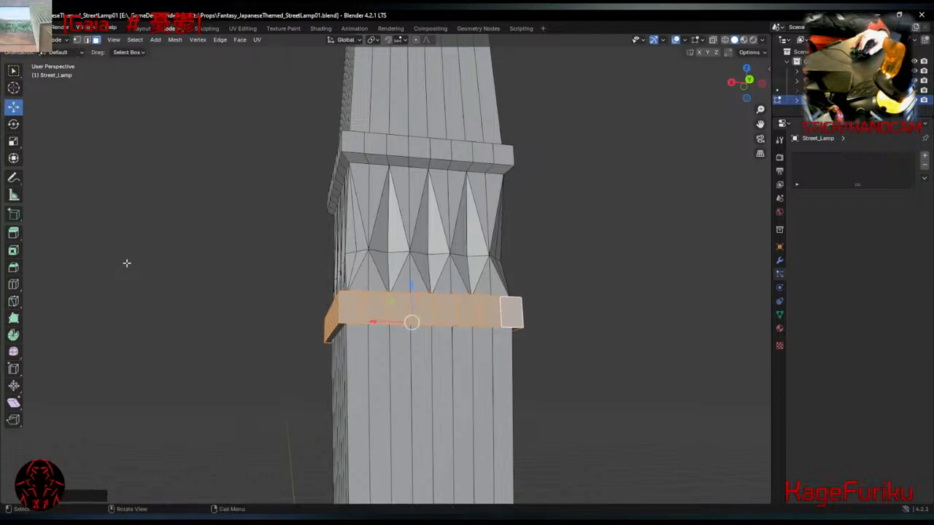
# Scale the lower collar's outer faces down along the Z axis so its upper and lower sides slope.
pyautogui.press('s')
pyautogui.middleClick(552, 356)
pyautogui.moveTo(552, 355); pyautogui.dragTo(547, 402, button='middle')
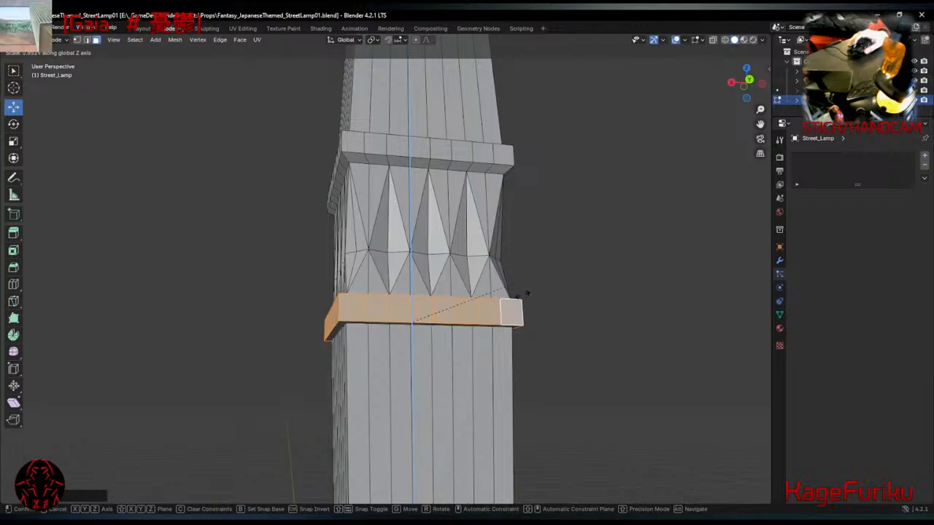
pyautogui.click(475, 316)
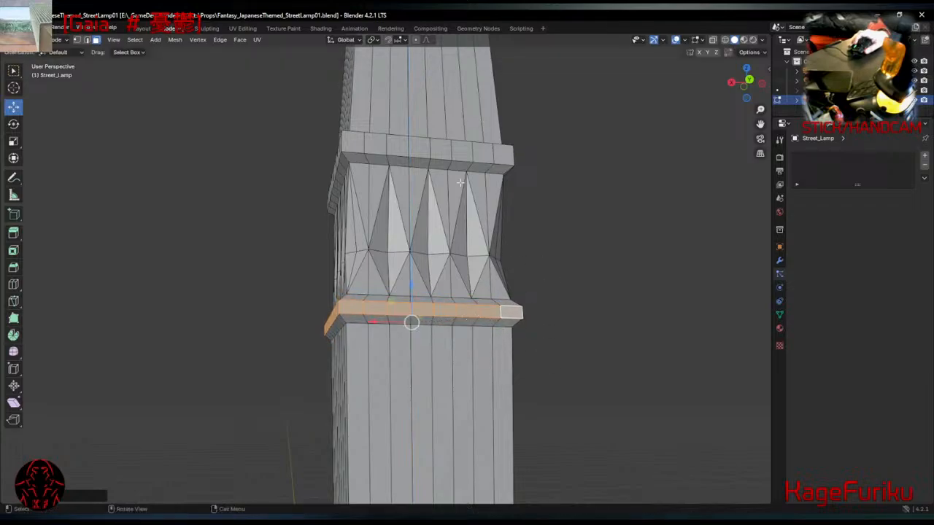
# Scale the upper collar's outer ring of faces down along the Z axis to match the lower collar's sloped profile.
pyautogui.click(464, 154)
pyautogui.keyDown('alt'); pyautogui.click(370, 141); pyautogui.keyUp('alt')
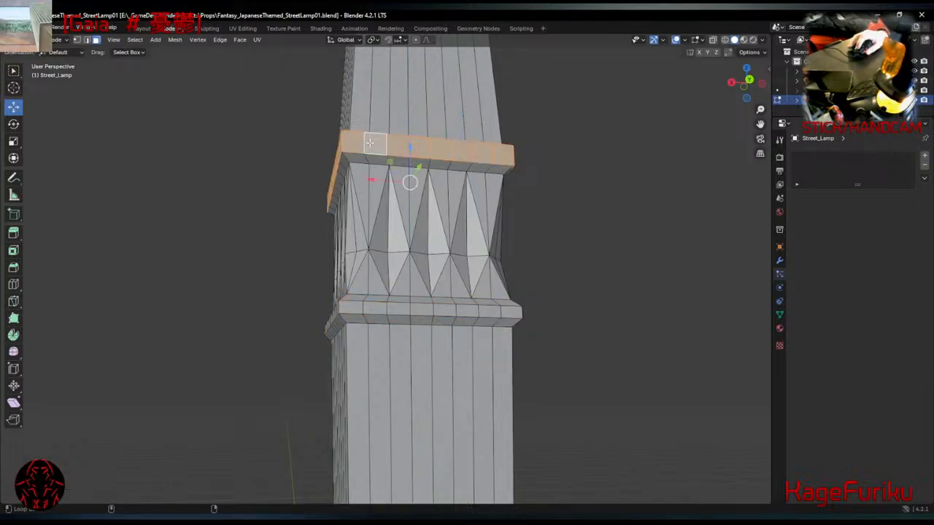
pyautogui.press('s')
pyautogui.moveTo(703, 231); pyautogui.dragTo(703, 246, button='middle')
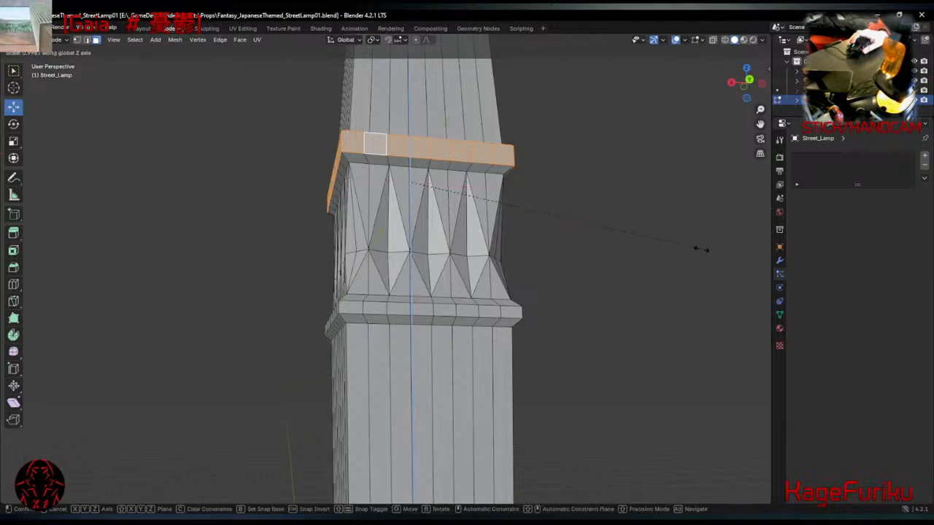
pyautogui.click(598, 210)
pyautogui.moveTo(598, 209); pyautogui.dragTo(325, 215, button='middle')
pyautogui.scroll(-5, 338, 233)
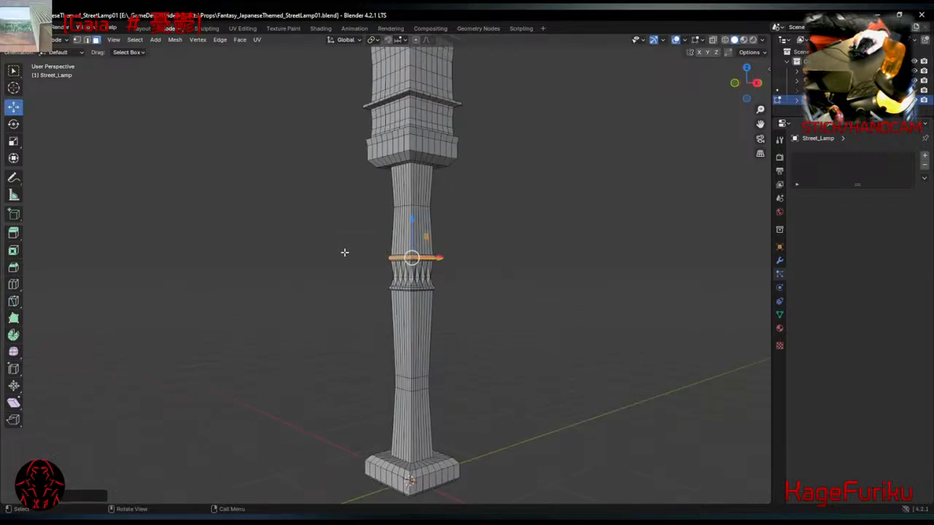
# Examine the upper housing, the post and the whole street lamp from several sides to judge the overall shape.
pyautogui.scroll(2, 348, 255)
pyautogui.moveTo(364, 315); pyautogui.dragTo(542, 307, button='middle')
pyautogui.moveTo(451, 335); pyautogui.dragTo(538, 275, button='middle')
pyautogui.scroll(4, 537, 275)
pyautogui.moveTo(592, 298); pyautogui.dragTo(450, 348, button='middle')
pyautogui.scroll(-6, 450, 348)
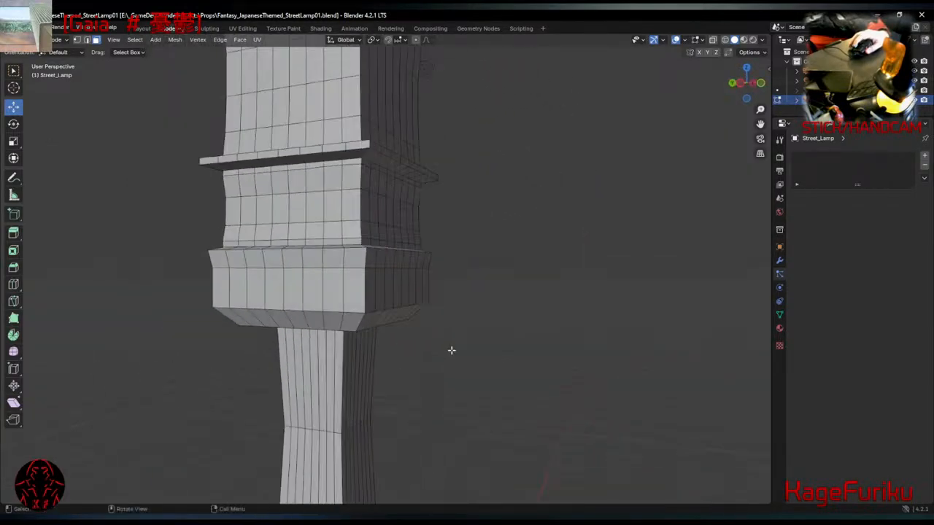
pyautogui.scroll(2, 450, 355)
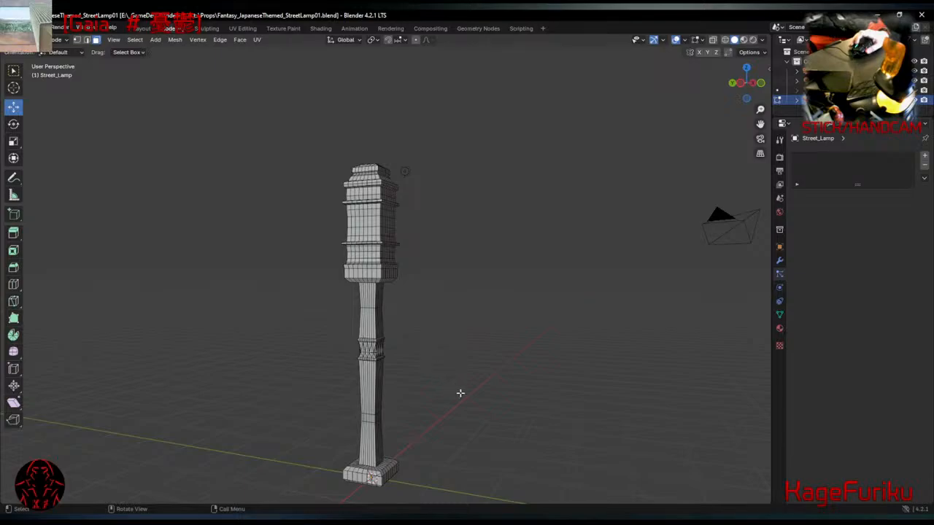
pyautogui.moveTo(461, 393); pyautogui.dragTo(596, 397, button='middle')
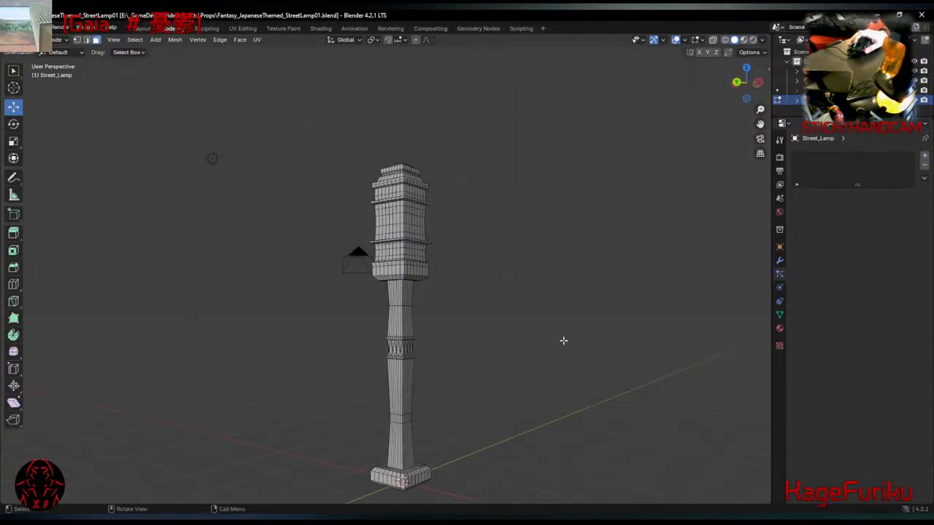
pyautogui.moveTo(563, 340); pyautogui.dragTo(528, 375, button='middle')
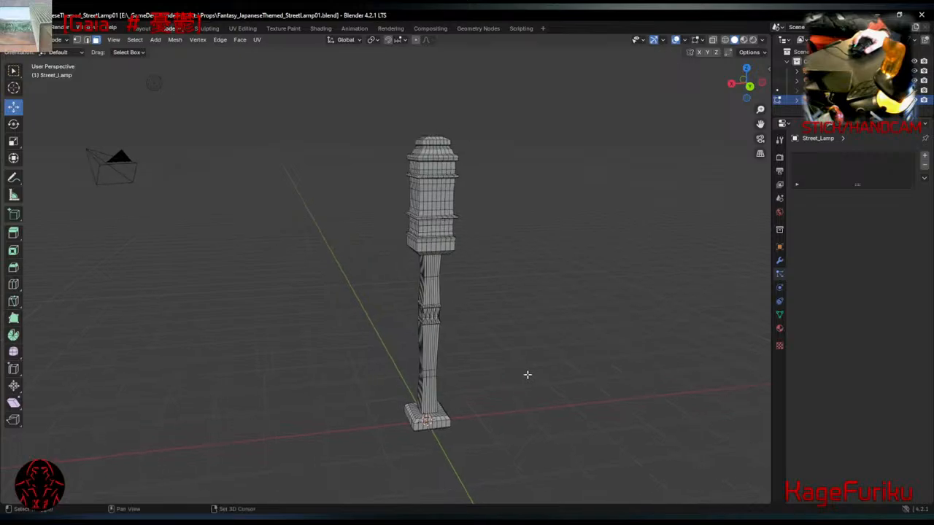
# Switch to the browser, open the ChatGPT conversation about the Sorcerer's Wildlands game and reload it.
pyautogui.hotkey('alt', 'Tab')
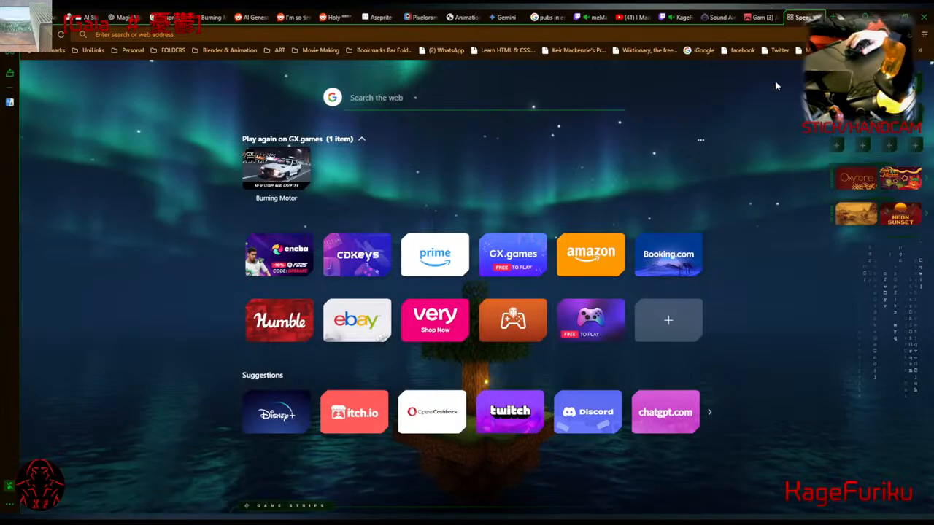
pyautogui.click(121, 18)
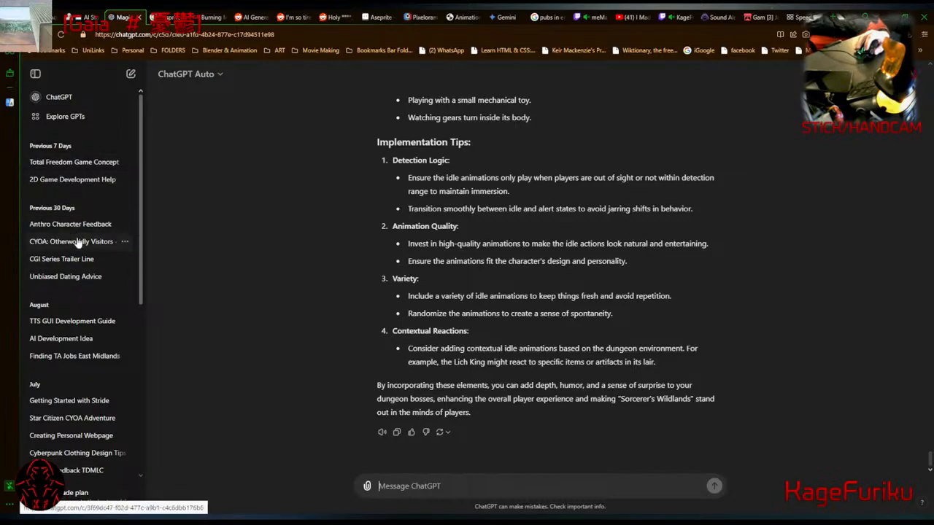
pyautogui.scroll(-2, 79, 396)
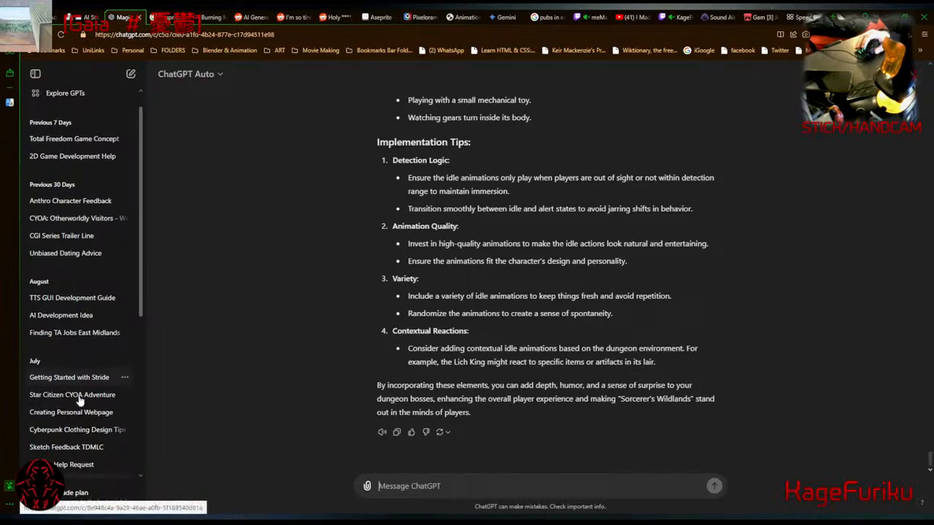
pyautogui.scroll(-1, 81, 408)
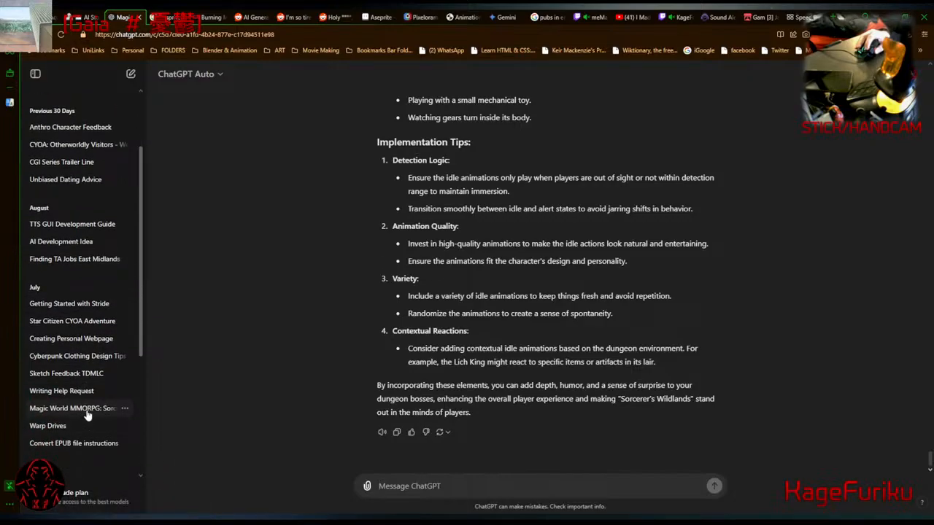
pyautogui.rightClick(277, 417)
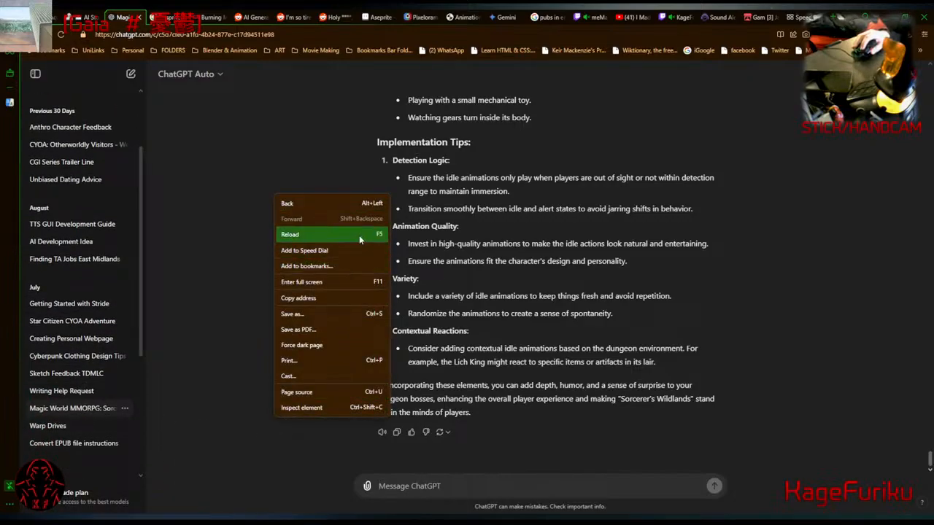
pyautogui.click(307, 233)
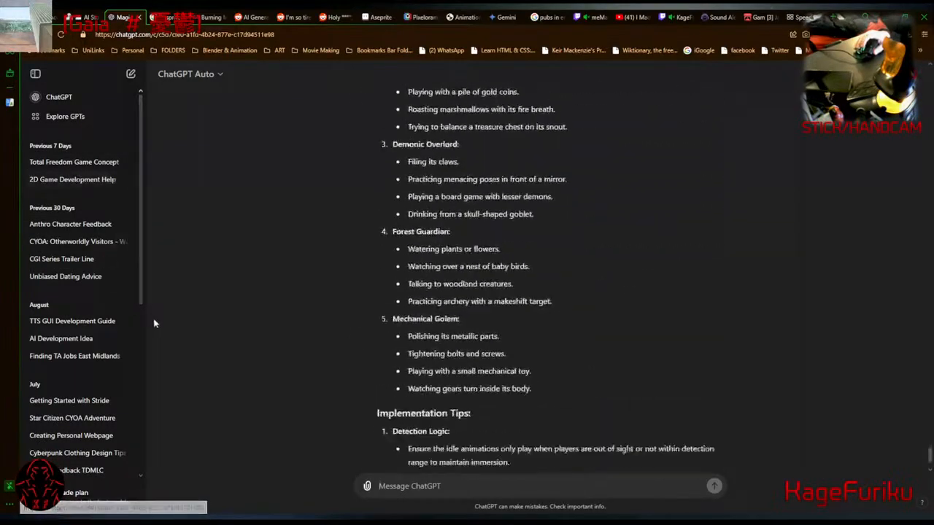
pyautogui.scroll(-1, 89, 400)
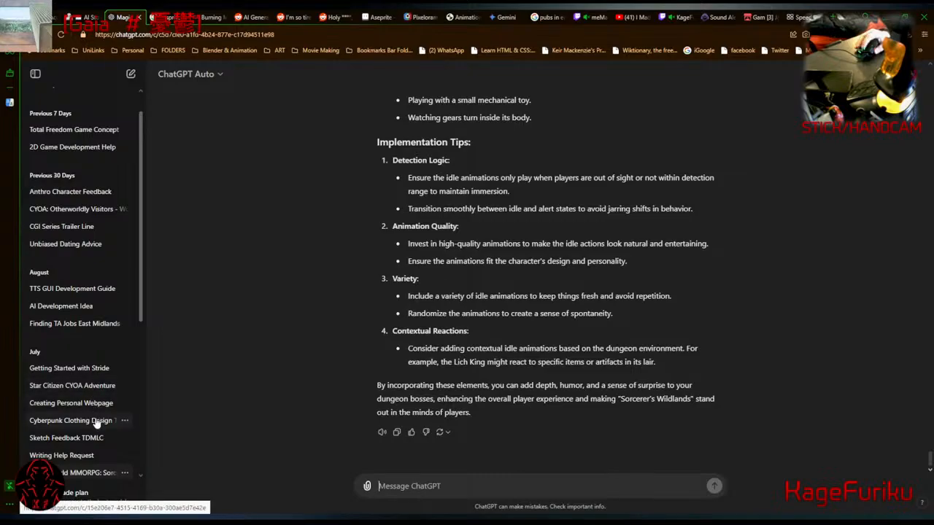
pyautogui.scroll(-1, 95, 423)
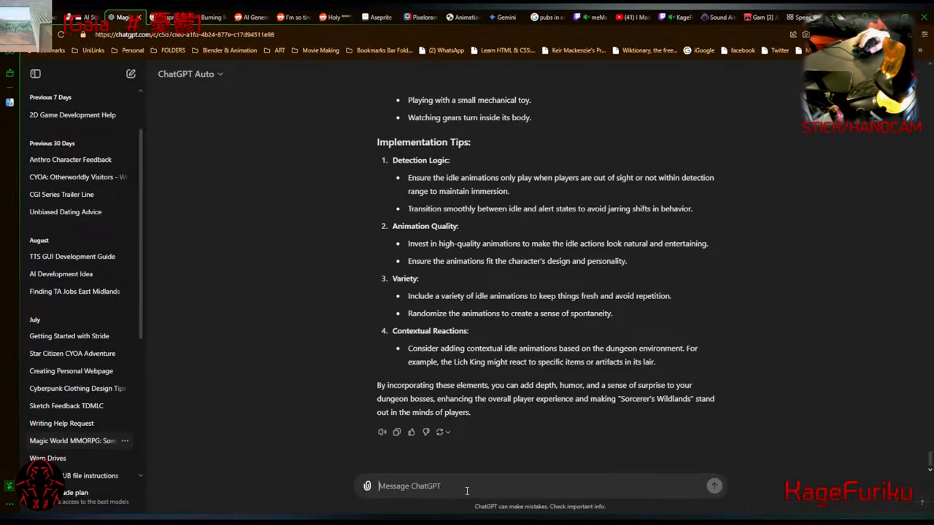
# Ask ChatGPT "Could you summarise, in two paragraphs, what this game is like for someone who doesn't know about it?" and have the reply read aloud.
pyautogui.write('c')
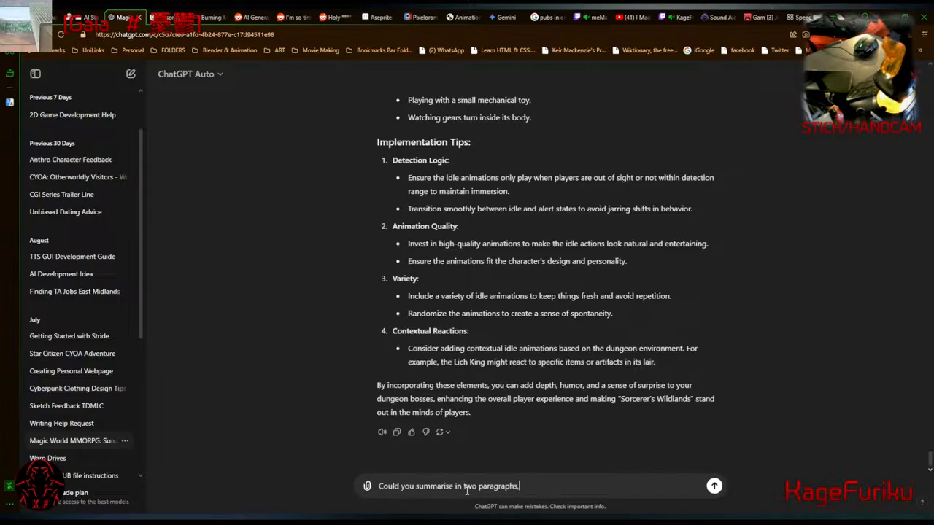
pyautogui.write(',')
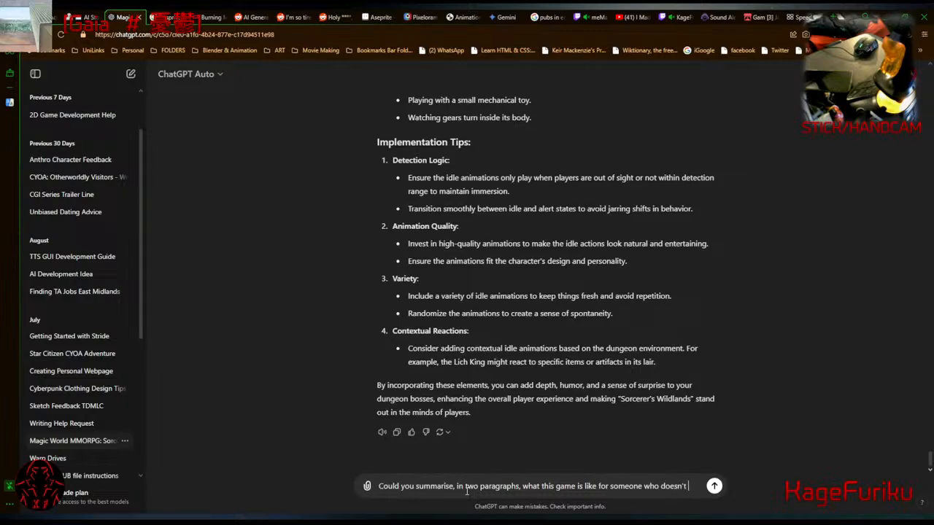
pyautogui.write('ow a')
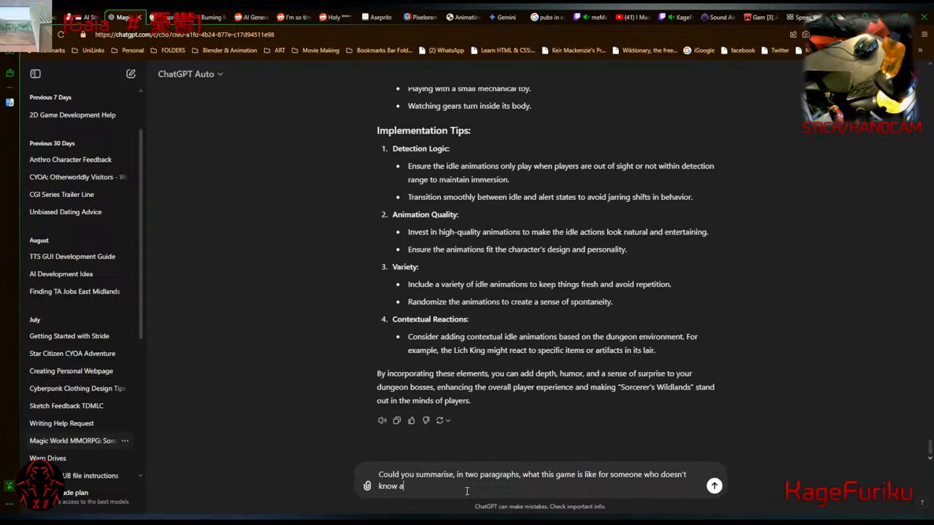
pyautogui.write('bout it?')
pyautogui.press('Return')
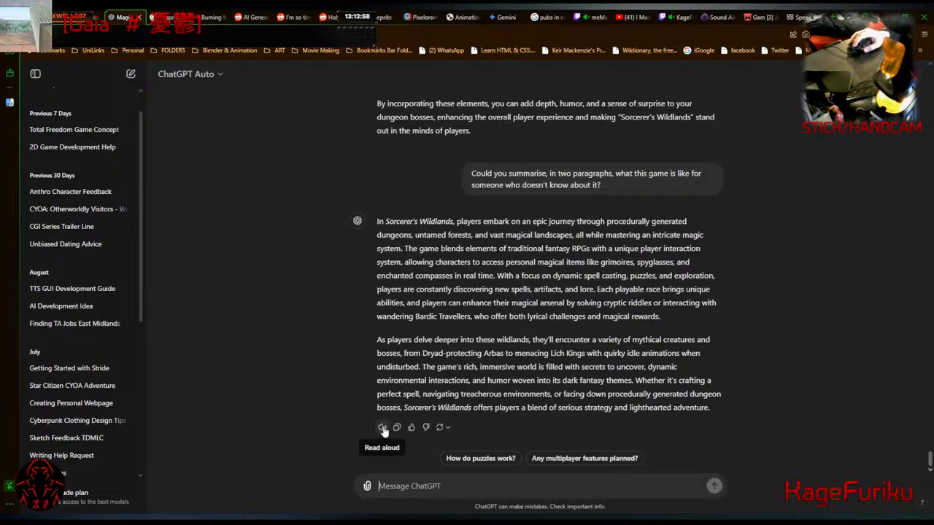
pyautogui.click(380, 429)
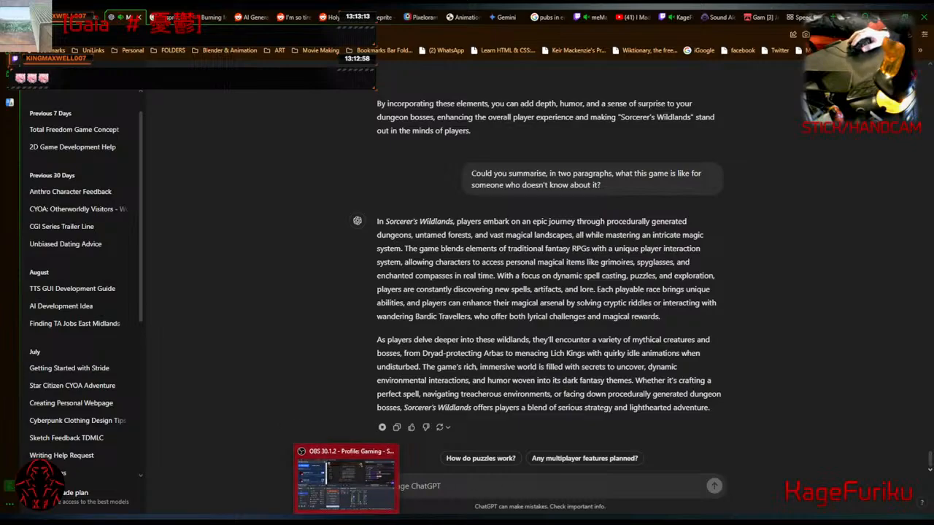
# Switch back to Blender and select the edge loop where the post meets the base.
pyautogui.click(562, 519)
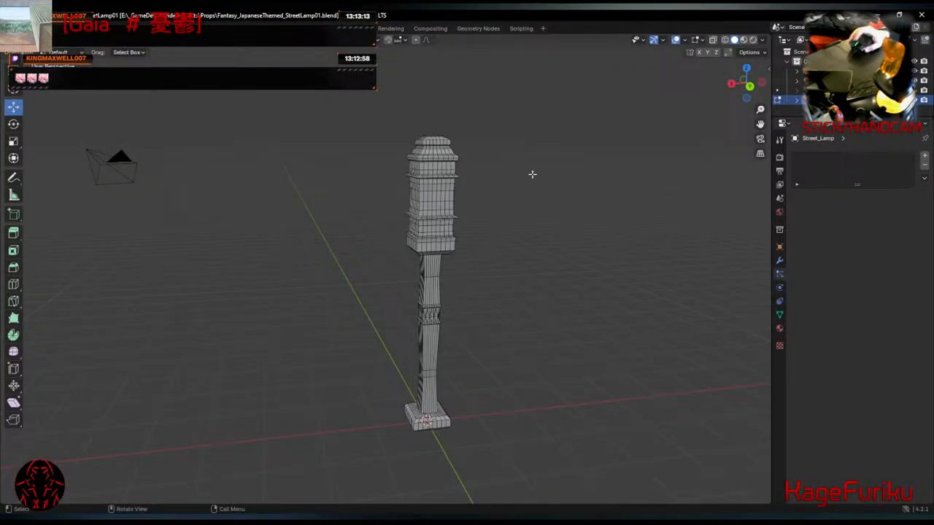
pyautogui.moveTo(550, 334); pyautogui.dragTo(373, 378, button='middle')
pyautogui.scroll(2, 459, 420)
pyautogui.scroll(6, 392, 386)
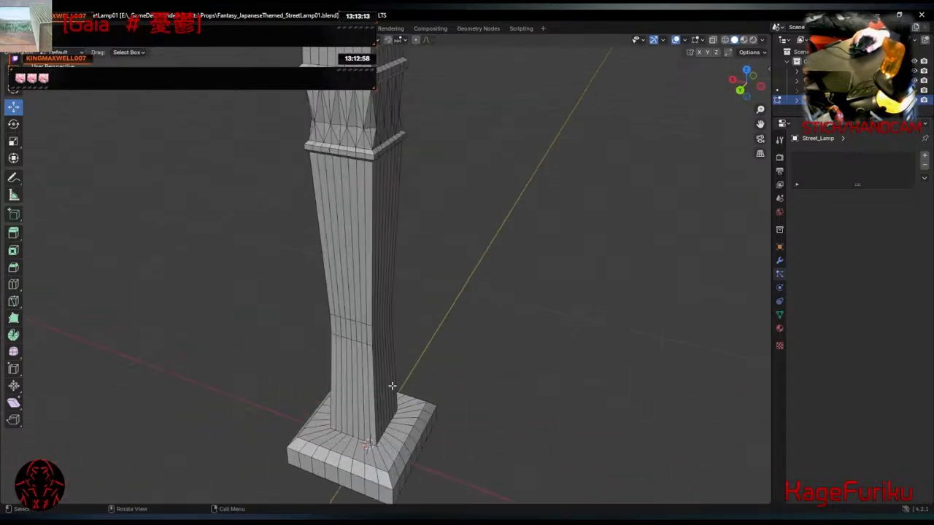
pyautogui.moveTo(473, 340); pyautogui.dragTo(488, 340, button='middle')
pyautogui.click(434, 375)
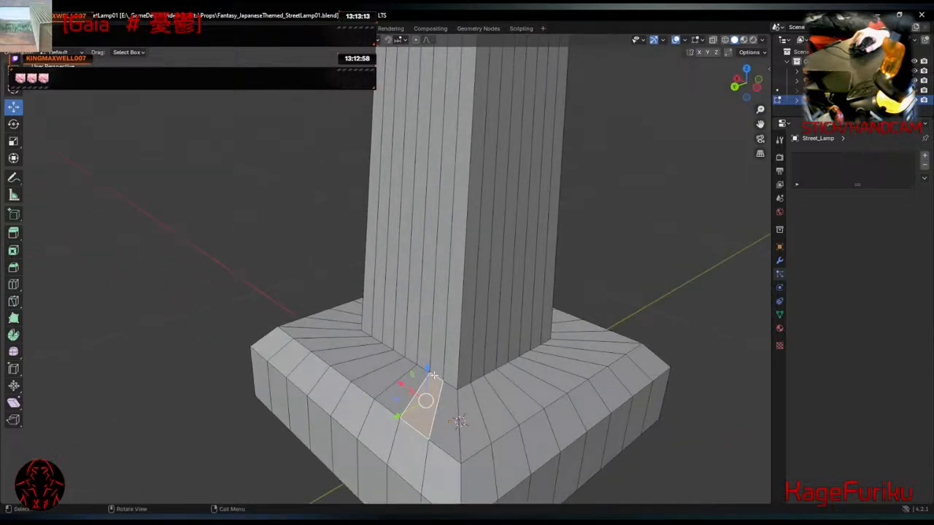
pyautogui.click(680, 290)
pyautogui.click(433, 375)
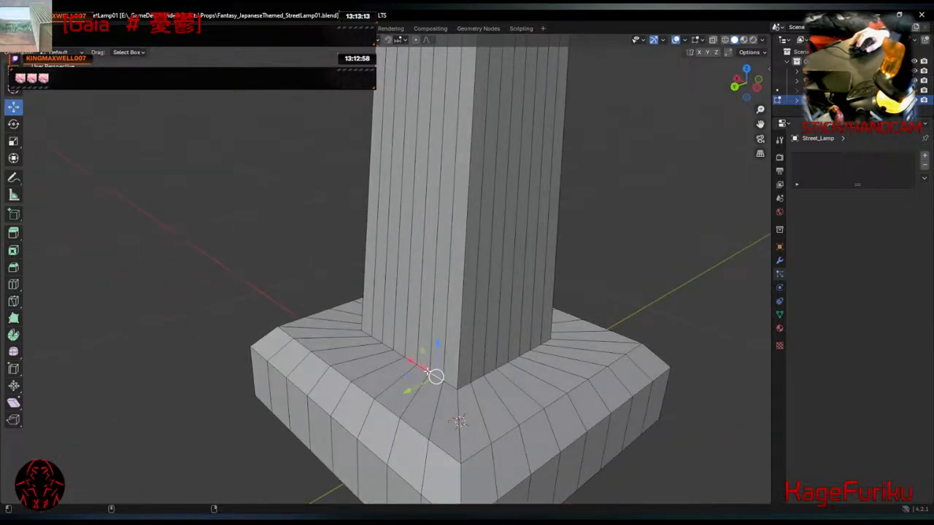
pyautogui.keyDown('alt'); pyautogui.click(420, 366); pyautogui.keyUp('alt')
pyautogui.moveTo(456, 301); pyautogui.dragTo(412, 274, button='middle')
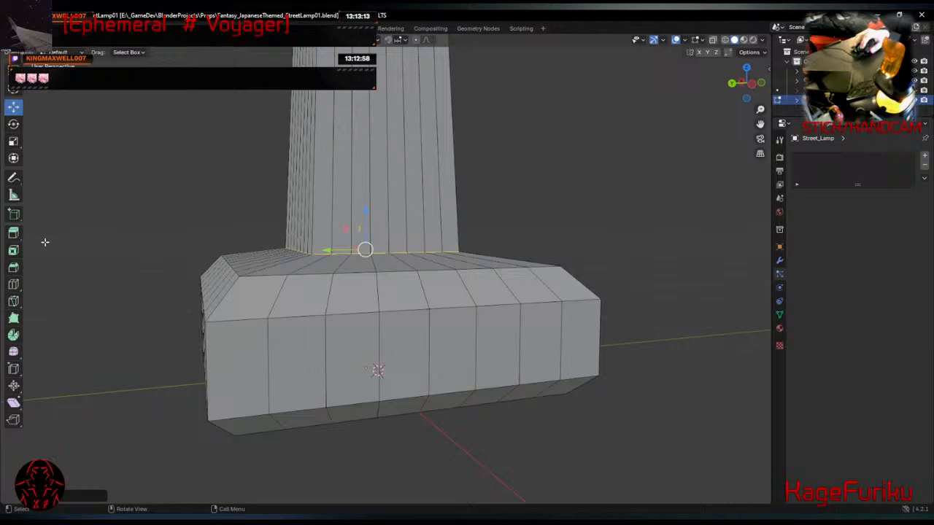
# Cut an edge loop around the lower post, move it down about 0.24 m toward the base and scale it outward.
pyautogui.click(13, 284)
pyautogui.click(328, 91)
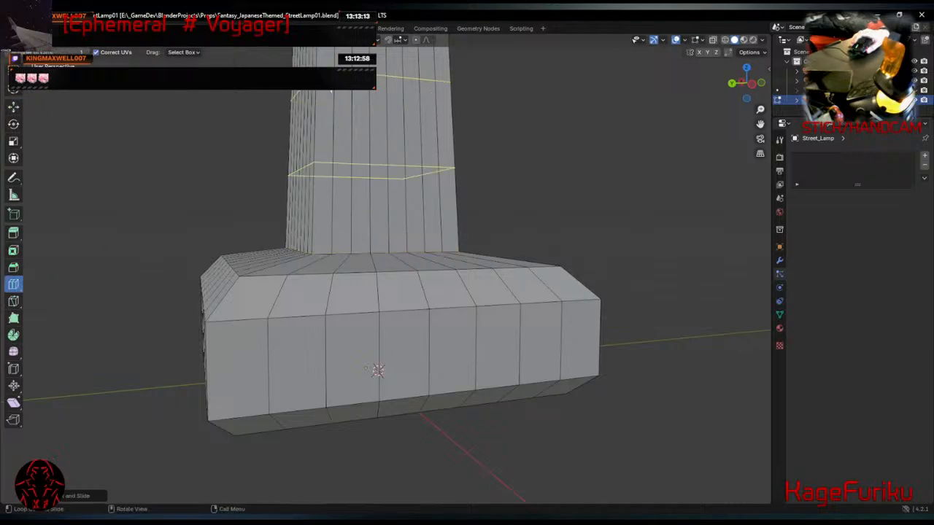
pyautogui.click(13, 107)
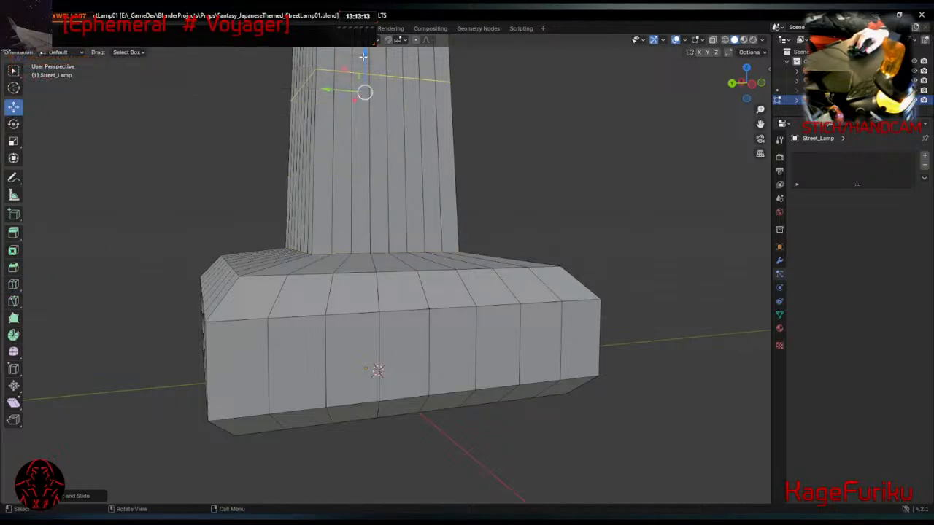
pyautogui.moveTo(365, 50); pyautogui.dragTo(367, 167)
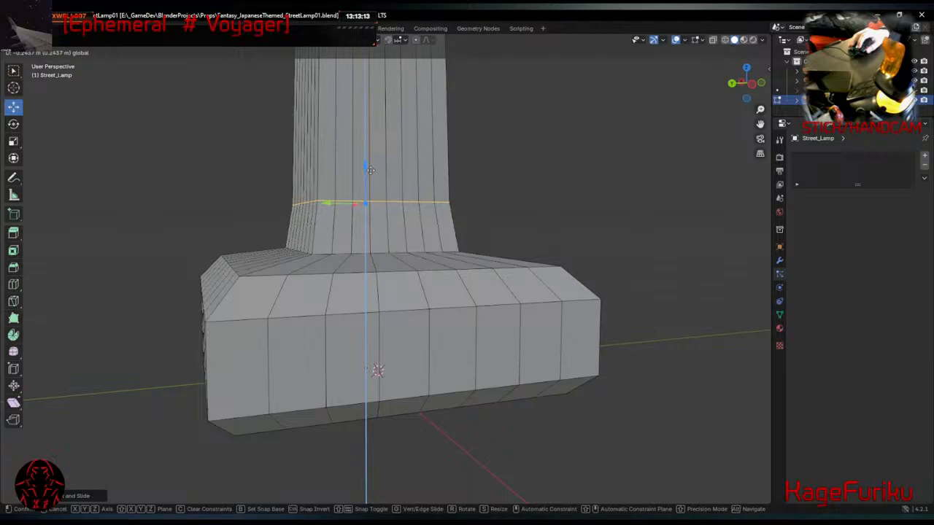
pyautogui.press('s')
pyautogui.click(387, 173)
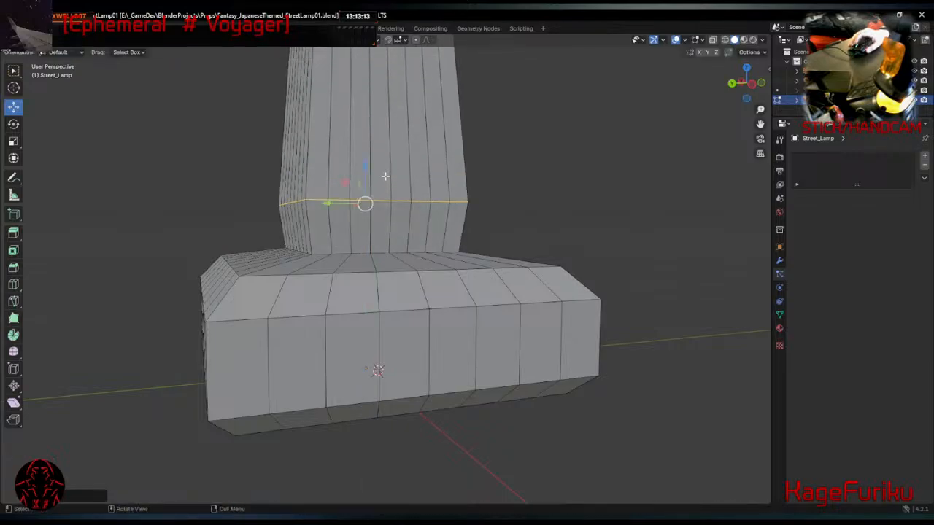
# Lower the new edge loop slightly and scale it inward by about 0.77 so the post flares out at its foot.
pyautogui.moveTo(387, 183); pyautogui.dragTo(447, 226, button='middle')
pyautogui.scroll(-3, 445, 224)
pyautogui.scroll(1, 447, 226)
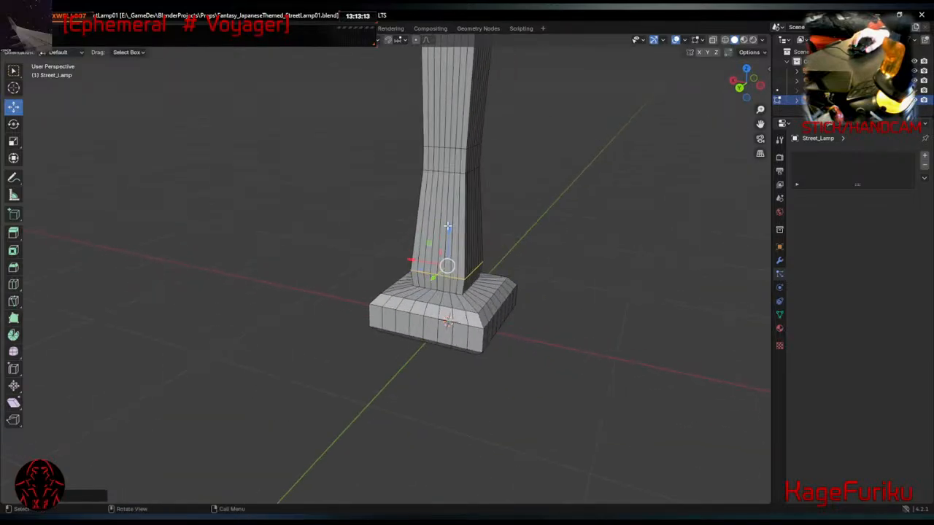
pyautogui.moveTo(451, 226); pyautogui.dragTo(444, 231)
pyautogui.press('s')
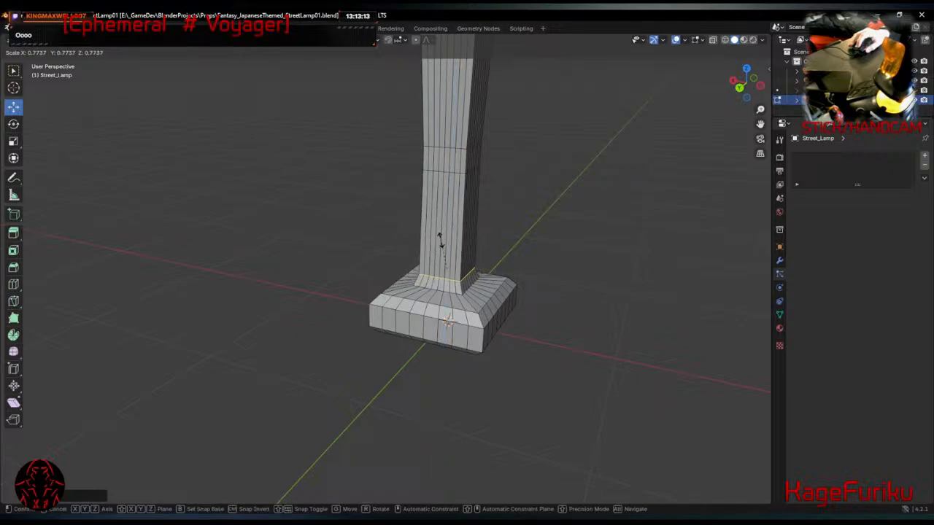
pyautogui.click(440, 243)
# Scale the edge loop around the upper edge of the base's bevel slightly outward and lower it a little along the Z axis.
pyautogui.scroll(1, 459, 294)
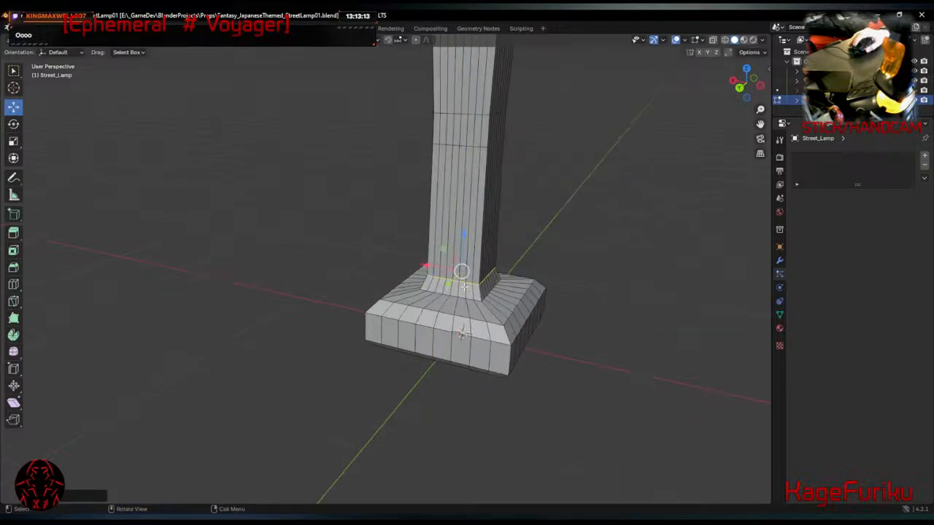
pyautogui.scroll(-2, 461, 294)
pyautogui.scroll(6, 467, 298)
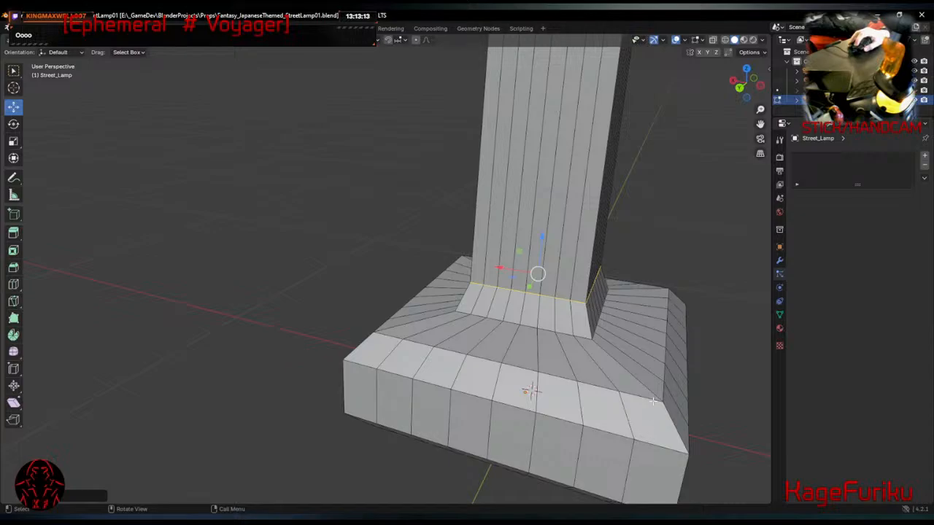
pyautogui.keyDown('alt'); pyautogui.click(589, 387); pyautogui.keyUp('alt')
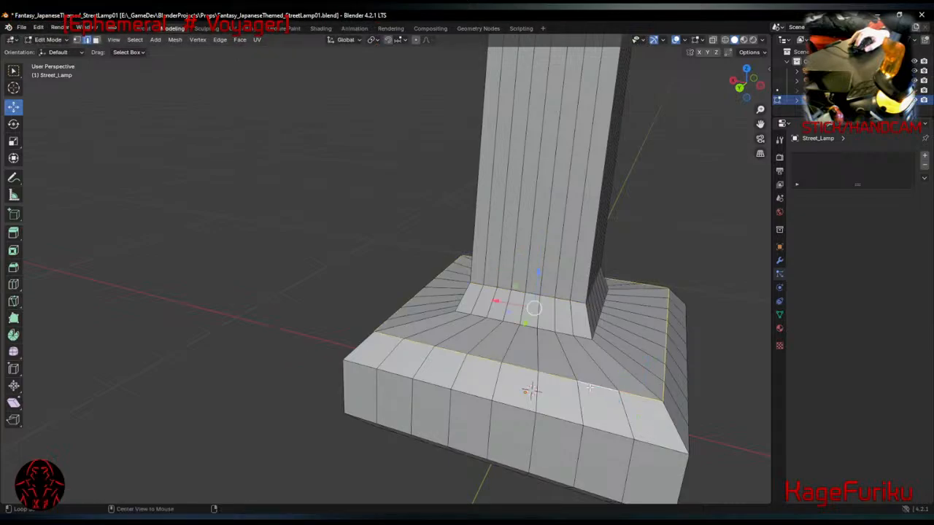
pyautogui.press('s')
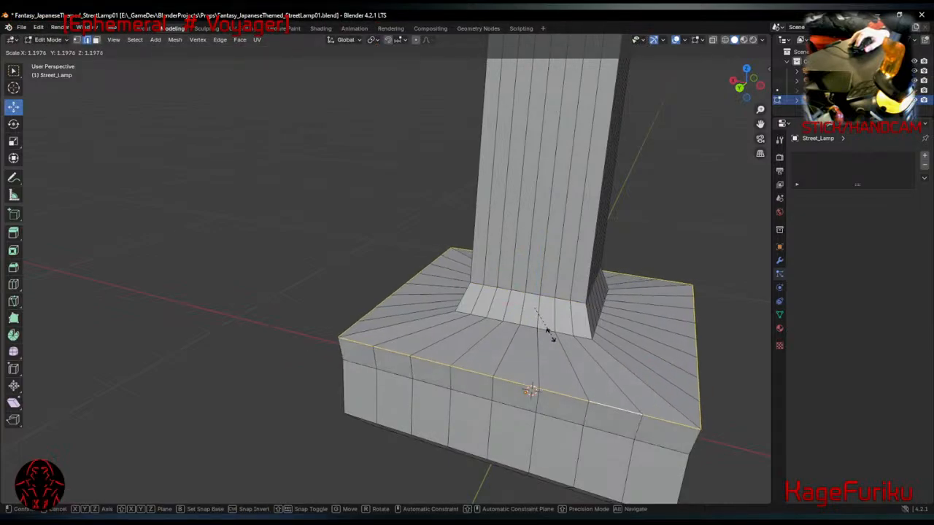
pyautogui.click(552, 330)
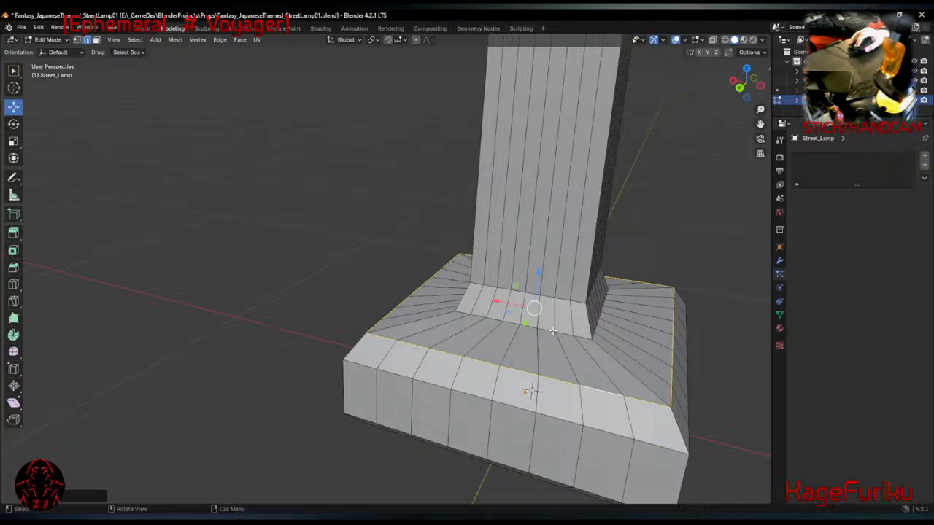
pyautogui.press('s')
pyautogui.click(673, 431)
pyautogui.moveTo(691, 438); pyautogui.dragTo(519, 418, button='middle')
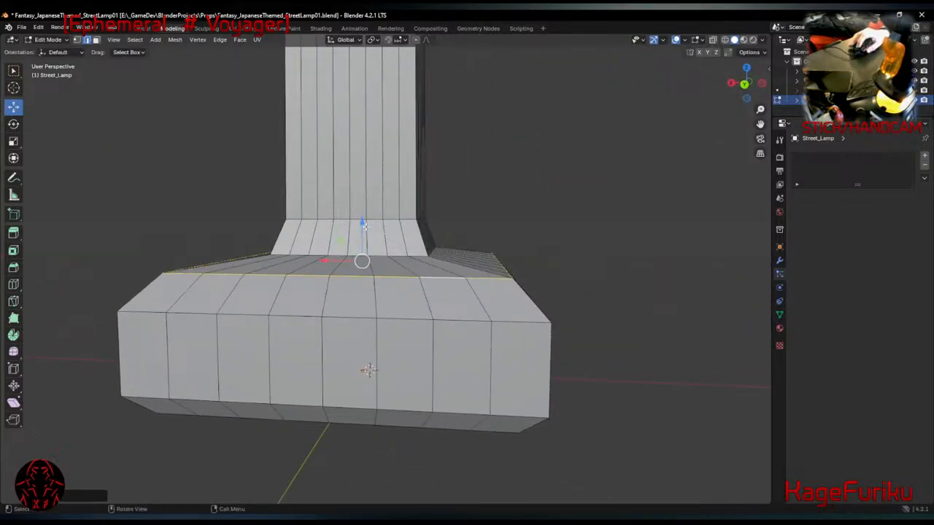
pyautogui.moveTo(362, 225); pyautogui.dragTo(362, 231)
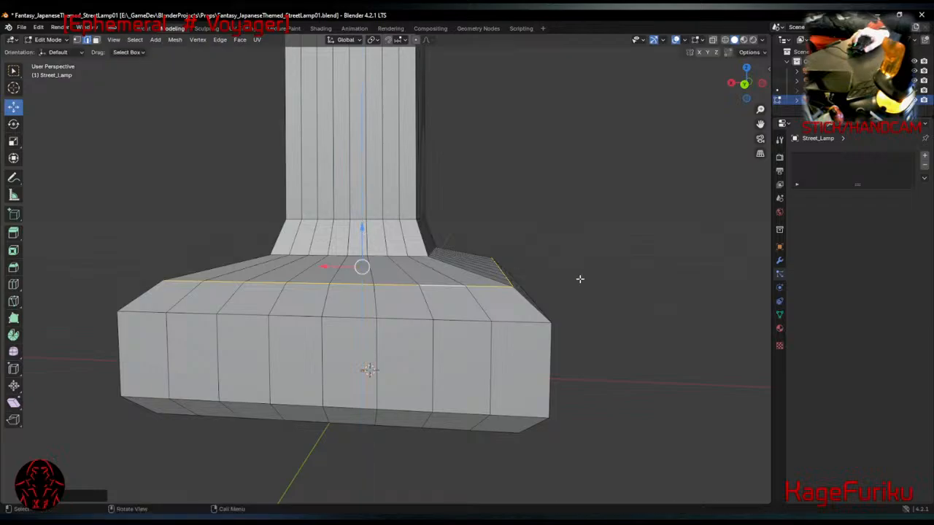
# Scale the edge loop where the base's upper bevel meets its vertical sides slightly inward.
pyautogui.moveTo(580, 278); pyautogui.dragTo(376, 308, button='middle')
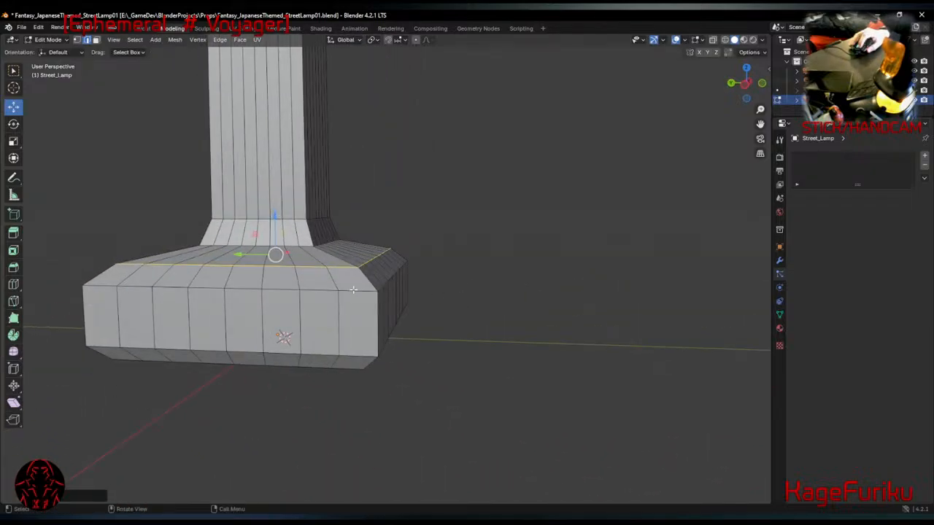
pyautogui.click(354, 290)
pyautogui.keyDown('alt'); pyautogui.click(272, 291); pyautogui.keyUp('alt')
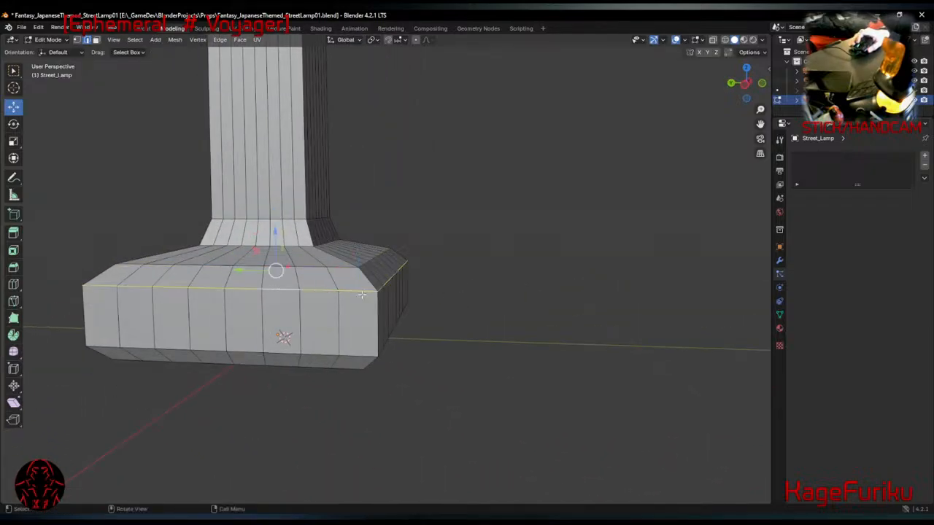
pyautogui.press('s')
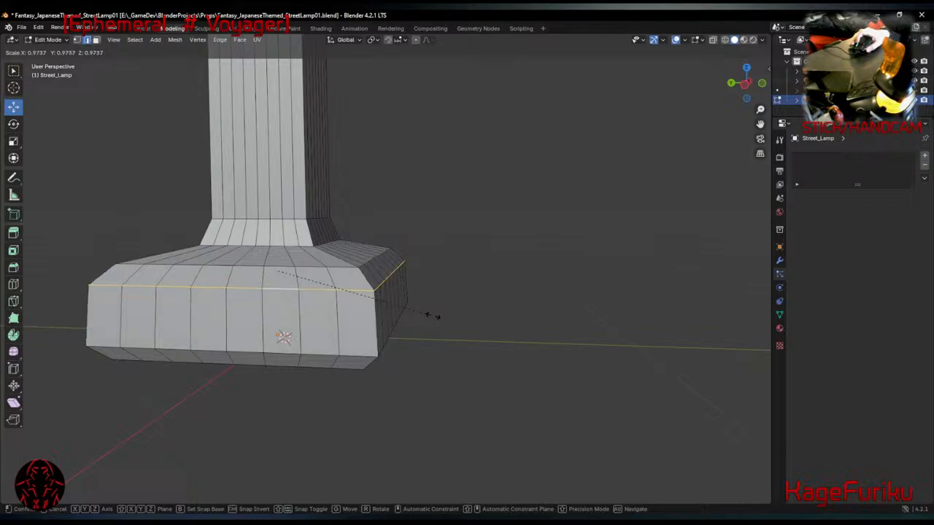
pyautogui.click(430, 318)
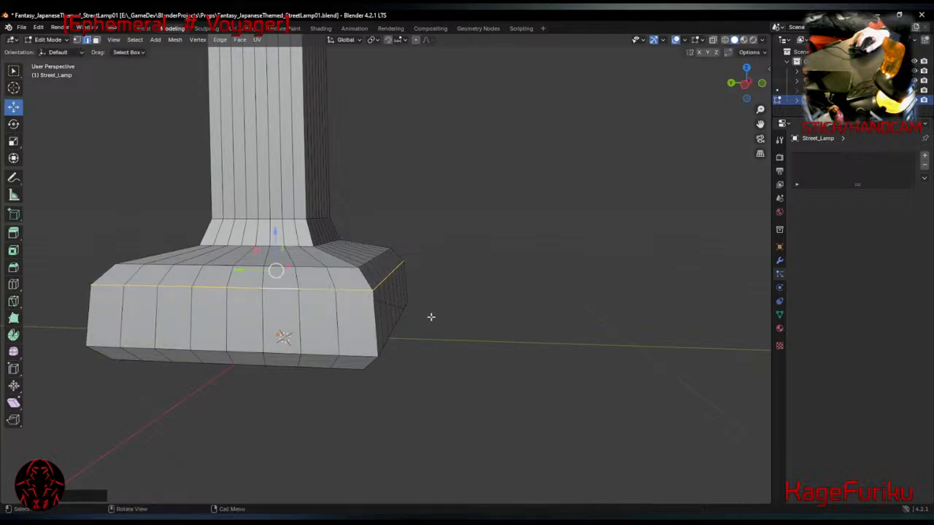
# Select the outer, upper and lower face loops of the lamp head's lower thin ledge and raise them slightly along the Z axis.
pyautogui.moveTo(431, 317); pyautogui.dragTo(497, 15, button='middle')
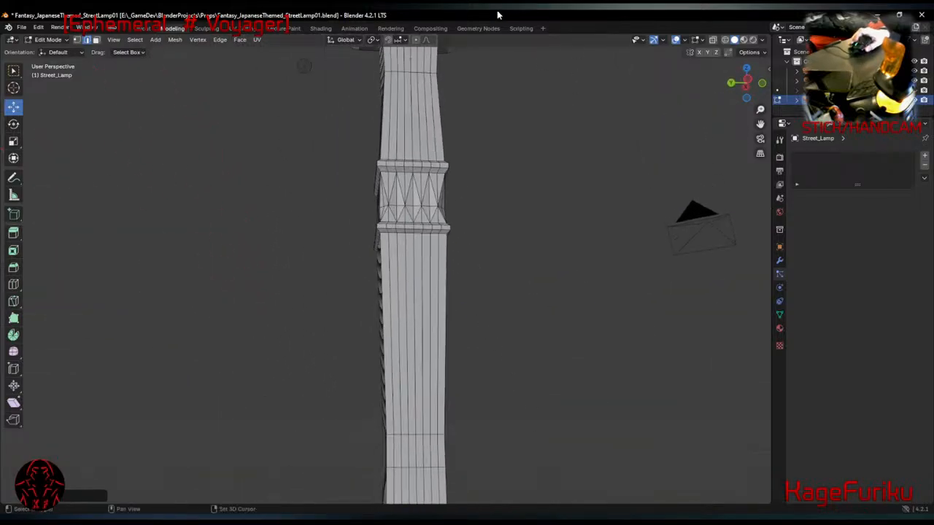
pyautogui.keyDown('shift'); pyautogui.moveTo(552, 135); pyautogui.dragTo(594, 294, button='middle'); pyautogui.keyUp('shift')
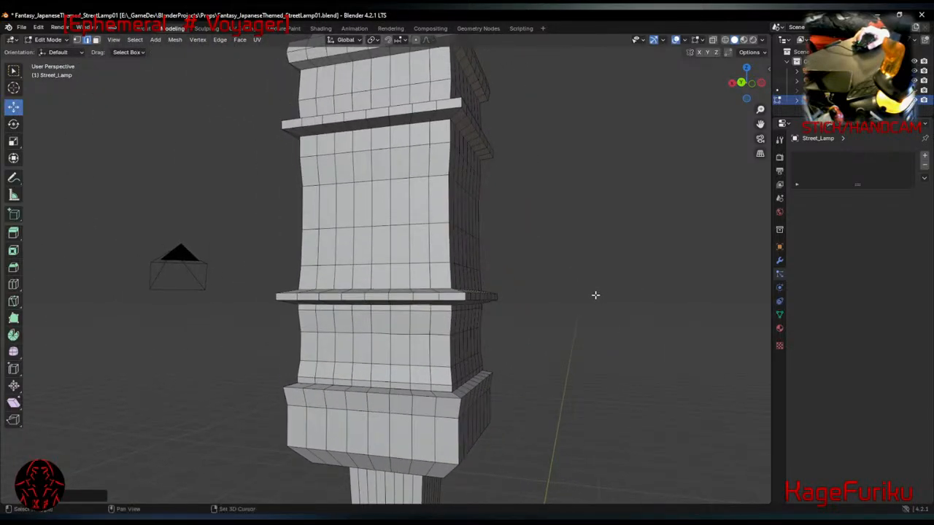
pyautogui.click(453, 297)
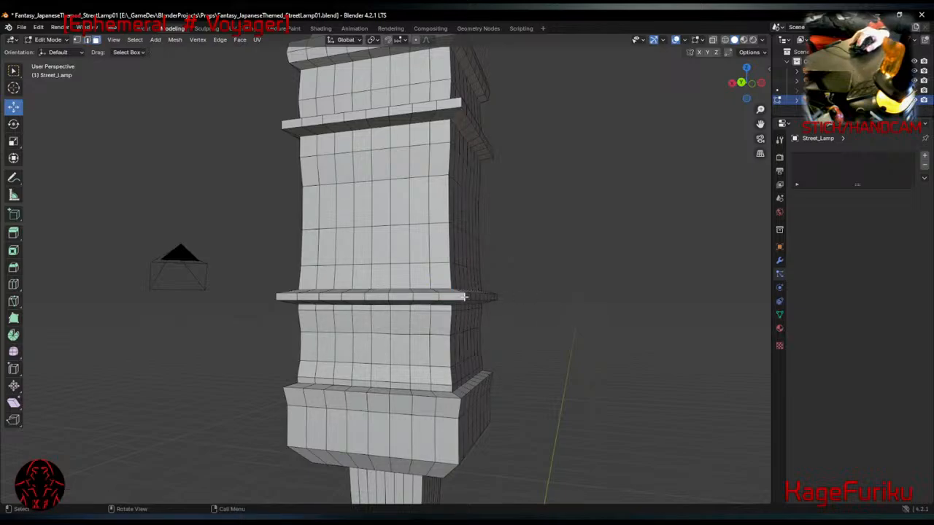
pyautogui.keyDown('alt'); pyautogui.click(452, 296); pyautogui.keyUp('alt')
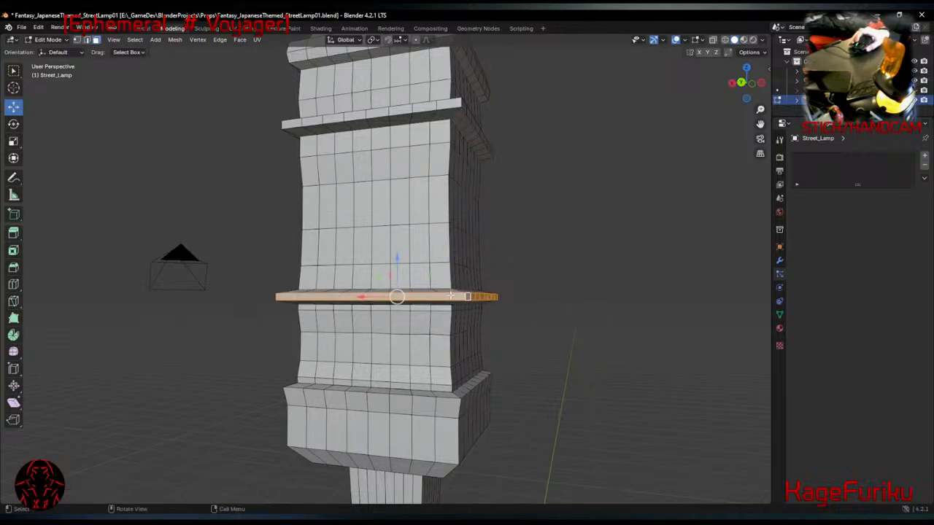
pyautogui.keyDown('alt'); pyautogui.keyDown('shift'); pyautogui.click(471, 291); pyautogui.keyUp('shift'); pyautogui.keyUp('alt')
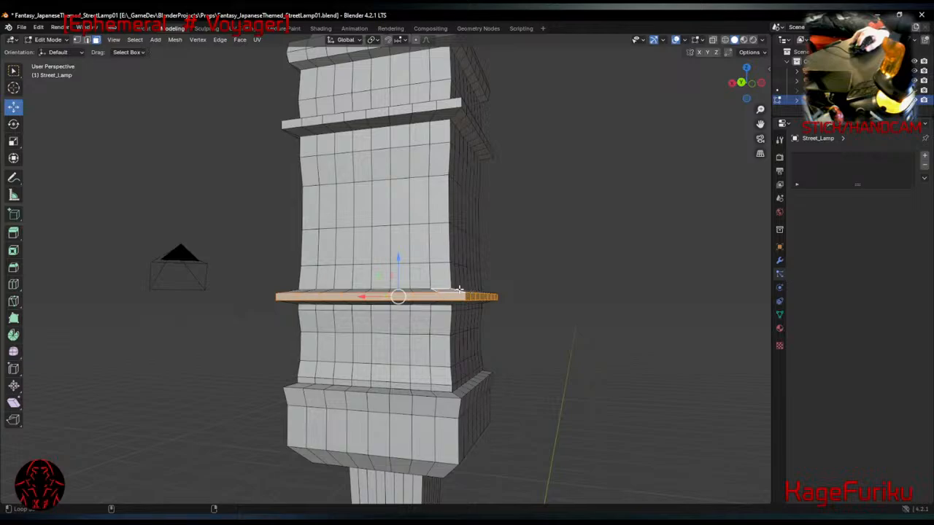
pyautogui.keyDown('alt'); pyautogui.keyDown('shift'); pyautogui.click(467, 290); pyautogui.keyUp('shift'); pyautogui.keyUp('alt')
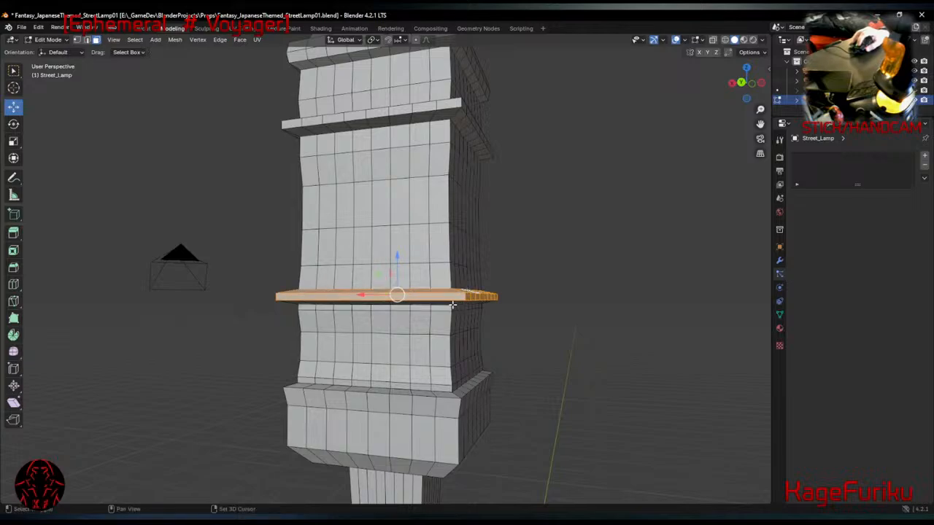
pyautogui.keyDown('alt'); pyautogui.keyDown('shift'); pyautogui.click(456, 302); pyautogui.keyUp('shift'); pyautogui.keyUp('alt')
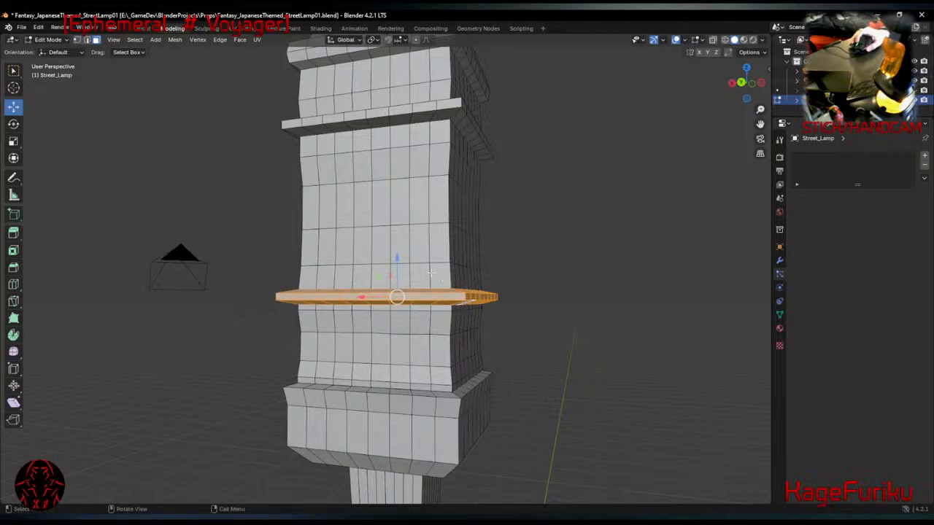
pyautogui.moveTo(396, 259); pyautogui.dragTo(438, 249)
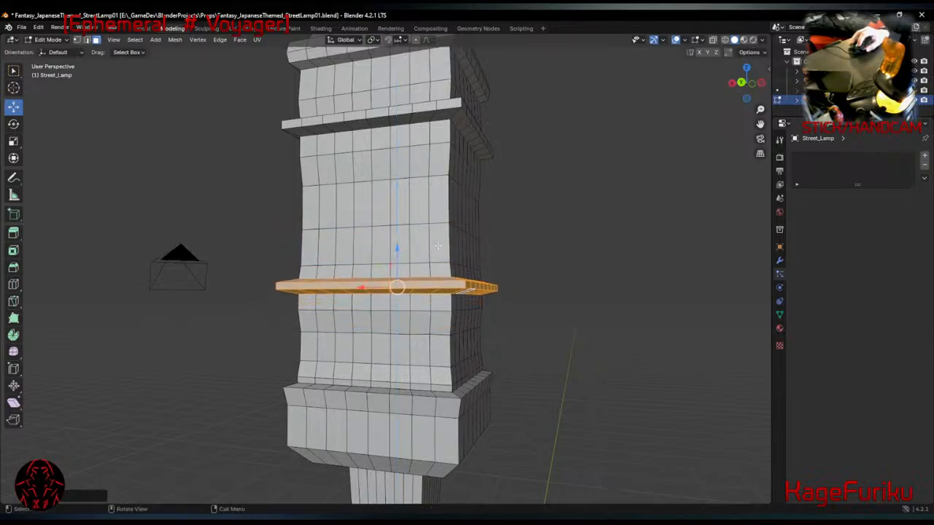
# Scale the thin ledge very slightly inward and lower it a little along the Z axis.
pyautogui.press('s')
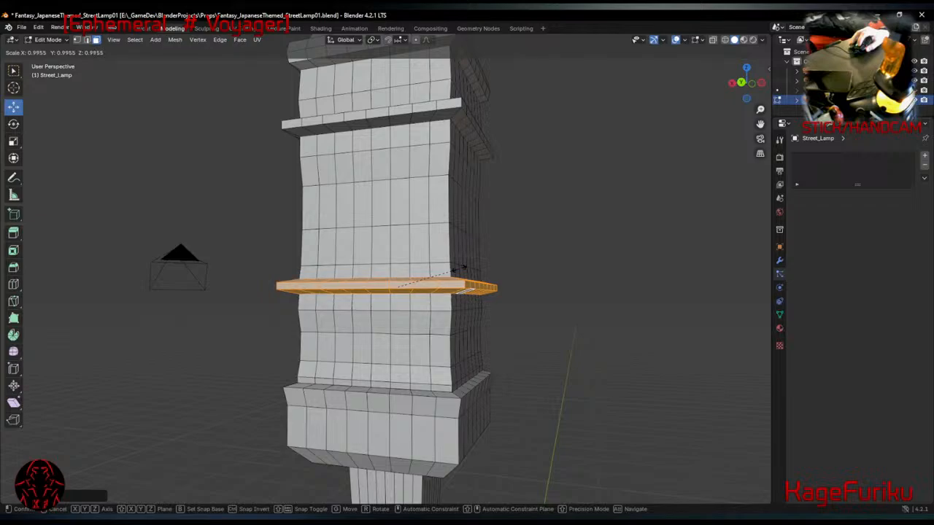
pyautogui.click(460, 268)
pyautogui.moveTo(577, 267); pyautogui.dragTo(480, 270, button='middle')
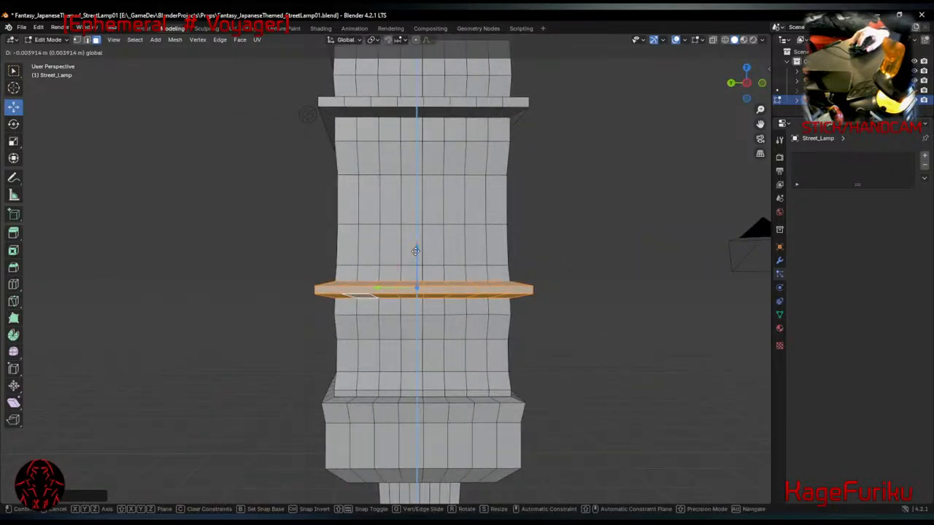
pyautogui.click(584, 390)
# Extrude the face loop around the upper rim of the lamp head's bottom block without offsetting it.
pyautogui.moveTo(588, 386); pyautogui.dragTo(385, 375, button='middle')
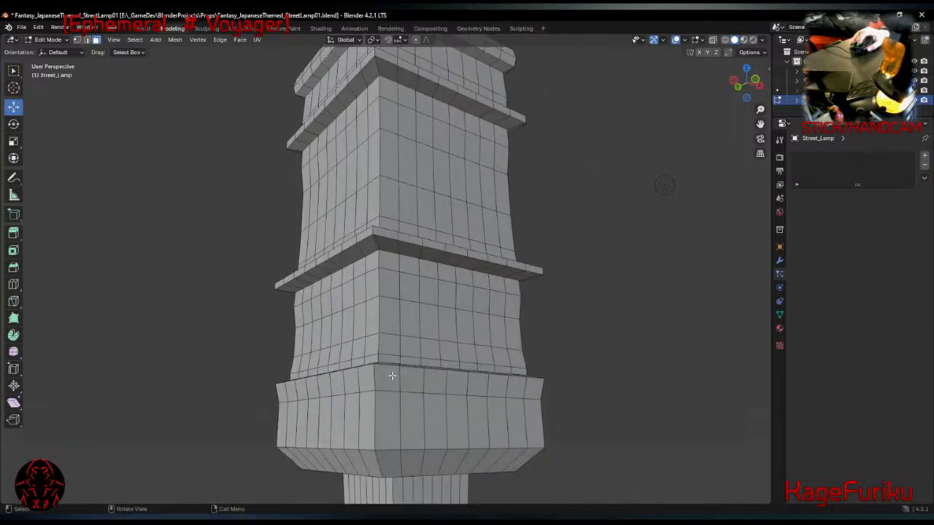
pyautogui.click(386, 377)
pyautogui.keyDown('alt'); pyautogui.click(354, 380); pyautogui.keyUp('alt')
pyautogui.press('g')
pyautogui.press('z')
pyautogui.press('z')
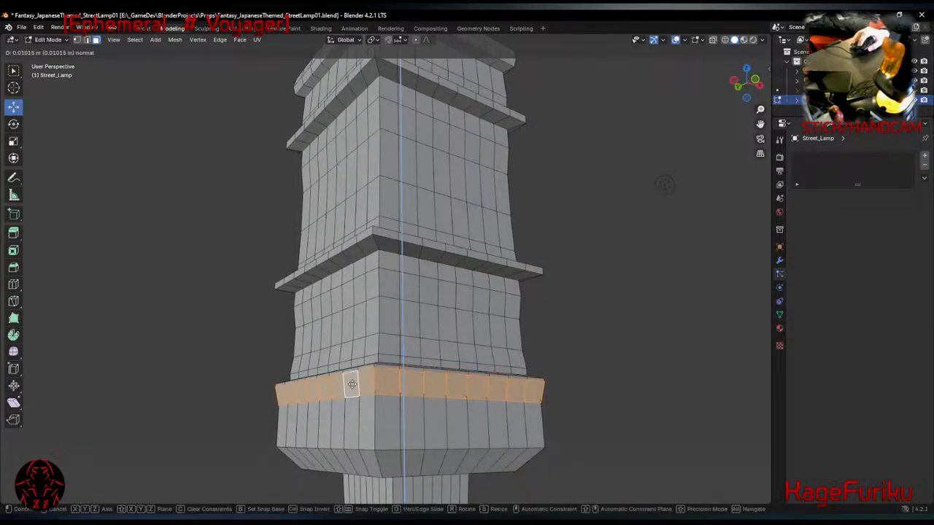
pyautogui.rightClick(360, 380)
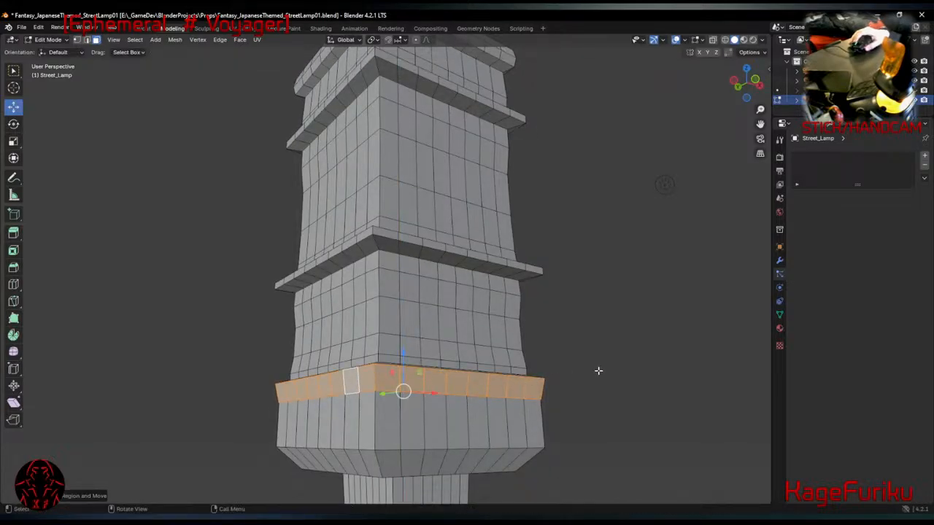
# Scale the extruded rim outward, then reduce its height along the Z axis to form a projecting ledge.
pyautogui.press('s')
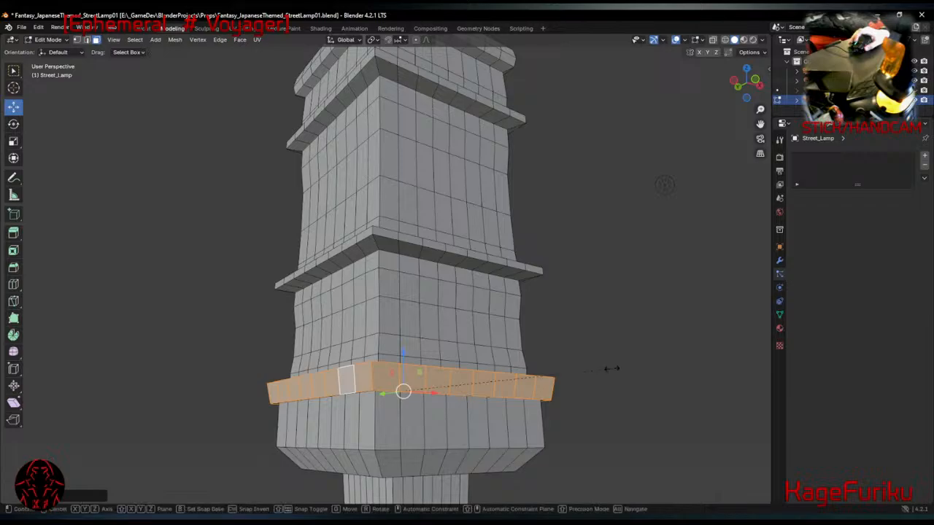
pyautogui.hotkey('shift', 'z')
pyautogui.press('z')
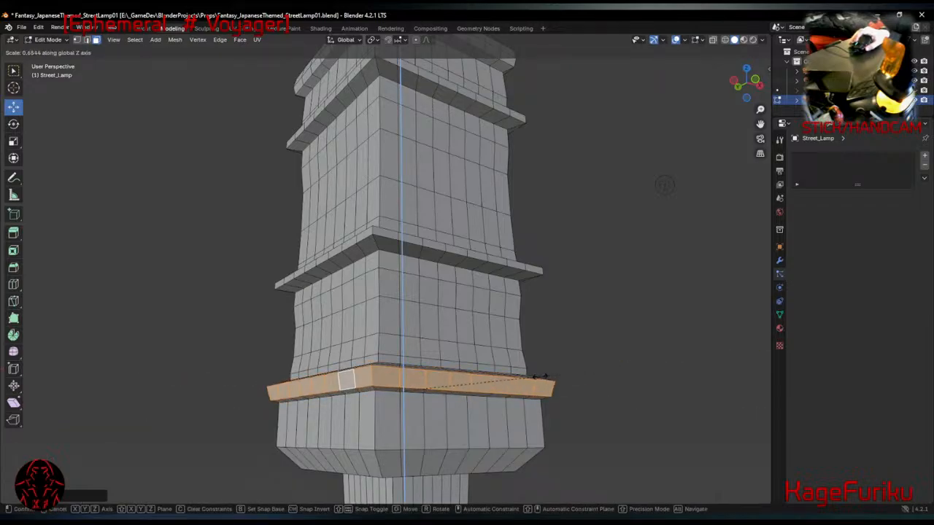
pyautogui.click(491, 384)
# Scale the sloped face loop at the underside of the lamp head's bottom block slightly inward and raise it a little along the Z axis.
pyautogui.moveTo(573, 410); pyautogui.dragTo(701, 386, button='middle')
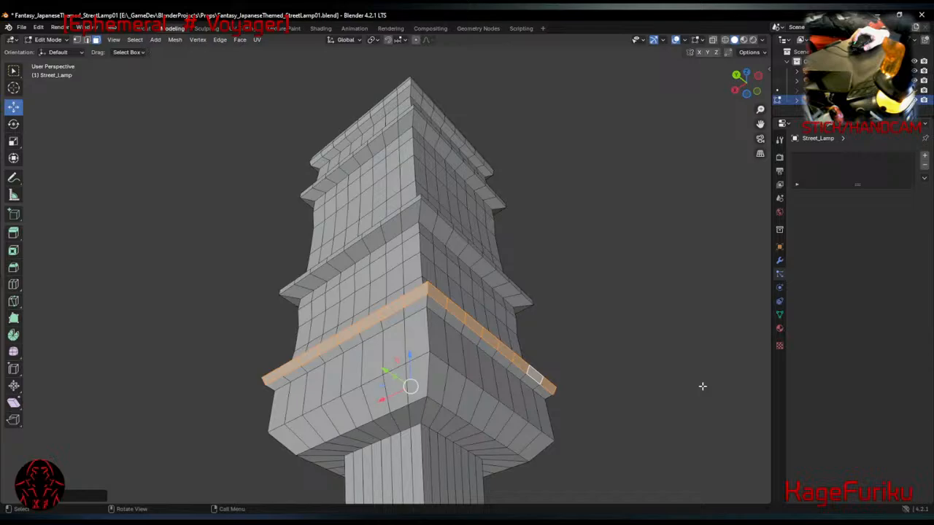
pyautogui.click(498, 418)
pyautogui.keyDown('alt'); pyautogui.click(510, 414); pyautogui.keyUp('alt')
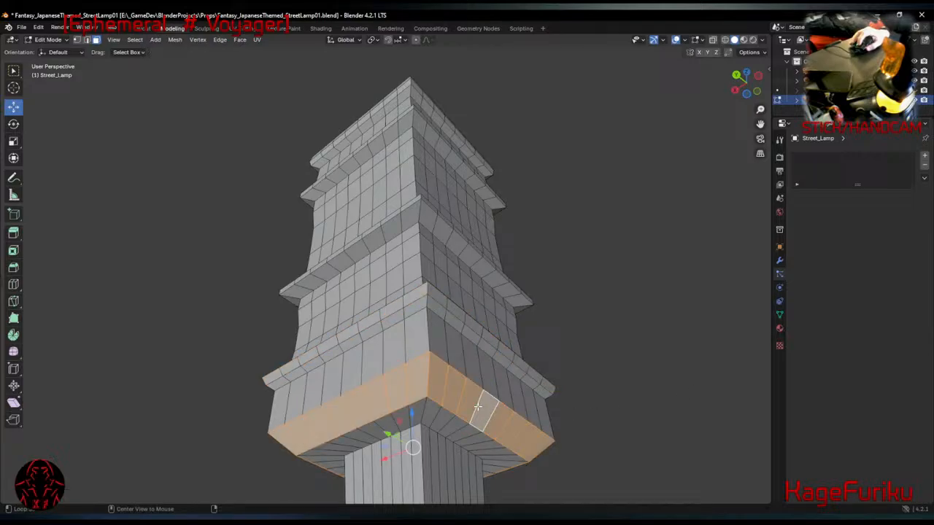
pyautogui.press('s')
pyautogui.click(540, 436)
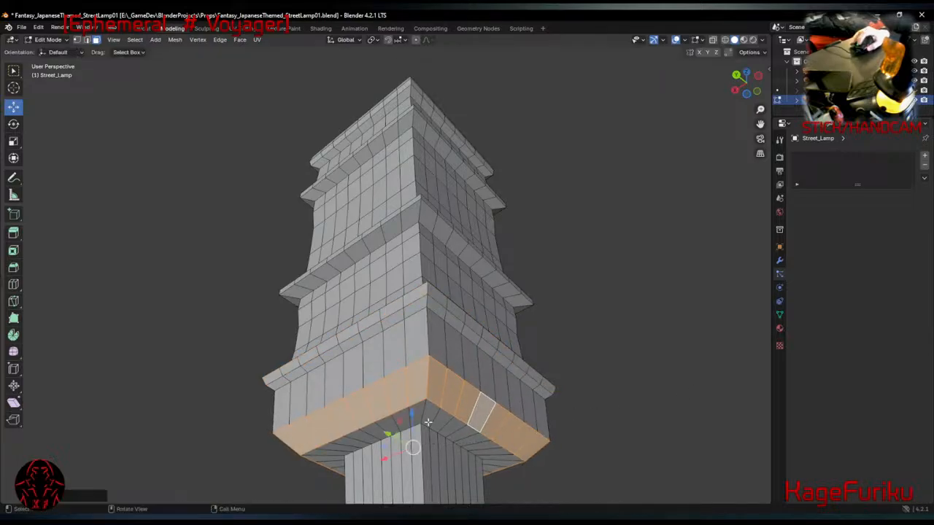
pyautogui.moveTo(410, 413); pyautogui.dragTo(410, 406)
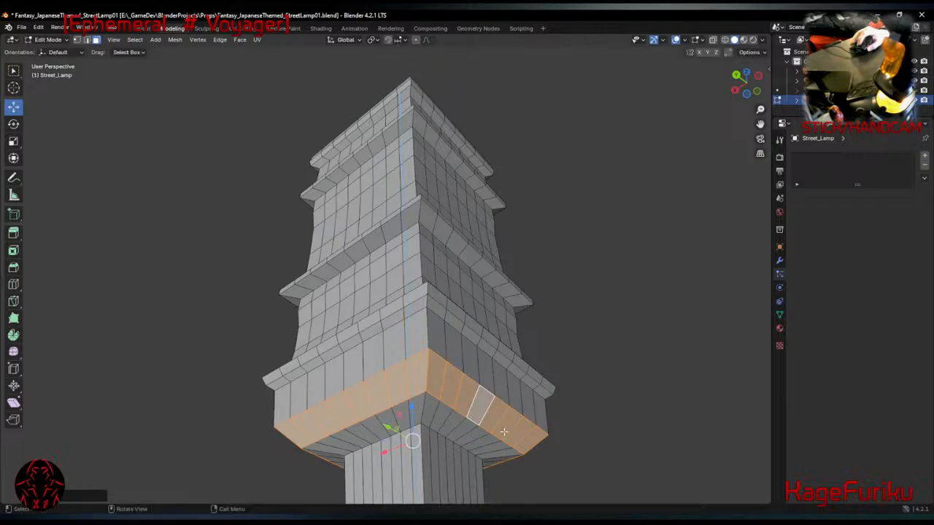
pyautogui.click(627, 431)
# Examine the proportions of the lamp head and the post from several sides down to the base.
pyautogui.moveTo(627, 432); pyautogui.dragTo(679, 440, button='middle')
pyautogui.scroll(-5, 564, 377)
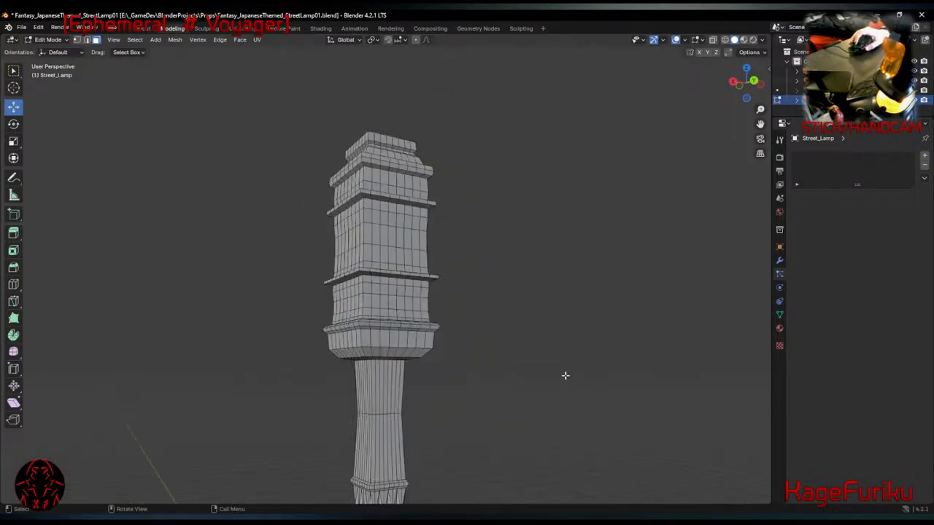
pyautogui.moveTo(589, 275); pyautogui.dragTo(354, 305, button='middle')
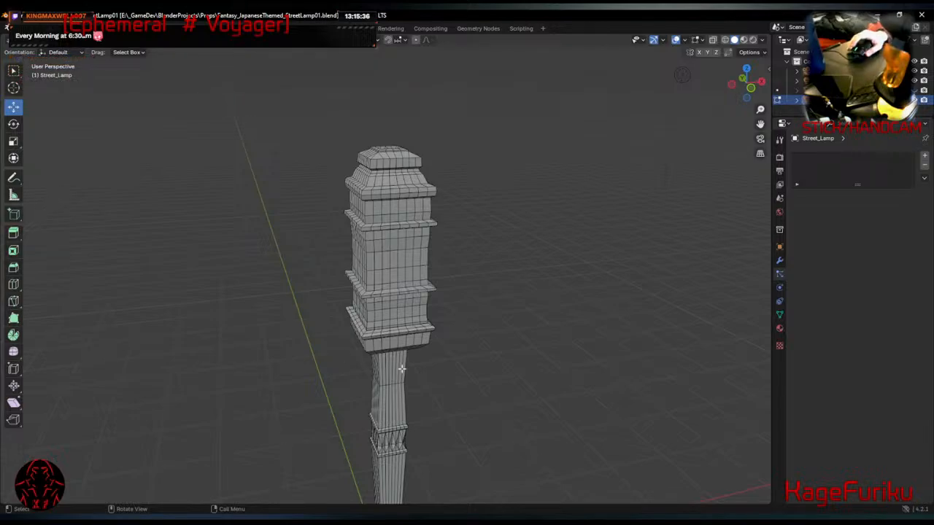
pyautogui.moveTo(488, 382)
pyautogui.mouseDown(button='middle')
pyautogui.moveTo(446, 398)
pyautogui.moveTo(496, 392)
pyautogui.mouseUp(button='middle')
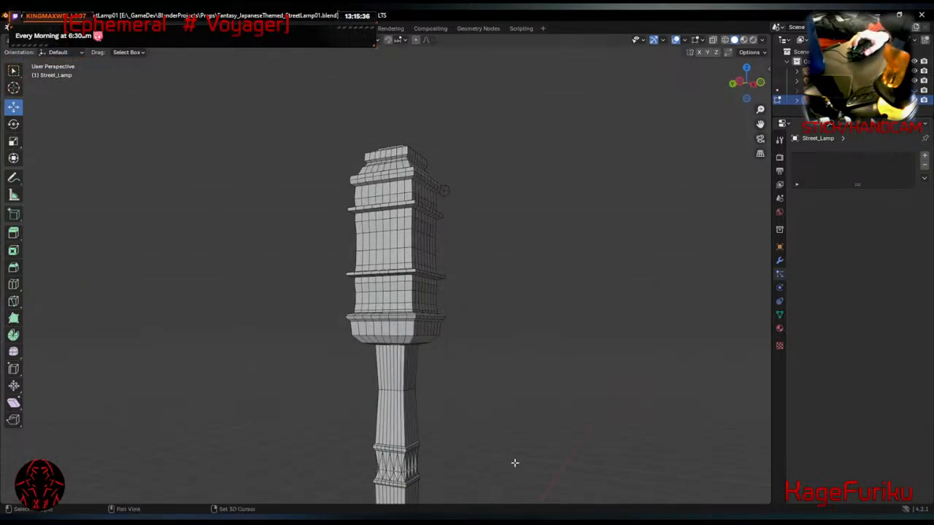
pyautogui.moveTo(513, 463); pyautogui.dragTo(472, 401, button='middle')
pyautogui.scroll(3, 468, 388)
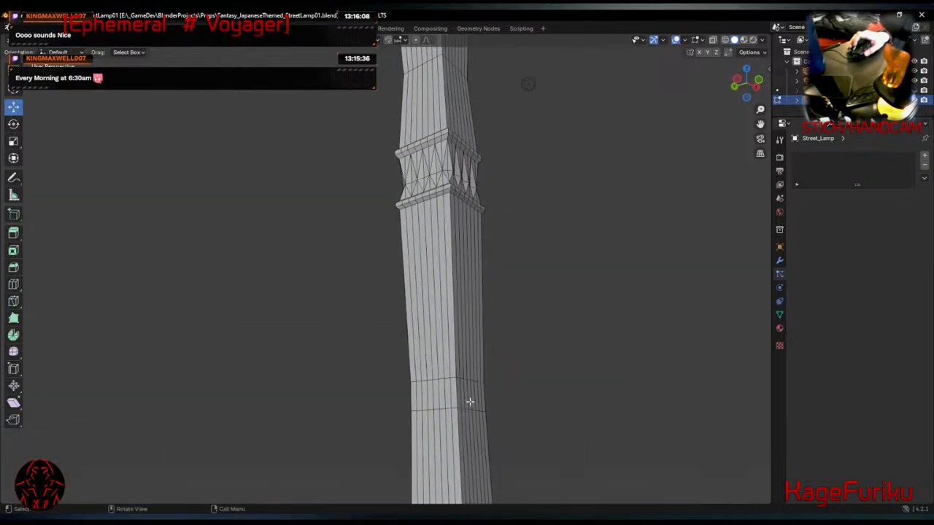
pyautogui.scroll(2, 470, 401)
pyautogui.moveTo(483, 459); pyautogui.dragTo(483, 380, button='middle')
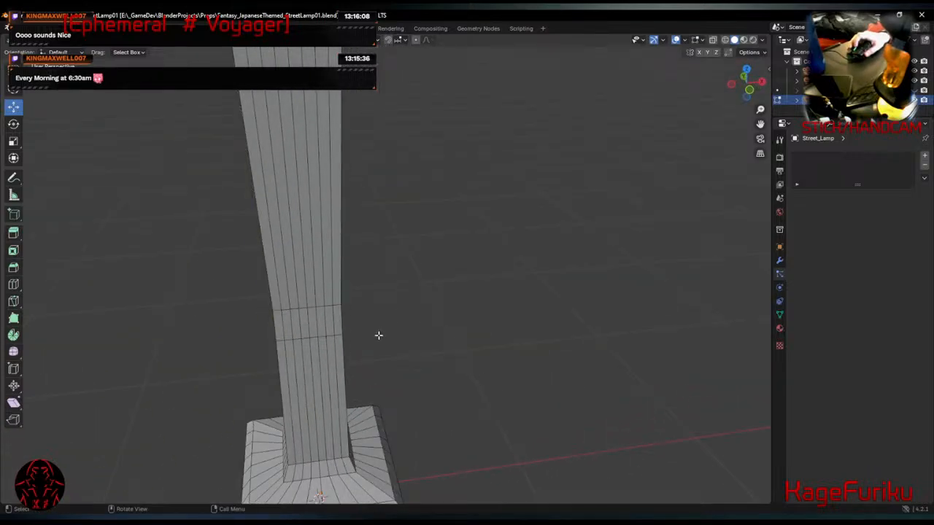
# Select the face loop between the two edge loops on the lower post and bevel its edges slightly.
pyautogui.moveTo(378, 335); pyautogui.dragTo(452, 313, button='middle')
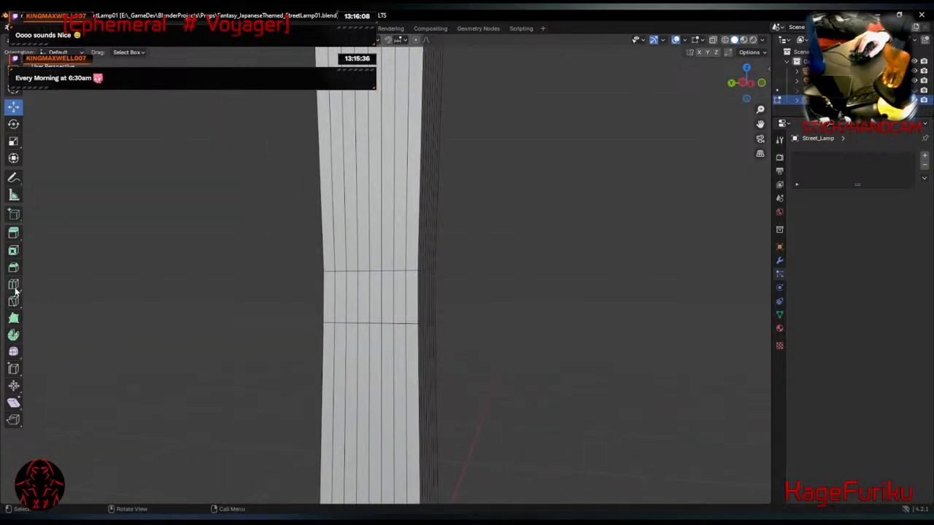
pyautogui.click(352, 312)
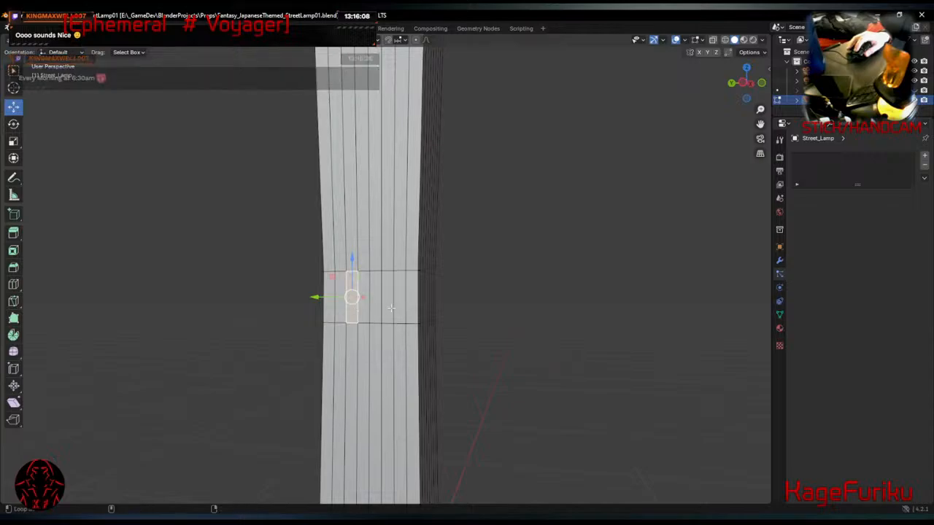
pyautogui.keyDown('alt'); pyautogui.click(386, 308); pyautogui.keyUp('alt')
pyautogui.click(14, 268)
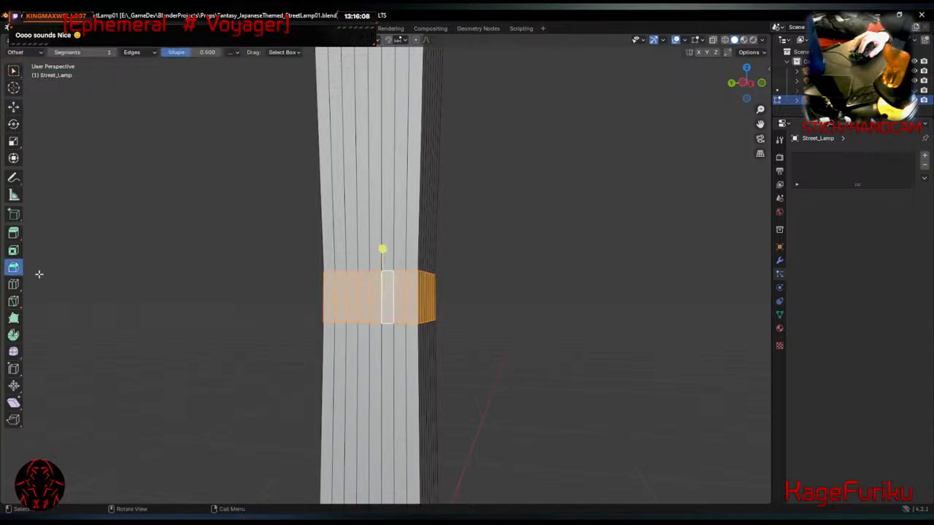
pyautogui.moveTo(385, 251); pyautogui.dragTo(396, 250)
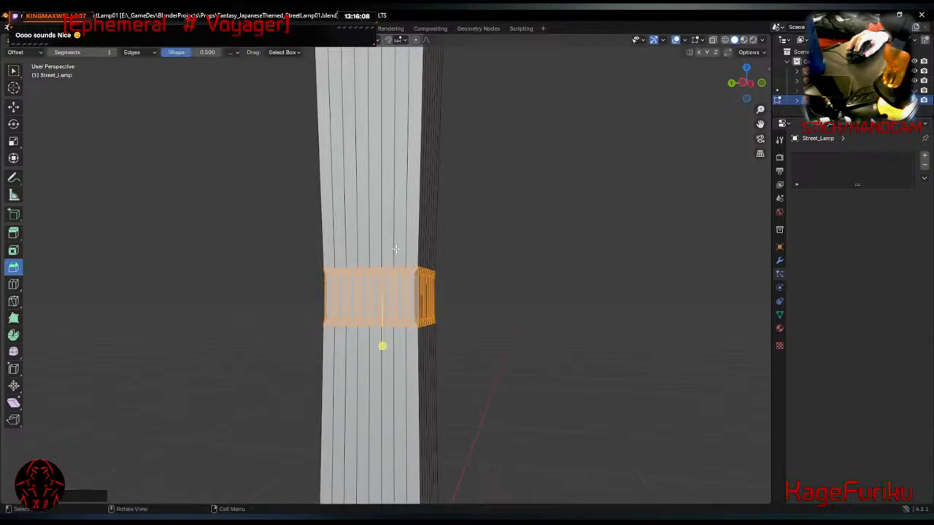
# Scale the bevelled band on the lower post outward by about 1.06 and check it from the other sides.
pyautogui.moveTo(571, 284); pyautogui.dragTo(531, 288, button='middle')
pyautogui.press('s')
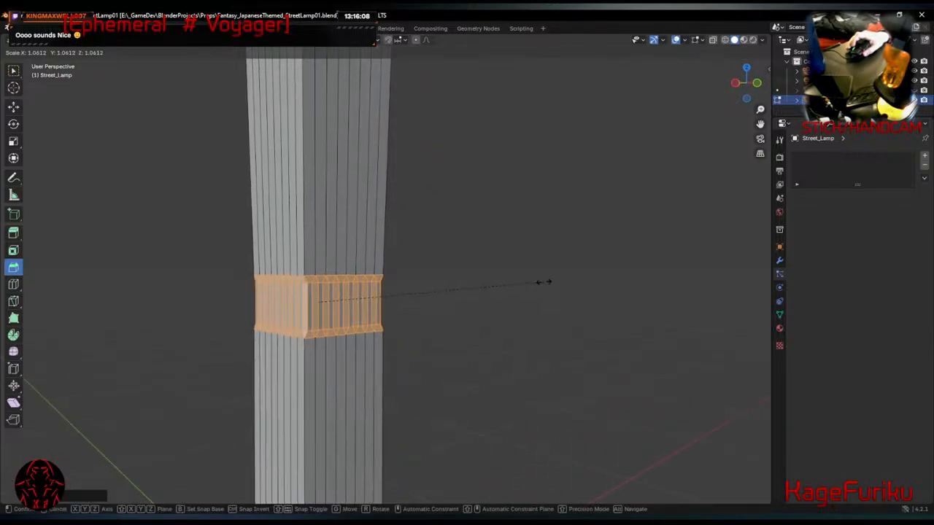
pyautogui.click(544, 276)
pyautogui.moveTo(544, 275); pyautogui.dragTo(235, 298, button='middle')
pyautogui.scroll(4, 263, 299)
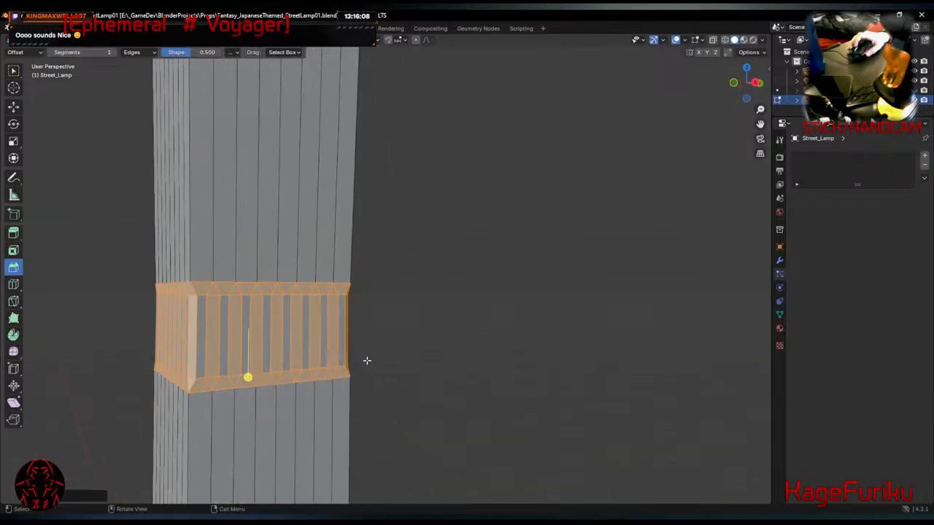
pyautogui.moveTo(409, 366); pyautogui.dragTo(725, 348, button='middle')
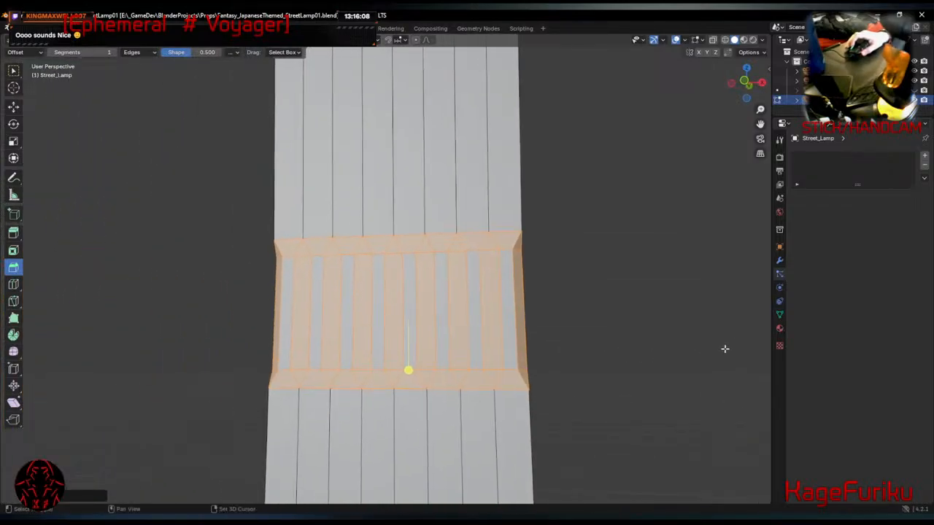
# Scale the bevelled band on the lower post slightly inward.
pyautogui.press('s')
pyautogui.click(587, 372)
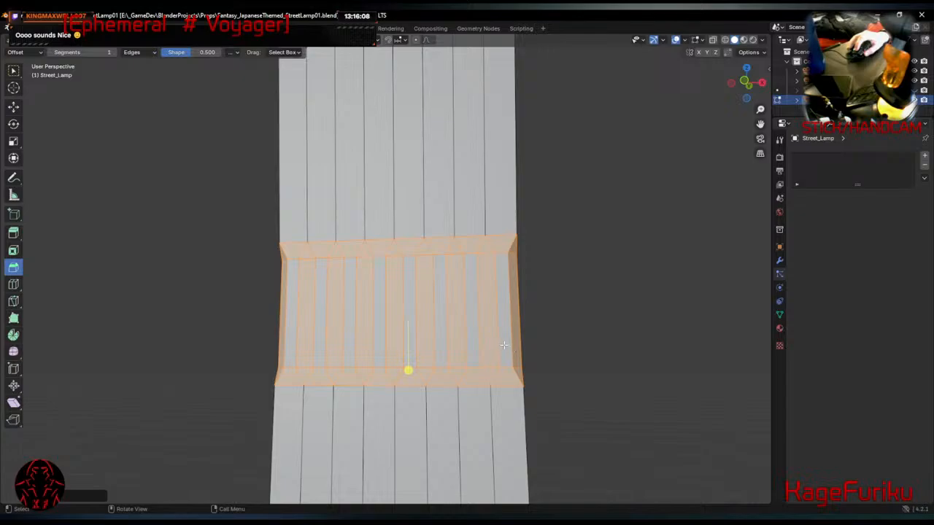
pyautogui.click(504, 345)
pyautogui.keyDown('alt'); pyautogui.keyDown('shift'); pyautogui.click(472, 342); pyautogui.keyUp('shift'); pyautogui.keyUp('alt')
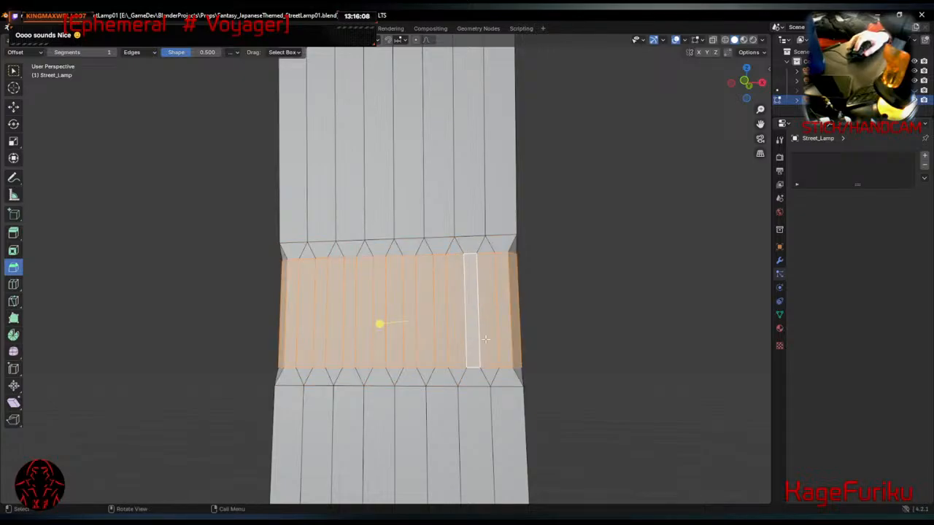
pyautogui.keyDown('shift'); pyautogui.click(485, 339); pyautogui.keyUp('shift')
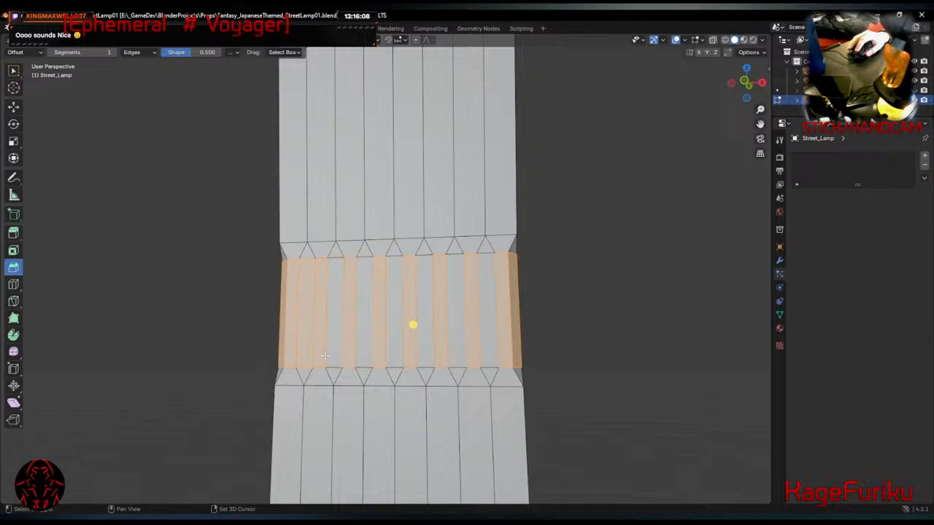
pyautogui.click(487, 354)
pyautogui.moveTo(576, 372); pyautogui.dragTo(397, 378, button='middle')
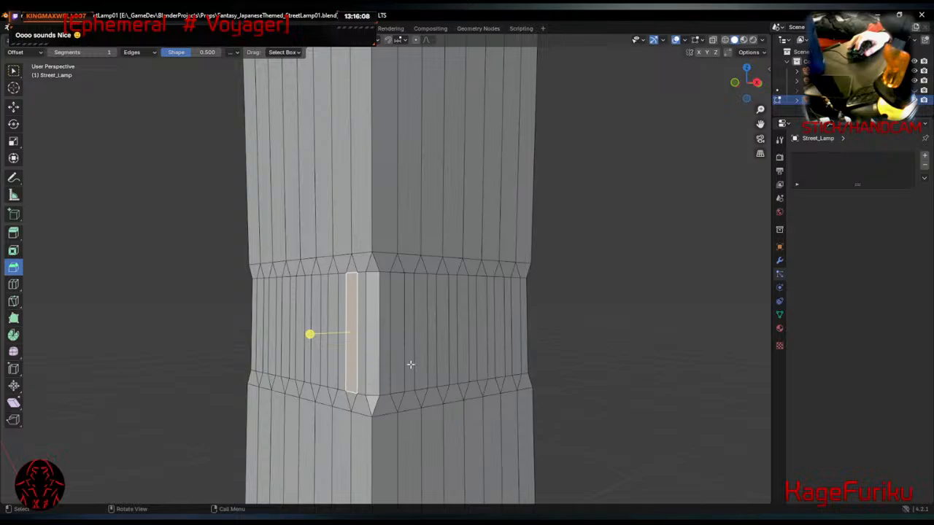
pyautogui.moveTo(332, 372); pyautogui.dragTo(511, 357, button='middle')
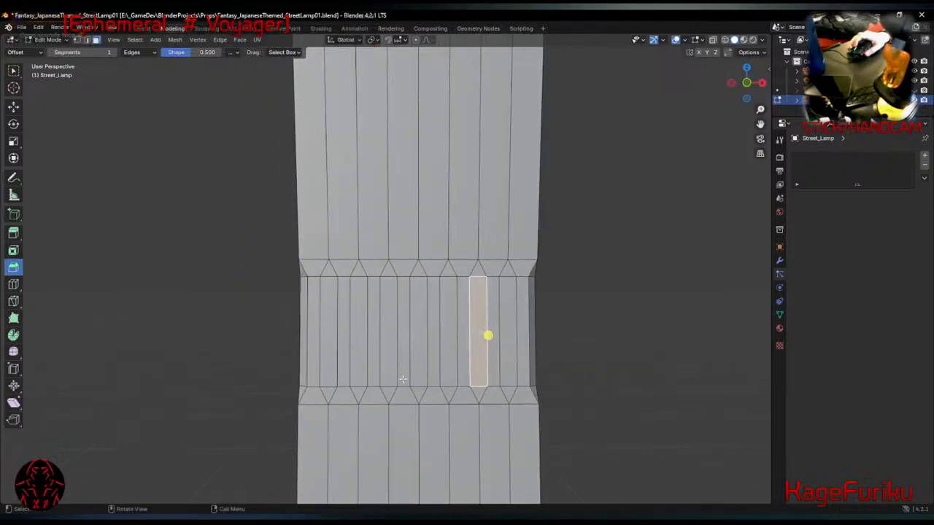
pyautogui.click(506, 348)
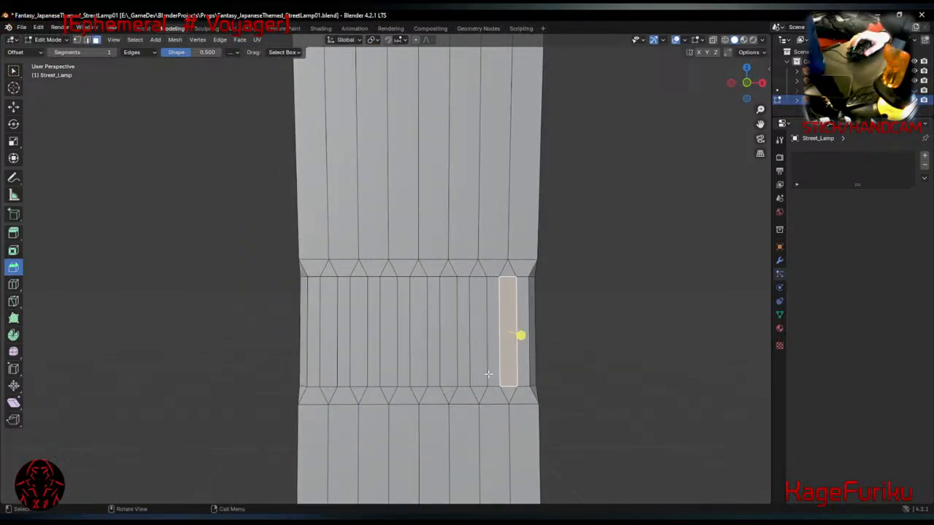
pyautogui.click(489, 367)
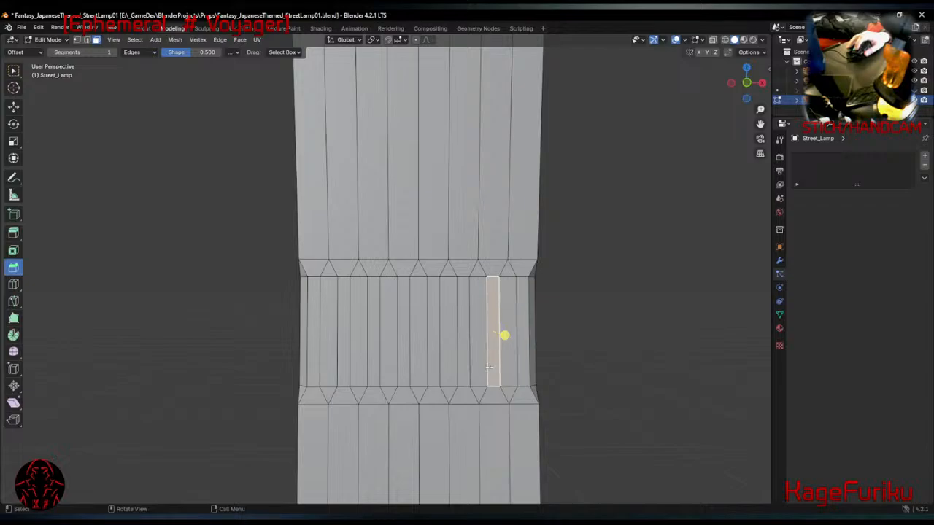
pyautogui.keyDown('shift'); pyautogui.click(429, 372); pyautogui.keyUp('shift')
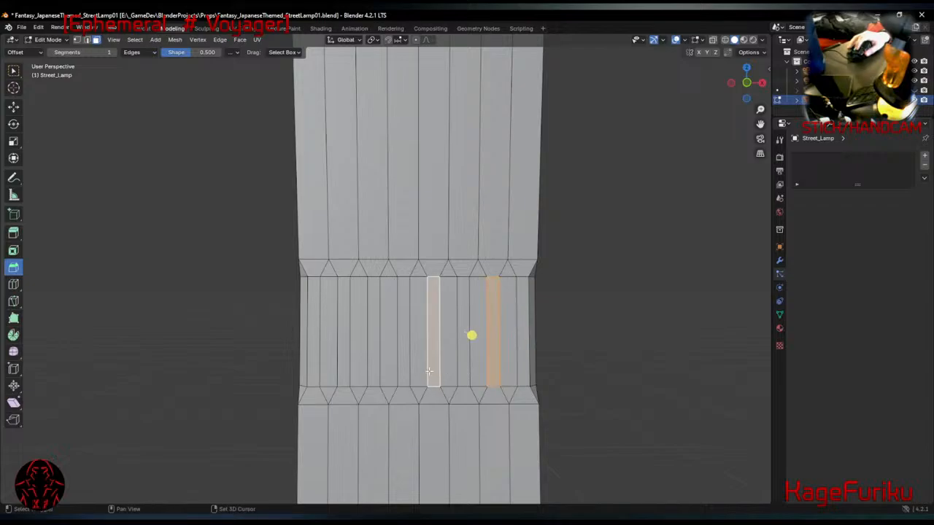
pyautogui.keyDown('shift'); pyautogui.click(354, 376); pyautogui.keyUp('shift')
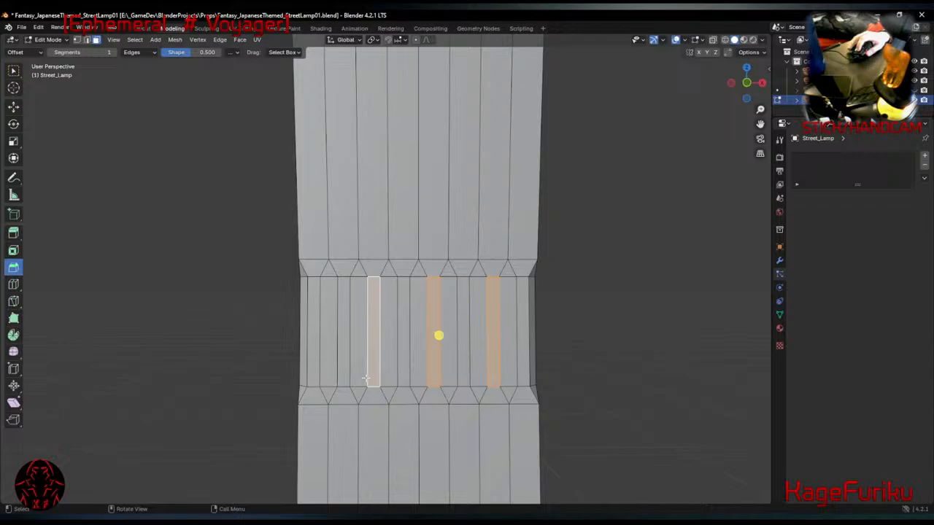
# Select three evenly spaced wide vertical faces on each of the band's four sides and scale them inward to form recesses.
pyautogui.click(484, 354)
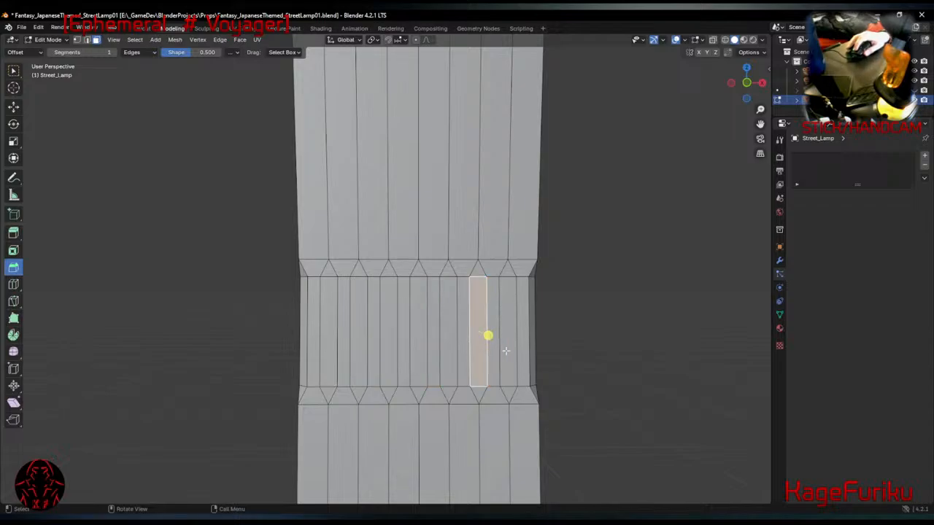
pyautogui.keyDown('shift'); pyautogui.click(417, 348); pyautogui.keyUp('shift')
pyautogui.keyDown('shift'); pyautogui.click(353, 349); pyautogui.keyUp('shift')
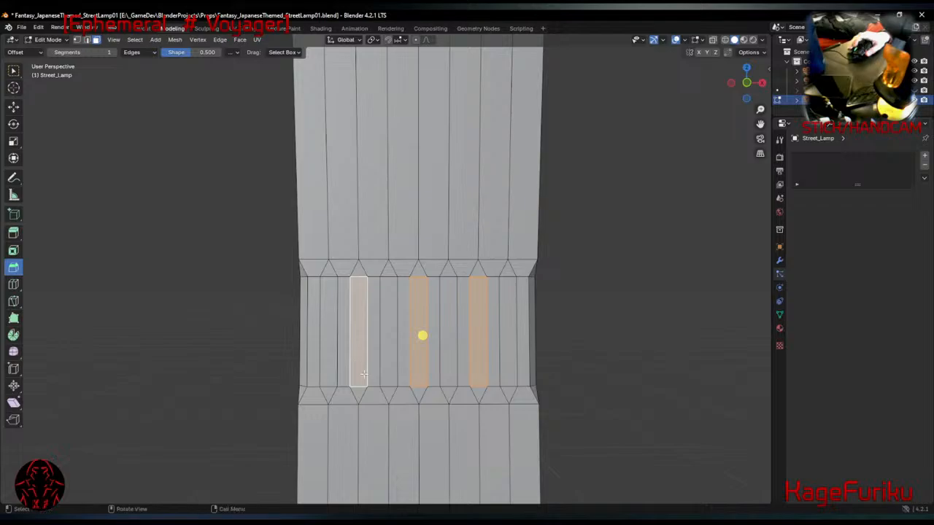
pyautogui.moveTo(354, 349); pyautogui.dragTo(467, 379, button='middle')
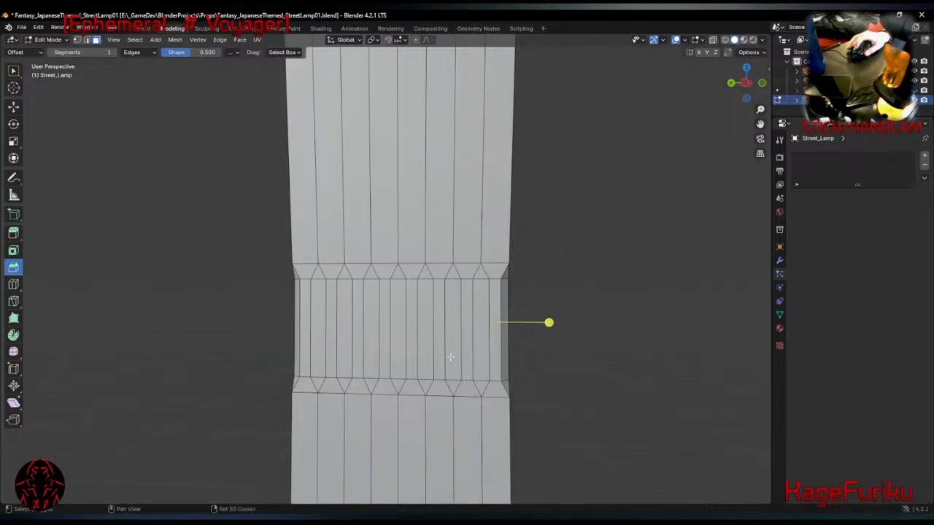
pyautogui.click(450, 357)
pyautogui.keyDown('shift'); pyautogui.click(400, 351); pyautogui.keyUp('shift')
pyautogui.keyDown('shift'); pyautogui.click(345, 355); pyautogui.keyUp('shift')
pyautogui.moveTo(355, 373); pyautogui.dragTo(479, 367, button='middle')
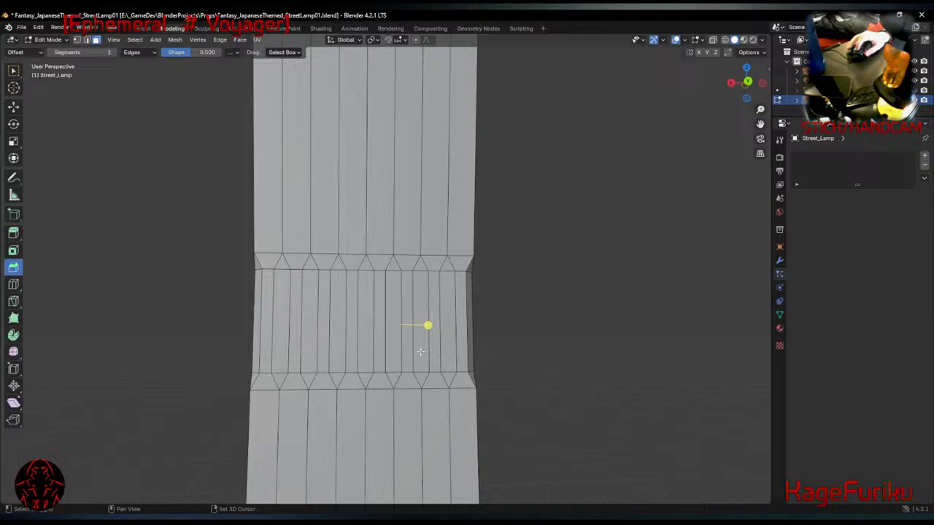
pyautogui.keyDown('shift'); pyautogui.click(423, 353); pyautogui.keyUp('shift')
pyautogui.keyDown('shift'); pyautogui.click(362, 349); pyautogui.keyUp('shift')
pyautogui.keyDown('shift'); pyautogui.click(309, 356); pyautogui.keyUp('shift')
pyautogui.moveTo(308, 356); pyautogui.dragTo(422, 367, button='middle')
pyautogui.keyDown('shift'); pyautogui.click(434, 352); pyautogui.keyUp('shift')
pyautogui.keyDown('shift'); pyautogui.click(377, 357); pyautogui.keyUp('shift')
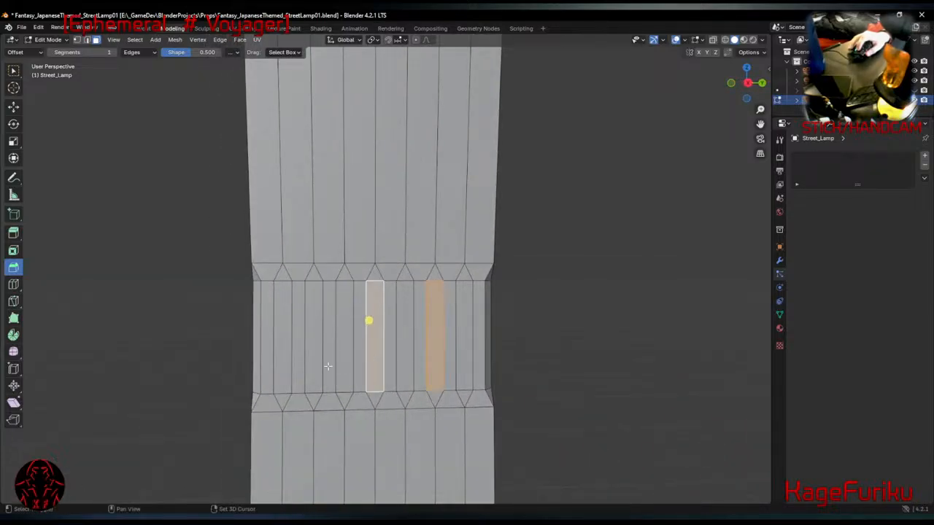
pyautogui.keyDown('shift'); pyautogui.click(312, 360); pyautogui.keyUp('shift')
pyautogui.moveTo(313, 361); pyautogui.dragTo(514, 379, button='middle')
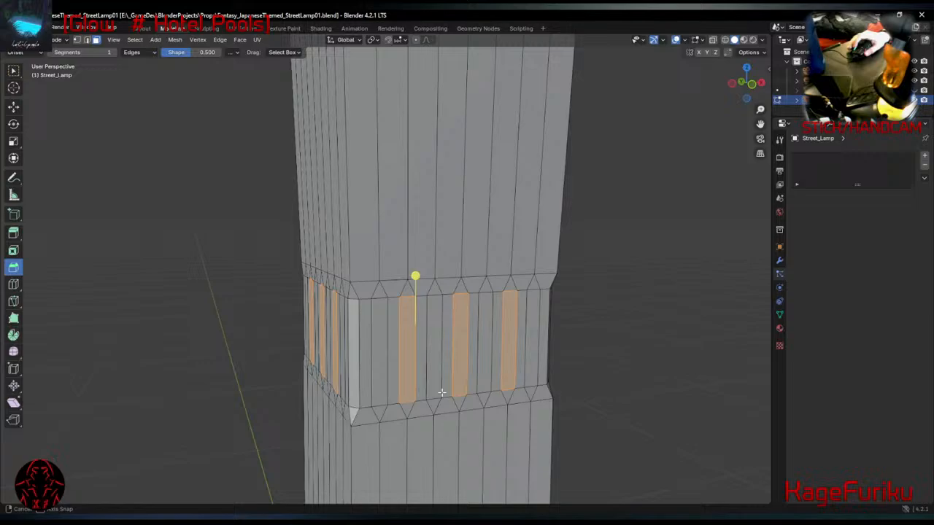
pyautogui.press('s')
pyautogui.click(511, 382)
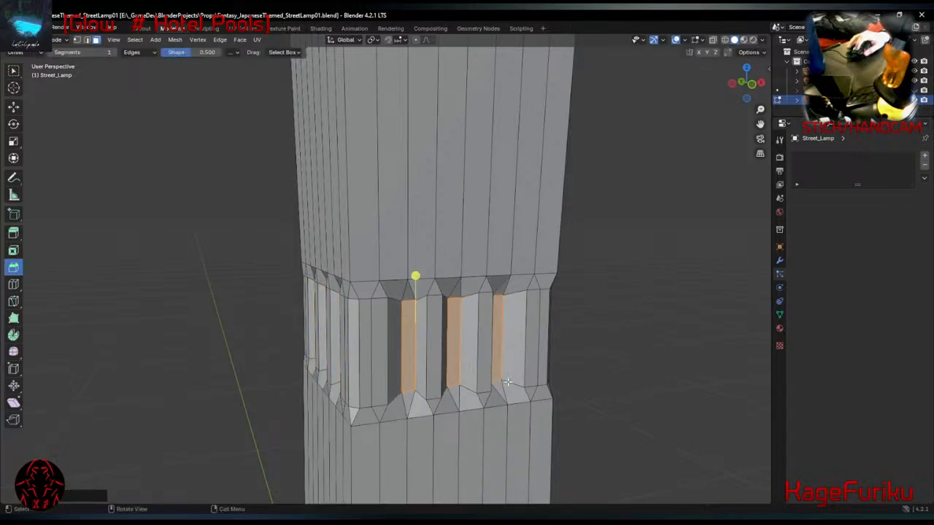
# Select the vertical faces at the band's corners and scale them slightly inward in two passes.
pyautogui.moveTo(606, 381); pyautogui.dragTo(436, 375, button='middle')
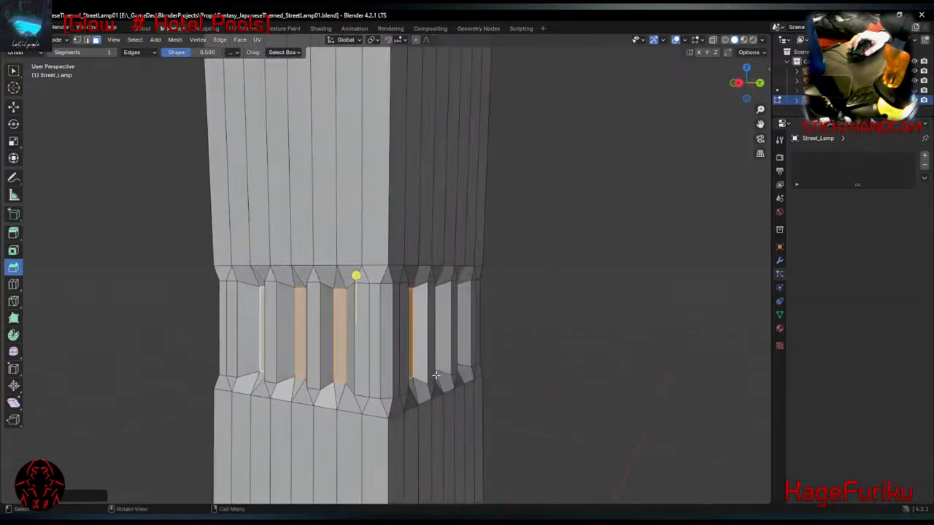
pyautogui.click(388, 371)
pyautogui.moveTo(450, 429); pyautogui.dragTo(567, 371, button='middle')
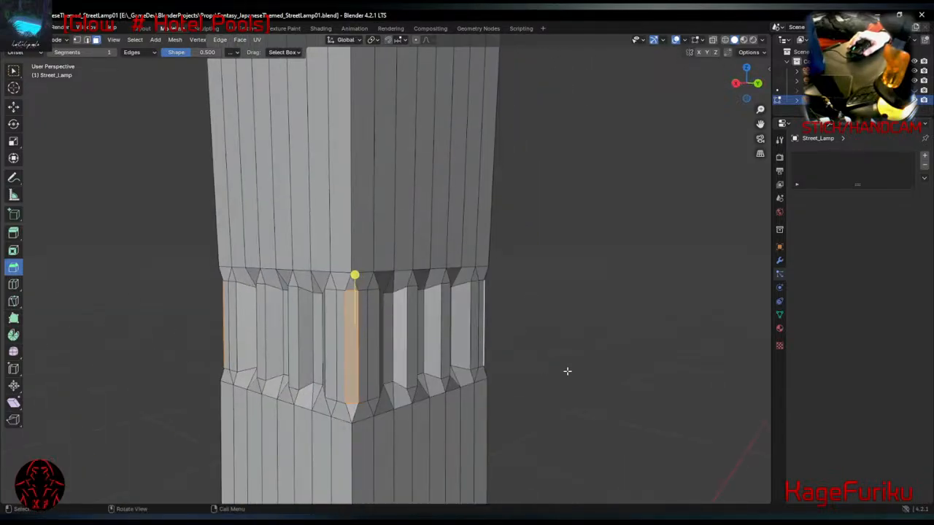
pyautogui.press('s')
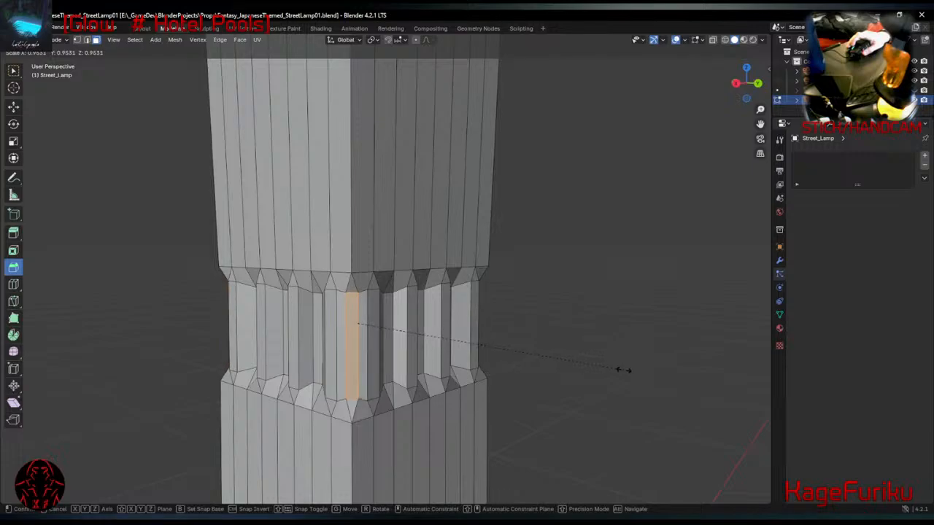
pyautogui.click(621, 369)
pyautogui.moveTo(608, 369); pyautogui.dragTo(456, 387, button='middle')
pyautogui.press('s')
pyautogui.click(623, 379)
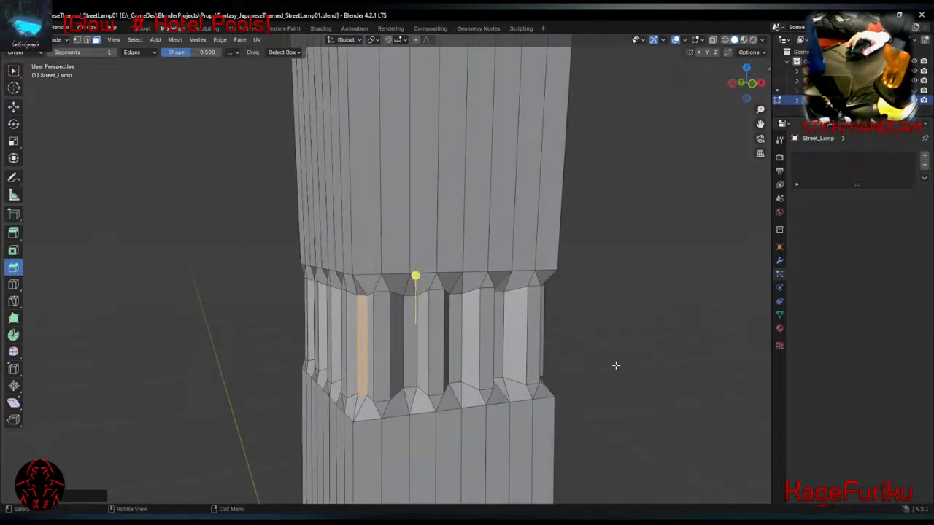
pyautogui.moveTo(615, 366); pyautogui.dragTo(577, 323, button='middle')
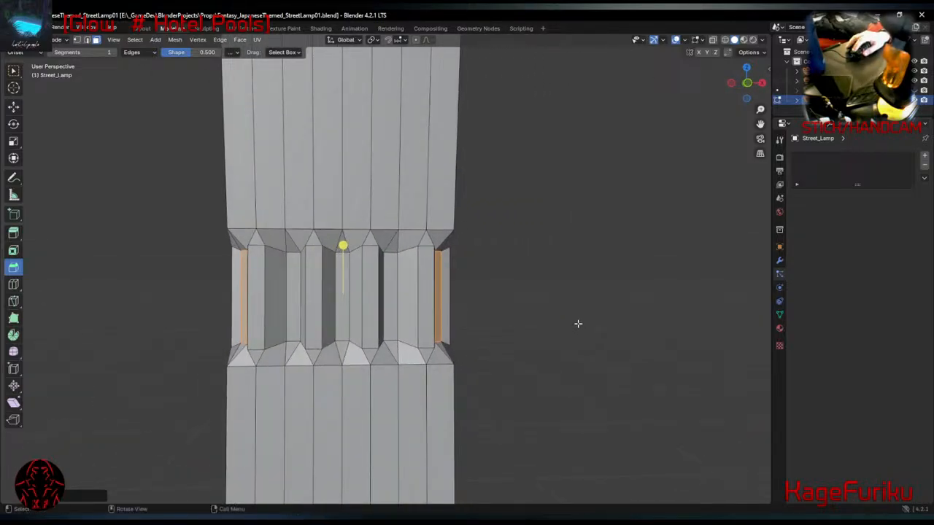
# Add a horizontal edge loop to the post above and below the band, and raise the lower loop to just beneath the band.
pyautogui.scroll(-6, 577, 323)
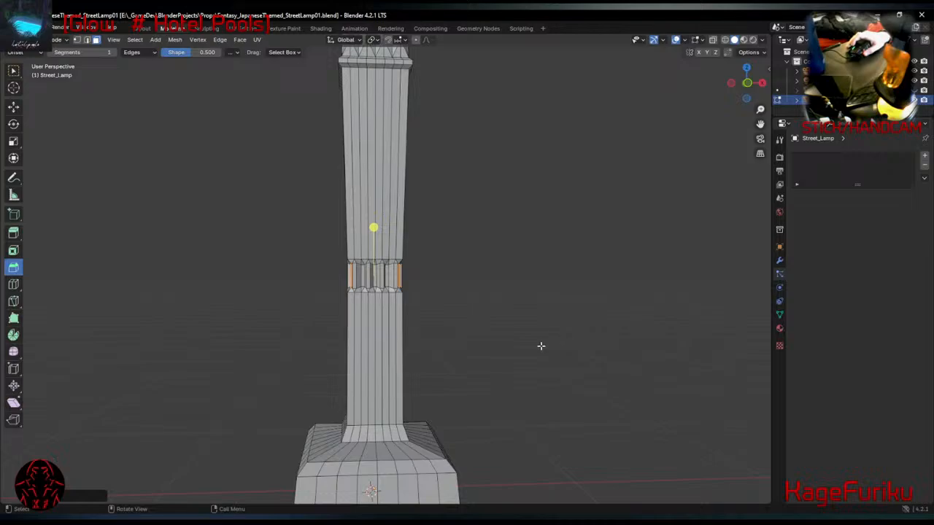
pyautogui.click(516, 328)
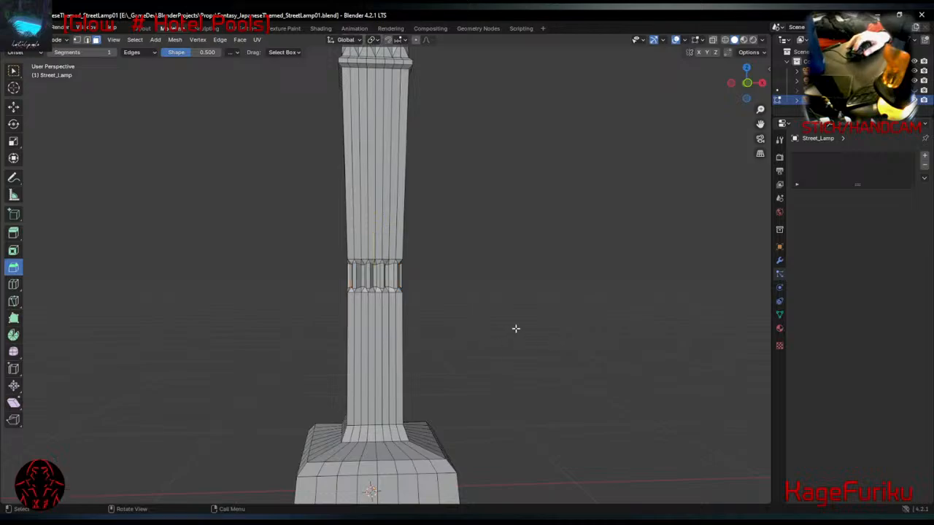
pyautogui.click(17, 287)
pyautogui.click(381, 234)
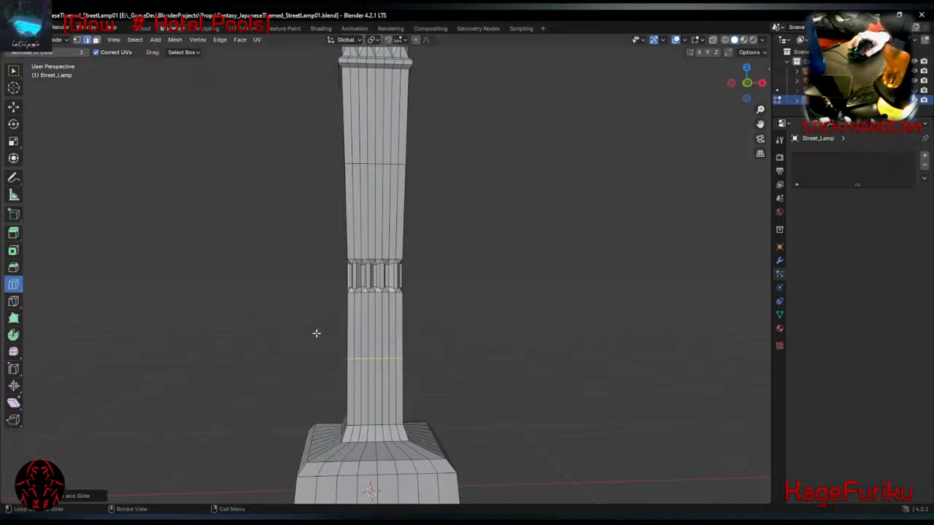
pyautogui.click(17, 107)
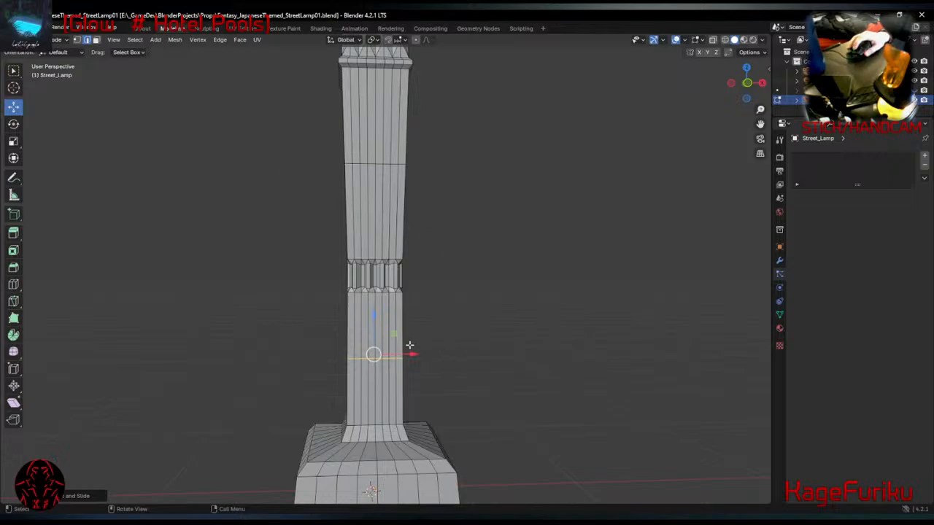
pyautogui.moveTo(374, 314); pyautogui.dragTo(386, 256)
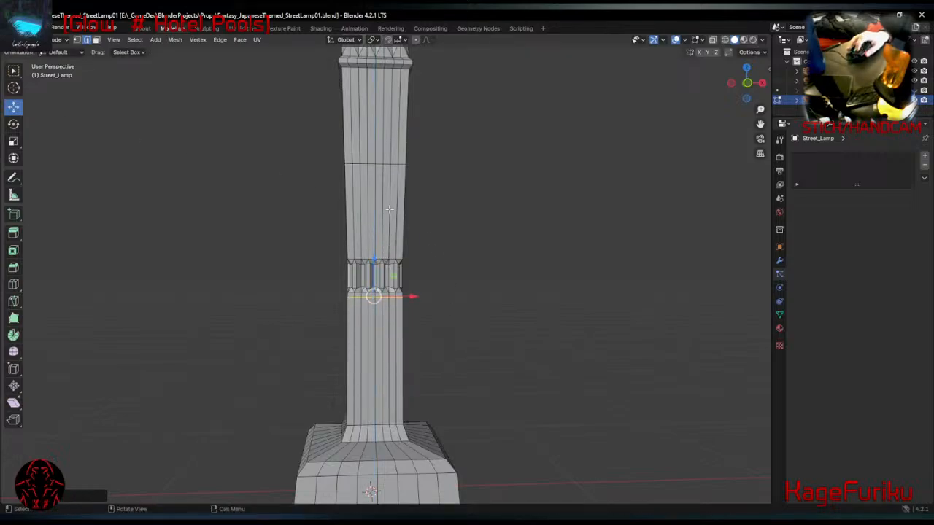
# Lower the upper edge loop to a little above the band and scale it inward to the post's width there.
pyautogui.keyDown('alt'); pyautogui.click(394, 166); pyautogui.keyUp('alt')
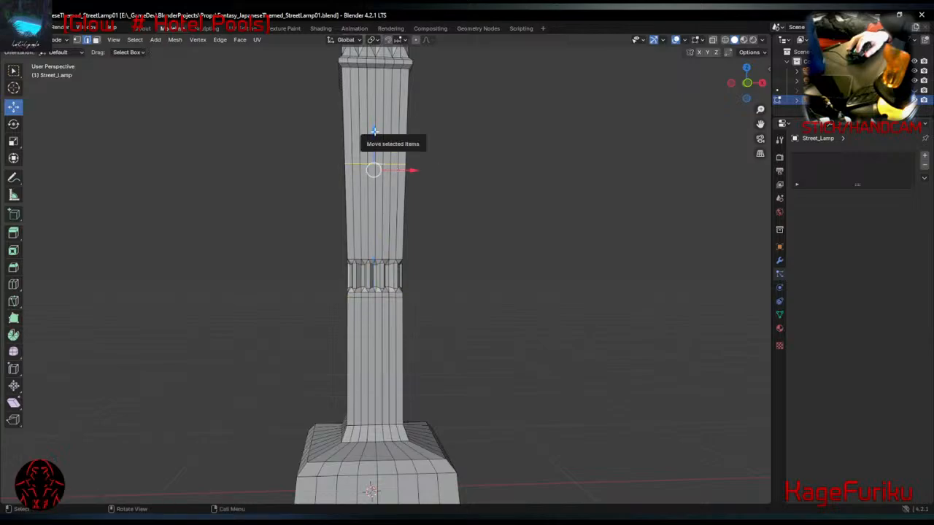
pyautogui.moveTo(373, 138); pyautogui.dragTo(371, 203)
pyautogui.press('s')
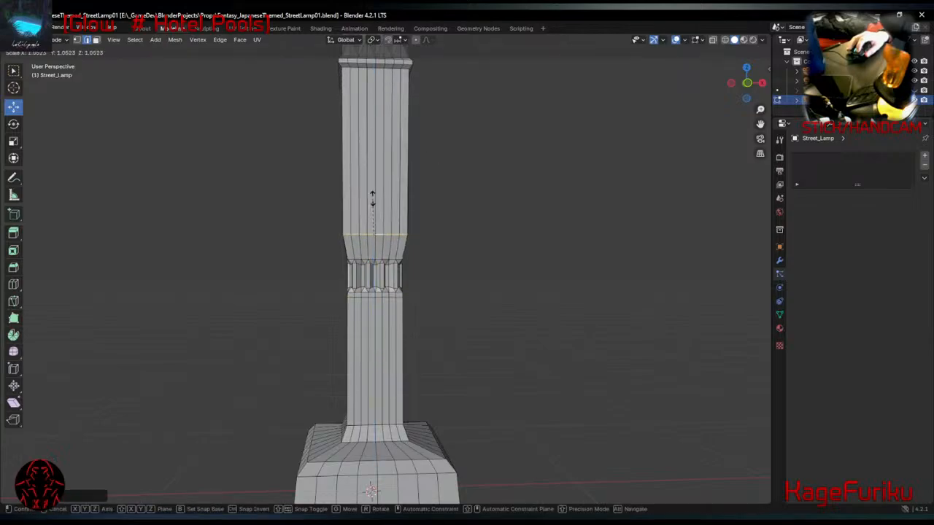
pyautogui.click(370, 204)
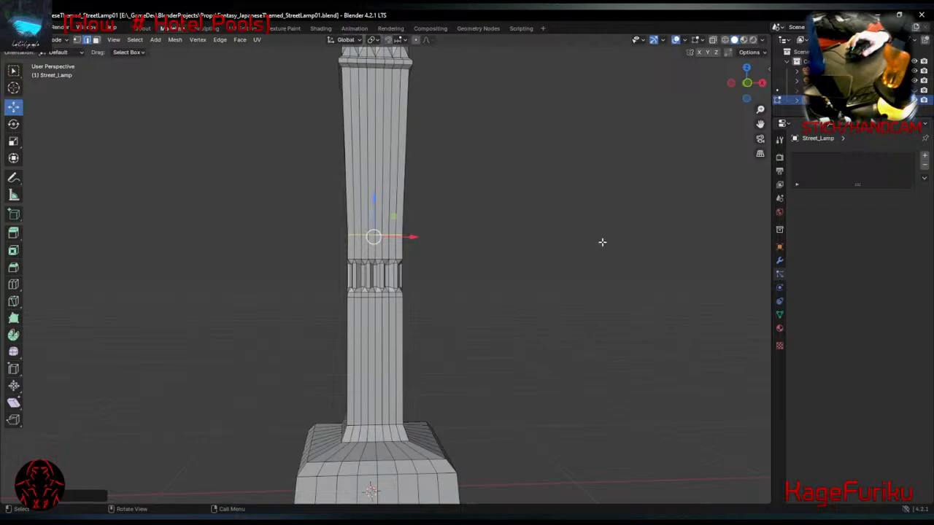
# Select the faces of the recessed decorative band on all four sides of the lower post.
pyautogui.moveTo(587, 272); pyautogui.dragTo(485, 283, button='middle')
pyautogui.scroll(3, 356, 263)
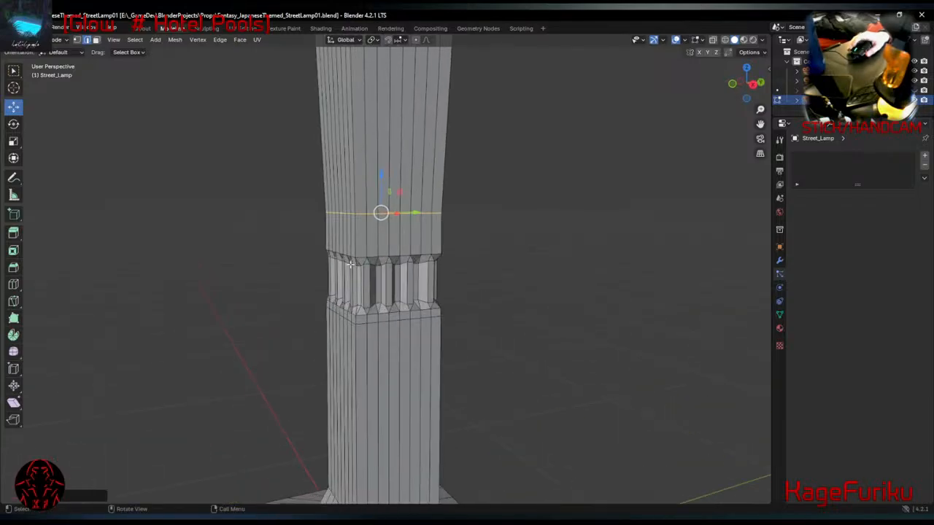
pyautogui.moveTo(350, 264); pyautogui.dragTo(274, 270, button='middle')
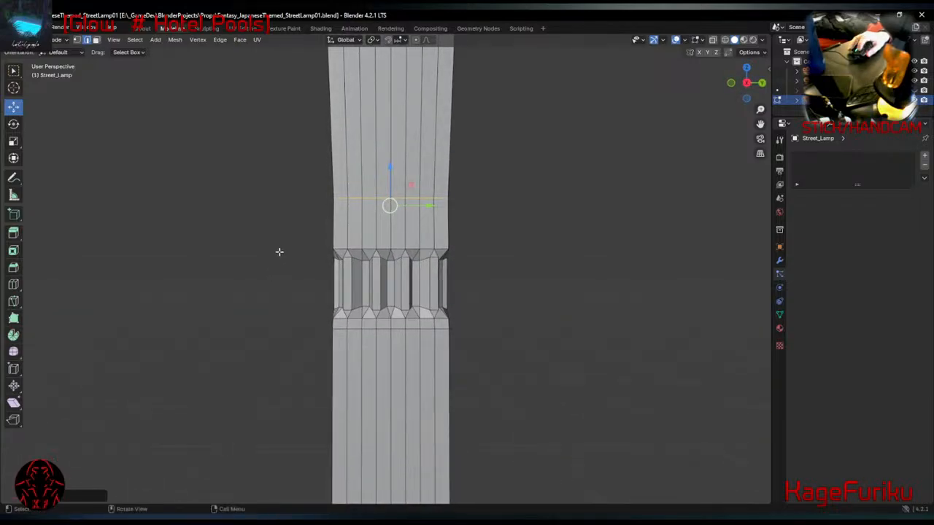
pyautogui.moveTo(288, 237); pyautogui.dragTo(506, 326)
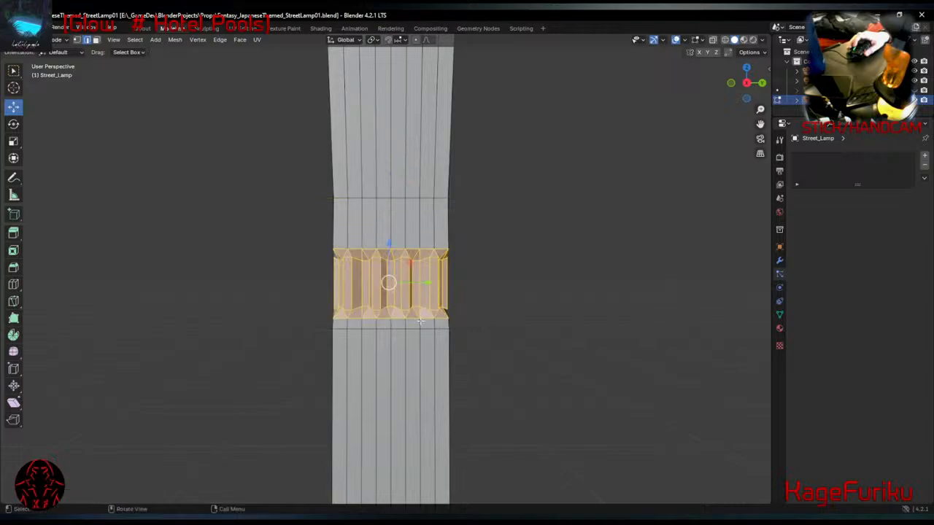
pyautogui.moveTo(258, 301); pyautogui.dragTo(263, 277, button='middle')
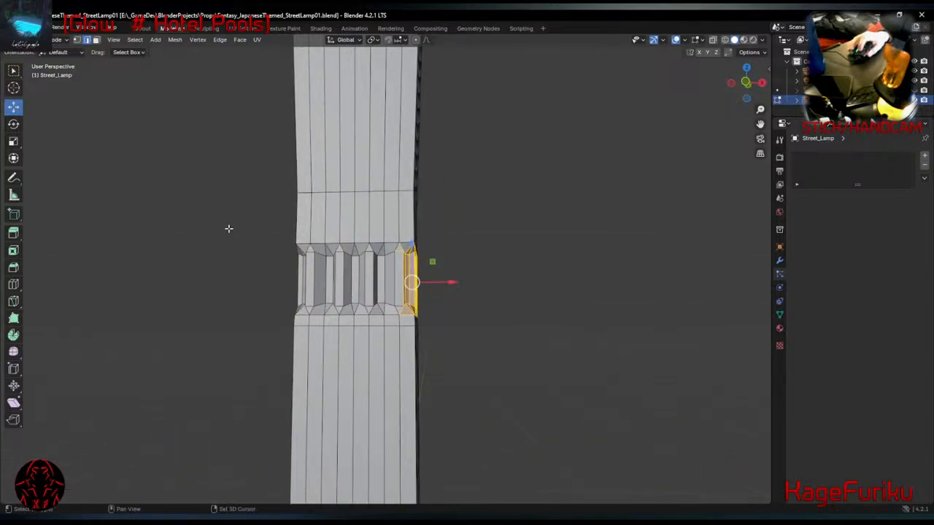
pyautogui.moveTo(228, 229); pyautogui.dragTo(482, 315)
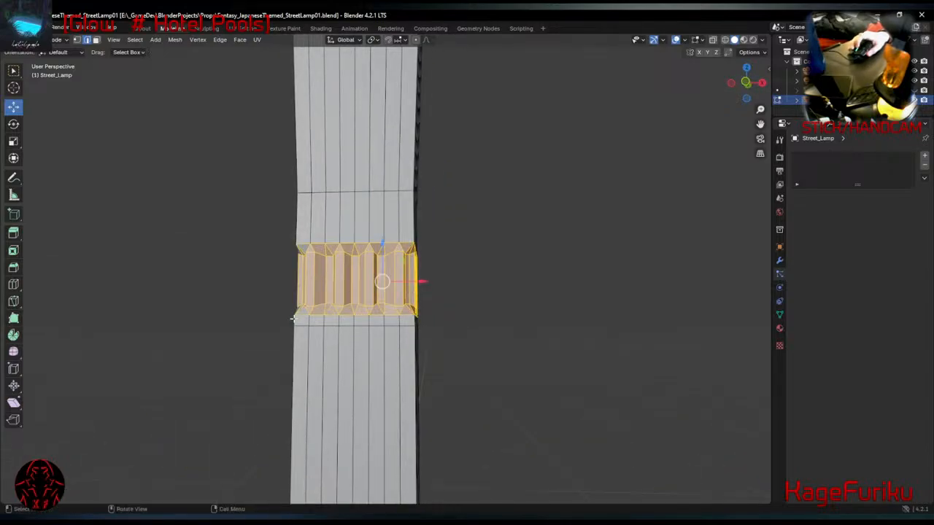
pyautogui.moveTo(292, 318); pyautogui.dragTo(284, 292, button='middle')
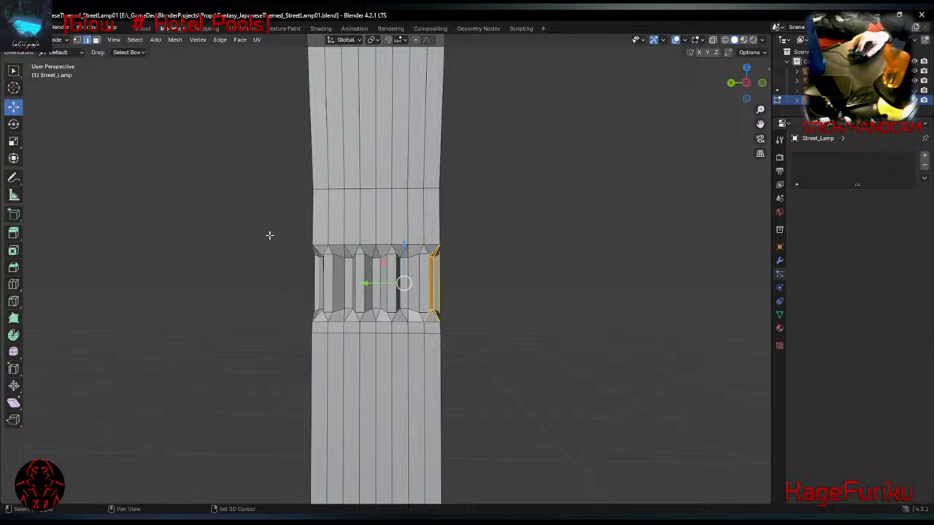
pyautogui.moveTo(269, 235); pyautogui.dragTo(513, 328)
pyautogui.moveTo(477, 328); pyautogui.dragTo(587, 326, button='middle')
pyautogui.moveTo(292, 228); pyautogui.dragTo(537, 327)
pyautogui.moveTo(577, 304); pyautogui.dragTo(343, 309, button='middle')
pyautogui.moveTo(250, 275); pyautogui.dragTo(519, 366)
pyautogui.moveTo(492, 340); pyautogui.dragTo(408, 328, button='middle')
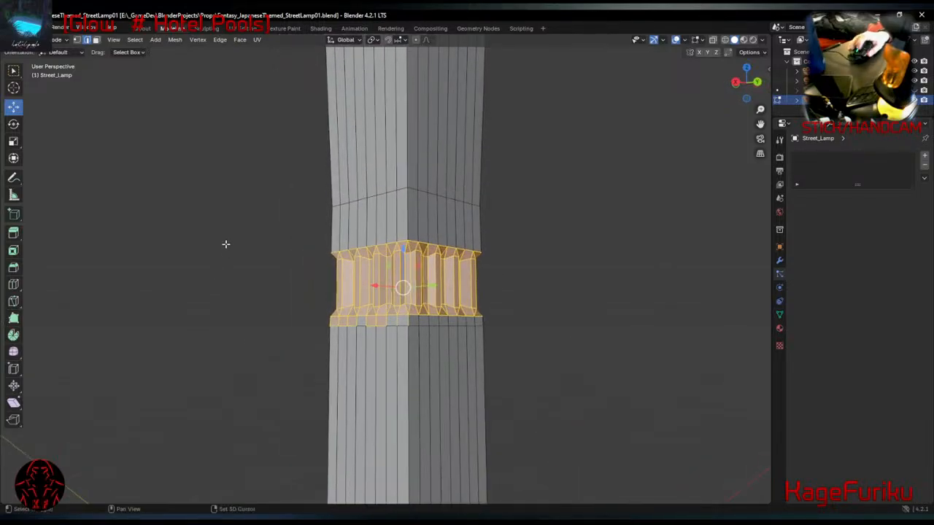
# Extend the selection to the narrow strip beneath the band and raise both toward the upper edge loop.
pyautogui.moveTo(225, 243); pyautogui.dragTo(528, 351)
pyautogui.moveTo(527, 350); pyautogui.dragTo(454, 334, button='middle')
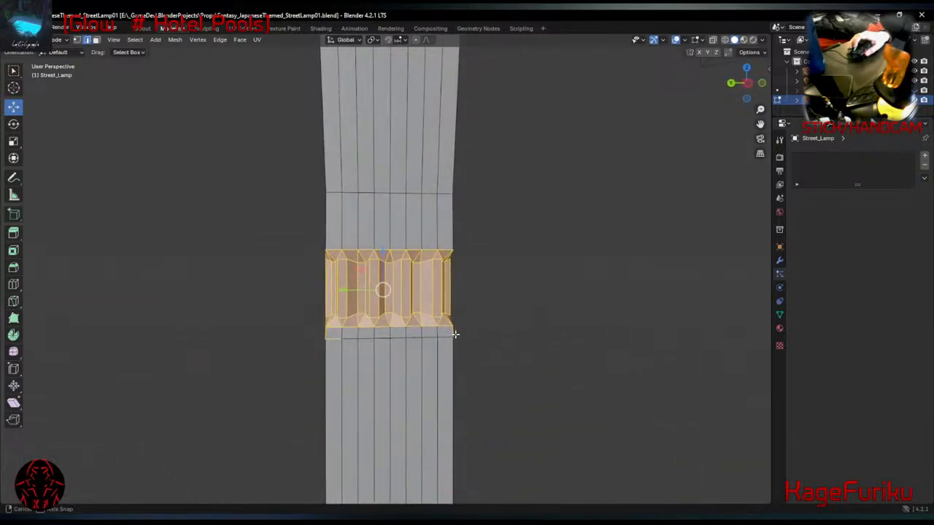
pyautogui.moveTo(525, 348); pyautogui.dragTo(358, 268, button='middle')
pyautogui.moveTo(390, 248); pyautogui.dragTo(401, 225)
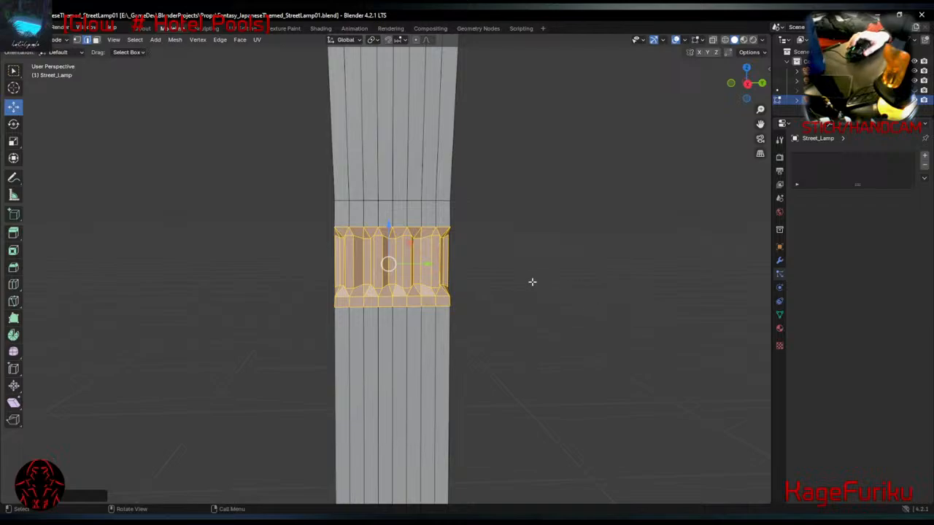
# Add the strip above the band to the selection on all sides and scale the whole band section slightly inward.
pyautogui.keyDown('shift'); pyautogui.moveTo(283, 198); pyautogui.dragTo(496, 250); pyautogui.keyUp('shift')
pyautogui.moveTo(333, 276); pyautogui.dragTo(442, 275, button='middle')
pyautogui.keyDown('shift'); pyautogui.moveTo(250, 183); pyautogui.dragTo(492, 250); pyautogui.keyUp('shift')
pyautogui.moveTo(448, 283); pyautogui.dragTo(580, 300, button='middle')
pyautogui.keyDown('shift'); pyautogui.moveTo(269, 208); pyautogui.dragTo(560, 266); pyautogui.keyUp('shift')
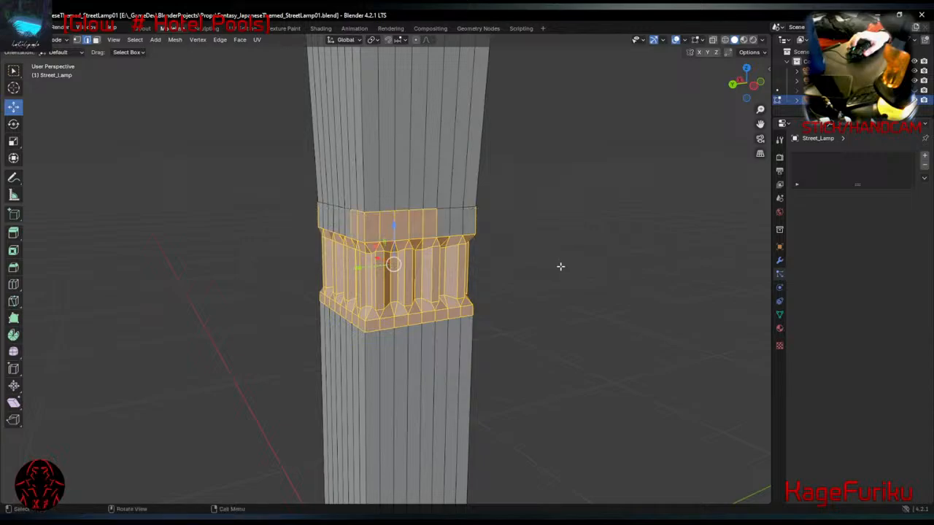
pyautogui.keyDown('shift'); pyautogui.moveTo(271, 174); pyautogui.dragTo(561, 279); pyautogui.keyUp('shift')
pyautogui.moveTo(477, 315); pyautogui.dragTo(533, 299, button='middle')
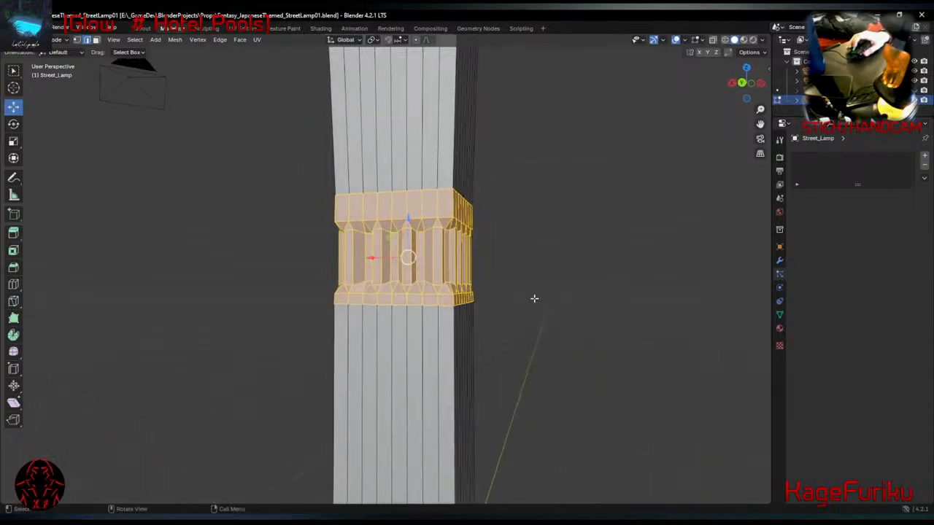
pyautogui.press('s')
pyautogui.click(521, 285)
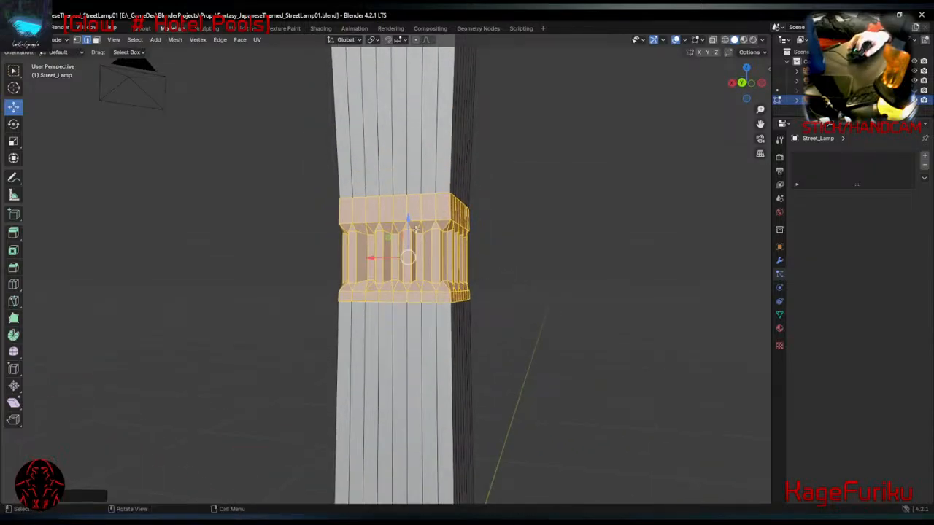
pyautogui.click(546, 256)
pyautogui.moveTo(547, 257); pyautogui.dragTo(533, 271, button='middle')
pyautogui.scroll(2, 430, 244)
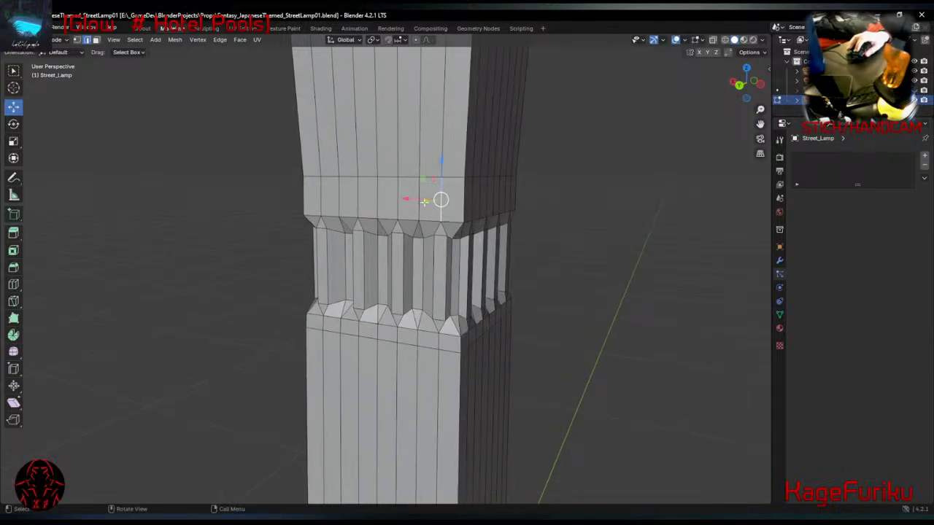
pyautogui.keyDown('alt'); pyautogui.keyDown('shift'); pyautogui.click(401, 206); pyautogui.keyUp('shift'); pyautogui.keyUp('alt')
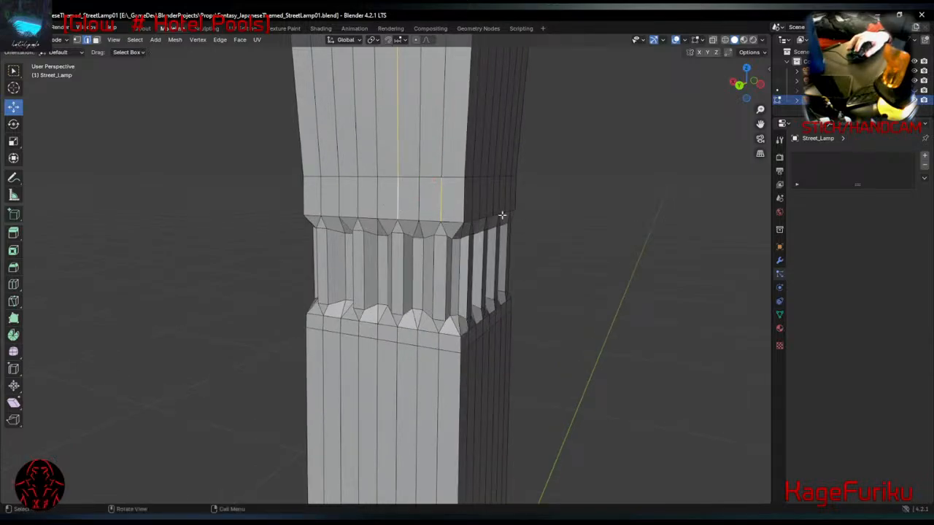
pyautogui.hotkey('alt', 'a')
pyautogui.click(445, 210)
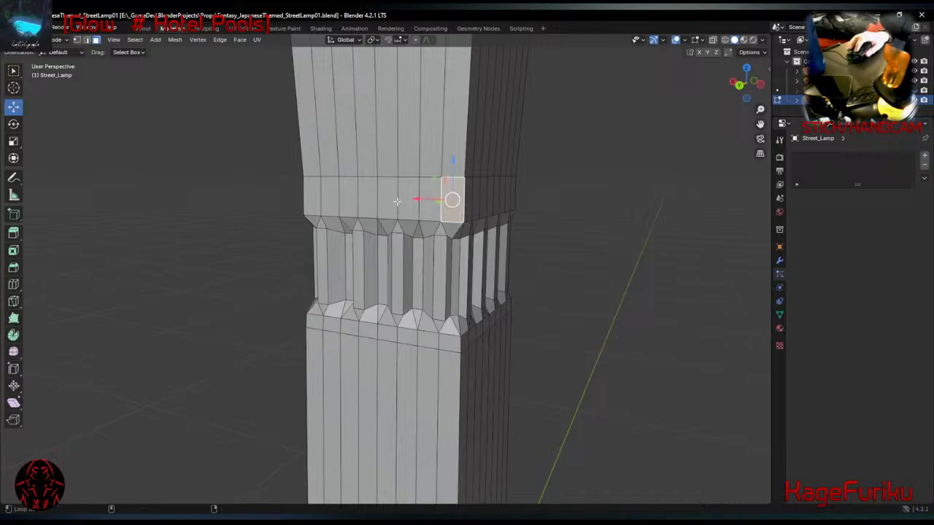
pyautogui.keyDown('alt'); pyautogui.click(397, 200); pyautogui.keyUp('alt')
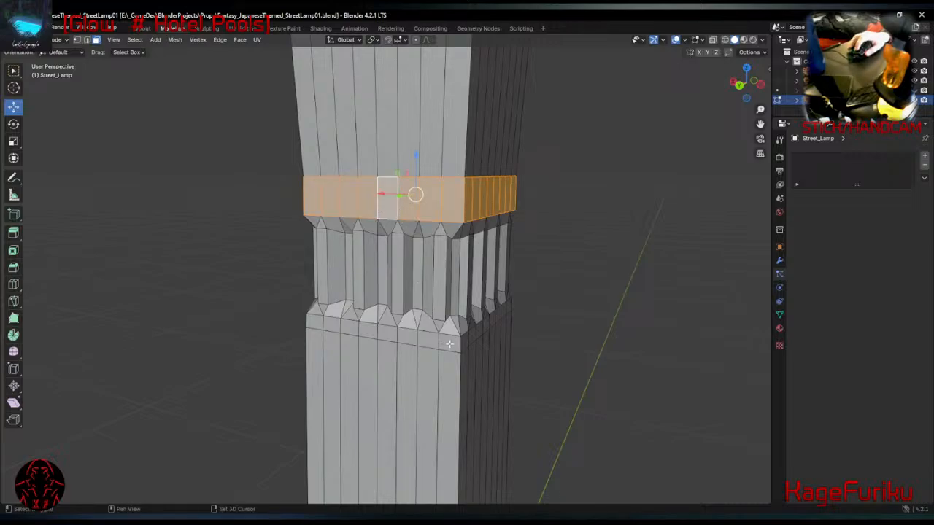
pyautogui.keyDown('shift'); pyautogui.click(449, 343); pyautogui.keyUp('shift')
pyautogui.keyDown('alt'); pyautogui.keyDown('shift'); pyautogui.click(386, 337); pyautogui.keyUp('shift'); pyautogui.keyUp('alt')
pyautogui.click(387, 337)
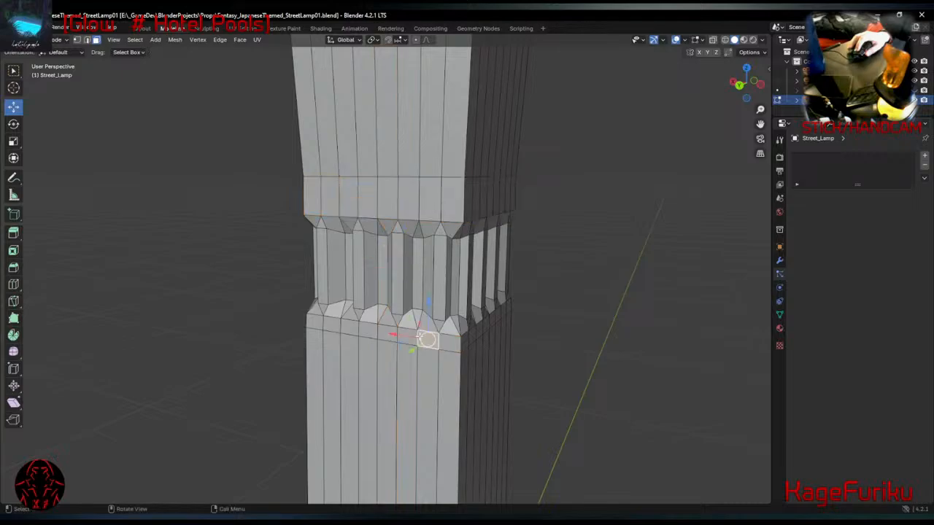
# Extrude the face ring just below the band, scale it outward to about 1.07, and flatten it along Z into a thin trim.
pyautogui.keyDown('alt'); pyautogui.click(387, 333); pyautogui.keyUp('alt')
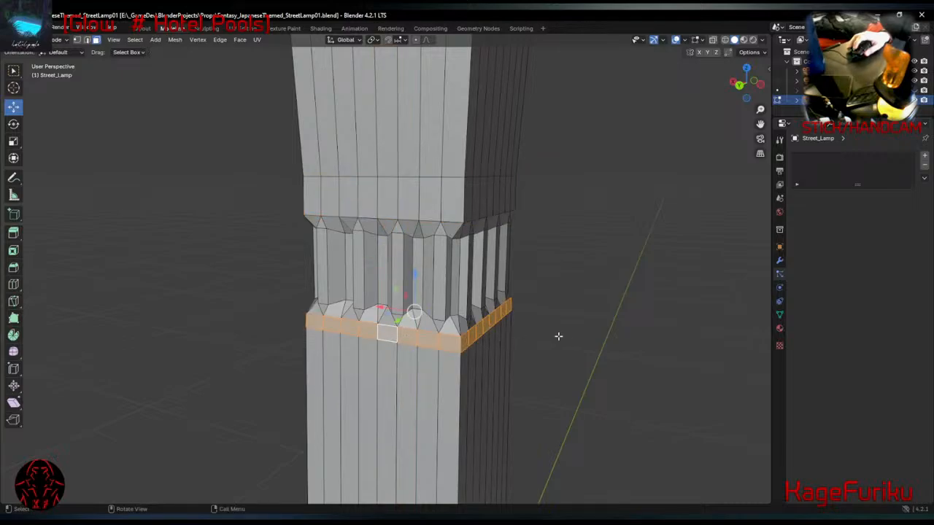
pyautogui.press('s')
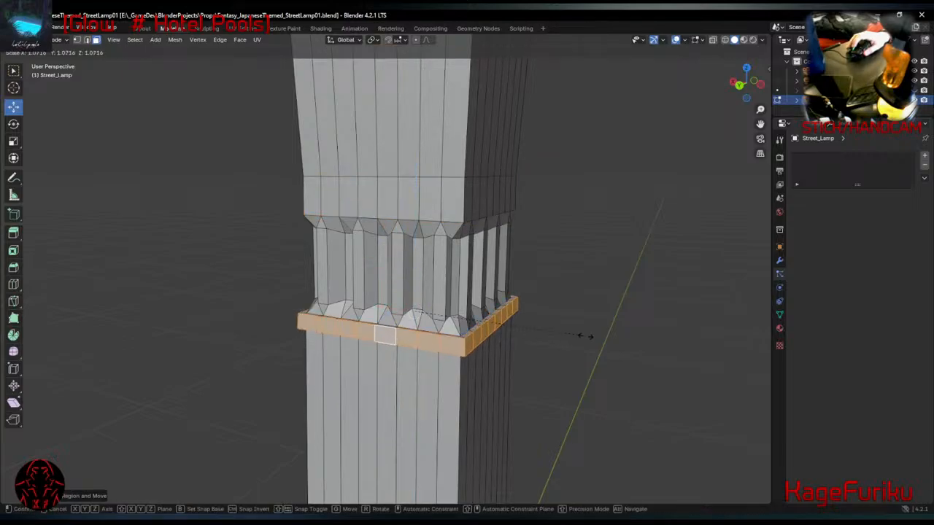
pyautogui.click(584, 336)
pyautogui.press('s')
pyautogui.hotkey('shift', 'z')
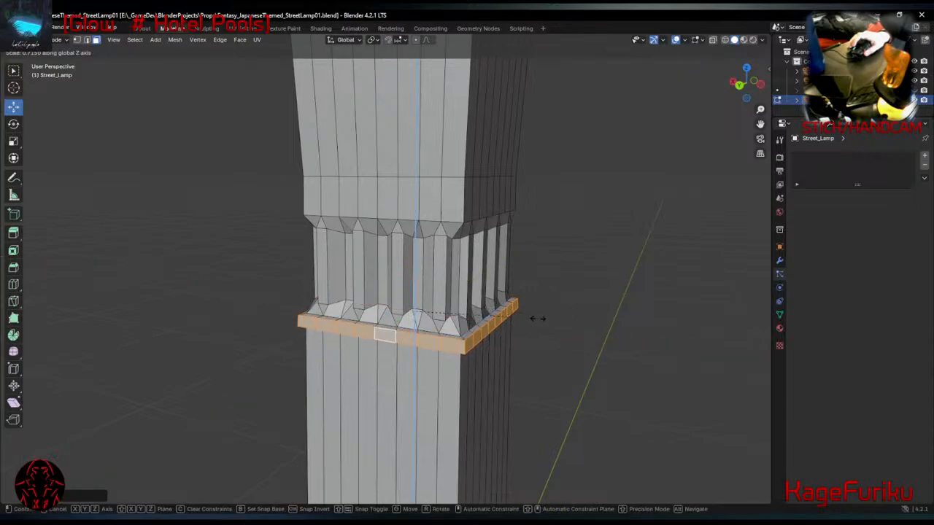
pyautogui.click(488, 333)
# Select the face ring directly above the band and scale it inward to about 0.83.
pyautogui.click(484, 197)
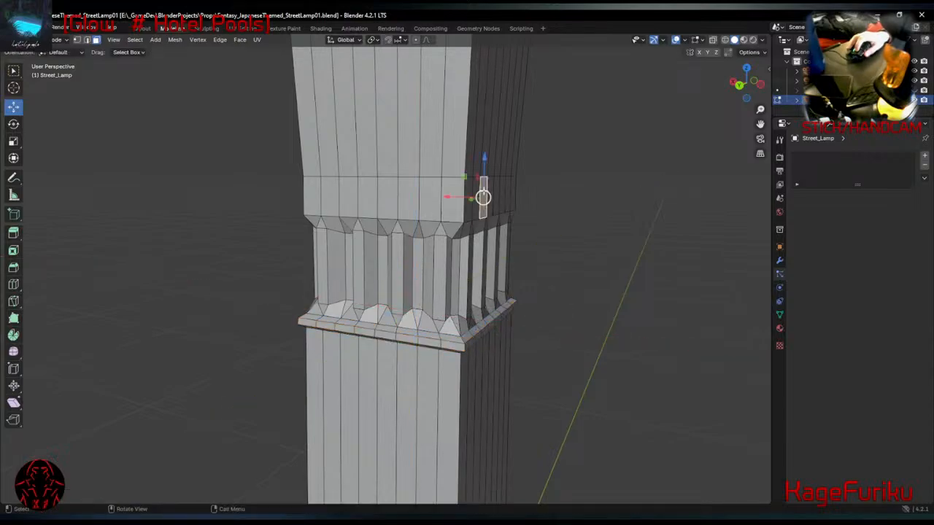
pyautogui.keyDown('alt'); pyautogui.click(428, 198); pyautogui.keyUp('alt')
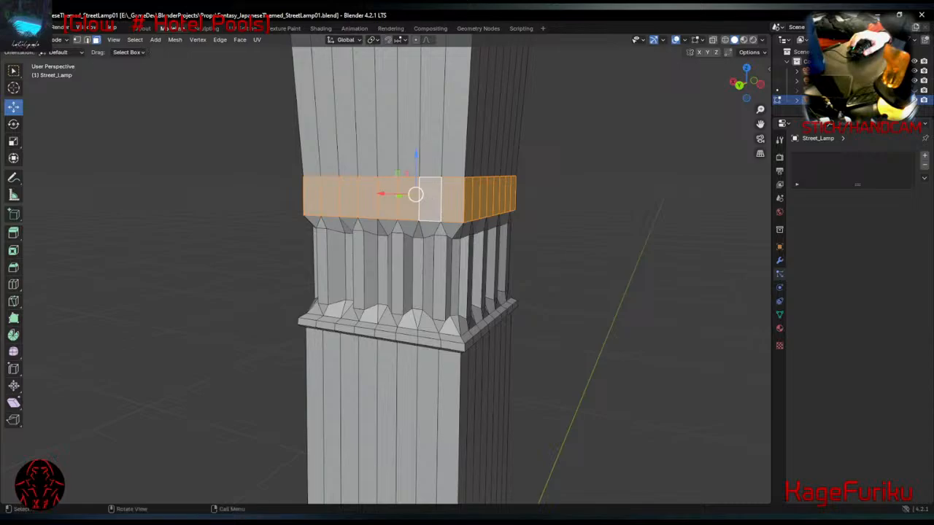
pyautogui.press('s')
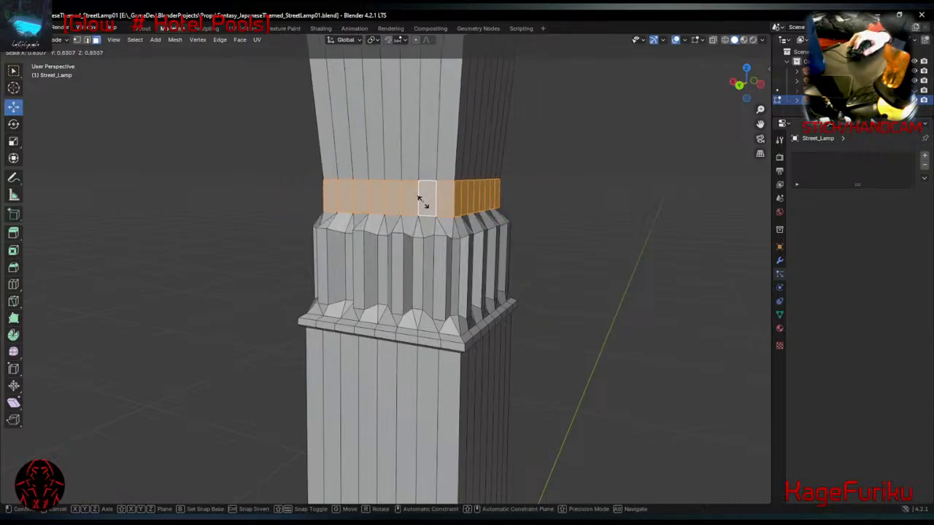
pyautogui.click(419, 197)
# Extrude the ring above the band in place and scale it inward to about 0.90 to form a recessed neck.
pyautogui.press('e')
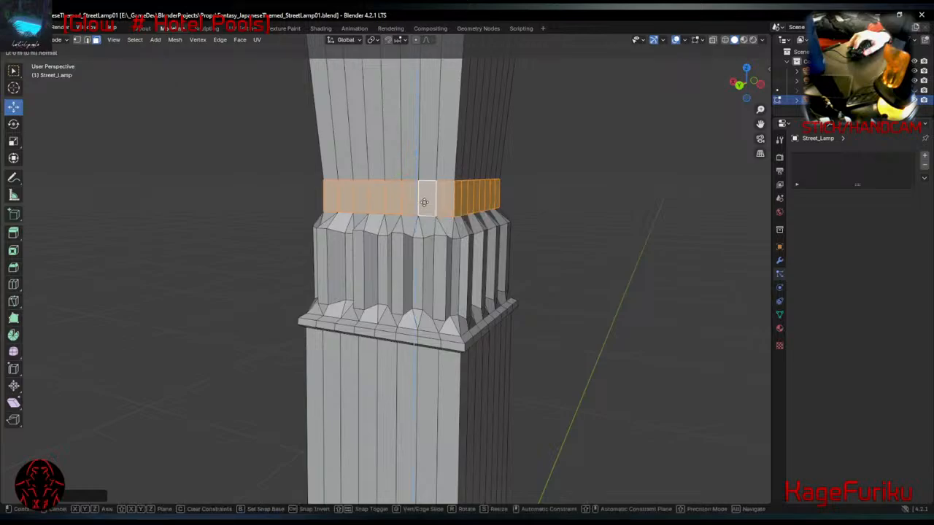
pyautogui.click(444, 201)
pyautogui.press('s')
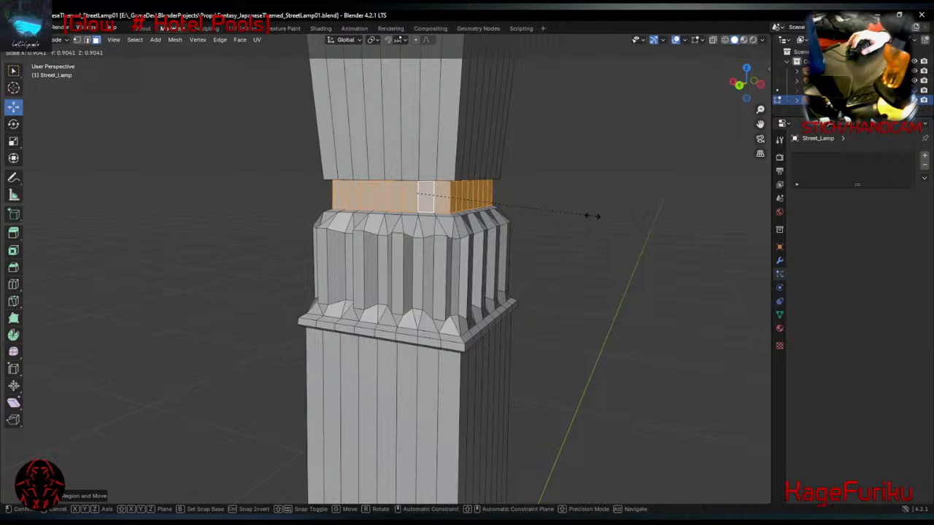
pyautogui.click(593, 216)
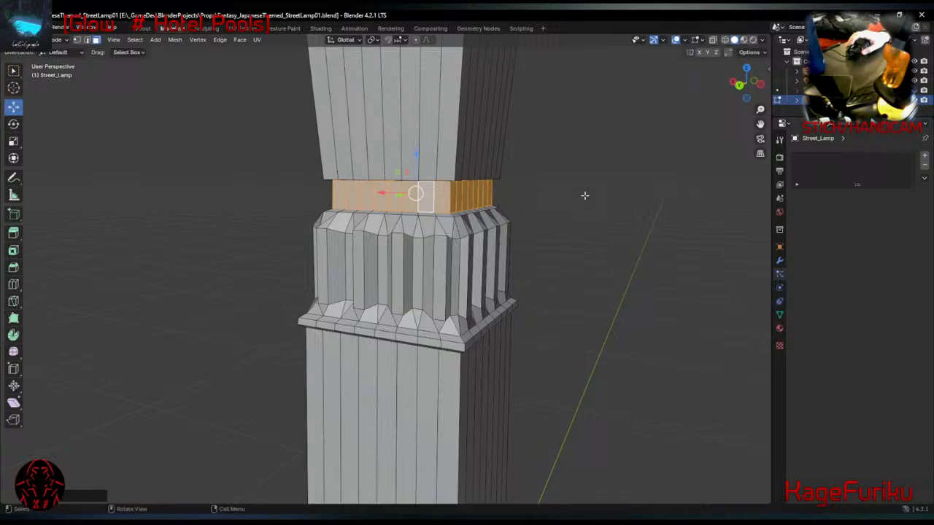
# Select the edge loop at the bottom of the tapered post above the neck and raise it slightly.
pyautogui.press('2')
pyautogui.click(444, 180)
pyautogui.keyDown('alt'); pyautogui.click(404, 177); pyautogui.keyUp('alt')
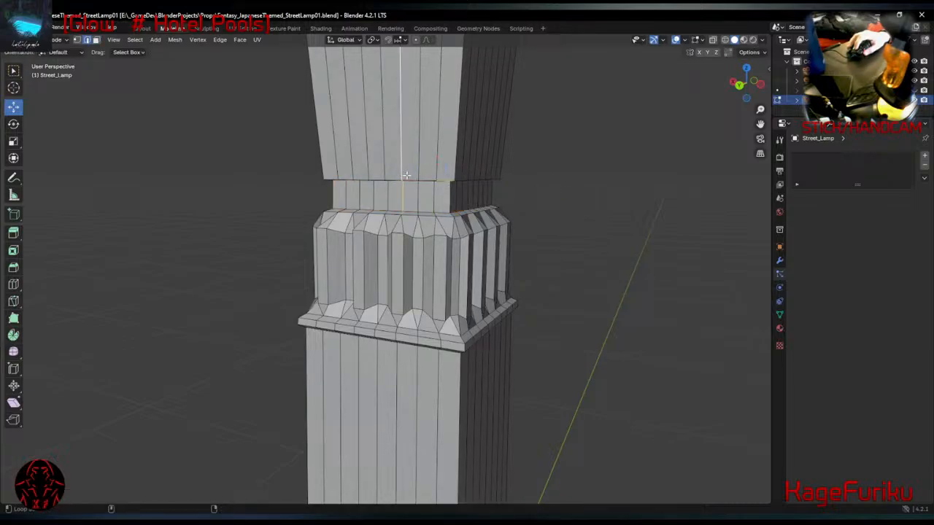
pyautogui.click(409, 177)
pyautogui.keyDown('alt'); pyautogui.click(409, 175); pyautogui.keyUp('alt')
pyautogui.keyDown('alt'); pyautogui.click(413, 179); pyautogui.keyUp('alt')
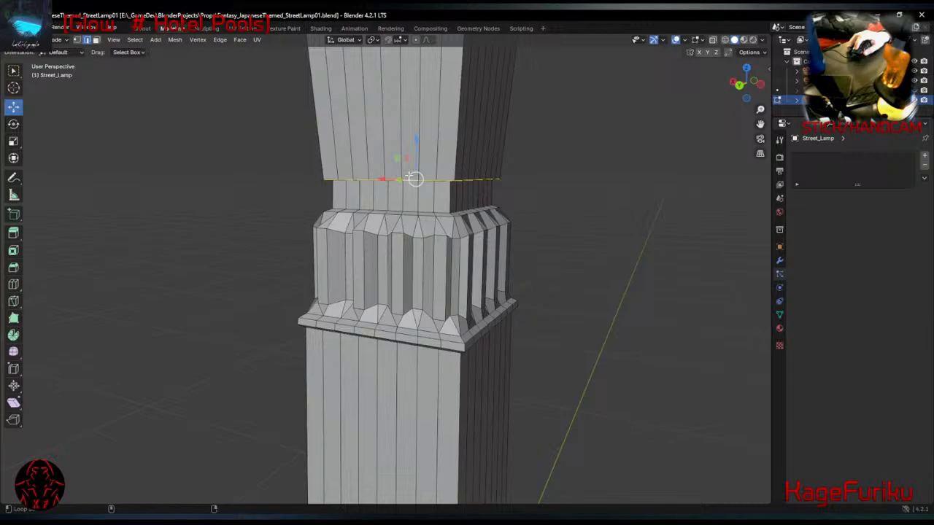
pyautogui.moveTo(418, 138); pyautogui.dragTo(418, 129)
# Check the lamp's proportions from several sides and raise the selected edge loop a little more to slope the post into the neck.
pyautogui.moveTo(305, 191); pyautogui.dragTo(436, 184, button='middle')
pyautogui.scroll(-10, 435, 184)
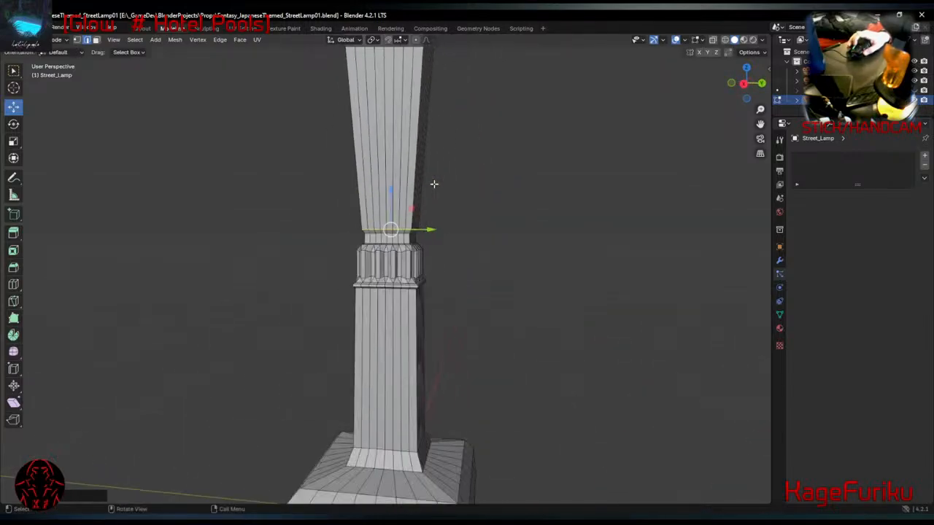
pyautogui.moveTo(494, 182); pyautogui.dragTo(376, 173, button='middle')
pyautogui.scroll(6, 377, 173)
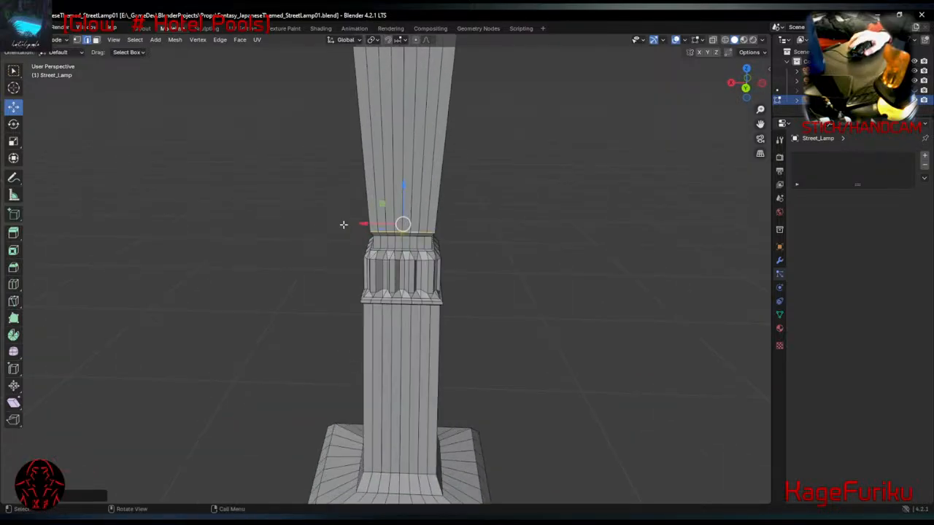
pyautogui.scroll(-2, 347, 226)
pyautogui.scroll(-2, 346, 217)
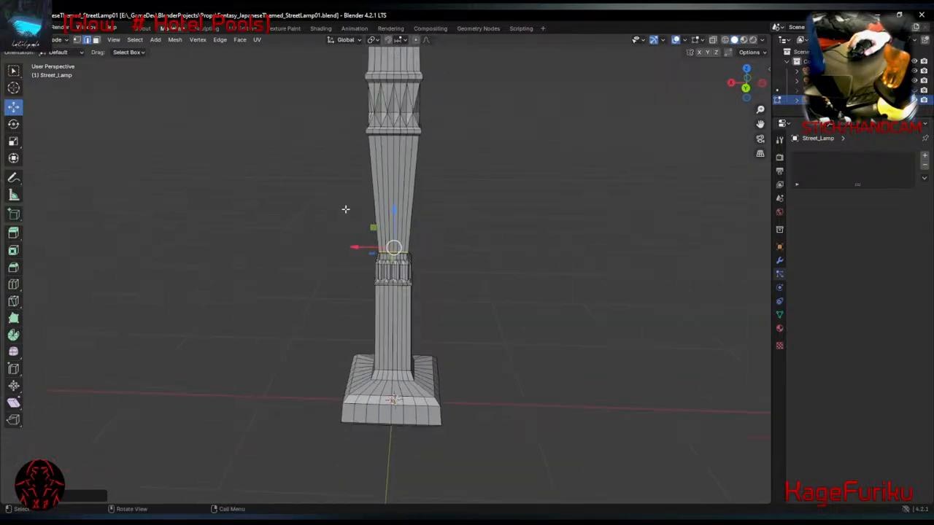
pyautogui.scroll(5, 346, 208)
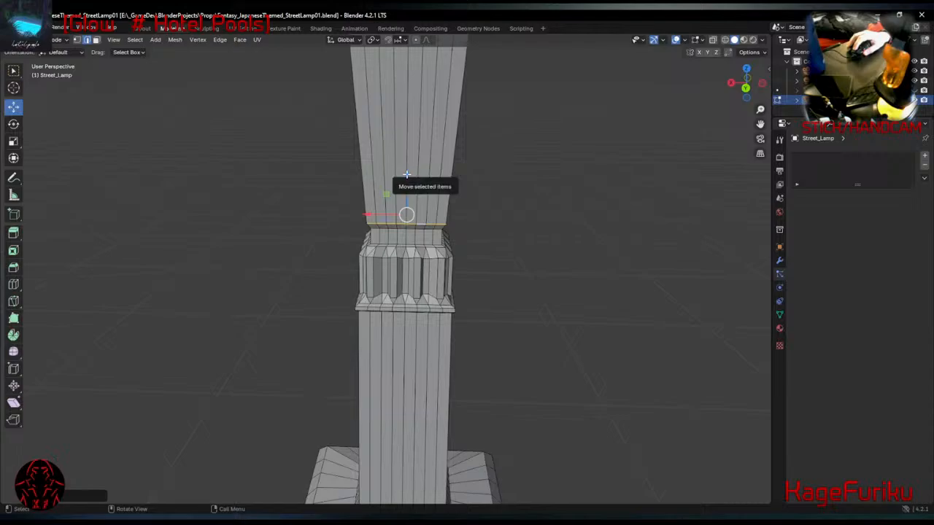
pyautogui.moveTo(405, 181)
pyautogui.mouseDown()
pyautogui.moveTo(406, 140)
pyautogui.moveTo(403, 172)
pyautogui.mouseUp()
# Select the neck's face ring above the fluted band, raise it slightly and scale it outward to about 1.24 to form a collar.
pyautogui.moveTo(486, 214); pyautogui.dragTo(448, 196, button='middle')
pyautogui.scroll(2, 368, 221)
pyautogui.scroll(2, 368, 222)
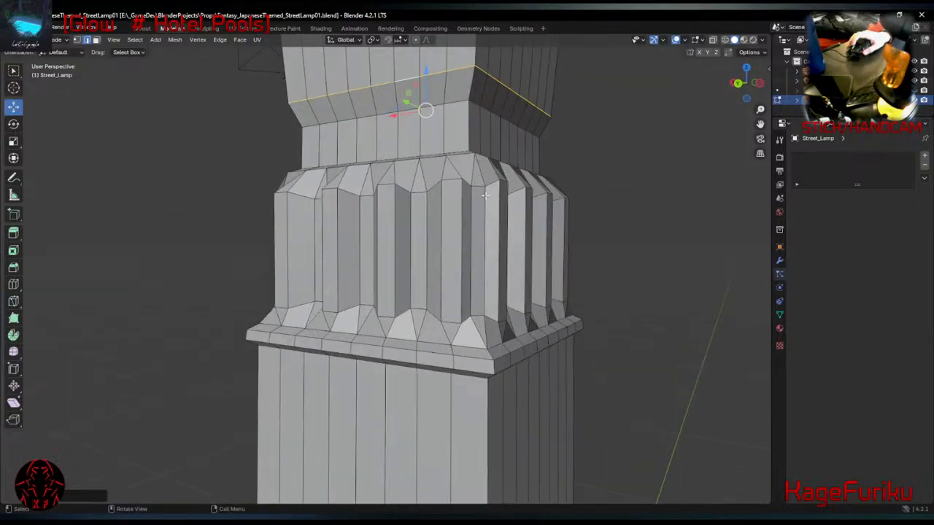
pyautogui.moveTo(369, 221); pyautogui.dragTo(396, 176, button='middle')
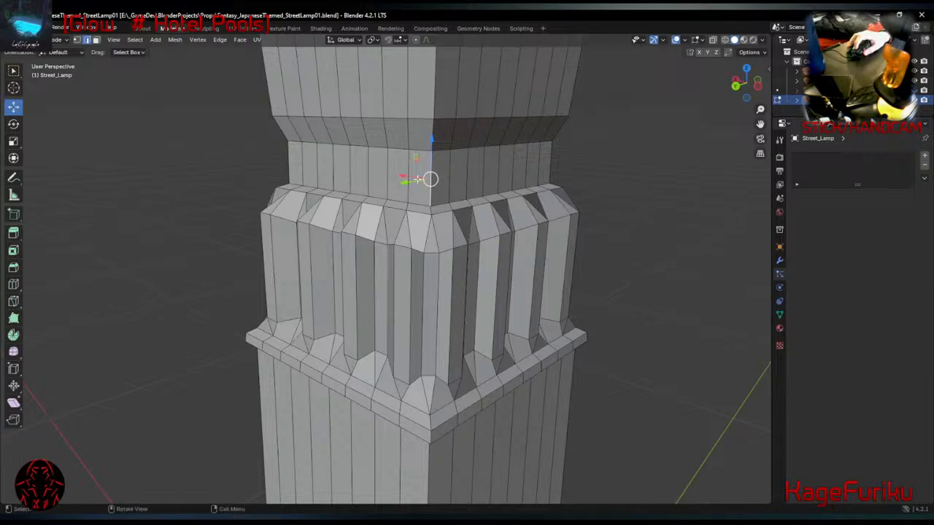
pyautogui.press('3')
pyautogui.click(394, 179)
pyautogui.keyDown('alt'); pyautogui.click(380, 177); pyautogui.keyUp('alt')
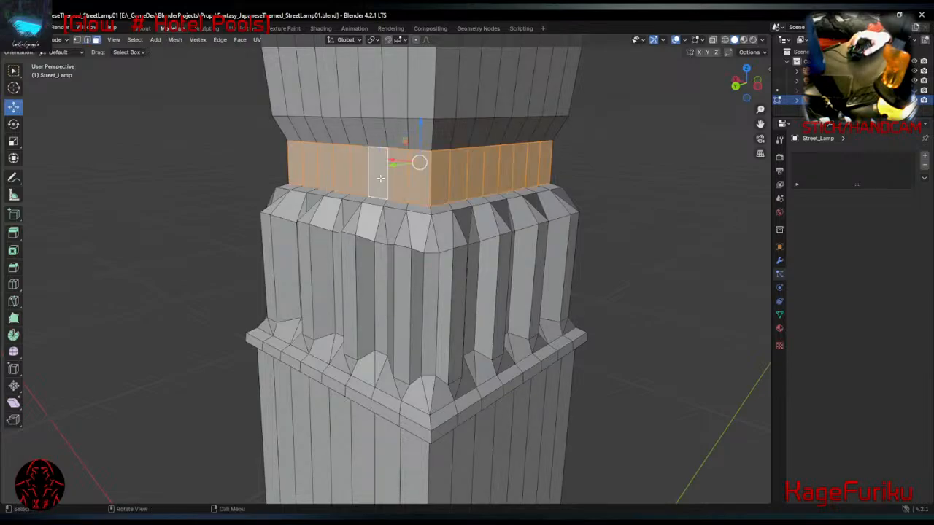
pyautogui.moveTo(421, 124); pyautogui.dragTo(421, 111)
pyautogui.press('s')
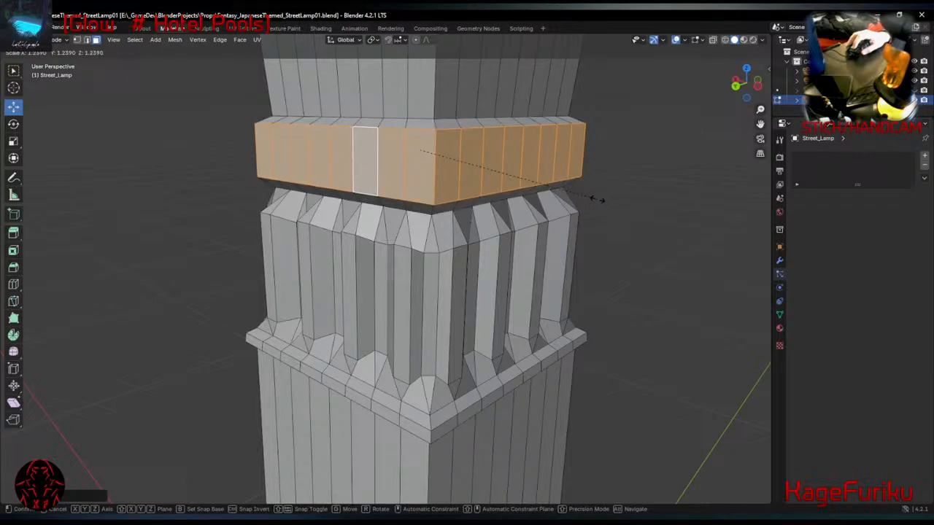
pyautogui.click(598, 199)
# Select the edge loop directly beneath the trim below the fluted band and lower it to slope the trim into the post.
pyautogui.moveTo(682, 217); pyautogui.dragTo(572, 204, button='middle')
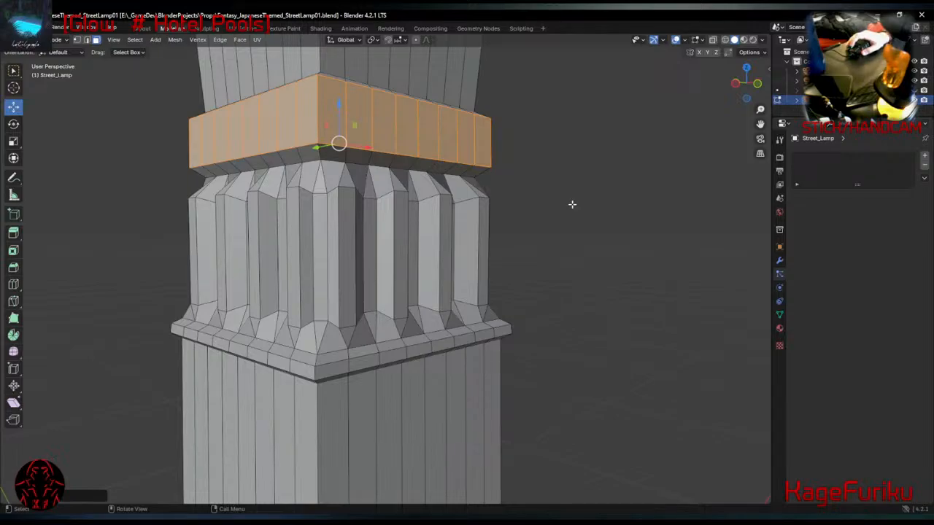
pyautogui.scroll(-3, 561, 228)
pyautogui.moveTo(532, 255); pyautogui.dragTo(558, 254, button='middle')
pyautogui.click(439, 270)
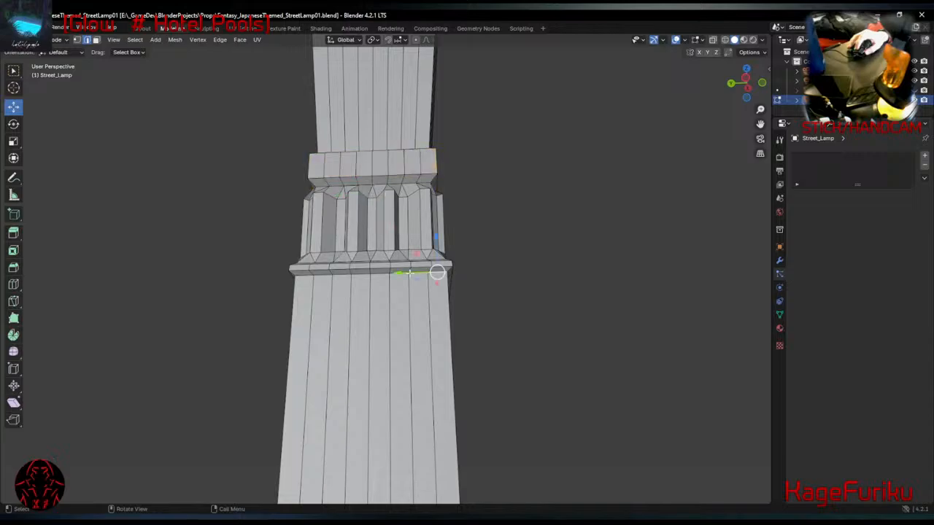
pyautogui.keyDown('alt'); pyautogui.click(413, 272); pyautogui.keyUp('alt')
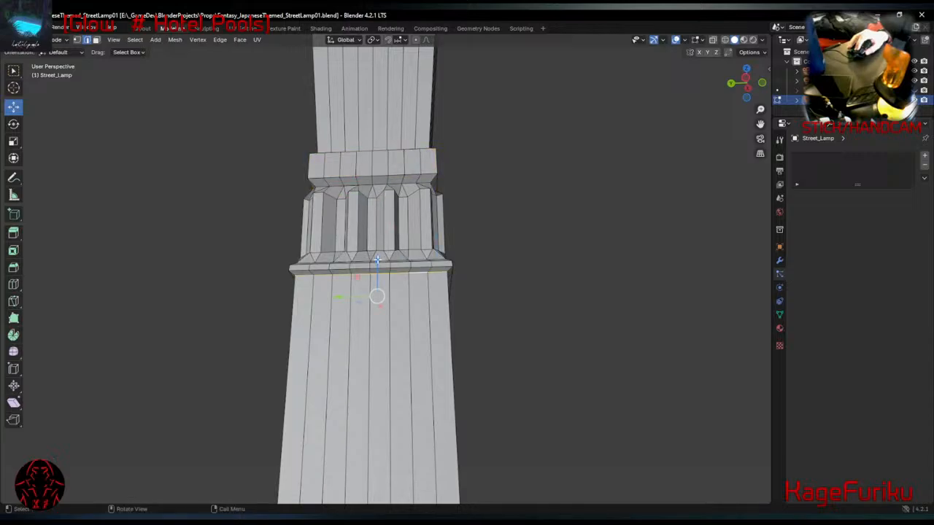
pyautogui.moveTo(375, 262); pyautogui.dragTo(376, 284)
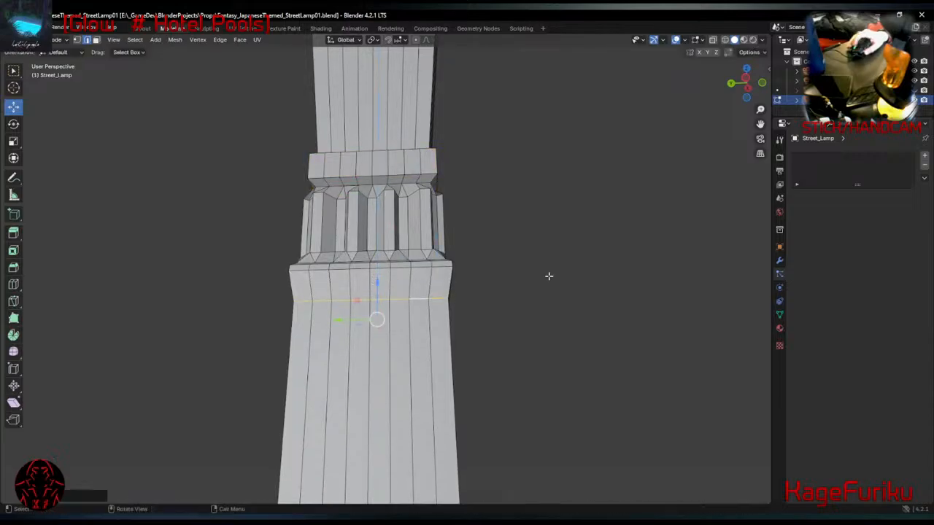
# Switch to the Layout workspace, deselect the lamp, and examine its overall proportions and the lower decorative band from several sides.
pyautogui.moveTo(548, 275); pyautogui.dragTo(407, 300, button='middle')
pyautogui.scroll(-4, 407, 300)
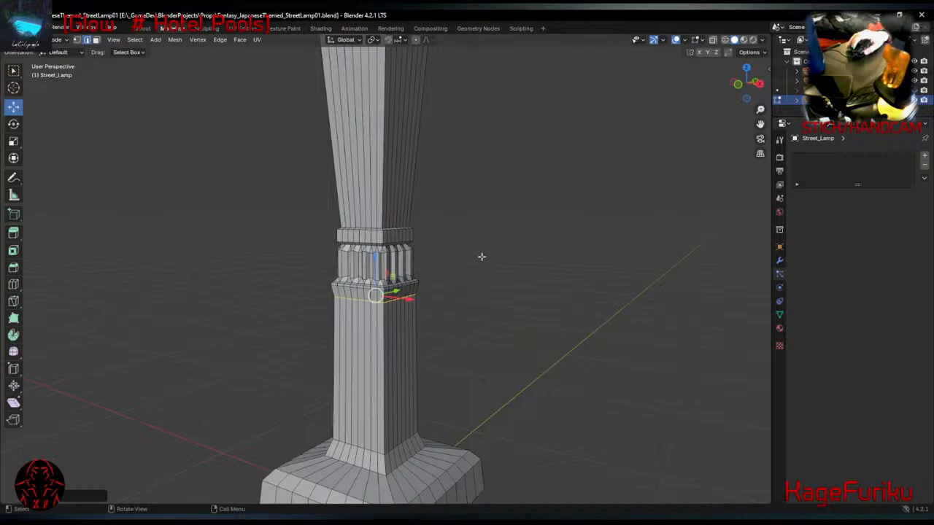
pyautogui.scroll(-2, 482, 257)
pyautogui.moveTo(517, 177); pyautogui.dragTo(517, 197, button='middle')
pyautogui.keyDown('shift'); pyautogui.moveTo(516, 160); pyautogui.dragTo(554, 319, button='middle'); pyautogui.keyUp('shift')
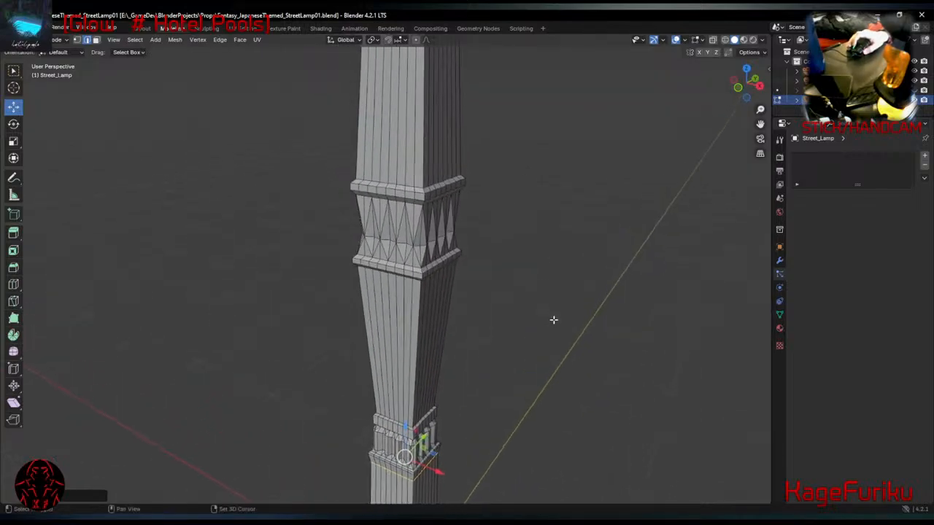
pyautogui.moveTo(502, 347); pyautogui.dragTo(571, 327, button='middle')
pyautogui.click(142, 28)
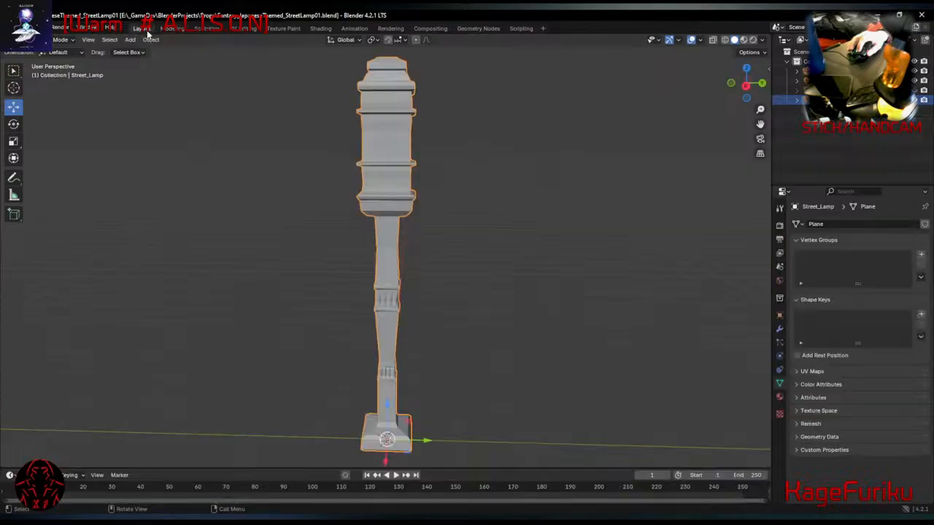
pyautogui.scroll(5, 459, 313)
pyautogui.click(459, 315)
pyautogui.moveTo(477, 354); pyautogui.dragTo(547, 225, button='middle')
pyautogui.scroll(3, 413, 357)
pyautogui.scroll(1, 550, 244)
pyautogui.moveTo(553, 257); pyautogui.dragTo(589, 221, button='middle')
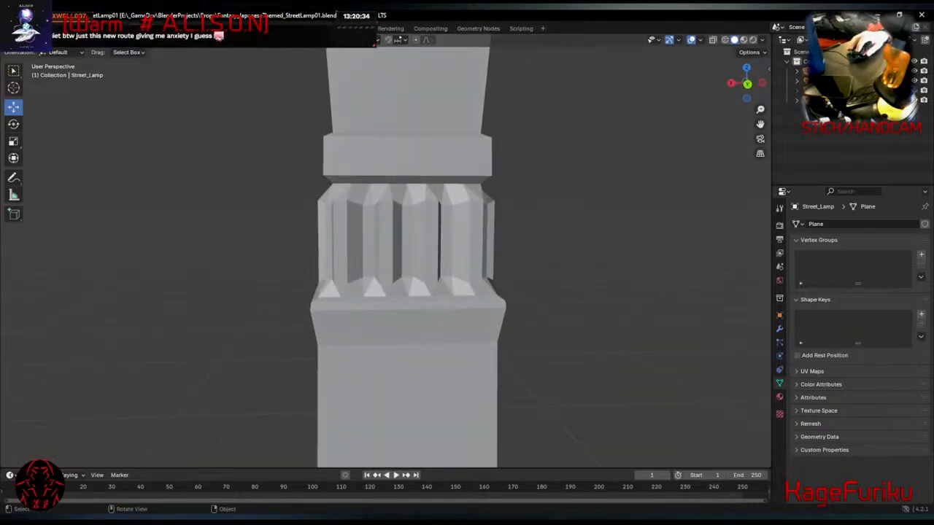
# Return to mesh editing and select edges along one side of the recessed seam between the collar and the fluted band.
pyautogui.click(173, 29)
pyautogui.moveTo(594, 358); pyautogui.dragTo(544, 287, button='middle')
pyautogui.scroll(2, 447, 205)
pyautogui.scroll(1, 446, 205)
pyautogui.scroll(6, 545, 288)
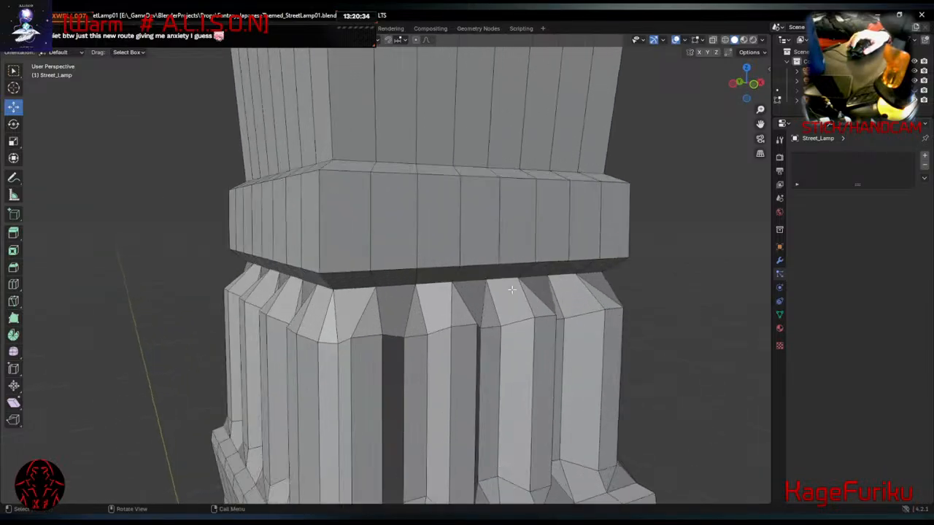
pyautogui.keyDown('alt'); pyautogui.keyDown('shift'); pyautogui.click(421, 284); pyautogui.keyUp('shift'); pyautogui.keyUp('alt')
pyautogui.keyDown('alt'); pyautogui.keyDown('shift'); pyautogui.click(402, 286); pyautogui.keyUp('shift'); pyautogui.keyUp('alt')
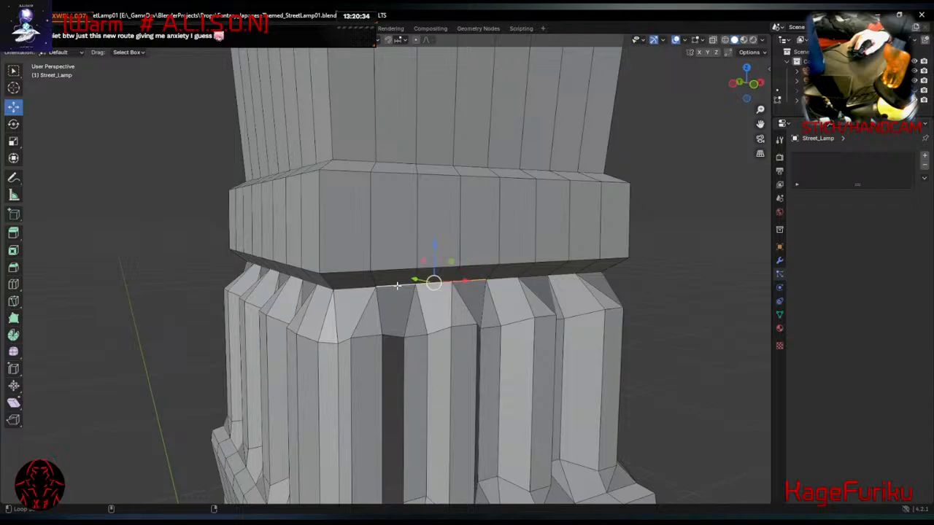
pyautogui.keyDown('alt'); pyautogui.keyDown('shift'); pyautogui.click(357, 289); pyautogui.keyUp('shift'); pyautogui.keyUp('alt')
# Add the edges along the adjacent side of the recessed seam to the selection.
pyautogui.moveTo(356, 288); pyautogui.dragTo(502, 291, button='middle')
pyautogui.keyDown('shift'); pyautogui.click(496, 269); pyautogui.keyUp('shift')
pyautogui.keyDown('shift'); pyautogui.click(445, 268); pyautogui.keyUp('shift')
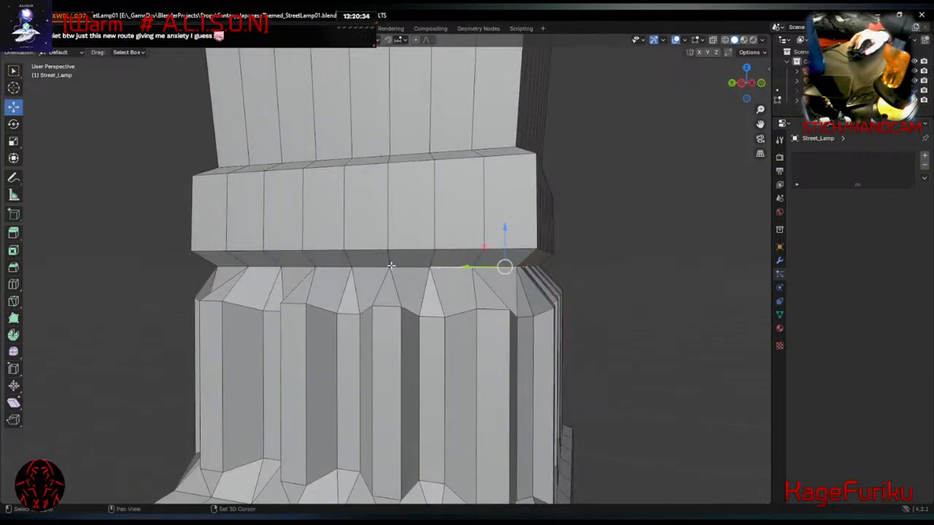
pyautogui.keyDown('shift'); pyautogui.click(402, 268); pyautogui.keyUp('shift')
pyautogui.keyDown('shift'); pyautogui.click(369, 268); pyautogui.keyUp('shift')
pyautogui.keyDown('shift'); pyautogui.click(326, 269); pyautogui.keyUp('shift')
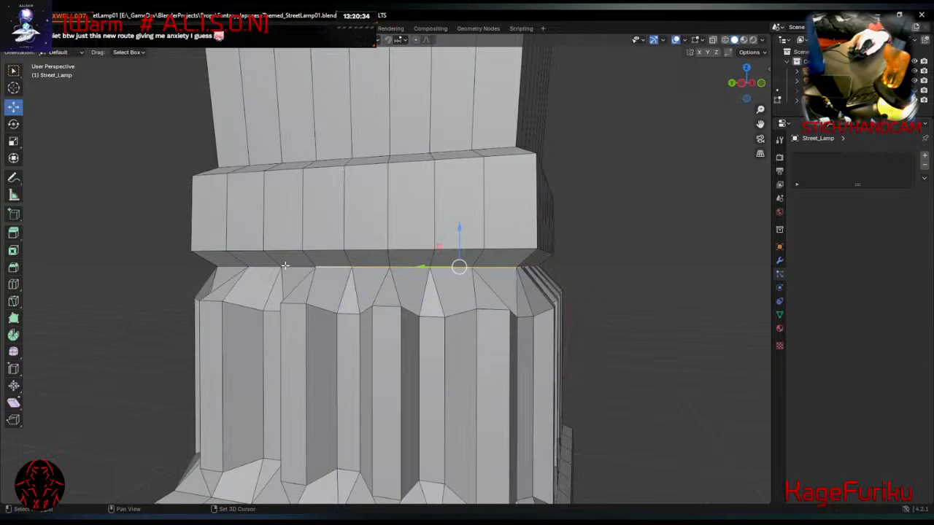
pyautogui.keyDown('shift'); pyautogui.click(286, 269); pyautogui.keyUp('shift')
pyautogui.keyDown('shift'); pyautogui.click(272, 267); pyautogui.keyUp('shift')
pyautogui.keyDown('shift'); pyautogui.click(295, 267); pyautogui.keyUp('shift')
pyautogui.moveTo(260, 265); pyautogui.dragTo(348, 279, button='middle')
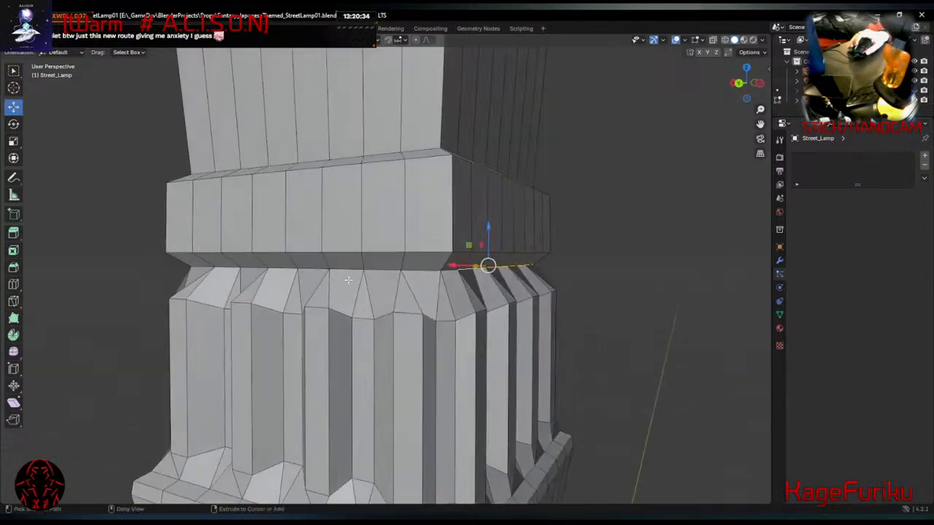
# Complete the seam selection around the remaining sides of the post using shortest-path picking.
pyautogui.keyDown('ctrl'); pyautogui.click(349, 270); pyautogui.keyUp('ctrl')
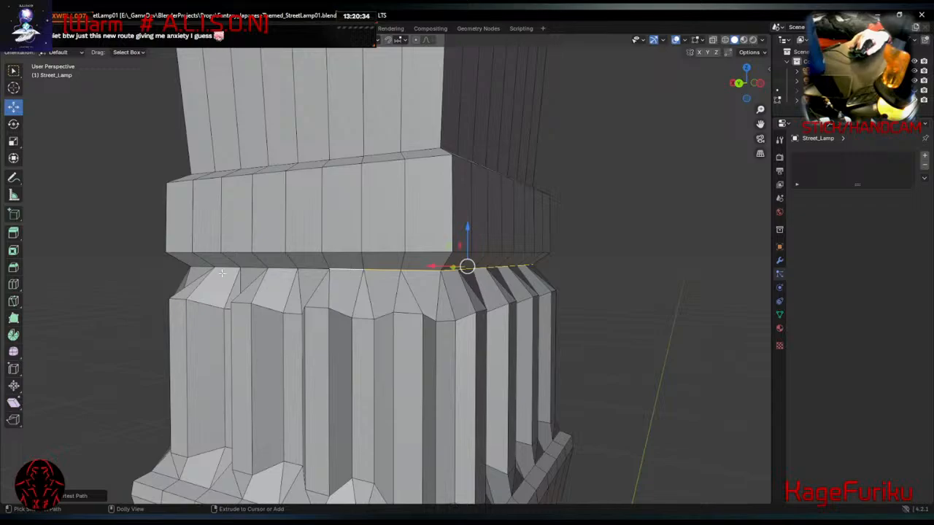
pyautogui.keyDown('ctrl'); pyautogui.click(195, 267); pyautogui.keyUp('ctrl')
pyautogui.moveTo(196, 267); pyautogui.dragTo(414, 268, button='middle')
pyautogui.keyDown('ctrl'); pyautogui.click(274, 257); pyautogui.keyUp('ctrl')
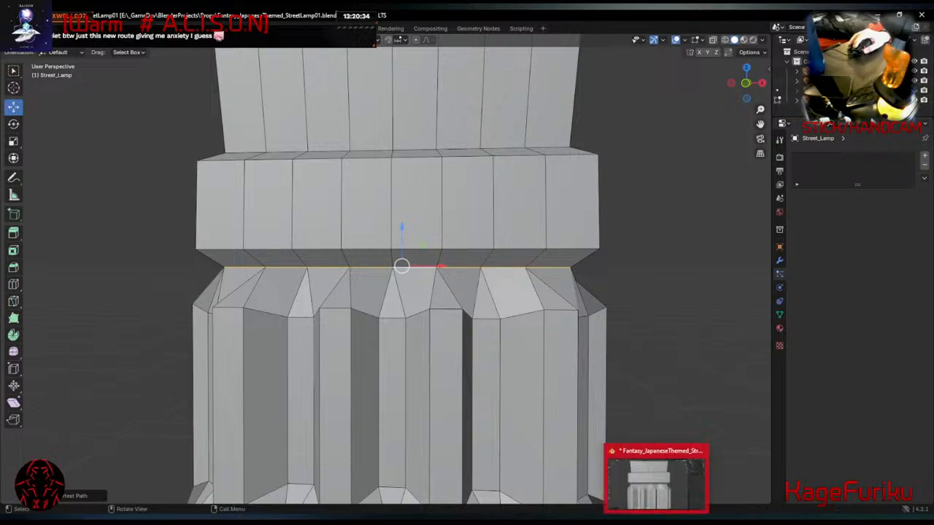
# Open the Mechvibes window to check its keyboard sound settings, and minimise it again.
pyautogui.click(740, 519)
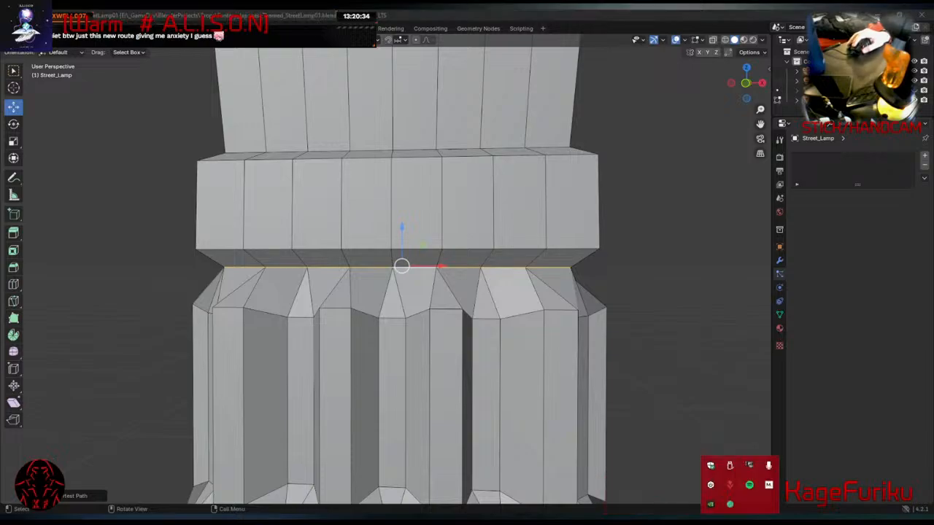
pyautogui.click(768, 485)
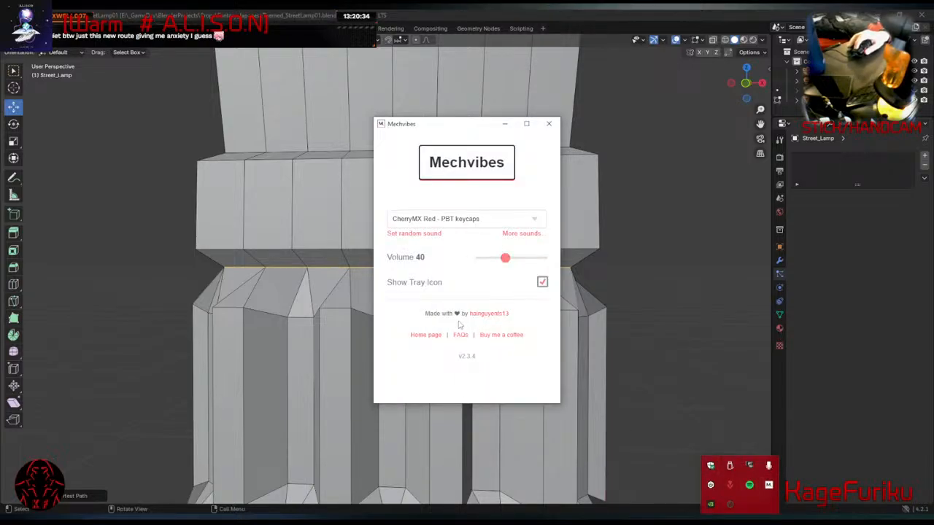
pyautogui.click(506, 132)
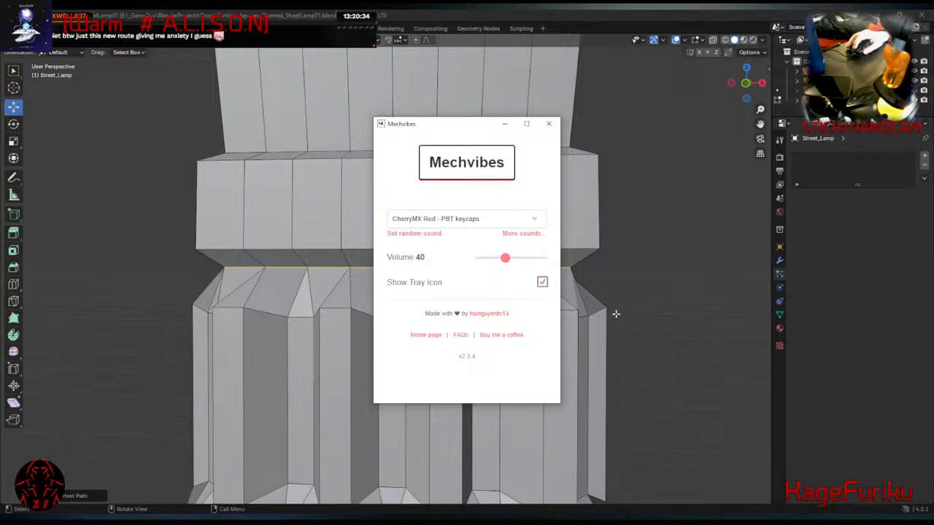
pyautogui.click(505, 124)
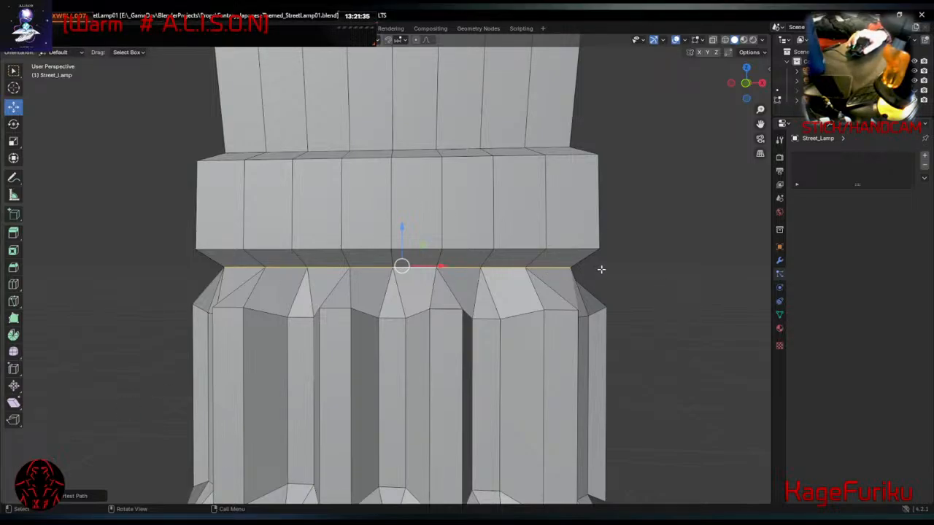
# Scale the selected seam loop outward to about 1.26 to form a protruding ledge, and raise it slightly.
pyautogui.moveTo(603, 267)
pyautogui.mouseDown(button='middle')
pyautogui.moveTo(611, 267)
pyautogui.moveTo(605, 281)
pyautogui.mouseUp(button='middle')
pyautogui.press('s')
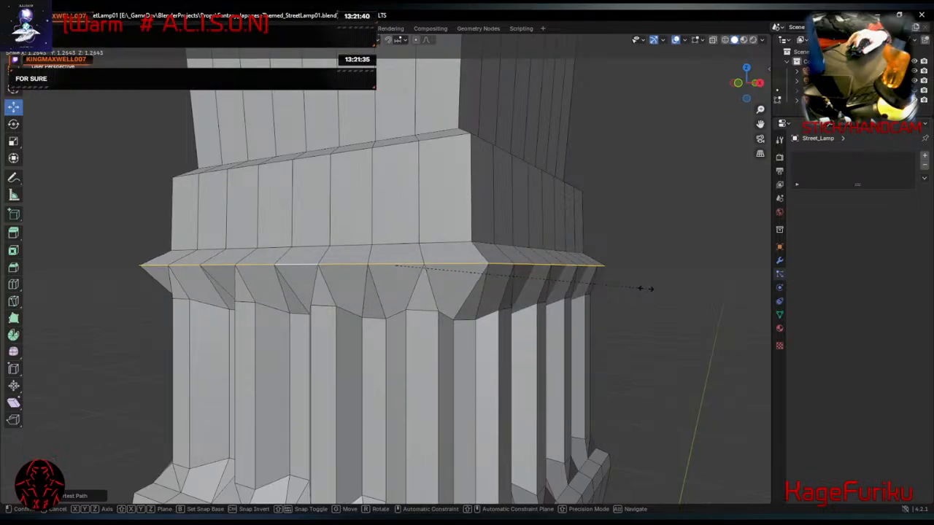
pyautogui.click(645, 286)
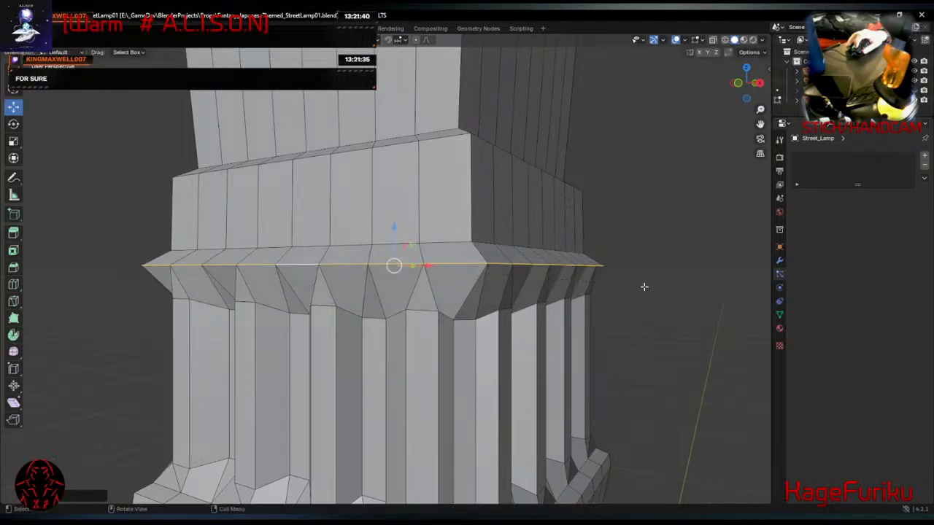
pyautogui.moveTo(642, 286); pyautogui.dragTo(506, 273, button='middle')
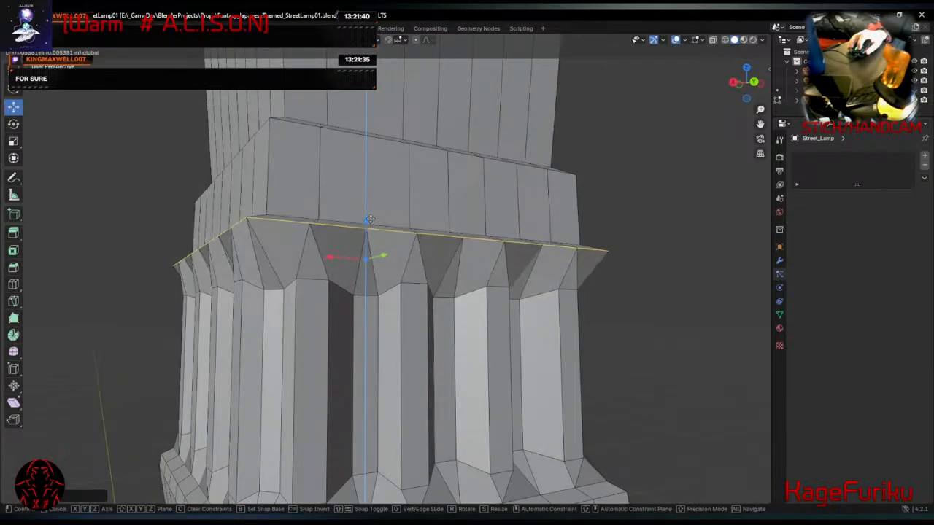
pyautogui.moveTo(375, 219); pyautogui.dragTo(481, 263, button='middle')
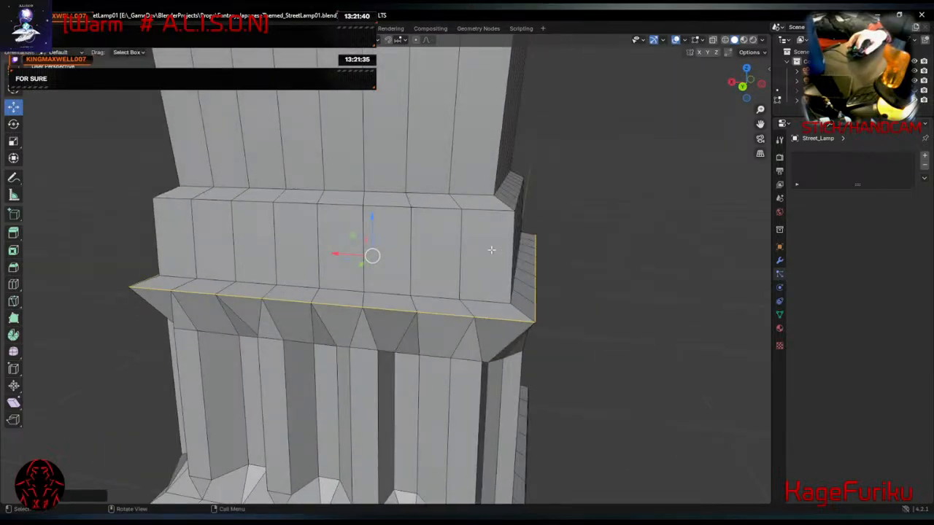
# Select the full ring of sloped faces along the top of the collar.
pyautogui.press('3')
pyautogui.click(491, 251)
pyautogui.keyDown('alt'); pyautogui.click(401, 247); pyautogui.keyUp('alt')
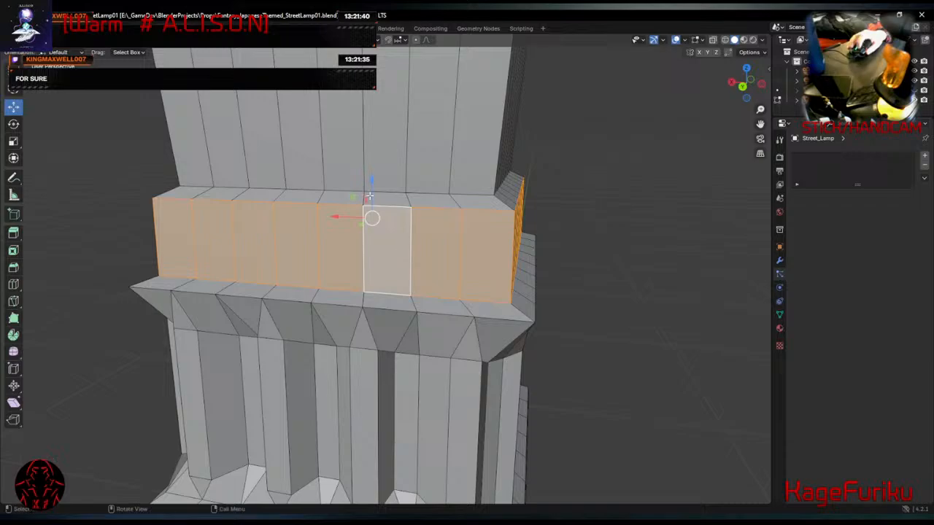
pyautogui.keyDown('shift'); pyautogui.click(475, 199); pyautogui.keyUp('shift')
pyautogui.keyDown('alt'); pyautogui.keyDown('shift'); pyautogui.click(344, 202); pyautogui.keyUp('shift'); pyautogui.keyUp('alt')
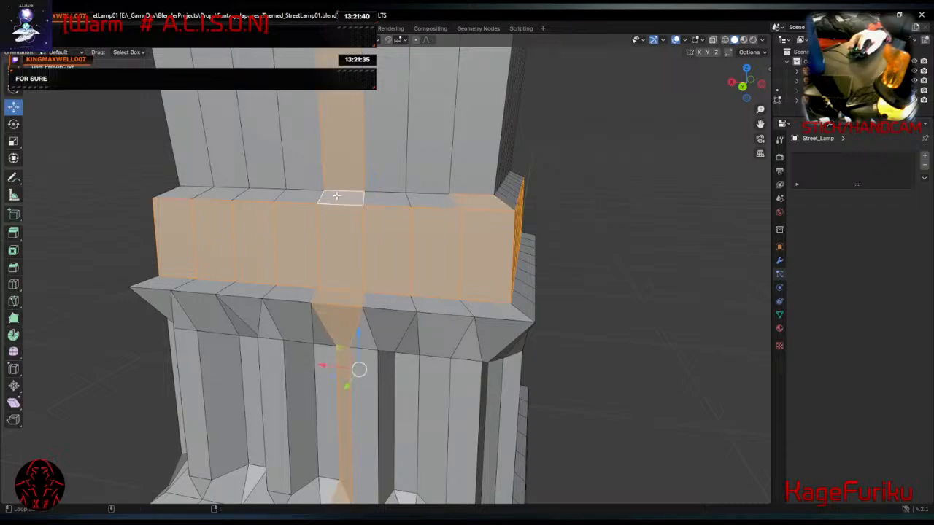
pyautogui.click(425, 190)
pyautogui.click(427, 200)
pyautogui.keyDown('alt'); pyautogui.keyDown('shift'); pyautogui.click(491, 210); pyautogui.keyUp('shift'); pyautogui.keyUp('alt')
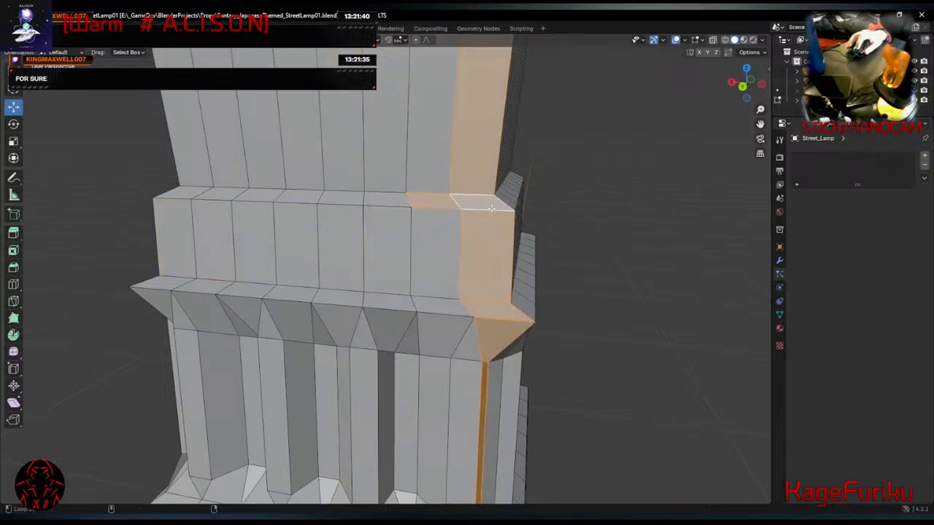
pyautogui.click(448, 208)
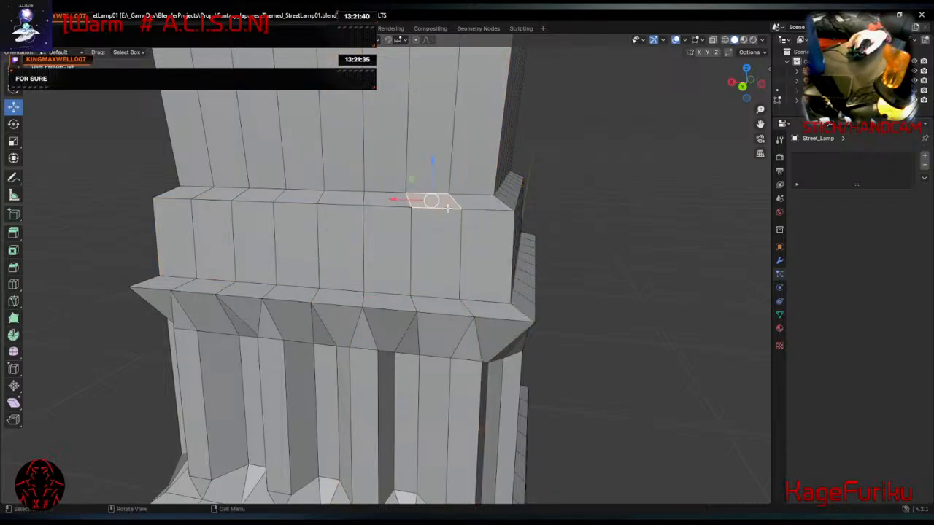
pyautogui.keyDown('ctrl'); pyautogui.click(505, 202); pyautogui.keyUp('ctrl')
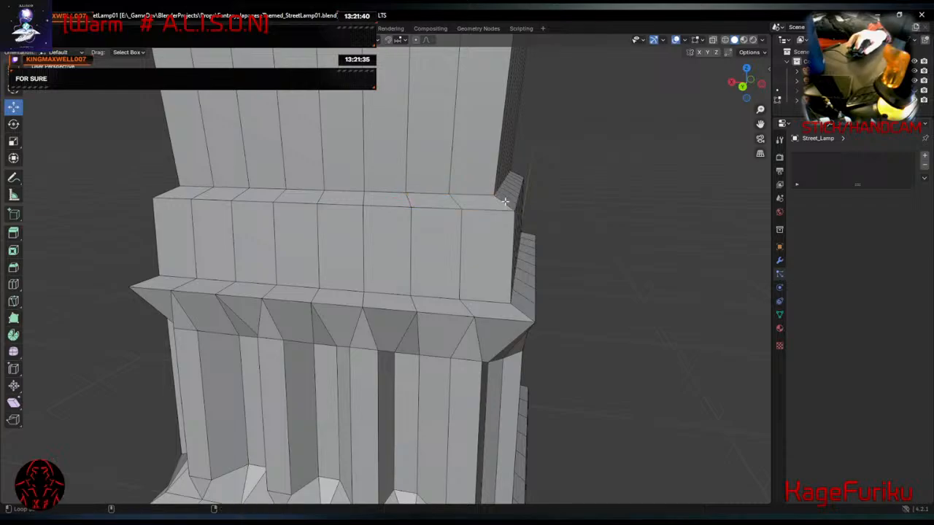
pyautogui.keyDown('alt'); pyautogui.click(505, 202); pyautogui.keyUp('alt')
# Raise the selected face ring to make the collar taller, and try scaling it outward.
pyautogui.moveTo(372, 143); pyautogui.dragTo(373, 86)
pyautogui.press('s')
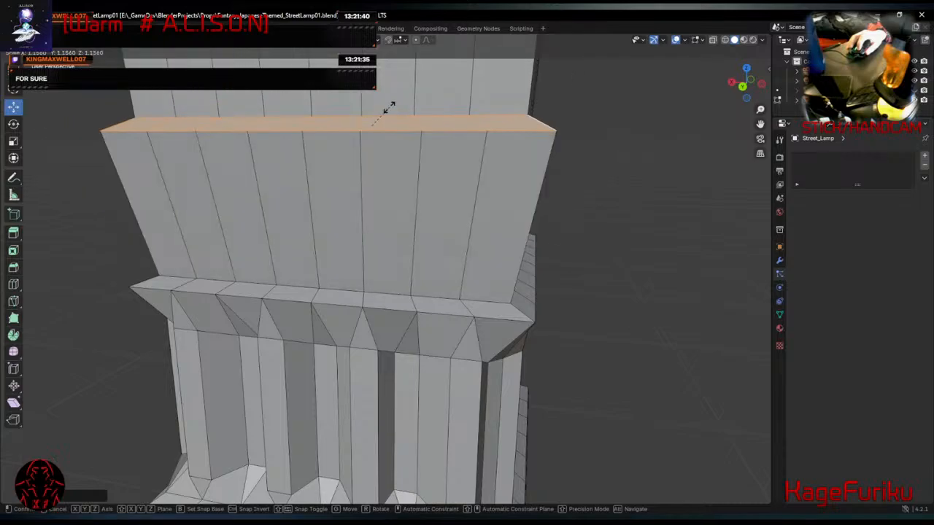
pyautogui.click(377, 107)
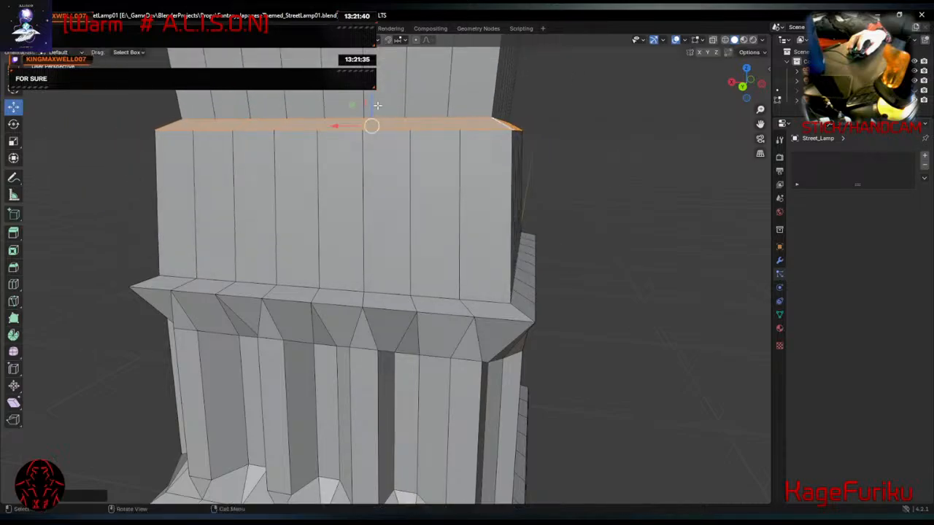
# Scale the selected face ring along the global Z axis to make the collar's sloped top taller.
pyautogui.scroll(-3, 573, 173)
pyautogui.moveTo(612, 182); pyautogui.dragTo(562, 204, button='middle')
pyautogui.press('g')
pyautogui.press('z')
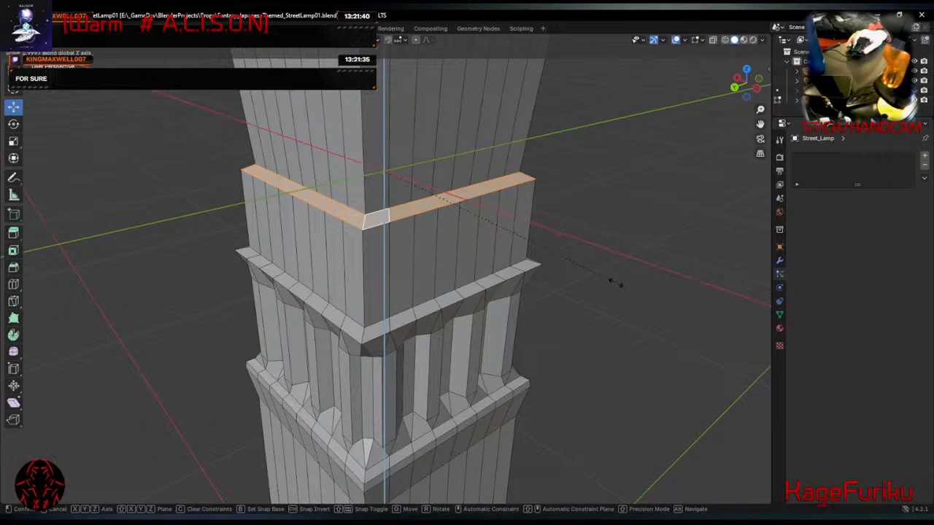
pyautogui.click(451, 248)
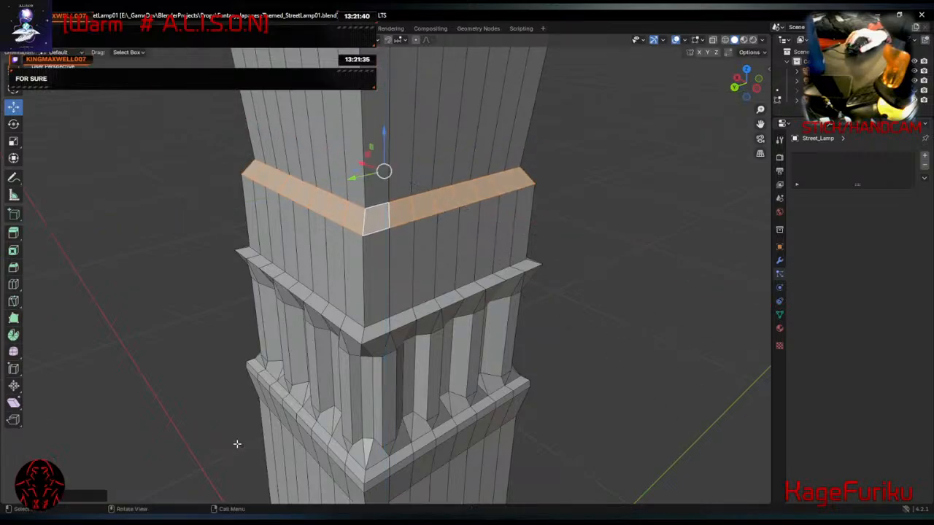
# Select the edge loop at the collar's base above the ledge and raise it about 0.03 m along Z to form a slope.
pyautogui.click(383, 270)
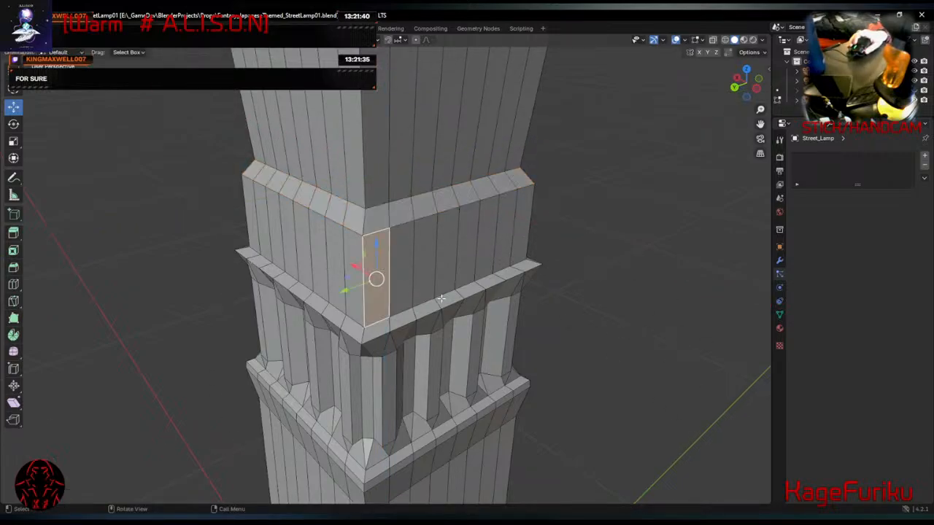
pyautogui.moveTo(384, 270); pyautogui.dragTo(430, 274, button='middle')
pyautogui.press('2')
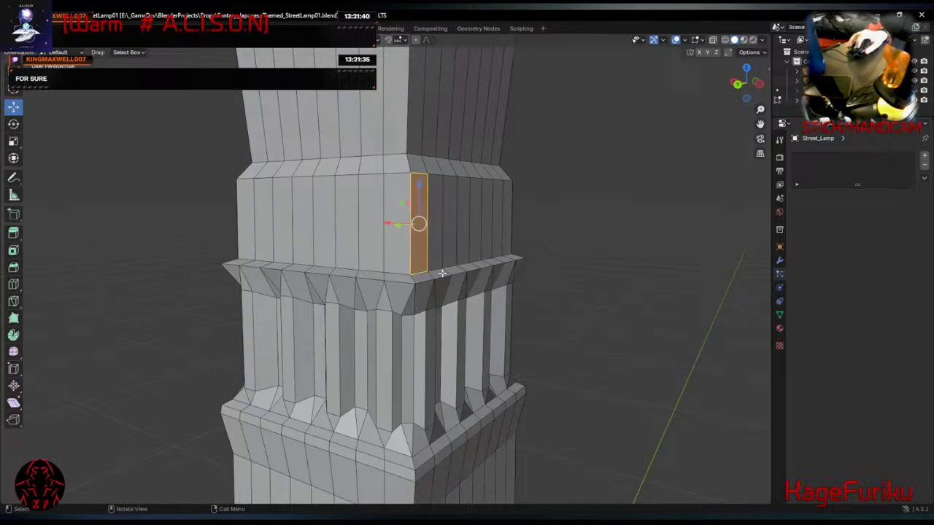
pyautogui.click(437, 269)
pyautogui.keyDown('alt'); pyautogui.click(389, 272); pyautogui.keyUp('alt')
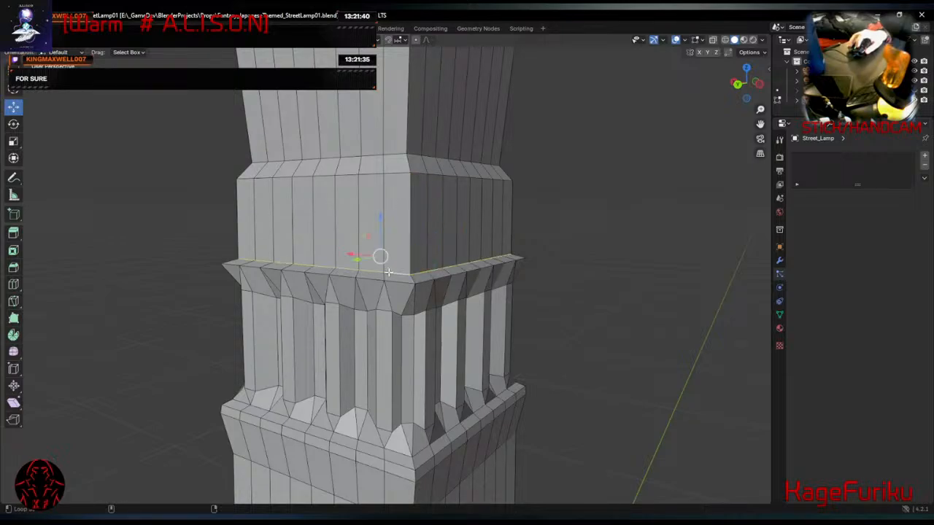
pyautogui.click(382, 218)
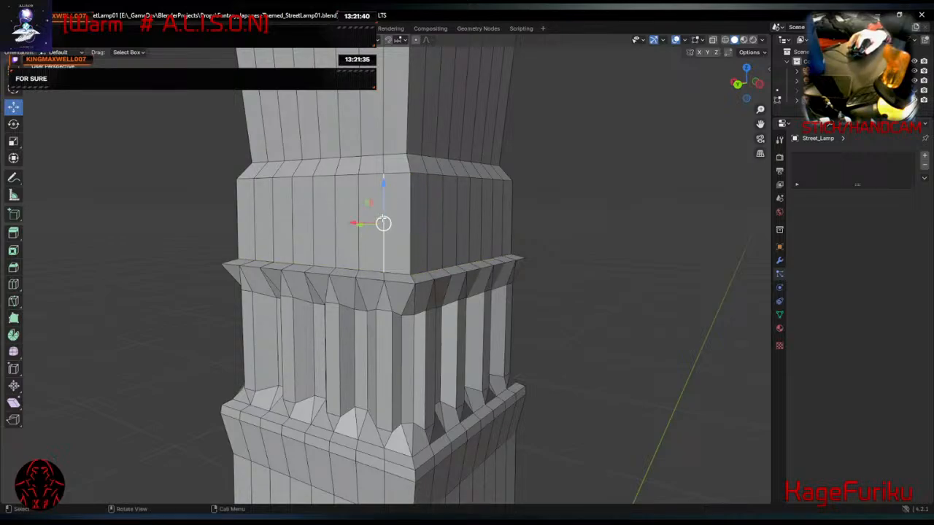
pyautogui.keyDown('alt'); pyautogui.click(397, 274); pyautogui.keyUp('alt')
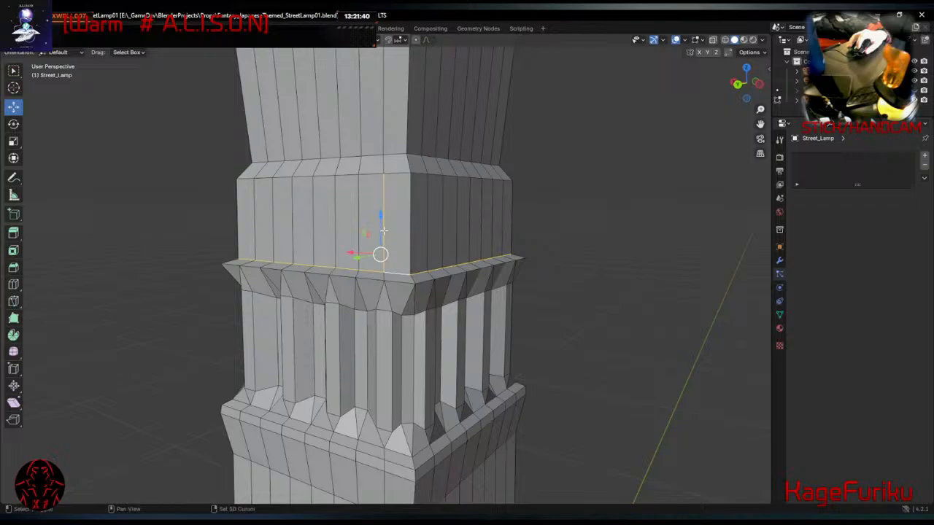
pyautogui.moveTo(379, 229); pyautogui.dragTo(381, 188)
pyautogui.click(380, 185)
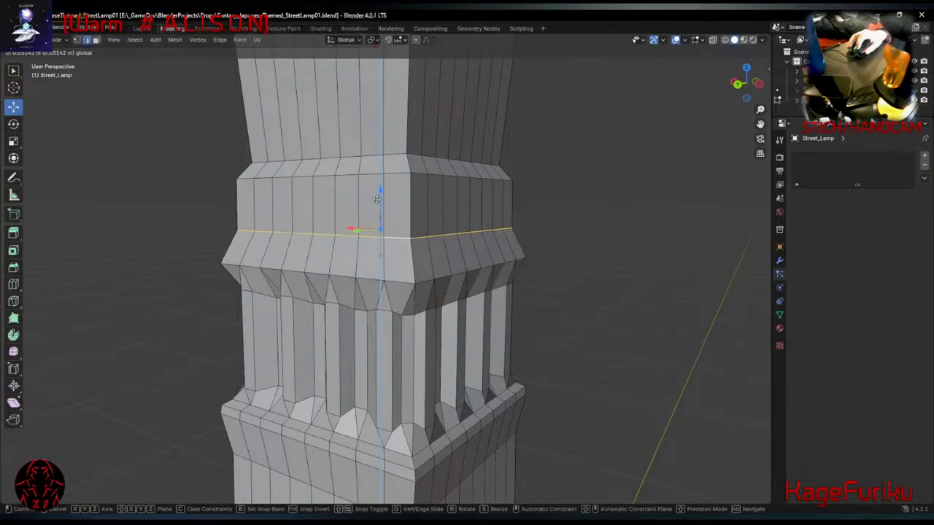
# Examine the whole lamp from several angles, from the lower post bands up to the lantern head.
pyautogui.scroll(-3, 614, 294)
pyautogui.scroll(-5, 614, 294)
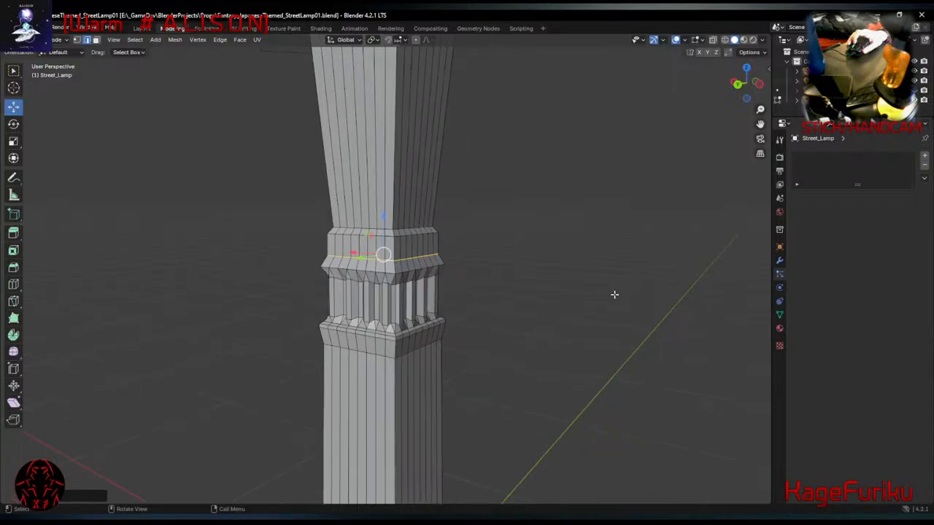
pyautogui.moveTo(613, 294); pyautogui.dragTo(431, 263, button='middle')
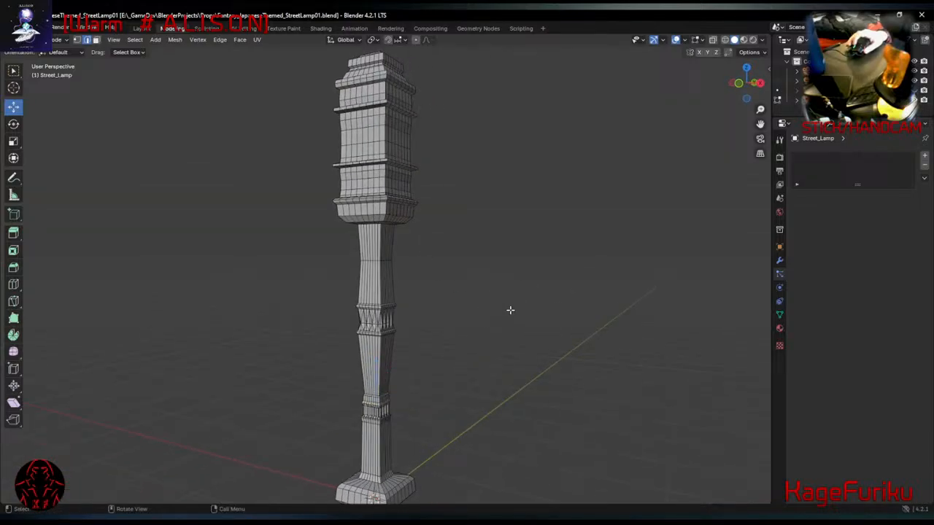
pyautogui.moveTo(510, 311); pyautogui.dragTo(396, 237, button='middle')
pyautogui.scroll(5, 396, 237)
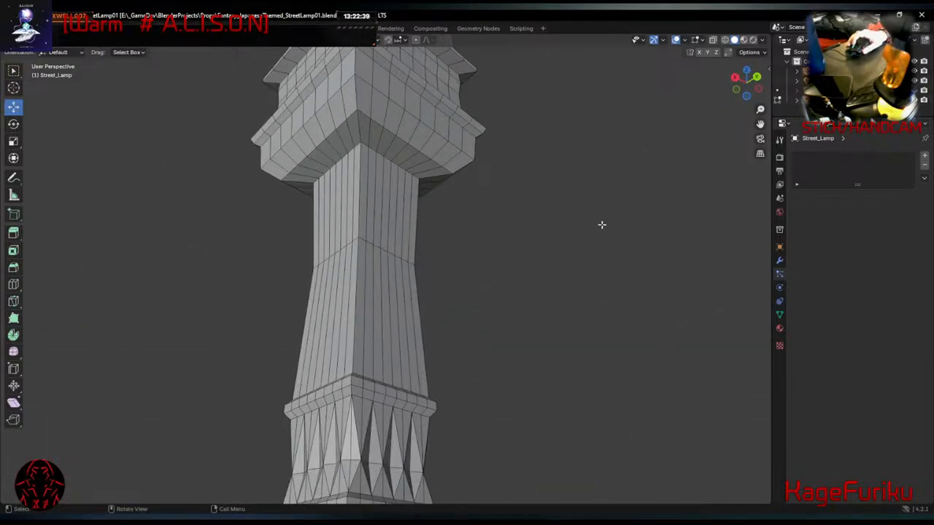
pyautogui.moveTo(567, 329); pyautogui.dragTo(609, 136, button='middle')
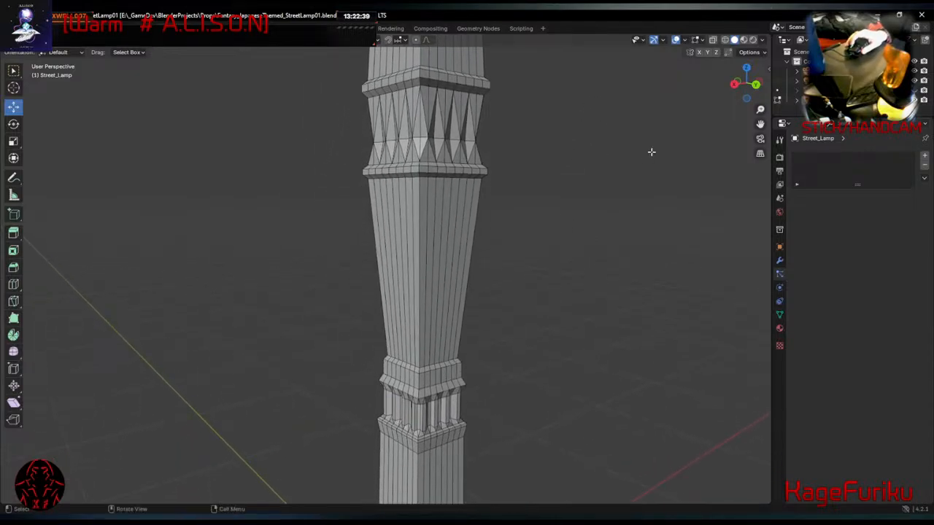
pyautogui.scroll(-6, 643, 159)
pyautogui.moveTo(565, 113); pyautogui.dragTo(434, 187, button='middle')
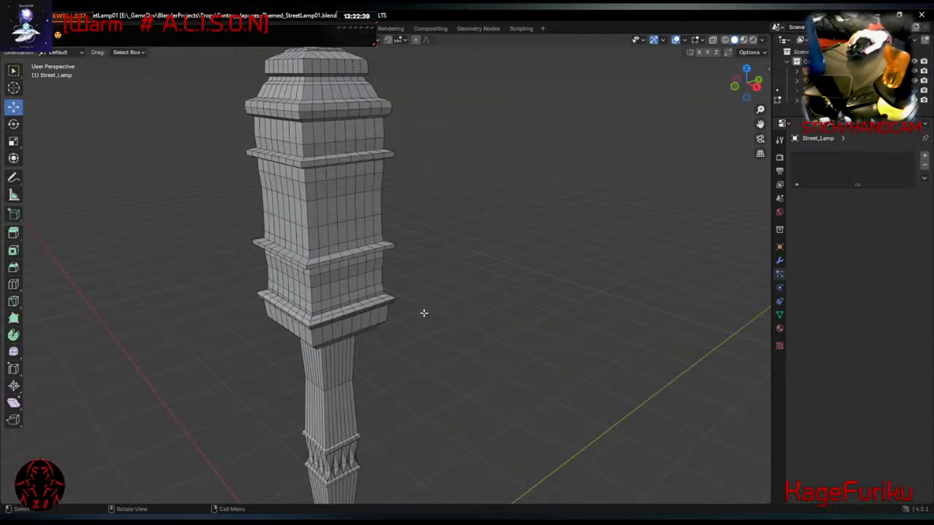
pyautogui.moveTo(423, 313); pyautogui.dragTo(583, 211, button='middle')
pyautogui.moveTo(514, 159); pyautogui.dragTo(408, 150, button='middle')
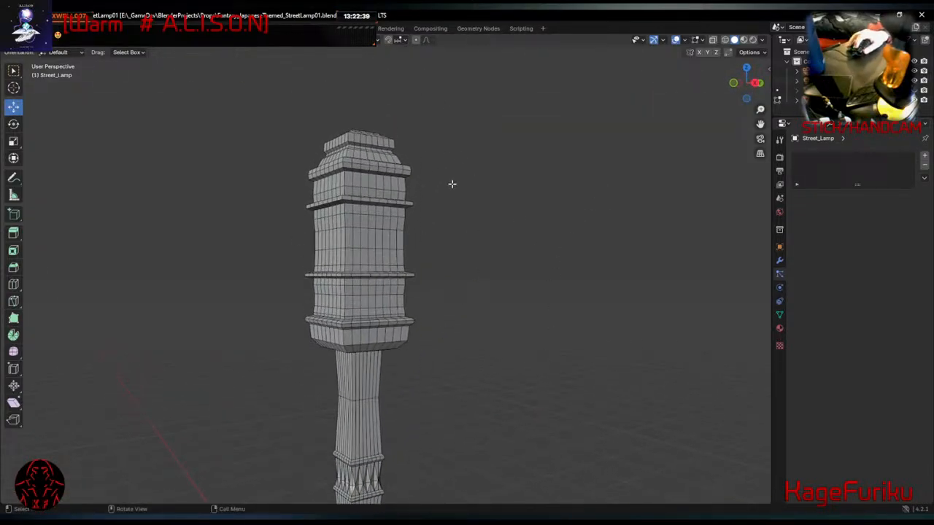
# Try box-selecting the visible side of the lantern head, and clear the selection.
pyautogui.click(16, 75)
pyautogui.moveTo(221, 96); pyautogui.dragTo(500, 328)
pyautogui.moveTo(644, 286); pyautogui.dragTo(530, 298, button='middle')
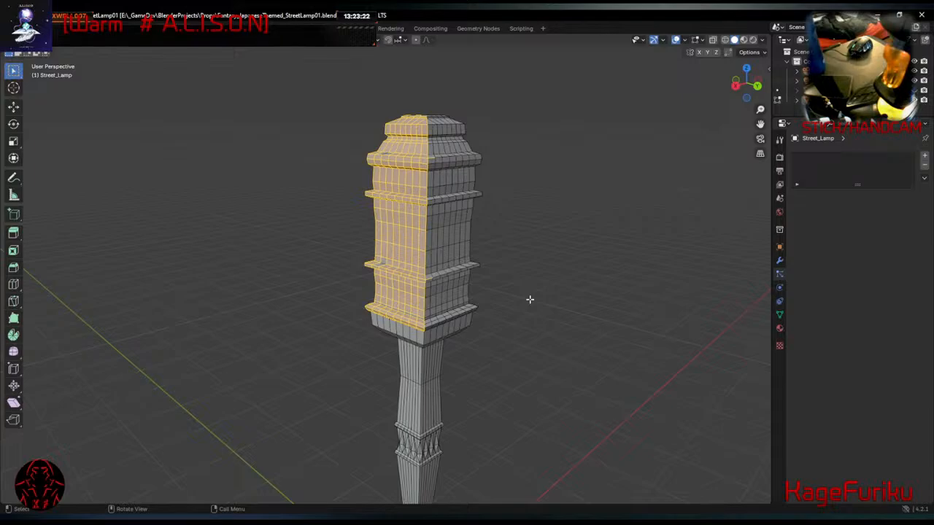
pyautogui.hotkey('alt', 'Tab')
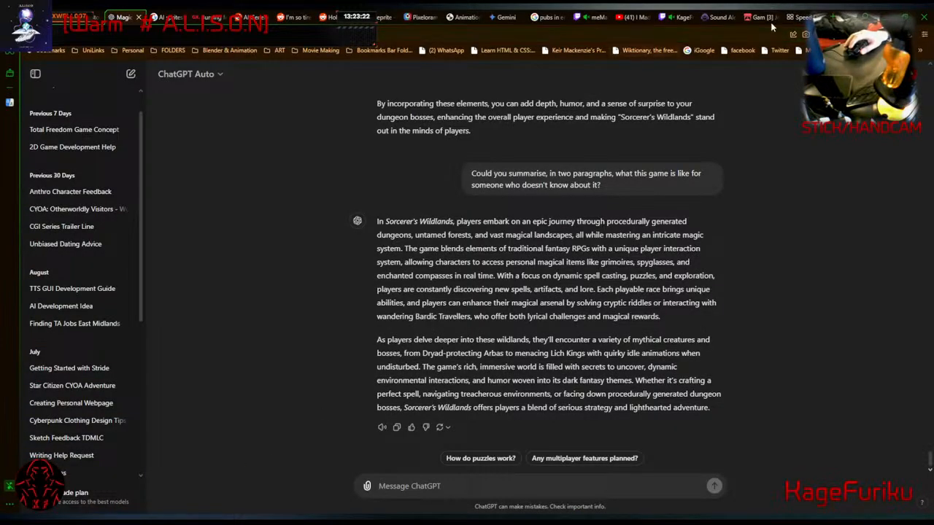
pyautogui.moveTo(844, 12); pyautogui.dragTo(0, 219)
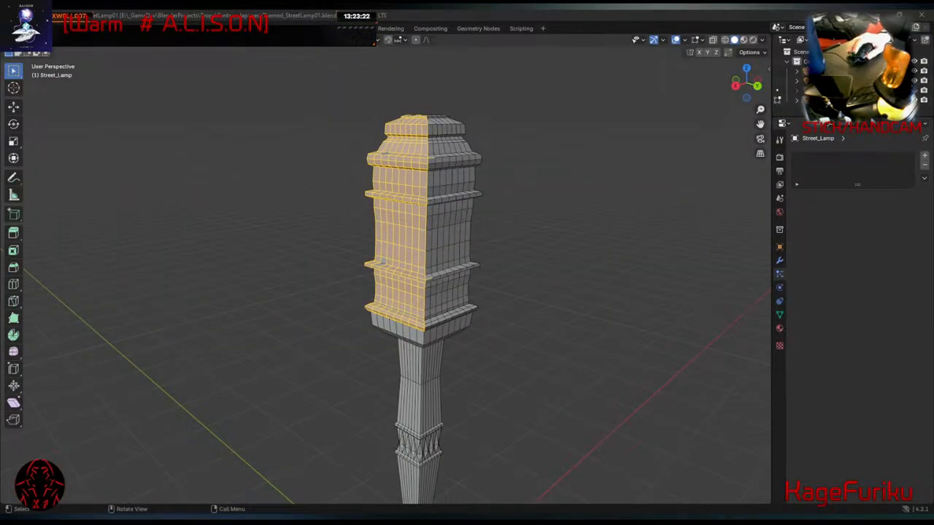
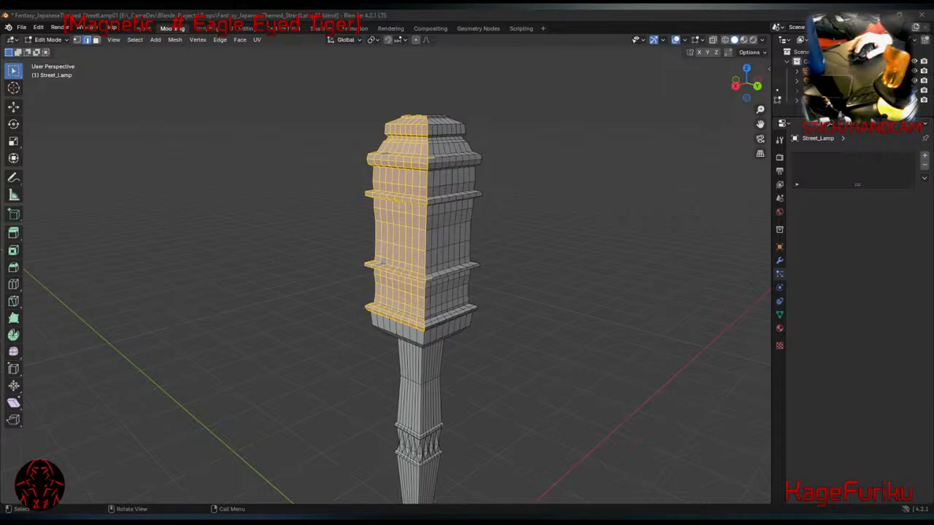
pyautogui.click(542, 438)
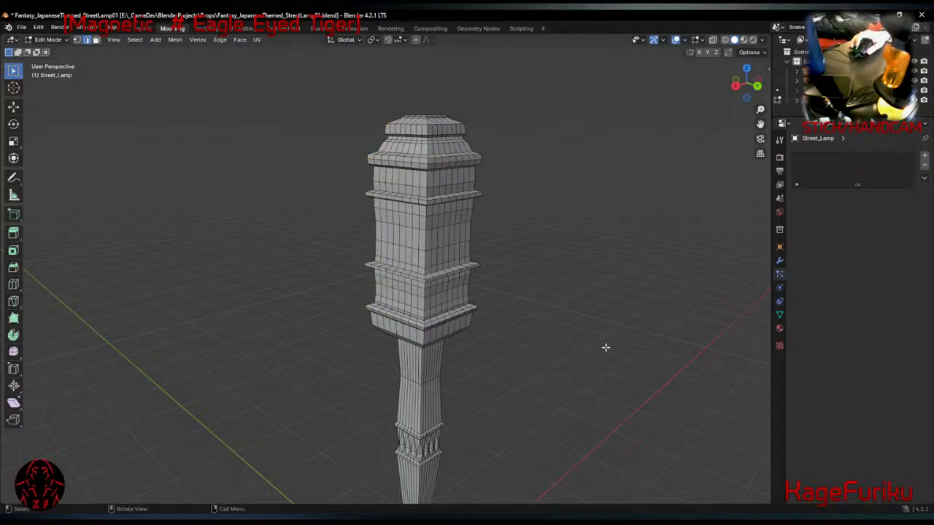
# Save the current street lamp file under its existing name.
pyautogui.moveTo(606, 347); pyautogui.dragTo(206, 192, button='middle')
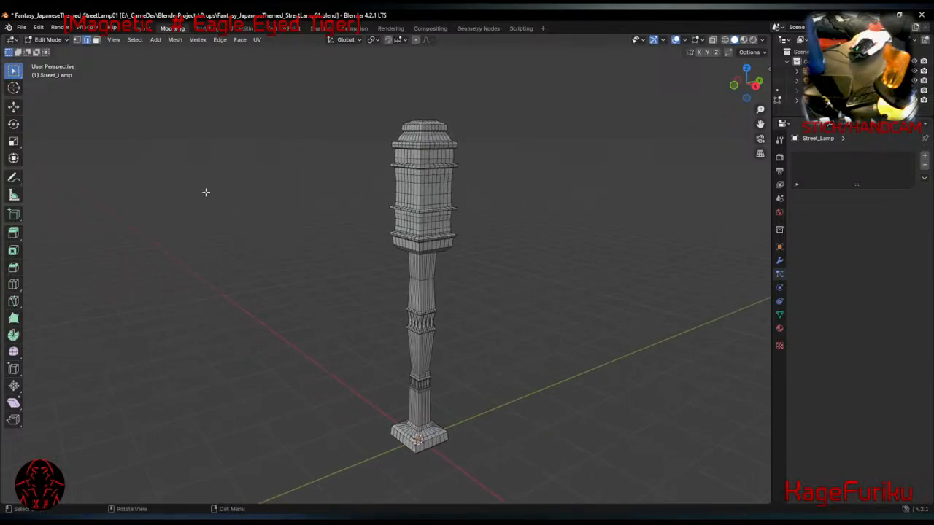
pyautogui.click(21, 27)
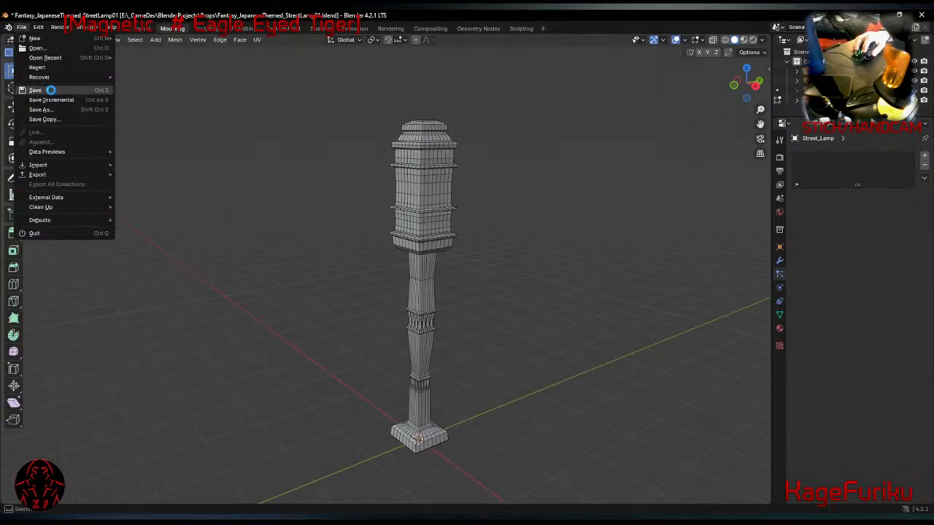
pyautogui.click(50, 90)
# Save the project under the new name Fantasy_Assets.blend in the Props folder.
pyautogui.click(21, 27)
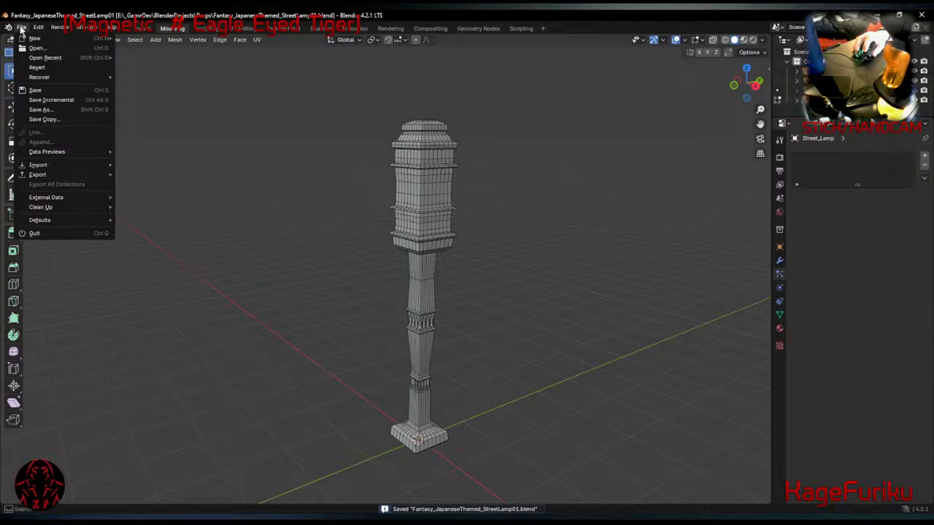
pyautogui.click(90, 109)
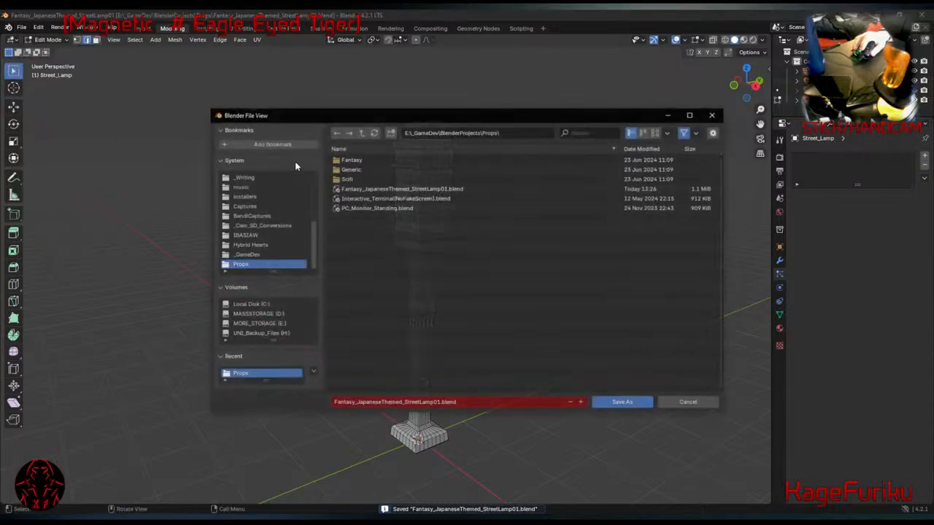
pyautogui.click(438, 401)
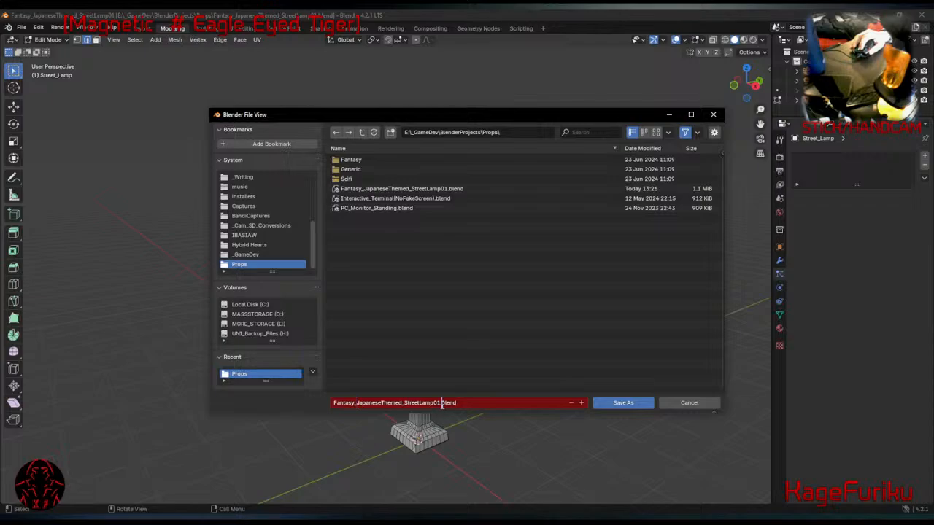
pyautogui.hotkey('shift', 'Left')
pyautogui.hotkey('shift', 'Left')
pyautogui.hotkey('shift', 'Left')
pyautogui.hotkey('shift', 'Left')
pyautogui.hotkey('shift', 'Left')
pyautogui.hotkey('shift', 'Left')
pyautogui.hotkey('shift', 'Left')
pyautogui.hotkey('shift', 'Left')
pyautogui.hotkey('shift', 'Left')
pyautogui.hotkey('shift', 'Left')
pyautogui.hotkey('shift', 'Left')
pyautogui.hotkey('shift', 'Left')
pyautogui.hotkey('shift', 'Left')
pyautogui.hotkey('shift', 'Left')
pyautogui.hotkey('shift', 'Left')
pyautogui.hotkey('shift', 'Left')
pyautogui.hotkey('shift', 'Left')
pyautogui.hotkey('shift', 'Left')
pyautogui.hotkey('shift', 'Left')
pyautogui.hotkey('shift', 'Left')
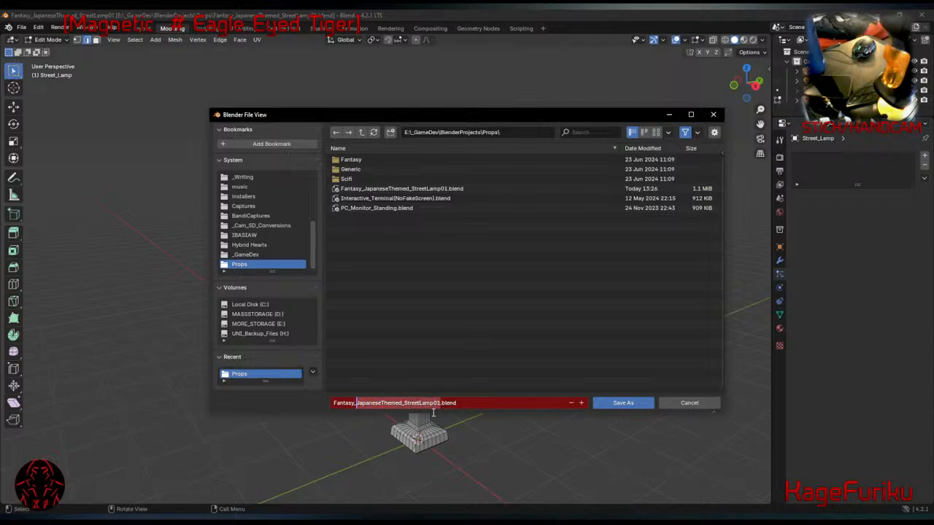
pyautogui.write('_Assets')
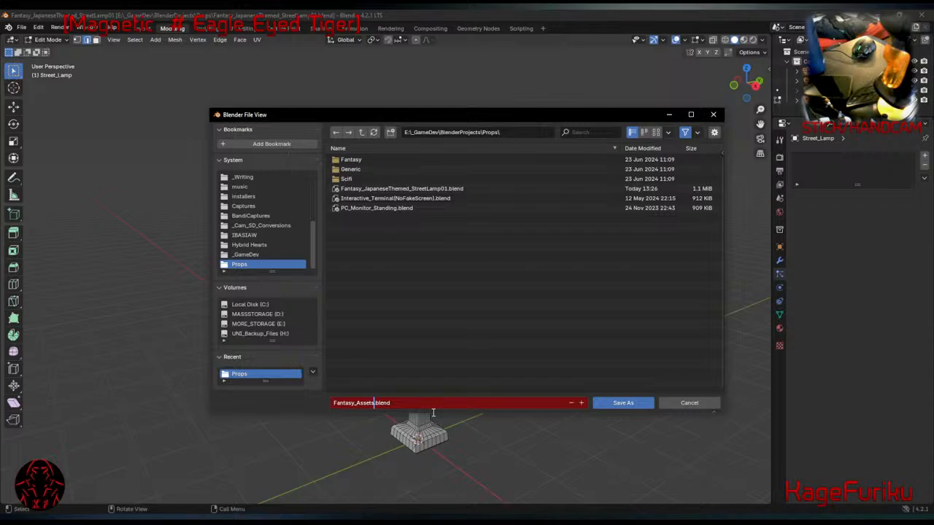
pyautogui.press('Return')
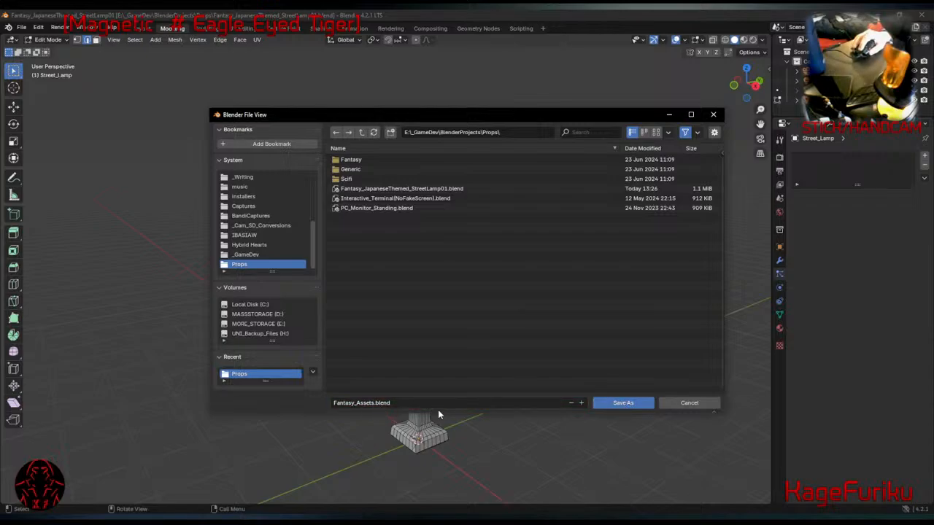
pyautogui.click(612, 405)
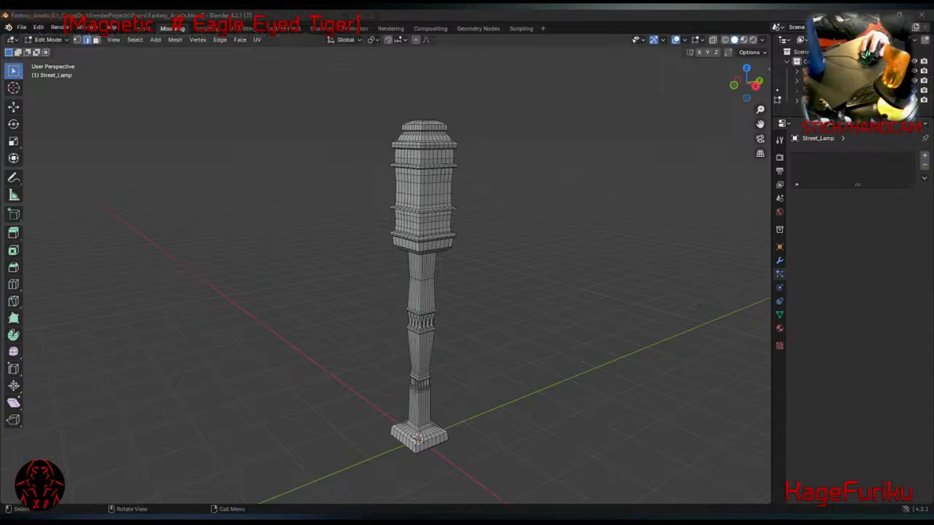
# Switch to the ChatGPT conversation in the browser, enlarge the page to 125%, and have the Sorcerer's Wildlands summary read aloud.
pyautogui.moveTo(0, 482); pyautogui.dragTo(759, 9)
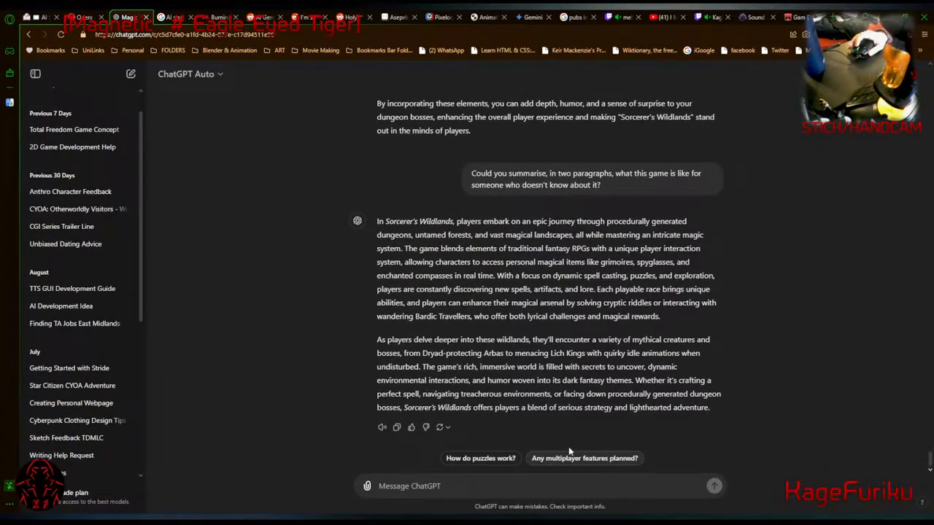
pyautogui.hotkey('ctrl', '+')
pyautogui.hotkey('ctrl', '+')
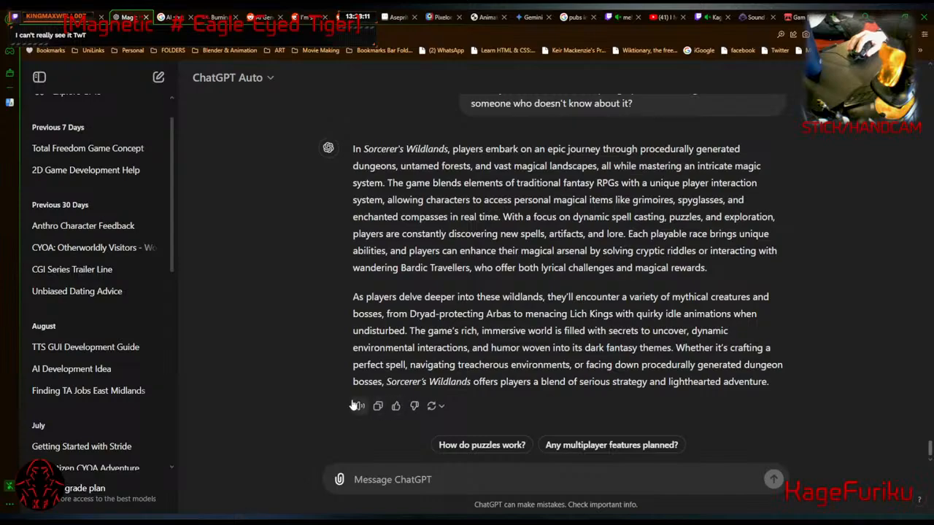
pyautogui.click(358, 406)
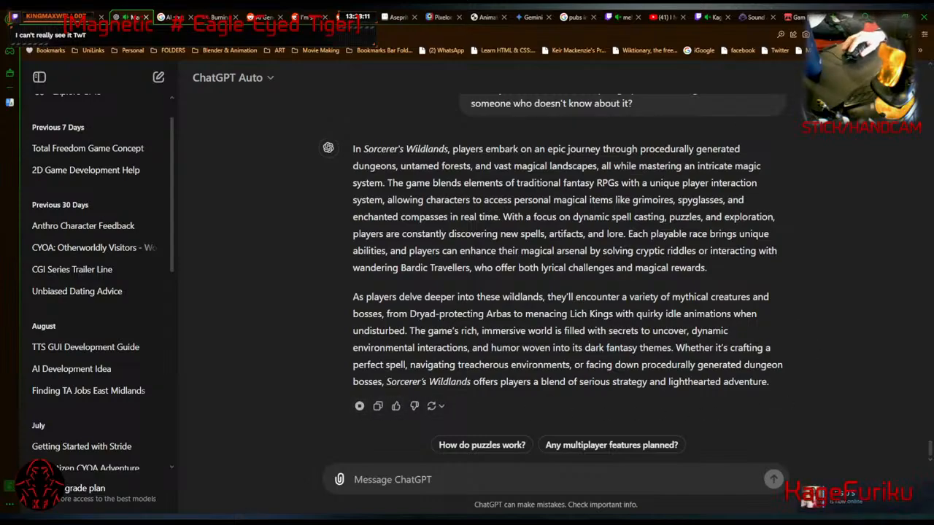
# Reset the ChatGPT page's zoom to its default level.
pyautogui.click(780, 37)
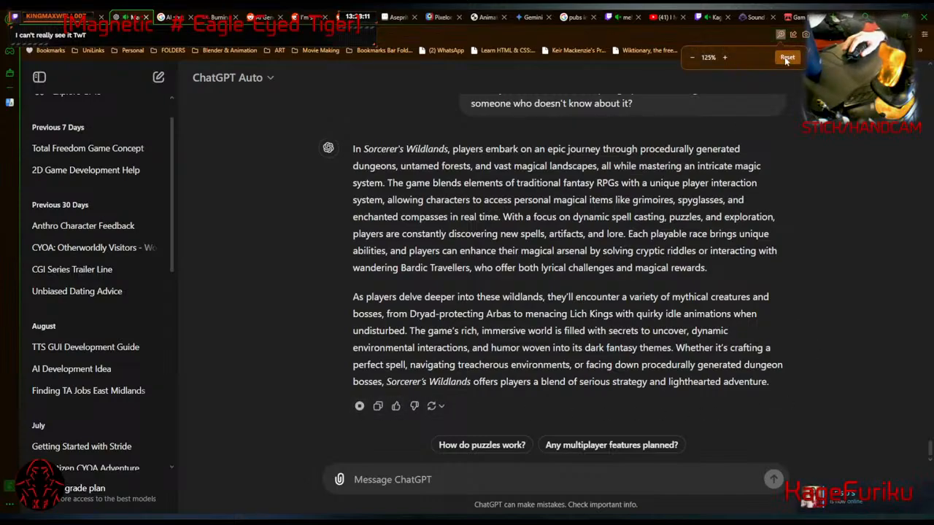
pyautogui.click(786, 58)
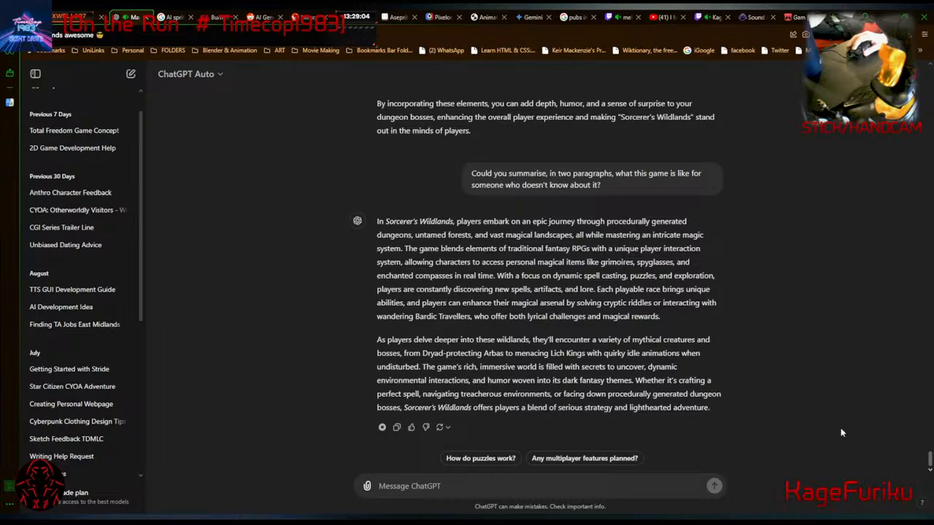
pyautogui.moveTo(654, 511)
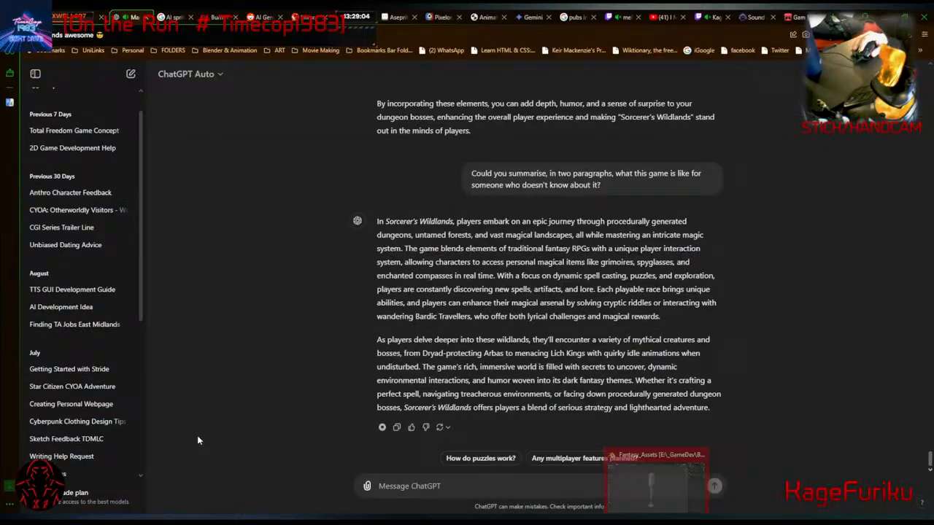
pyautogui.moveTo(226, 510)
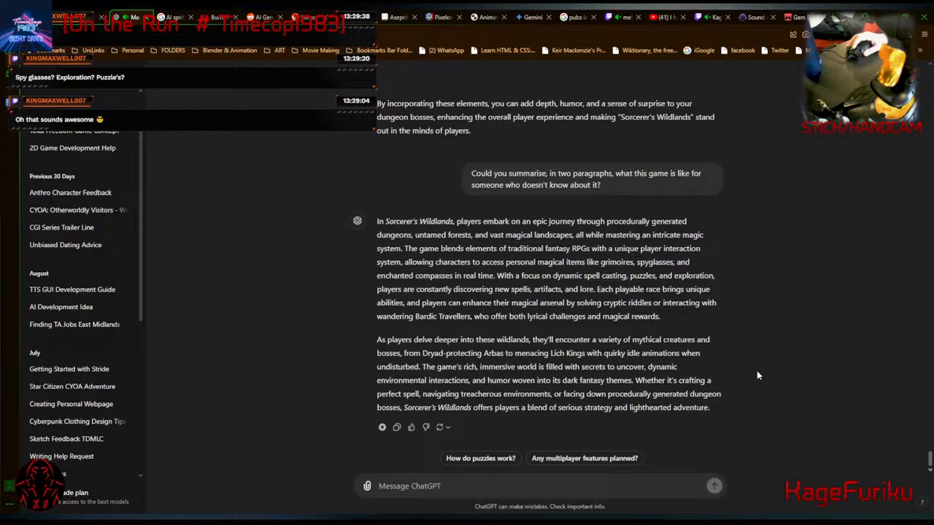
# Begin a ChatGPT question reading "How would you describe the diegetic interaction system", correcting the missing space before "the".
pyautogui.click(547, 487)
pyautogui.write('H')
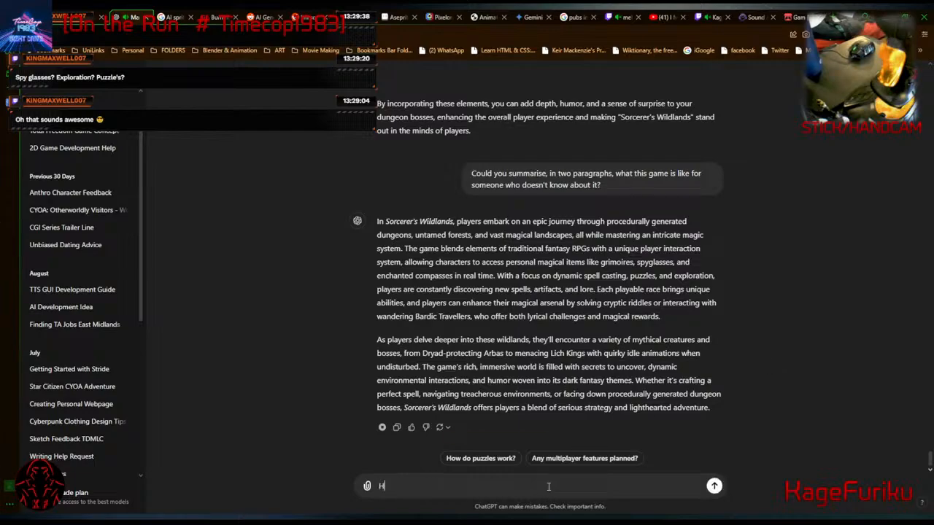
pyautogui.write('ow would you descrie')
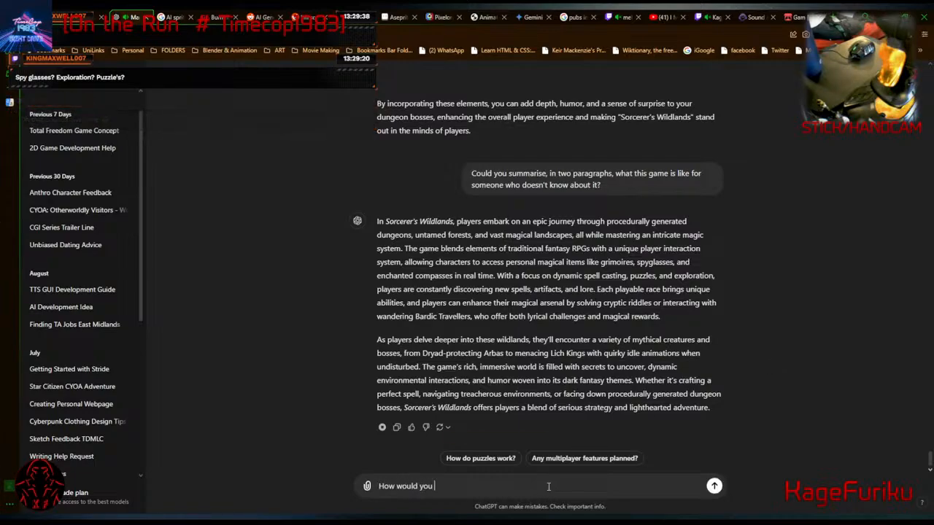
pyautogui.press('BackSpace')
pyautogui.press('BackSpace')
pyautogui.write('bethe diegetic in')
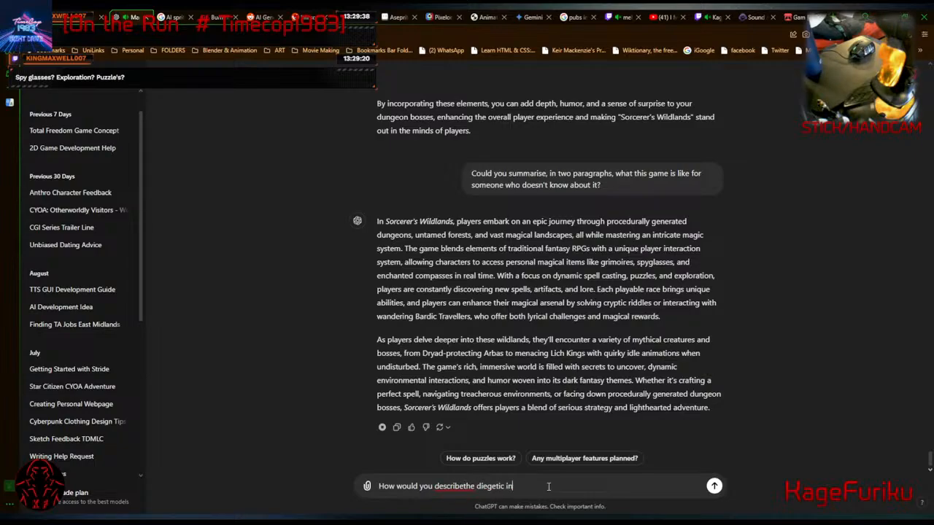
pyautogui.write('teraction system')
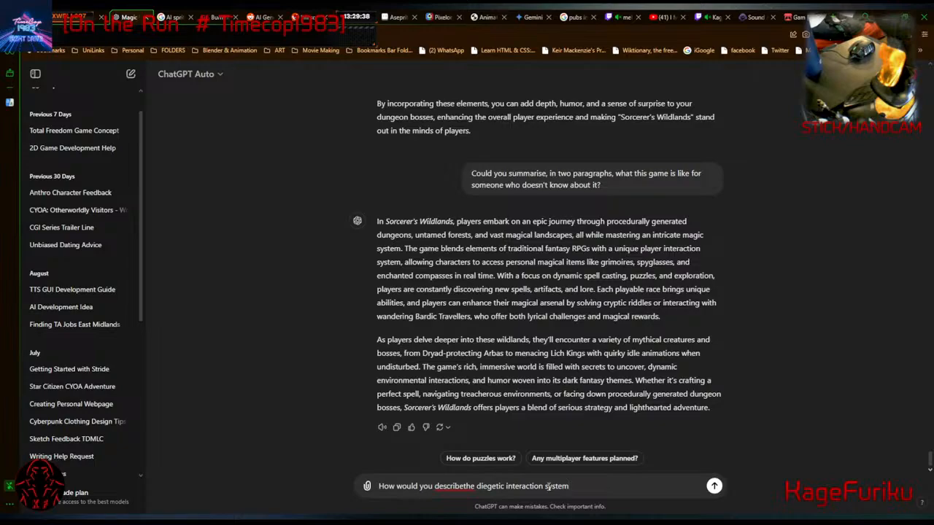
pyautogui.hotkey('ctrl', 'Left')
pyautogui.hotkey('ctrl', 'Left')
pyautogui.hotkey('ctrl', 'Left')
pyautogui.press('Left')
pyautogui.press('Left')
pyautogui.press('Left')
pyautogui.press('Left')
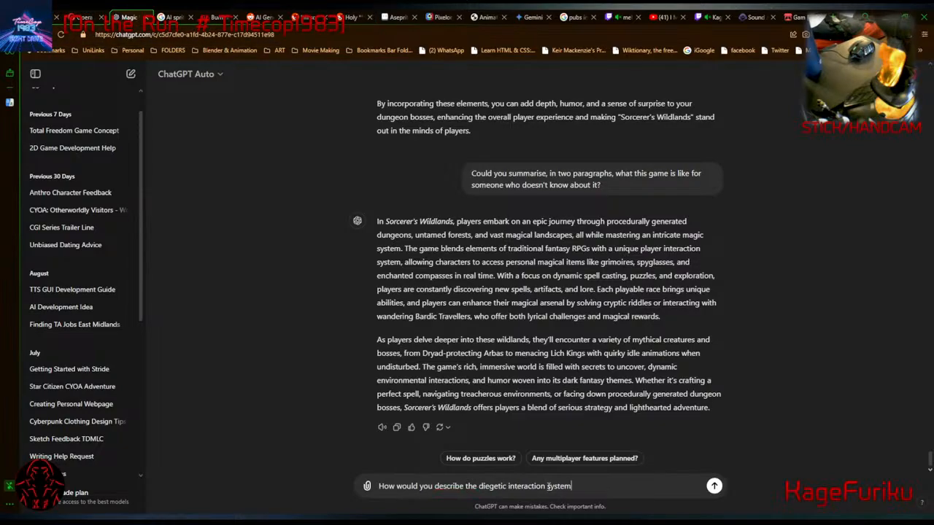
# Complete the question with "designed to reduce the on-screen UI commonly overfilled for open-world survival games that people often complain about?" and send it.
pyautogui.press('End')
pyautogui.write('designed to reduce the on-sc')
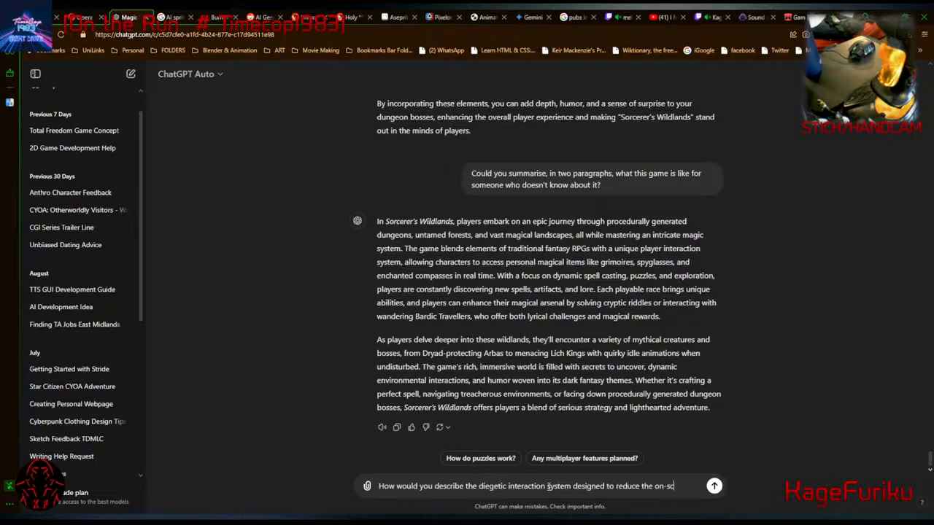
pyautogui.write('reen UI commonly ')
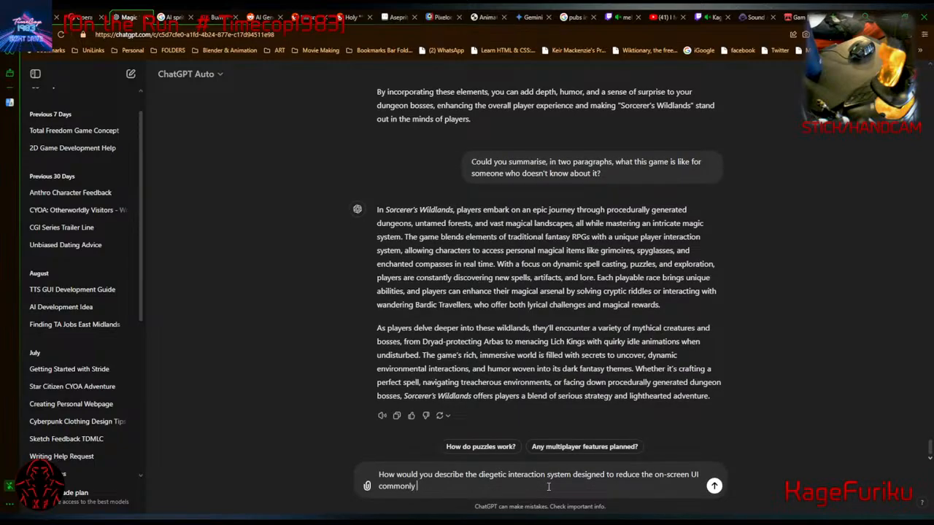
pyautogui.write('overd')
pyautogui.press('BackSpace')
pyautogui.press('BackSpace')
pyautogui.press('BackSpace')
pyautogui.press('BackSpace')
pyautogui.write('verfilled for open-world survival')
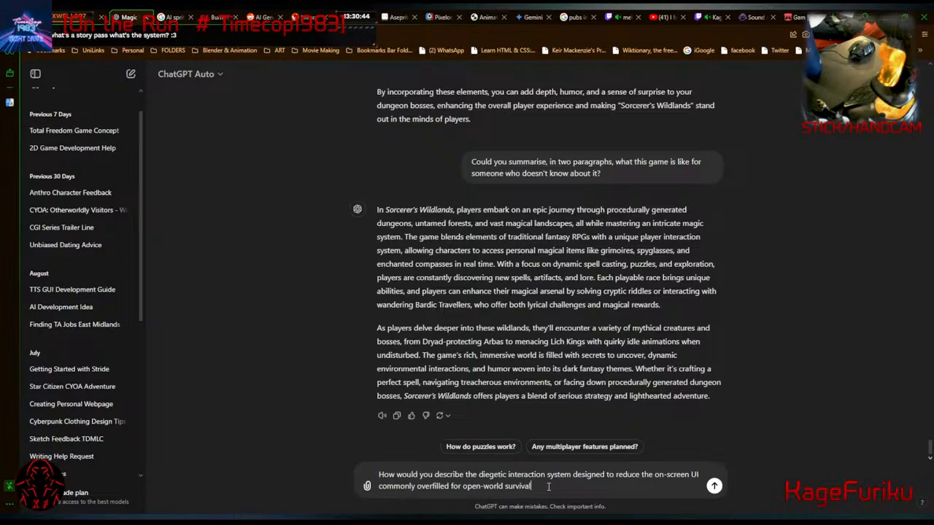
pyautogui.write(' games that people often complain')
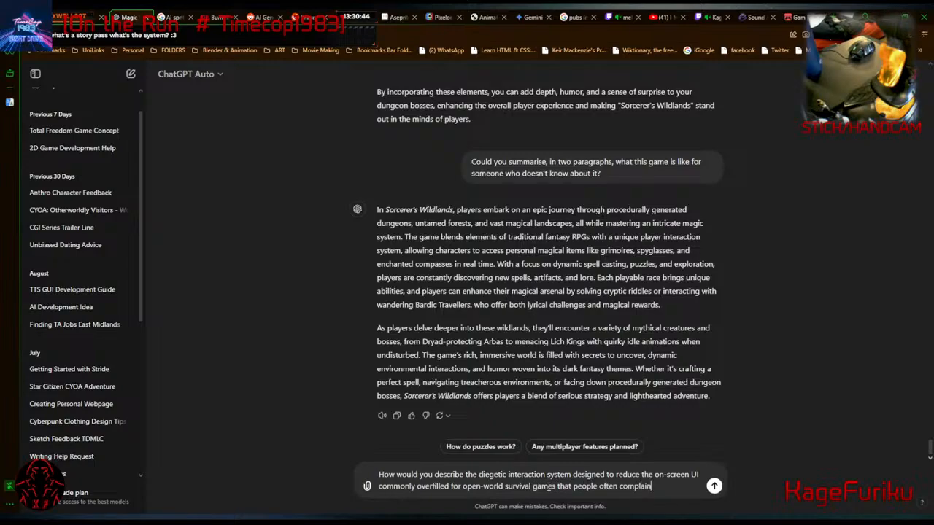
pyautogui.write(' about?')
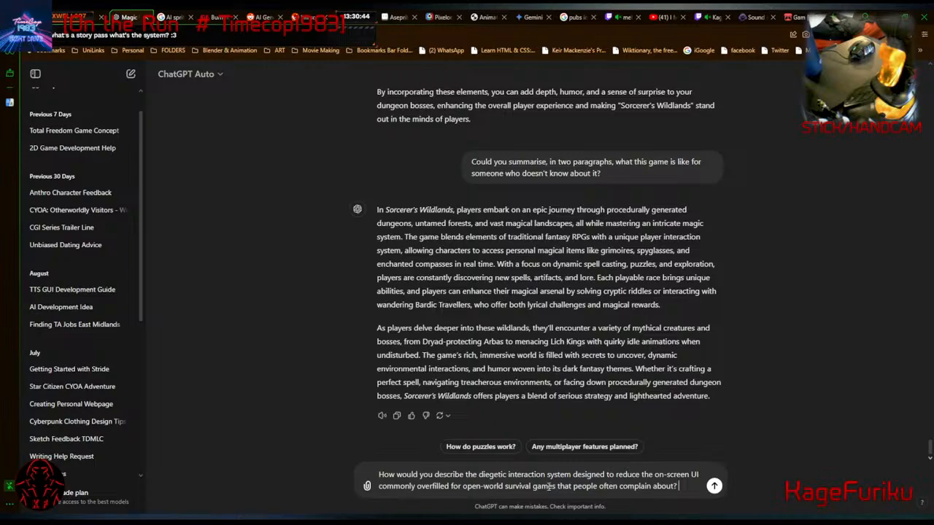
pyautogui.press('Return')
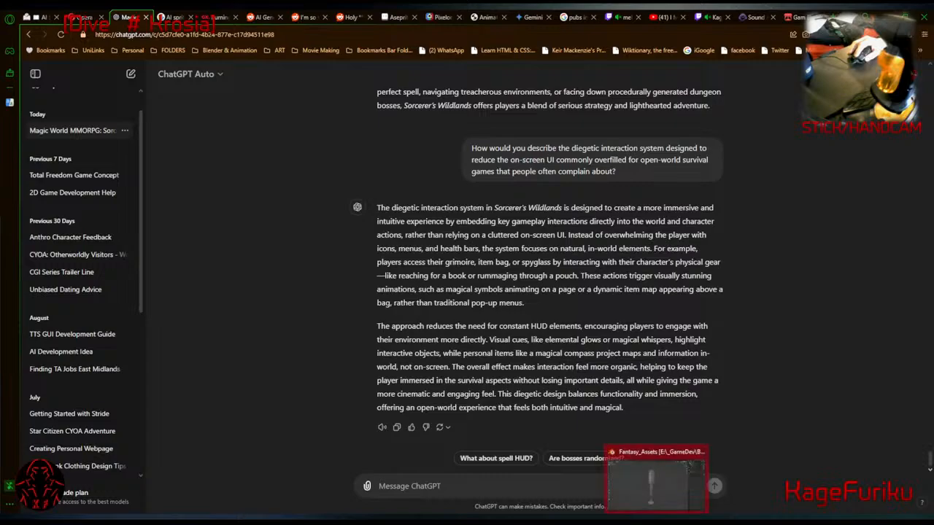
# Switch from the ChatGPT conversation to the Fantasy_Assets street lamp project in Blender.
pyautogui.click(656, 522)
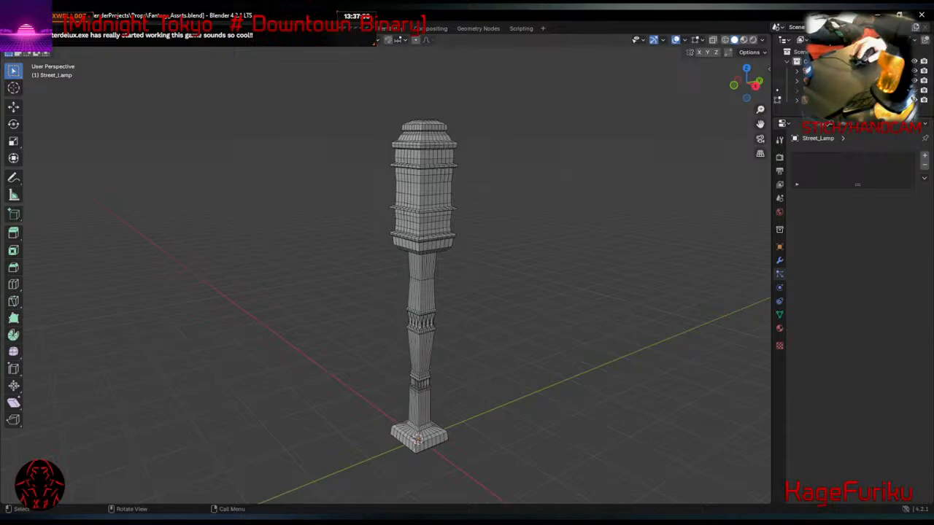
pyautogui.click(132, 521)
pyautogui.click(132, 520)
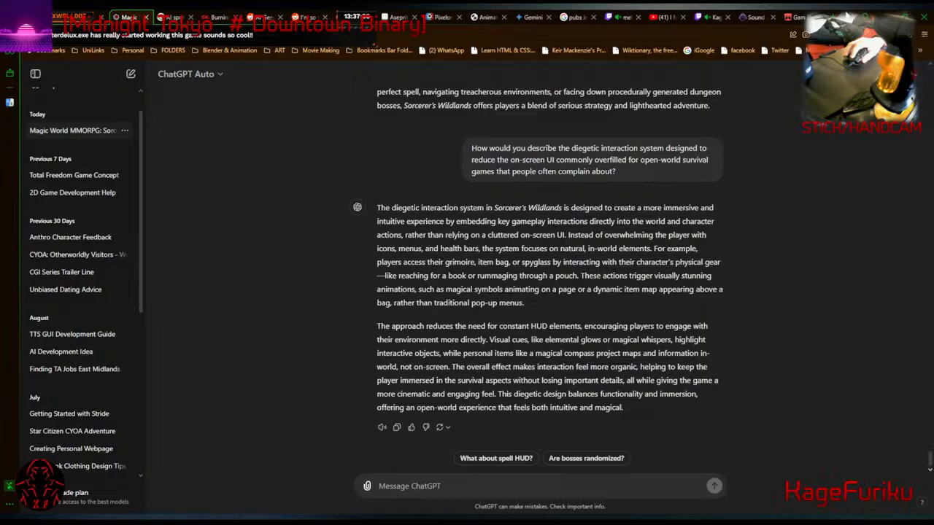
pyautogui.click(884, 16)
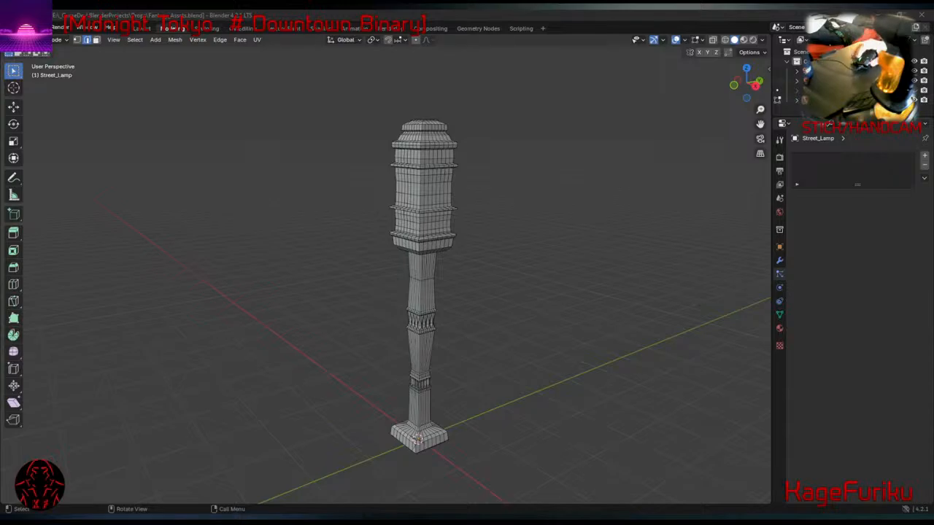
# Switch to Discord in the browser, join the stream-vc voice channel of the Broken Acorn Studios server and allow microphone access.
pyautogui.moveTo(2, 80); pyautogui.dragTo(746, 9)
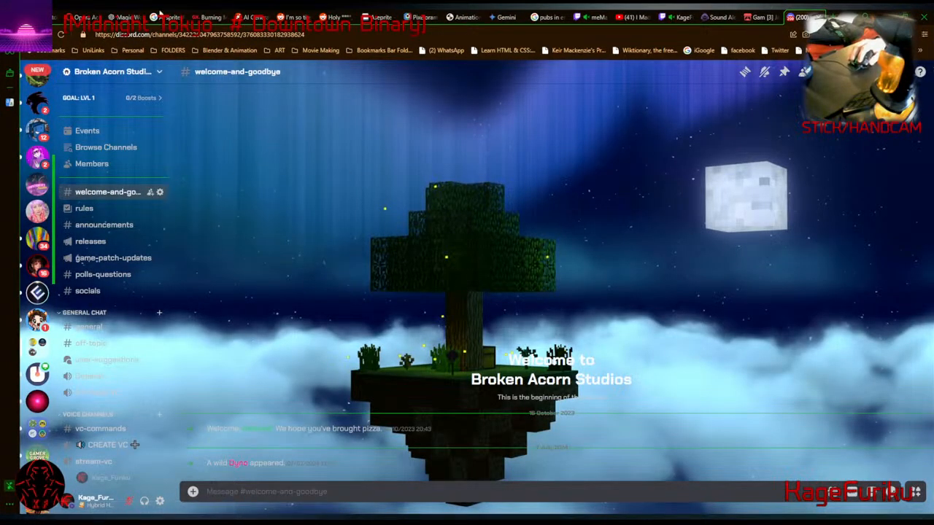
pyautogui.scroll(-3, 47, 212)
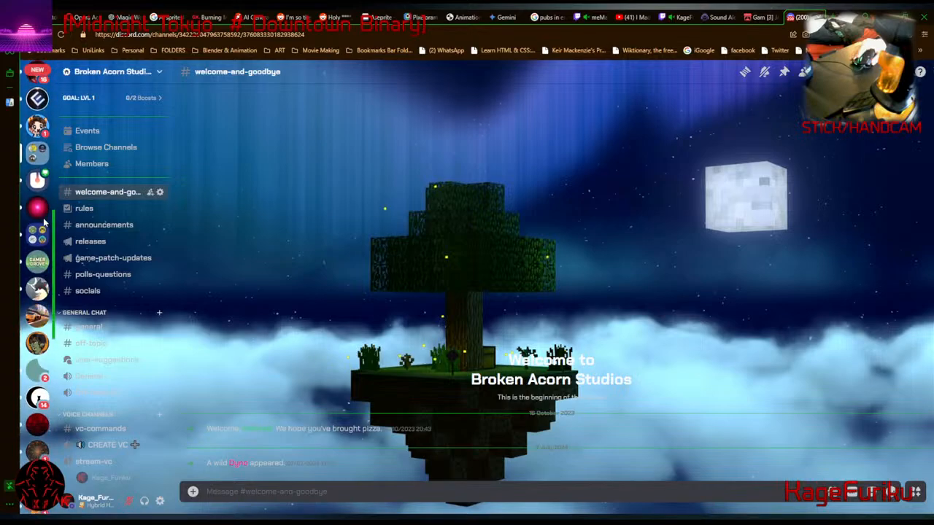
pyautogui.scroll(1, 45, 223)
pyautogui.click(38, 283)
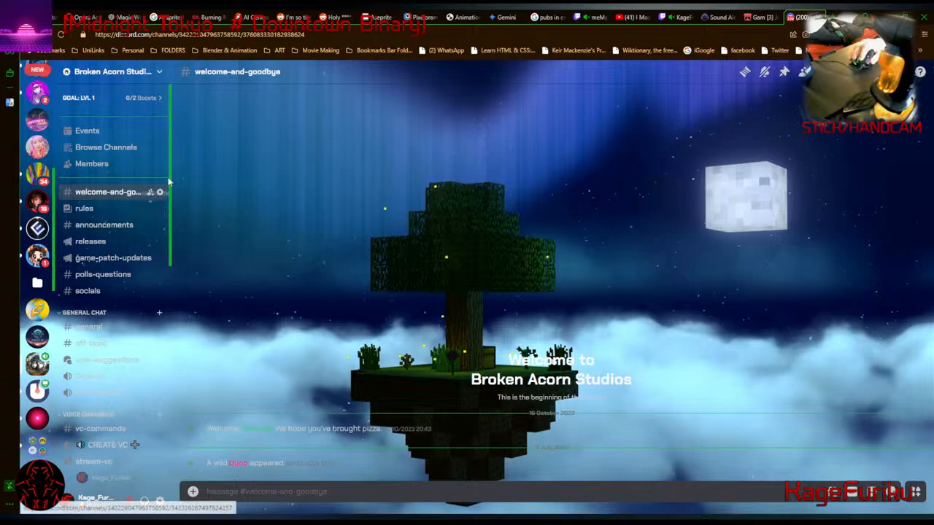
pyautogui.scroll(-5, 94, 303)
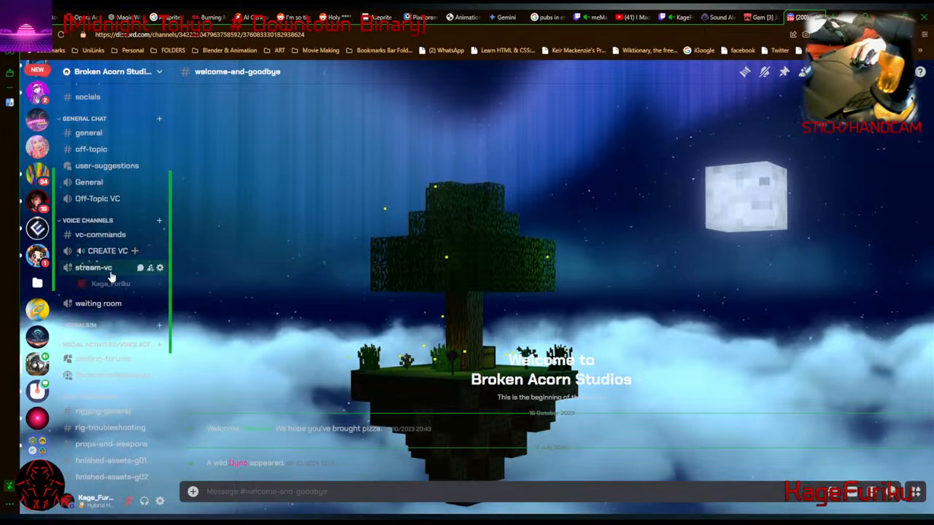
pyautogui.click(114, 275)
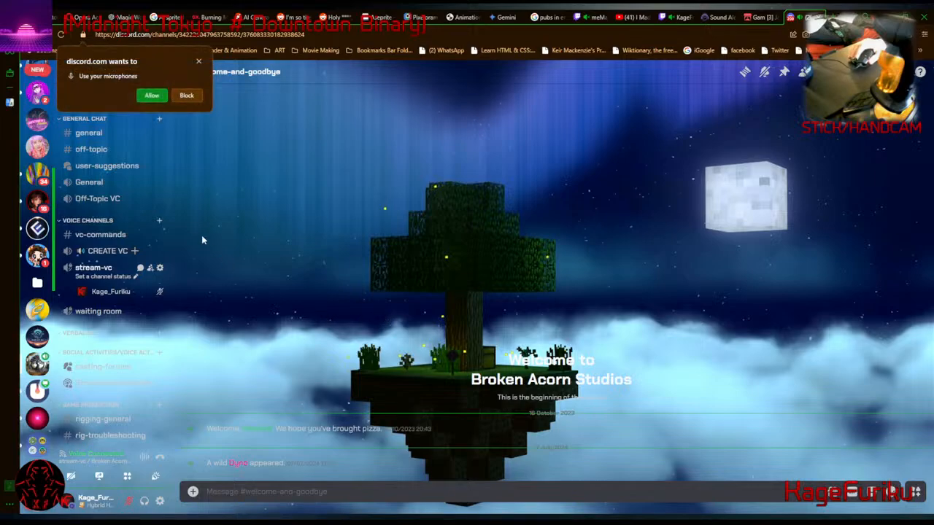
pyautogui.click(148, 97)
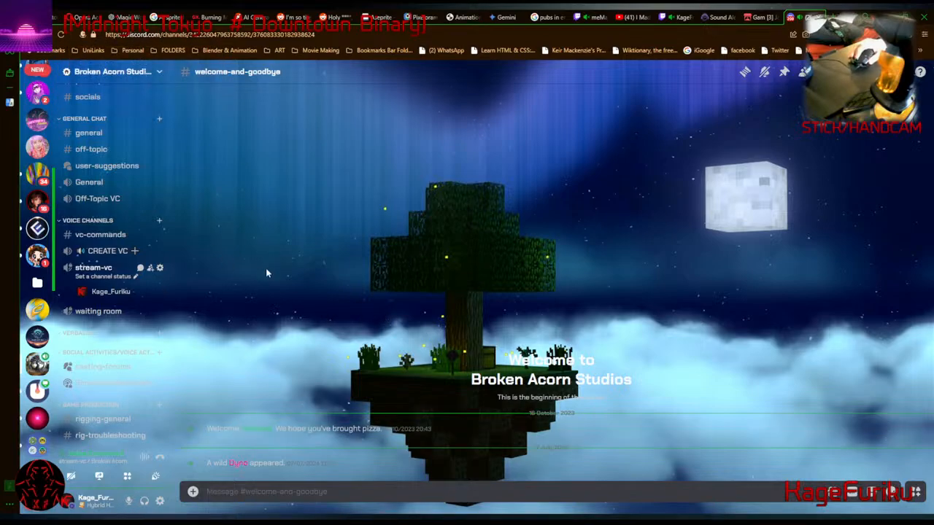
# Collapse the Reports/Issues category in the server's channel list and open the core-ideas channel under Old Sections.
pyautogui.scroll(-3, 108, 365)
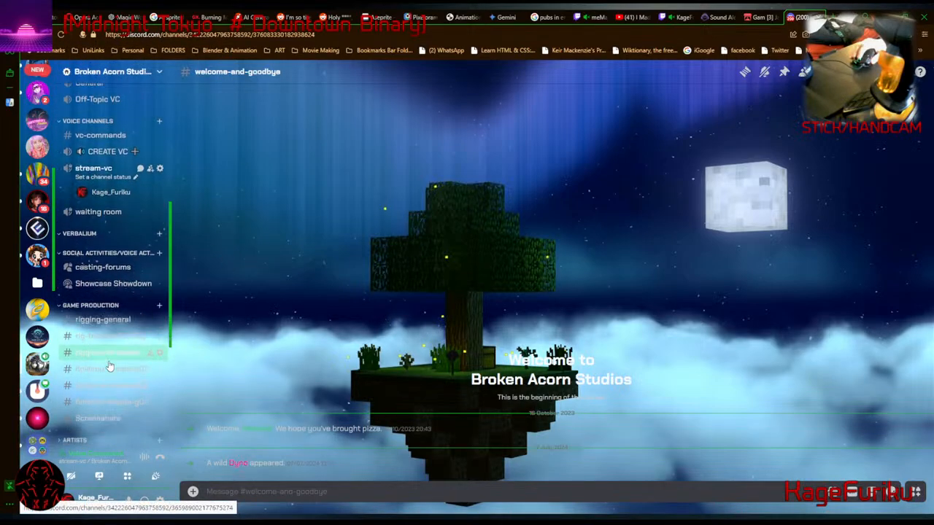
pyautogui.scroll(-3, 110, 366)
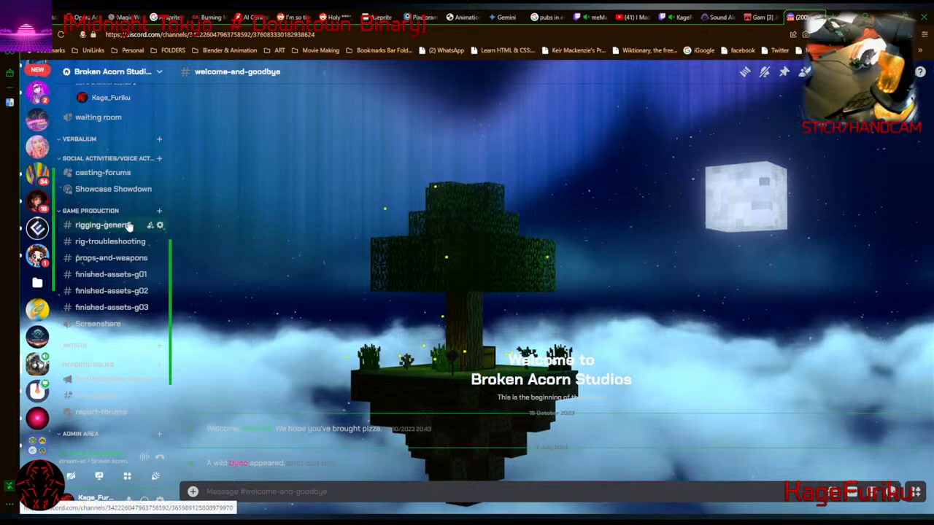
pyautogui.scroll(-3, 124, 233)
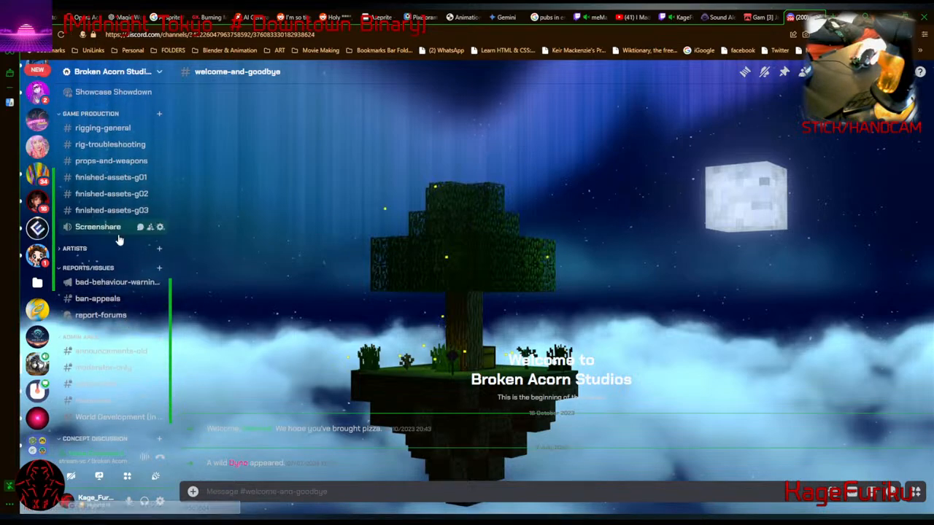
pyautogui.click(75, 249)
pyautogui.click(75, 249)
pyautogui.scroll(-1, 122, 332)
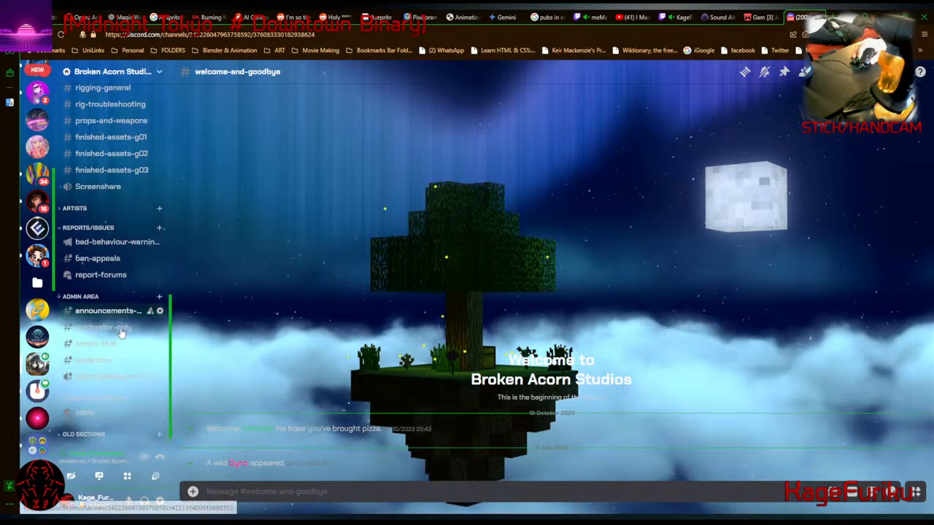
pyautogui.click(89, 227)
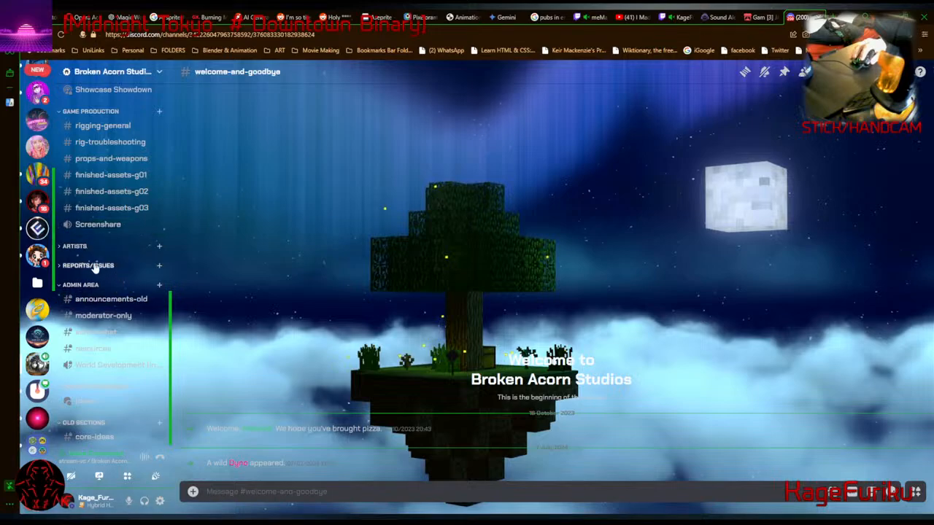
pyautogui.click(93, 266)
pyautogui.click(94, 266)
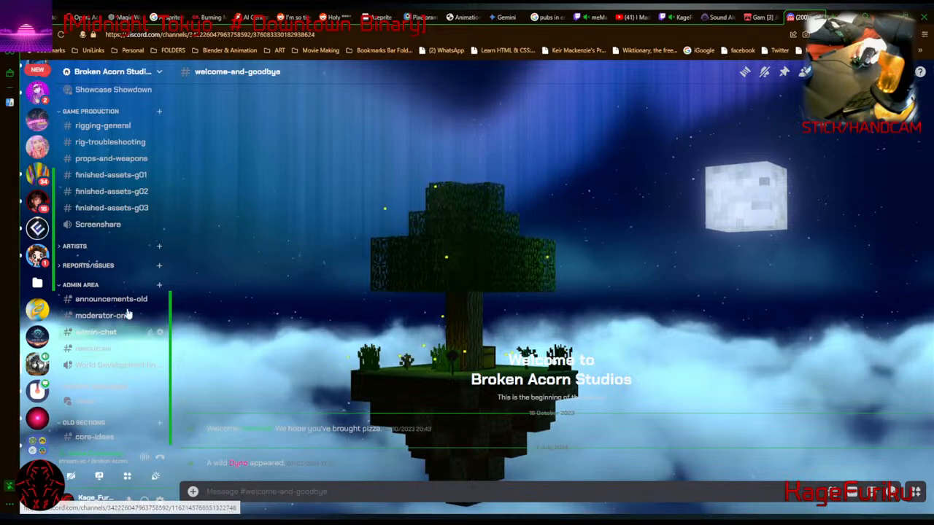
pyautogui.click(94, 436)
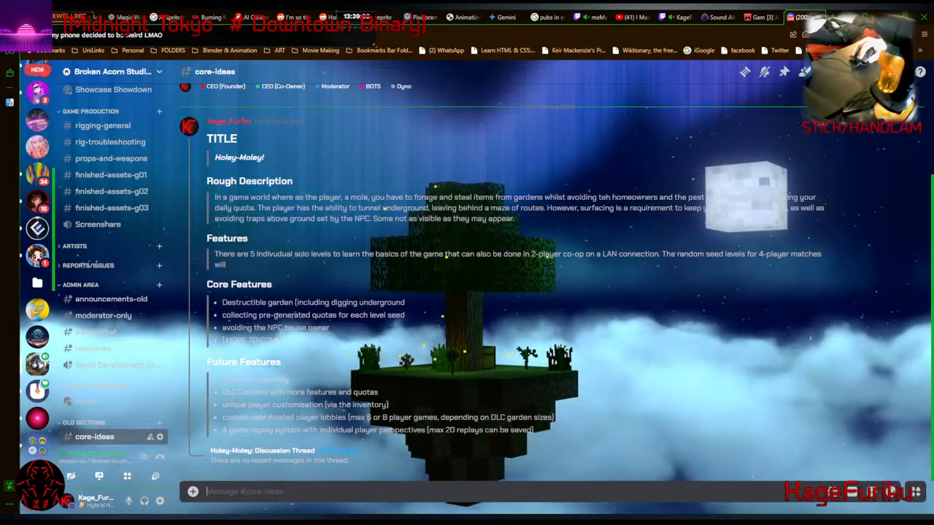
# Switch to the Twitch channel page and paste the copied title "Game Dev | Assets: 3D Modelling | #AMA #PlayingWithViewers" after !settitle in the chat message.
pyautogui.moveTo(346, 520)
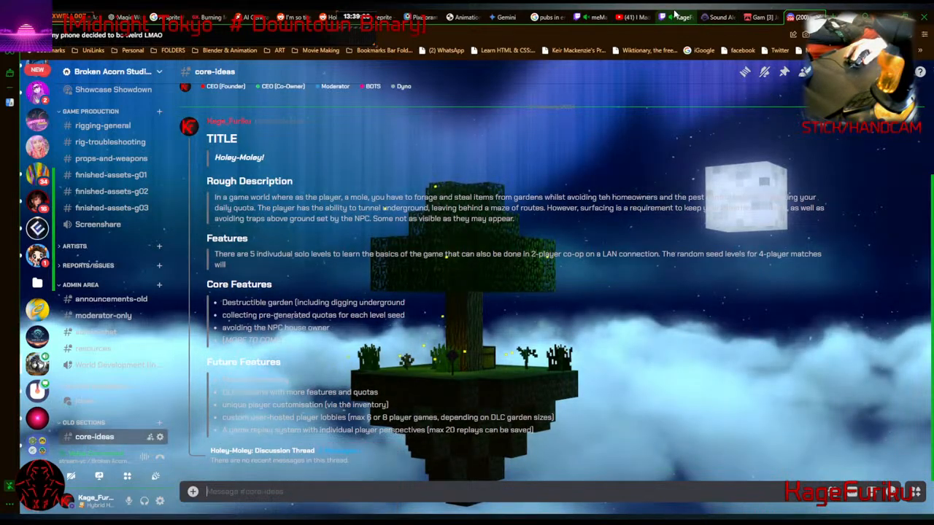
pyautogui.click(676, 15)
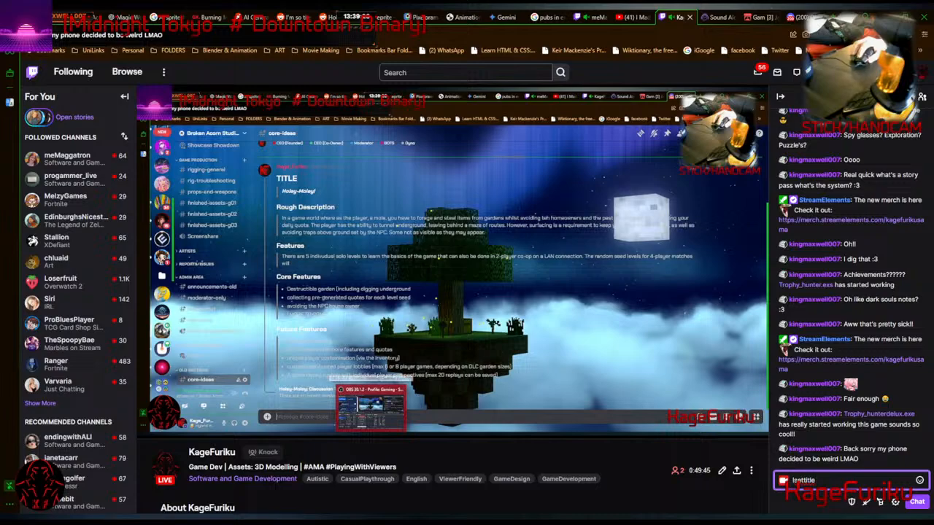
pyautogui.click(323, 519)
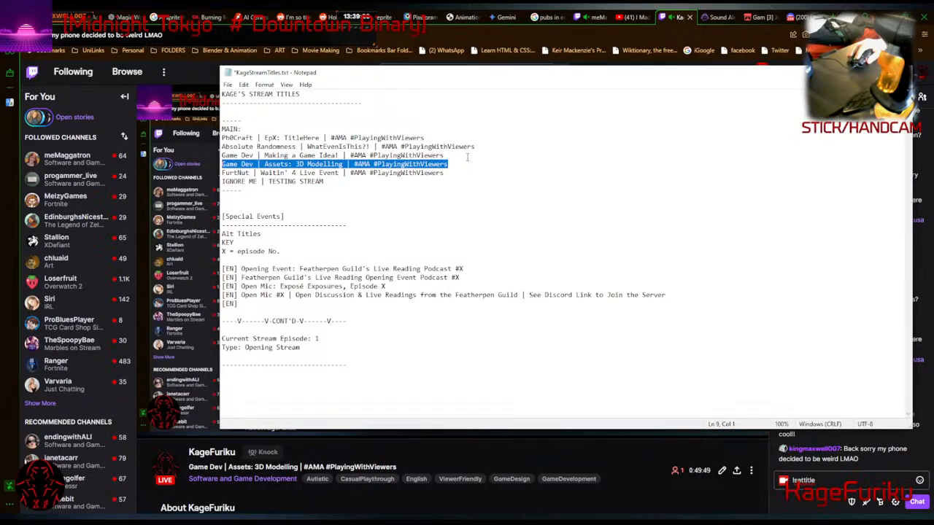
pyautogui.click(841, 484)
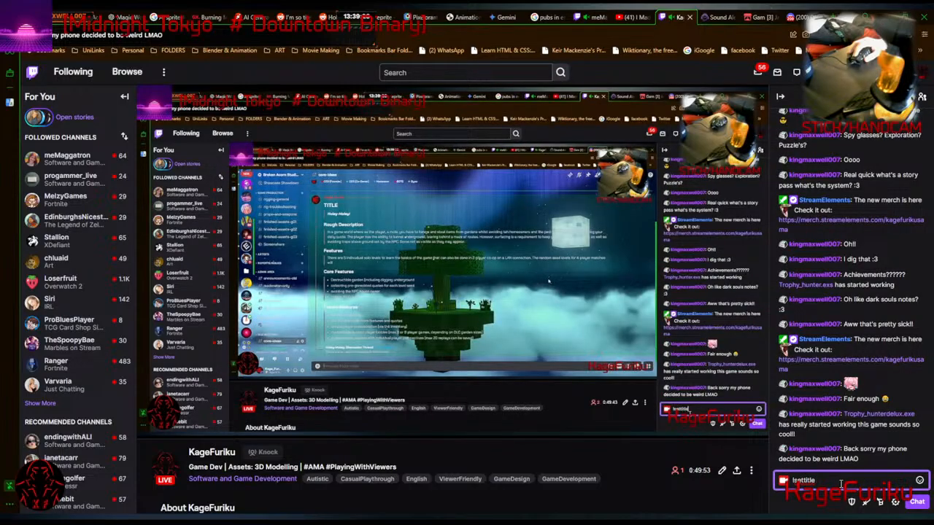
pyautogui.press('super+v')
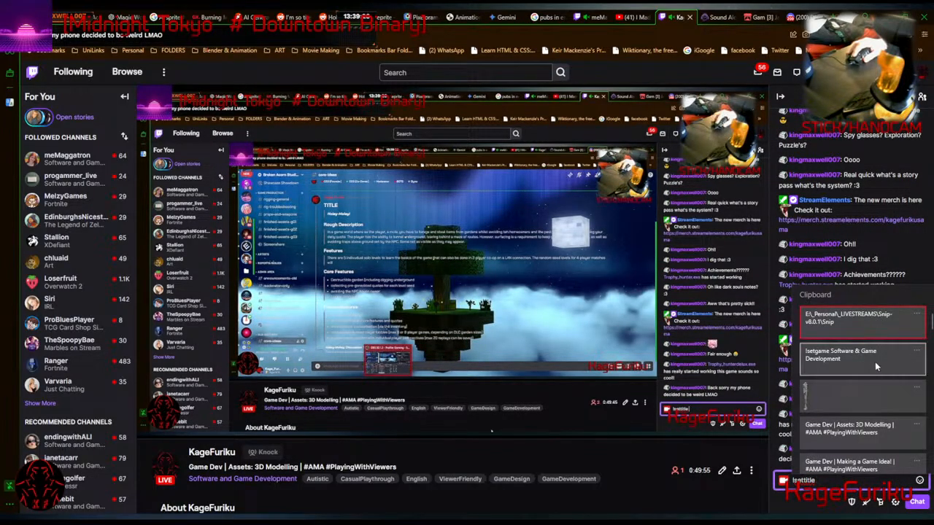
pyautogui.click(883, 435)
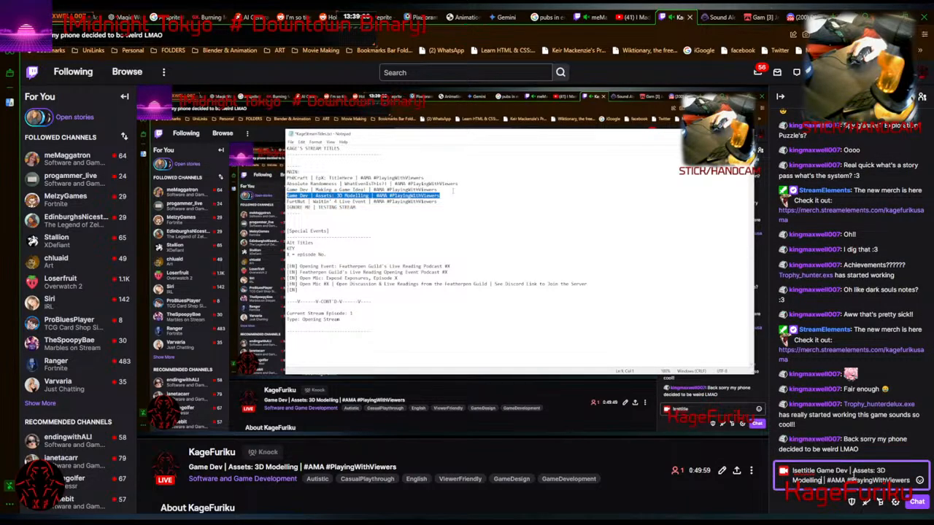
# Replace "Assets: 3D Modelling" in the title command with "Game Idea Discussion/Modelling" and send it to the chat.
pyautogui.moveTo(853, 470); pyautogui.dragTo(823, 481)
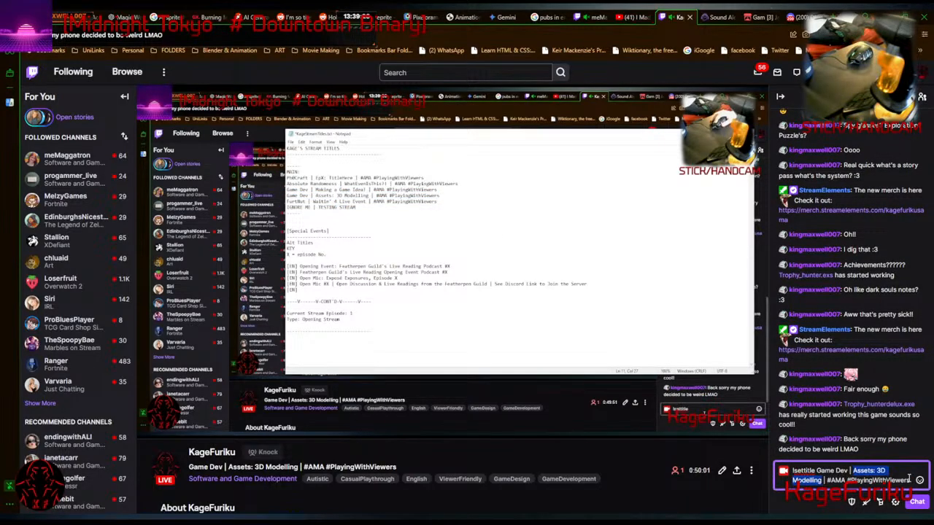
pyautogui.write('Game Idea')
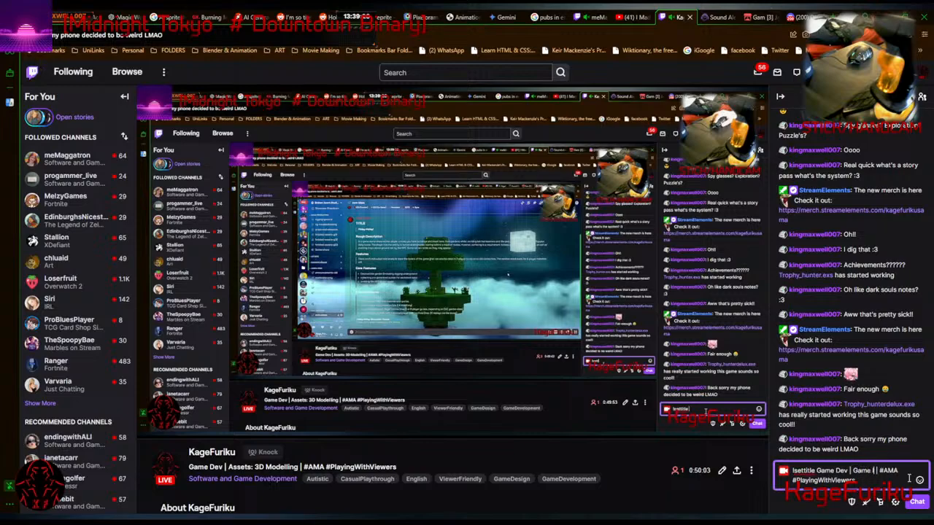
pyautogui.write(' Discussion')
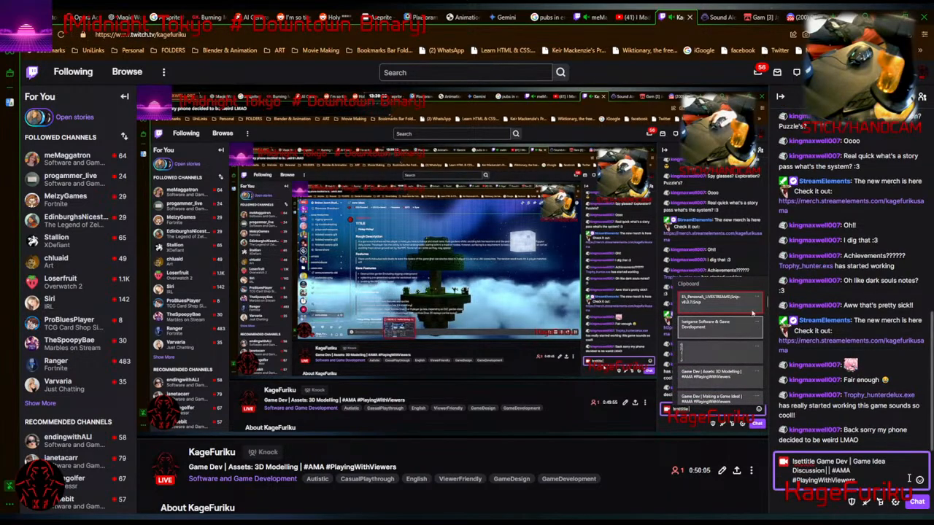
pyautogui.write('/Modelling')
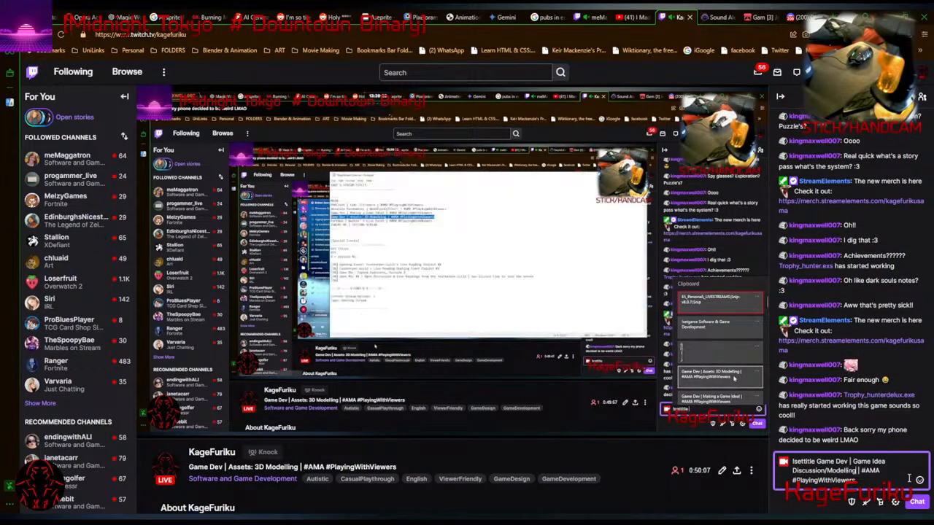
pyautogui.press('Return')
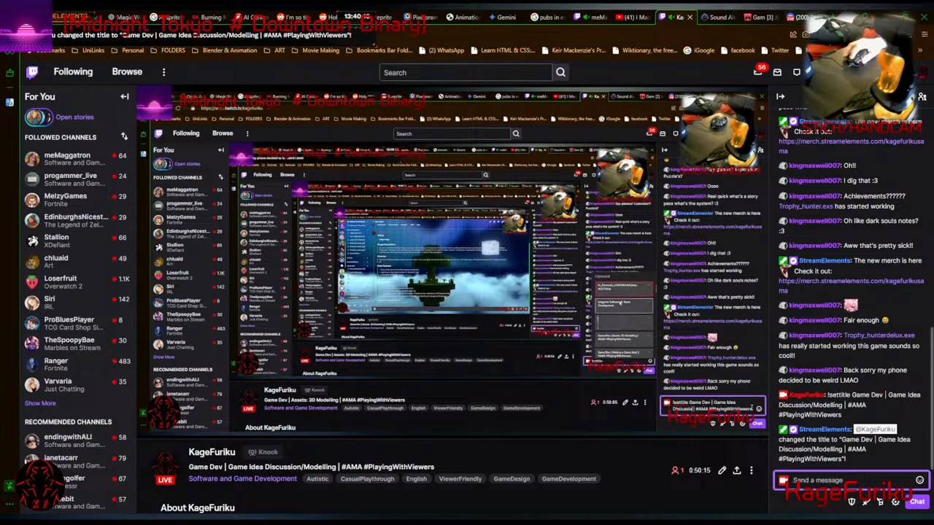
# Return to Discord in the browser, have the Holey-Moley! message read aloud and stop the speech.
pyautogui.click(798, 16)
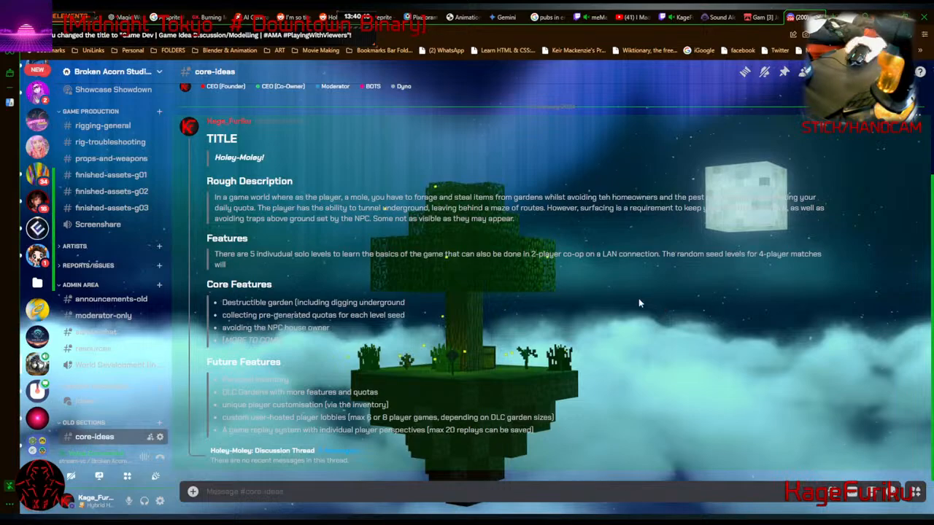
pyautogui.rightClick(549, 305)
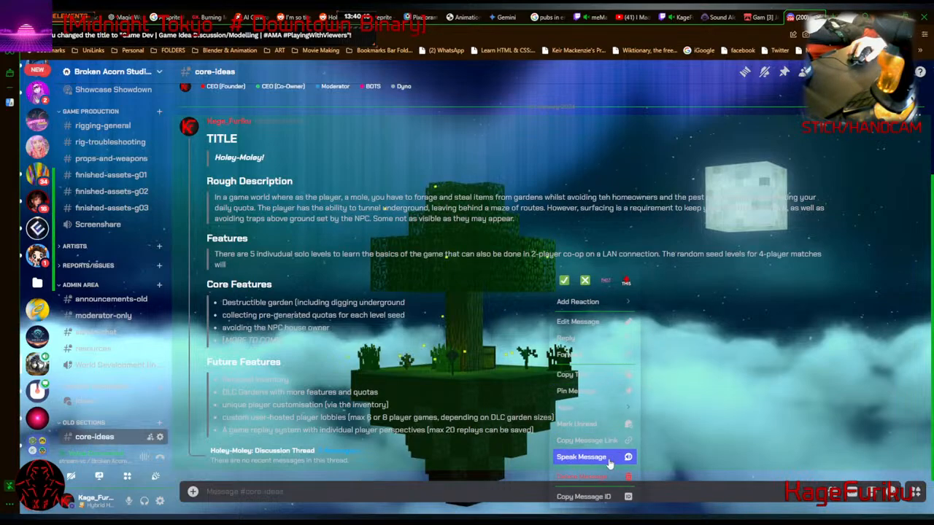
pyautogui.click(754, 386)
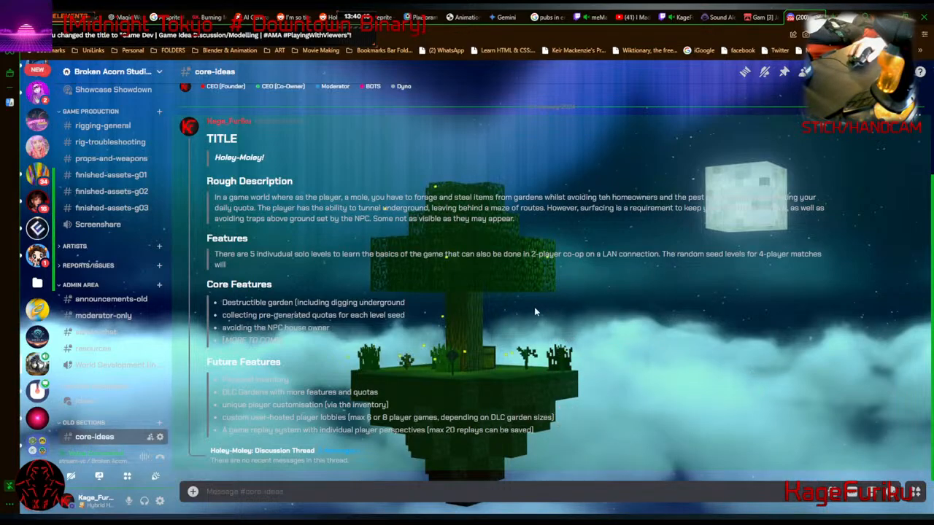
pyautogui.rightClick(603, 304)
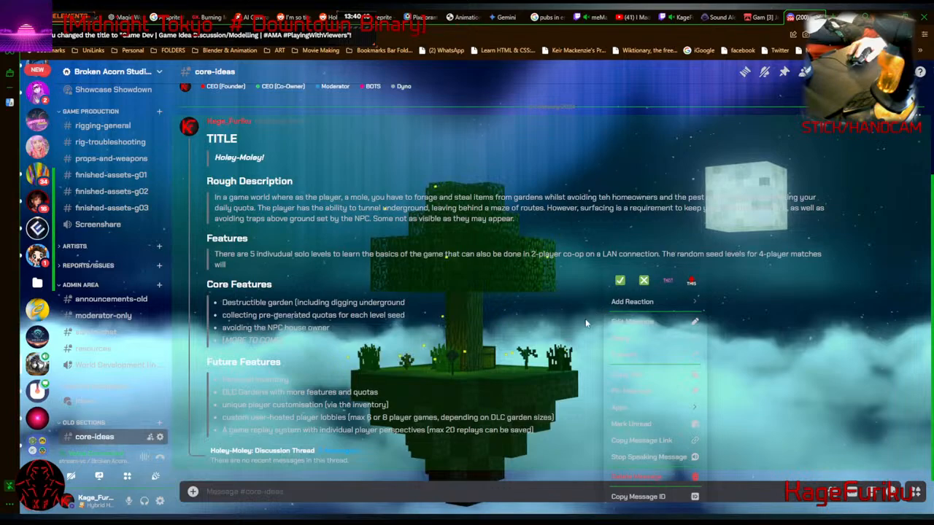
pyautogui.click(642, 454)
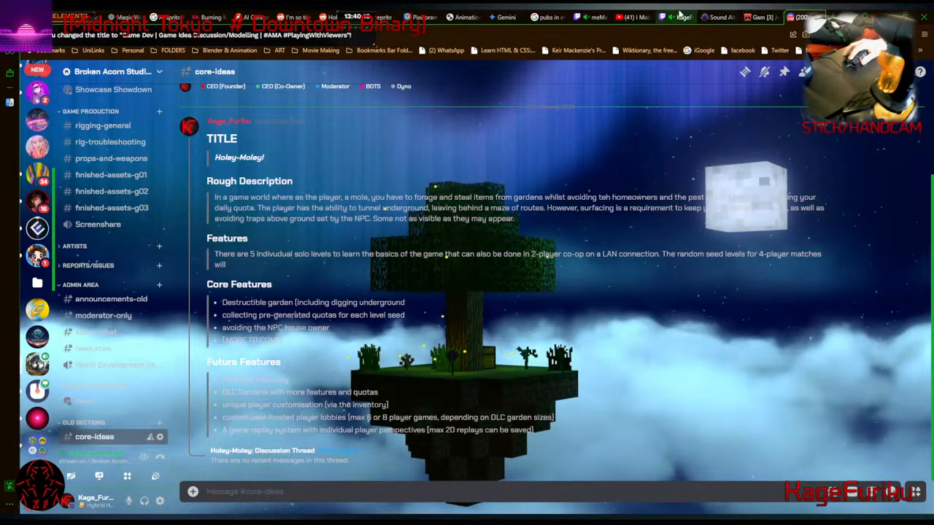
# Return to the Twitch channel page, grant the active chat viewer moderator privileges with the /mod command and dismiss the chat tip.
pyautogui.click(678, 16)
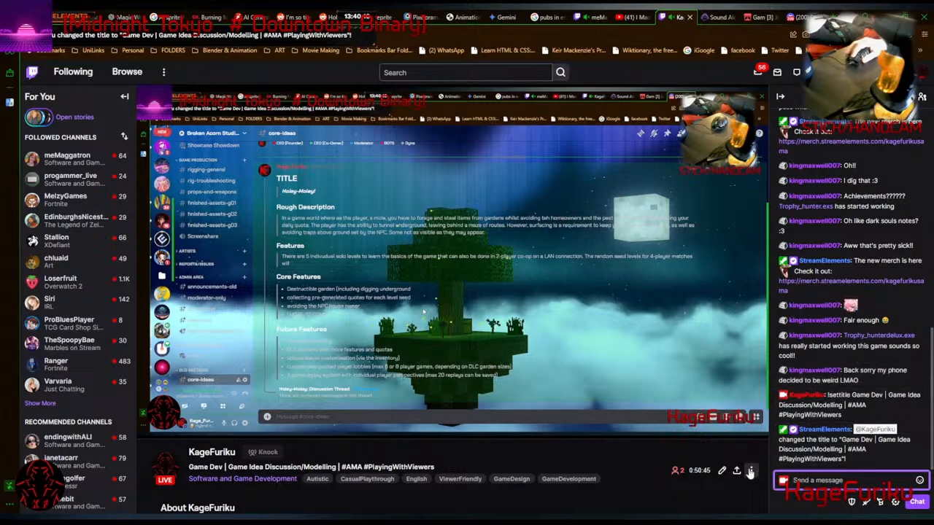
pyautogui.click(220, 494)
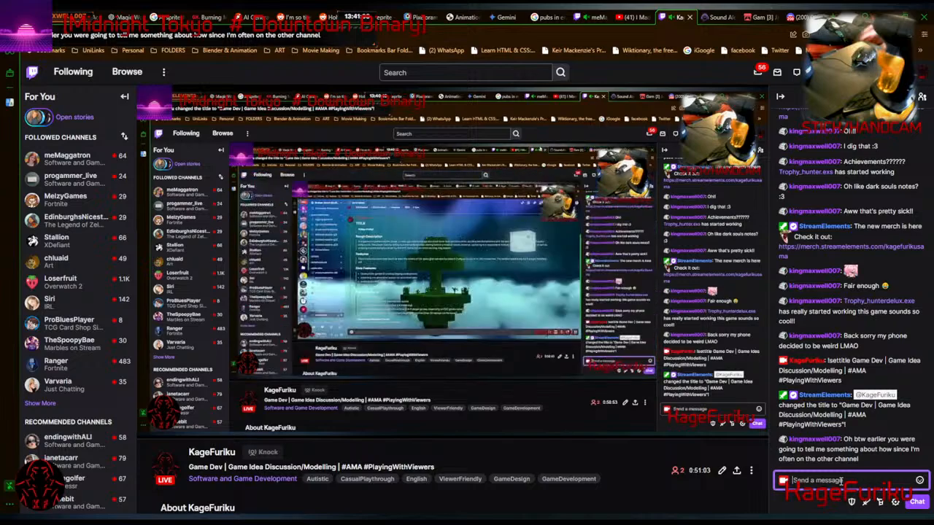
pyautogui.click(840, 481)
pyautogui.write('/mod king')
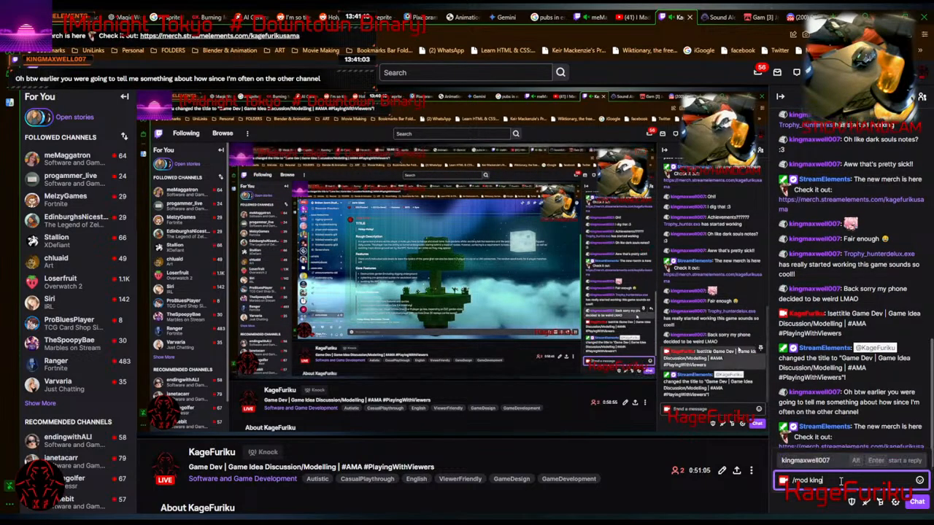
pyautogui.press('Return')
pyautogui.press('Return')
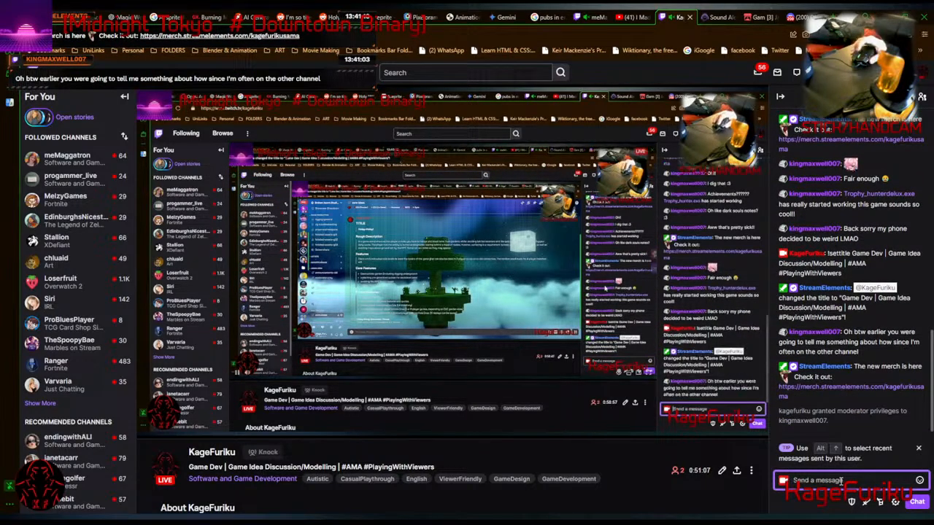
pyautogui.click(918, 448)
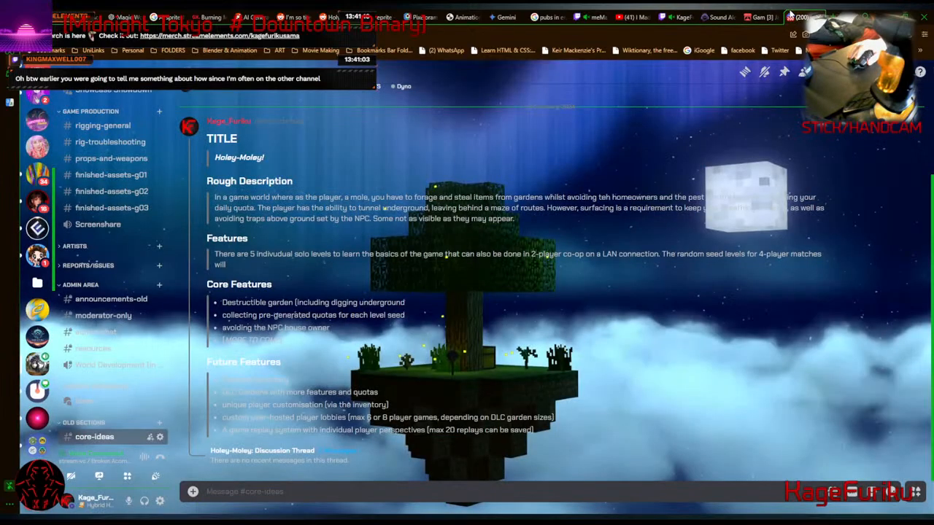
# Bring up the core-ideas channel in the Discord desktop window and resume the Spotify playback.
pyautogui.click(806, 17)
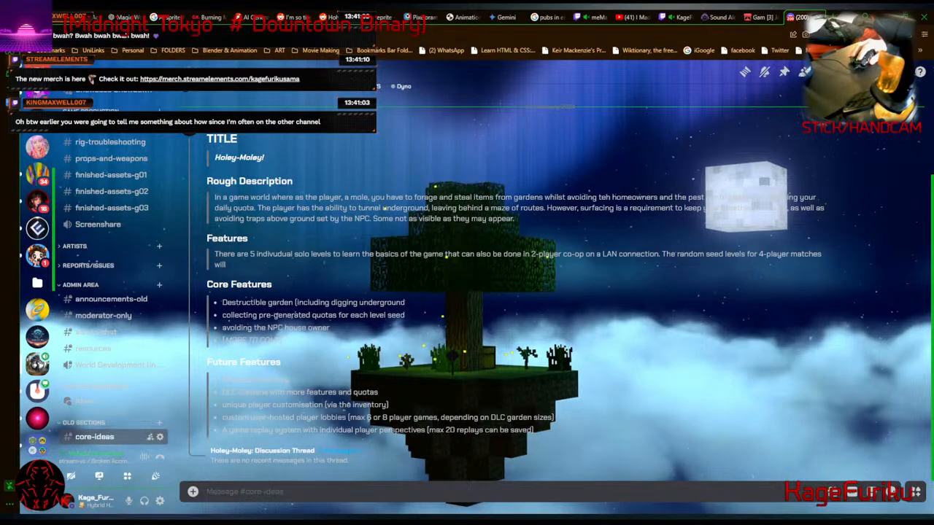
pyautogui.moveTo(0, 264); pyautogui.dragTo(598, 8)
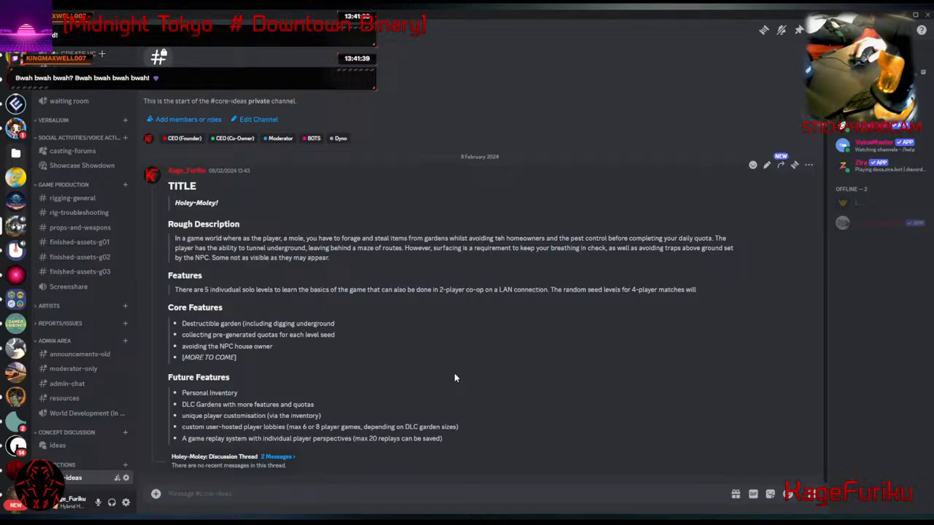
pyautogui.moveTo(202, 519)
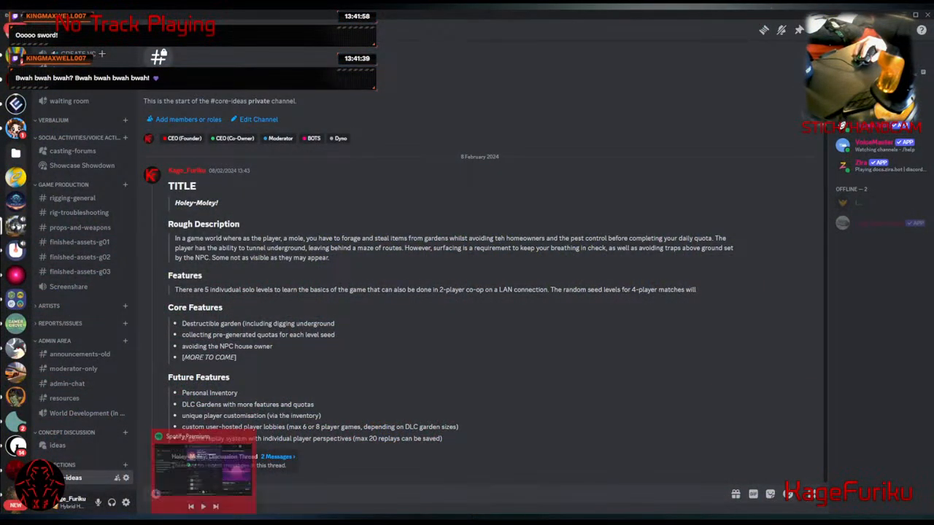
pyautogui.click(204, 507)
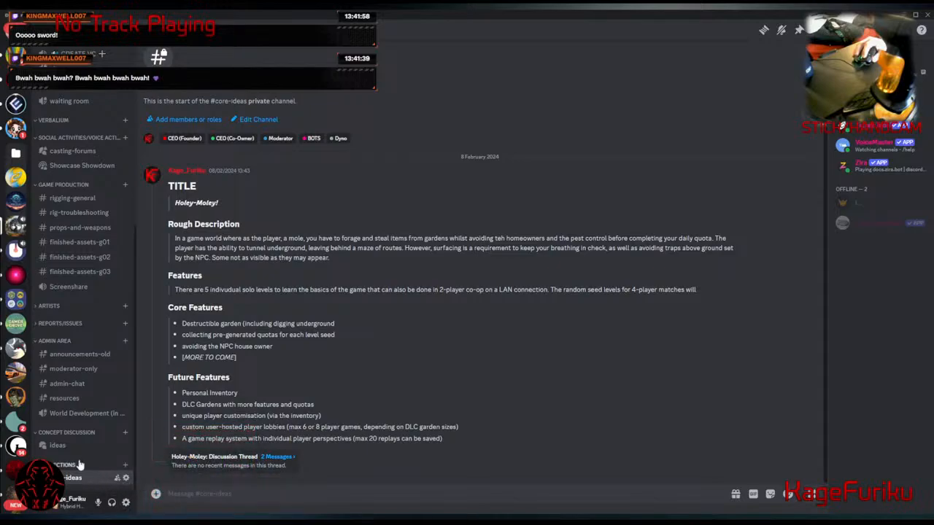
pyautogui.click(95, 71)
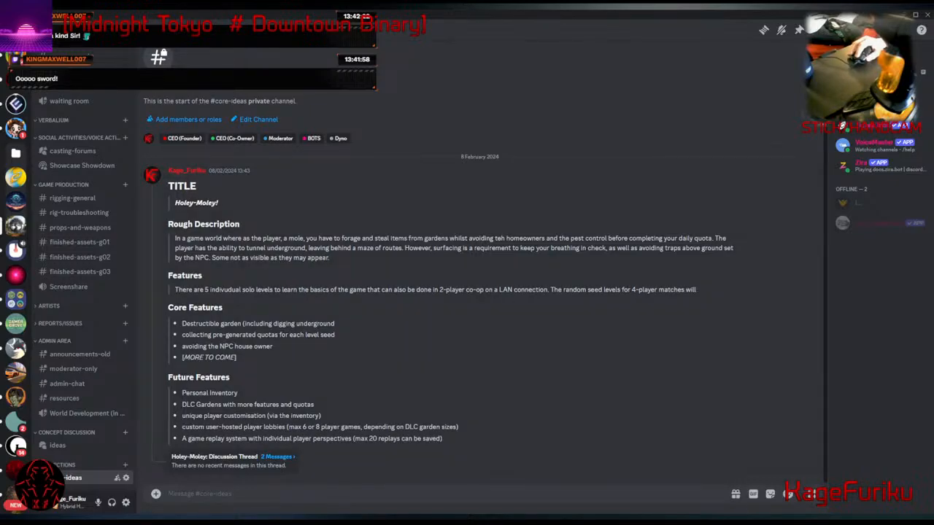
# Review the Holey-Moley! game title and its rough description in the core-ideas channel.
pyautogui.hotkey('alt', 'Tab')
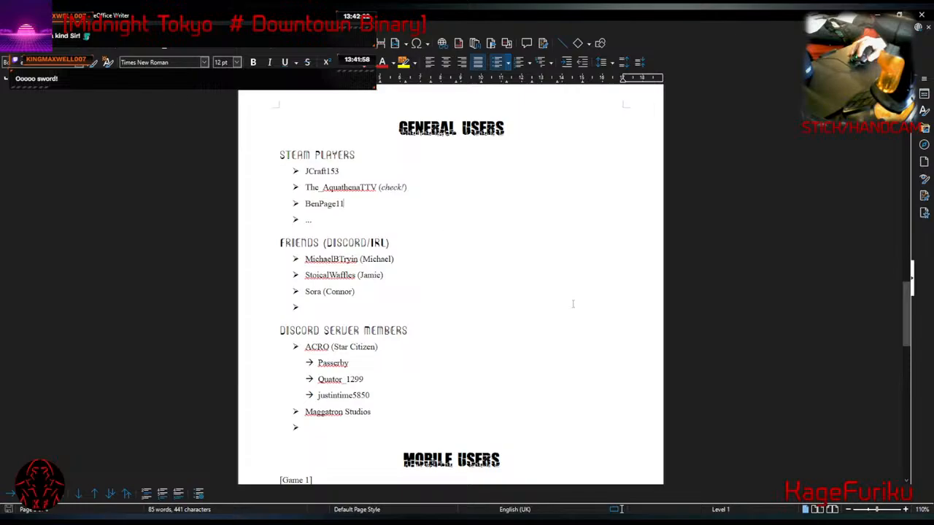
pyautogui.hotkey('alt', 'Tab')
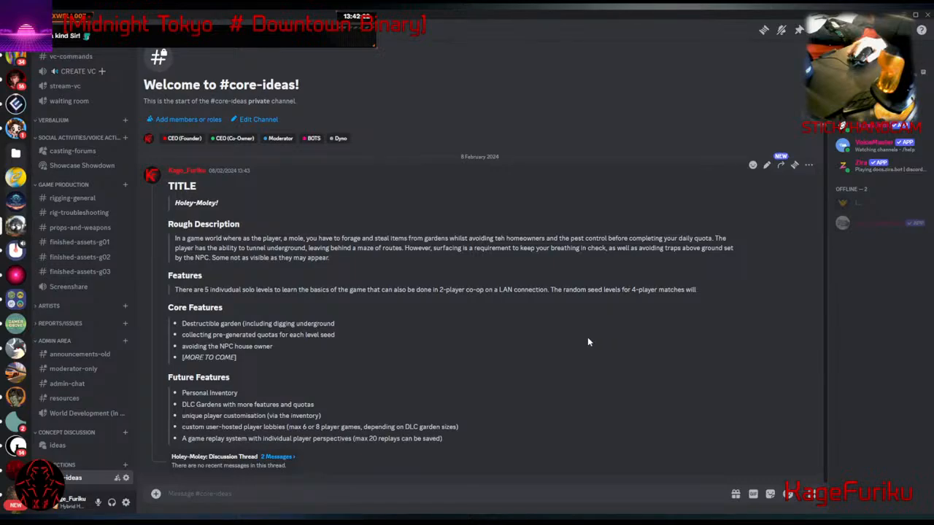
pyautogui.moveTo(174, 204); pyautogui.dragTo(244, 201)
pyautogui.click(244, 201)
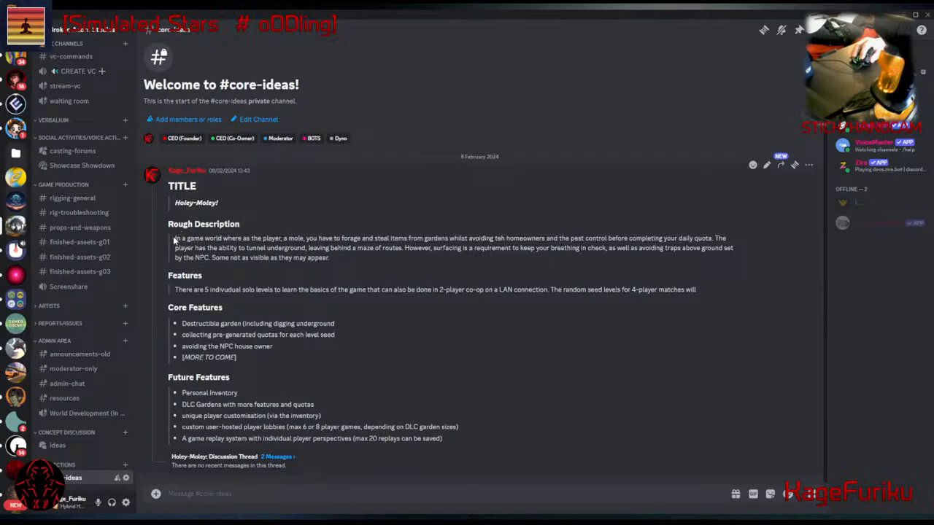
pyautogui.moveTo(174, 237); pyautogui.dragTo(466, 264)
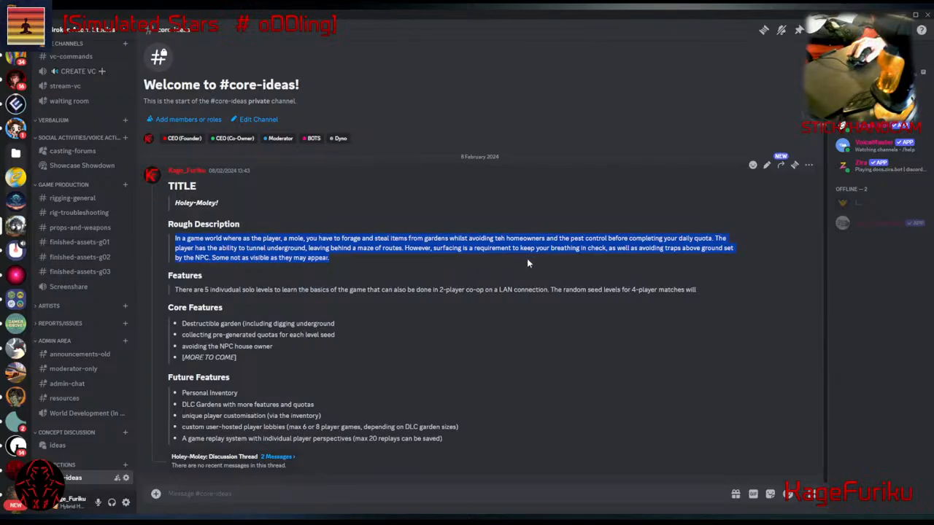
pyautogui.click(667, 274)
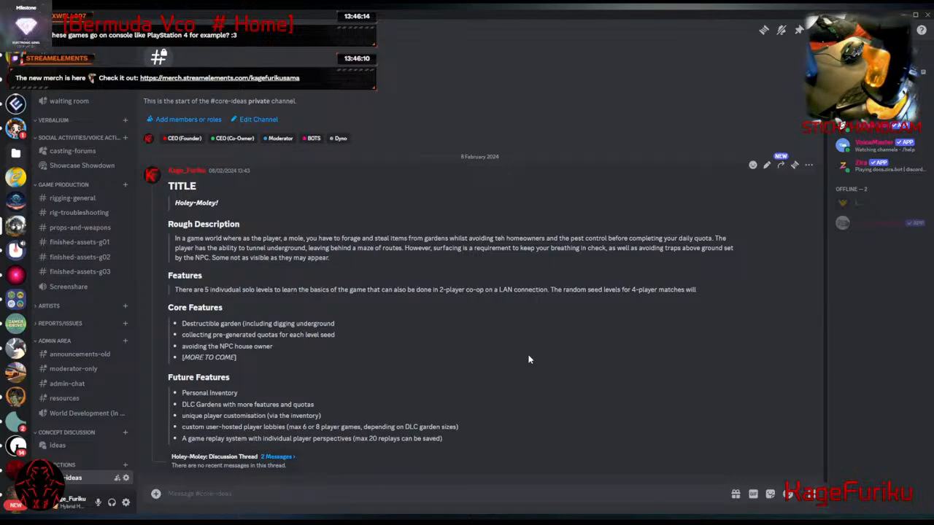
# Switch to Blender and start a new General scene.
pyautogui.click(611, 520)
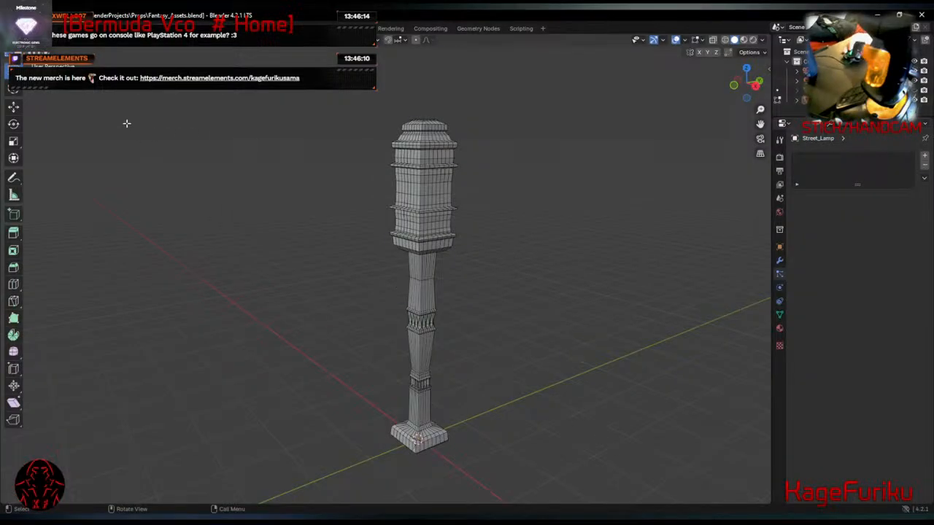
pyautogui.click(24, 28)
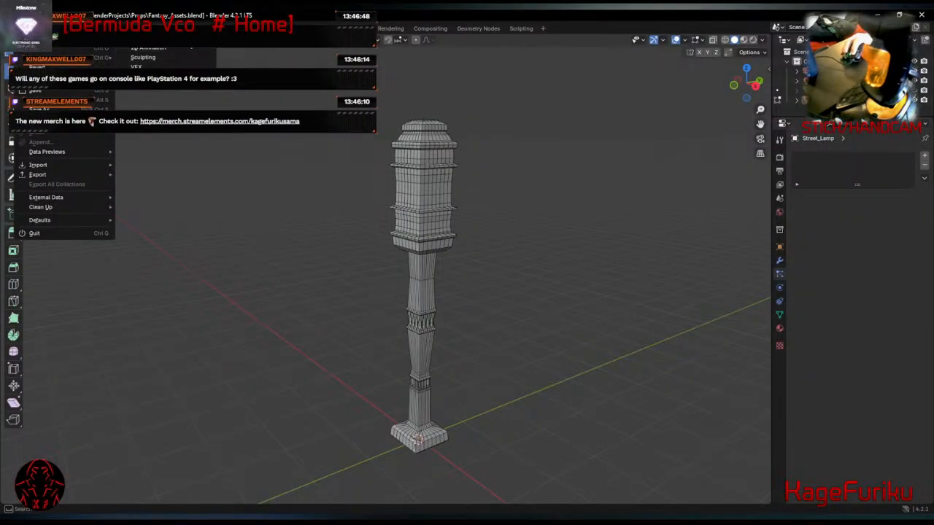
pyautogui.click(143, 38)
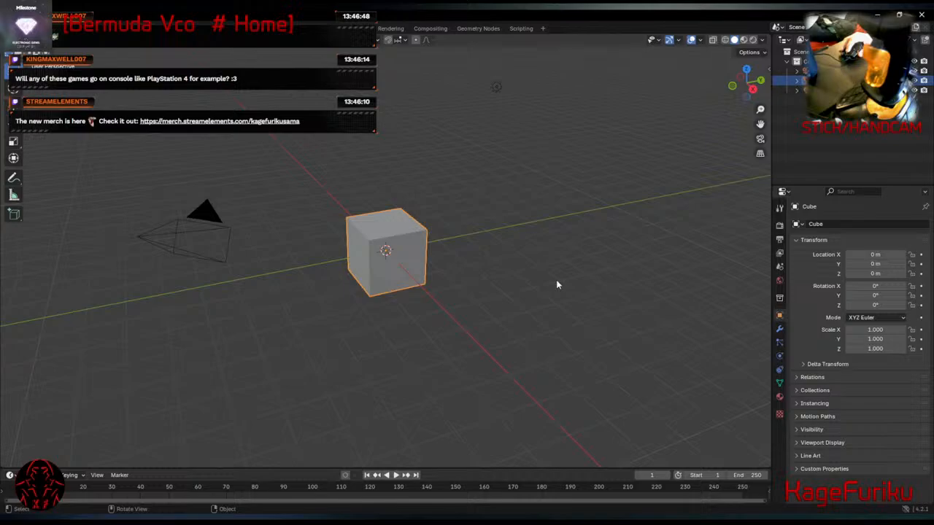
# Delete the default cube and add a new cube mesh at the origin.
pyautogui.press('Delete')
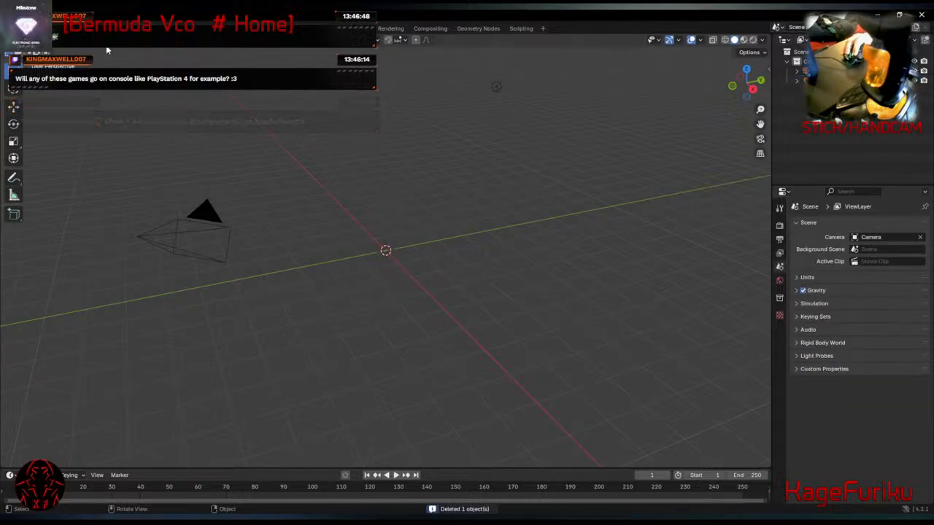
pyautogui.click(131, 39)
pyautogui.click(131, 40)
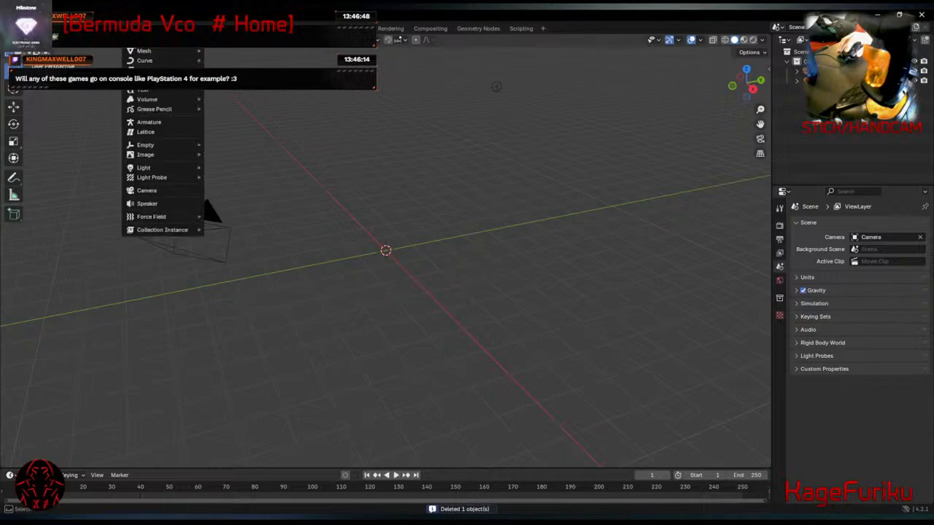
pyautogui.moveTo(182, 51)
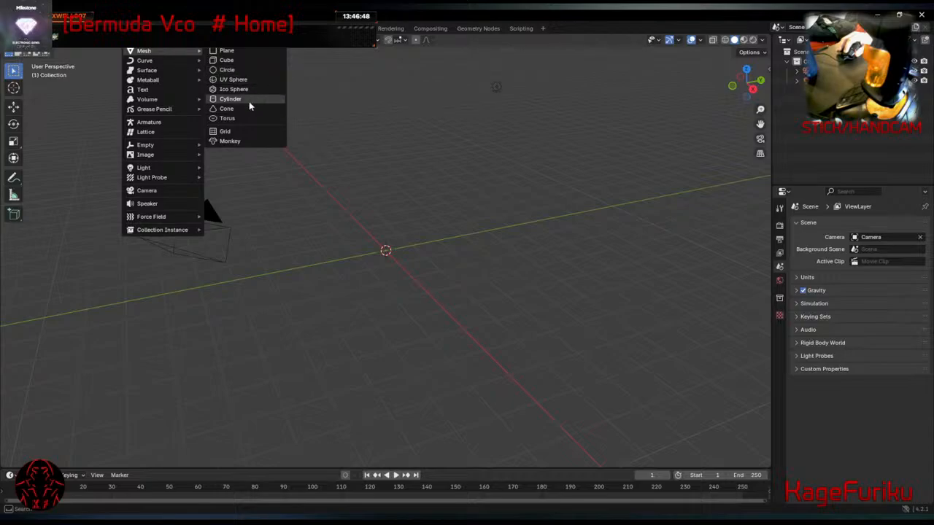
pyautogui.click(267, 60)
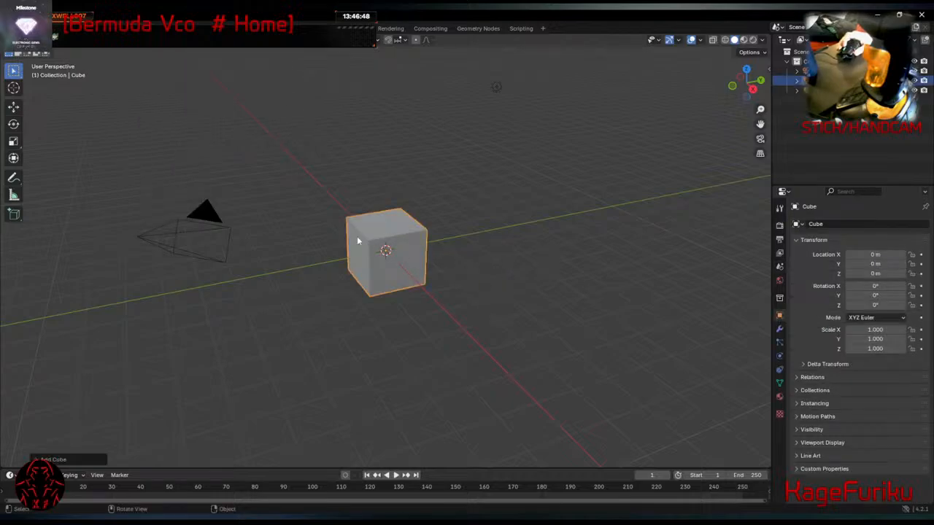
# In the Modeling workspace, cut the cube with one central loop along X and three evenly spaced loops along Y.
pyautogui.scroll(4, 356, 236)
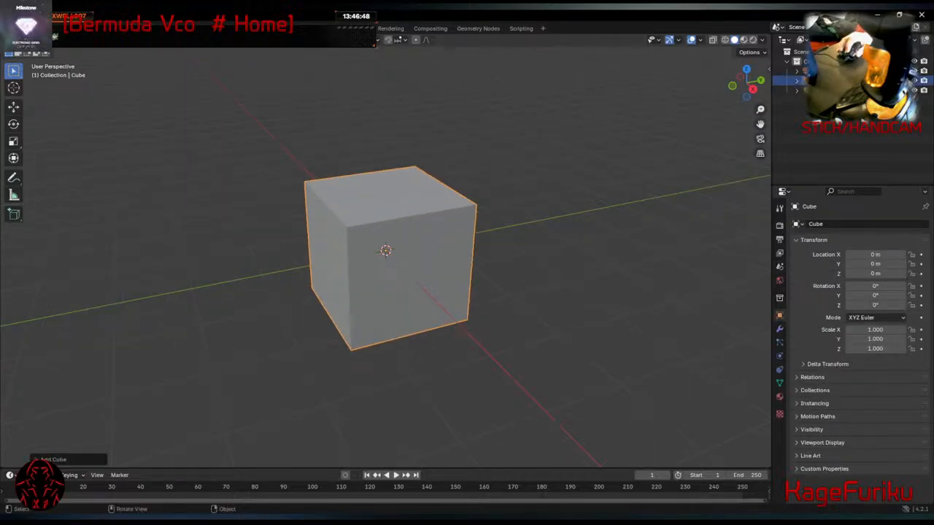
pyautogui.click(160, 28)
pyautogui.scroll(3, 321, 228)
pyautogui.click(16, 286)
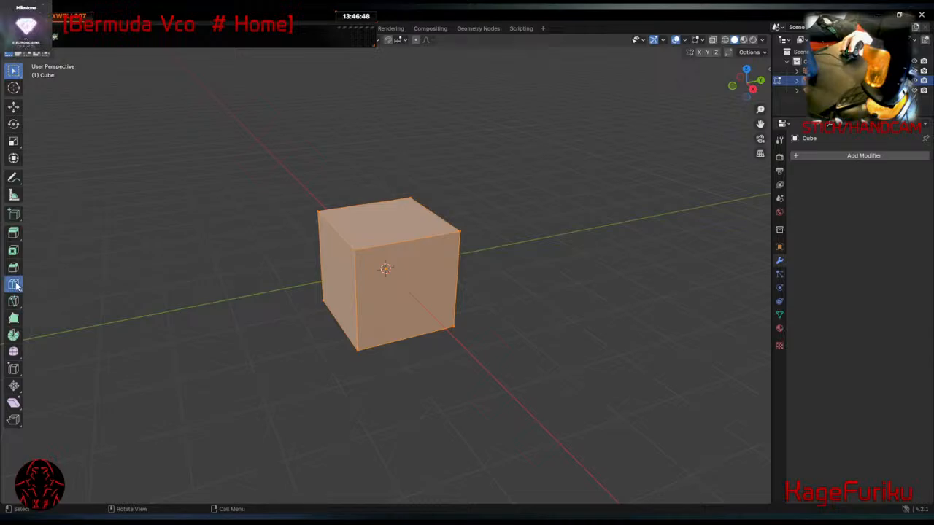
pyautogui.click(398, 241)
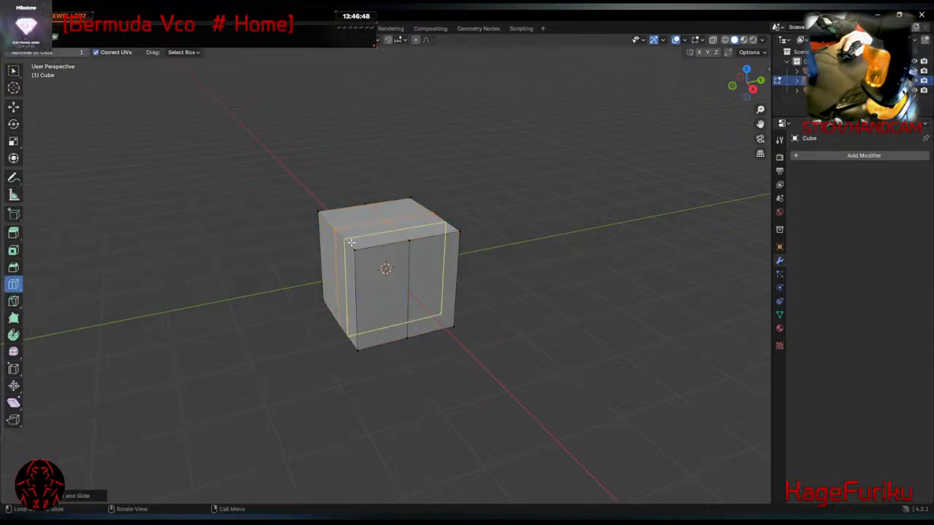
pyautogui.click(351, 243)
pyautogui.click(328, 219)
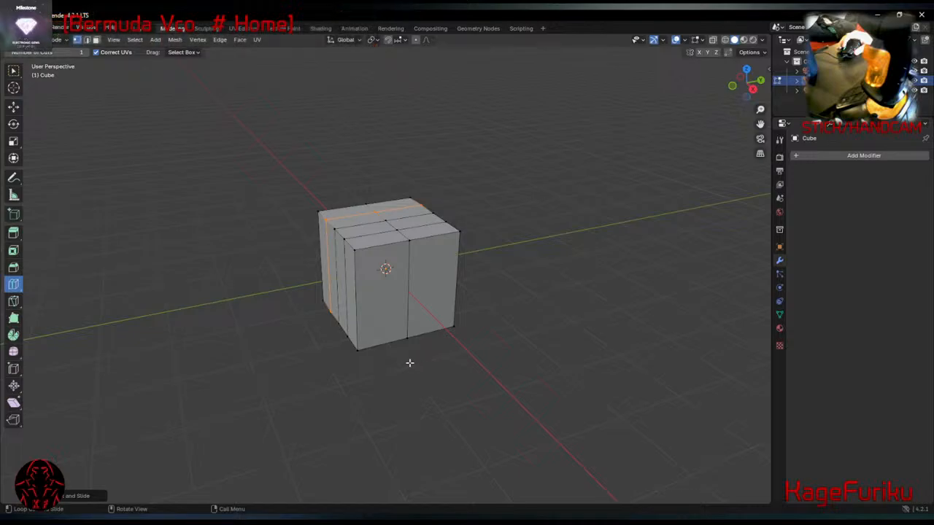
# Select all the top faces of the cube and lower them along Z to make a flat, low block.
pyautogui.click(13, 106)
pyautogui.press('3')
pyautogui.click(376, 240)
pyautogui.keyDown('shift'); pyautogui.click(419, 233); pyautogui.keyUp('shift')
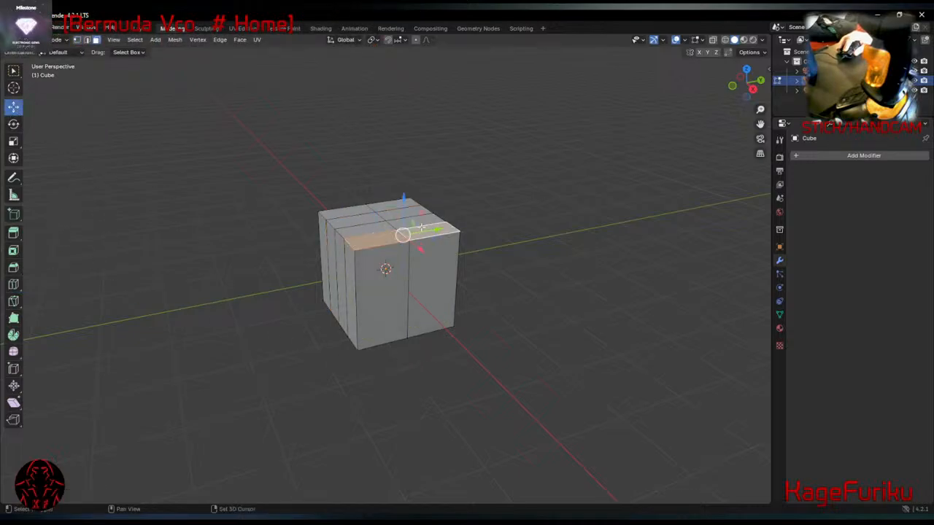
pyautogui.keyDown('shift'); pyautogui.click(407, 223); pyautogui.keyUp('shift')
pyautogui.keyDown('shift'); pyautogui.click(393, 212); pyautogui.keyUp('shift')
pyautogui.keyDown('shift'); pyautogui.click(385, 207); pyautogui.keyUp('shift')
pyautogui.keyDown('shift'); pyautogui.click(355, 209); pyautogui.keyUp('shift')
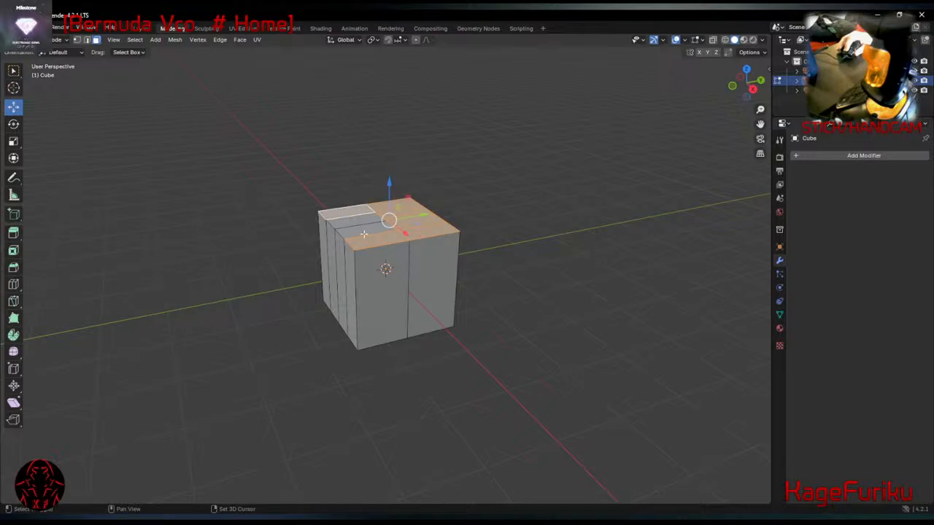
pyautogui.keyDown('shift'); pyautogui.click(360, 227); pyautogui.keyUp('shift')
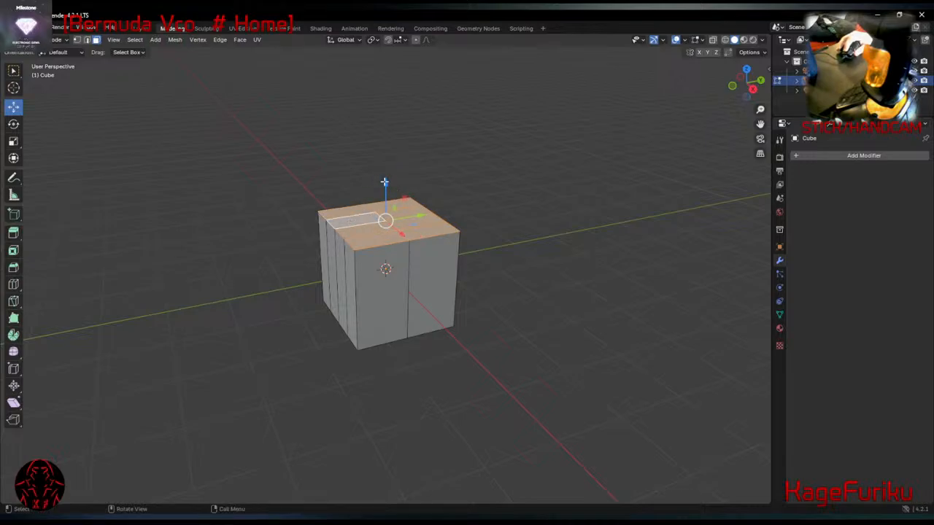
pyautogui.moveTo(384, 182); pyautogui.dragTo(387, 251)
# Select the block's central edge loop running along X and raise it along Z to form a ridge.
pyautogui.press('2')
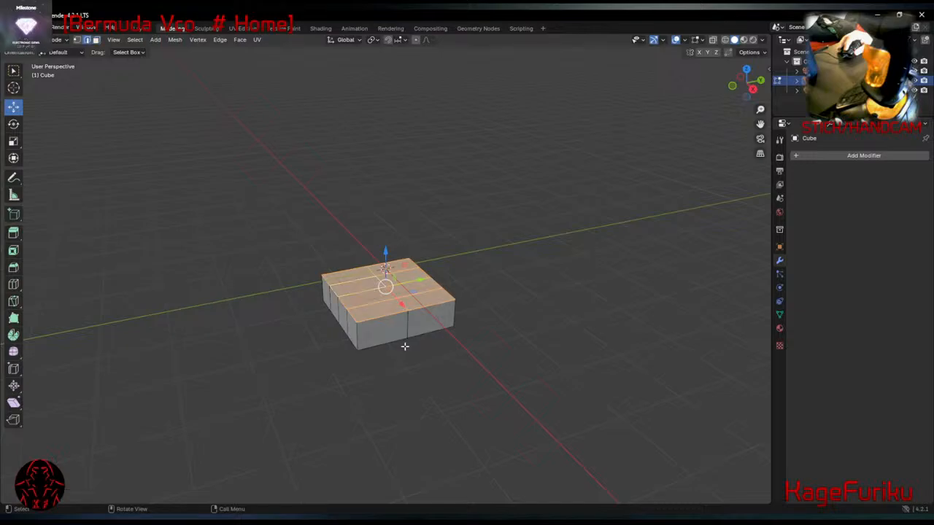
pyautogui.click(406, 334)
pyautogui.keyDown('alt'); pyautogui.click(405, 307); pyautogui.keyUp('alt')
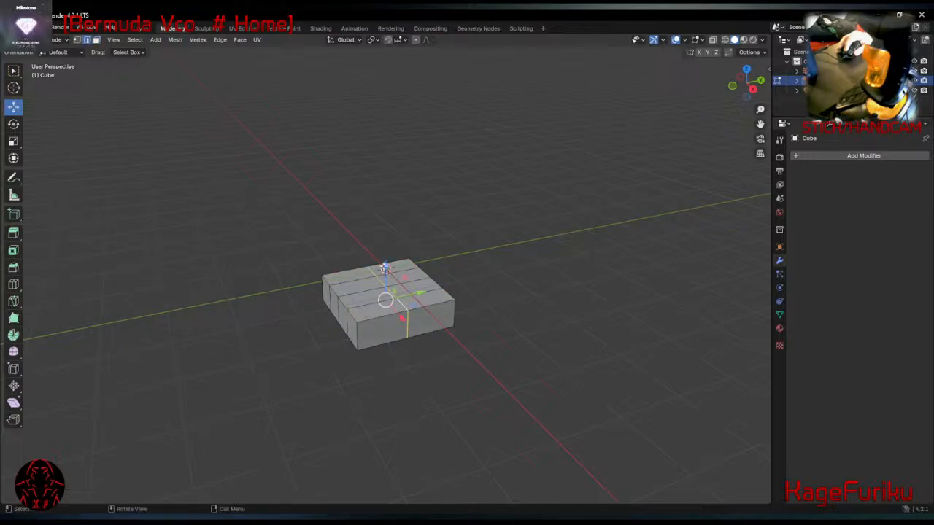
pyautogui.moveTo(385, 268); pyautogui.dragTo(385, 257)
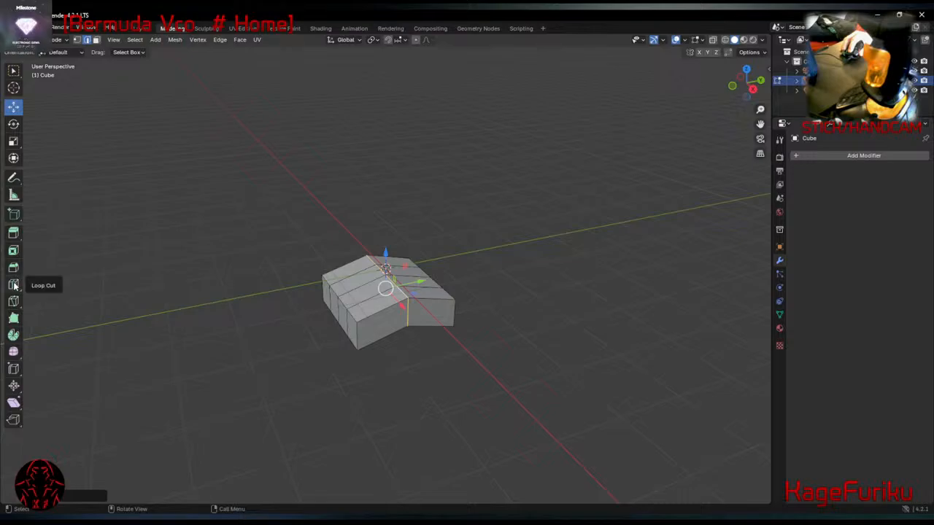
# Add a horizontal loop cut at mid-height around the block's side walls.
pyautogui.hotkey('alt', 'a')
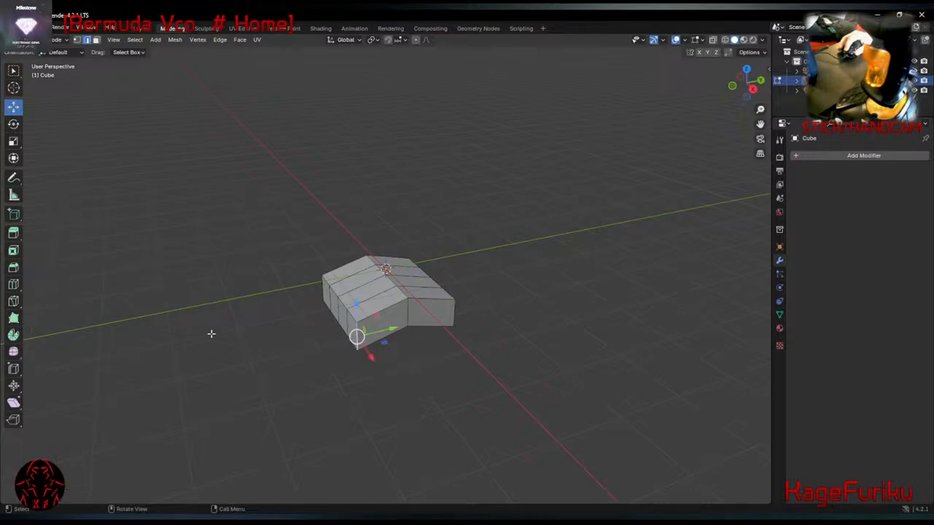
pyautogui.click(14, 285)
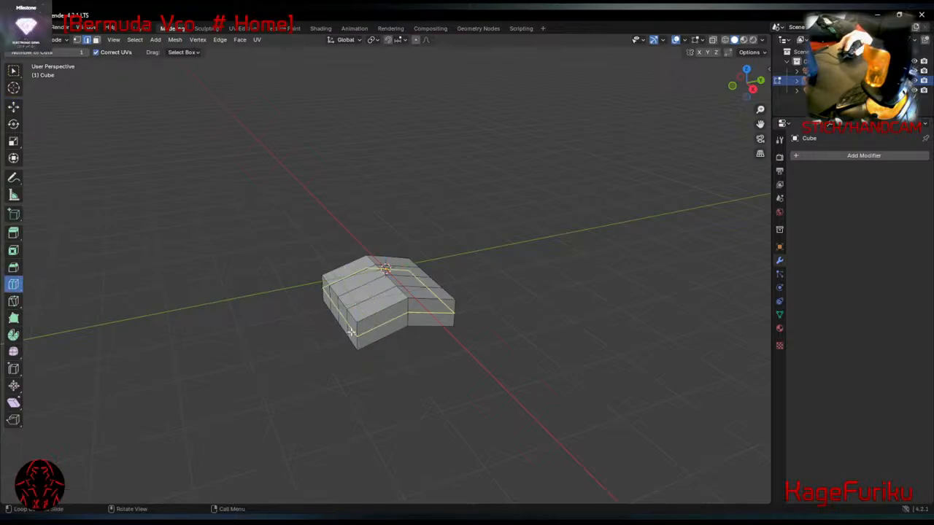
pyautogui.click(446, 309)
# Try scaling the mid-height edge loop outward, and undo the scaling.
pyautogui.press('s')
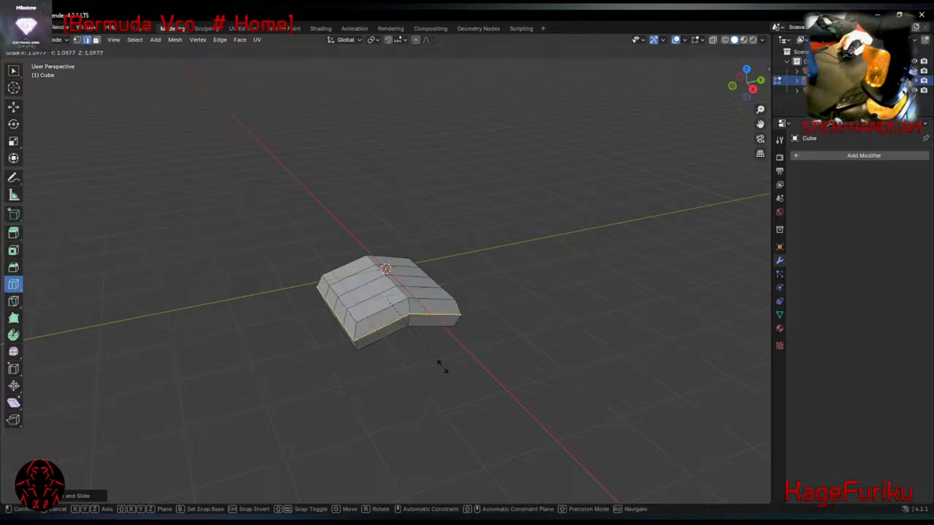
pyautogui.click(441, 369)
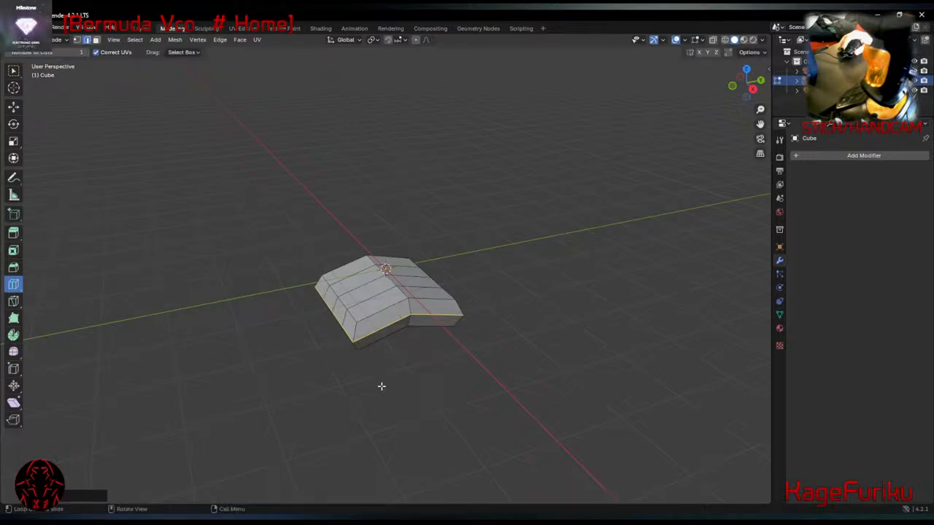
pyautogui.hotkey('ctrl', 'z')
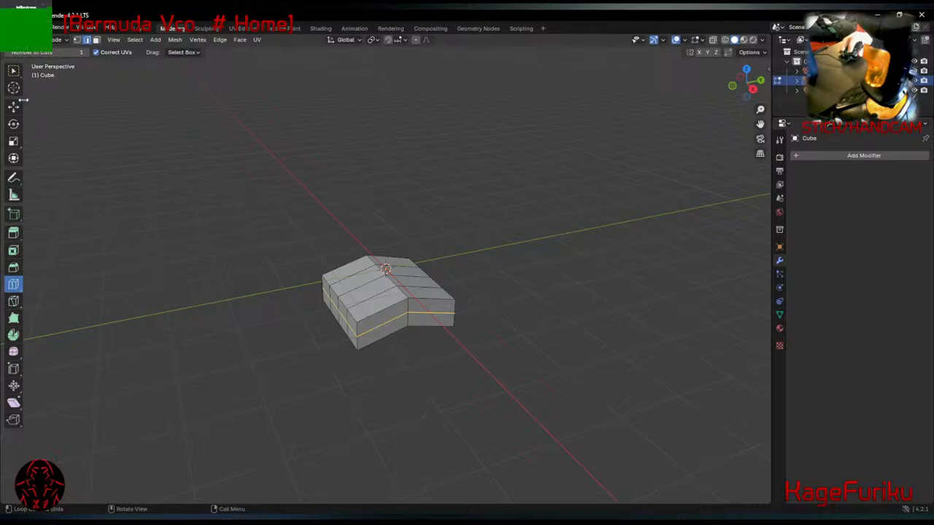
# With the Move tool, try to select the mid-height edges around the block's side walls.
pyautogui.click(13, 122)
pyautogui.click(14, 109)
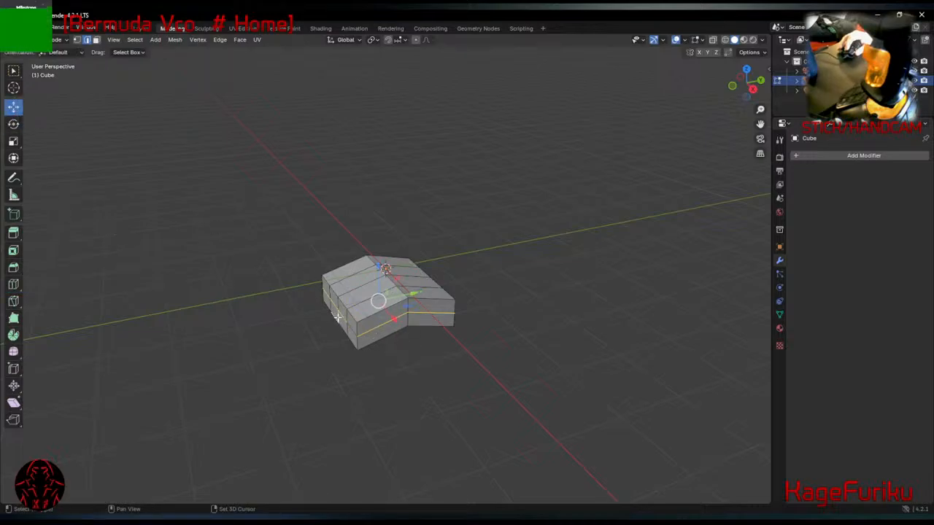
pyautogui.moveTo(296, 266); pyautogui.dragTo(351, 337)
pyautogui.moveTo(307, 280); pyautogui.dragTo(350, 338)
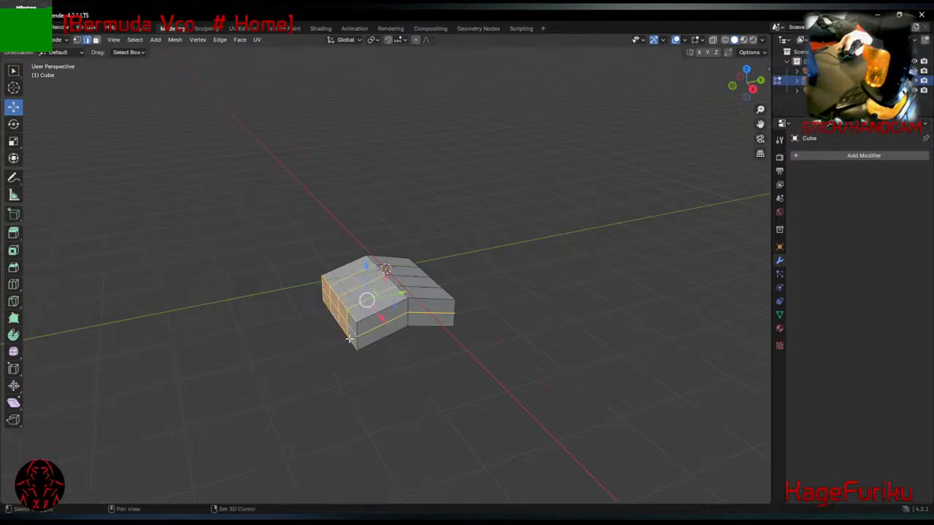
pyautogui.click(328, 316)
pyautogui.scroll(3, 319, 315)
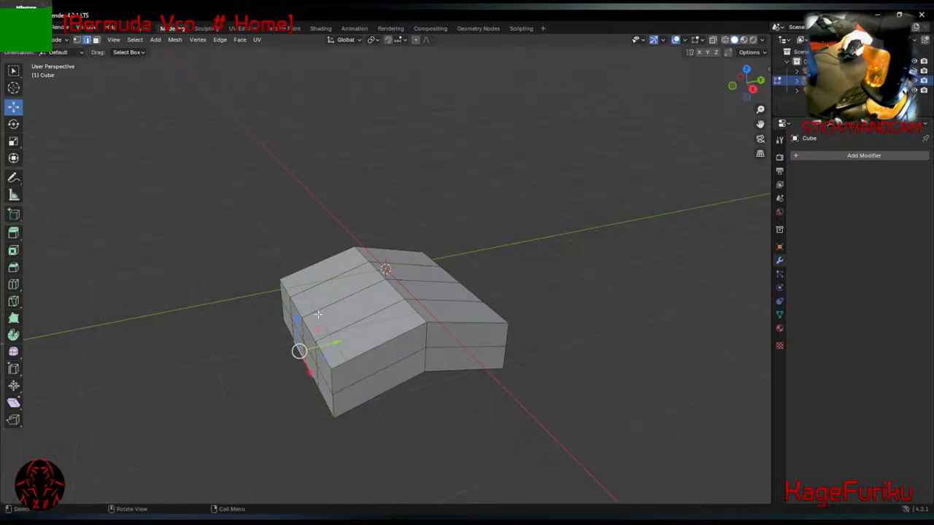
pyautogui.click(382, 371)
pyautogui.keyDown('alt'); pyautogui.click(467, 343); pyautogui.keyUp('alt')
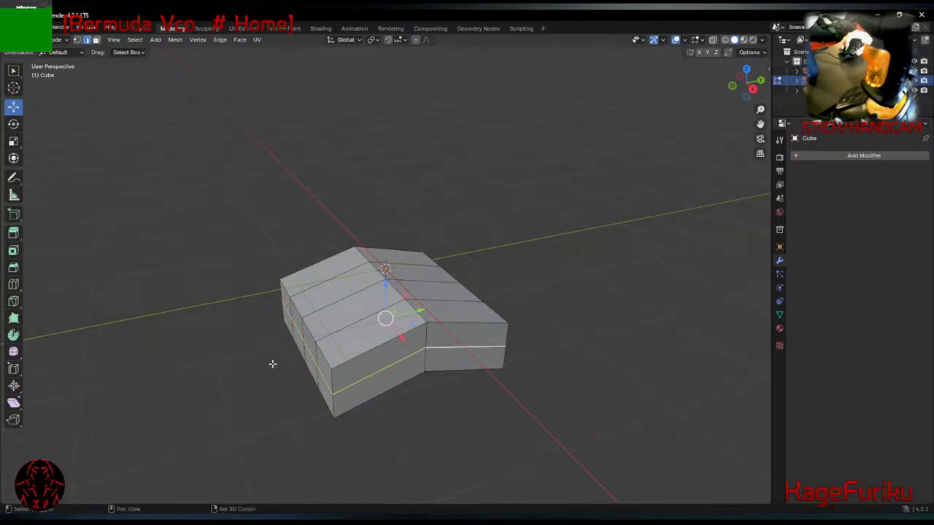
pyautogui.keyDown('shift'); pyautogui.moveTo(271, 361); pyautogui.dragTo(442, 336, button='middle'); pyautogui.keyUp('shift')
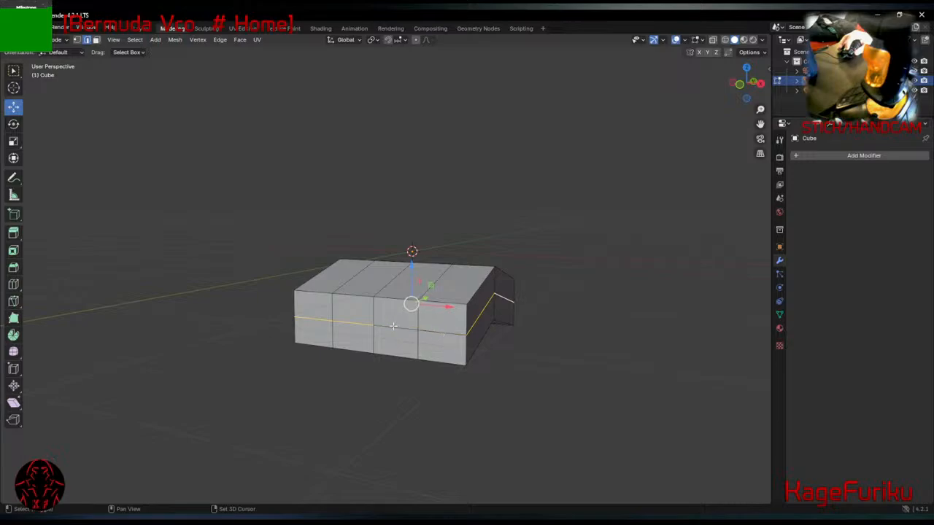
pyautogui.keyDown('shift'); pyautogui.click(348, 320); pyautogui.keyUp('shift')
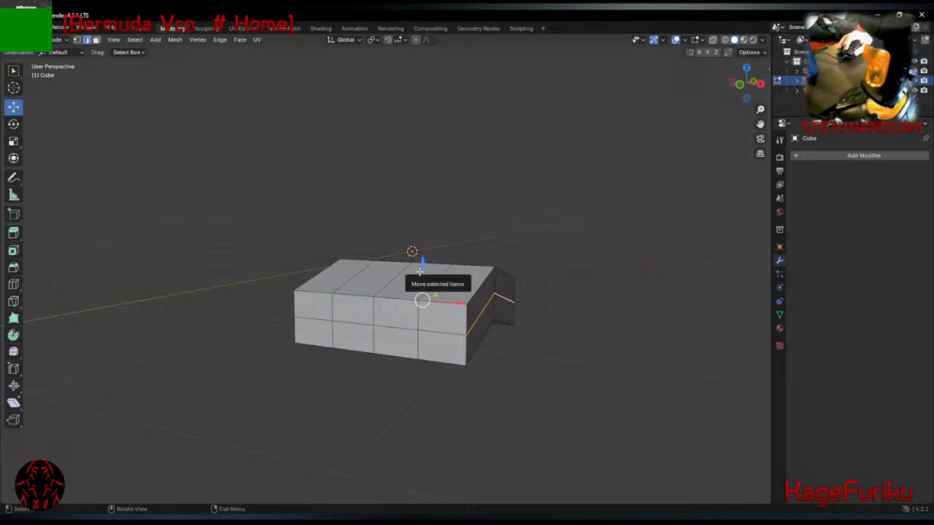
# Select the whole ridged block and move it up along Z.
pyautogui.press('a')
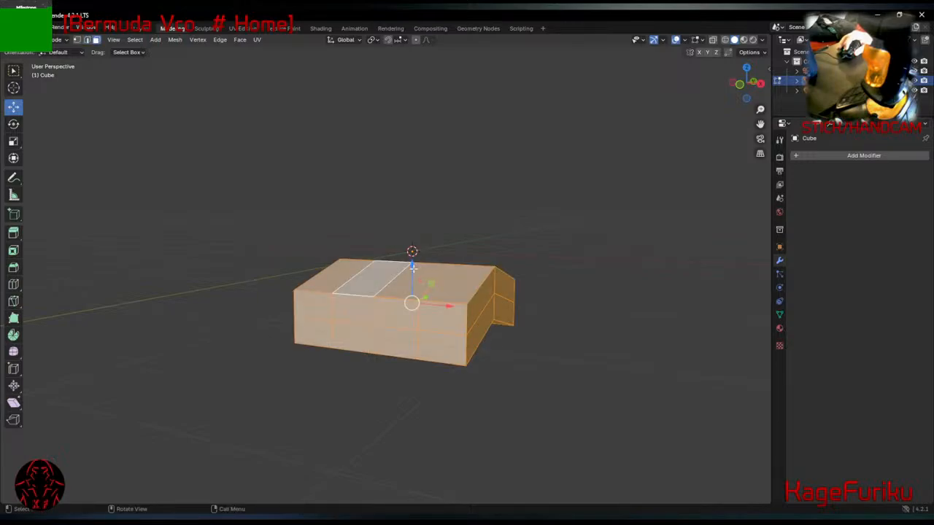
pyautogui.moveTo(412, 267); pyautogui.dragTo(413, 208)
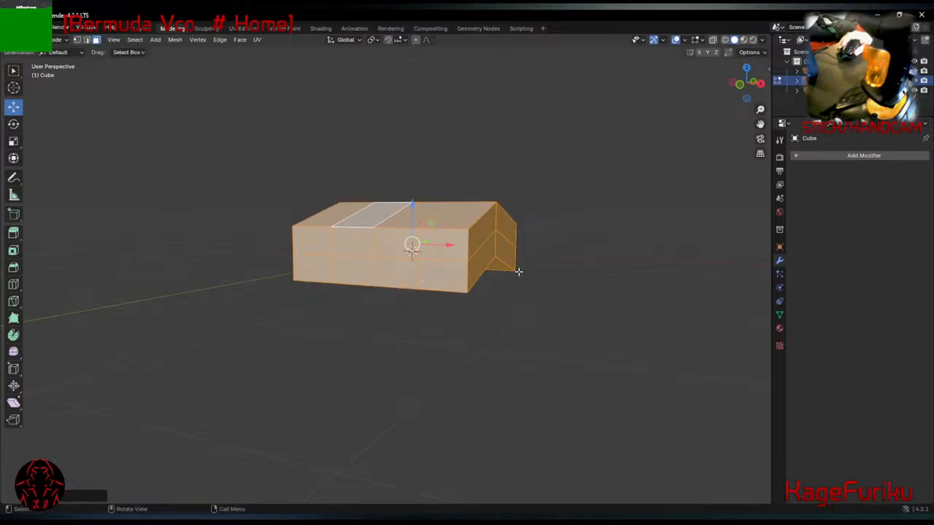
# Select the mid-height edges around the block's walls and scale them outward to about 1.11.
pyautogui.click(474, 250)
pyautogui.click(542, 311)
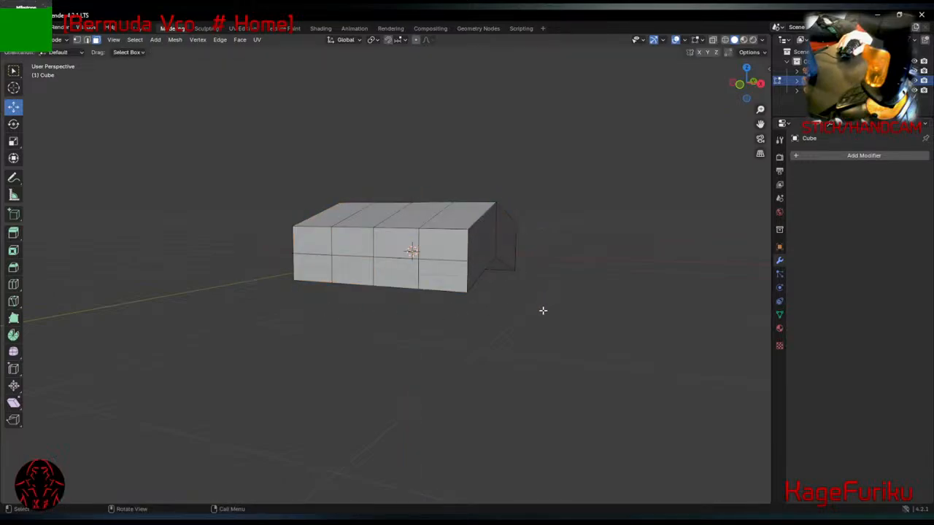
pyautogui.click(508, 238)
pyautogui.keyDown('alt'); pyautogui.keyDown('shift'); pyautogui.click(488, 239); pyautogui.keyUp('shift'); pyautogui.keyUp('alt')
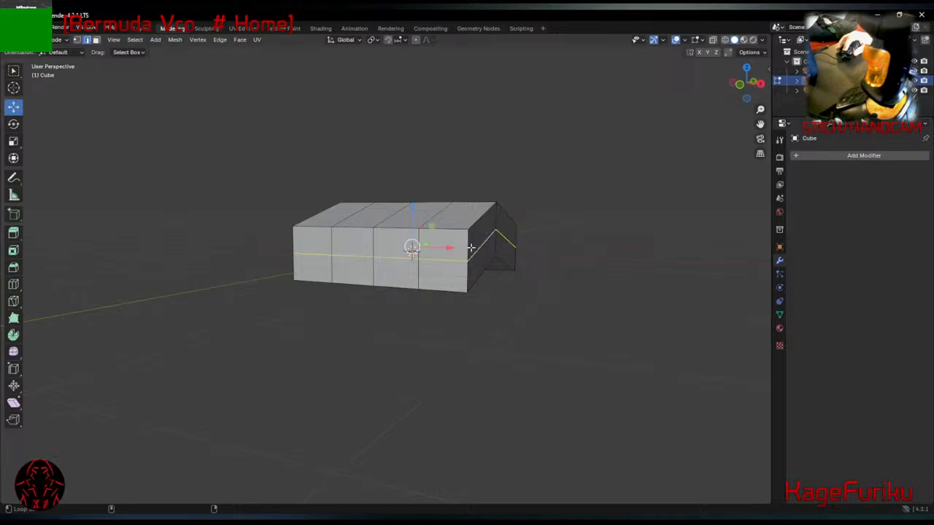
pyautogui.keyDown('alt'); pyautogui.click(444, 261); pyautogui.keyUp('alt')
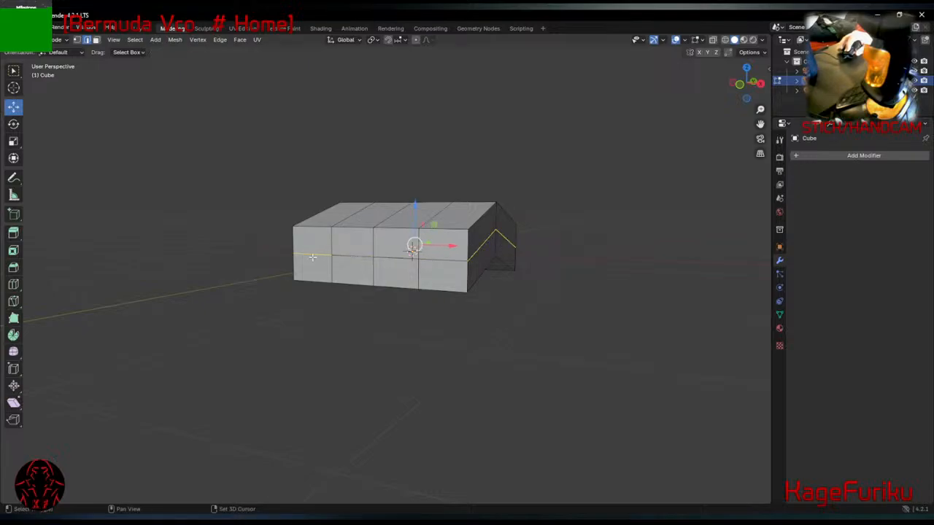
pyautogui.moveTo(501, 280); pyautogui.dragTo(432, 284, button='middle')
pyautogui.press('s')
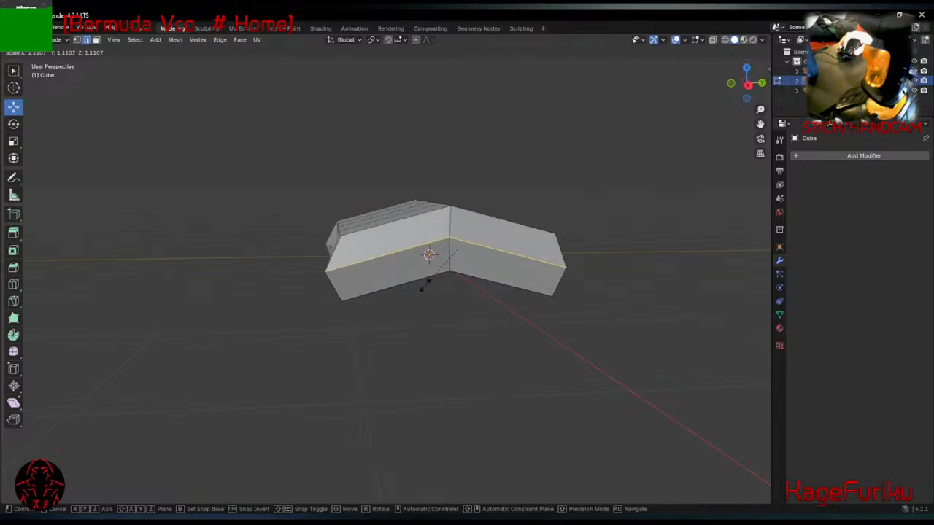
pyautogui.click(428, 284)
# Shift the scaled mid-height edges along Y, deselect them, and change to face selection.
pyautogui.moveTo(387, 302); pyautogui.dragTo(467, 263, button='middle')
pyautogui.moveTo(496, 250); pyautogui.dragTo(512, 251)
pyautogui.click(424, 328)
pyautogui.moveTo(391, 349); pyautogui.dragTo(363, 315, button='middle')
pyautogui.press('3')
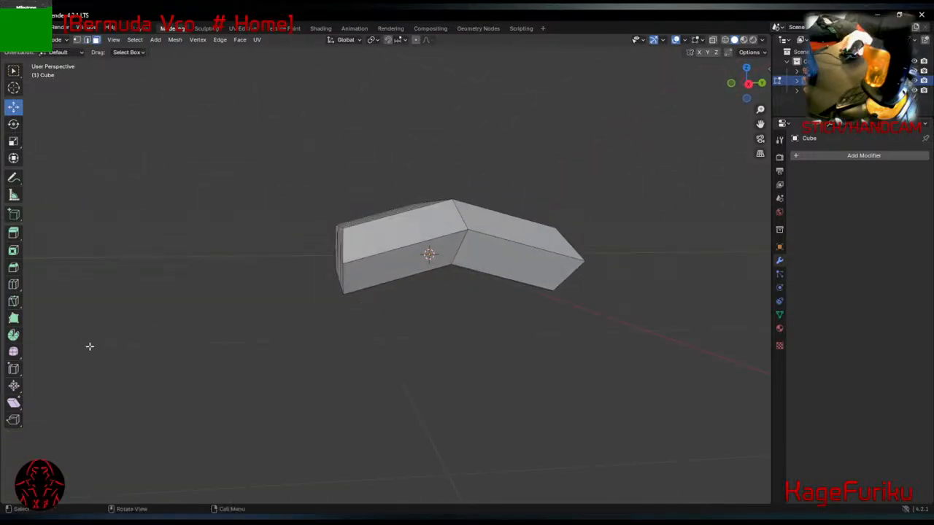
pyautogui.moveTo(283, 358); pyautogui.dragTo(358, 382, button='middle')
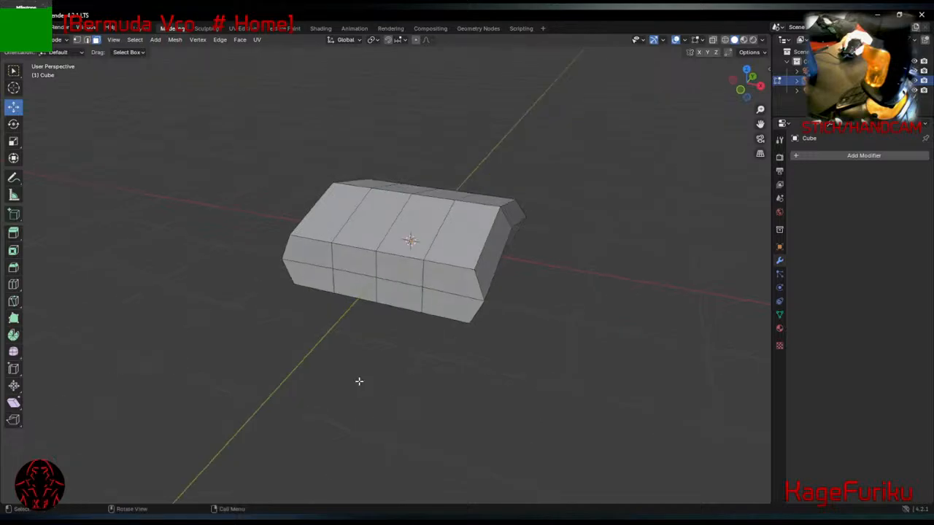
# Select the roof face at the -X end of the -Y slope.
pyautogui.click(407, 198)
pyautogui.click(421, 192)
pyautogui.click(375, 218)
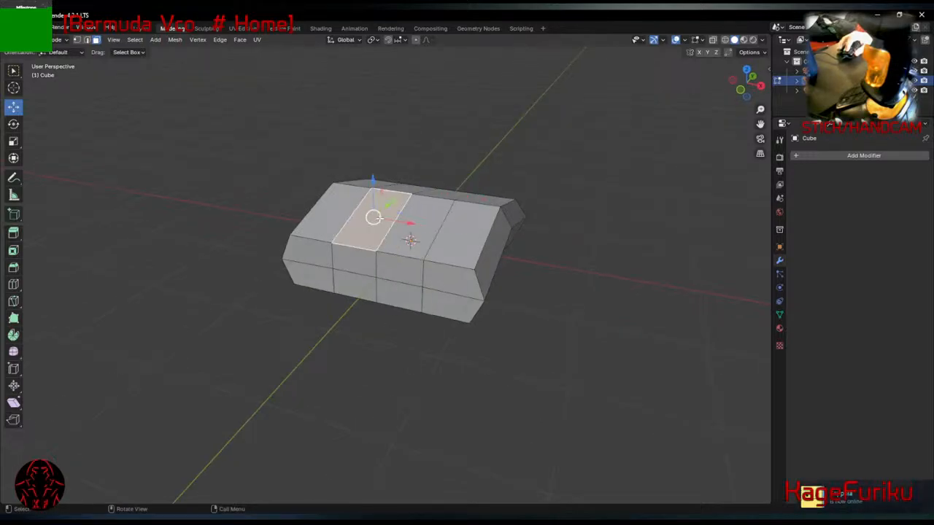
pyautogui.click(330, 218)
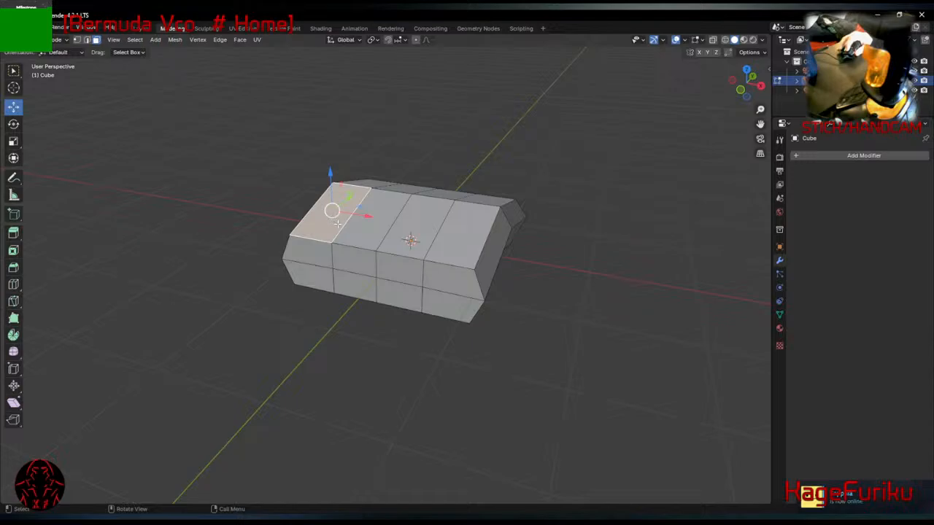
pyautogui.press('e')
pyautogui.click(372, 255)
pyautogui.press('r')
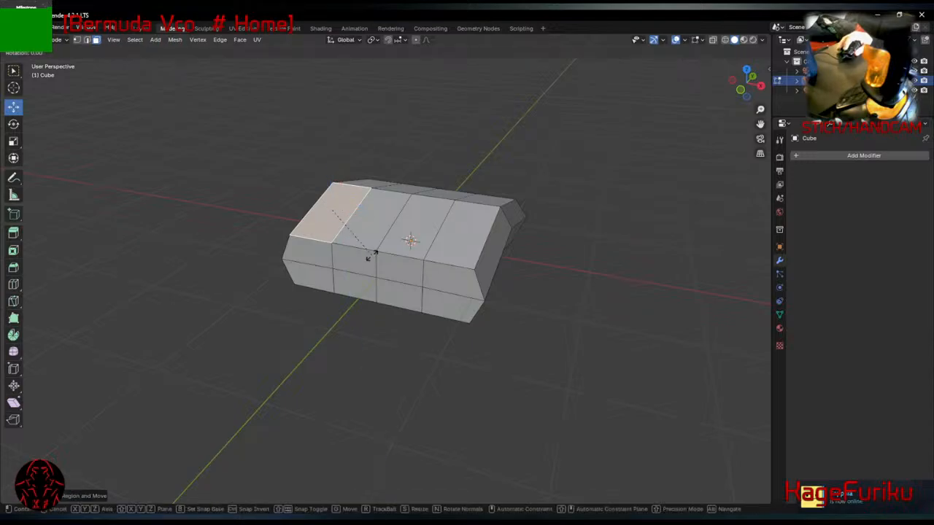
pyautogui.rightClick(374, 256)
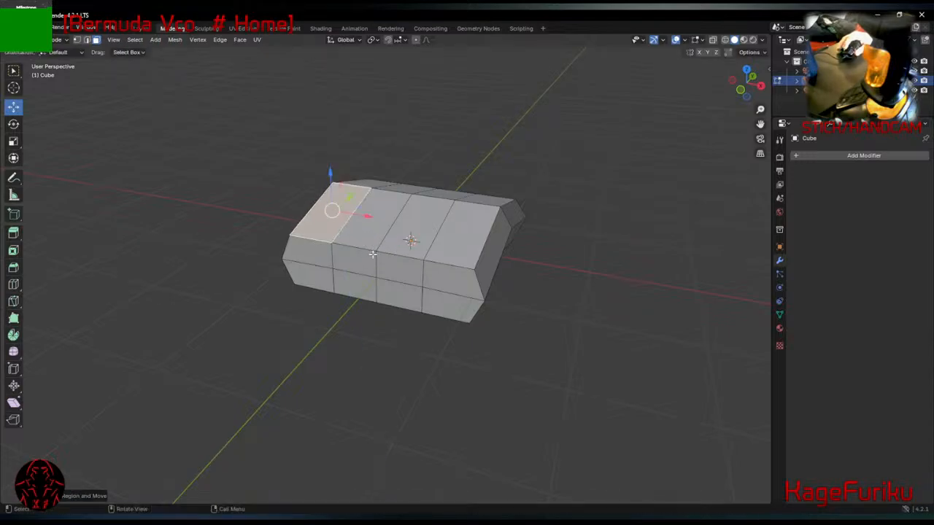
pyautogui.hotkey('ctrl', 'z')
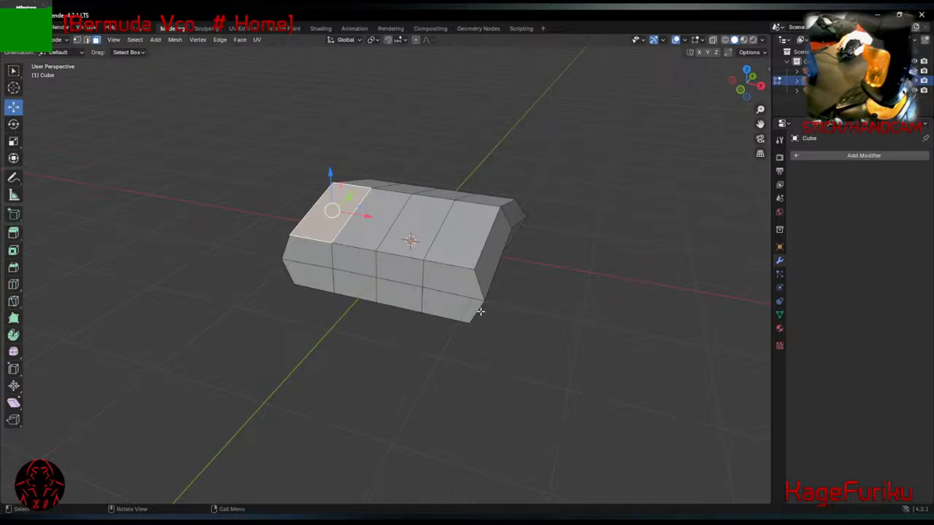
# Rotate the selected end roof face slightly and move it outward along Y.
pyautogui.press('r')
pyautogui.click(532, 301)
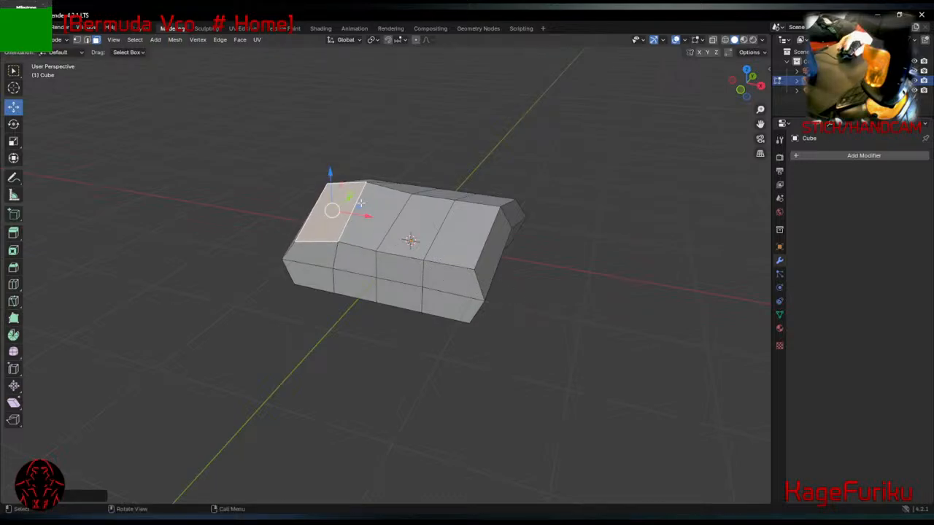
pyautogui.moveTo(348, 195); pyautogui.dragTo(343, 202)
# Rotate the +Y eave edge at the -X end by about 12° and move it down and outward in the XZ plane.
pyautogui.moveTo(491, 290); pyautogui.dragTo(370, 264, button='middle')
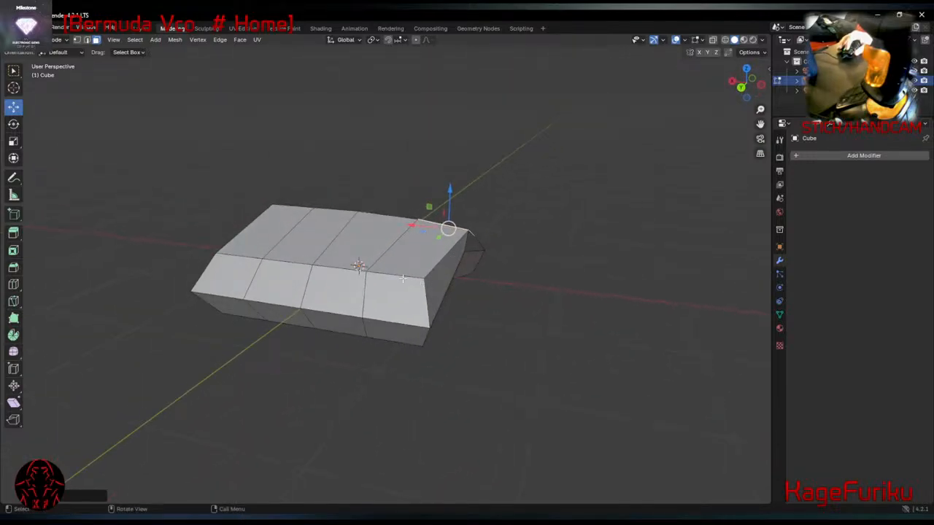
pyautogui.press('2')
pyautogui.click(401, 272)
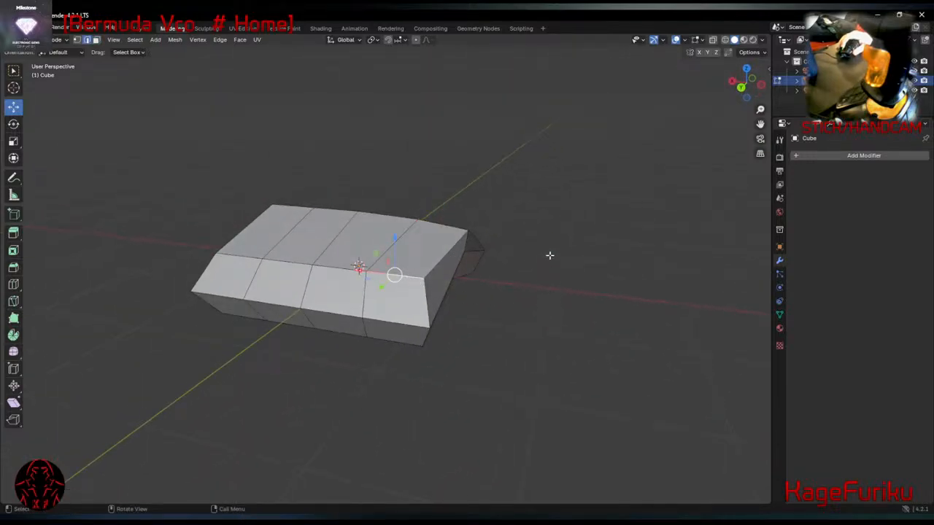
pyautogui.press('r')
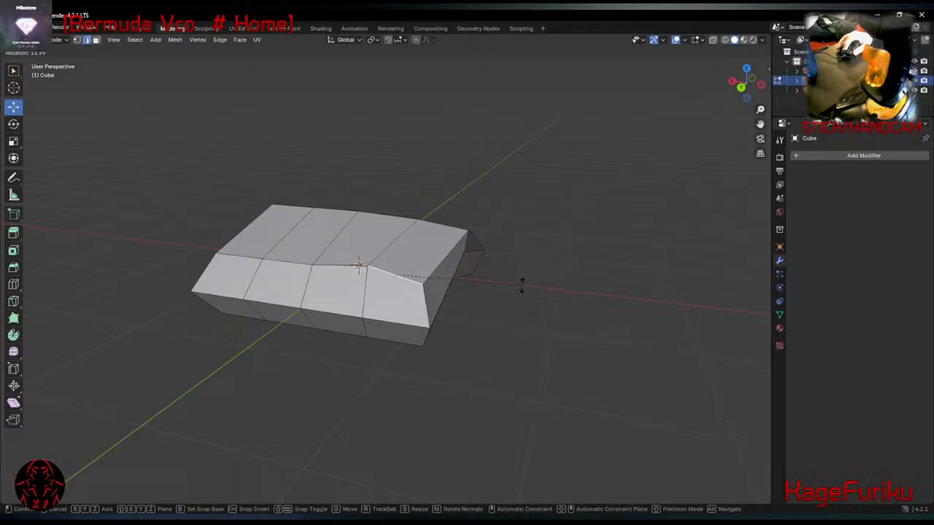
pyautogui.click(520, 285)
pyautogui.press('g')
pyautogui.press('z')
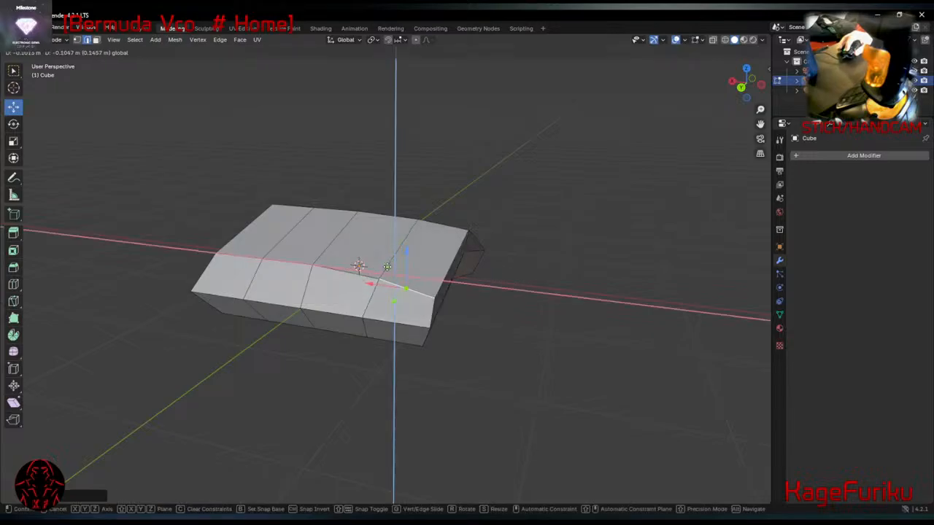
pyautogui.click(240, 275)
# Add one lengthwise loop cut around the block's +Y half.
pyautogui.moveTo(241, 275); pyautogui.dragTo(285, 286, button='middle')
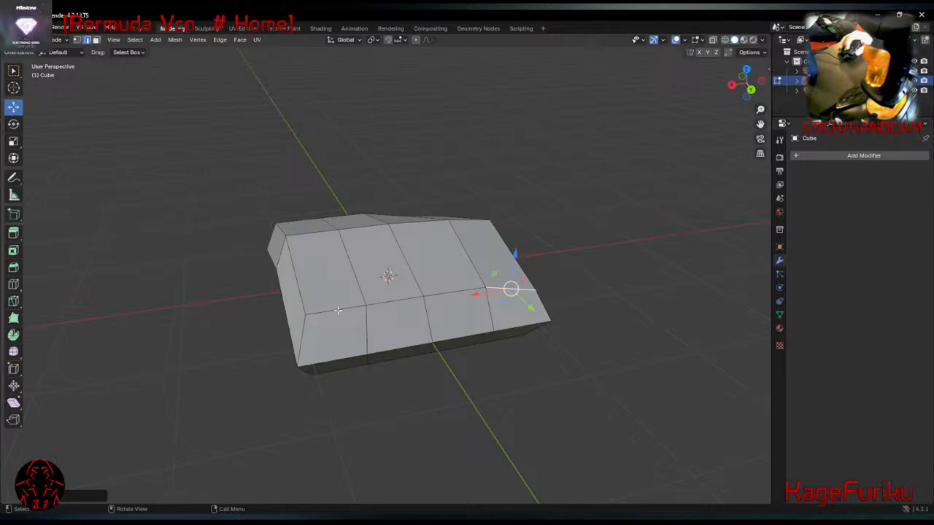
pyautogui.moveTo(319, 342); pyautogui.dragTo(386, 328, button='middle')
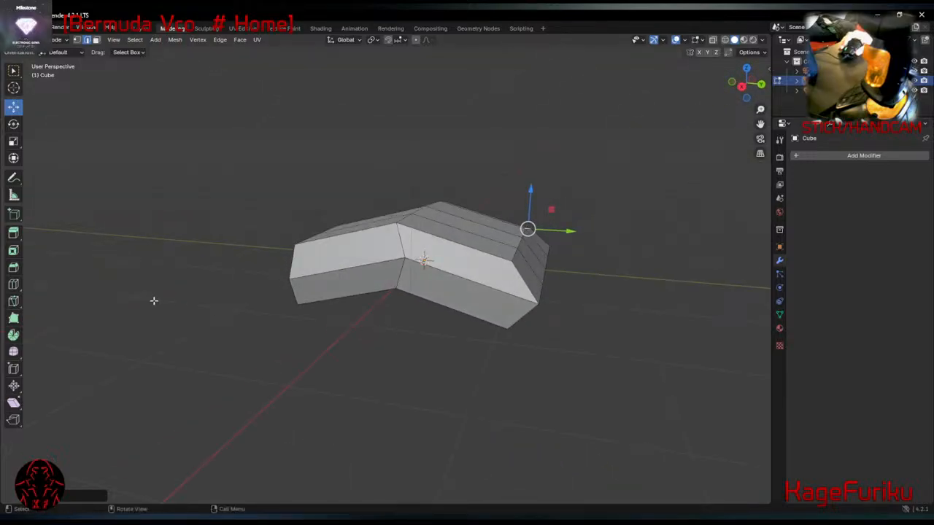
pyautogui.click(13, 286)
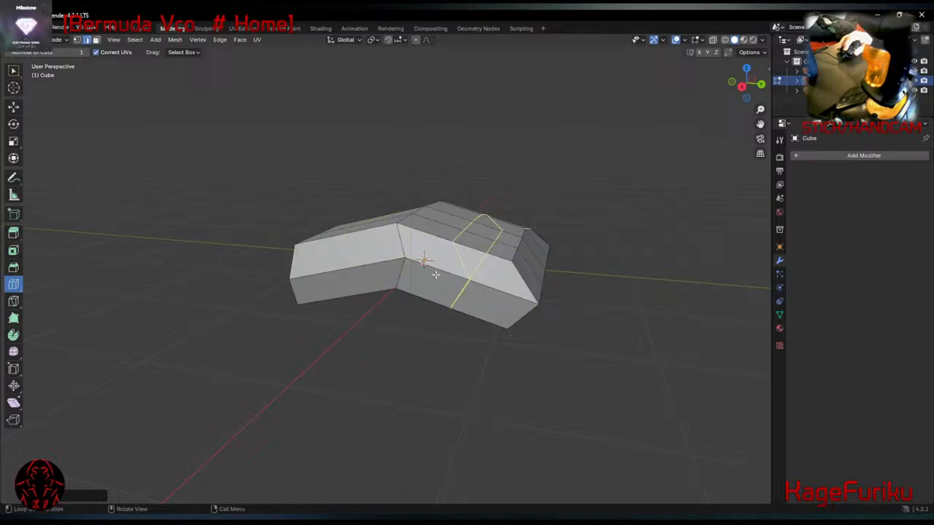
pyautogui.moveTo(450, 362); pyautogui.dragTo(379, 267, button='middle')
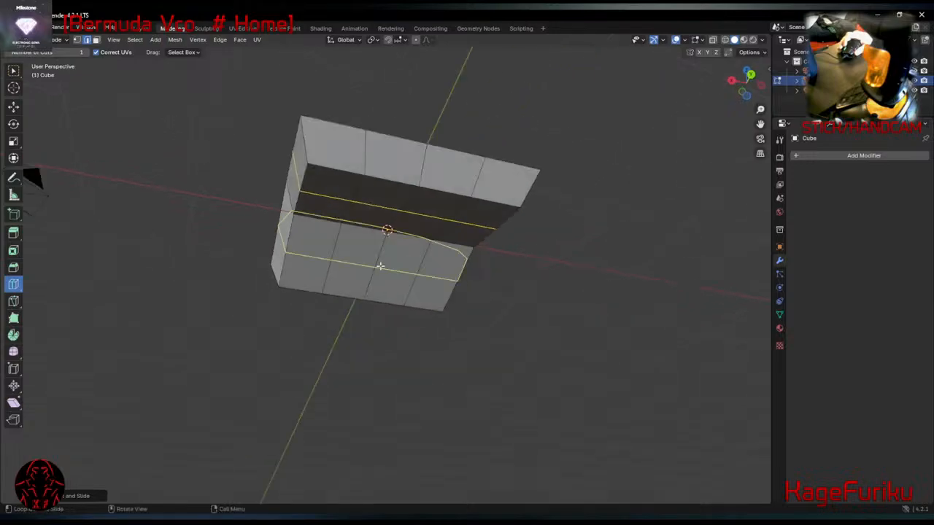
pyautogui.click(410, 237)
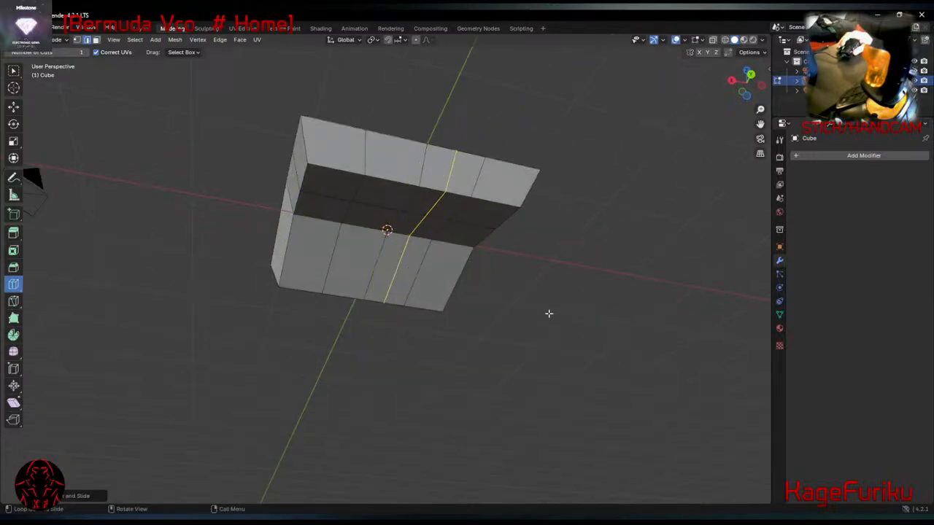
pyautogui.hotkey('ctrl', 'z')
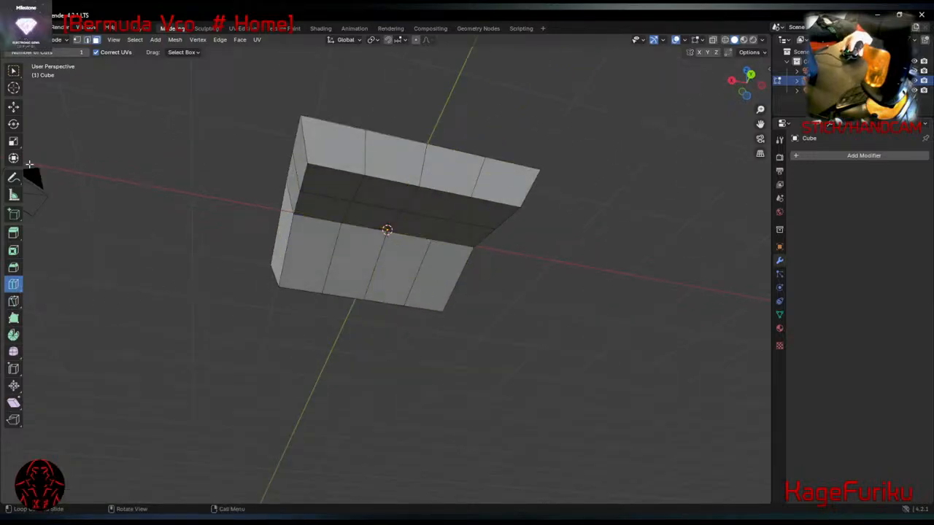
# Select the four middle faces on the block's underside and move them up along Z.
pyautogui.click(13, 108)
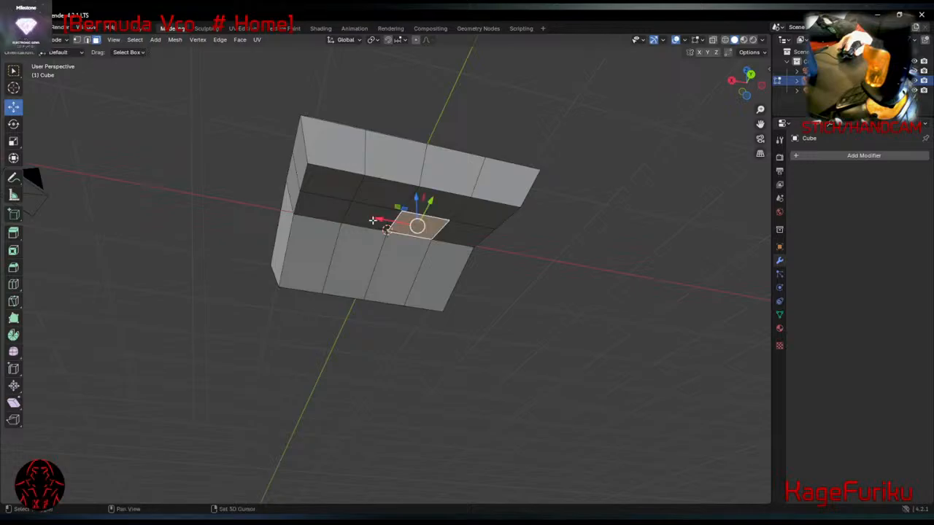
pyautogui.click(372, 221)
pyautogui.keyDown('shift'); pyautogui.click(417, 237); pyautogui.keyUp('shift')
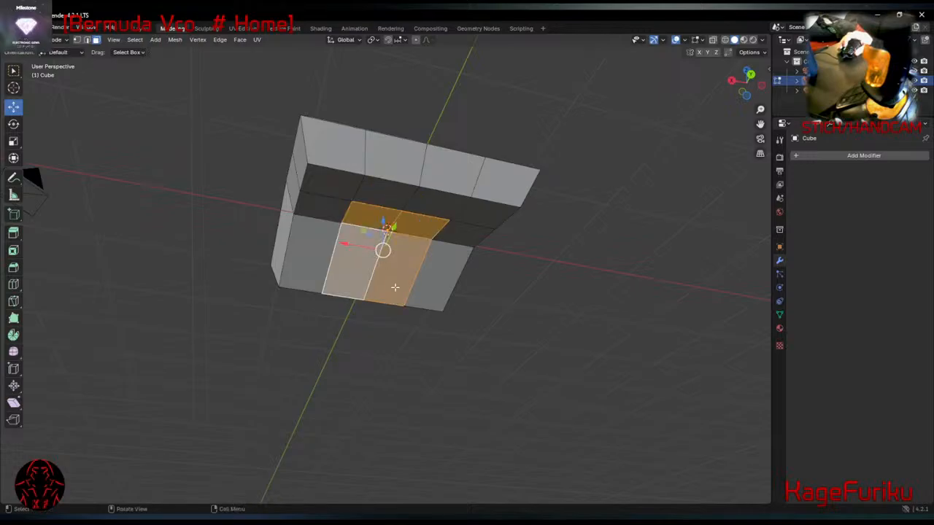
pyautogui.moveTo(395, 288); pyautogui.dragTo(572, 345, button='middle')
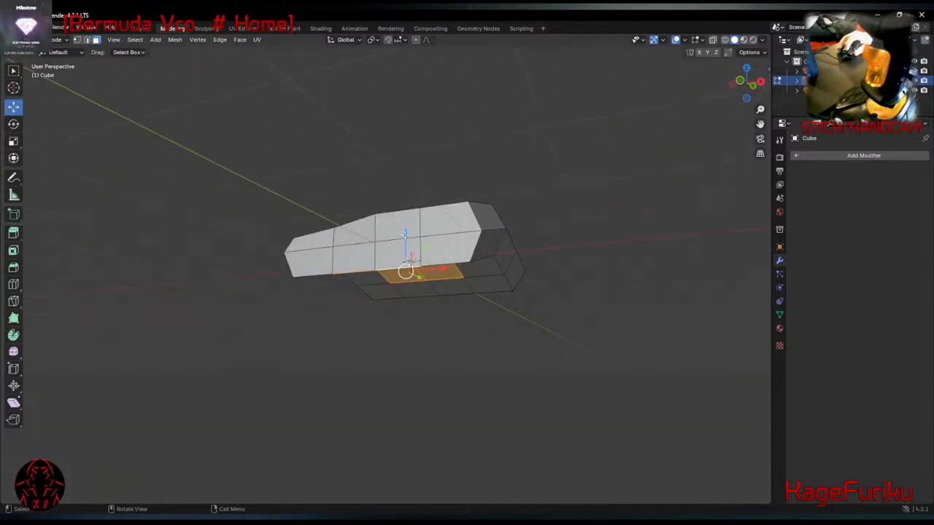
pyautogui.moveTo(406, 235); pyautogui.dragTo(406, 224)
# Rotate the two upper vertical edges on either side of the -Y wall's centre to slant them.
pyautogui.moveTo(407, 224); pyautogui.dragTo(418, 318, button='middle')
pyautogui.click(430, 225)
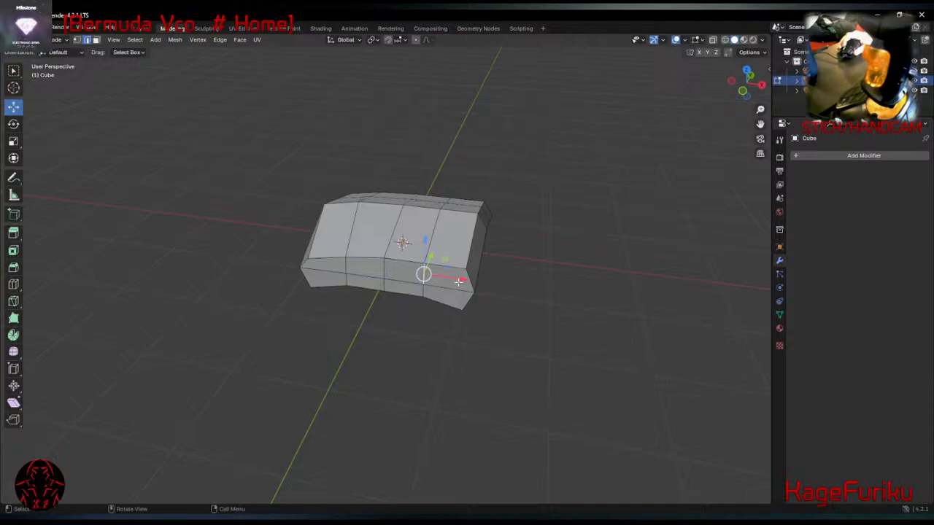
pyautogui.press('r')
pyautogui.click(465, 259)
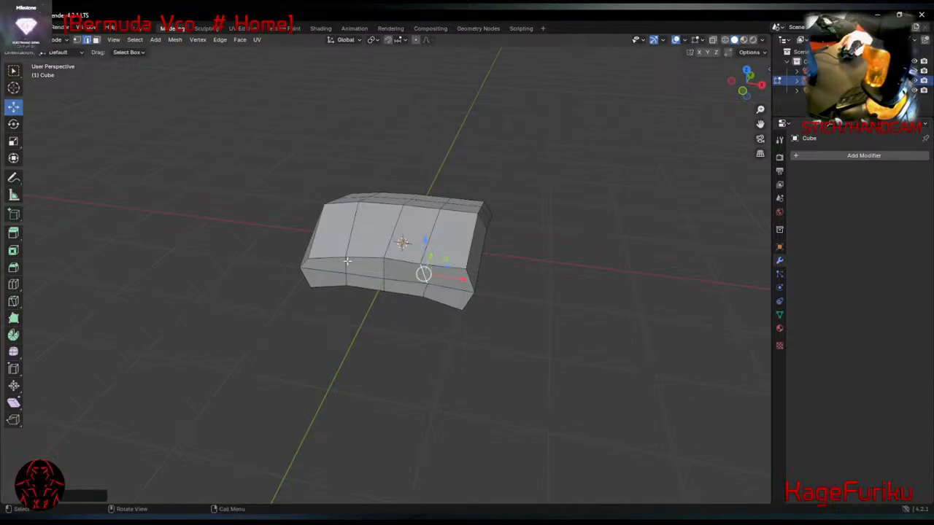
pyautogui.press('r')
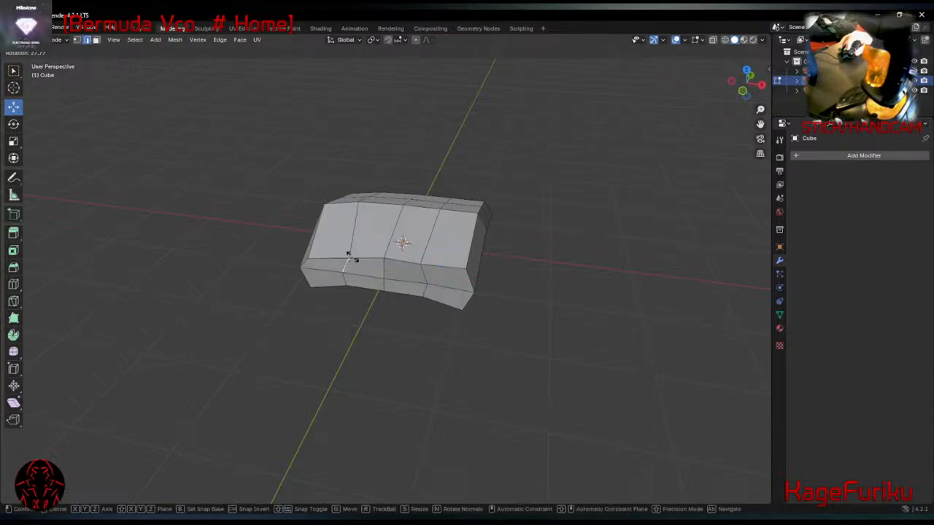
pyautogui.click(349, 255)
# Rotate the upper vertical edge at the centre of the -Y wall slightly.
pyautogui.moveTo(345, 263)
pyautogui.mouseDown(button='middle')
pyautogui.moveTo(346, 241)
pyautogui.moveTo(361, 256)
pyautogui.mouseUp(button='middle')
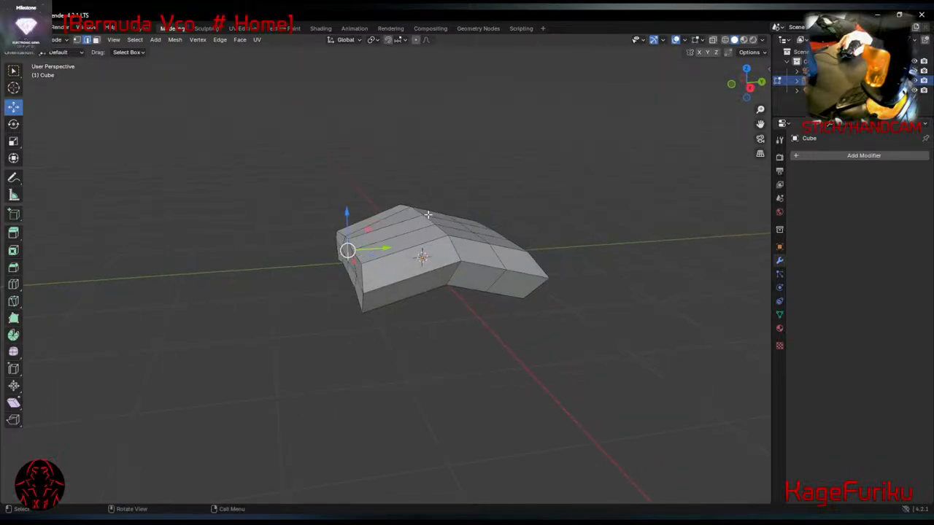
pyautogui.press('r')
pyautogui.click(412, 196)
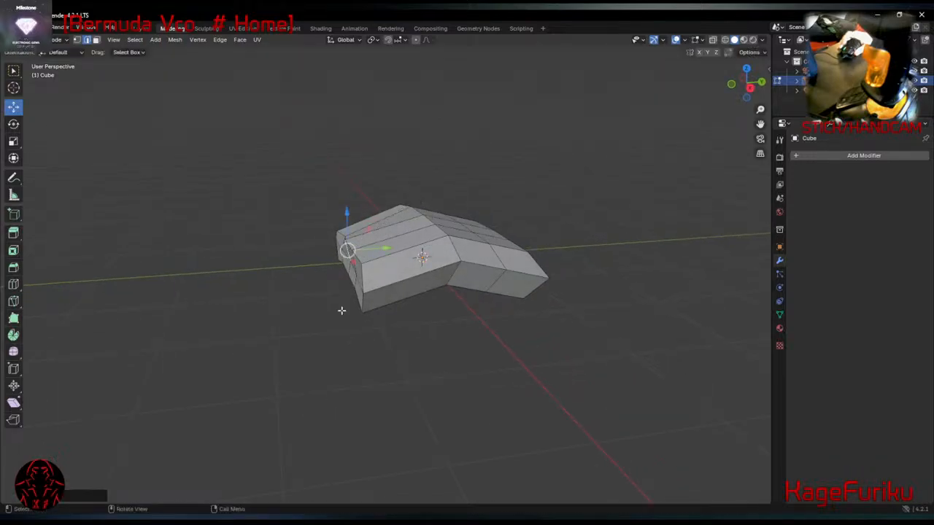
# Select the central edge loop running along Y across the middle of the block's top.
pyautogui.moveTo(342, 313); pyautogui.dragTo(355, 311, button='middle')
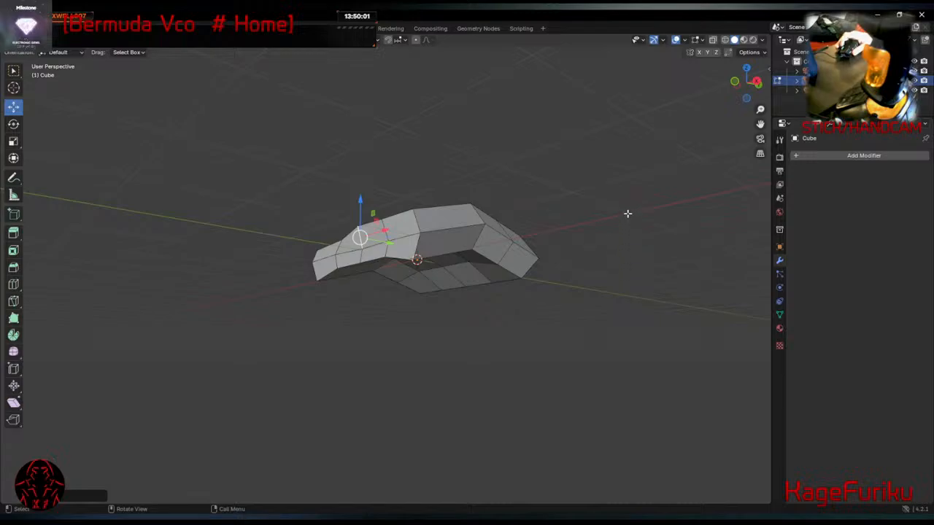
pyautogui.moveTo(627, 214); pyautogui.dragTo(589, 219, button='middle')
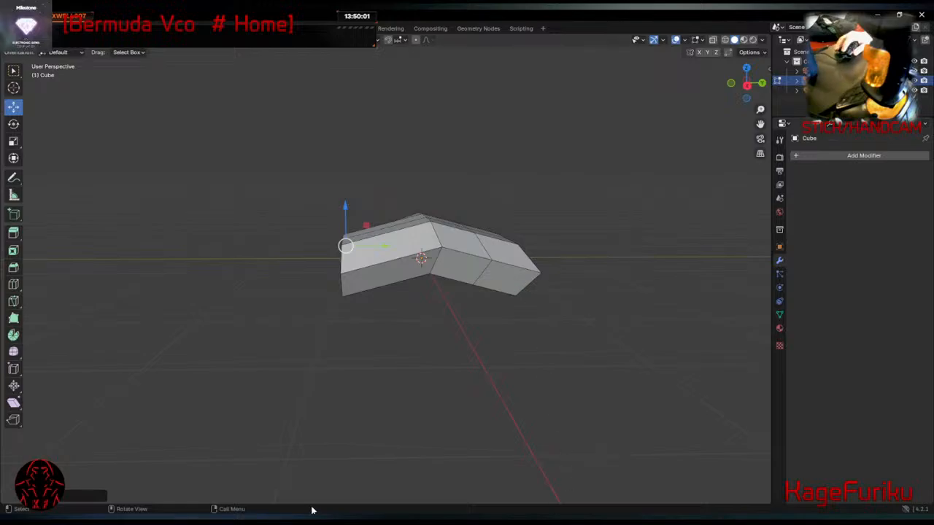
pyautogui.moveTo(357, 347); pyautogui.dragTo(458, 380, button='middle')
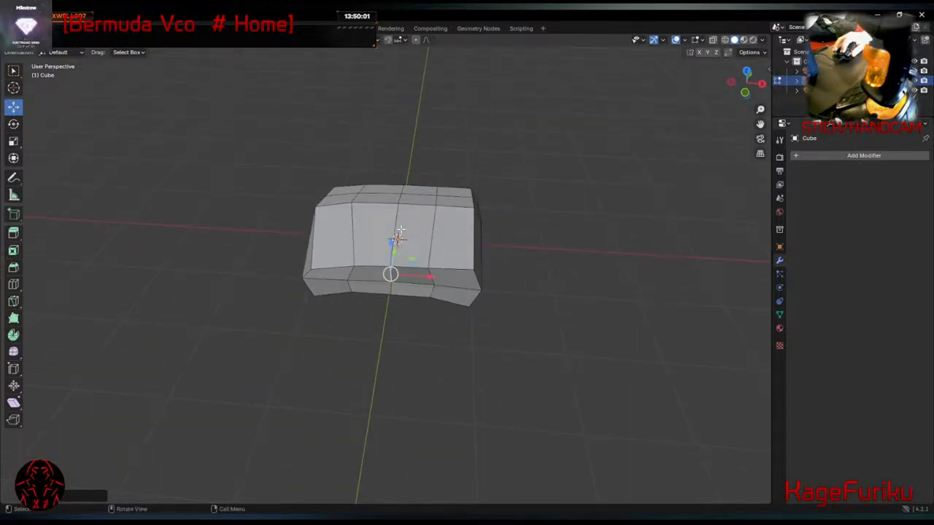
pyautogui.keyDown('shift'); pyautogui.rightClick(395, 232); pyautogui.keyUp('shift')
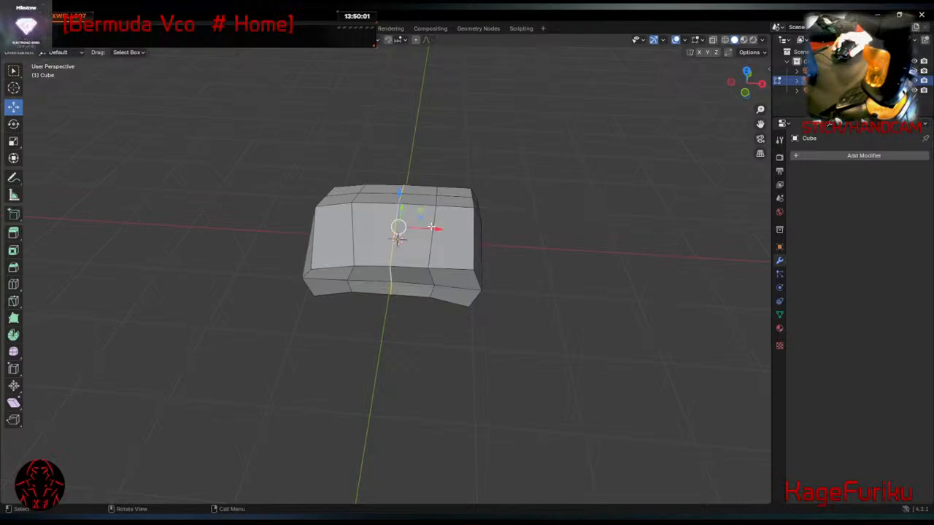
# Try to delete the central loop with the Edges option and undo the deletion.
pyautogui.hotkey('ctrl', 'e')
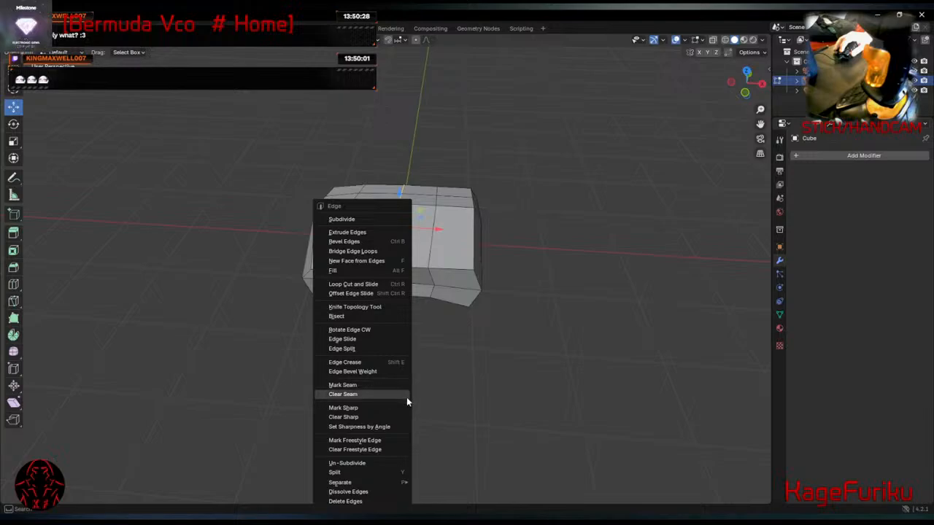
pyautogui.click(343, 394)
pyautogui.press('x')
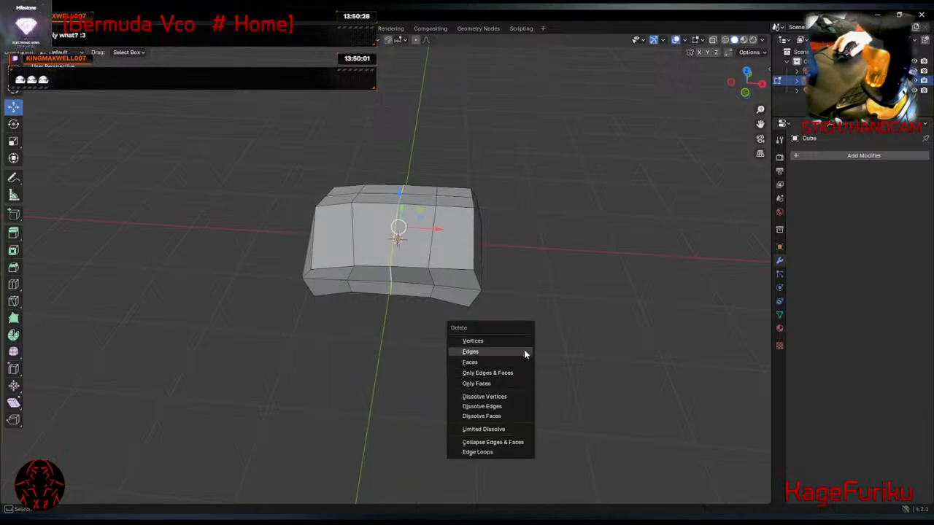
pyautogui.click(470, 352)
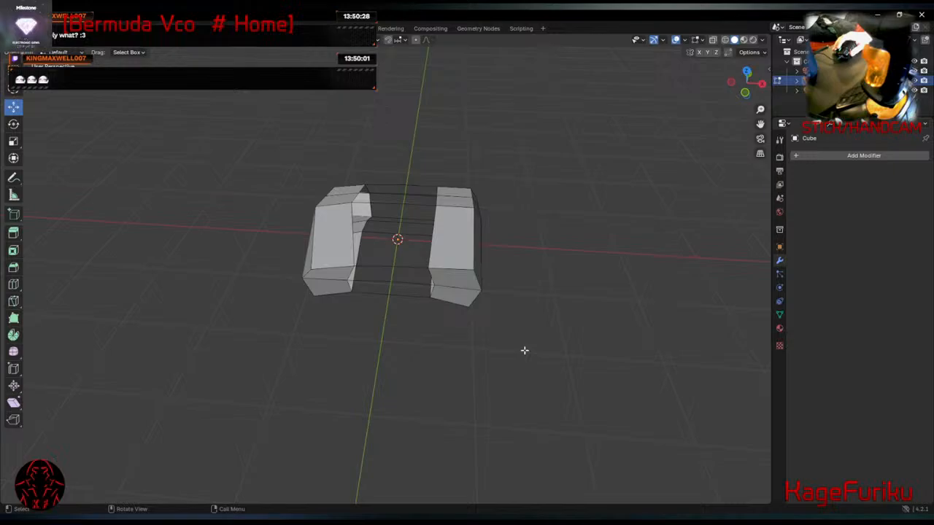
pyautogui.hotkey('ctrl', 'z')
# Dissolve the selected central edge loop with Dissolve Edges, merging the faces on both sides.
pyautogui.rightClick(399, 250)
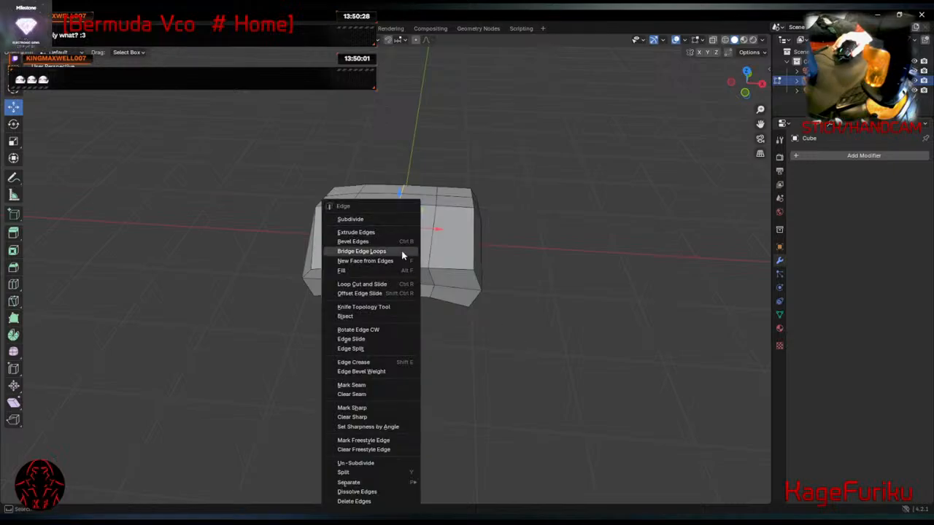
pyautogui.click(406, 251)
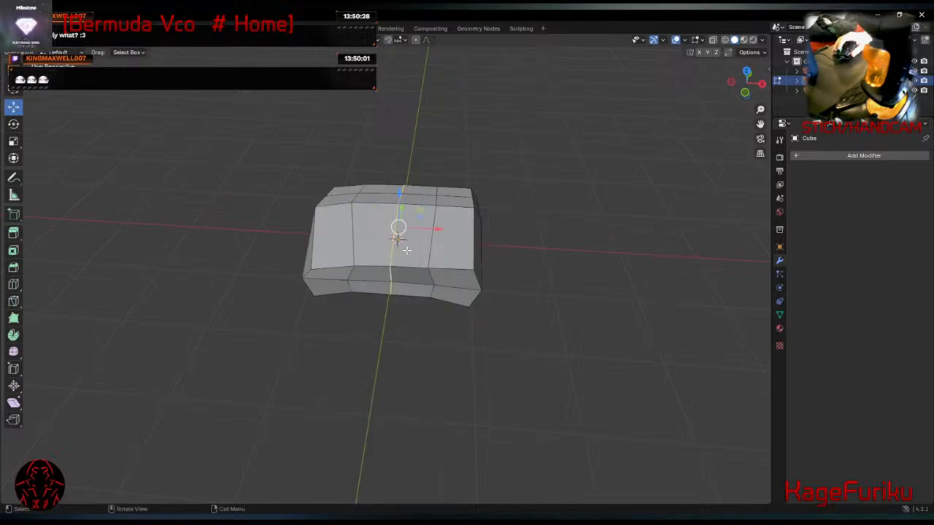
pyautogui.press('x')
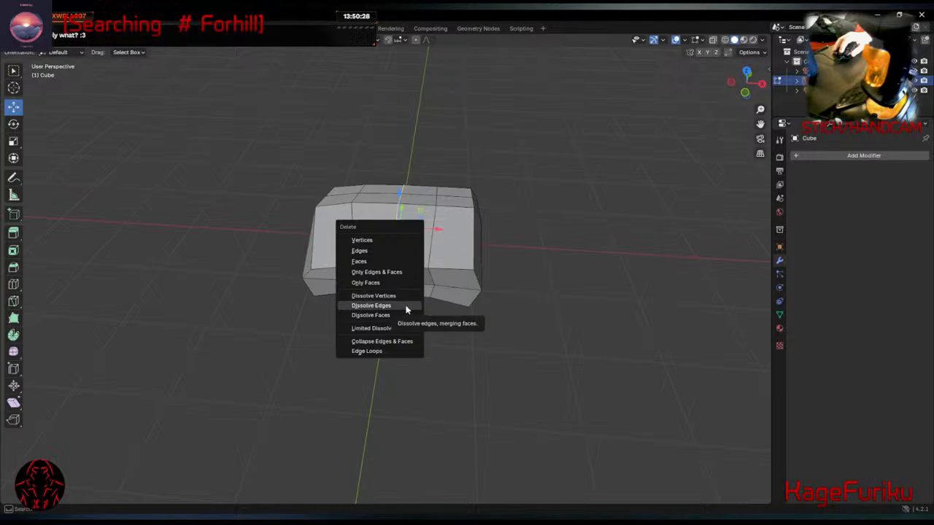
pyautogui.click(406, 307)
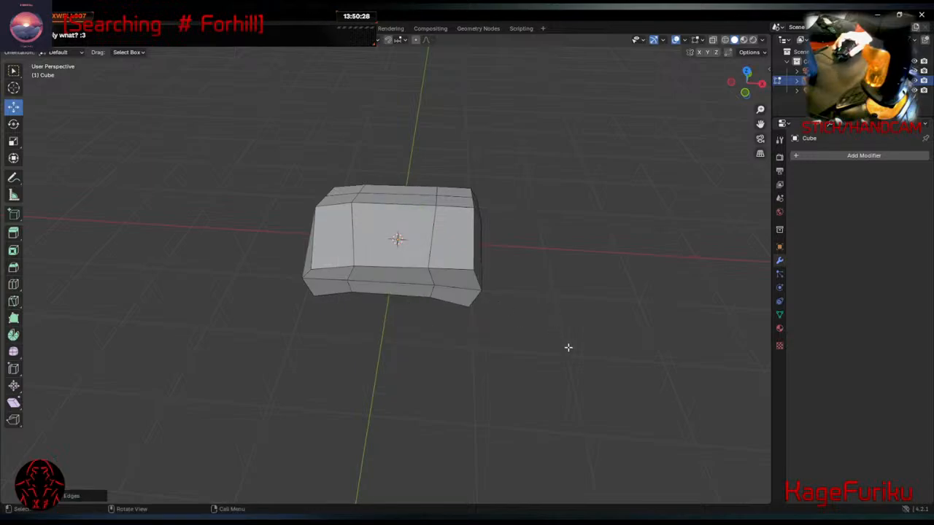
pyautogui.moveTo(630, 333); pyautogui.dragTo(627, 294, button='middle')
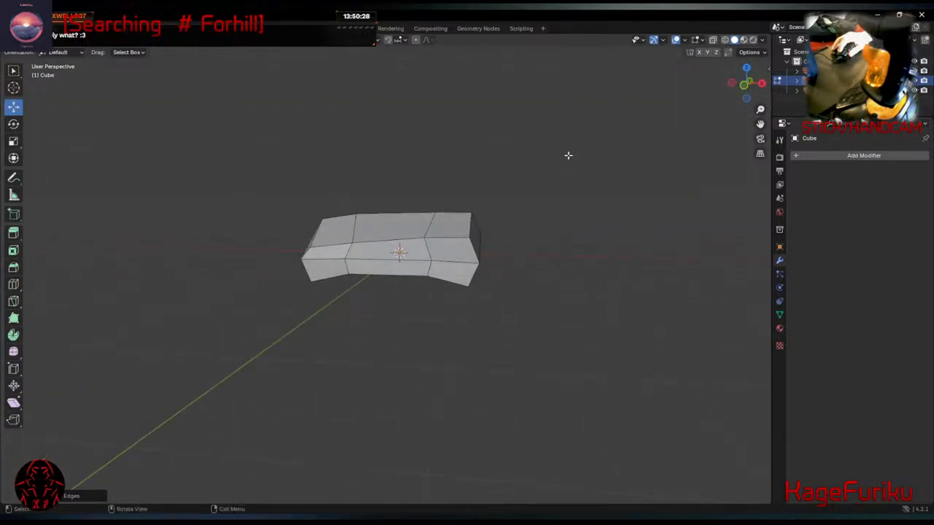
pyautogui.moveTo(563, 171); pyautogui.dragTo(440, 329)
pyautogui.moveTo(517, 284); pyautogui.dragTo(250, 171, button='middle')
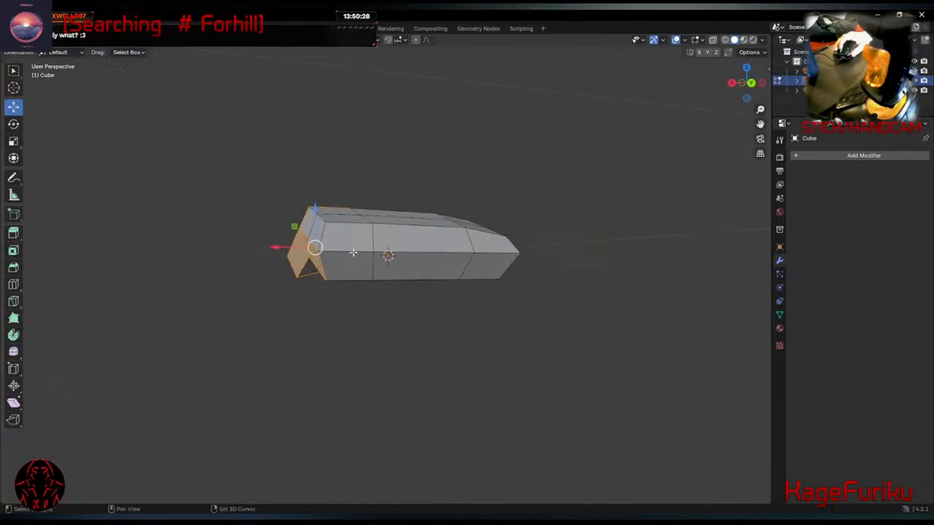
pyautogui.moveTo(251, 171); pyautogui.dragTo(354, 319)
pyautogui.moveTo(353, 318); pyautogui.dragTo(332, 245, button='middle')
pyautogui.keyDown('shift'); pyautogui.click(320, 212); pyautogui.keyUp('shift')
pyautogui.keyDown('shift'); pyautogui.click(314, 185); pyautogui.keyUp('shift')
pyautogui.moveTo(280, 215); pyautogui.dragTo(424, 314, button='middle')
pyautogui.moveTo(304, 308); pyautogui.dragTo(392, 279, button='middle')
# Extrude the lower +X side face beside the centre bend on the +Y half and move it outward within the XY plane.
pyautogui.click(427, 295)
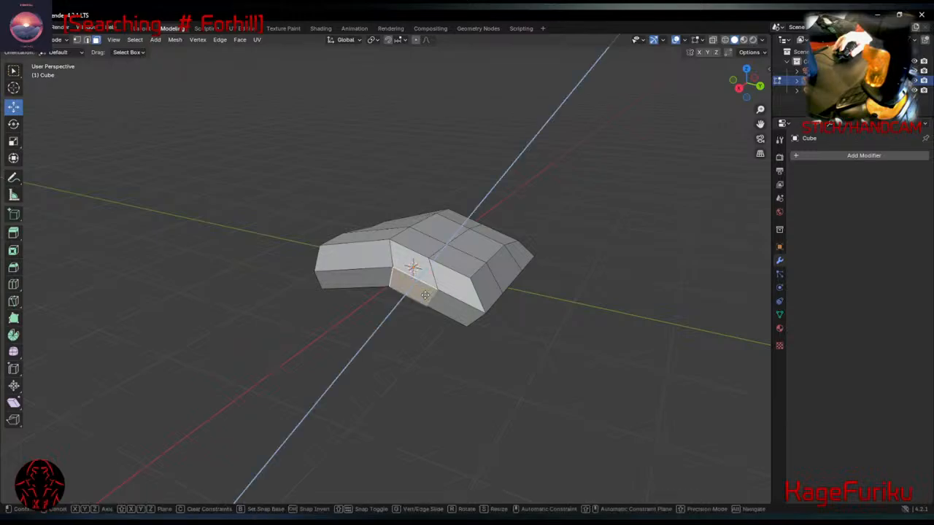
pyautogui.press('g')
pyautogui.press('z')
pyautogui.press('z')
pyautogui.click(423, 295)
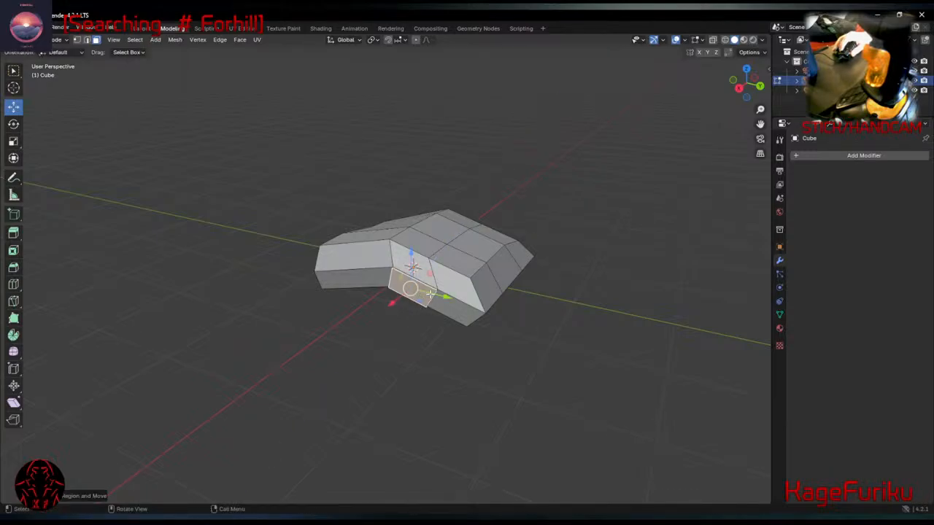
pyautogui.press('g')
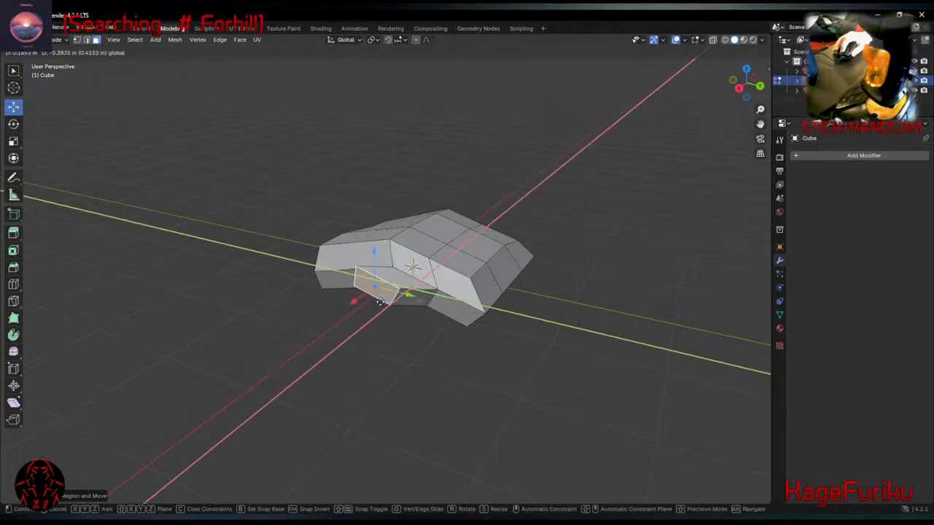
pyautogui.click(389, 306)
# Select the chain of bottom edges along the -Y wall and move it slightly within the YZ plane.
pyautogui.moveTo(388, 307); pyautogui.dragTo(496, 313, button='middle')
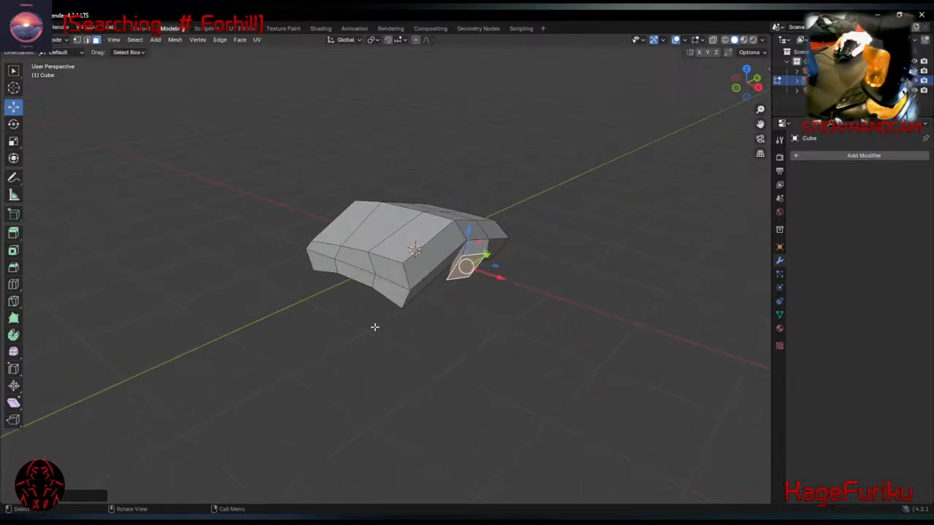
pyautogui.moveTo(375, 327); pyautogui.dragTo(292, 291, button='middle')
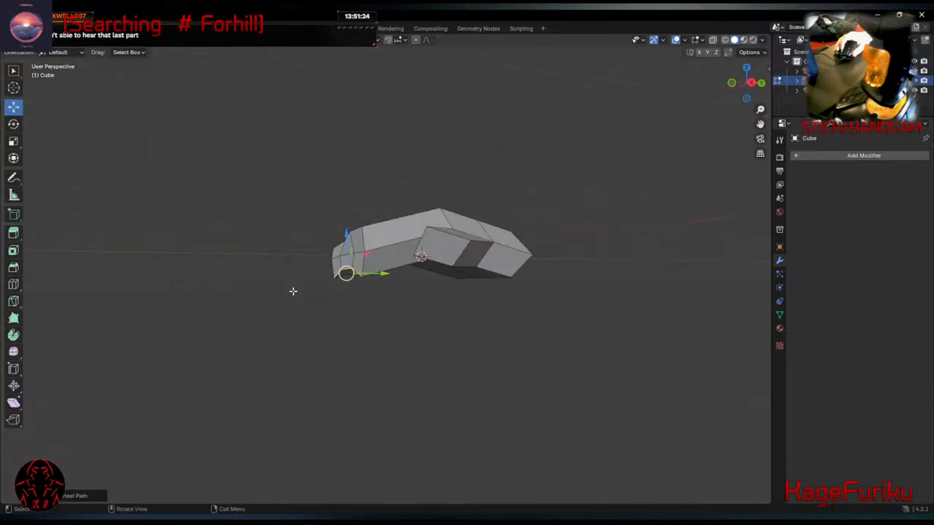
pyautogui.moveTo(367, 253)
pyautogui.mouseDown()
pyautogui.moveTo(379, 241)
pyautogui.moveTo(357, 265)
pyautogui.mouseUp()
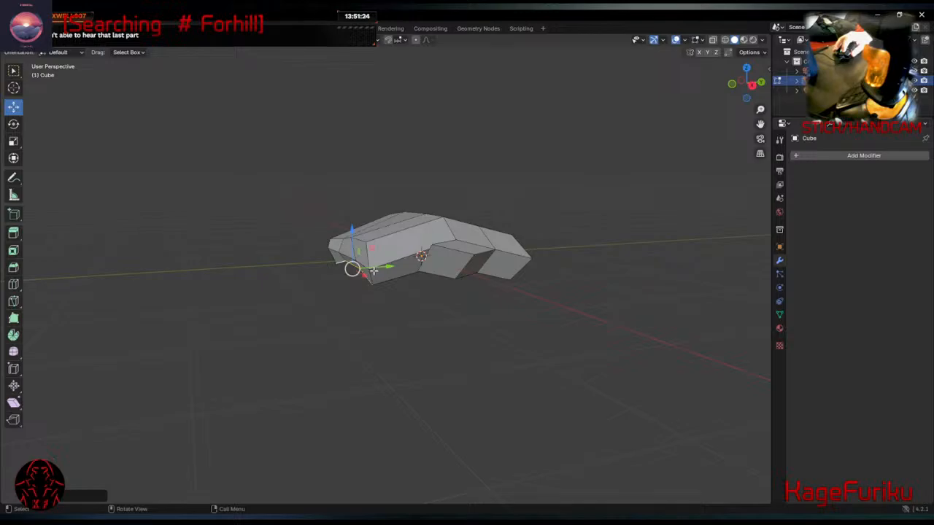
# Rotate the vertical edge between the -Y wall's centre and +X sections by about 5 degrees.
pyautogui.click(372, 275)
pyautogui.moveTo(353, 248); pyautogui.dragTo(546, 273, button='middle')
pyautogui.press('r')
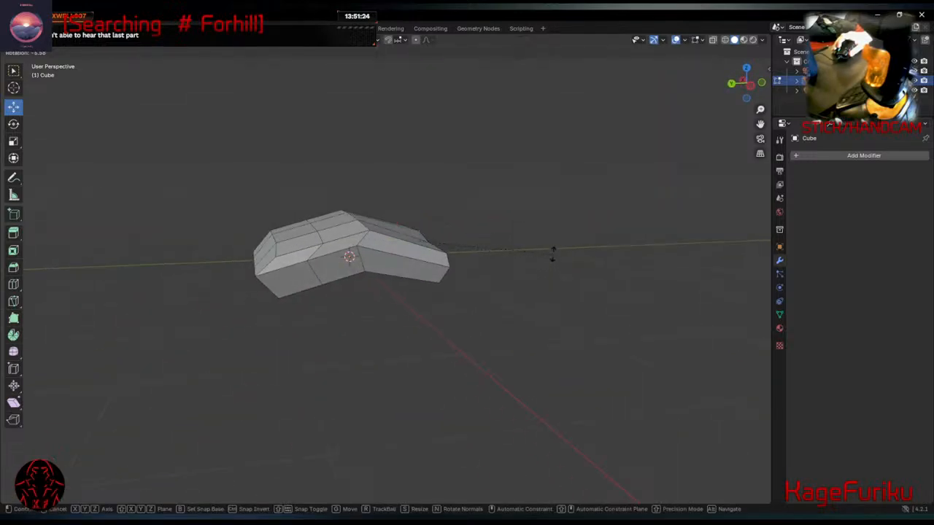
pyautogui.click(553, 253)
# Raise the bottom edge of the -Y wall's centre face slightly along Z.
pyautogui.moveTo(552, 241); pyautogui.dragTo(486, 245, button='middle')
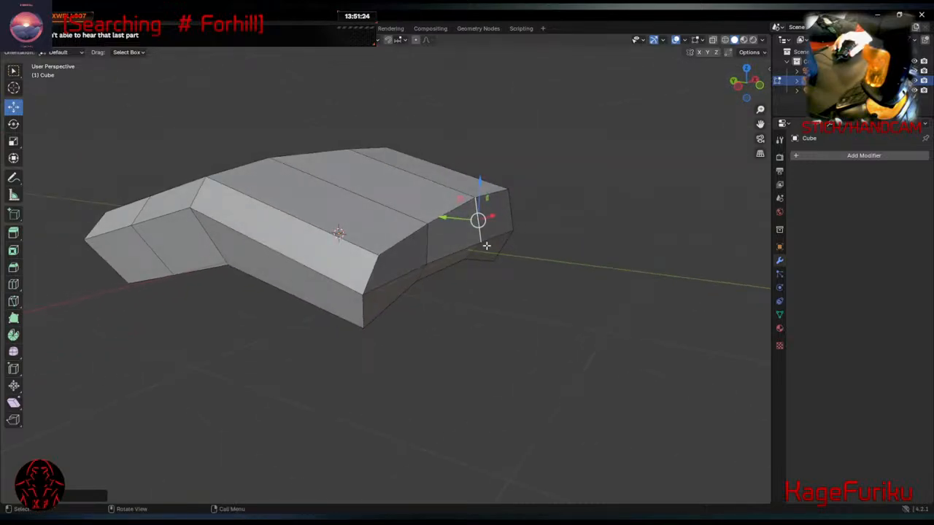
pyautogui.click(428, 241)
pyautogui.click(459, 249)
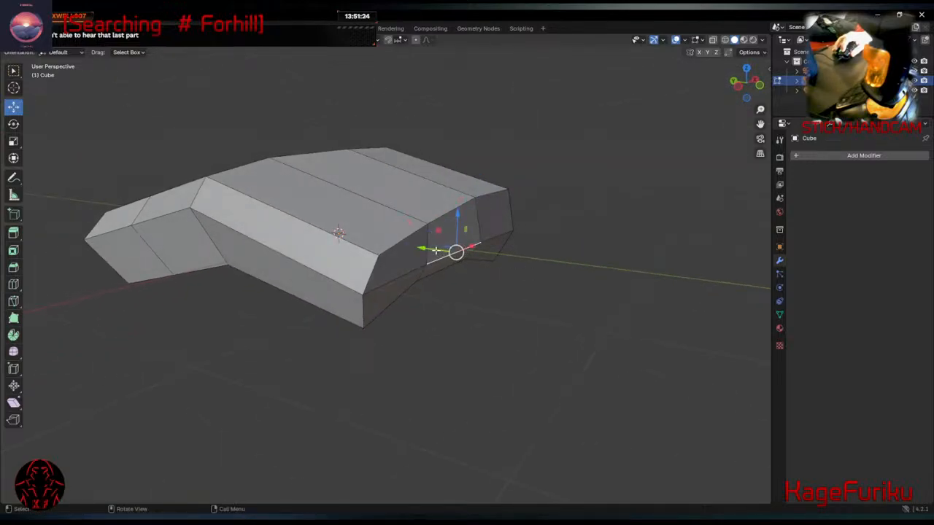
pyautogui.moveTo(434, 250); pyautogui.dragTo(354, 241, button='middle')
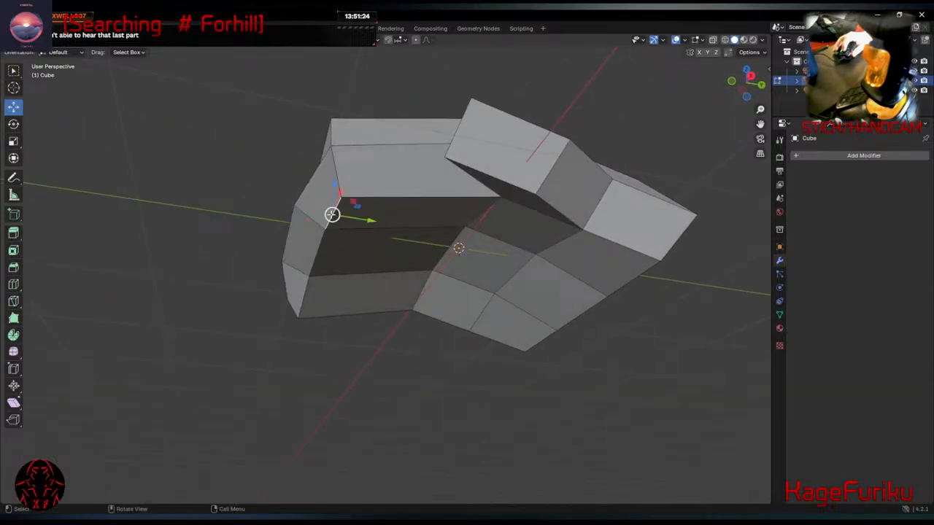
pyautogui.moveTo(332, 187)
pyautogui.mouseDown()
pyautogui.moveTo(332, 173)
pyautogui.moveTo(333, 182)
pyautogui.mouseUp()
# Move the short lower edge at the -Y wall's +X corner inward within the XZ plane.
pyautogui.moveTo(359, 224); pyautogui.dragTo(413, 234, button='middle')
pyautogui.click(489, 214)
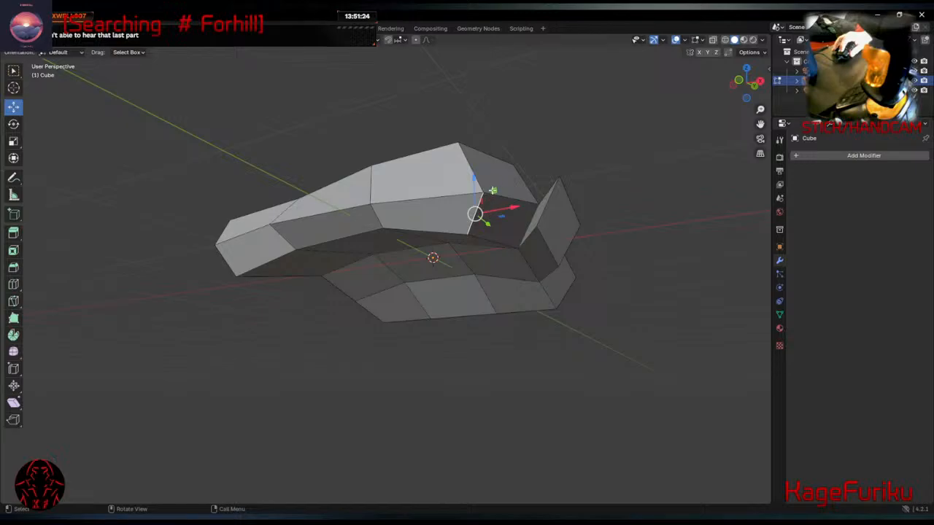
pyautogui.moveTo(493, 190); pyautogui.dragTo(477, 202)
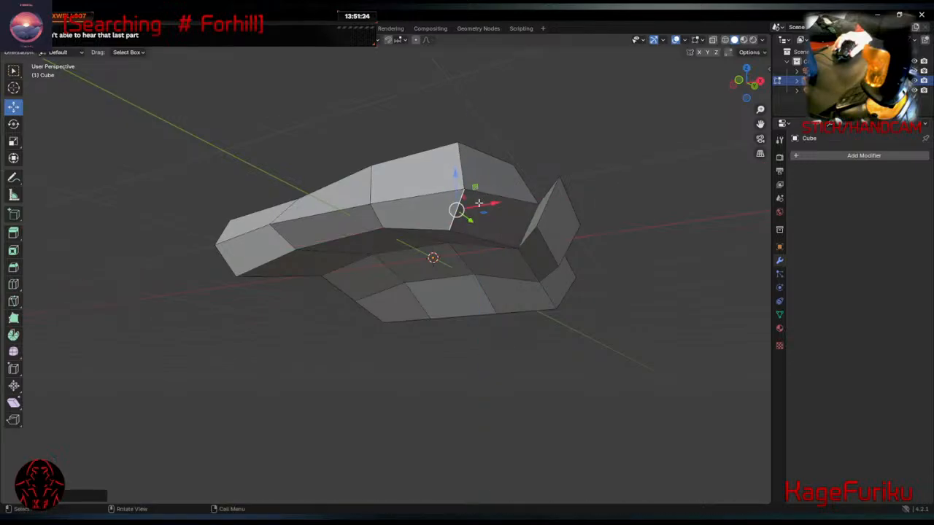
# Lower the +X end edge along the -Y wall's top and the +X end edge of the ridge slightly along Z.
pyautogui.moveTo(478, 202); pyautogui.dragTo(431, 231, button='middle')
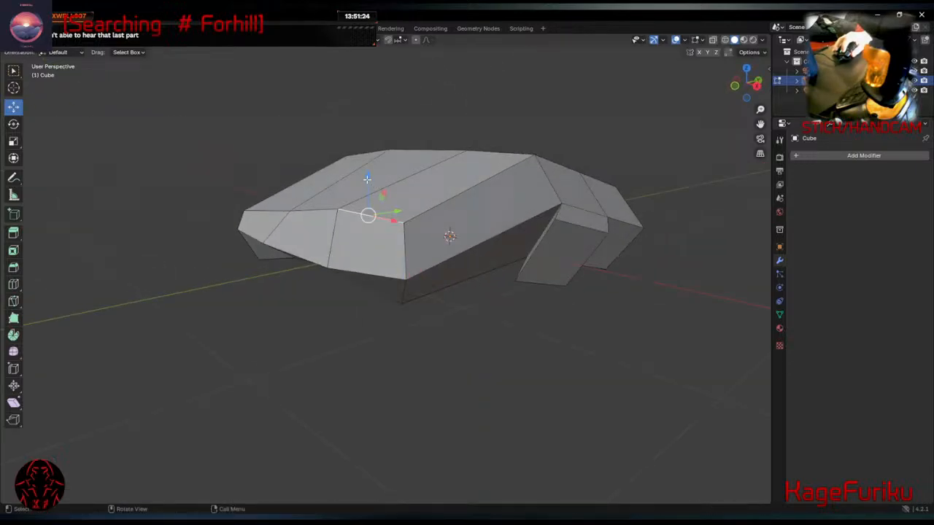
pyautogui.moveTo(367, 179); pyautogui.dragTo(367, 180)
pyautogui.click(499, 152)
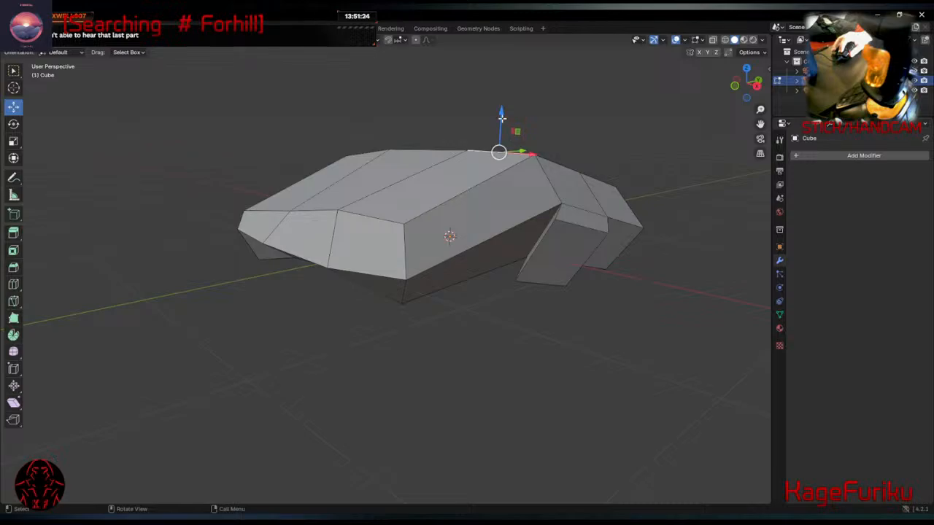
pyautogui.moveTo(501, 118); pyautogui.dragTo(499, 128)
# Lower the outer top boundary edge on the +X side of the +Y slope along Z.
pyautogui.moveTo(616, 177); pyautogui.dragTo(546, 255, button='middle')
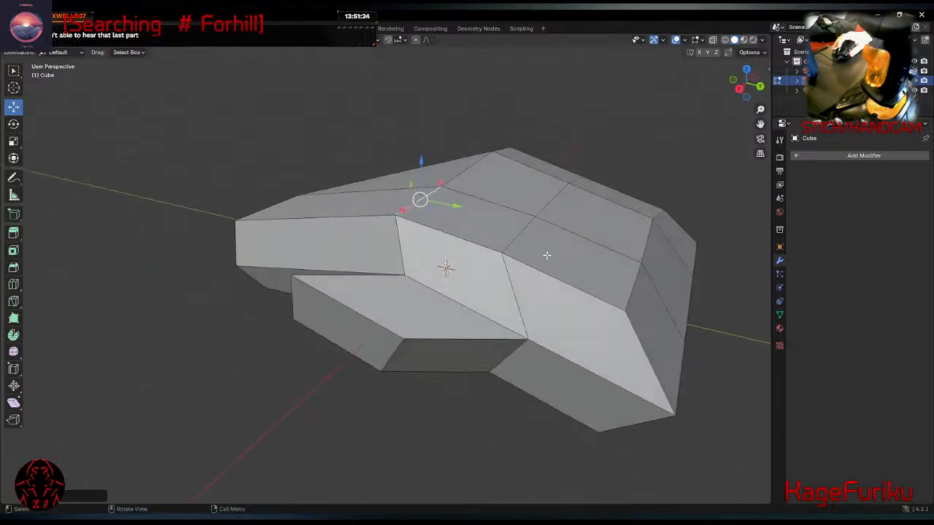
pyautogui.click(546, 271)
pyautogui.moveTo(568, 245); pyautogui.dragTo(566, 260)
# Extend the selection to both +X top boundary edges of the +Y slope and move them slightly within the XZ plane.
pyautogui.moveTo(563, 257); pyautogui.dragTo(520, 248, button='middle')
pyautogui.keyDown('shift'); pyautogui.click(285, 173); pyautogui.keyUp('shift')
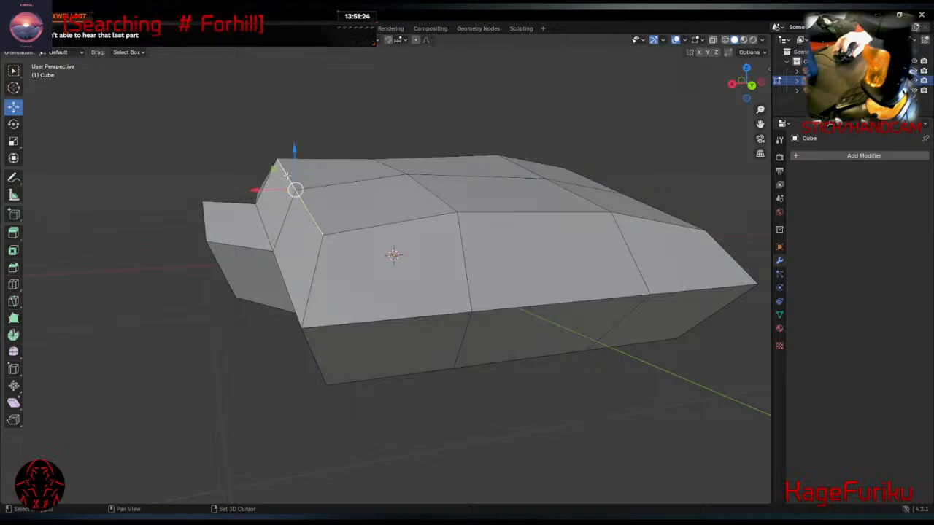
pyautogui.moveTo(286, 175); pyautogui.dragTo(296, 221, button='middle')
pyautogui.keyDown('shift'); pyautogui.click(310, 216); pyautogui.keyUp('shift')
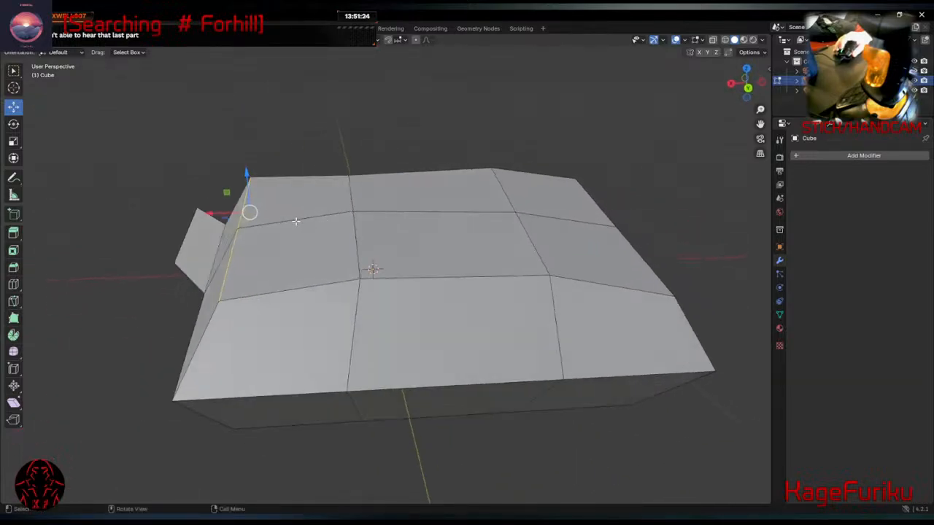
pyautogui.moveTo(224, 191)
pyautogui.mouseDown()
pyautogui.moveTo(246, 195)
pyautogui.moveTo(226, 198)
pyautogui.mouseUp()
# Move the -Y side edge of the extruded piece's outer face within the YZ plane and scale it down.
pyautogui.moveTo(225, 198); pyautogui.dragTo(333, 173, button='middle')
pyautogui.moveTo(410, 234); pyautogui.dragTo(542, 238, button='middle')
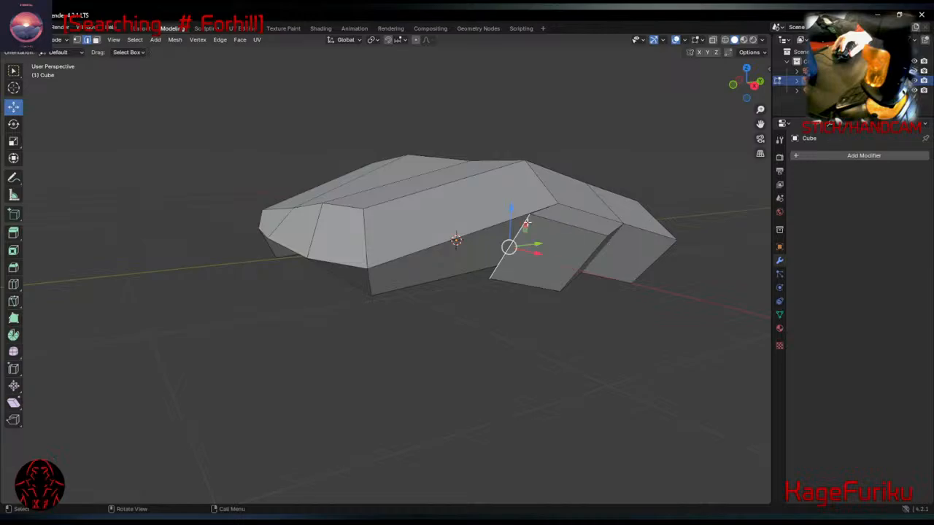
pyautogui.moveTo(526, 224); pyautogui.dragTo(514, 237)
pyautogui.moveTo(555, 248); pyautogui.dragTo(588, 253, button='middle')
pyautogui.press('s')
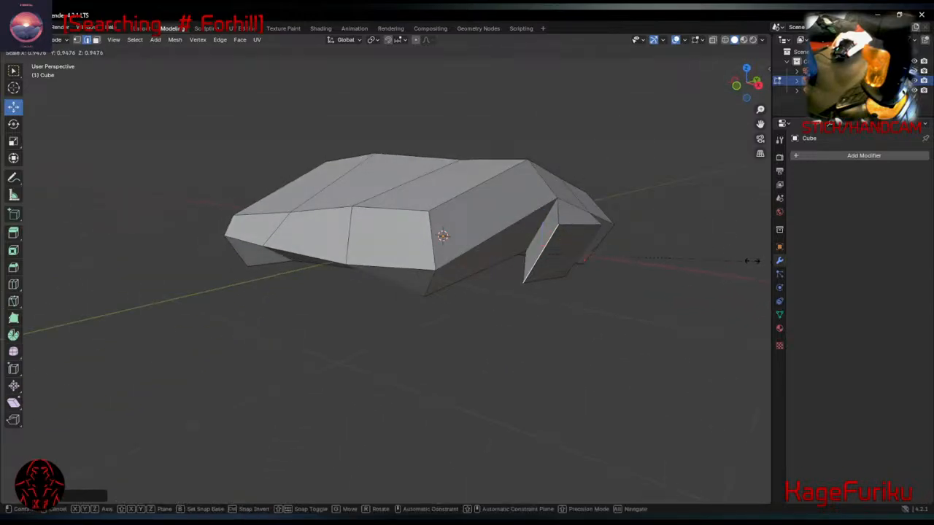
pyautogui.click(704, 265)
pyautogui.moveTo(694, 267); pyautogui.dragTo(591, 291, button='middle')
# Raise the middle bottom edge of the +Y wall along Z, and lower the mid-height corner vertex at the wall's -X end.
pyautogui.moveTo(523, 277); pyautogui.dragTo(377, 162, button='middle')
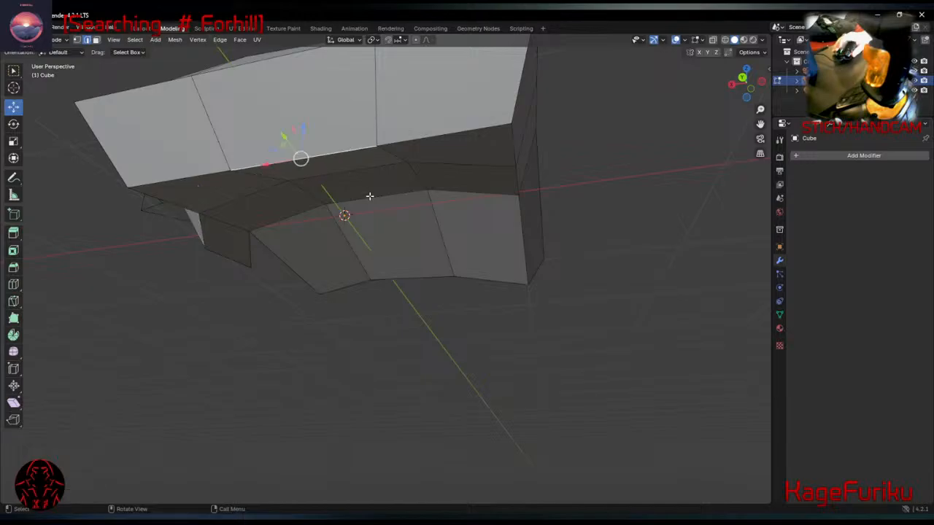
pyautogui.moveTo(369, 197); pyautogui.dragTo(552, 236, button='middle')
pyautogui.press('g')
pyautogui.press('z')
pyautogui.click(635, 204)
pyautogui.click(577, 230)
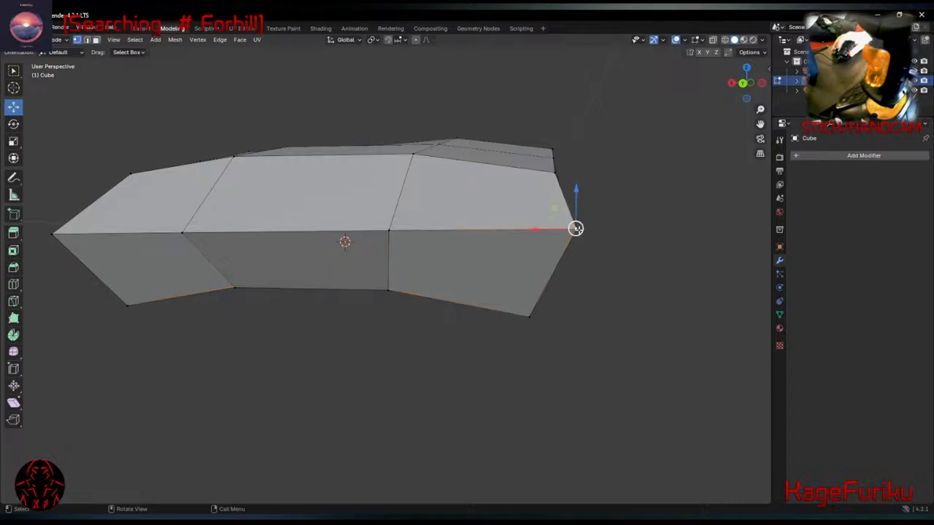
pyautogui.moveTo(578, 189); pyautogui.dragTo(577, 205)
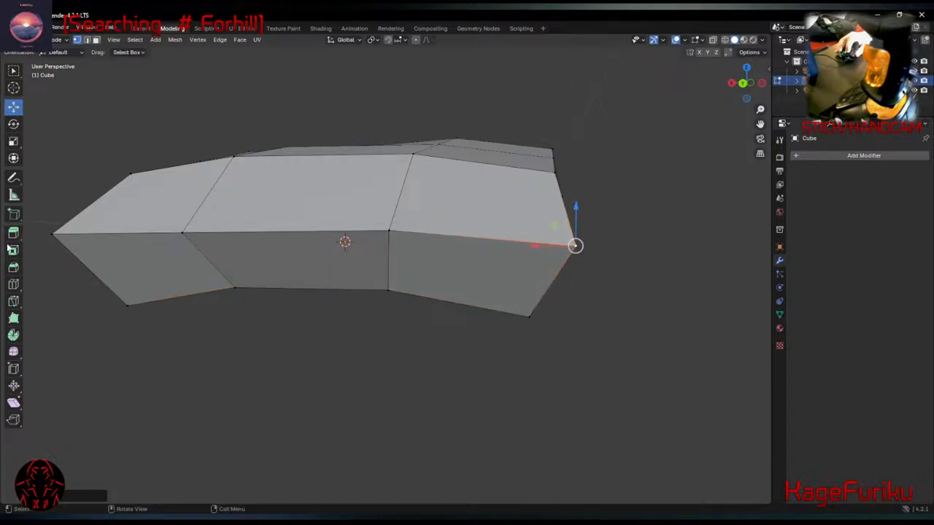
# Lower the mid-height corner vertex at the +Y wall's +X end along Z, and shift its neighbouring mid-height vertex within the XZ plane.
pyautogui.click(52, 233)
pyautogui.moveTo(50, 197); pyautogui.dragTo(51, 208)
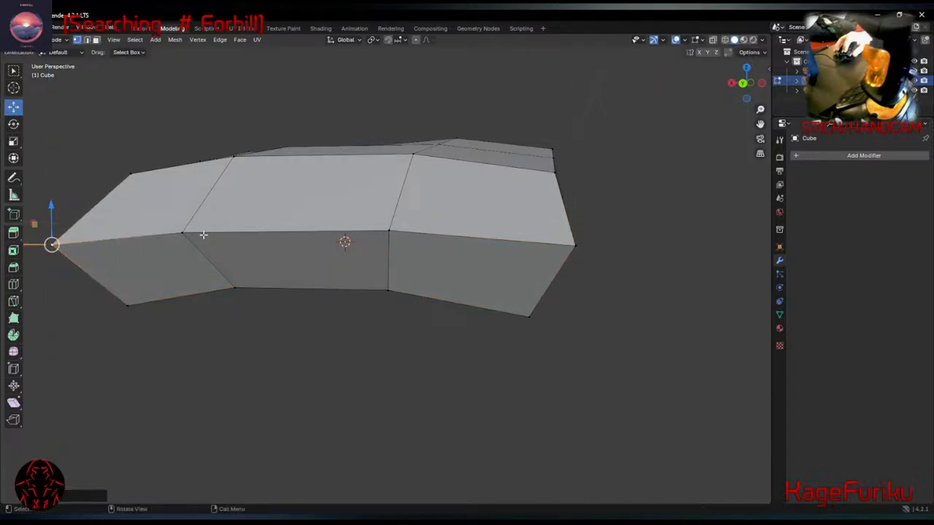
pyautogui.click(179, 231)
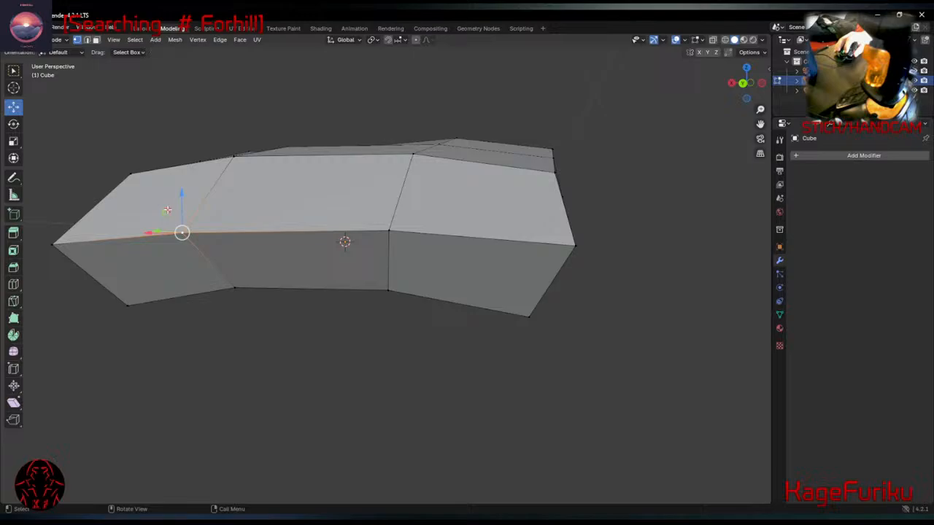
pyautogui.moveTo(167, 210); pyautogui.dragTo(184, 205)
# Adjust the height of the +X section of the -Y slope's upper edge along Z, finishing with a downward move.
pyautogui.moveTo(184, 206)
pyautogui.mouseDown(button='middle')
pyautogui.moveTo(254, 226)
pyautogui.moveTo(437, 236)
pyautogui.moveTo(429, 255)
pyautogui.moveTo(408, 248)
pyautogui.moveTo(401, 225)
pyautogui.moveTo(338, 225)
pyautogui.mouseUp(button='middle')
pyautogui.click(348, 226)
pyautogui.moveTo(348, 196)
pyautogui.mouseDown()
pyautogui.moveTo(358, 165)
pyautogui.moveTo(359, 181)
pyautogui.mouseUp()
pyautogui.moveTo(394, 208); pyautogui.dragTo(313, 206, button='middle')
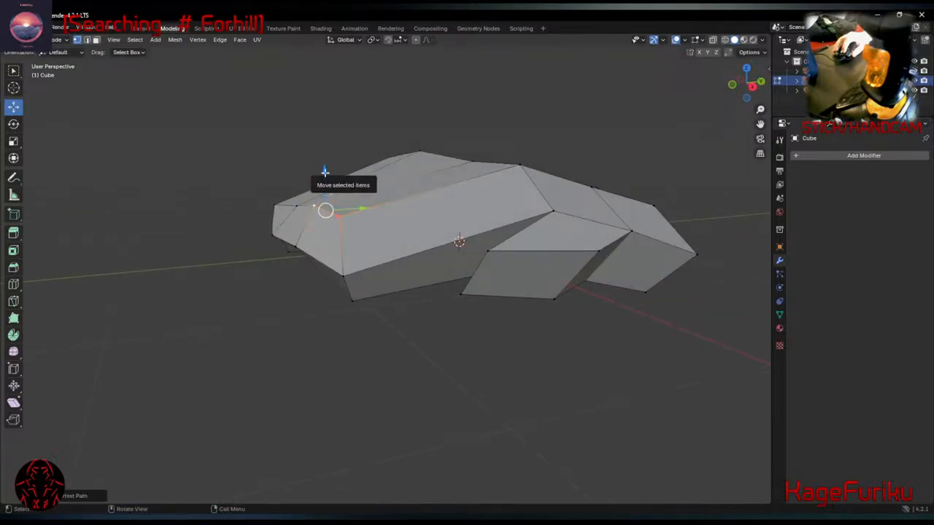
pyautogui.moveTo(326, 171); pyautogui.dragTo(325, 189)
# Select the vertices along the block's -X side, including the underside but not the -Y end row, and move them inward along X.
pyautogui.moveTo(435, 205); pyautogui.dragTo(277, 242, button='middle')
pyautogui.scroll(-4, 394, 219)
pyautogui.moveTo(466, 257); pyautogui.dragTo(487, 260, button='middle')
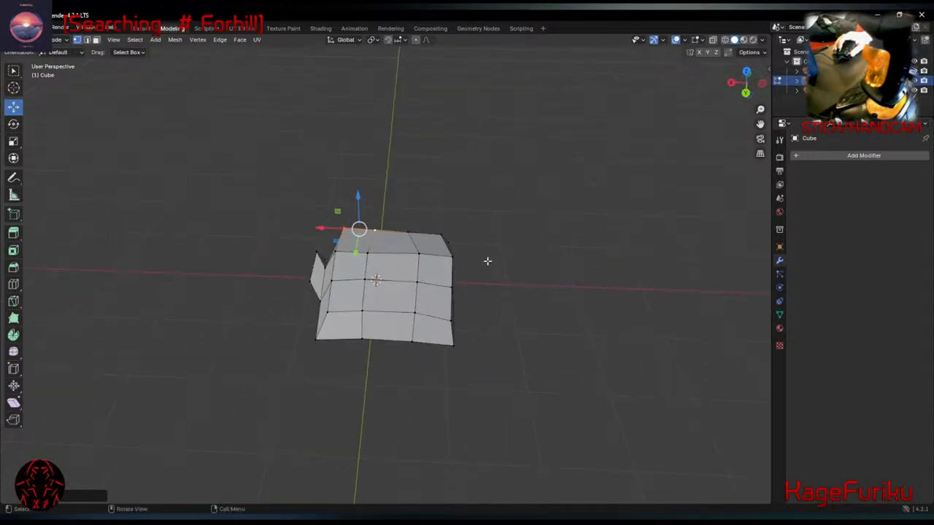
pyautogui.moveTo(483, 408); pyautogui.dragTo(407, 258)
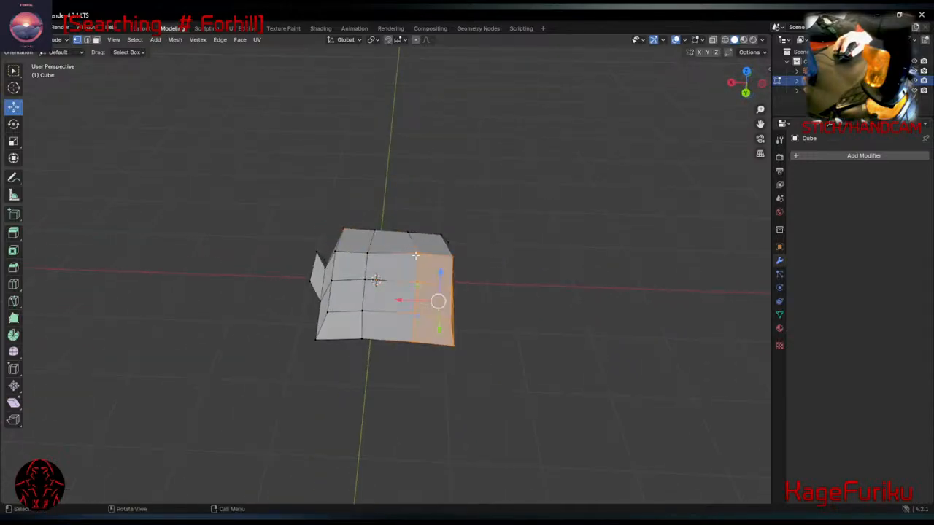
pyautogui.moveTo(437, 302); pyautogui.dragTo(502, 180, button='middle')
pyautogui.keyDown('shift'); pyautogui.moveTo(517, 109); pyautogui.dragTo(397, 248); pyautogui.keyUp('shift')
pyautogui.moveTo(487, 195); pyautogui.dragTo(517, 318, button='middle')
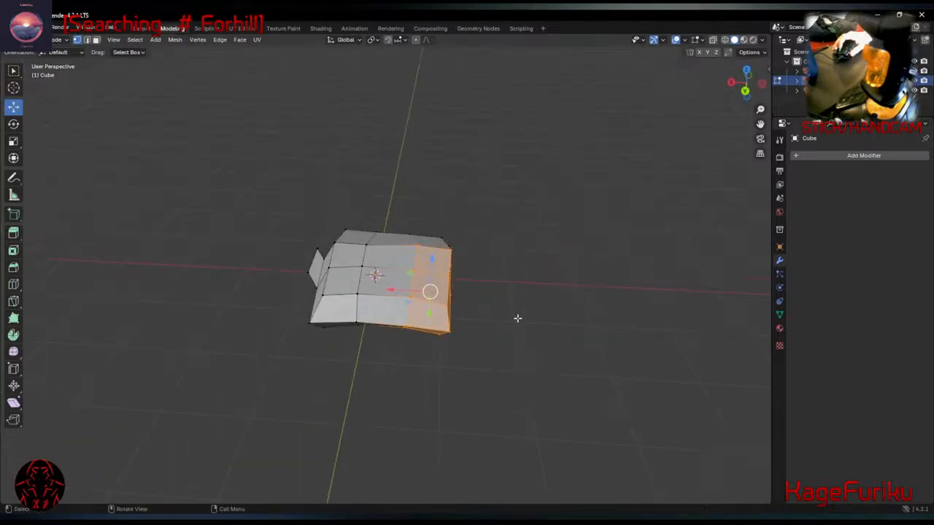
pyautogui.press('g')
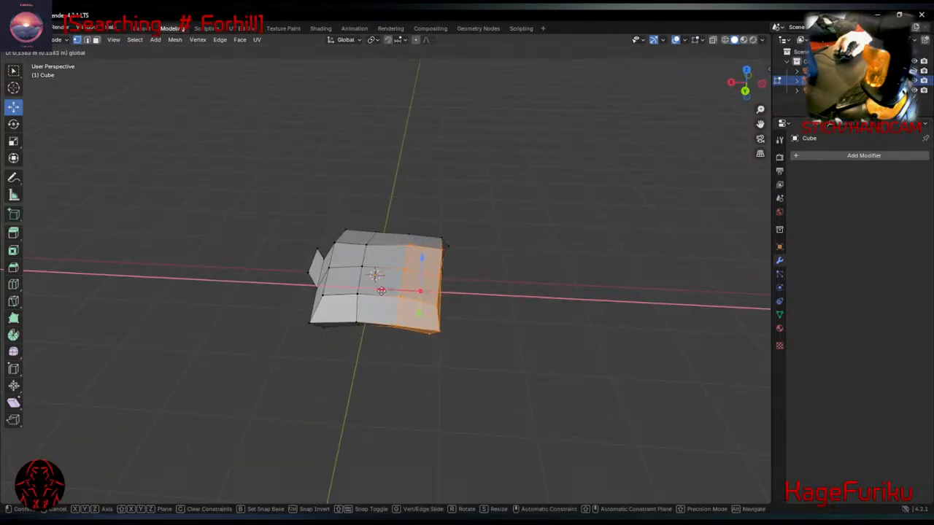
pyautogui.moveTo(491, 267); pyautogui.dragTo(292, 229, button='middle')
pyautogui.click(458, 268)
# Move the corner edge at the -X end of the -Y wall slightly inward along X and scale it down to about 0.6.
pyautogui.moveTo(285, 240); pyautogui.dragTo(329, 302)
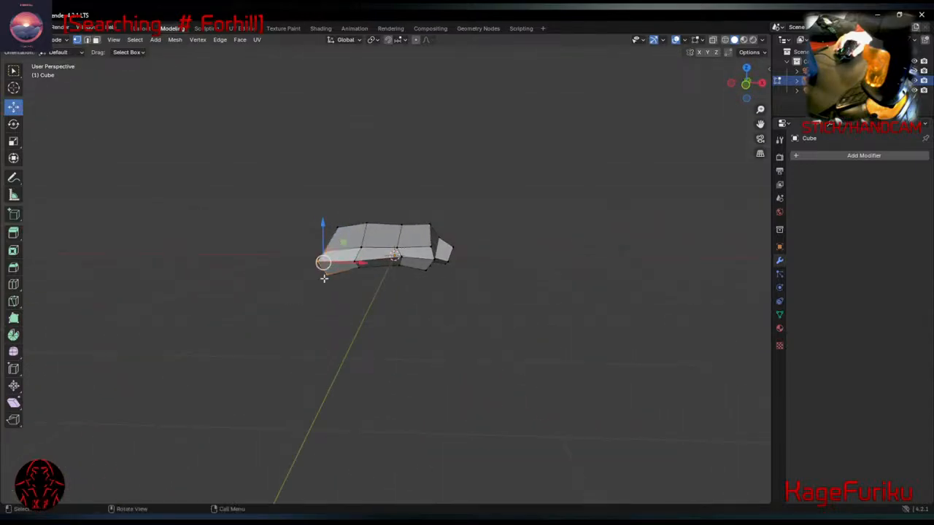
pyautogui.moveTo(290, 257); pyautogui.dragTo(265, 259, button='middle')
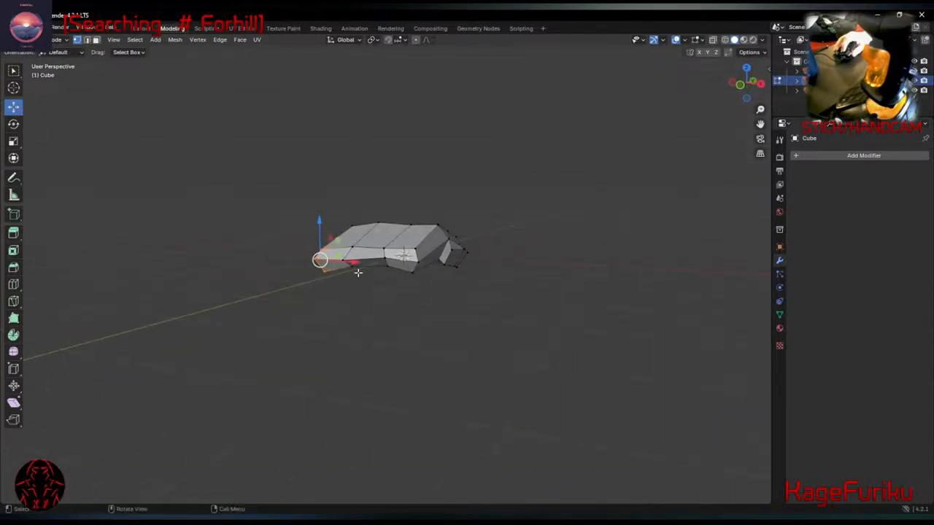
pyautogui.moveTo(356, 263); pyautogui.dragTo(364, 267)
pyautogui.moveTo(365, 266); pyautogui.dragTo(375, 283, button='middle')
pyautogui.press('s')
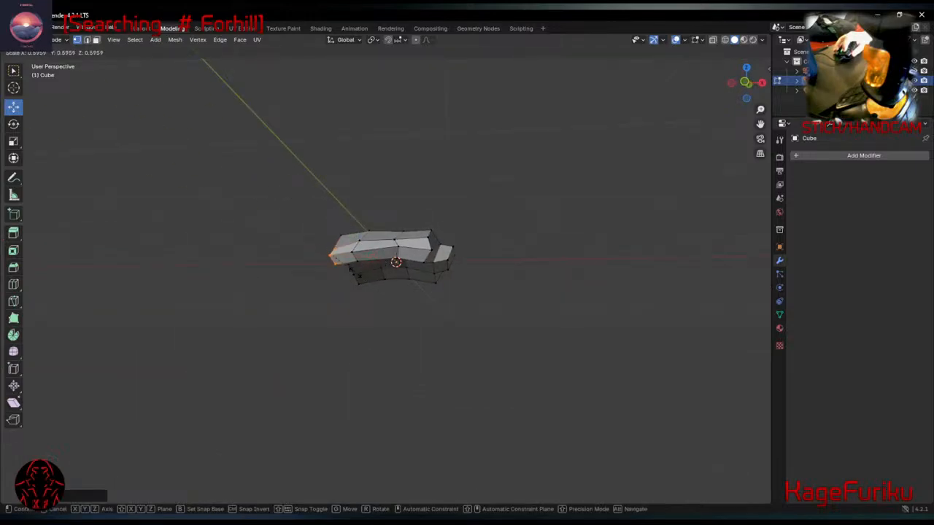
pyautogui.click(350, 272)
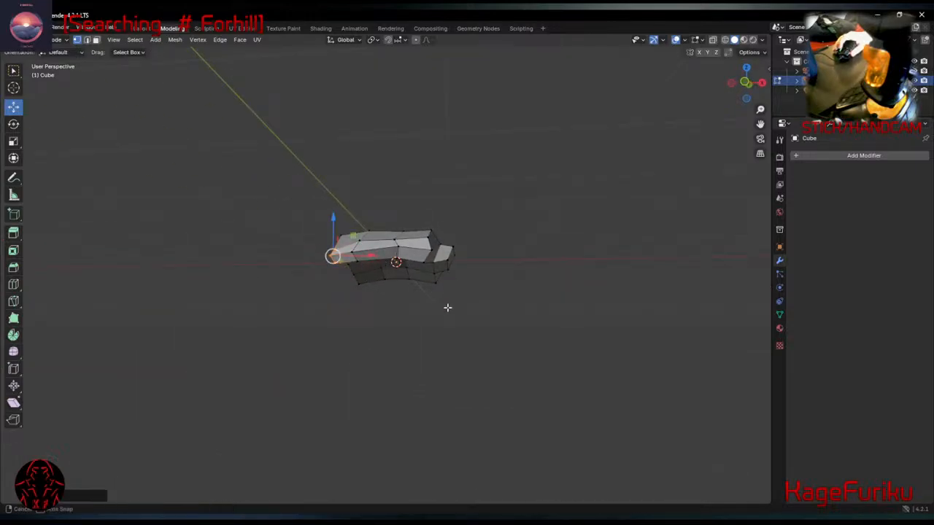
# Scale the corner edge at the +X end of the -Y wall down to about 0.63.
pyautogui.moveTo(447, 307); pyautogui.dragTo(428, 263, button='middle')
pyautogui.click(423, 264)
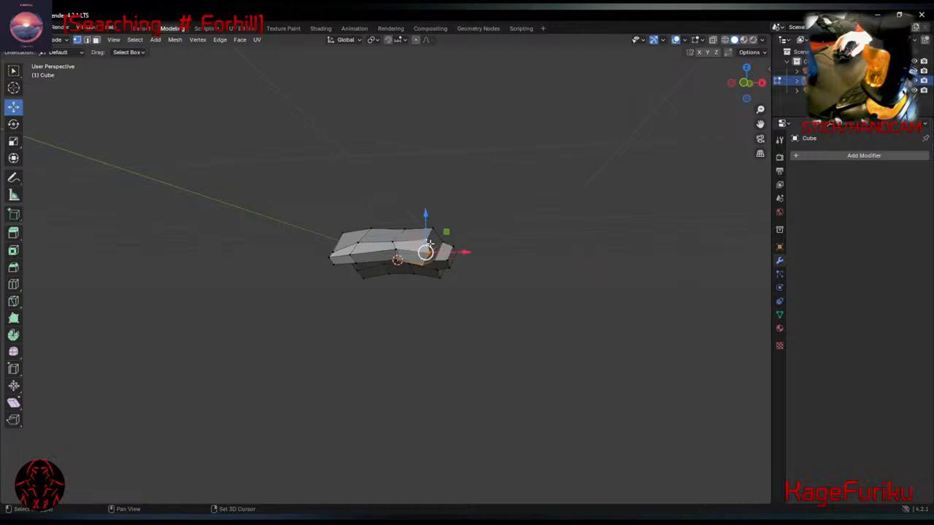
pyautogui.press('s')
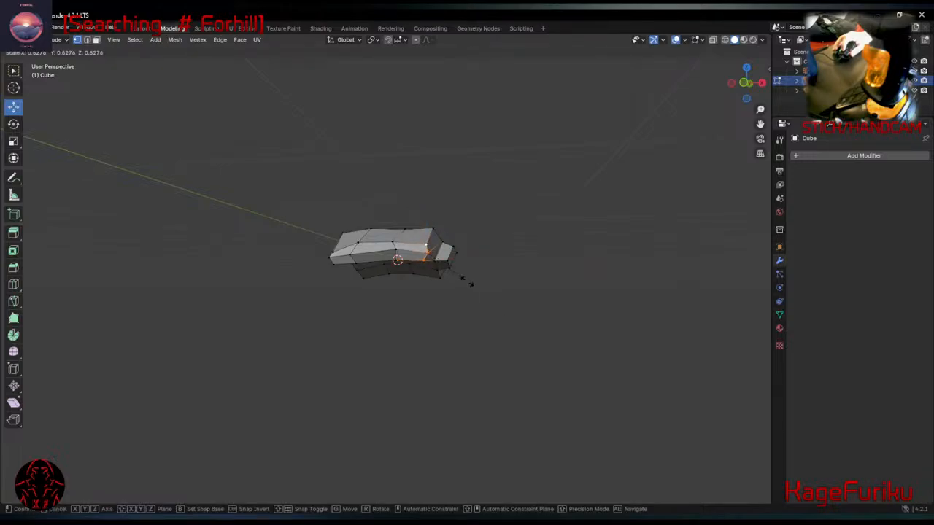
pyautogui.click(471, 285)
# Select the vertices of the extruded side piece on the block's +X side, including those on its underside.
pyautogui.moveTo(472, 284); pyautogui.dragTo(423, 276, button='middle')
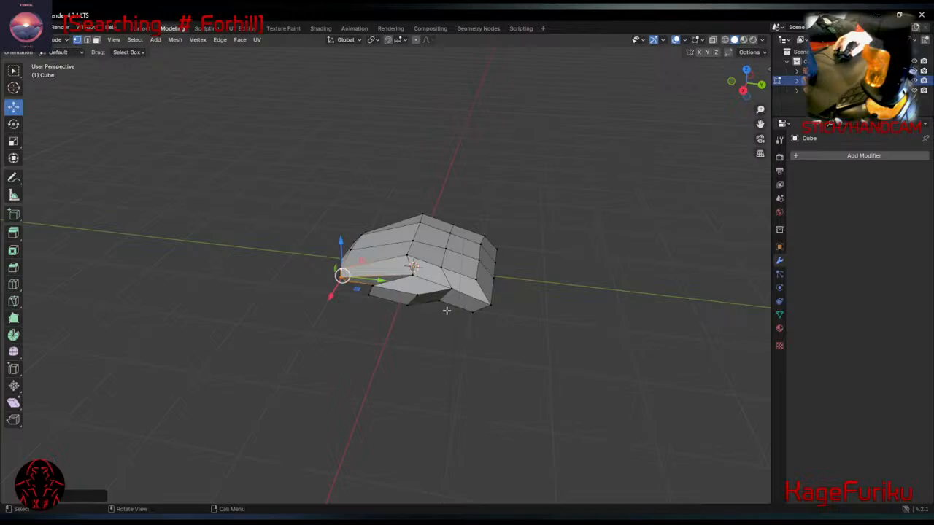
pyautogui.moveTo(442, 353); pyautogui.dragTo(419, 241, button='middle')
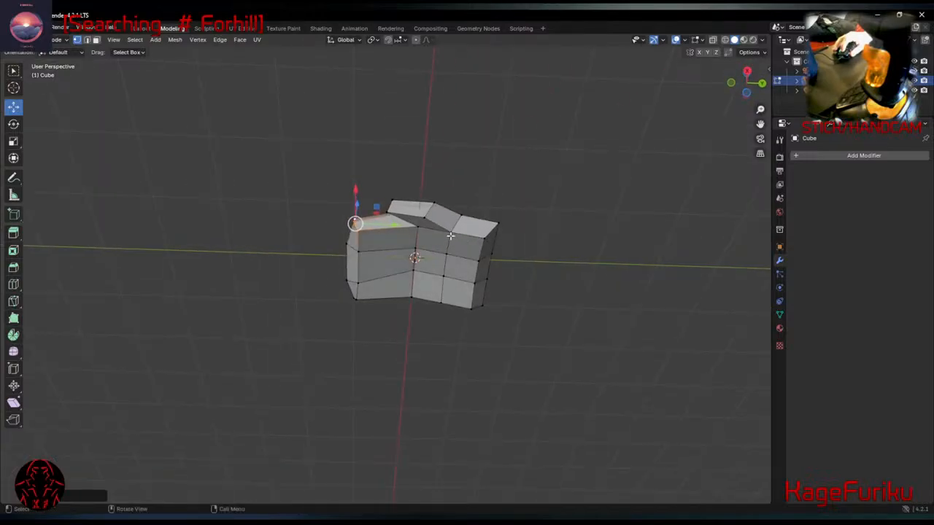
pyautogui.keyDown('shift'); pyautogui.click(415, 232); pyautogui.keyUp('shift')
pyautogui.keyDown('shift'); pyautogui.click(416, 231); pyautogui.keyUp('shift')
pyautogui.keyDown('shift'); pyautogui.click(394, 213); pyautogui.keyUp('shift')
pyautogui.keyDown('shift'); pyautogui.click(432, 216); pyautogui.keyUp('shift')
pyautogui.keyDown('shift'); pyautogui.click(431, 200); pyautogui.keyUp('shift')
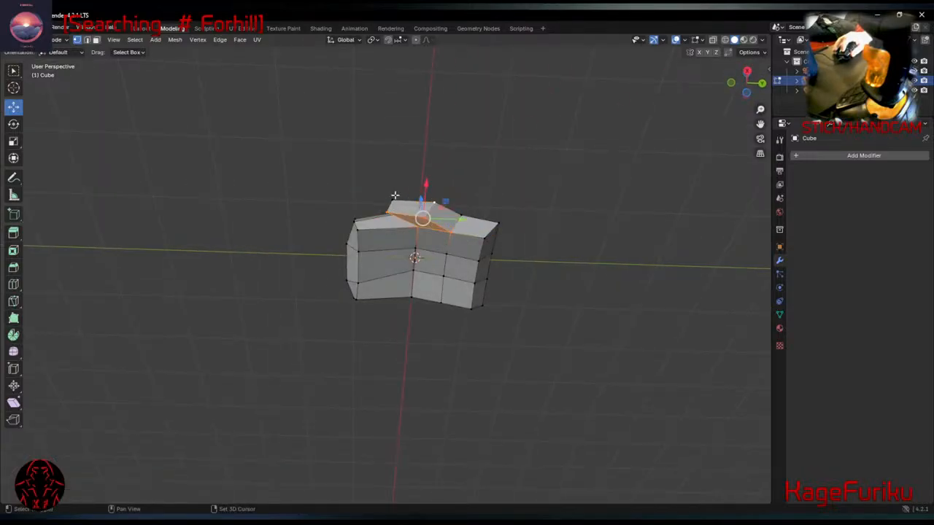
pyautogui.keyDown('shift'); pyautogui.click(396, 196); pyautogui.keyUp('shift')
pyautogui.moveTo(477, 188); pyautogui.dragTo(428, 270, button='middle')
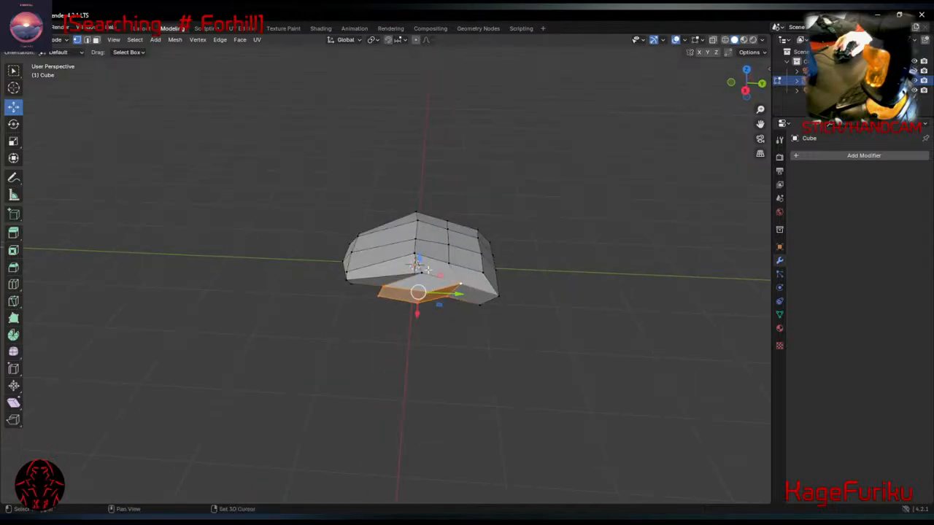
pyautogui.press('e')
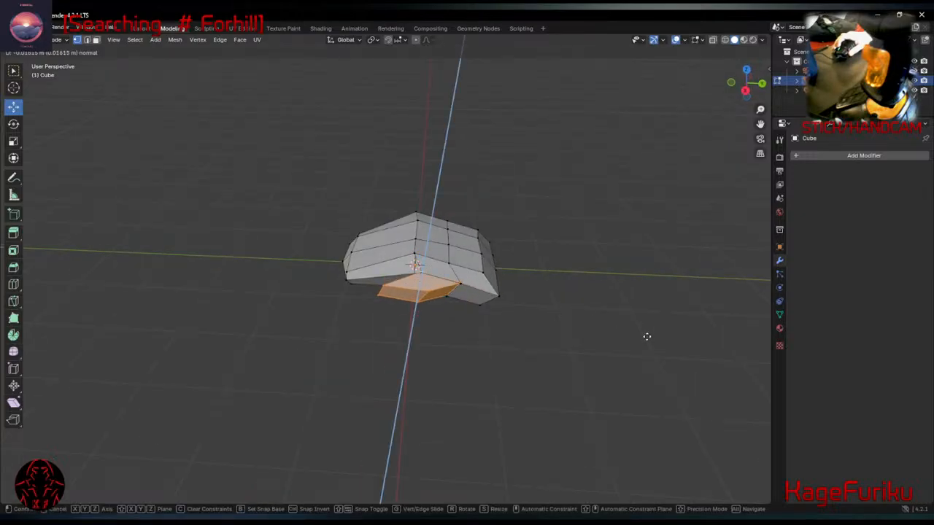
pyautogui.click(646, 337)
pyautogui.hotkey('ctrl', 'z')
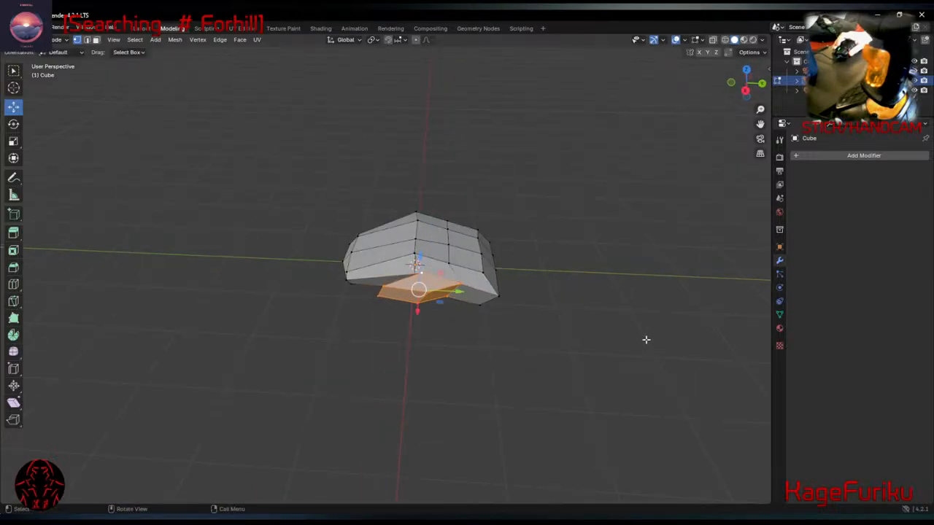
# Rotate the extruded side piece slightly and move it about 0.13 m, mainly toward -Y.
pyautogui.press('r')
pyautogui.click(691, 299)
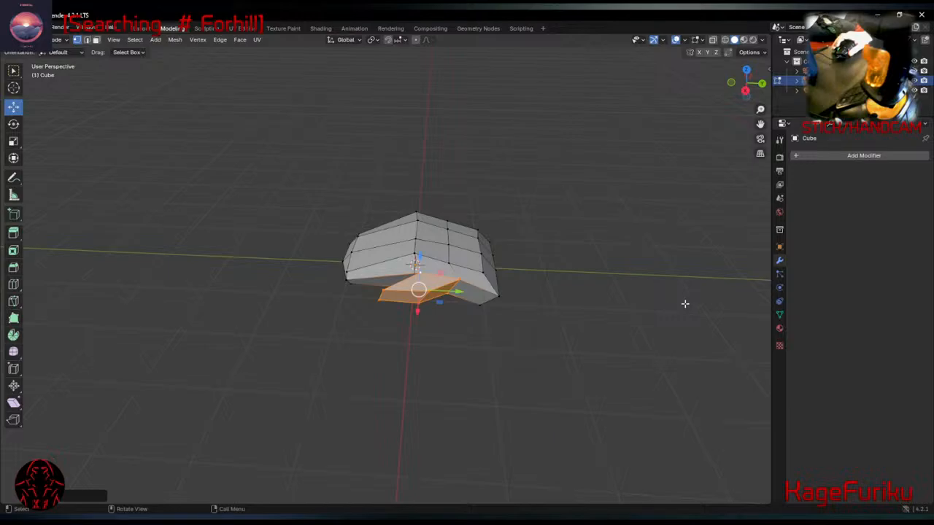
pyautogui.press('g')
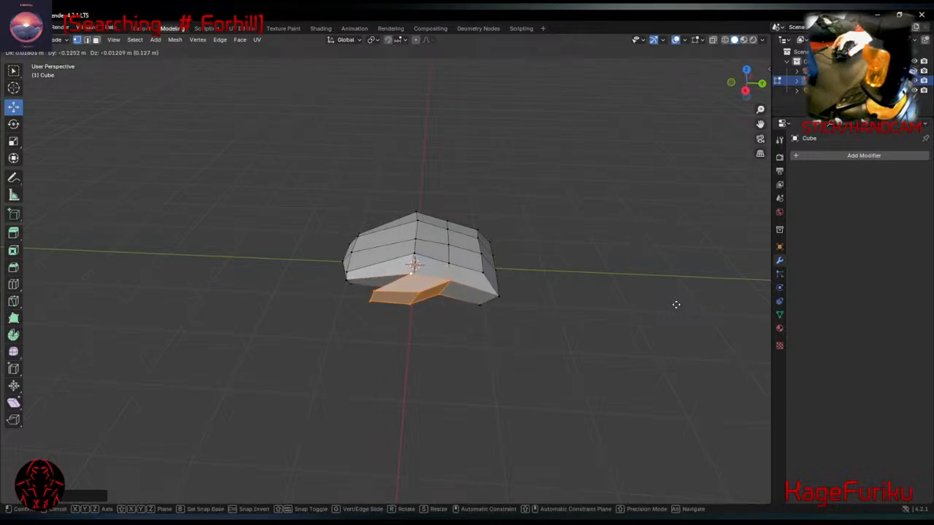
pyautogui.click(676, 304)
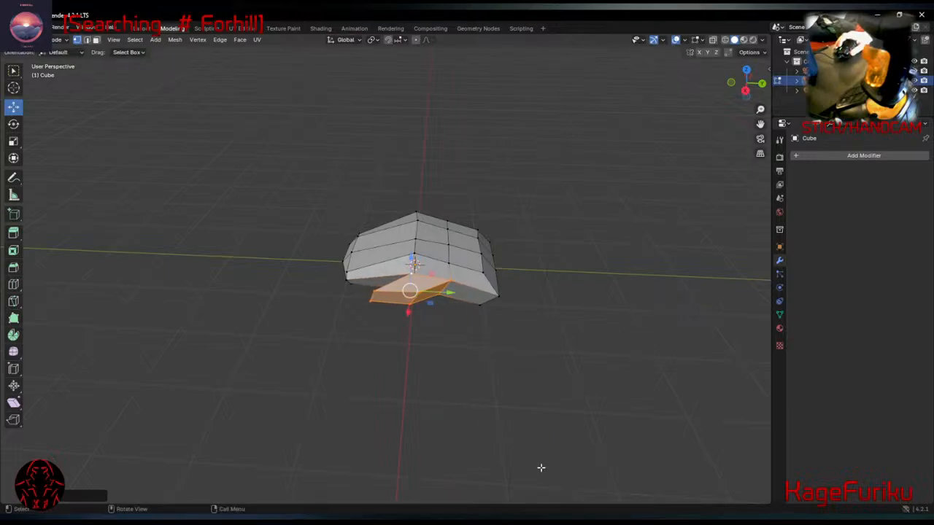
# Scale the extruded side piece down along the Z axis and also along the Y axis.
pyautogui.press('s')
pyautogui.press('x')
pyautogui.press('z')
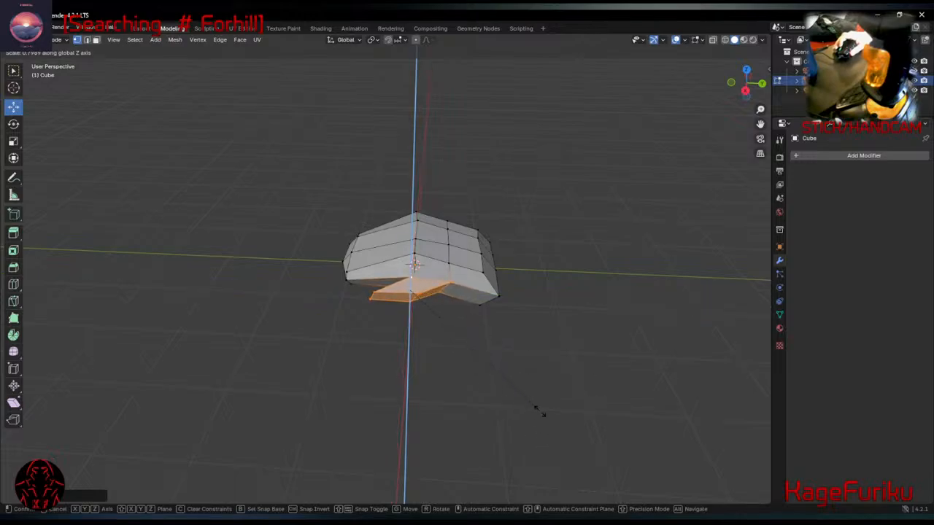
pyautogui.click(543, 413)
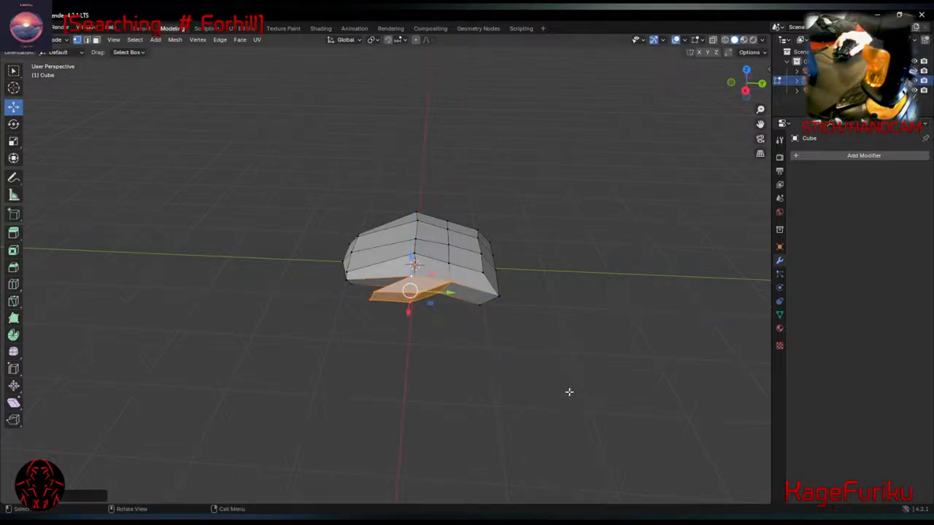
pyautogui.press('s')
pyautogui.press('y')
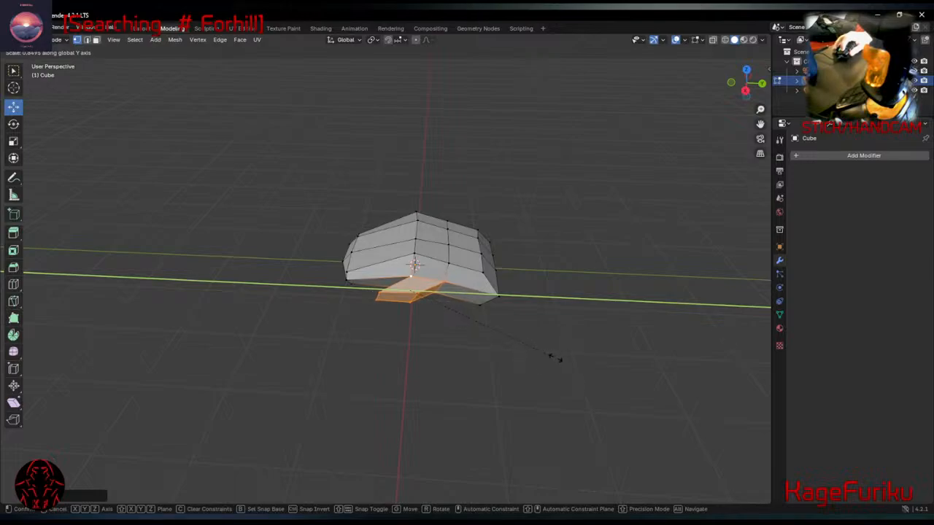
pyautogui.click(541, 366)
# Select the outer end face of the extruded side piece and rotate it about -15 degrees.
pyautogui.moveTo(535, 372); pyautogui.dragTo(540, 354, button='middle')
pyautogui.scroll(5, 443, 267)
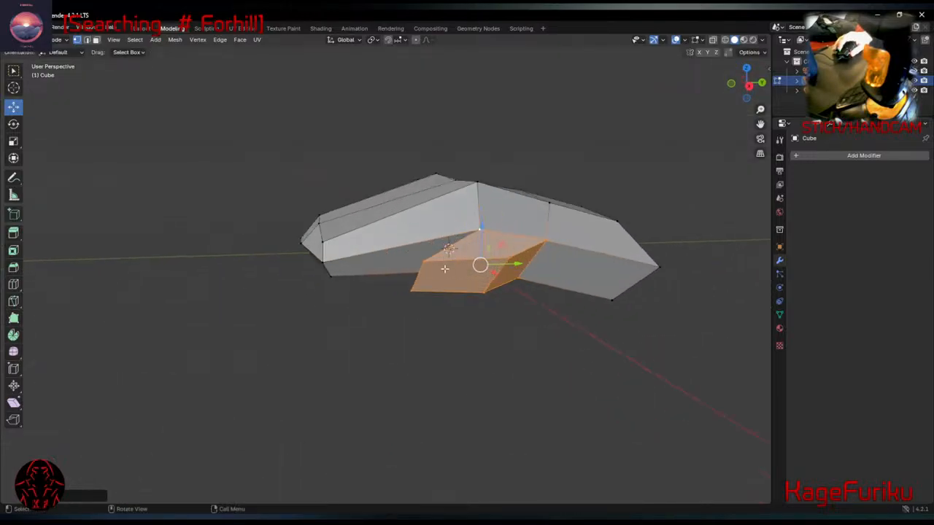
pyautogui.press('3')
pyautogui.click(470, 273)
pyautogui.moveTo(473, 272); pyautogui.dragTo(610, 346, button='middle')
pyautogui.press('r')
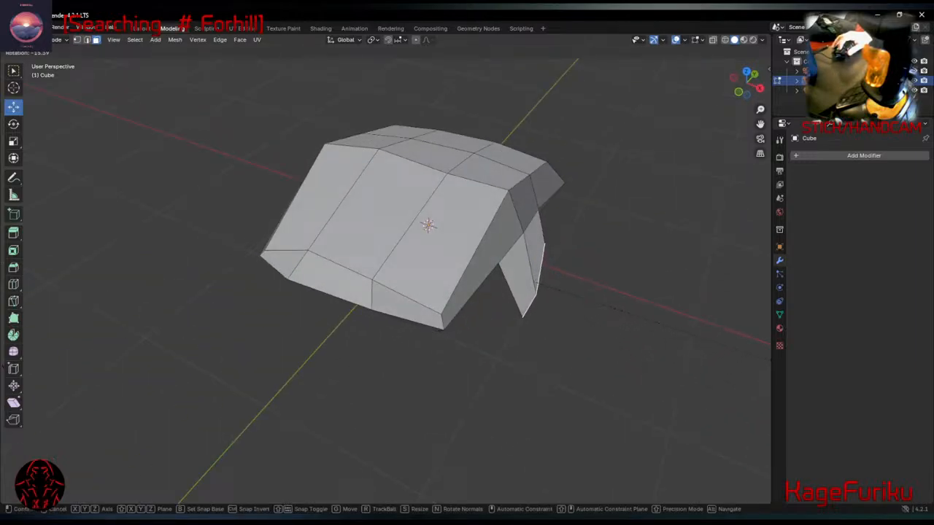
pyautogui.press('Return')
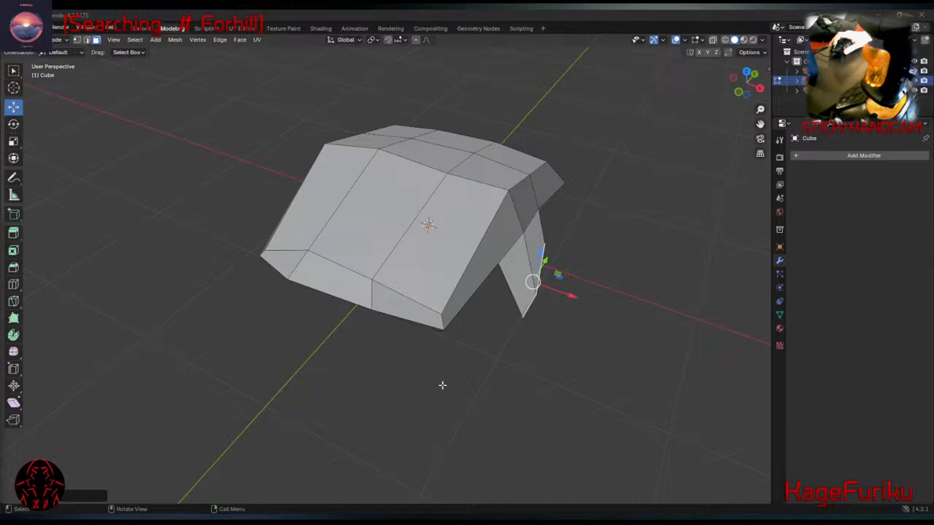
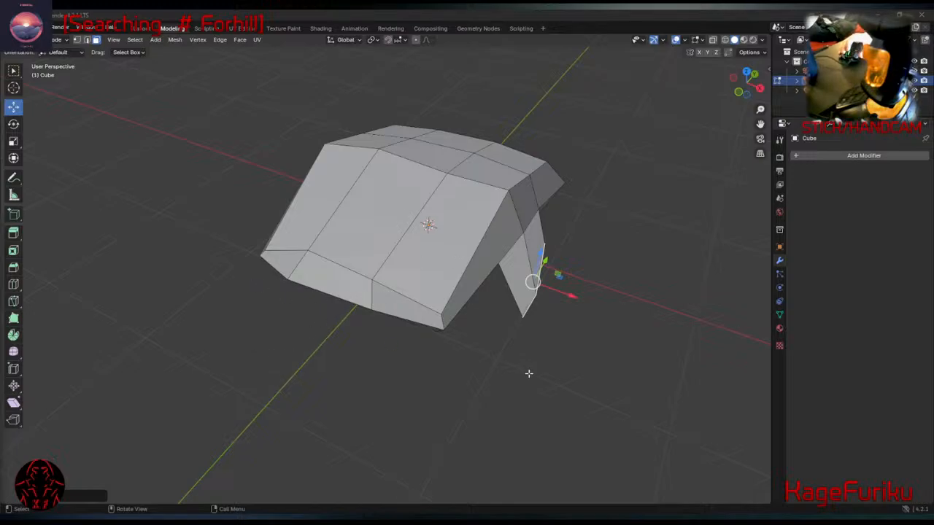
# Switch to the web browser and search Google Images for "mole hand/paw" and "cartoon mole hand/paw" in a new tab.
pyautogui.moveTo(528, 374); pyautogui.dragTo(409, 310, button='middle')
pyautogui.hotkey('alt', 'Tab')
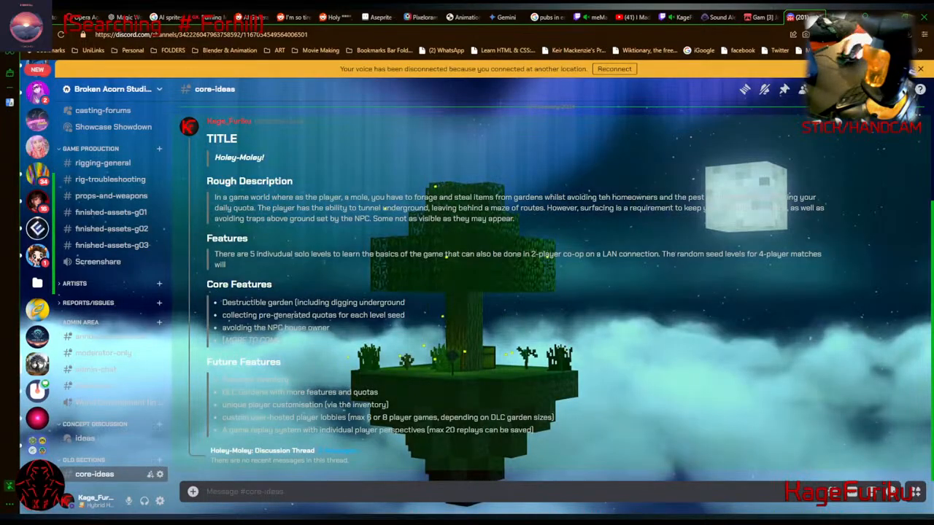
pyautogui.hotkey('ctrl', 't')
pyautogui.write('mole ')
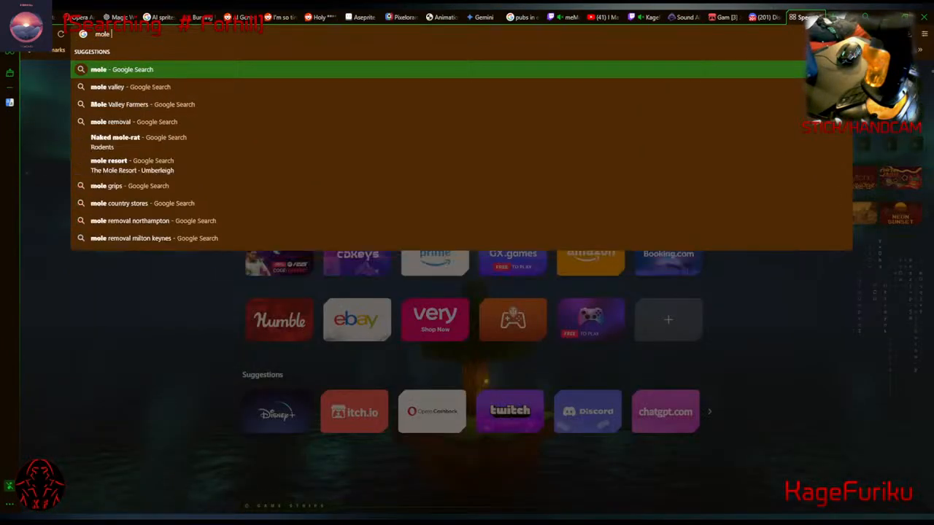
pyautogui.write('hand/paw')
pyautogui.press('Return')
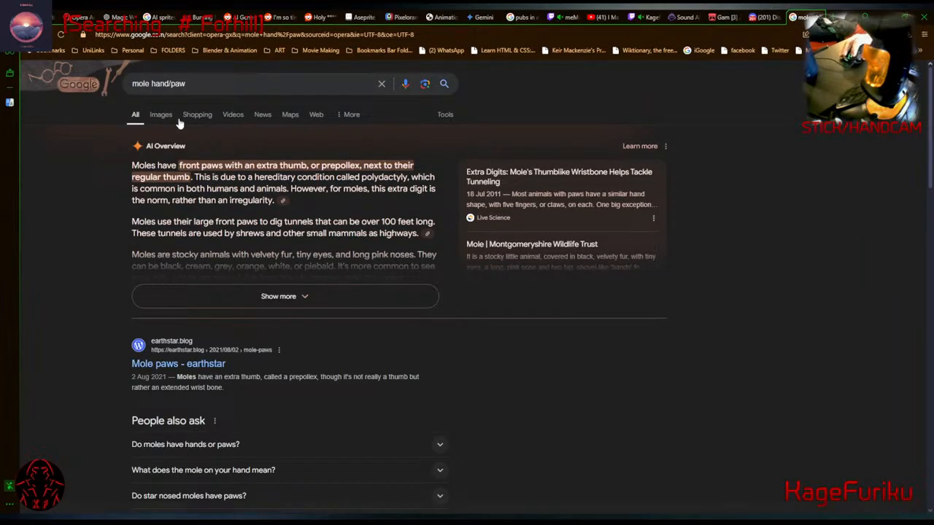
pyautogui.click(161, 115)
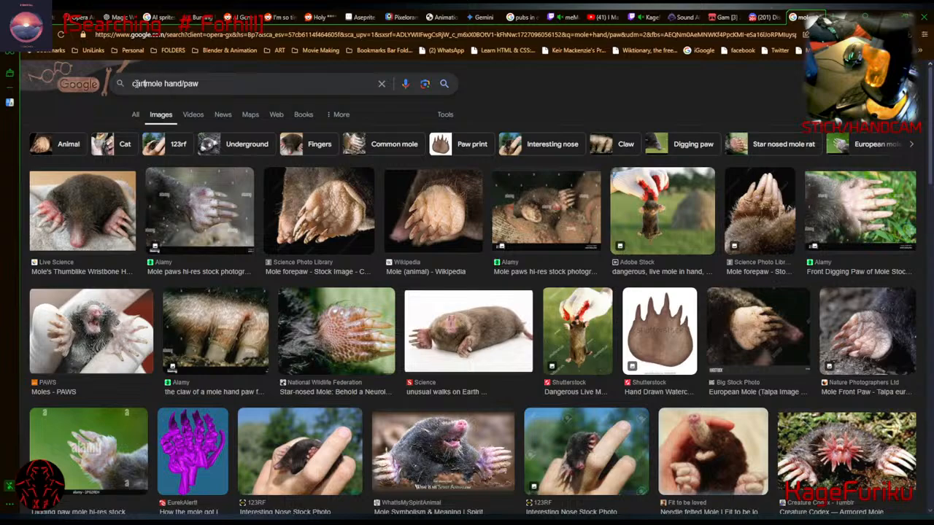
pyautogui.press('Return')
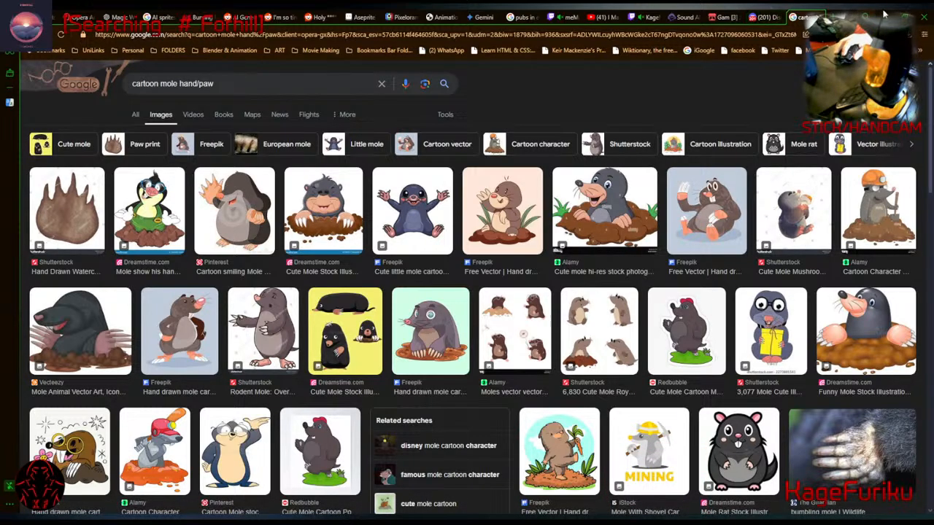
# Switch back to Blender and extrude the hand's six side faces opposite the thumb outward to widen the palm.
pyautogui.hotkey('alt', 'Tab')
pyautogui.moveTo(724, 243); pyautogui.dragTo(413, 268, button='middle')
pyautogui.click(413, 268)
pyautogui.keyDown('shift'); pyautogui.click(407, 211); pyautogui.keyUp('shift')
pyautogui.keyDown('shift'); pyautogui.click(275, 247); pyautogui.keyUp('shift')
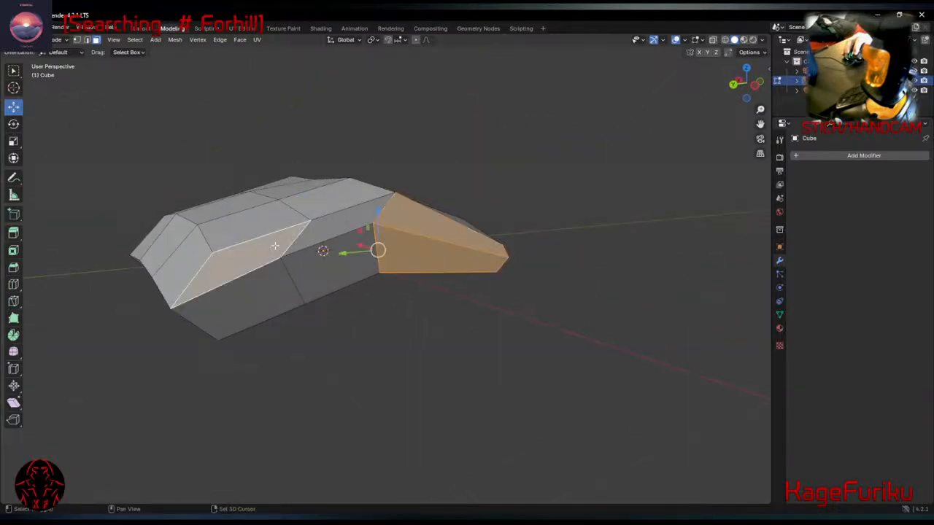
pyautogui.keyDown('shift'); pyautogui.click(341, 233); pyautogui.keyUp('shift')
pyautogui.keyDown('shift'); pyautogui.click(309, 279); pyautogui.keyUp('shift')
pyautogui.keyDown('shift'); pyautogui.click(231, 297); pyautogui.keyUp('shift')
pyautogui.press('e')
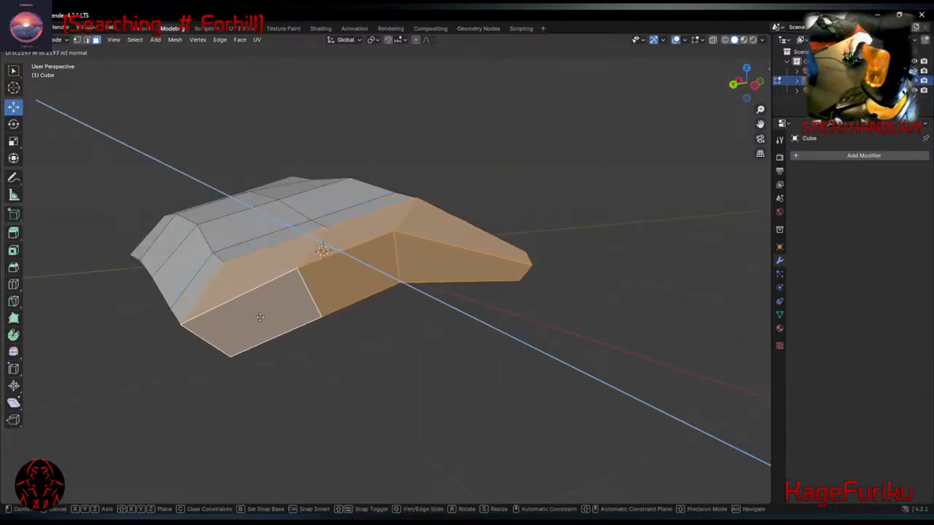
pyautogui.click(267, 327)
# Select the two middle vertices of the hand's front edge and shift them slightly along the X axis.
pyautogui.moveTo(553, 298); pyautogui.dragTo(407, 297, button='middle')
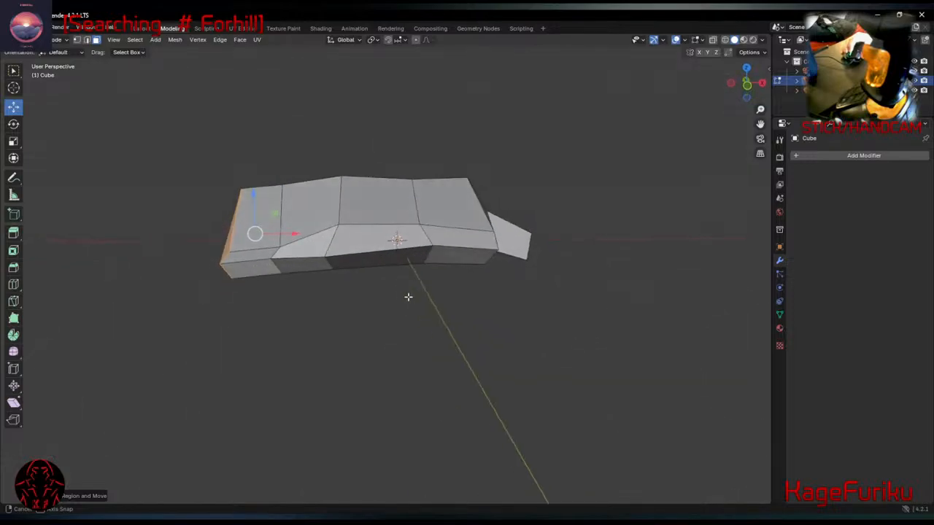
pyautogui.moveTo(282, 239); pyautogui.dragTo(377, 249, button='middle')
pyautogui.click(394, 239)
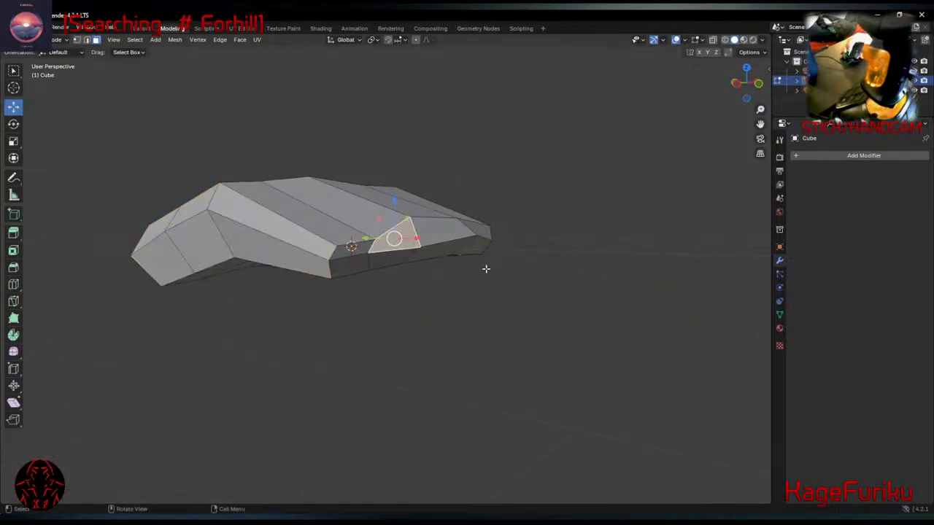
pyautogui.moveTo(486, 267); pyautogui.dragTo(331, 283, button='middle')
pyautogui.click(251, 261)
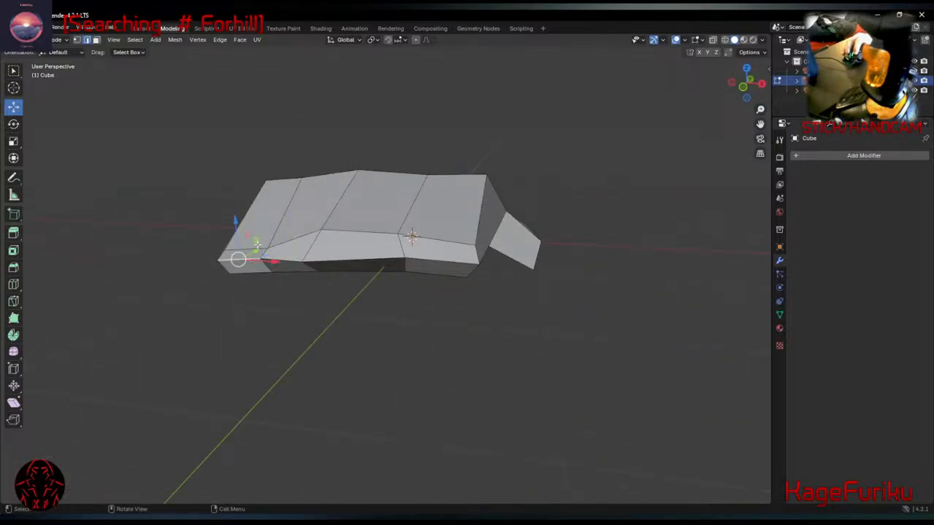
pyautogui.moveTo(330, 248); pyautogui.dragTo(330, 283, button='middle')
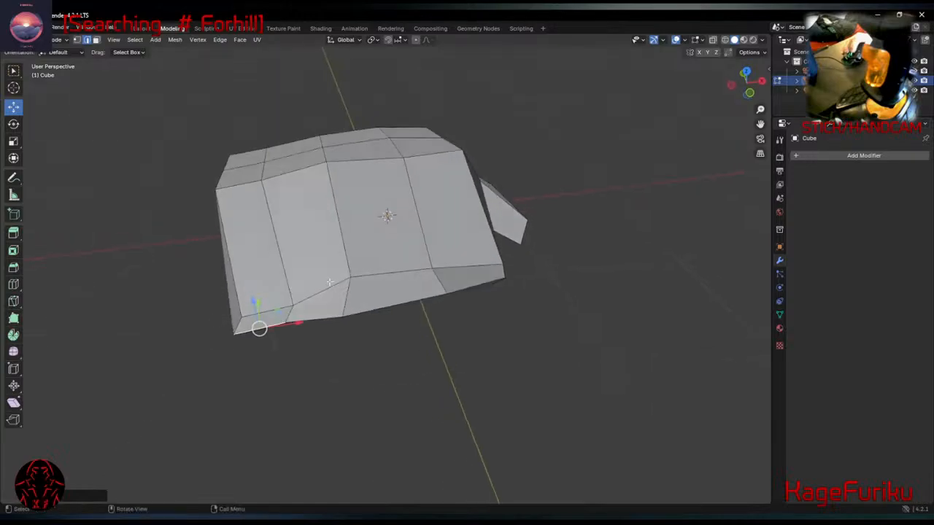
pyautogui.click(343, 315)
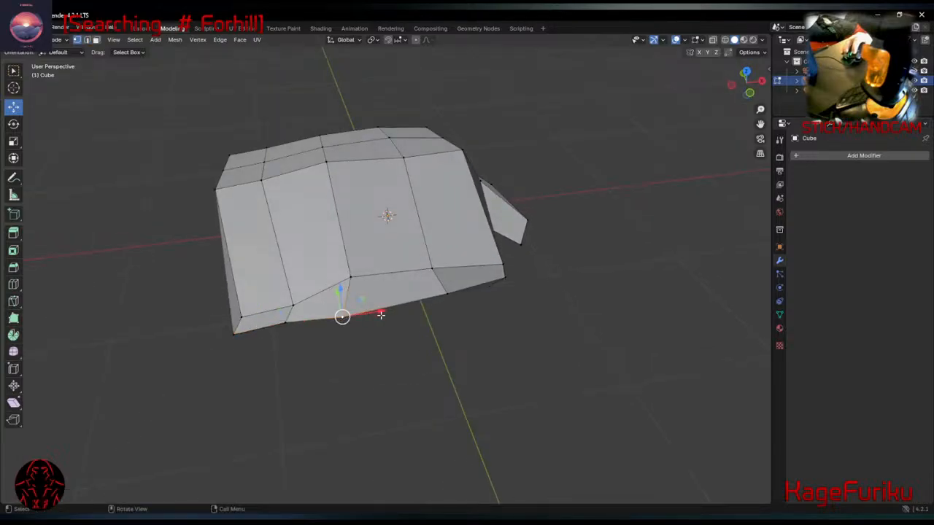
pyautogui.moveTo(380, 314); pyautogui.dragTo(442, 290, button='middle')
pyautogui.click(439, 267)
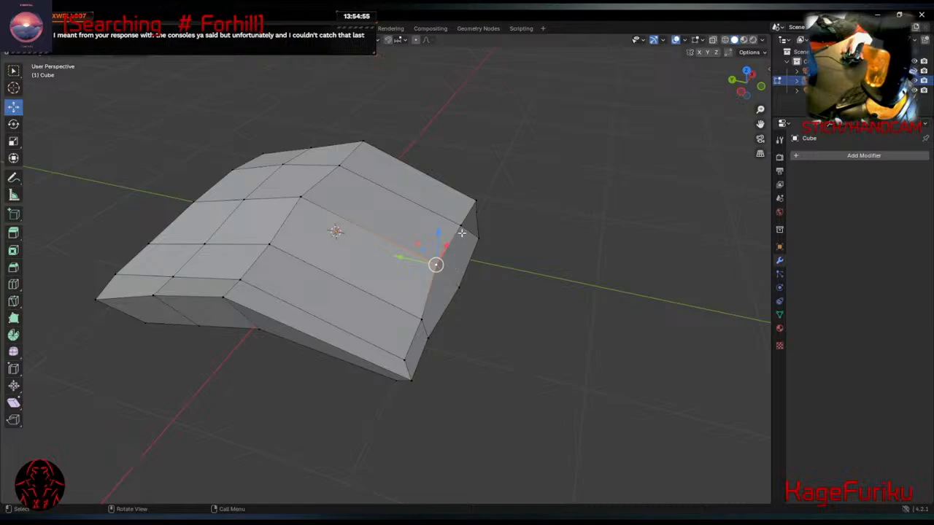
pyautogui.moveTo(453, 313); pyautogui.dragTo(461, 288, button='middle')
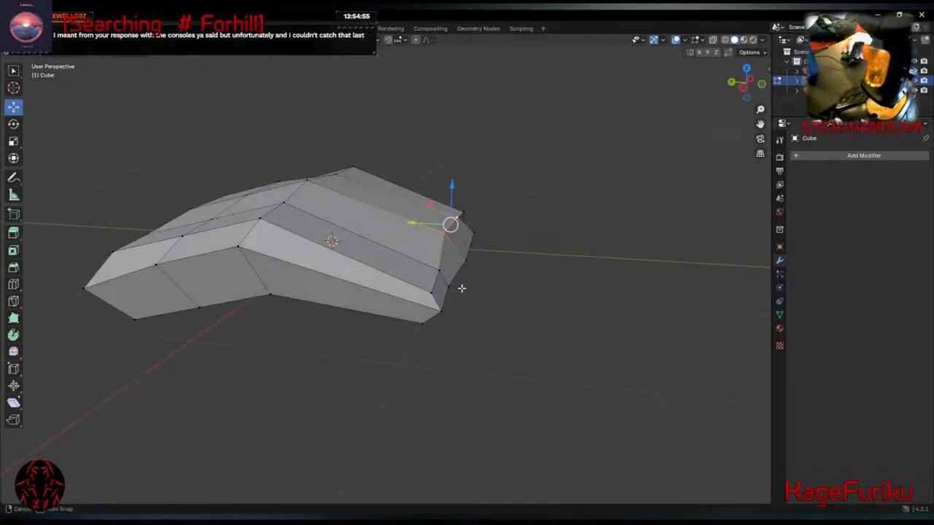
pyautogui.click(430, 205)
pyautogui.click(449, 226)
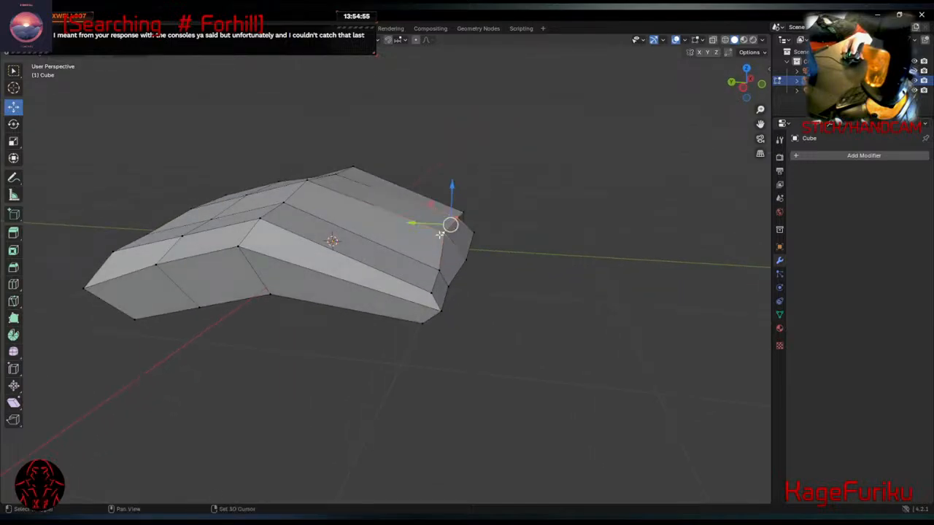
pyautogui.moveTo(431, 207); pyautogui.dragTo(441, 212)
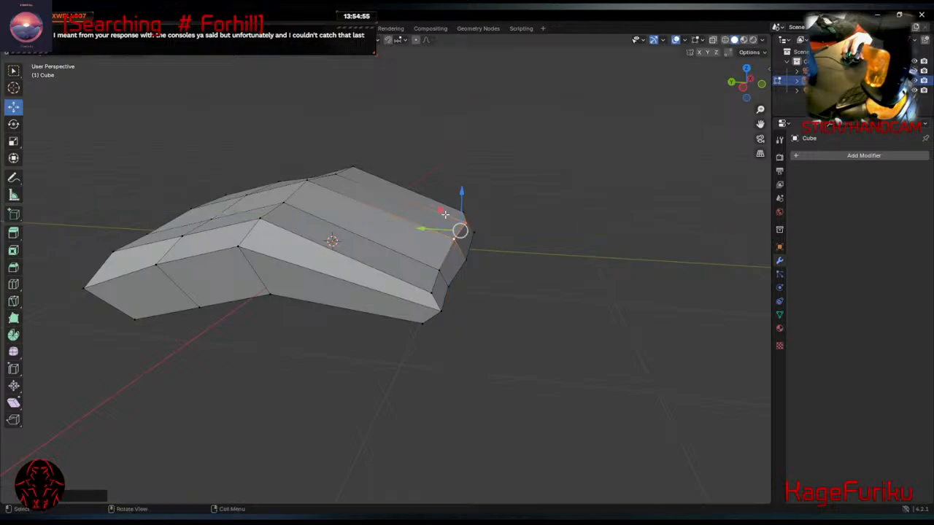
# Box-select the vertices at the front end of the hand and move them slightly in the YZ plane.
pyautogui.moveTo(507, 251); pyautogui.dragTo(276, 219, button='middle')
pyautogui.moveTo(250, 204); pyautogui.dragTo(367, 294)
pyautogui.moveTo(367, 293); pyautogui.dragTo(318, 301, button='middle')
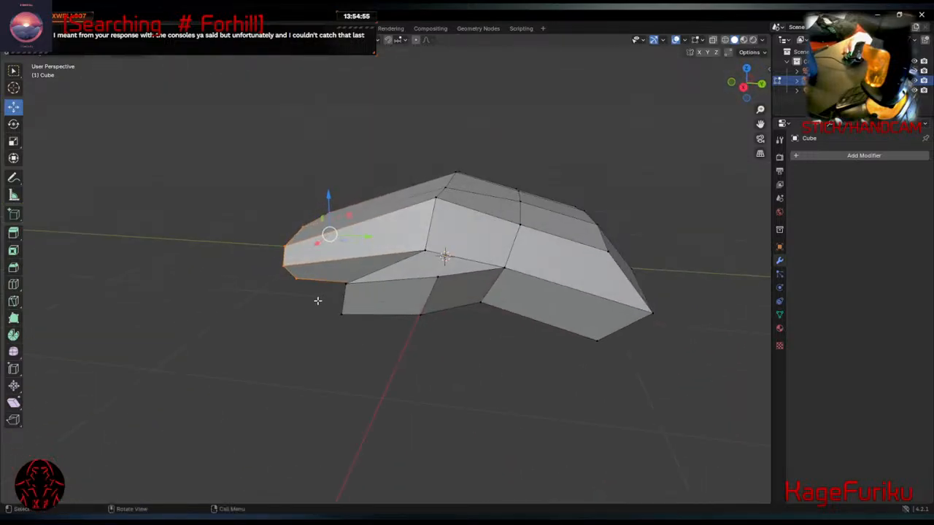
pyautogui.moveTo(348, 218); pyautogui.dragTo(388, 210)
pyautogui.moveTo(387, 211); pyautogui.dragTo(323, 217, button='middle')
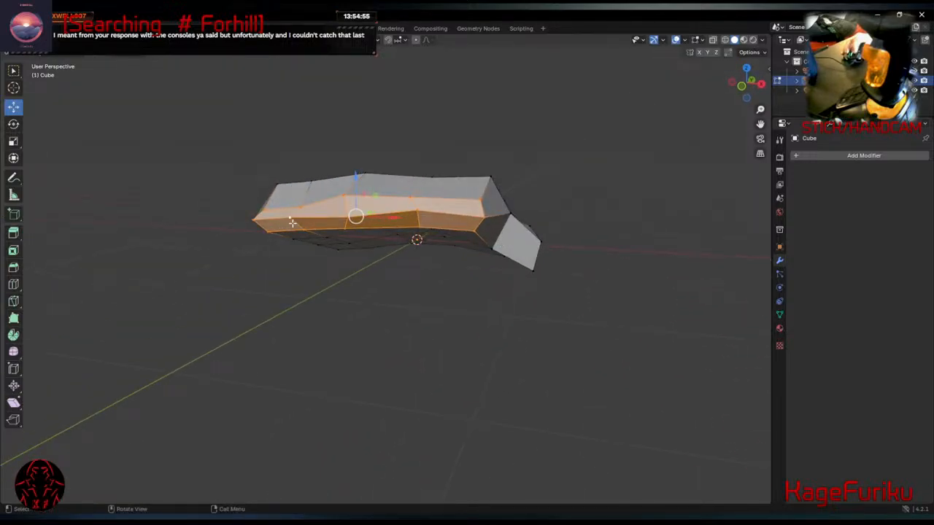
# Select the short front edge between the two sections farthest from the thumb and move it slightly toward -Y.
pyautogui.click(267, 233)
pyautogui.click(379, 205)
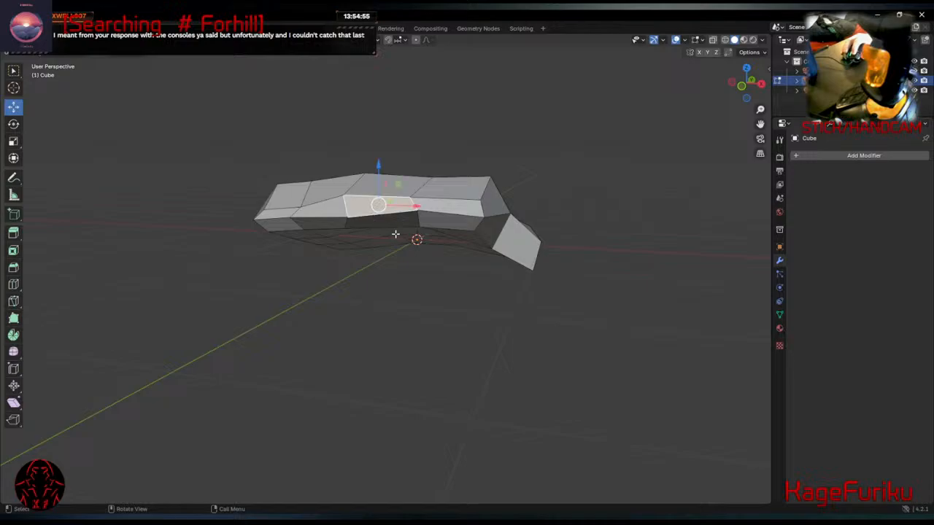
pyautogui.moveTo(387, 223); pyautogui.dragTo(543, 210, button='middle')
pyautogui.press('1')
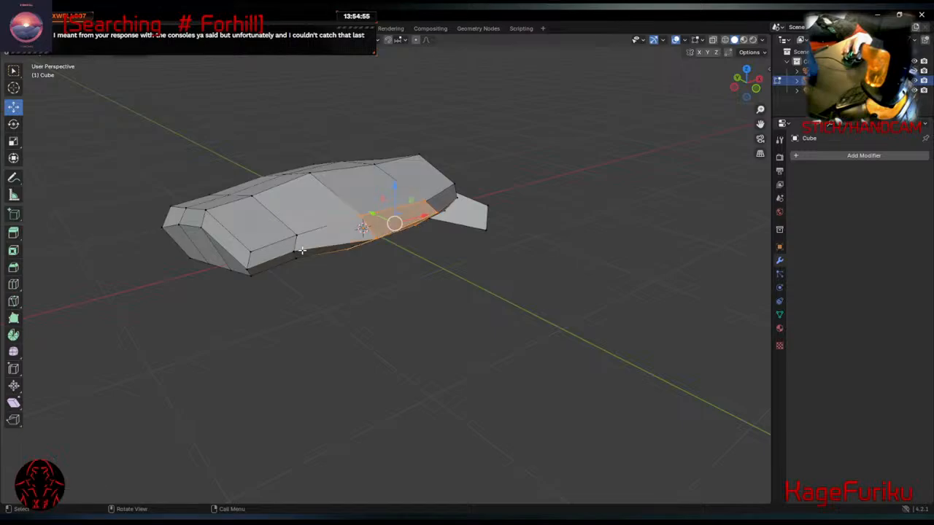
pyautogui.click(293, 244)
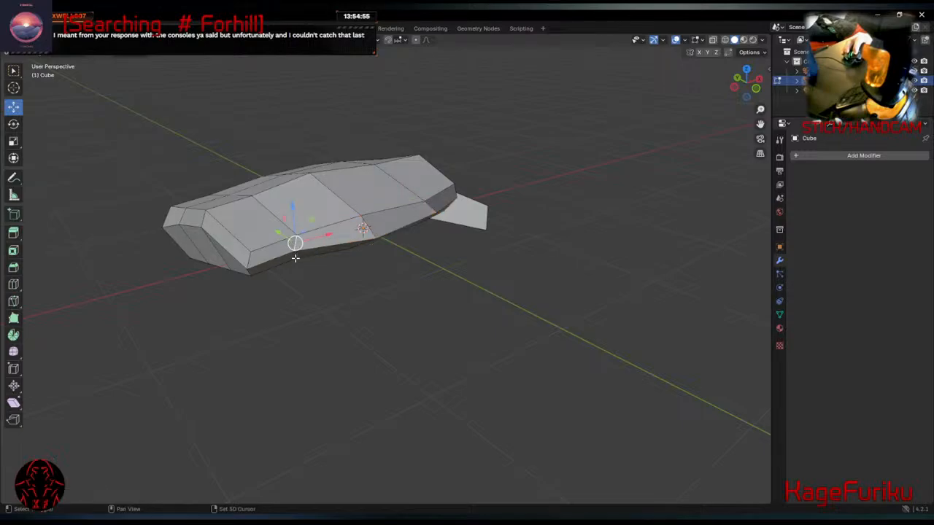
pyautogui.moveTo(295, 257); pyautogui.dragTo(389, 271, button='middle')
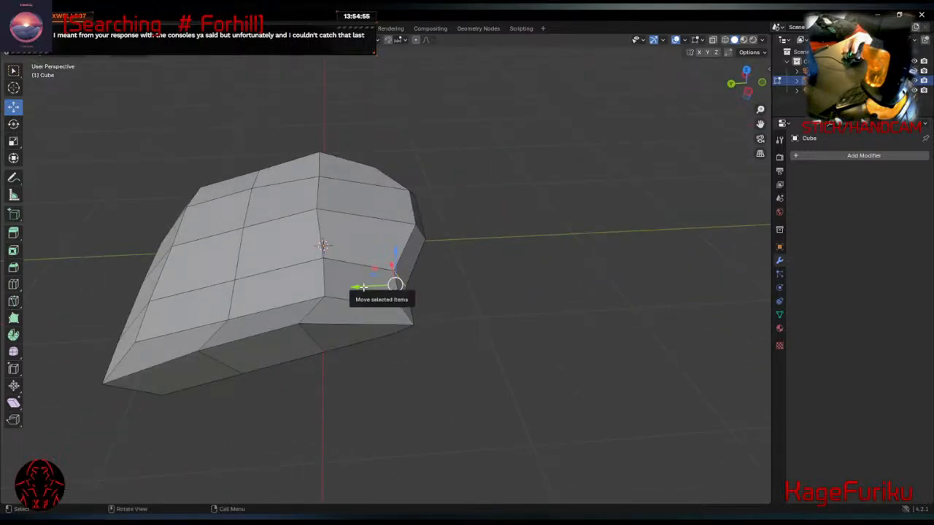
pyautogui.moveTo(362, 289); pyautogui.dragTo(382, 285)
# Extrude the front face nearest the thumb into a finger and scale its end face down.
pyautogui.moveTo(413, 279); pyautogui.dragTo(484, 253, button='middle')
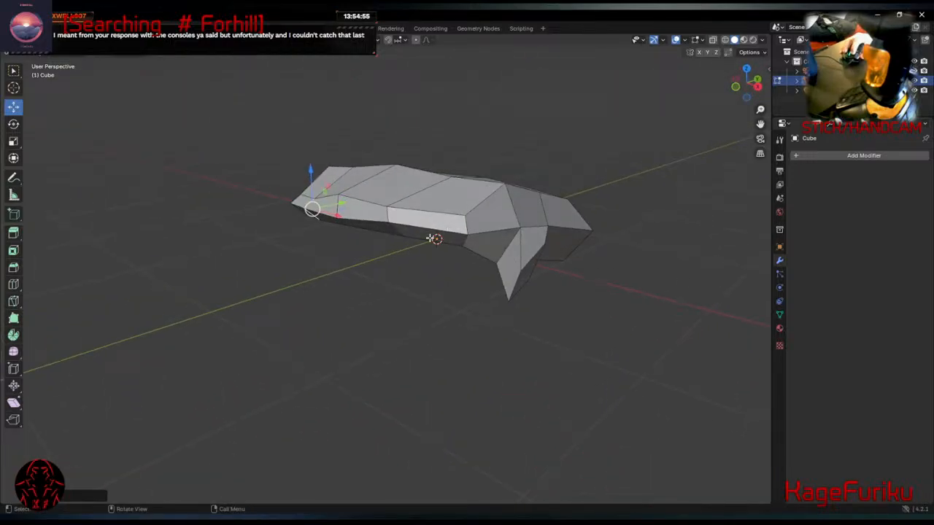
pyautogui.moveTo(430, 239); pyautogui.dragTo(443, 223, button='middle')
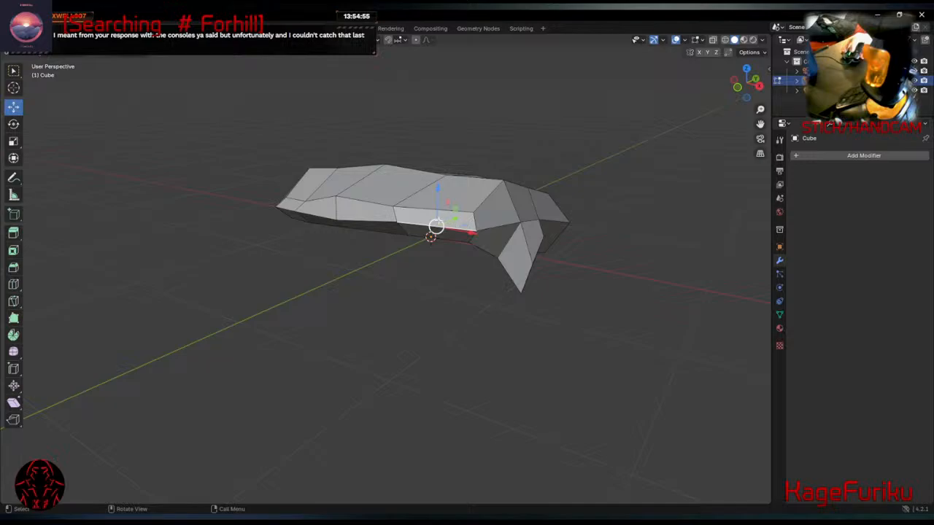
pyautogui.click(448, 219)
pyautogui.moveTo(428, 249); pyautogui.dragTo(356, 293, button='middle')
pyautogui.press('e')
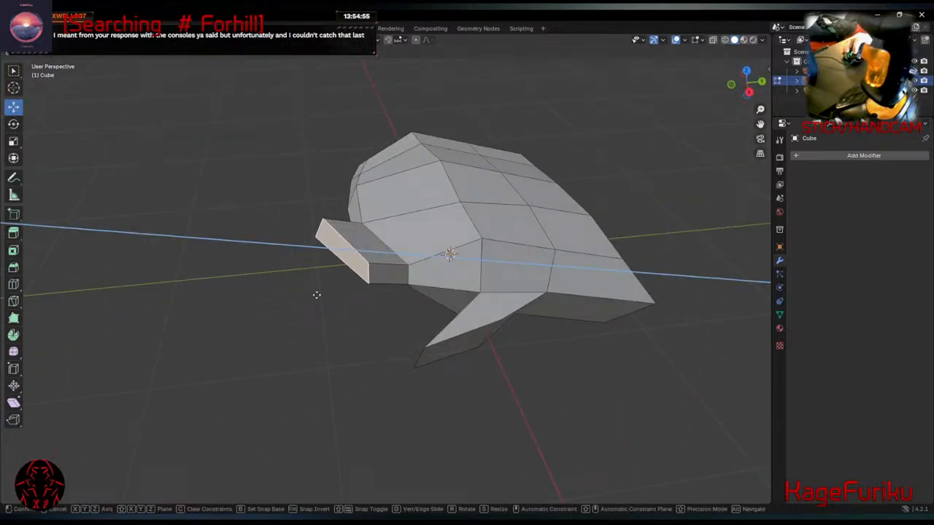
pyautogui.click(316, 295)
pyautogui.press('s')
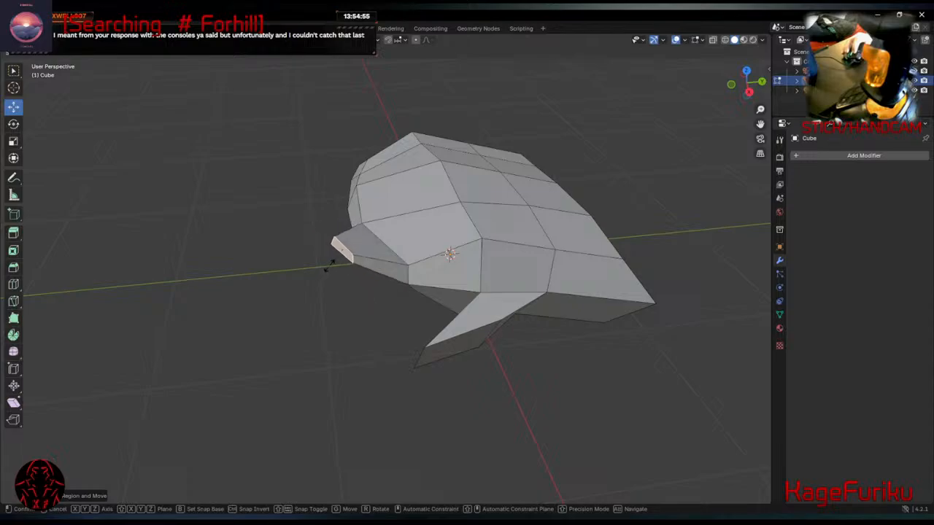
pyautogui.click(323, 292)
# Extrude the other three front faces separately to form the remaining fingers.
pyautogui.moveTo(323, 292); pyautogui.dragTo(459, 292, button='middle')
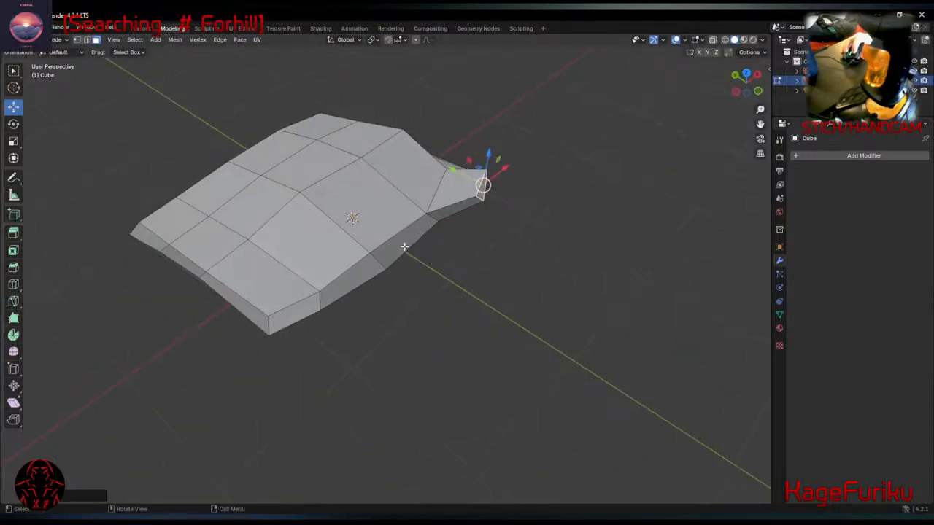
pyautogui.click(404, 246)
pyautogui.press('e')
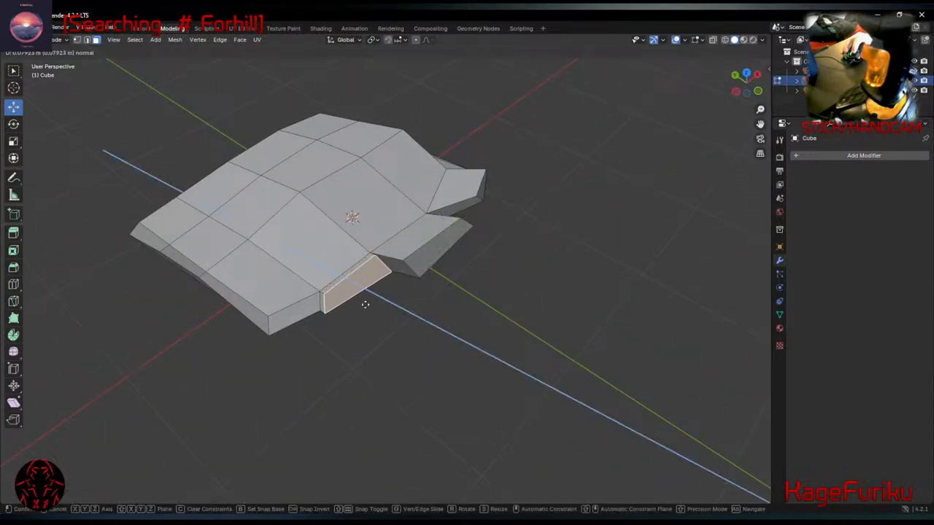
pyautogui.click(334, 317)
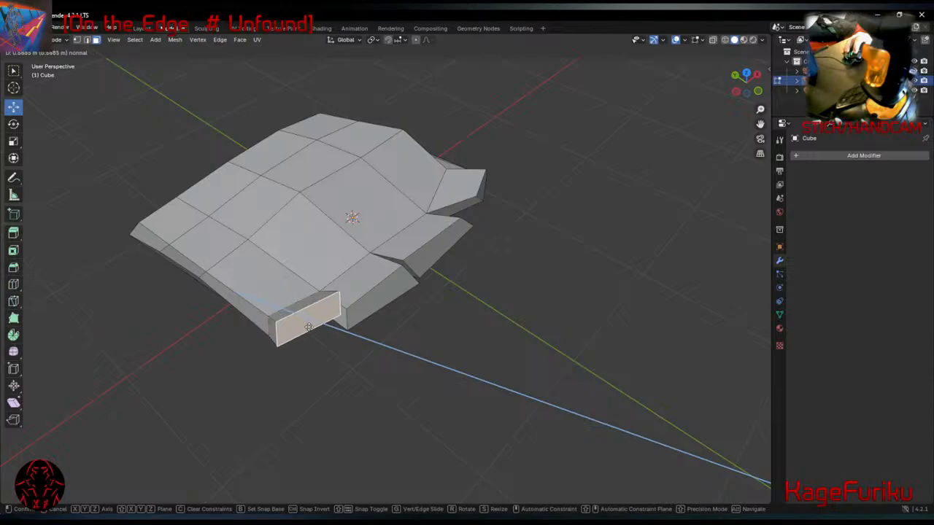
pyautogui.click(303, 321)
pyautogui.moveTo(386, 326); pyautogui.dragTo(448, 291, button='middle')
pyautogui.moveTo(555, 194); pyautogui.dragTo(470, 333, button='middle')
pyautogui.press('e')
pyautogui.click(419, 287)
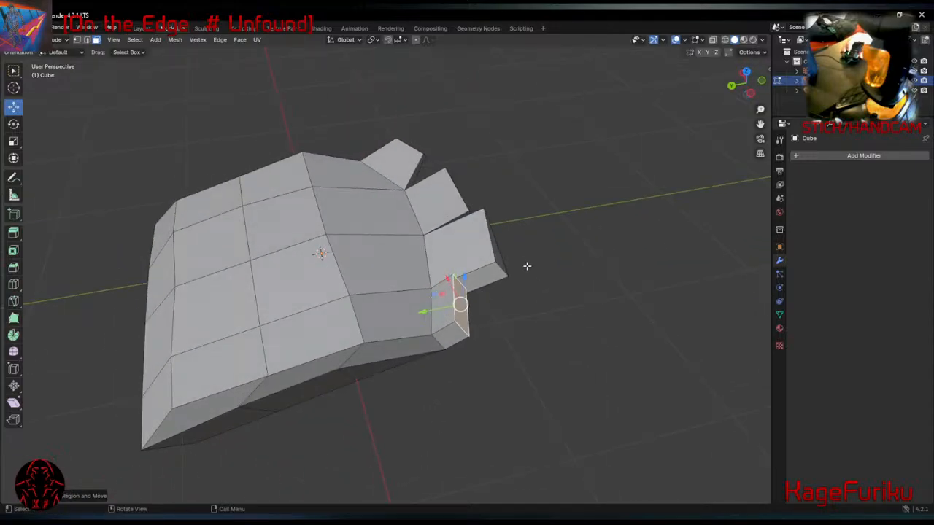
# Rotate the end face of the finger farthest from the thumb and move it about 0.3 m, down and toward -Y.
pyautogui.moveTo(527, 266); pyautogui.dragTo(489, 215, button='middle')
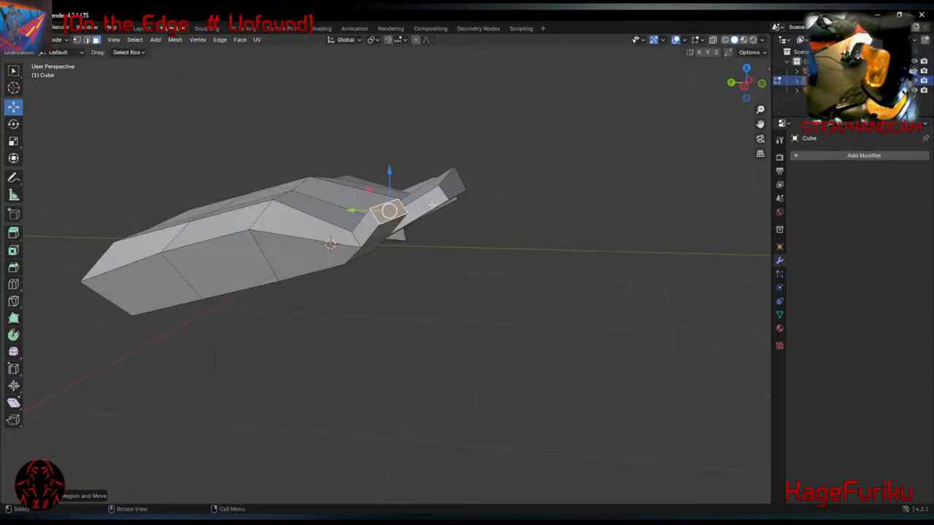
pyautogui.press('r')
pyautogui.press('r')
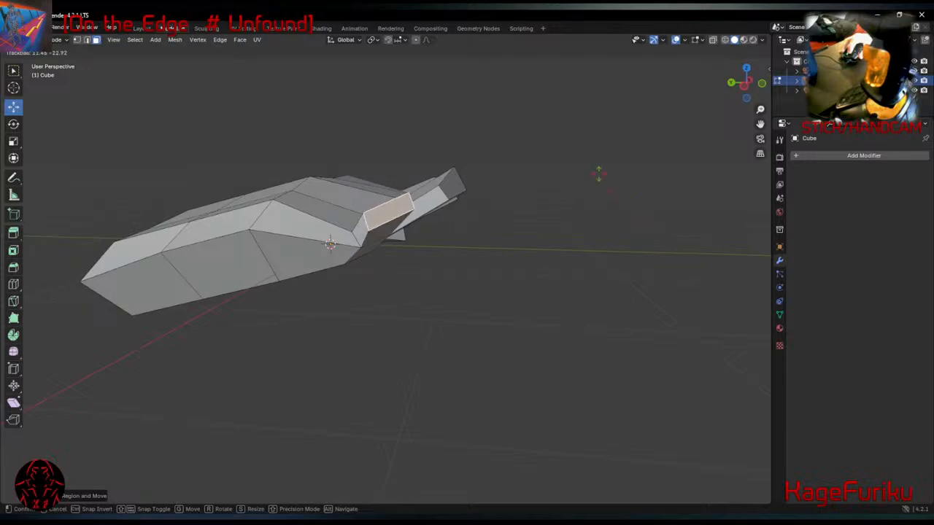
pyautogui.press('r')
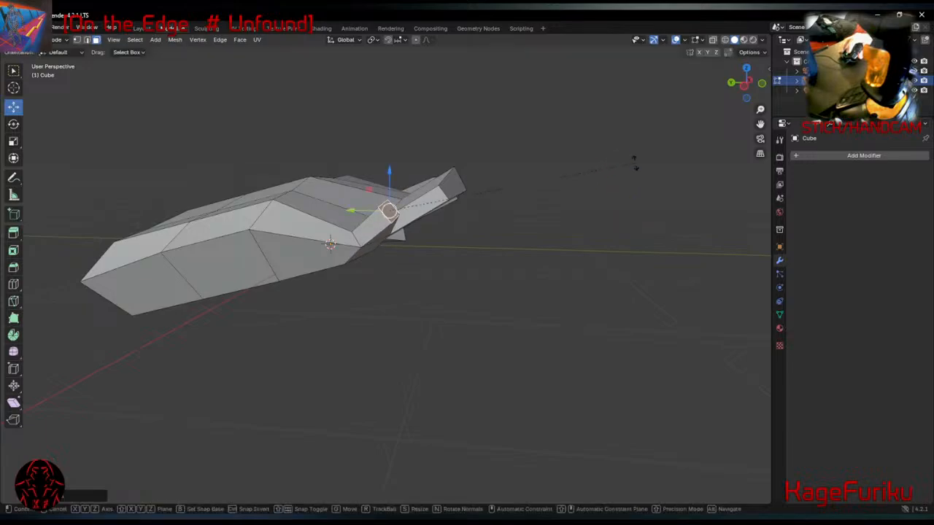
pyautogui.click(592, 346)
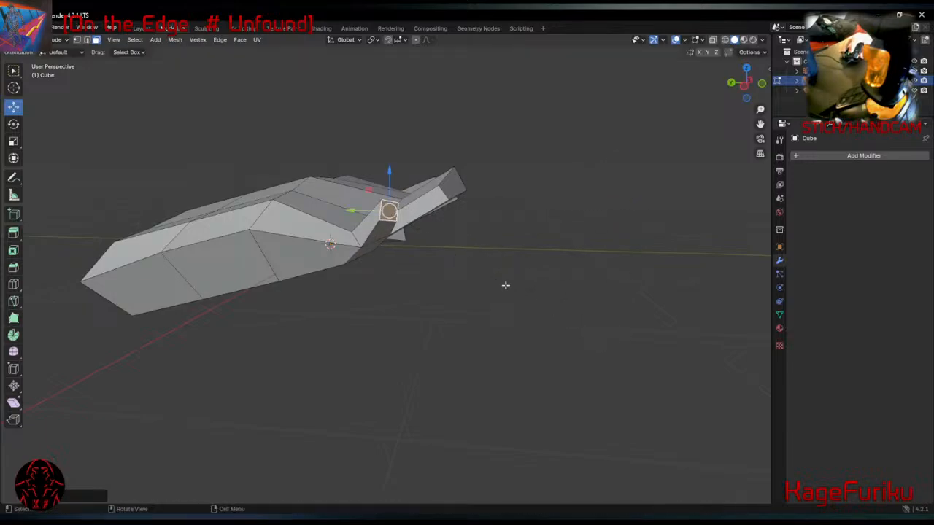
pyautogui.press('e')
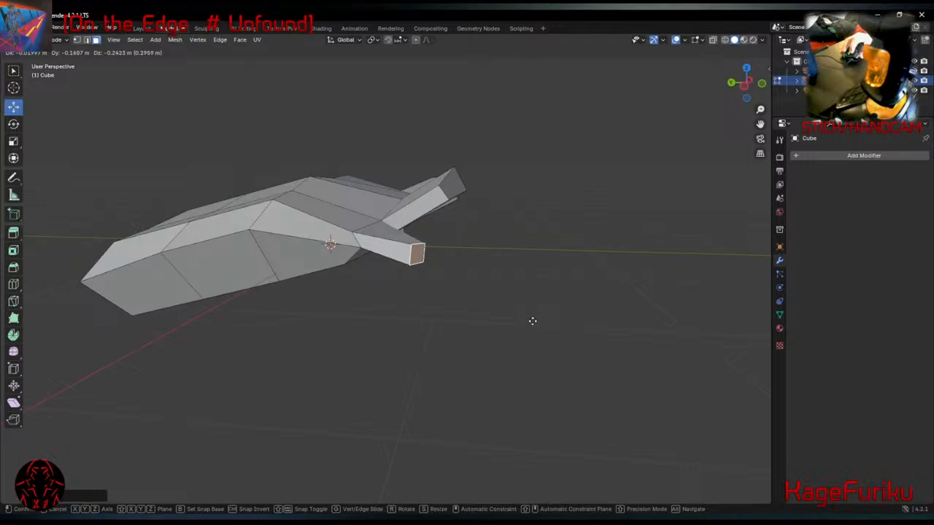
pyautogui.click(533, 318)
# Select the end faces of the two middle fingers, rotate them together and scale them down slightly.
pyautogui.moveTo(532, 319); pyautogui.dragTo(600, 292, button='middle')
pyautogui.click(413, 237)
pyautogui.keyDown('shift'); pyautogui.click(456, 207); pyautogui.keyUp('shift')
pyautogui.press('r')
pyautogui.click(631, 252)
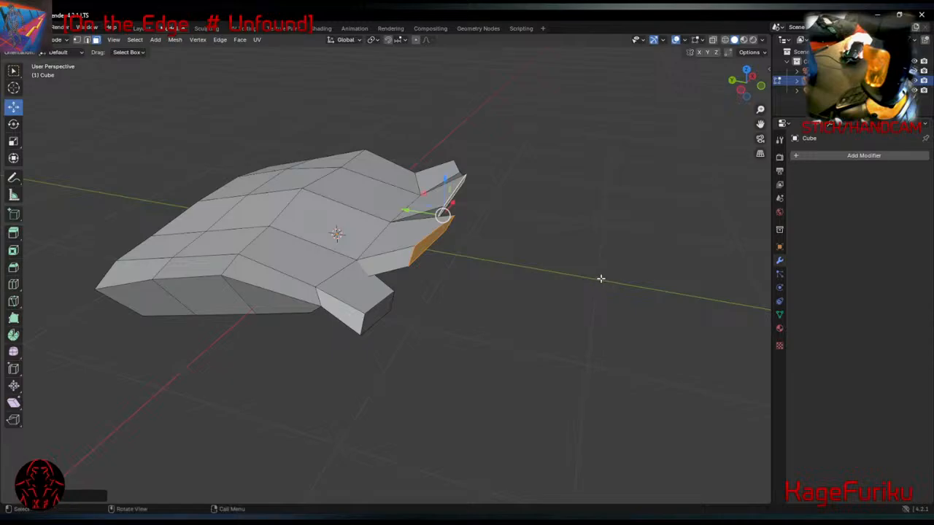
pyautogui.press('s')
pyautogui.click(594, 268)
pyautogui.press('s')
pyautogui.click(560, 271)
# Move the two middle fingers' end faces downward so these fingers slope down from the palm.
pyautogui.press('g')
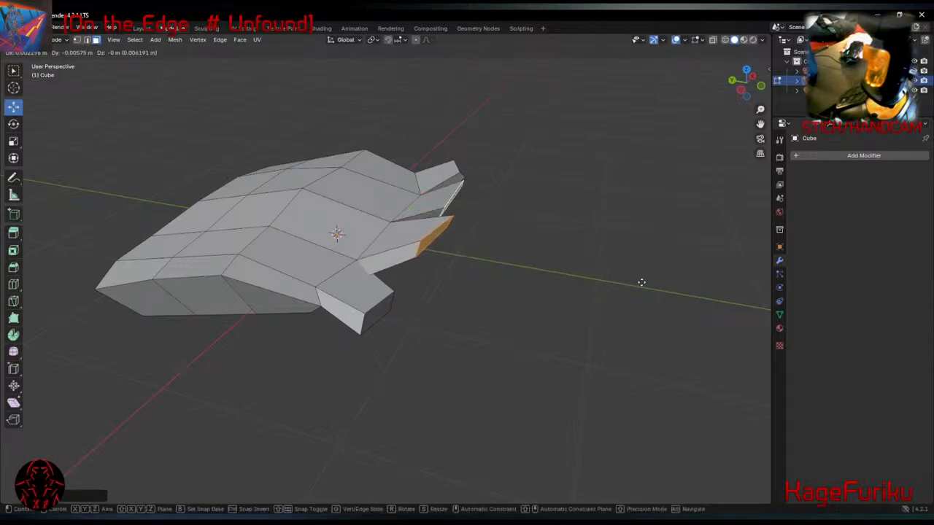
pyautogui.click(632, 323)
pyautogui.moveTo(632, 323); pyautogui.dragTo(527, 323, button='middle')
pyautogui.press('g')
pyautogui.click(563, 333)
# Select the end face of the finger nearest the thumb and move it about 0.25 m toward -Y and down, adjusting its position again.
pyautogui.click(417, 198)
pyautogui.moveTo(489, 250); pyautogui.dragTo(544, 303, button='middle')
pyautogui.press('e')
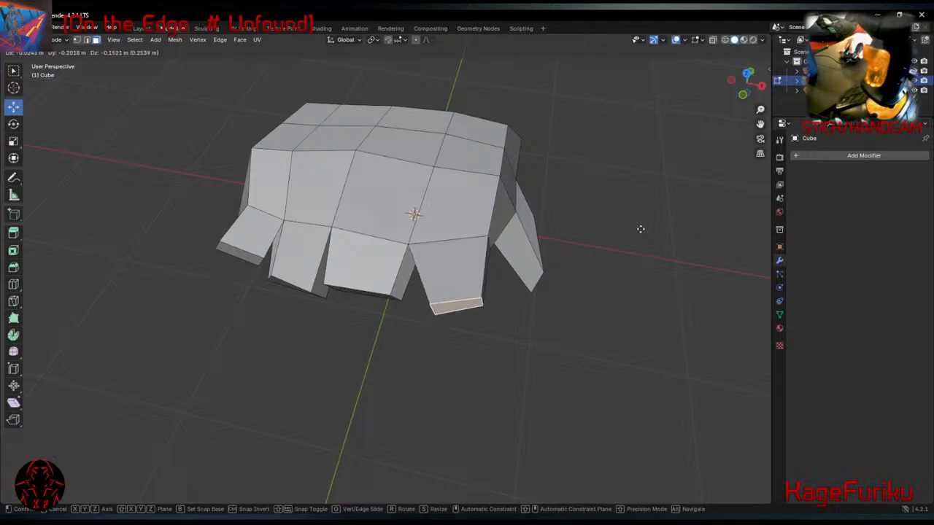
pyautogui.click(639, 226)
pyautogui.moveTo(639, 225); pyautogui.dragTo(160, 260, button='middle')
pyautogui.press('g')
pyautogui.click(715, 264)
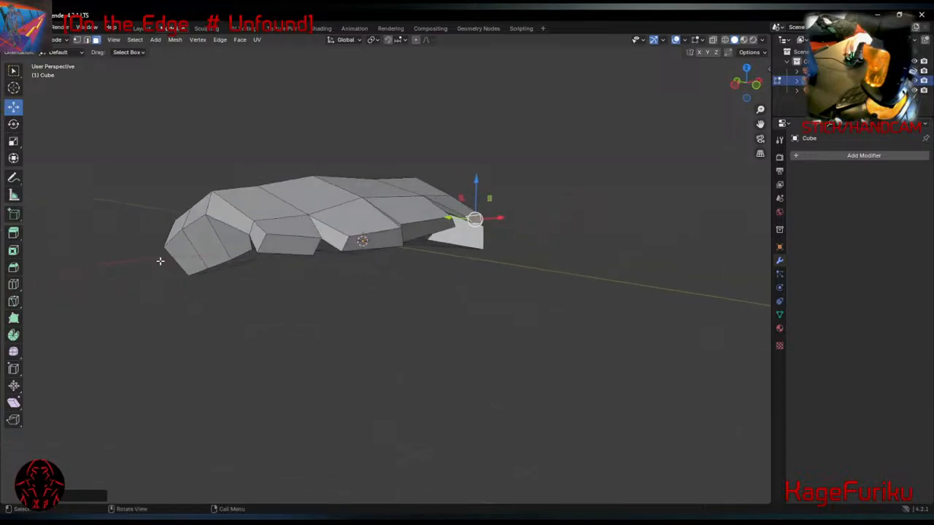
# Rotate and resize the end face of the finger farthest from the thumb, then move it down, toward the other fingers and -Y.
pyautogui.click(264, 242)
pyautogui.moveTo(264, 242); pyautogui.dragTo(333, 302, button='middle')
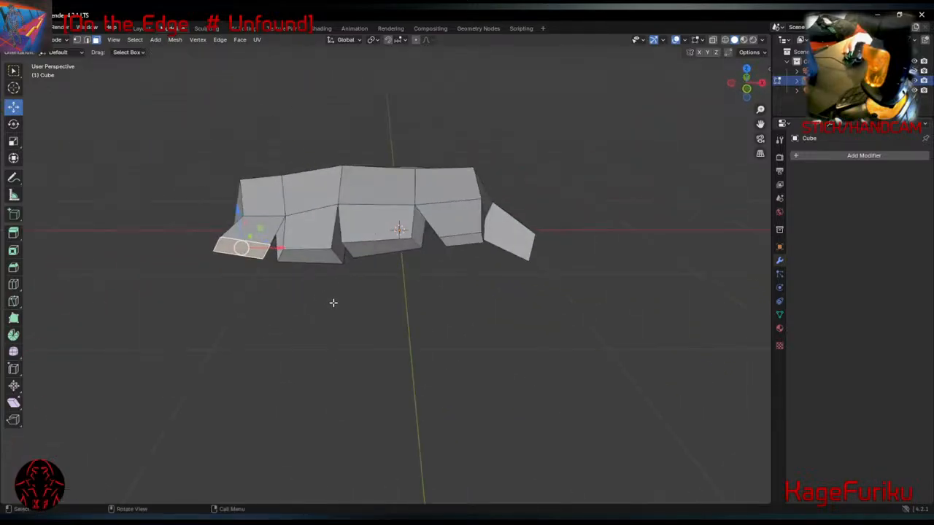
pyautogui.press('r')
pyautogui.press('s')
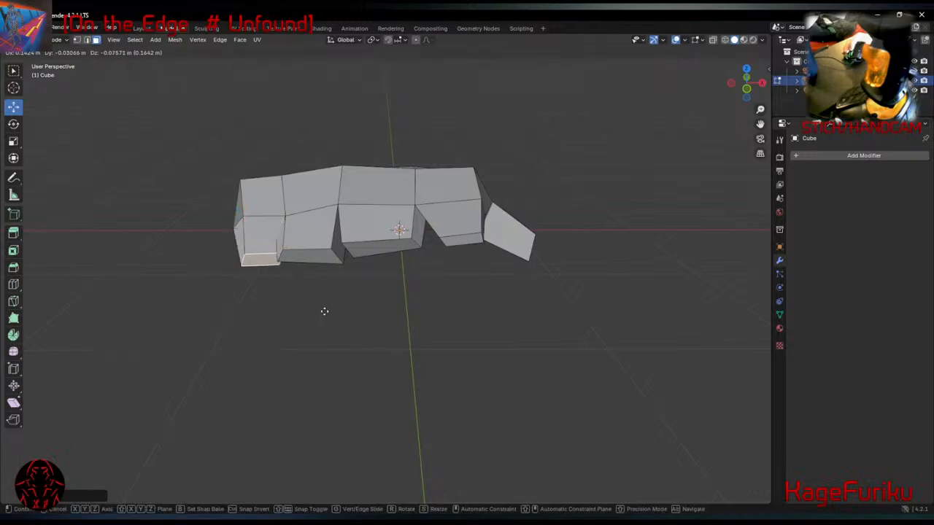
pyautogui.click(313, 298)
pyautogui.moveTo(313, 299); pyautogui.dragTo(438, 308, button='middle')
pyautogui.press('e')
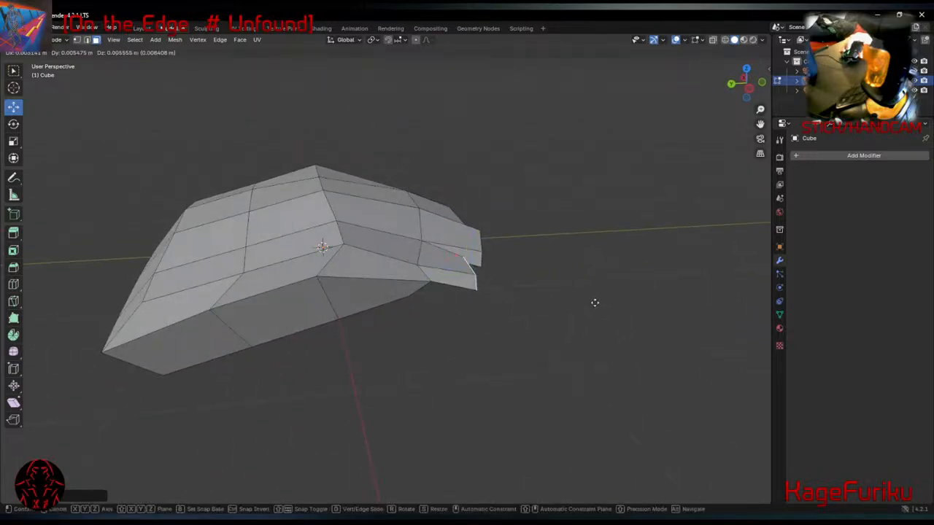
pyautogui.rightClick(613, 307)
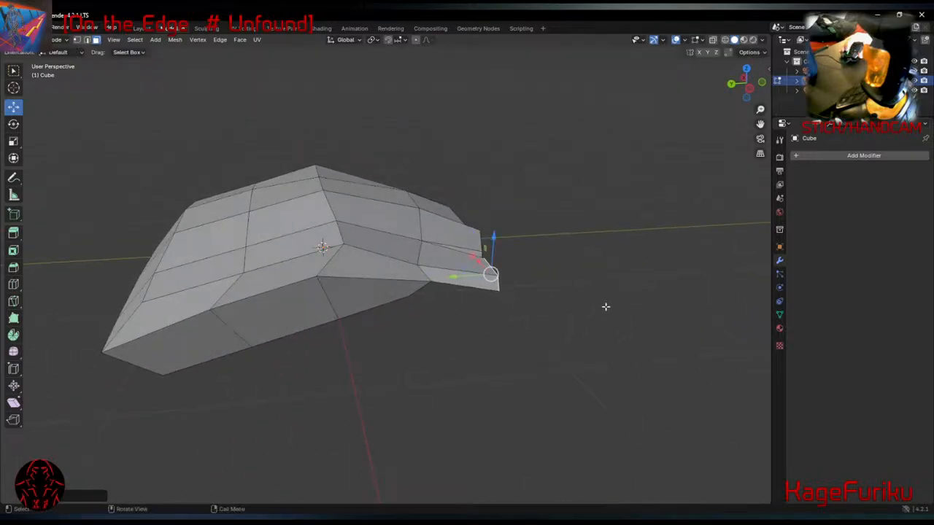
# Scale down the end faces of the two middle fingers one at a time.
pyautogui.moveTo(604, 309); pyautogui.dragTo(256, 280, button='middle')
pyautogui.moveTo(309, 267); pyautogui.dragTo(521, 290, button='middle')
pyautogui.press('s')
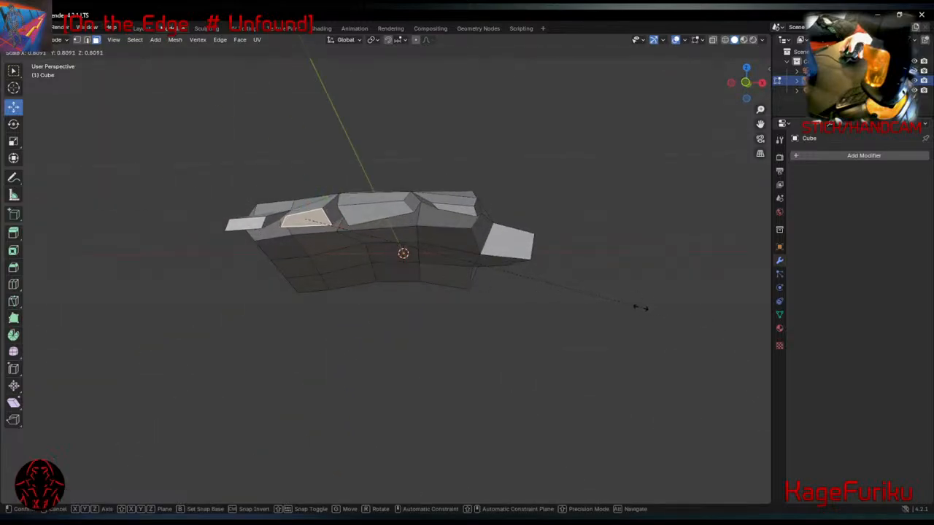
pyautogui.click(594, 309)
pyautogui.click(385, 209)
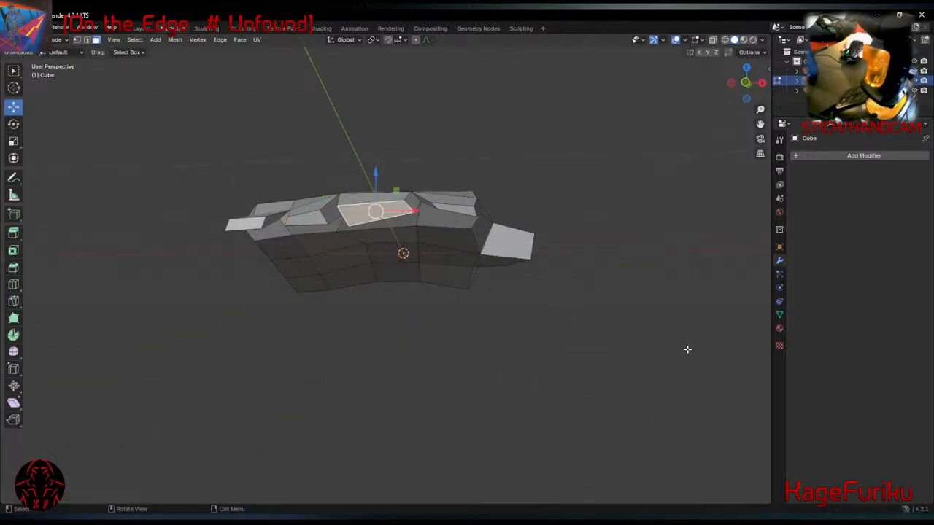
pyautogui.press('s')
pyautogui.click(603, 326)
# Rotate and move individual edges on the end faces of the two fingers nearest the thumb.
pyautogui.moveTo(382, 286); pyautogui.dragTo(399, 280, button='middle')
pyautogui.press('2')
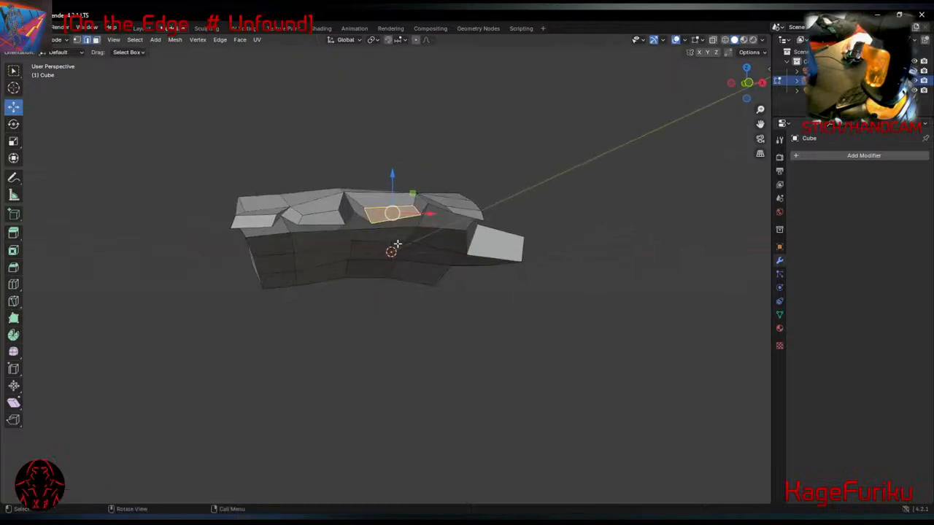
pyautogui.click(393, 217)
pyautogui.press('r')
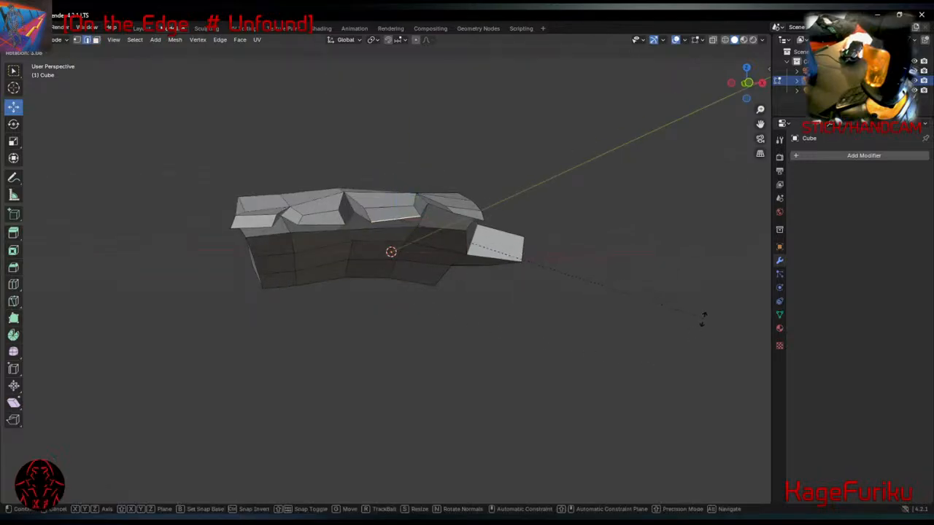
pyautogui.click(663, 340)
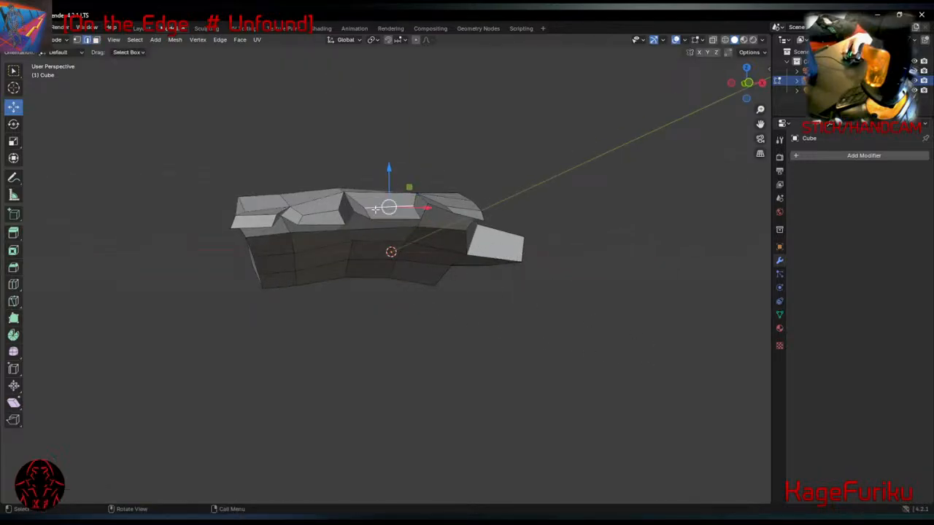
pyautogui.press('g')
pyautogui.click(400, 204)
pyautogui.moveTo(399, 205); pyautogui.dragTo(477, 259, button='middle')
pyautogui.press('g')
pyautogui.click(459, 294)
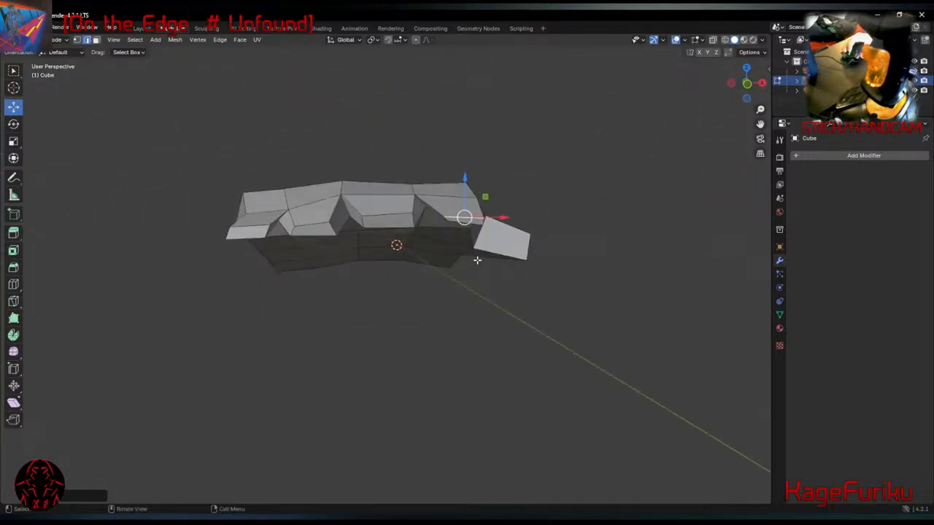
# Select the end faces of all four fingers and extrude them together a short distance outward.
pyautogui.click(477, 255)
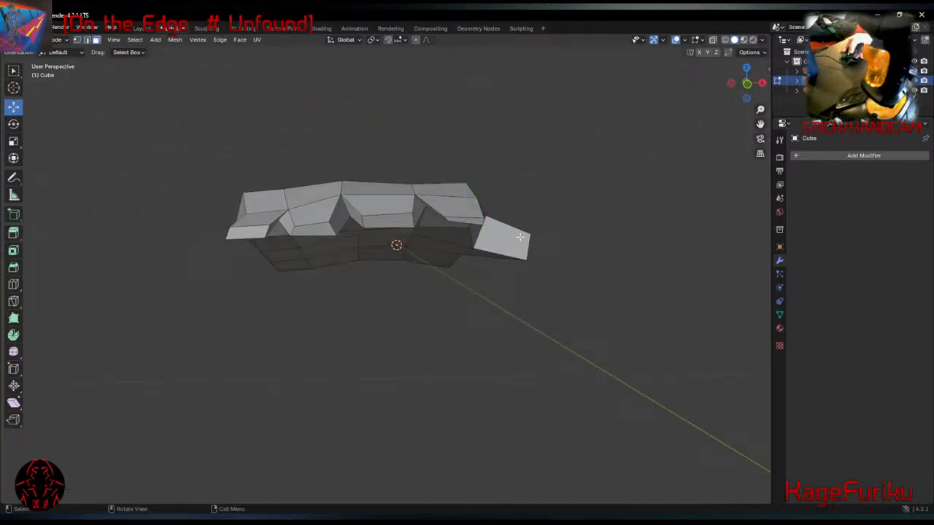
pyautogui.keyDown('shift'); pyautogui.click(359, 224); pyautogui.keyUp('shift')
pyautogui.keyDown('shift'); pyautogui.click(296, 233); pyautogui.keyUp('shift')
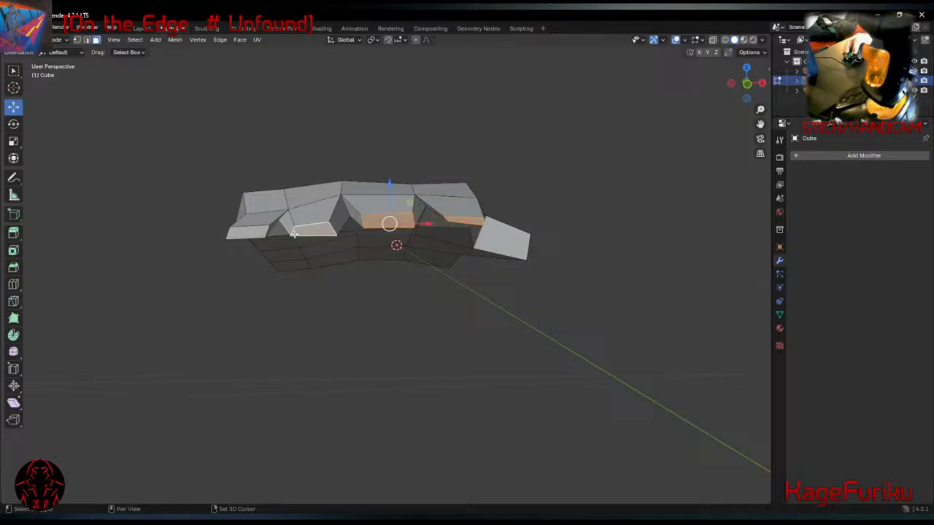
pyautogui.keyDown('shift'); pyautogui.click(240, 232); pyautogui.keyUp('shift')
pyautogui.moveTo(582, 216); pyautogui.dragTo(478, 242, button='middle')
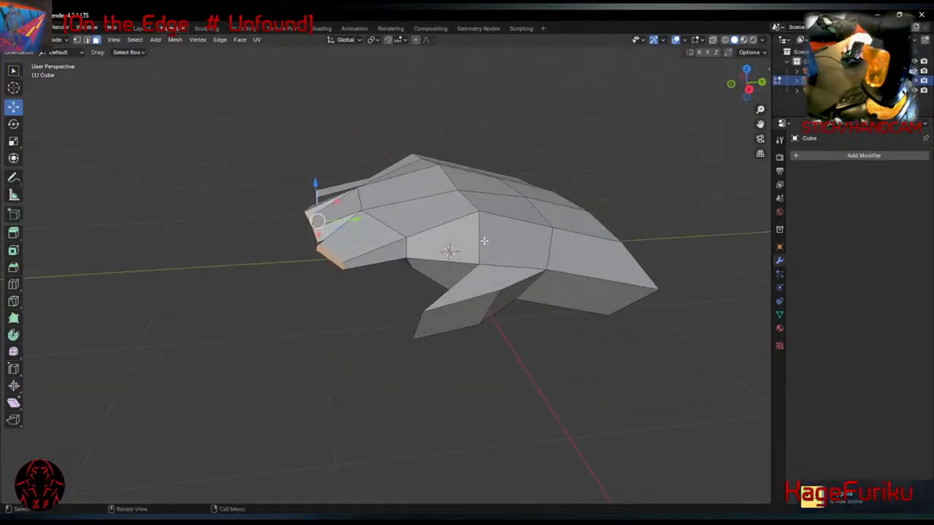
pyautogui.press('e')
pyautogui.click(459, 246)
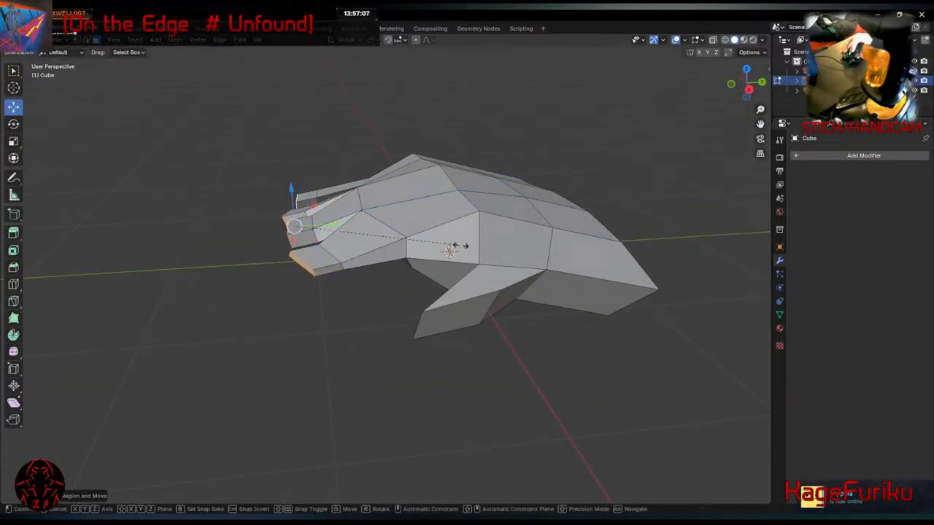
pyautogui.press('s')
pyautogui.click(423, 273)
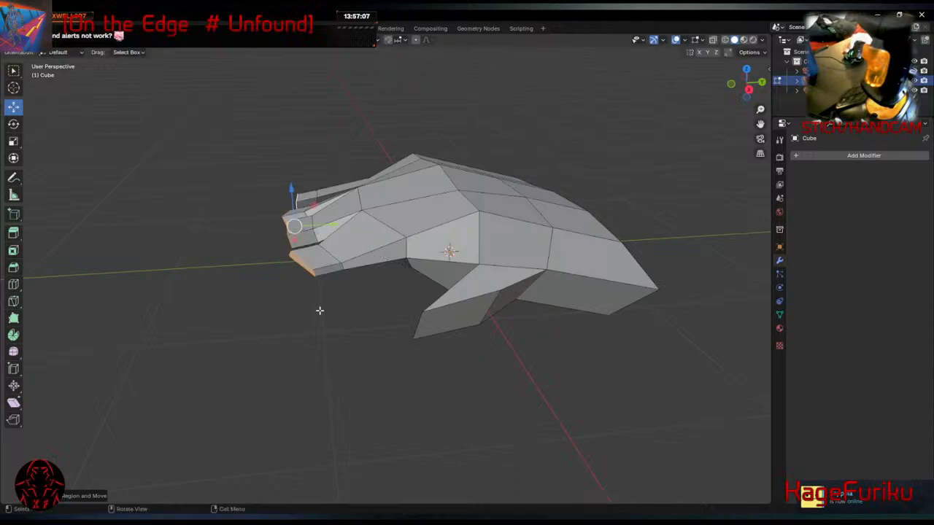
# Scale the tip face of the finger nearest the thumb to about 0.31 and that of the finger beside it to about 0.43.
pyautogui.moveTo(319, 309); pyautogui.dragTo(397, 309, button='middle')
pyautogui.hotkey('alt', 'a')
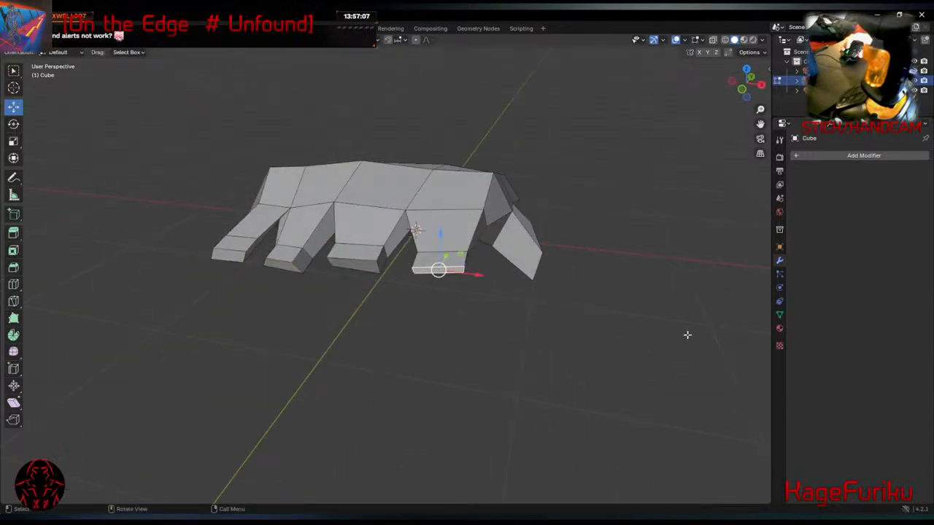
pyautogui.press('s')
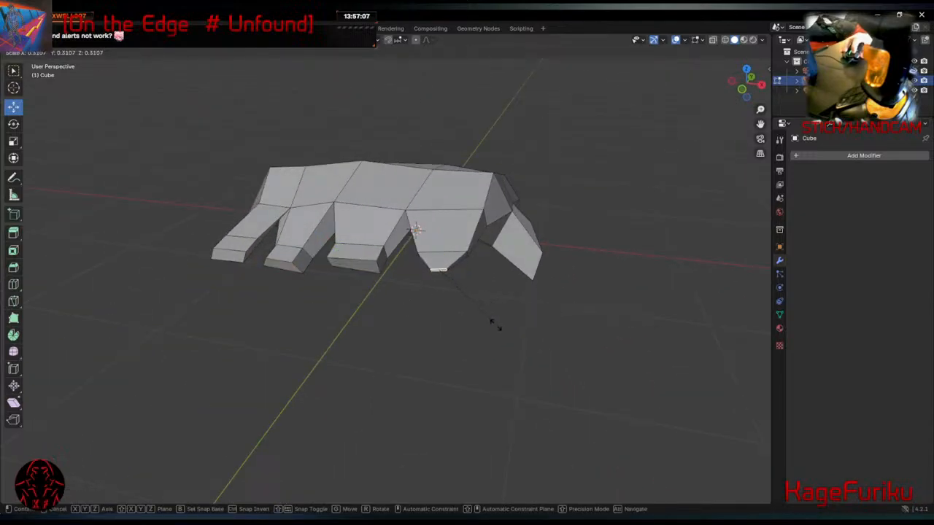
pyautogui.click(494, 325)
pyautogui.click(357, 261)
pyautogui.press('s')
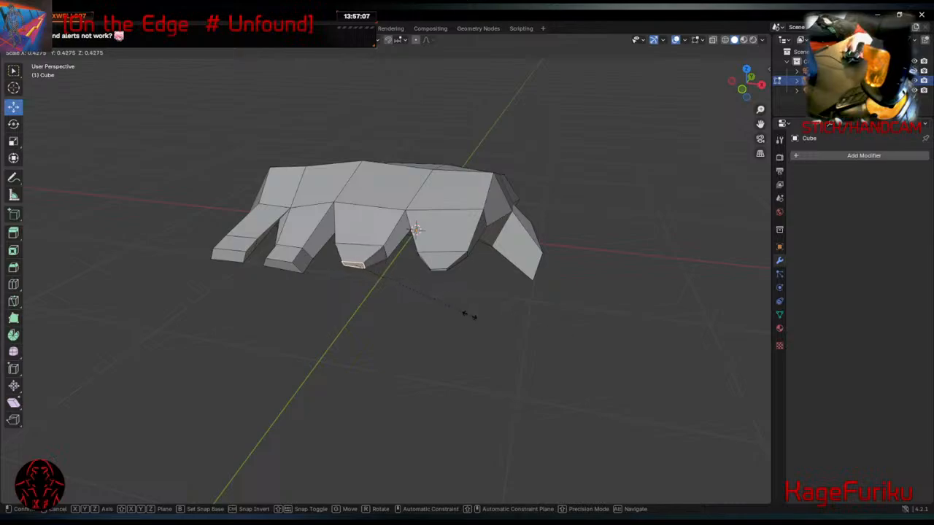
pyautogui.click(471, 315)
# Scale down the tip faces of the two fingers farthest from the thumb, one at a time, to taper them.
pyautogui.click(280, 267)
pyautogui.press('s')
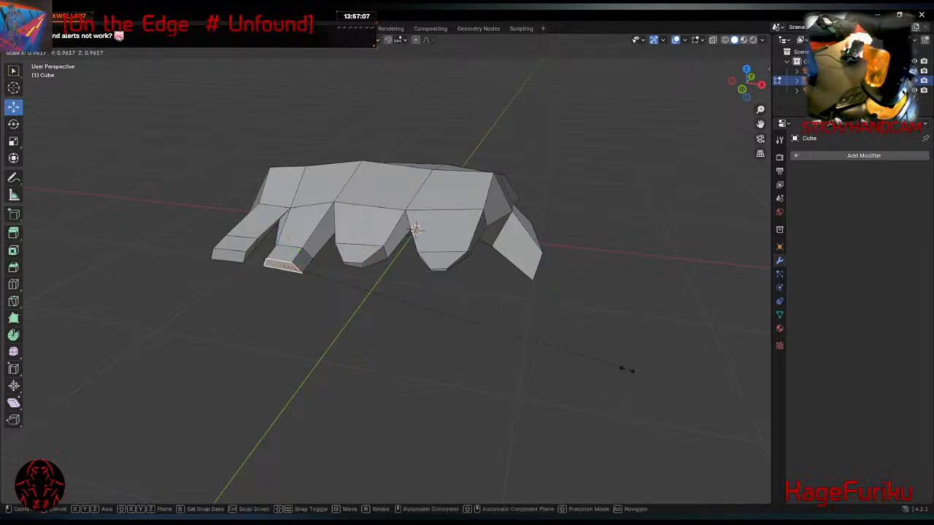
pyautogui.click(398, 331)
pyautogui.click(228, 255)
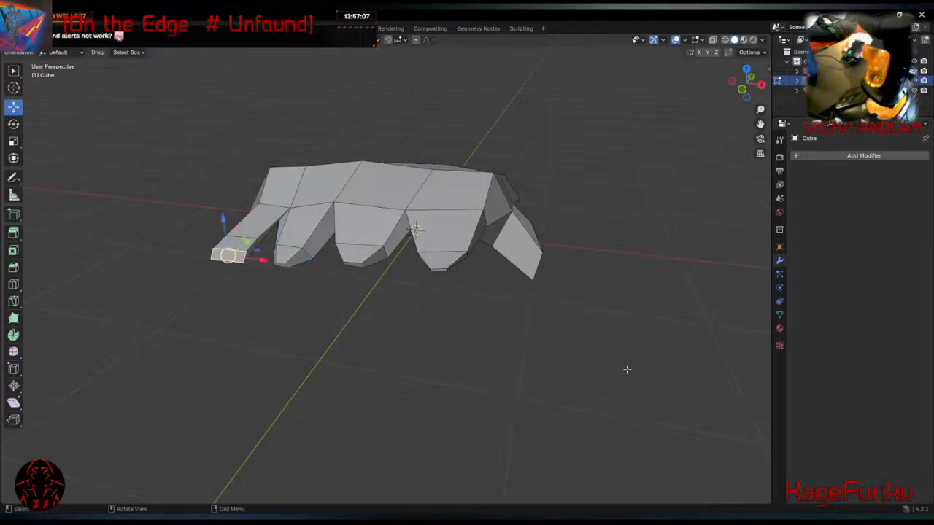
pyautogui.press('s')
pyautogui.click(387, 330)
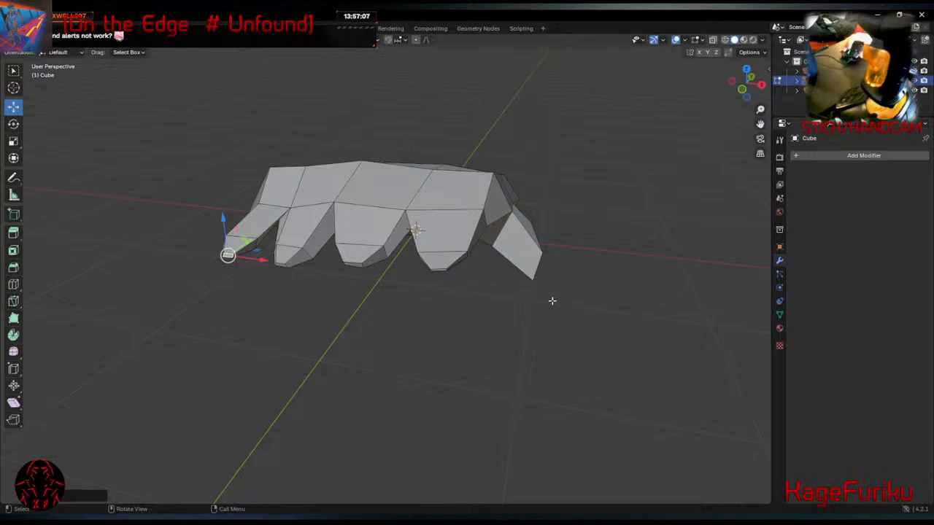
# Select the thumb's end face, move it back along +Y toward the wrist and rotate it.
pyautogui.moveTo(552, 300); pyautogui.dragTo(441, 296, button='middle')
pyautogui.click(442, 296)
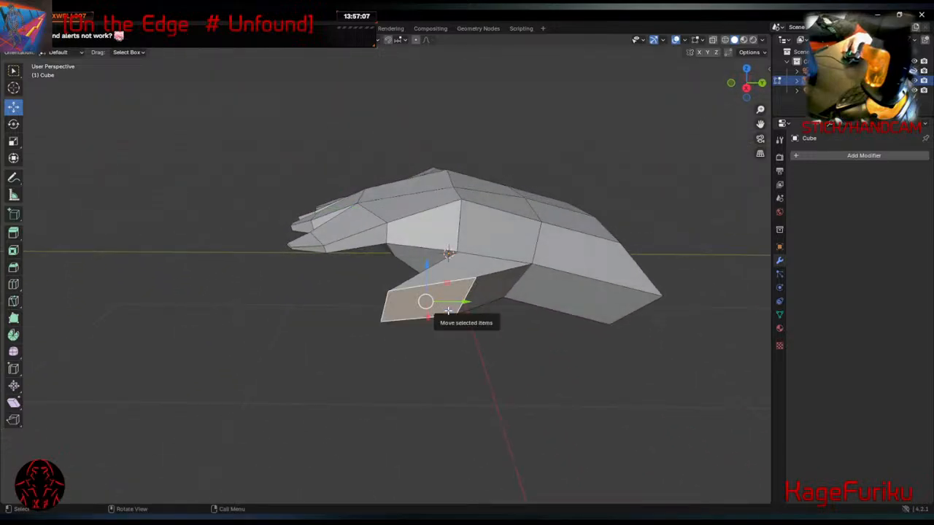
pyautogui.moveTo(425, 301); pyautogui.dragTo(494, 302)
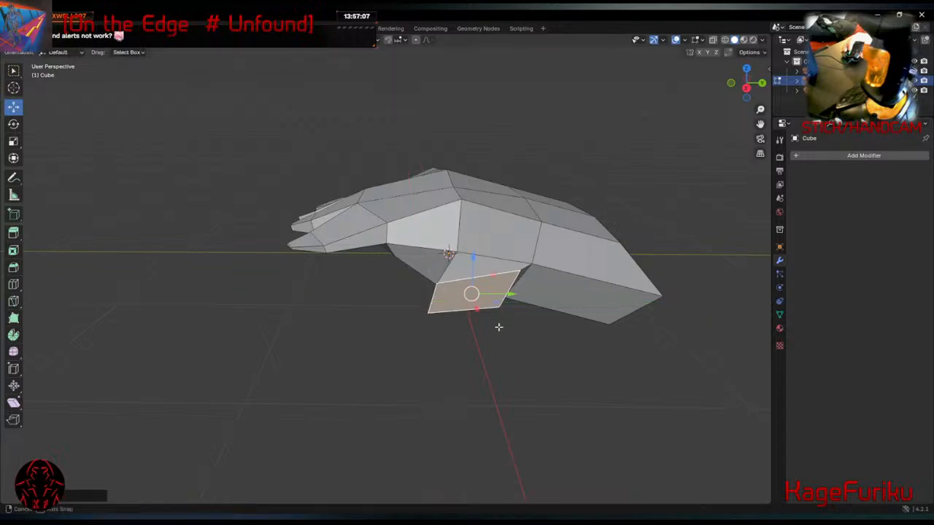
pyautogui.moveTo(495, 303); pyautogui.dragTo(540, 323, button='middle')
pyautogui.press('r')
pyautogui.click(546, 376)
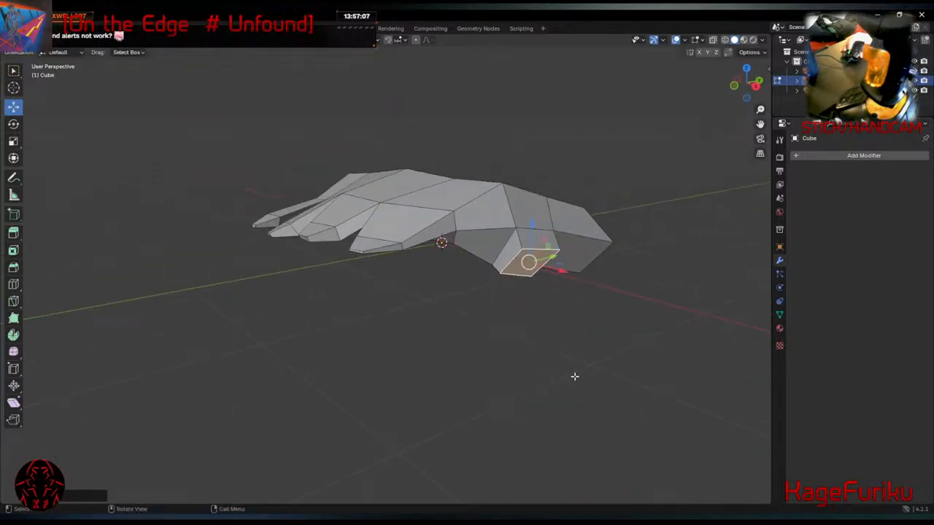
pyautogui.moveTo(573, 375); pyautogui.dragTo(564, 415, button='middle')
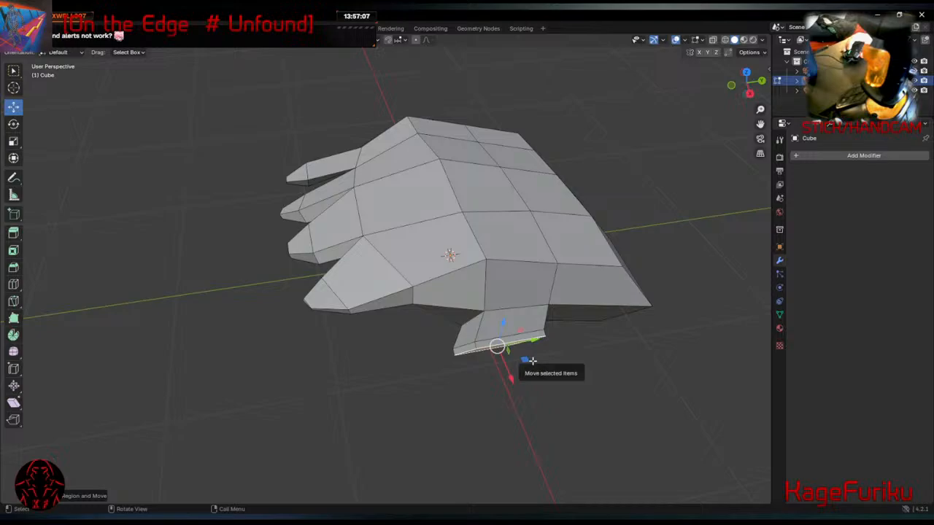
pyautogui.moveTo(547, 365); pyautogui.dragTo(556, 339, button='middle')
pyautogui.hotkey('ctrl', 'z')
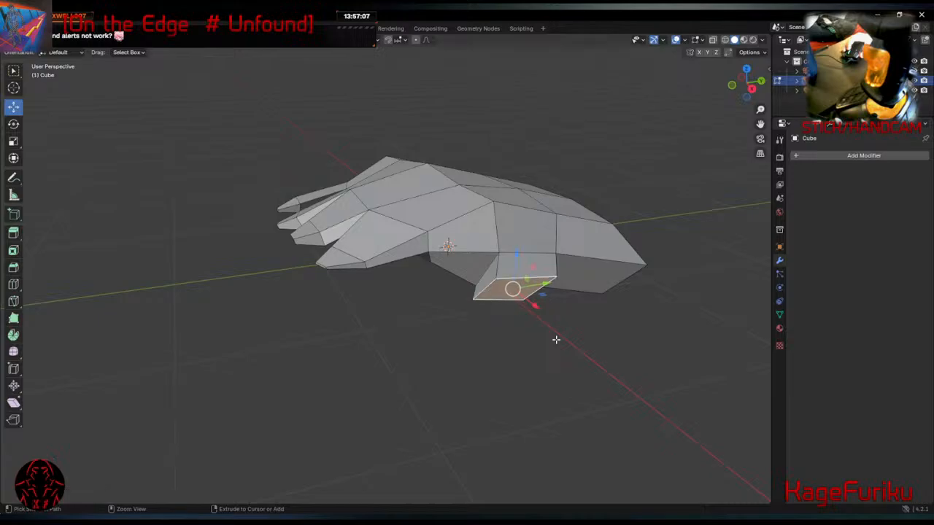
# Extrude the thumb's side face that points toward the fingers, then move the new end face farther toward -Y and down.
pyautogui.click(488, 283)
pyautogui.press('e')
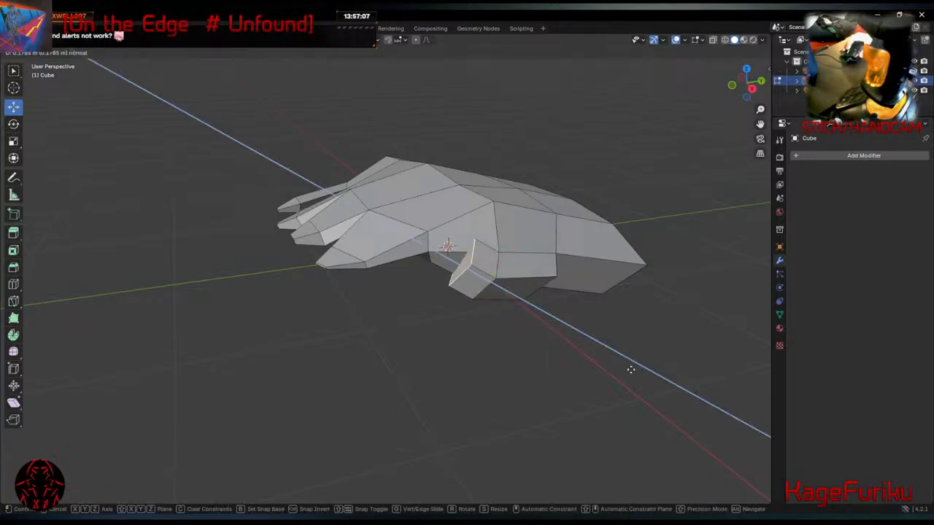
pyautogui.click(589, 361)
pyautogui.press('e')
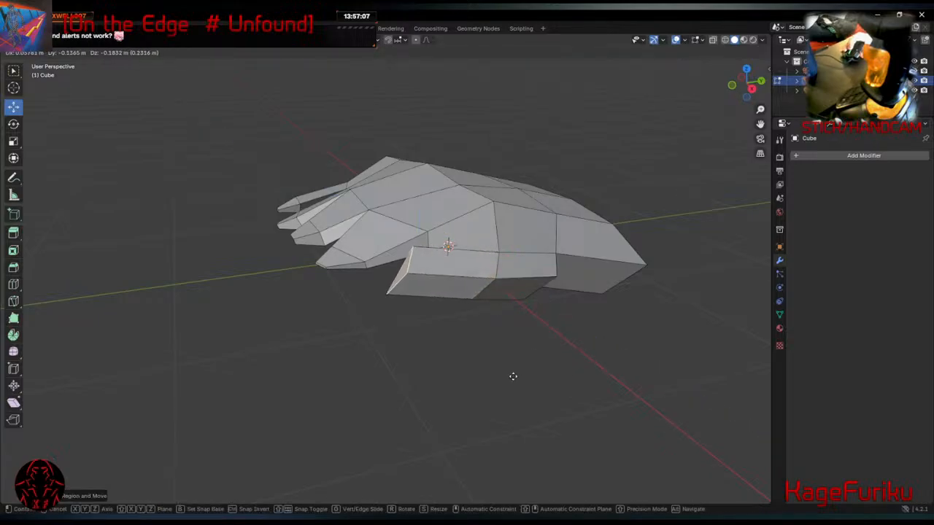
pyautogui.click(528, 402)
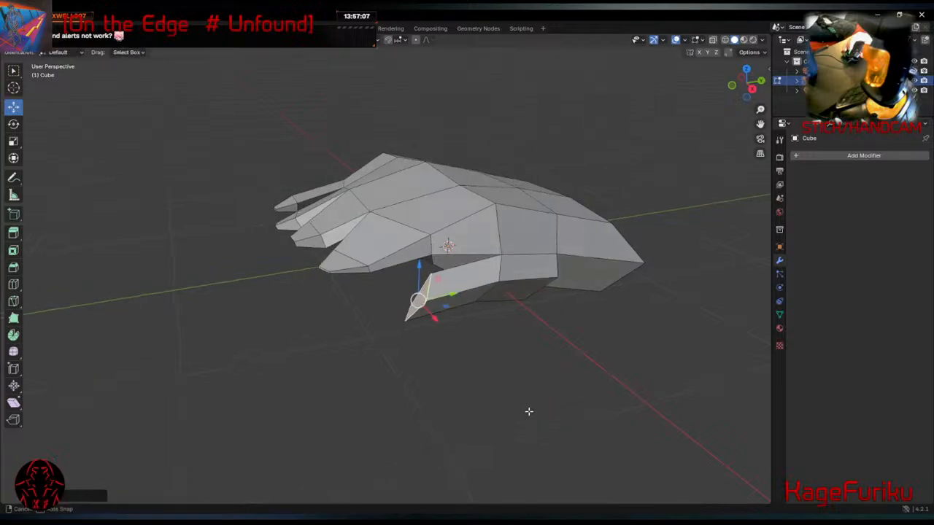
# Adjust the position of the thumb's new end face and scale it down slightly.
pyautogui.moveTo(527, 411); pyautogui.dragTo(565, 371, button='middle')
pyautogui.press('g')
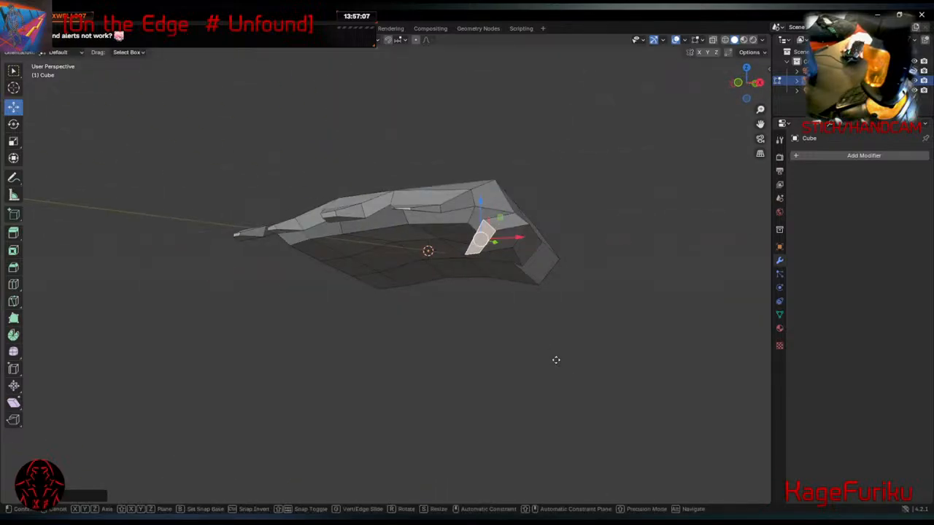
pyautogui.click(572, 334)
pyautogui.moveTo(570, 336); pyautogui.dragTo(665, 396, button='middle')
pyautogui.press('s')
pyautogui.click(623, 398)
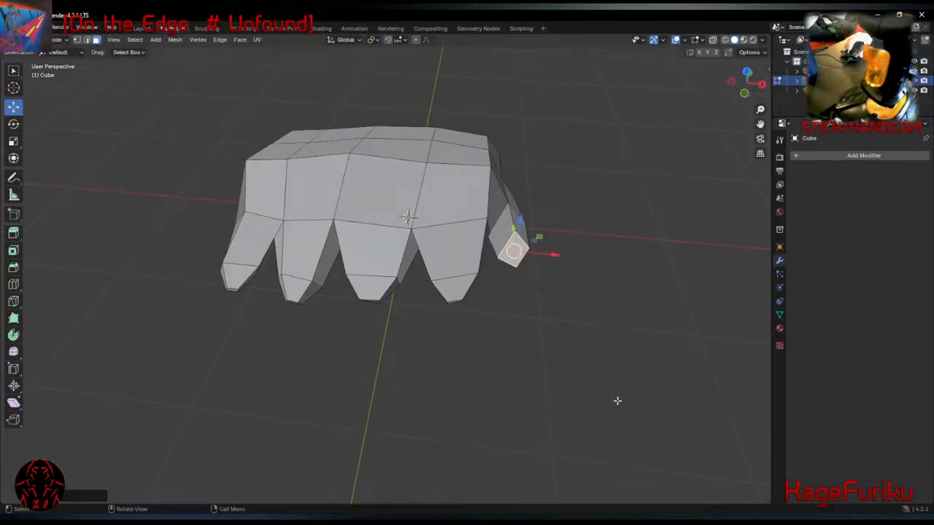
# Extrude the thumb's end face about 0.28 m, mostly toward -Y and slightly up, and scale the new end to about 0.75.
pyautogui.press('e')
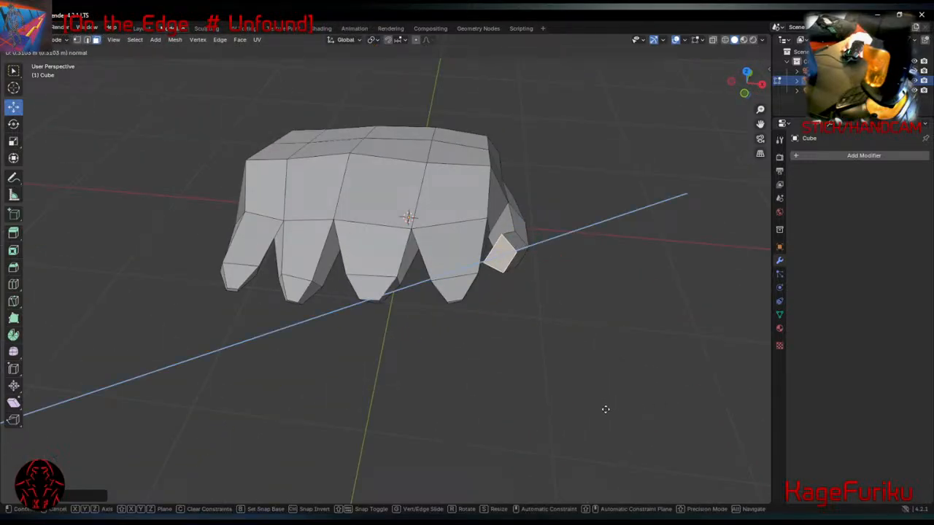
pyautogui.rightClick(606, 410)
pyautogui.moveTo(639, 362); pyautogui.dragTo(554, 358, button='middle')
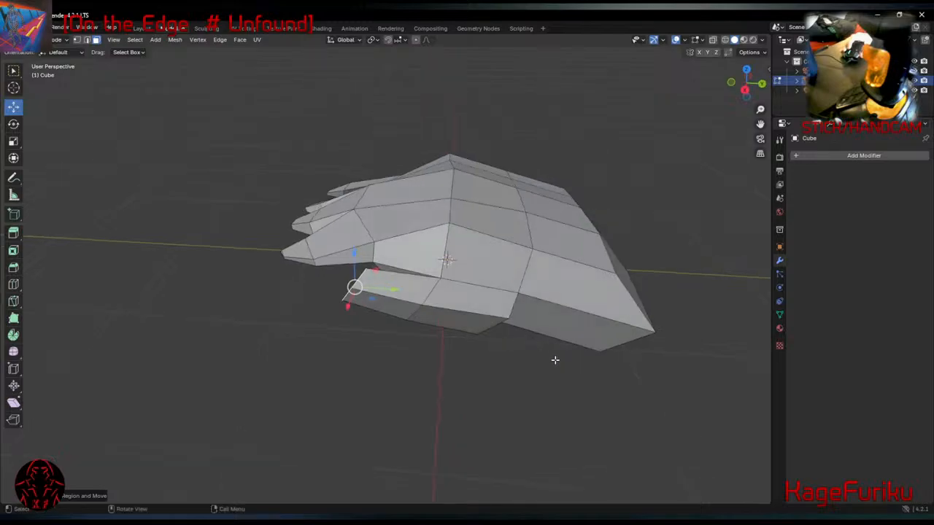
pyautogui.press('e')
pyautogui.press('y')
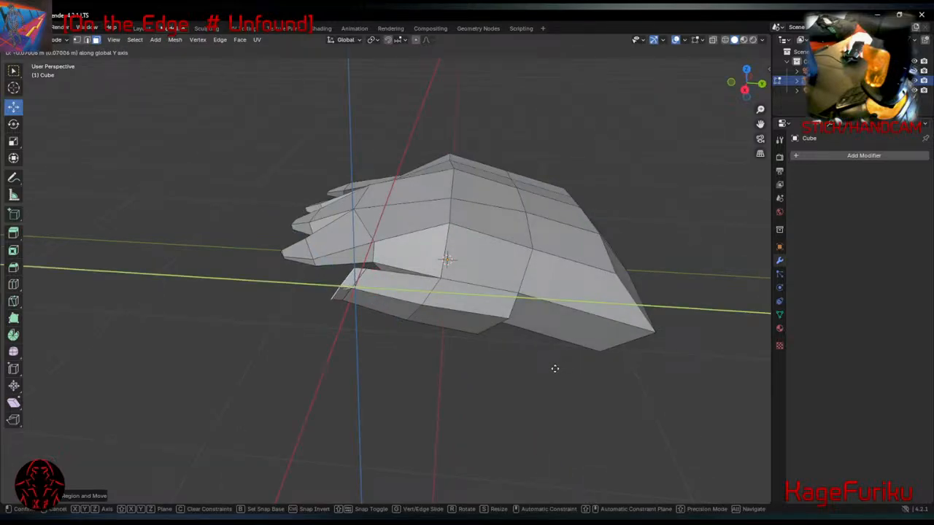
pyautogui.press('y')
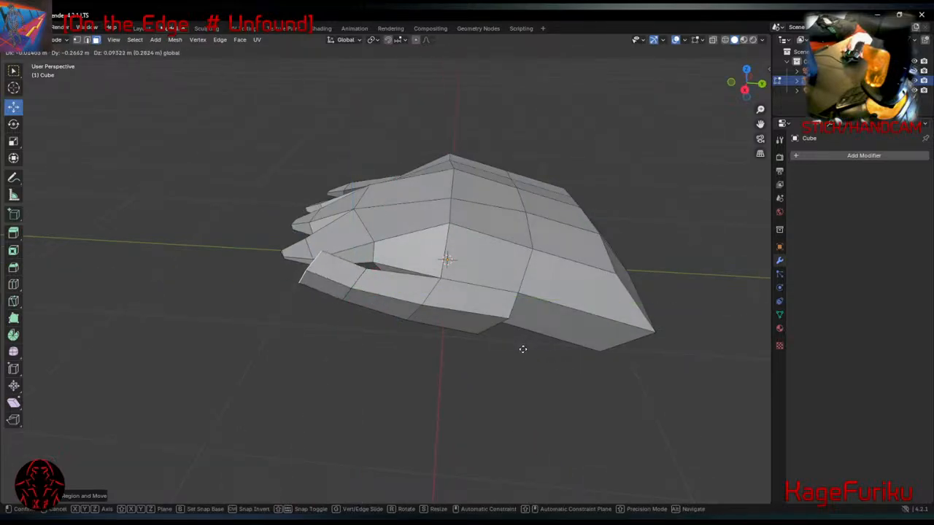
pyautogui.press('s')
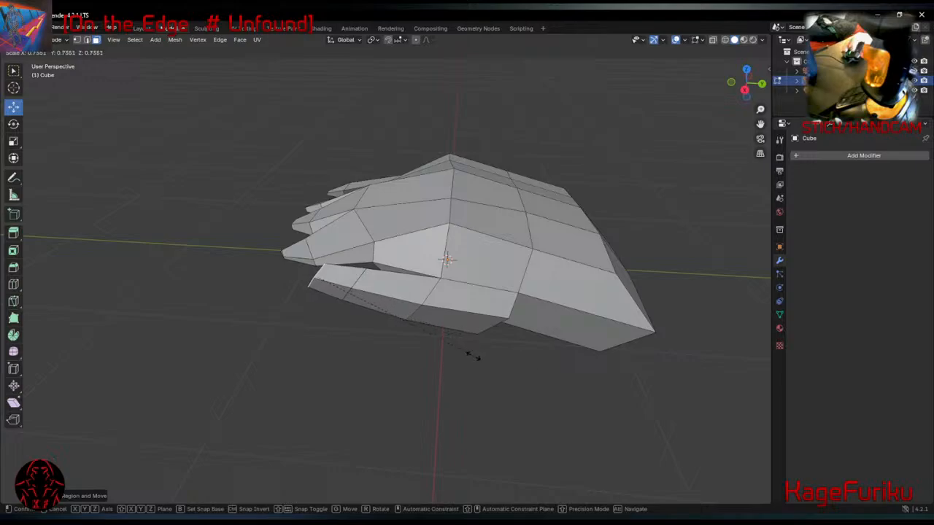
pyautogui.click(473, 355)
# Select the edges around the notch between the thumb's base and the wrist side and close it with a face.
pyautogui.moveTo(472, 355); pyautogui.dragTo(461, 297, button='middle')
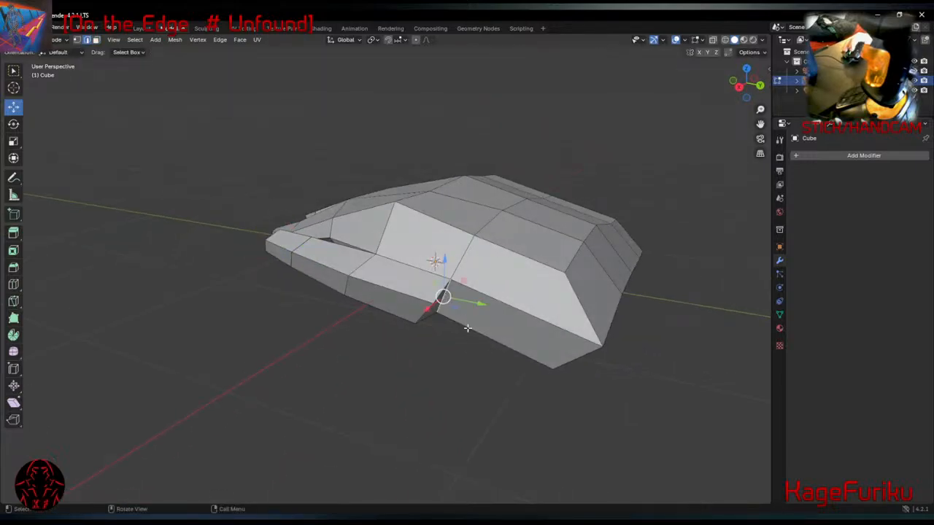
pyautogui.moveTo(471, 302); pyautogui.dragTo(485, 328)
pyautogui.moveTo(473, 354); pyautogui.dragTo(496, 313, button='middle')
pyautogui.click(471, 288)
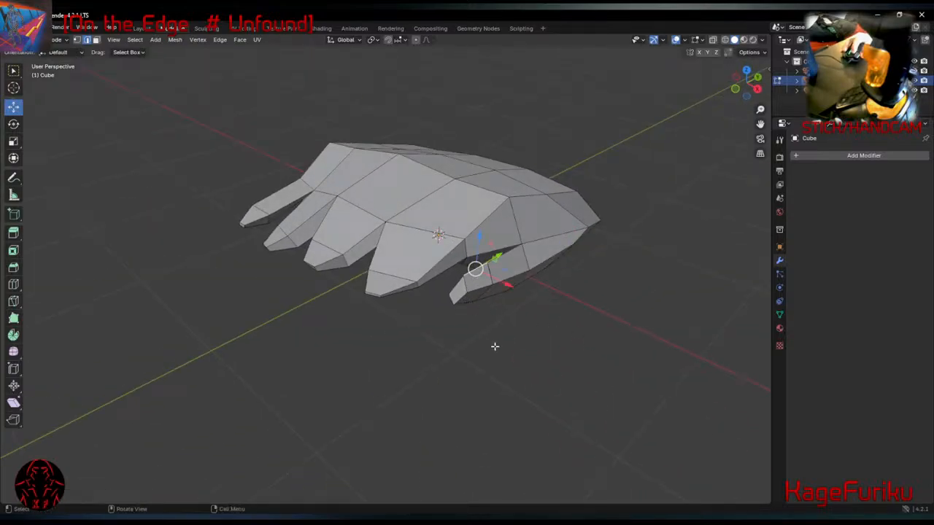
# Select the thumb's tip segment, rotate it slightly and move it a little farther out toward -Y.
pyautogui.moveTo(483, 317); pyautogui.dragTo(451, 344, button='middle')
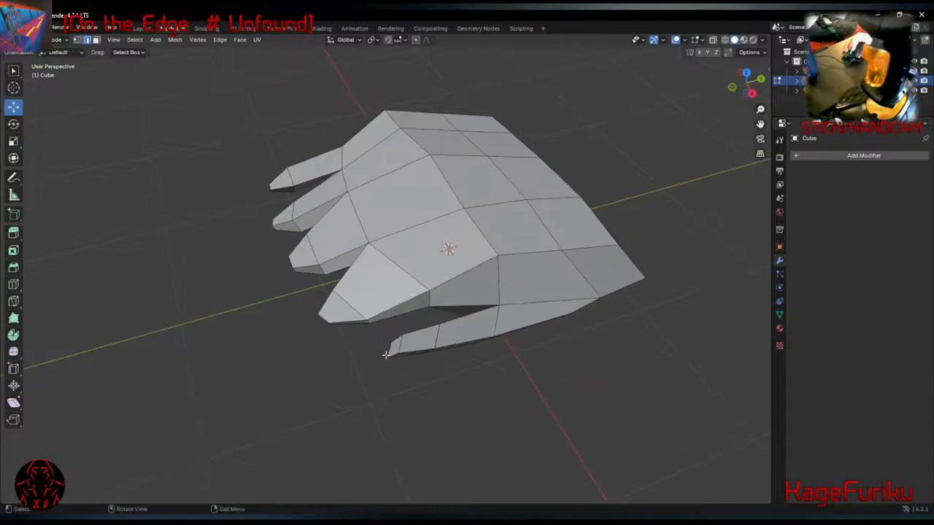
pyautogui.moveTo(370, 379); pyautogui.dragTo(450, 325)
pyautogui.moveTo(438, 372); pyautogui.dragTo(538, 294, button='middle')
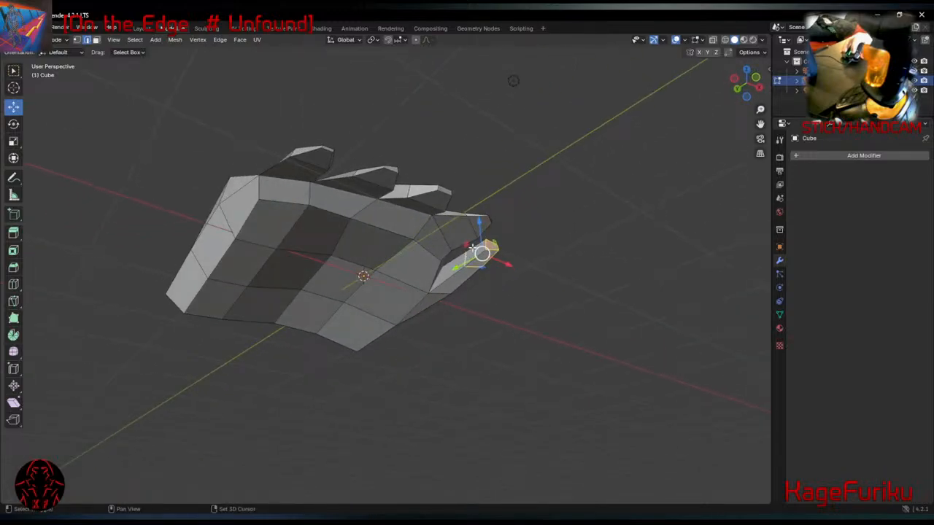
pyautogui.moveTo(498, 261); pyautogui.dragTo(431, 372, button='middle')
pyautogui.press('r')
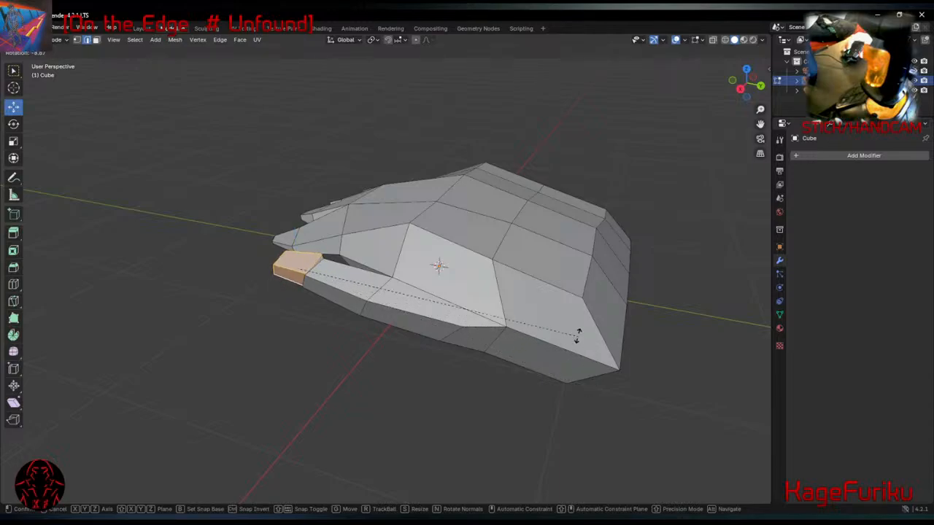
pyautogui.click(557, 310)
pyautogui.press('g')
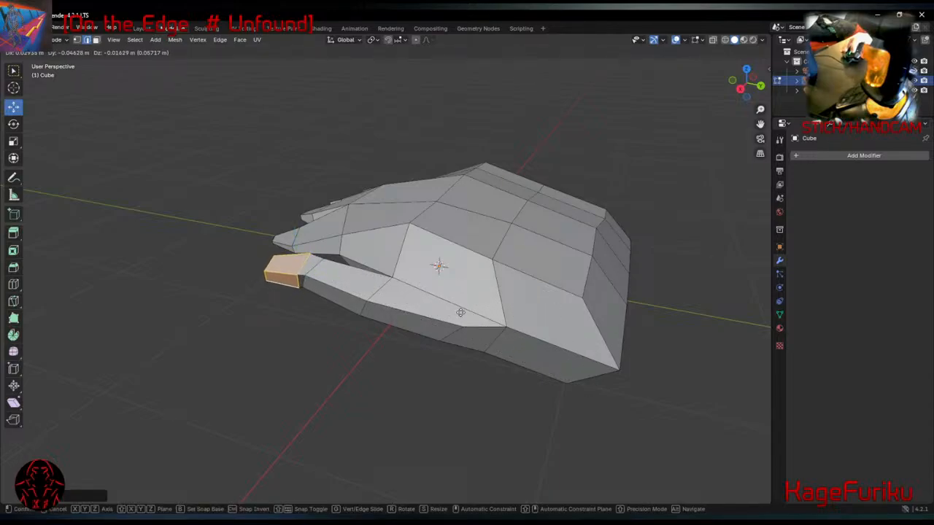
pyautogui.click(449, 310)
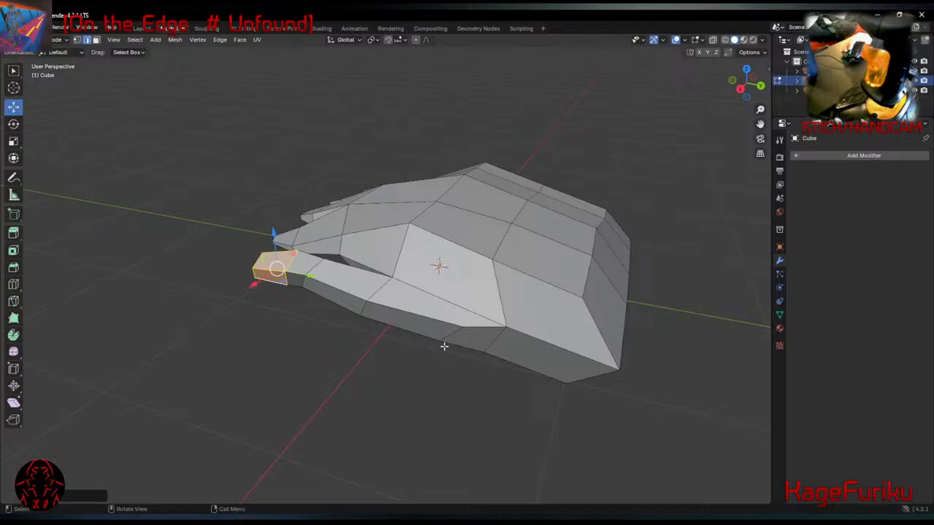
# Delete the selected faces at the thumb's tip and fill the remaining opening from its border edges.
pyautogui.press('x')
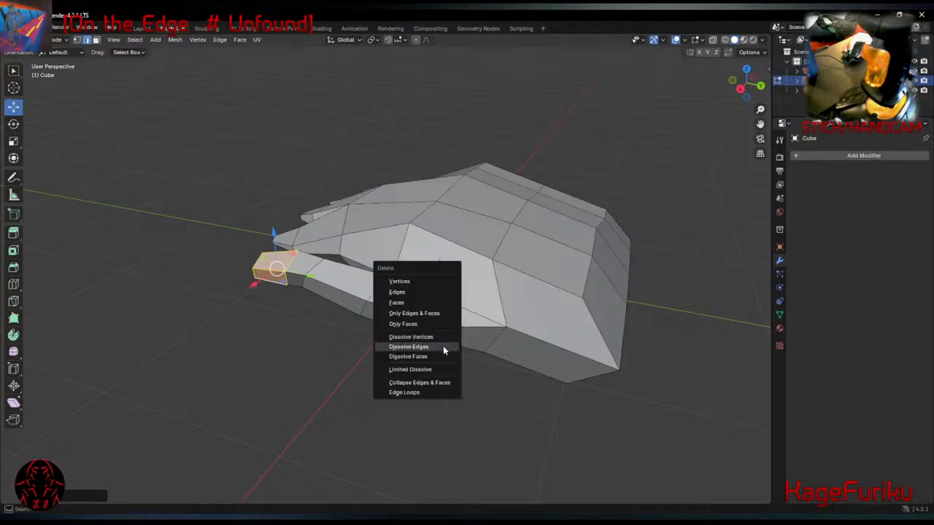
pyautogui.click(428, 305)
pyautogui.moveTo(287, 311); pyautogui.dragTo(388, 319, button='middle')
pyautogui.scroll(3, 535, 297)
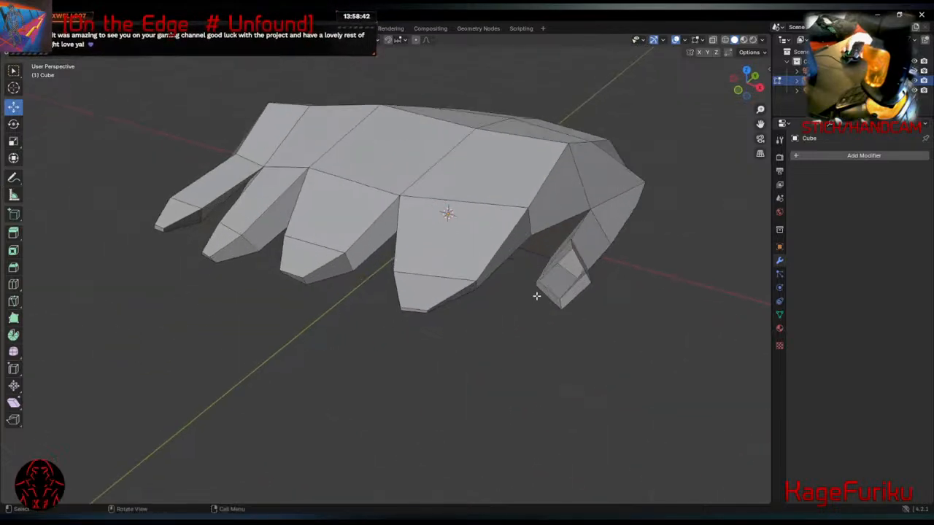
pyautogui.moveTo(638, 308); pyautogui.dragTo(606, 291, button='middle')
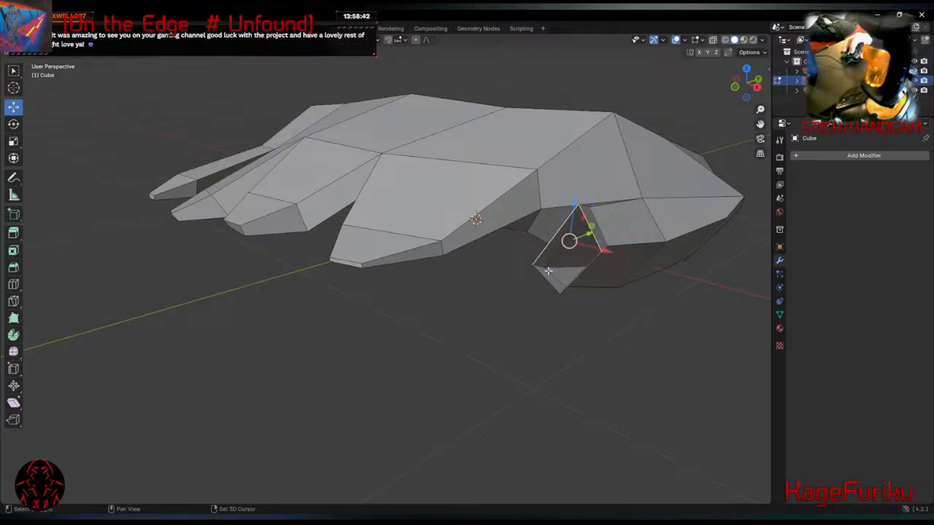
pyautogui.keyDown('shift'); pyautogui.click(583, 292); pyautogui.keyUp('shift')
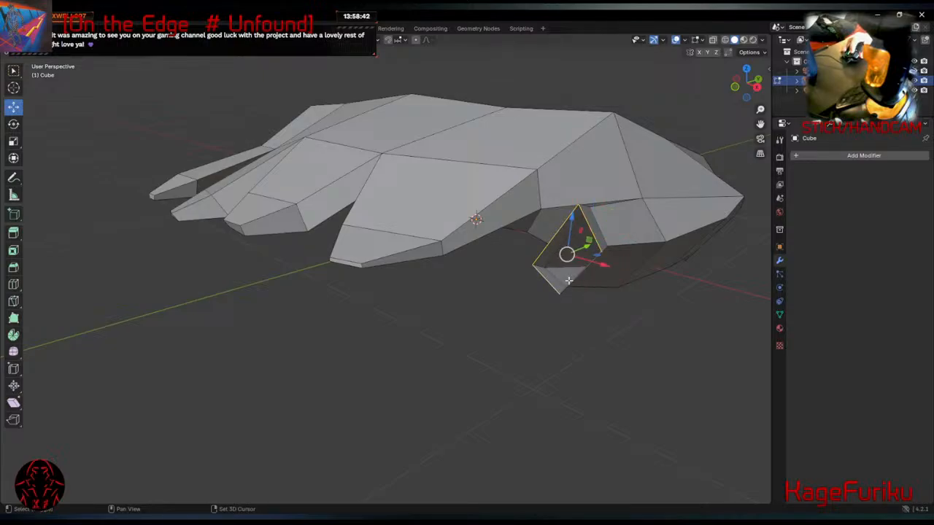
pyautogui.moveTo(573, 301); pyautogui.dragTo(499, 309, button='middle')
pyautogui.rightClick(475, 280)
pyautogui.click(466, 267)
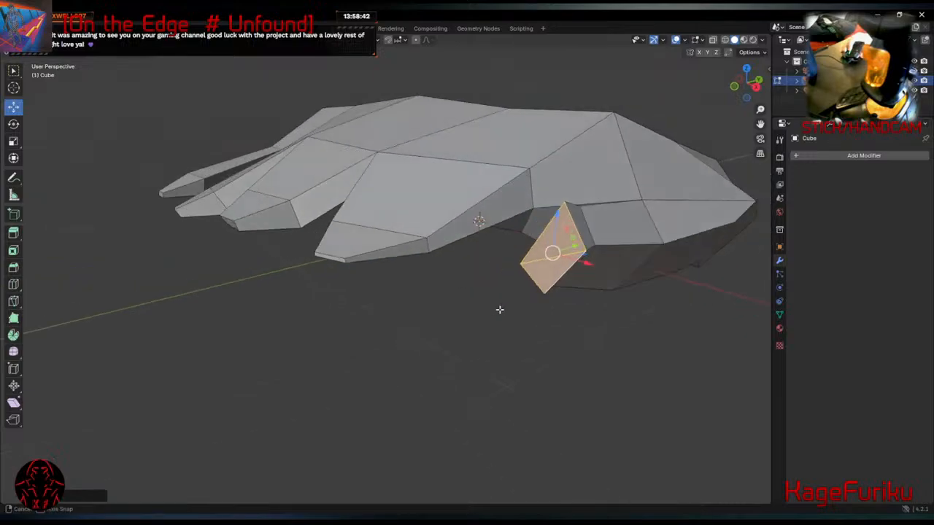
# Try to delete the diagonal edge across the thumb's end face and undo the deletion.
pyautogui.click(529, 284)
pyautogui.scroll(2, 528, 285)
pyautogui.scroll(-1, 528, 285)
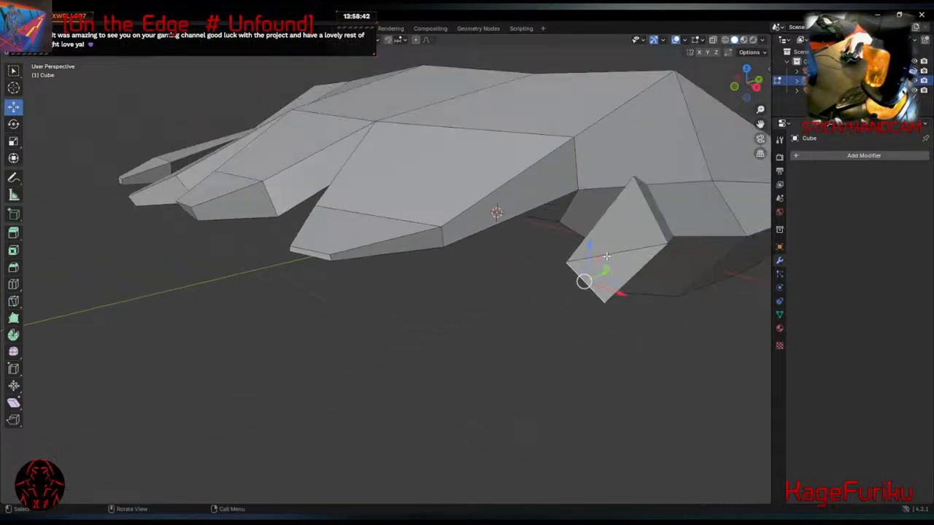
pyautogui.press('x')
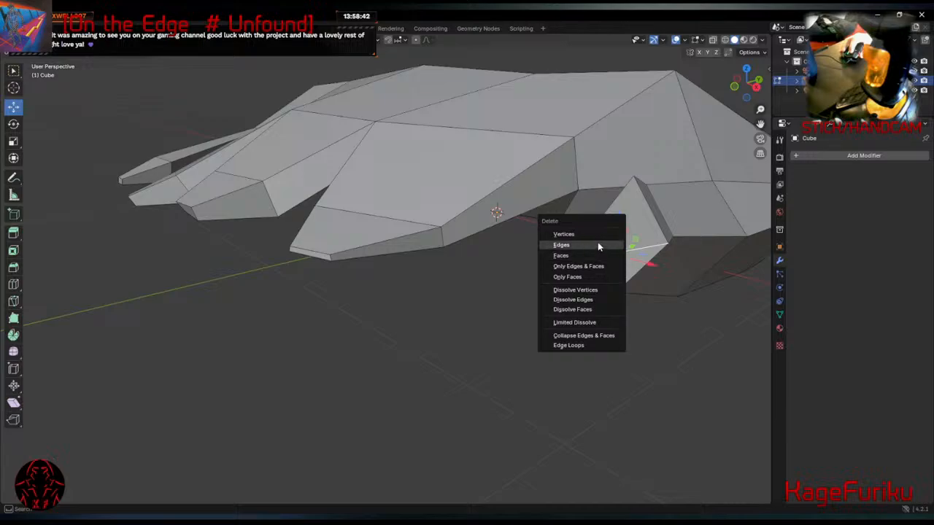
pyautogui.click(595, 246)
pyautogui.hotkey('ctrl', 'z')
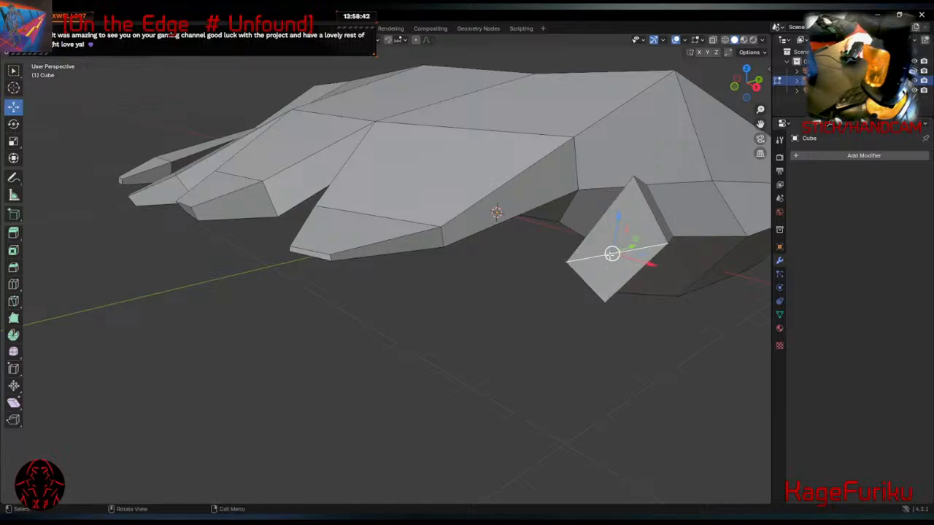
pyautogui.hotkey('ctrl', 'e')
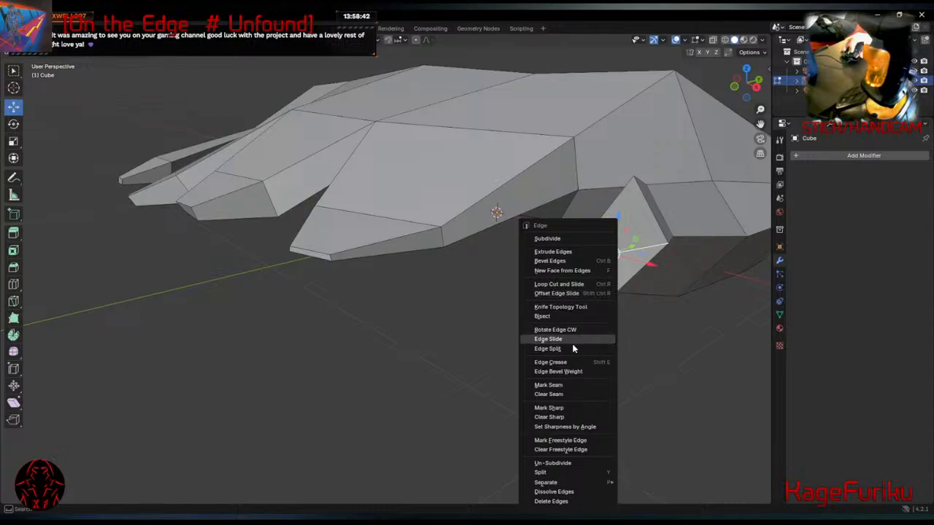
pyautogui.press('Escape')
# Dissolve the diagonal edge across the thumb's end face and scale the single face down to taper the tip.
pyautogui.press('x')
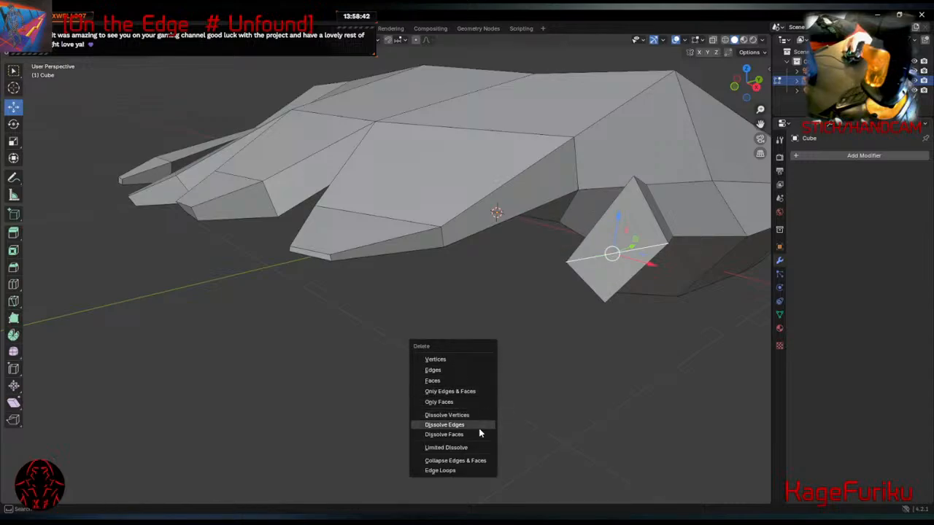
pyautogui.click(481, 431)
pyautogui.moveTo(556, 421); pyautogui.dragTo(464, 360, button='middle')
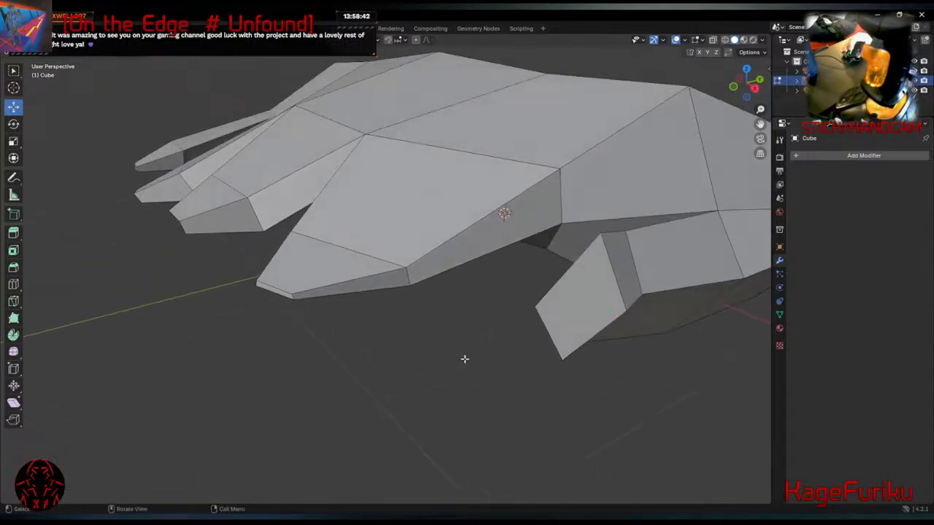
pyautogui.click(570, 313)
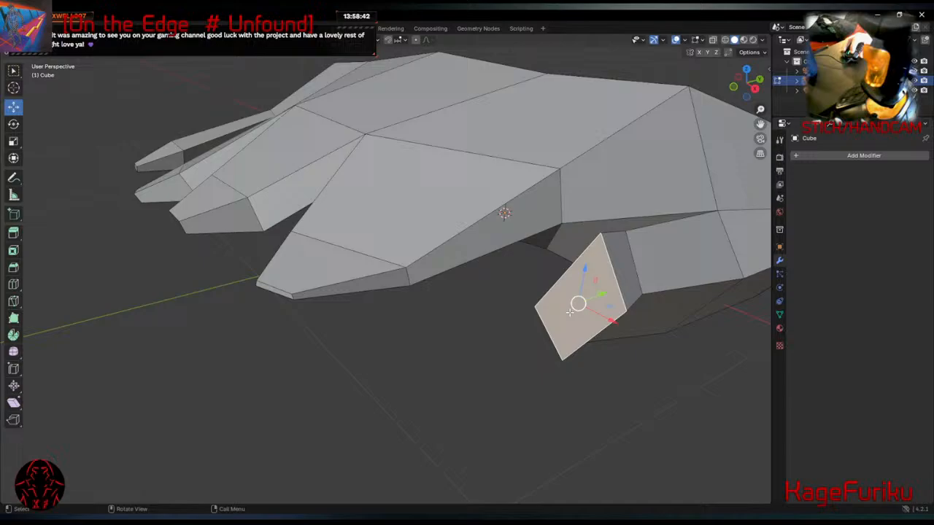
pyautogui.press('s')
pyautogui.click(604, 355)
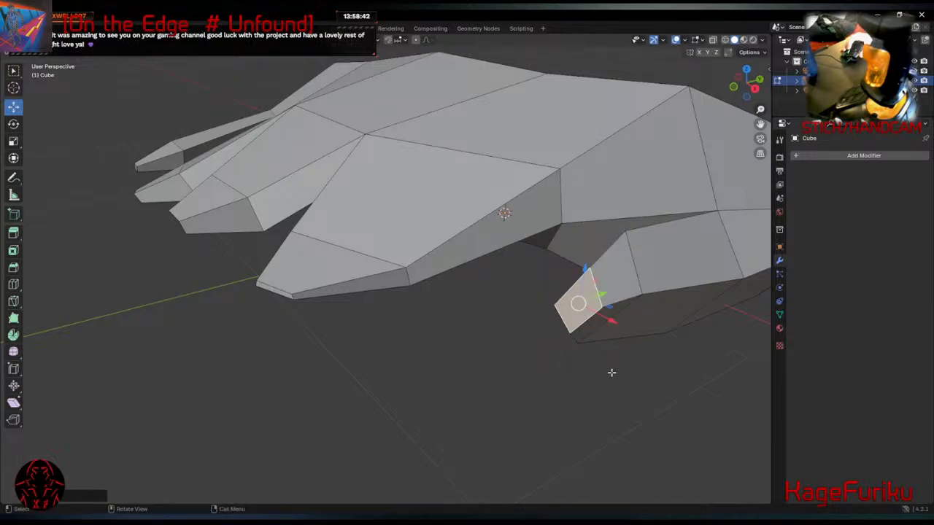
# Scale down the wrist end face second from the little-finger side, move it up slightly and rotate it a little.
pyautogui.moveTo(594, 360); pyautogui.dragTo(483, 300, button='middle')
pyautogui.click(442, 226)
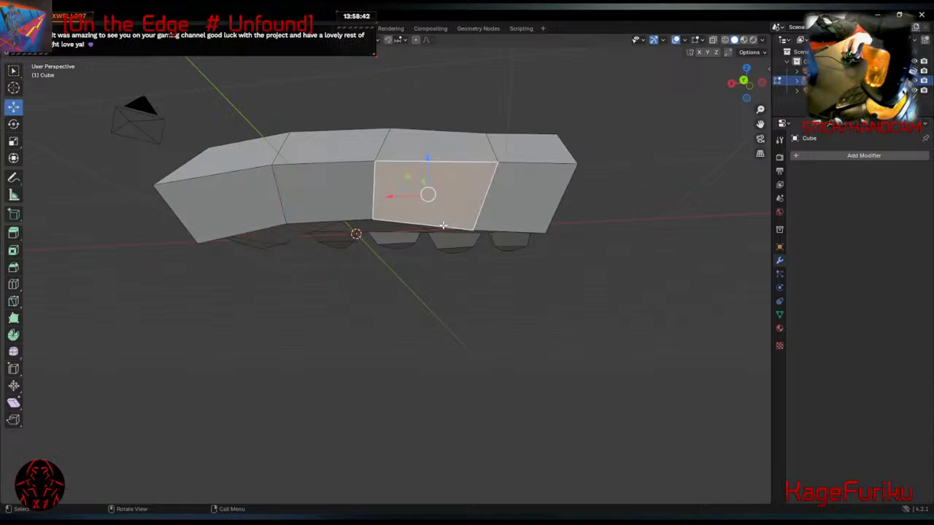
pyautogui.press('s')
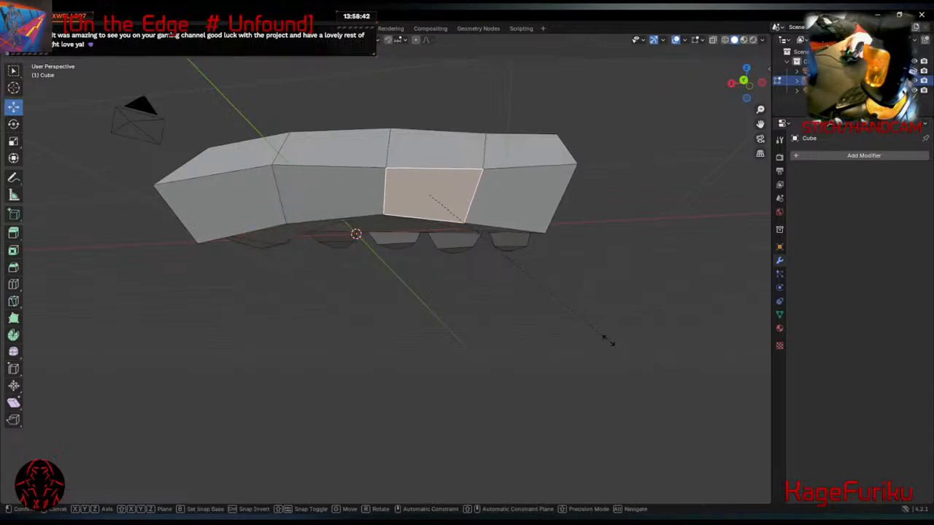
pyautogui.click(609, 341)
pyautogui.press('g')
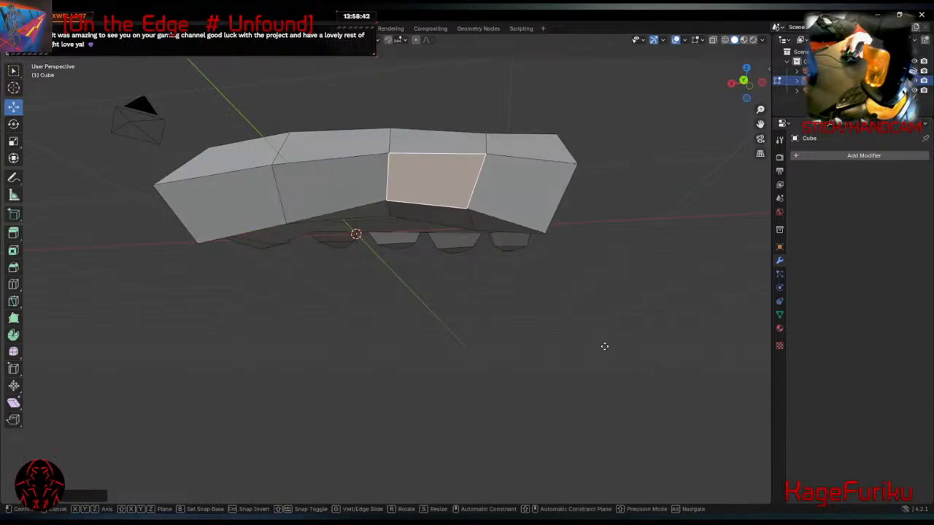
pyautogui.click(605, 351)
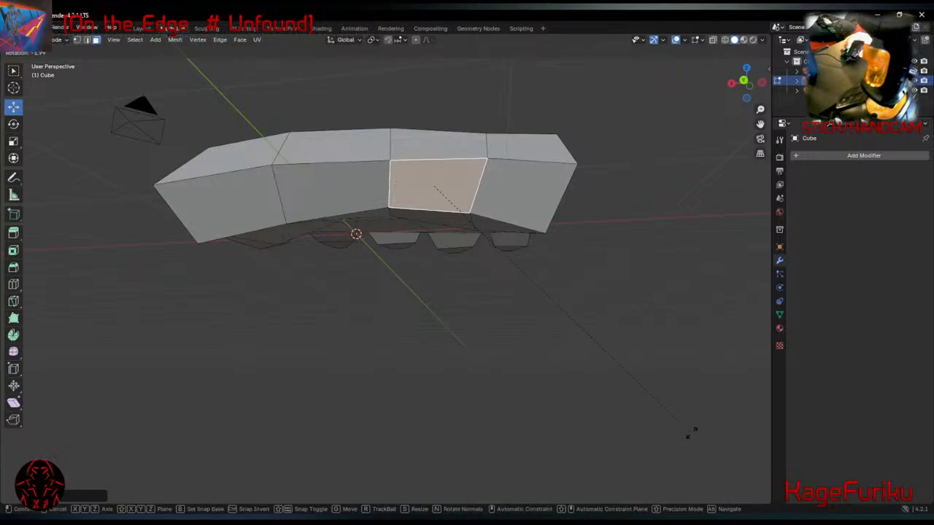
# Lengthen and reposition the wrist end's middle vertical edge, and scale up the neighbouring edge toward the little-finger side.
pyautogui.click(336, 193)
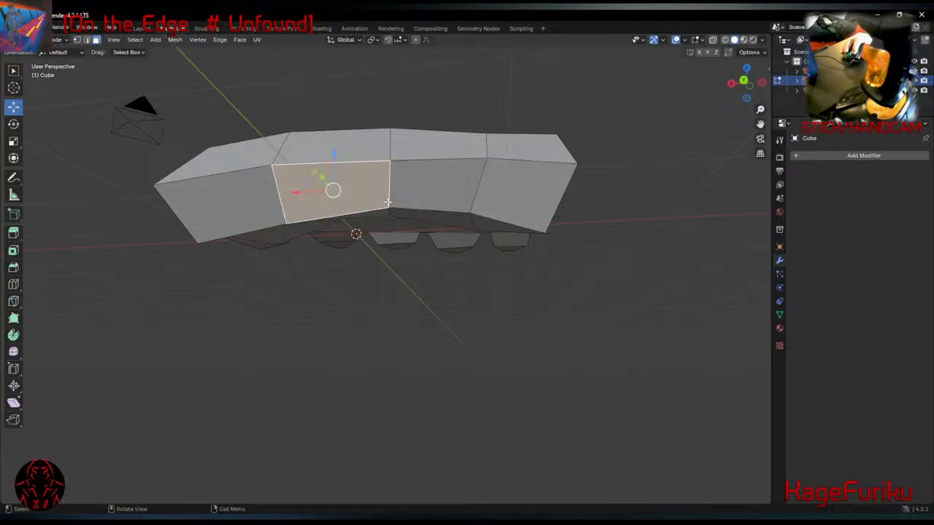
pyautogui.press('2')
pyautogui.click(390, 186)
pyautogui.press('s')
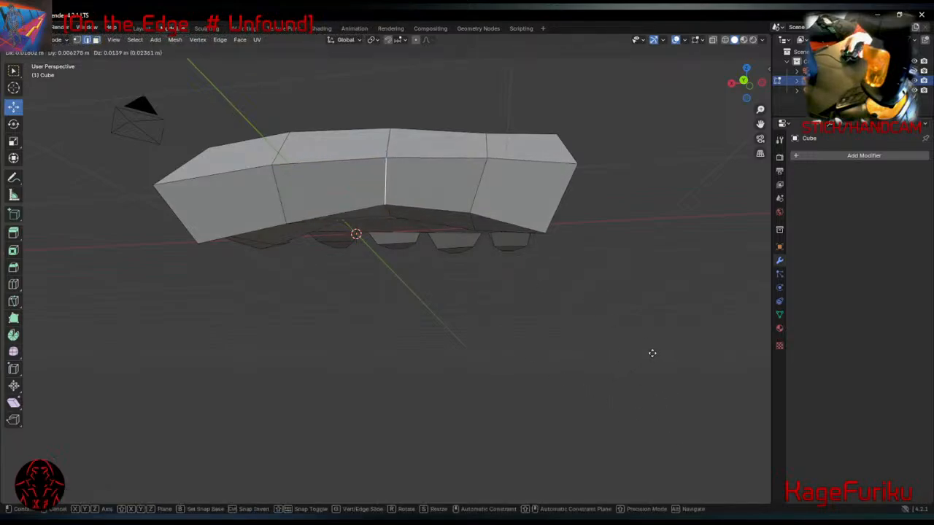
pyautogui.click(742, 430)
pyautogui.click(480, 188)
pyautogui.press('s')
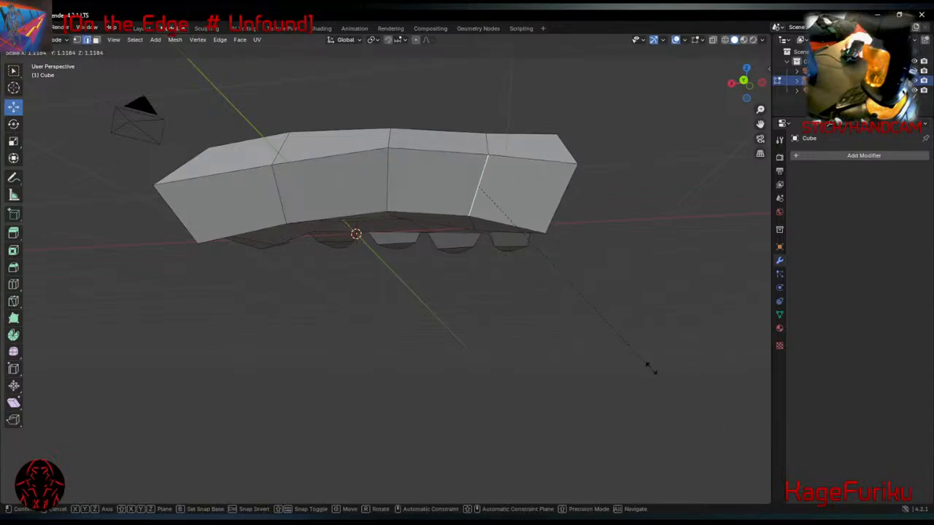
pyautogui.click(674, 396)
# Select the two upper side faces on the little-finger side of the palm and lower them along Z.
pyautogui.moveTo(411, 330)
pyautogui.mouseDown(button='middle')
pyautogui.moveTo(445, 371)
pyautogui.moveTo(518, 375)
pyautogui.moveTo(669, 352)
pyautogui.moveTo(700, 329)
pyautogui.moveTo(308, 306)
pyautogui.moveTo(360, 327)
pyautogui.moveTo(421, 319)
pyautogui.mouseUp(button='middle')
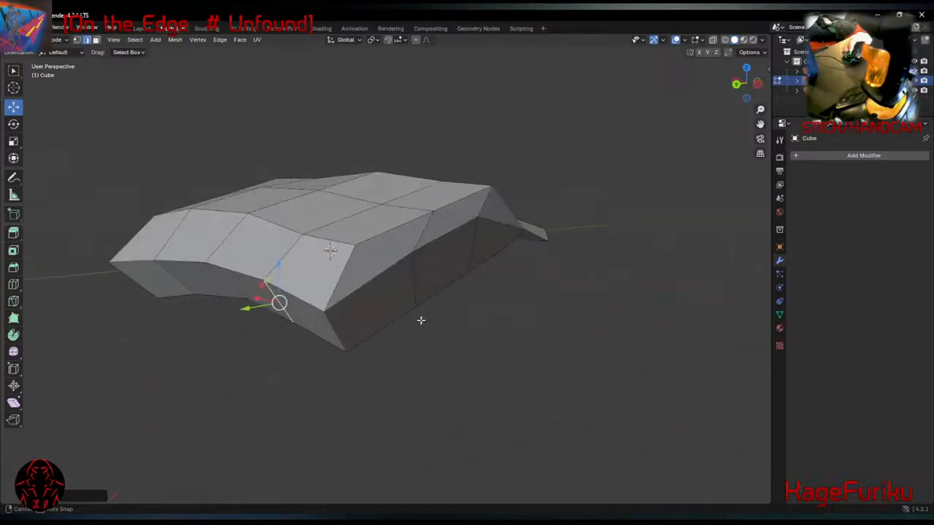
pyautogui.click(458, 221)
pyautogui.keyDown('shift'); pyautogui.click(423, 229); pyautogui.keyUp('shift')
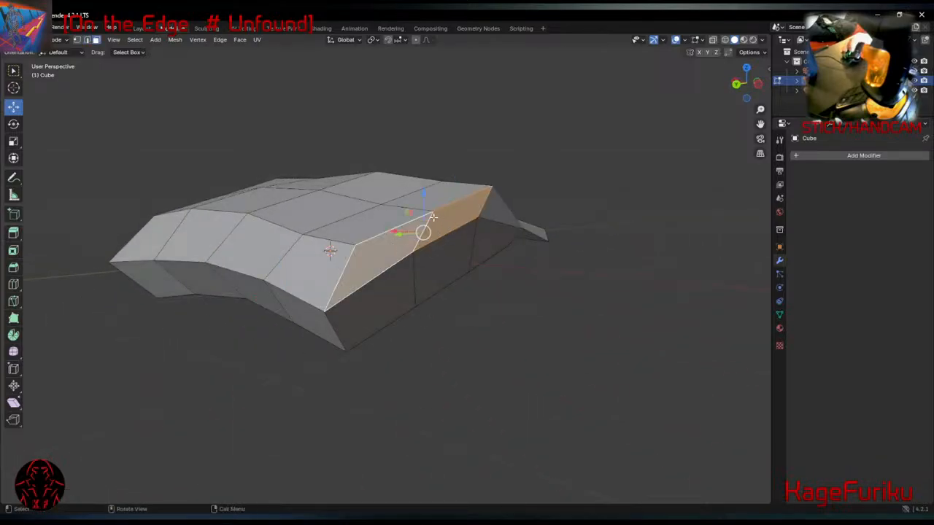
pyautogui.press('g')
pyautogui.press('z')
pyautogui.click(413, 205)
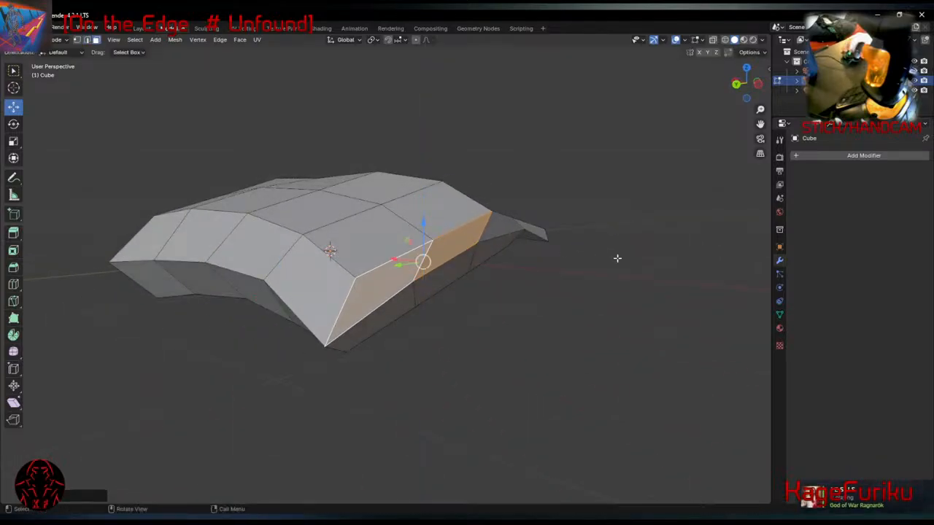
# Select the back-of-hand face above the middle finger, raise it along Z and rotate it slightly.
pyautogui.moveTo(617, 258); pyautogui.dragTo(411, 267, button='middle')
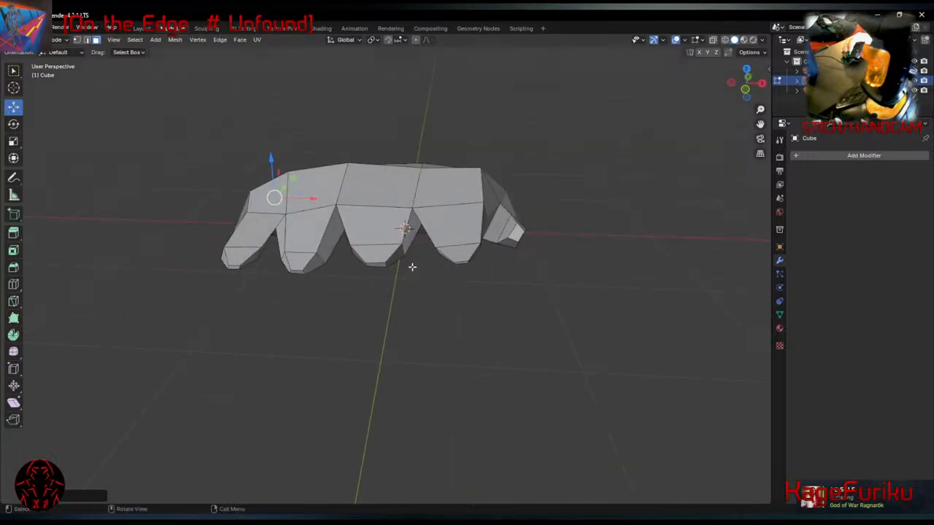
pyautogui.click(393, 183)
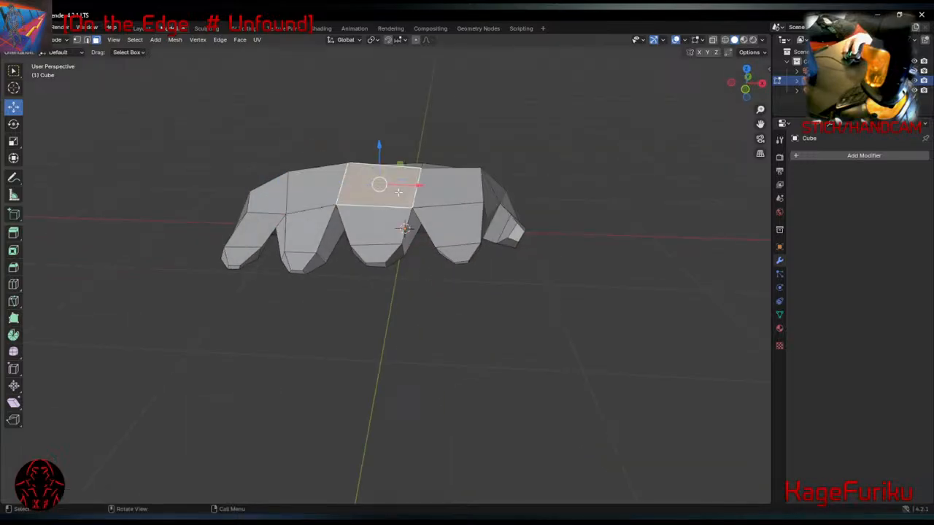
pyautogui.press('g')
pyautogui.press('z')
pyautogui.click(402, 161)
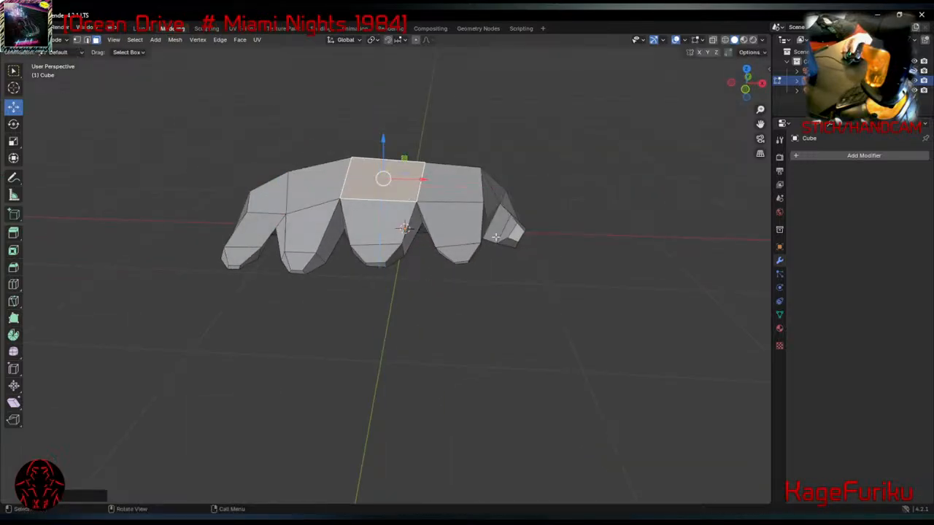
pyautogui.press('r')
pyautogui.press('Escape')
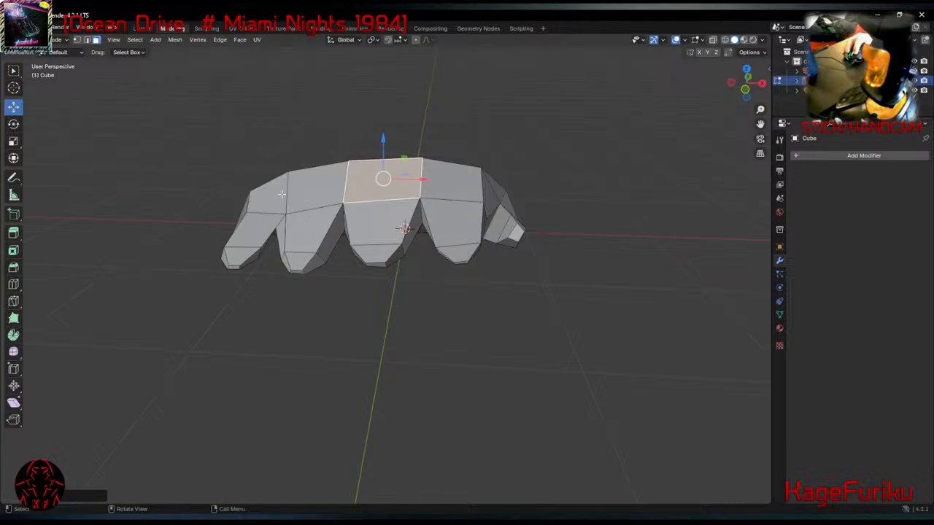
# Select the little finger's faces and move them along X.
pyautogui.moveTo(431, 260); pyautogui.dragTo(465, 192, button='middle')
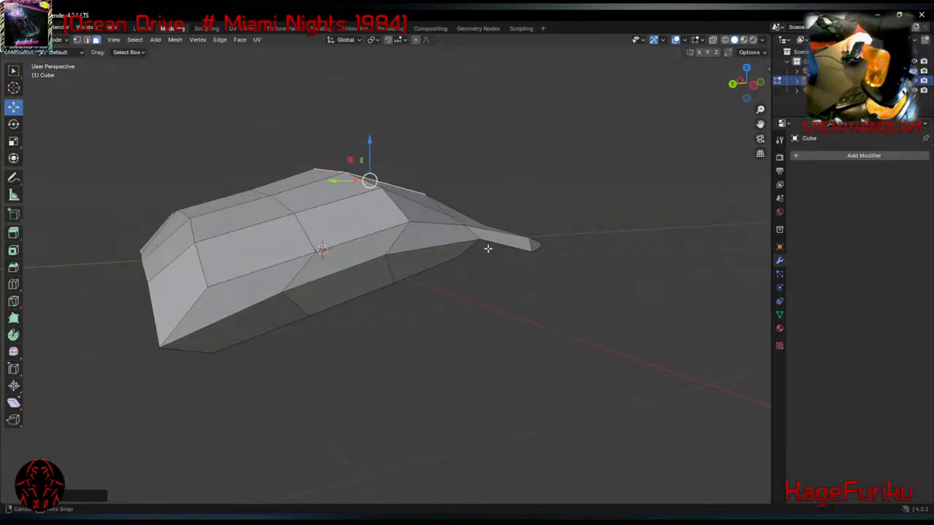
pyautogui.moveTo(486, 248); pyautogui.dragTo(347, 265, button='middle')
pyautogui.click(219, 232)
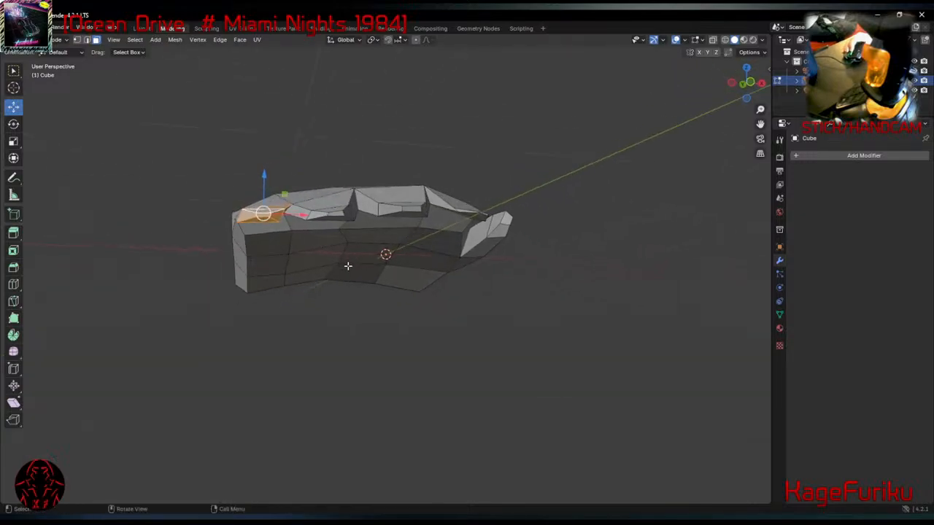
pyautogui.press('g')
pyautogui.press('x')
pyautogui.click(295, 217)
# Add the remaining side face of the little finger to the selection and rotate the finger slightly in two views.
pyautogui.moveTo(295, 217)
pyautogui.mouseDown(button='middle')
pyautogui.moveTo(306, 246)
pyautogui.moveTo(267, 238)
pyautogui.moveTo(283, 210)
pyautogui.mouseUp(button='middle')
pyautogui.keyDown('shift'); pyautogui.click(263, 223); pyautogui.keyUp('shift')
pyautogui.press('r')
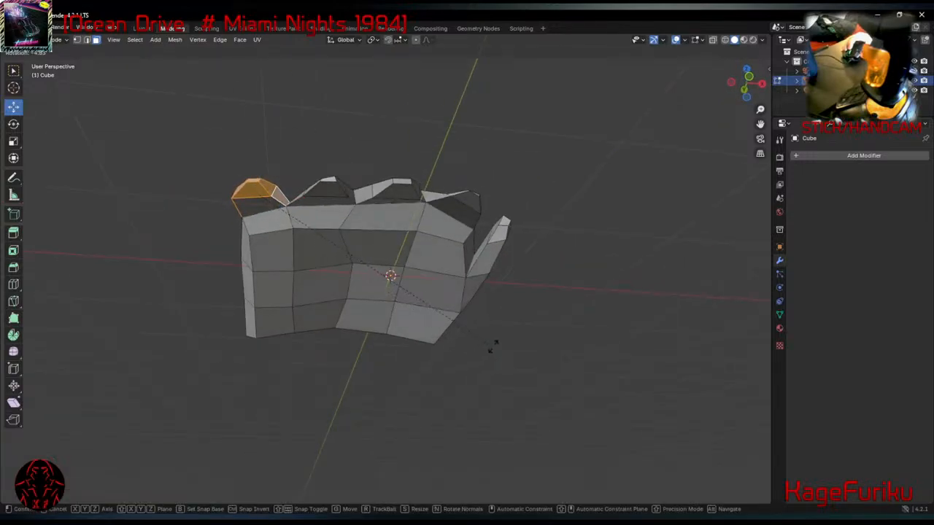
pyautogui.click(509, 329)
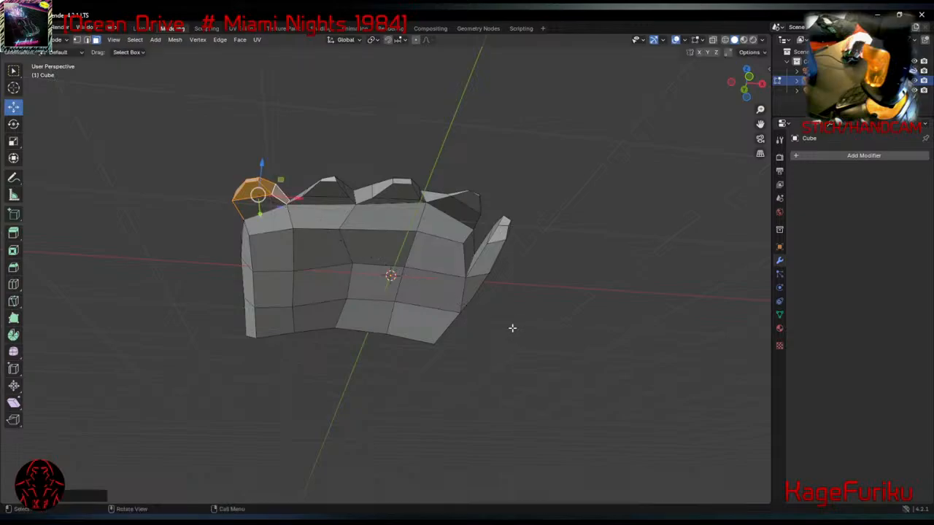
pyautogui.moveTo(509, 328); pyautogui.dragTo(469, 309, button='middle')
pyautogui.press('r')
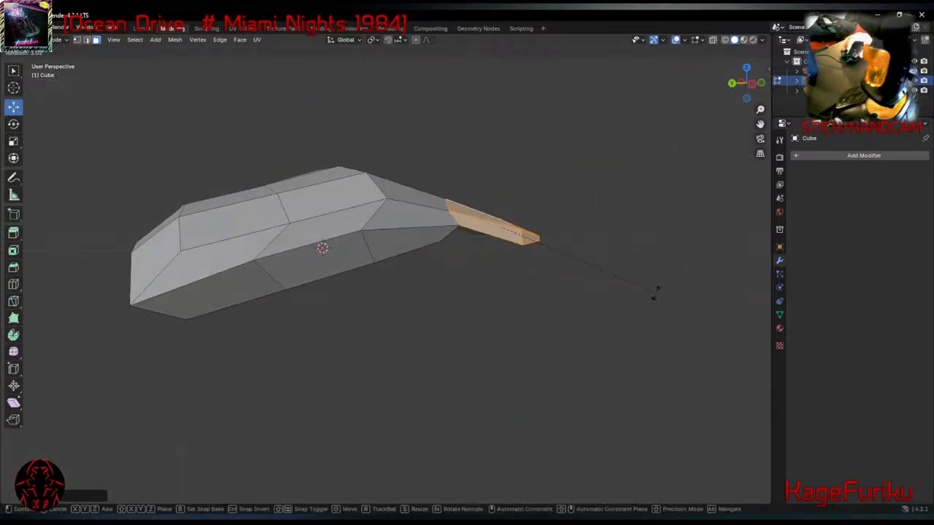
pyautogui.click(651, 294)
# Select the faces around the little finger's tip, move the tip up, rotate it to point downward and reposition it.
pyautogui.moveTo(650, 296); pyautogui.dragTo(579, 304, button='middle')
pyautogui.click(357, 270)
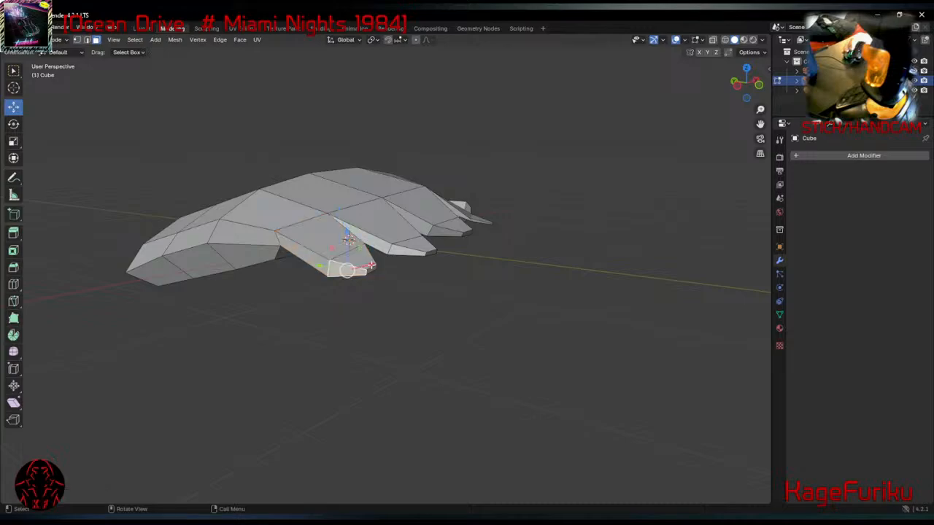
pyautogui.keyDown('shift'); pyautogui.click(371, 263); pyautogui.keyUp('shift')
pyautogui.hotkey('alt', 'a')
pyautogui.keyDown('alt'); pyautogui.click(370, 264); pyautogui.keyUp('alt')
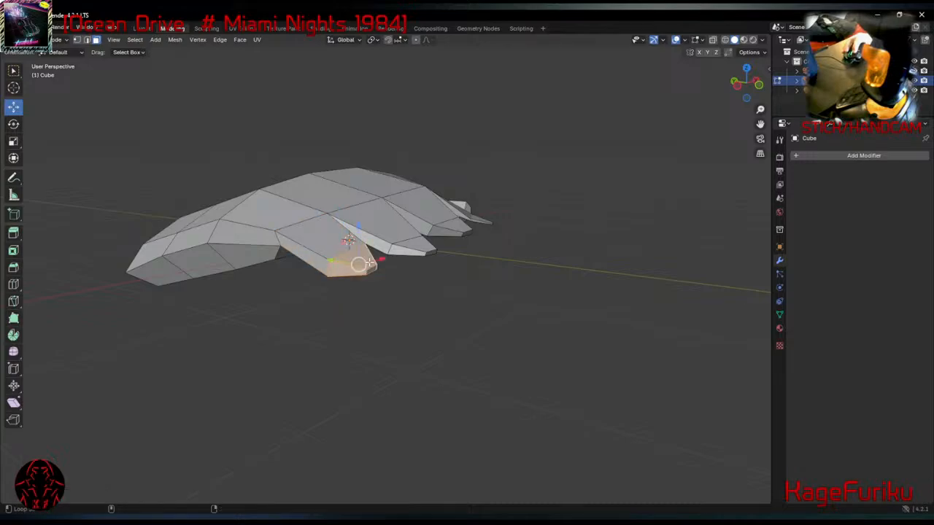
pyautogui.moveTo(543, 310); pyautogui.dragTo(592, 304, button='middle')
pyautogui.press('g')
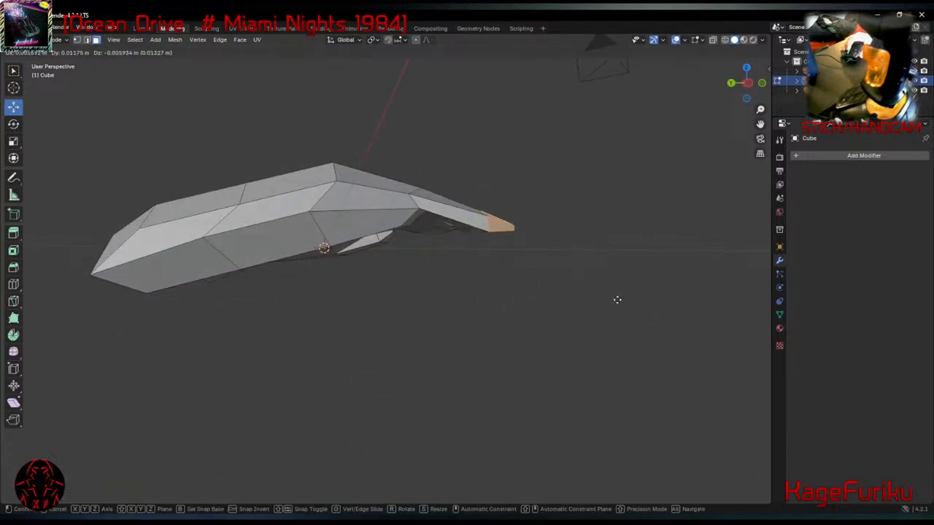
pyautogui.click(616, 295)
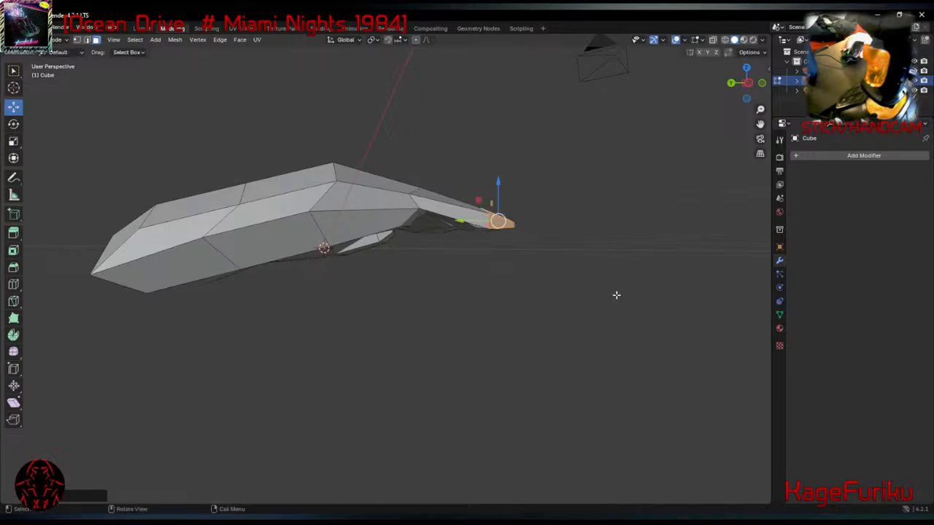
pyautogui.press('r')
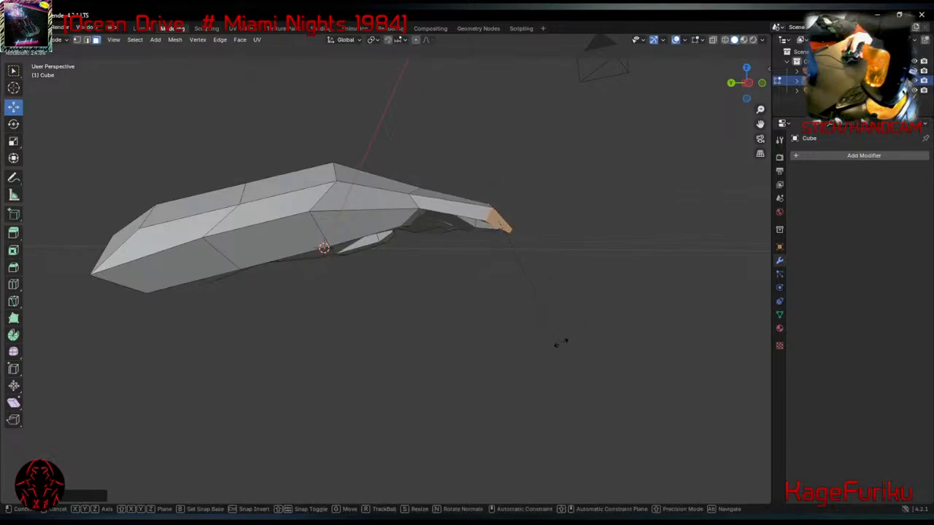
pyautogui.click(558, 342)
pyautogui.press('g')
pyautogui.click(539, 356)
pyautogui.moveTo(615, 329); pyautogui.dragTo(579, 356, button='middle')
pyautogui.click(443, 283)
pyautogui.click(444, 281)
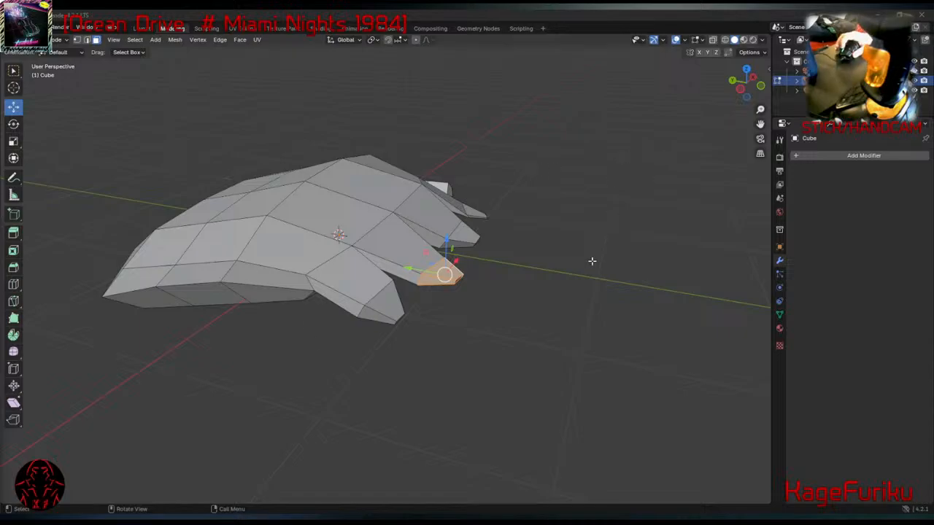
pyautogui.moveTo(591, 260); pyautogui.dragTo(616, 256, button='middle')
# Select the row of four underside palm faces nearest the fingers and scale them down slightly.
pyautogui.click(391, 191)
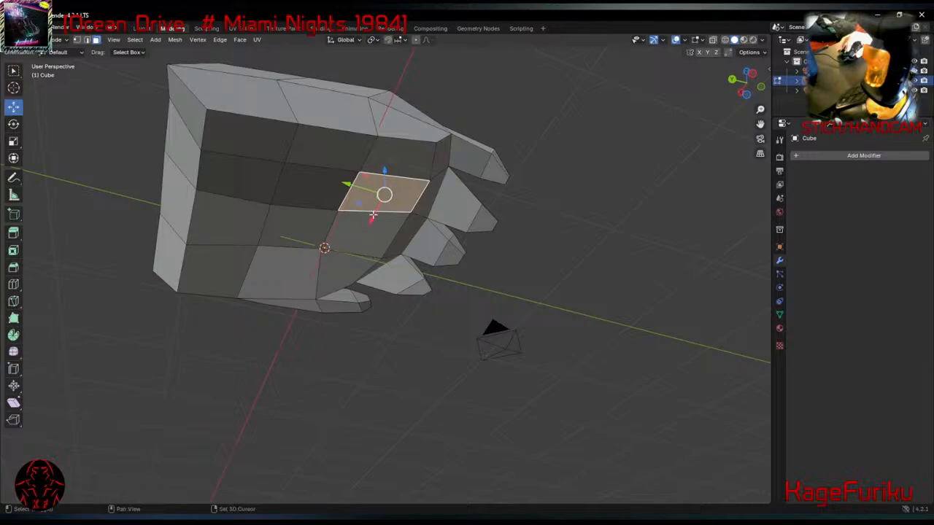
pyautogui.keyDown('shift'); pyautogui.click(362, 246); pyautogui.keyUp('shift')
pyautogui.keyDown('shift'); pyautogui.click(400, 166); pyautogui.keyUp('shift')
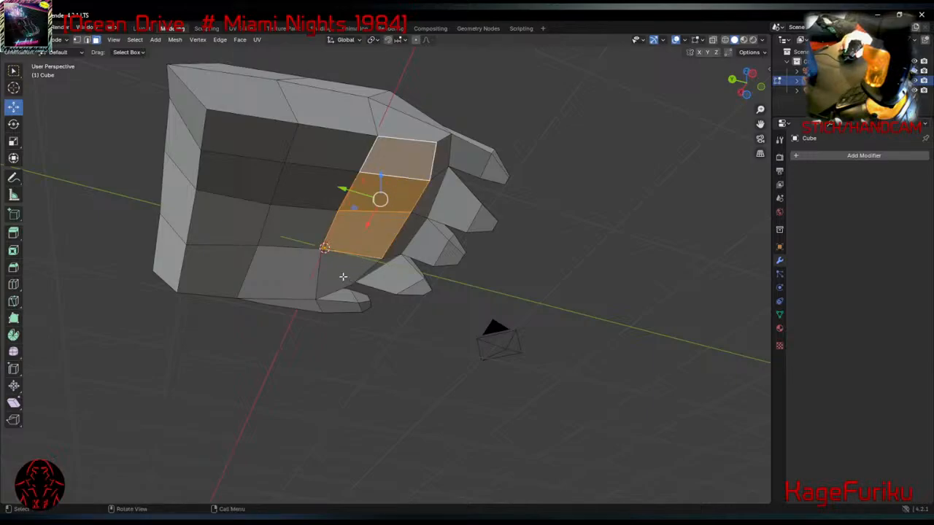
pyautogui.moveTo(343, 277); pyautogui.dragTo(173, 265, button='middle')
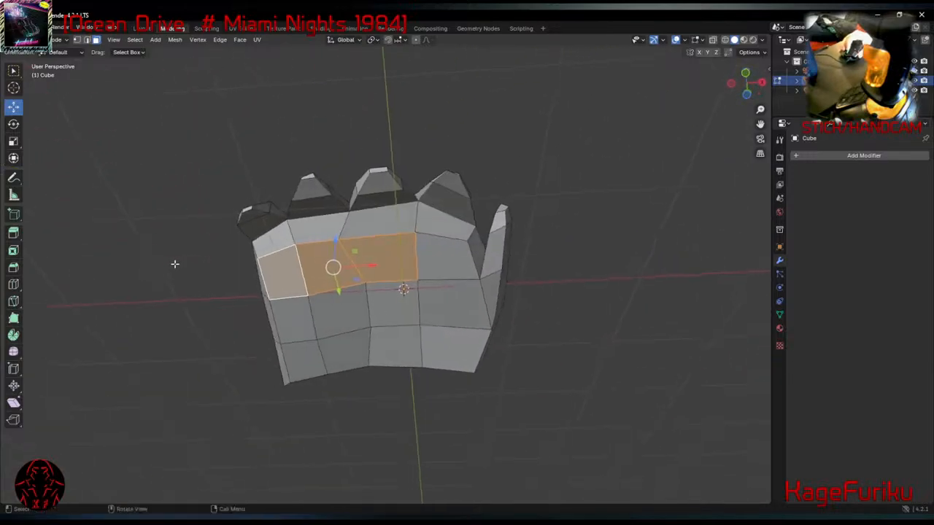
pyautogui.keyDown('shift'); pyautogui.click(454, 254); pyautogui.keyUp('shift')
pyautogui.press('s')
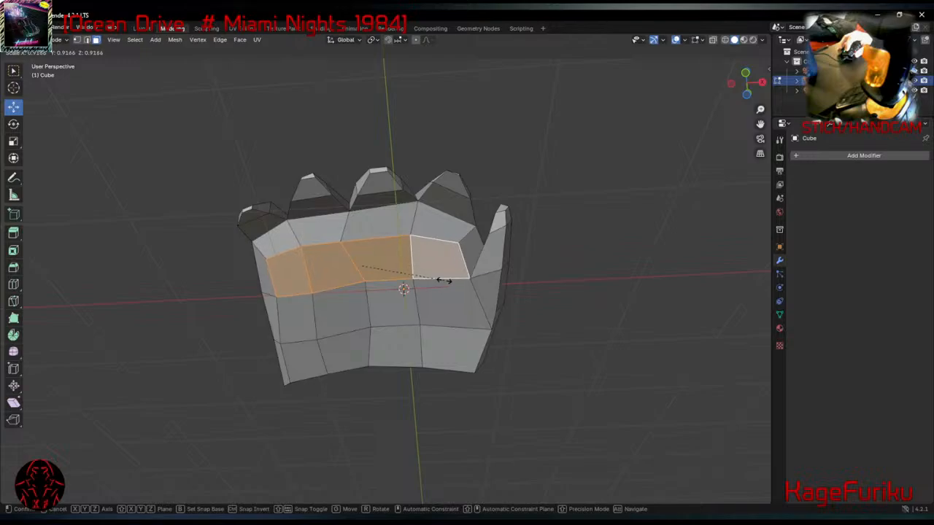
pyautogui.click(448, 281)
# Exclude the thumb-side face from the selected palm row and scale the other three faces slightly.
pyautogui.keyDown('shift'); pyautogui.click(444, 272); pyautogui.keyUp('shift')
pyautogui.press('s')
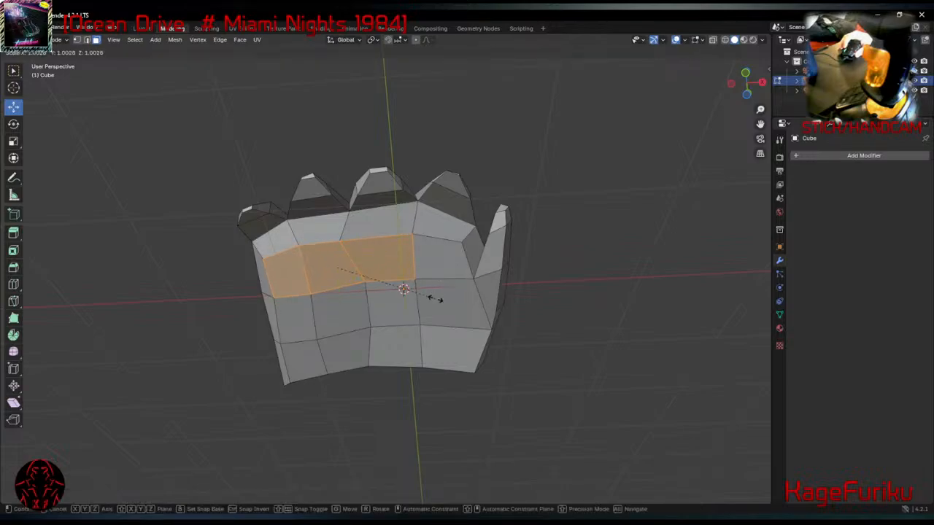
pyautogui.click(429, 305)
# Extend the selection with the three neighbouring faces toward the wrist and nudge the palm's centre upward to hollow it.
pyautogui.moveTo(431, 315); pyautogui.dragTo(489, 328, button='middle')
pyautogui.scroll(3, 304, 243)
pyautogui.moveTo(312, 240); pyautogui.dragTo(308, 223, button='middle')
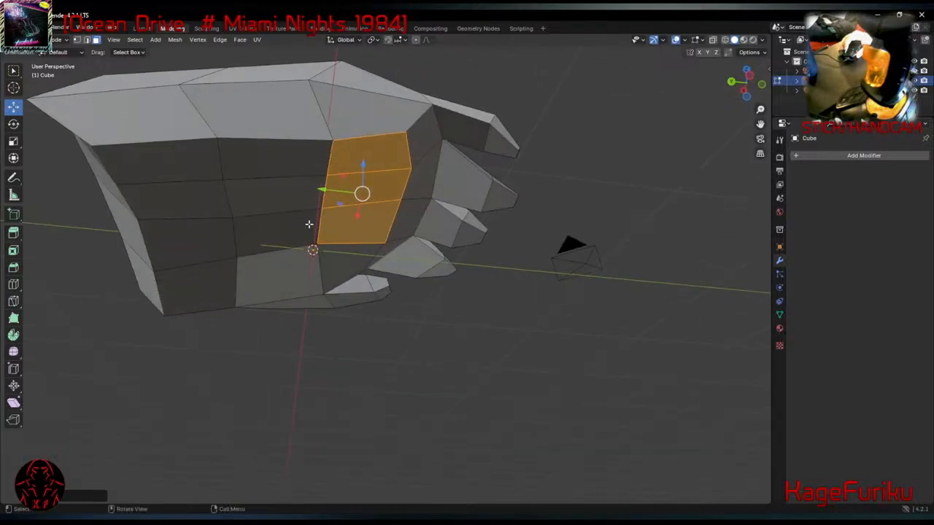
pyautogui.keyDown('shift'); pyautogui.click(308, 224); pyautogui.keyUp('shift')
pyautogui.keyDown('shift'); pyautogui.click(315, 199); pyautogui.keyUp('shift')
pyautogui.keyDown('shift'); pyautogui.click(280, 164); pyautogui.keyUp('shift')
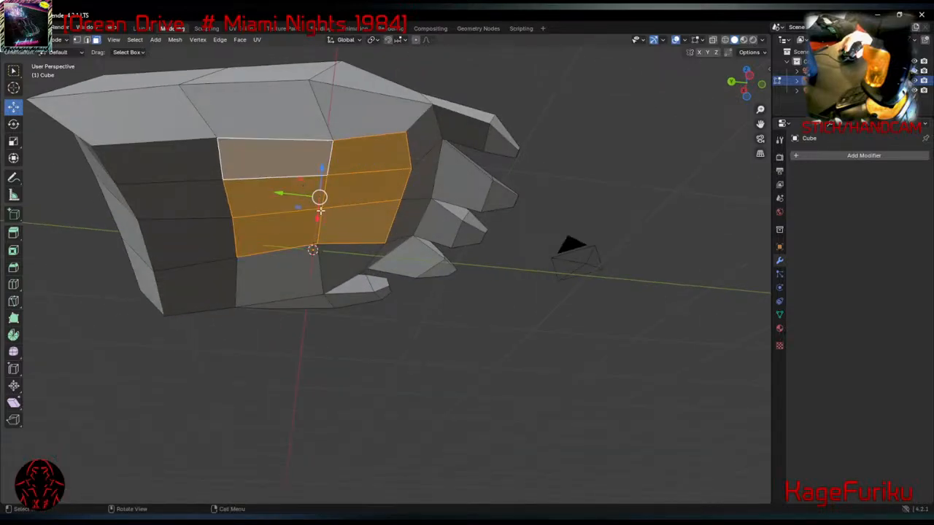
pyautogui.moveTo(298, 209); pyautogui.dragTo(388, 239, button='middle')
pyautogui.click(364, 242)
pyautogui.moveTo(400, 216); pyautogui.dragTo(398, 205)
pyautogui.moveTo(399, 206); pyautogui.dragTo(417, 219, button='middle')
pyautogui.click(574, 228)
pyautogui.keyDown('alt'); pyautogui.keyDown('shift'); pyautogui.click(591, 228); pyautogui.keyUp('shift'); pyautogui.keyUp('alt')
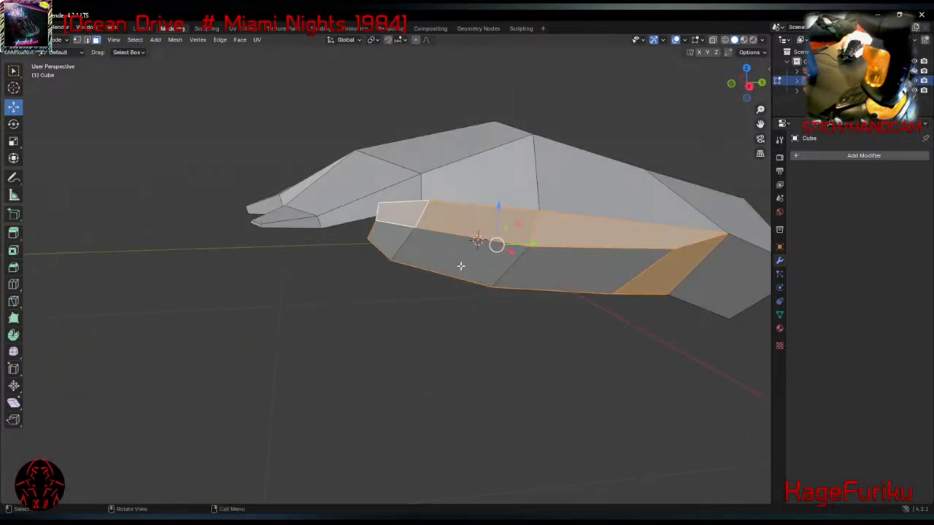
# Select the faces around the thumb's tip, lower the tip and rotate it in side view.
pyautogui.moveTo(460, 265); pyautogui.dragTo(481, 291, button='middle')
pyautogui.click(437, 250)
pyautogui.keyDown('alt'); pyautogui.keyDown('shift'); pyautogui.click(433, 270); pyautogui.keyUp('shift'); pyautogui.keyUp('alt')
pyautogui.click(432, 271)
pyautogui.moveTo(549, 293); pyautogui.dragTo(580, 250, button='middle')
pyautogui.keyDown('shift'); pyautogui.click(567, 213); pyautogui.keyUp('shift')
pyautogui.moveTo(567, 213); pyautogui.dragTo(505, 235, button='middle')
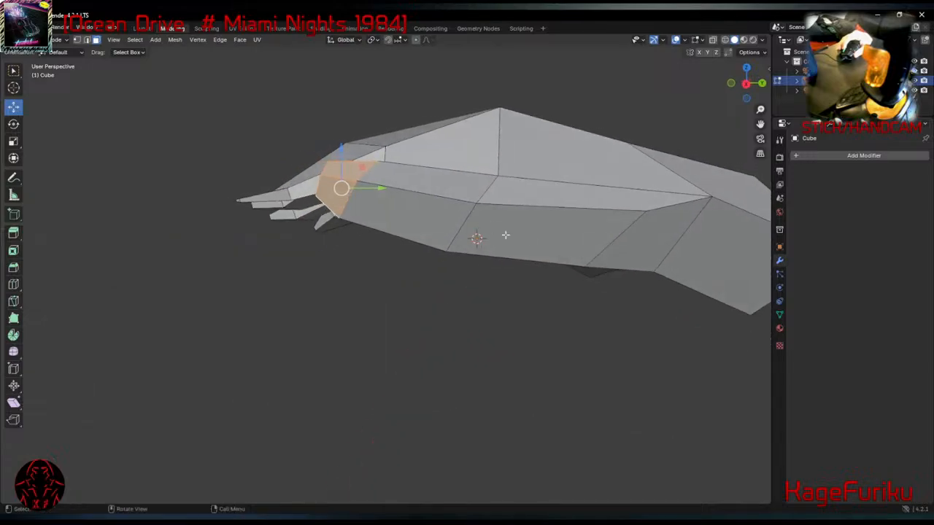
pyautogui.press('g')
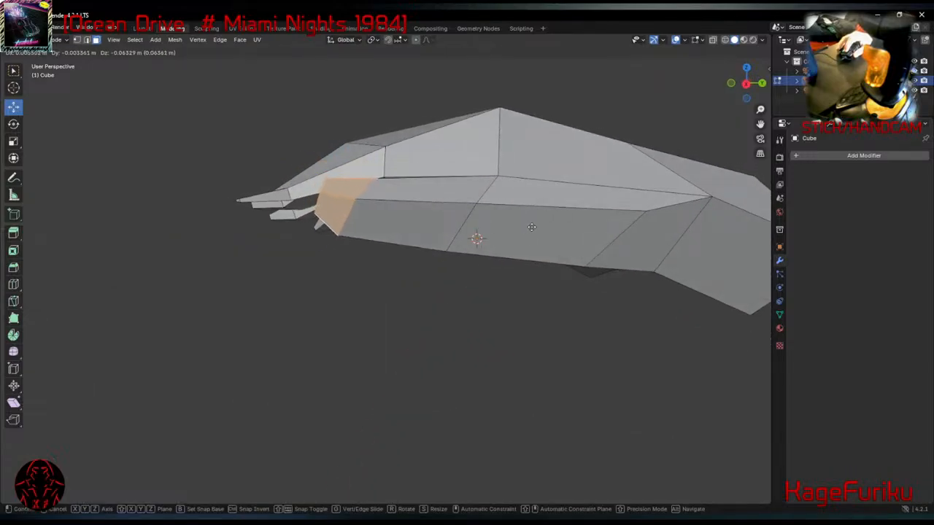
pyautogui.click(532, 223)
pyautogui.press('r')
pyautogui.click(529, 175)
# Rotate the thumb's tip as seen from above and move it slightly toward the index finger.
pyautogui.moveTo(530, 175); pyautogui.dragTo(565, 369, button='middle')
pyautogui.press('r')
pyautogui.click(658, 330)
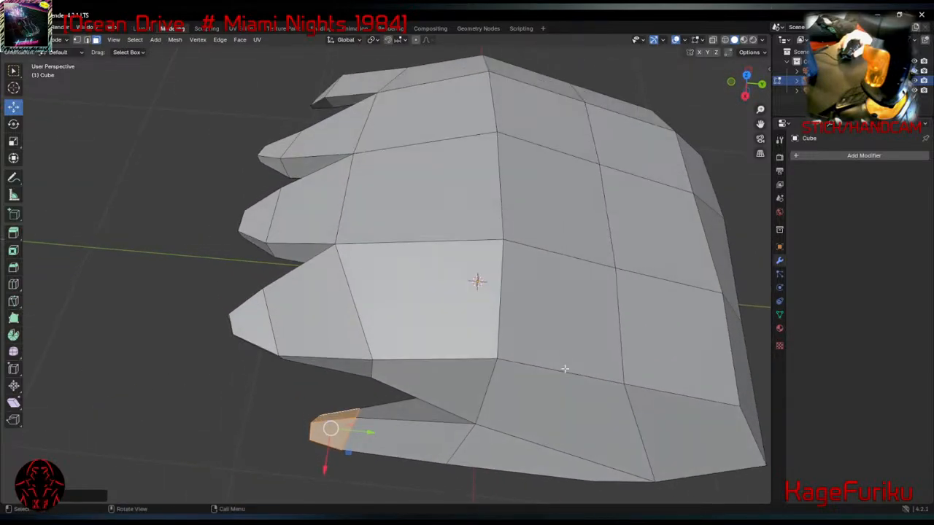
pyautogui.press('r')
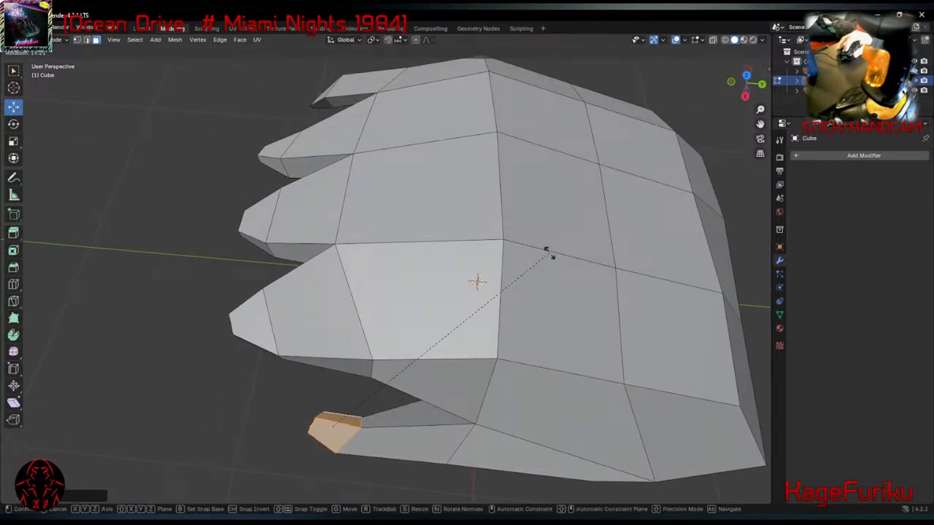
pyautogui.click(547, 252)
pyautogui.press('g')
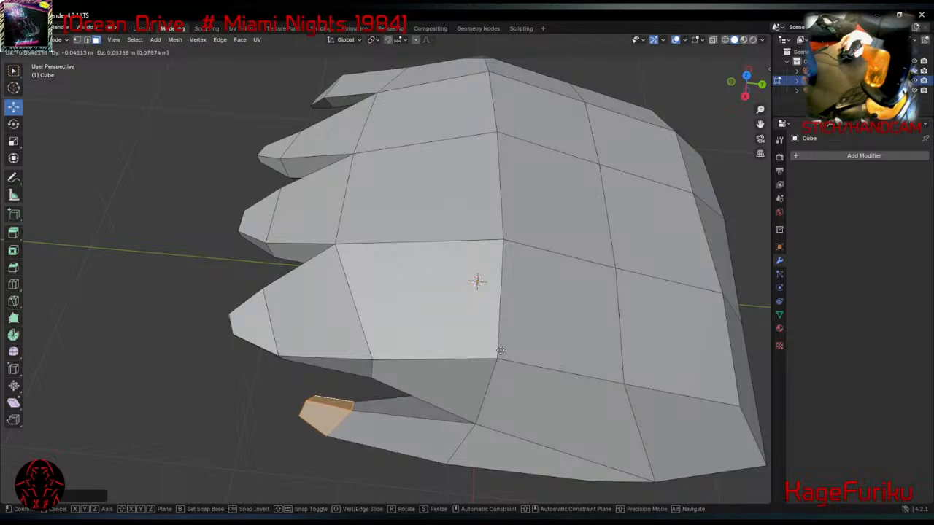
pyautogui.click(501, 351)
# Select the side faces of the thumb segment behind the tip, scale them slightly and adjust the segment's position.
pyautogui.moveTo(501, 351); pyautogui.dragTo(521, 318, button='middle')
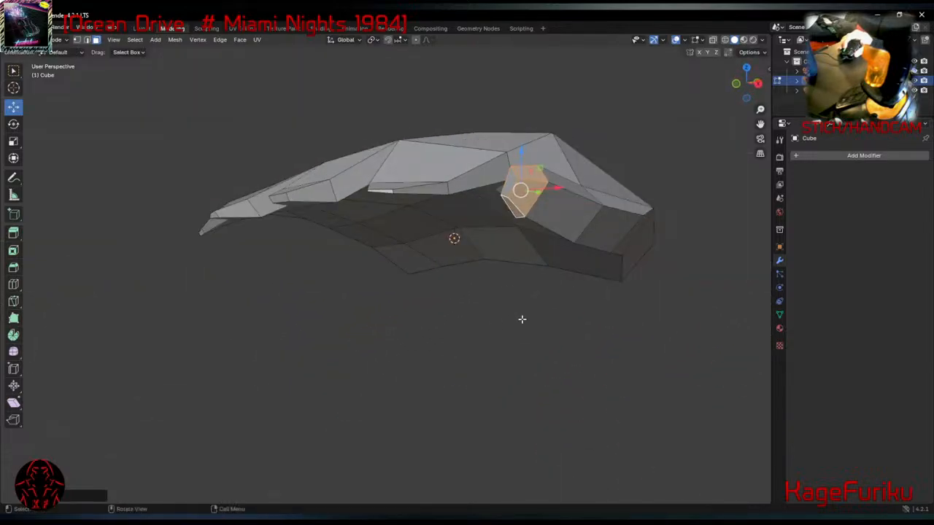
pyautogui.moveTo(708, 314); pyautogui.dragTo(605, 250, button='middle')
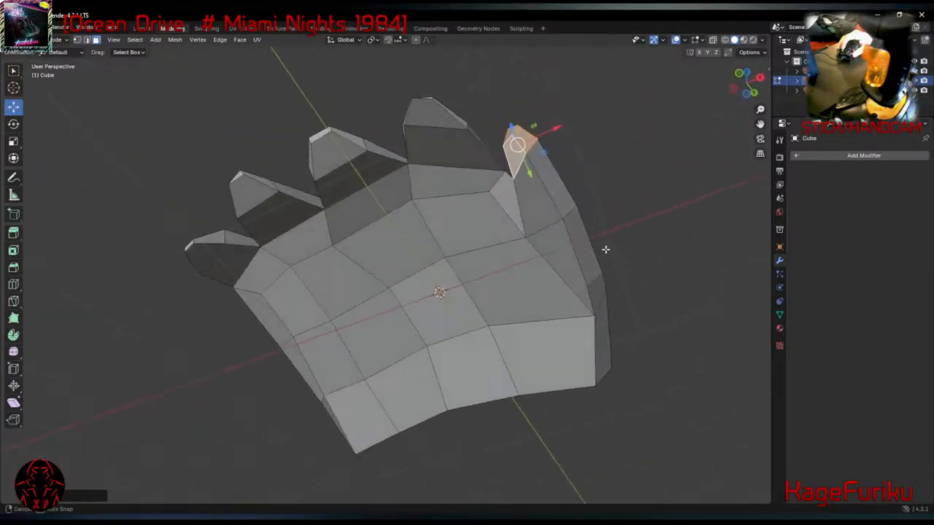
pyautogui.click(537, 194)
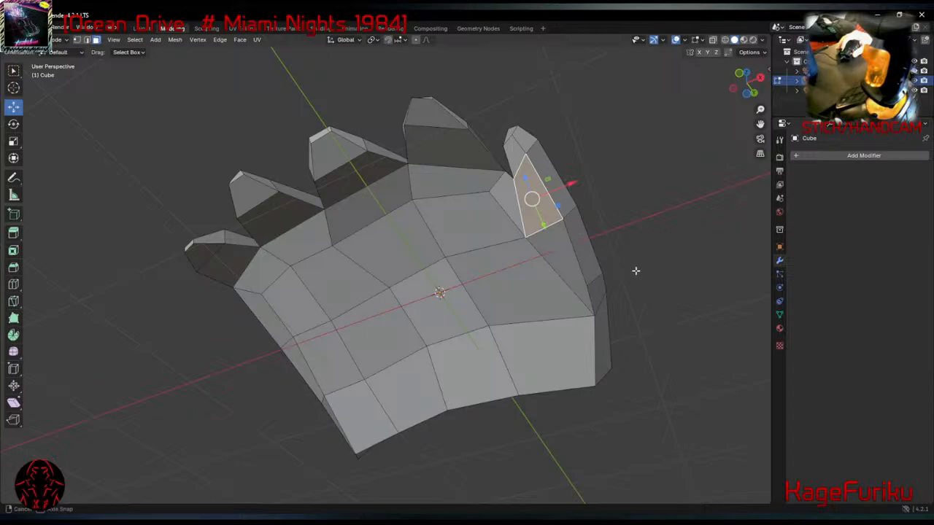
pyautogui.moveTo(623, 273); pyautogui.dragTo(572, 326, button='middle')
pyautogui.keyDown('shift'); pyautogui.click(424, 190); pyautogui.keyUp('shift')
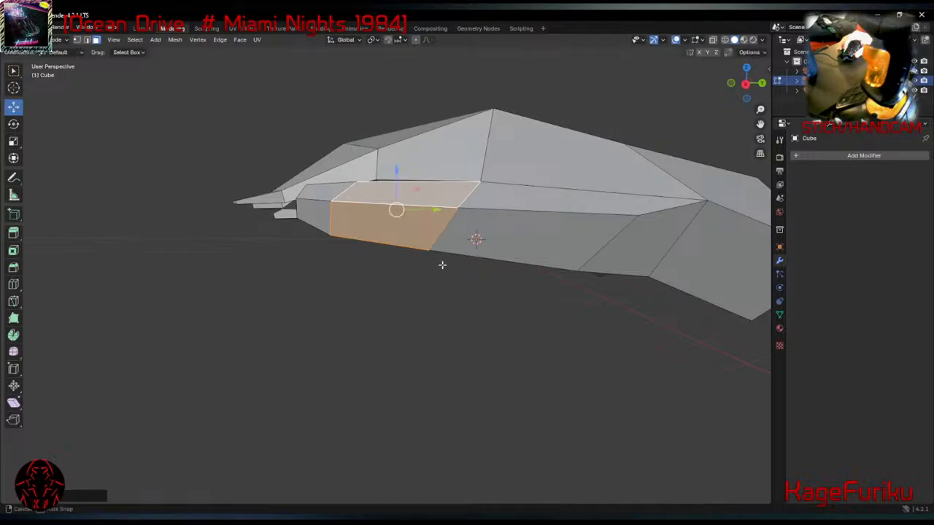
pyautogui.moveTo(442, 265); pyautogui.dragTo(572, 269, button='middle')
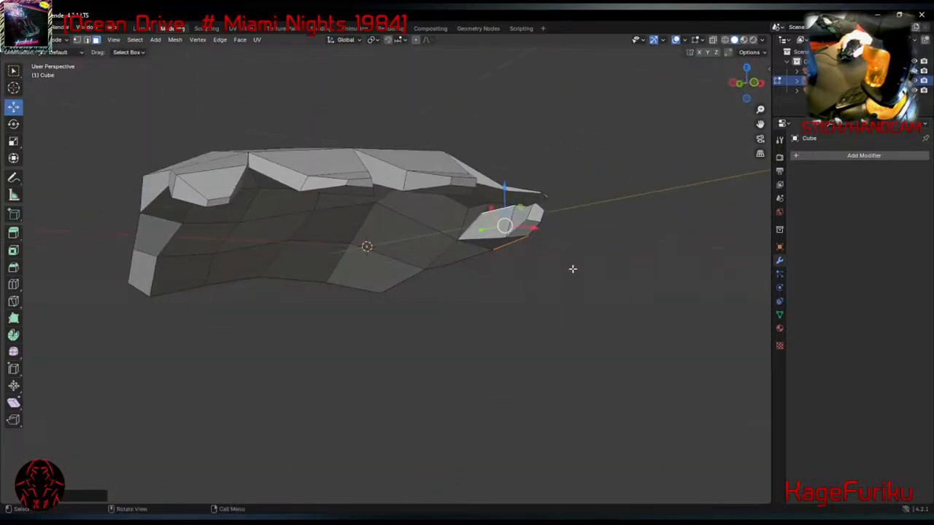
pyautogui.press('s')
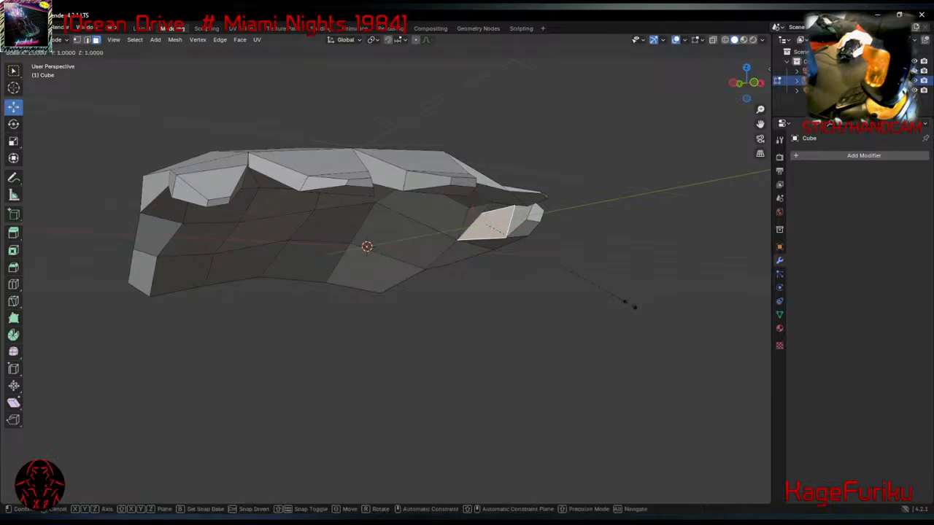
pyautogui.click(620, 299)
pyautogui.moveTo(615, 296); pyautogui.dragTo(547, 229, button='middle')
pyautogui.moveTo(566, 210); pyautogui.dragTo(488, 263)
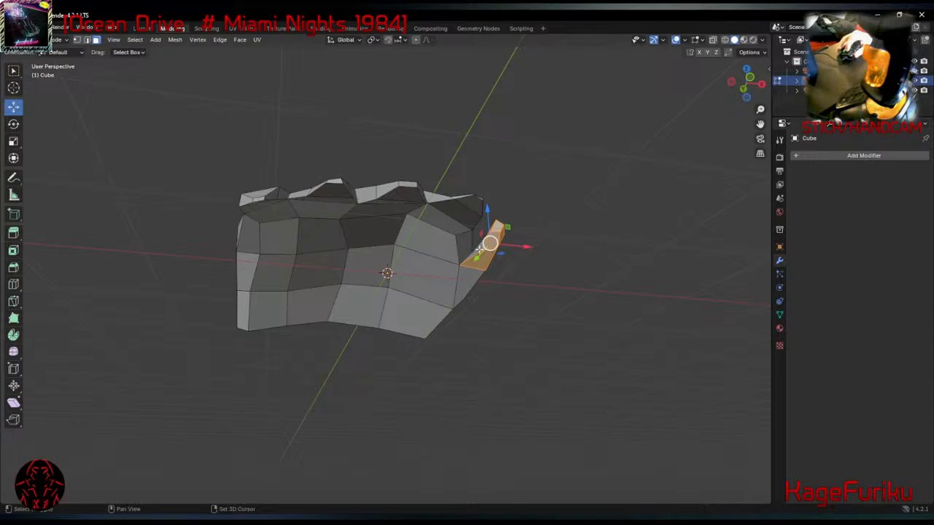
# Rotate the thumb's end segment in side view and move it slightly down and toward the wrist.
pyautogui.moveTo(576, 226); pyautogui.dragTo(361, 278, button='middle')
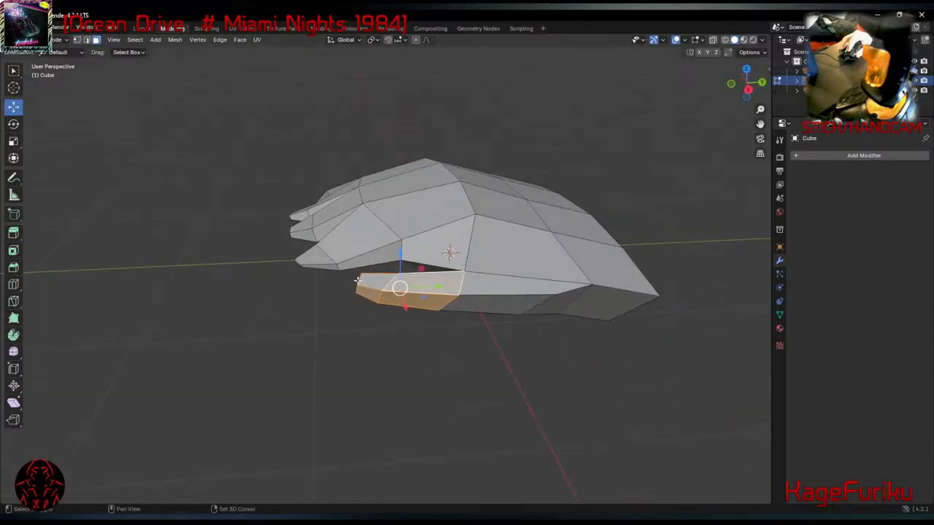
pyautogui.moveTo(387, 308); pyautogui.dragTo(369, 273, button='middle')
pyautogui.press('r')
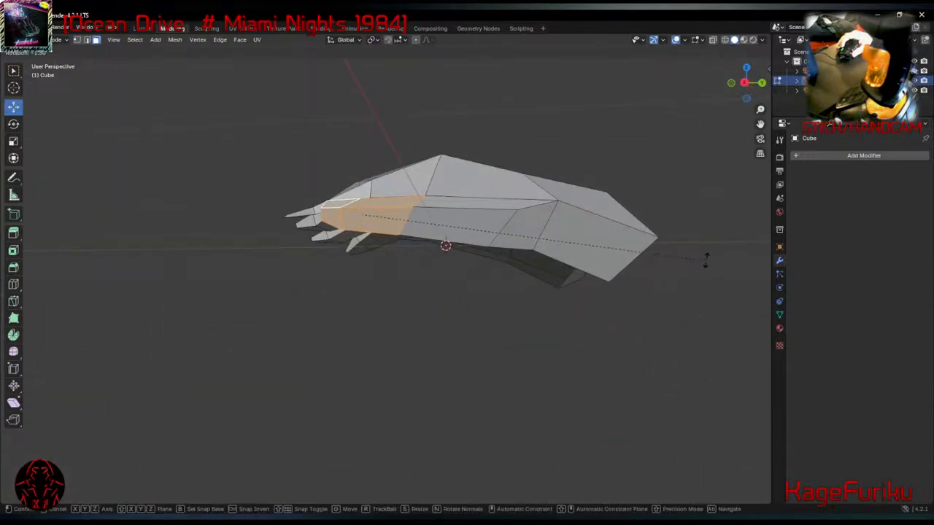
pyautogui.press('g')
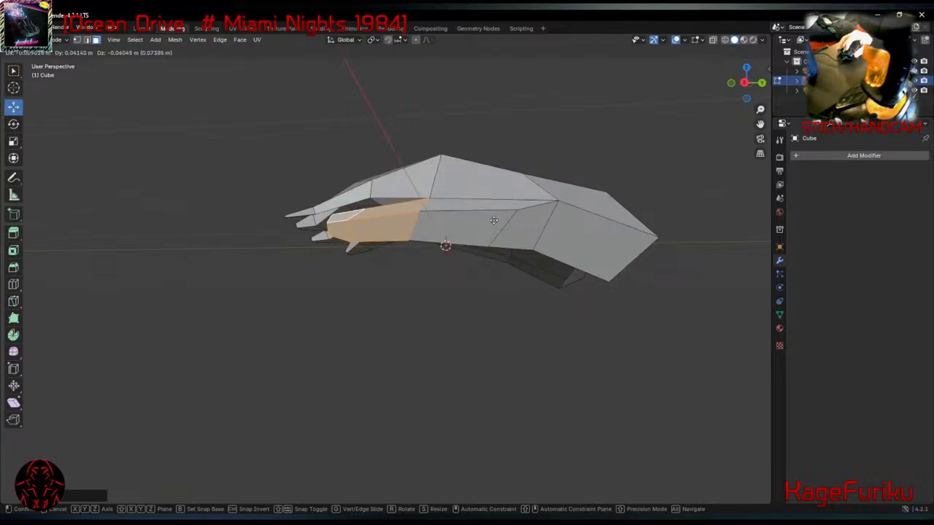
pyautogui.click(489, 230)
pyautogui.moveTo(486, 231); pyautogui.dragTo(523, 265, button='middle')
# Select the edge on the underside of the middle finger behind its tip and adjust its height slightly.
pyautogui.scroll(-1, 453, 195)
pyautogui.scroll(4, 474, 188)
pyautogui.moveTo(510, 188); pyautogui.dragTo(481, 205, button='middle')
pyautogui.click(474, 210)
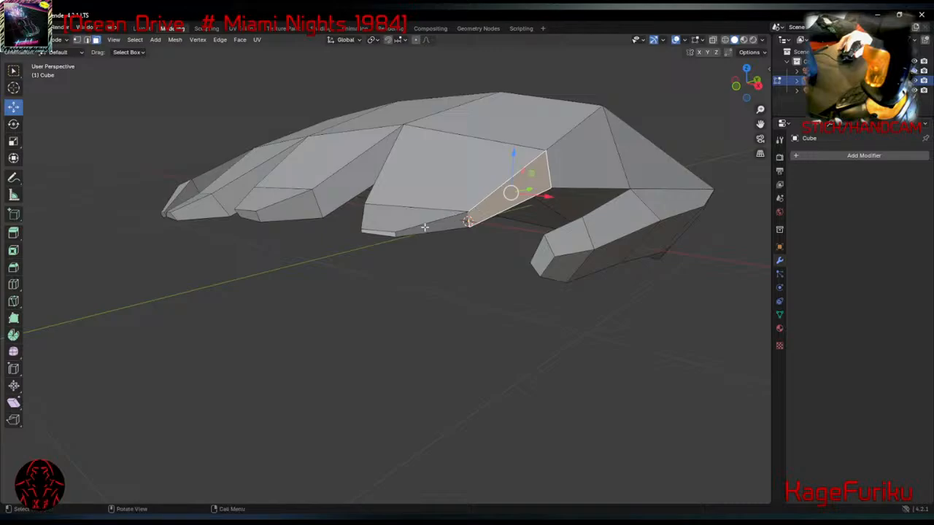
pyautogui.moveTo(425, 227); pyautogui.dragTo(341, 171, button='middle')
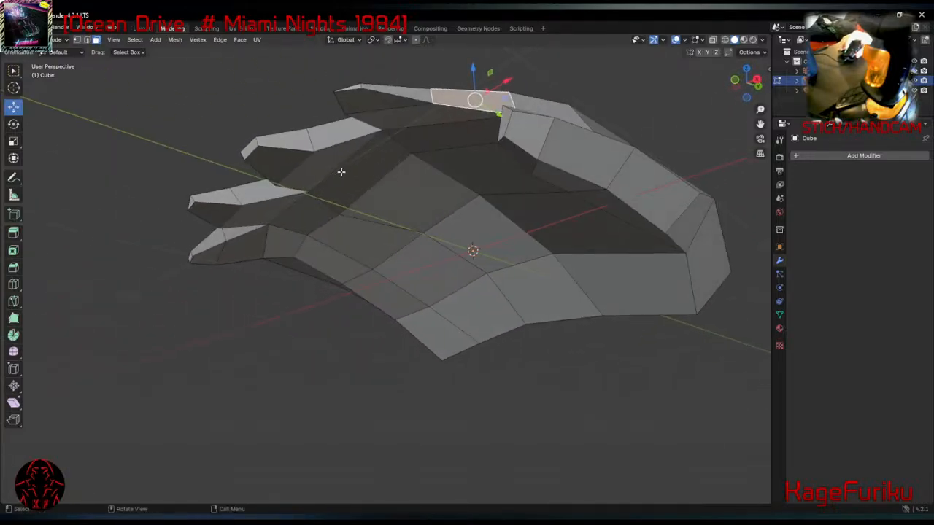
pyautogui.click(295, 169)
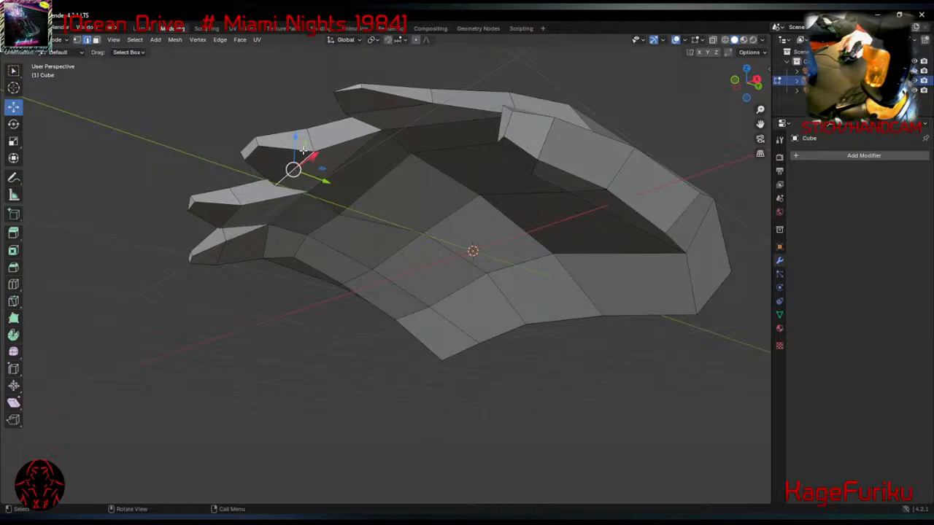
pyautogui.moveTo(295, 137); pyautogui.dragTo(299, 134)
pyautogui.moveTo(234, 208)
pyautogui.mouseDown(button='middle')
pyautogui.moveTo(262, 226)
pyautogui.moveTo(216, 203)
pyautogui.mouseUp(button='middle')
pyautogui.hotkey('alt', 'a')
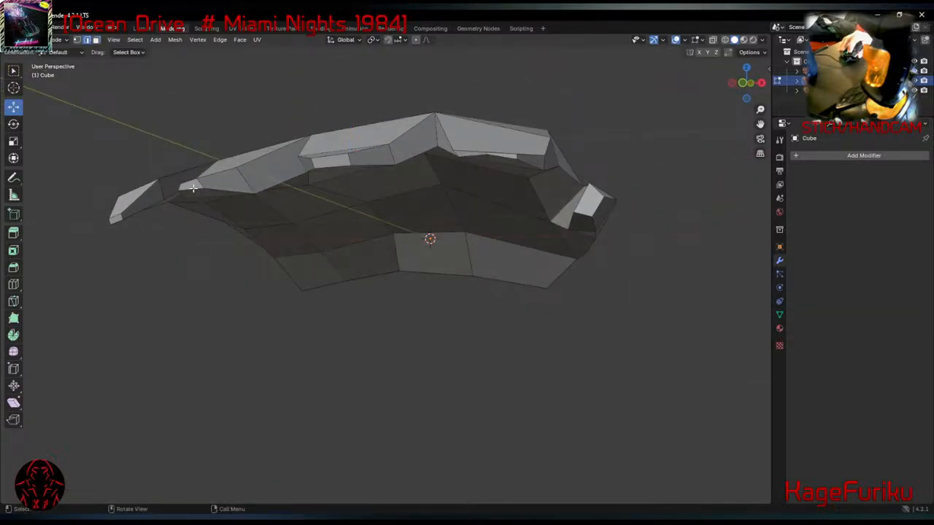
# Lower the end faces of the ring and middle fingertips so both fingers curl downward.
pyautogui.moveTo(189, 146); pyautogui.dragTo(189, 174)
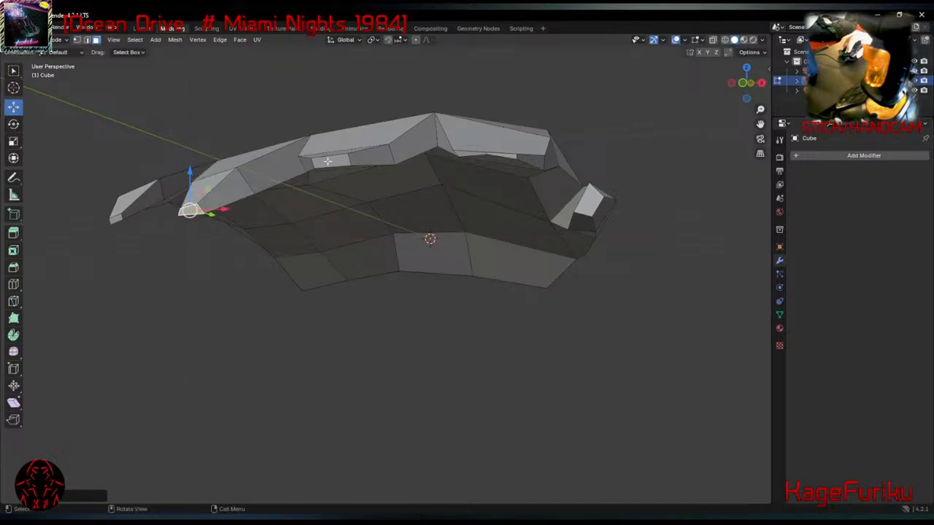
pyautogui.click(328, 161)
pyautogui.moveTo(331, 122); pyautogui.dragTo(323, 135)
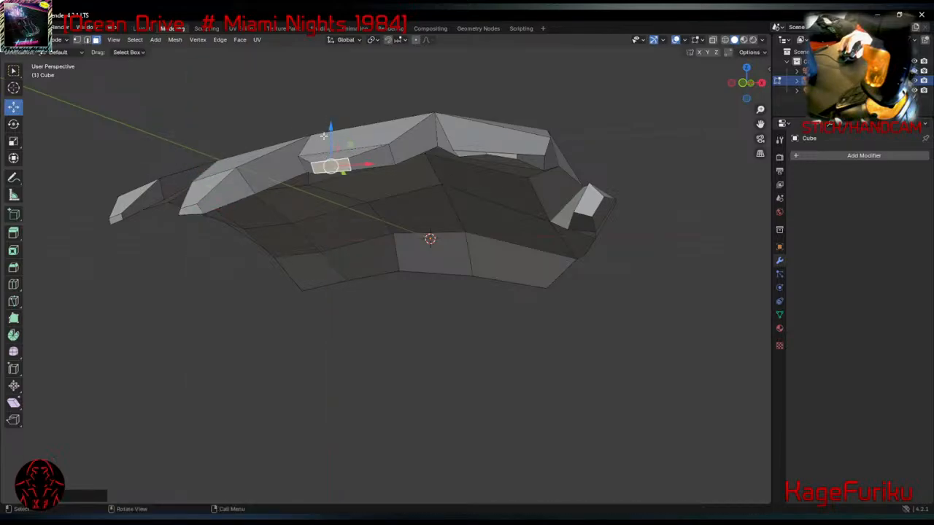
pyautogui.click(187, 207)
pyautogui.moveTo(187, 169); pyautogui.dragTo(194, 174)
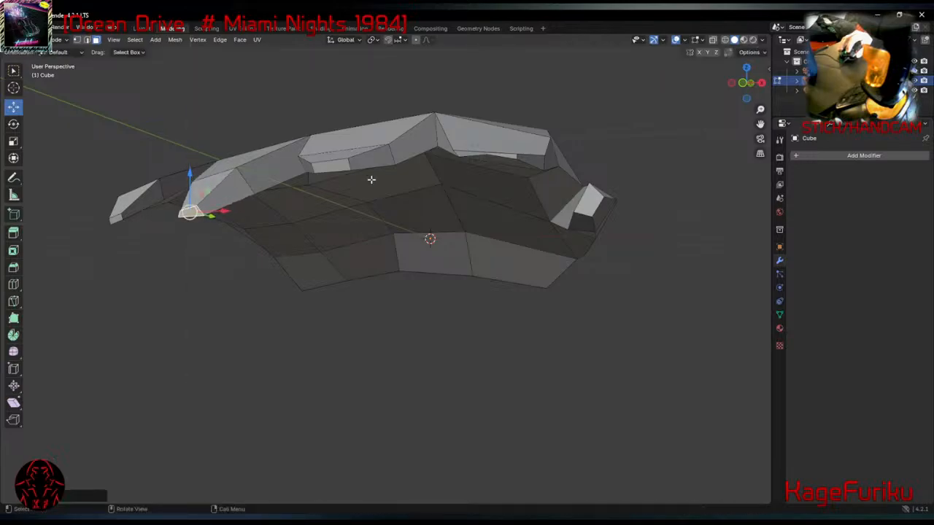
pyautogui.click(331, 166)
pyautogui.moveTo(329, 131); pyautogui.dragTo(330, 147)
# Stretch the index fingertip's end face along Z and rotate it to line up with the finger.
pyautogui.click(507, 155)
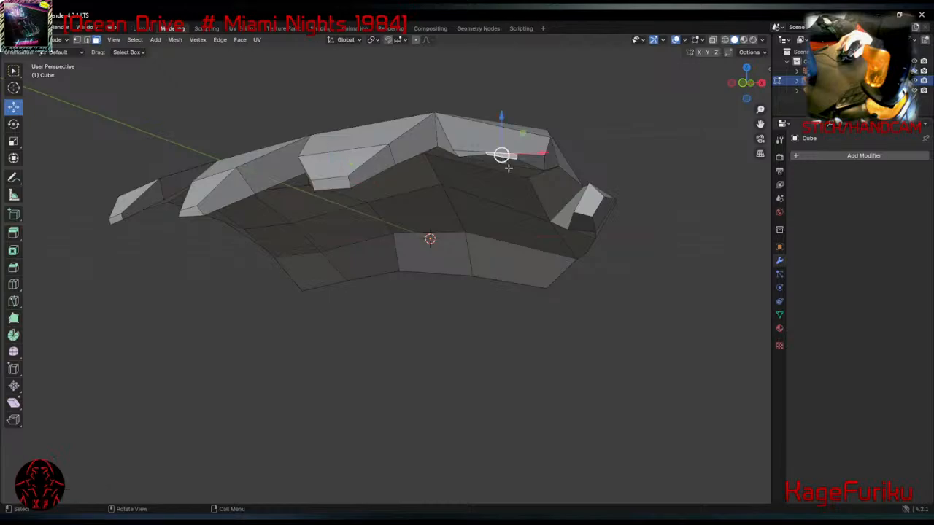
pyautogui.press('s')
pyautogui.press('z')
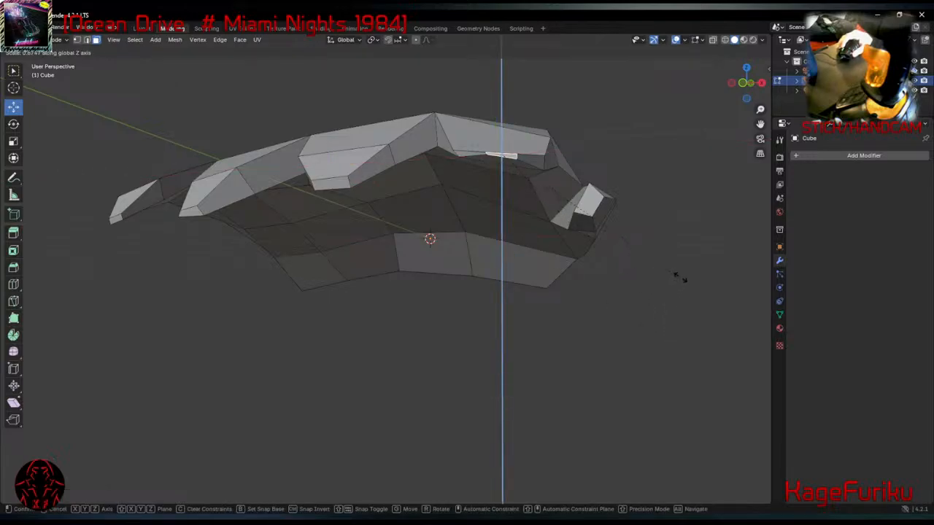
pyautogui.click(162, 478)
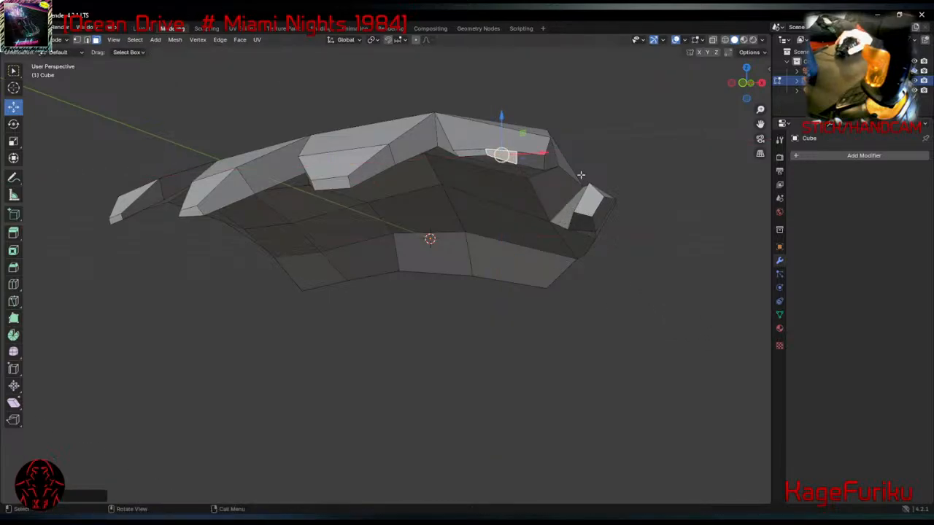
pyautogui.moveTo(580, 175); pyautogui.dragTo(614, 156, button='middle')
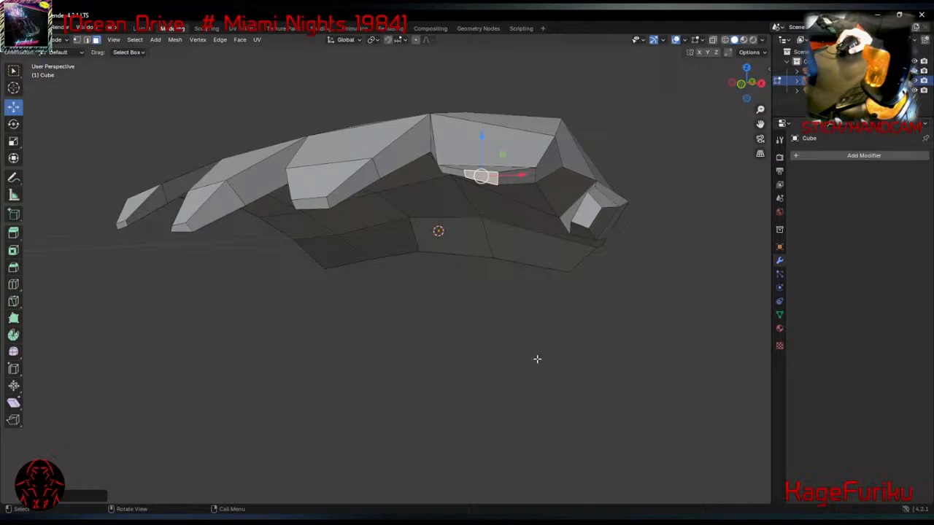
pyautogui.press('r')
pyautogui.click(581, 352)
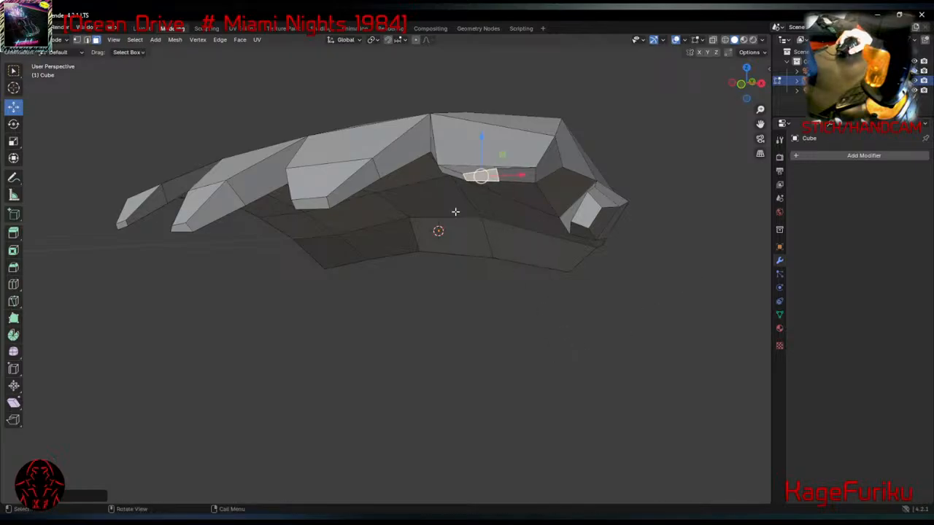
pyautogui.scroll(5, 455, 211)
pyautogui.moveTo(494, 184); pyautogui.dragTo(444, 233, button='middle')
pyautogui.press('r')
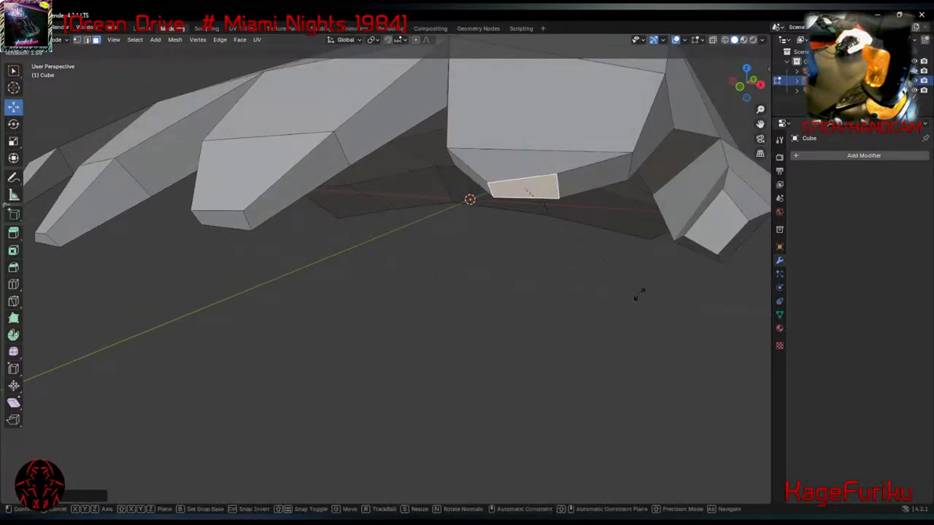
pyautogui.click(617, 305)
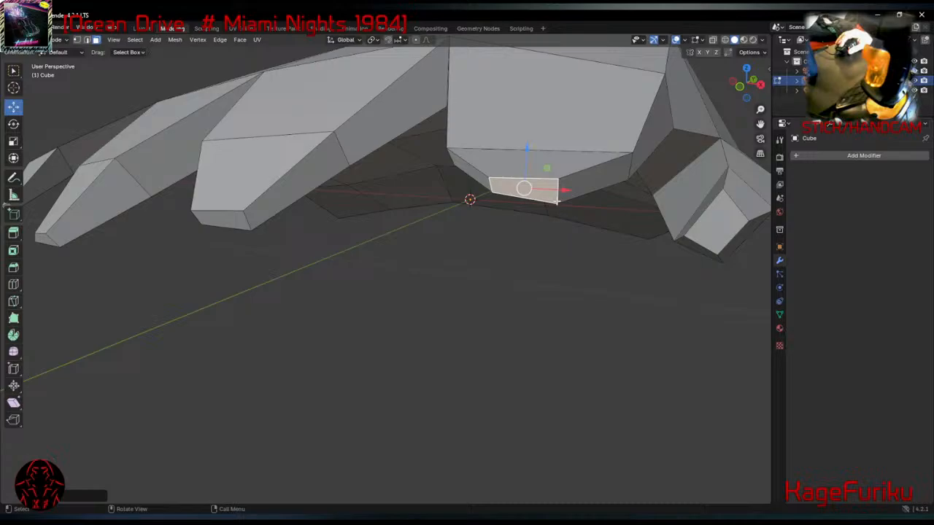
# Widen the index fingertip's end face along X and scale the whole face down slightly.
pyautogui.press('s')
pyautogui.press('y')
pyautogui.press('x')
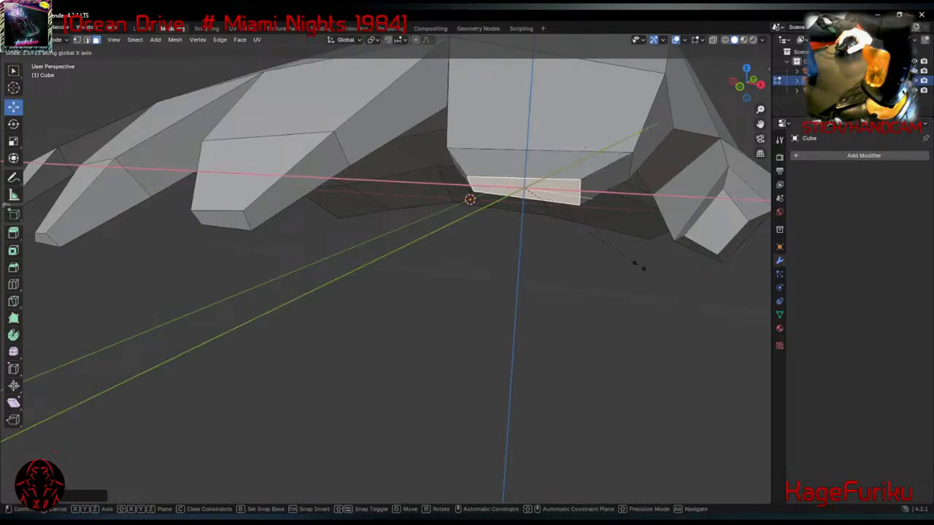
pyautogui.click(645, 264)
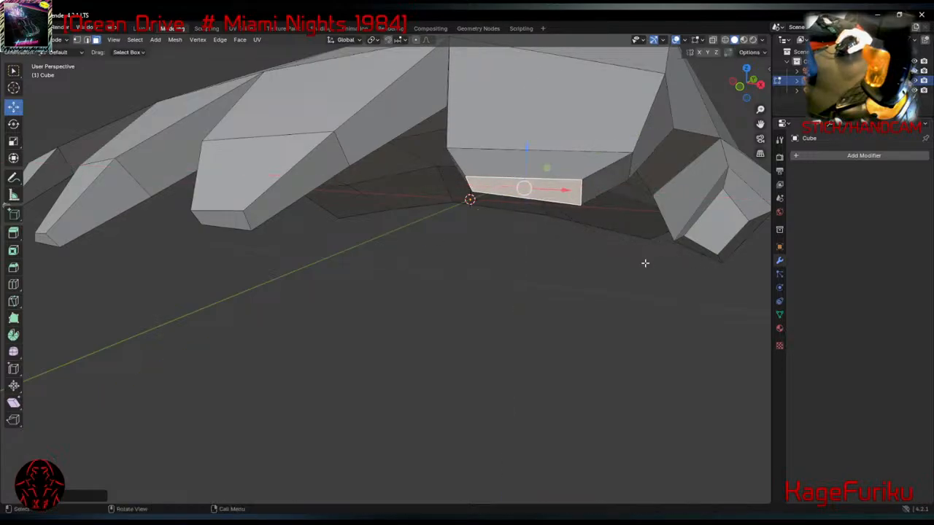
pyautogui.press('s')
pyautogui.click(579, 263)
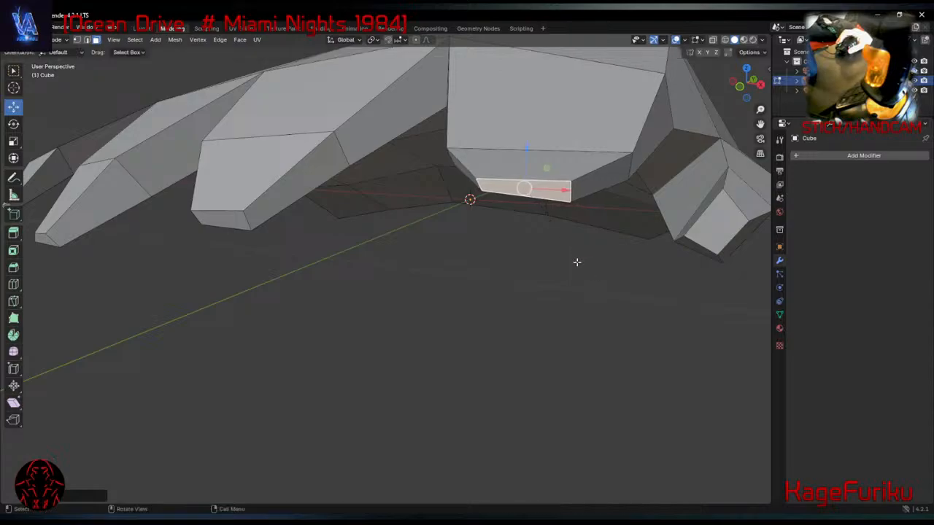
# Nudge one lower corner vertex of the index fingertip down and one of the middle fingertip up.
pyautogui.press('1')
pyautogui.click(480, 190)
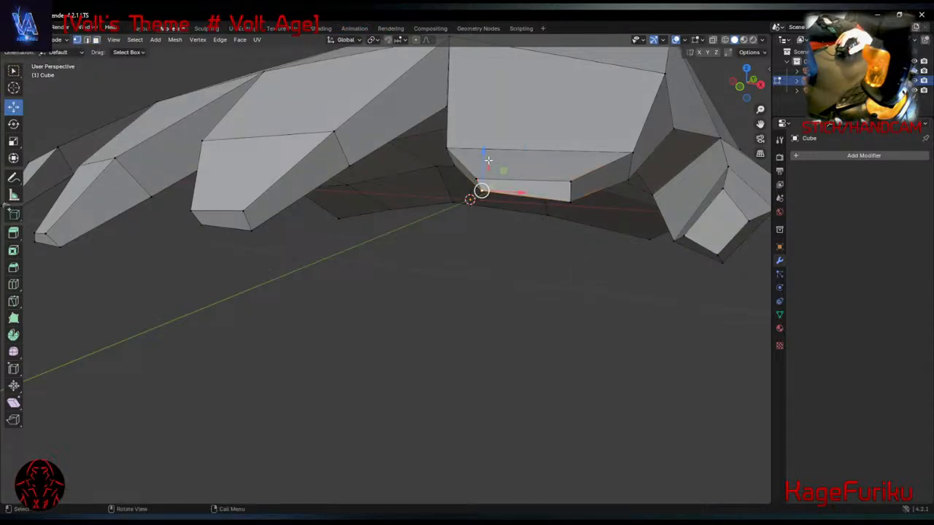
pyautogui.moveTo(483, 148); pyautogui.dragTo(483, 154)
pyautogui.moveTo(562, 219); pyautogui.dragTo(613, 207, button='middle')
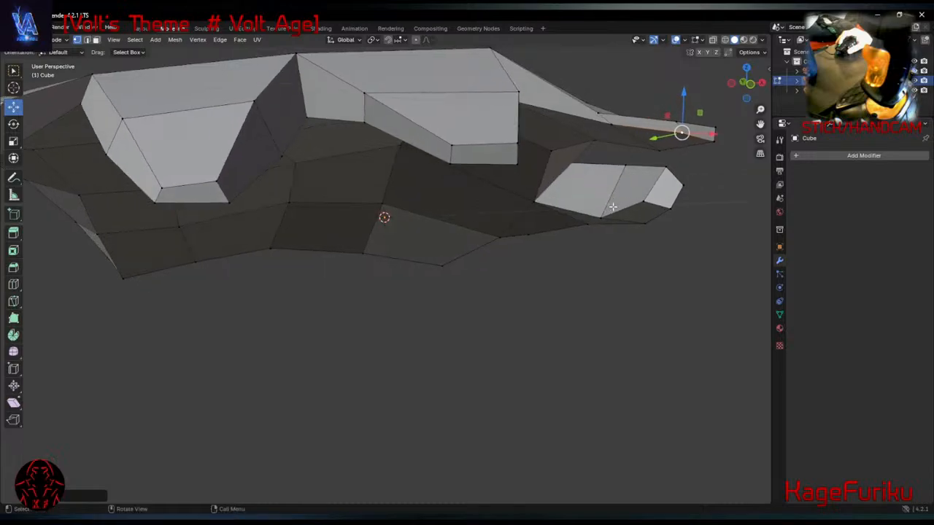
pyautogui.click(518, 164)
pyautogui.moveTo(516, 127); pyautogui.dragTo(517, 119)
# Raise a lower corner vertex of the ring fingertip slightly and shift the tip's upper corner along X.
pyautogui.click(229, 203)
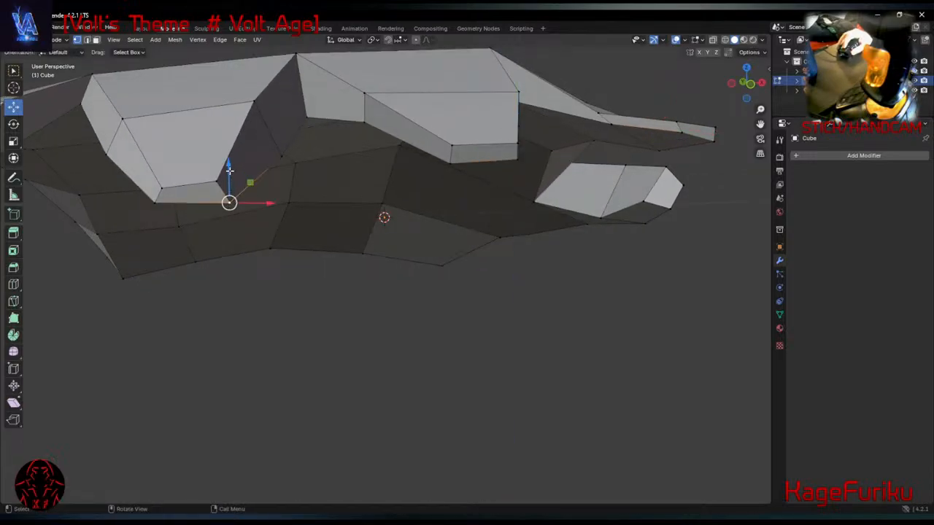
pyautogui.moveTo(229, 170); pyautogui.dragTo(229, 161)
pyautogui.moveTo(189, 205); pyautogui.dragTo(256, 197, button='middle')
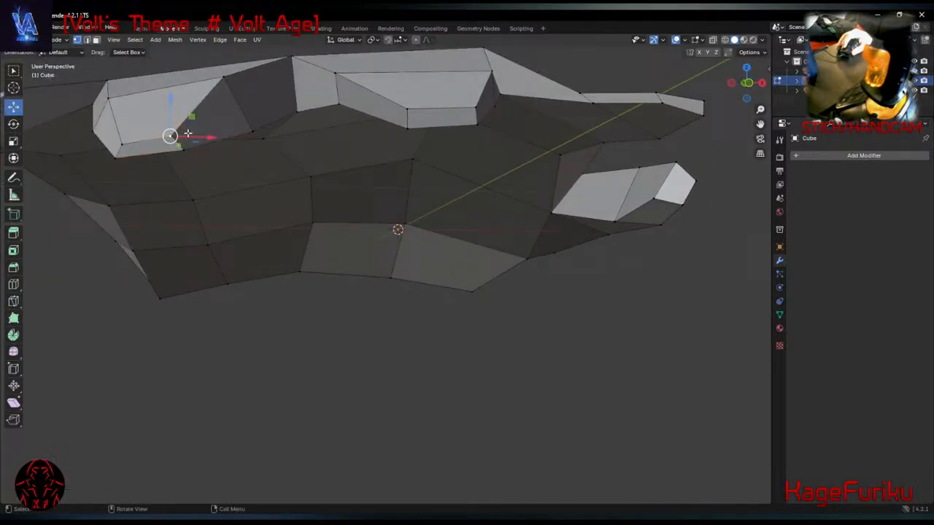
pyautogui.moveTo(206, 138); pyautogui.dragTo(153, 146)
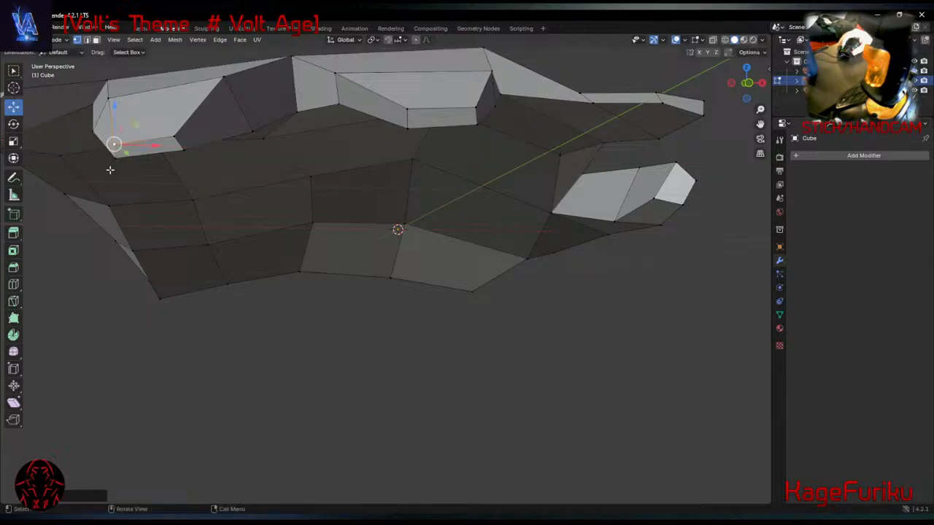
pyautogui.moveTo(110, 169); pyautogui.dragTo(194, 271, button='middle')
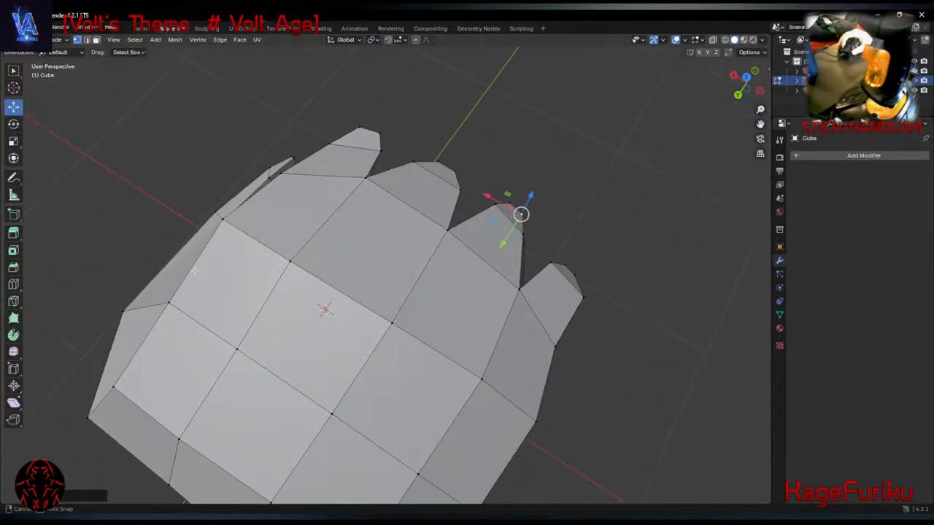
# Select the little finger's tip segment and scale it down uniformly to about 0.87.
pyautogui.moveTo(373, 278); pyautogui.dragTo(373, 170, button='middle')
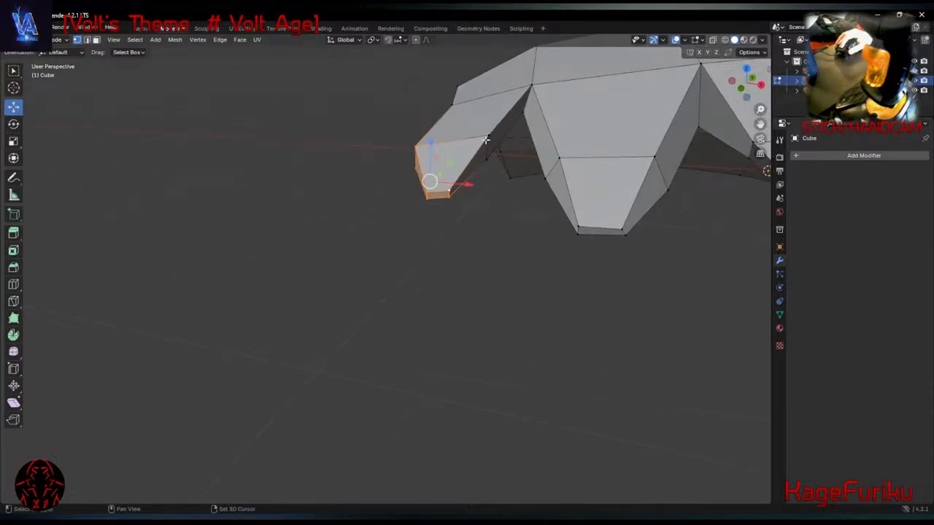
pyautogui.moveTo(492, 165); pyautogui.dragTo(507, 147, button='middle')
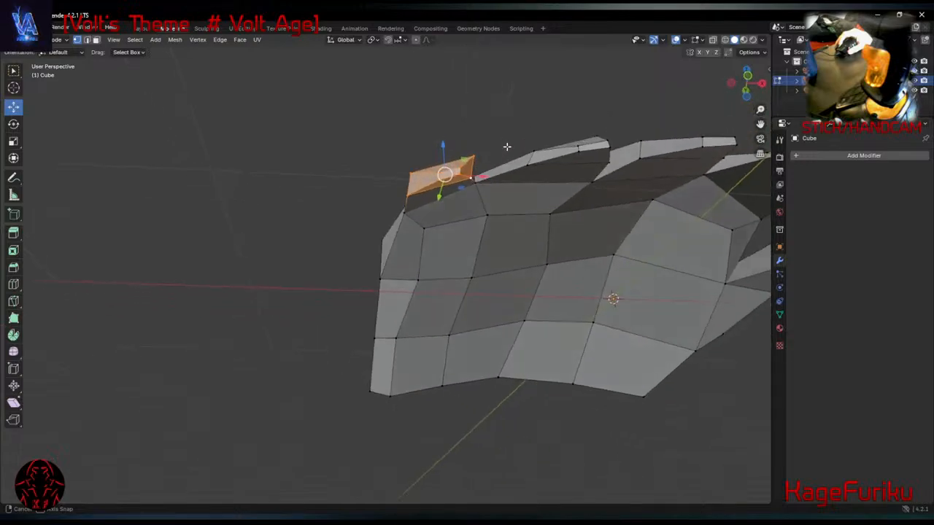
pyautogui.press('s')
pyautogui.press('x')
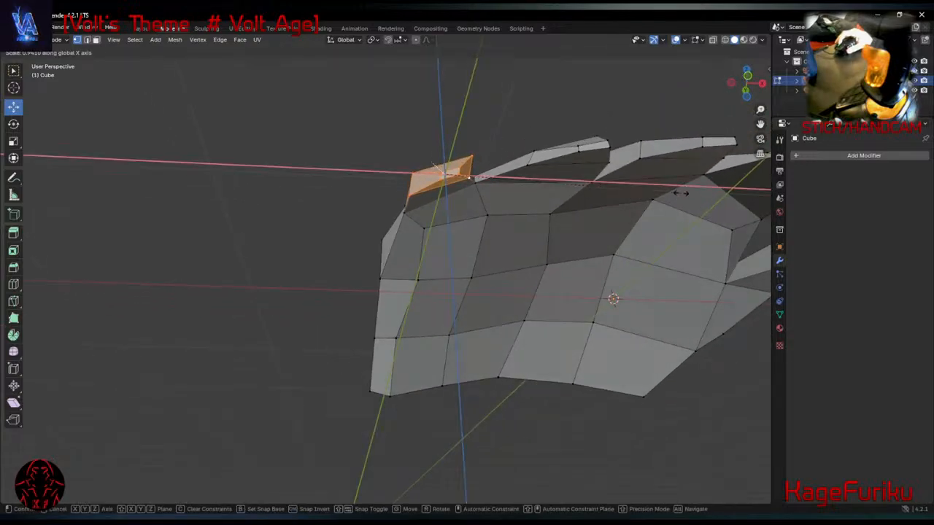
pyautogui.press('x')
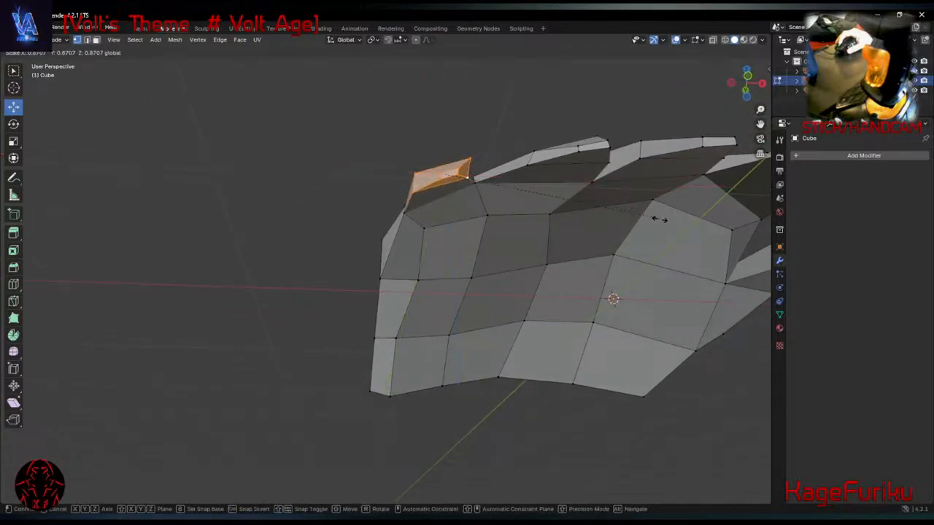
pyautogui.click(600, 232)
# Move the little finger's tip segment about 0.08 m along X toward the ring finger.
pyautogui.moveTo(576, 214); pyautogui.dragTo(524, 214, button='middle')
pyautogui.press('g')
pyautogui.press('x')
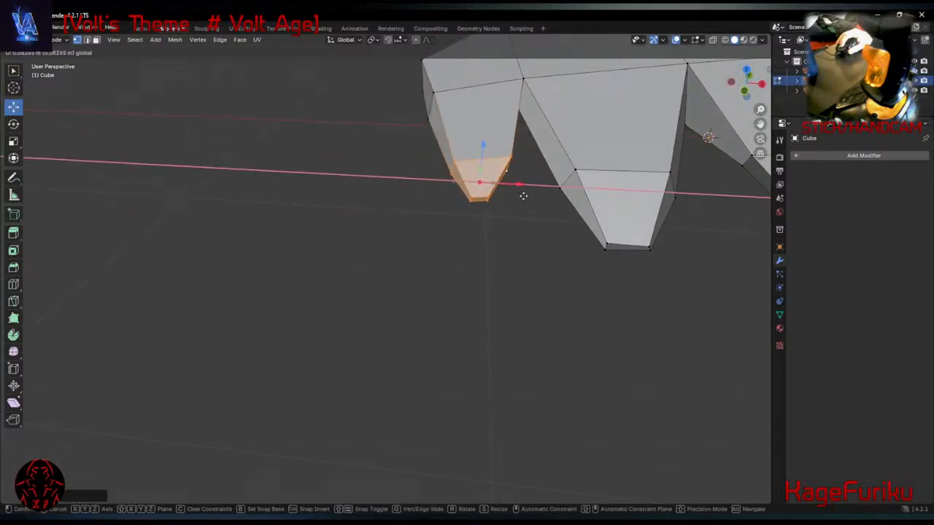
pyautogui.click(521, 195)
pyautogui.moveTo(471, 235); pyautogui.dragTo(465, 194, button='middle')
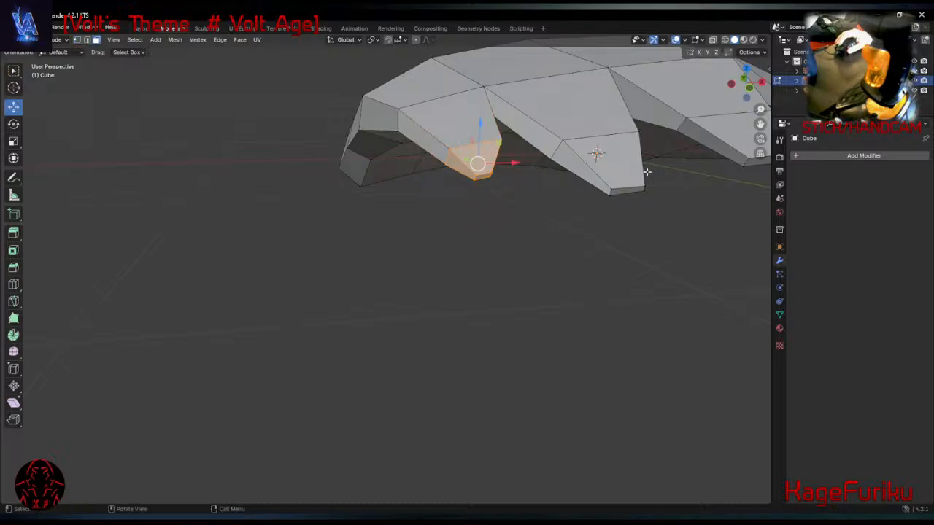
# Select the faces of the ring finger's tip segment and move it back toward the palm.
pyautogui.click(603, 175)
pyautogui.moveTo(585, 173); pyautogui.dragTo(578, 393, button='middle')
pyautogui.press('space')
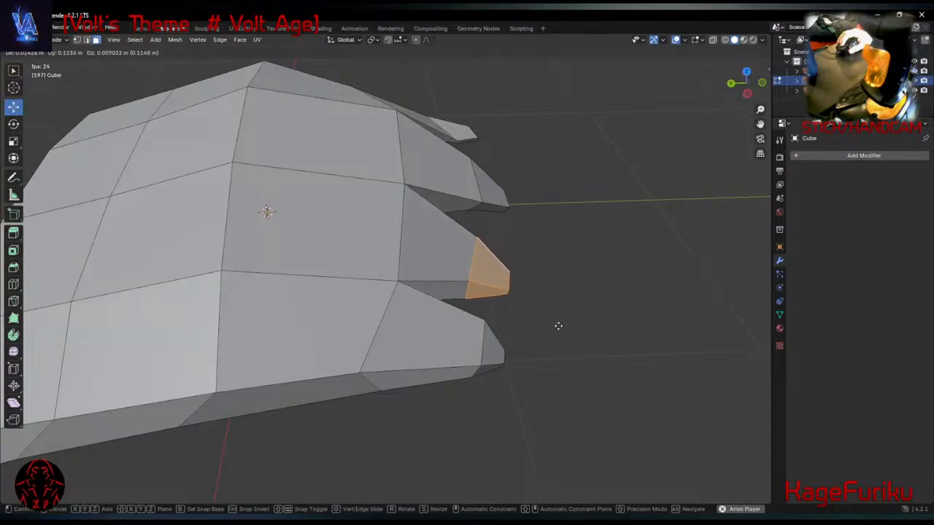
pyautogui.moveTo(558, 368); pyautogui.dragTo(534, 311, button='middle')
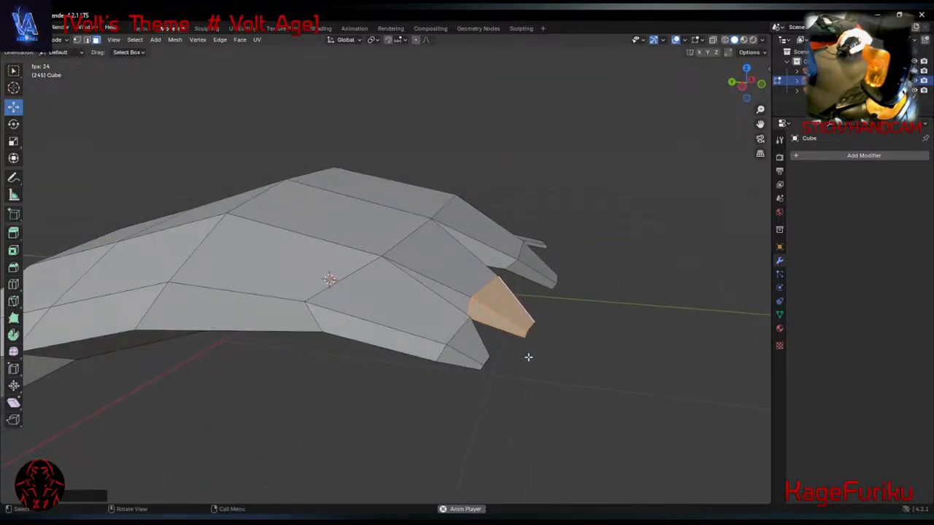
pyautogui.moveTo(555, 363); pyautogui.dragTo(361, 270, button='middle')
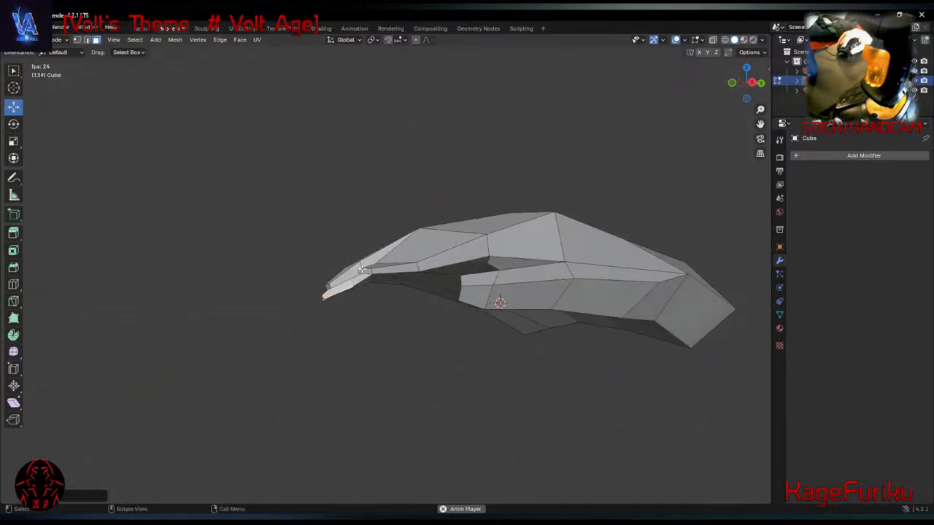
# Move the end face of the index fingertip about 0.1 m down and back toward the palm, with a slight final adjustment.
pyautogui.press('g')
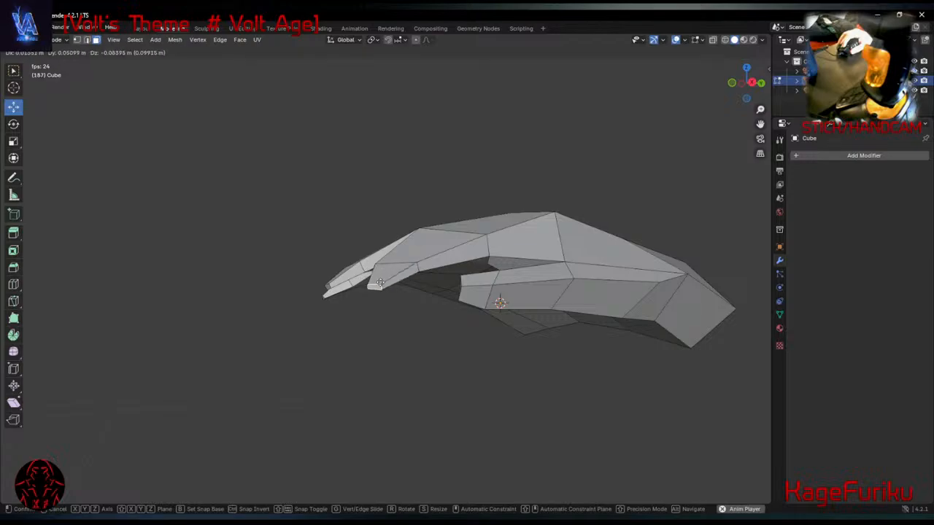
pyautogui.click(377, 278)
pyautogui.moveTo(355, 319); pyautogui.dragTo(438, 363, button='middle')
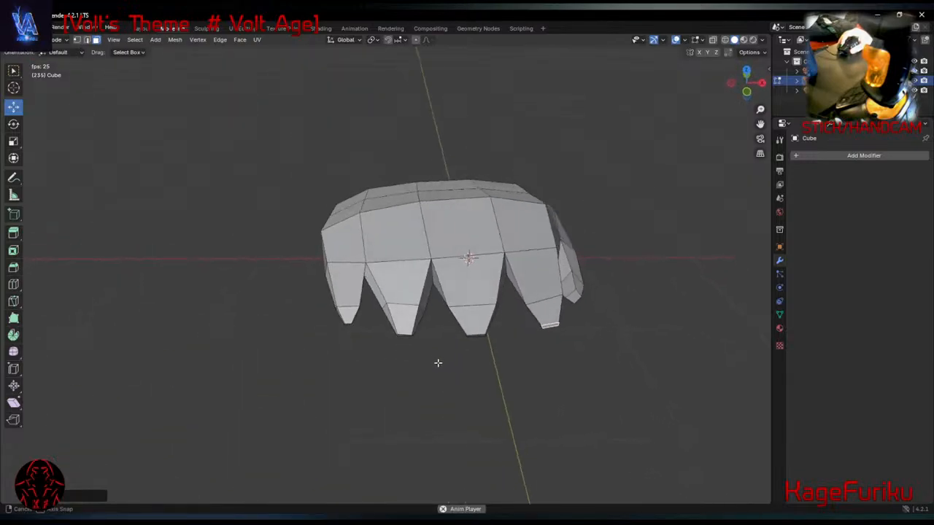
pyautogui.press('g')
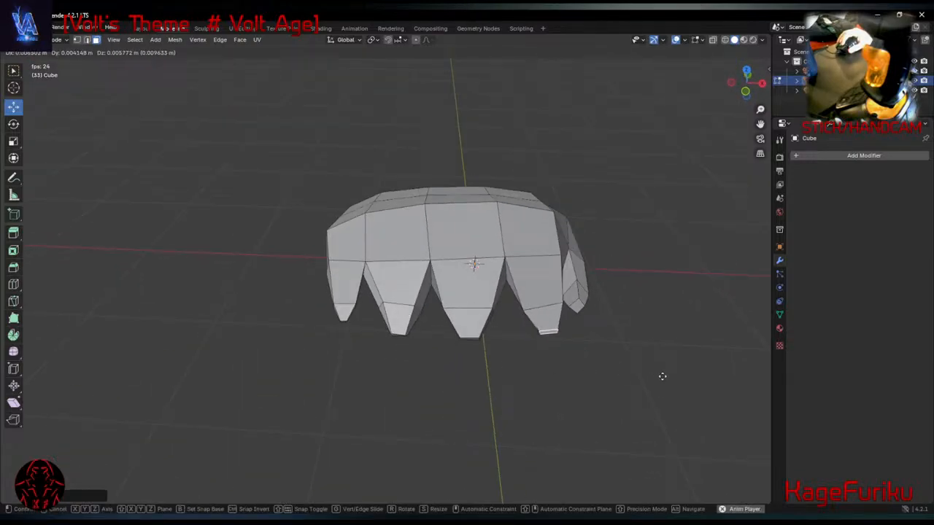
pyautogui.click(659, 376)
# Select all faces of the hand mesh.
pyautogui.moveTo(660, 376); pyautogui.dragTo(323, 354, button='middle')
pyautogui.scroll(-4, 351, 306)
pyautogui.press('a')
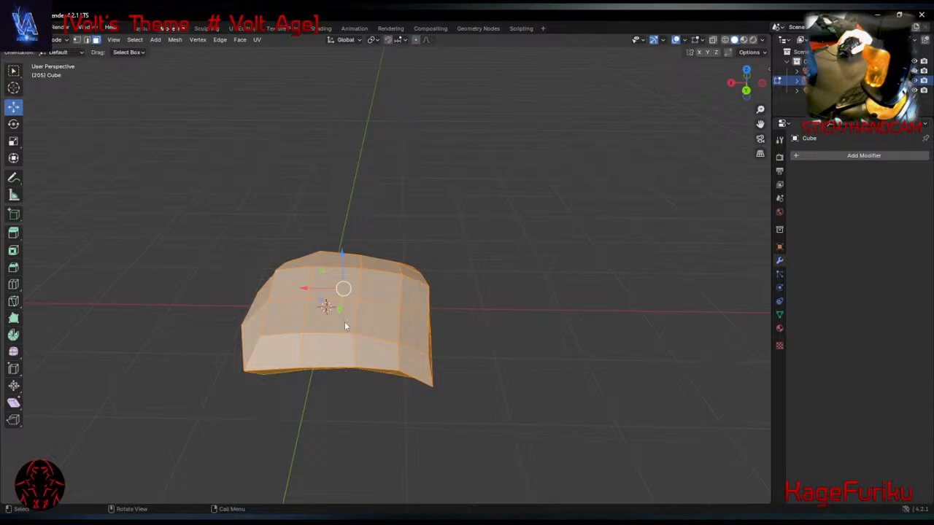
pyautogui.rightClick(345, 323)
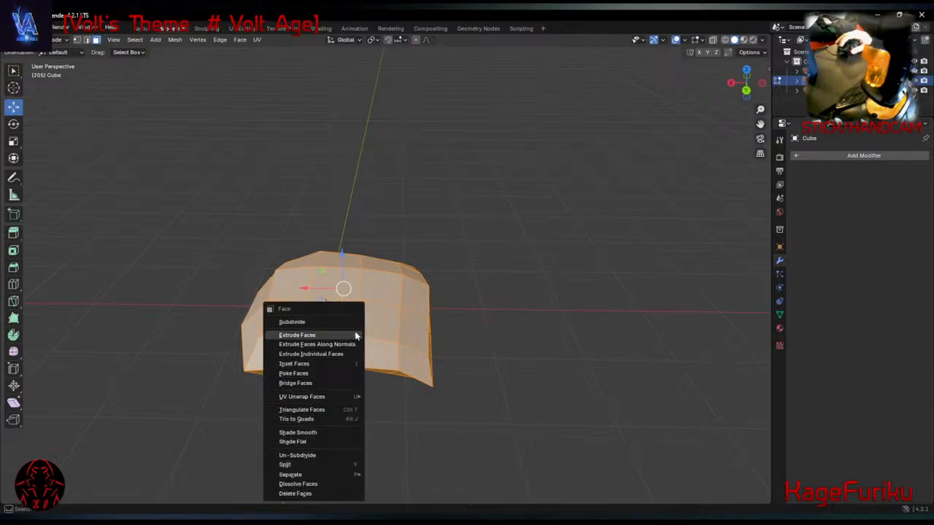
pyautogui.click(23, 27)
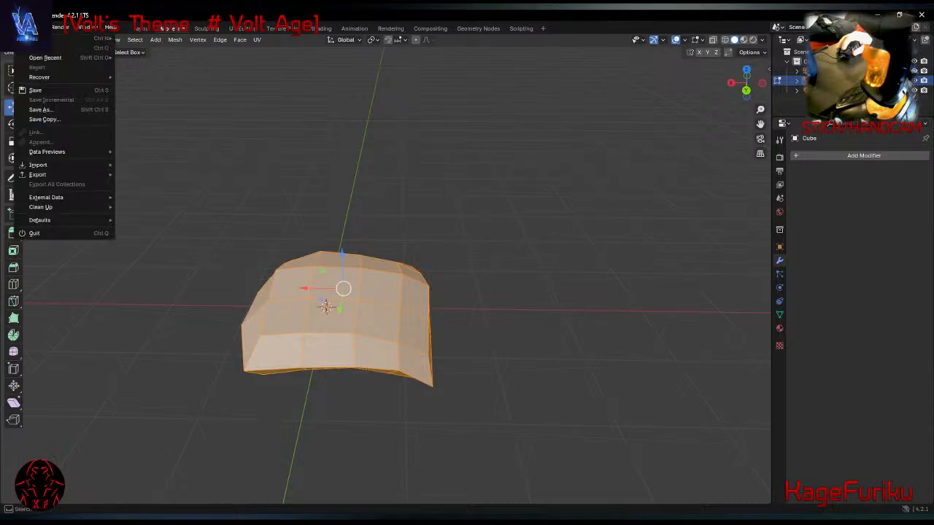
pyautogui.moveTo(44, 27)
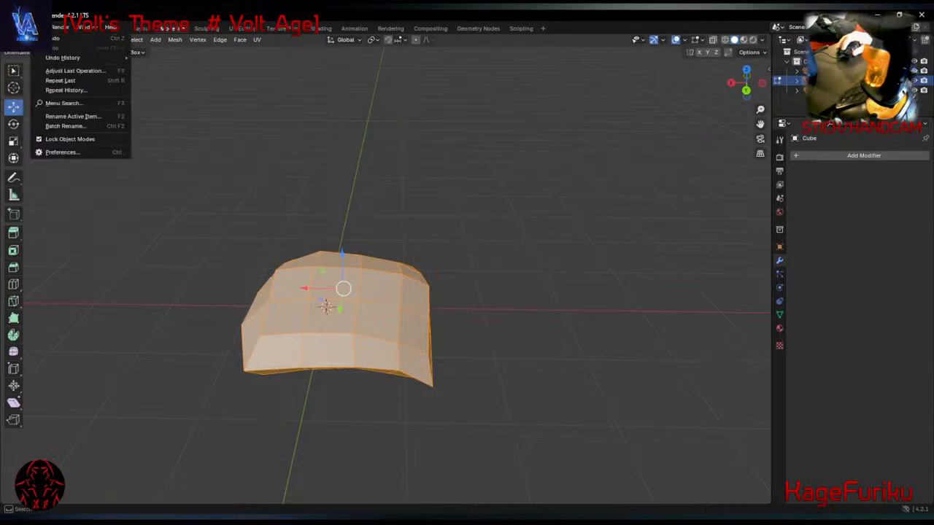
pyautogui.moveTo(79, 31)
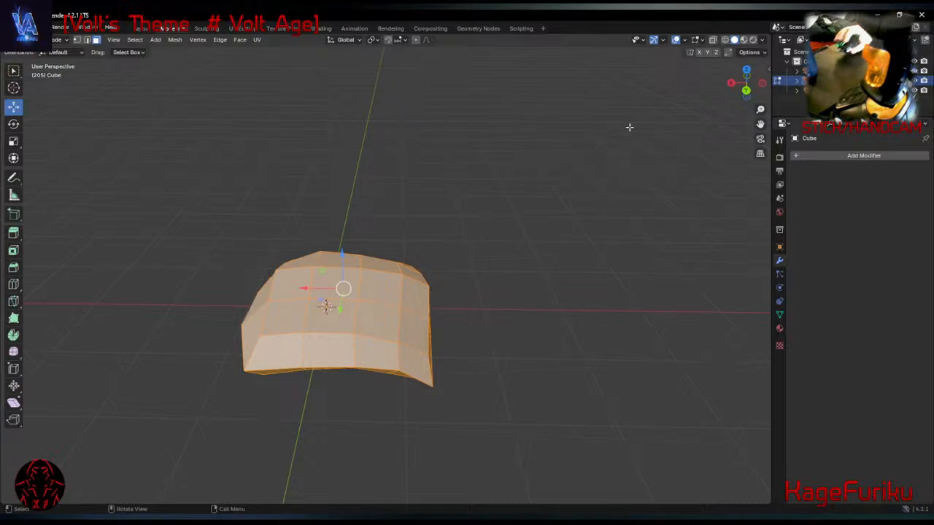
# Switch to the Layout workspace and rename the hand object RightHand.
pyautogui.click(146, 29)
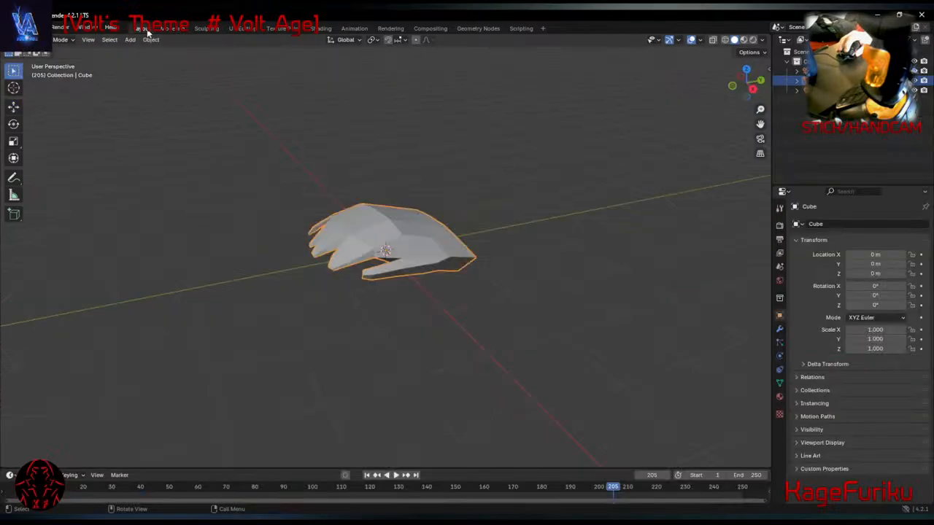
pyautogui.moveTo(416, 238)
pyautogui.mouseDown(button='middle')
pyautogui.moveTo(558, 270)
pyautogui.moveTo(418, 273)
pyautogui.moveTo(414, 249)
pyautogui.mouseUp(button='middle')
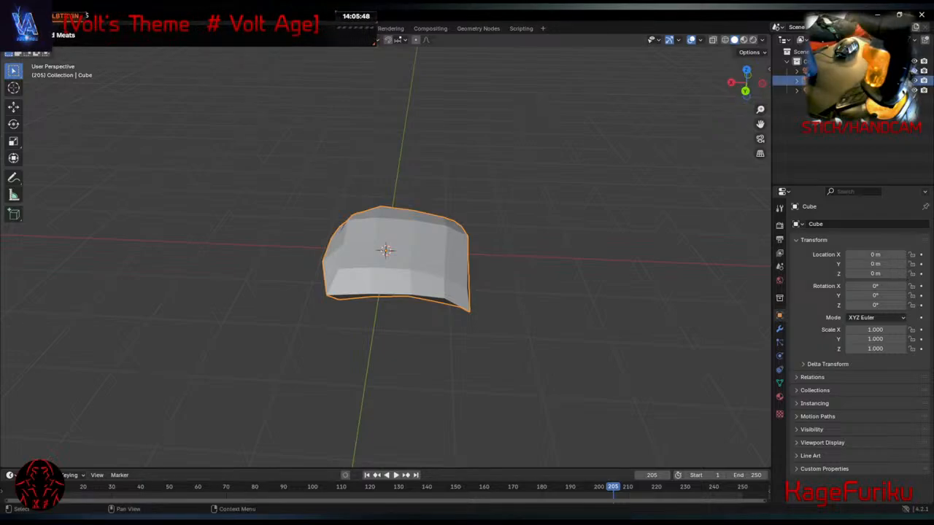
pyautogui.press('Return')
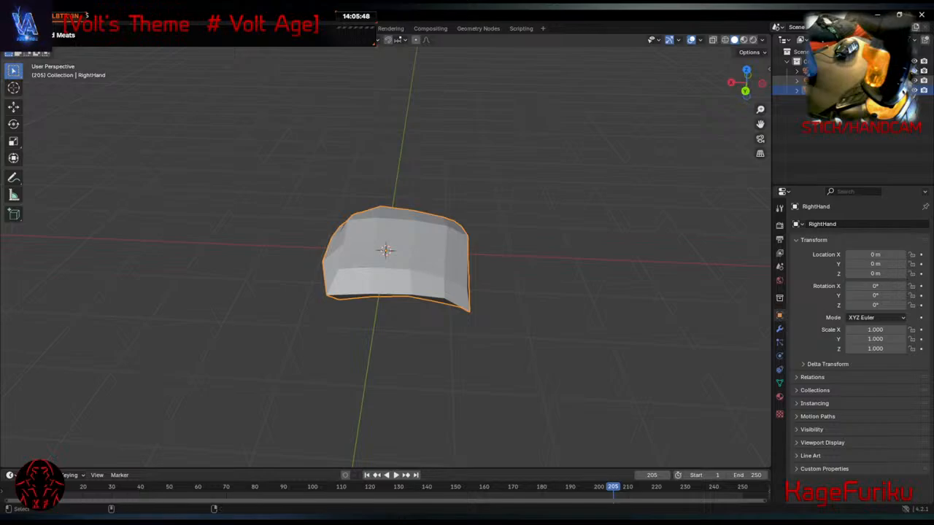
# Paste a copy of the RightHand object and rename the copy LeftHand.
pyautogui.hotkey('ctrl', 'v')
pyautogui.click(831, 100)
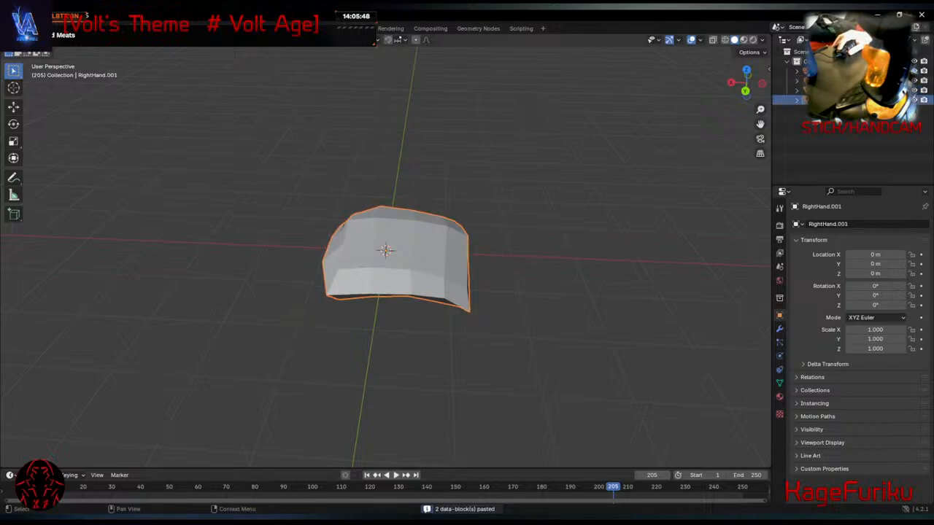
pyautogui.write('LeftHand')
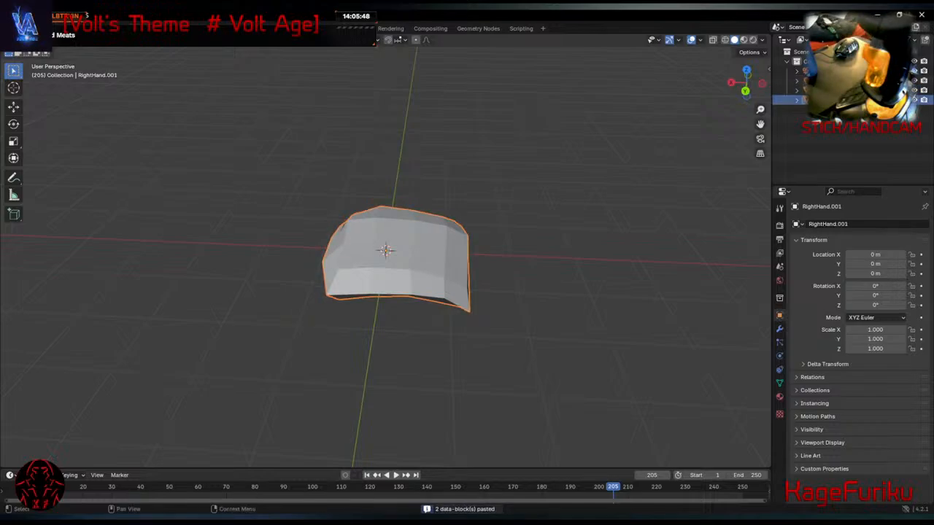
pyautogui.press('Return')
# Create a new collection in the scene and name it PlayerFPVpaws.
pyautogui.click(817, 127)
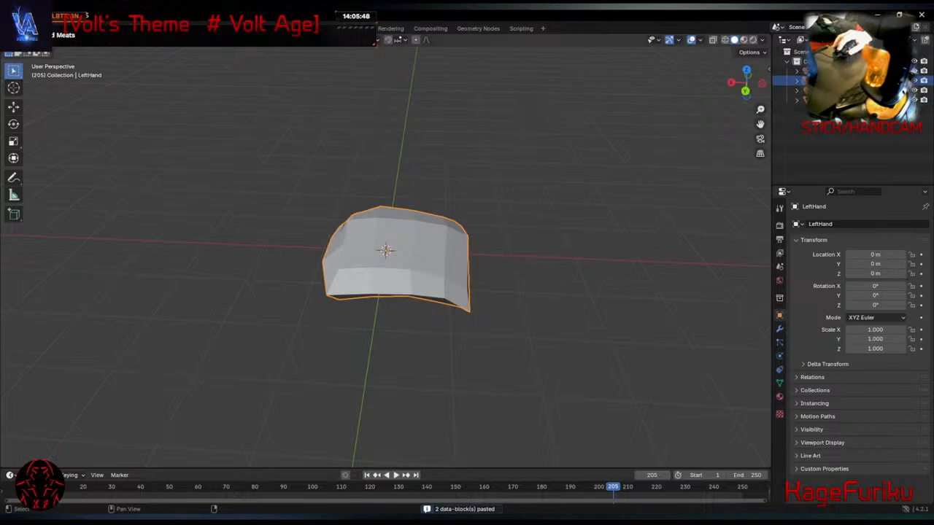
pyautogui.rightClick(817, 132)
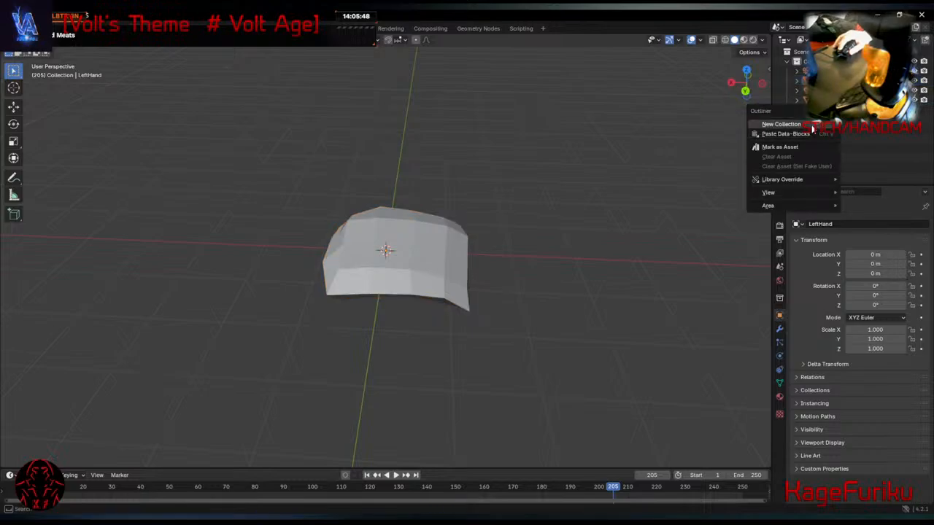
pyautogui.click(812, 128)
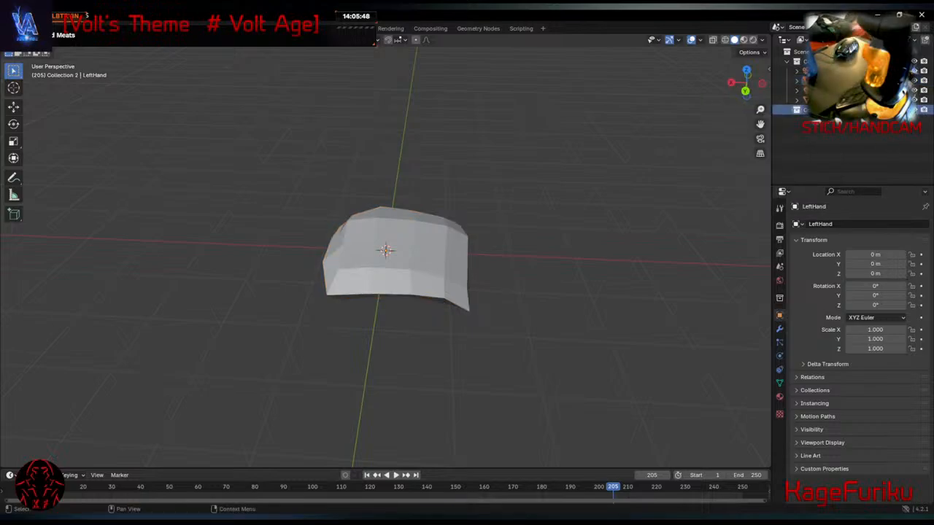
pyautogui.doubleClick(813, 109)
pyautogui.write('P')
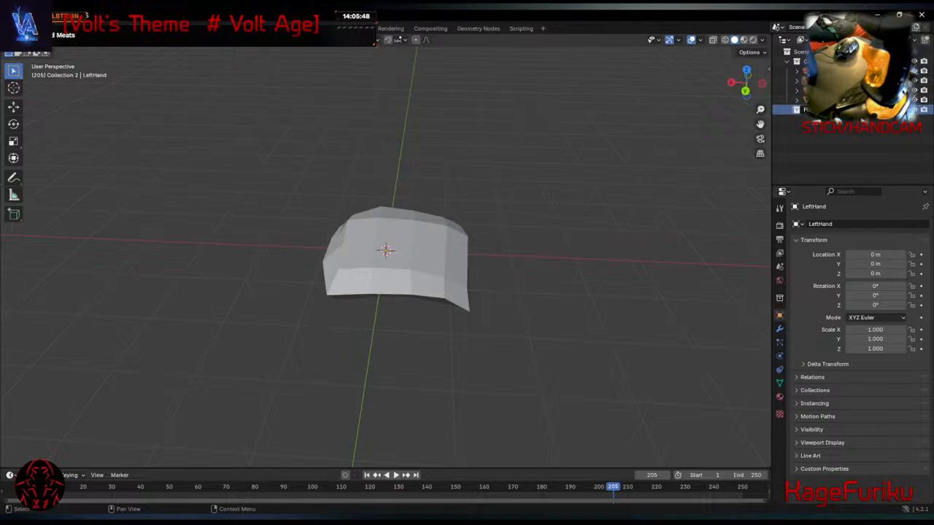
pyautogui.write('Pl')
pyautogui.press('Return')
# Move the RightHand and LeftHand objects together into the PlayerFPVpaws collection.
pyautogui.click(819, 100)
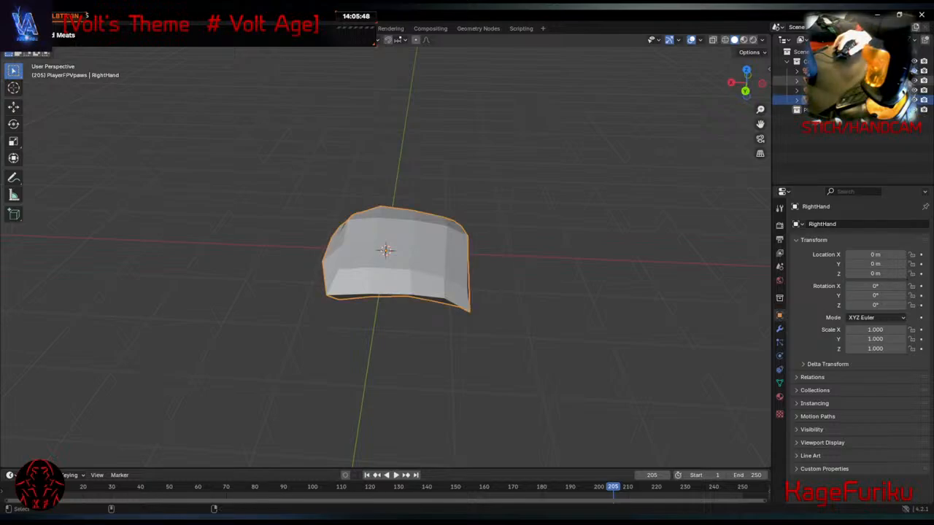
pyautogui.keyDown('ctrl'); pyautogui.click(819, 80); pyautogui.keyUp('ctrl')
pyautogui.moveTo(819, 80)
pyautogui.mouseDown()
pyautogui.moveTo(819, 113)
pyautogui.moveTo(819, 90)
pyautogui.mouseUp()
pyautogui.click(819, 100)
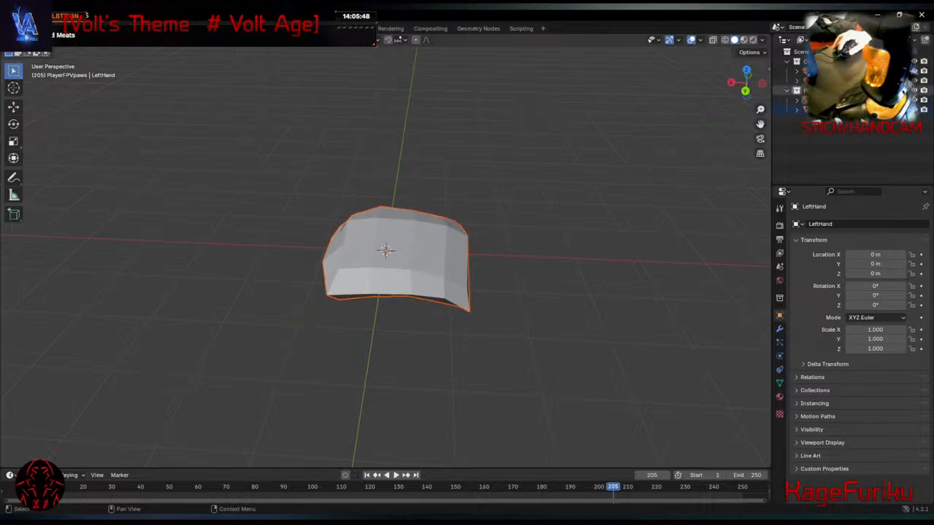
pyautogui.click(819, 100)
# Try to move the RightHand object along X, away from the overlapping LeftHand.
pyautogui.moveTo(535, 220); pyautogui.dragTo(596, 222, button='middle')
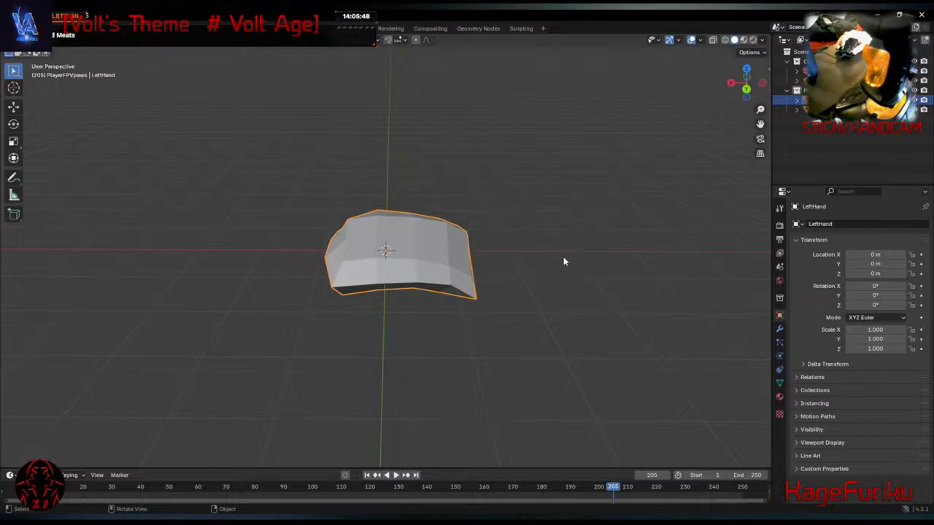
pyautogui.click(438, 257)
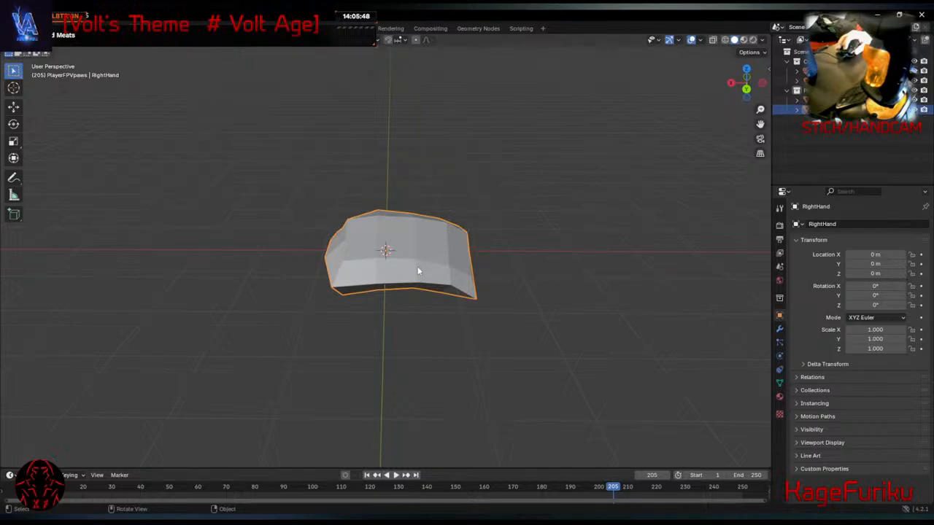
pyautogui.click(13, 108)
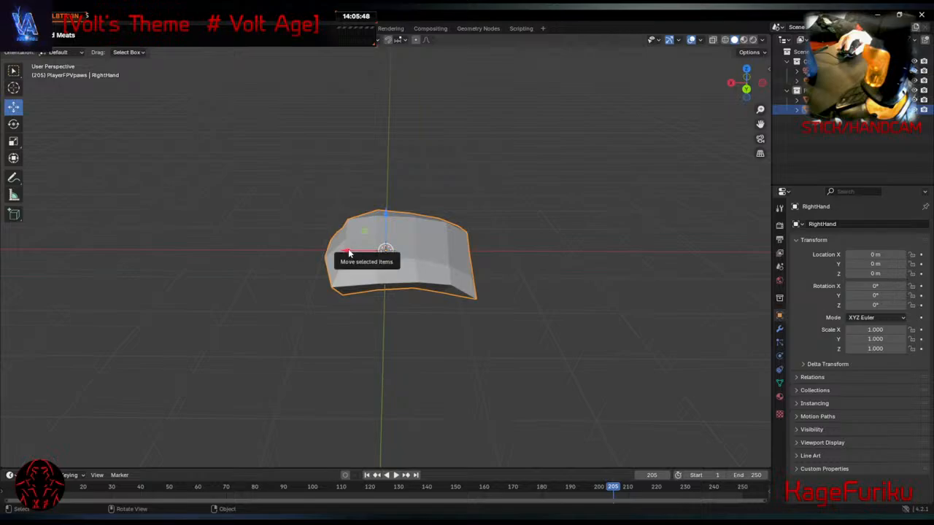
pyautogui.moveTo(348, 249); pyautogui.dragTo(467, 267)
pyautogui.click(428, 270)
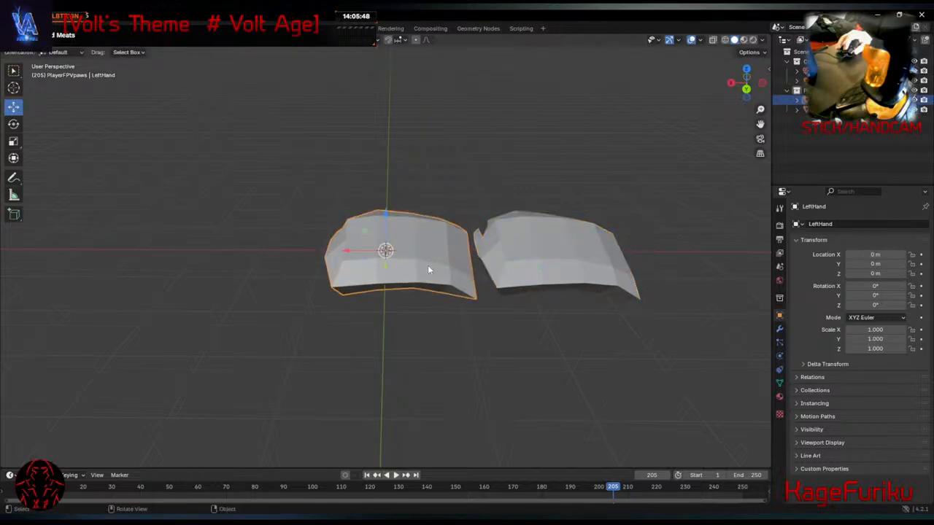
pyautogui.hotkey('ctrl', 'z')
pyautogui.hotkey('ctrl', 'z')
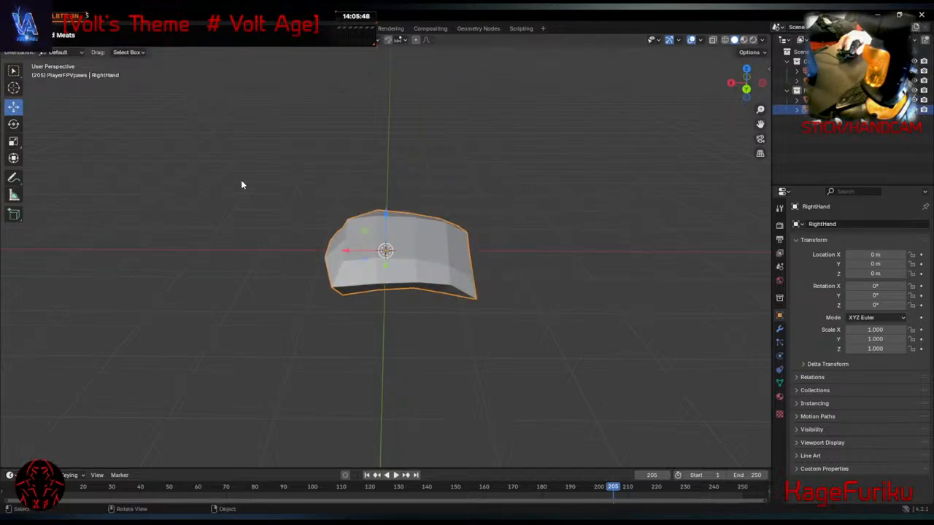
# Hide the RightHand object and mirror LeftHand by setting its X scale to -1.
pyautogui.click(914, 110)
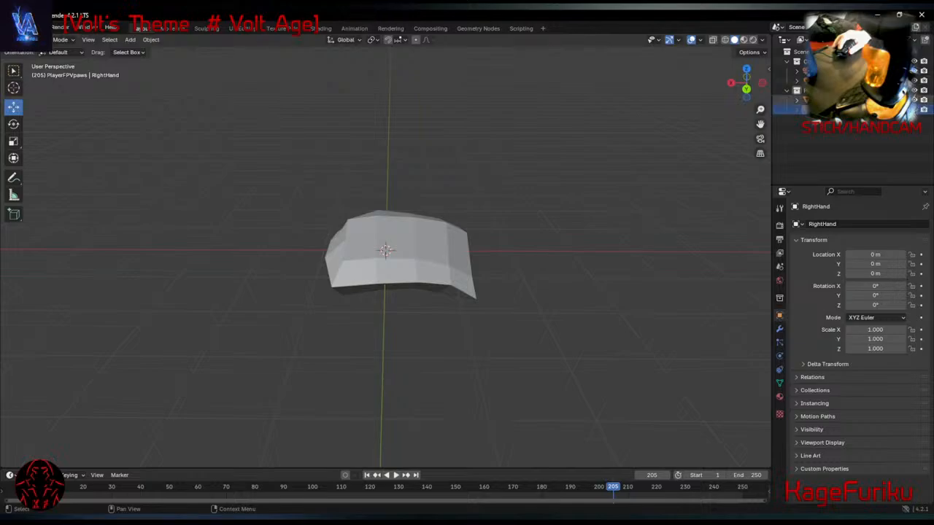
pyautogui.click(879, 100)
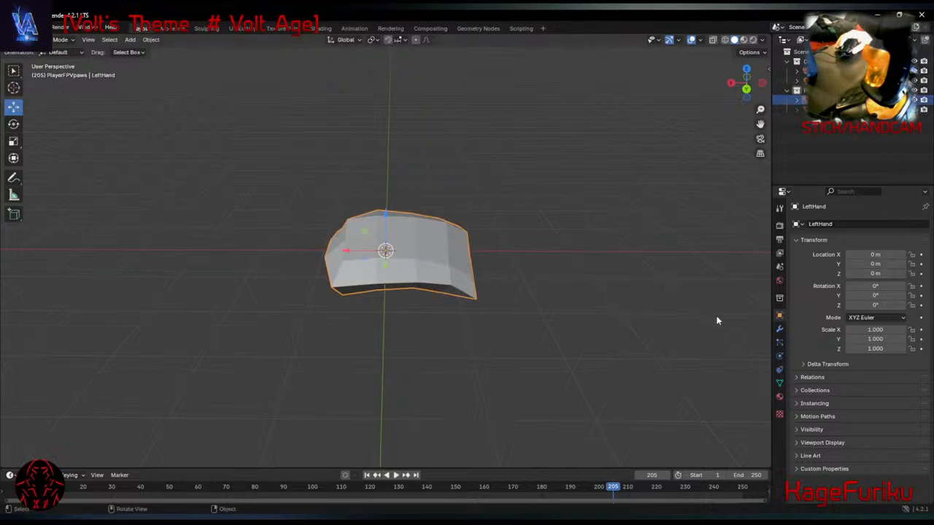
pyautogui.click(872, 330)
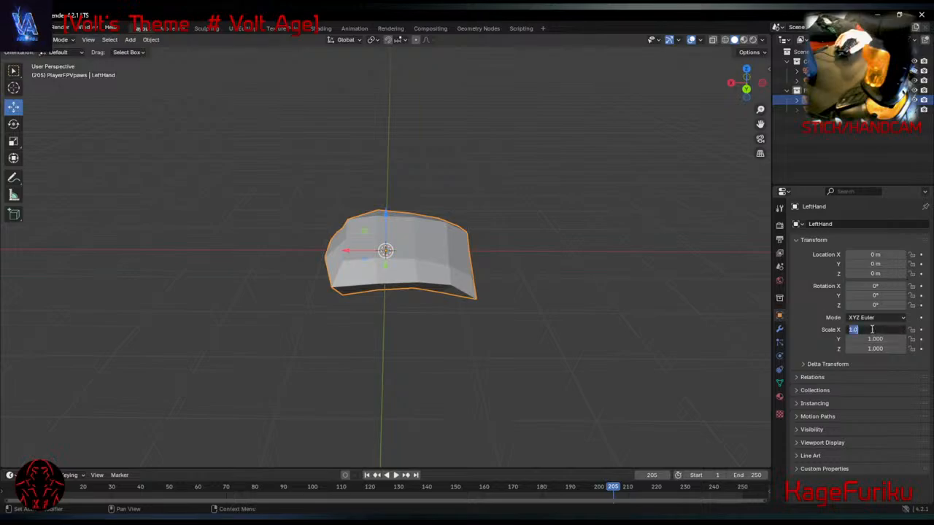
pyautogui.write('-1')
pyautogui.press('Return')
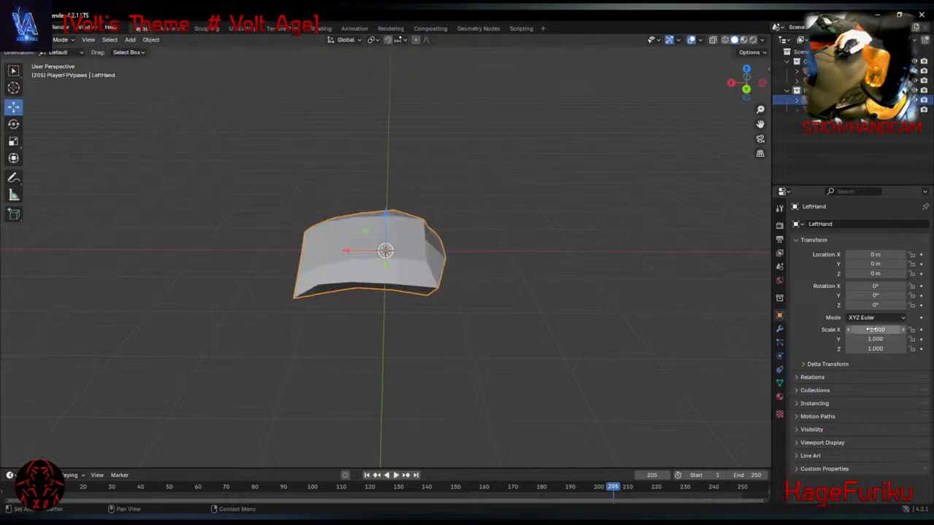
# Toggle RightHand's visibility on and off to compare it with the mirrored LeftHand.
pyautogui.moveTo(531, 245)
pyautogui.mouseDown(button='middle')
pyautogui.moveTo(304, 246)
pyautogui.moveTo(552, 258)
pyautogui.moveTo(504, 250)
pyautogui.moveTo(540, 241)
pyautogui.moveTo(531, 244)
pyautogui.mouseUp(button='middle')
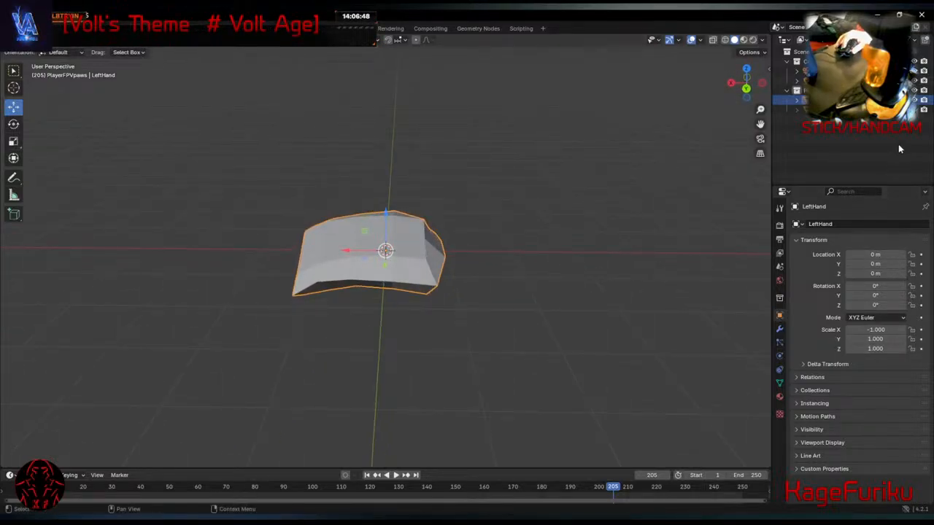
pyautogui.click(915, 110)
pyautogui.click(916, 111)
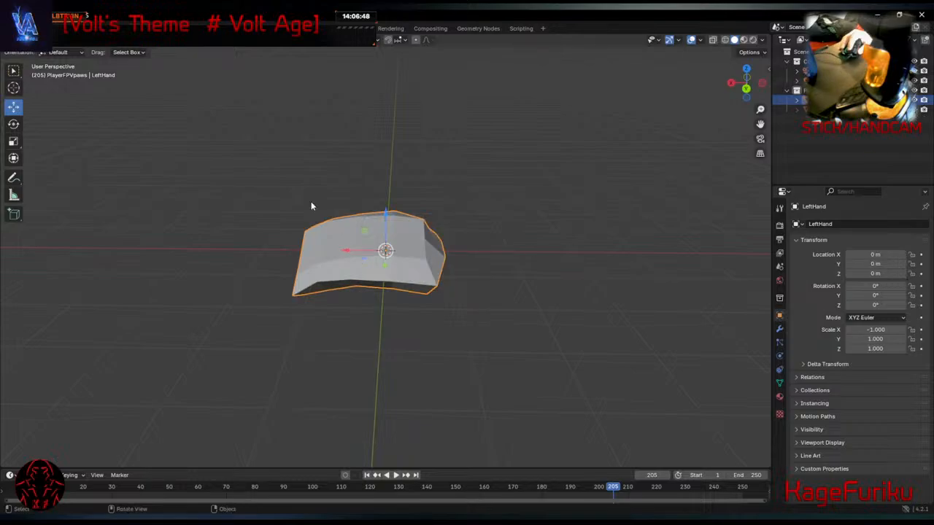
# Try to shift the whole LeftHand mesh slightly along X in the Modeling workspace, and return to the Layout workspace.
pyautogui.hotkey('ctrl', 'pagedown')
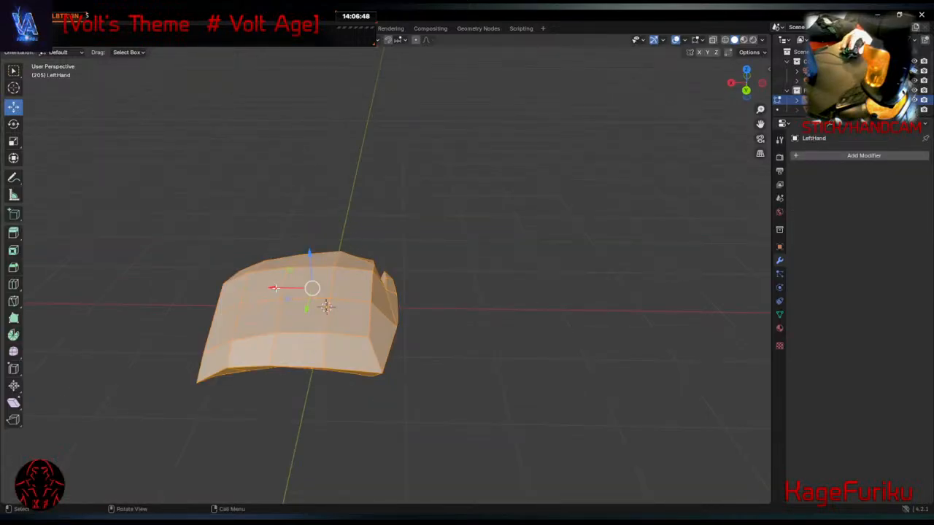
pyautogui.moveTo(276, 286); pyautogui.dragTo(425, 323, button='middle')
pyautogui.moveTo(373, 295); pyautogui.dragTo(392, 297)
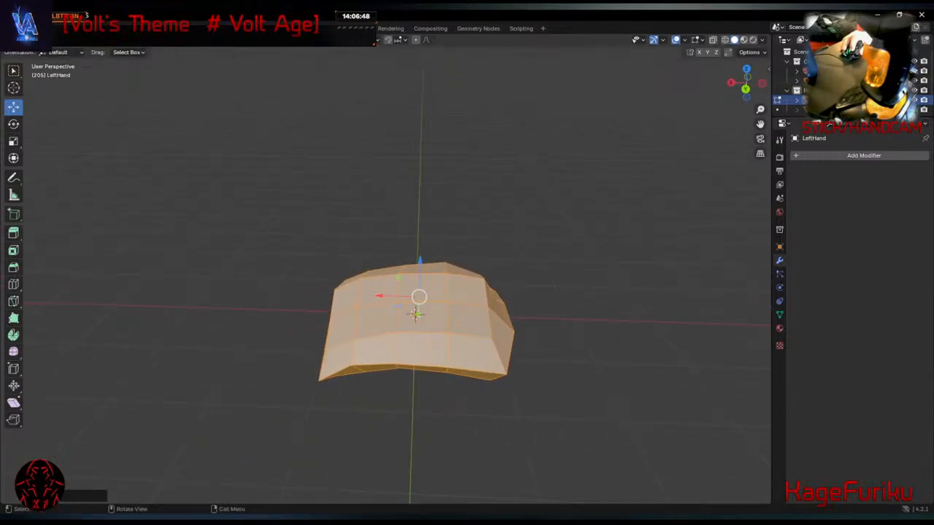
pyautogui.moveTo(414, 313); pyautogui.dragTo(403, 314, button='middle')
pyautogui.hotkey('ctrl', 'pageup')
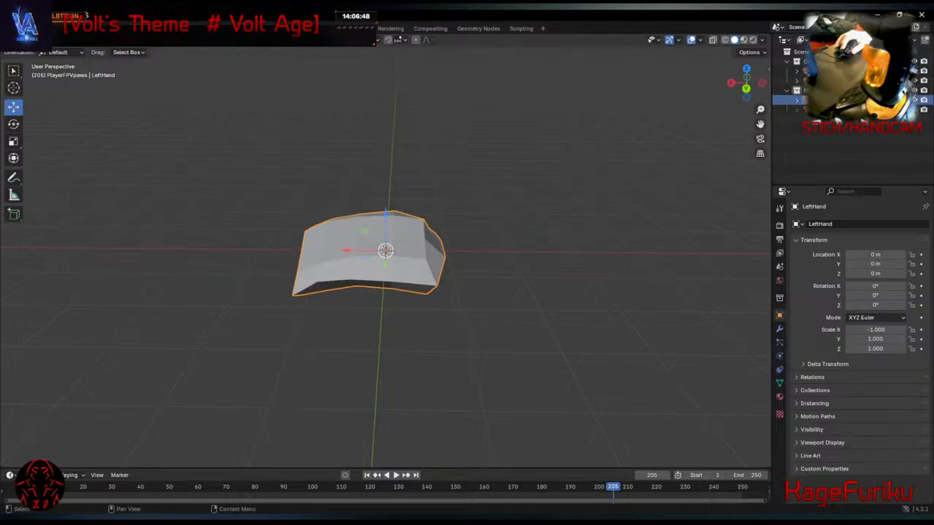
# Set LeftHand's X scale back to 1.
pyautogui.click(875, 330)
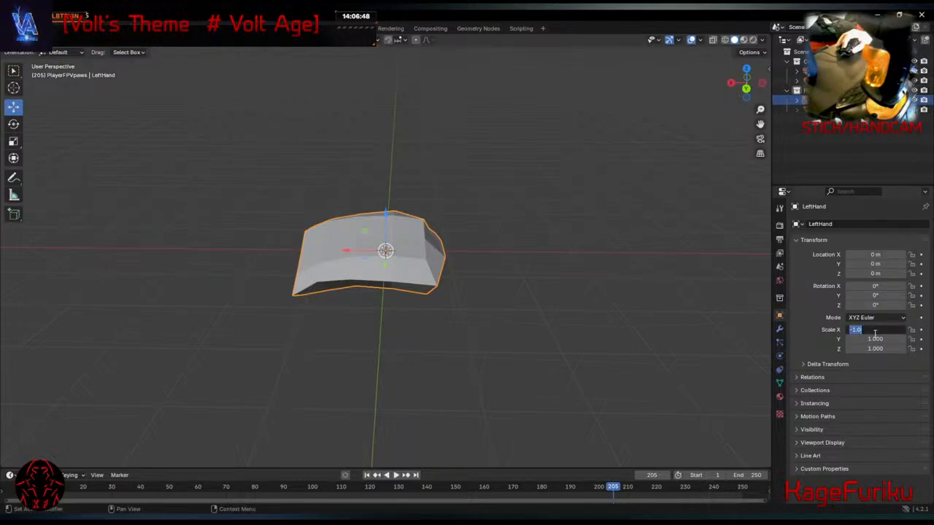
pyautogui.write('1')
pyautogui.press('Return')
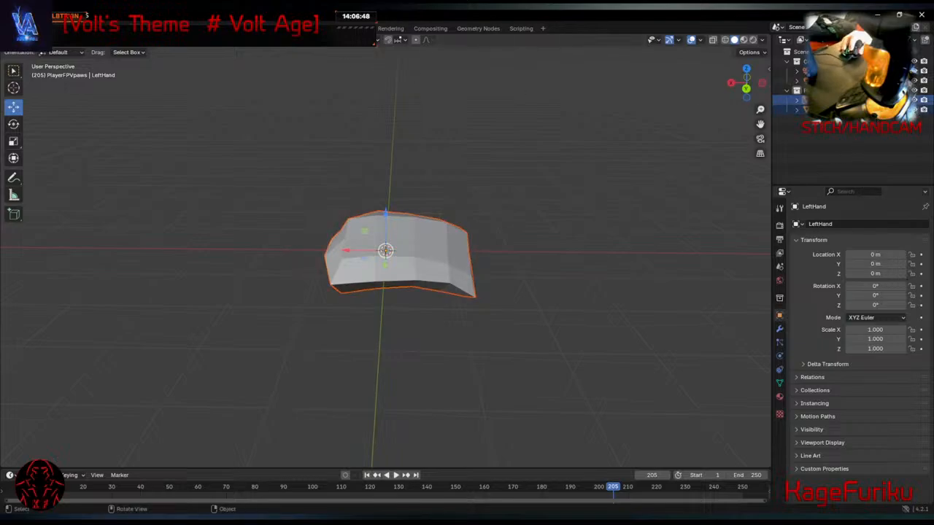
# Shift the LeftHand and RightHand meshes together slightly along X in the Modeling workspace, and return to Layout with LeftHand active.
pyautogui.click(172, 28)
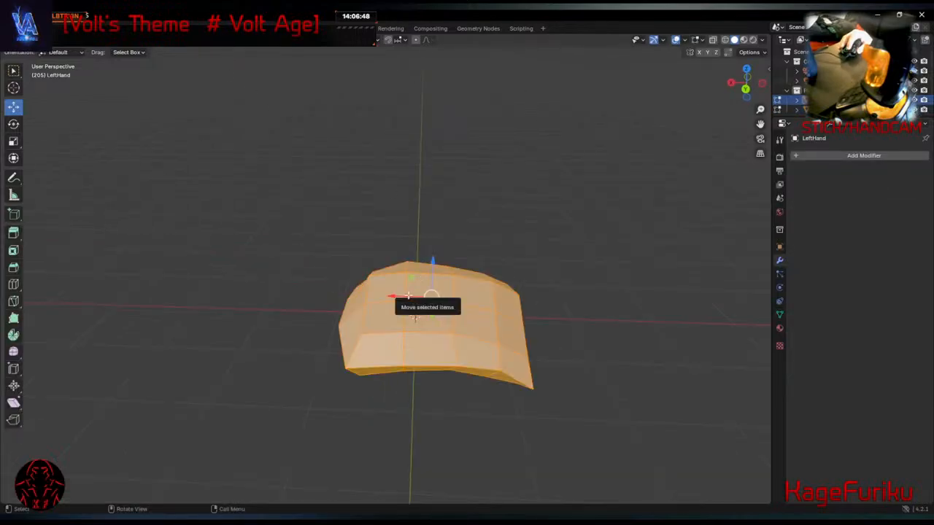
pyautogui.moveTo(407, 296); pyautogui.dragTo(388, 299)
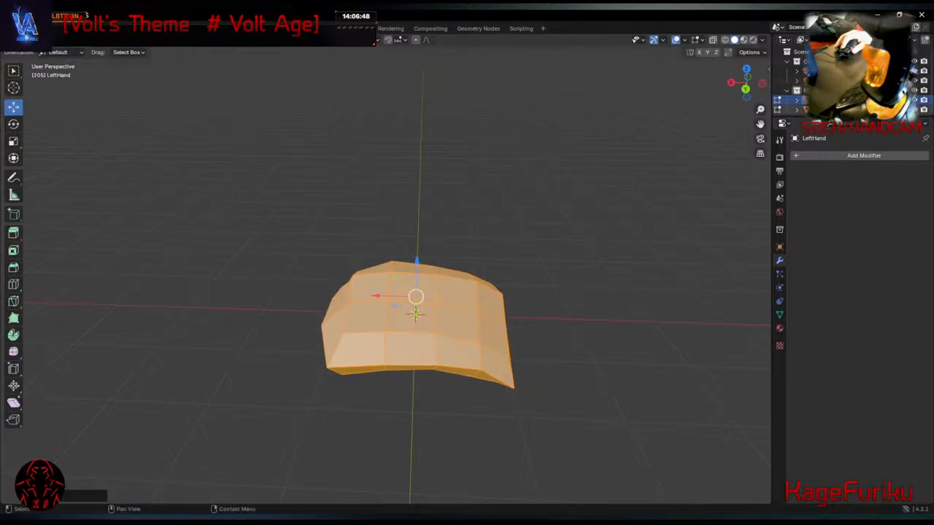
pyautogui.click(802, 109)
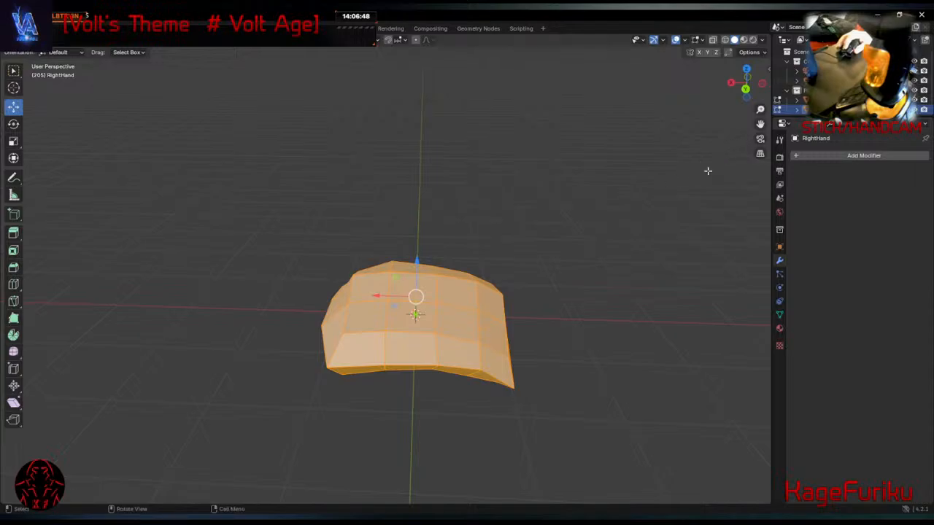
pyautogui.click(817, 100)
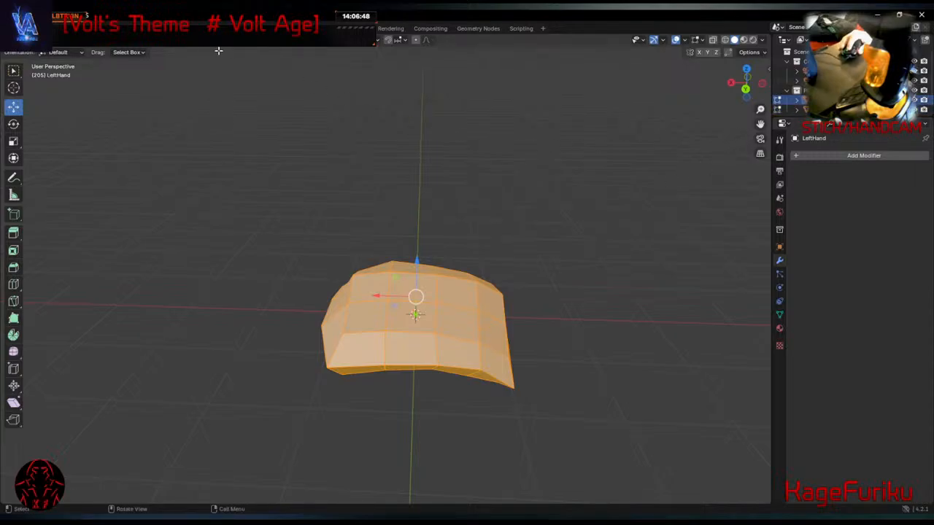
pyautogui.hotkey('ctrl', 'pageup')
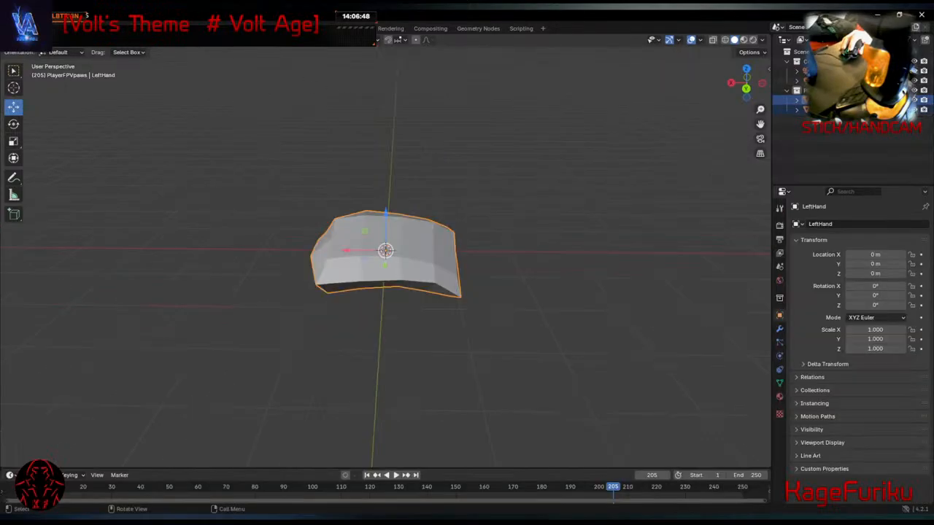
pyautogui.doubleClick(877, 330)
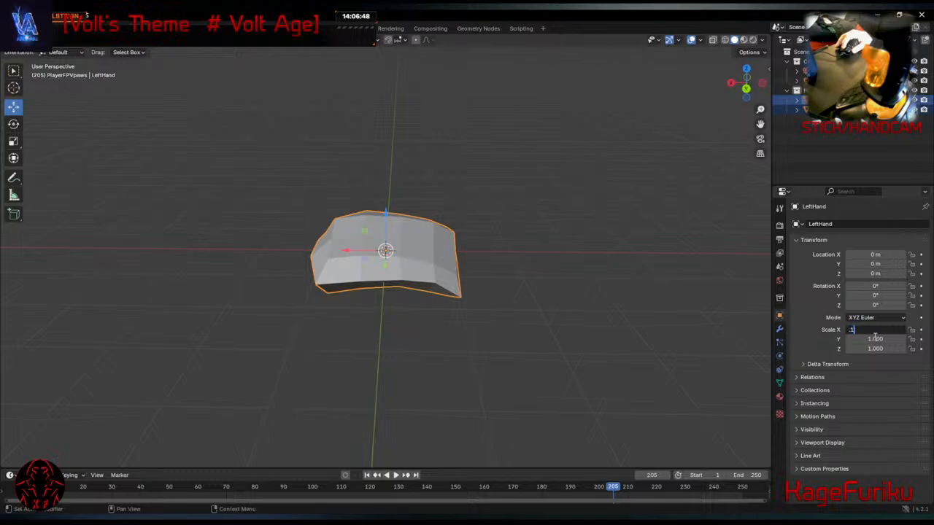
pyautogui.write('.1')
pyautogui.press('Return')
pyautogui.hotkey('ctrl', 'z')
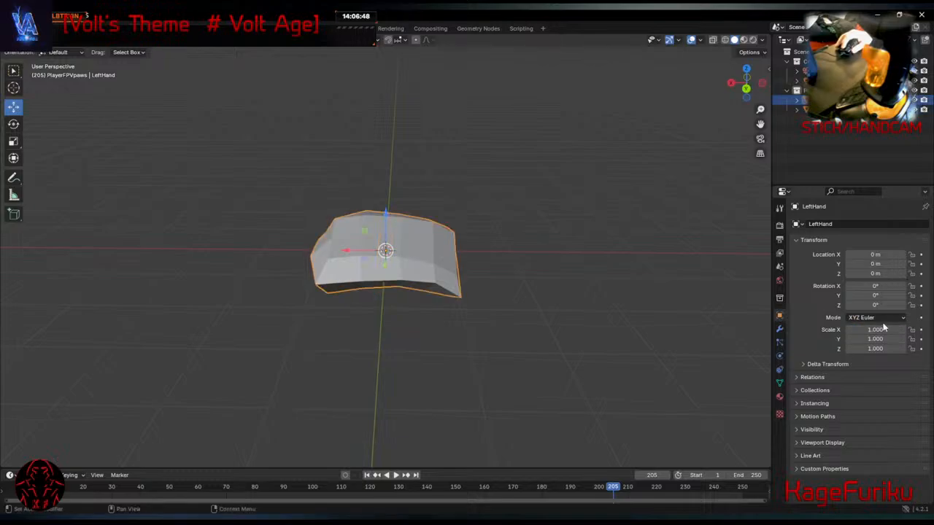
# Mirror LeftHand by setting its X scale to -1.
pyautogui.doubleClick(882, 329)
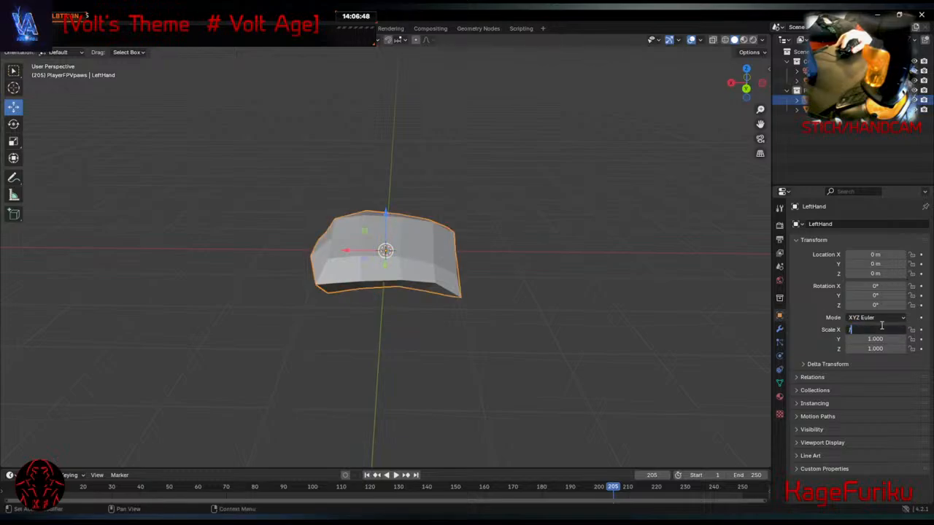
pyautogui.press('Return')
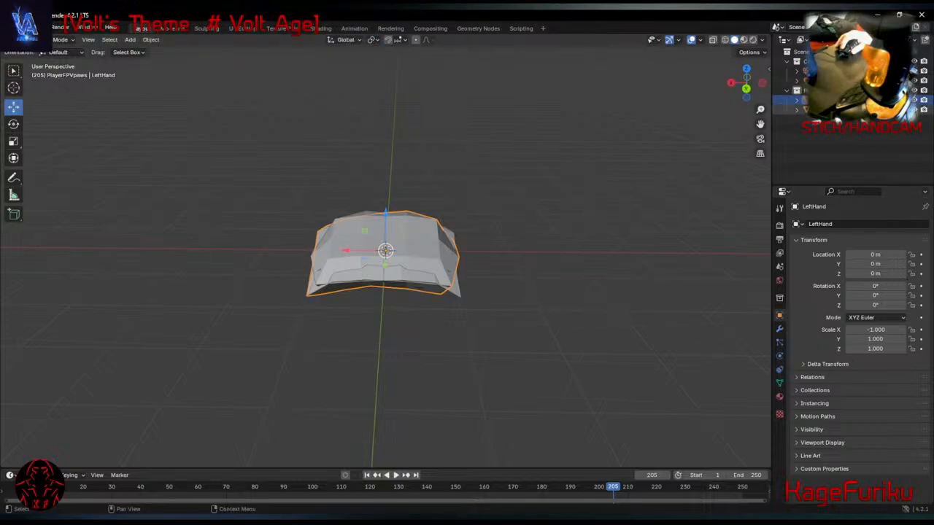
# Exclude the PlayerFPVpaws collection from the view layer to clear both hands from the viewport.
pyautogui.click(915, 90)
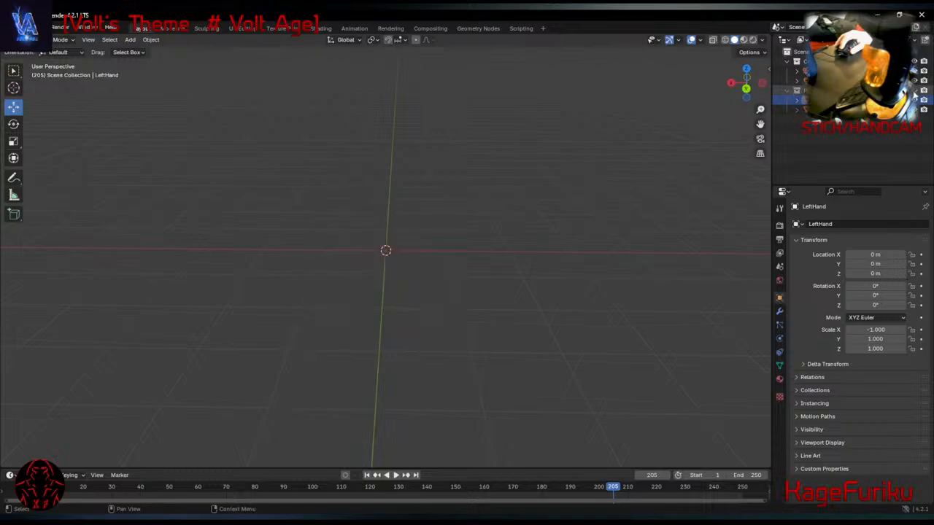
pyautogui.click(914, 91)
pyautogui.click(904, 91)
pyautogui.click(904, 91)
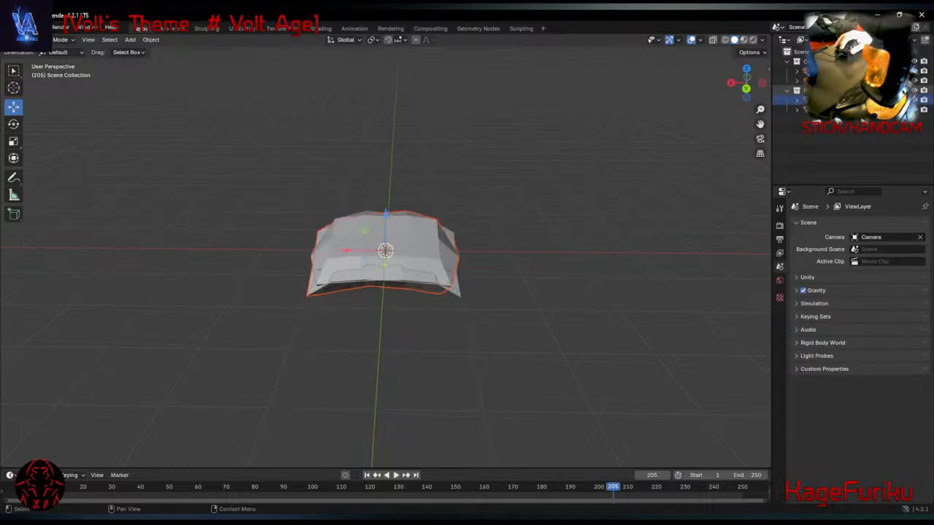
pyautogui.click(905, 91)
pyautogui.click(904, 92)
pyautogui.click(905, 91)
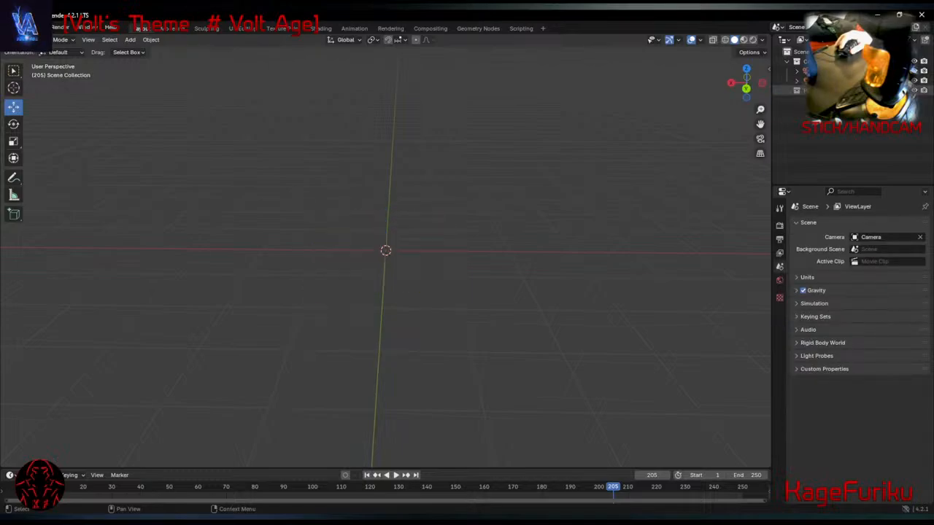
# Add a plane mesh at the origin in the Modeling workspace and activate the Move tool.
pyautogui.click(178, 28)
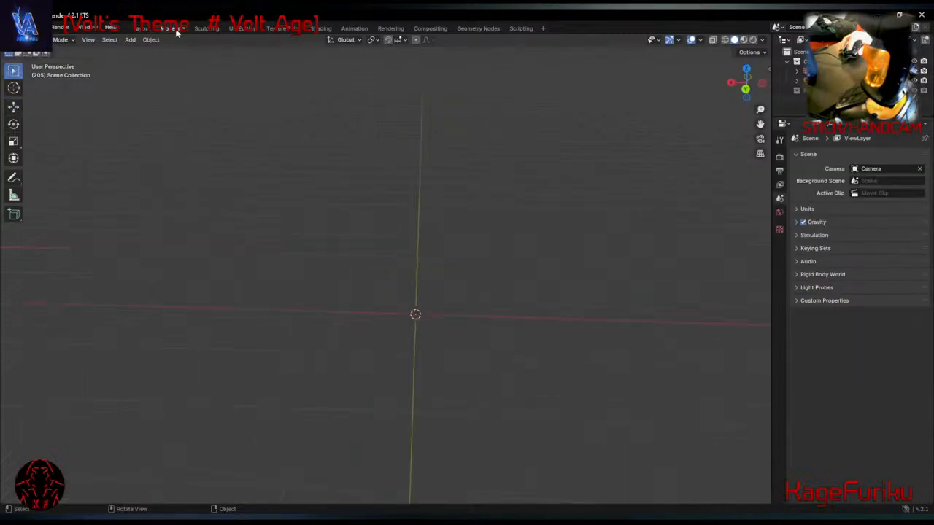
pyautogui.click(130, 40)
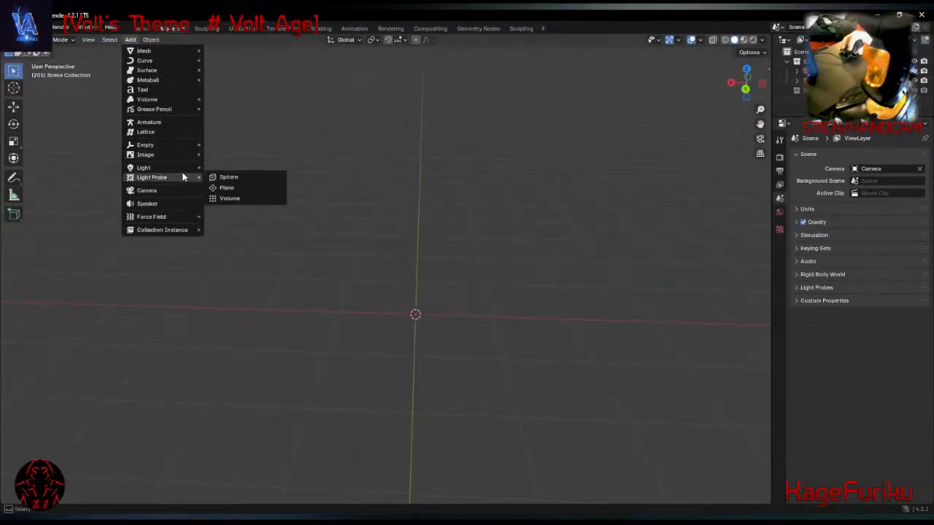
pyautogui.moveTo(199, 49)
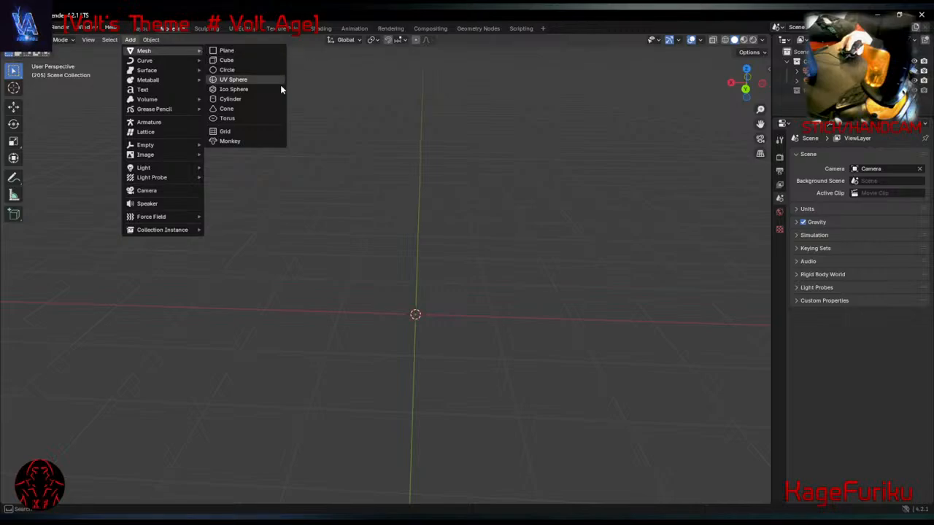
pyautogui.click(258, 50)
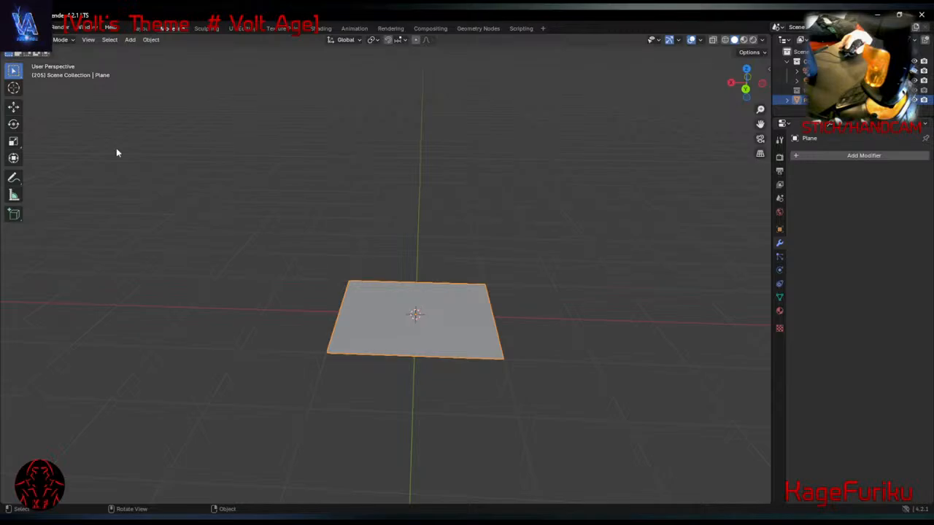
pyautogui.click(11, 108)
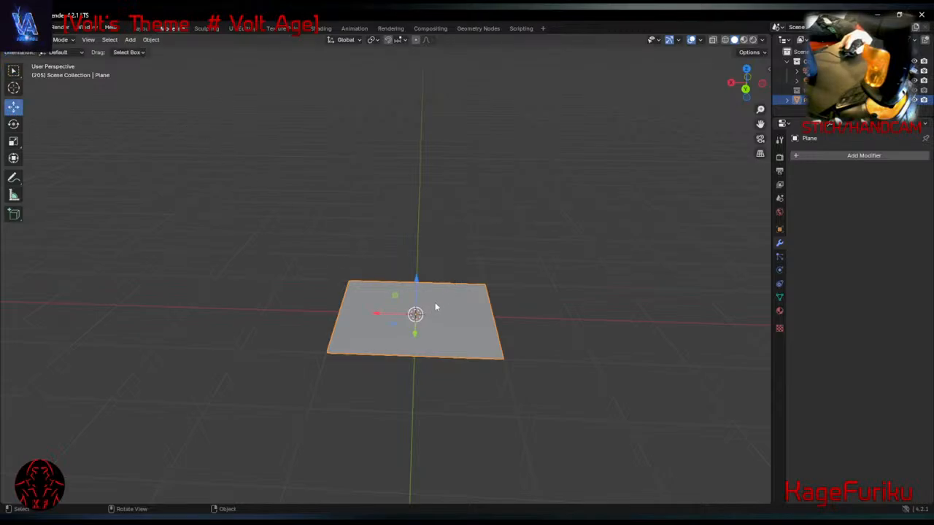
pyautogui.press('space')
pyautogui.press('space')
pyautogui.rightClick(438, 310)
pyautogui.press('Escape')
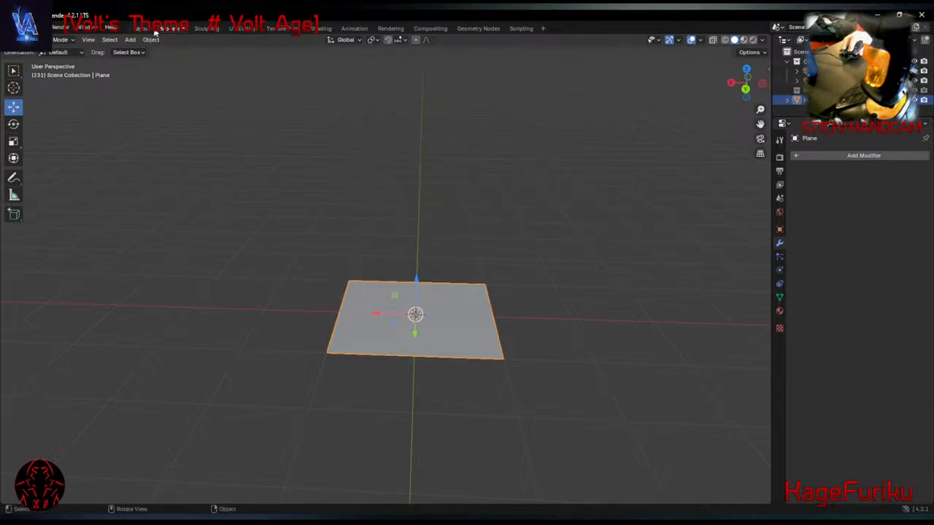
# Extrude the plane upward in Edit Mode in alternating tall and thin sections to form a box.
pyautogui.press('Tab')
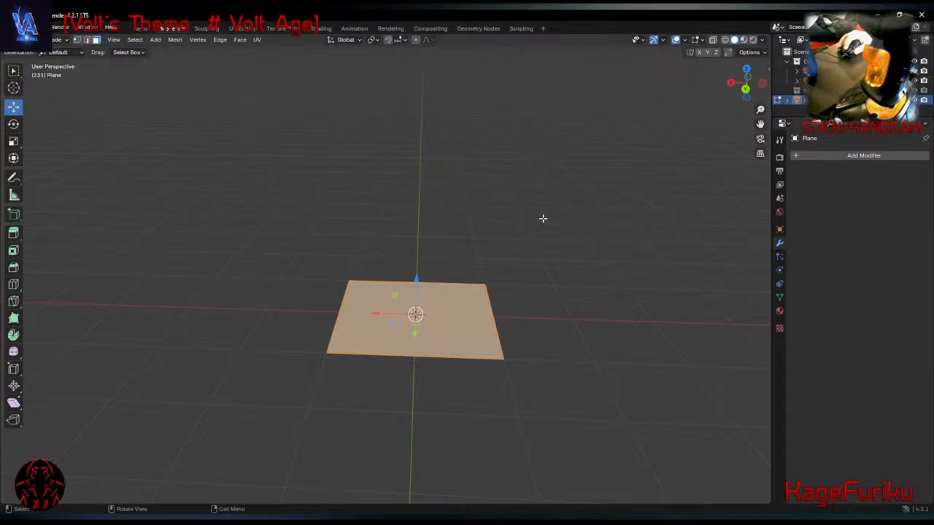
pyautogui.press('e')
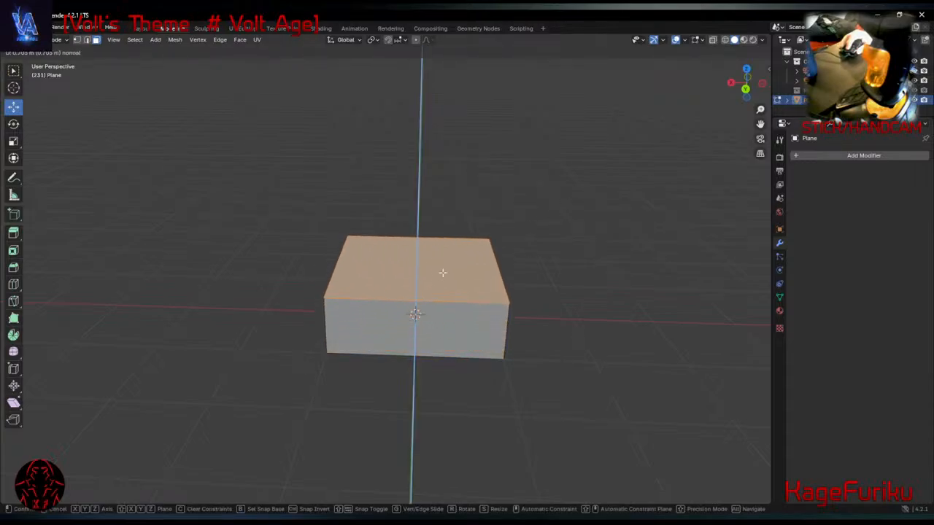
pyautogui.click(442, 273)
pyautogui.press('e')
pyautogui.click(445, 201)
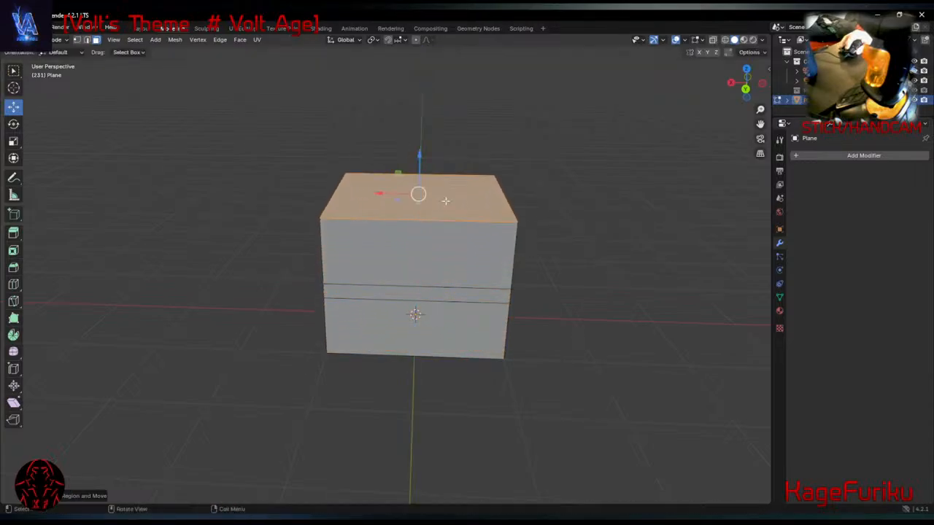
pyautogui.press('e')
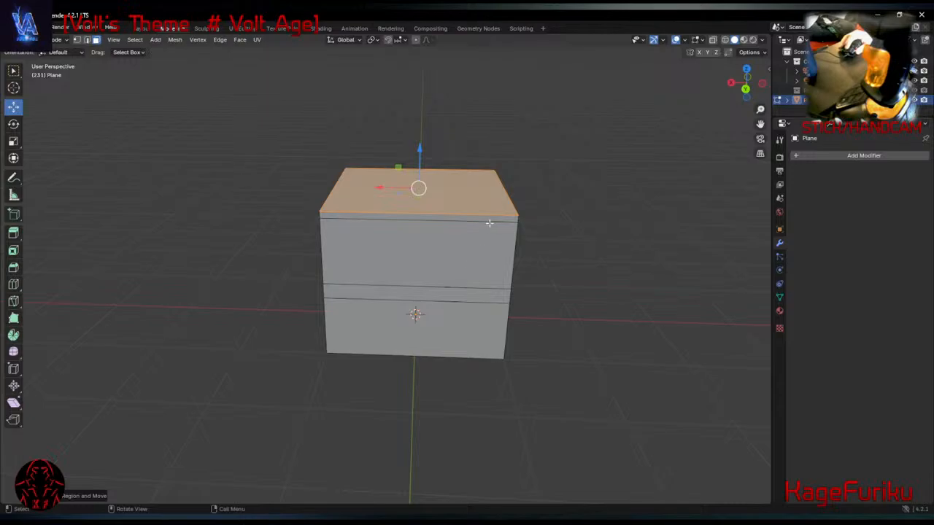
# Try to loop-select the thin band of faces around the top of the box.
pyautogui.click(485, 223)
pyautogui.click(486, 218)
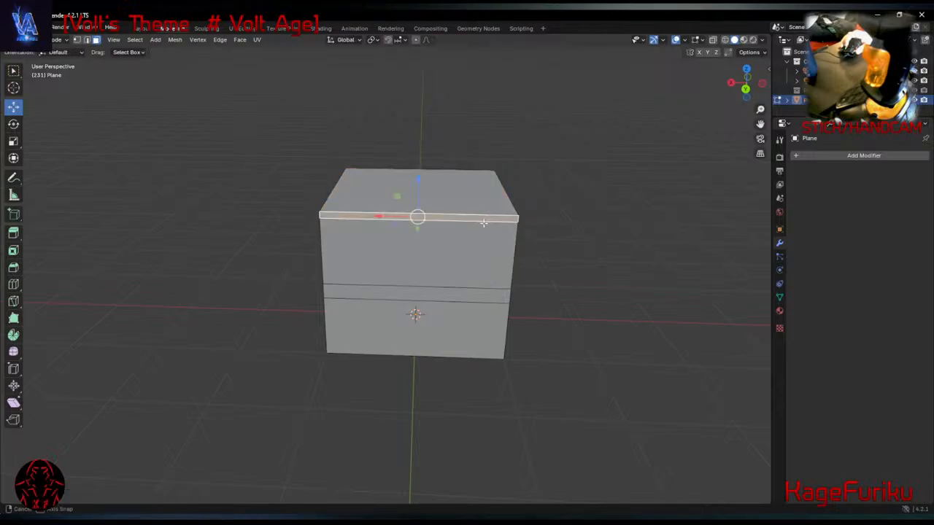
pyautogui.moveTo(484, 221); pyautogui.dragTo(592, 227, button='middle')
pyautogui.keyDown('alt'); pyautogui.click(479, 201); pyautogui.keyUp('alt')
pyautogui.moveTo(453, 212); pyautogui.dragTo(492, 204, button='middle')
pyautogui.click(353, 189)
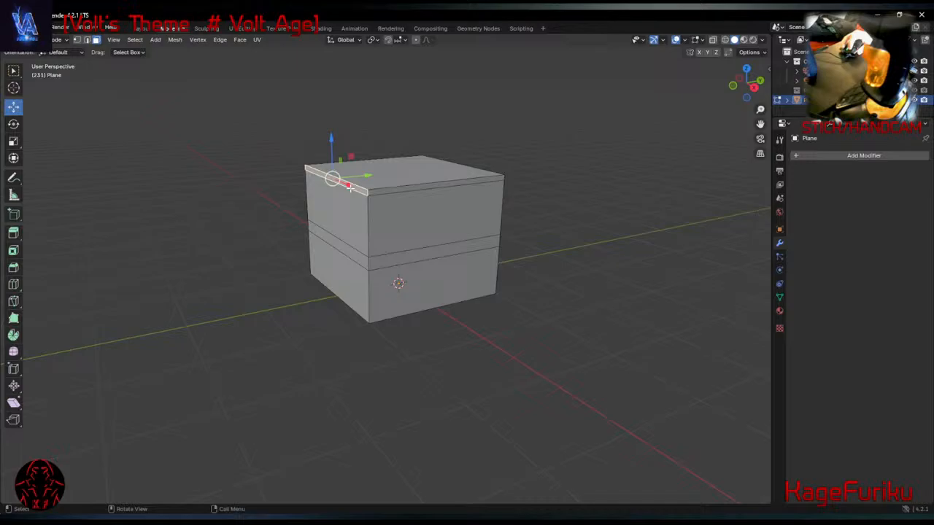
pyautogui.keyDown('alt'); pyautogui.keyDown('shift'); pyautogui.click(418, 188); pyautogui.keyUp('shift'); pyautogui.keyUp('alt')
pyautogui.click(443, 189)
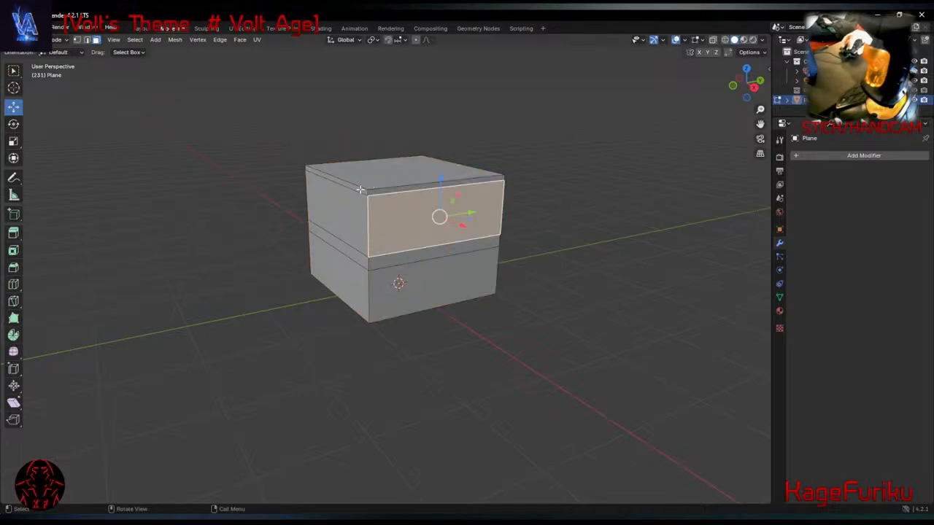
pyautogui.keyDown('alt'); pyautogui.click(360, 190); pyautogui.keyUp('alt')
pyautogui.moveTo(491, 208); pyautogui.dragTo(432, 197, button='middle')
pyautogui.keyDown('alt'); pyautogui.click(432, 201); pyautogui.keyUp('alt')
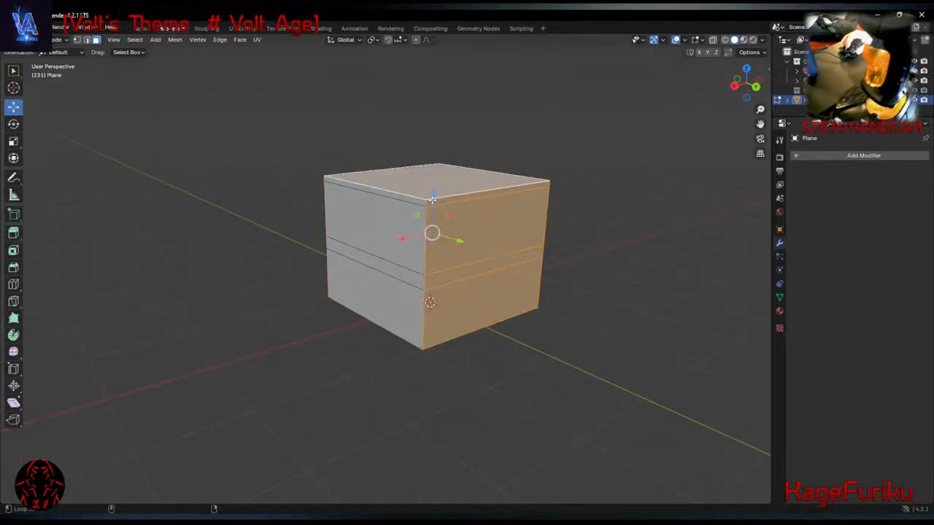
# Select the thin side faces around the top of the box and scale them down to about 0.24.
pyautogui.click(429, 203)
pyautogui.keyDown('shift'); pyautogui.click(414, 205); pyautogui.keyUp('shift')
pyautogui.moveTo(413, 205); pyautogui.dragTo(565, 207, button='middle')
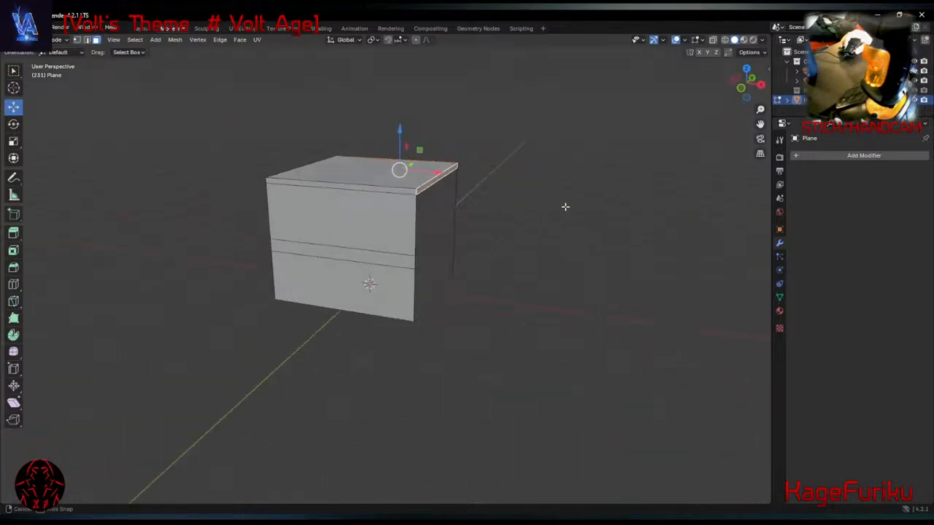
pyautogui.moveTo(445, 202); pyautogui.dragTo(385, 209, button='middle')
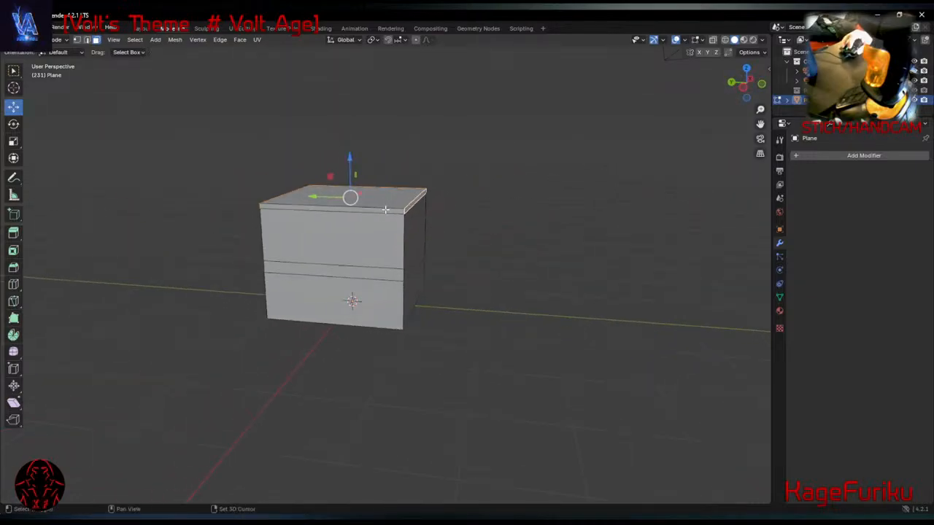
pyautogui.keyDown('shift'); pyautogui.click(399, 209); pyautogui.keyUp('shift')
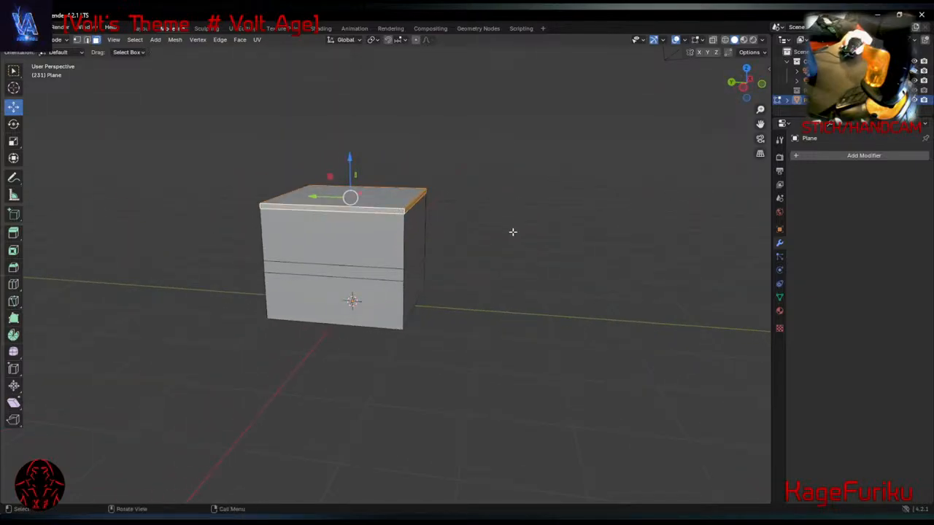
pyautogui.press('s')
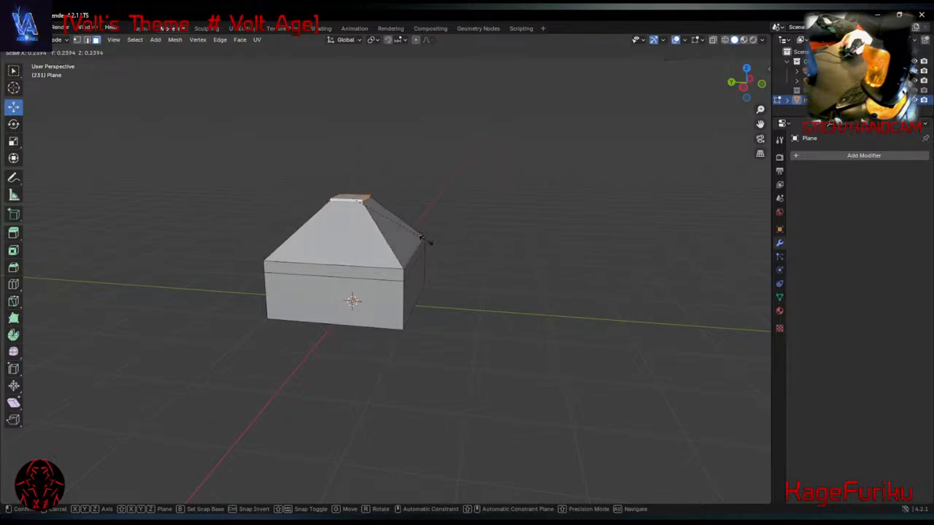
# Widen the shrunken top band by scaling it along the global X axis.
pyautogui.moveTo(505, 250); pyautogui.dragTo(533, 261, button='middle')
pyautogui.press('s')
pyautogui.press('x')
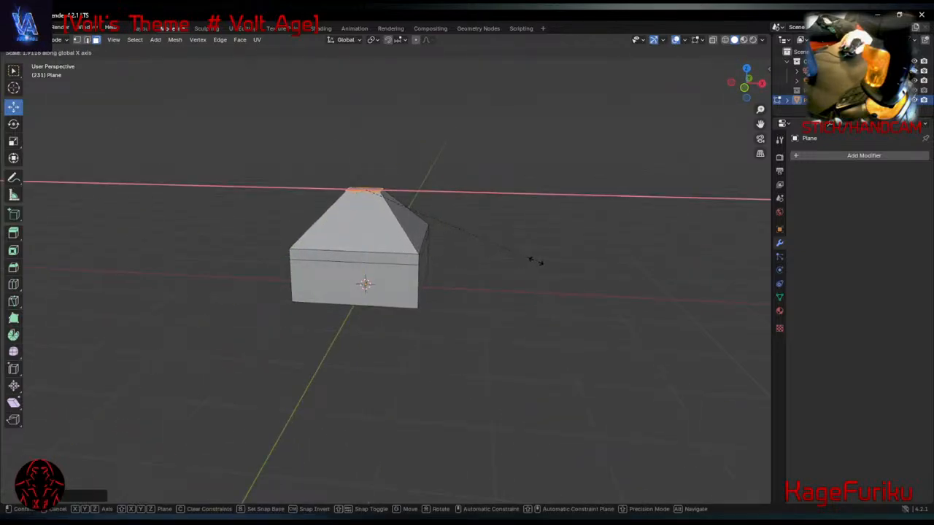
pyautogui.click(537, 262)
# Loop-select the thin band around the middle of the mesh and scale it down to about 0.33.
pyautogui.moveTo(599, 273); pyautogui.dragTo(486, 246, button='middle')
pyautogui.moveTo(516, 282); pyautogui.dragTo(479, 273, button='middle')
pyautogui.keyDown('alt'); pyautogui.click(476, 246); pyautogui.keyUp('alt')
pyautogui.moveTo(379, 256); pyautogui.dragTo(510, 278, button='middle')
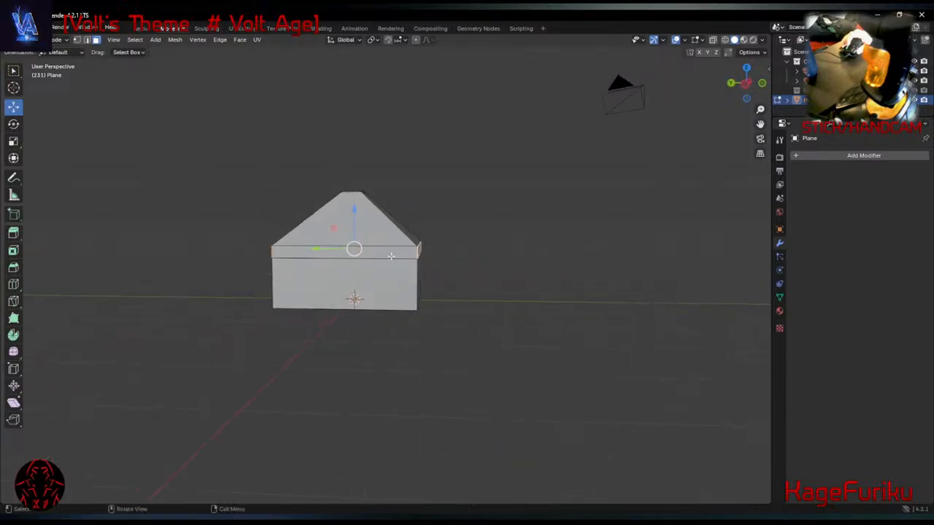
pyautogui.press('s')
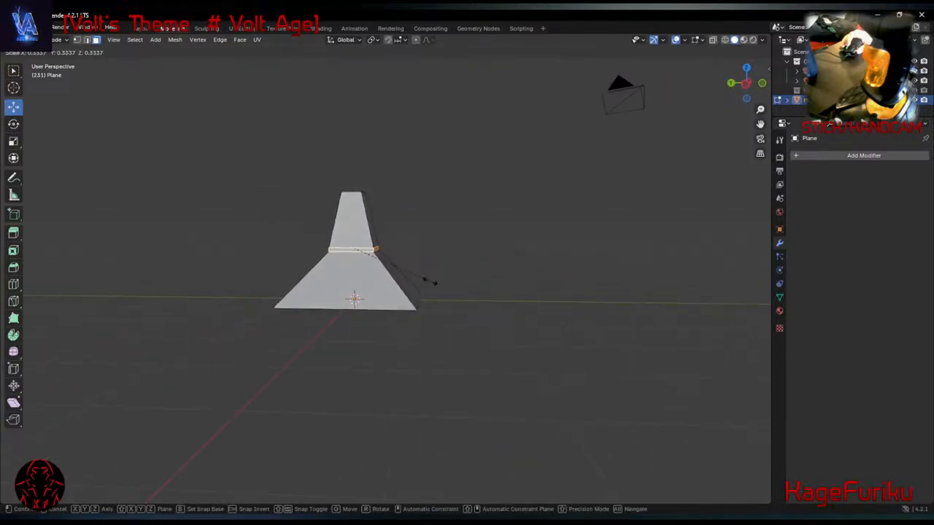
pyautogui.click(429, 282)
# Select the base outline of the tapered mesh and scale it down to roughly half its size.
pyautogui.moveTo(430, 315); pyautogui.dragTo(430, 290, button='middle')
pyautogui.click(425, 291)
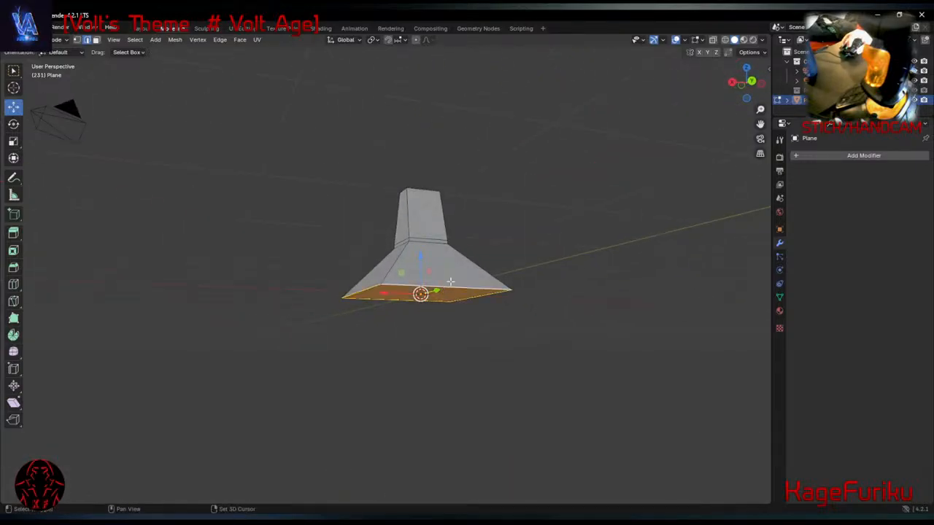
pyautogui.press('s')
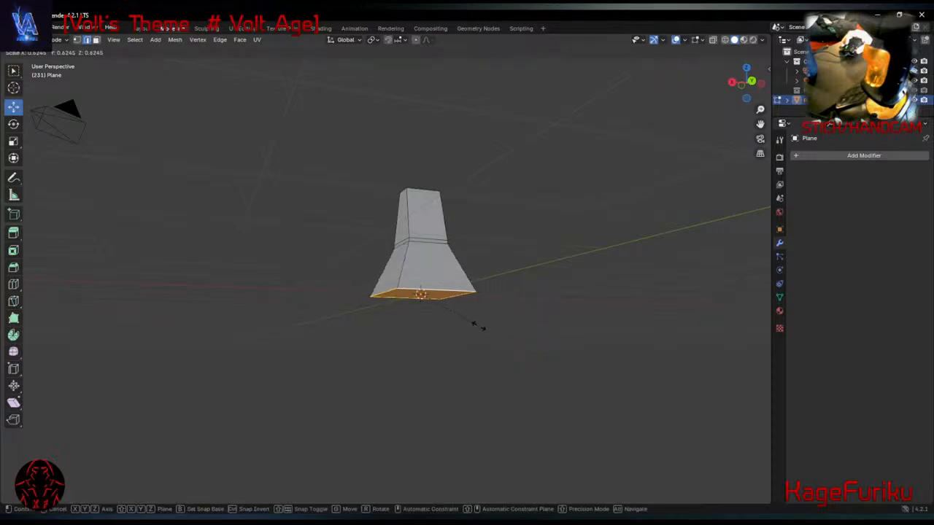
pyautogui.click(463, 333)
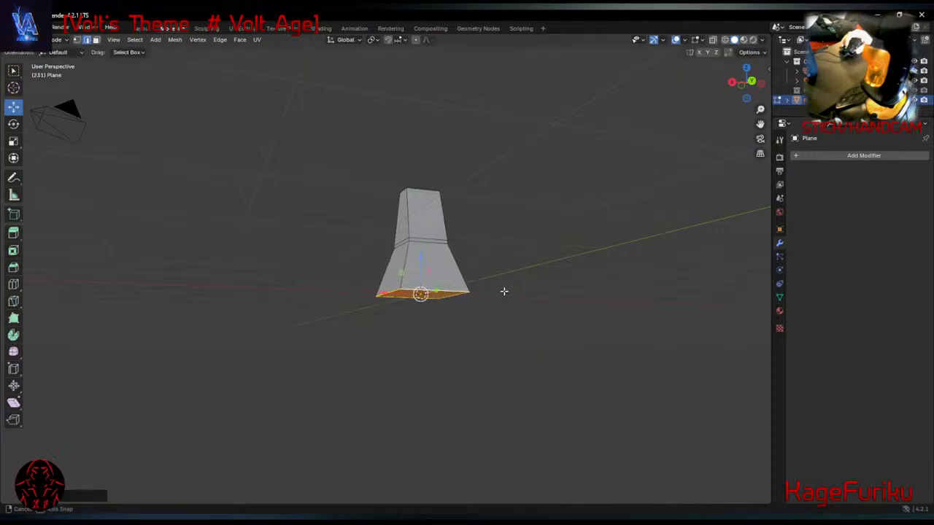
# Extrude the small top face in place and scale it down to form an inset rectangle.
pyautogui.moveTo(504, 290); pyautogui.dragTo(582, 415, button='middle')
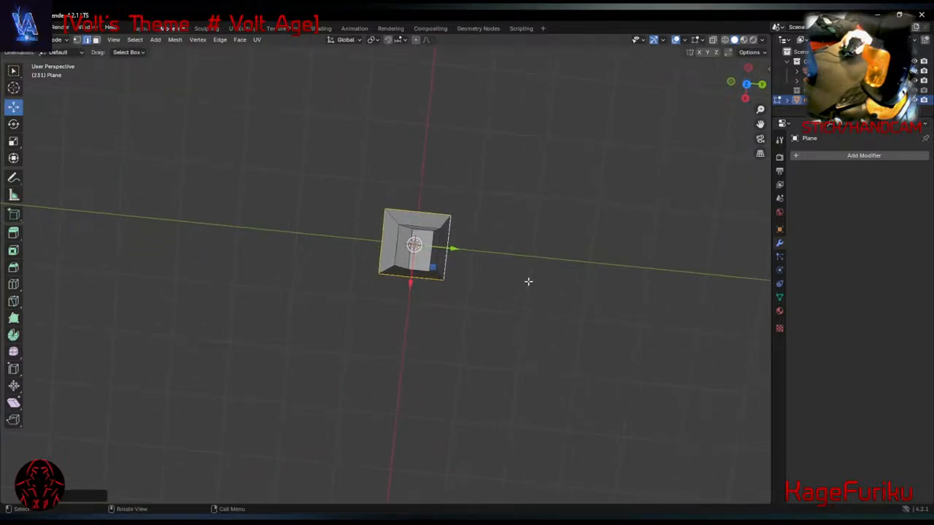
pyautogui.moveTo(529, 281); pyautogui.dragTo(501, 280, button='middle')
pyautogui.moveTo(423, 244); pyautogui.dragTo(411, 246, button='middle')
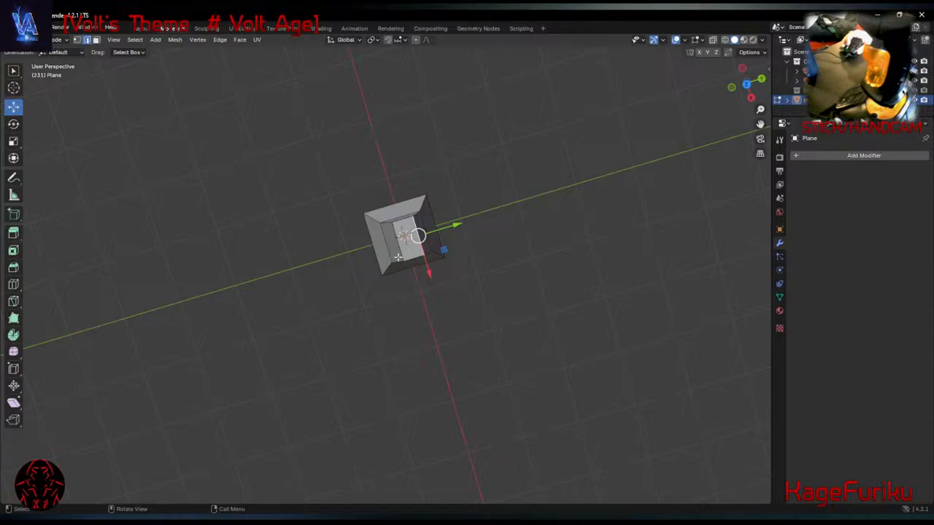
pyautogui.press('s')
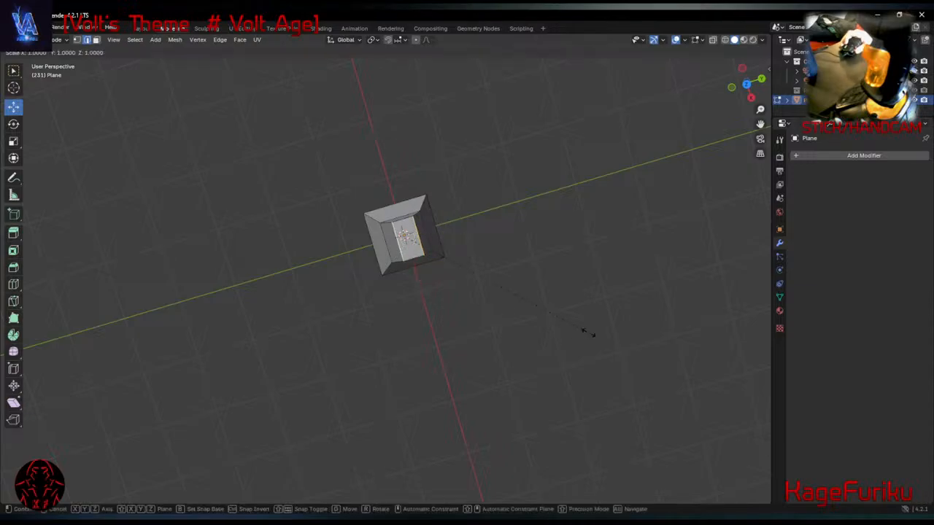
pyautogui.click(527, 318)
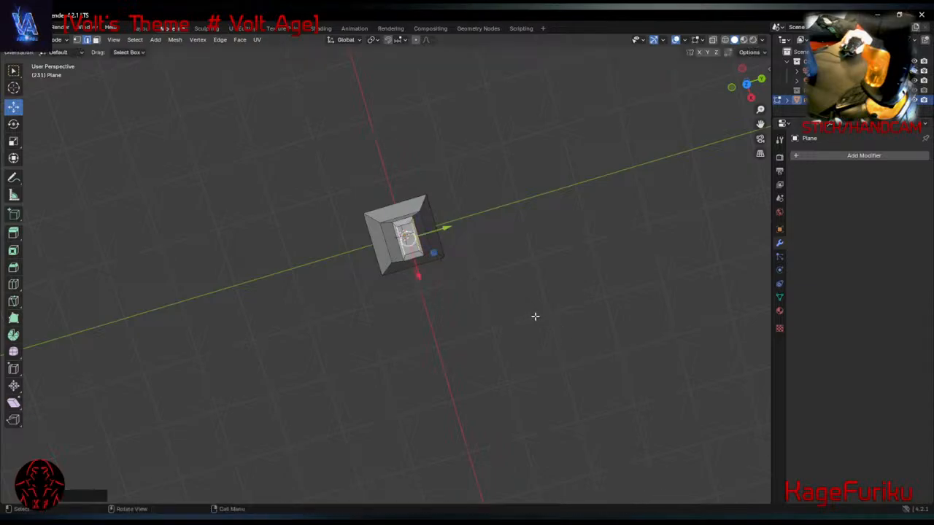
# Select the outer edge loop around the top, shrink it slightly and lower it along Z to create a sloped rim.
pyautogui.moveTo(535, 317); pyautogui.dragTo(516, 240, button='middle')
pyautogui.scroll(3, 394, 146)
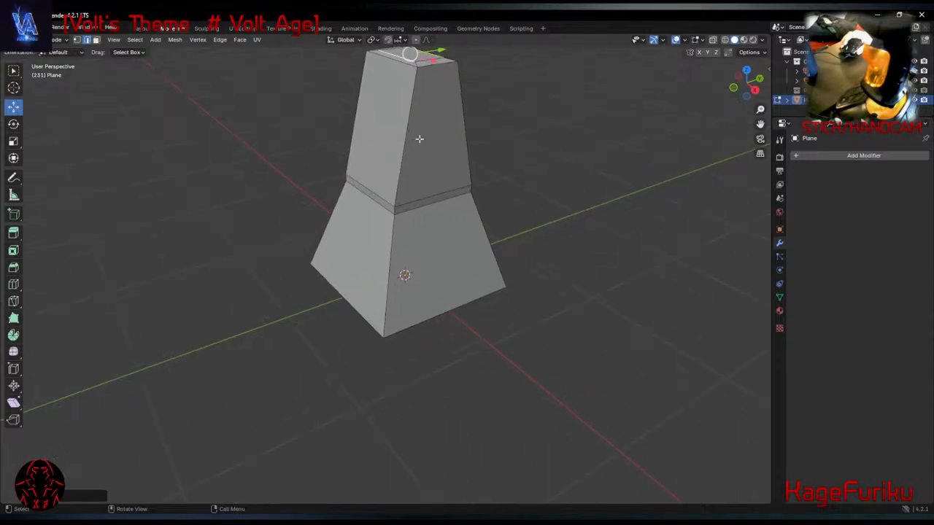
pyautogui.press('space')
pyautogui.moveTo(431, 134); pyautogui.dragTo(486, 115, button='middle')
pyautogui.moveTo(476, 73); pyautogui.dragTo(462, 208, button='middle')
pyautogui.click(586, 247)
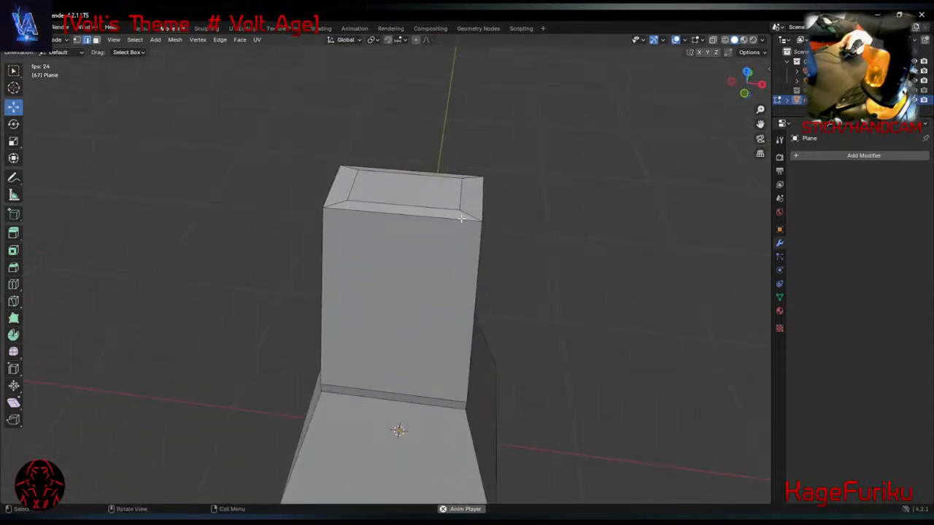
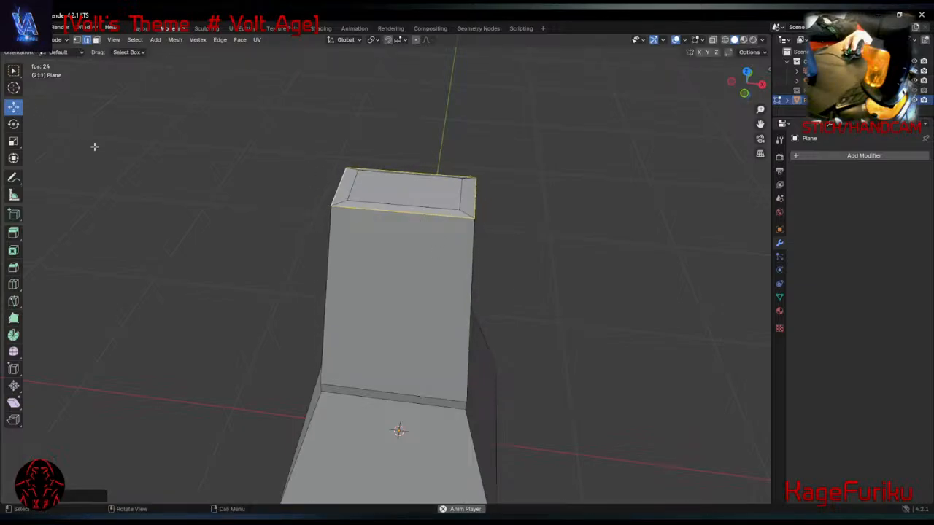
pyautogui.press('space')
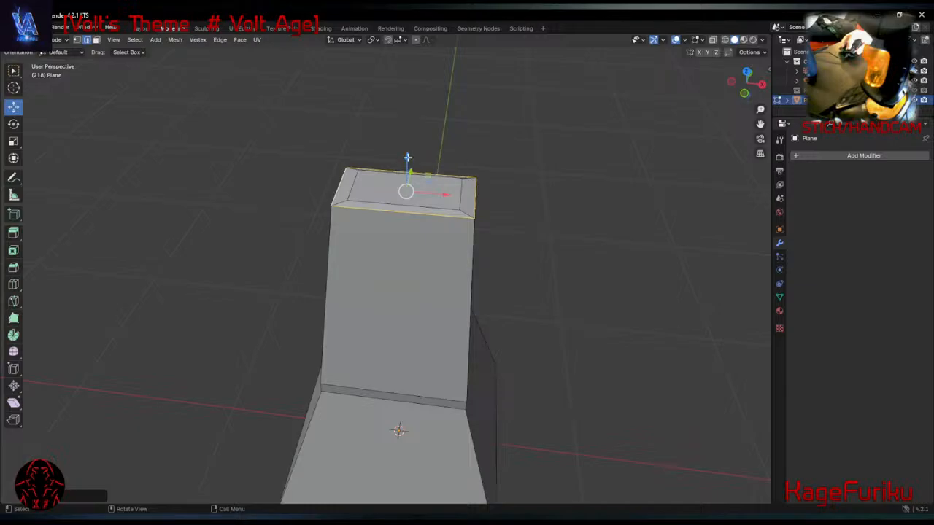
pyautogui.moveTo(407, 158); pyautogui.dragTo(396, 177)
# Scale the outer rim edge loop to about 1.48 along the global Y axis.
pyautogui.moveTo(406, 209); pyautogui.dragTo(451, 255, button='middle')
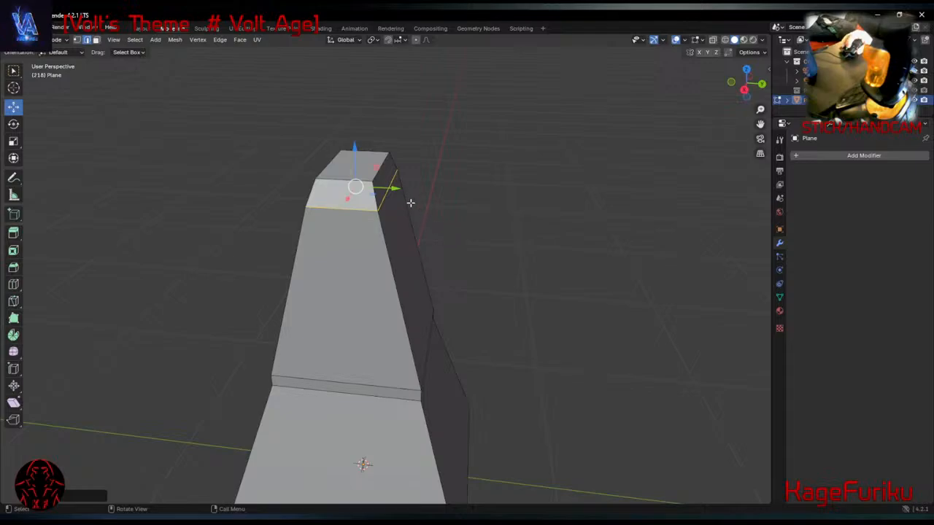
pyautogui.press('s')
pyautogui.press('y')
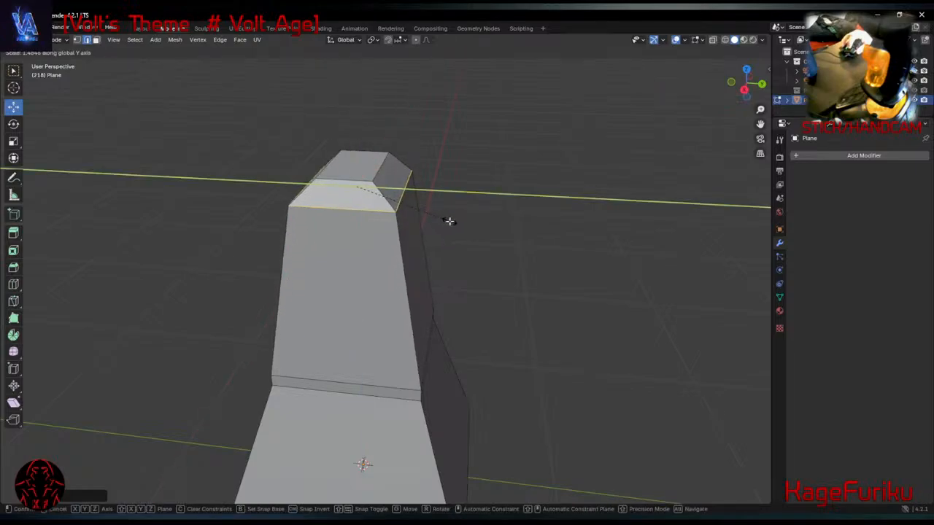
pyautogui.click(448, 221)
# Select the two opposite short edges of the inset top face and scale them to about 0.78 along the global X axis.
pyautogui.moveTo(518, 252); pyautogui.dragTo(414, 266, button='middle')
pyautogui.click(424, 191)
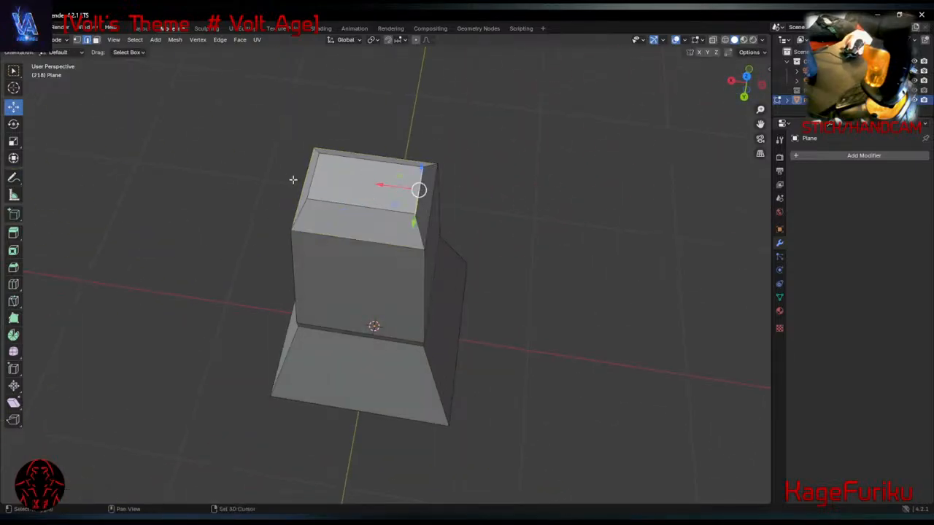
pyautogui.keyDown('shift'); pyautogui.click(318, 176); pyautogui.keyUp('shift')
pyautogui.moveTo(535, 232); pyautogui.dragTo(523, 232, button='middle')
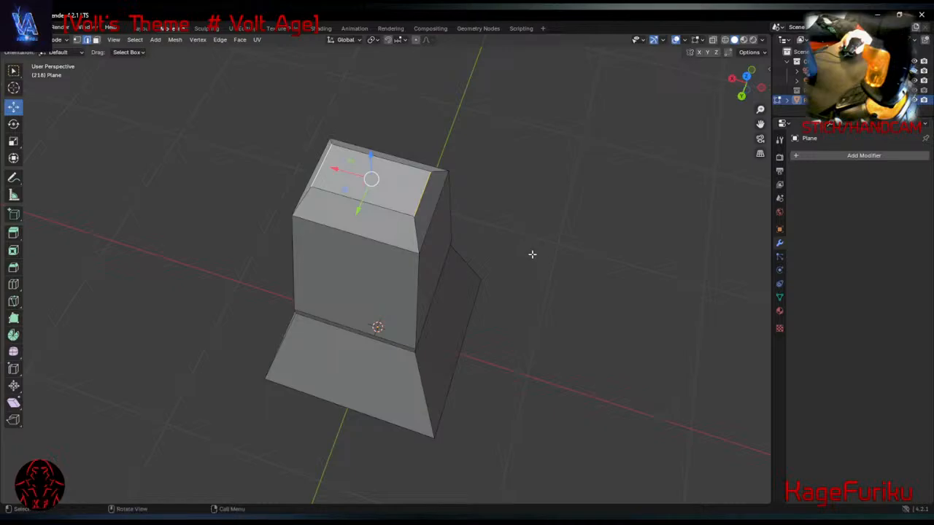
pyautogui.press('s')
pyautogui.press('x')
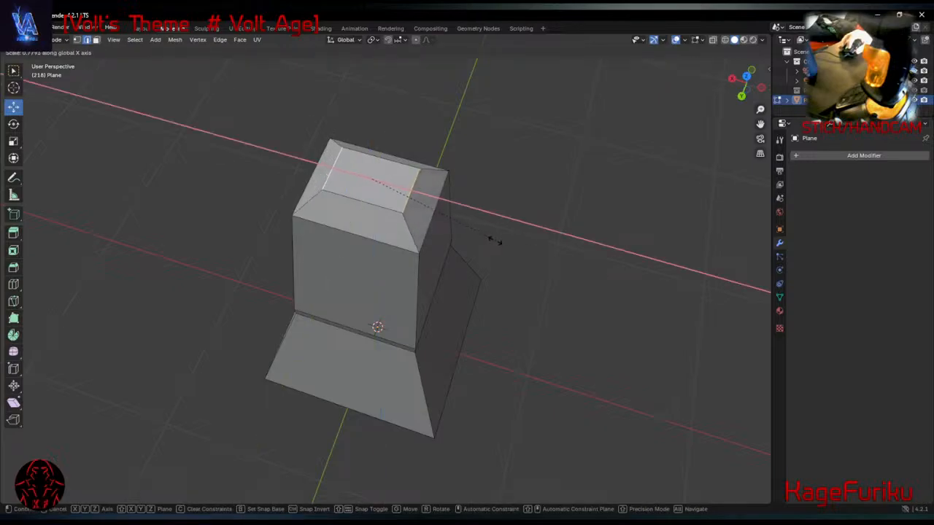
pyautogui.click(495, 241)
# Switch to face selection and select the sloped faces around the top of the mesh.
pyautogui.moveTo(495, 241); pyautogui.dragTo(456, 220, button='middle')
pyautogui.press('g')
pyautogui.rightClick(477, 190)
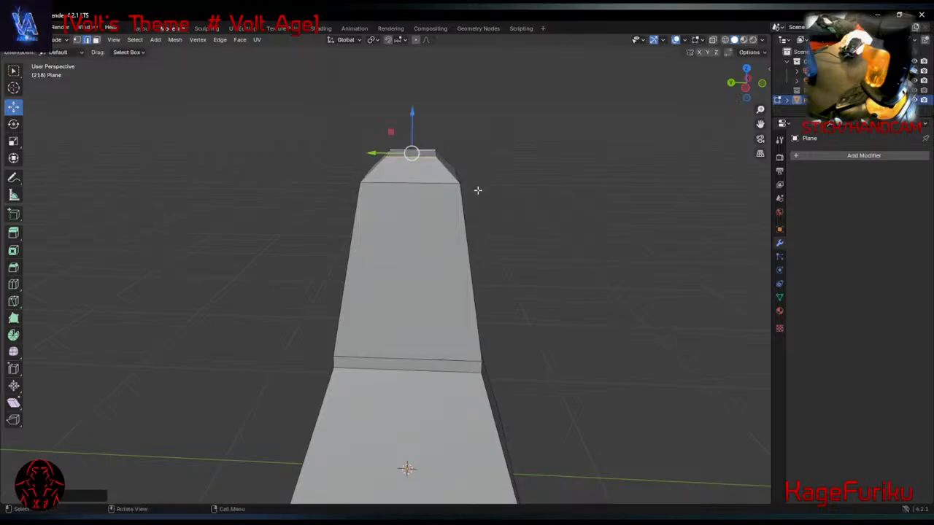
pyautogui.press('3')
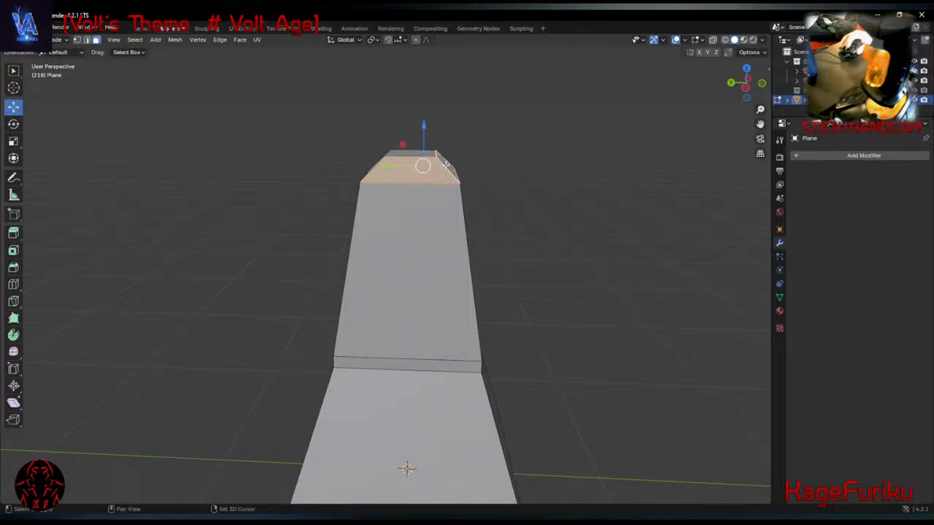
# Select the sloped faces around the top of the column and shift the cap sideways and slightly downward.
pyautogui.moveTo(446, 165); pyautogui.dragTo(569, 169, button='middle')
pyautogui.keyDown('shift'); pyautogui.click(319, 171); pyautogui.keyUp('shift')
pyautogui.keyDown('shift'); pyautogui.click(320, 172); pyautogui.keyUp('shift')
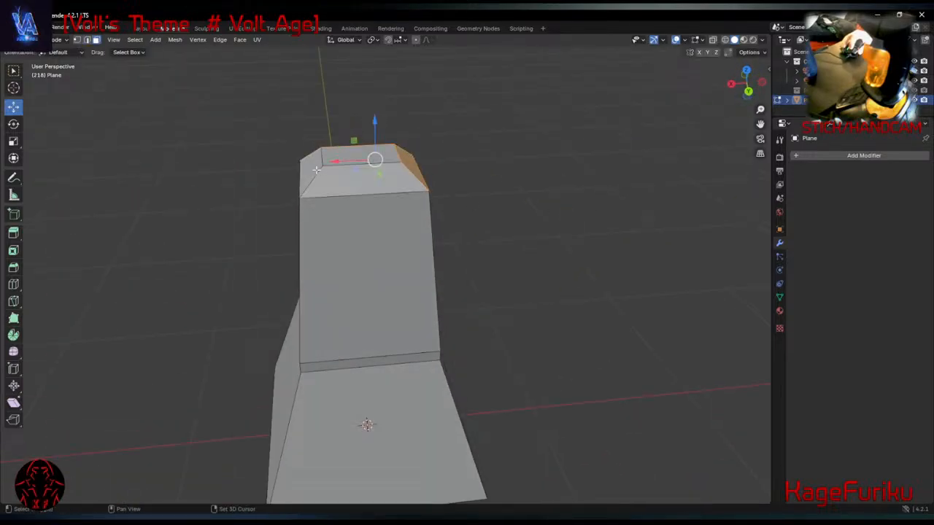
pyautogui.keyDown('shift'); pyautogui.click(316, 171); pyautogui.keyUp('shift')
pyautogui.moveTo(316, 172); pyautogui.dragTo(559, 188, button='middle')
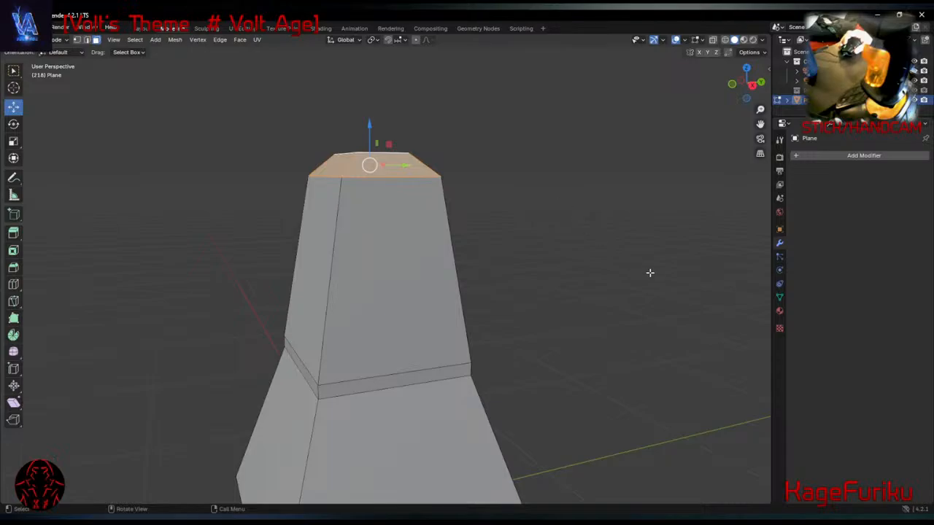
pyautogui.press('g')
pyautogui.click(631, 297)
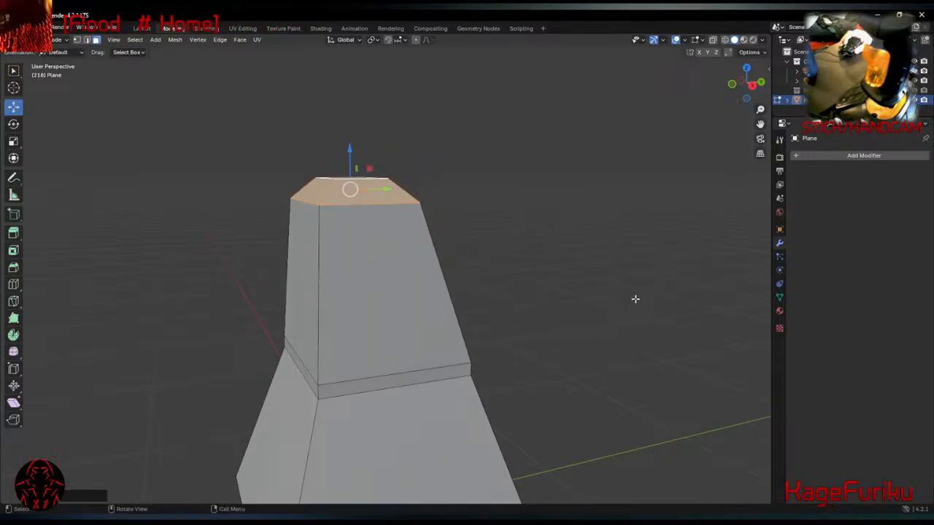
# Rotate the selected cap faces slightly so the top of the column tilts.
pyautogui.press('g')
pyautogui.rightClick(649, 274)
pyautogui.moveTo(640, 298); pyautogui.dragTo(616, 290, button='middle')
pyautogui.press('r')
pyautogui.click(648, 231)
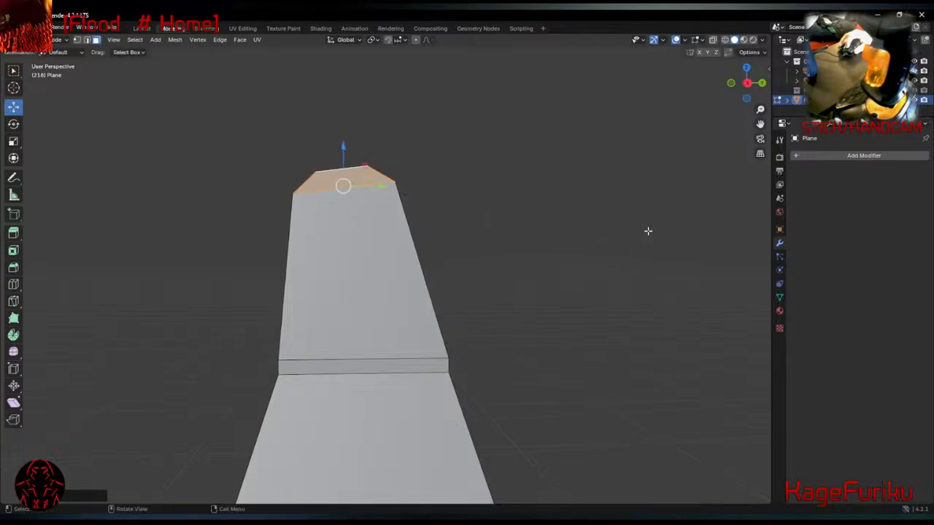
# Select the narrow band of faces around the column's middle and rotate it slightly about the X axis.
pyautogui.moveTo(647, 231); pyautogui.dragTo(532, 375, button='middle')
pyautogui.click(394, 337)
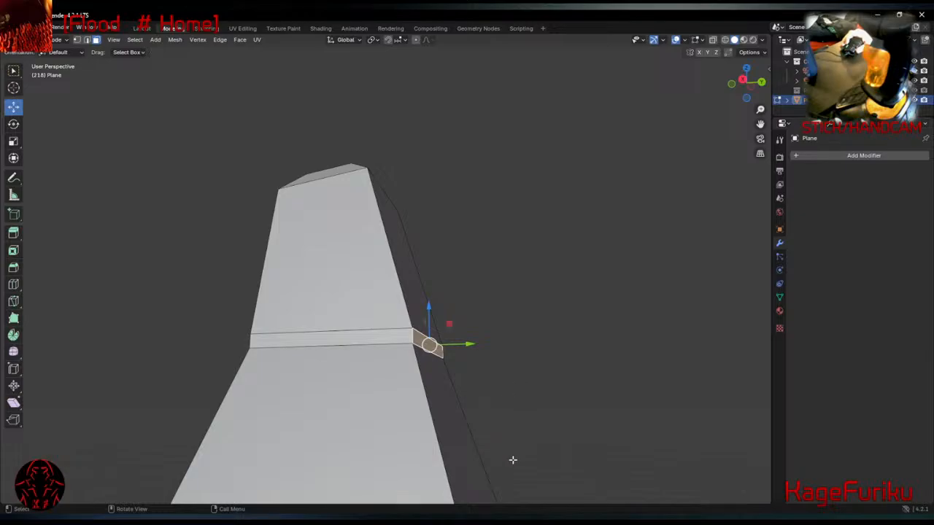
pyautogui.press('r')
pyautogui.press('z')
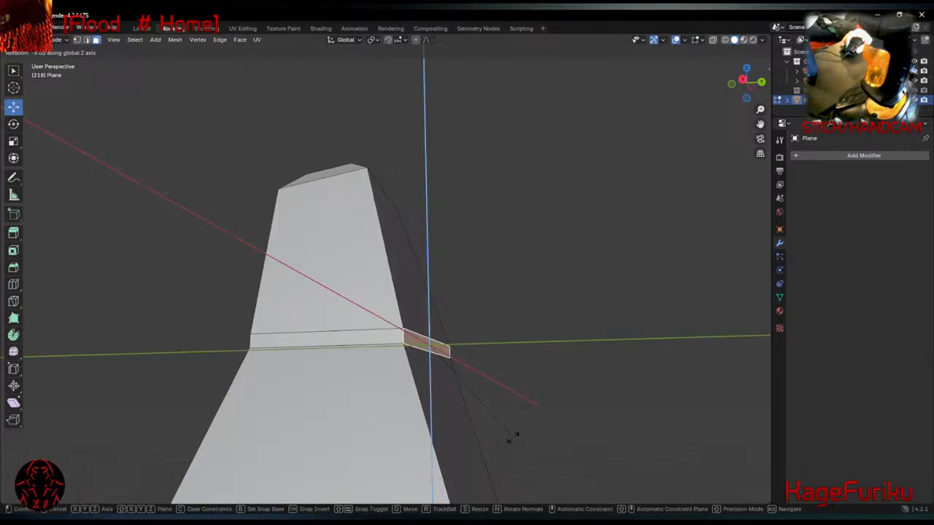
pyautogui.press('x')
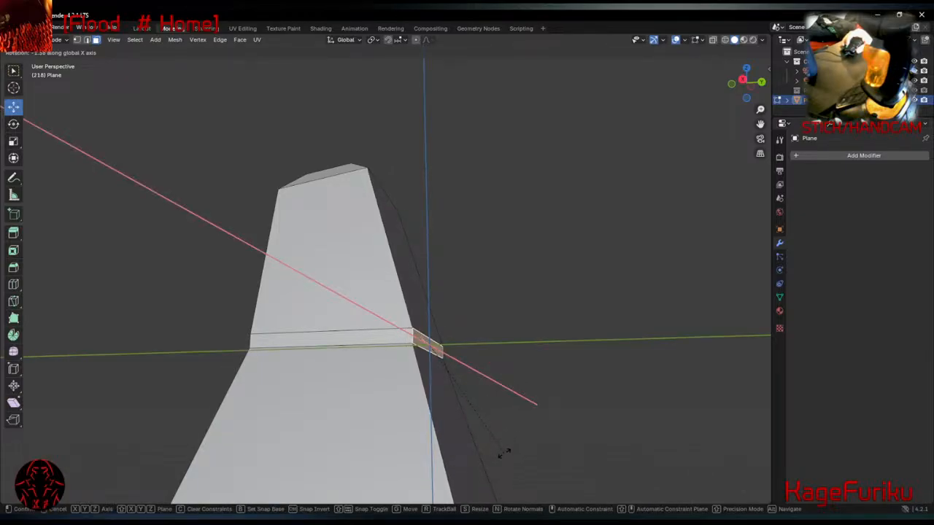
pyautogui.click(518, 444)
# Scale the selected middle band along the Z axis.
pyautogui.moveTo(619, 401); pyautogui.dragTo(520, 398, button='middle')
pyautogui.press('s')
pyautogui.press('z')
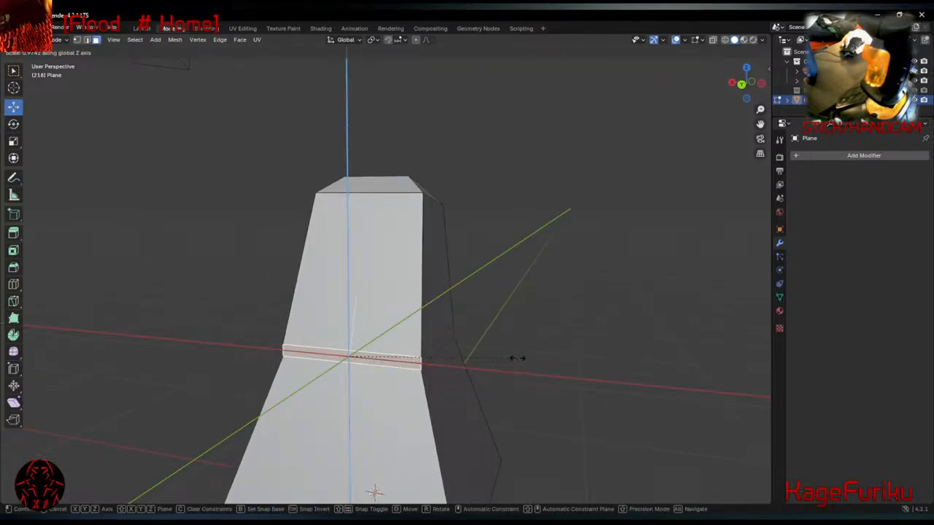
pyautogui.click(366, 412)
# Select one bottom edge of the base and shift it slightly along the Y axis.
pyautogui.moveTo(448, 425); pyautogui.dragTo(416, 348, button='middle')
pyautogui.click(421, 342)
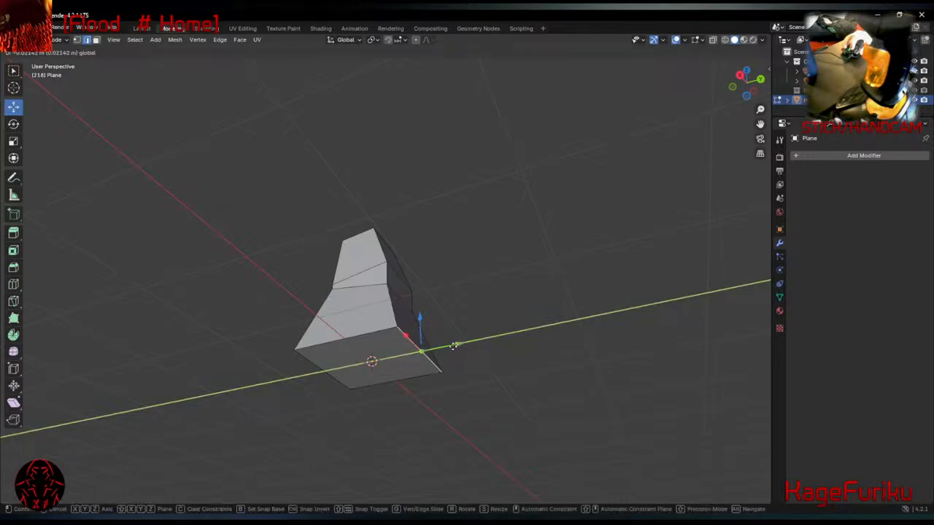
pyautogui.moveTo(458, 344); pyautogui.dragTo(458, 387, button='middle')
# Select the whole mesh and rotate it about -90 degrees in the right orthographic view so it lies horizontally.
pyautogui.press('a')
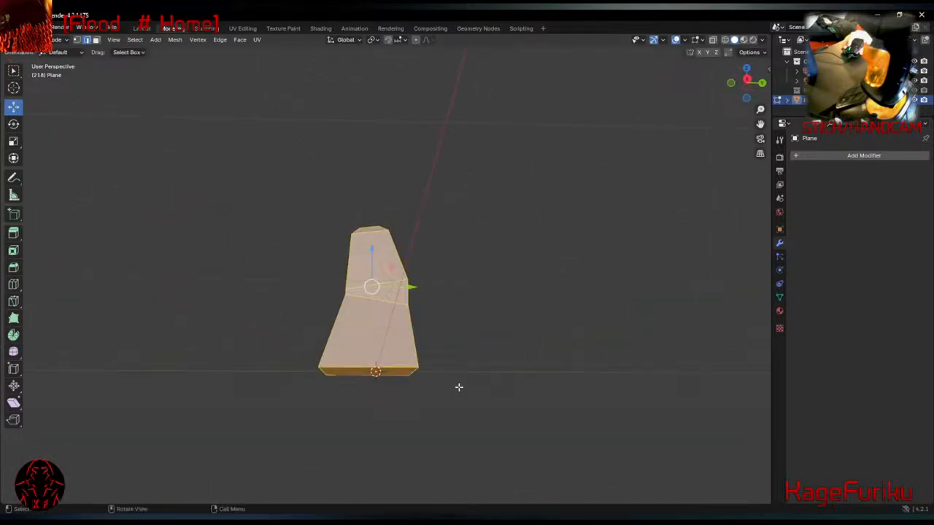
pyautogui.press('r')
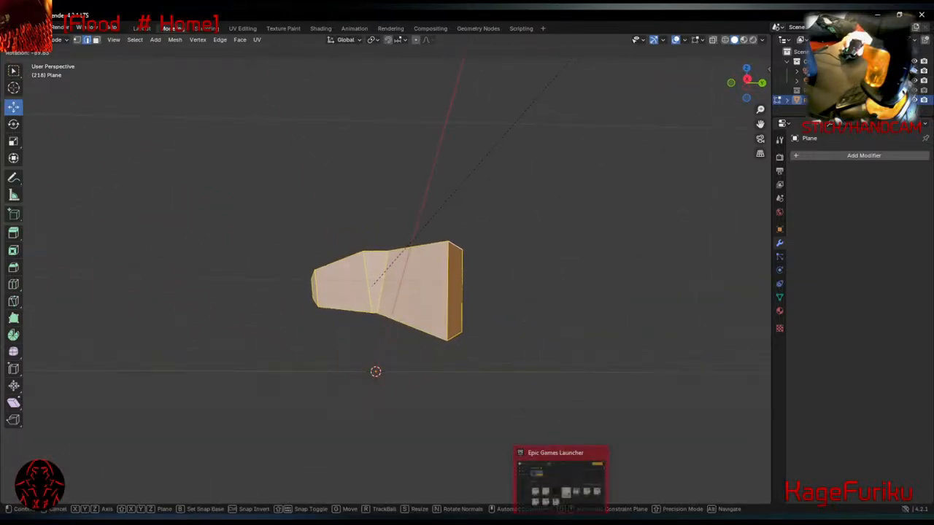
pyautogui.rightClick(499, 425)
pyautogui.moveTo(683, 320)
pyautogui.mouseDown(button='middle')
pyautogui.moveTo(663, 343)
pyautogui.moveTo(683, 333)
pyautogui.mouseUp(button='middle')
pyautogui.click(746, 83)
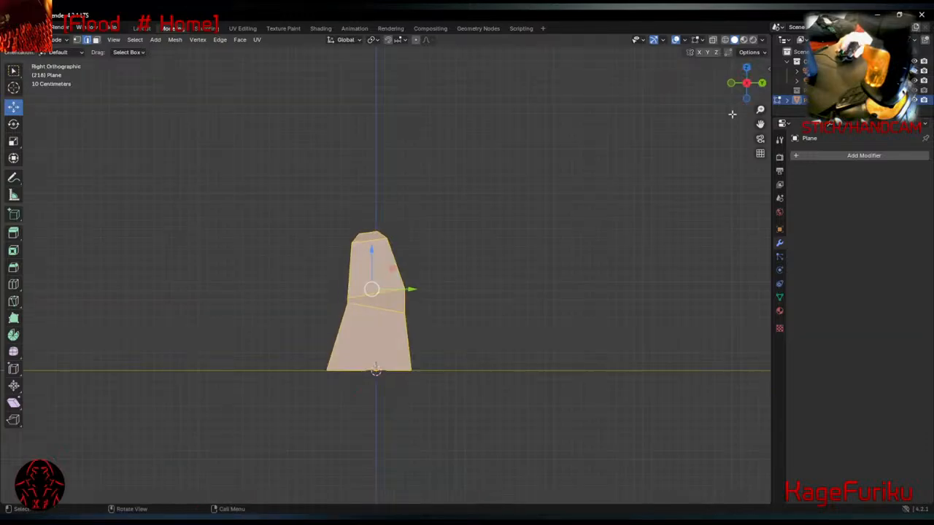
pyautogui.press('r')
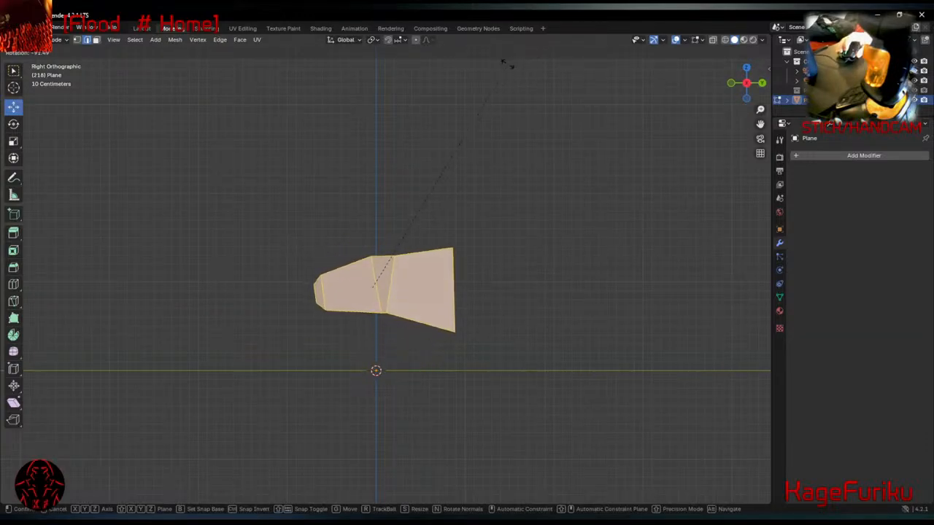
pyautogui.click(482, 102)
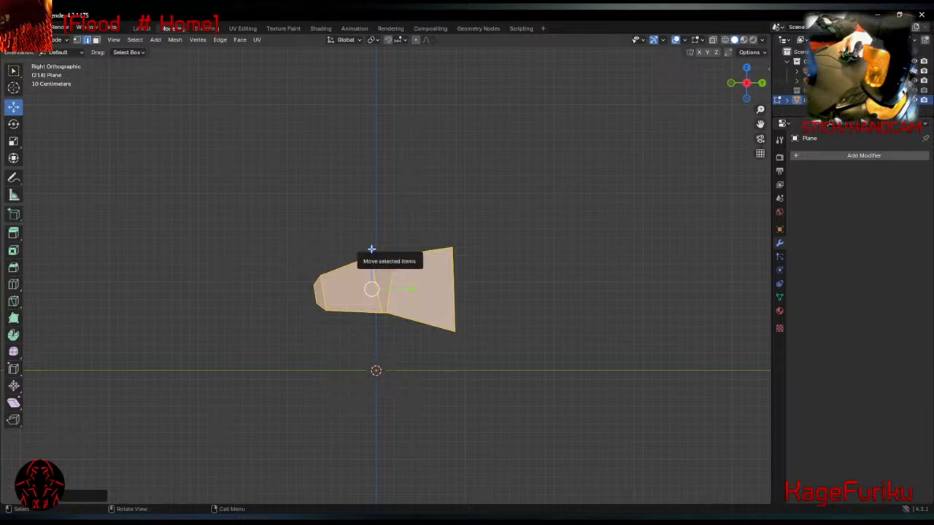
# Lower the whole mesh along the Z axis until it is centred on the 3D cursor at the ground line.
pyautogui.moveTo(373, 257); pyautogui.dragTo(548, 358)
pyautogui.press('KP_5')
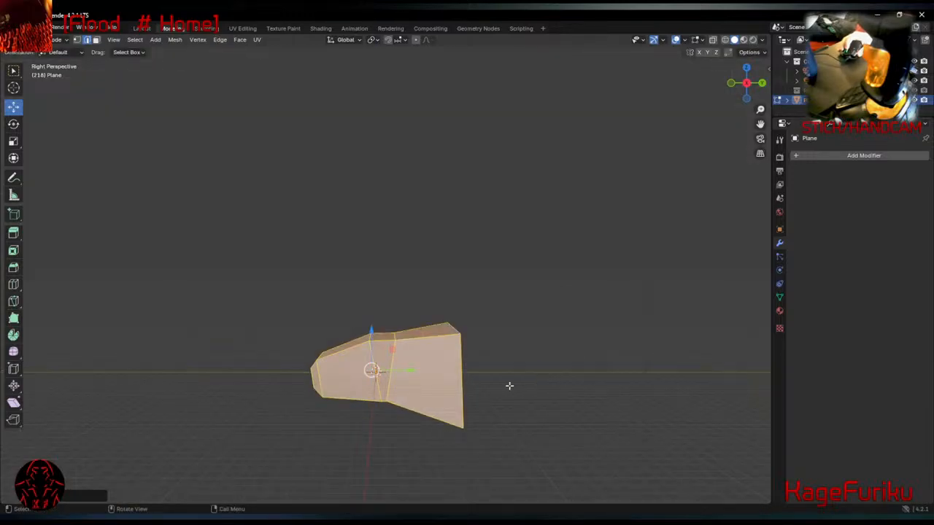
pyautogui.moveTo(509, 385); pyautogui.dragTo(457, 417, button='middle')
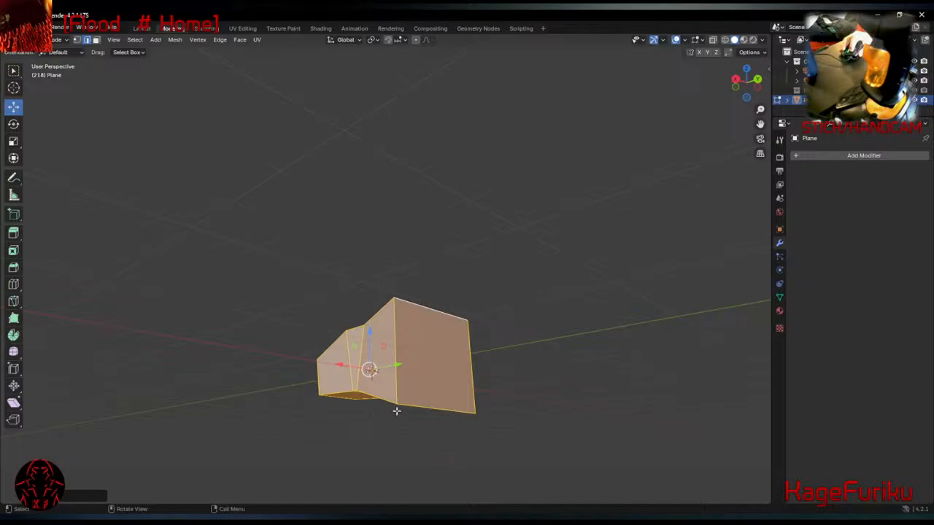
# Select the underside faces of the mesh and rotate them in the right orthographic view to level the bottom.
pyautogui.hotkey('alt', 'a')
pyautogui.moveTo(396, 411); pyautogui.dragTo(451, 351, button='middle')
pyautogui.press('3')
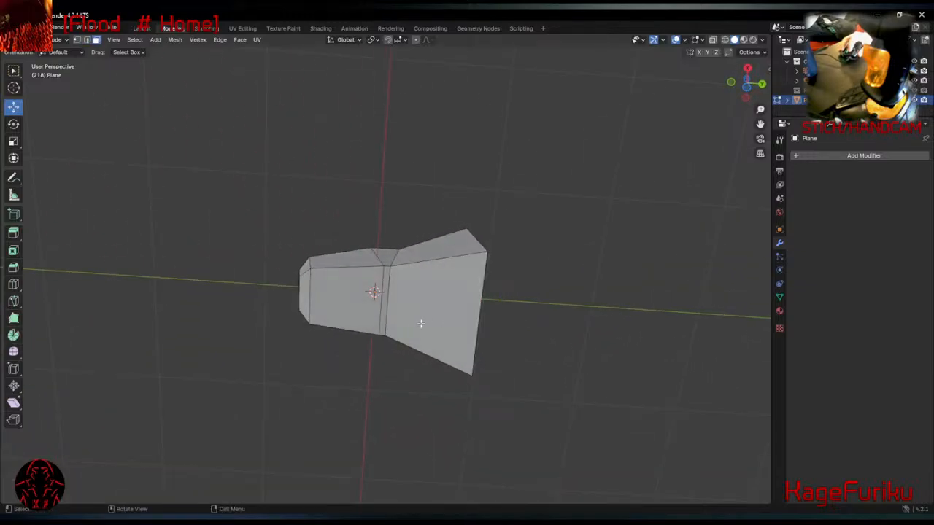
pyautogui.click(415, 323)
pyautogui.keyDown('shift'); pyautogui.click(314, 302); pyautogui.keyUp('shift')
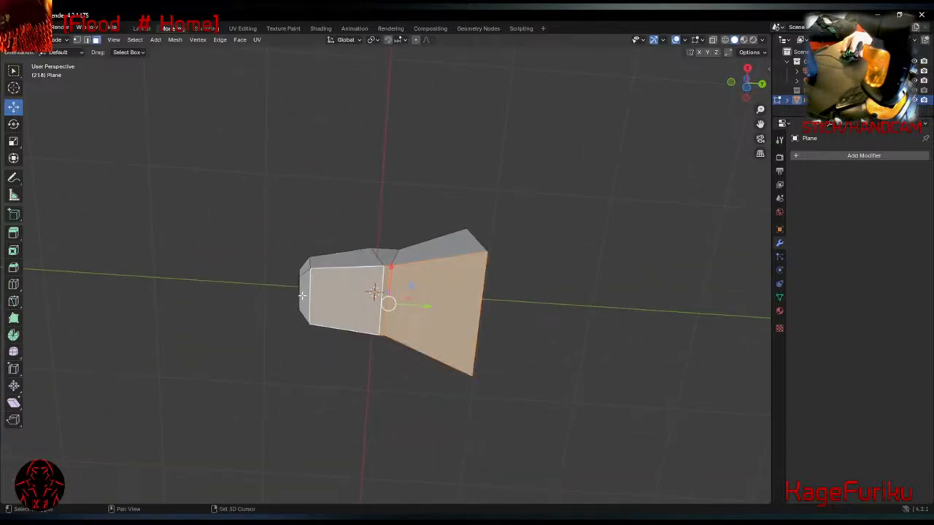
pyautogui.keyDown('shift'); pyautogui.click(302, 295); pyautogui.keyUp('shift')
pyautogui.moveTo(400, 321); pyautogui.dragTo(401, 415, button='middle')
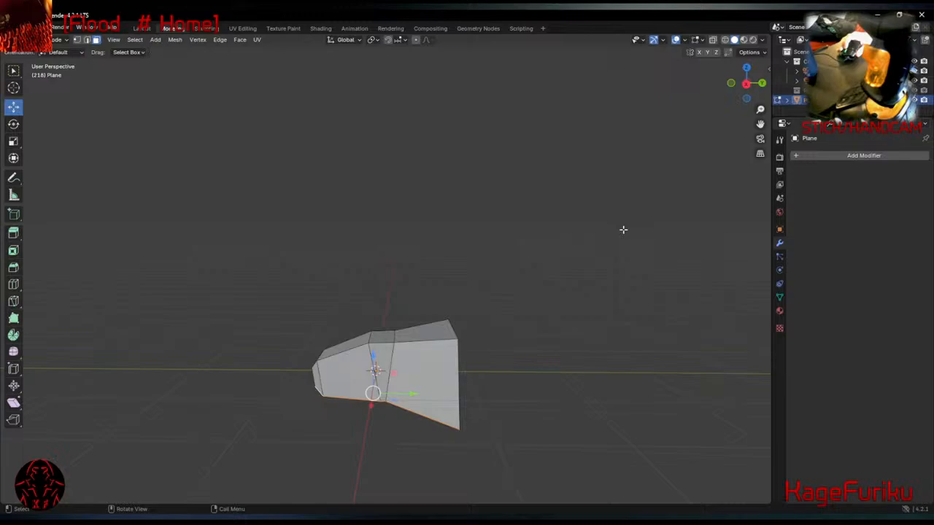
pyautogui.click(746, 84)
pyautogui.press('r')
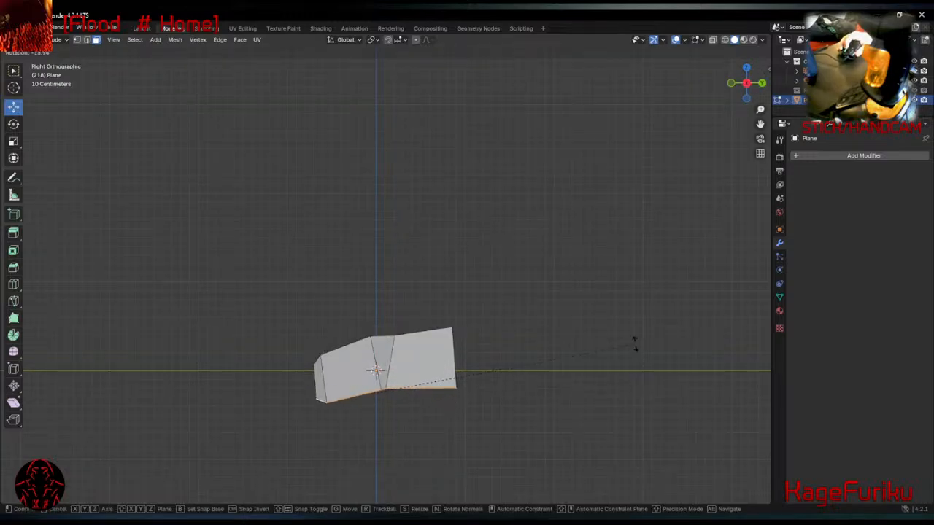
pyautogui.click(598, 379)
# Move the selected underside faces up by about 0.26 m to flatten the shape against the ground line.
pyautogui.press('g')
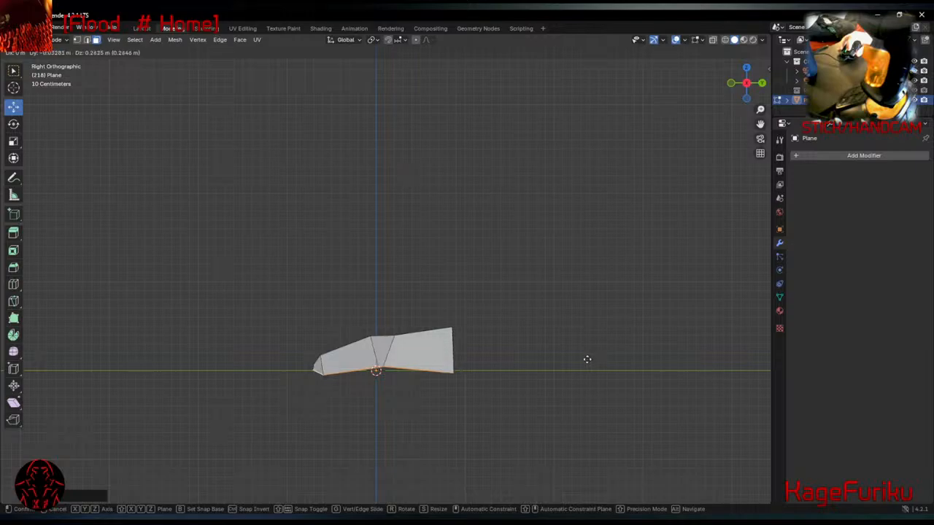
pyautogui.click(589, 359)
# Inspect the flattened mesh from several angles and consult the "cartoon mole hand/paw" image results in the browser.
pyautogui.moveTo(511, 346); pyautogui.dragTo(617, 394, button='middle')
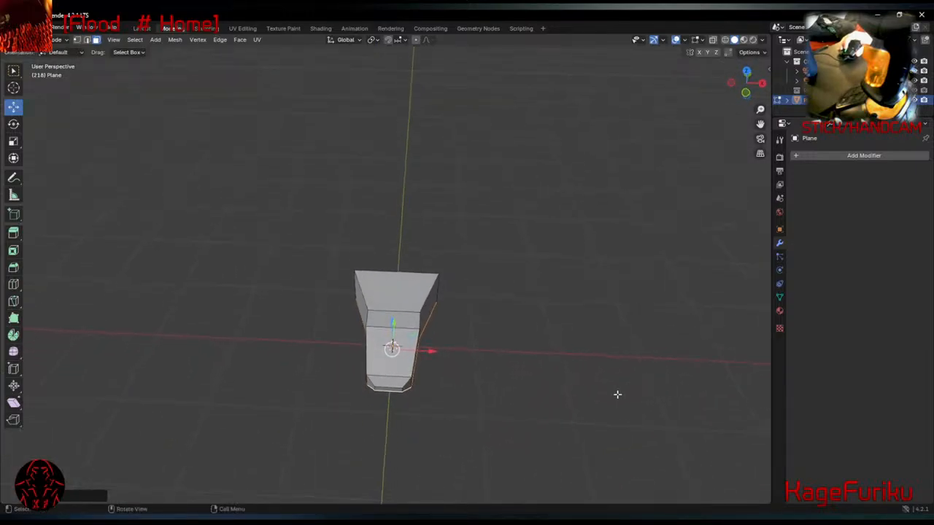
pyautogui.moveTo(424, 294); pyautogui.dragTo(529, 458, button='middle')
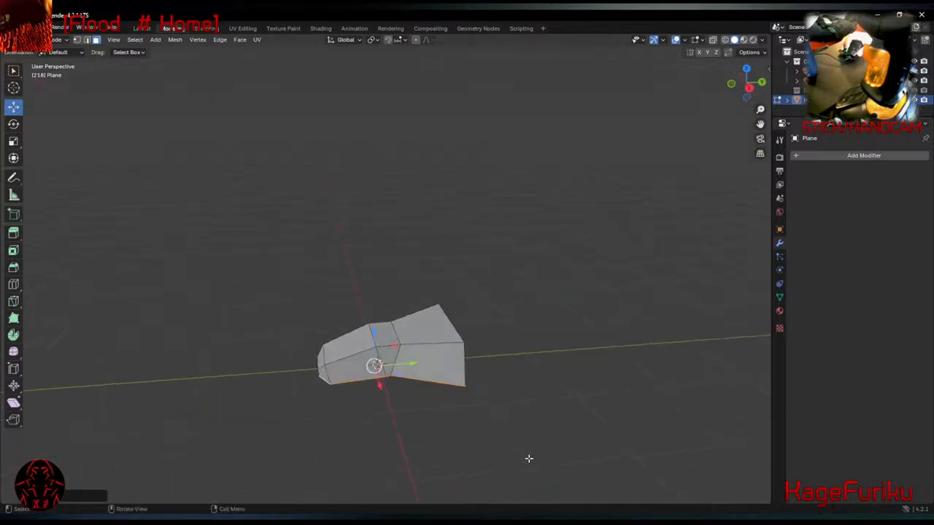
pyautogui.click(167, 520)
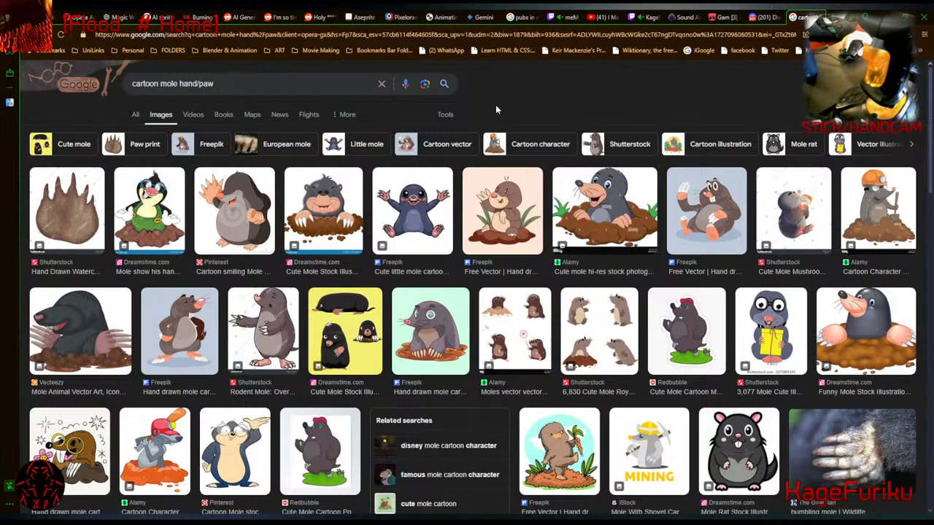
pyautogui.hotkey('alt', 'Tab')
# Select the edge loop just behind the tip and scale it down to about 0.73.
pyautogui.moveTo(332, 320); pyautogui.dragTo(340, 373, button='middle')
pyautogui.scroll(3, 353, 391)
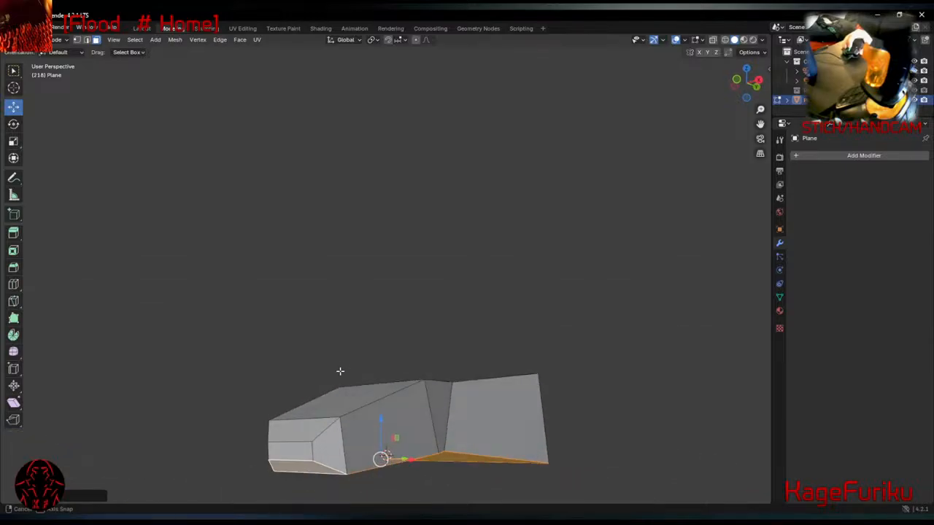
pyautogui.click(343, 445)
pyautogui.keyDown('alt'); pyautogui.click(321, 421); pyautogui.keyUp('alt')
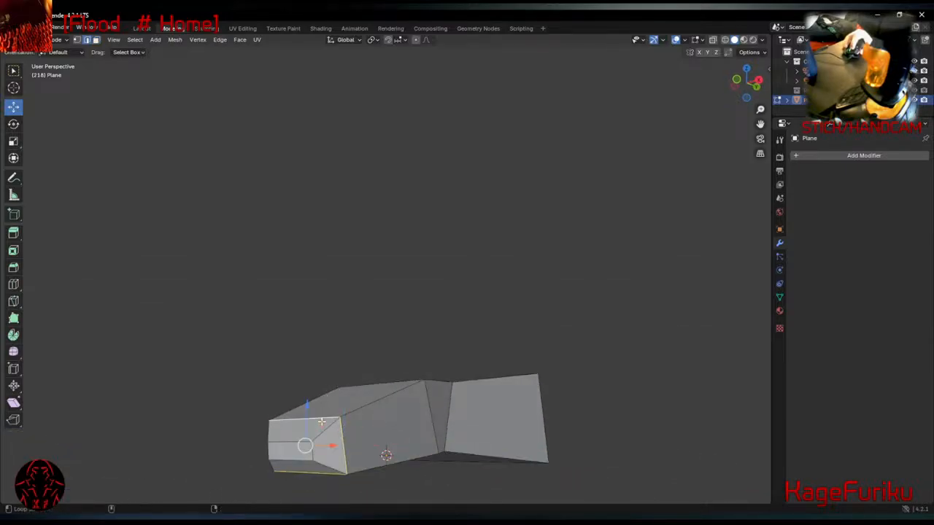
pyautogui.press('s')
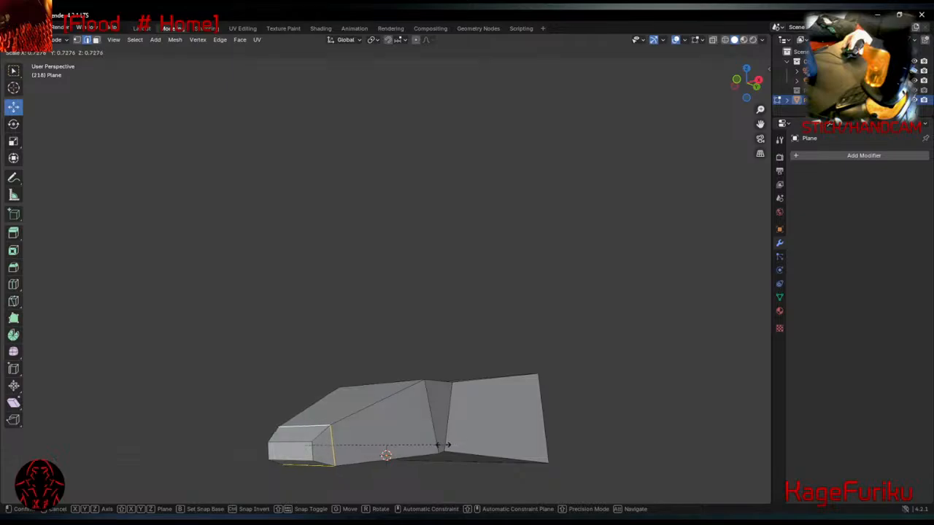
pyautogui.click(453, 451)
# Select the front edge loop of the middle band and scale it down slightly.
pyautogui.moveTo(398, 448); pyautogui.dragTo(407, 465, button='middle')
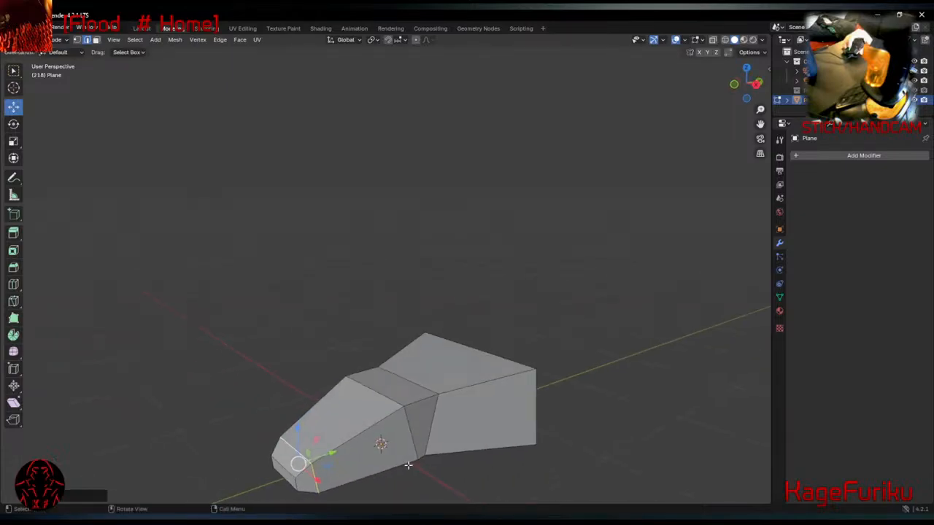
pyautogui.keyDown('alt'); pyautogui.click(409, 435); pyautogui.keyUp('alt')
pyautogui.keyDown('alt'); pyautogui.click(380, 392); pyautogui.keyUp('alt')
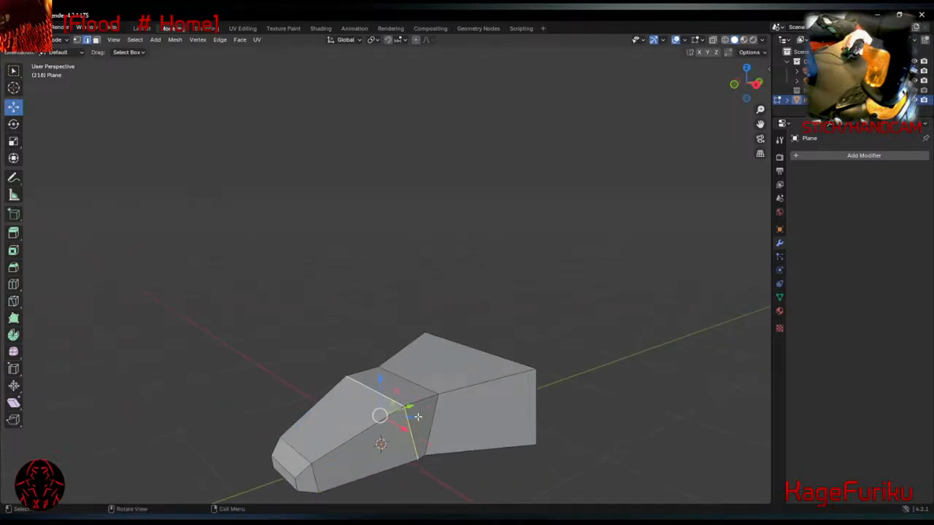
pyautogui.press('s')
pyautogui.click(446, 424)
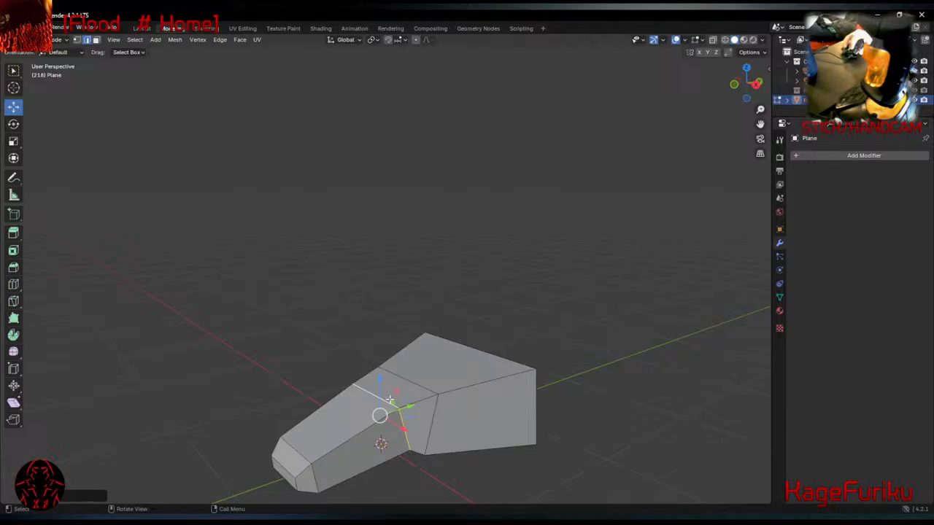
# Move the selected middle edge loop toward the tip and lower it slightly along the Z axis.
pyautogui.press('g')
pyautogui.click(381, 423)
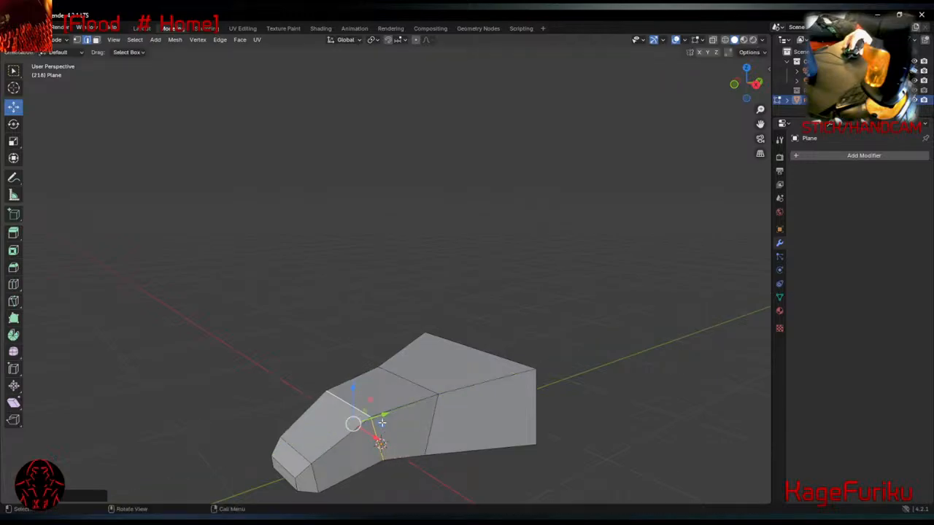
pyautogui.moveTo(350, 386); pyautogui.dragTo(353, 394)
# Narrow the selected middle edge loop along the X axis.
pyautogui.moveTo(394, 420); pyautogui.dragTo(467, 406, button='middle')
pyautogui.press('s')
pyautogui.press('x')
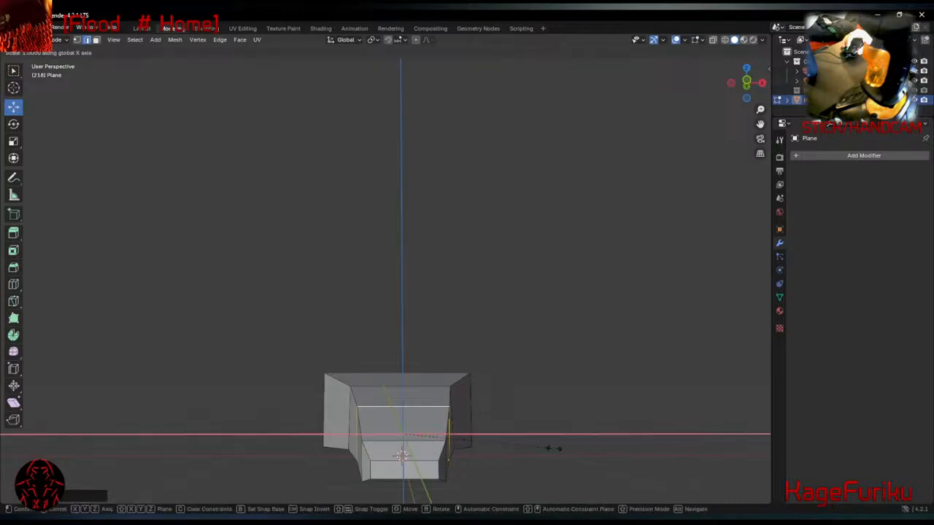
pyautogui.click(495, 455)
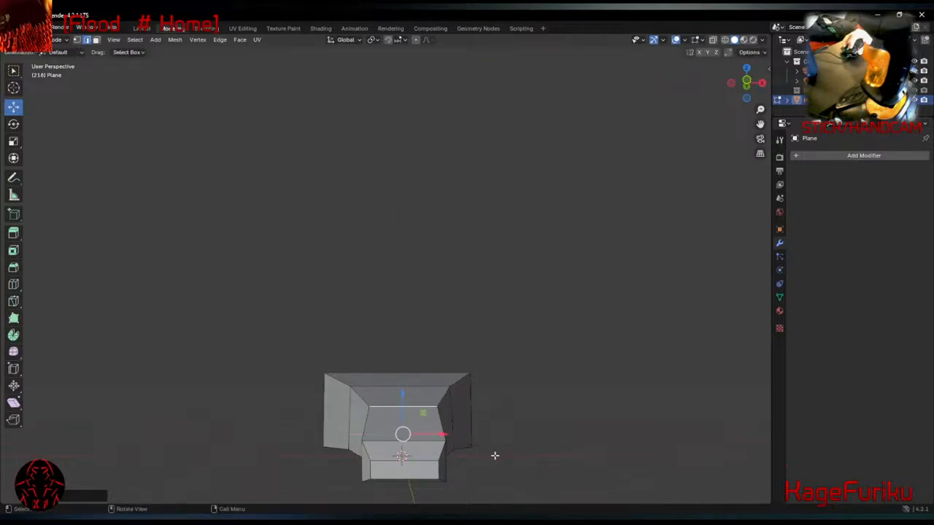
# Select the front end loop together with the tip face and narrow them along the X axis.
pyautogui.keyDown('alt'); pyautogui.click(444, 458); pyautogui.keyUp('alt')
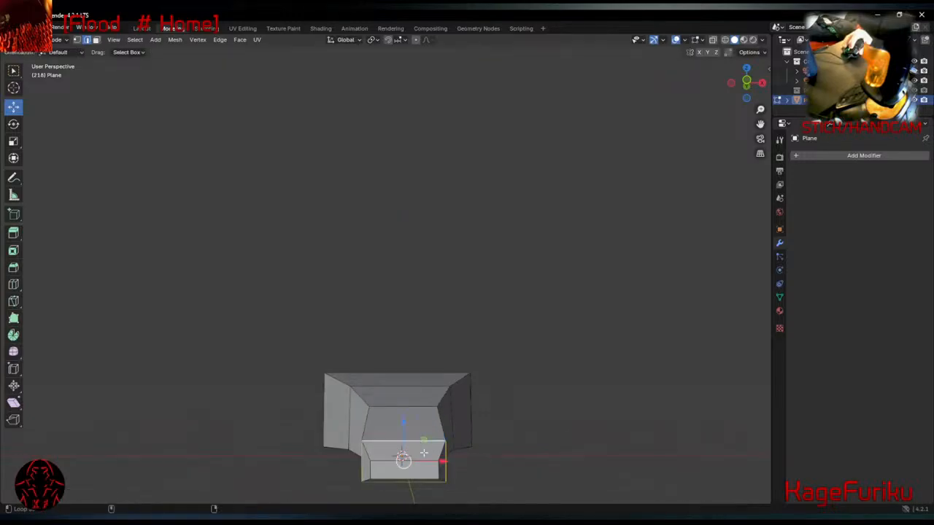
pyautogui.keyDown('alt'); pyautogui.keyDown('shift'); pyautogui.click(437, 472); pyautogui.keyUp('shift'); pyautogui.keyUp('alt')
pyautogui.keyDown('alt'); pyautogui.keyDown('shift'); pyautogui.click(431, 462); pyautogui.keyUp('shift'); pyautogui.keyUp('alt')
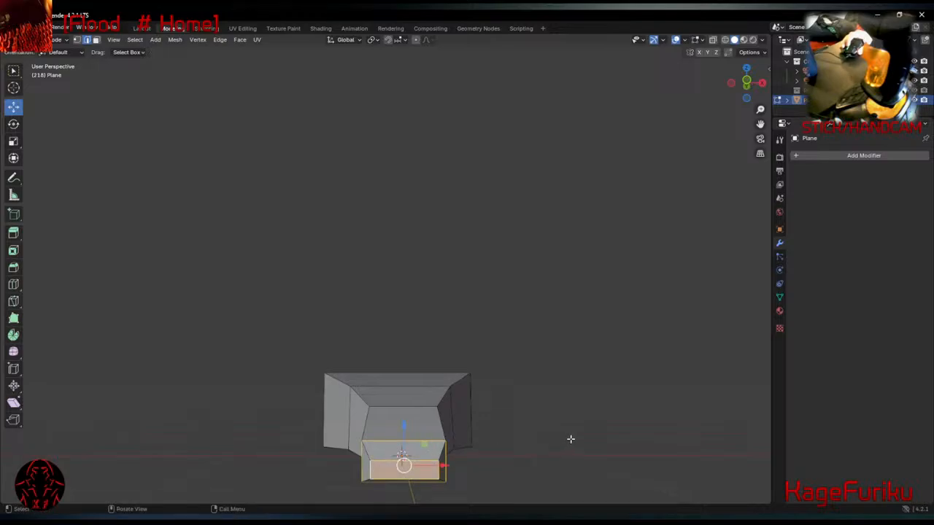
pyautogui.press('s')
pyautogui.press('x')
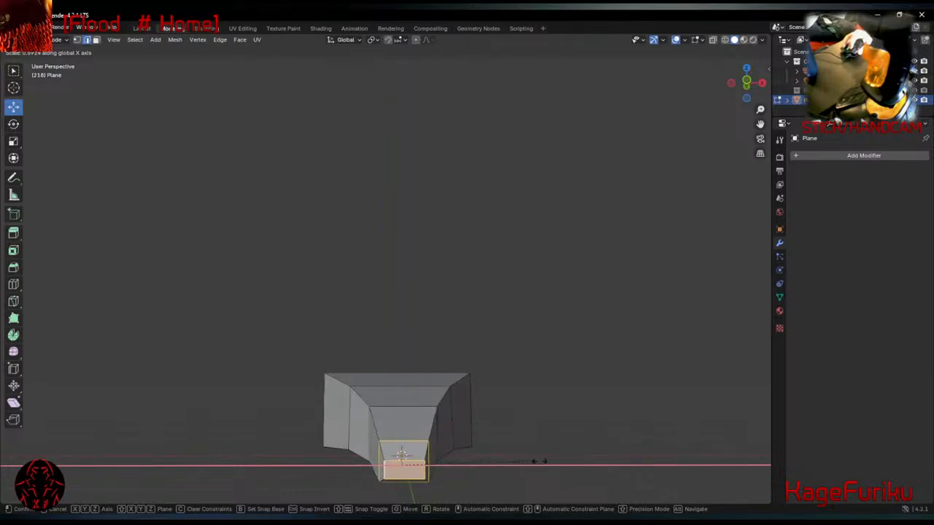
pyautogui.click(510, 467)
# Narrow the tip's front face along the X axis using its two side edges and shift it slightly up and back toward the body.
pyautogui.click(425, 469)
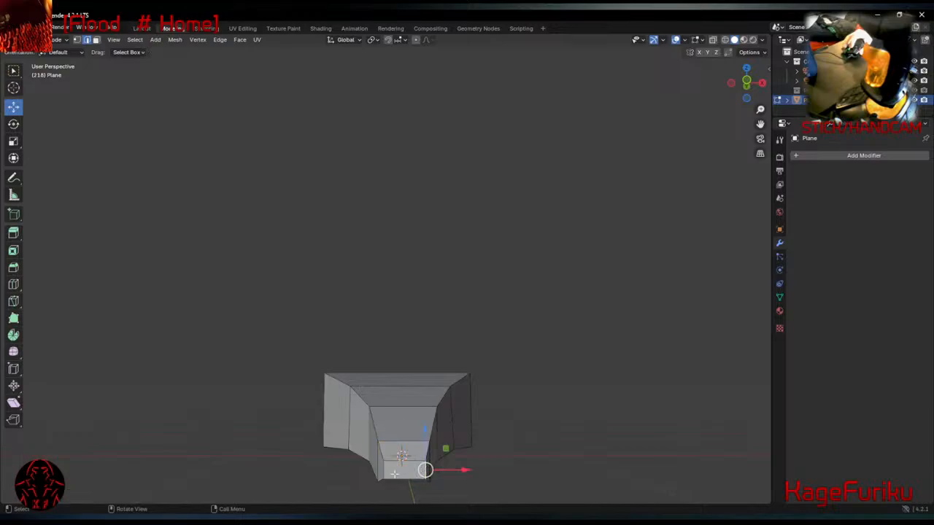
pyautogui.keyDown('shift'); pyautogui.click(388, 471); pyautogui.keyUp('shift')
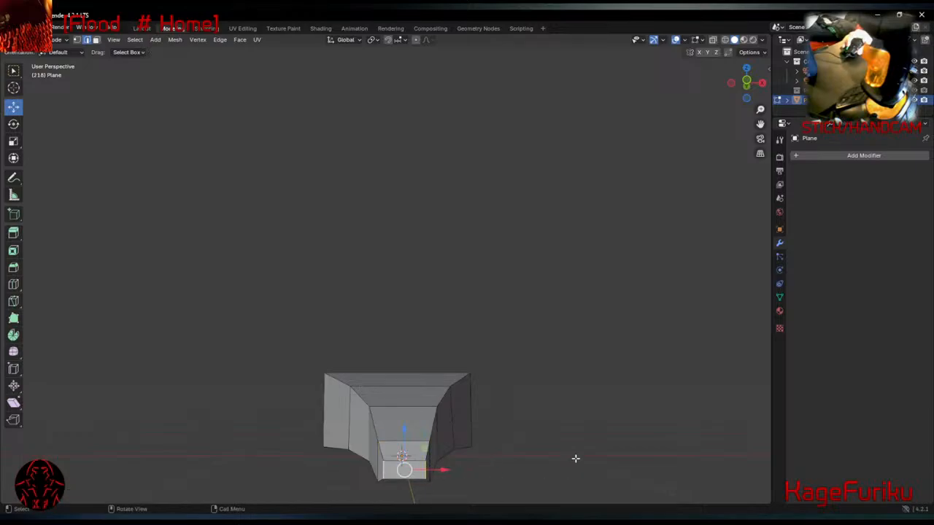
pyautogui.press('s')
pyautogui.press('x')
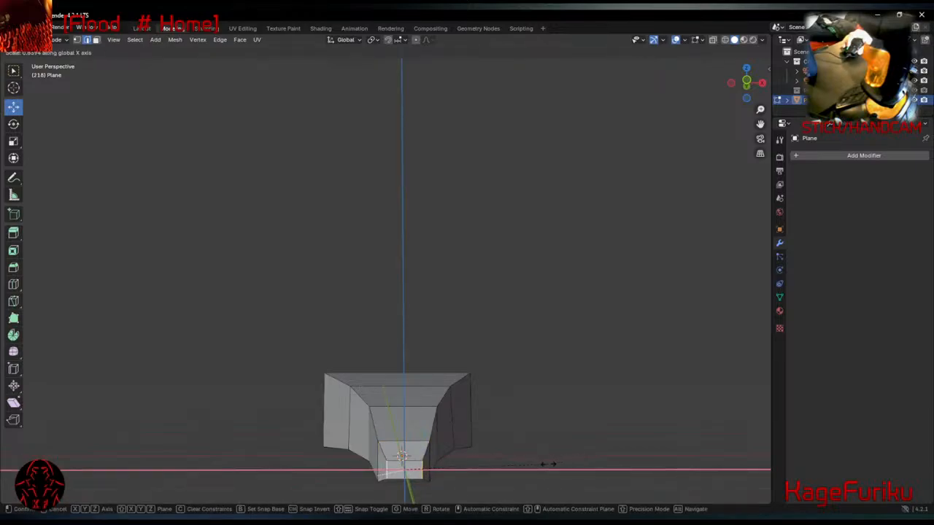
pyautogui.click(503, 461)
pyautogui.moveTo(504, 458); pyautogui.dragTo(569, 440, button='middle')
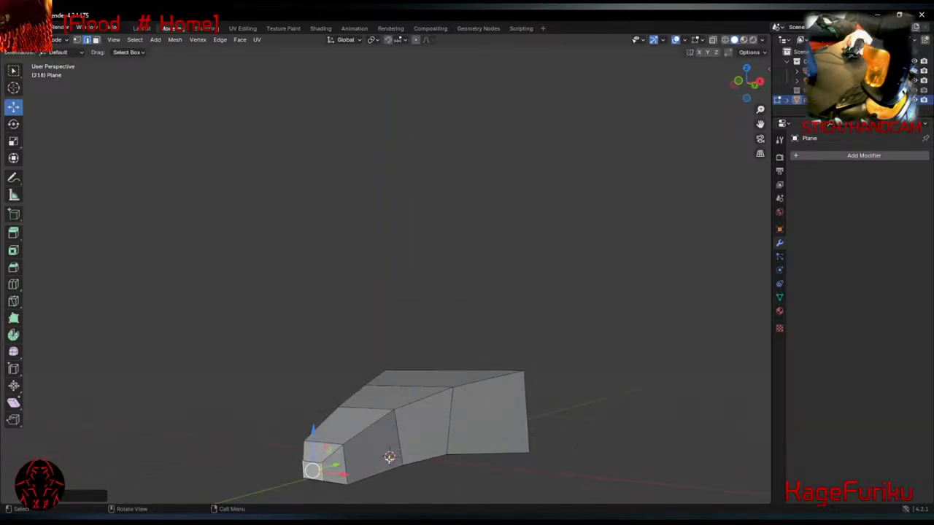
pyautogui.moveTo(323, 445); pyautogui.dragTo(329, 442)
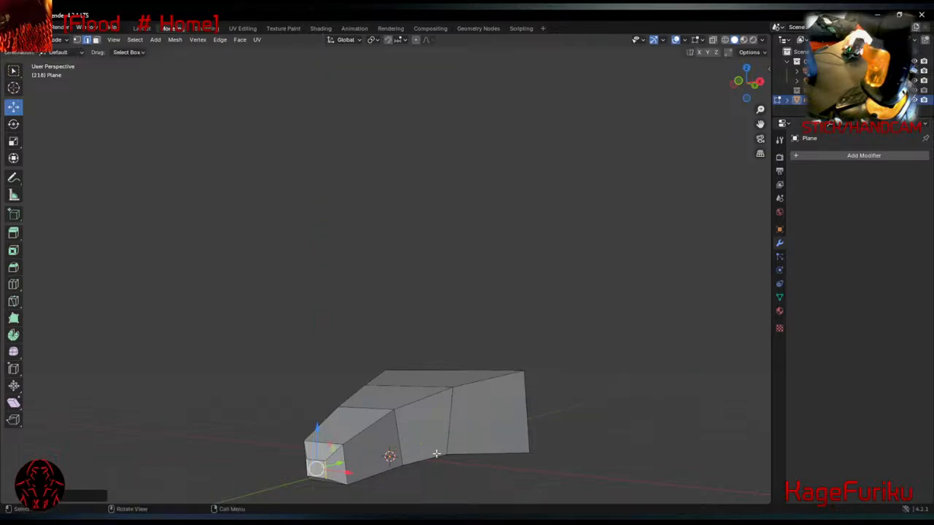
# Rename the mesh object as NoseCam.
pyautogui.moveTo(437, 452); pyautogui.dragTo(392, 422, button='middle')
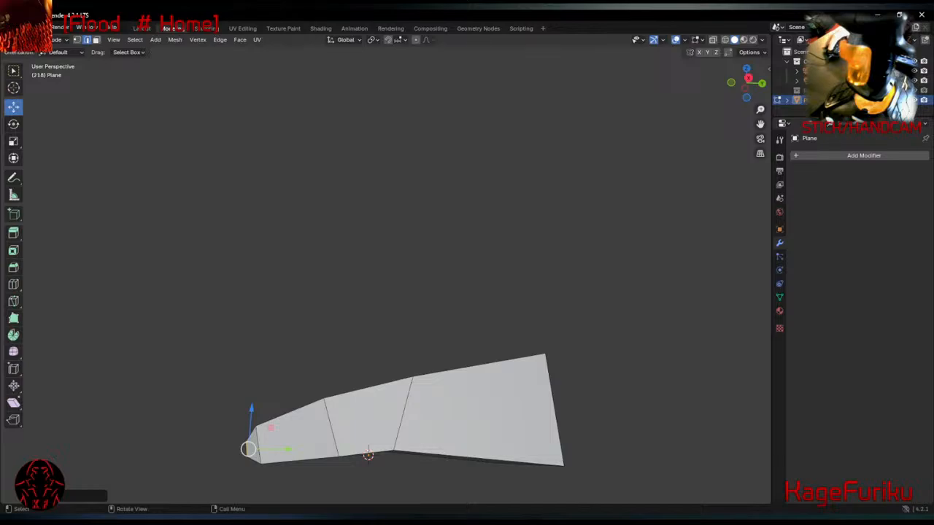
pyautogui.moveTo(292, 364); pyautogui.dragTo(255, 357, button='middle')
pyautogui.click(531, 404)
pyautogui.click(510, 407)
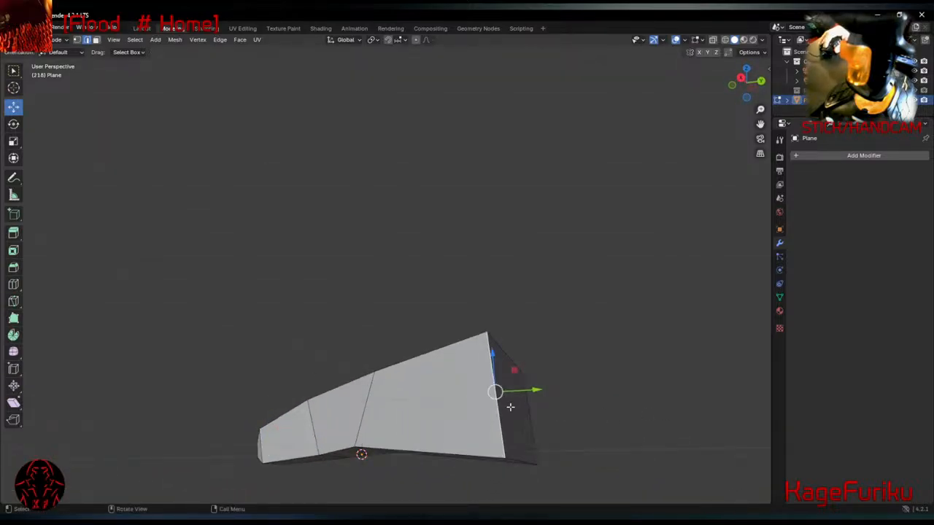
pyautogui.press('F2')
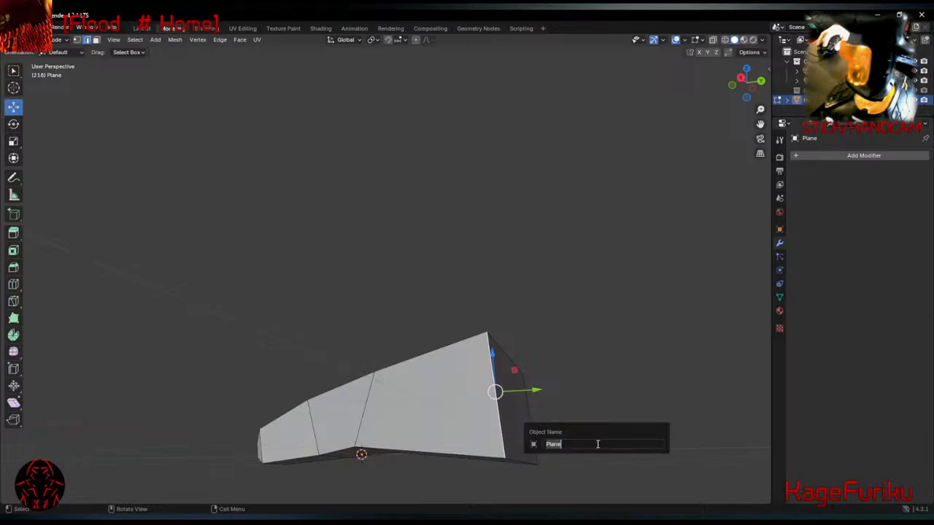
pyautogui.press('Escape')
pyautogui.moveTo(589, 389); pyautogui.dragTo(603, 426, button='middle')
pyautogui.press('F2')
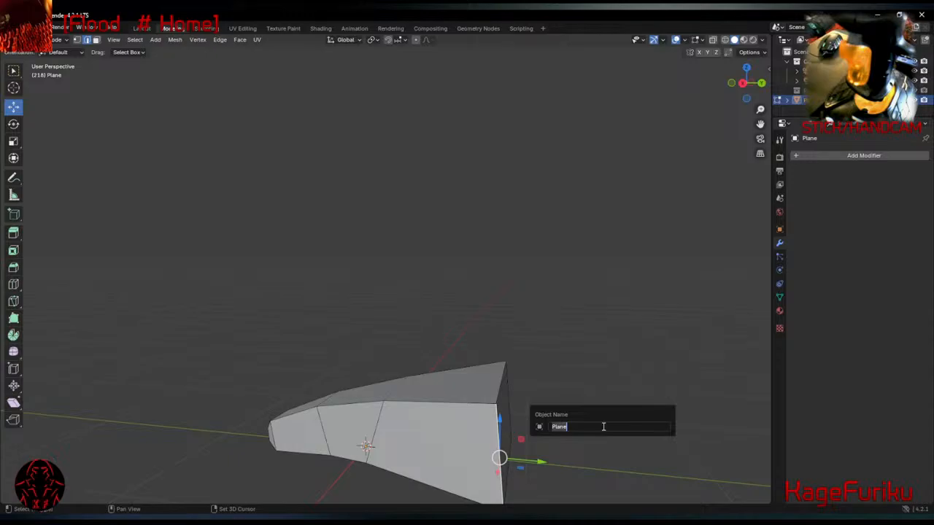
pyautogui.write('NoseCam')
pyautogui.press('Return')
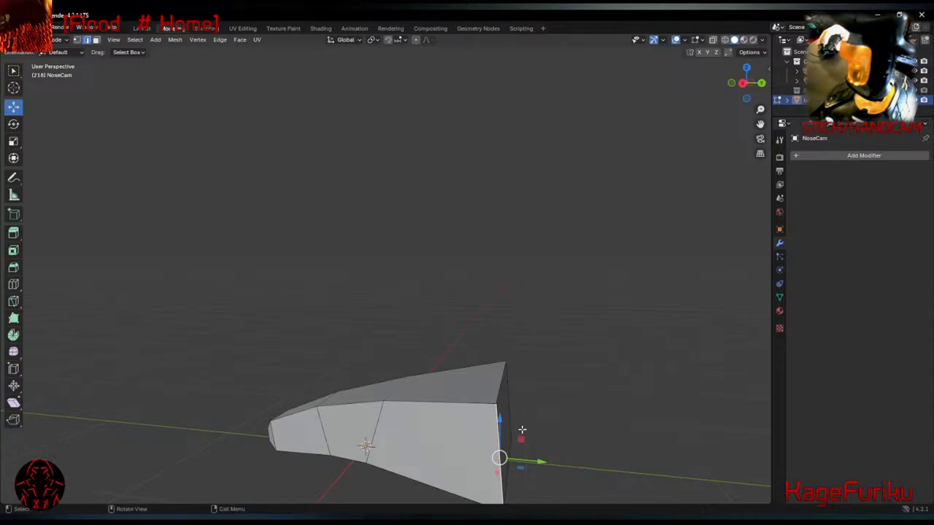
# Rename the object as FPV_Nose.
pyautogui.press('F2')
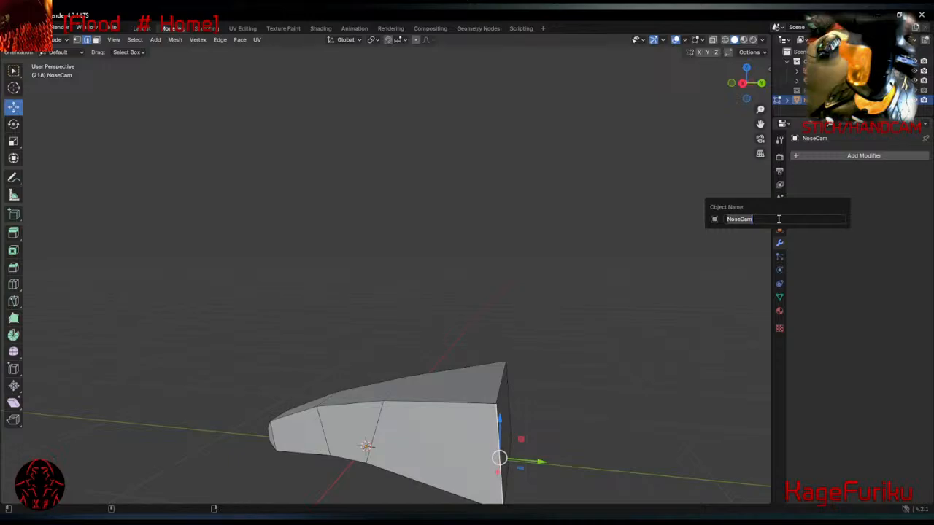
pyautogui.write('FPV_Nose')
pyautogui.press('Return')
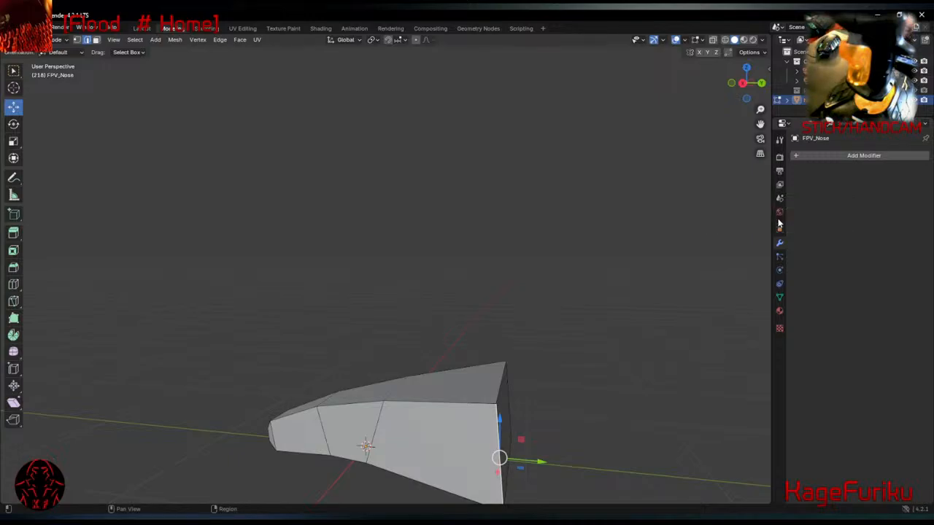
# Raise the rear end's top edge slightly and shift the rear top and bottom edges toward the tip.
pyautogui.moveTo(538, 367); pyautogui.dragTo(515, 377, button='middle')
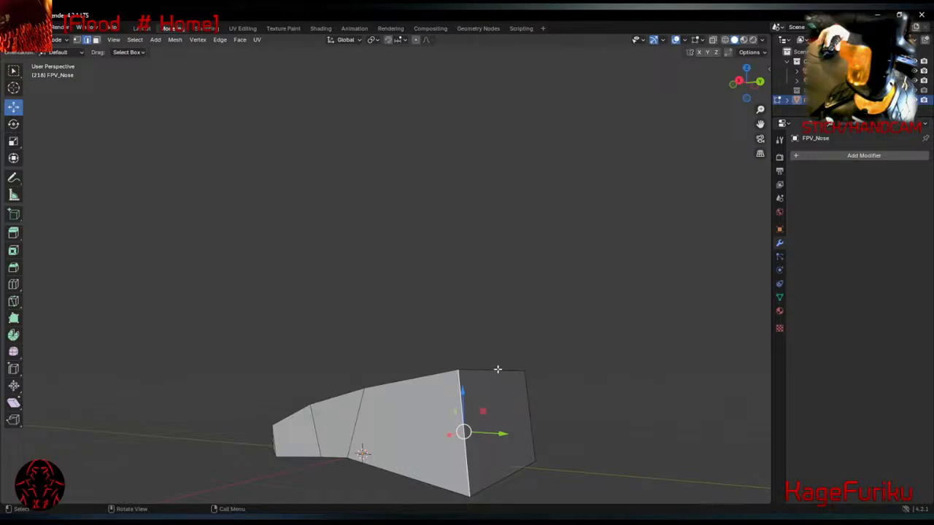
pyautogui.click(497, 370)
pyautogui.moveTo(517, 348); pyautogui.dragTo(510, 337)
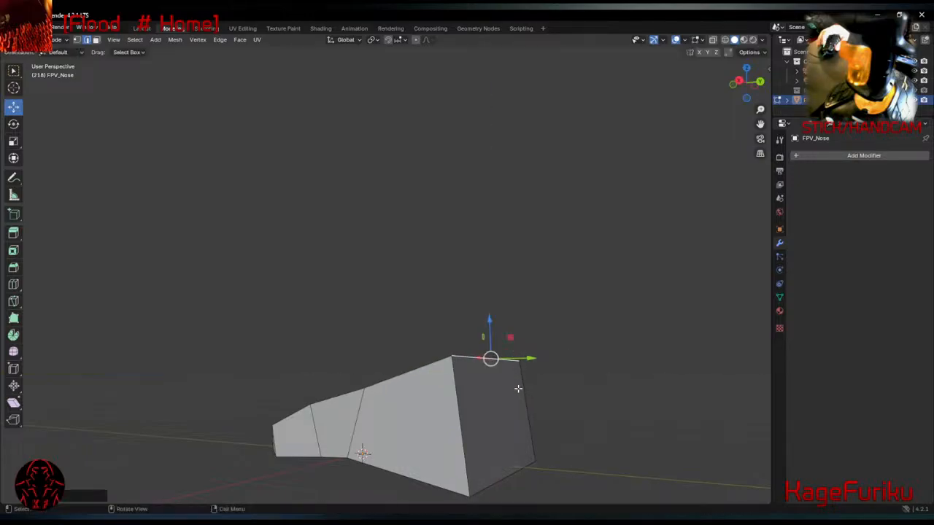
pyautogui.moveTo(518, 387); pyautogui.dragTo(546, 424, button='middle')
pyautogui.click(552, 422)
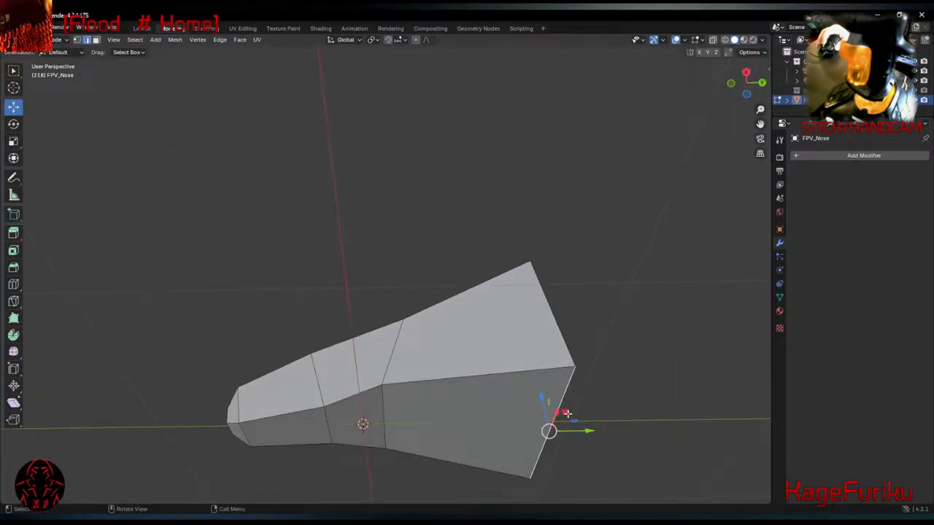
pyautogui.moveTo(567, 414); pyautogui.dragTo(537, 402)
# Select both vertical side edges of the rear face and narrow them along the X axis.
pyautogui.moveTo(537, 402); pyautogui.dragTo(332, 410, button='middle')
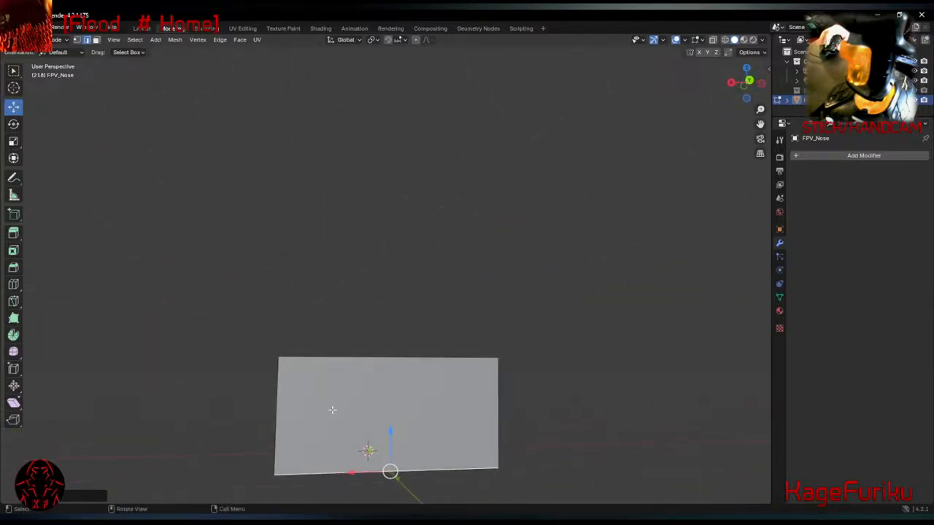
pyautogui.click(272, 413)
pyautogui.keyDown('shift'); pyautogui.click(497, 423); pyautogui.keyUp('shift')
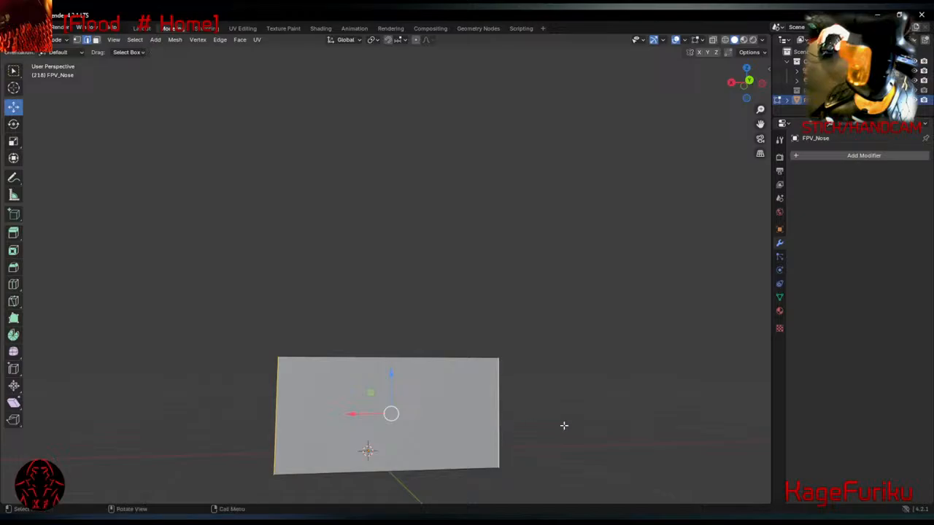
pyautogui.press('s')
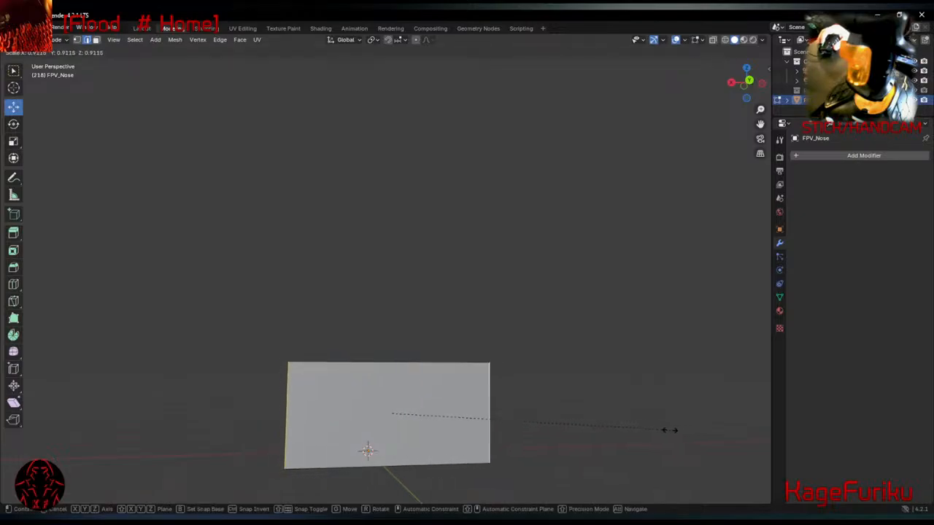
pyautogui.press('x')
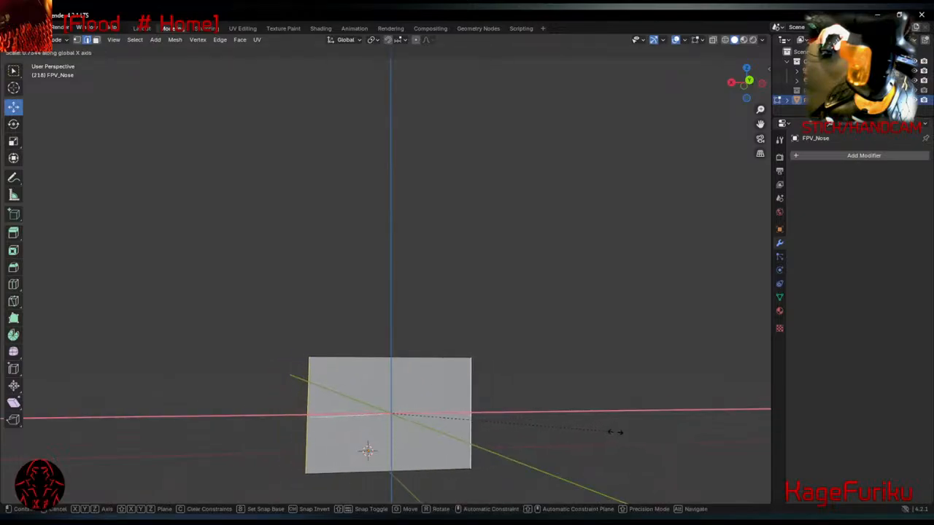
pyautogui.click(582, 431)
# Select the edge loop ahead of the rear face and narrow it along the X axis.
pyautogui.moveTo(581, 431); pyautogui.dragTo(598, 404, button='middle')
pyautogui.press('s')
pyautogui.press('x')
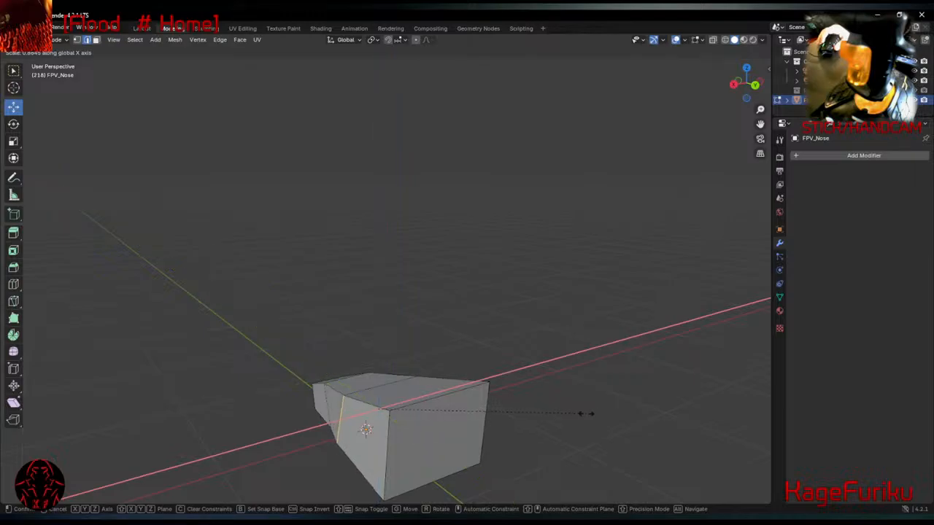
pyautogui.click(560, 419)
# Rotate the selected edge loop until it stands nearly vertical in the right orthographic view.
pyautogui.moveTo(559, 419)
pyautogui.mouseDown(button='middle')
pyautogui.moveTo(609, 415)
pyautogui.moveTo(640, 383)
pyautogui.moveTo(563, 429)
pyautogui.mouseUp(button='middle')
pyautogui.press('r')
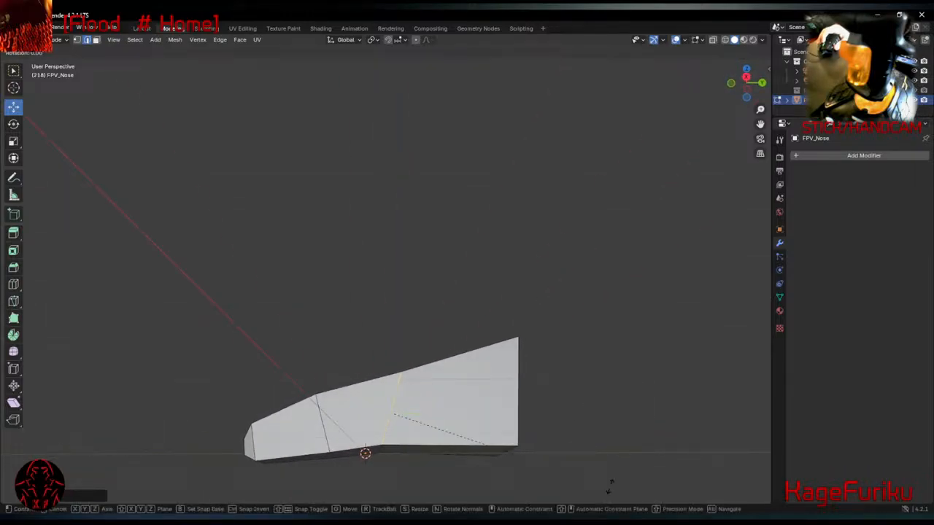
pyautogui.click(618, 467)
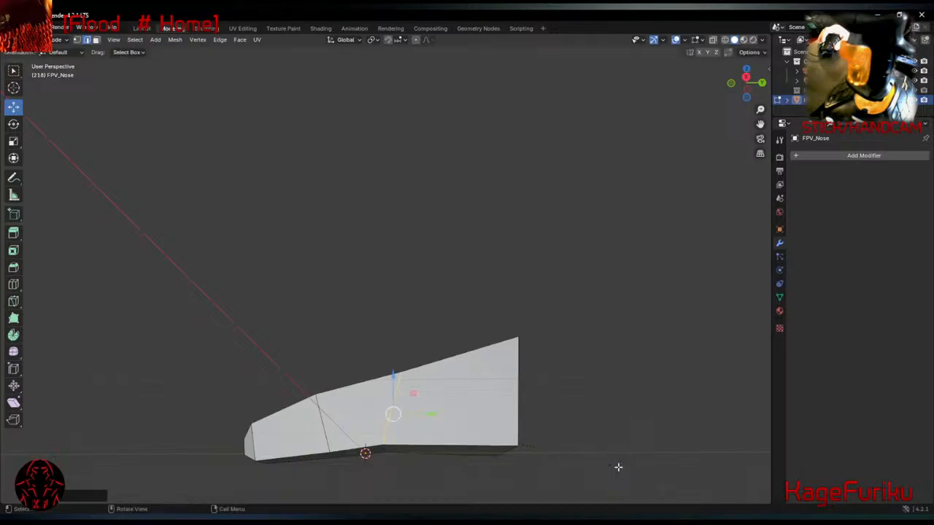
pyautogui.click(746, 76)
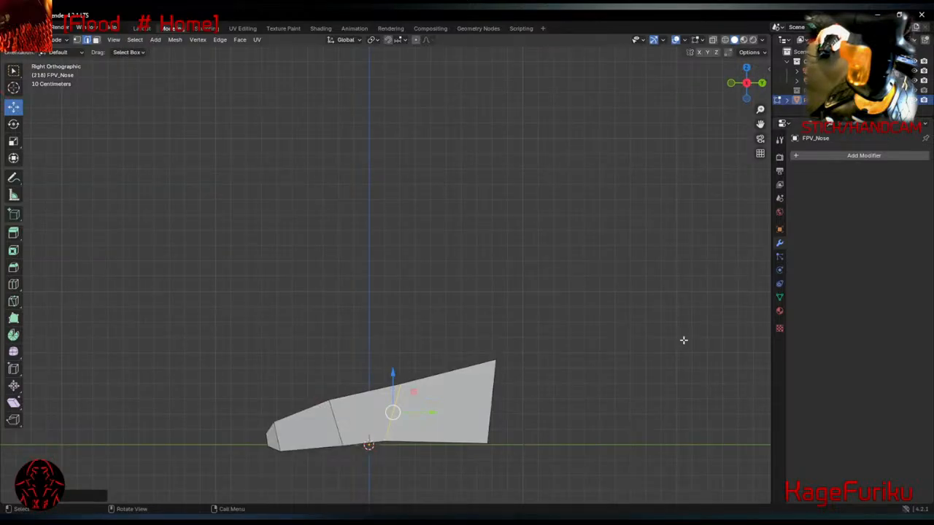
pyautogui.press('KP_5')
pyautogui.click(747, 83)
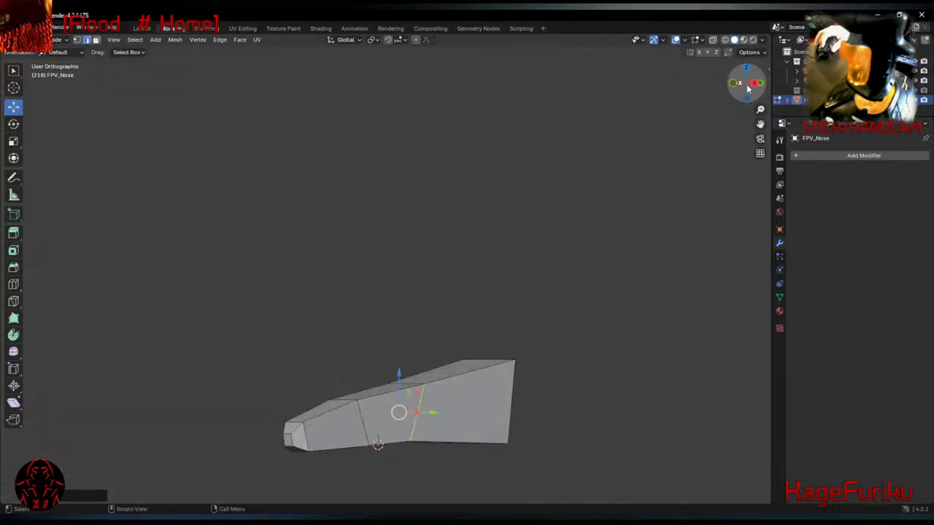
pyautogui.click(746, 83)
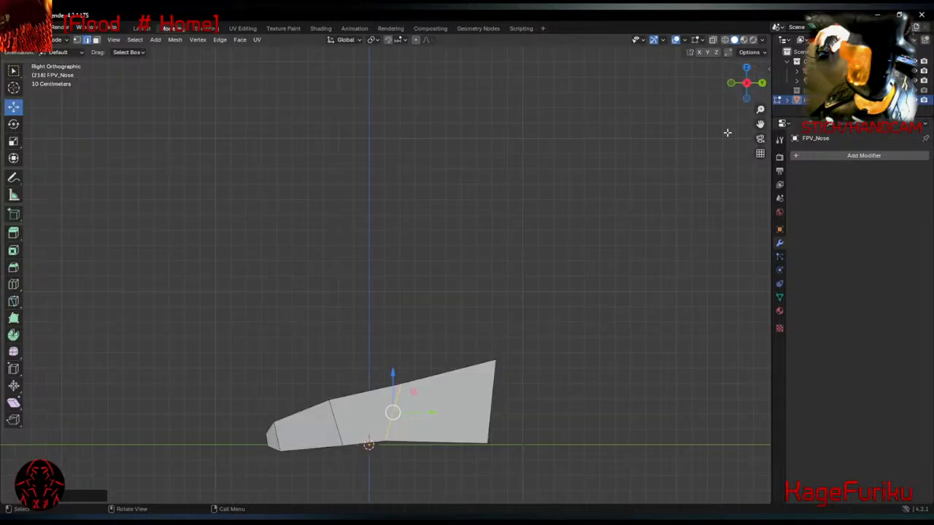
pyautogui.press('r')
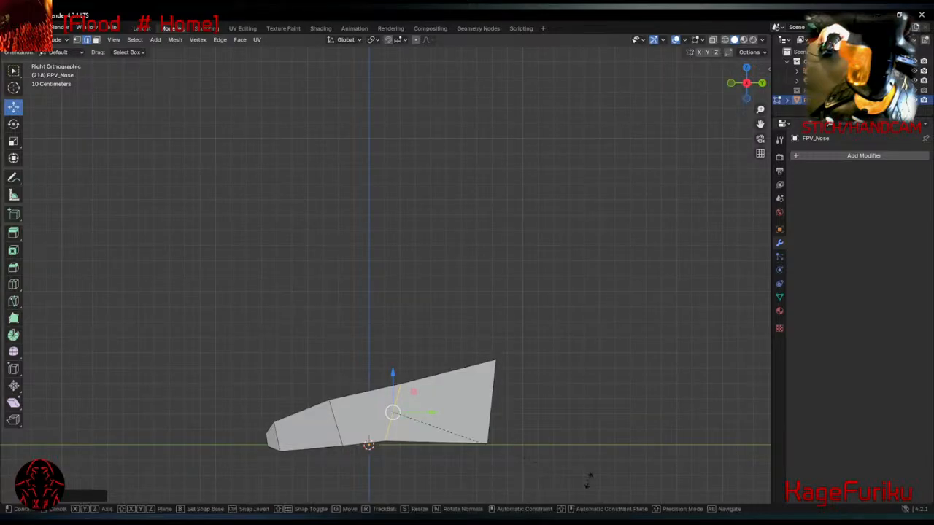
pyautogui.click(609, 436)
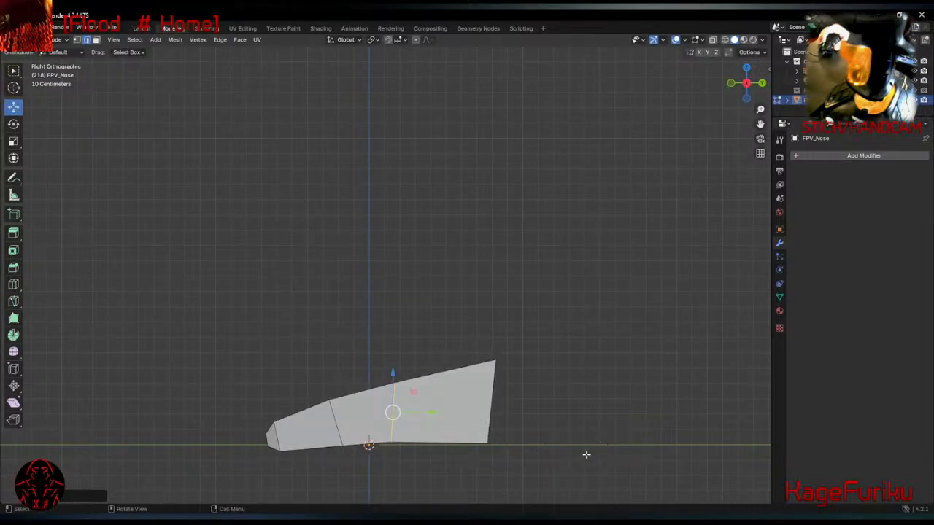
# Shift the selected edge loop toward the rear and enlarge it along the Z axis, levelling the underside with the rear bottom edge.
pyautogui.press('s')
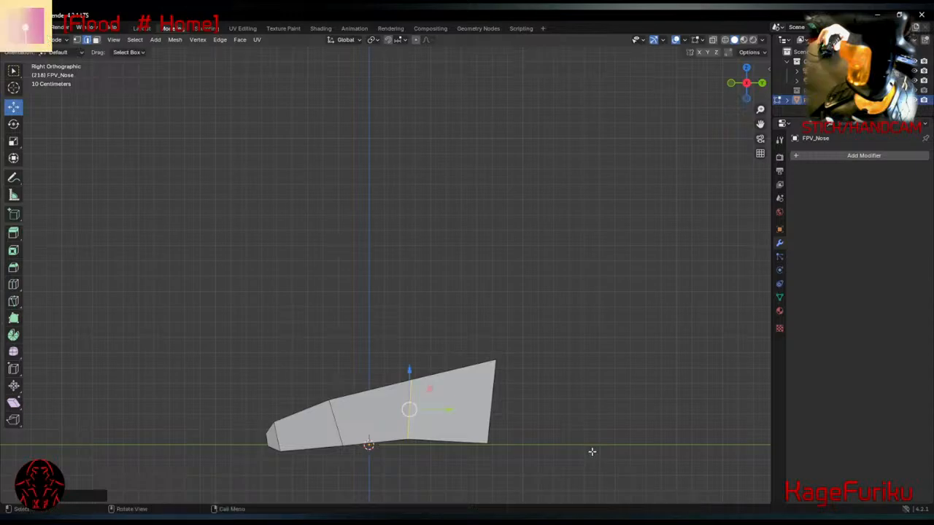
pyautogui.press('y')
pyautogui.press('z')
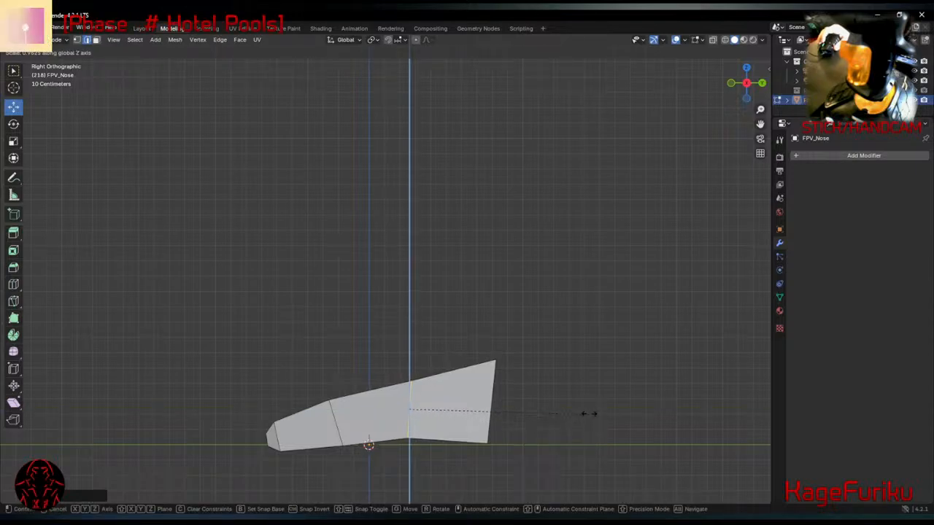
pyautogui.click(632, 366)
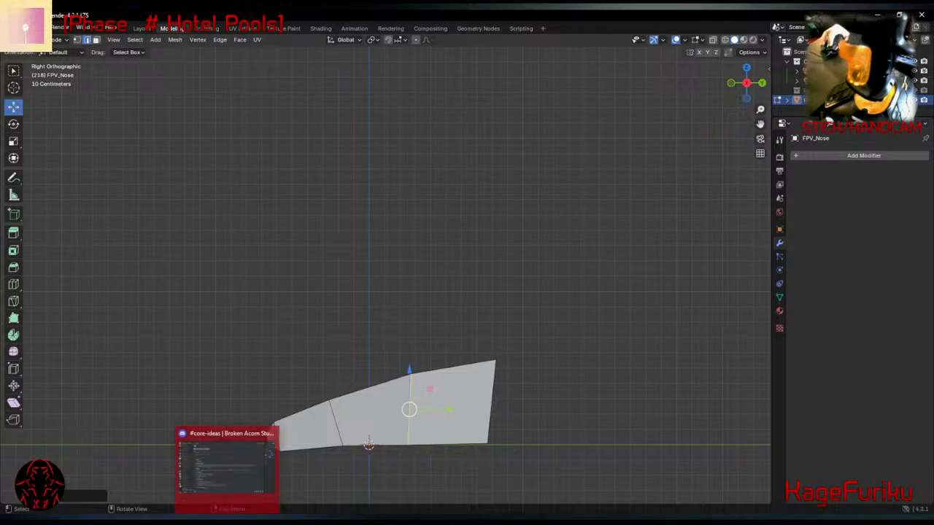
# Switch to Discord, review the Holey-Moley! game description in the #core-ideas channel, and return to Blender.
pyautogui.click(194, 510)
pyautogui.scroll(15, 16, 145)
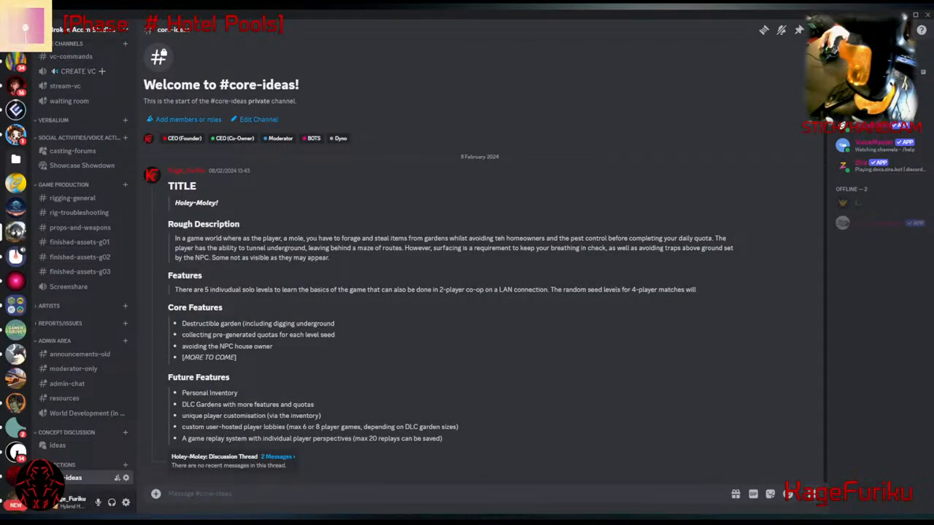
pyautogui.click(16, 58)
pyautogui.moveTo(445, 14); pyautogui.dragTo(0, 226)
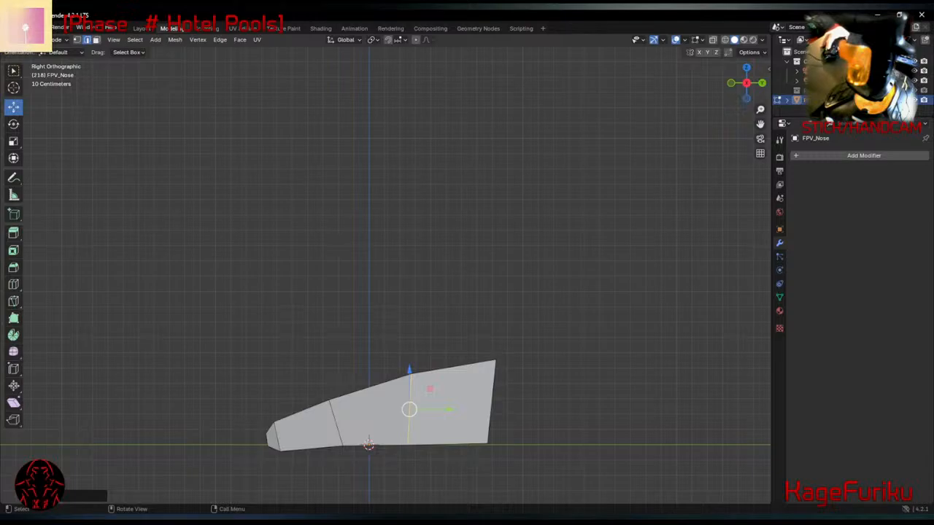
# Try adding lengthwise loop cuts across the sides and top of the nose mesh, inspecting them from the front and rear.
pyautogui.moveTo(515, 423); pyautogui.dragTo(345, 436, button='middle')
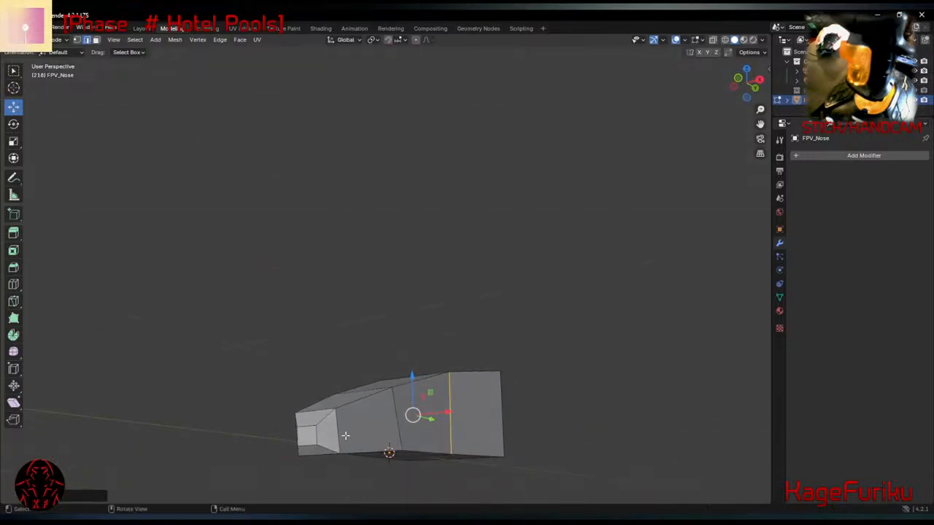
pyautogui.click(14, 284)
pyautogui.click(340, 417)
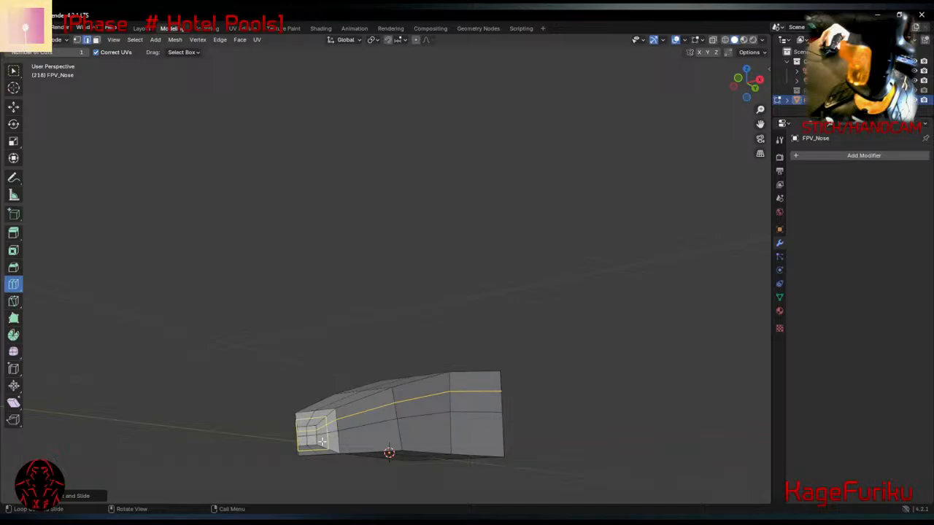
pyautogui.moveTo(292, 419); pyautogui.dragTo(394, 405, button='middle')
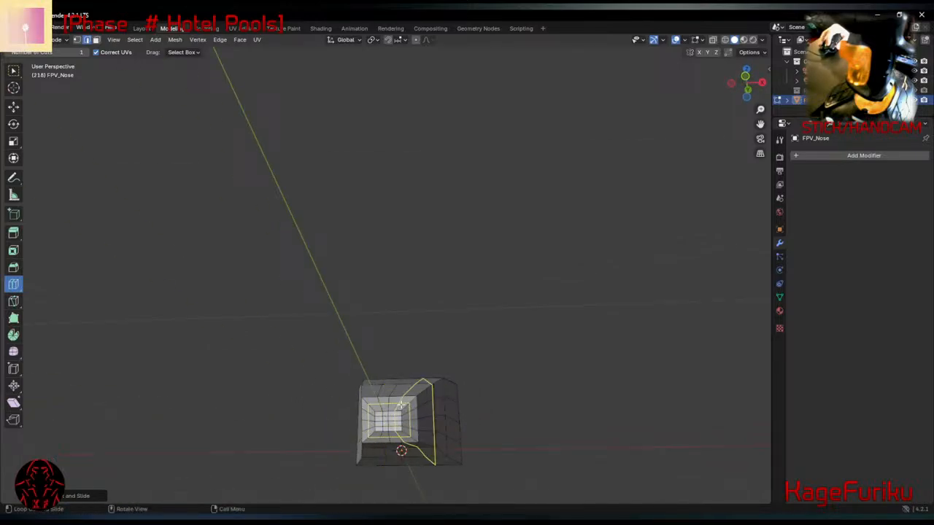
pyautogui.moveTo(411, 442); pyautogui.dragTo(231, 304, button='middle')
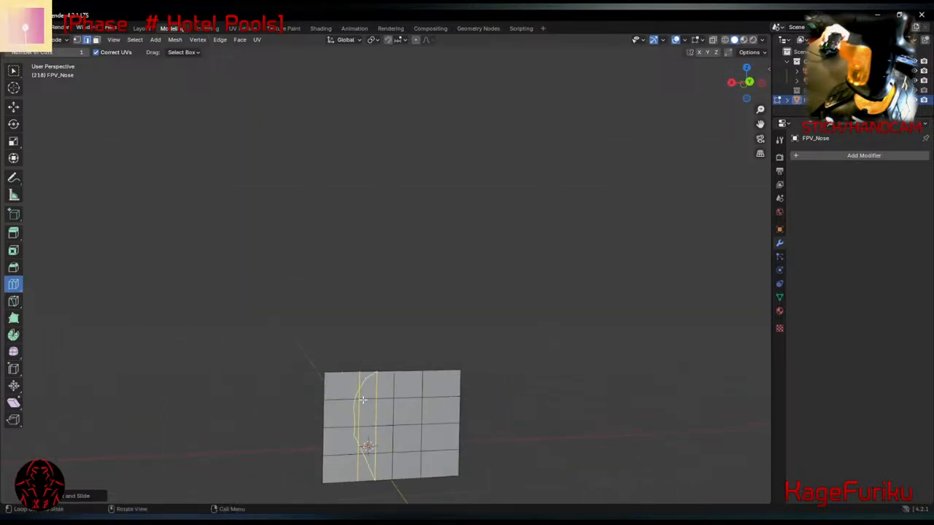
# Undo the trial loop cuts on the nose mesh and switch back to the Move tool.
pyautogui.hotkey('ctrl', 'z')
pyautogui.hotkey('ctrl', 'z')
pyautogui.hotkey('ctrl', 'z')
pyautogui.hotkey('ctrl', 'z')
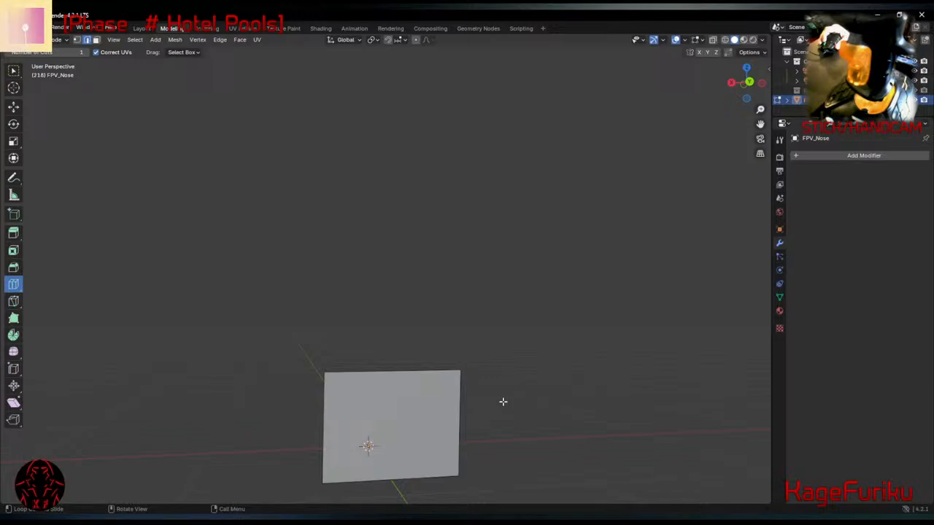
pyautogui.click(13, 106)
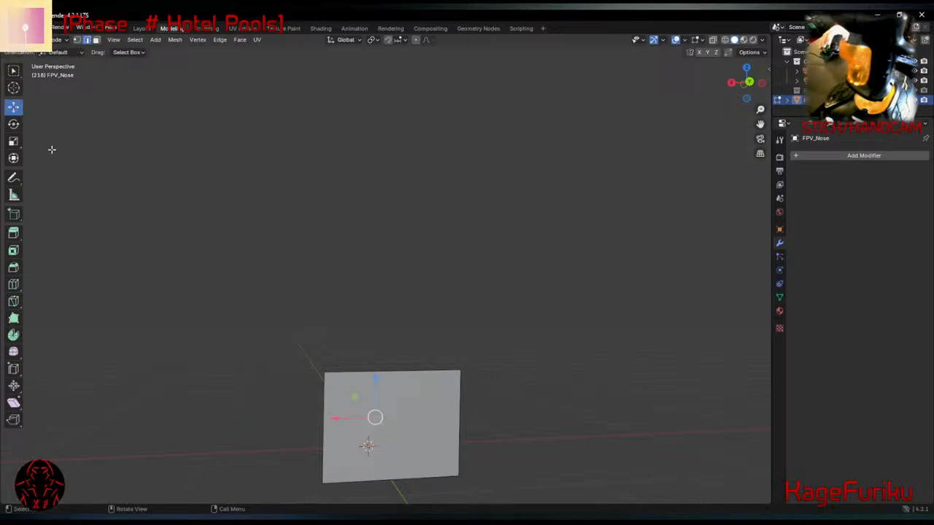
# Switch to face selection and extrude the rear face of the nose about 0.22 m backward.
pyautogui.moveTo(496, 362); pyautogui.dragTo(545, 370, button='middle')
pyautogui.click(466, 434)
pyautogui.press('3')
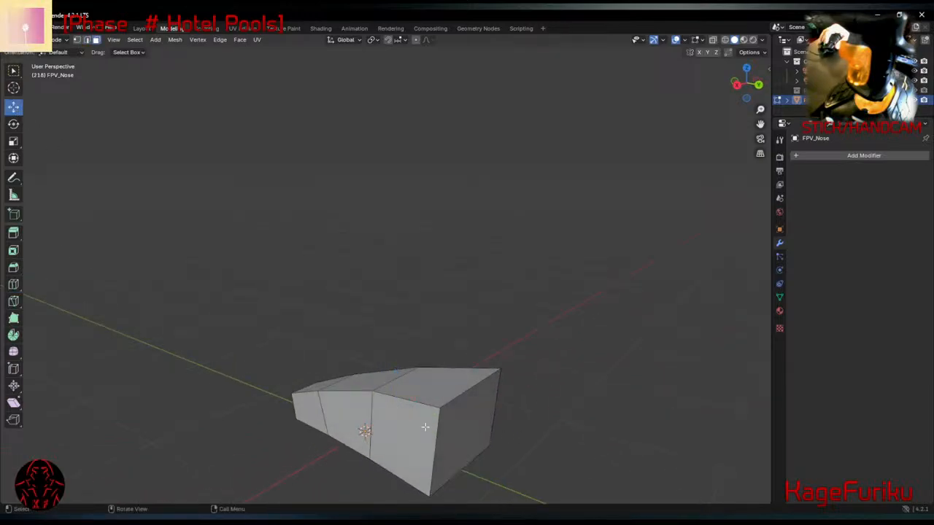
pyautogui.click(426, 428)
pyautogui.press('e')
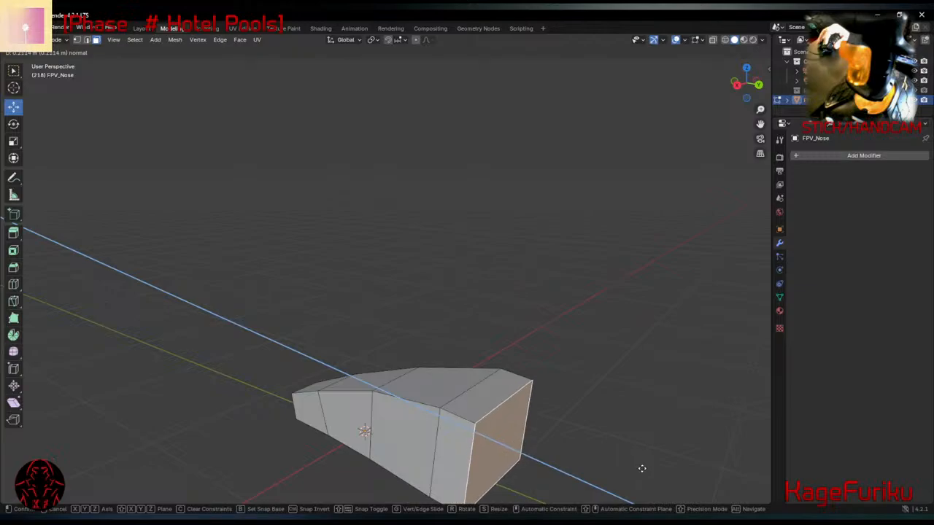
pyautogui.click(640, 467)
# Duplicate the FPV_Nose object by copy and paste, rename the mesh being edited to TPV_Body and make it the active object.
pyautogui.moveTo(432, 436); pyautogui.dragTo(484, 380, button='middle')
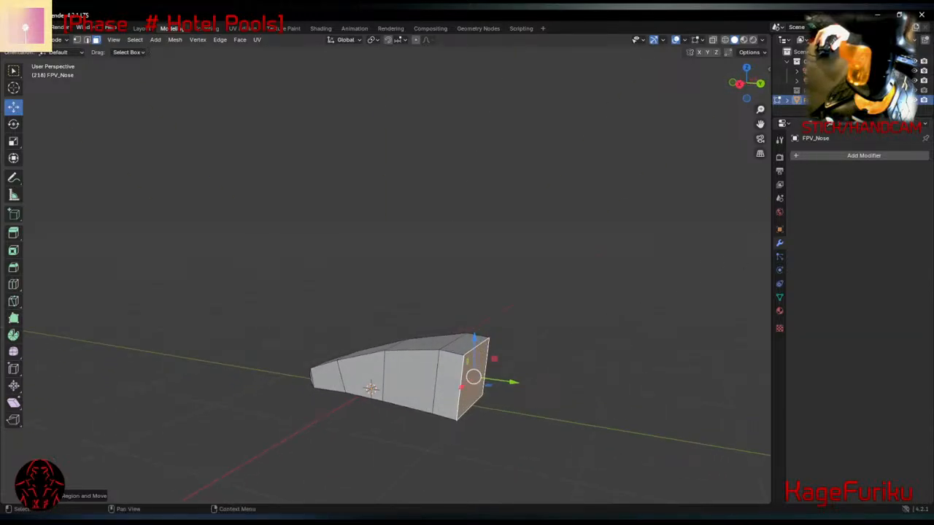
pyautogui.rightClick(799, 99)
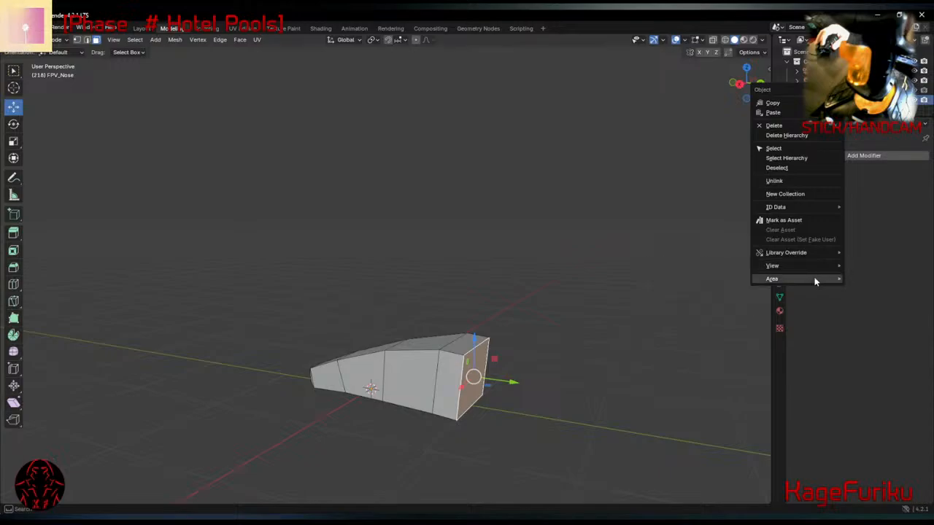
pyautogui.moveTo(816, 280)
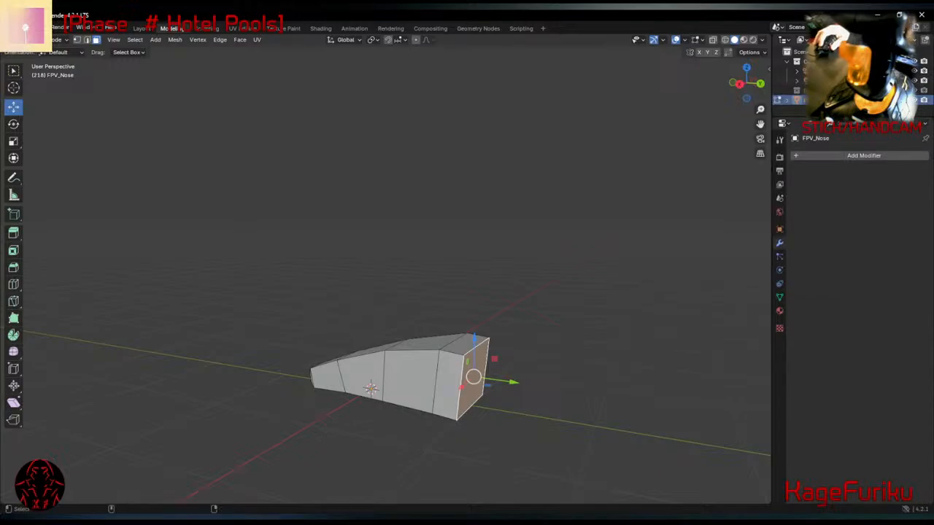
pyautogui.press('F2')
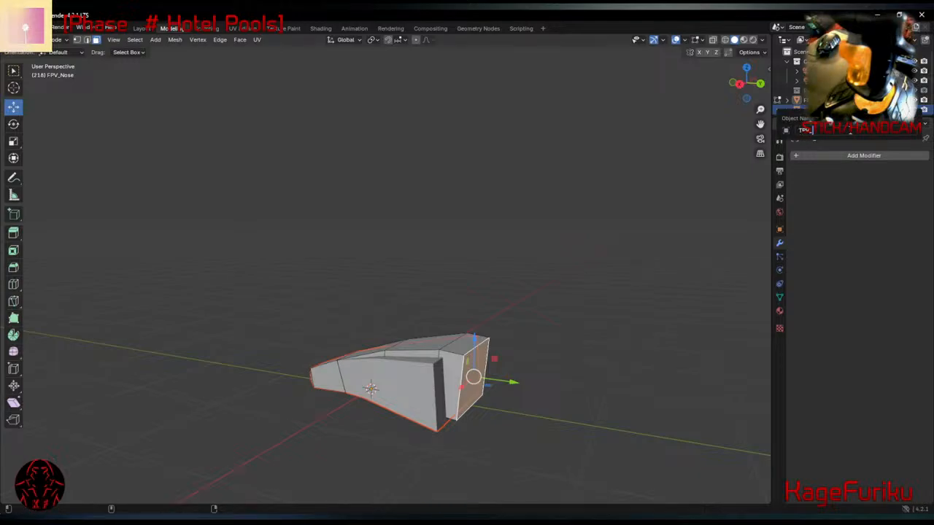
pyautogui.write('TPV_Body')
pyautogui.press('Return')
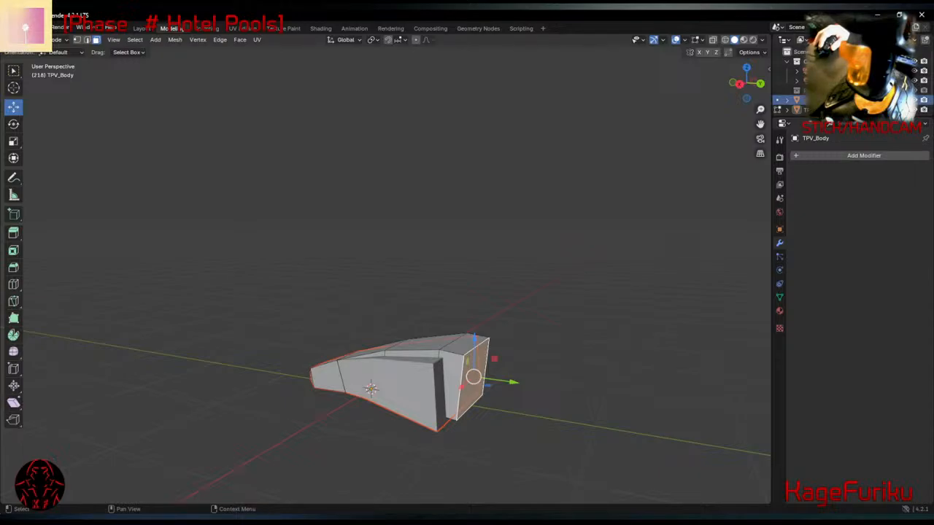
pyautogui.click(839, 109)
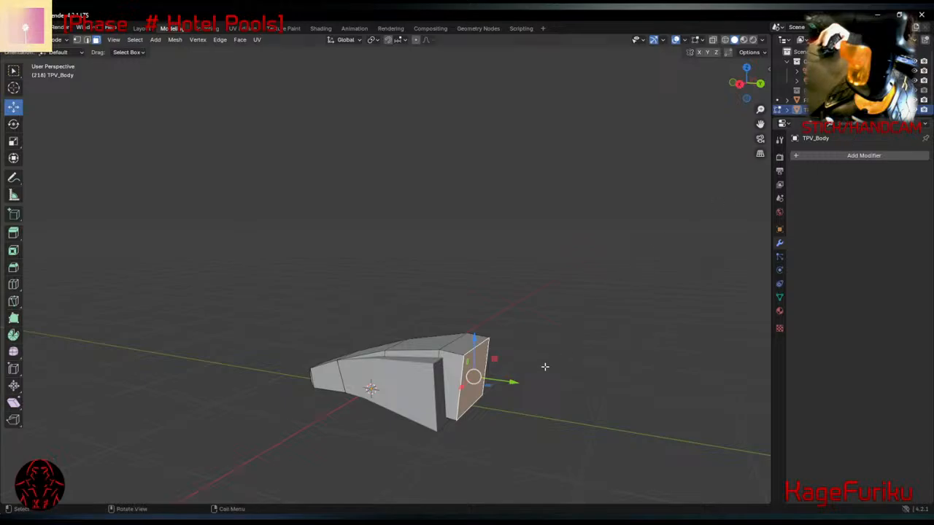
# Extrude the rear face of TPV_Body about 0.09 m and scale it up into a flange wider than the head.
pyautogui.moveTo(557, 395); pyautogui.dragTo(469, 384, button='middle')
pyautogui.press('e')
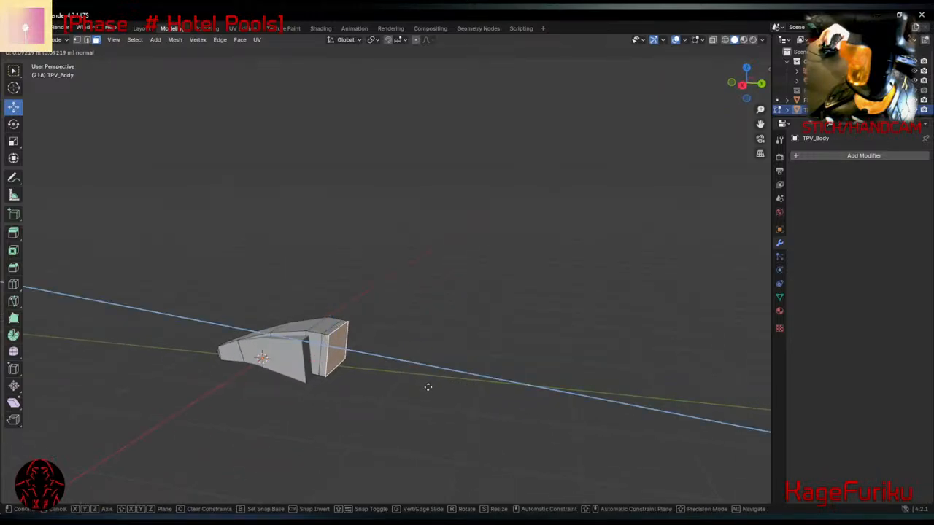
pyautogui.click(427, 387)
pyautogui.press('s')
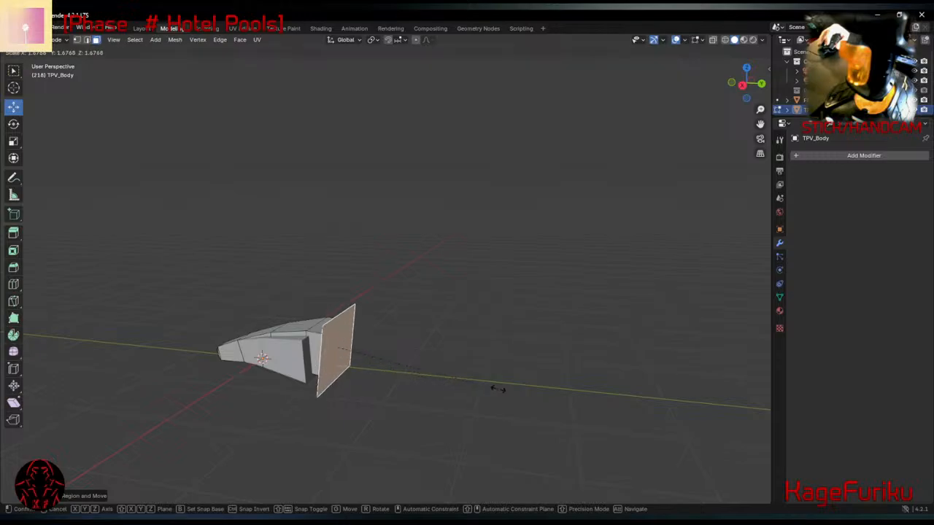
pyautogui.click(517, 391)
pyautogui.press('s')
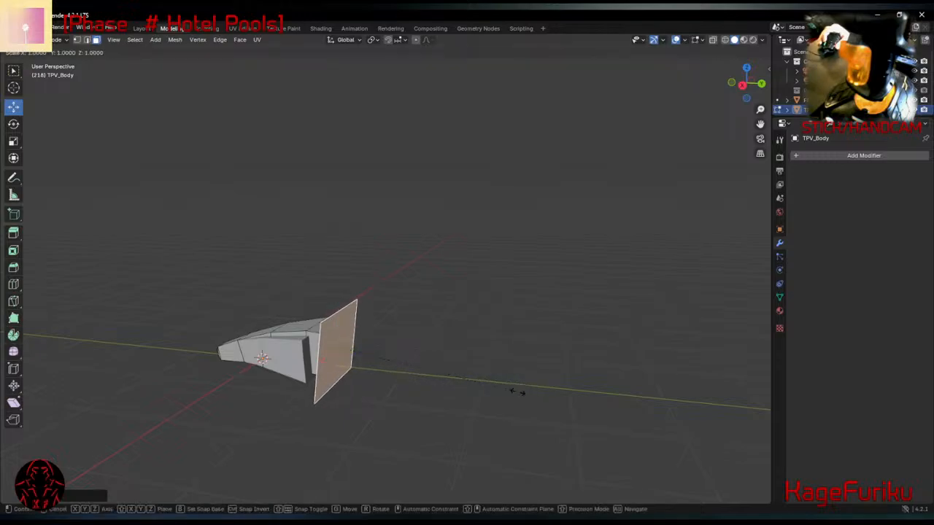
pyautogui.moveTo(517, 392); pyautogui.dragTo(635, 353, button='middle')
pyautogui.moveTo(590, 381); pyautogui.dragTo(561, 355, button='middle')
pyautogui.click(562, 356)
pyautogui.moveTo(420, 389); pyautogui.dragTo(453, 384, button='middle')
pyautogui.press('s')
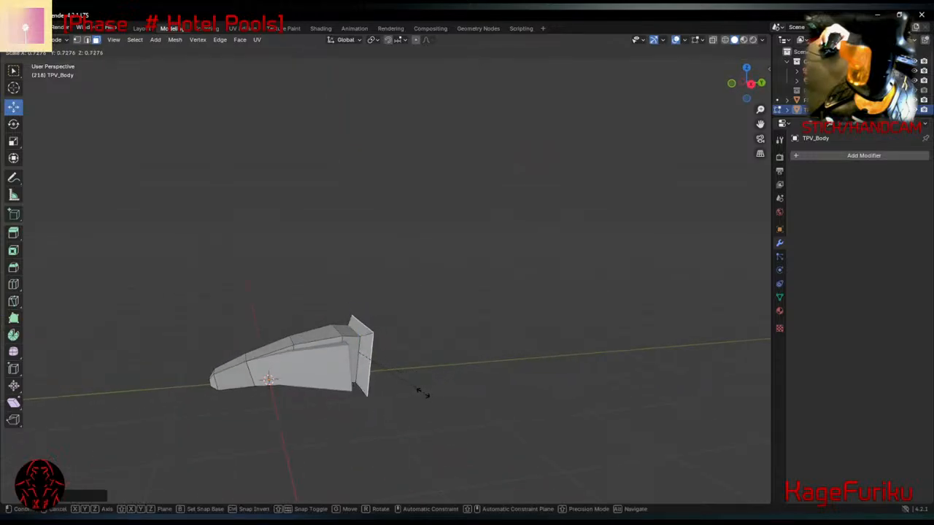
pyautogui.click(430, 394)
# Extrude the enlarged face rearward into a long, sectioned boxy torso and shrink its end face to a small square.
pyautogui.press('e')
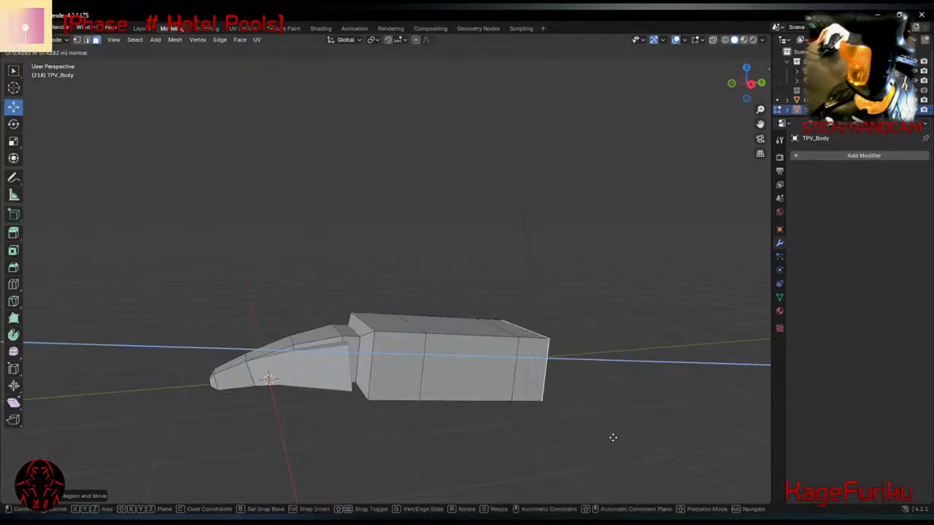
pyautogui.moveTo(673, 440); pyautogui.dragTo(603, 420, button='middle')
pyautogui.click(602, 421)
pyautogui.press('s')
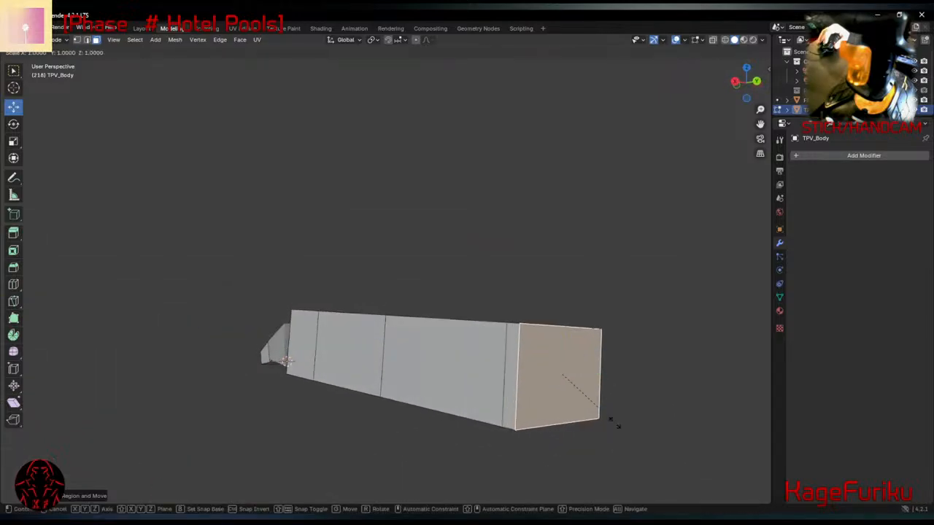
pyautogui.click(576, 385)
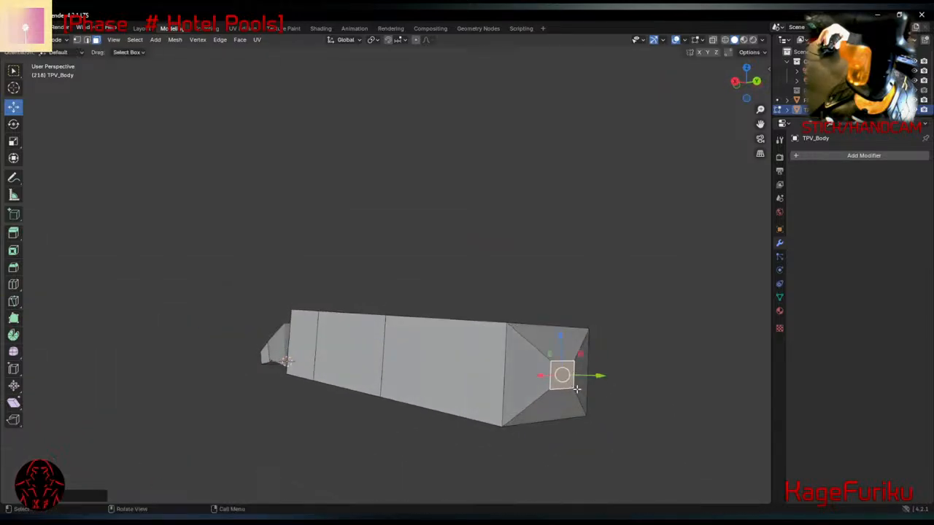
# Extrude the small square rear face backward several times to form a thin segmented tail.
pyautogui.moveTo(605, 423); pyautogui.dragTo(634, 448, button='middle')
pyautogui.scroll(-2, 643, 470)
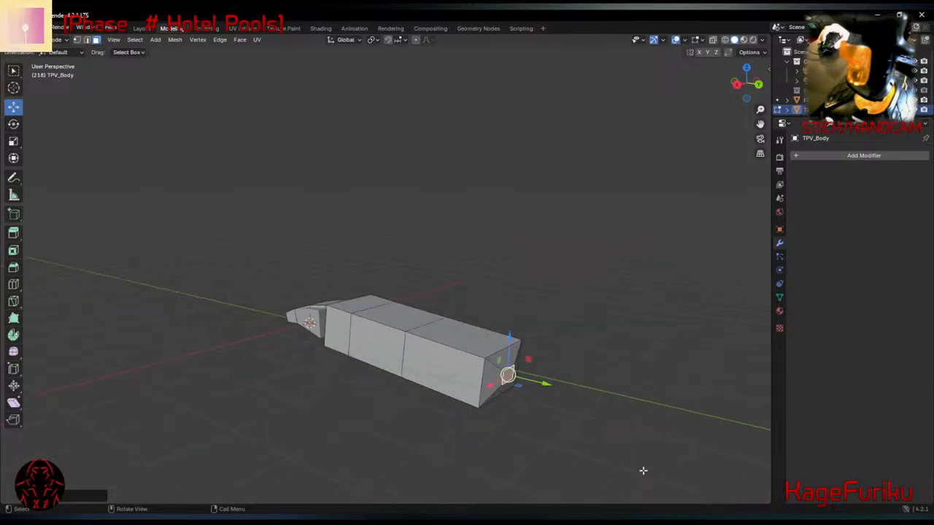
pyautogui.press('e')
pyautogui.click(688, 494)
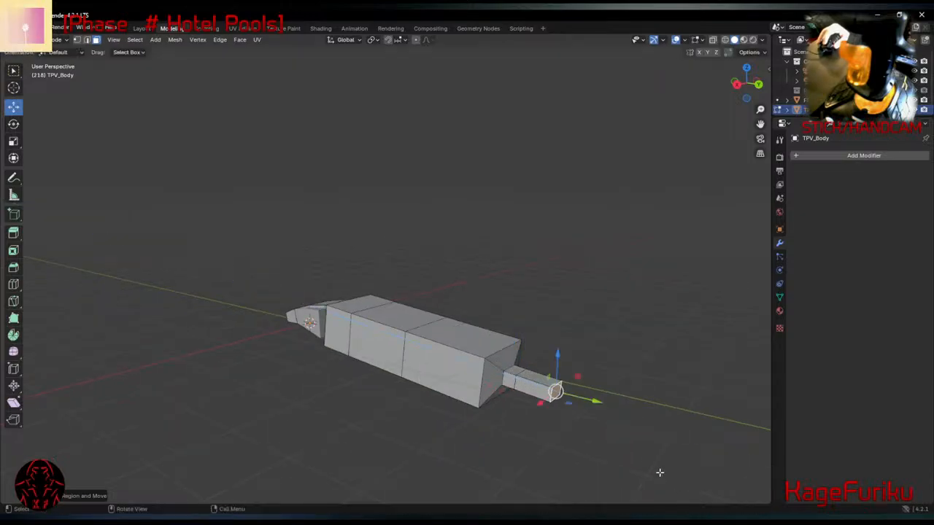
pyautogui.press('e')
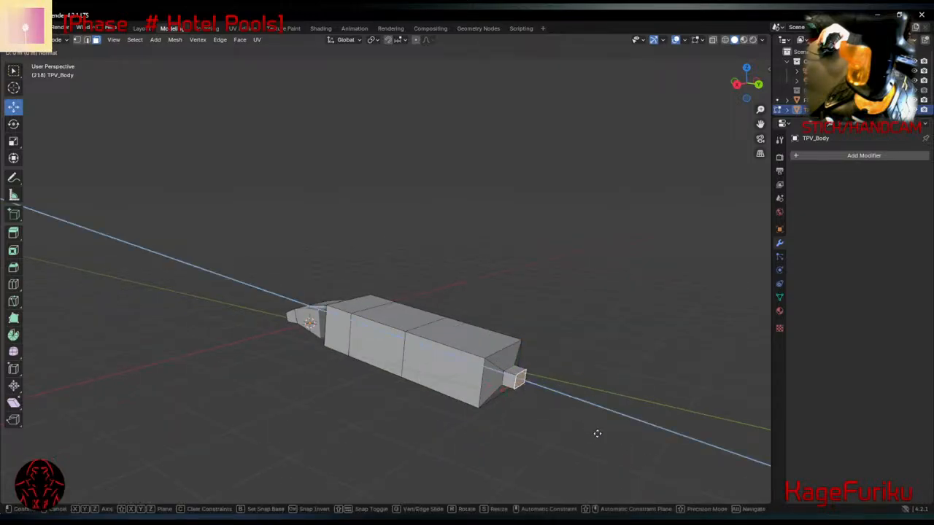
pyautogui.click(630, 448)
pyautogui.press('e')
pyautogui.click(644, 458)
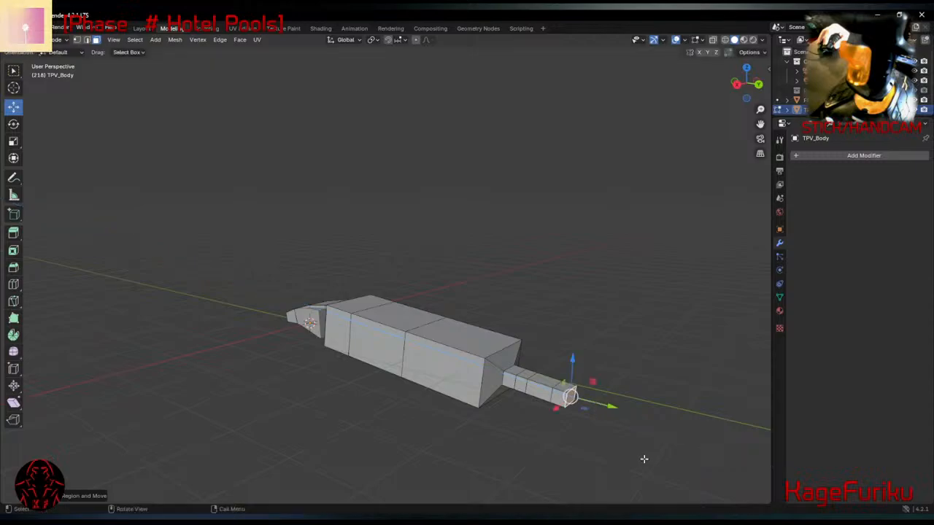
pyautogui.press('e')
pyautogui.click(669, 465)
# Scale down the tail's end face, extrude one more segment, and shrink its end into a narrow tip.
pyautogui.press('s')
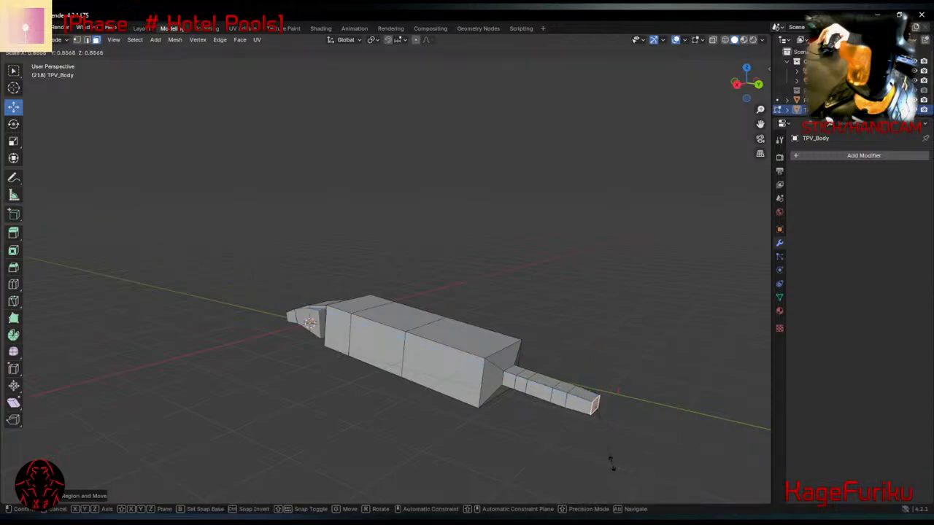
pyautogui.click(579, 436)
pyautogui.press('e')
pyautogui.click(594, 442)
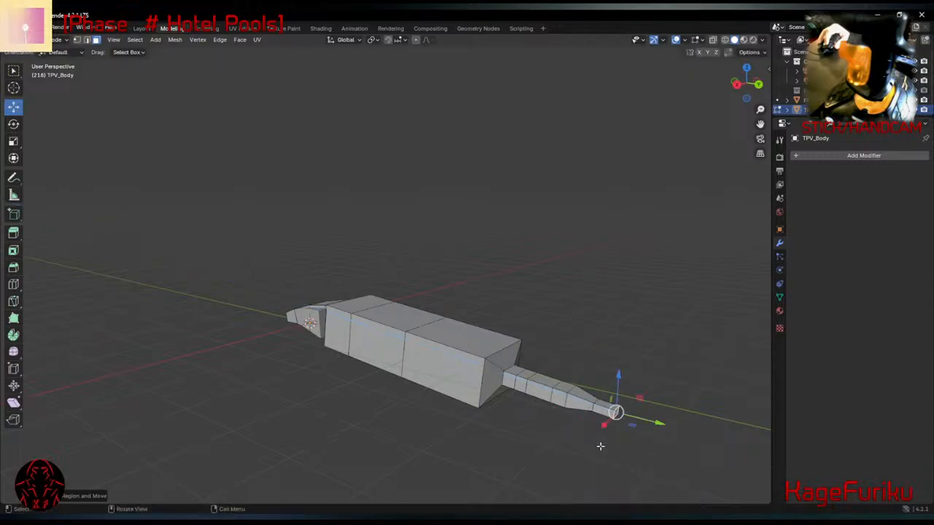
pyautogui.press('s')
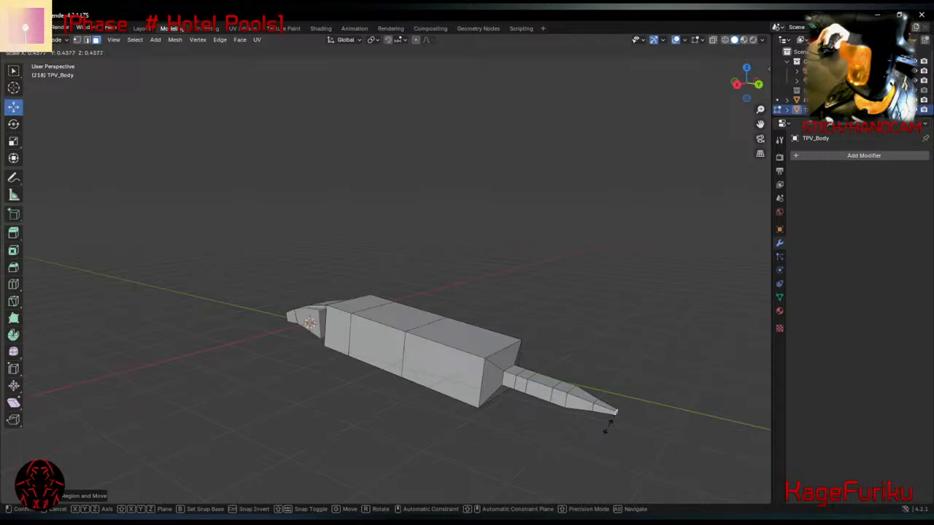
pyautogui.click(608, 426)
# Select the ring of faces around the torso's middle section, scale it up, and flatten it along the Z axis.
pyautogui.moveTo(546, 431); pyautogui.dragTo(578, 454, button='middle')
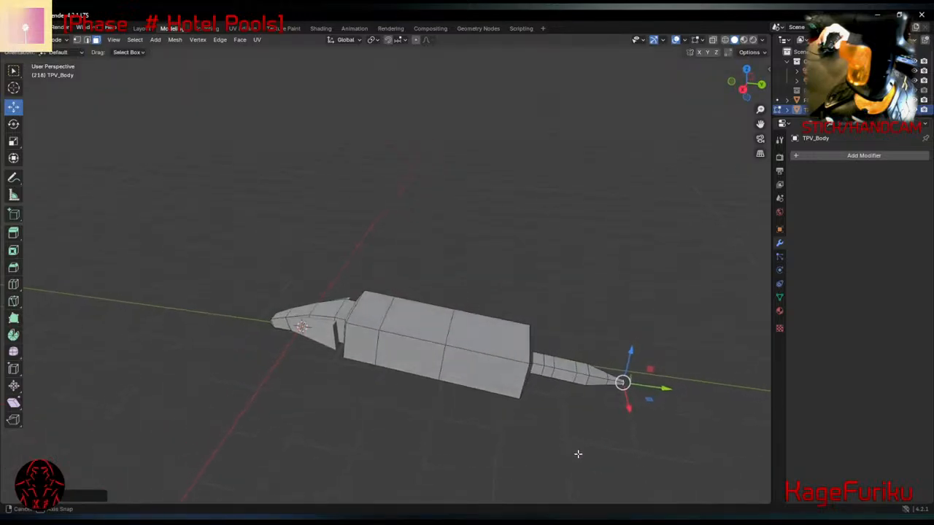
pyautogui.click(407, 356)
pyautogui.moveTo(407, 356); pyautogui.dragTo(368, 327, button='middle')
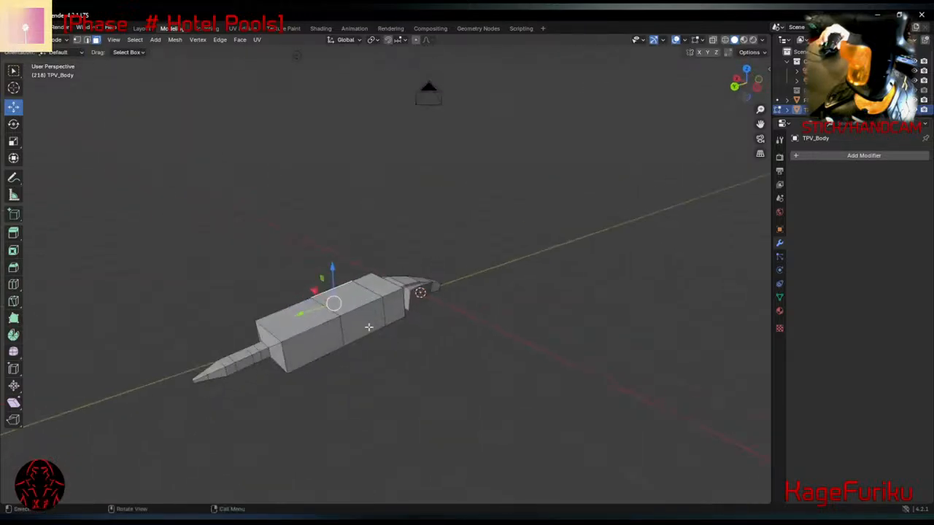
pyautogui.click(362, 299)
pyautogui.moveTo(371, 316); pyautogui.dragTo(467, 432, button='middle')
pyautogui.press('s')
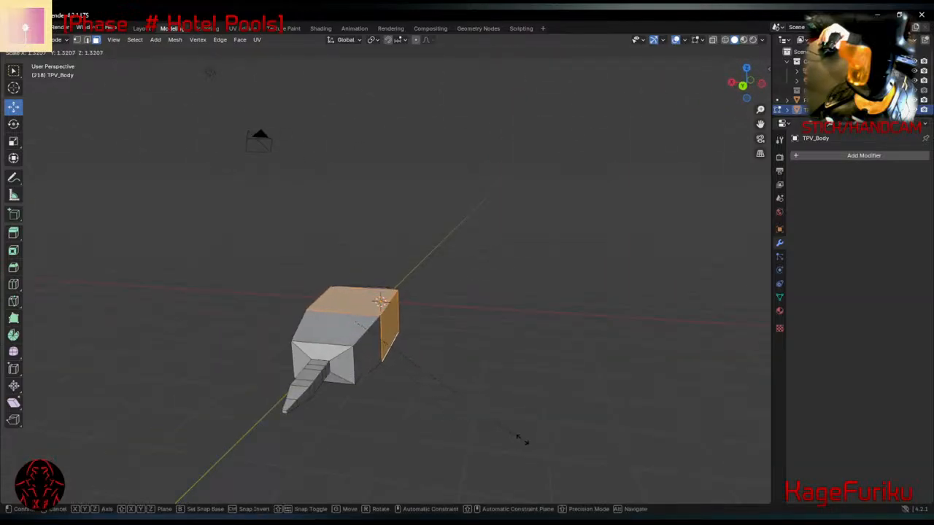
pyautogui.click(533, 438)
pyautogui.press('s')
pyautogui.press('z')
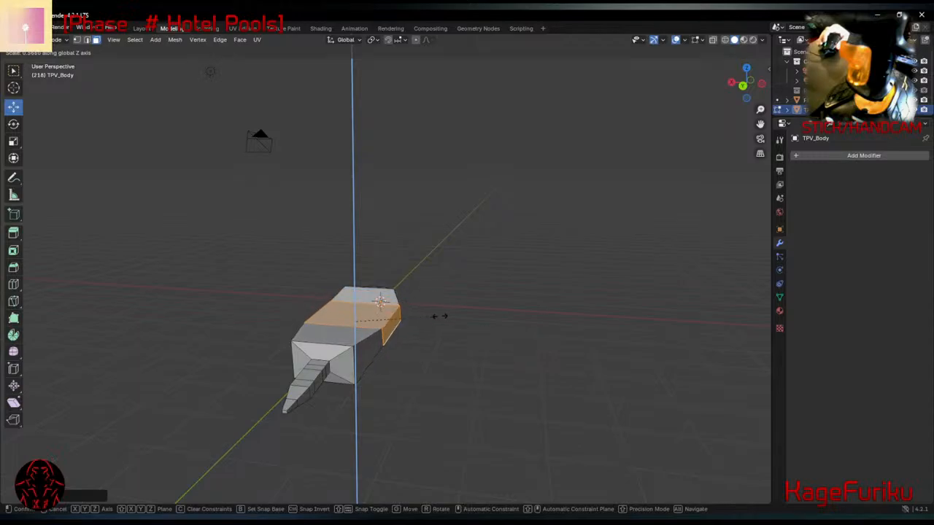
pyautogui.click(487, 376)
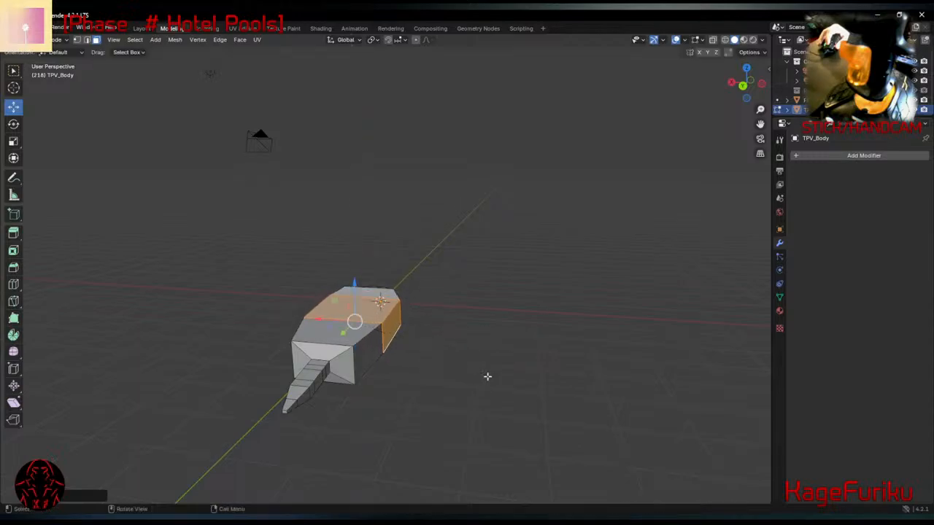
# Select the edge loop around the torso's rear end, where it meets the tail taper, and scale it along the Y axis.
pyautogui.click(332, 353)
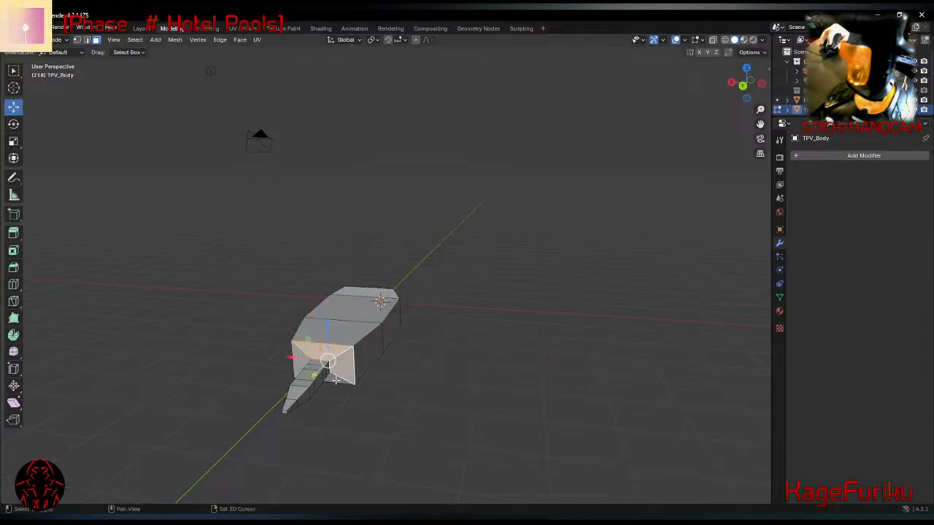
pyautogui.moveTo(317, 378); pyautogui.dragTo(368, 367, button='middle')
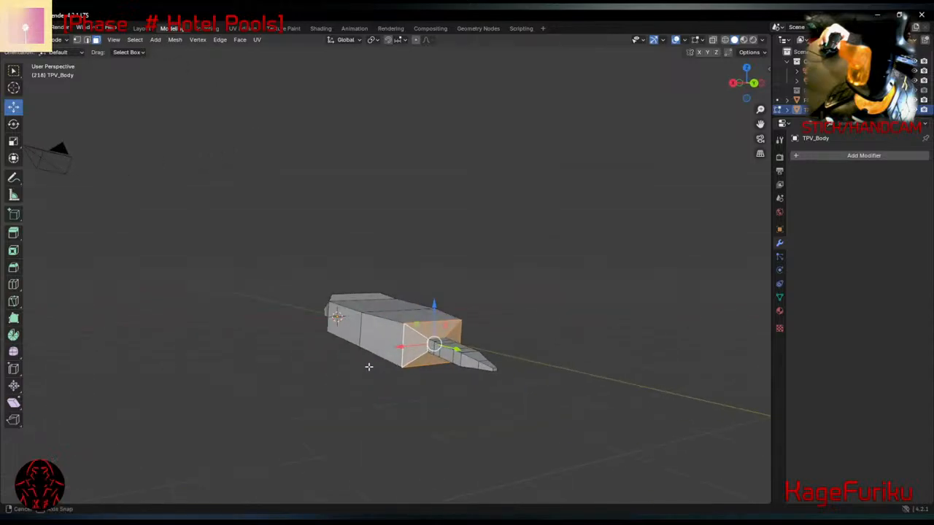
pyautogui.scroll(4, 443, 362)
pyautogui.press('2')
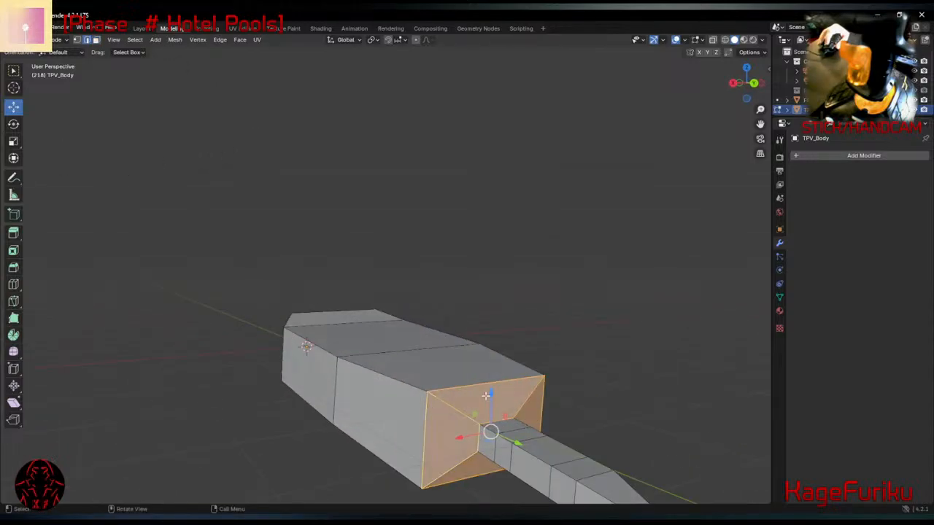
pyautogui.click(516, 382)
pyautogui.keyDown('alt'); pyautogui.click(542, 400); pyautogui.keyUp('alt')
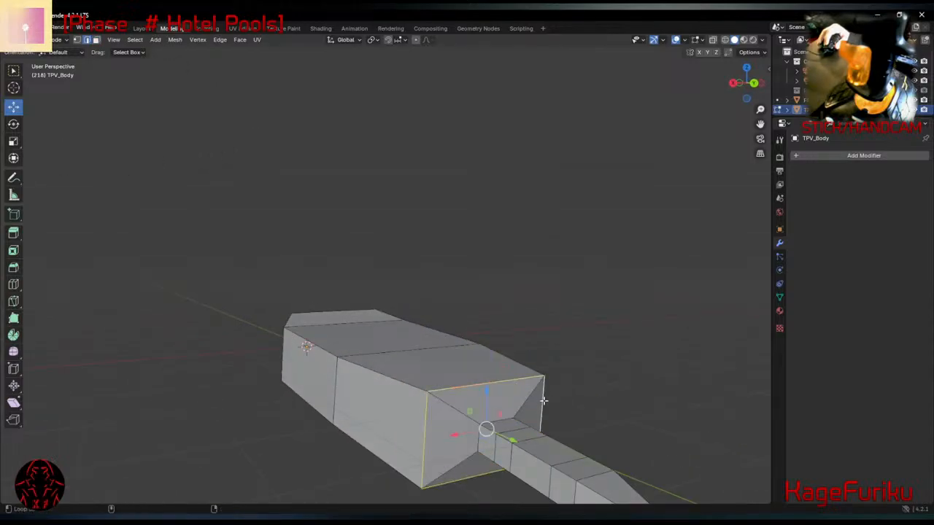
pyautogui.press('s')
pyautogui.press('z')
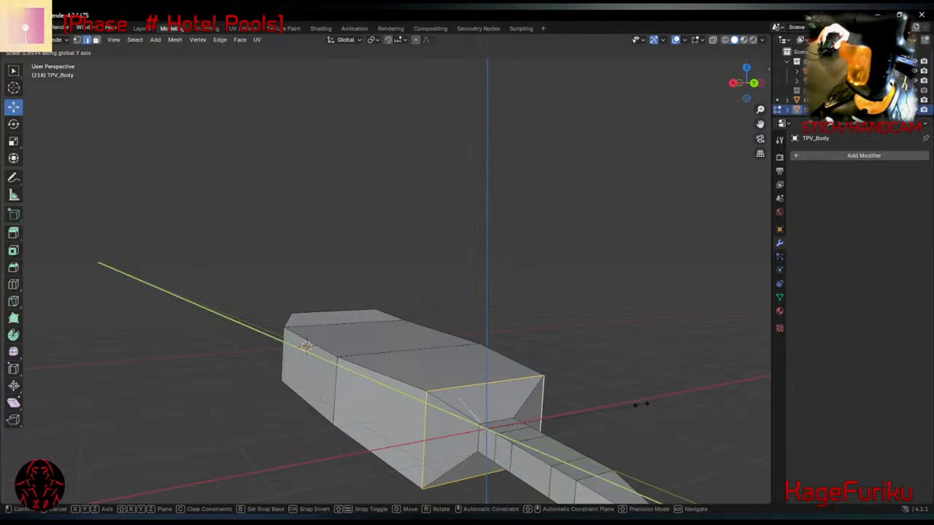
pyautogui.click(581, 417)
# Reposition the torso's rear edge loop within the YZ plane and select an edge on the tail.
pyautogui.moveTo(581, 417); pyautogui.dragTo(429, 380, button='middle')
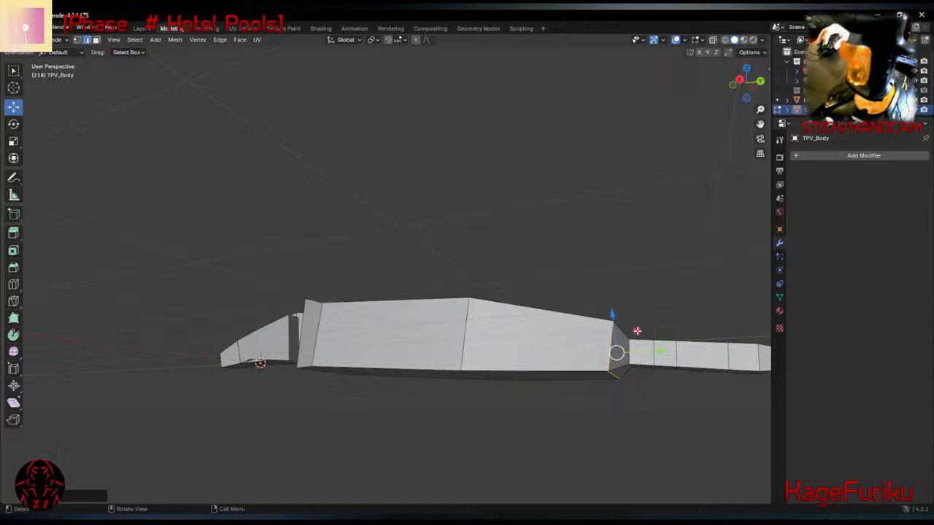
pyautogui.press('g')
pyautogui.hotkey('shift', 'x')
pyautogui.click(635, 325)
pyautogui.moveTo(663, 386); pyautogui.dragTo(628, 393, button='middle')
pyautogui.scroll(2, 628, 393)
pyautogui.scroll(-2, 642, 443)
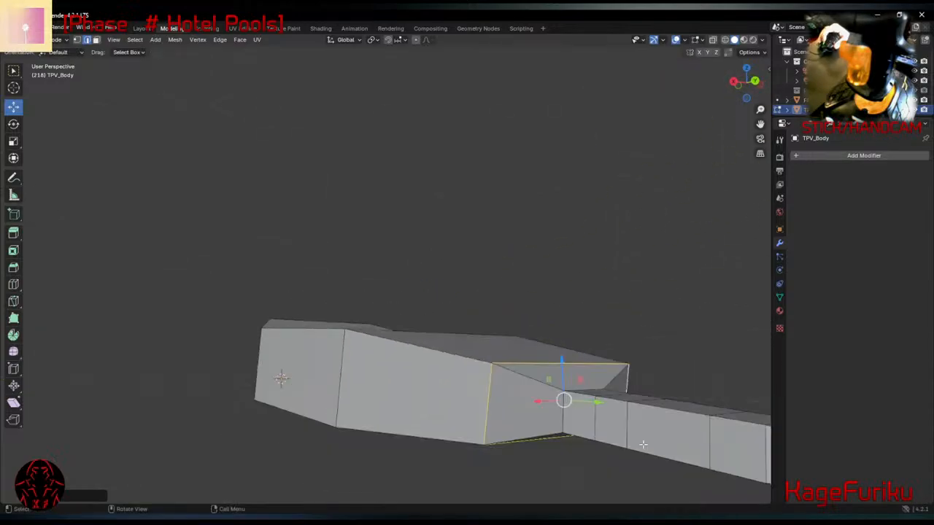
pyautogui.keyDown('shift'); pyautogui.moveTo(637, 431); pyautogui.dragTo(647, 412, button='middle'); pyautogui.keyUp('shift')
pyautogui.click(636, 421)
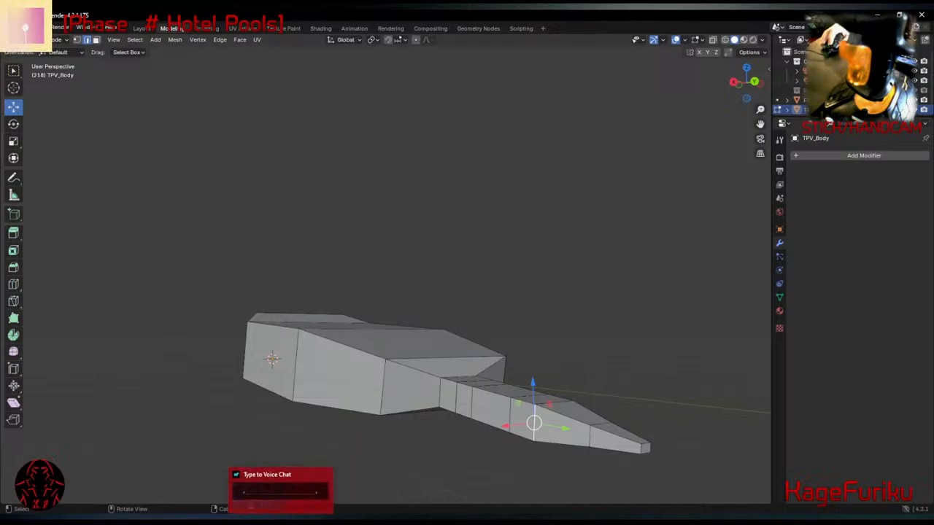
# Switch to the browser and search images for "cartoon mole body", "mole body" and "animal mole body" as shape references.
pyautogui.click(244, 520)
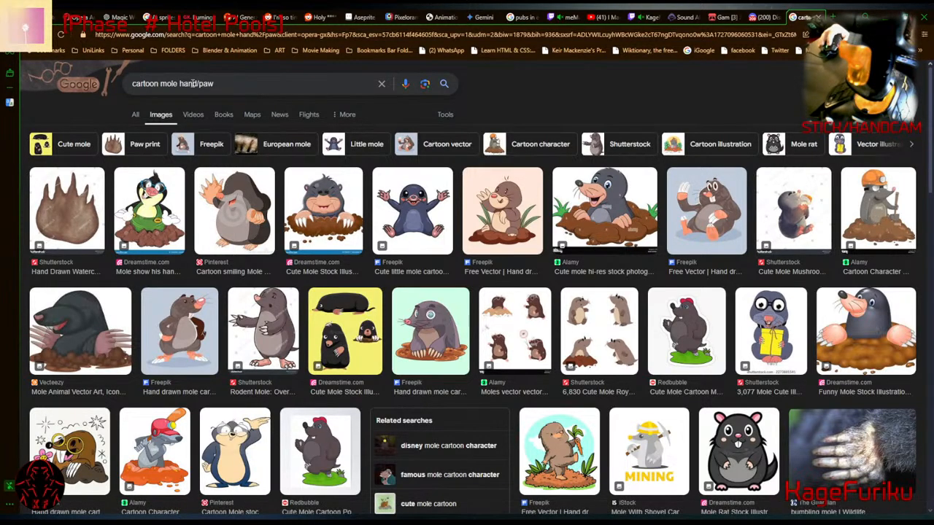
pyautogui.write('body')
pyautogui.press('Return')
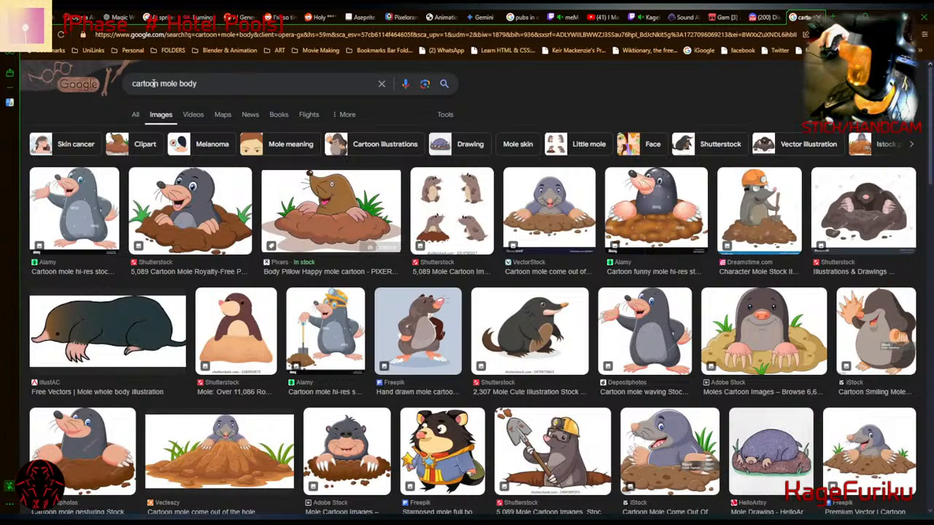
pyautogui.press('BackSpace')
pyautogui.press('Return')
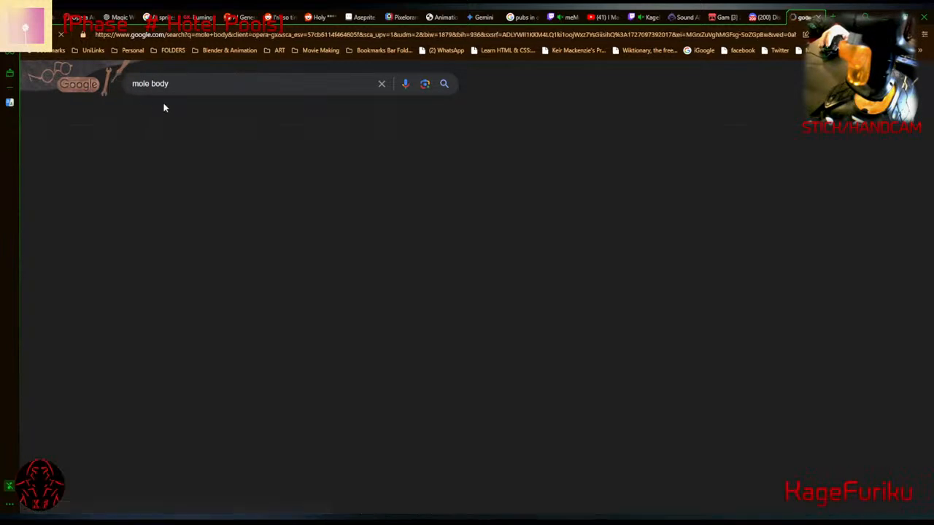
pyautogui.click(217, 84)
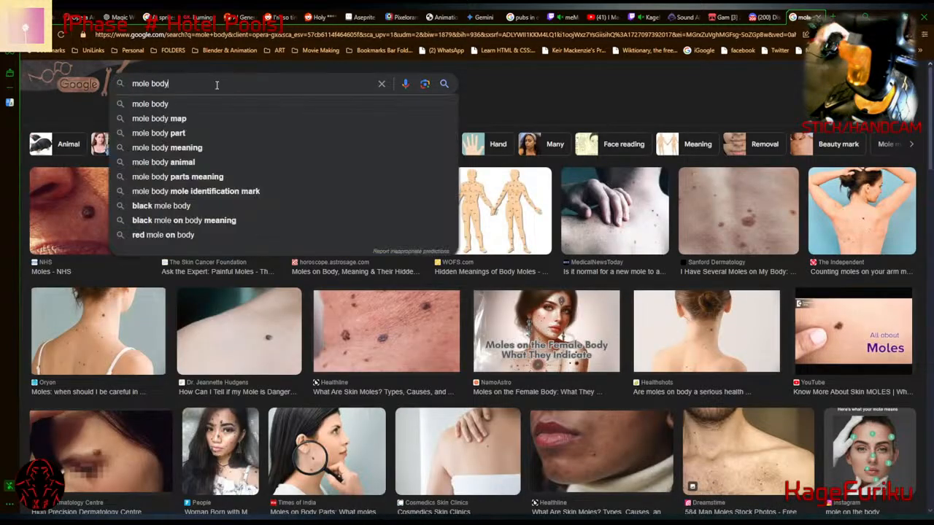
pyautogui.write('animal')
pyautogui.press('Return')
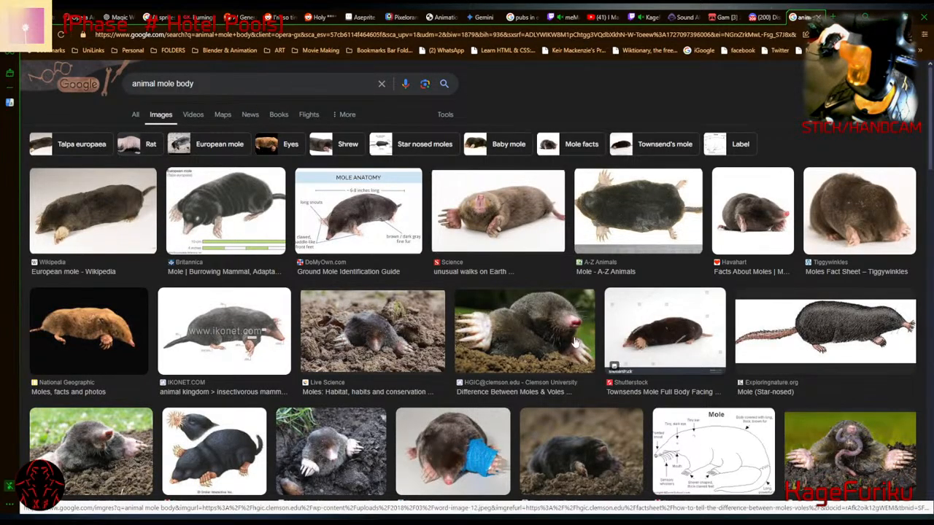
# Return to Blender and move the torso's upper front cross edge backward and upward.
pyautogui.hotkey('alt', 'Tab')
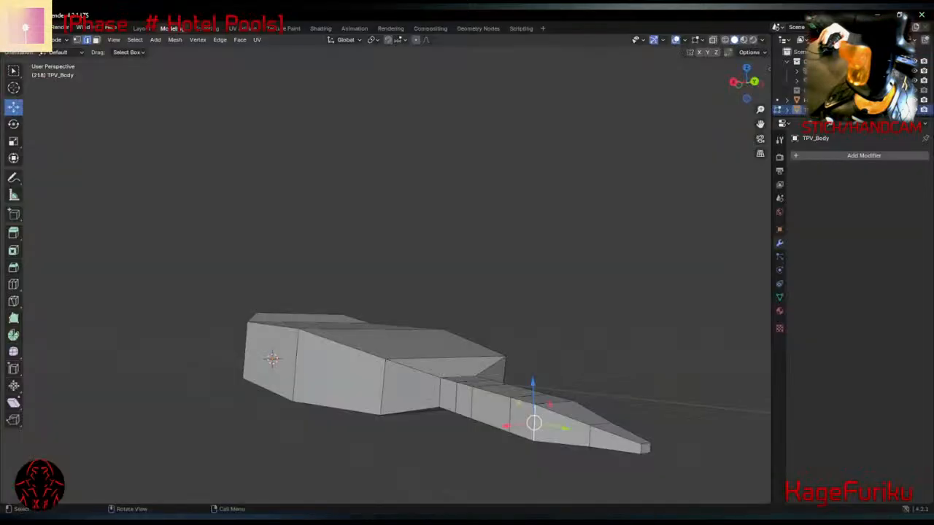
pyautogui.moveTo(627, 392); pyautogui.dragTo(327, 270, button='middle')
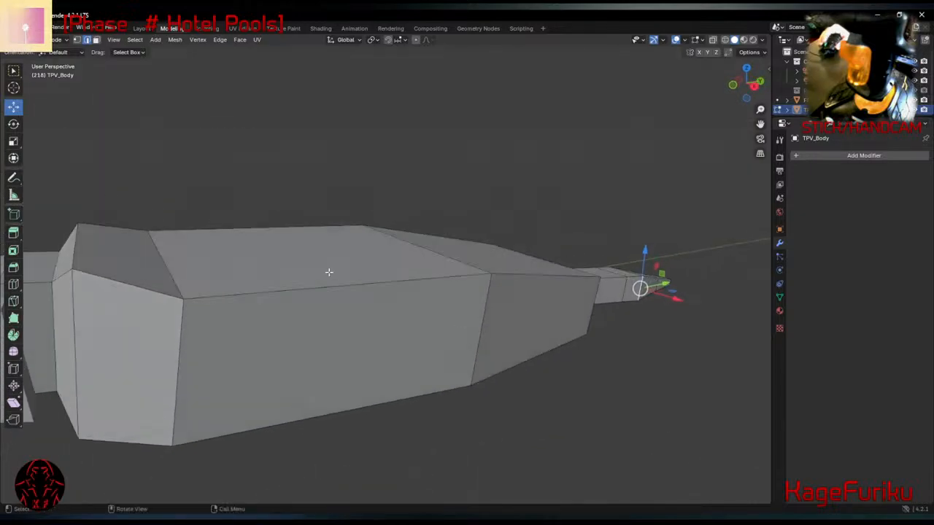
pyautogui.click(323, 268)
pyautogui.click(160, 259)
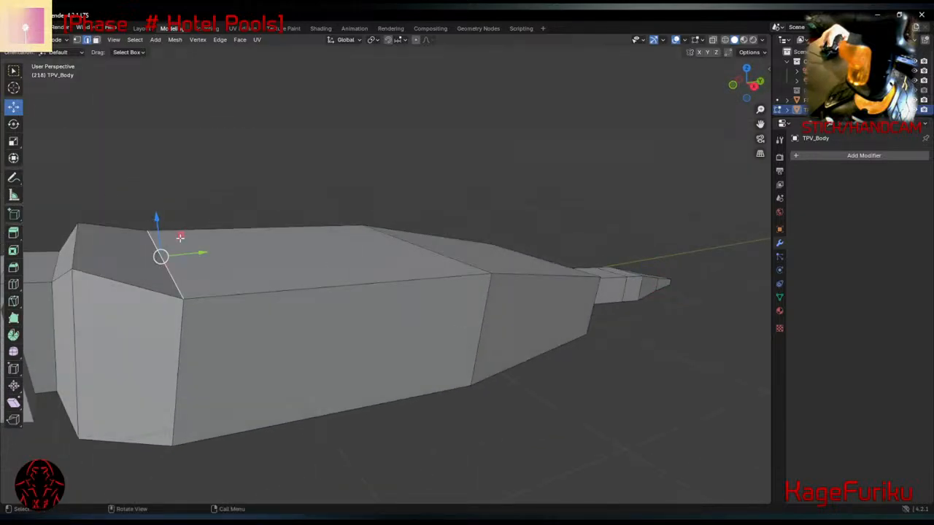
pyautogui.press('g')
pyautogui.click(249, 211)
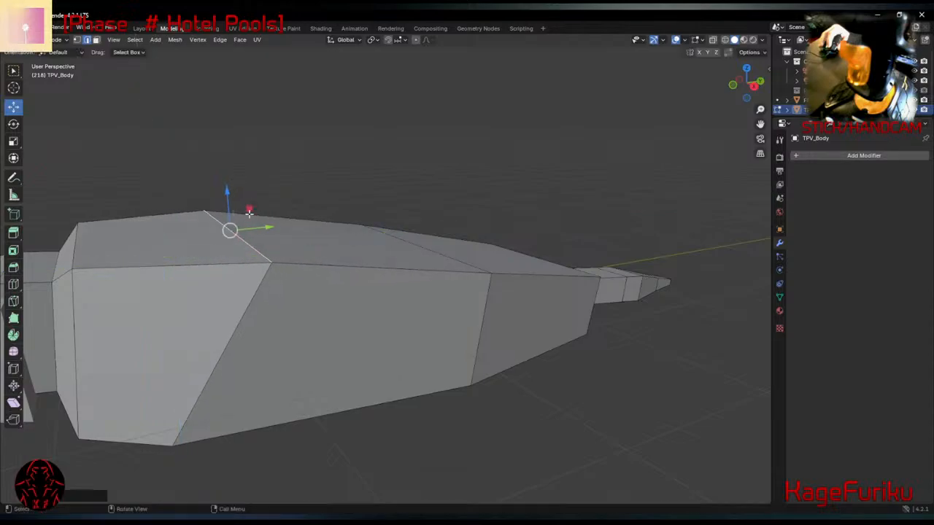
# Move the matching front cross edge on the torso's underside backward within the YZ plane.
pyautogui.moveTo(249, 211); pyautogui.dragTo(168, 229, button='middle')
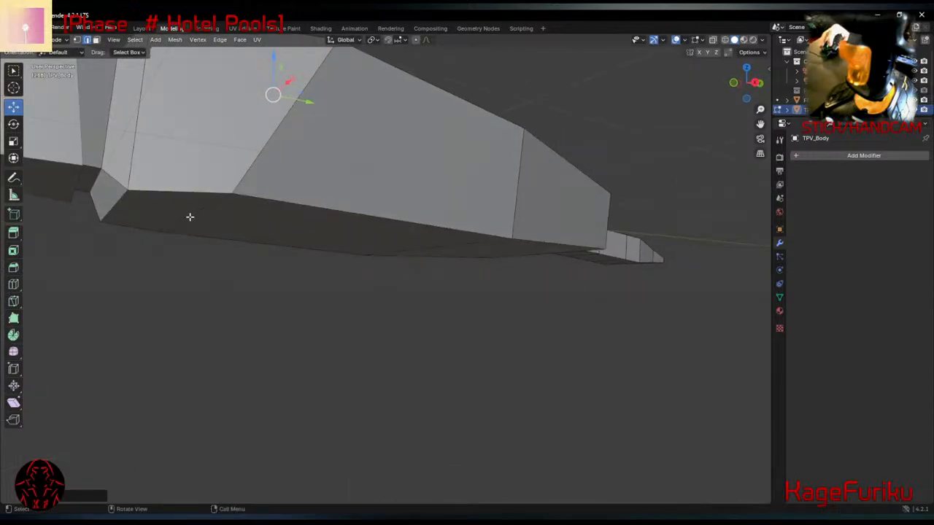
pyautogui.click(189, 216)
pyautogui.press('g')
pyautogui.press('y')
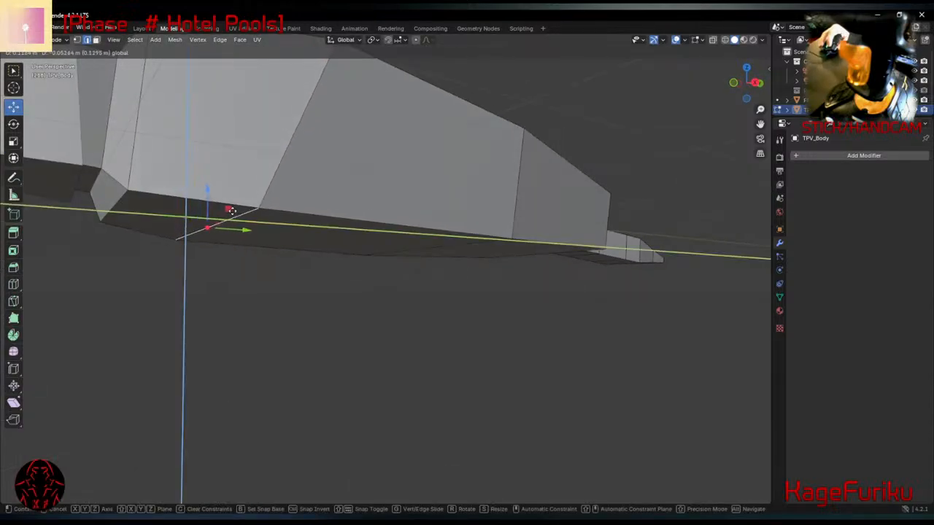
pyautogui.click(260, 210)
# Select the rear cross edge on the torso's underside and lower it slightly.
pyautogui.click(446, 243)
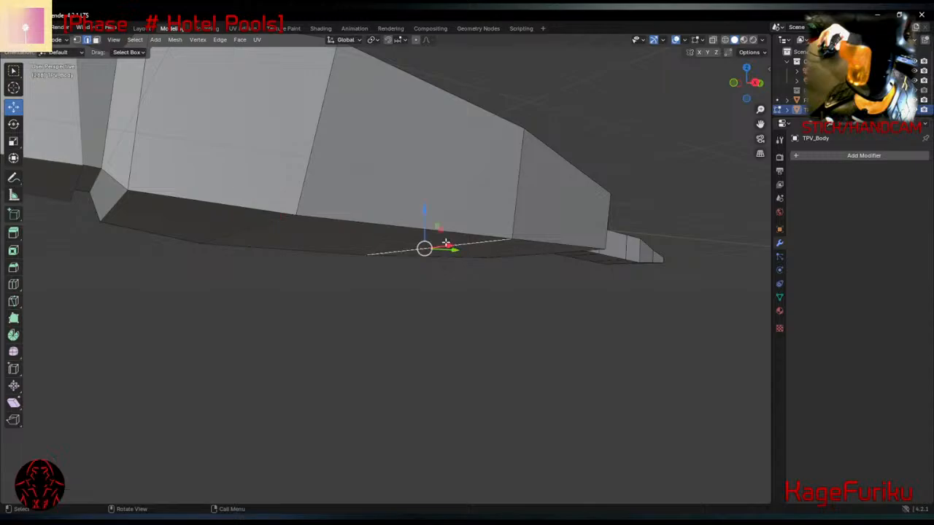
pyautogui.press('g')
pyautogui.hotkey('shift', 'y')
pyautogui.click(572, 273)
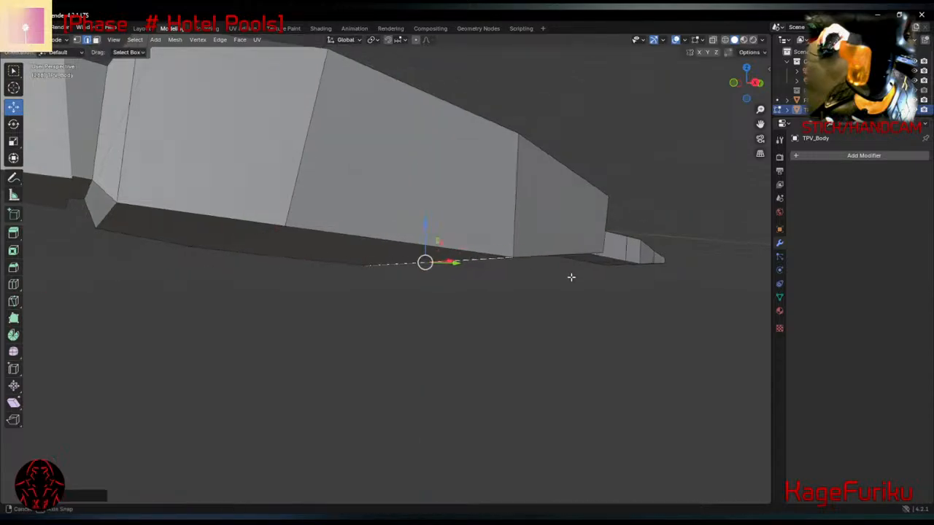
pyautogui.moveTo(571, 273); pyautogui.dragTo(508, 277, button='middle')
# Narrow the lower edge of the torso's rear end along the X axis.
pyautogui.moveTo(337, 250); pyautogui.dragTo(408, 192, button='middle')
pyautogui.click(408, 190)
pyautogui.press('s')
pyautogui.press('x')
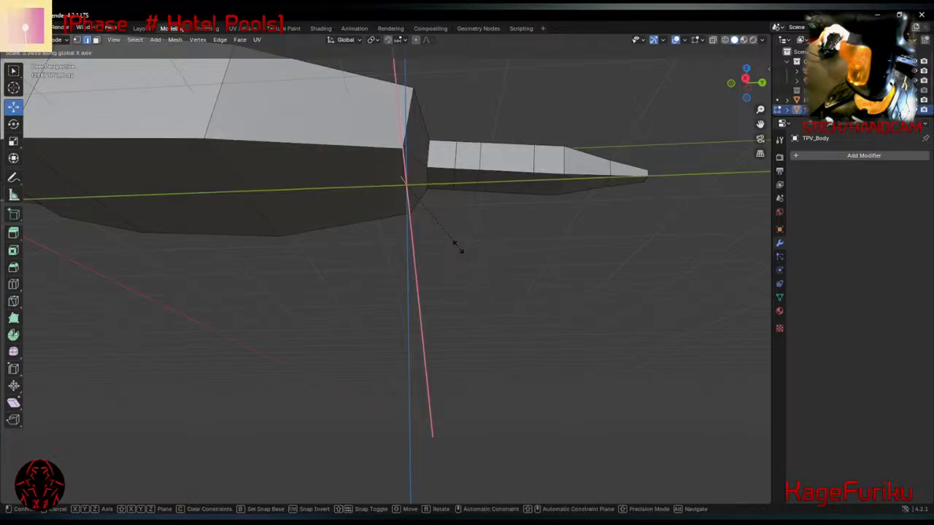
pyautogui.press('0')
pyautogui.press('Return')
# Narrow the upper edge of the torso's rear end along the X axis and adjust its position.
pyautogui.moveTo(456, 226); pyautogui.dragTo(311, 265, button='middle')
pyautogui.click(316, 255)
pyautogui.press('s')
pyautogui.press('x')
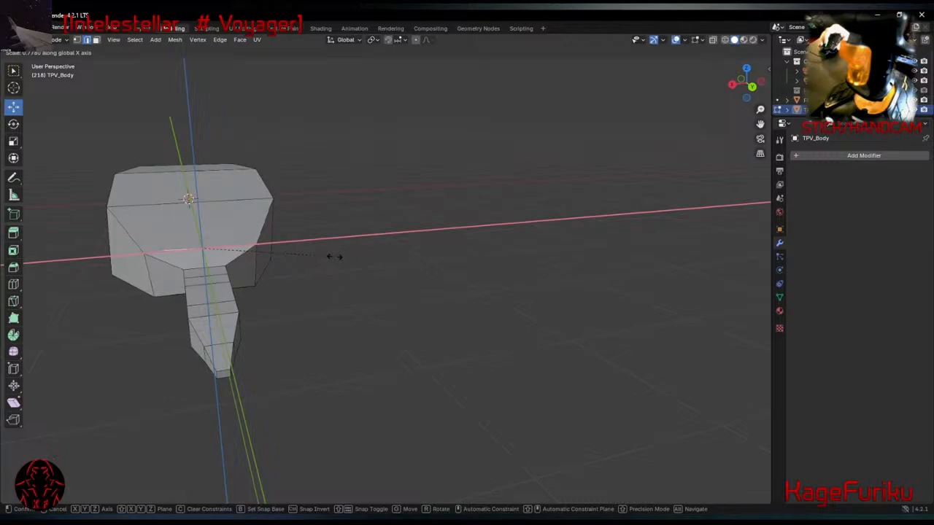
pyautogui.click(375, 281)
pyautogui.moveTo(375, 282); pyautogui.dragTo(424, 254, button='middle')
pyautogui.press('g')
pyautogui.click(354, 271)
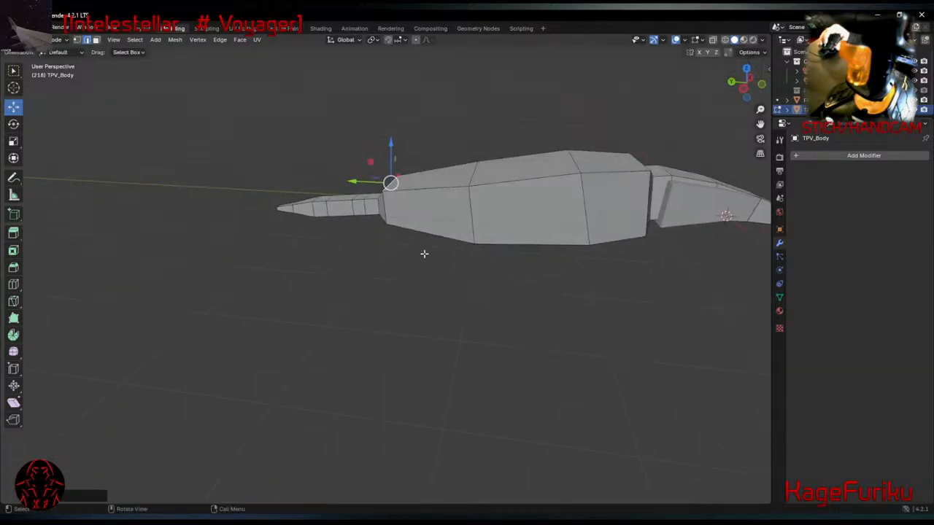
# Raise the two middle cross edges on top of the torso to give the back a rounded arch.
pyautogui.press('g')
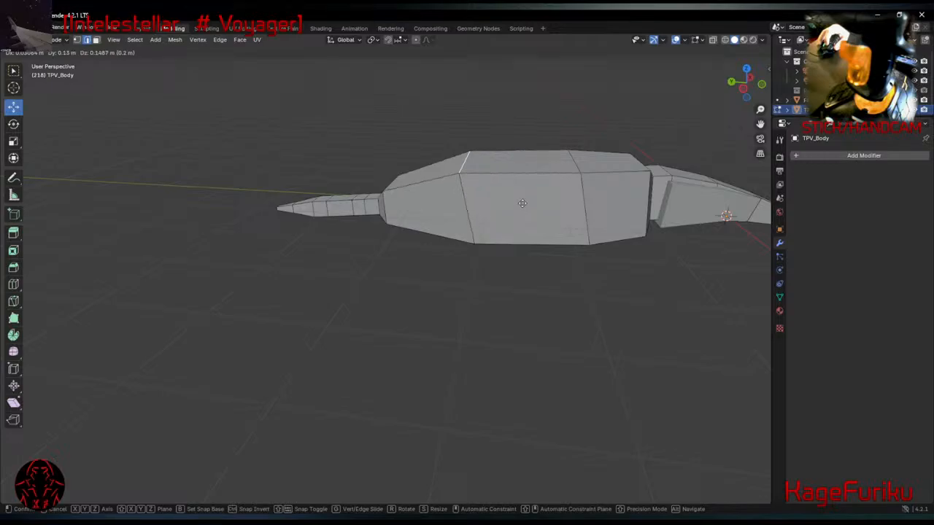
pyautogui.click(563, 170)
pyautogui.click(563, 170)
pyautogui.press('g')
pyautogui.click(569, 162)
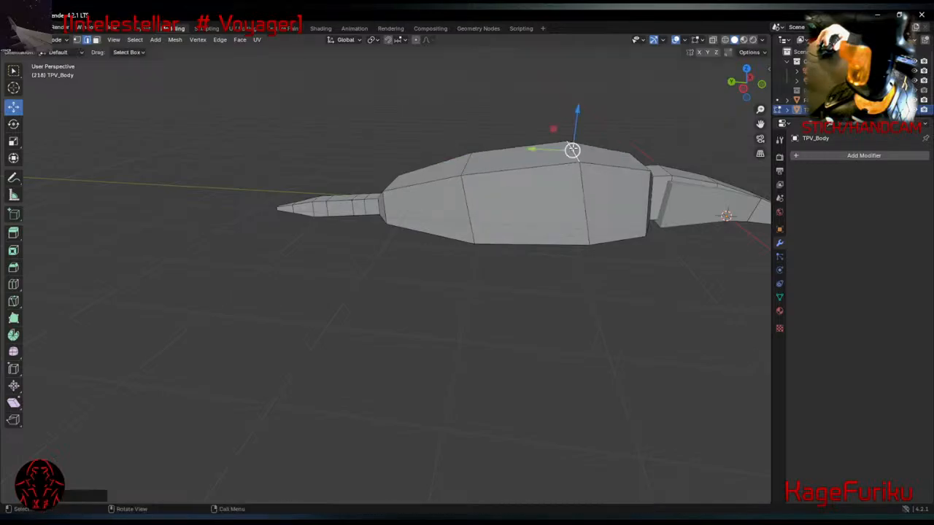
pyautogui.moveTo(569, 162); pyautogui.dragTo(776, 231, button='middle')
# Select the faces of the snout from several sides and scale them down.
pyautogui.moveTo(627, 227); pyautogui.dragTo(420, 333, button='middle')
pyautogui.click(398, 278)
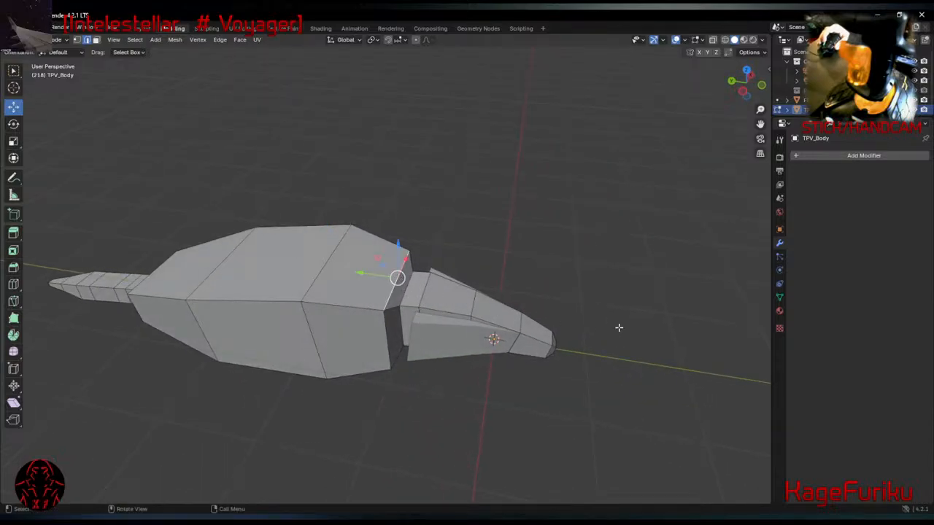
pyautogui.moveTo(615, 271); pyautogui.dragTo(438, 378)
pyautogui.moveTo(475, 387); pyautogui.dragTo(292, 306, button='middle')
pyautogui.moveTo(195, 278); pyautogui.dragTo(309, 393)
pyautogui.moveTo(309, 392); pyautogui.dragTo(308, 448, button='middle')
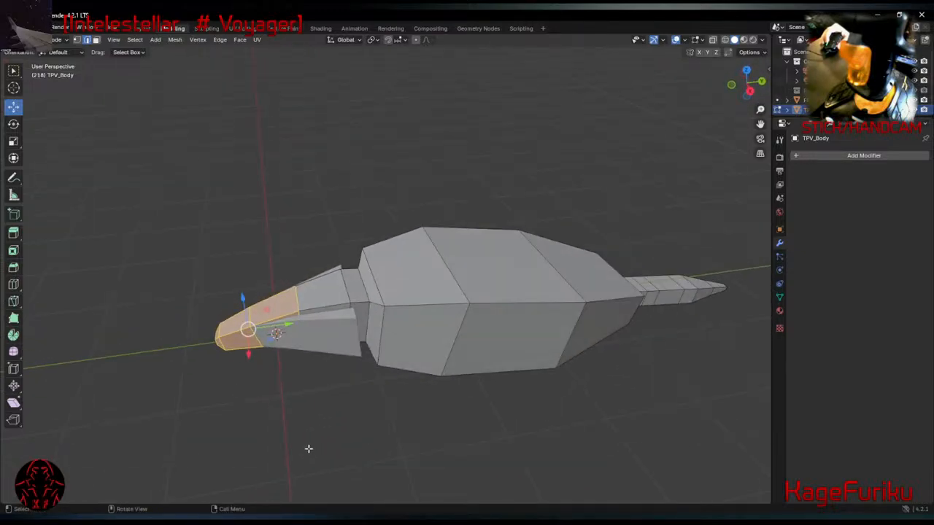
pyautogui.keyDown('shift'); pyautogui.moveTo(257, 249); pyautogui.dragTo(314, 409); pyautogui.keyUp('shift')
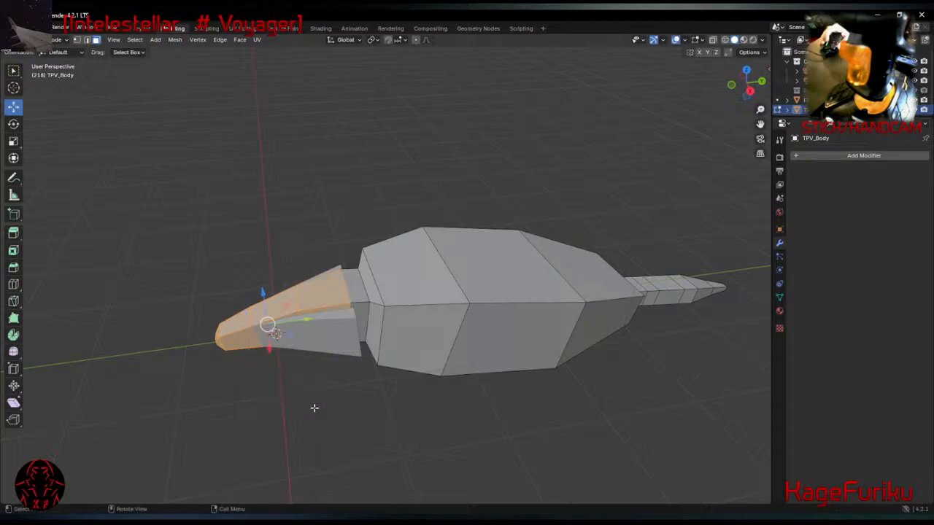
pyautogui.moveTo(314, 408); pyautogui.dragTo(291, 255, button='middle')
pyautogui.keyDown('shift'); pyautogui.moveTo(248, 173); pyautogui.dragTo(328, 358); pyautogui.keyUp('shift')
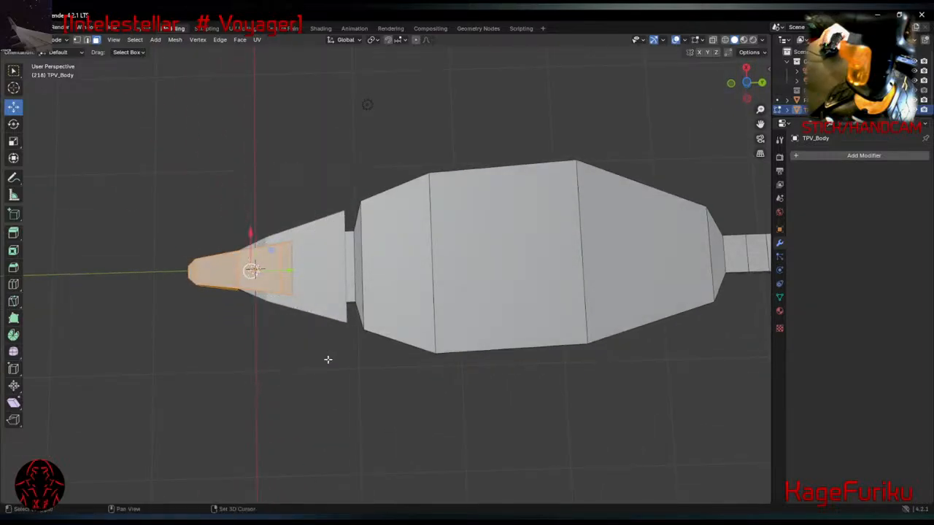
pyautogui.moveTo(328, 358); pyautogui.dragTo(289, 423, button='middle')
pyautogui.press('s')
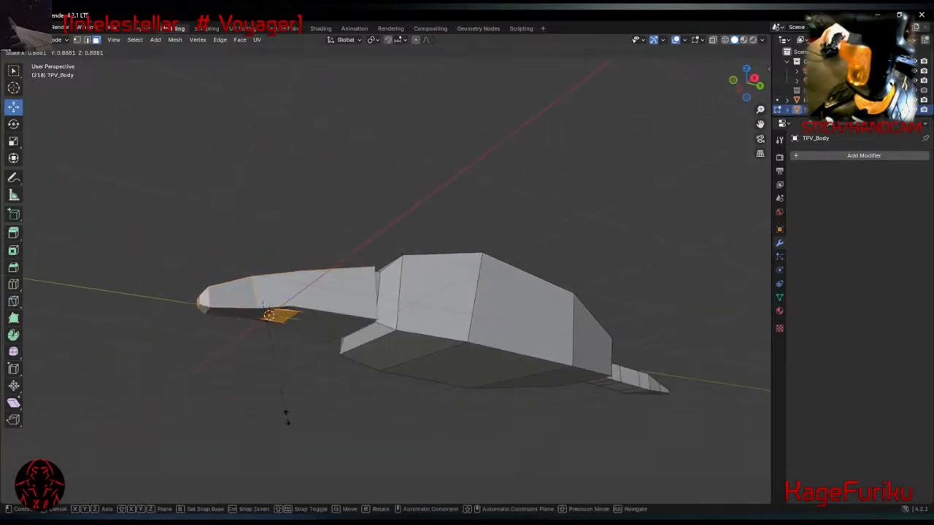
pyautogui.click(274, 403)
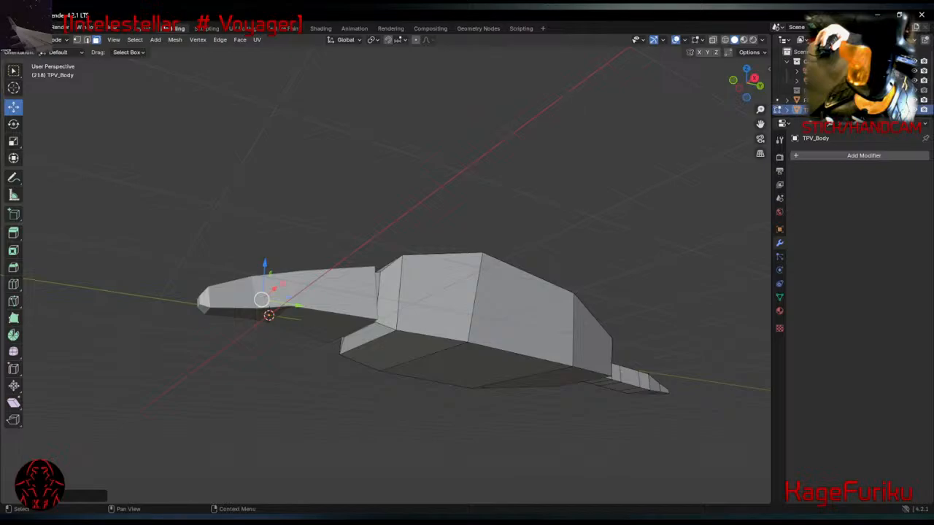
# Hide the overlapping first-person nose object and shrink the selected snout faces into a smaller nose.
pyautogui.click(914, 101)
pyautogui.moveTo(316, 249); pyautogui.dragTo(309, 329, button='middle')
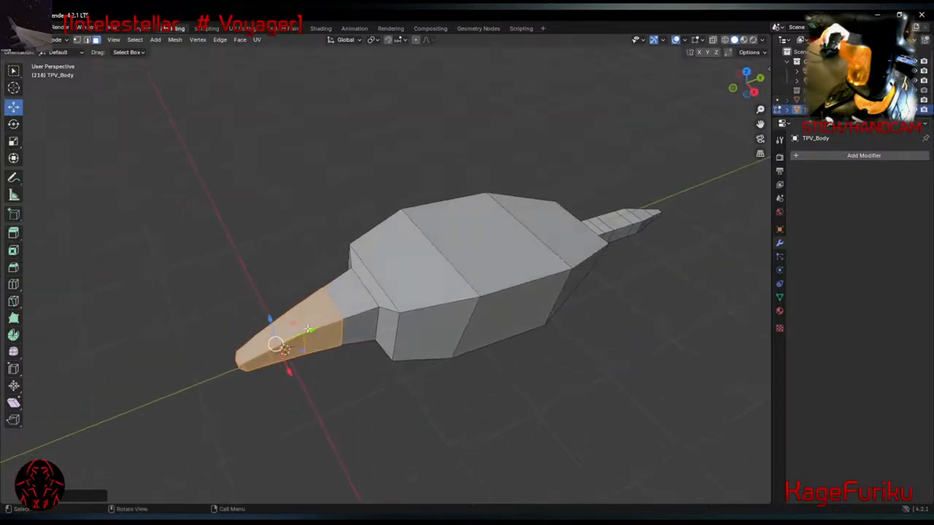
pyautogui.press('s')
pyautogui.click(304, 352)
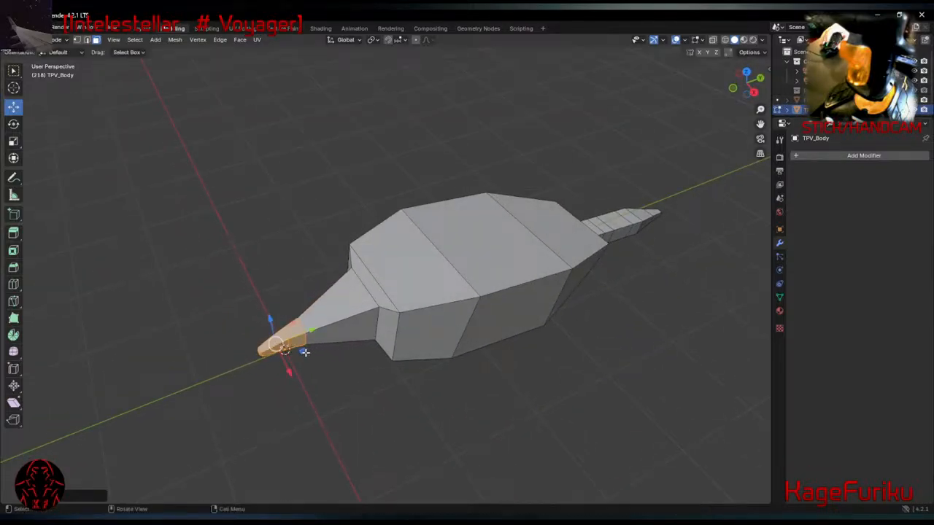
# Move the shrunken snout faces within the YZ plane, back toward the torso, to shorten the snout.
pyautogui.press('g')
pyautogui.hotkey('shift', 'x')
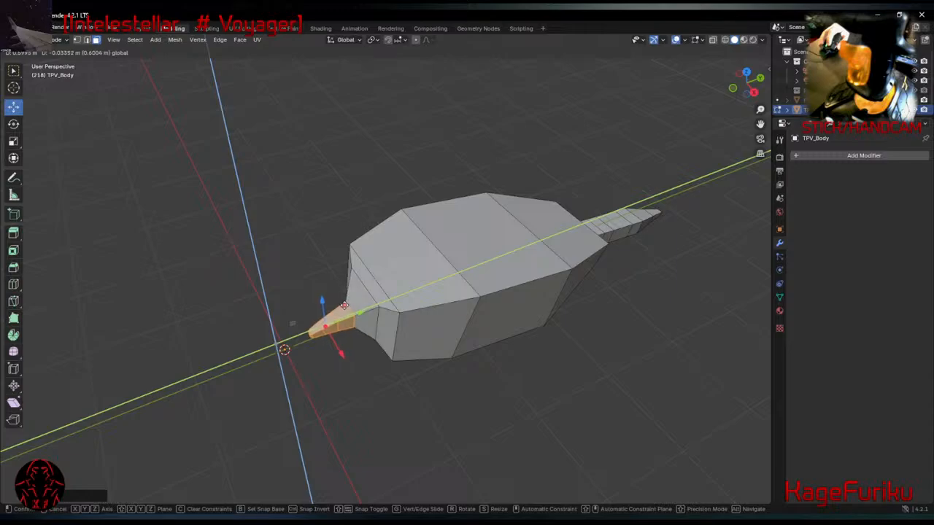
pyautogui.click(340, 307)
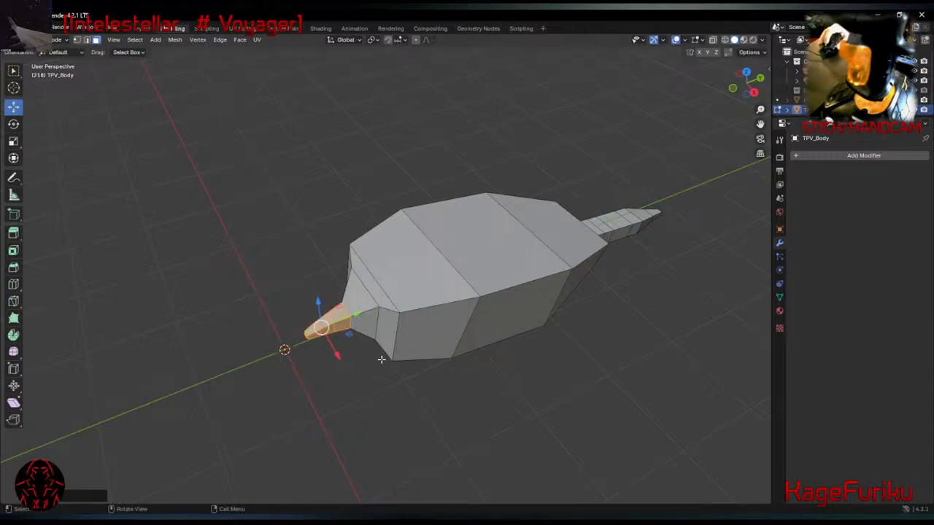
# Select the faces along both sides of the torso, resize them and shift them slightly forward along the Y axis.
pyautogui.click(420, 329)
pyautogui.moveTo(420, 329); pyautogui.dragTo(492, 311, button='middle')
pyautogui.keyDown('shift'); pyautogui.click(252, 325); pyautogui.keyUp('shift')
pyautogui.keyDown('shift'); pyautogui.click(178, 323); pyautogui.keyUp('shift')
pyautogui.keyDown('shift'); pyautogui.click(496, 308); pyautogui.keyUp('shift')
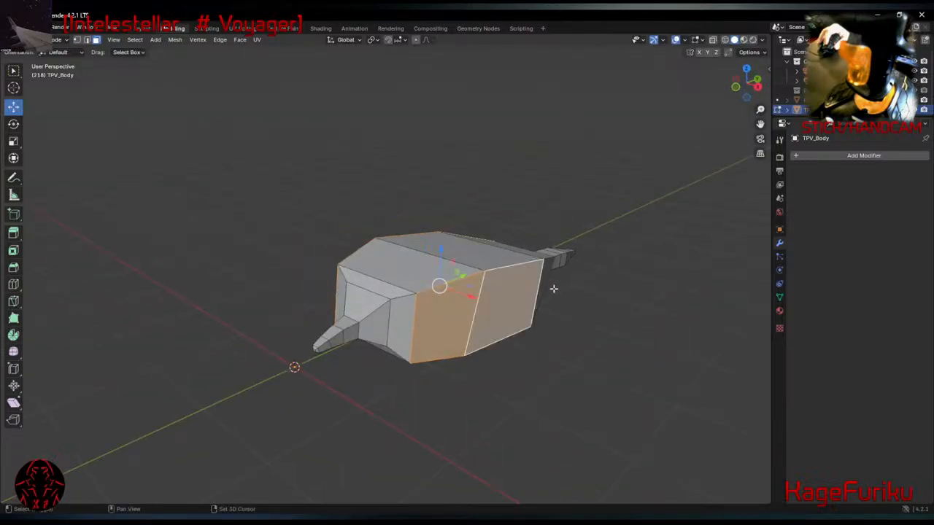
pyautogui.keyDown('shift'); pyautogui.click(547, 283); pyautogui.keyUp('shift')
pyautogui.moveTo(548, 284); pyautogui.dragTo(486, 280, button='middle')
pyautogui.press('s')
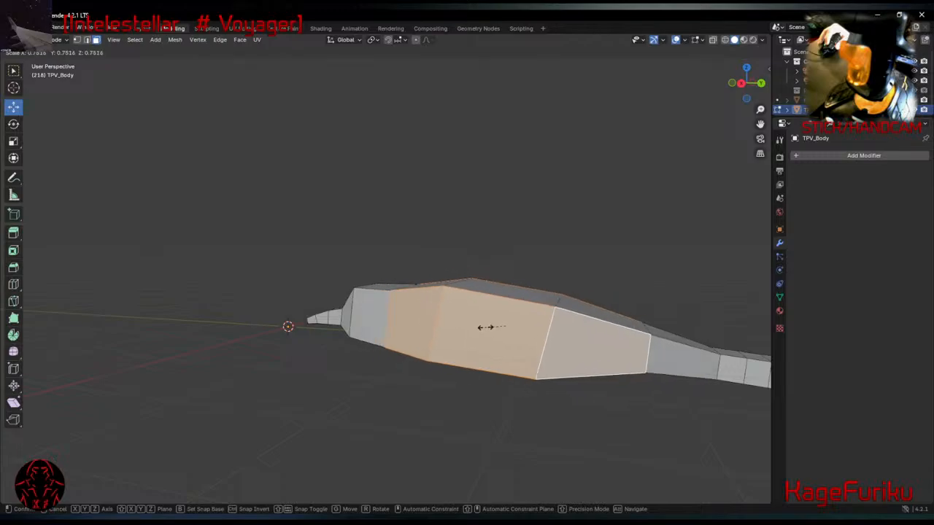
pyautogui.click(481, 325)
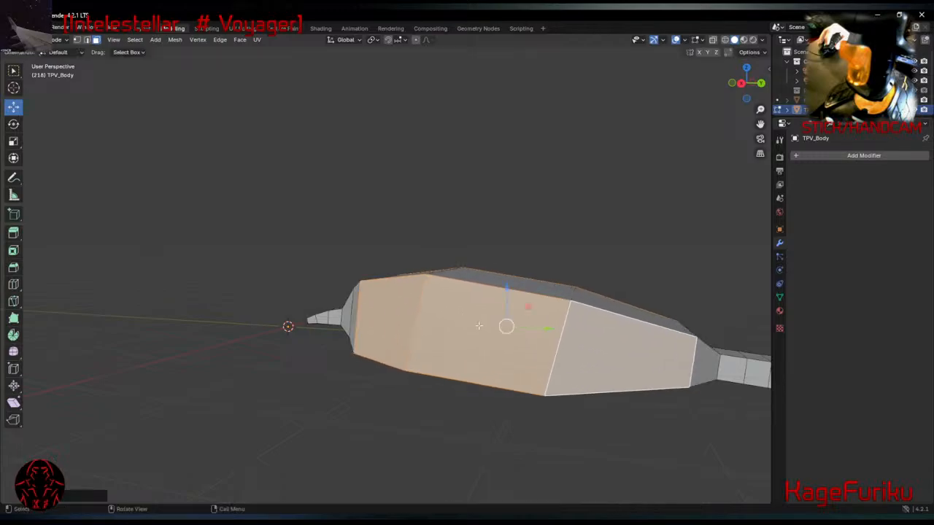
pyautogui.moveTo(481, 325); pyautogui.dragTo(408, 351, button='middle')
pyautogui.moveTo(543, 340); pyautogui.dragTo(508, 309, button='middle')
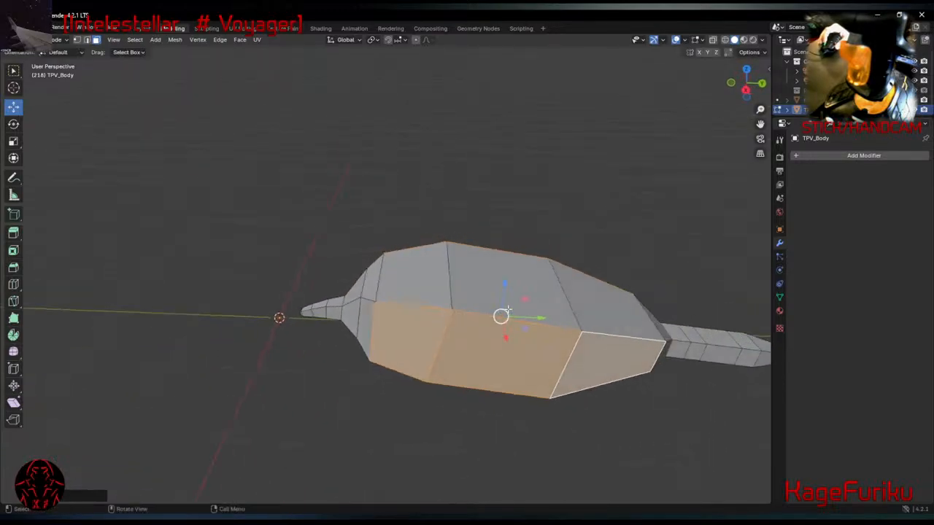
pyautogui.moveTo(540, 318); pyautogui.dragTo(530, 320)
# Select the head faces around the base of the snout and scale them along the Y axis.
pyautogui.moveTo(529, 320); pyautogui.dragTo(288, 292, button='middle')
pyautogui.click(421, 326)
pyautogui.moveTo(371, 285); pyautogui.dragTo(343, 343, button='middle')
pyautogui.press('s')
pyautogui.press('y')
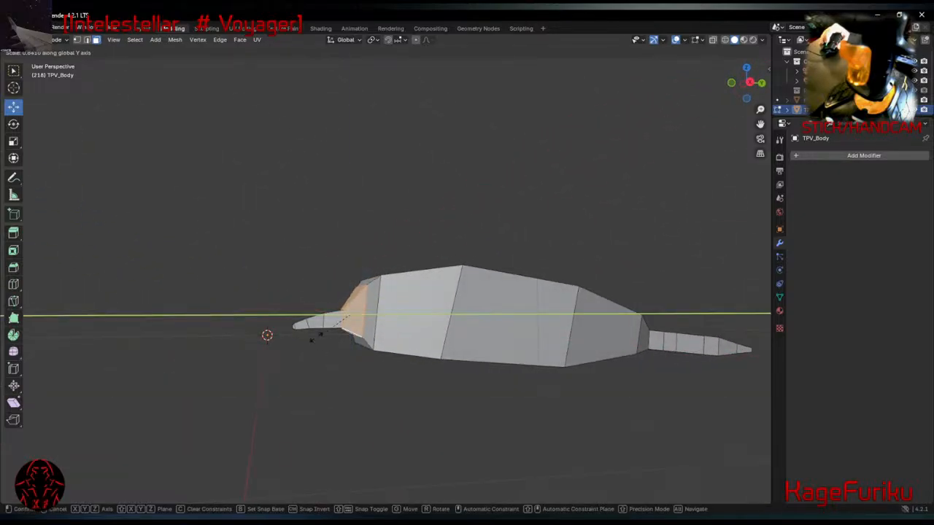
pyautogui.click(357, 323)
# Select edges at the front end of the torso and adjust their height and depth to refine the head profile.
pyautogui.moveTo(329, 335); pyautogui.dragTo(406, 310, button='middle')
pyautogui.click(413, 312)
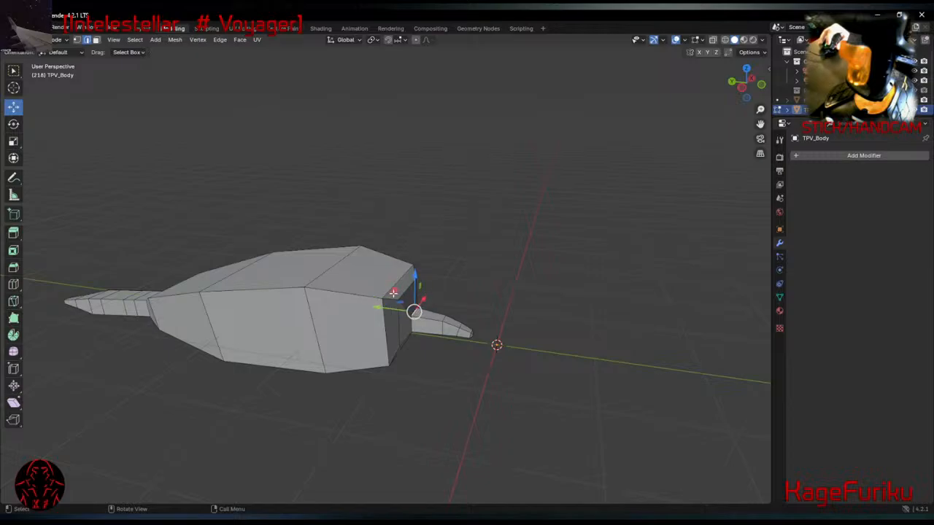
pyautogui.moveTo(393, 292); pyautogui.dragTo(404, 298)
pyautogui.moveTo(404, 298)
pyautogui.mouseDown(button='middle')
pyautogui.moveTo(469, 307)
pyautogui.moveTo(417, 300)
pyautogui.mouseUp(button='middle')
pyautogui.moveTo(407, 293); pyautogui.dragTo(406, 283)
pyautogui.moveTo(406, 283); pyautogui.dragTo(289, 298, button='middle')
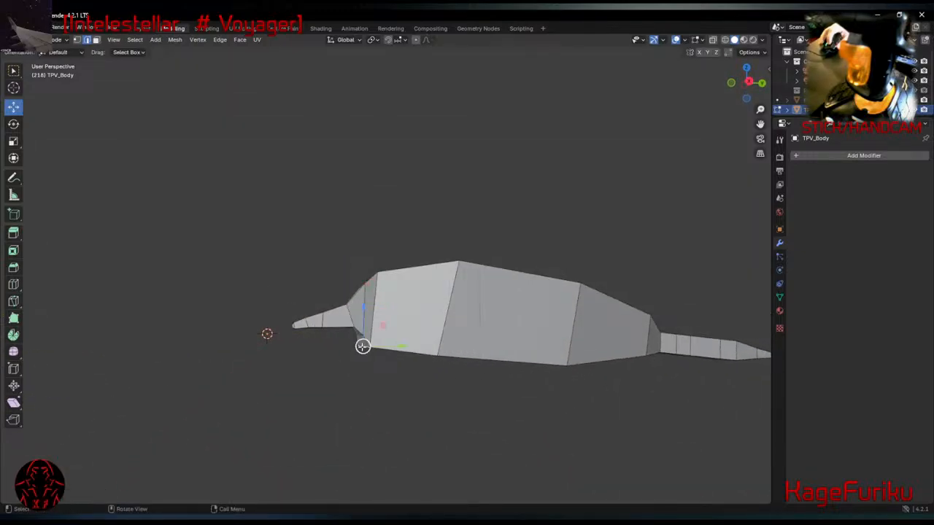
pyautogui.moveTo(385, 325); pyautogui.dragTo(394, 325)
# Select the lower edge of the torso's front end and narrow it along the X axis to about 0.72.
pyautogui.moveTo(370, 340); pyautogui.dragTo(457, 332, button='middle')
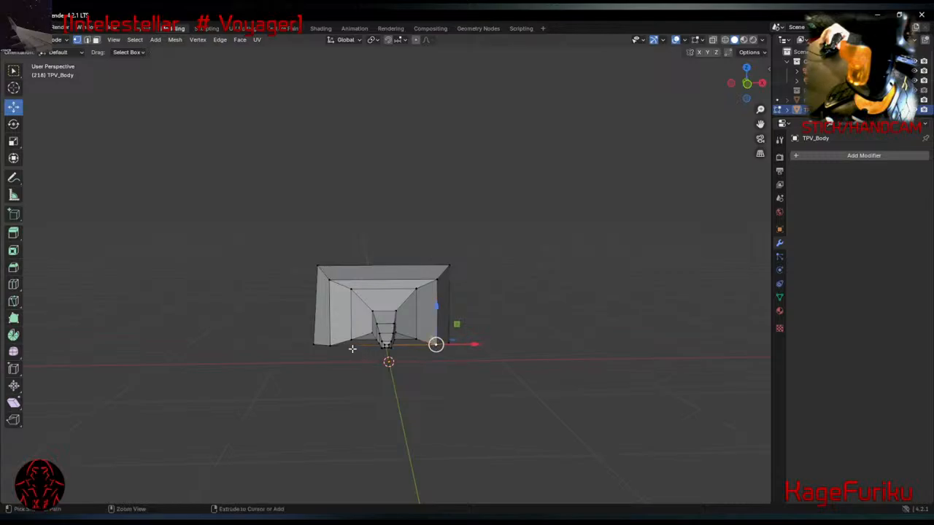
pyautogui.keyDown('ctrl'); pyautogui.click(326, 347); pyautogui.keyUp('ctrl')
pyautogui.moveTo(403, 379); pyautogui.dragTo(547, 381, button='middle')
pyautogui.press('s')
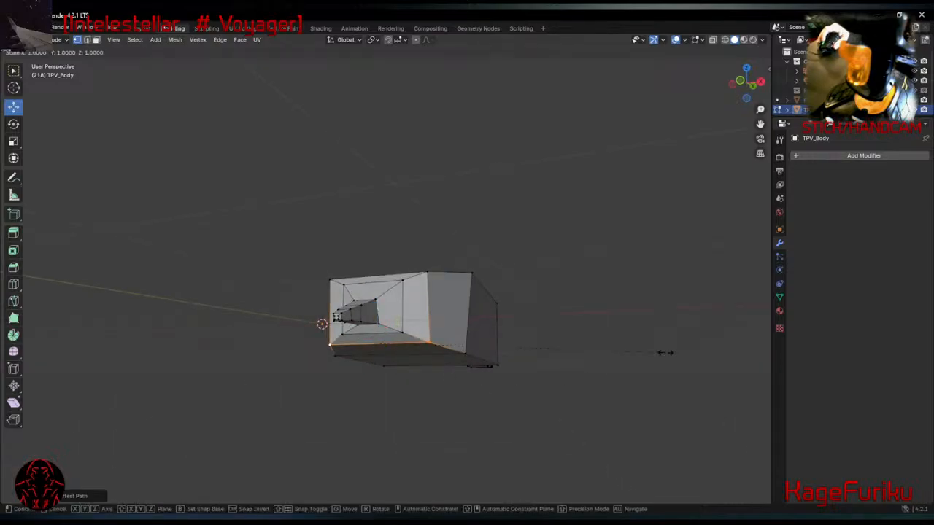
pyautogui.press('x')
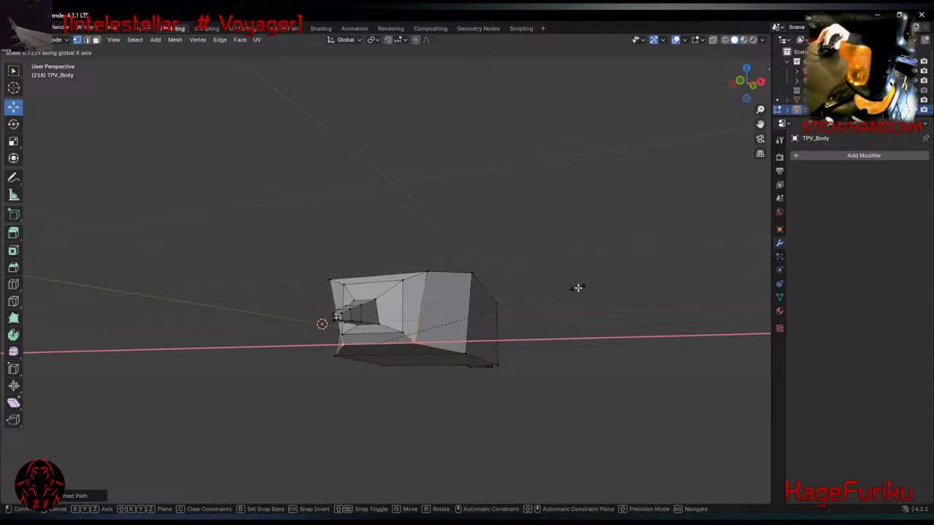
pyautogui.click(577, 287)
pyautogui.moveTo(577, 287); pyautogui.dragTo(612, 314, button='middle')
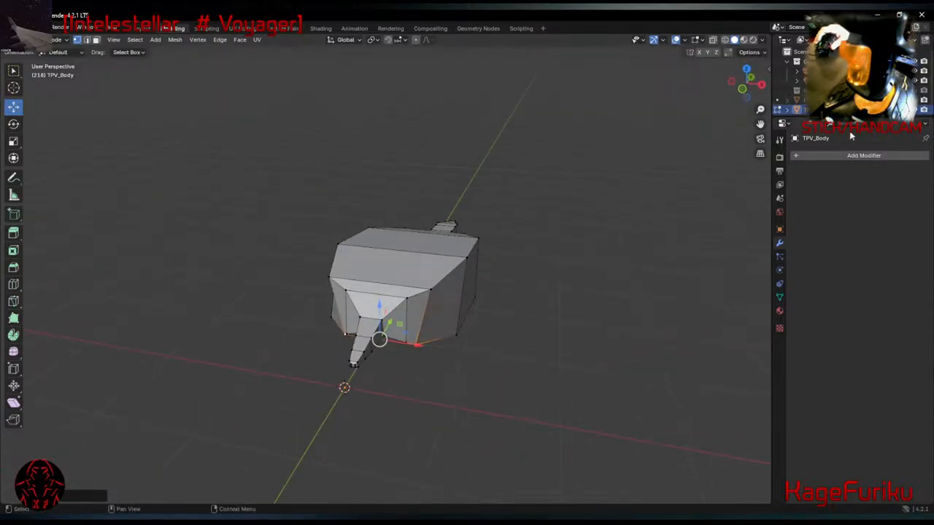
# Show the first-person paws collection and try to scale the hands while TPV_Body is in Edit Mode.
pyautogui.click(923, 101)
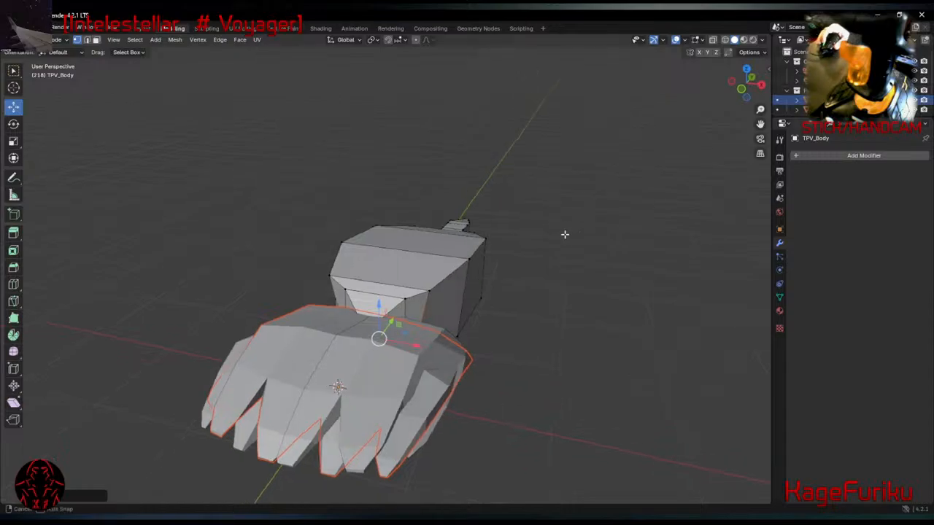
pyautogui.moveTo(564, 233); pyautogui.dragTo(515, 235, button='middle')
pyautogui.press('s')
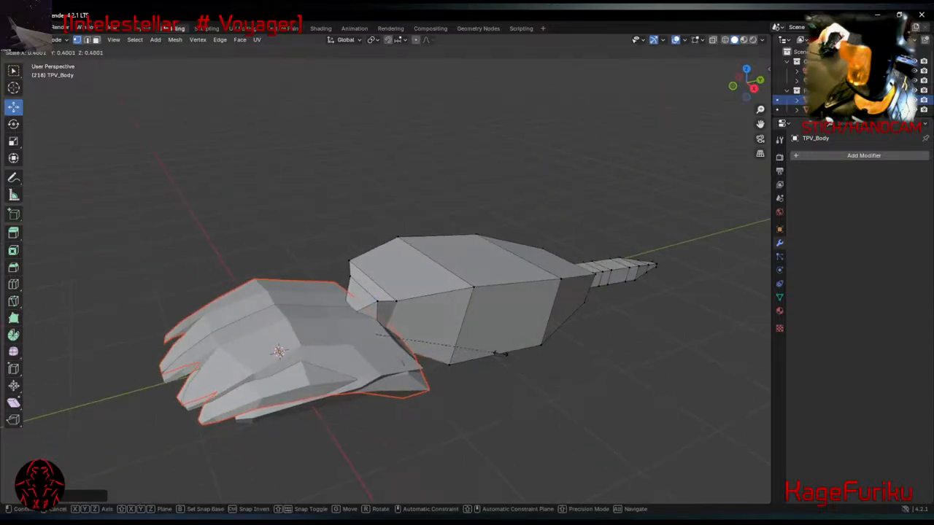
pyautogui.click(543, 350)
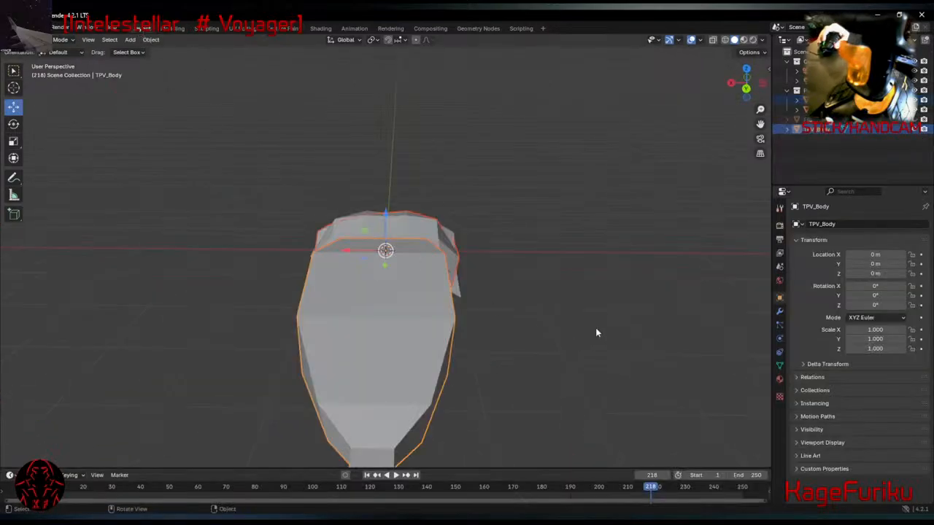
# Scale the left and right hands down uniformly to about 0.401 in Object Mode.
pyautogui.moveTo(595, 333); pyautogui.dragTo(453, 336, button='middle')
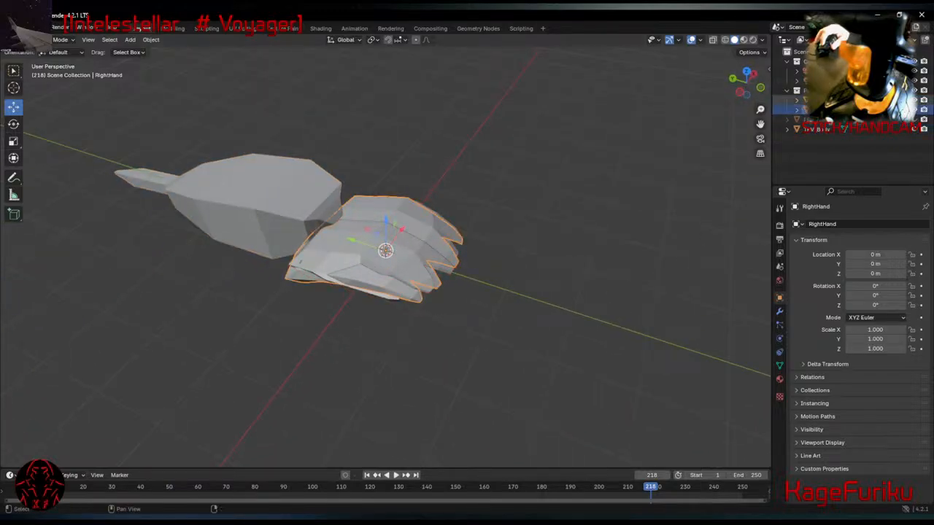
pyautogui.press('s')
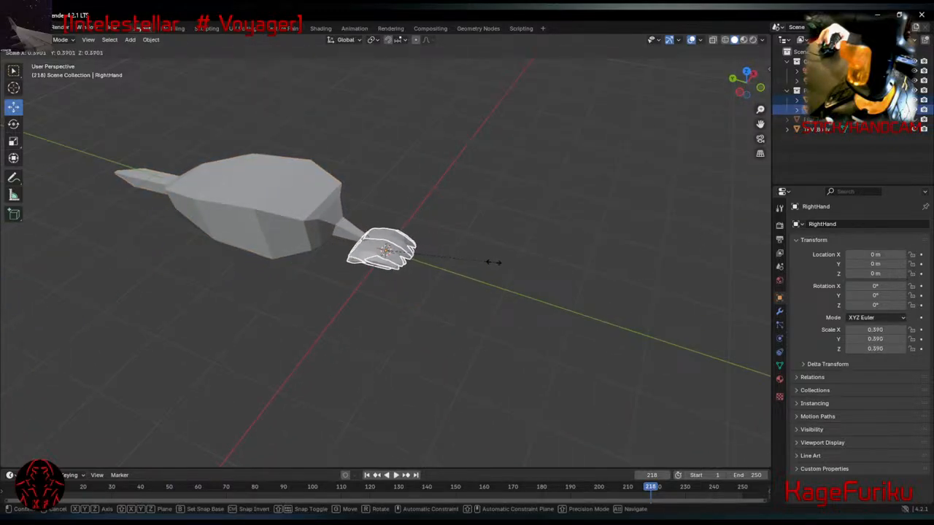
pyautogui.click(496, 267)
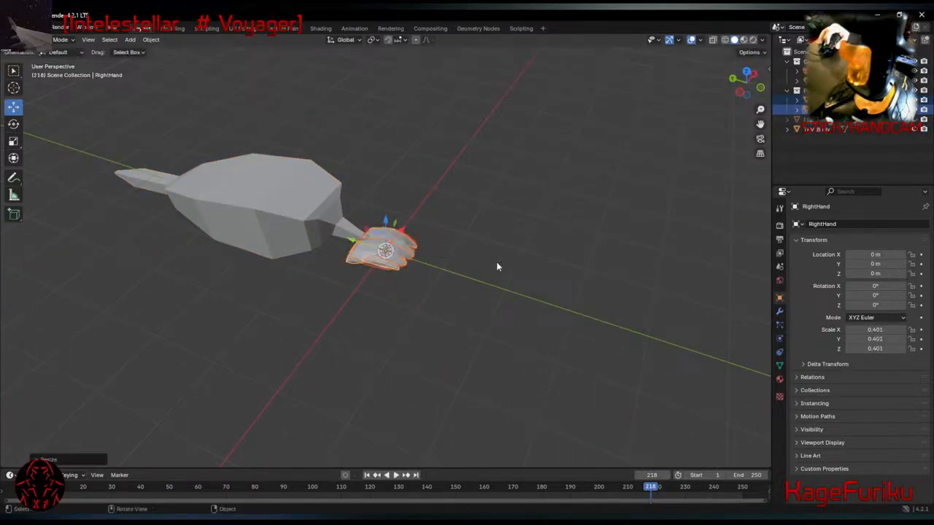
# Bring TPV_Body into Edit Mode alongside RightHand and deselect all vertices.
pyautogui.click(167, 29)
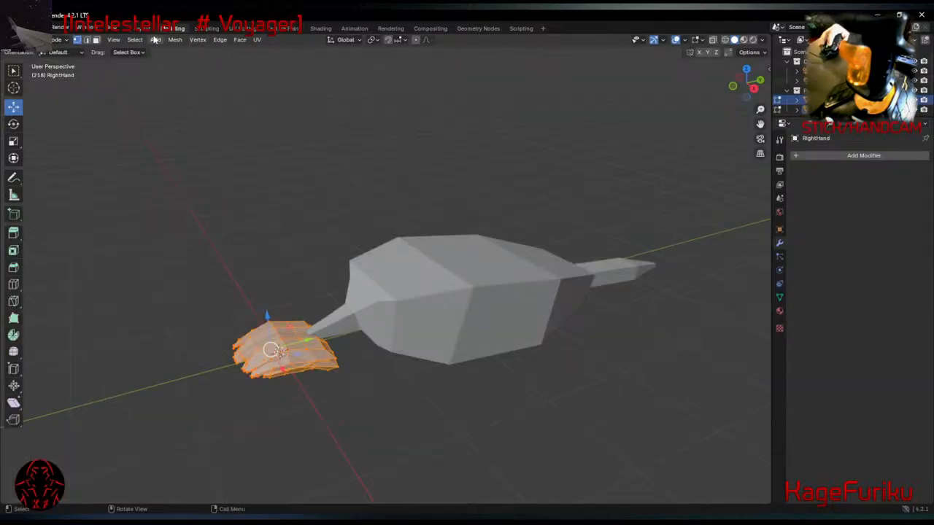
pyautogui.scroll(-2, 839, 91)
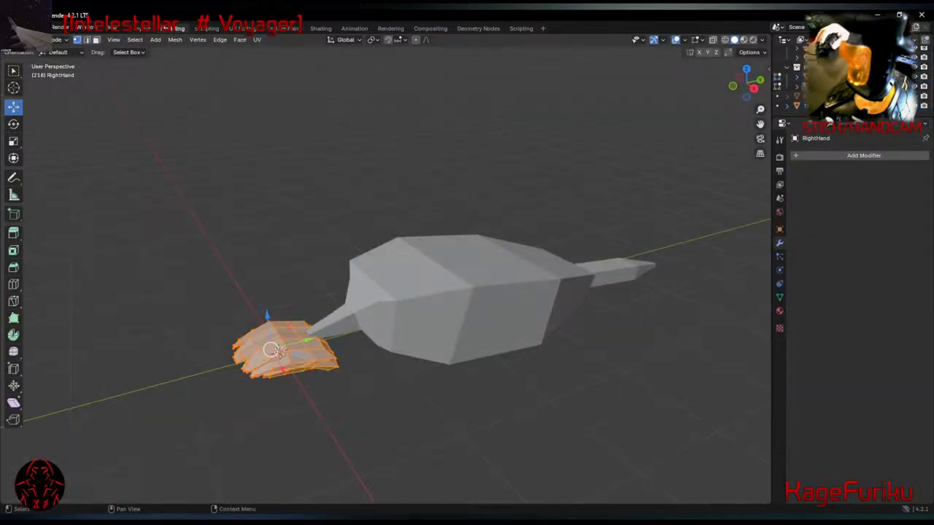
pyautogui.click(832, 106)
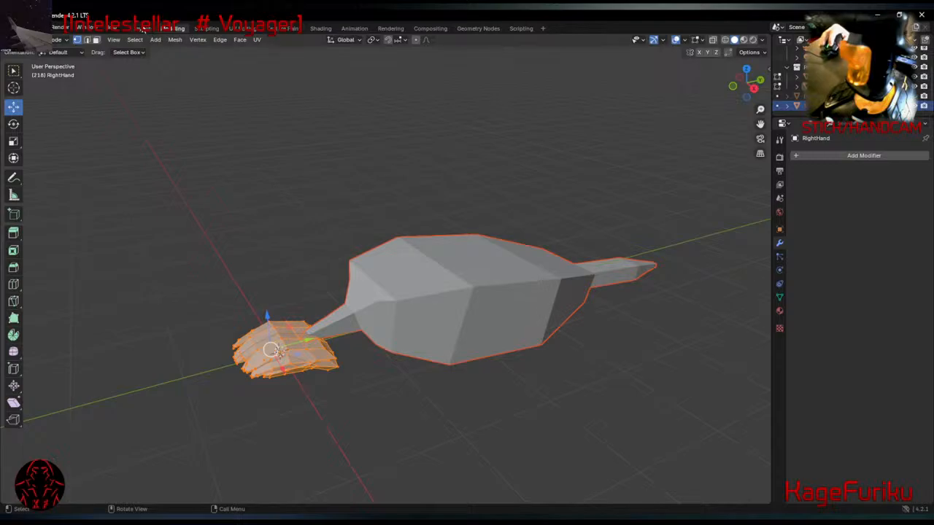
pyautogui.press('Tab')
pyautogui.press('Tab')
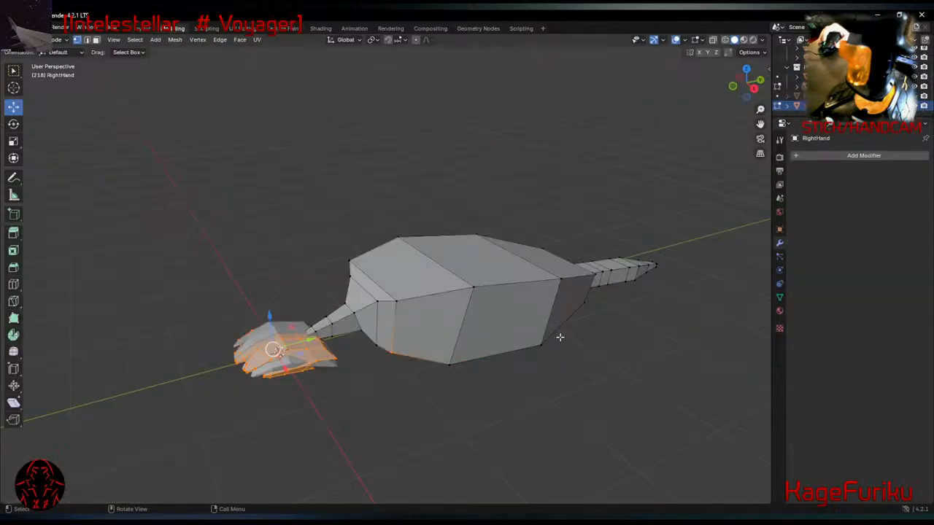
pyautogui.hotkey('alt', 'a')
pyautogui.press('a')
pyautogui.hotkey('alt', 'a')
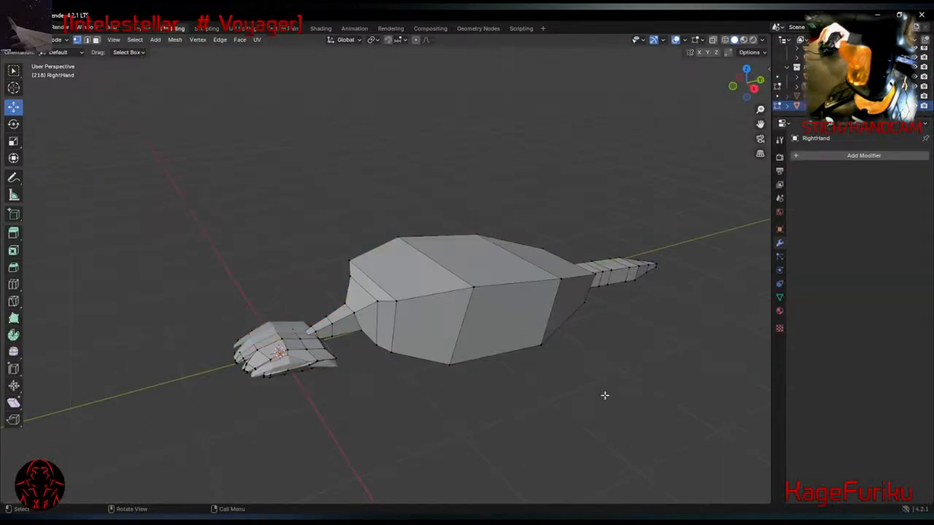
pyautogui.click(144, 27)
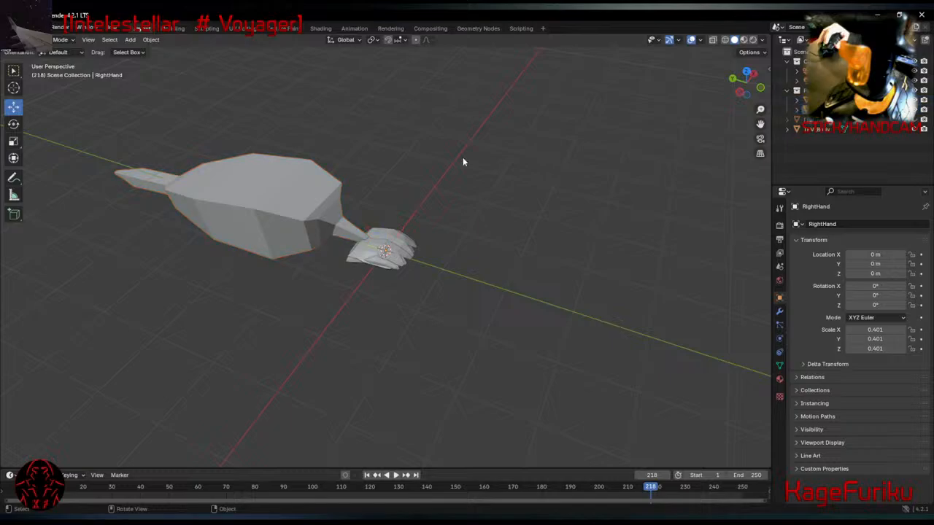
pyautogui.click(175, 28)
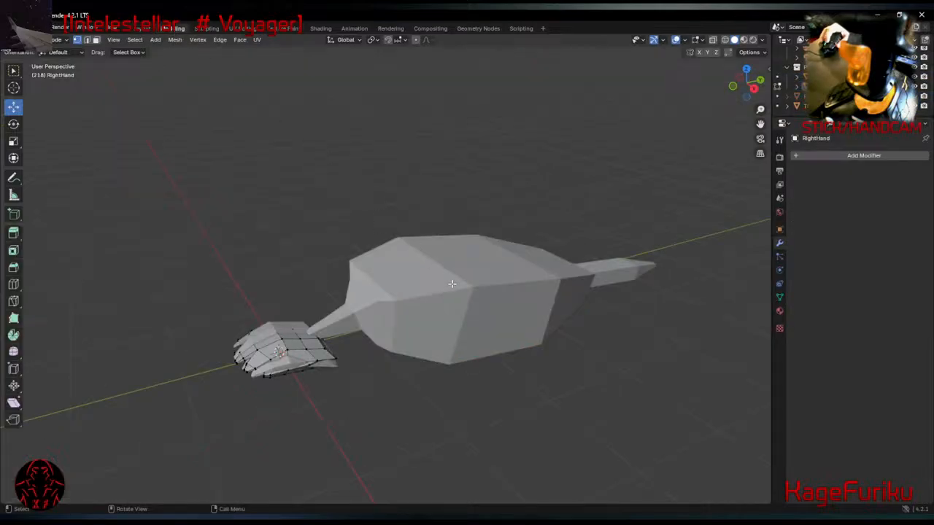
pyautogui.click(824, 105)
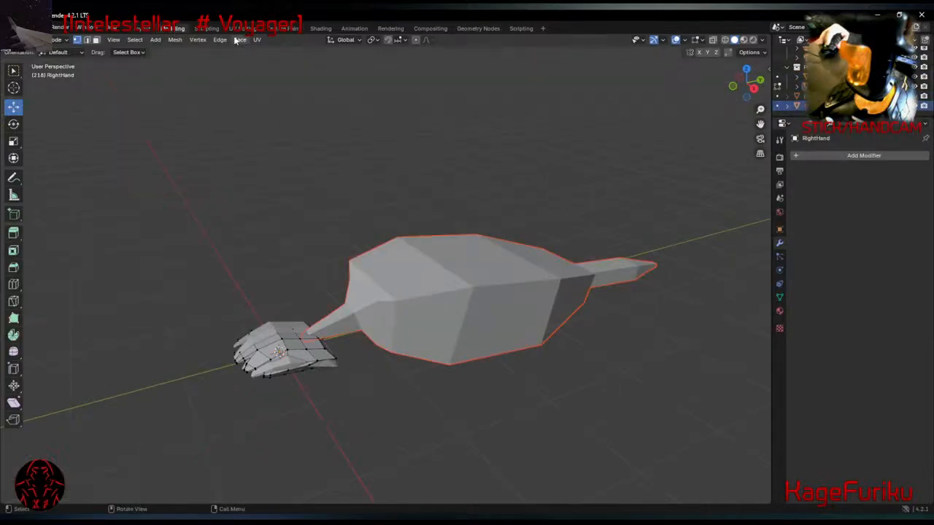
pyautogui.click(148, 28)
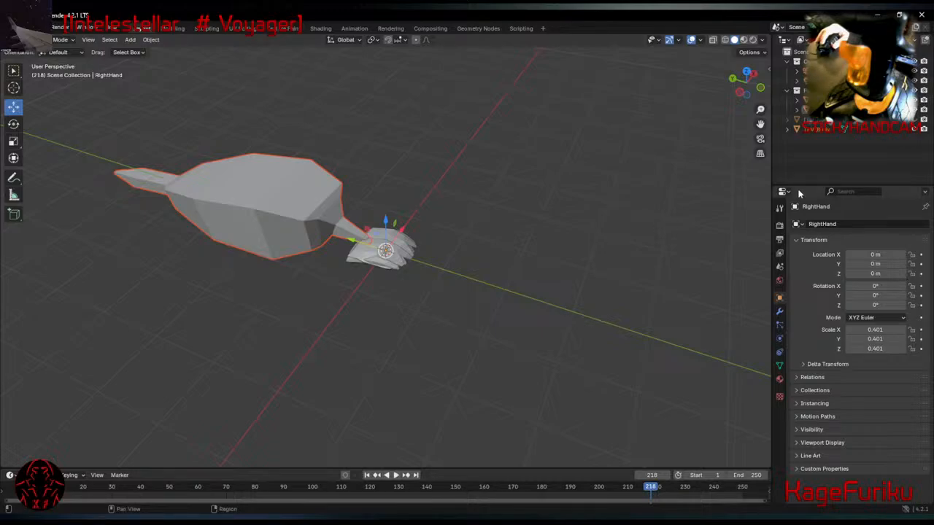
pyautogui.press('z')
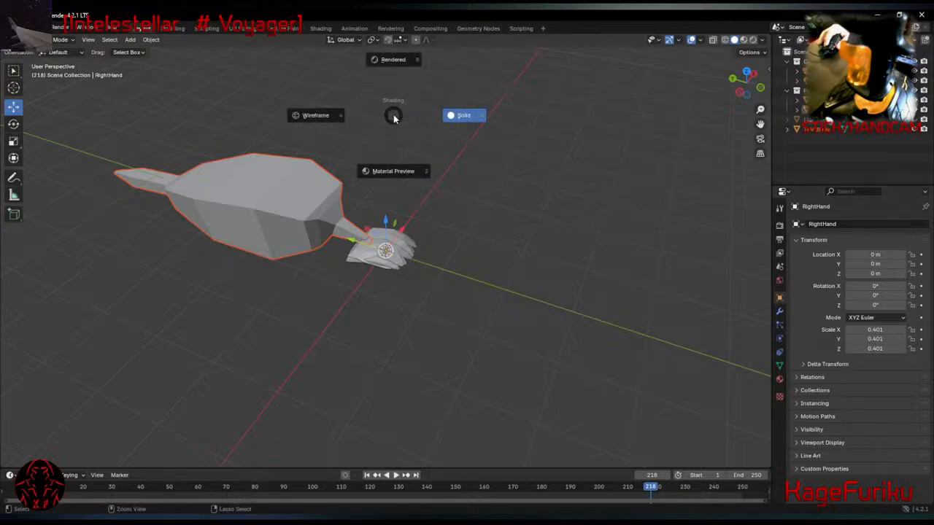
pyautogui.click(470, 171)
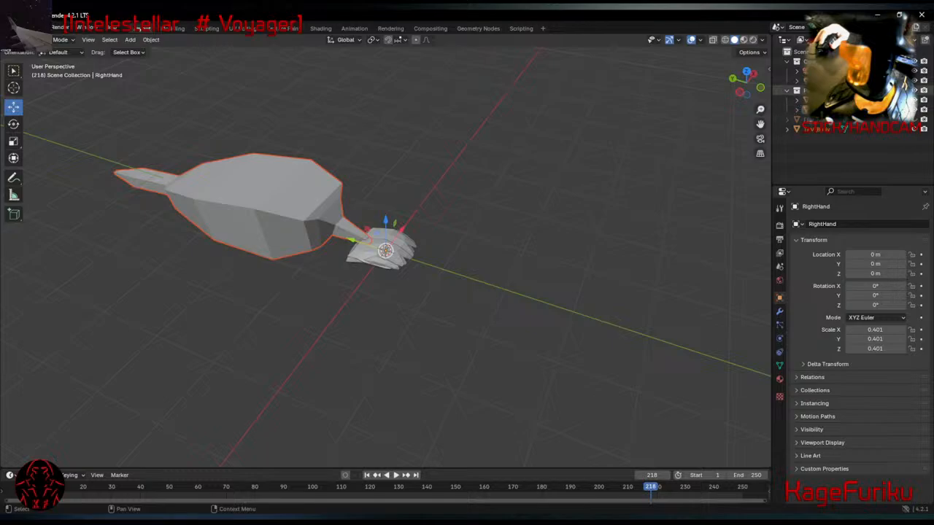
# Select TPV_Body instead of the hands and enter Edit Mode with only the body.
pyautogui.click(832, 90)
pyautogui.click(853, 110)
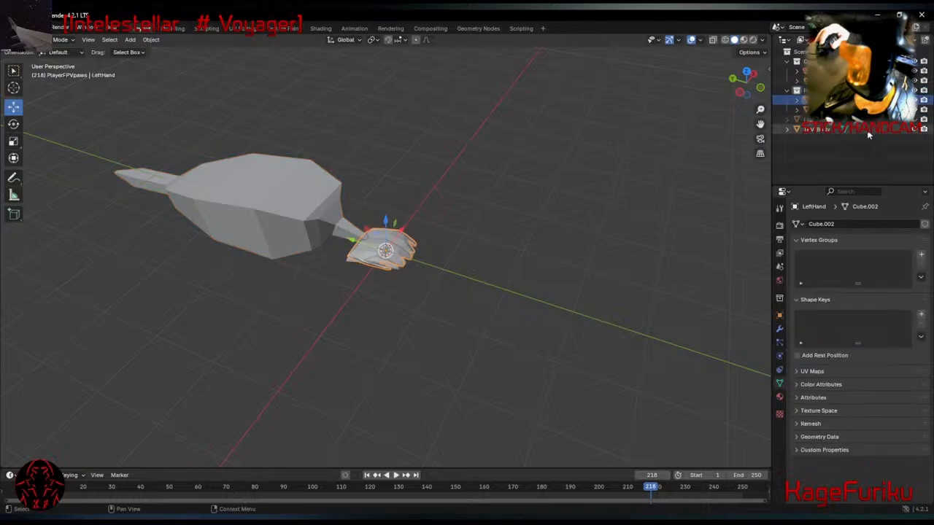
pyautogui.click(832, 128)
pyautogui.click(174, 27)
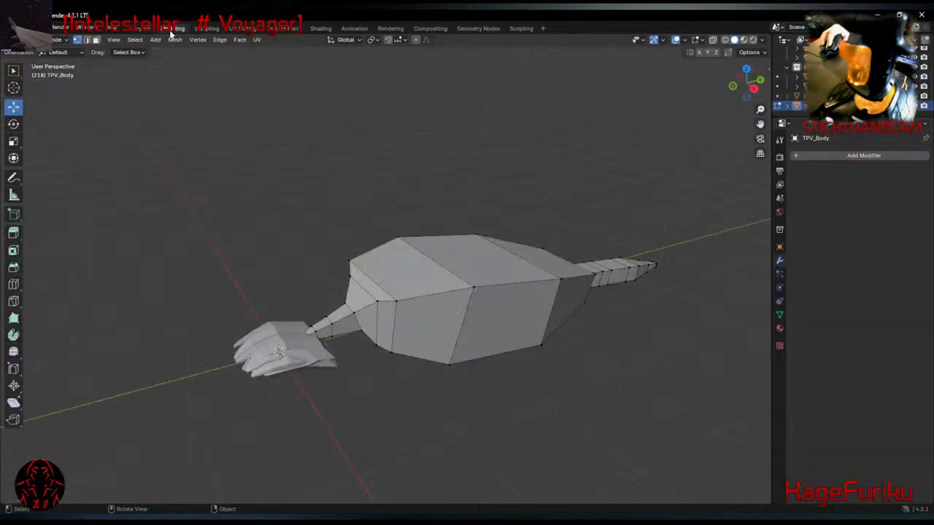
pyautogui.scroll(1, 255, 299)
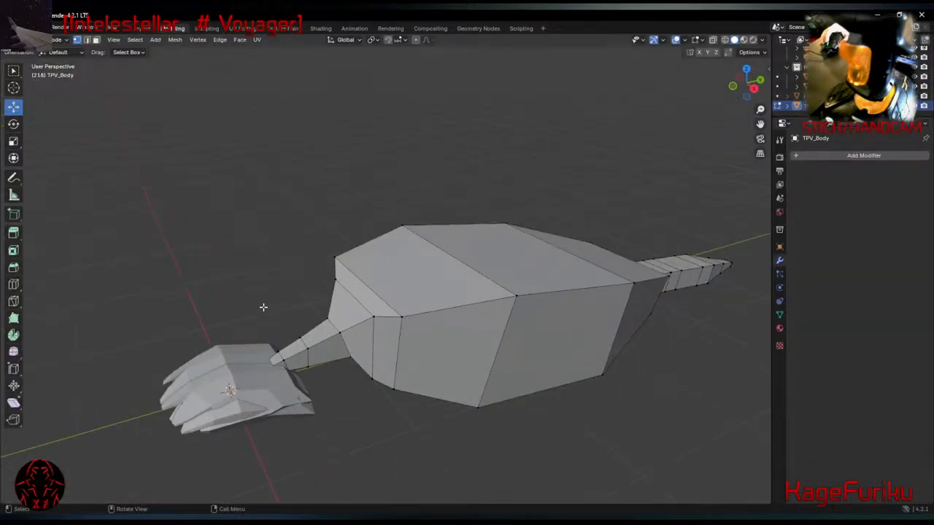
# Hide the PlayerFPVpaws collection and copy it.
pyautogui.click(903, 67)
pyautogui.scroll(1, 904, 67)
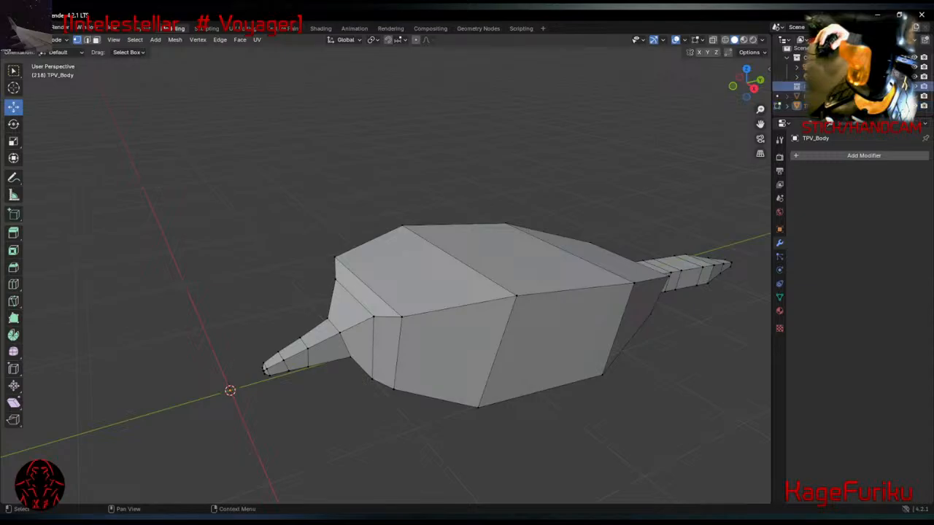
pyautogui.rightClick(789, 86)
pyautogui.click(751, 125)
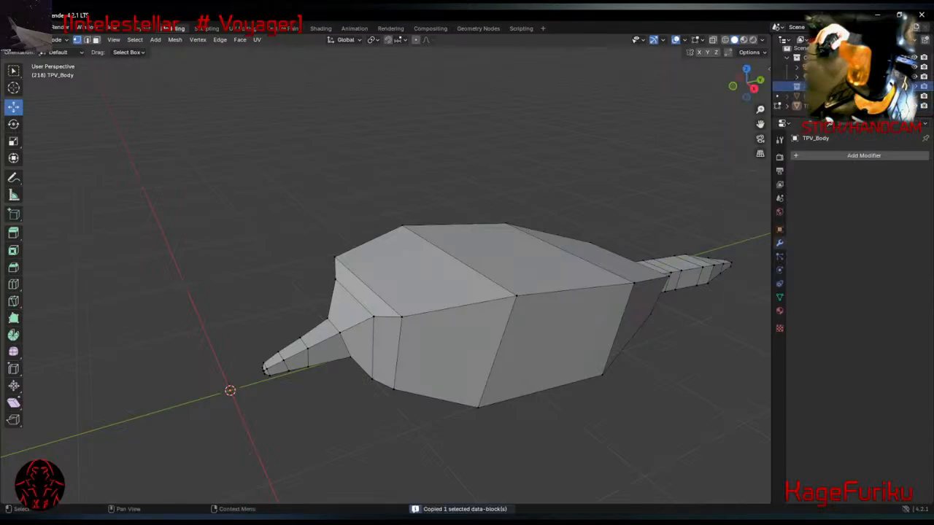
# Paste the copied paws collection and rename its hand objects to LeftHand.TPV and RightHand.TPV.
pyautogui.scroll(-1, 817, 97)
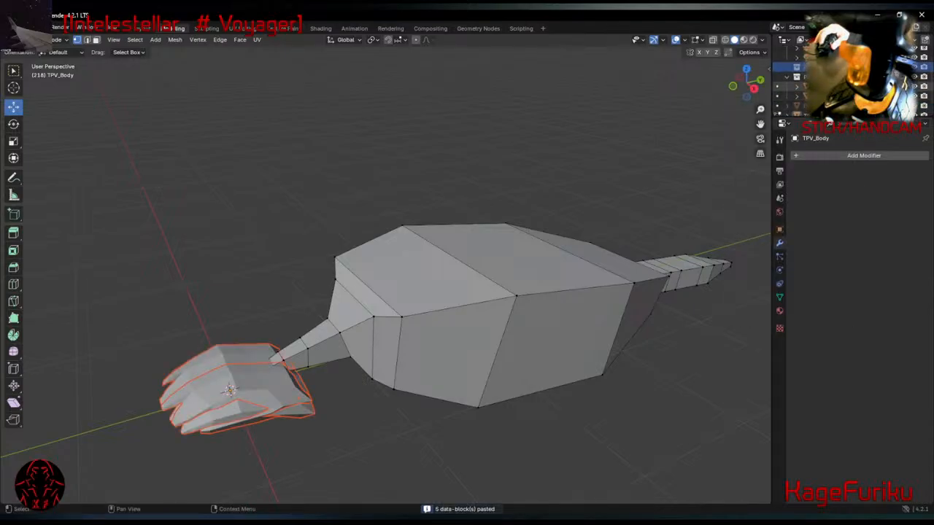
pyautogui.click(816, 77)
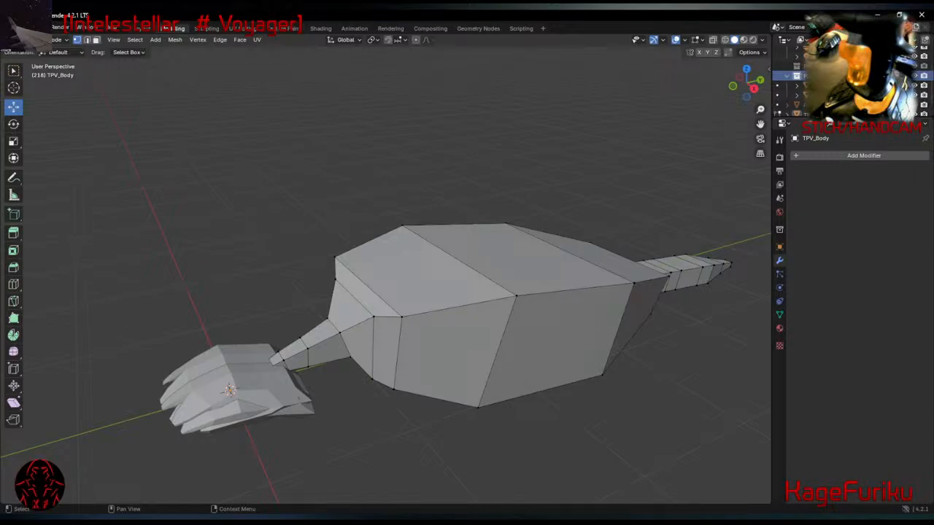
pyautogui.click(816, 84)
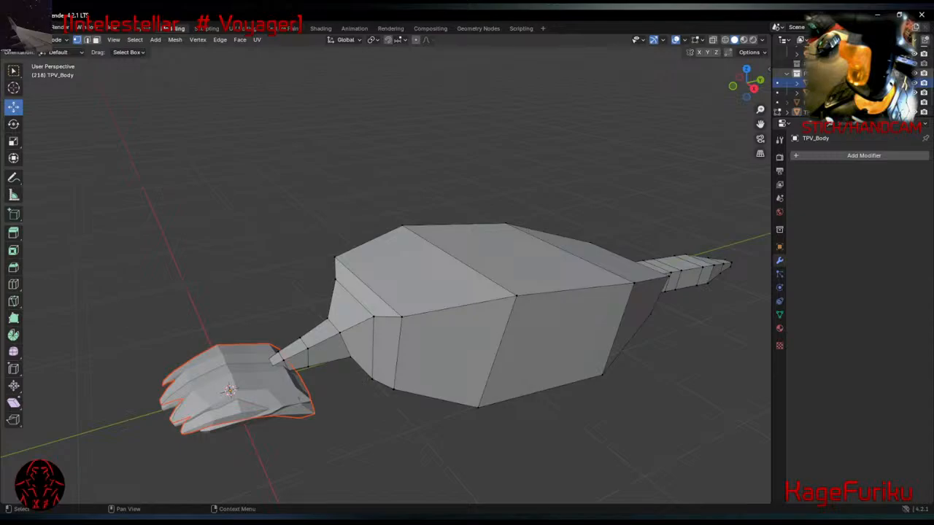
pyautogui.click(815, 92)
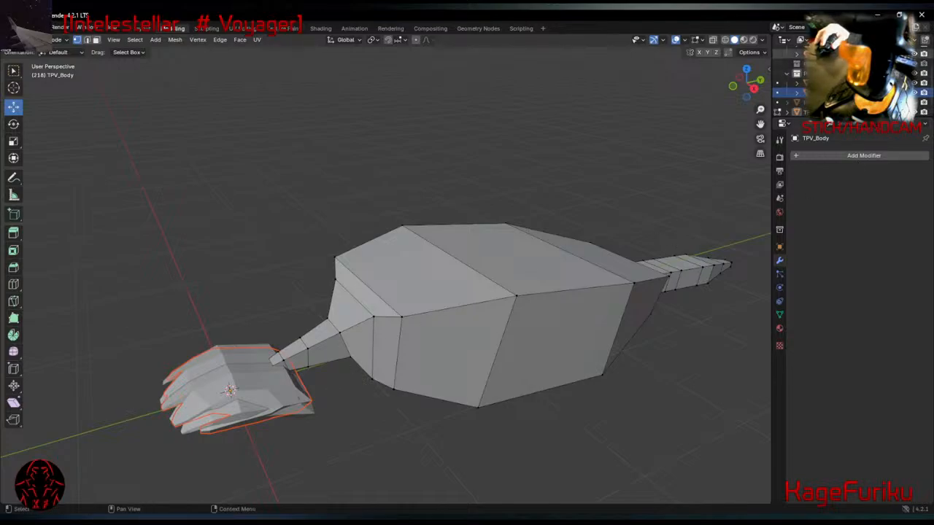
pyautogui.click(905, 63)
pyautogui.click(828, 64)
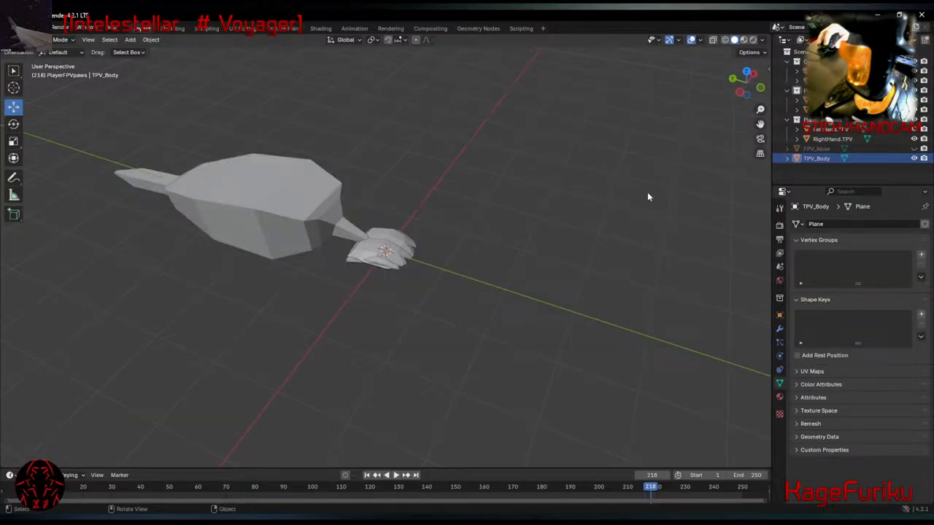
# Try to scale up the first-person RightHand on its own.
pyautogui.click(828, 100)
pyautogui.click(828, 109)
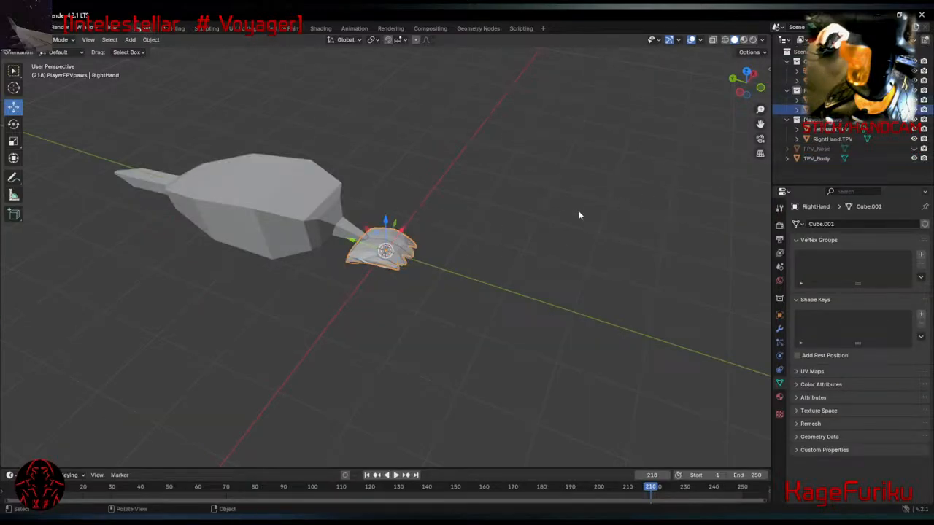
pyautogui.press('s')
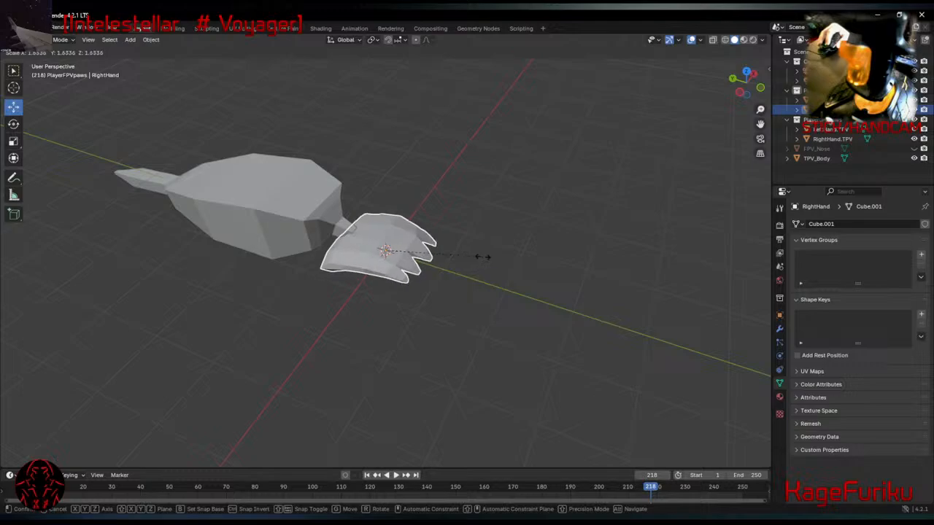
pyautogui.click(464, 262)
pyautogui.hotkey('ctrl', 'z')
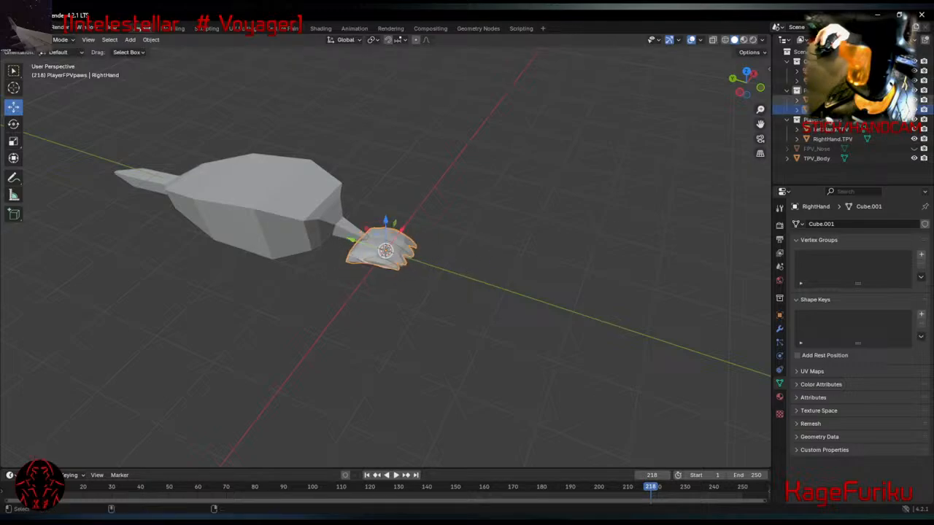
# Scale the first-person LeftHand and RightHand up together uniformly and clear the selection in the Layout workspace.
pyautogui.click(828, 100)
pyautogui.press('s')
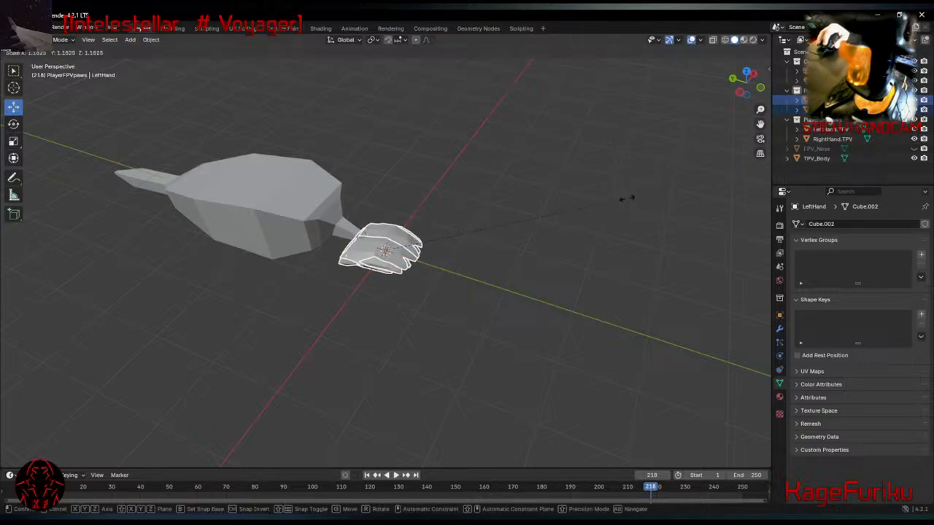
pyautogui.click(636, 212)
pyautogui.moveTo(638, 214); pyautogui.dragTo(371, 245, button='middle')
pyautogui.click(174, 29)
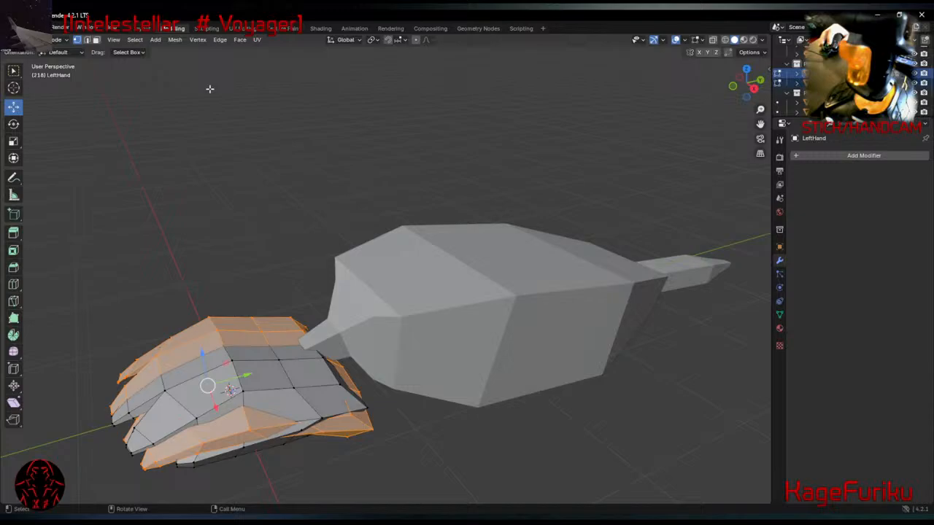
pyautogui.click(146, 29)
pyautogui.click(520, 183)
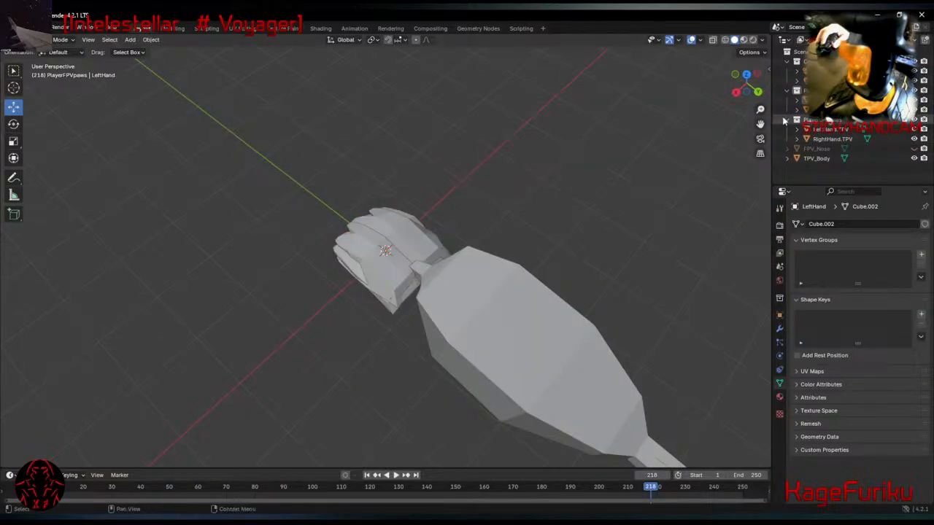
# Select LeftHand.TPV and RightHand.TPV and hide the PlayerFPVpaws collection.
pyautogui.click(832, 129)
pyautogui.keyDown('ctrl'); pyautogui.click(834, 139); pyautogui.keyUp('ctrl')
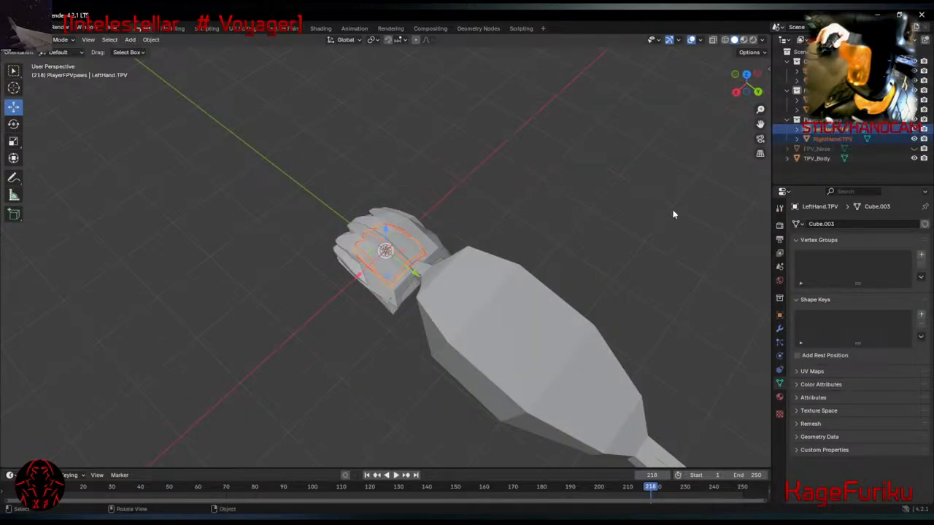
pyautogui.click(915, 92)
pyautogui.scroll(-1, 438, 265)
pyautogui.scroll(3, 404, 268)
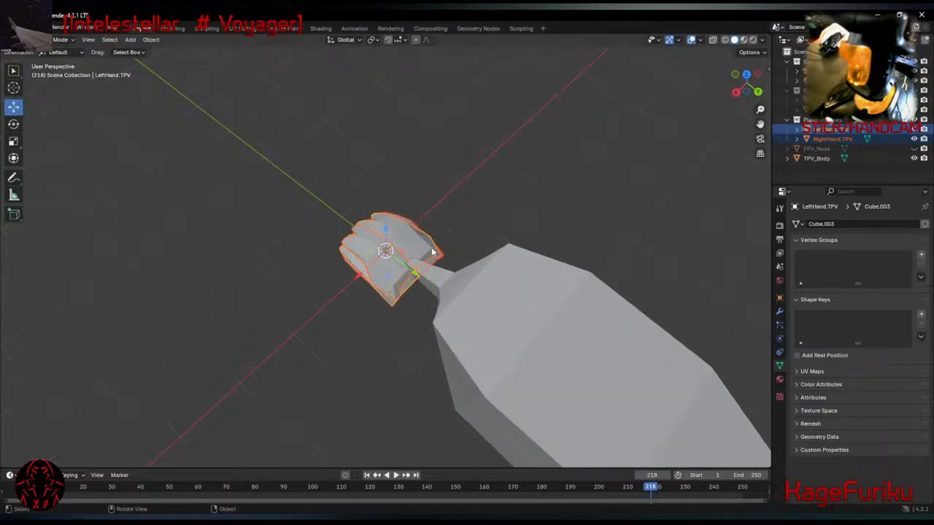
pyautogui.moveTo(431, 252); pyautogui.dragTo(698, 179, button='middle')
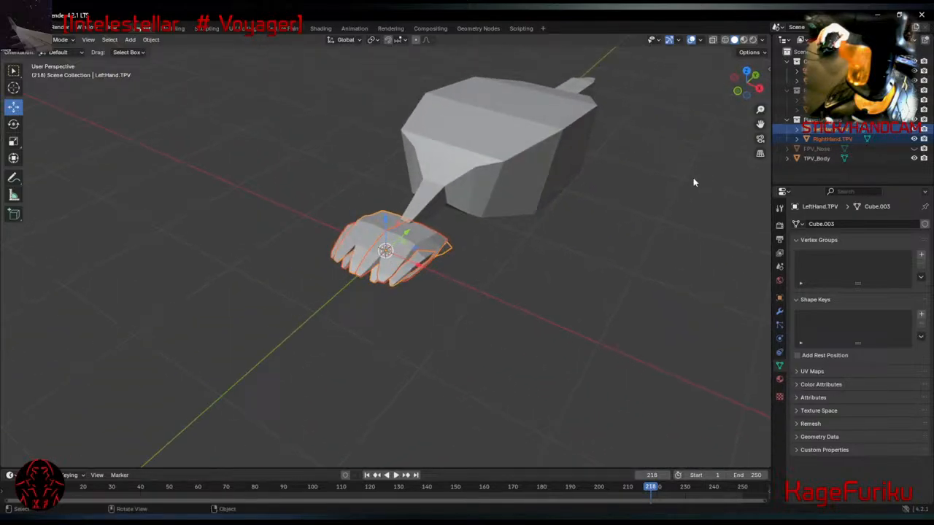
# Select only LeftHand.TPV and move it away from the origin along the positive X axis.
pyautogui.keyDown('ctrl'); pyautogui.click(853, 140); pyautogui.keyUp('ctrl')
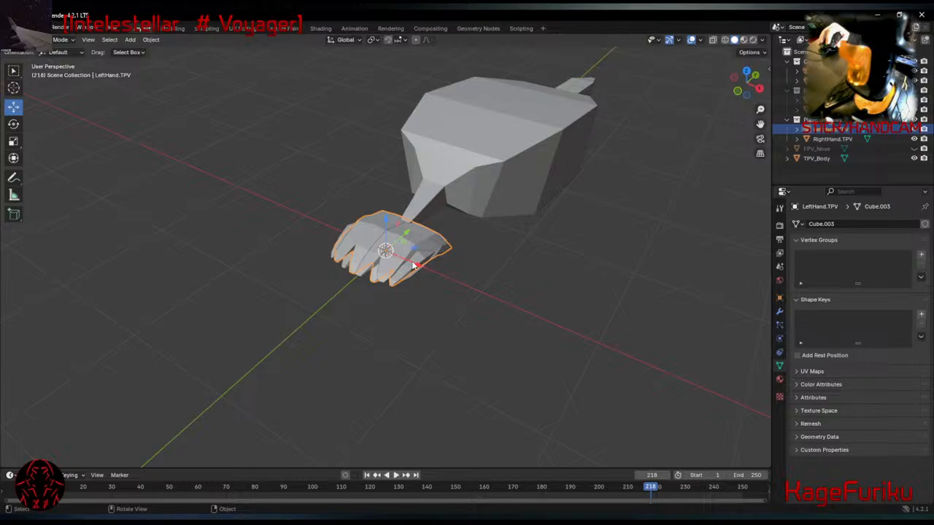
pyautogui.press('g')
pyautogui.press('x')
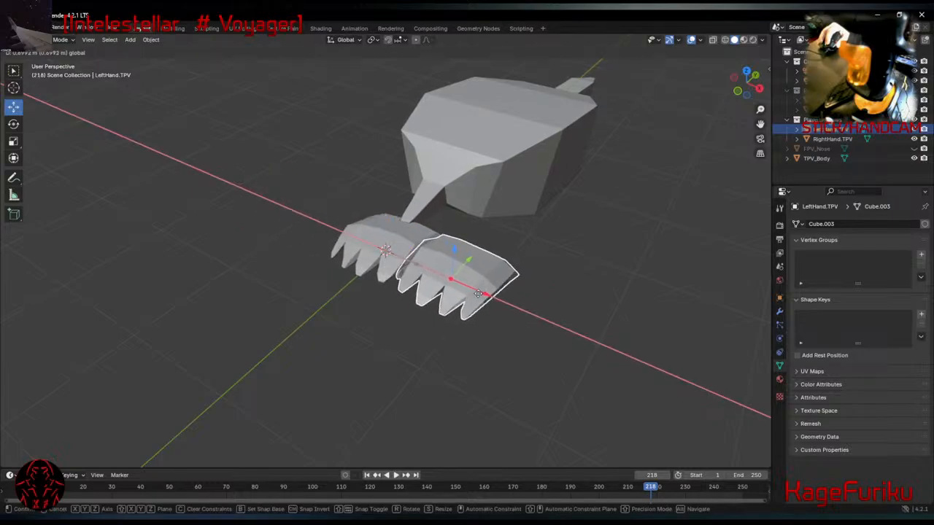
pyautogui.click(493, 291)
pyautogui.moveTo(492, 292); pyautogui.dragTo(523, 314, button='middle')
# Move RightHand.TPV out along negative X and shift LeftHand.TPV slightly farther along positive X, so the hands flank the snout.
pyautogui.moveTo(580, 179); pyautogui.dragTo(387, 245, button='middle')
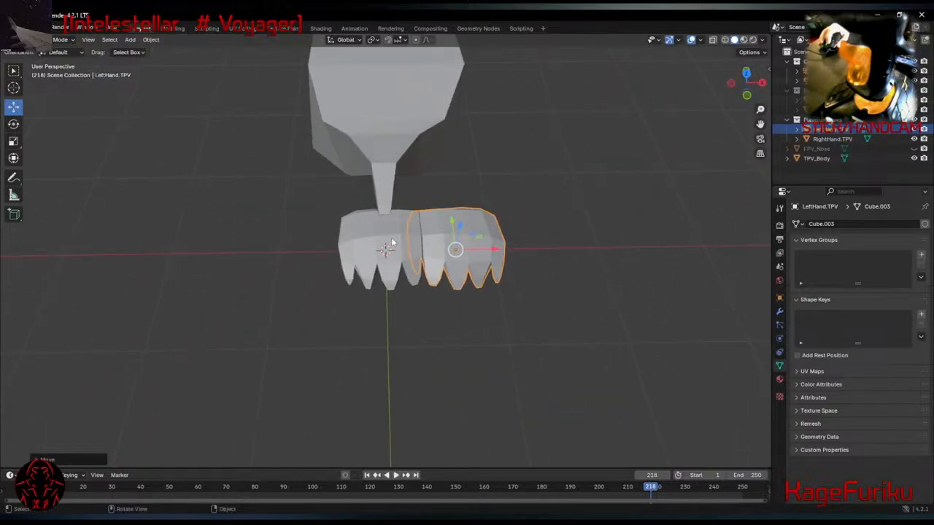
pyautogui.click(391, 237)
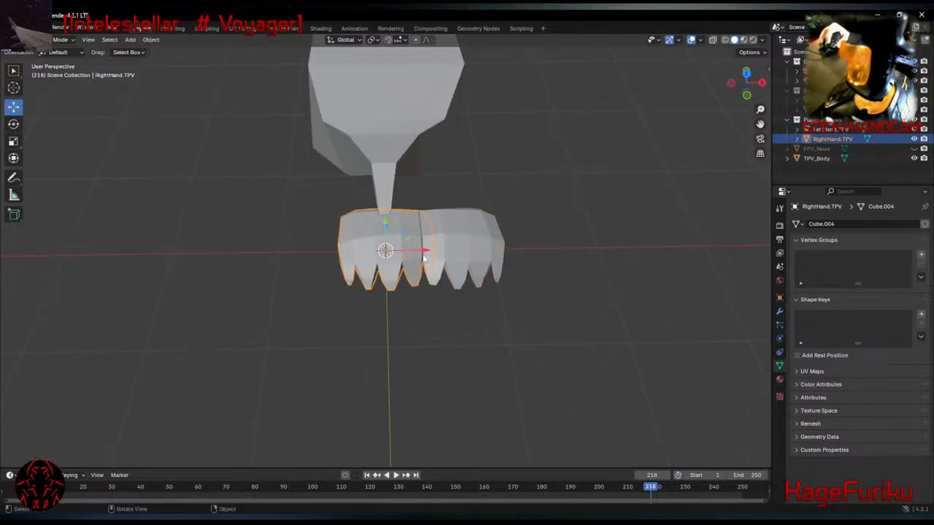
pyautogui.press('g')
pyautogui.press('x')
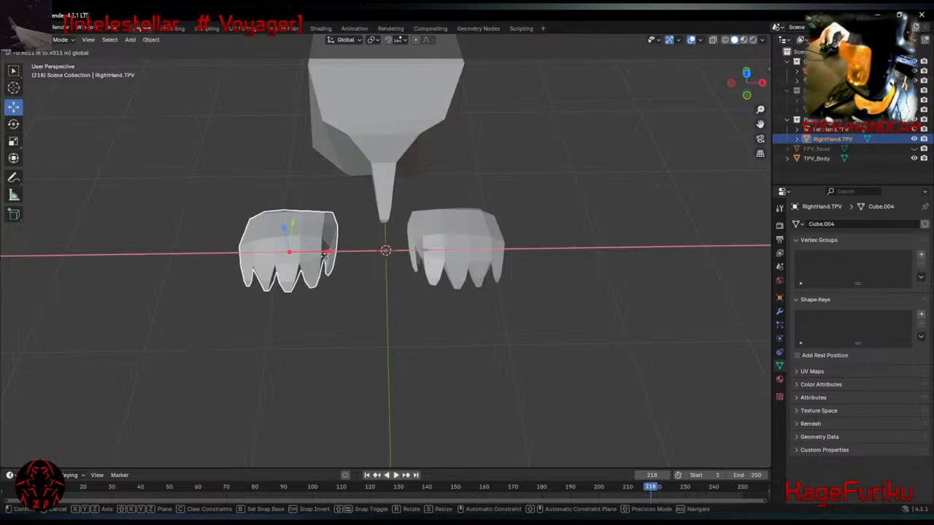
pyautogui.click(337, 257)
pyautogui.moveTo(394, 270); pyautogui.dragTo(388, 272, button='middle')
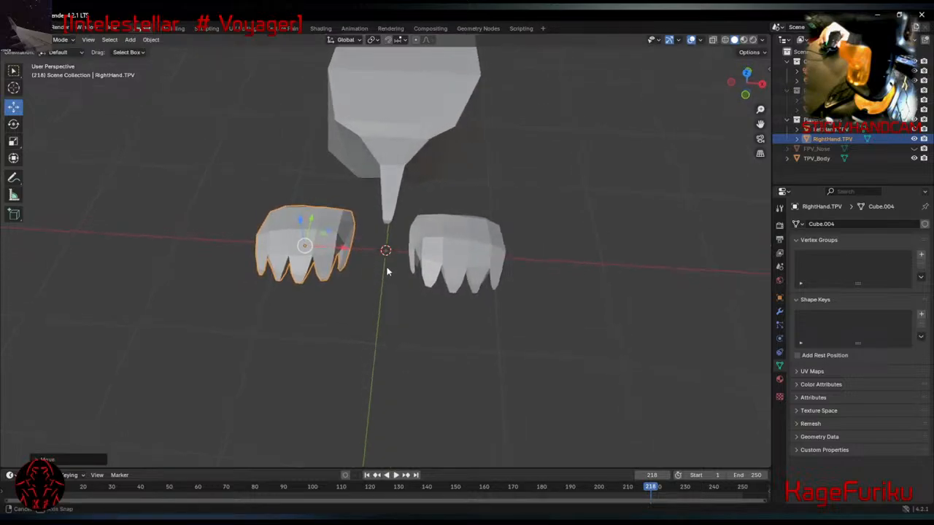
pyautogui.click(420, 242)
pyautogui.moveTo(488, 260); pyautogui.dragTo(503, 257)
# In the Front orthographic view, rotate LeftHand.TPV and RightHand.TPV so that each hand slopes down toward its outer side.
pyautogui.click(745, 94)
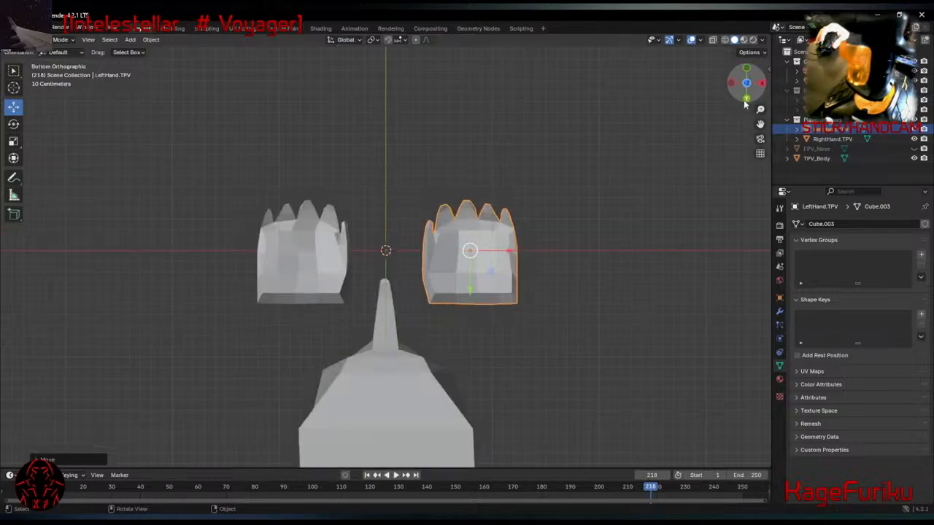
pyautogui.click(746, 88)
pyautogui.click(747, 91)
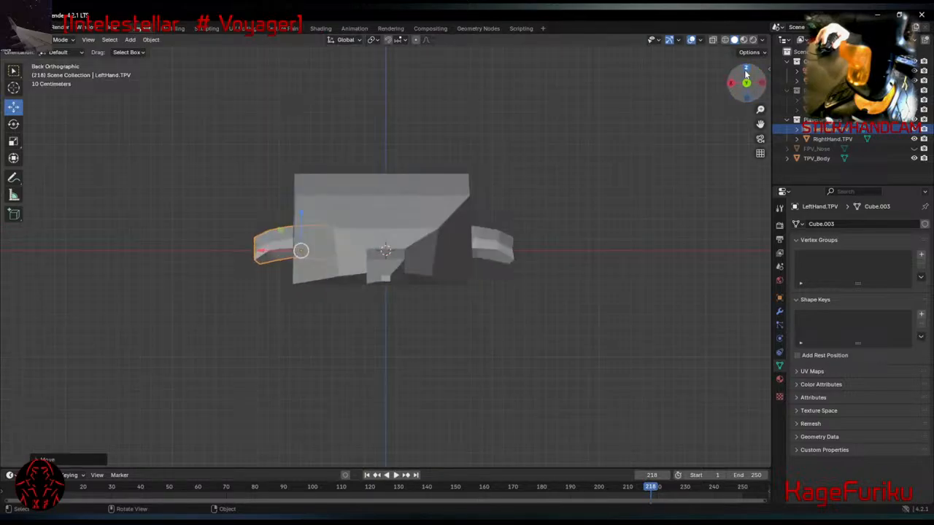
pyautogui.click(749, 92)
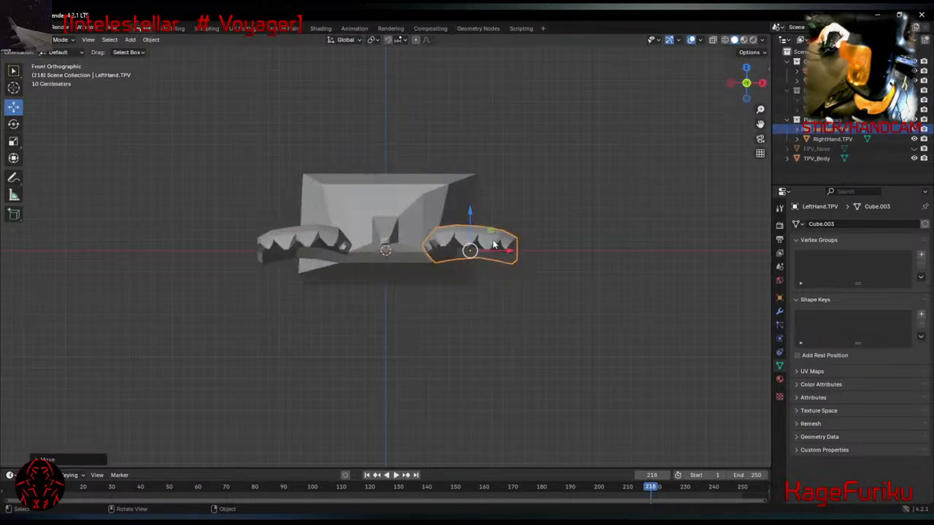
pyautogui.press('r')
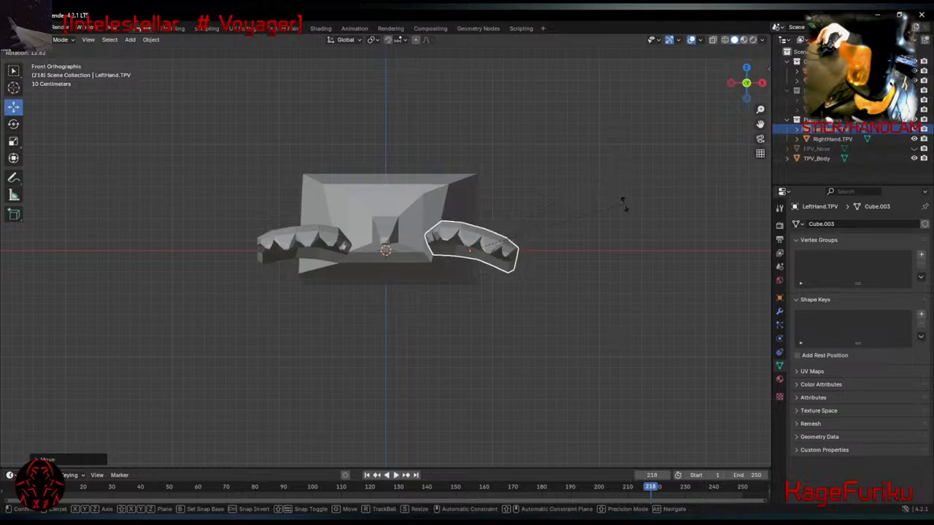
pyautogui.click(583, 237)
pyautogui.click(297, 236)
pyautogui.press('r')
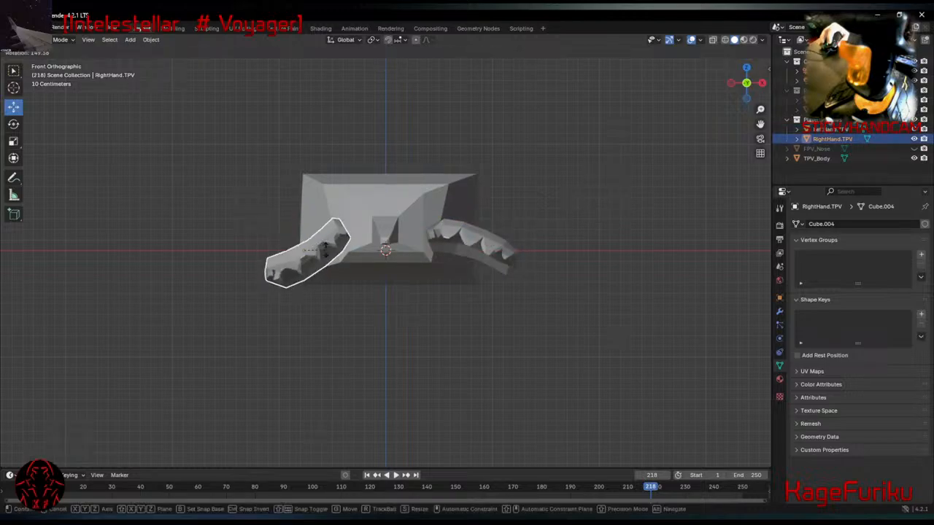
pyautogui.click(197, 234)
# Select both TPV hands, move them back along the Y axis to the sides of the body's front, and clear the selection.
pyautogui.moveTo(552, 156); pyautogui.dragTo(644, 196, button='middle')
pyautogui.keyDown('shift'); pyautogui.click(376, 205); pyautogui.keyUp('shift')
pyautogui.moveTo(375, 208); pyautogui.dragTo(361, 251, button='middle')
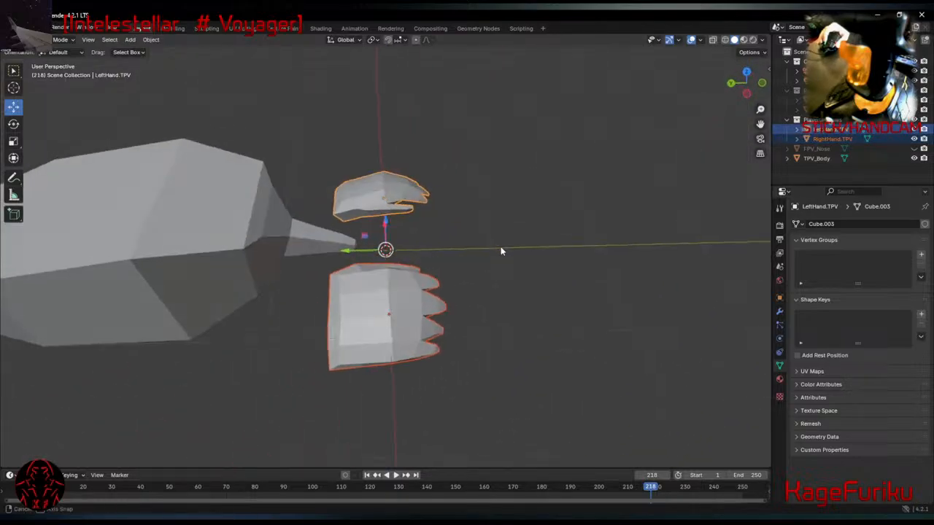
pyautogui.moveTo(361, 250); pyautogui.dragTo(275, 252)
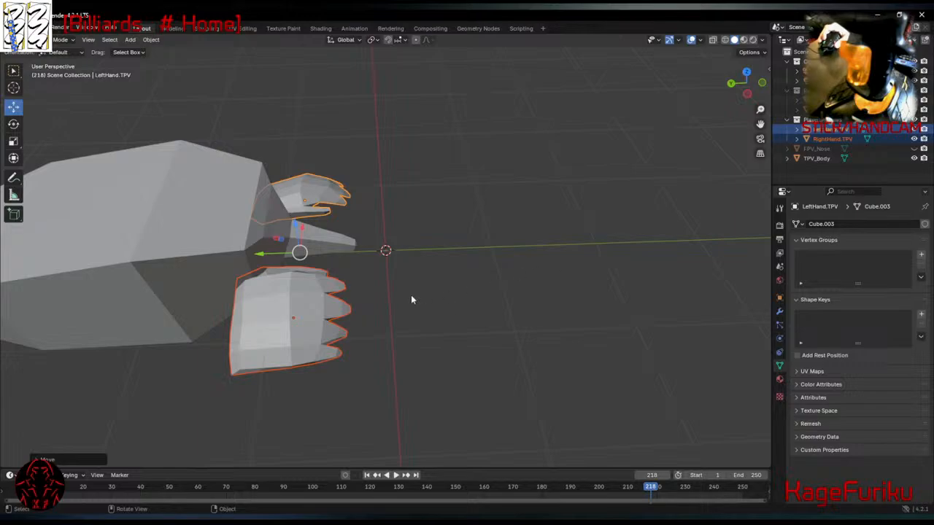
pyautogui.moveTo(411, 299); pyautogui.dragTo(200, 267, button='middle')
pyautogui.moveTo(513, 202); pyautogui.dragTo(302, 134, button='middle')
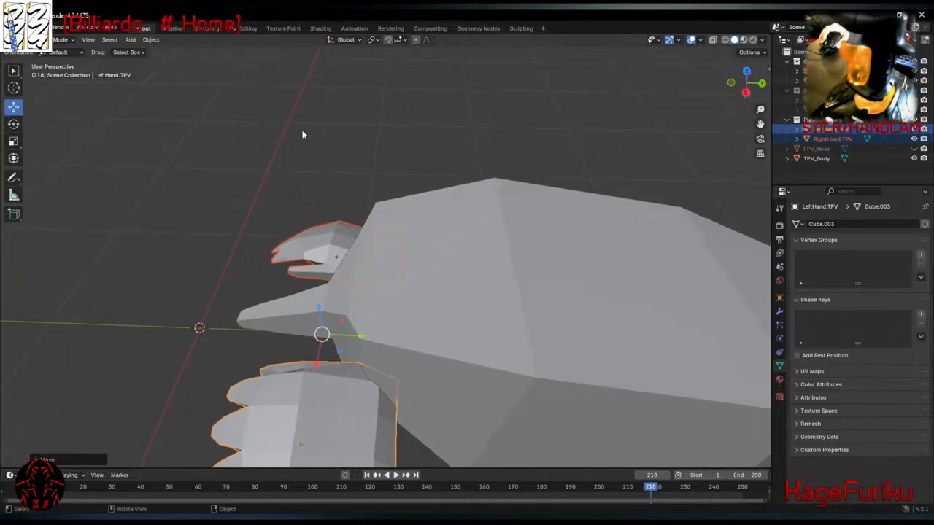
pyautogui.click(173, 28)
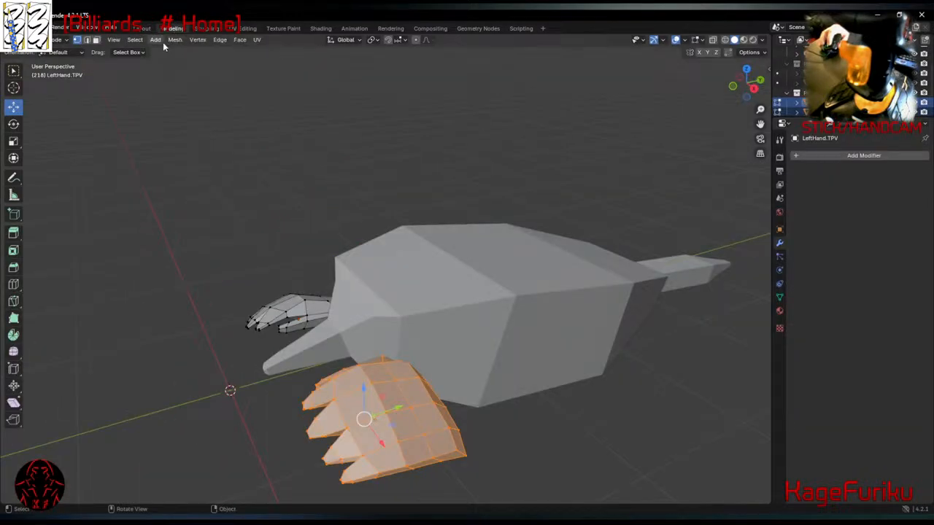
pyautogui.click(148, 28)
pyautogui.moveTo(225, 282); pyautogui.dragTo(250, 258, button='middle')
pyautogui.click(225, 245)
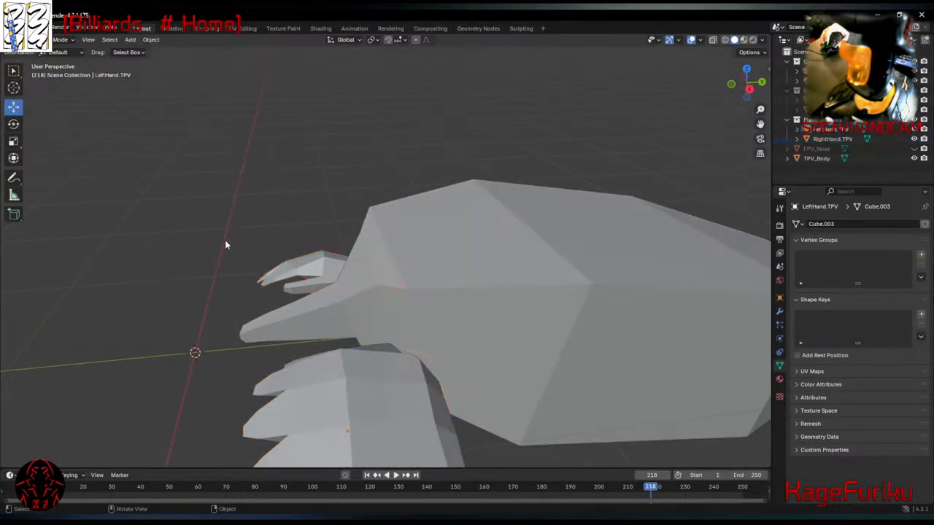
# Try a mesh circle at the 3D cursor with a rotation, and delete it.
pyautogui.click(131, 40)
pyautogui.moveTo(184, 50)
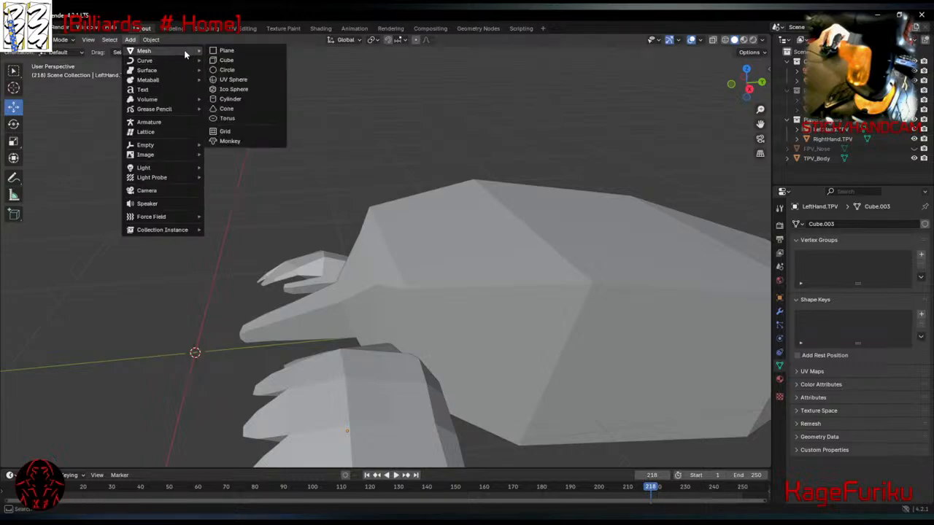
pyautogui.click(248, 70)
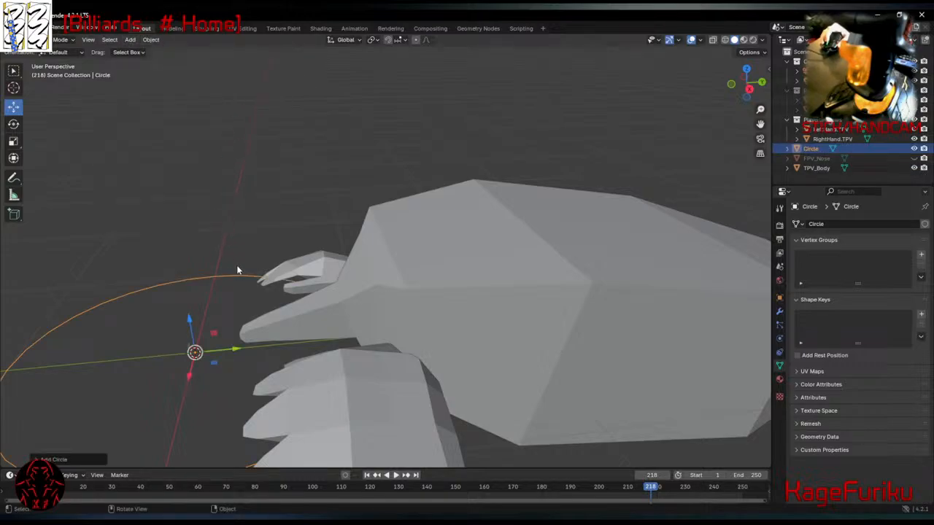
pyautogui.press('r')
pyautogui.rightClick(227, 237)
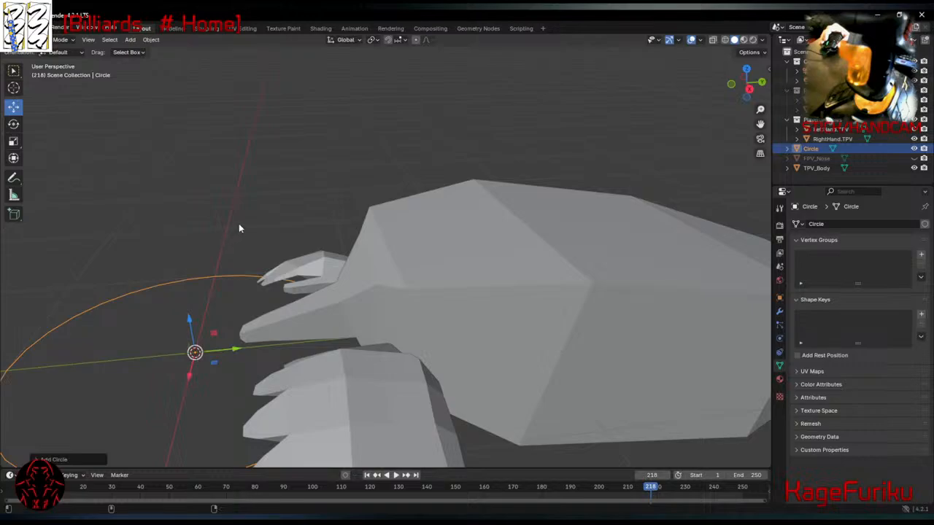
pyautogui.press('super')
pyautogui.click(216, 224)
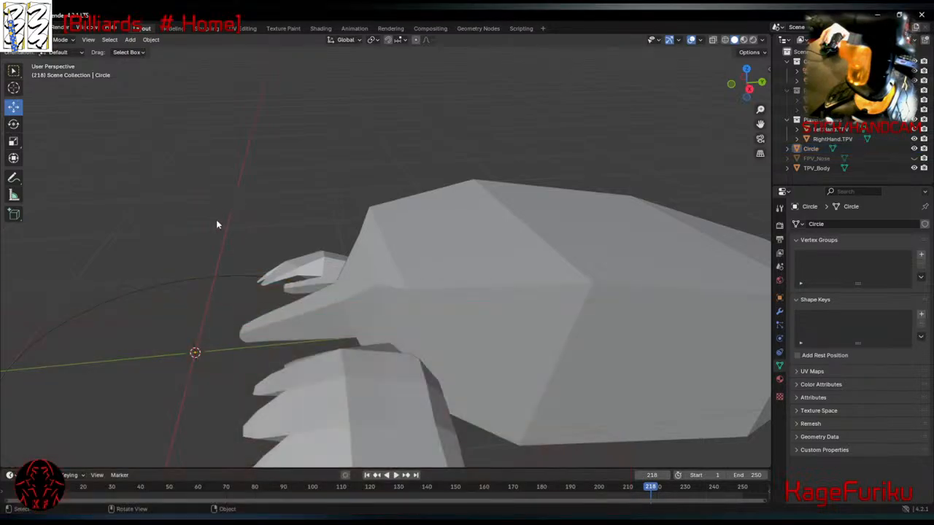
pyautogui.click(183, 292)
pyautogui.press('Delete')
pyautogui.moveTo(187, 156); pyautogui.dragTo(169, 35, button='middle')
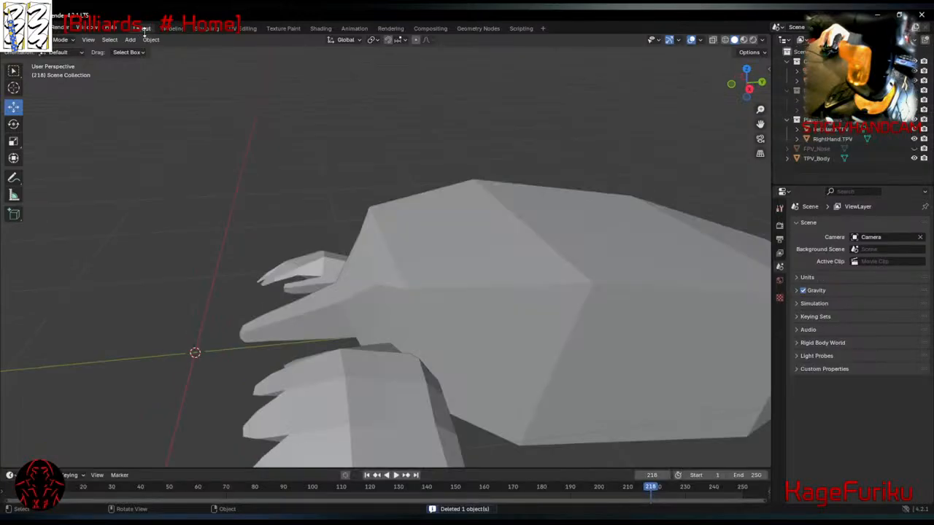
# Add a UV sphere mesh at the 3D cursor.
pyautogui.click(129, 40)
pyautogui.moveTo(186, 50)
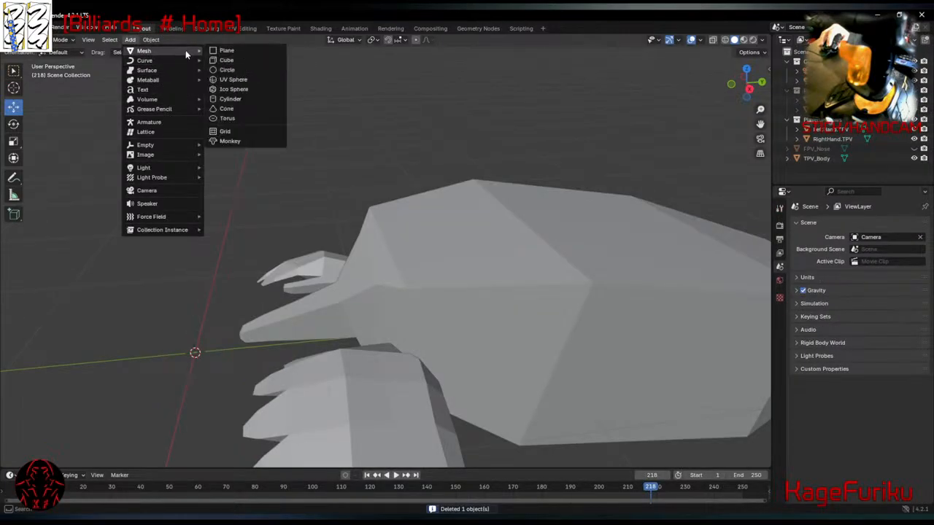
pyautogui.click(277, 77)
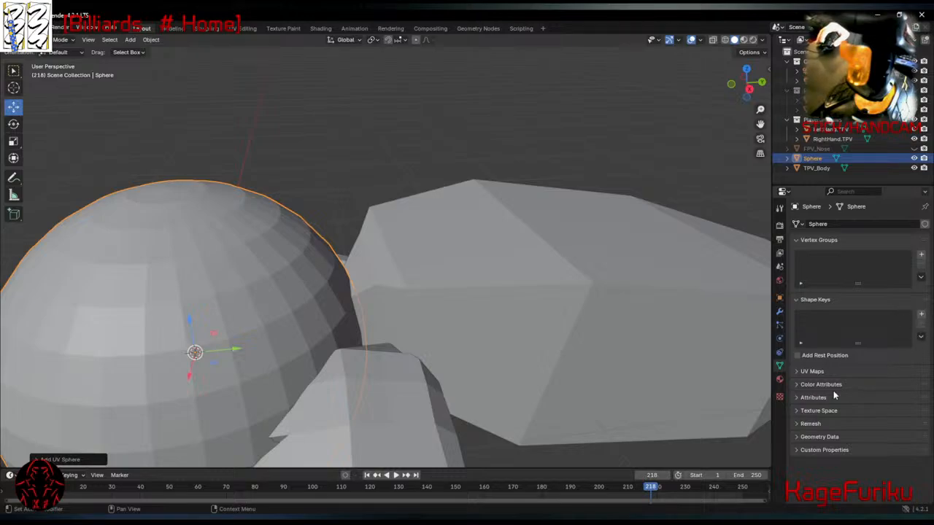
# Look through the new sphere's Geometry Data, Remesh, Color Attributes and UV Maps settings, and try adding a shape key.
pyautogui.click(800, 437)
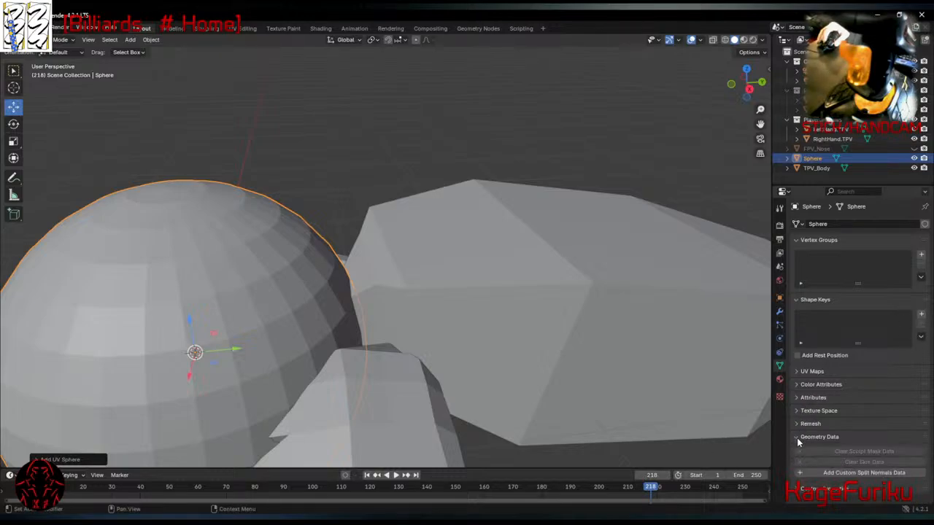
pyautogui.click(800, 438)
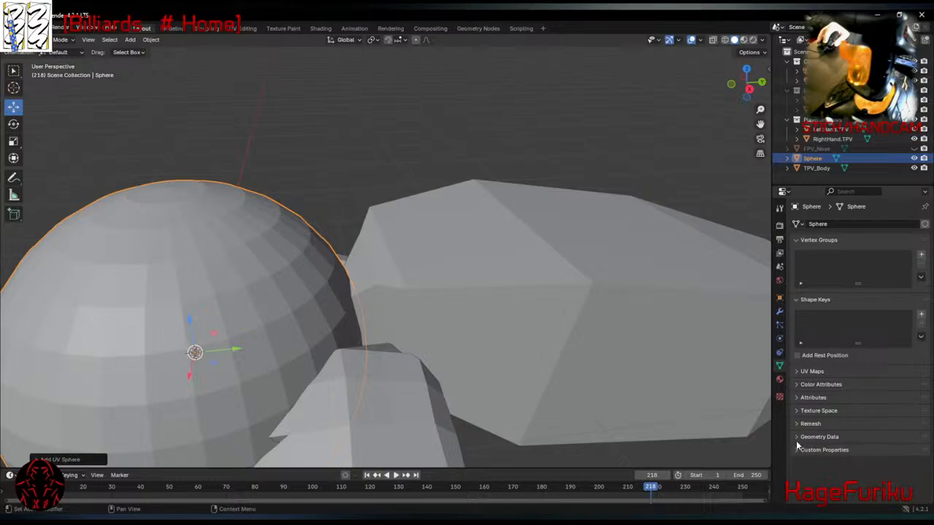
pyautogui.click(795, 423)
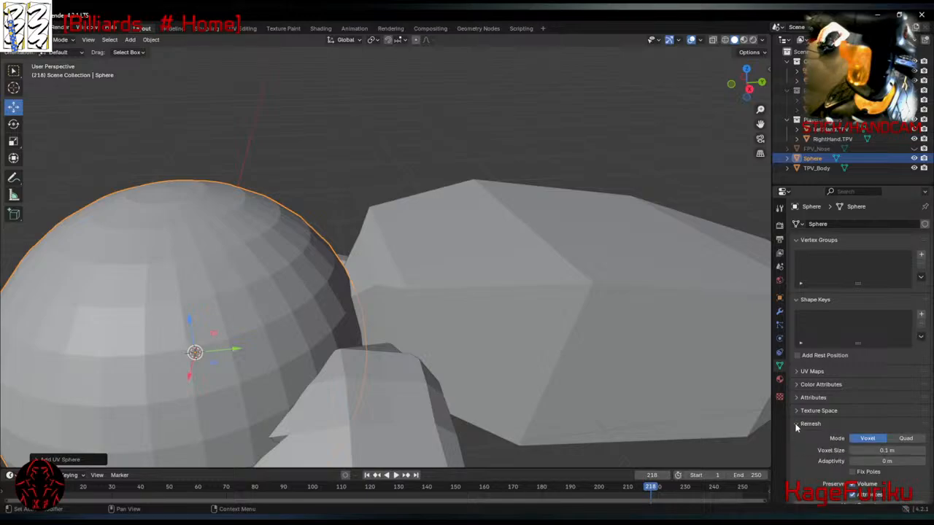
pyautogui.scroll(-2, 796, 423)
pyautogui.scroll(2, 868, 408)
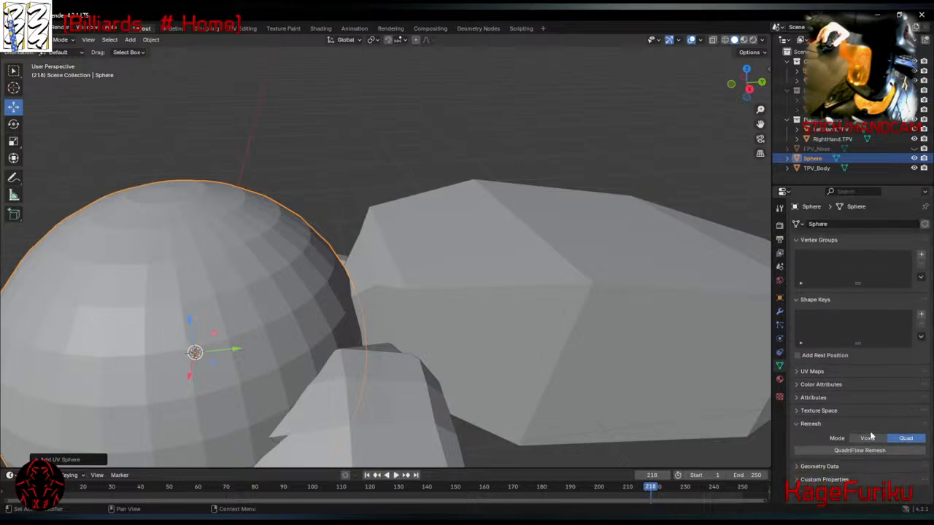
pyautogui.click(800, 385)
pyautogui.click(800, 384)
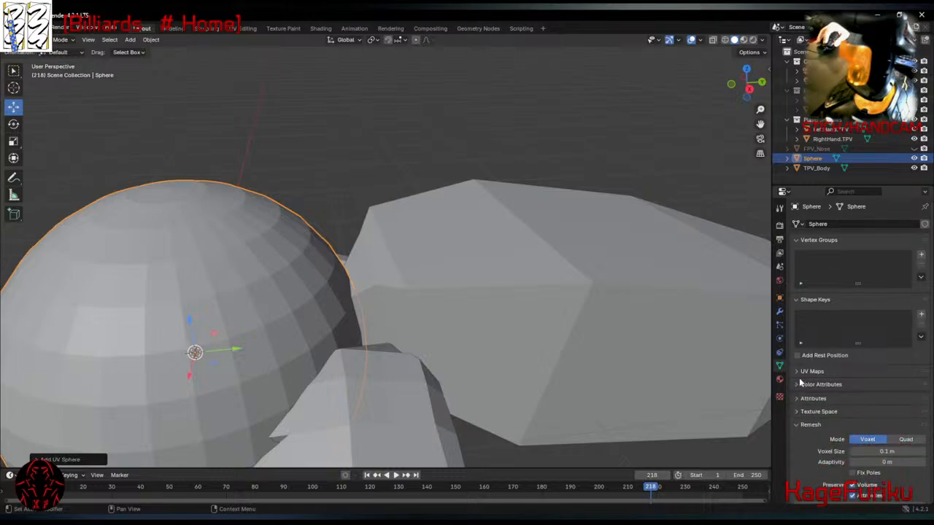
pyautogui.click(798, 374)
pyautogui.click(798, 374)
pyautogui.click(798, 424)
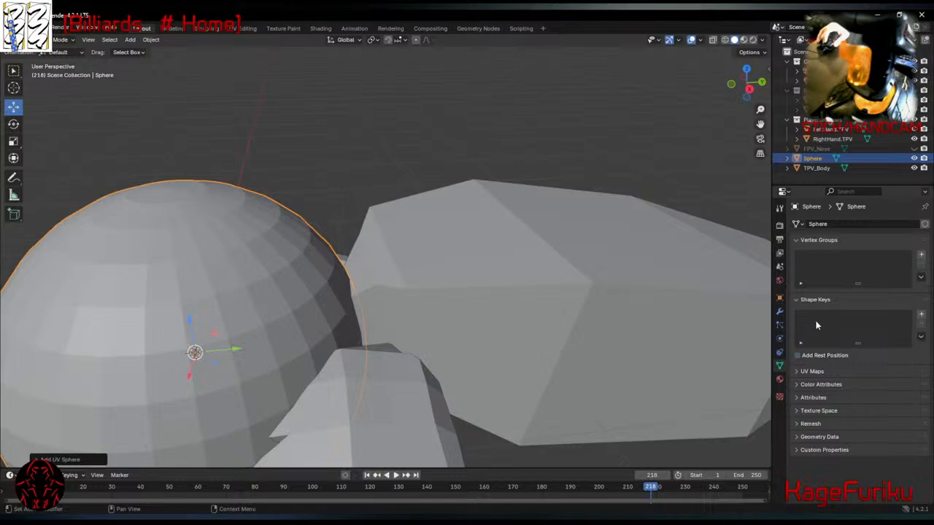
pyautogui.click(921, 317)
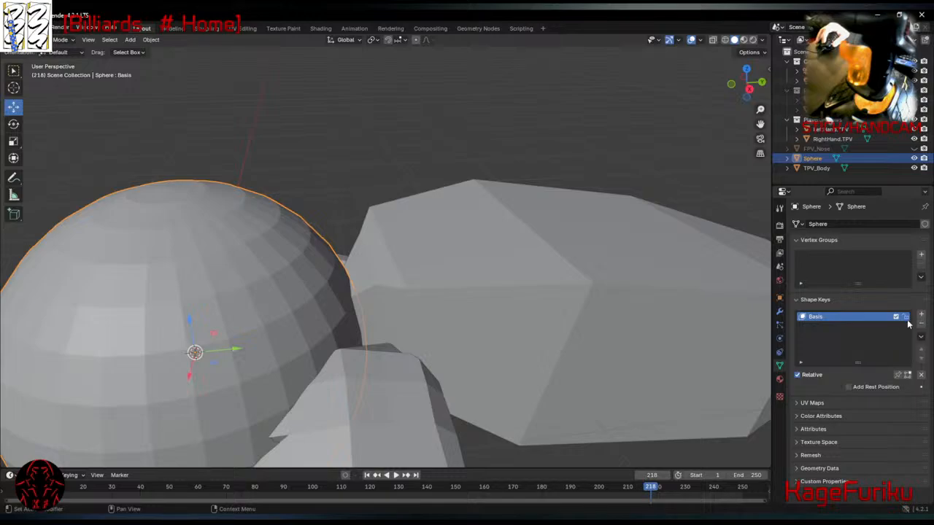
pyautogui.click(920, 324)
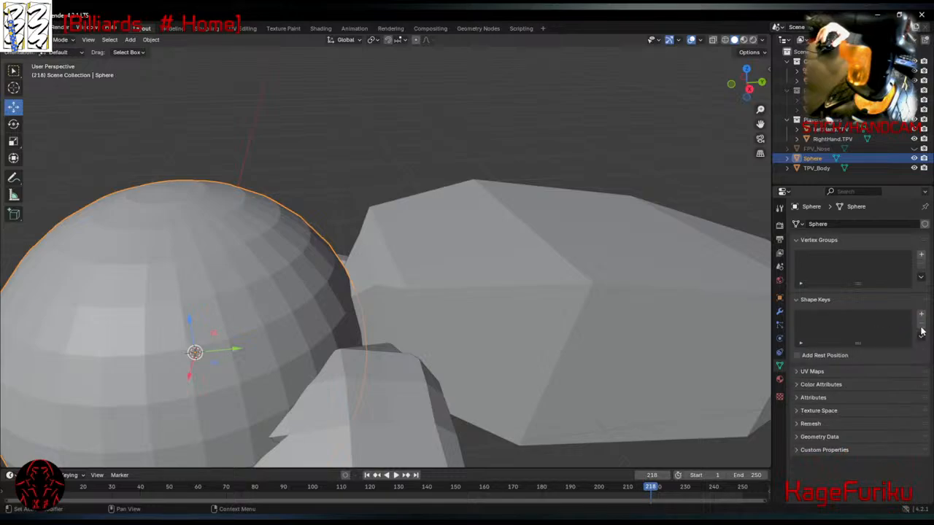
# Move the sphere within the YZ plane to the front of TPV_Body and scale it down to about 0.17.
pyautogui.moveTo(282, 277)
pyautogui.mouseDown(button='middle')
pyautogui.moveTo(344, 248)
pyautogui.moveTo(340, 222)
pyautogui.moveTo(289, 238)
pyautogui.moveTo(267, 301)
pyautogui.moveTo(270, 279)
pyautogui.mouseUp(button='middle')
pyautogui.scroll(-3, 288, 239)
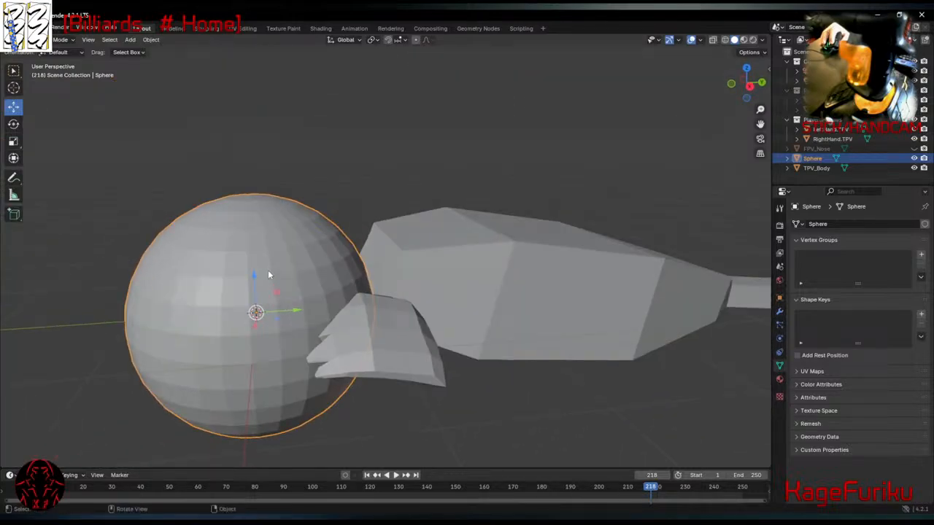
pyautogui.press('g')
pyautogui.hotkey('shift', 'x')
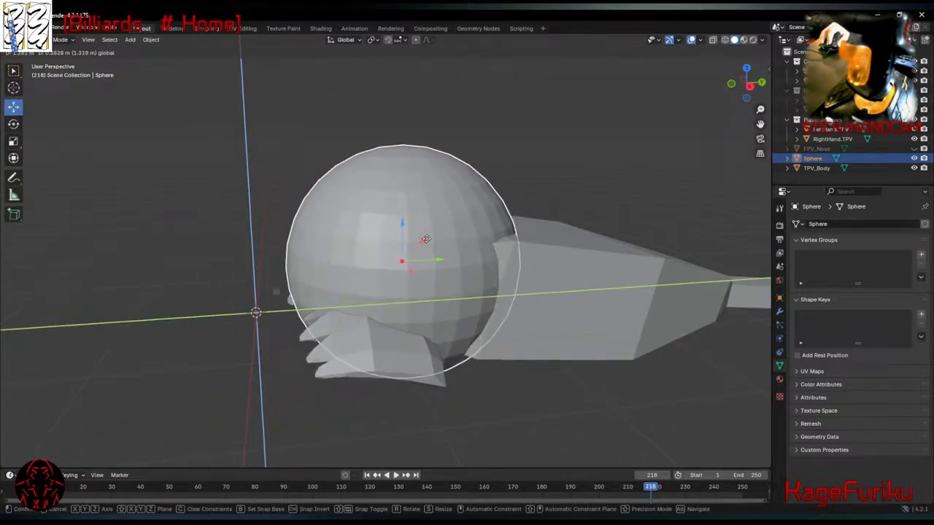
pyautogui.click(414, 237)
pyautogui.moveTo(353, 277); pyautogui.dragTo(556, 295, button='middle')
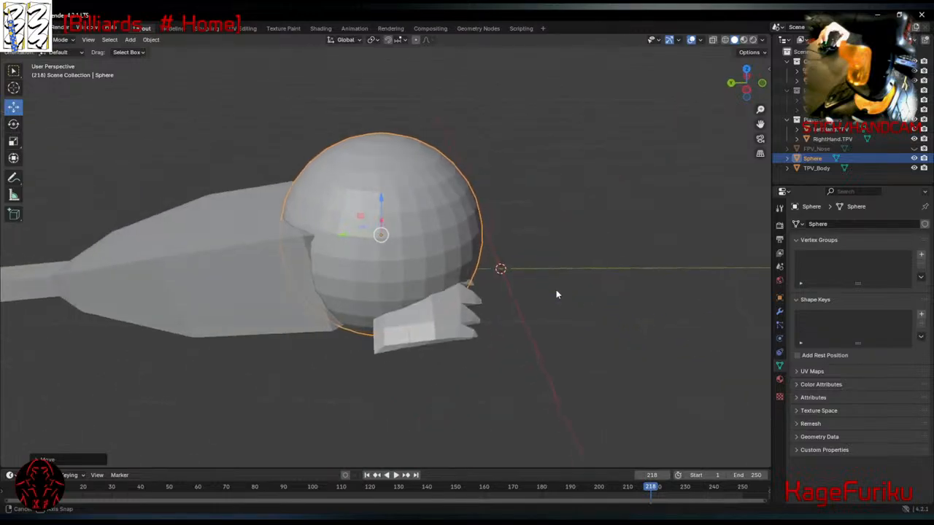
pyautogui.press('s')
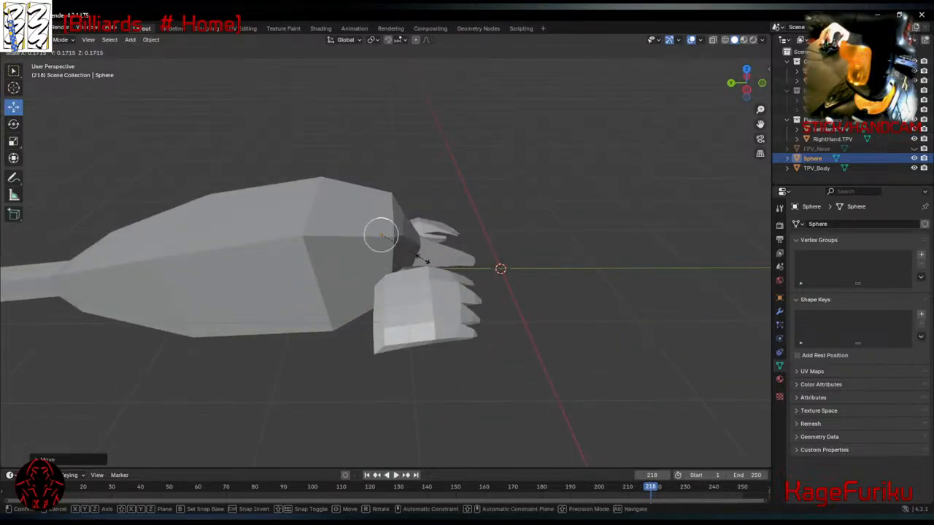
pyautogui.click(426, 261)
# Shift the small sphere within the XY plane and the XZ plane onto the positive-X side of the face as an eye.
pyautogui.moveTo(425, 261); pyautogui.dragTo(405, 239, button='middle')
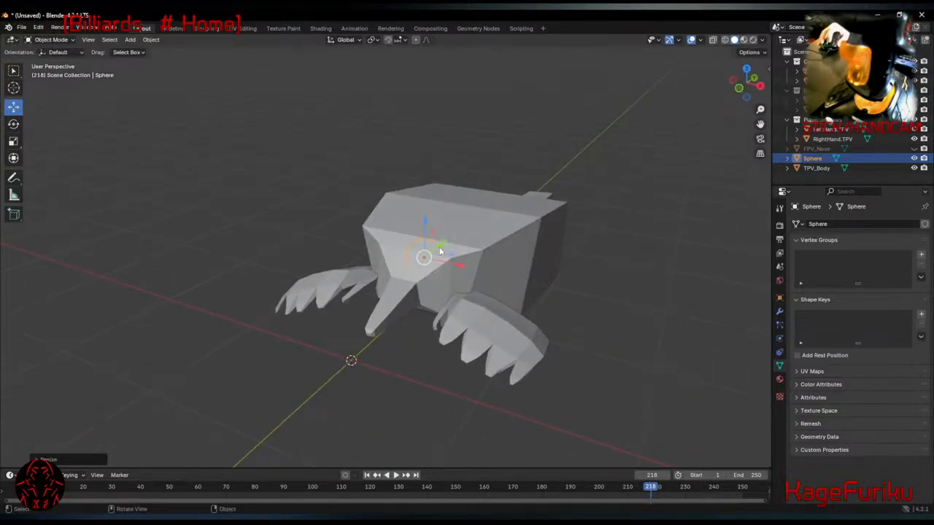
pyautogui.press('g')
pyautogui.hotkey('shift', 'z')
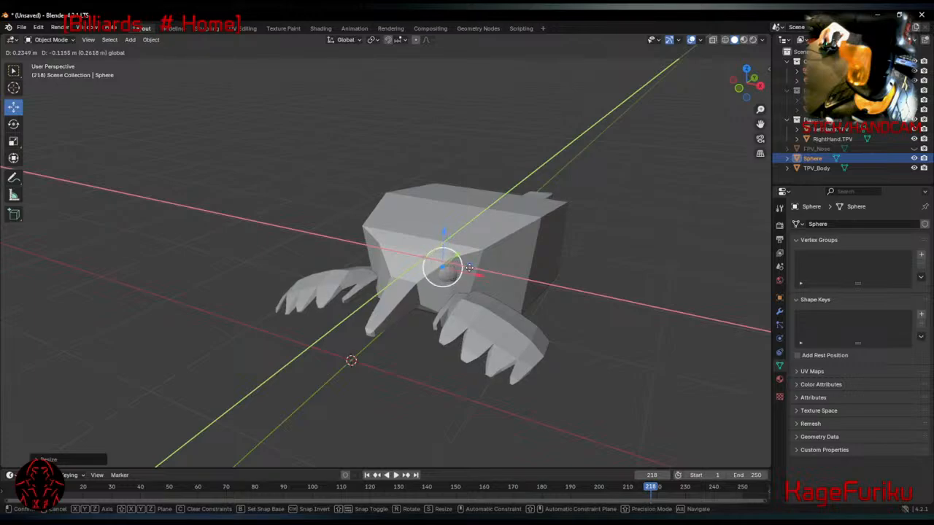
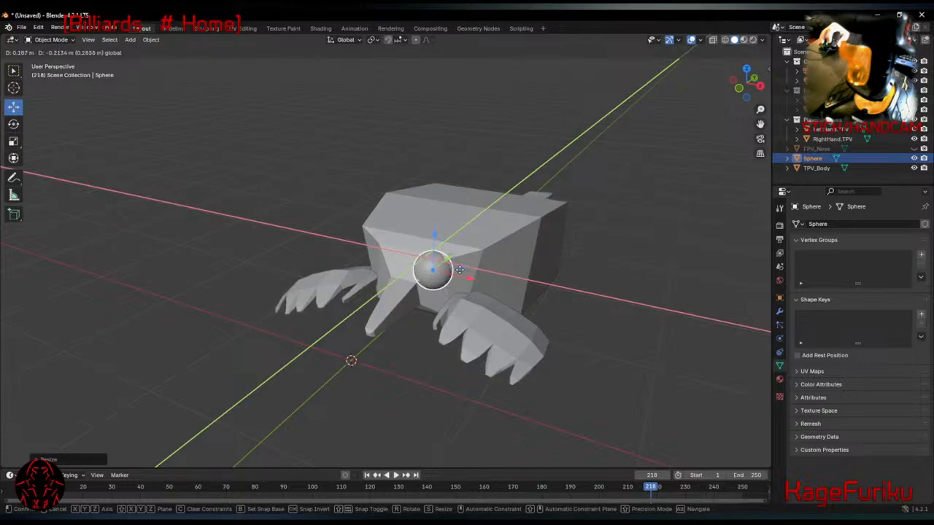
pyautogui.click(461, 273)
pyautogui.moveTo(440, 282); pyautogui.dragTo(476, 274, button='middle')
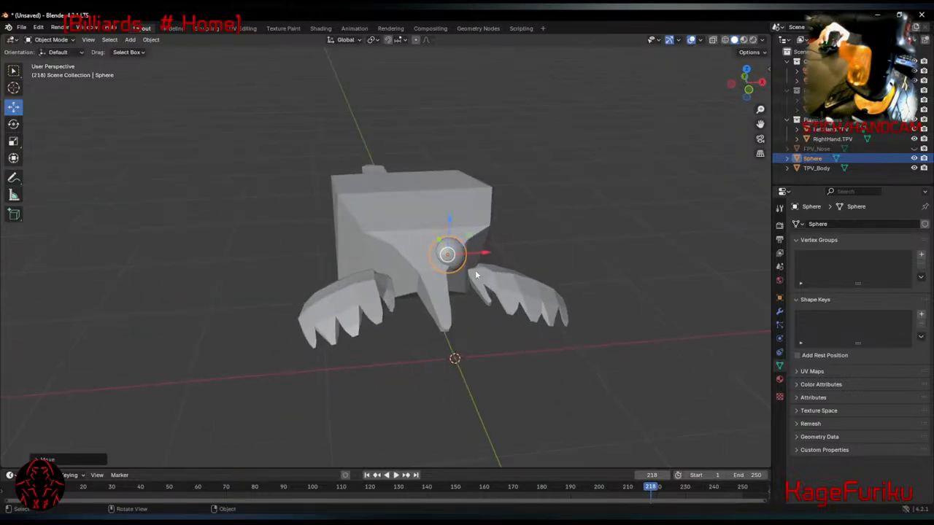
pyautogui.press('g')
pyautogui.hotkey('shift', 'y')
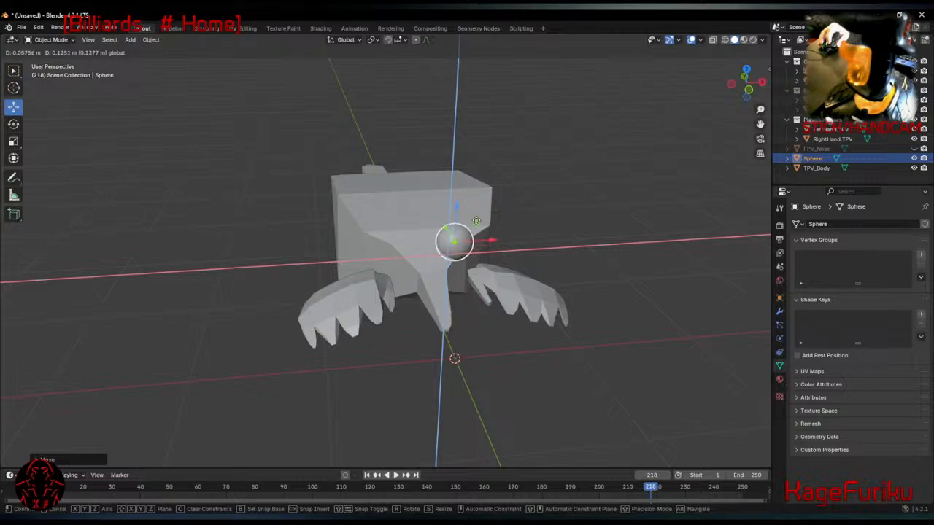
pyautogui.click(480, 229)
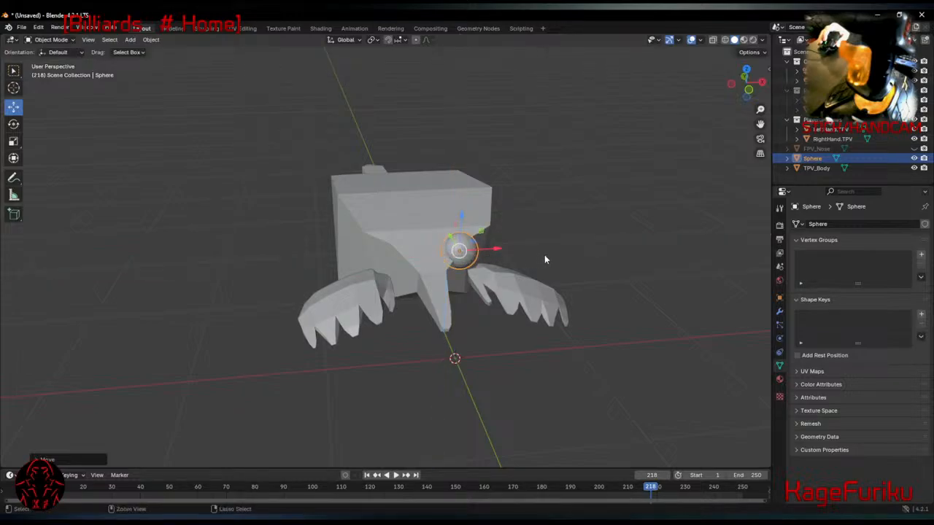
# Duplicate the eye sphere and move the copy along negative X to the opposite side of the face.
pyautogui.hotkey('ctrl', 'c')
pyautogui.hotkey('ctrl', 'v')
pyautogui.moveTo(500, 252); pyautogui.dragTo(437, 256)
pyautogui.moveTo(530, 273); pyautogui.dragTo(483, 281, button='middle')
# Edit TPV_Body's mesh and add one horizontal and one lengthwise vertical loop cut running through the snout and body.
pyautogui.click(396, 336)
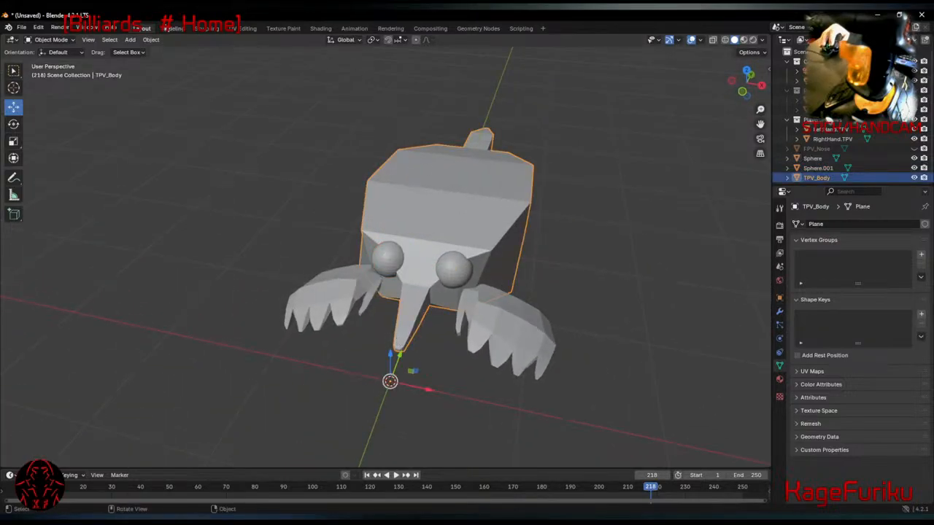
pyautogui.click(173, 29)
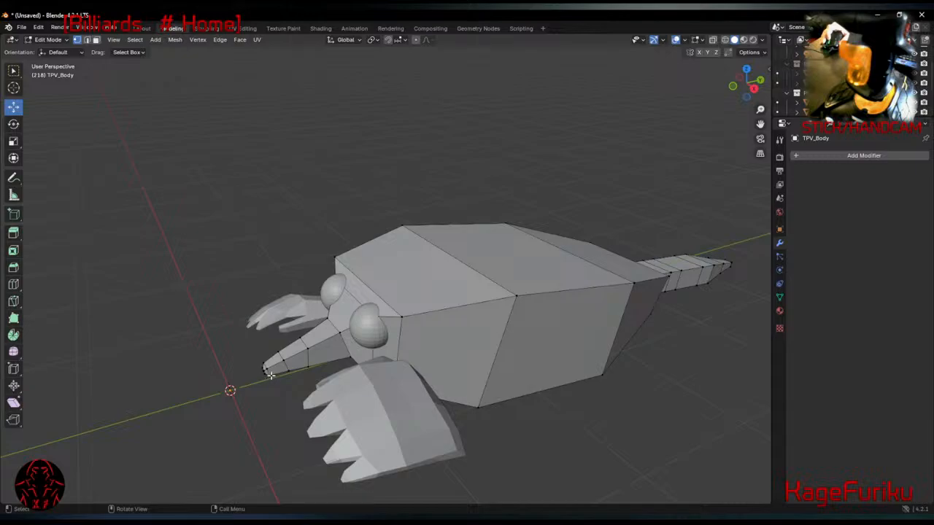
pyautogui.moveTo(270, 376); pyautogui.dragTo(289, 367, button='middle')
pyautogui.scroll(2, 295, 394)
pyautogui.moveTo(298, 399); pyautogui.dragTo(204, 374, button='middle')
pyautogui.scroll(2, 321, 362)
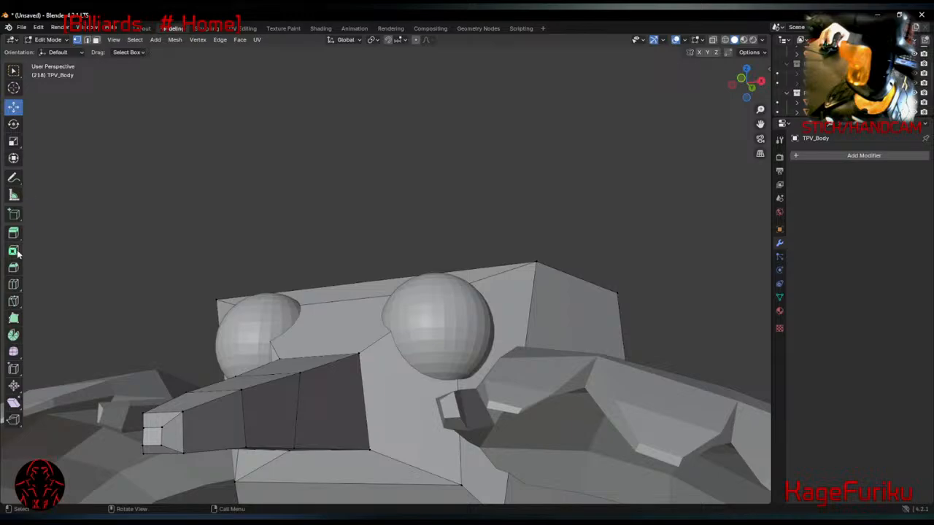
pyautogui.click(14, 283)
pyautogui.click(161, 431)
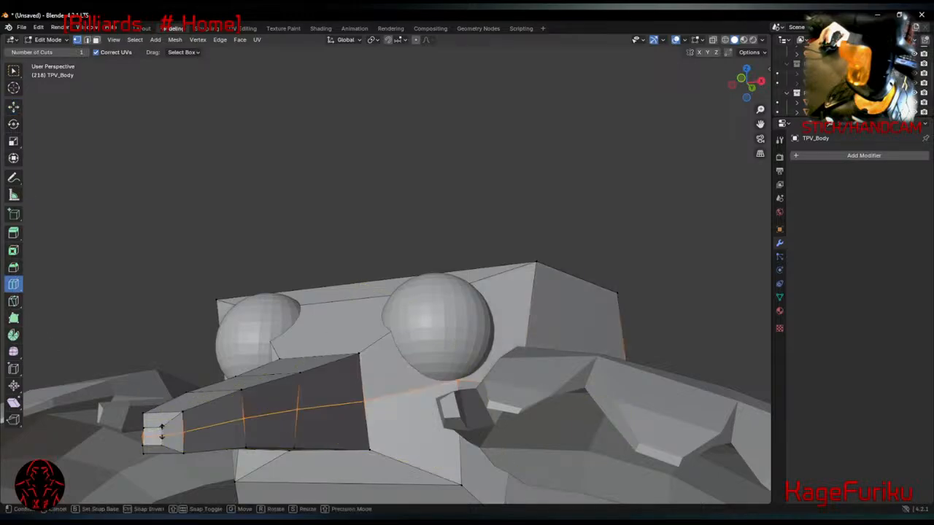
pyautogui.click(166, 427)
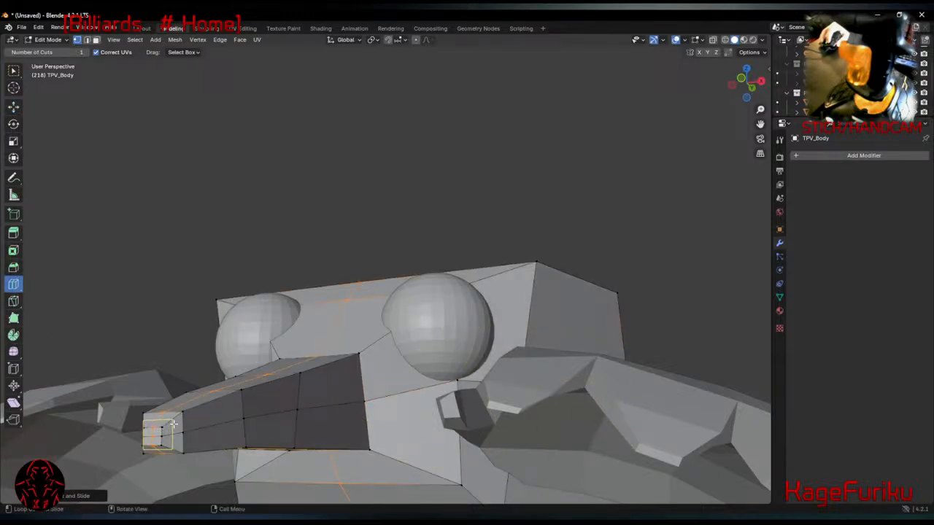
# Select the upper side face on the positive-X side of the snout tip and extrude it slightly outward.
pyautogui.moveTo(161, 430)
pyautogui.mouseDown(button='middle')
pyautogui.moveTo(141, 421)
pyautogui.moveTo(153, 433)
pyautogui.mouseUp(button='middle')
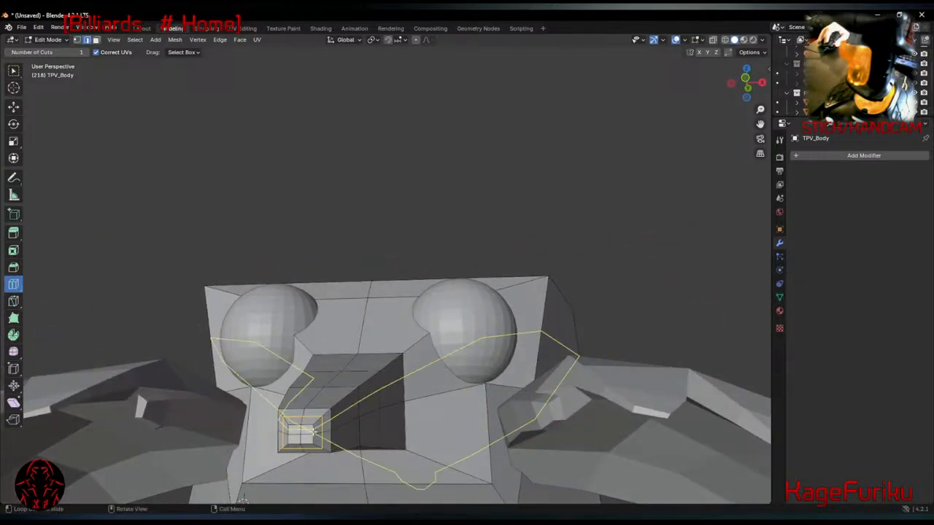
pyautogui.click(13, 107)
pyautogui.moveTo(323, 414); pyautogui.dragTo(309, 419, button='middle')
pyautogui.scroll(1, 275, 442)
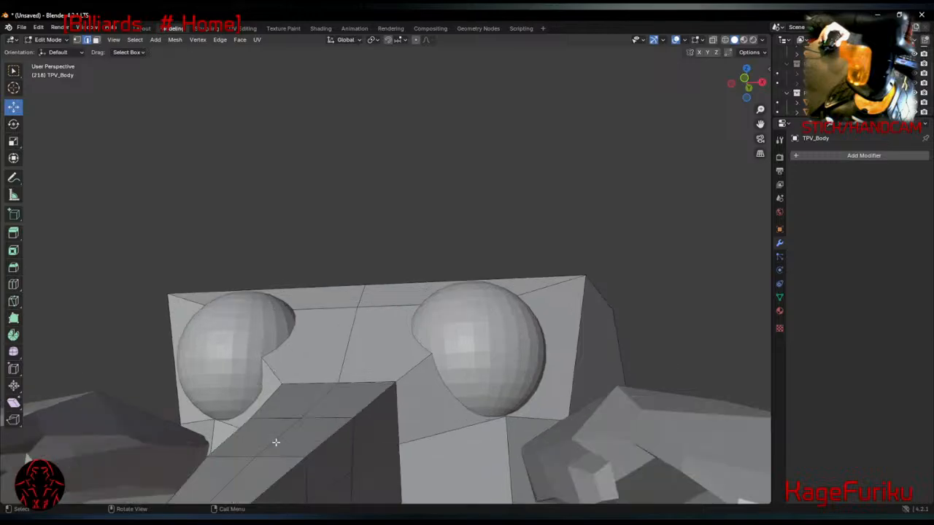
pyautogui.scroll(-1, 275, 442)
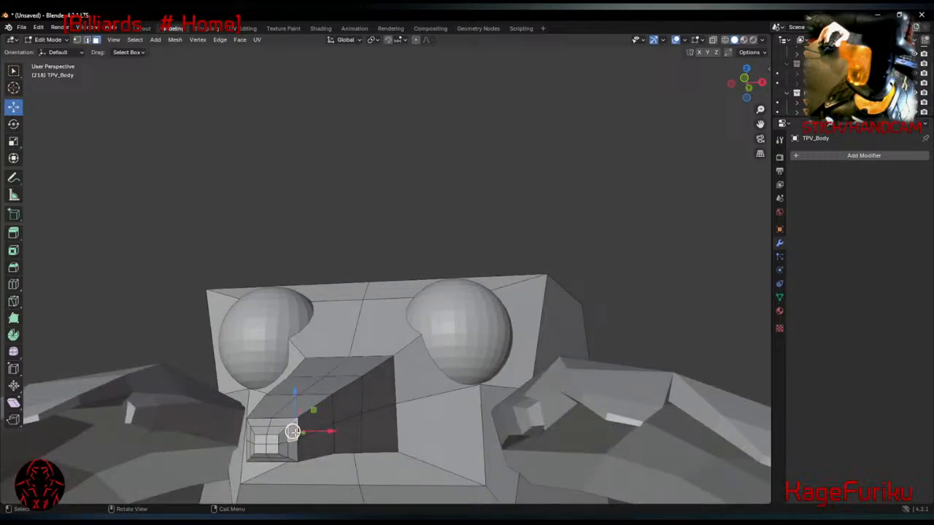
pyautogui.press('e')
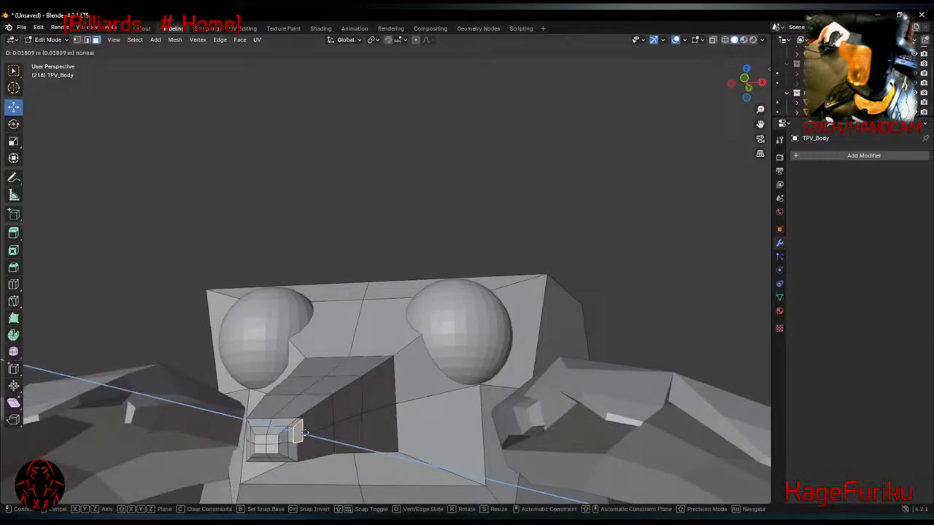
pyautogui.click(298, 434)
# Scale the extruded face to about 0.37 and nudge it outward along the X axis.
pyautogui.press('s')
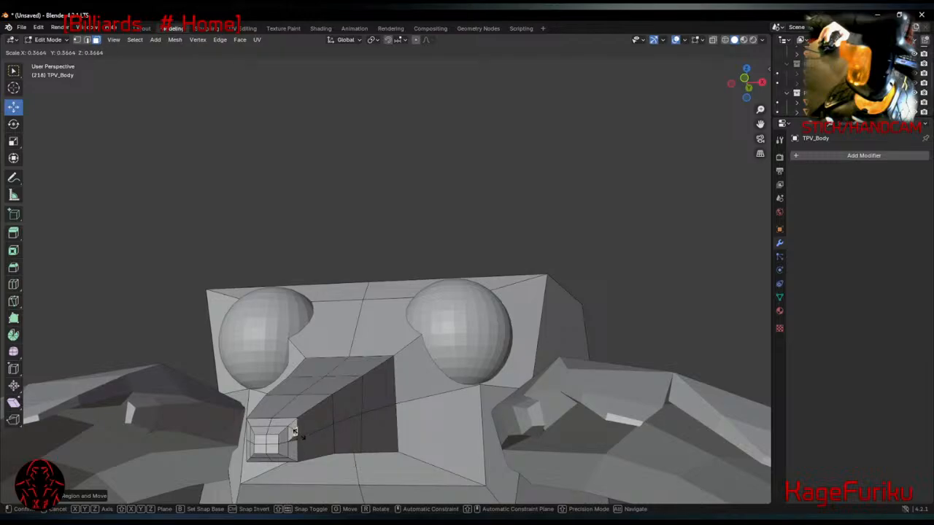
pyautogui.click(294, 432)
pyautogui.moveTo(327, 433); pyautogui.dragTo(332, 435)
# Extrude the matching upper face on the negative-X side of the snout tip and scale it to about 0.46.
pyautogui.moveTo(331, 435); pyautogui.dragTo(370, 460, button='middle')
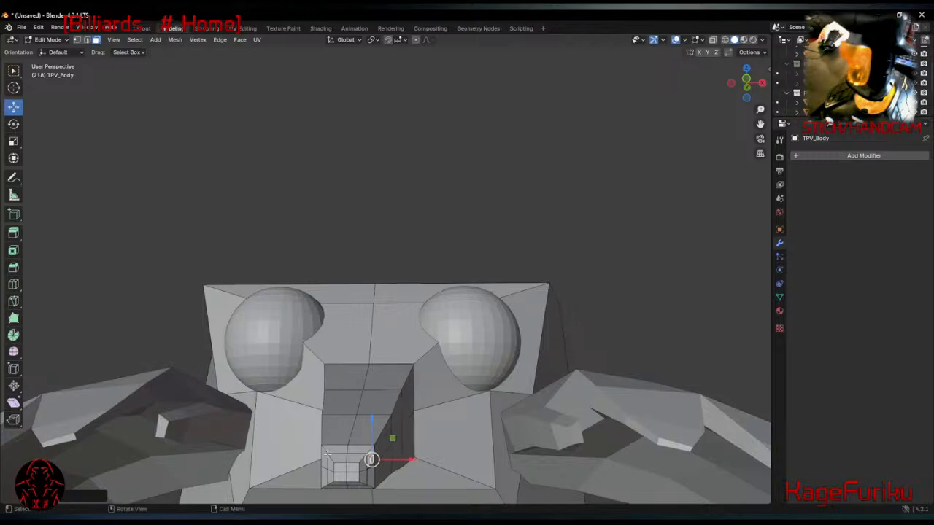
pyautogui.press('e')
pyautogui.click(335, 456)
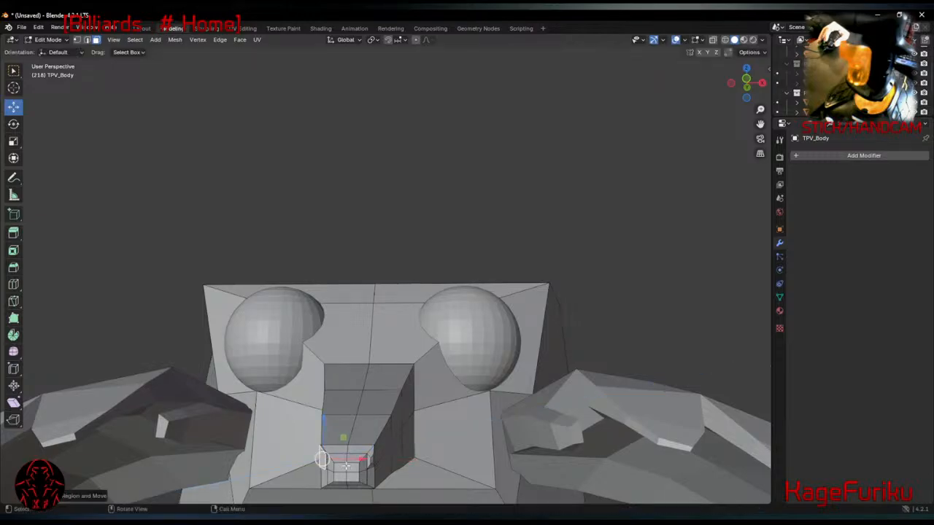
pyautogui.press('s')
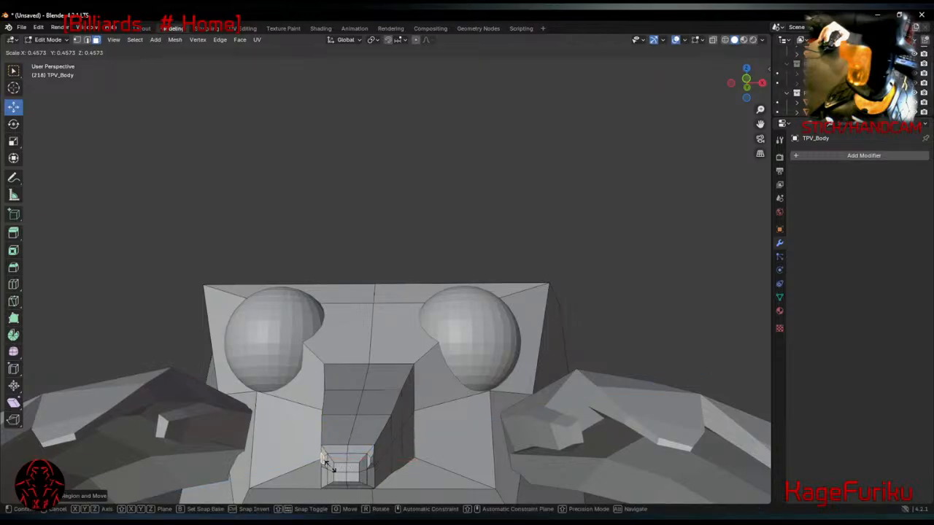
pyautogui.click(326, 459)
# Extrude the lower side face on the positive-X side of the snout tip and scale it to about 0.39.
pyautogui.moveTo(339, 453); pyautogui.dragTo(363, 302, button='middle')
pyautogui.scroll(4, 353, 241)
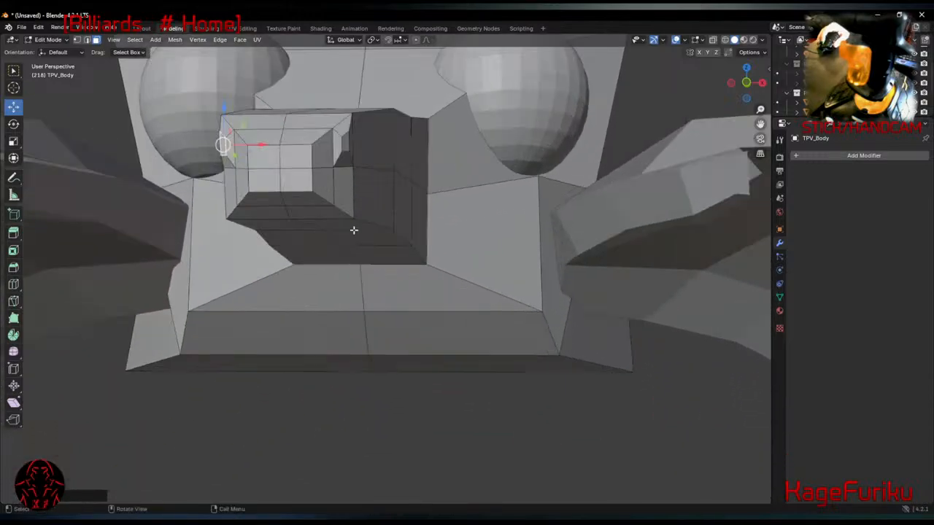
pyautogui.click(346, 188)
pyautogui.press('s')
pyautogui.press('x')
pyautogui.press('Escape')
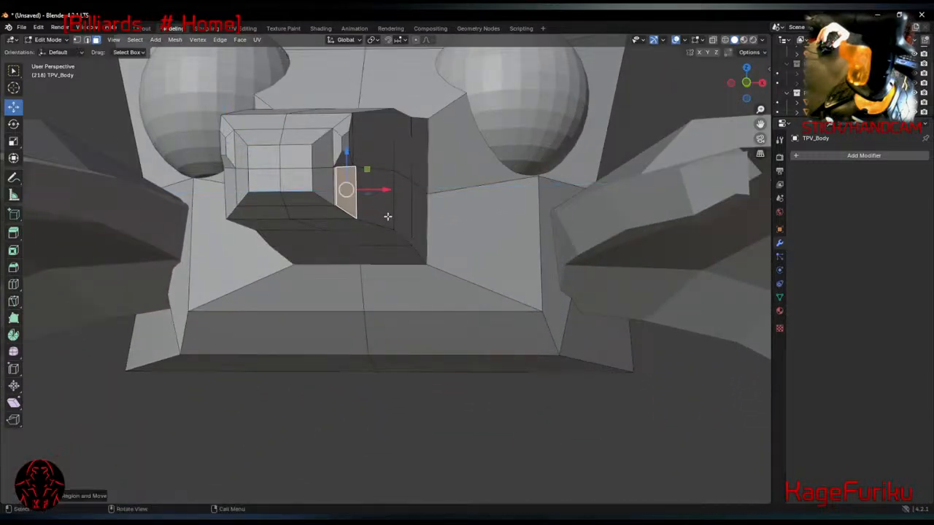
pyautogui.press('s')
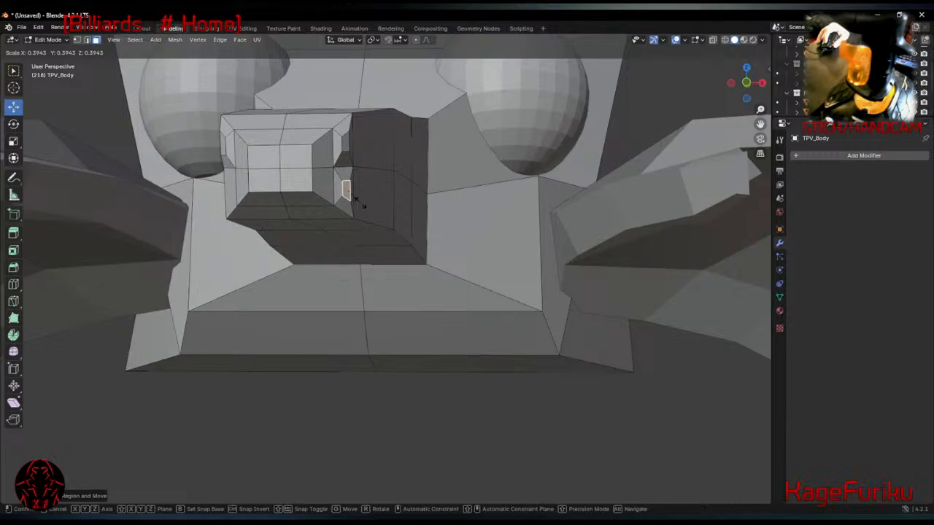
pyautogui.click(359, 204)
# Extrude the matching lower face on the negative-X side of the snout tip slightly outward and scale it down.
pyautogui.click(226, 191)
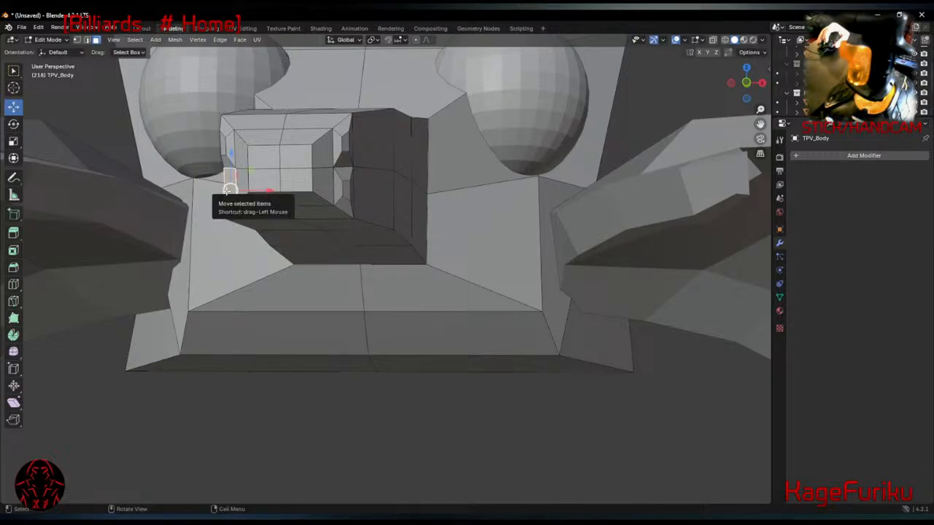
pyautogui.press('e')
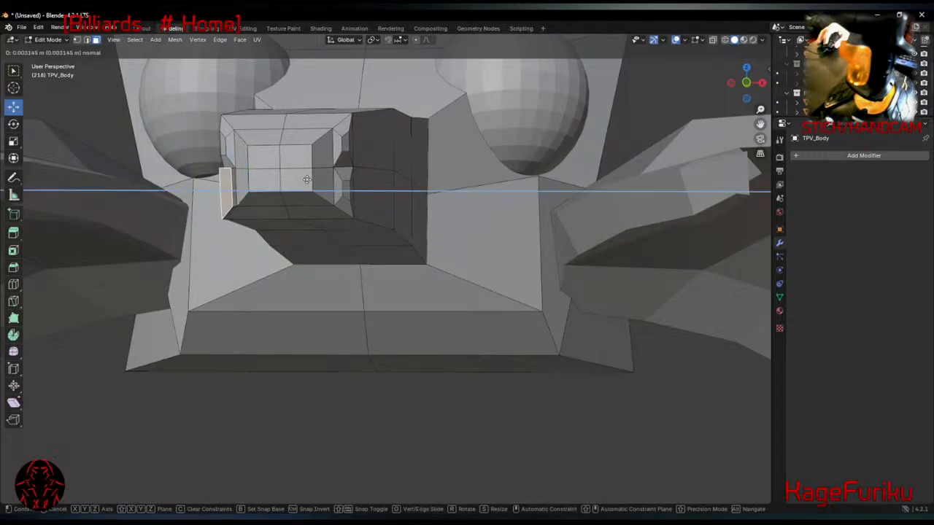
pyautogui.click(310, 180)
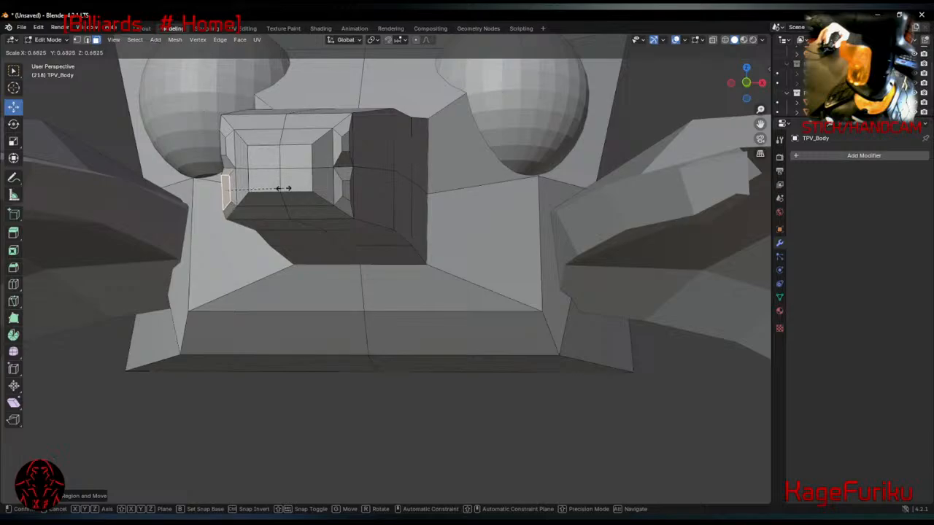
pyautogui.moveTo(299, 193); pyautogui.dragTo(312, 226, button='middle')
# Extrude the lower negative-X face outward in several segments as a long whisker and shrink its end face to taper the tip.
pyautogui.press('e')
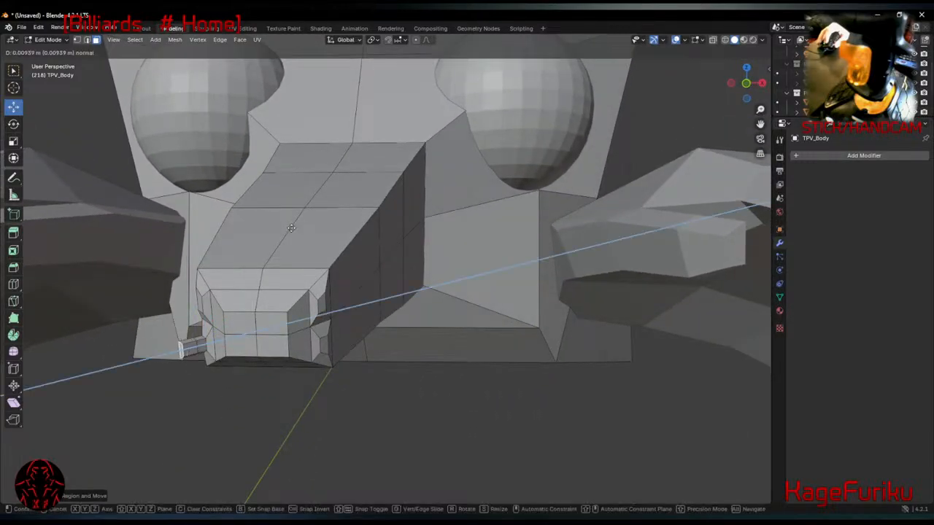
pyautogui.click(173, 246)
pyautogui.press('s')
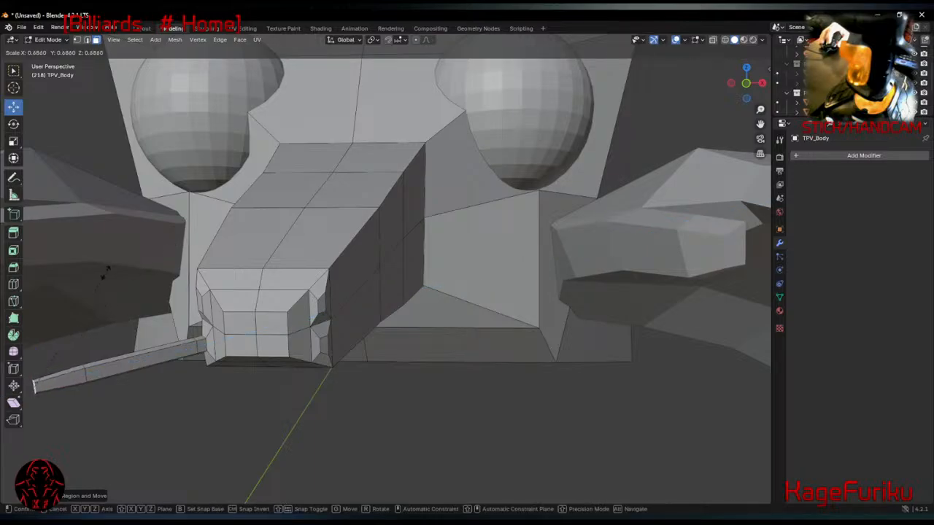
pyautogui.click(69, 300)
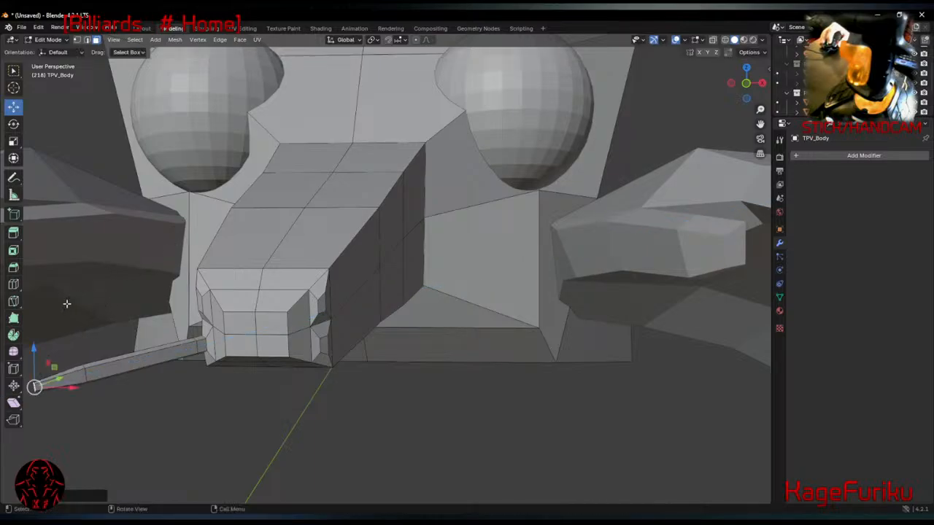
# Select the lower negative-X whisker's segments beyond its base and rotate them slightly away from the snout's front.
pyautogui.click(158, 361)
pyautogui.moveTo(144, 355); pyautogui.dragTo(186, 388, button='middle')
pyautogui.scroll(-3, 368, 313)
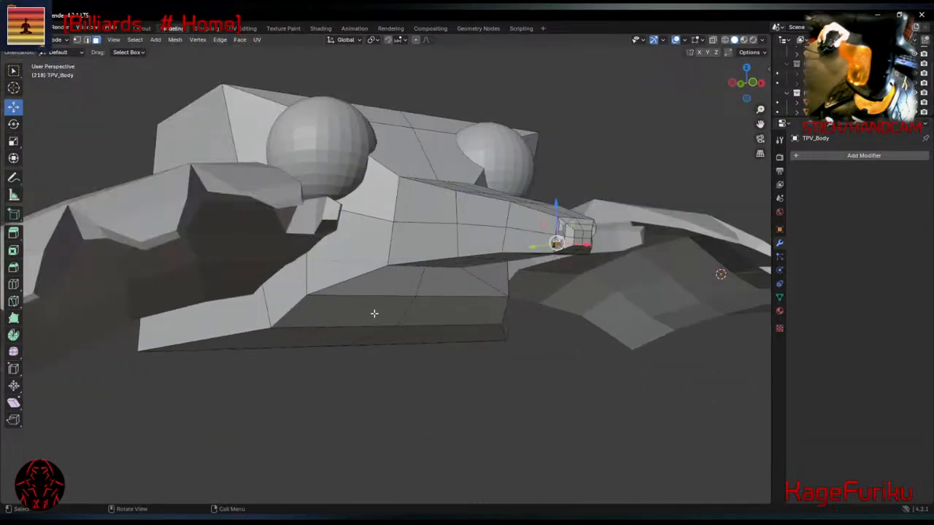
pyautogui.scroll(2, 592, 270)
pyautogui.moveTo(619, 255); pyautogui.dragTo(575, 197, button='middle')
pyautogui.moveTo(470, 197); pyautogui.dragTo(573, 250, button='middle')
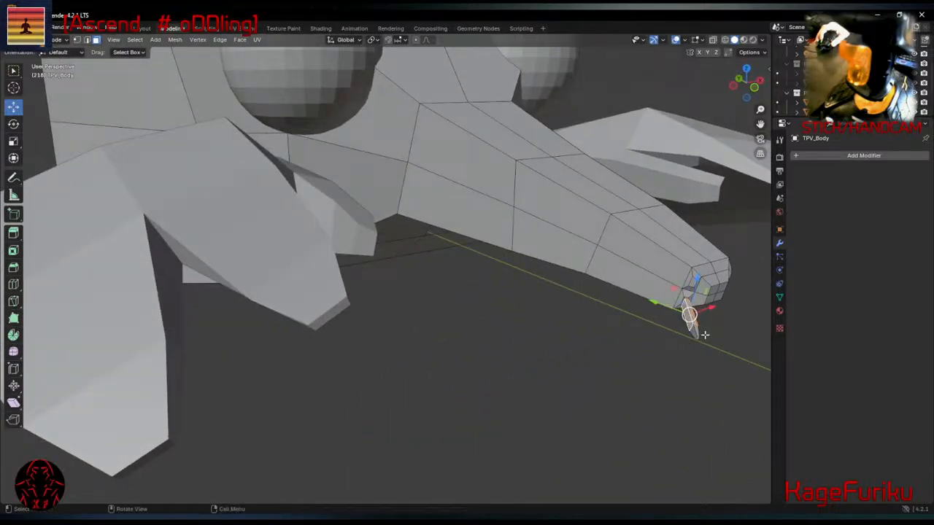
pyautogui.moveTo(703, 329); pyautogui.dragTo(690, 335, button='middle')
pyautogui.moveTo(554, 235); pyautogui.dragTo(587, 169, button='middle')
pyautogui.scroll(2, 436, 341)
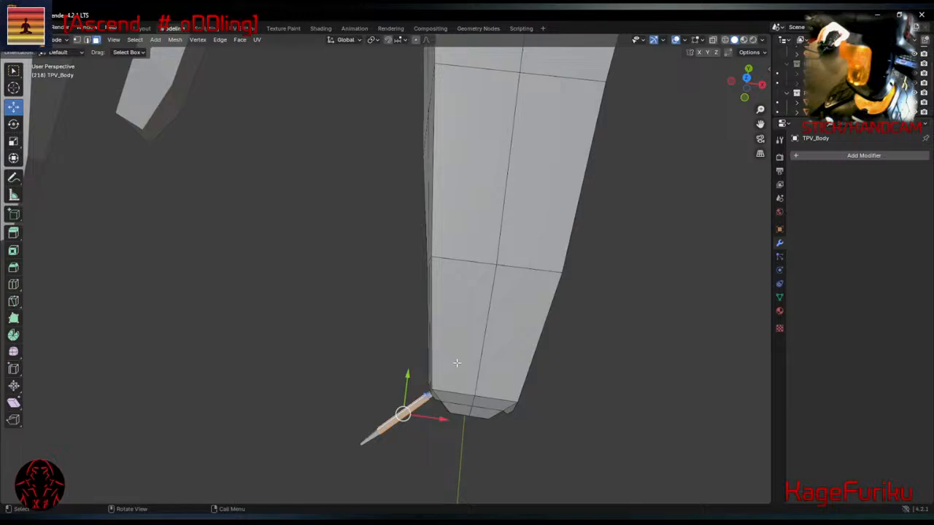
pyautogui.moveTo(328, 431); pyautogui.dragTo(391, 471)
pyautogui.press('r')
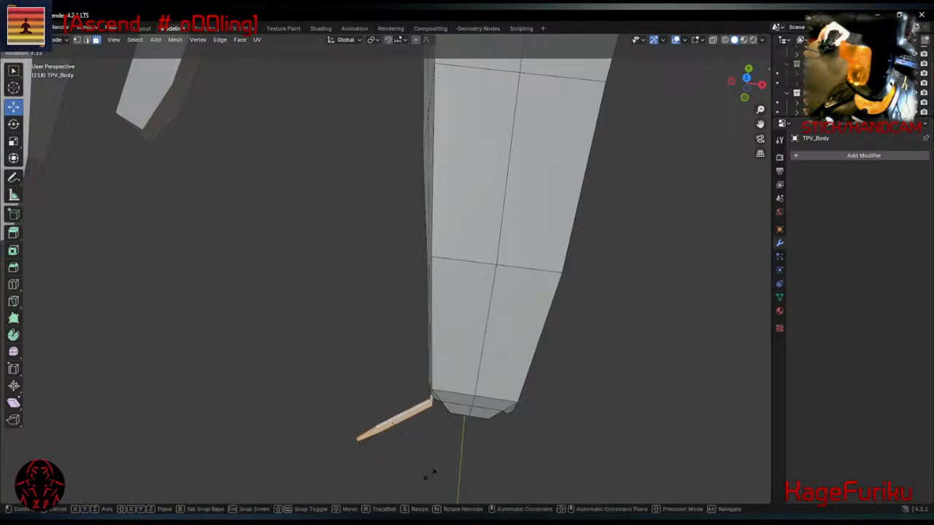
pyautogui.click(440, 469)
# Reselect the outer whisker segments, rotate them further back, and move them outward from the snout to lengthen the base segment.
pyautogui.moveTo(447, 469); pyautogui.dragTo(448, 438, button='middle')
pyautogui.moveTo(334, 240); pyautogui.dragTo(384, 319)
pyautogui.moveTo(384, 319); pyautogui.dragTo(404, 335, button='middle')
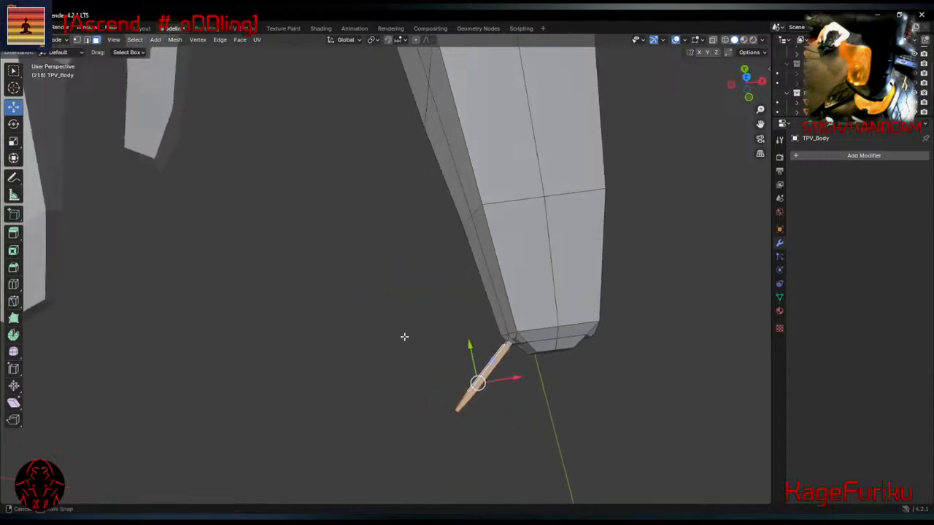
pyautogui.press('r')
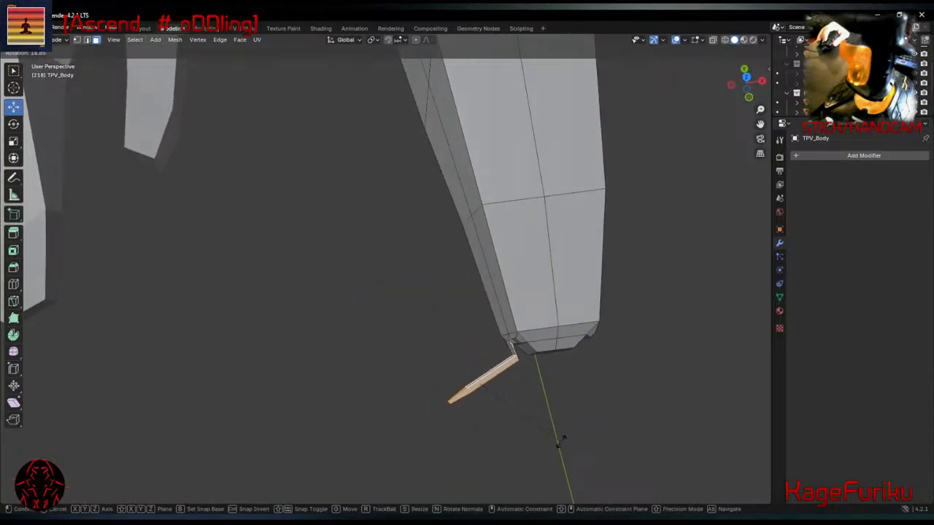
pyautogui.click(550, 442)
pyautogui.press('g')
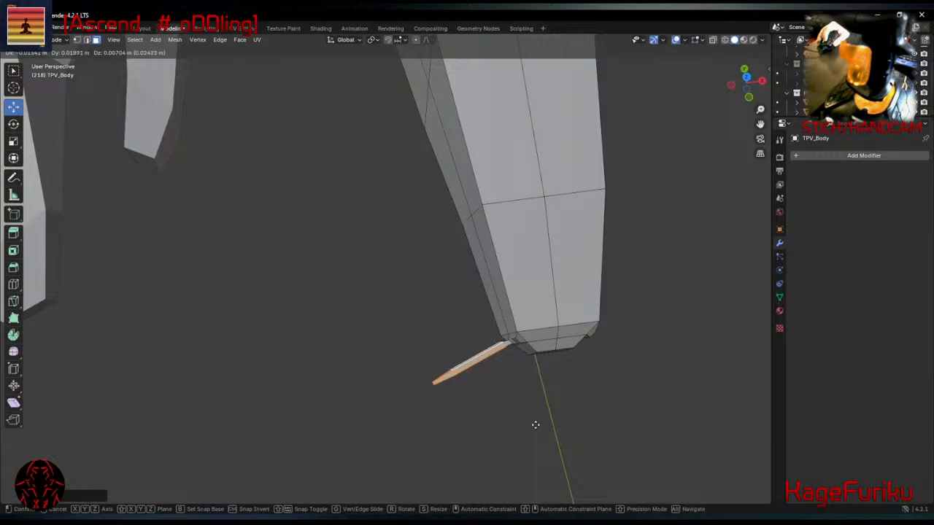
pyautogui.click(500, 432)
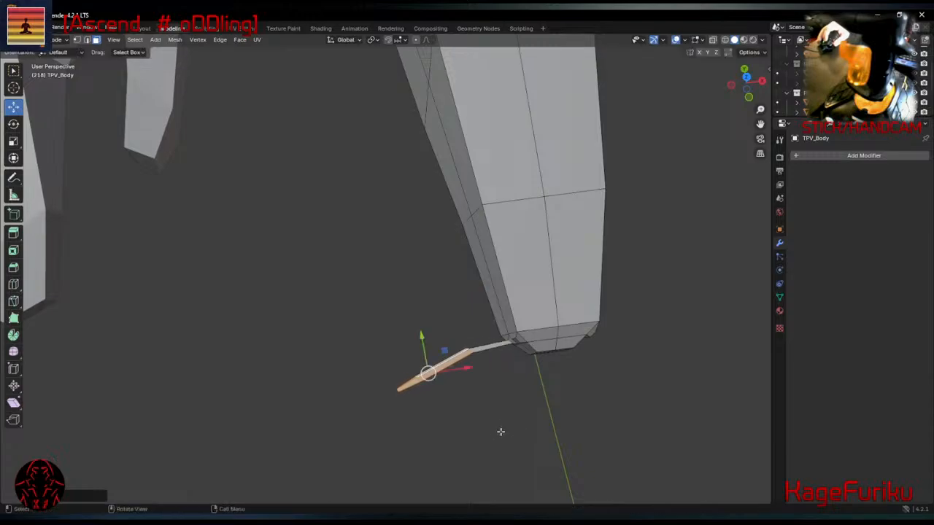
# Reposition the outer whisker segments, rotate them to bend the whisker, and scale them down slightly.
pyautogui.press('g')
pyautogui.click(487, 434)
pyautogui.press('r')
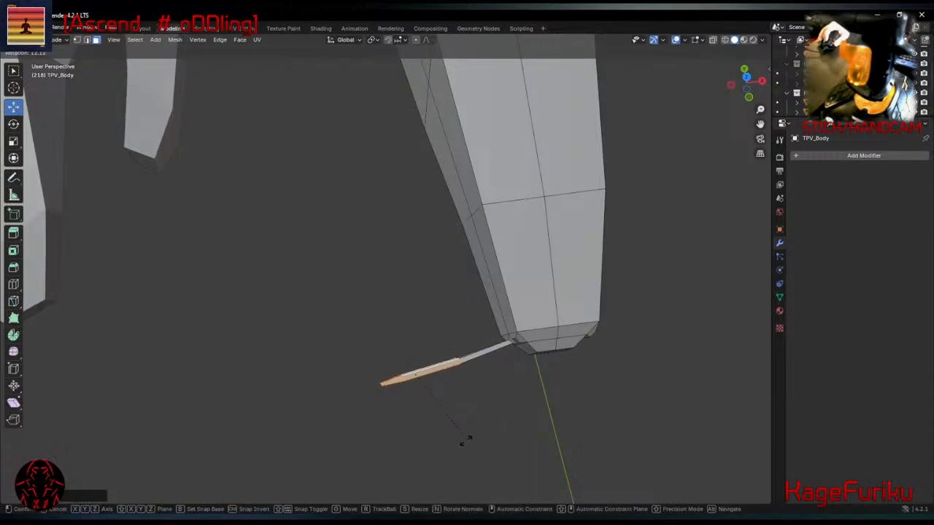
pyautogui.click(457, 441)
pyautogui.press('s')
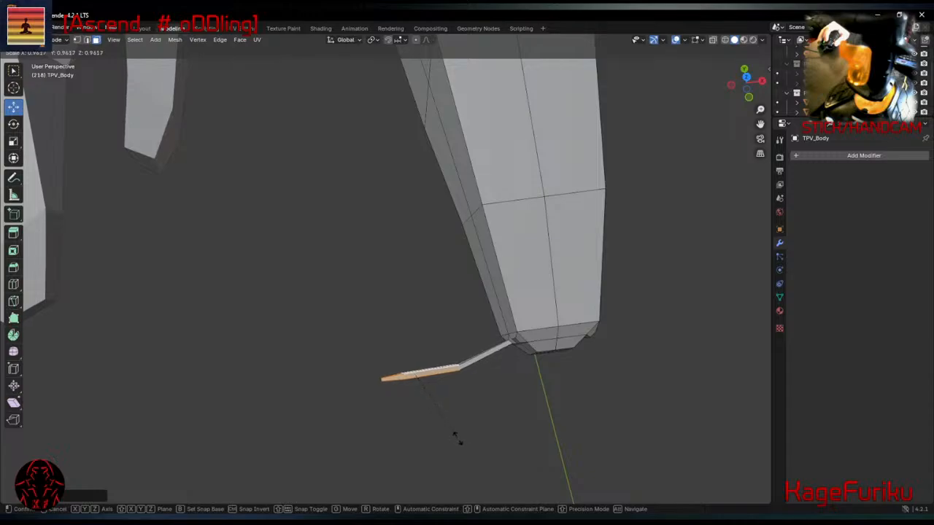
pyautogui.click(439, 429)
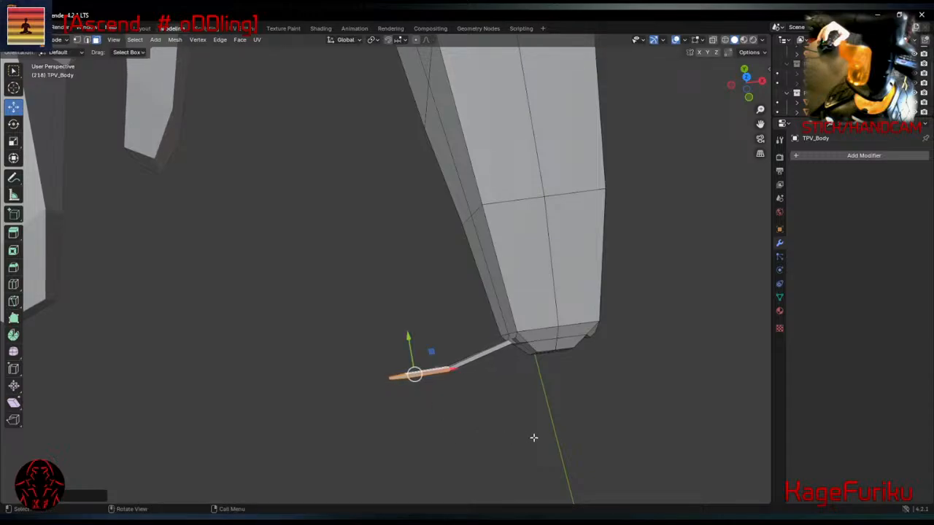
# Move the outer whisker segments farther outward and back, and rotate them to curve the whisker toward the body.
pyautogui.press('g')
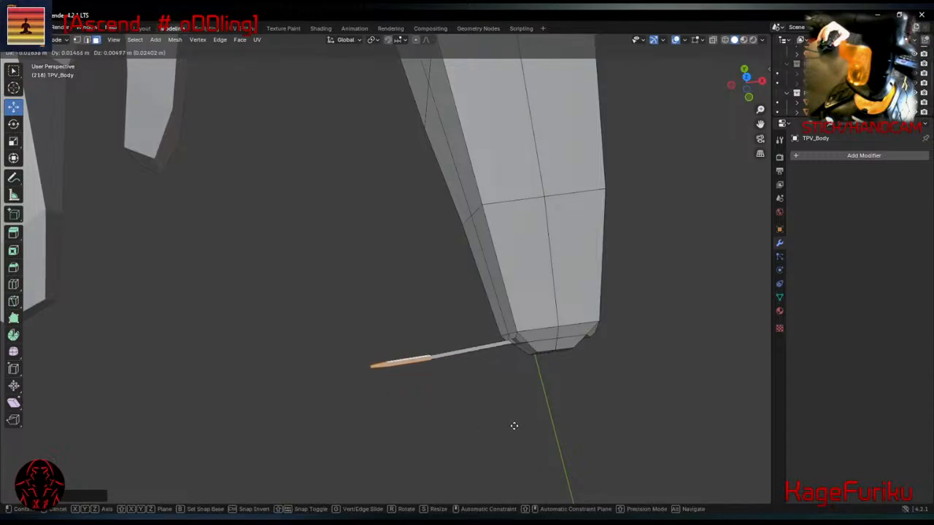
pyautogui.click(502, 416)
pyautogui.press('r')
pyautogui.click(488, 440)
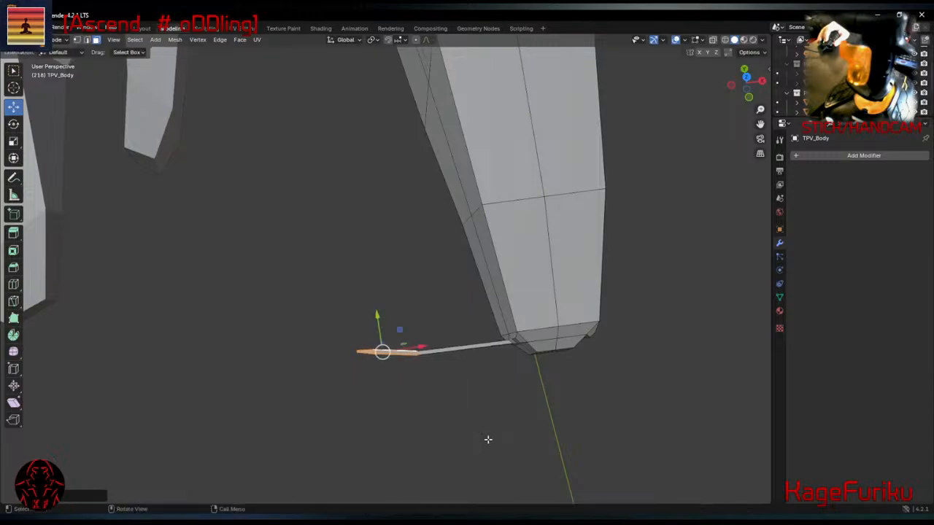
# Extrude the upper negative-X face of the snout tip along its normal as the first segment of a second whisker.
pyautogui.moveTo(497, 420); pyautogui.dragTo(452, 351, button='middle')
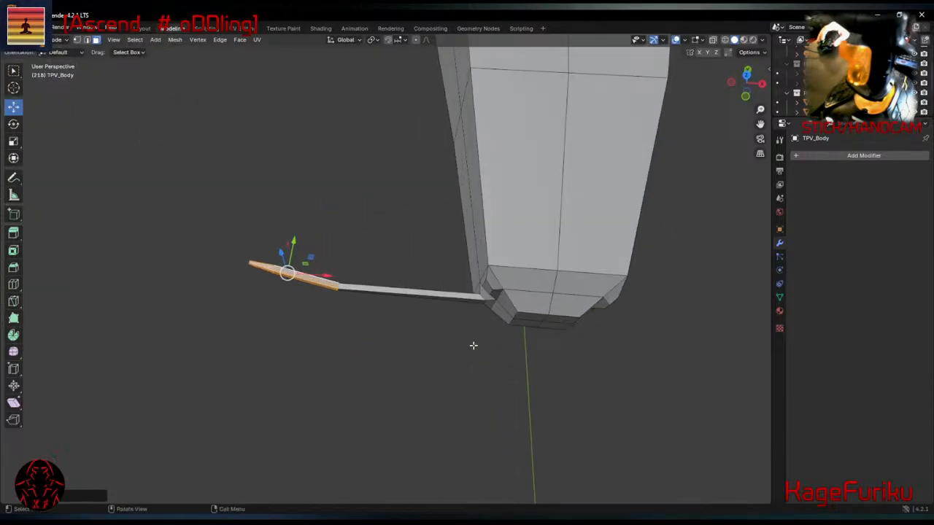
pyautogui.click(488, 286)
pyautogui.press('g')
pyautogui.press('z')
pyautogui.press('z')
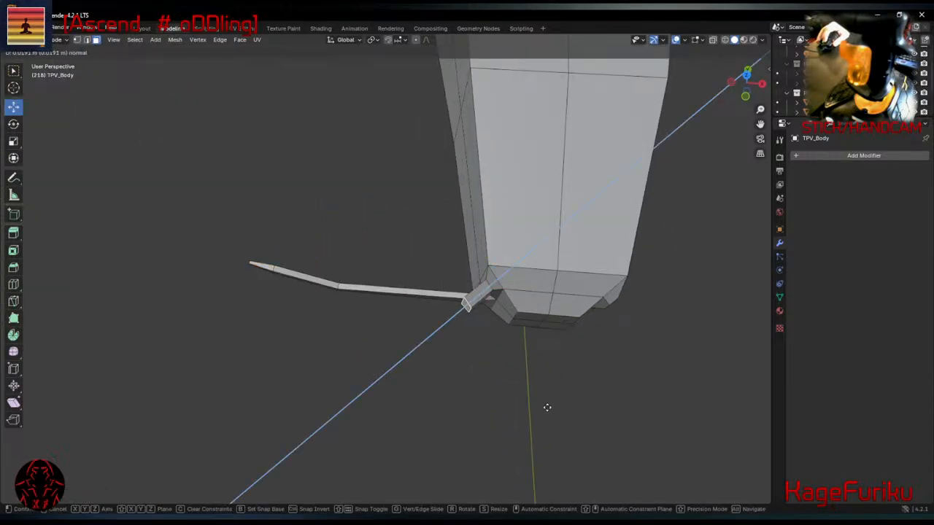
pyautogui.click(383, 428)
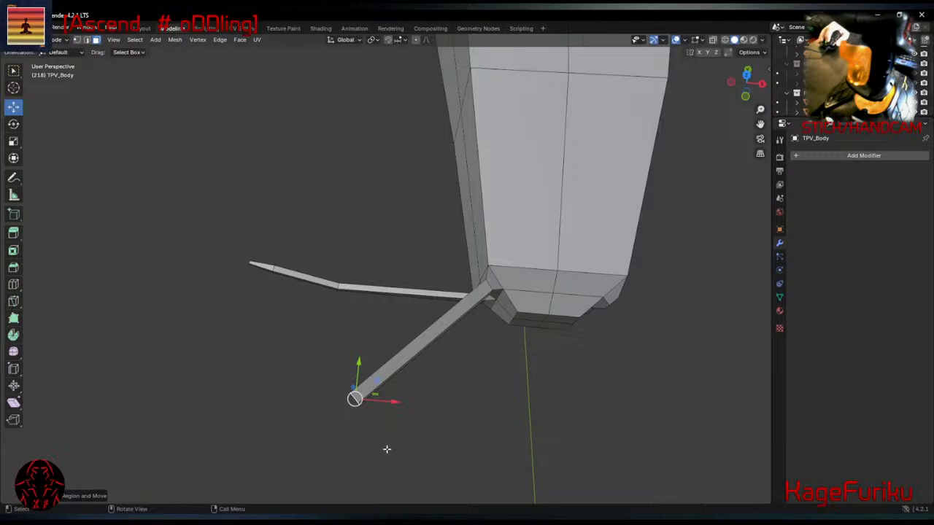
# Extend the upper negative-X whisker with further extruded segments along the normal and scale its end face to about 0.24.
pyautogui.press('g')
pyautogui.press('z')
pyautogui.press('z')
pyautogui.click(431, 458)
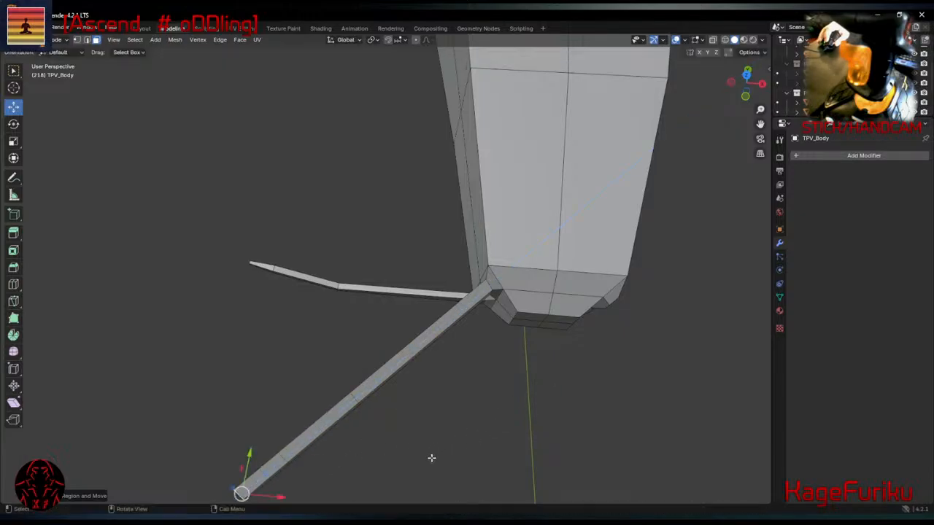
pyautogui.press('s')
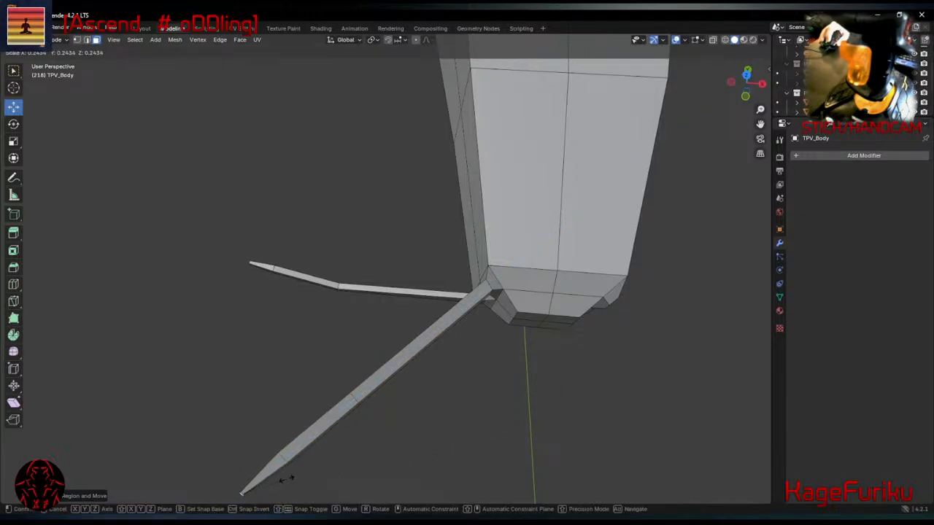
pyautogui.click(295, 478)
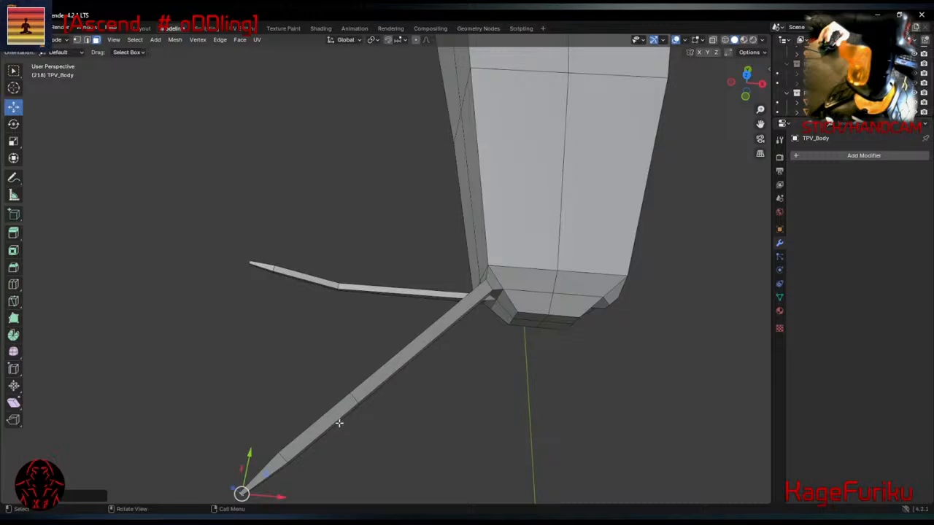
# Select the upper extruded face on the positive-X side of the snout tip and shift it slightly within the horizontal plane.
pyautogui.moveTo(442, 408); pyautogui.dragTo(432, 387, button='middle')
pyautogui.scroll(-4, 441, 252)
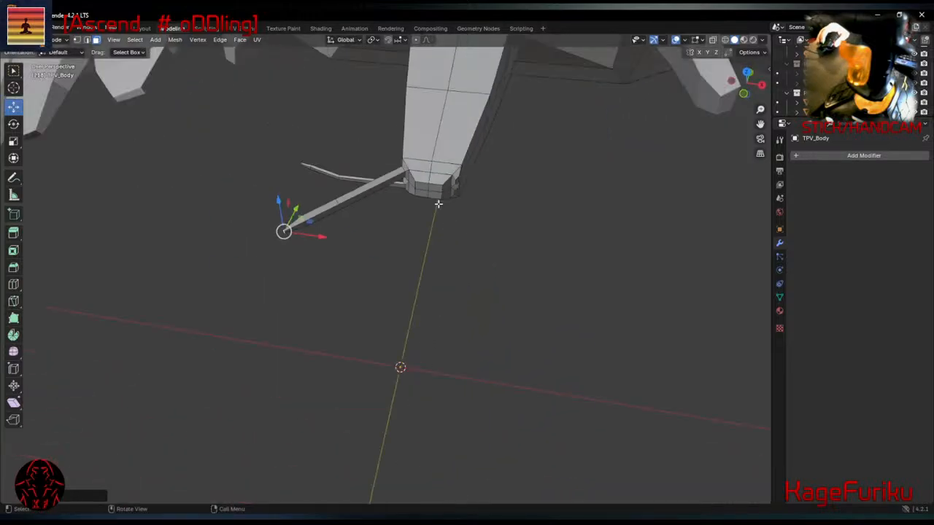
pyautogui.scroll(2, 446, 182)
pyautogui.keyDown('shift'); pyautogui.moveTo(530, 186); pyautogui.dragTo(525, 282, button='middle'); pyautogui.keyUp('shift')
pyautogui.moveTo(528, 313)
pyautogui.mouseDown(button='middle')
pyautogui.moveTo(533, 248)
pyautogui.moveTo(561, 159)
pyautogui.moveTo(551, 310)
pyautogui.moveTo(529, 309)
pyautogui.moveTo(538, 307)
pyautogui.mouseUp(button='middle')
pyautogui.click(341, 292)
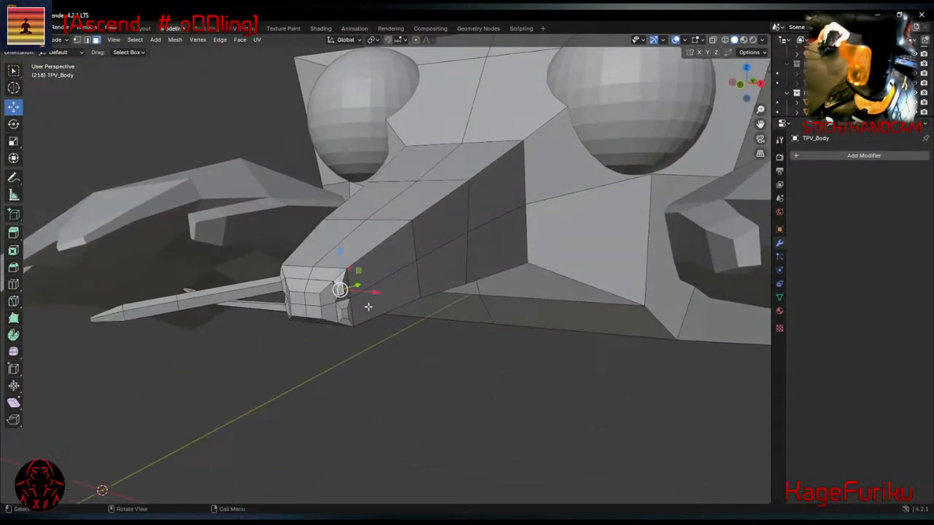
pyautogui.moveTo(357, 287); pyautogui.dragTo(358, 337, button='middle')
pyautogui.press('g')
pyautogui.hotkey('shift', 'z')
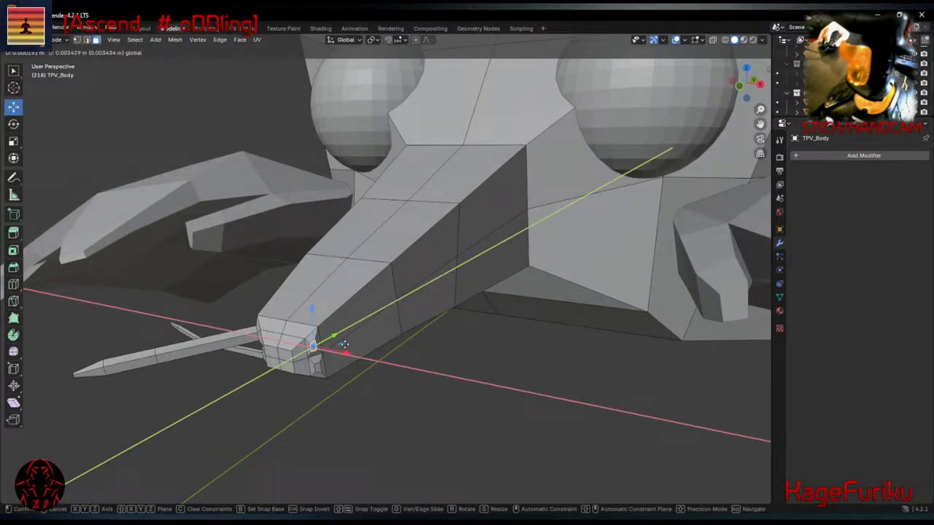
pyautogui.click(345, 344)
pyautogui.moveTo(345, 344); pyautogui.dragTo(404, 387, button='middle')
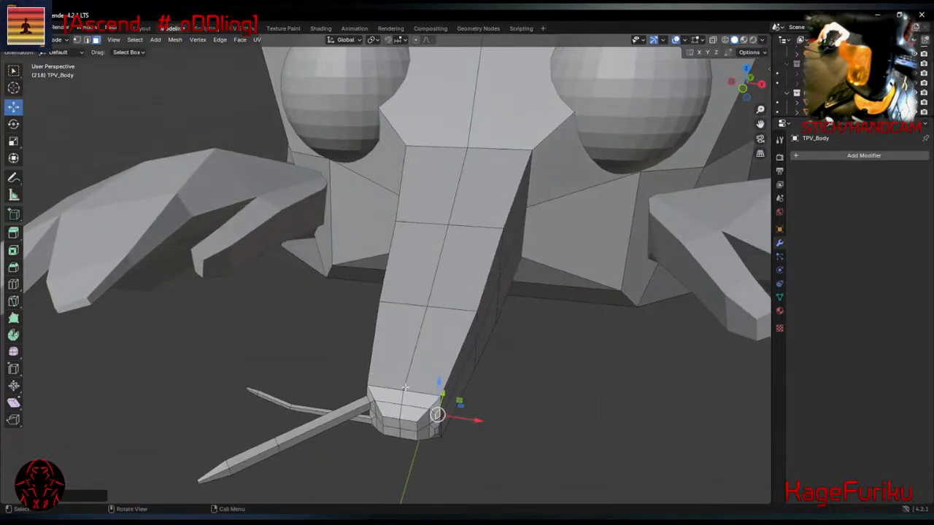
# Extrude the upper positive-X face outward along its normal in several segments as a matching whisker.
pyautogui.press('g')
pyautogui.press('z')
pyautogui.click(548, 446)
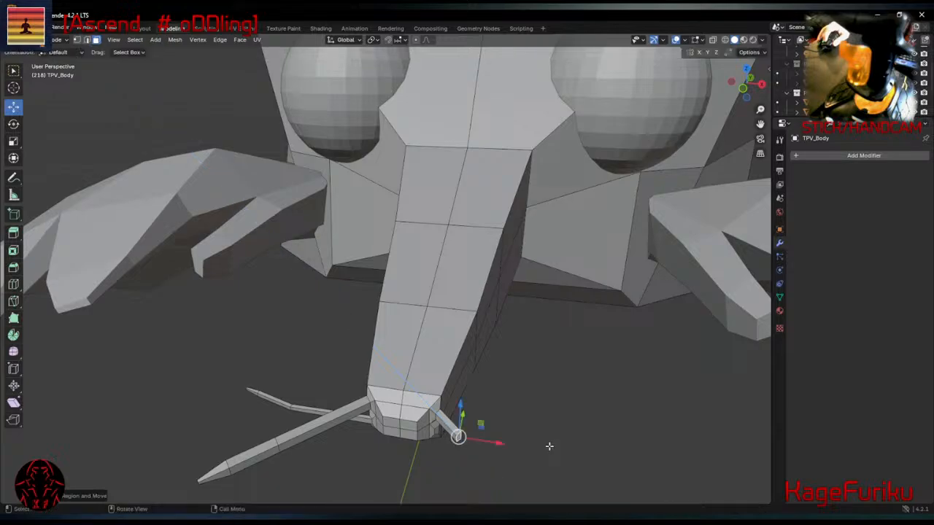
pyautogui.press('g')
pyautogui.press('z')
pyautogui.press('z')
pyautogui.click(576, 502)
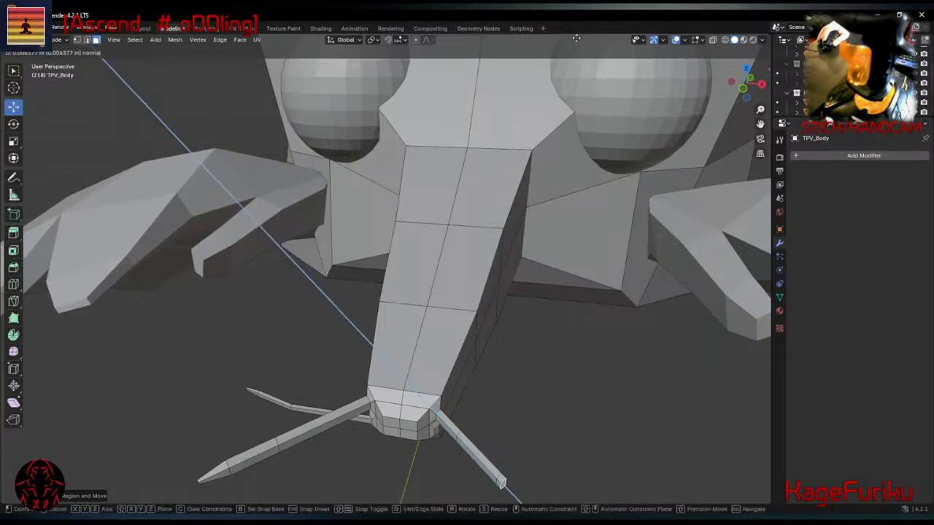
pyautogui.moveTo(594, 323)
pyautogui.mouseDown(button='middle')
pyautogui.moveTo(605, 277)
pyautogui.moveTo(583, 324)
pyautogui.mouseUp(button='middle')
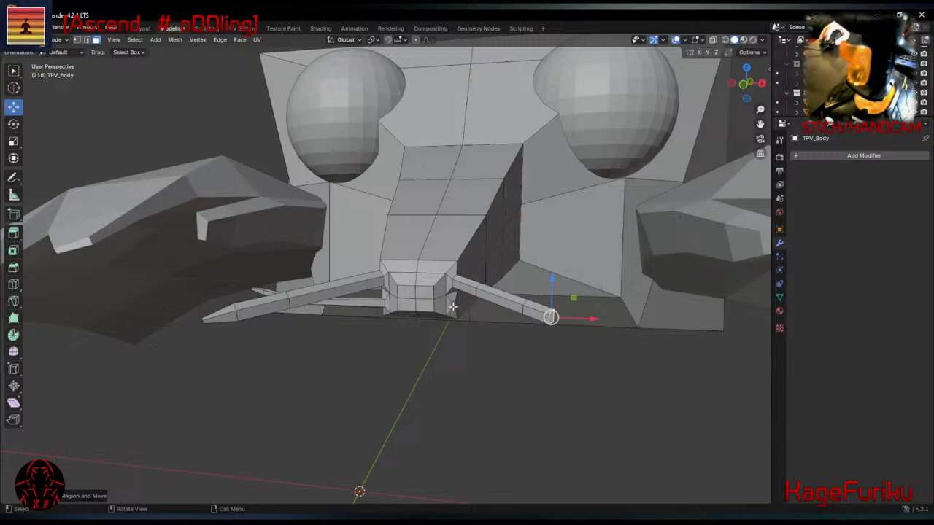
# Rotate the lower positive-X face of the snout tip and extrude it along its normal in three segments as a whisker.
pyautogui.press('r')
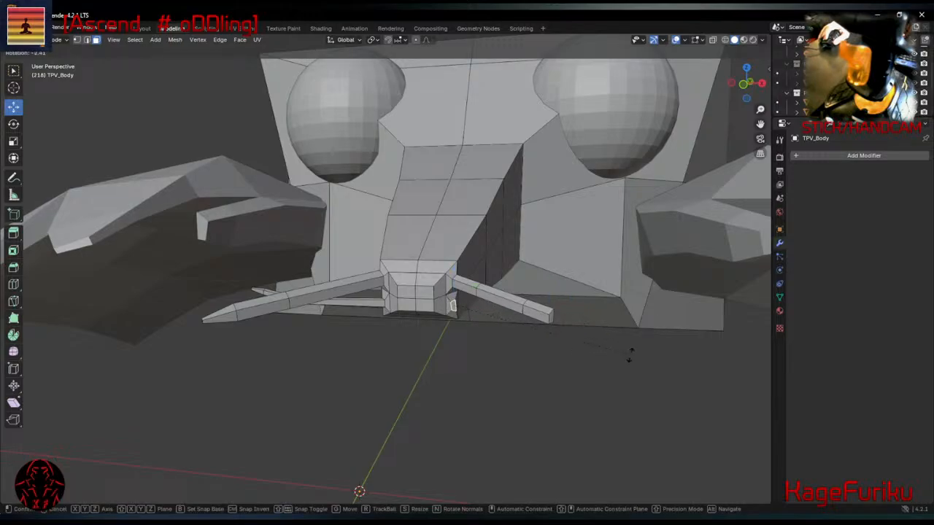
pyautogui.press('r')
pyautogui.click(574, 350)
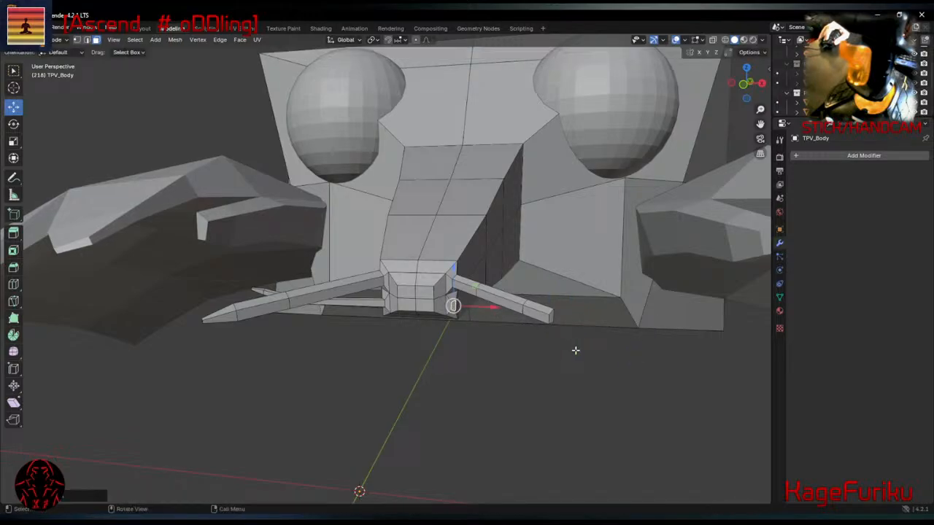
pyautogui.press('e')
pyautogui.click(664, 364)
pyautogui.press('e')
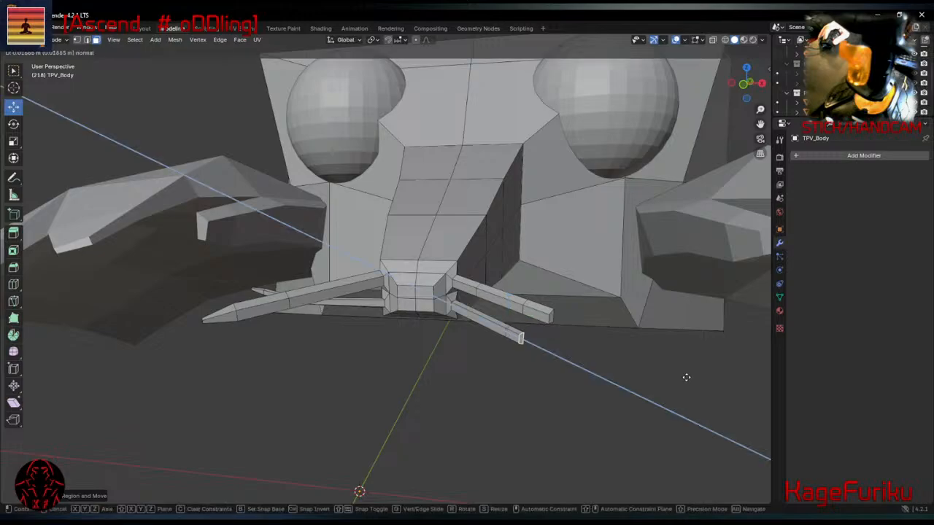
pyautogui.click(688, 378)
pyautogui.press('e')
pyautogui.click(718, 394)
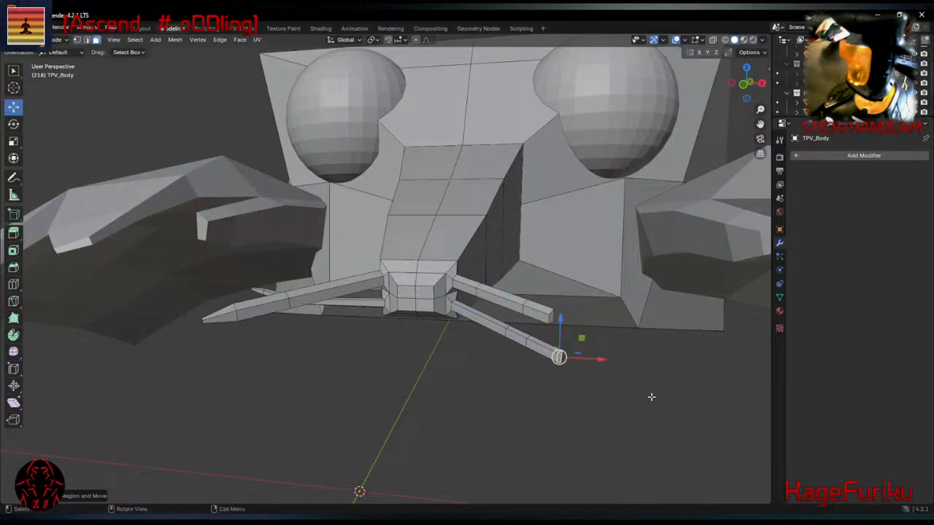
# Scale down the end faces of both positive-X whiskers to taper their tips.
pyautogui.press('s')
pyautogui.click(594, 386)
pyautogui.click(550, 317)
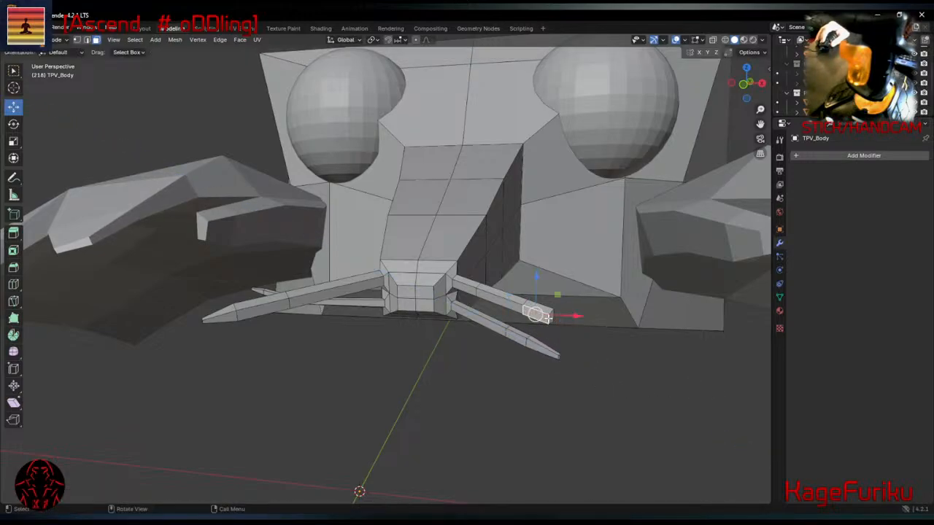
pyautogui.click(618, 371)
# Select the faces along both positive-X whiskers, rotate them to point sideways and move them back against the snout.
pyautogui.click(498, 301)
pyautogui.moveTo(571, 309); pyautogui.dragTo(538, 316, button='middle')
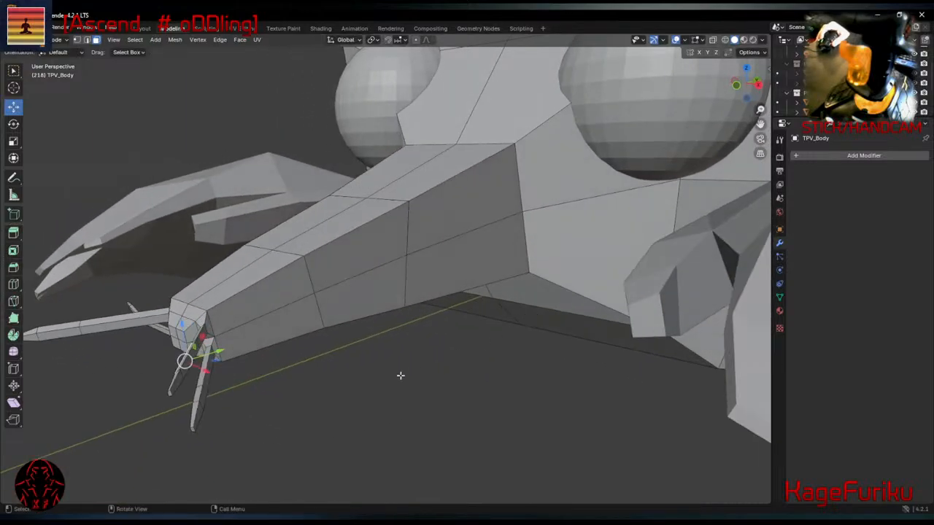
pyautogui.click(212, 362)
pyautogui.keyDown('shift'); pyautogui.click(195, 422); pyautogui.keyUp('shift')
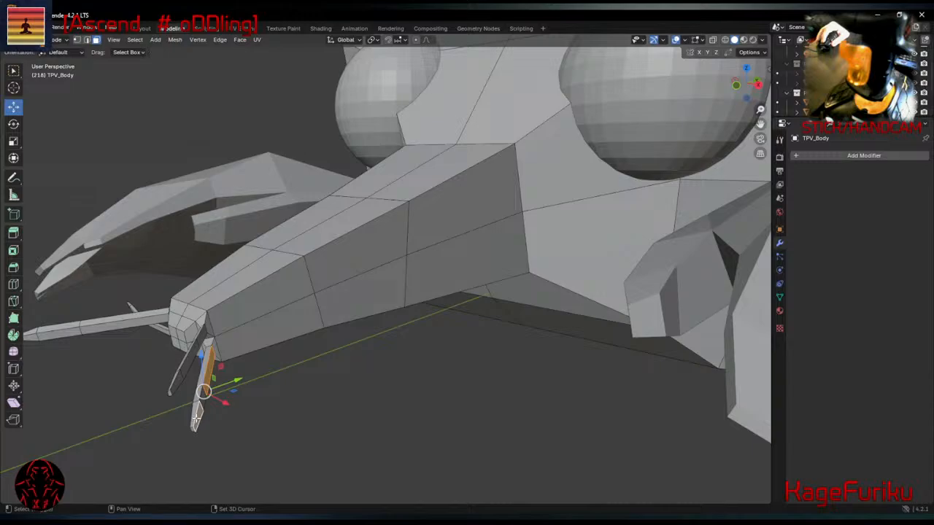
pyautogui.keyDown('ctrl'); pyautogui.click(203, 368); pyautogui.keyUp('ctrl')
pyautogui.moveTo(207, 376); pyautogui.dragTo(281, 371, button='middle')
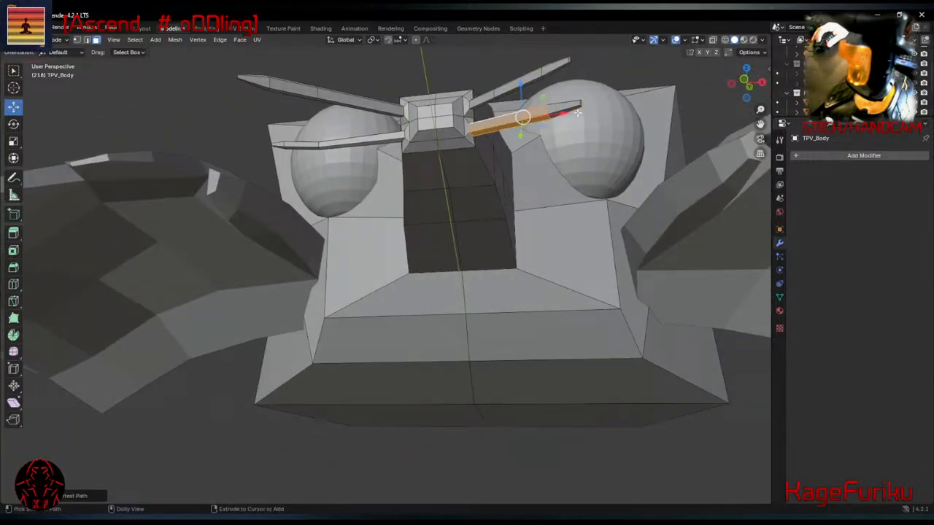
pyautogui.moveTo(559, 103); pyautogui.dragTo(543, 147, button='middle')
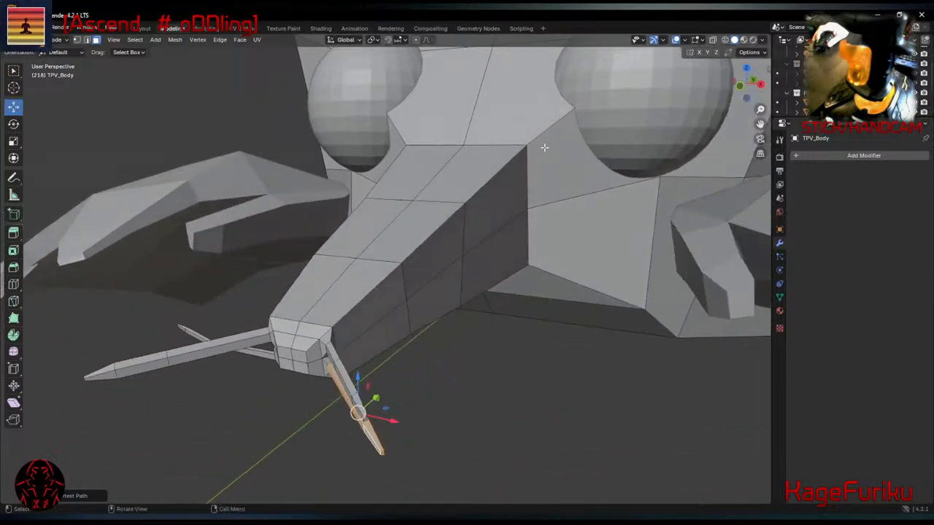
pyautogui.keyDown('ctrl'); pyautogui.click(339, 373); pyautogui.keyUp('ctrl')
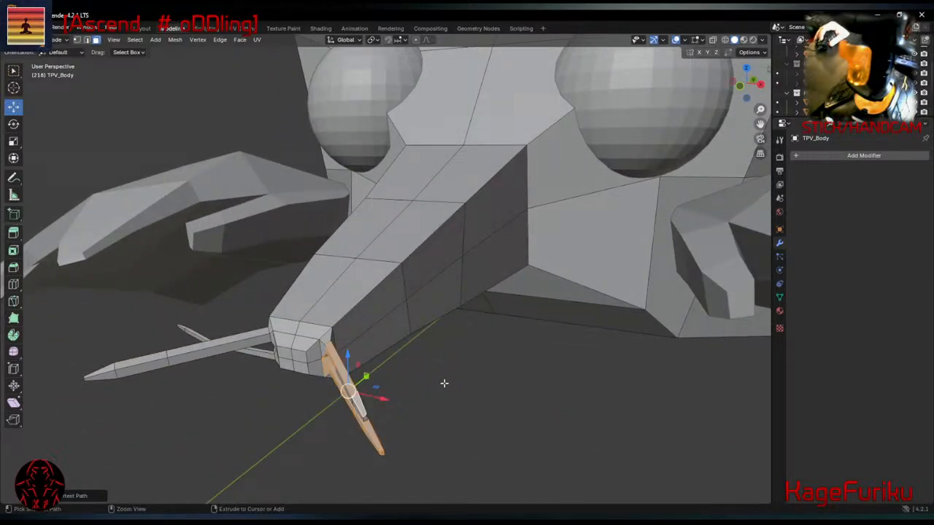
pyautogui.click(367, 405)
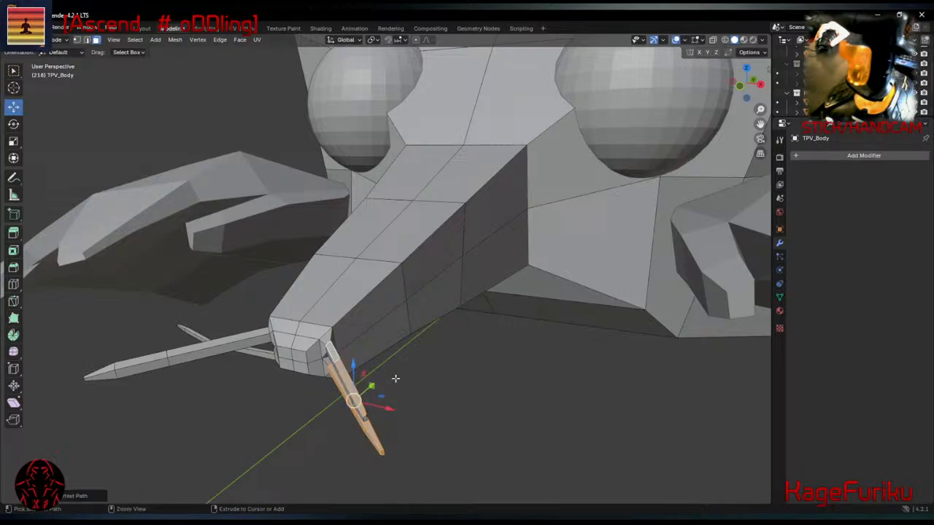
pyautogui.moveTo(332, 353); pyautogui.dragTo(358, 376, button='middle')
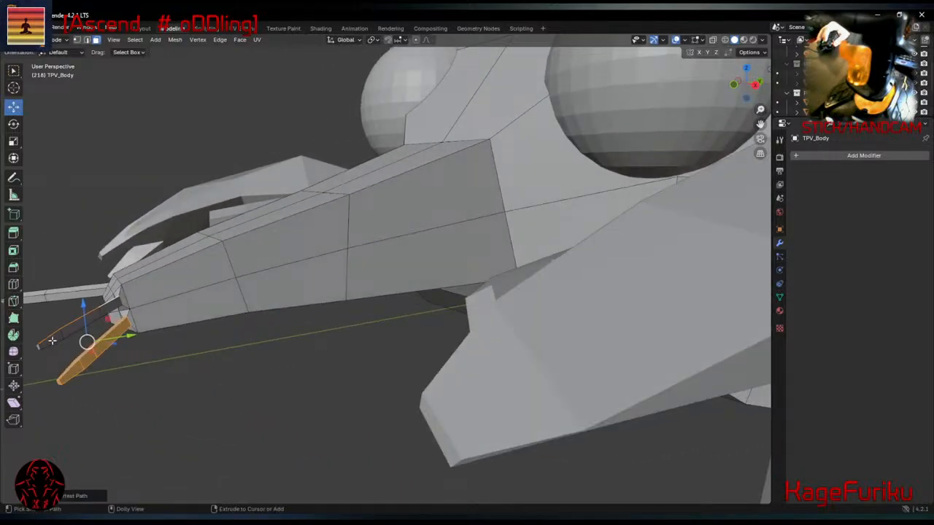
pyautogui.moveTo(52, 340); pyautogui.dragTo(159, 356, button='middle')
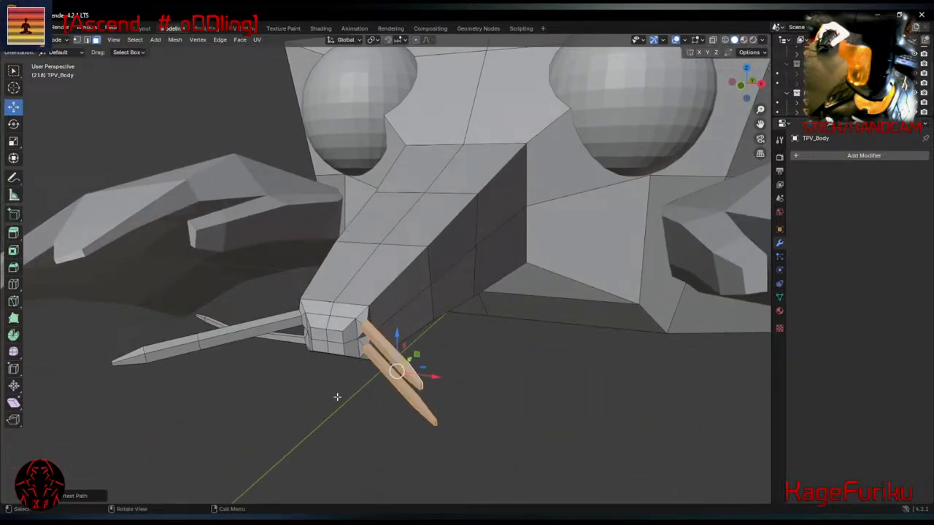
pyautogui.moveTo(502, 332); pyautogui.dragTo(506, 436, button='middle')
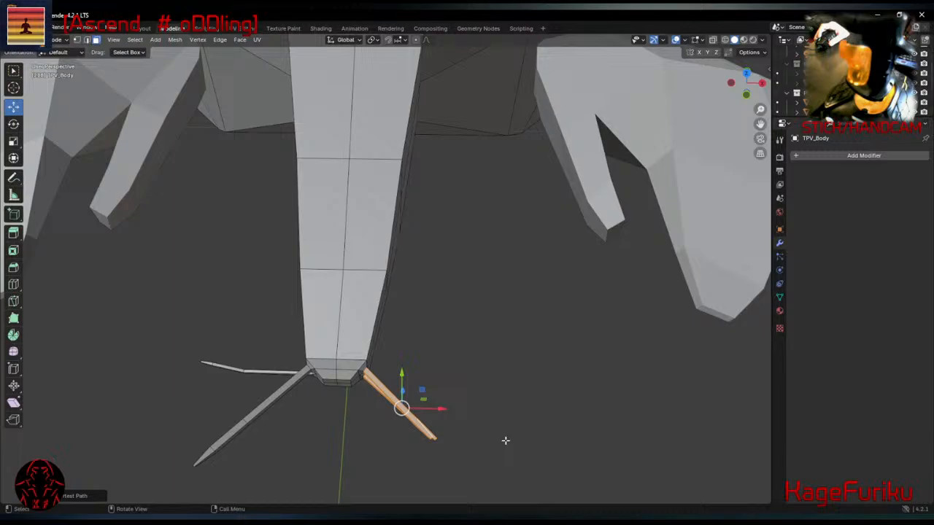
pyautogui.press('r')
pyautogui.click(567, 377)
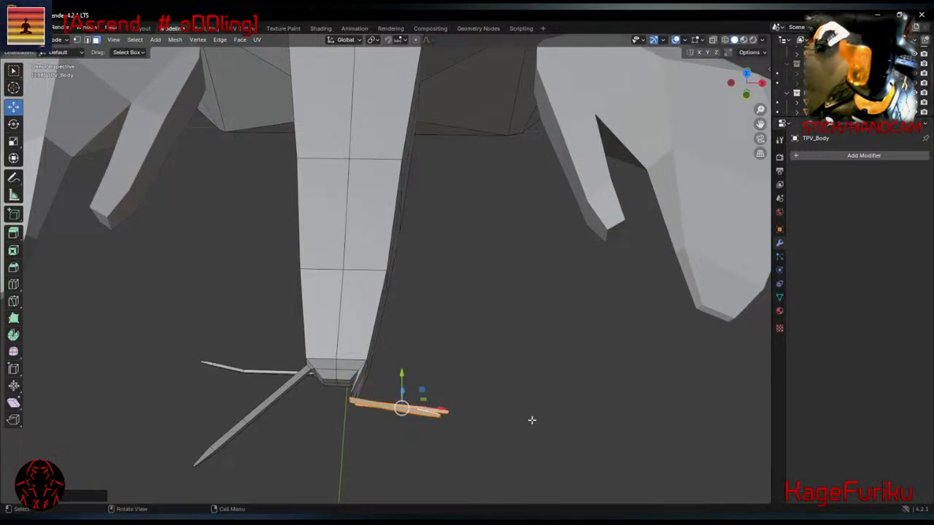
pyautogui.press('g')
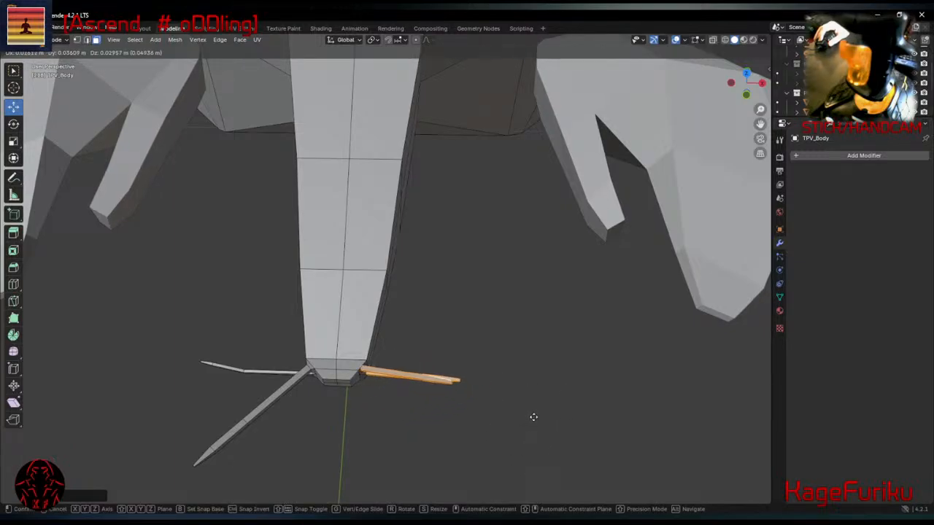
pyautogui.click(533, 417)
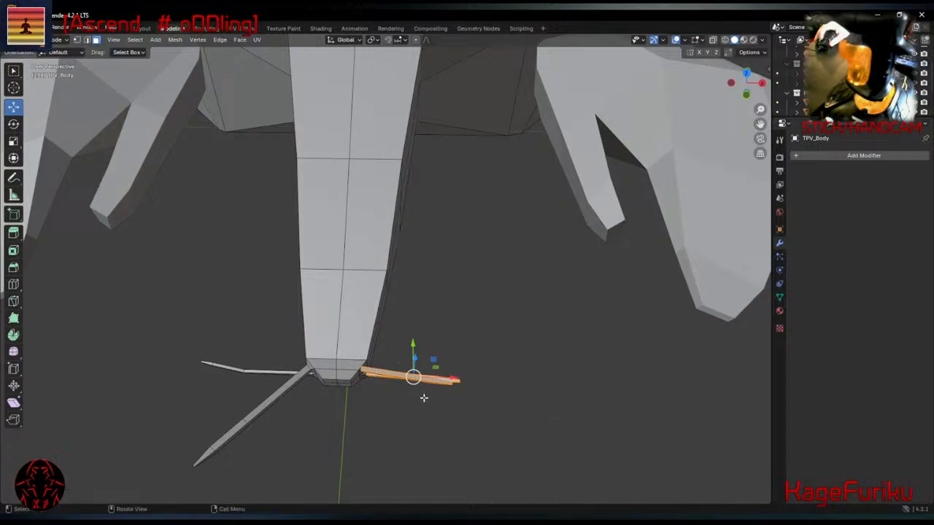
# Narrow the selection to the outer segments of both positive-X whiskers, rotate them and reposition them to form a bend.
pyautogui.click(518, 329)
pyautogui.moveTo(521, 308); pyautogui.dragTo(414, 415)
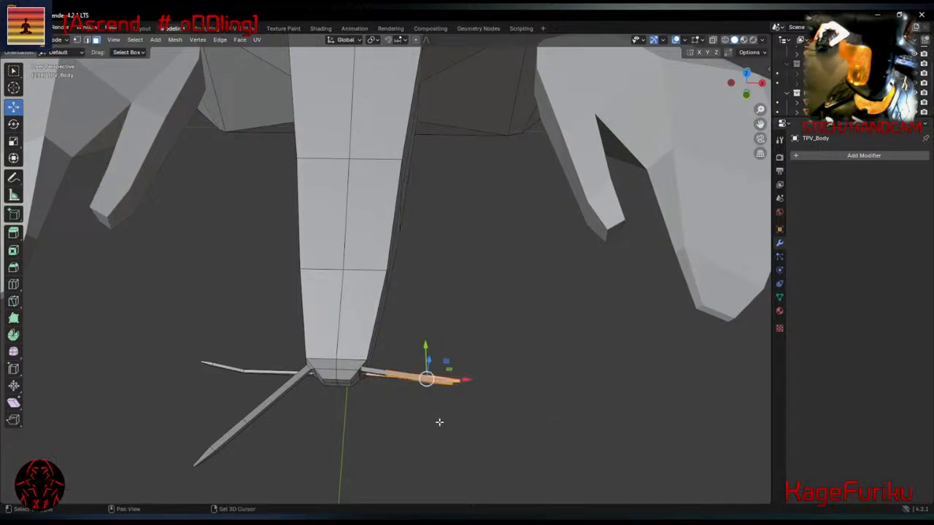
pyautogui.moveTo(488, 338); pyautogui.dragTo(430, 387)
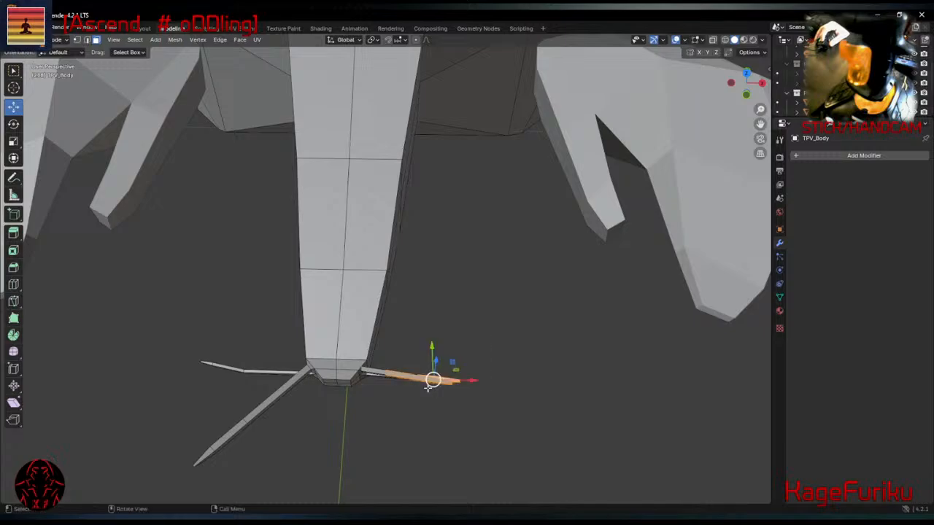
pyautogui.moveTo(425, 421); pyautogui.dragTo(428, 393, button='middle')
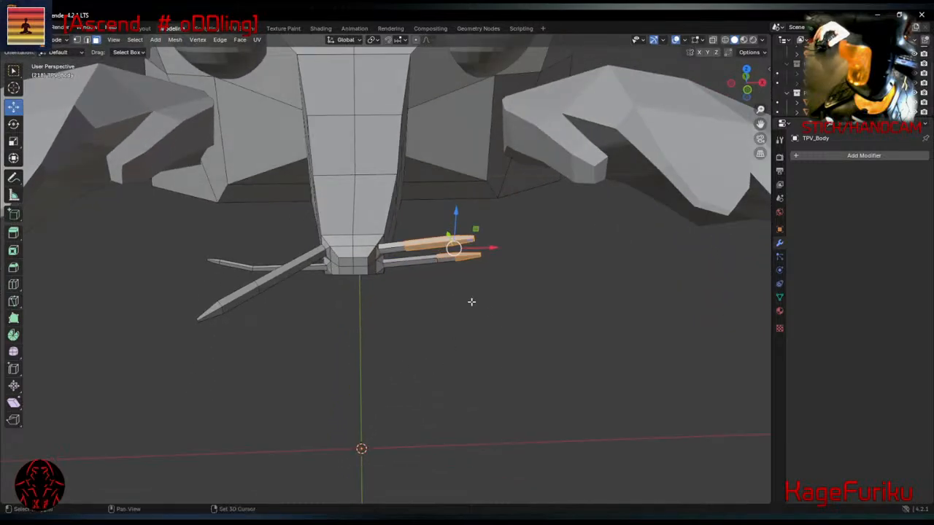
pyautogui.moveTo(471, 302); pyautogui.dragTo(447, 259)
pyautogui.moveTo(494, 211); pyautogui.dragTo(172, 108, button='middle')
pyautogui.moveTo(172, 108); pyautogui.dragTo(232, 168)
pyautogui.moveTo(229, 187); pyautogui.dragTo(183, 91, button='middle')
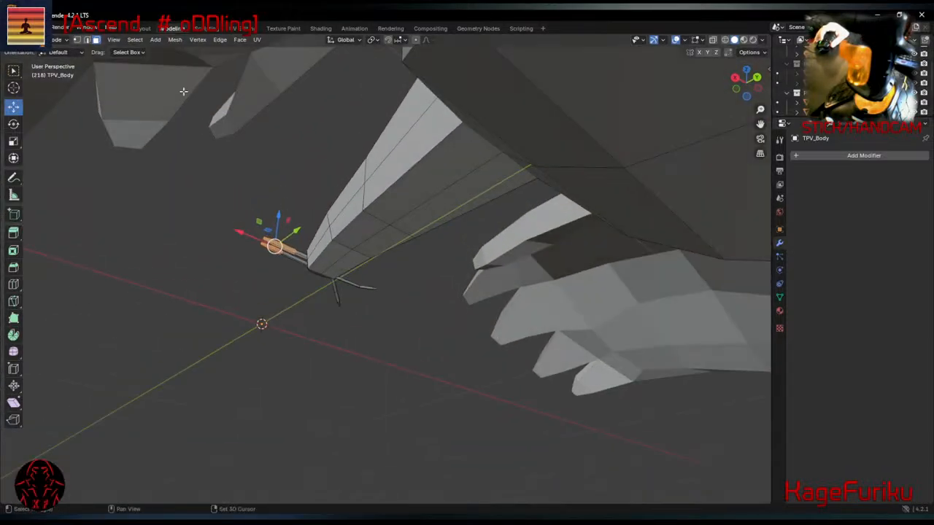
pyautogui.keyDown('shift'); pyautogui.moveTo(227, 207); pyautogui.dragTo(278, 274); pyautogui.keyUp('shift')
pyautogui.moveTo(277, 273)
pyautogui.mouseDown(button='middle')
pyautogui.moveTo(277, 292)
pyautogui.moveTo(364, 365)
pyautogui.moveTo(424, 392)
pyautogui.mouseUp(button='middle')
pyautogui.press('r')
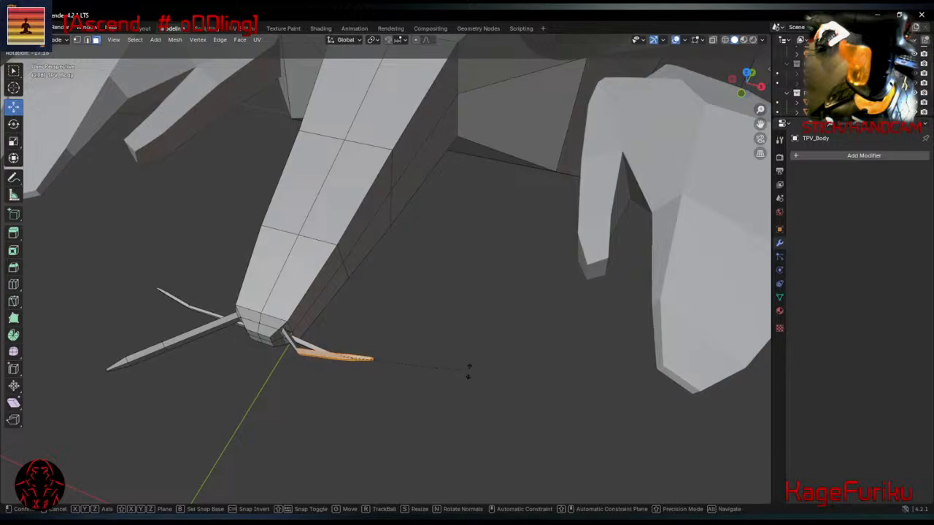
pyautogui.click(459, 384)
pyautogui.press('g')
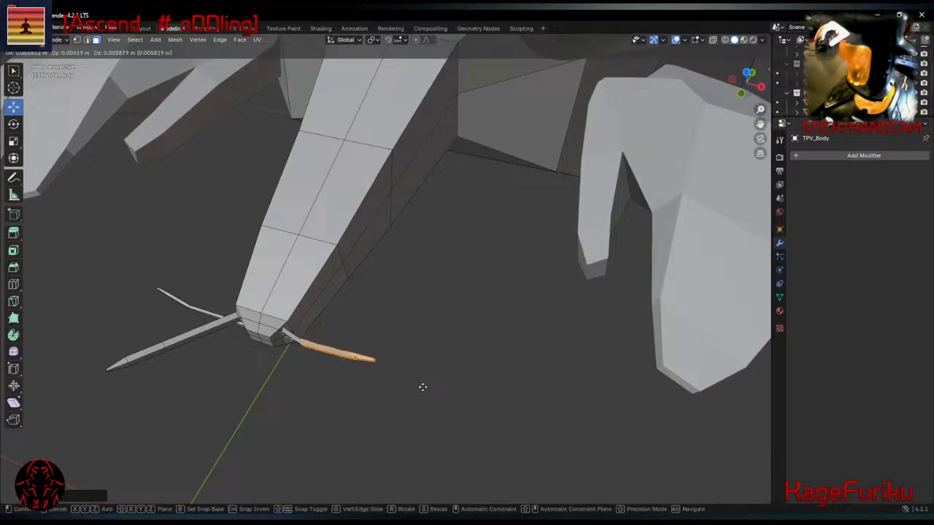
pyautogui.click(423, 384)
# Narrow the selection to the tip segments of the positive-X whiskers.
pyautogui.click(410, 386)
pyautogui.moveTo(421, 330); pyautogui.dragTo(371, 378)
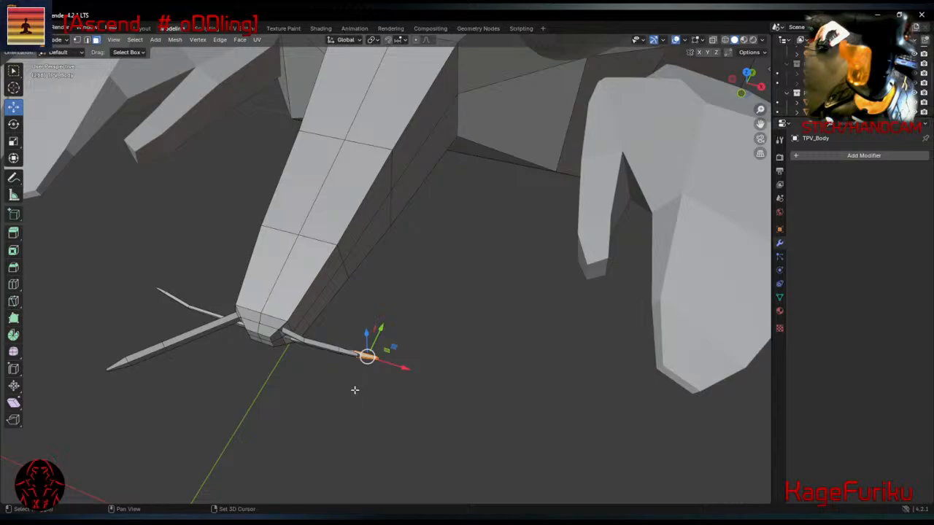
pyautogui.keyDown('shift'); pyautogui.moveTo(354, 390); pyautogui.dragTo(399, 357, button='middle'); pyautogui.keyUp('shift')
pyautogui.scroll(1, 461, 309)
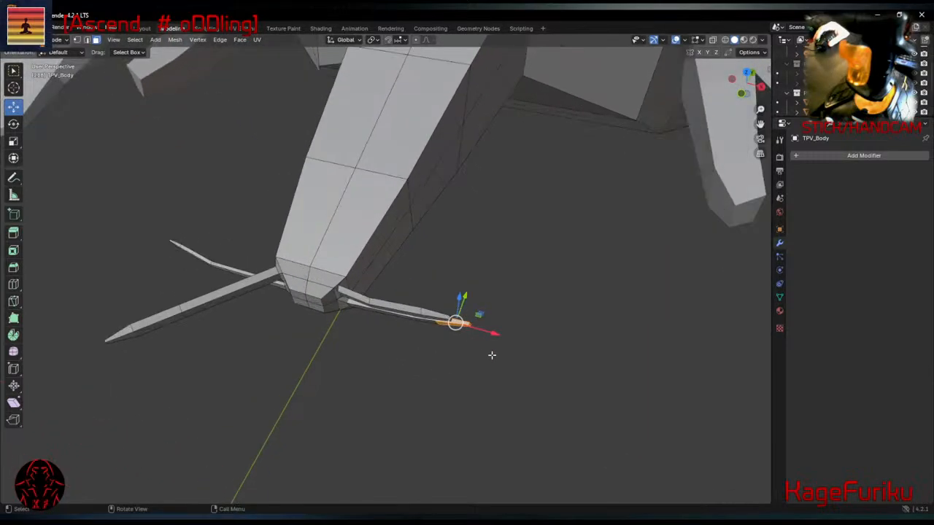
pyautogui.moveTo(491, 354); pyautogui.dragTo(535, 392, button='middle')
pyautogui.scroll(2, 572, 359)
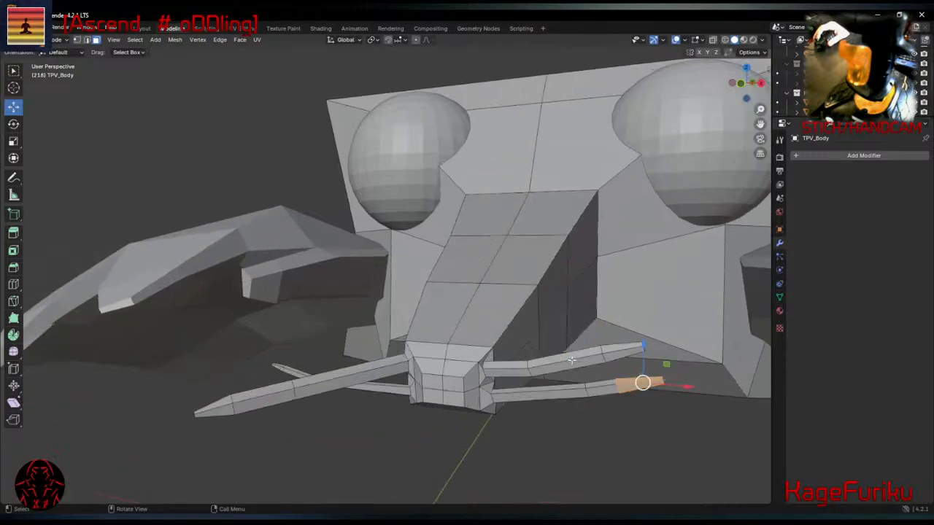
# Try to rotate and lower the selected tip segments of the positive-X whiskers.
pyautogui.moveTo(639, 336); pyautogui.dragTo(389, 265, button='middle')
pyautogui.moveTo(411, 299); pyautogui.dragTo(445, 323, button='middle')
pyautogui.press('r')
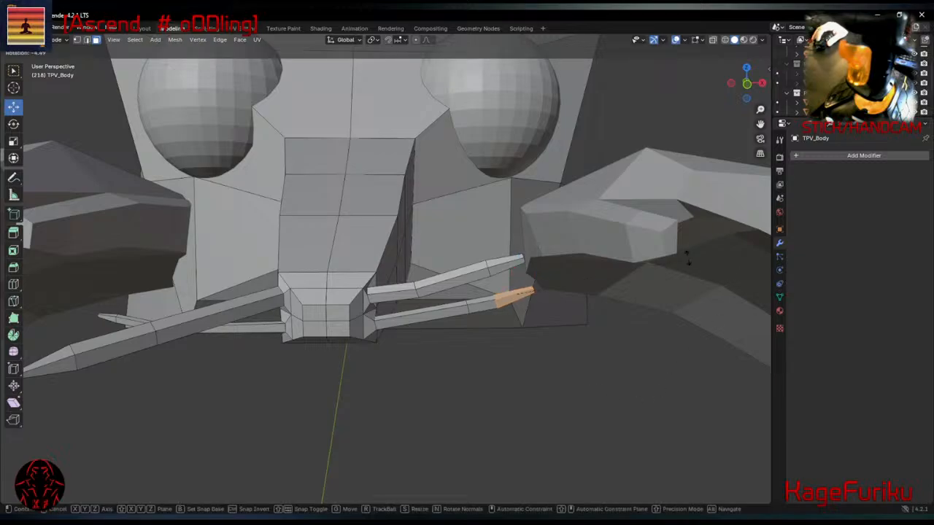
pyautogui.click(694, 319)
pyautogui.press('g')
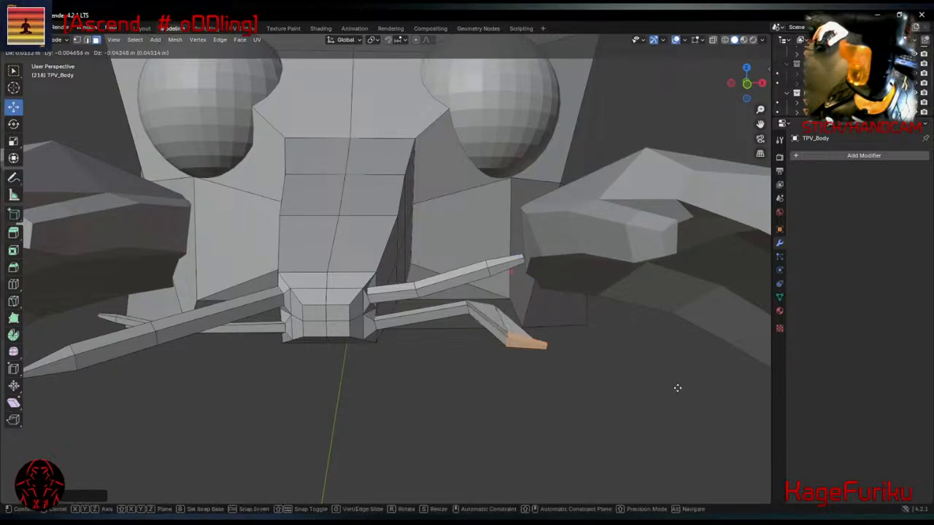
pyautogui.rightClick(654, 357)
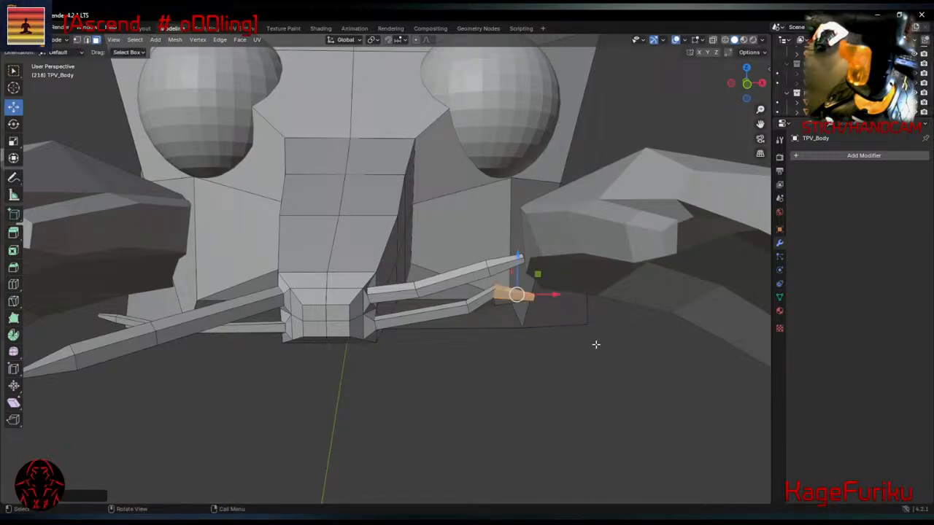
pyautogui.hotkey('ctrl', 'z')
# Extend the selection to the outer two segments of the lower positive-X whisker, rotate them downward and lower them.
pyautogui.moveTo(595, 313); pyautogui.dragTo(539, 330, button='middle')
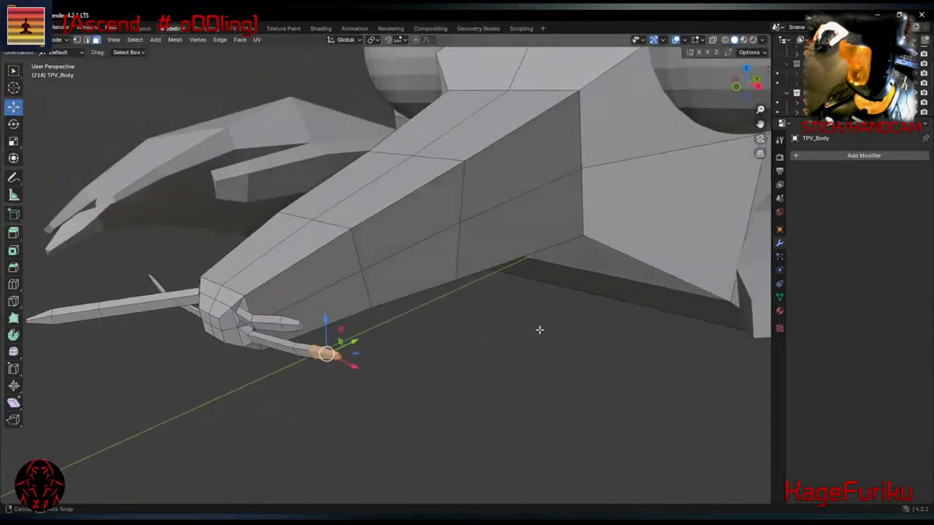
pyautogui.moveTo(441, 355); pyautogui.dragTo(354, 367, button='middle')
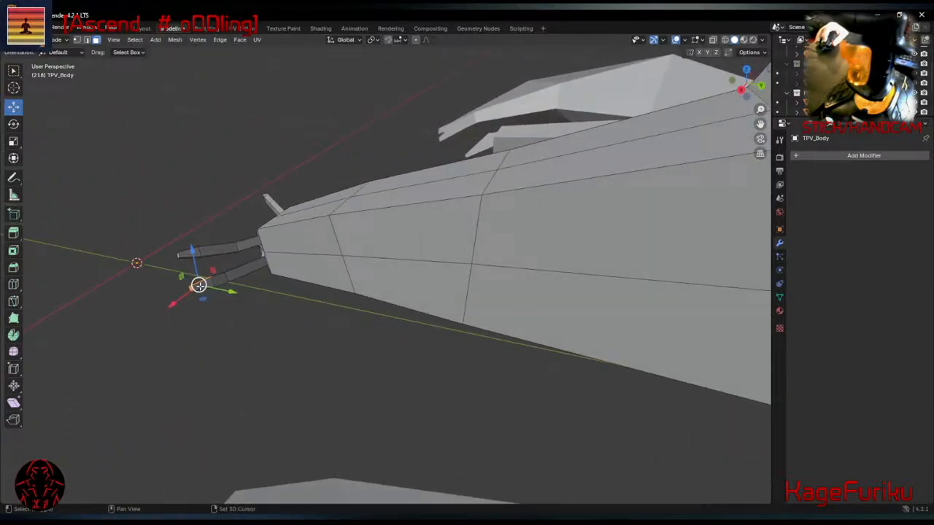
pyautogui.keyDown('shift'); pyautogui.click(199, 286); pyautogui.keyUp('shift')
pyautogui.moveTo(219, 304); pyautogui.dragTo(387, 252, button='middle')
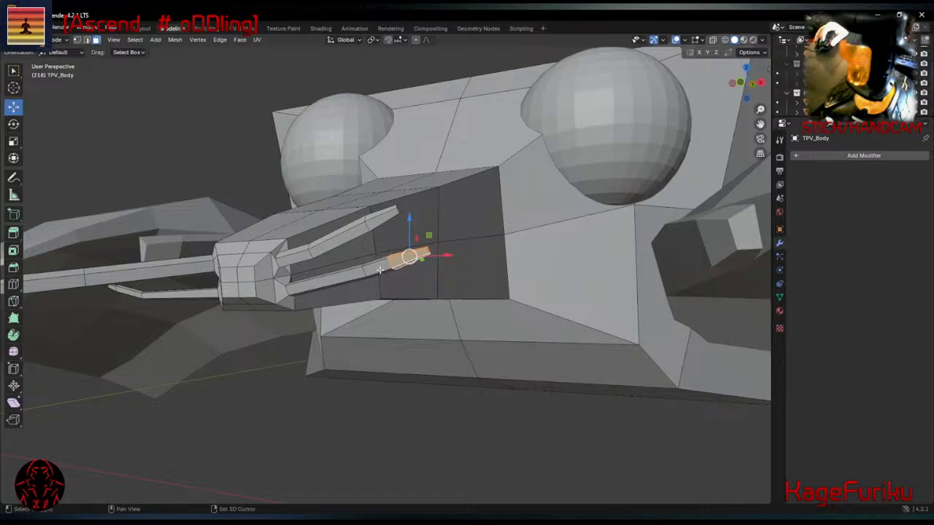
pyautogui.keyDown('shift'); pyautogui.click(383, 273); pyautogui.keyUp('shift')
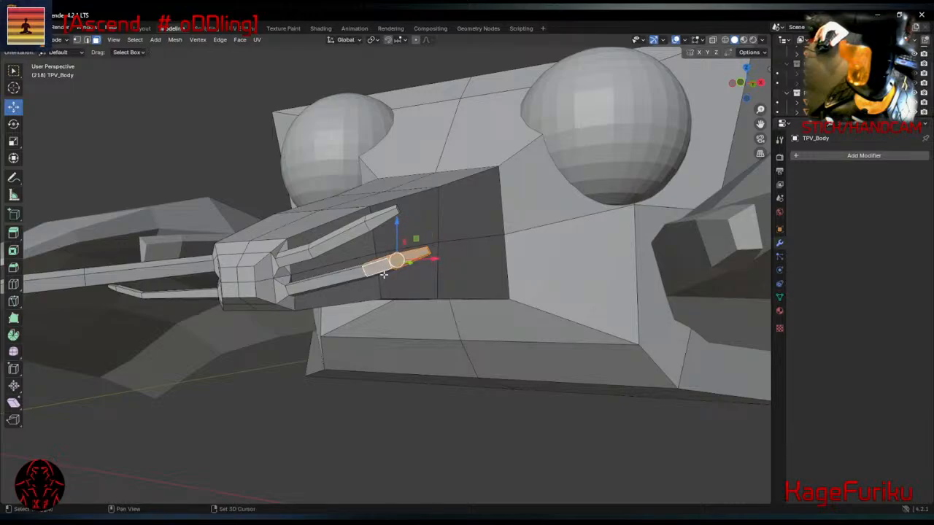
pyautogui.moveTo(383, 271); pyautogui.dragTo(590, 297, button='middle')
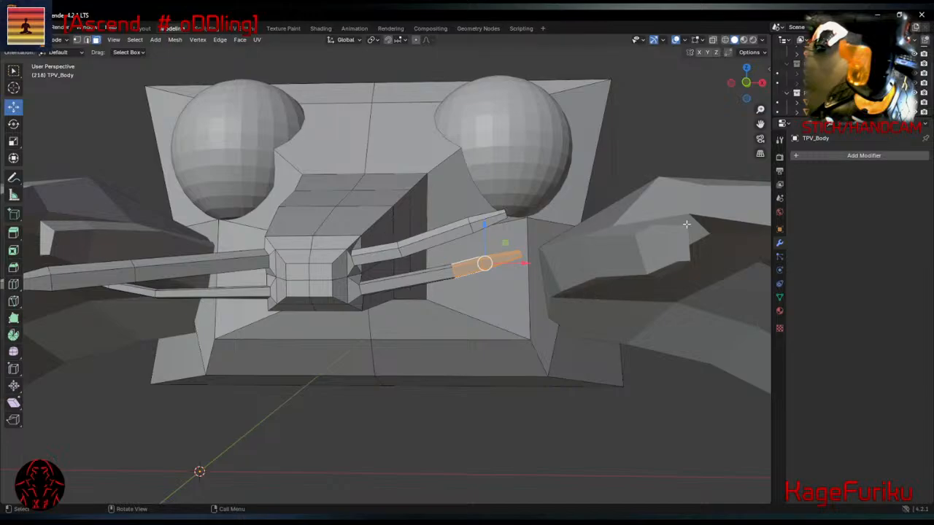
pyautogui.press('r')
pyautogui.click(651, 285)
pyautogui.press('g')
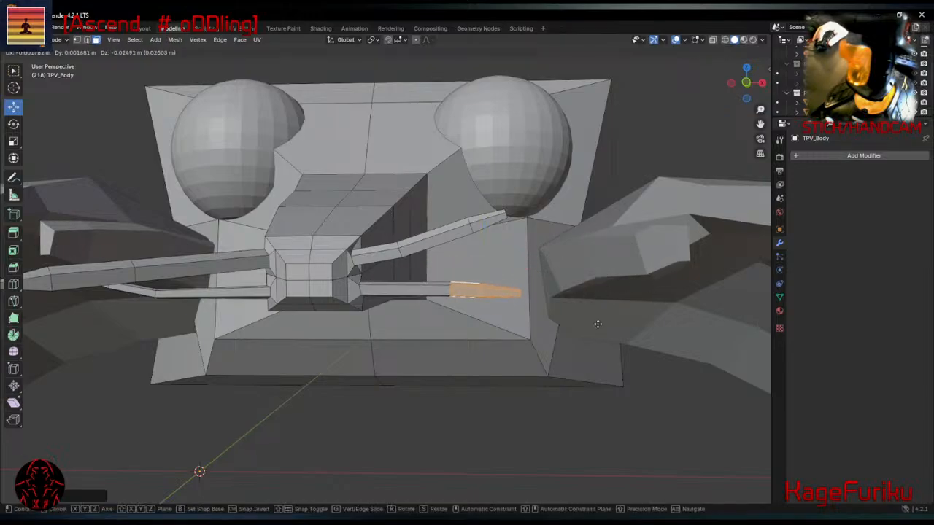
pyautogui.click(609, 330)
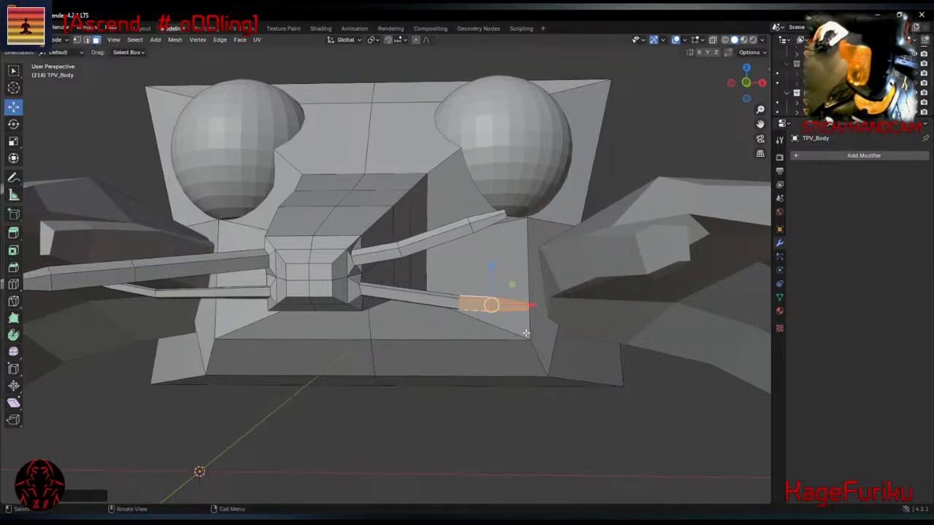
# Select the edge loop at the lower positive-X whisker's middle joint and move it inward toward the snout.
pyautogui.click(457, 302)
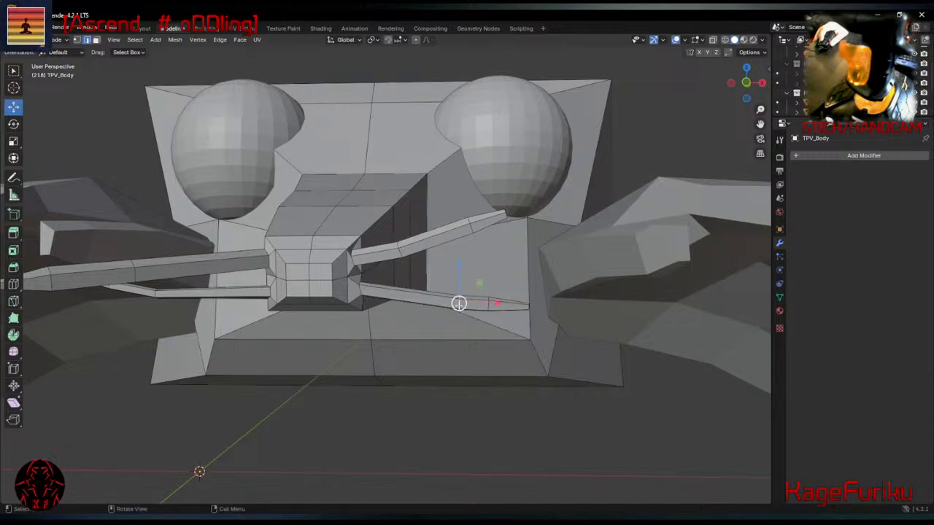
pyautogui.press('g')
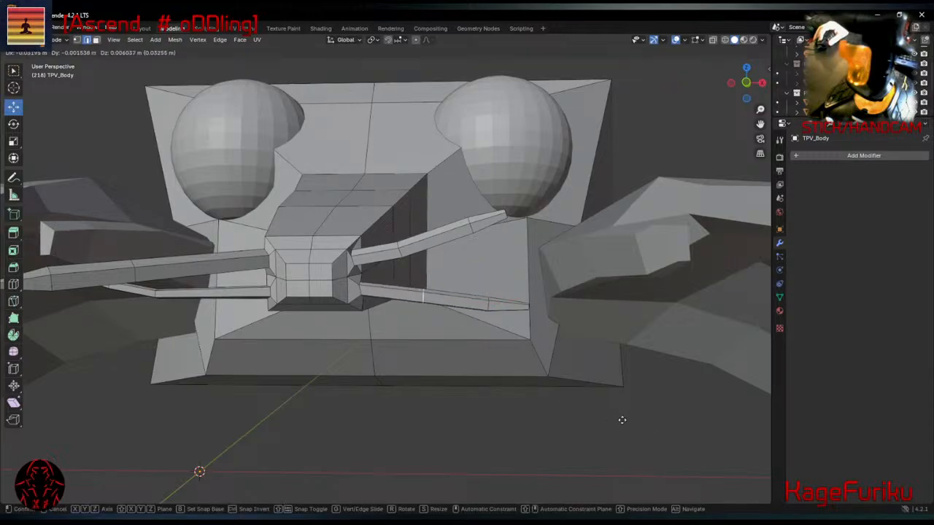
pyautogui.click(615, 415)
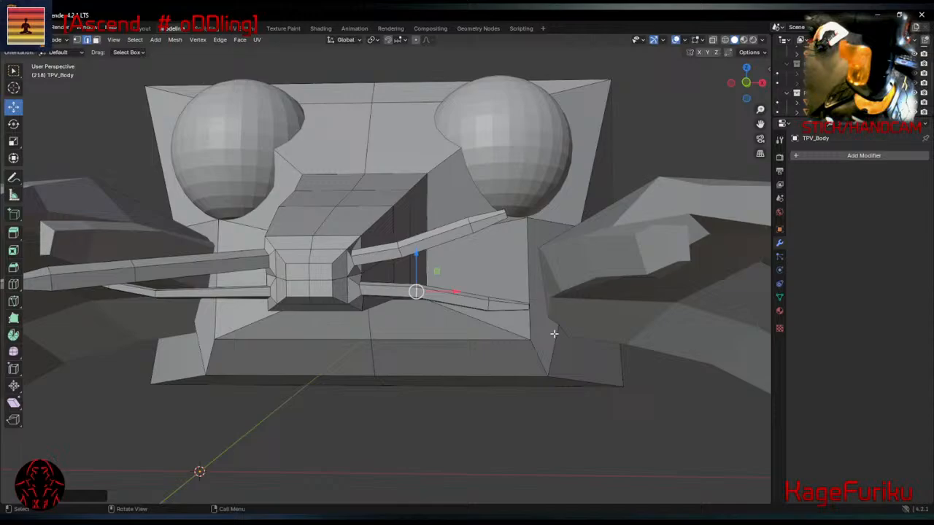
# Select the upper positive-X whisker's tip segment, rotate it downward and move it to shape the bend.
pyautogui.click(506, 212)
pyautogui.moveTo(505, 212); pyautogui.dragTo(501, 281, button='middle')
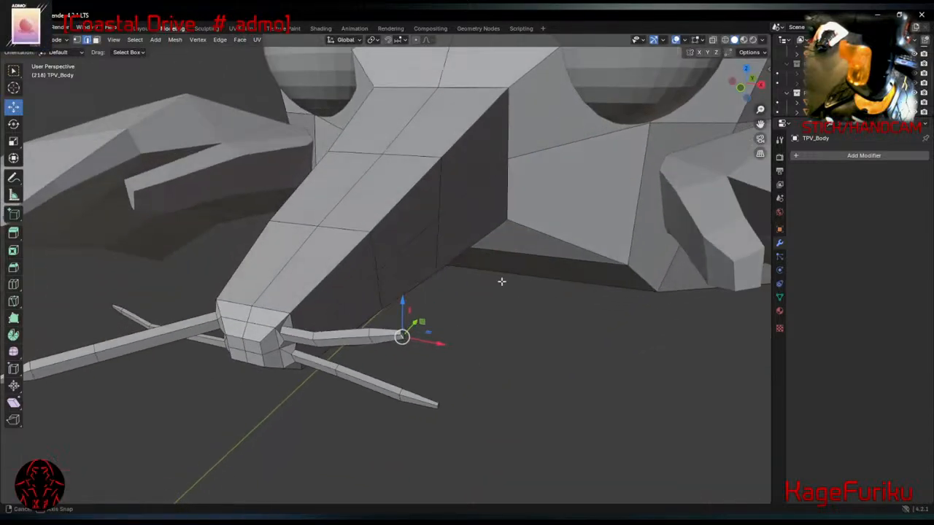
pyautogui.moveTo(425, 339); pyautogui.dragTo(528, 300, button='middle')
pyautogui.moveTo(528, 300); pyautogui.dragTo(464, 366)
pyautogui.moveTo(592, 369); pyautogui.dragTo(349, 341, button='middle')
pyautogui.moveTo(250, 152); pyautogui.dragTo(309, 212)
pyautogui.moveTo(309, 212); pyautogui.dragTo(603, 270, button='middle')
pyautogui.press('r')
pyautogui.click(617, 321)
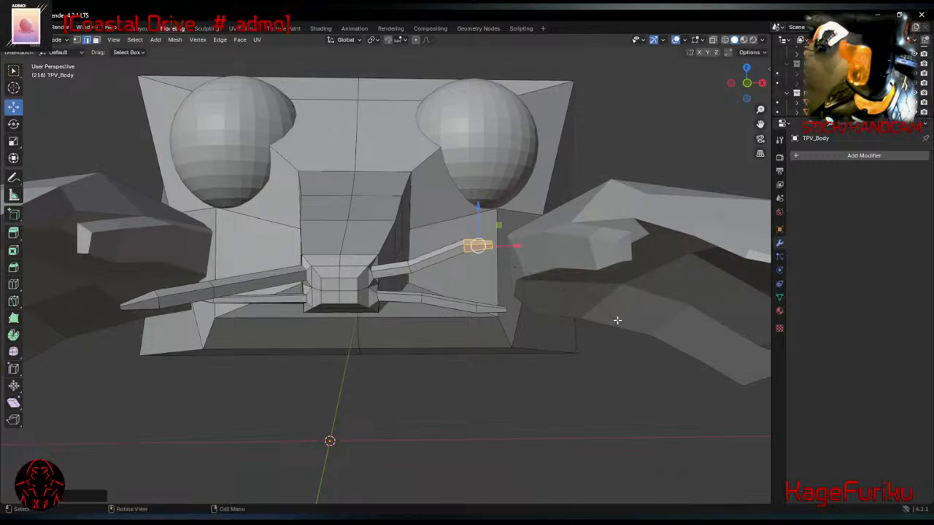
pyautogui.press('g')
pyautogui.click(624, 338)
# Reposition the upper whisker's tip segment in side view and trackball-rotate it to follow the whisker's curve.
pyautogui.moveTo(624, 338); pyautogui.dragTo(510, 379, button='middle')
pyautogui.press('g')
pyautogui.click(421, 335)
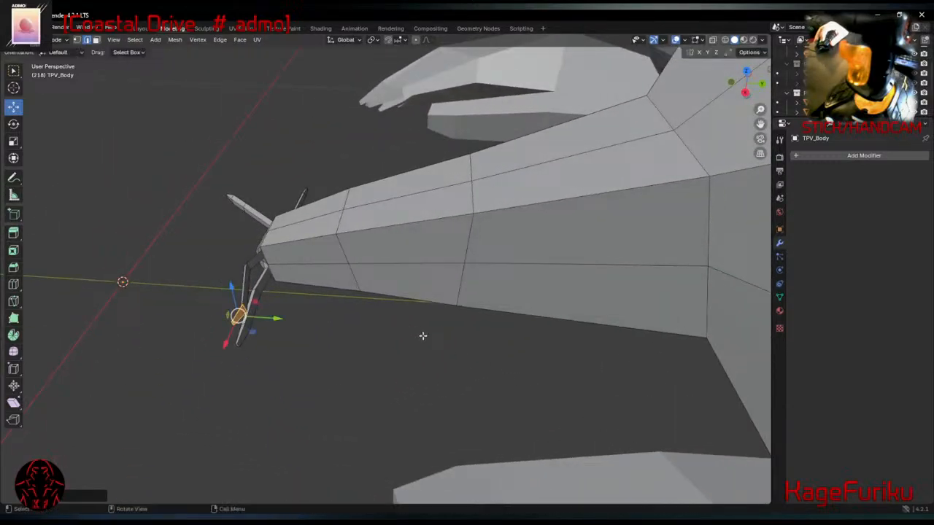
pyautogui.press('r')
pyautogui.press('r')
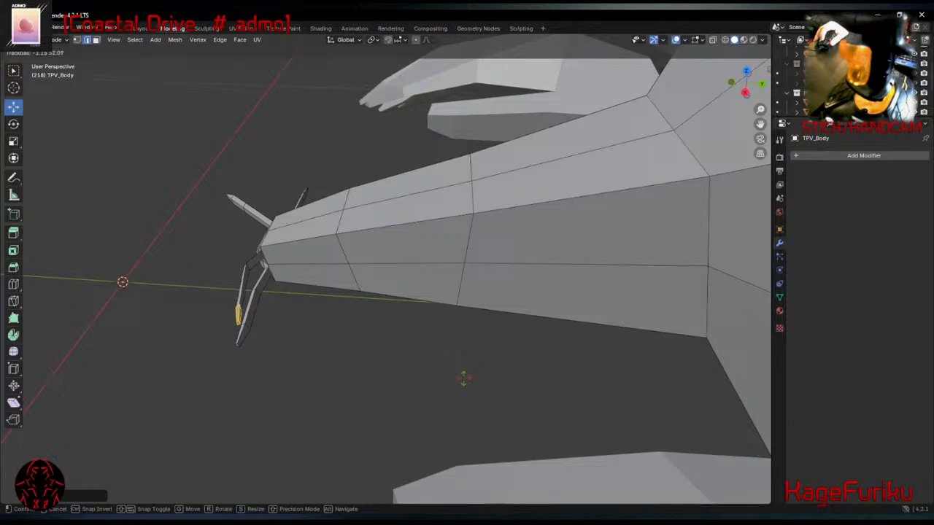
pyautogui.click(465, 393)
# Select the lower positive-X whisker's tip segment, move it inward and rotate it in the raised front view.
pyautogui.moveTo(464, 394); pyautogui.dragTo(558, 344, button='middle')
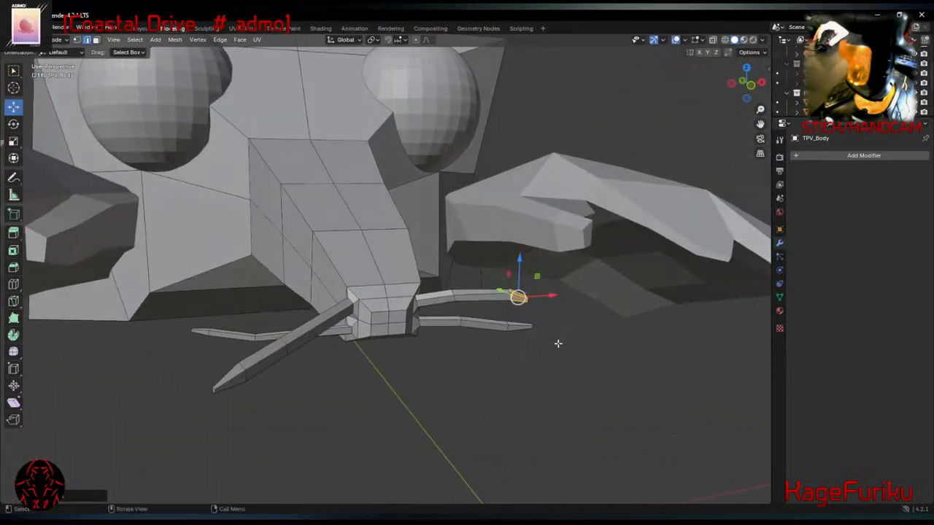
pyautogui.moveTo(565, 312); pyautogui.dragTo(492, 343)
pyautogui.moveTo(491, 344); pyautogui.dragTo(256, 312, button='middle')
pyautogui.moveTo(198, 307); pyautogui.dragTo(284, 341)
pyautogui.moveTo(269, 342); pyautogui.dragTo(540, 425, button='middle')
pyautogui.press('g')
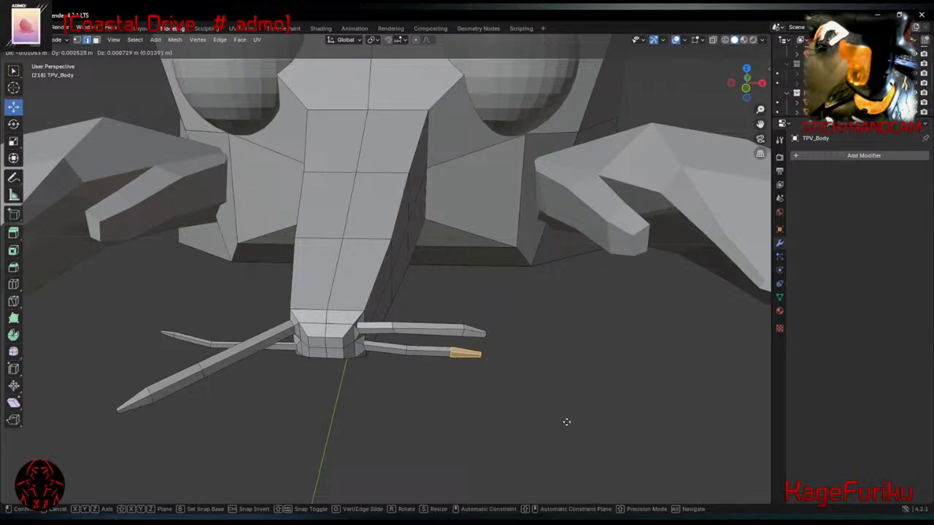
pyautogui.click(568, 421)
pyautogui.press('r')
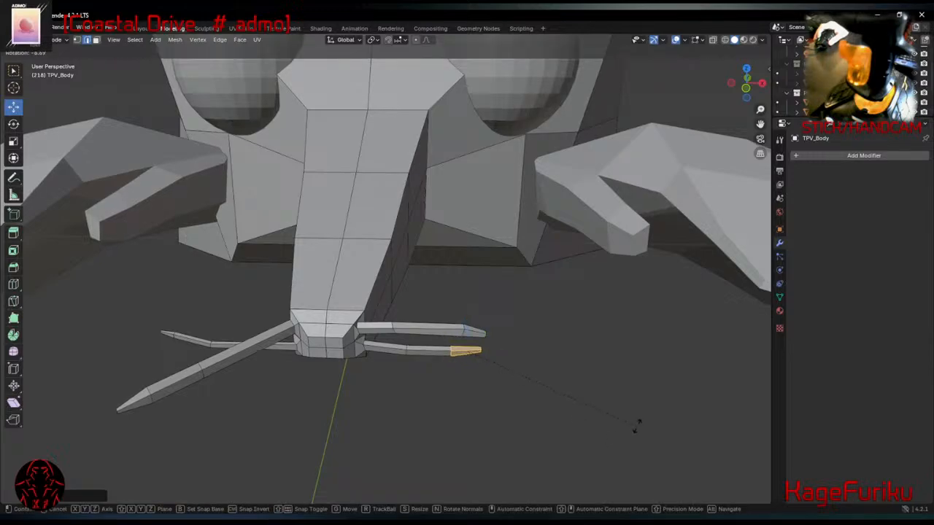
pyautogui.click(668, 398)
# Rotate the lower positive-X whisker's tip segment downward and lower it in front view.
pyautogui.moveTo(668, 398); pyautogui.dragTo(715, 256, button='middle')
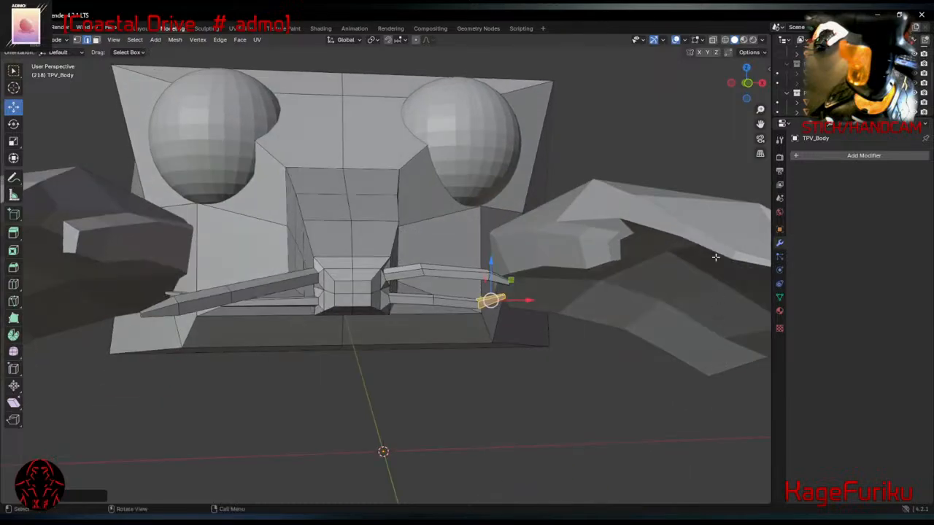
pyautogui.press('r')
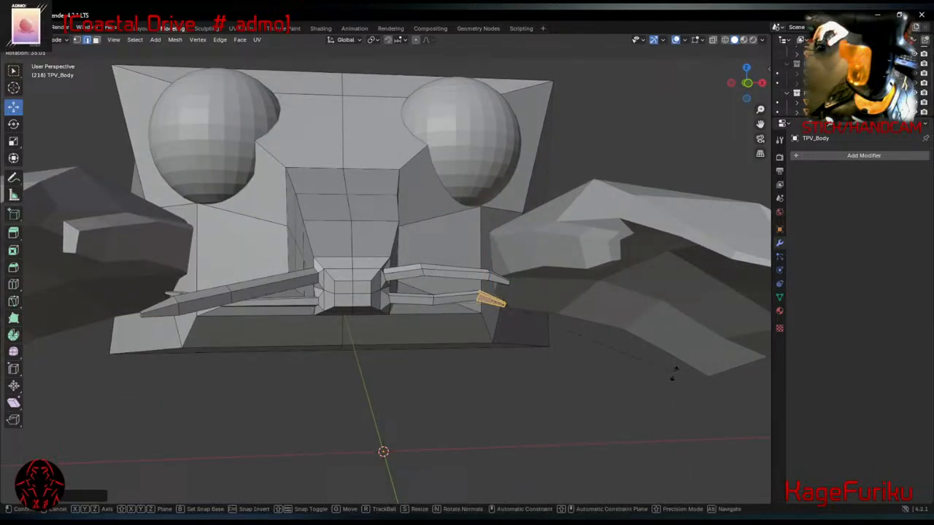
pyautogui.click(672, 372)
pyautogui.press('g')
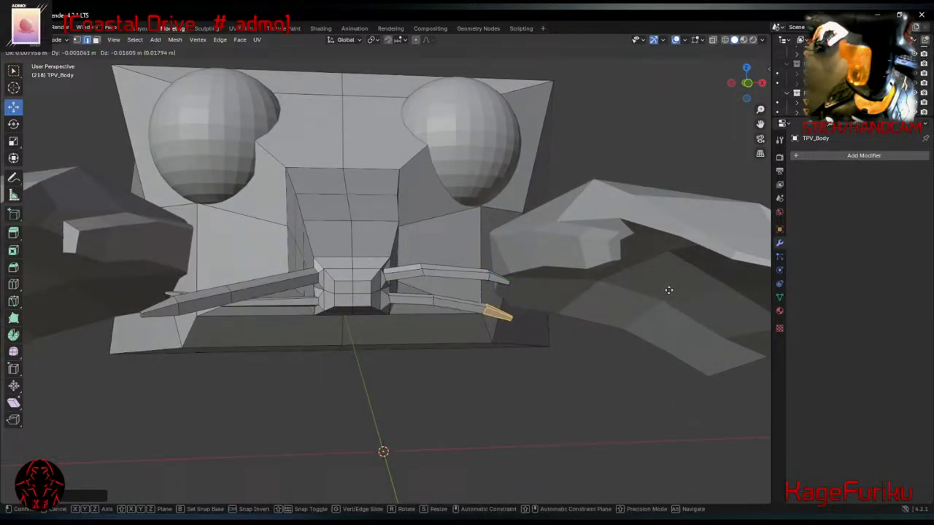
pyautogui.click(668, 290)
# Move the lower whisker's tip segment back in side view and trackball-rotate it in line with the whisker.
pyautogui.moveTo(668, 290); pyautogui.dragTo(506, 371, button='middle')
pyautogui.press('g')
pyautogui.click(512, 367)
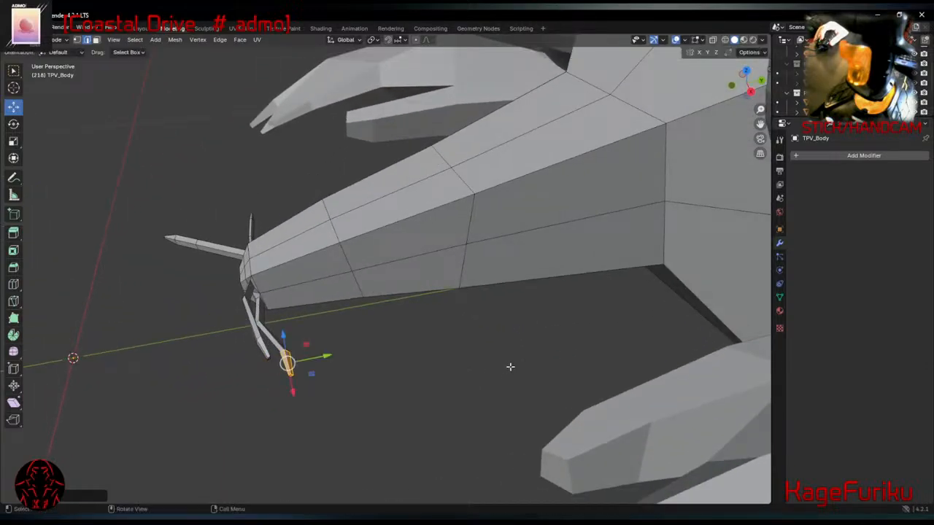
pyautogui.press('r')
pyautogui.press('r')
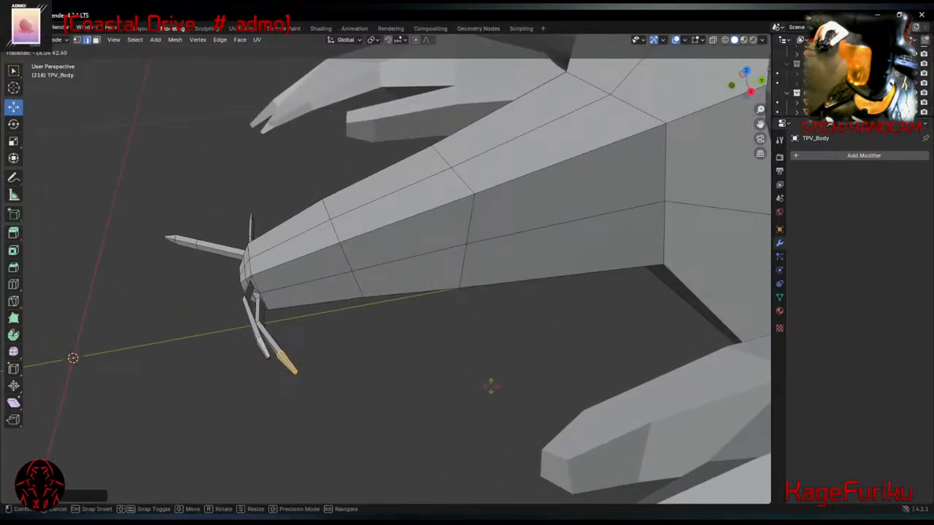
pyautogui.click(491, 387)
# Select the outer two segments of the upper negative-X whisker on all sides.
pyautogui.moveTo(382, 382); pyautogui.dragTo(512, 349, button='middle')
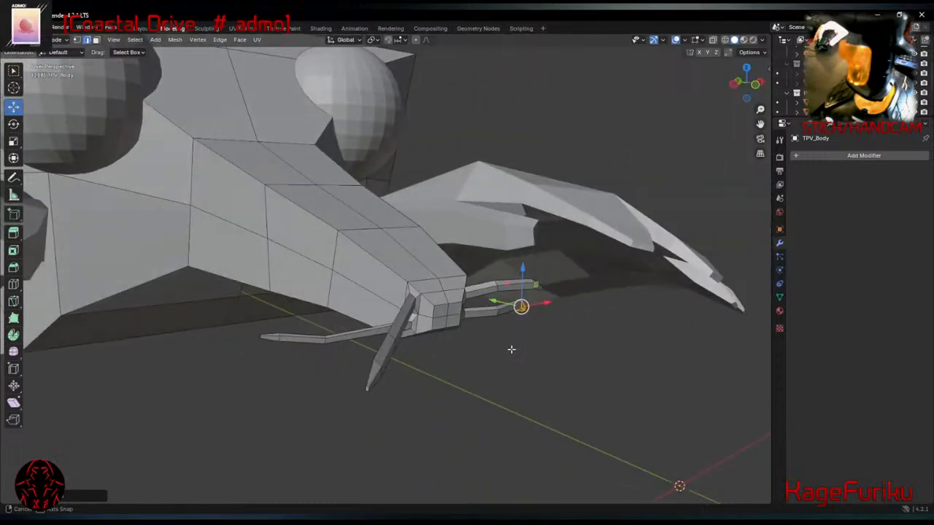
pyautogui.click(392, 346)
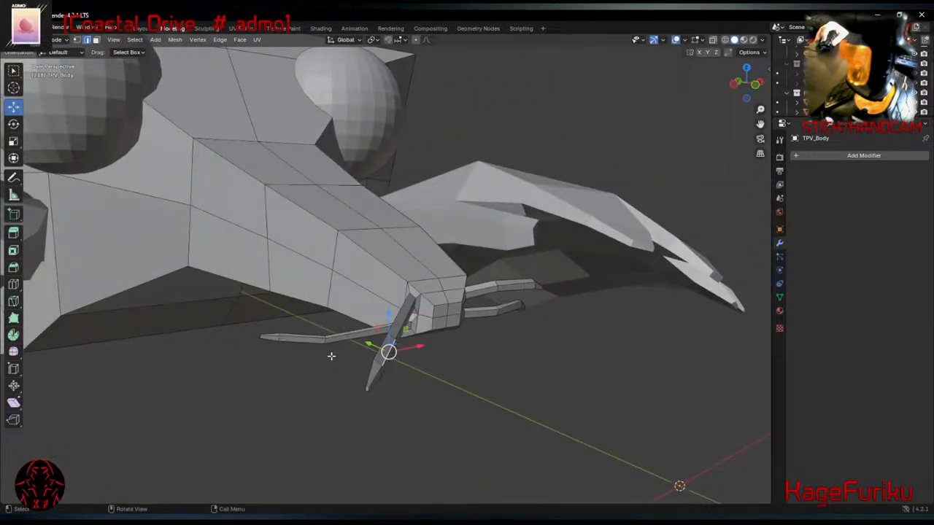
pyautogui.moveTo(339, 350); pyautogui.dragTo(400, 400)
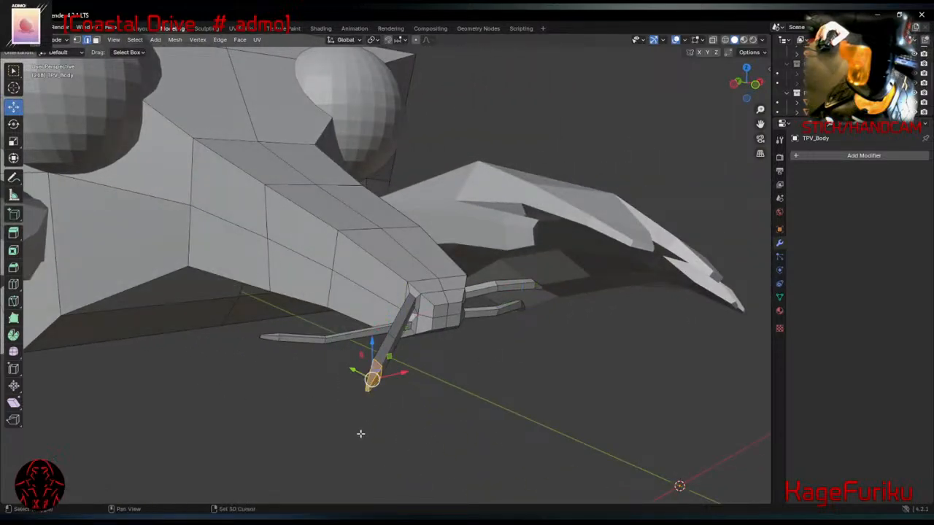
pyautogui.moveTo(361, 434); pyautogui.dragTo(392, 363)
pyautogui.keyDown('shift'); pyautogui.moveTo(451, 358); pyautogui.dragTo(405, 398, button='middle'); pyautogui.keyUp('shift')
pyautogui.keyDown('shift'); pyautogui.moveTo(368, 377); pyautogui.dragTo(299, 447); pyautogui.keyUp('shift')
pyautogui.moveTo(386, 417); pyautogui.dragTo(223, 415, button='middle')
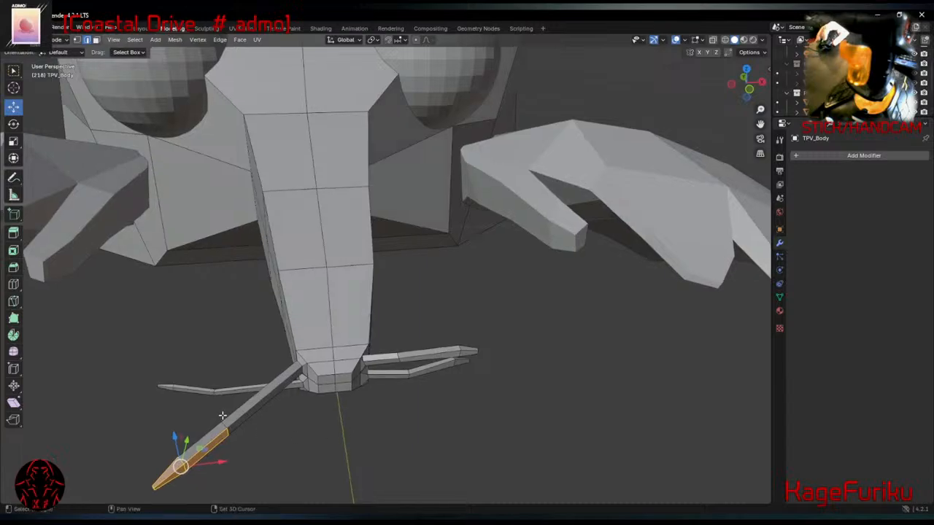
pyautogui.keyDown('shift'); pyautogui.moveTo(236, 410); pyautogui.dragTo(169, 468); pyautogui.keyUp('shift')
pyautogui.moveTo(169, 469); pyautogui.dragTo(244, 421, button='middle')
pyautogui.keyDown('shift'); pyautogui.moveTo(732, 211); pyautogui.dragTo(556, 328); pyautogui.keyUp('shift')
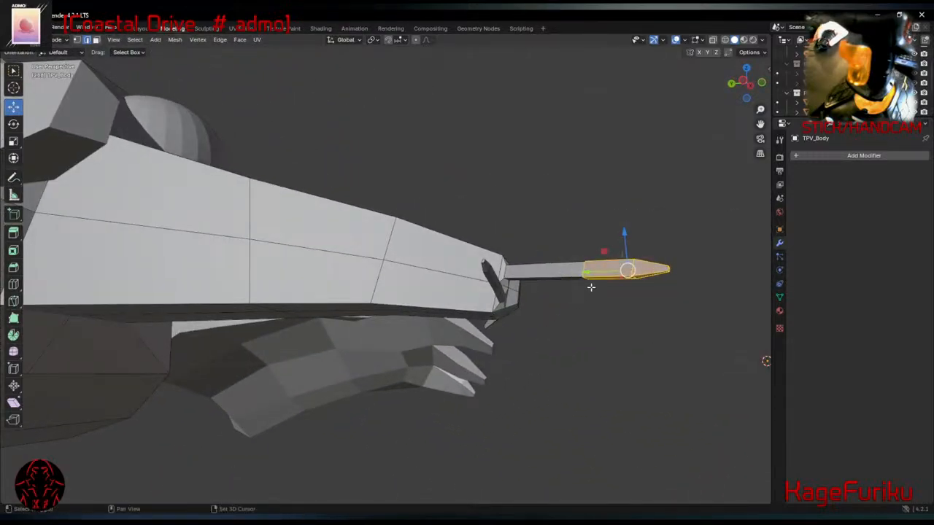
pyautogui.moveTo(591, 285); pyautogui.dragTo(674, 299, button='middle')
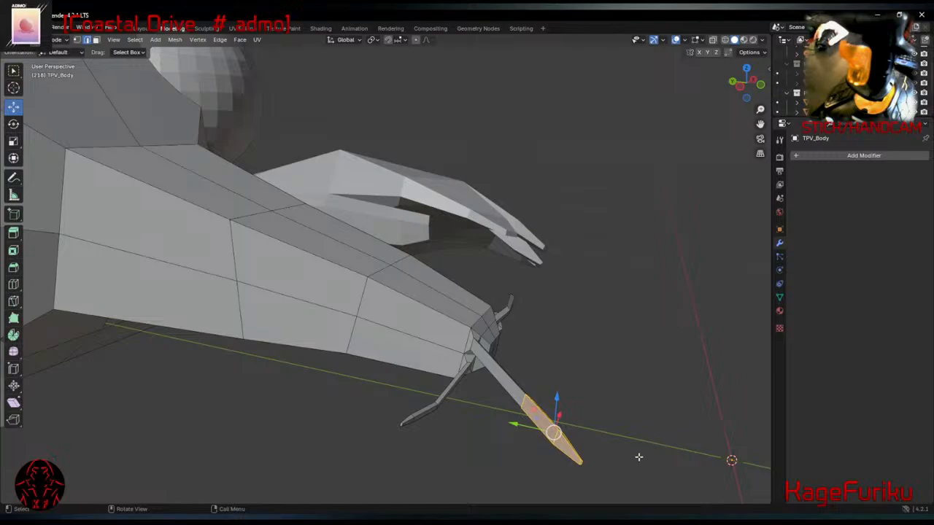
# Move the upper negative-X whisker's outer segments back beside the snout and angle them to sweep backward.
pyautogui.moveTo(534, 411); pyautogui.dragTo(421, 362)
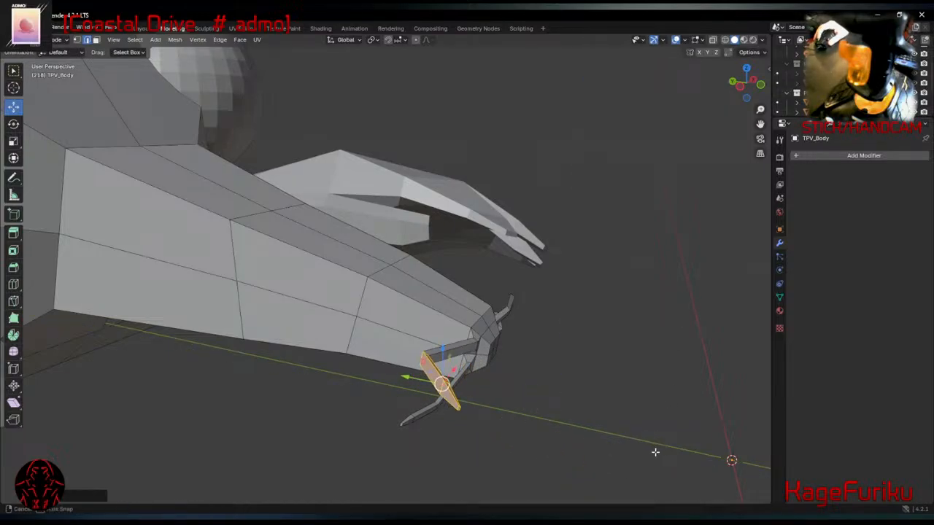
pyautogui.moveTo(655, 452); pyautogui.dragTo(442, 326, button='middle')
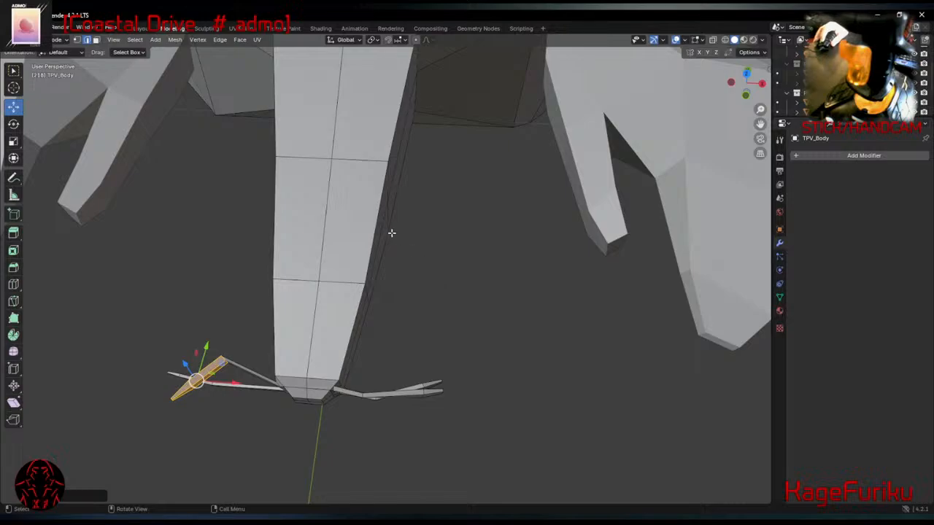
pyautogui.press('g')
pyautogui.click(350, 488)
pyautogui.press('g')
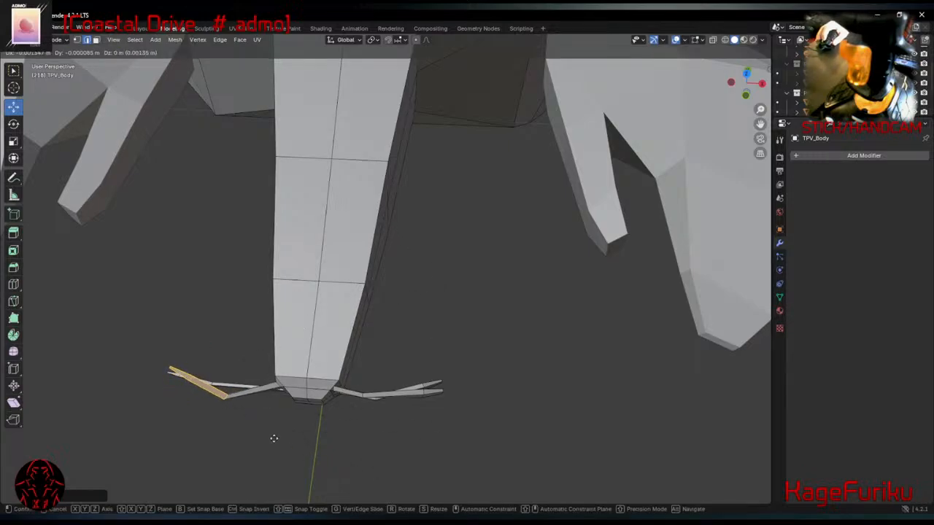
pyautogui.click(265, 421)
# Rotate the upper negative-X whisker's outer segments in front view and again in side view.
pyautogui.moveTo(265, 421); pyautogui.dragTo(481, 146, button='middle')
pyautogui.press('r')
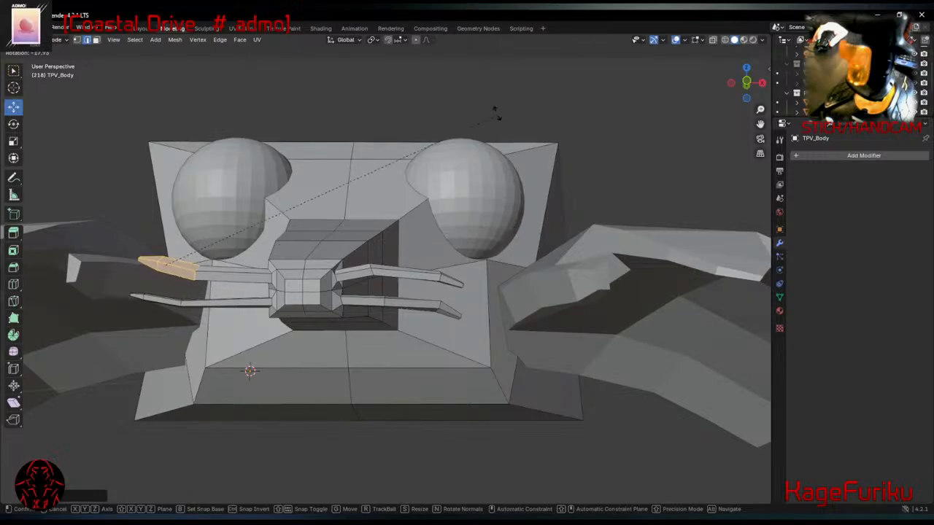
pyautogui.click(470, 84)
pyautogui.moveTo(237, 326); pyautogui.dragTo(588, 370, button='middle')
pyautogui.press('r')
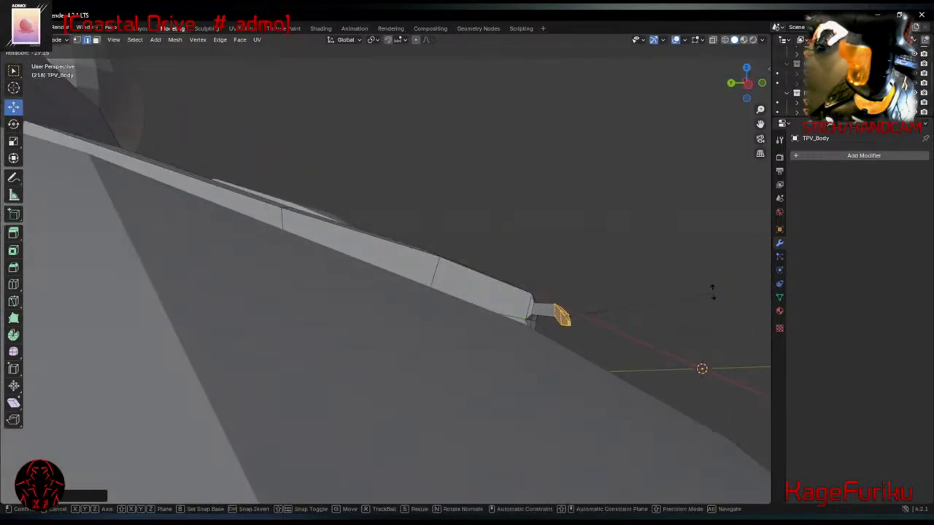
pyautogui.click(712, 290)
# Rotate the upper negative-X whisker's outer segments as seen from above and move them back toward the end of its base segment.
pyautogui.moveTo(710, 287); pyautogui.dragTo(673, 315, button='middle')
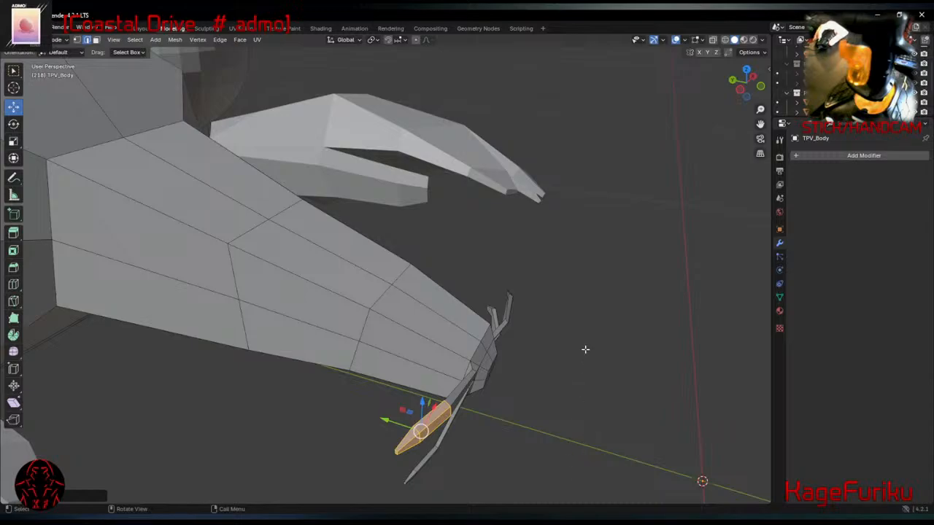
pyautogui.moveTo(585, 349); pyautogui.dragTo(611, 409, button='middle')
pyautogui.press('r')
pyautogui.click(617, 467)
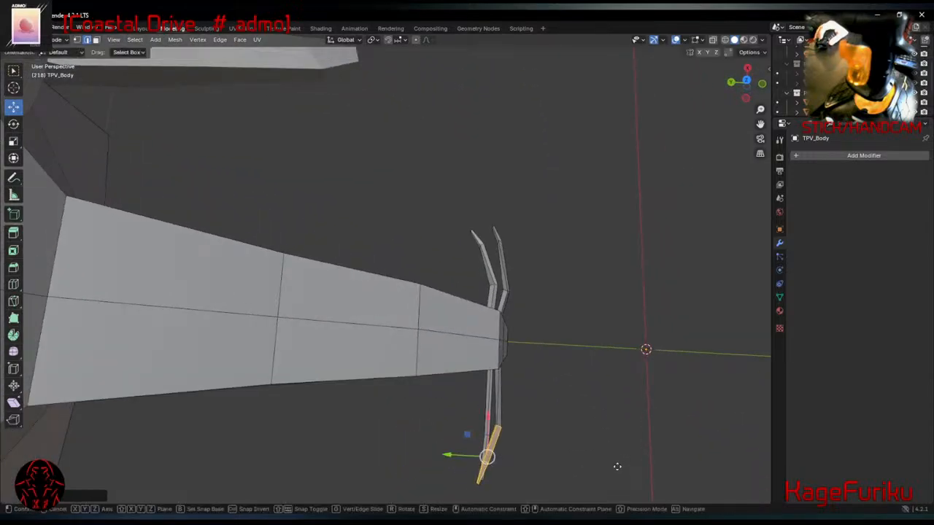
pyautogui.press('g')
pyautogui.click(613, 423)
# Tilt the upper negative-X whisker's outer segments upward in front view and shift them outward to meet the base segment.
pyautogui.moveTo(581, 383); pyautogui.dragTo(421, 373, button='middle')
pyautogui.scroll(-3, 340, 279)
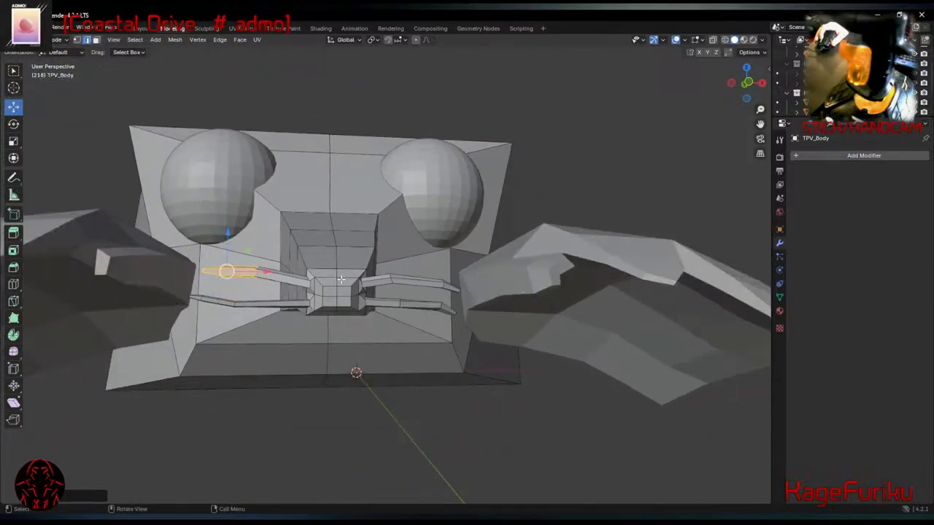
pyautogui.press('r')
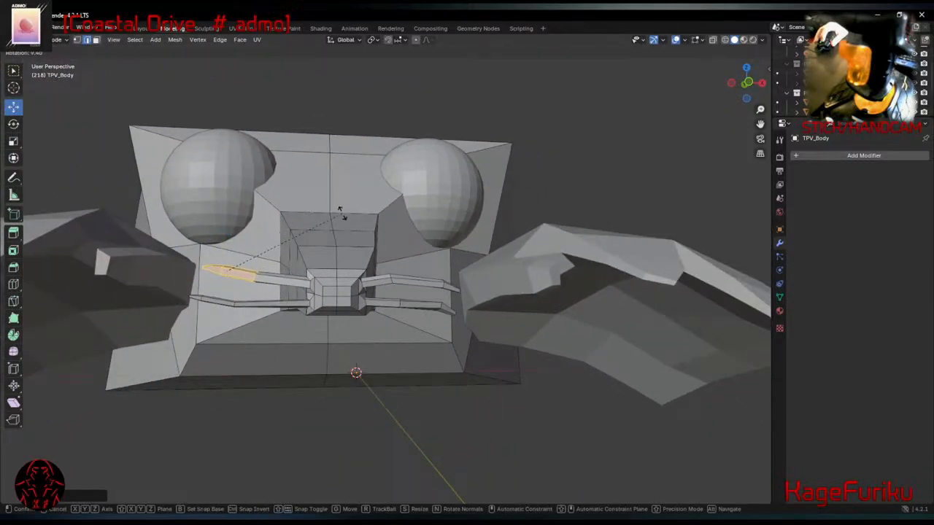
pyautogui.click(339, 211)
pyautogui.press('g')
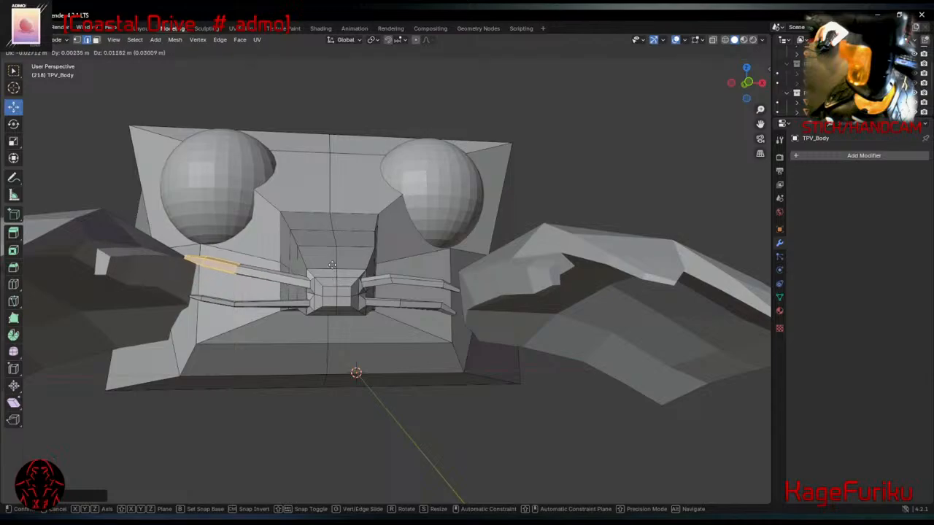
pyautogui.click(240, 314)
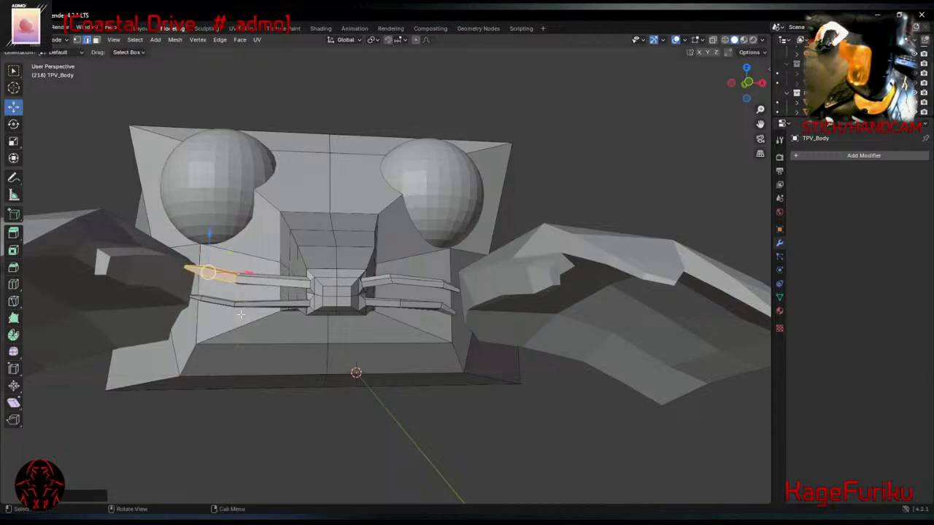
# Select the outer two segments of the lower negative-X whisker on all sides.
pyautogui.click(192, 298)
pyautogui.moveTo(193, 300); pyautogui.dragTo(237, 318, button='middle')
pyautogui.moveTo(228, 379); pyautogui.dragTo(313, 412)
pyautogui.moveTo(314, 412); pyautogui.dragTo(371, 180, button='middle')
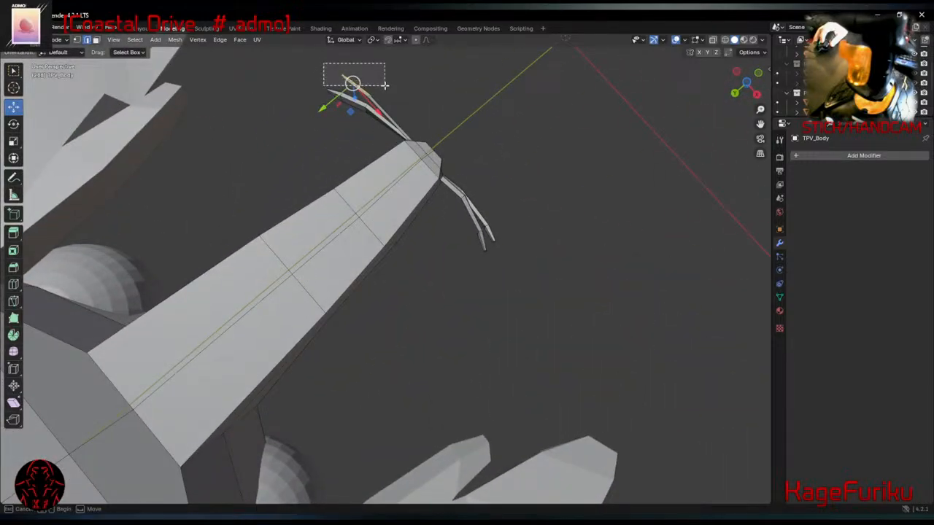
pyautogui.moveTo(384, 86); pyautogui.dragTo(383, 90)
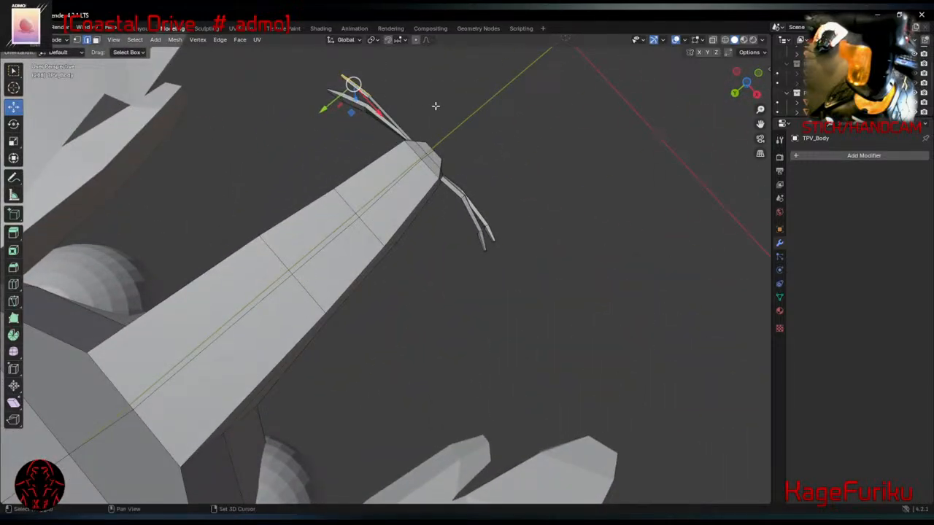
pyautogui.moveTo(436, 106); pyautogui.dragTo(455, 283, button='middle')
pyautogui.scroll(2, 431, 264)
pyautogui.scroll(3, 426, 269)
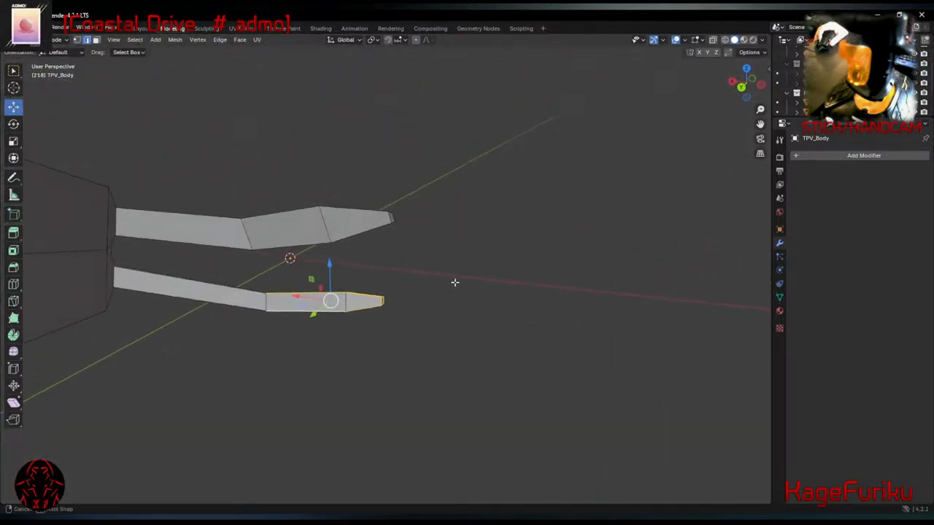
pyautogui.moveTo(408, 265); pyautogui.dragTo(302, 356)
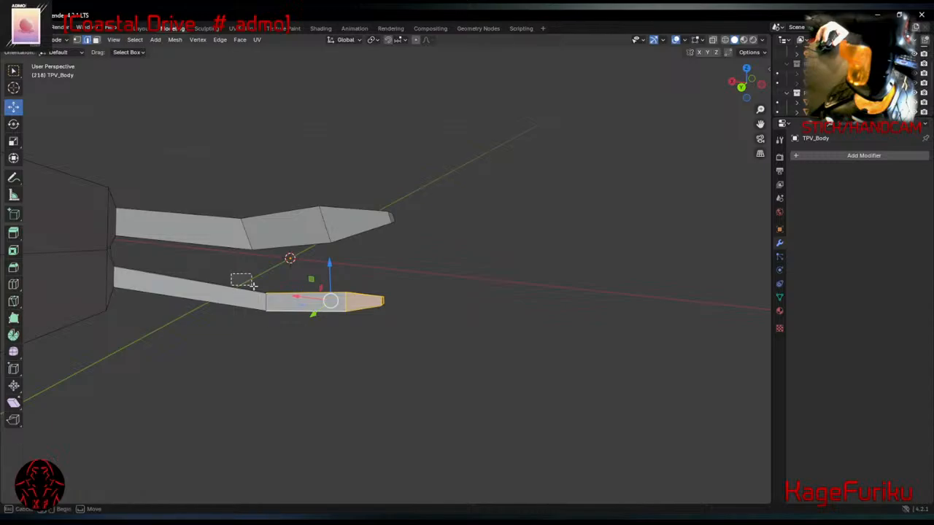
pyautogui.moveTo(241, 277); pyautogui.dragTo(376, 342)
# Rotate the lower negative-X whisker's outer segments in front view and reposition them at the end of its base segment.
pyautogui.moveTo(438, 323); pyautogui.dragTo(396, 344, button='middle')
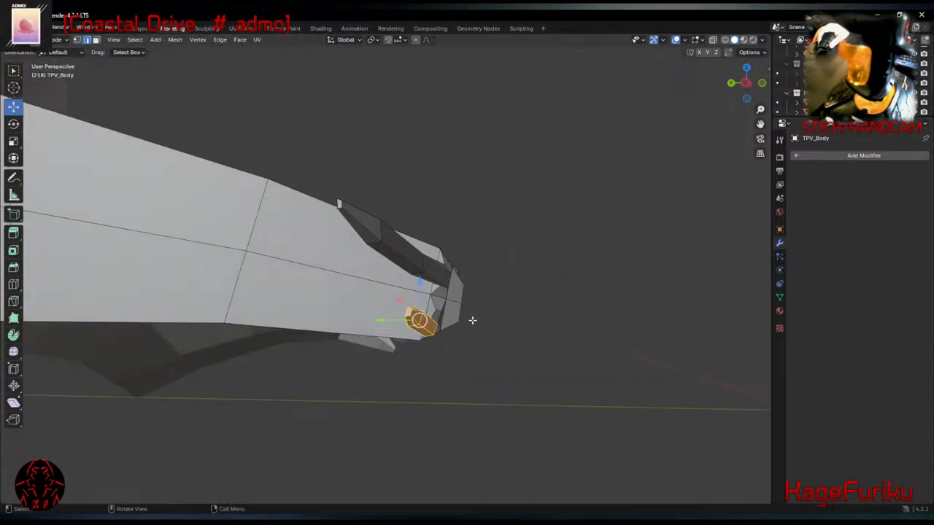
pyautogui.moveTo(472, 320); pyautogui.dragTo(384, 314, button='middle')
pyautogui.press('g')
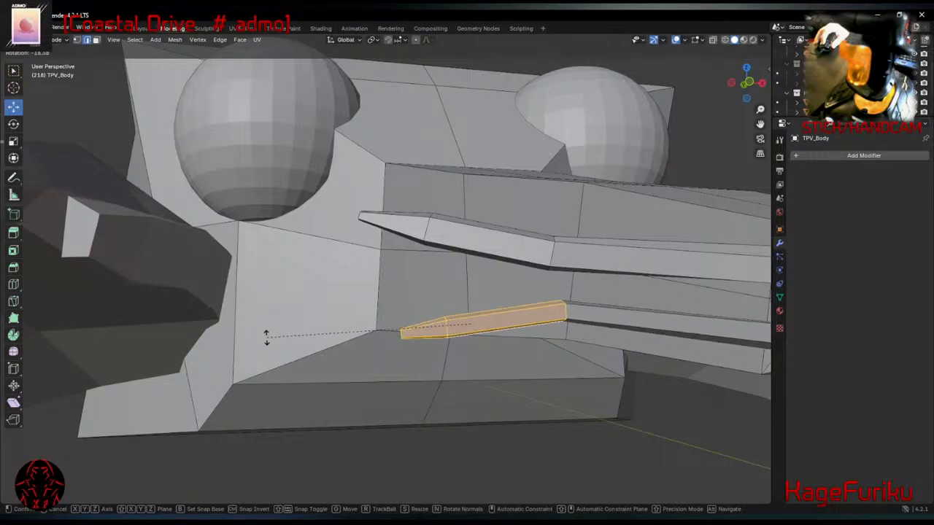
pyautogui.click(285, 401)
pyautogui.moveTo(285, 400); pyautogui.dragTo(410, 422, button='middle')
pyautogui.moveTo(491, 303); pyautogui.dragTo(517, 249, button='middle')
pyautogui.moveTo(612, 209); pyautogui.dragTo(488, 219, button='middle')
pyautogui.scroll(-2, 528, 209)
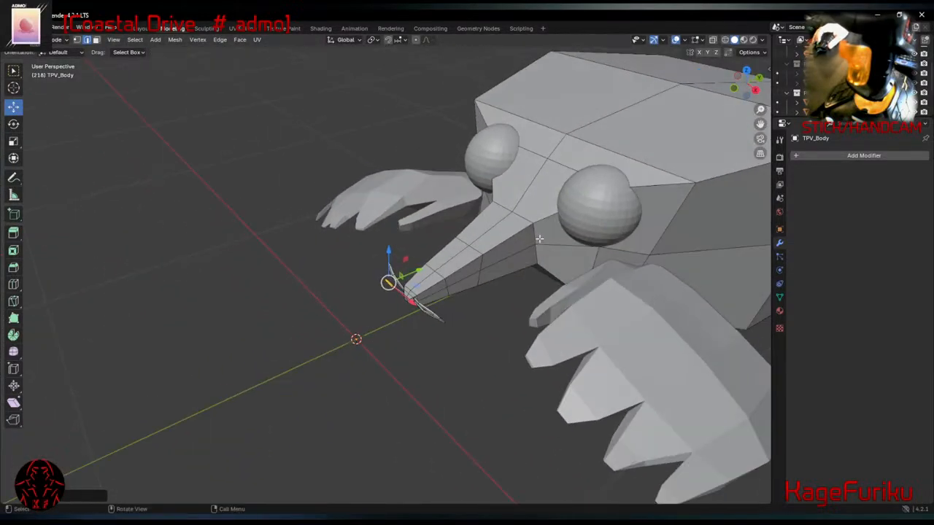
# Select the vertical edges on both sides of the snout's base and scale them outward along the X axis.
pyautogui.click(537, 238)
pyautogui.moveTo(539, 254); pyautogui.dragTo(558, 262, button='middle')
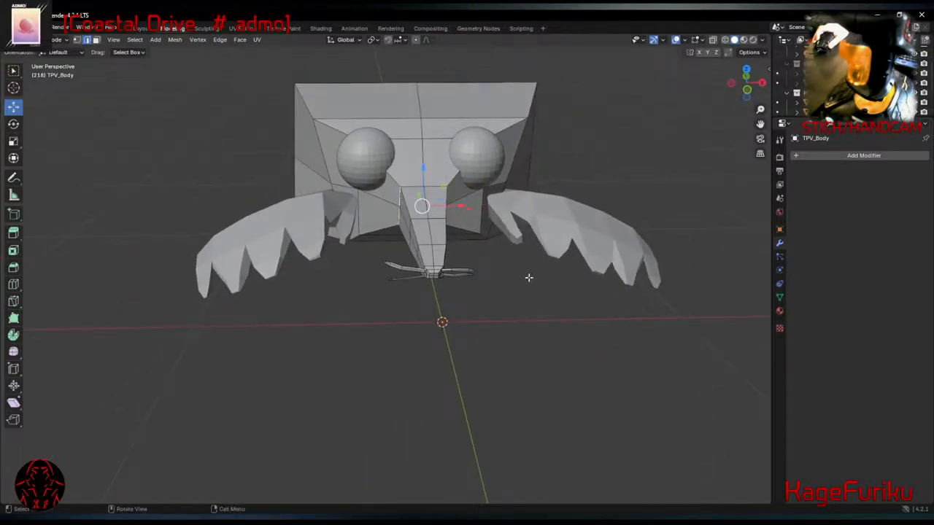
pyautogui.press('g')
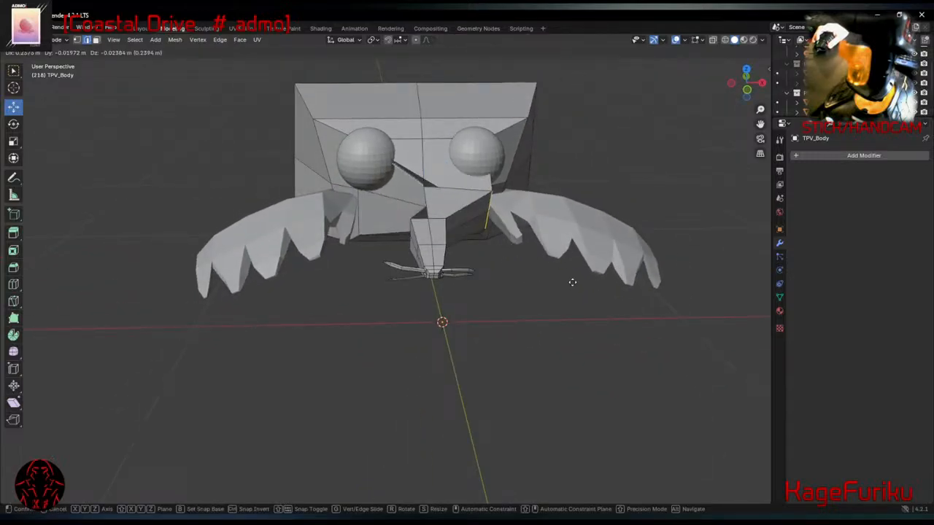
pyautogui.press('s')
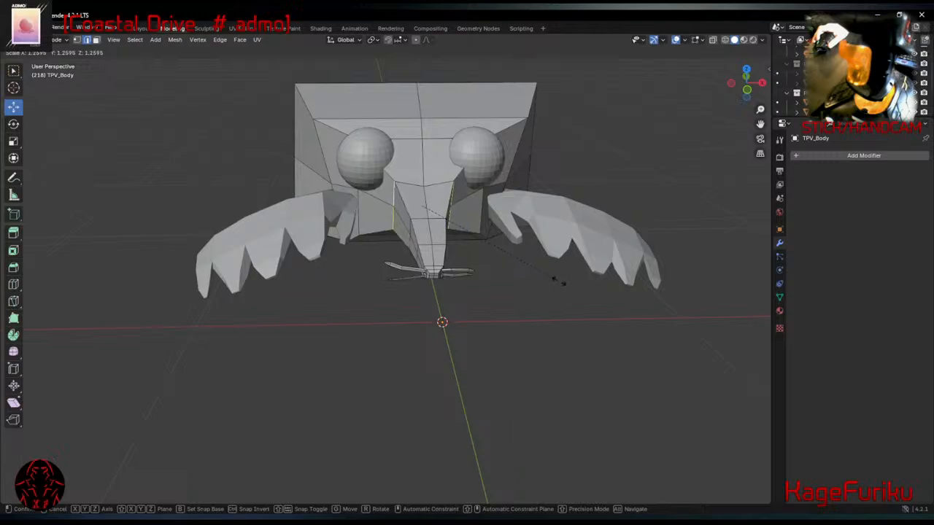
pyautogui.press('x')
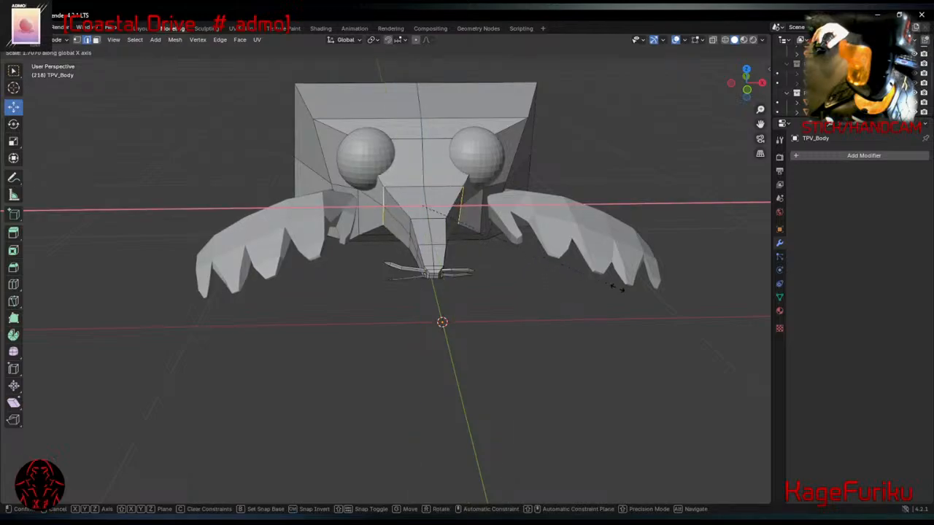
pyautogui.click(628, 289)
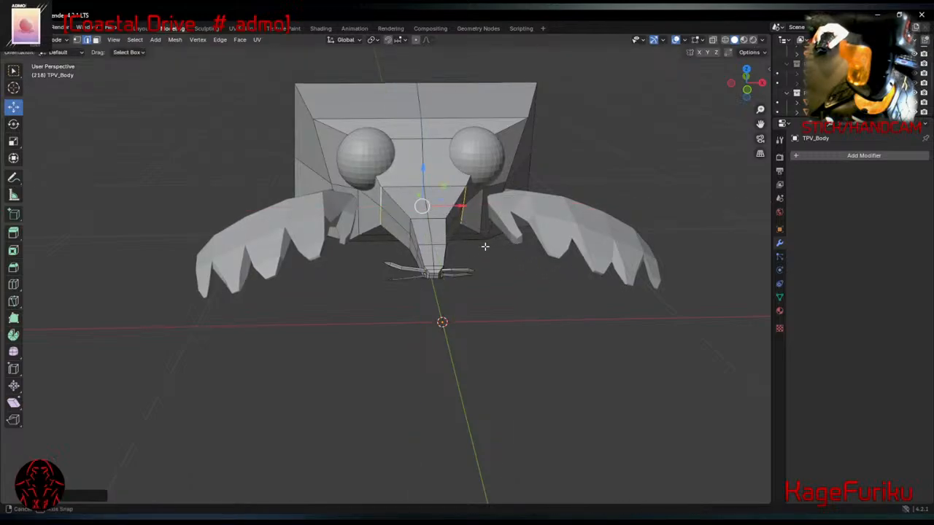
# Scale the snout base's side edges slightly inward along the X axis and check the face from the front.
pyautogui.moveTo(485, 247); pyautogui.dragTo(481, 246, button='middle')
pyautogui.press('s')
pyautogui.middleClick(551, 285)
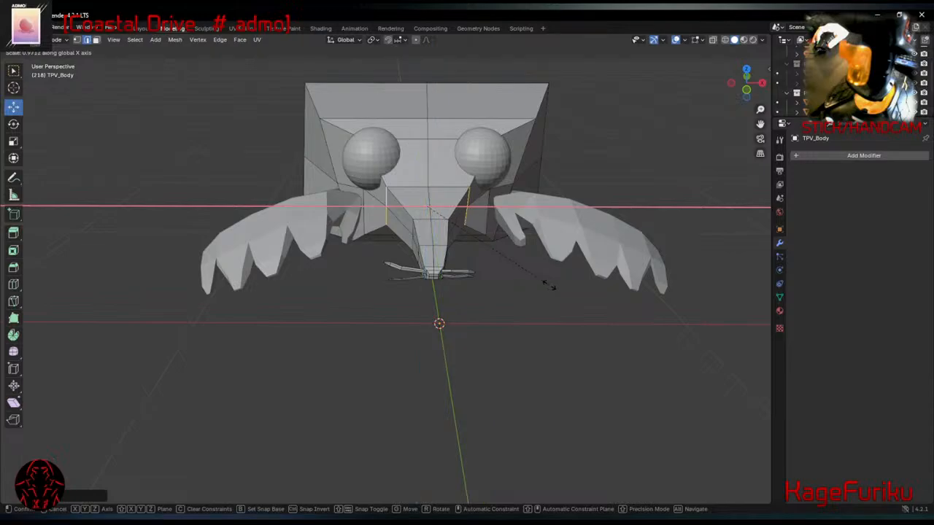
pyautogui.click(529, 282)
pyautogui.moveTo(530, 282); pyautogui.dragTo(491, 273, button='middle')
pyautogui.click(556, 192)
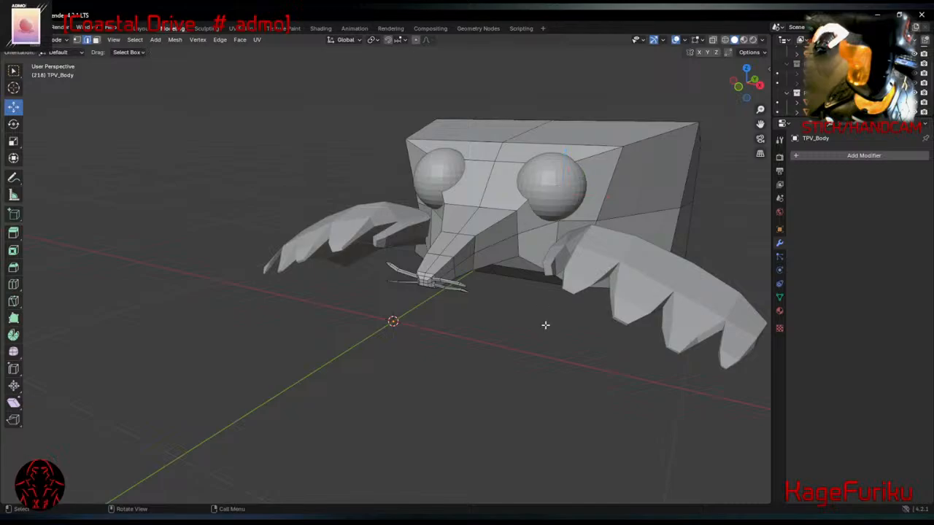
# Dissolve the tail's edge loop just before the taper and select the loop where the taper begins.
pyautogui.scroll(-5, 543, 320)
pyautogui.moveTo(626, 253); pyautogui.dragTo(325, 308, button='middle')
pyautogui.scroll(-4, 567, 294)
pyautogui.scroll(4, 597, 326)
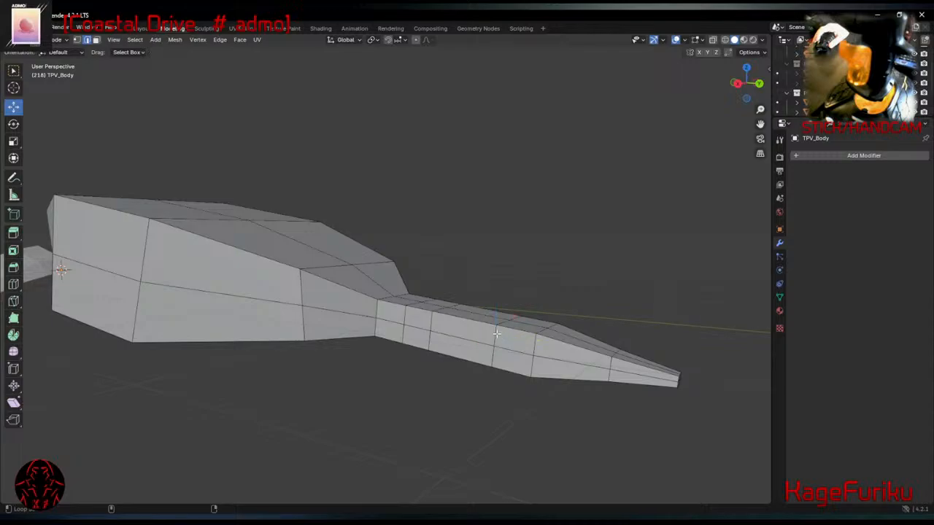
pyautogui.hotkey('ctrl', 'e')
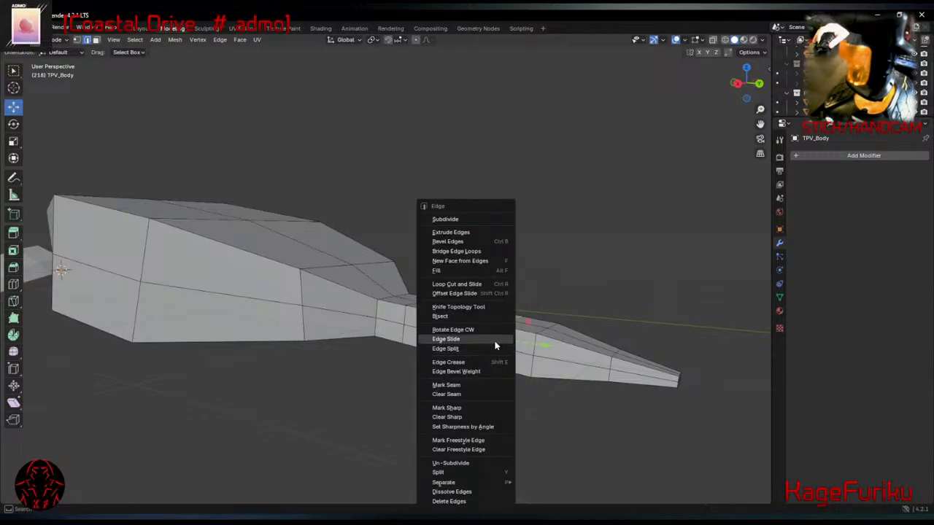
pyautogui.rightClick(496, 344)
pyautogui.rightClick(594, 308)
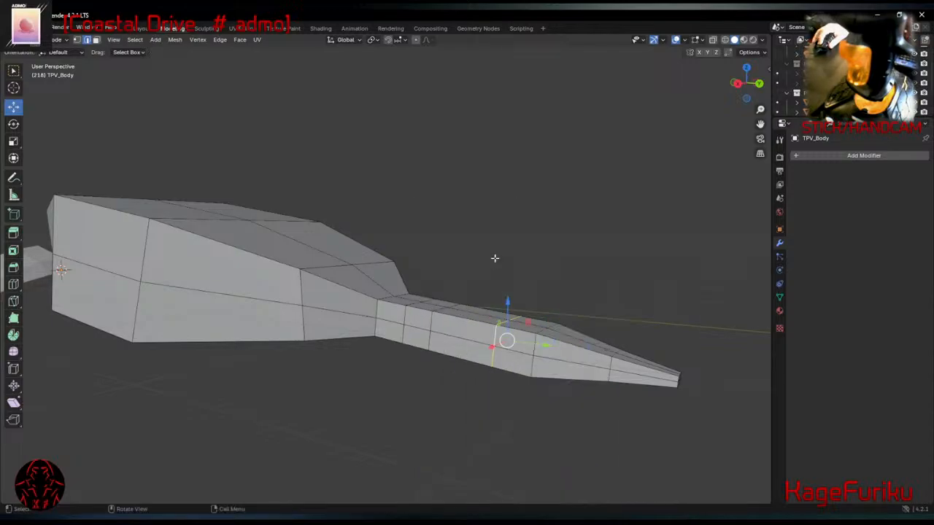
pyautogui.press('x')
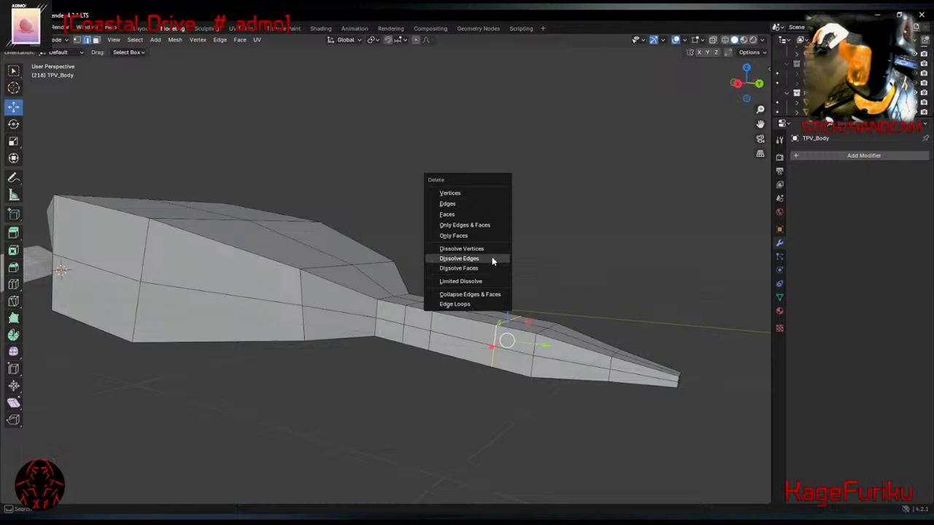
pyautogui.click(490, 258)
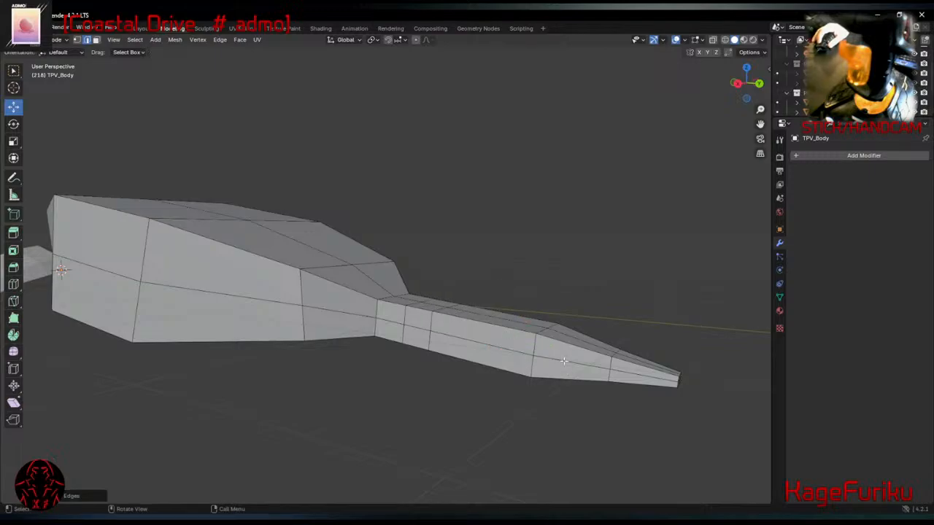
pyautogui.click(533, 342)
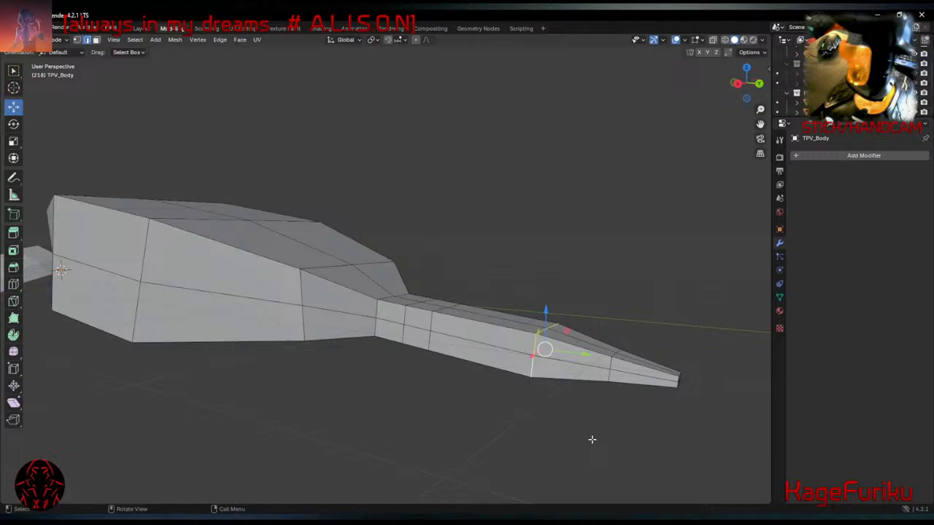
# Switch to the web browser and show the live Twitch channel page.
pyautogui.hotkey('alt', 'Tab')
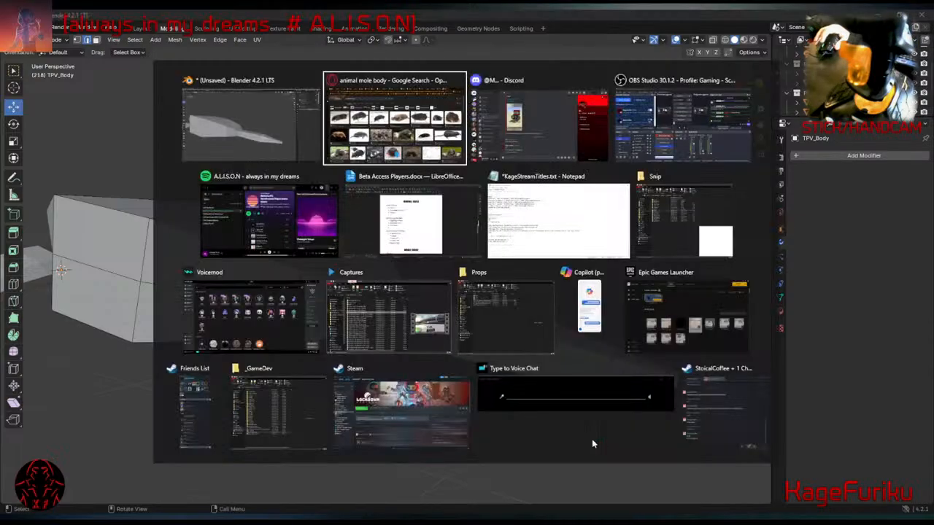
pyautogui.hotkey('alt', 'Tab')
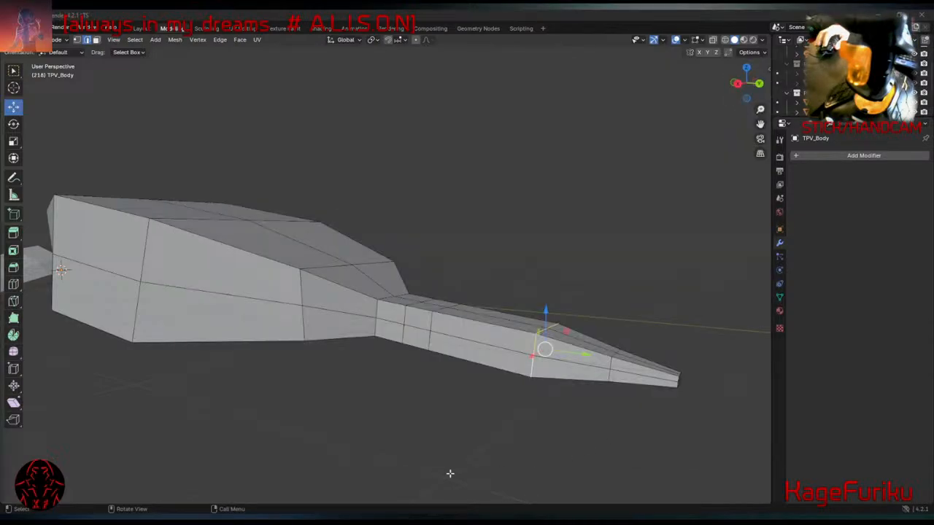
pyautogui.hotkey('alt', 'Tab')
pyautogui.hotkey('alt', 'Tab')
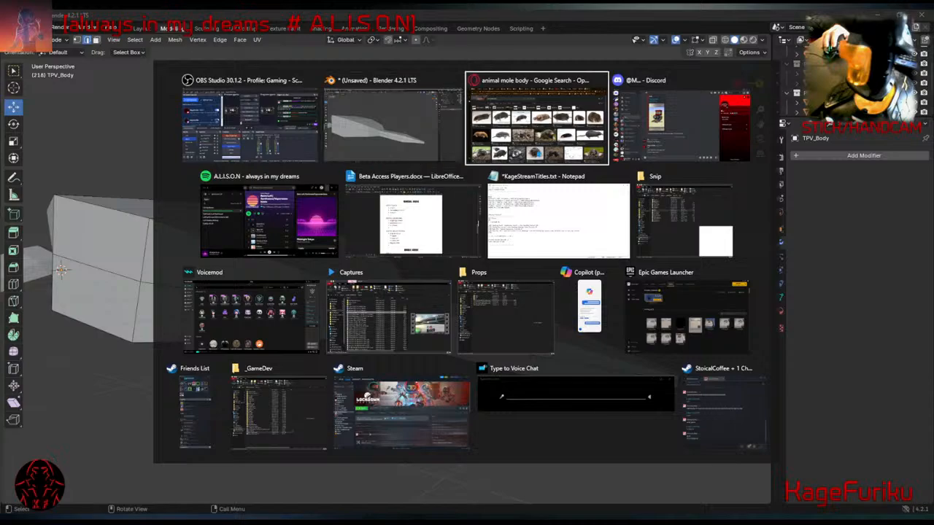
pyautogui.click(640, 17)
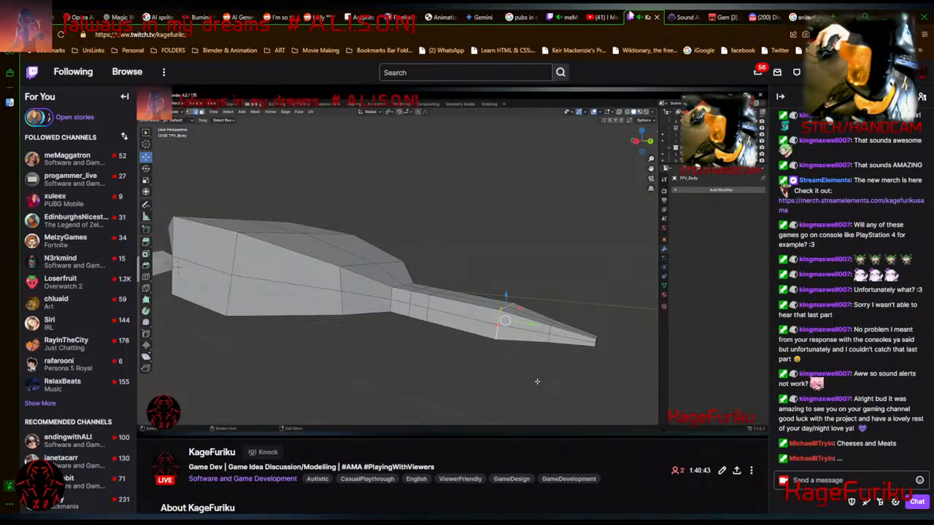
# Draft the chat command "/settitle Game Dev | Assets: 3D Modelling | #AMA #PlayingWithViewers" in the channel's chat.
pyautogui.click(812, 483)
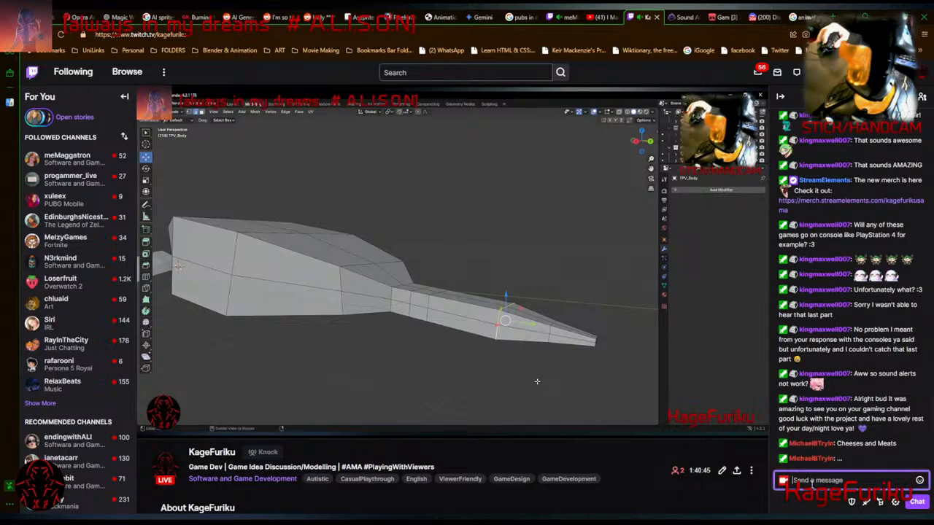
pyautogui.write('/sett')
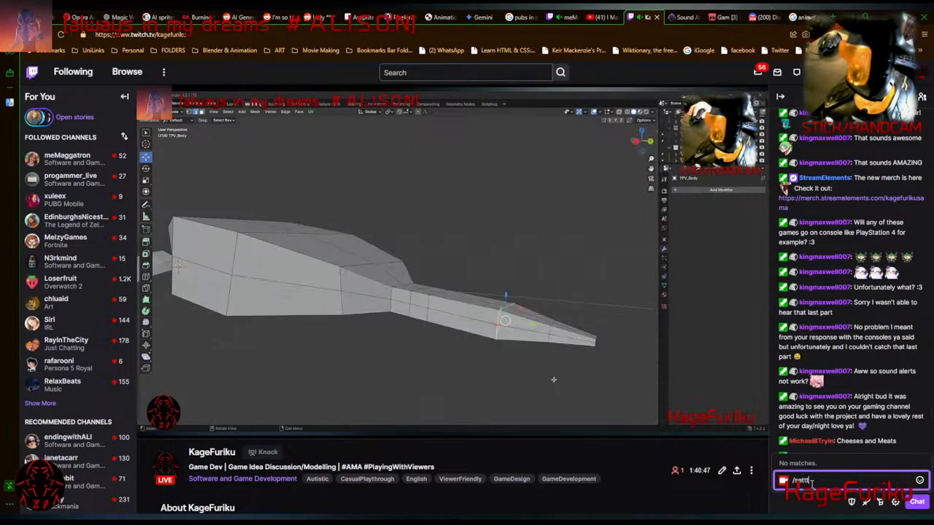
pyautogui.write('i')
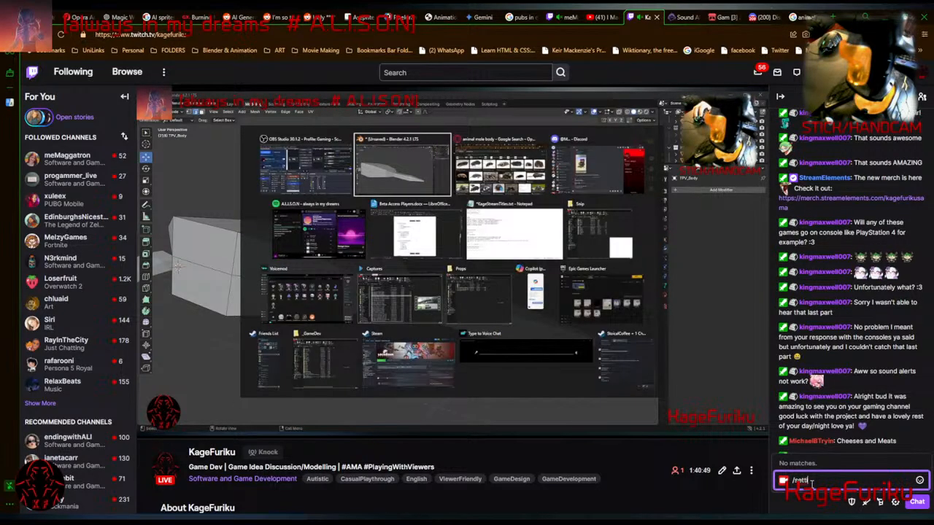
pyautogui.write('tle')
pyautogui.write('Game Dev | Assets: 3D Modelling | #AMA #PlayingWithViewers')
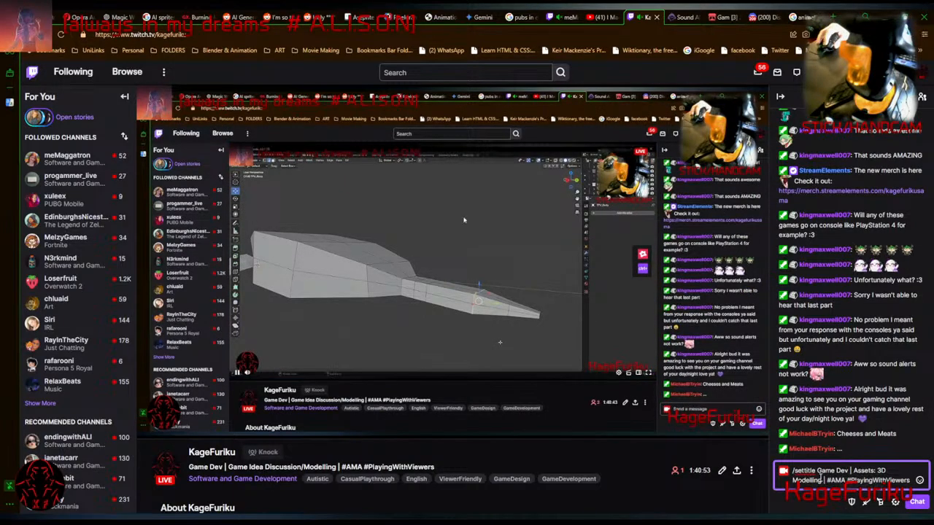
# Replace "Assets: 3D Modelling" in the drafted command with "Making a Game: Holey-Moley!" and try to submit it with /settitle.
pyautogui.moveTo(876, 473)
pyautogui.mouseDown()
pyautogui.moveTo(856, 475)
pyautogui.moveTo(890, 474)
pyautogui.mouseUp()
pyautogui.press('BackSpace')
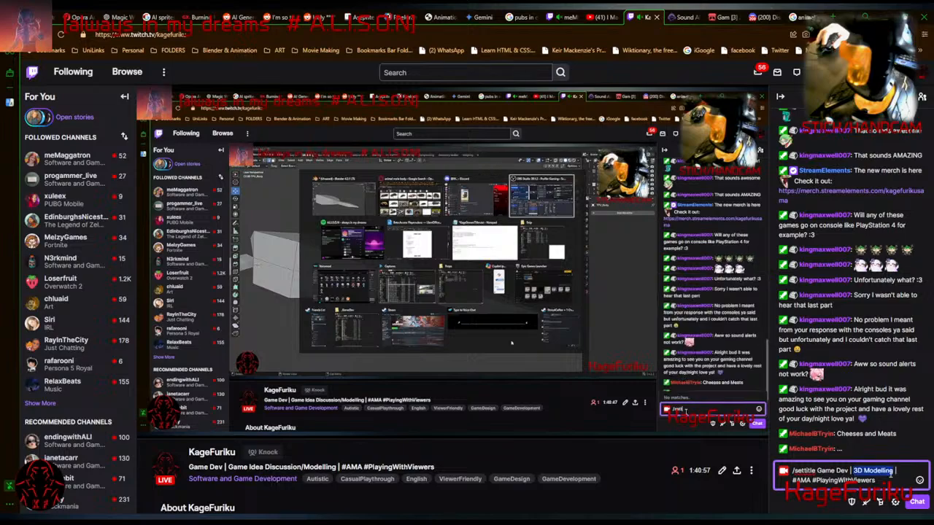
pyautogui.write('M')
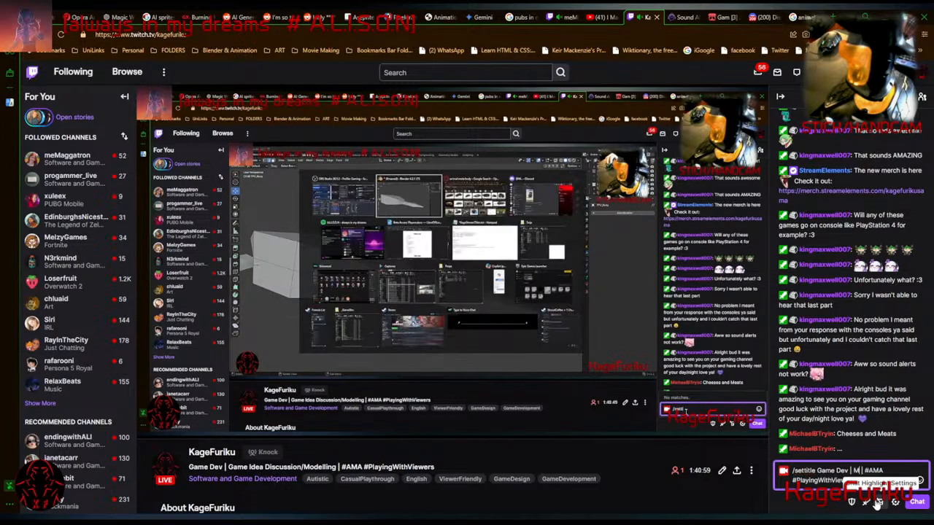
pyautogui.write('aking a Game')
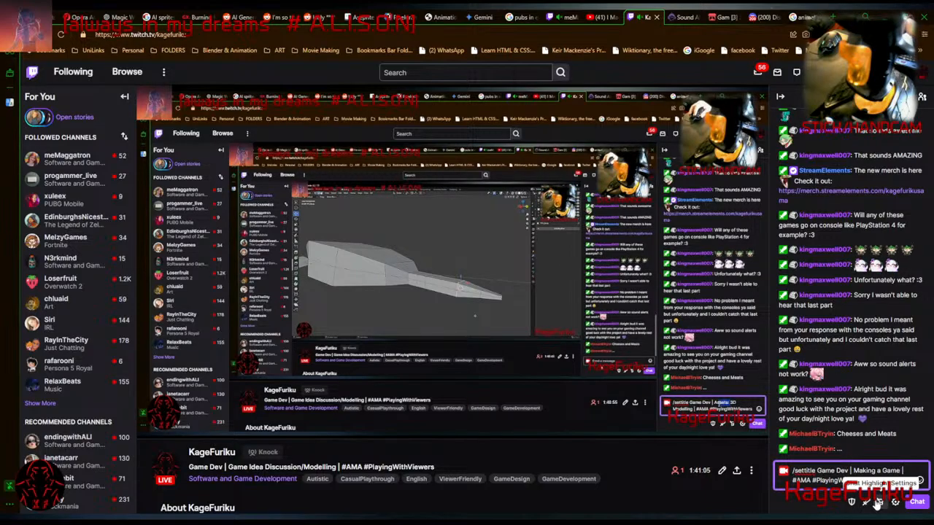
pyautogui.write(': Holey-Mol')
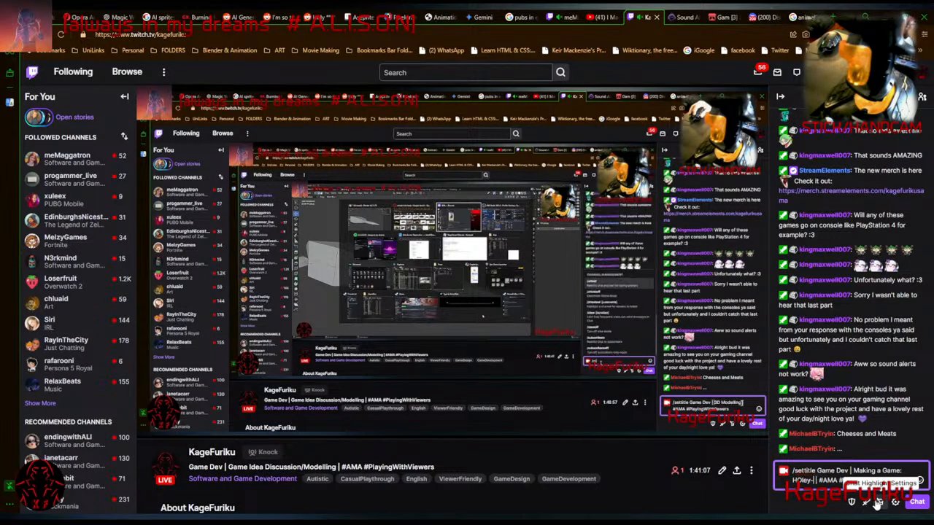
pyautogui.write('ey!')
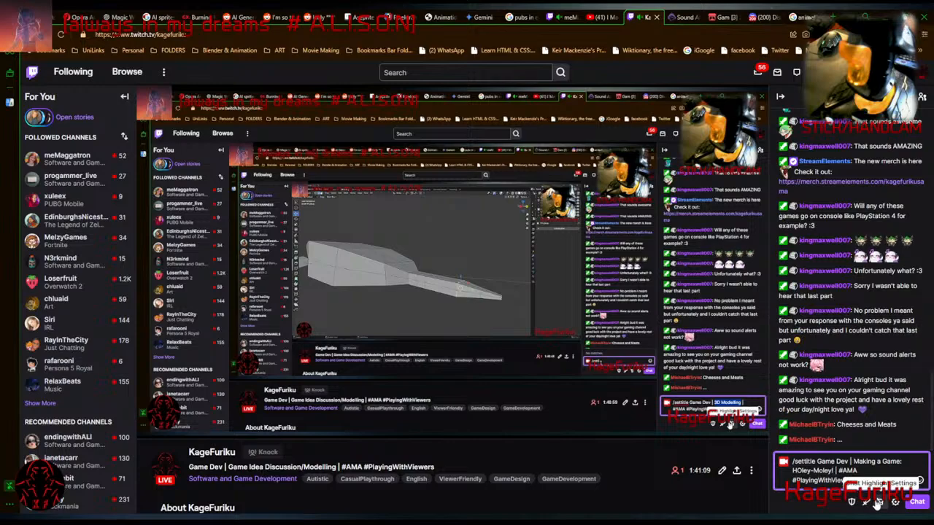
pyautogui.click(801, 472)
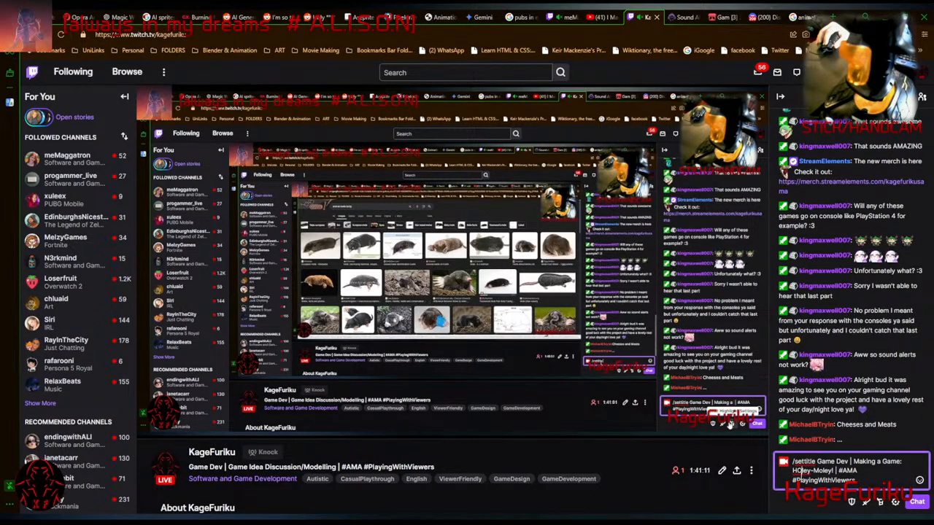
pyautogui.press('Return')
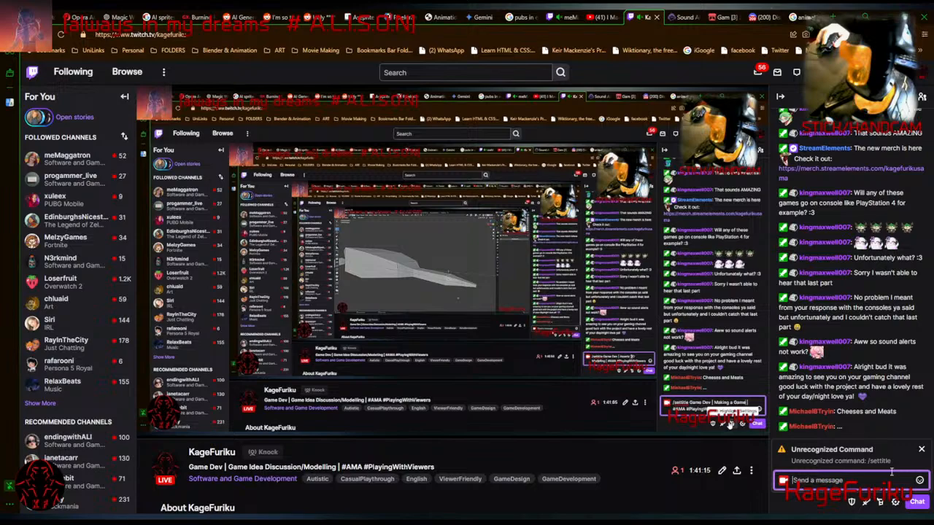
# Set the stream title by sending "!settitle Game Dev | #MAG - Holey-Moley! | #AMA #PlayingWithViewers" in chat.
pyautogui.write('Game Dev | Assets: 3D Modelling | #AMA #PlayingWithViewers')
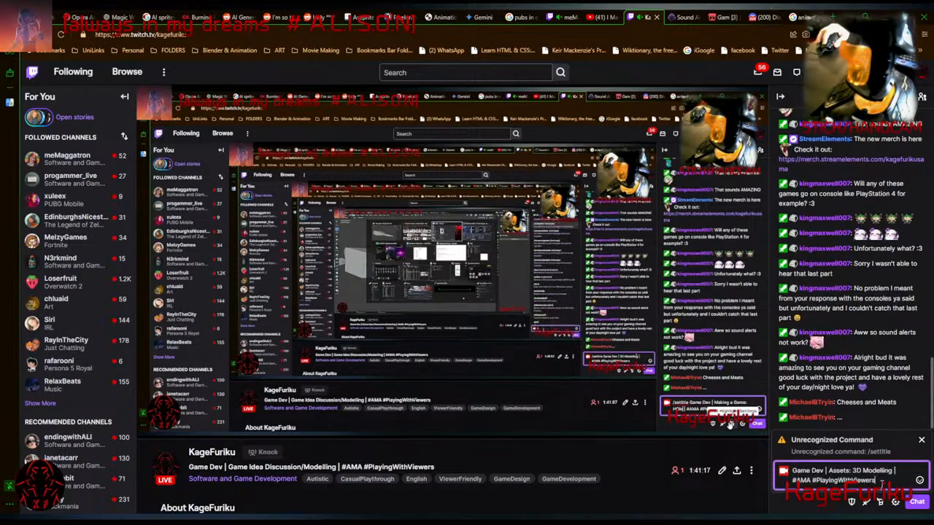
pyautogui.moveTo(892, 471); pyautogui.dragTo(829, 472)
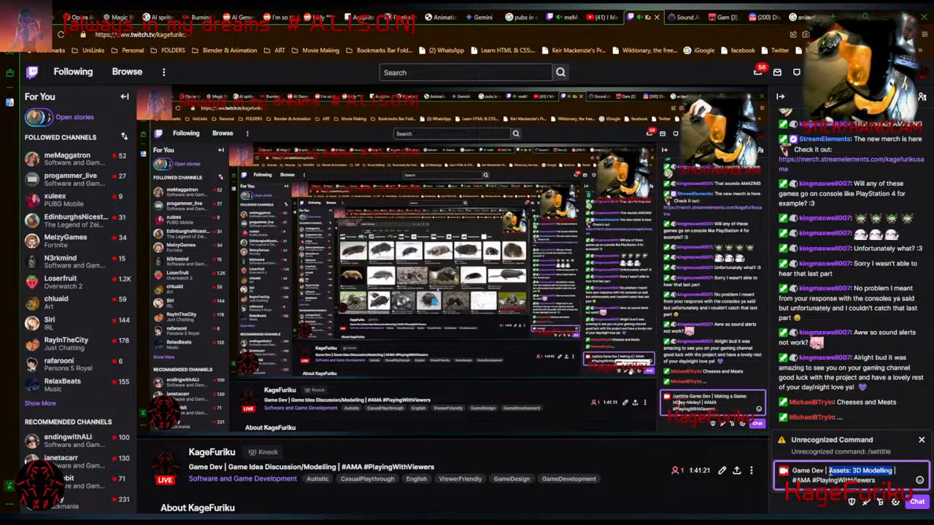
pyautogui.press('BackSpace')
pyautogui.write('#MAG - ')
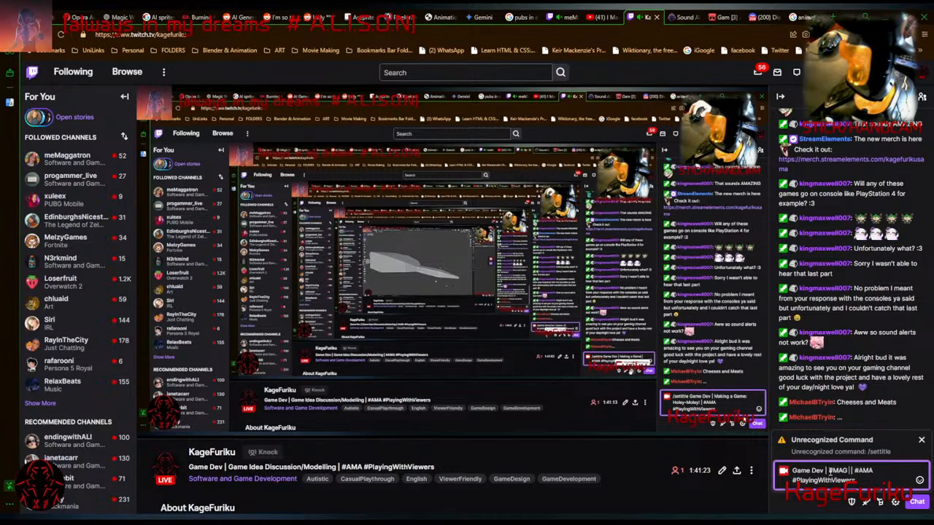
pyautogui.write('Ho')
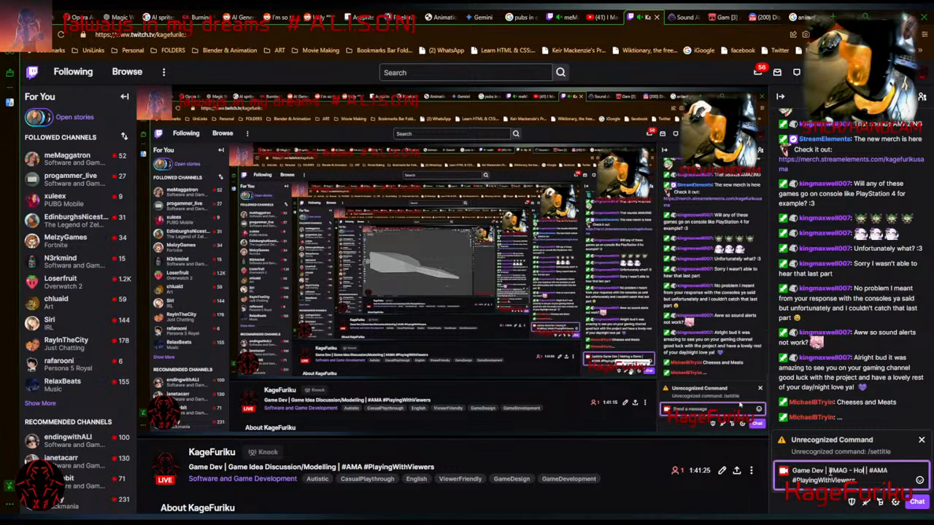
pyautogui.write('ley-Moley!')
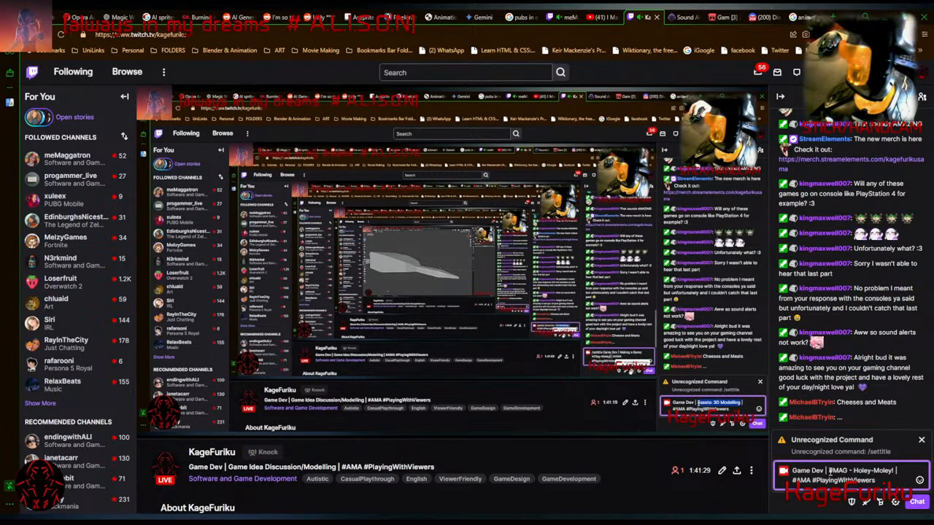
pyautogui.press('Home')
pyautogui.write('!settitle')
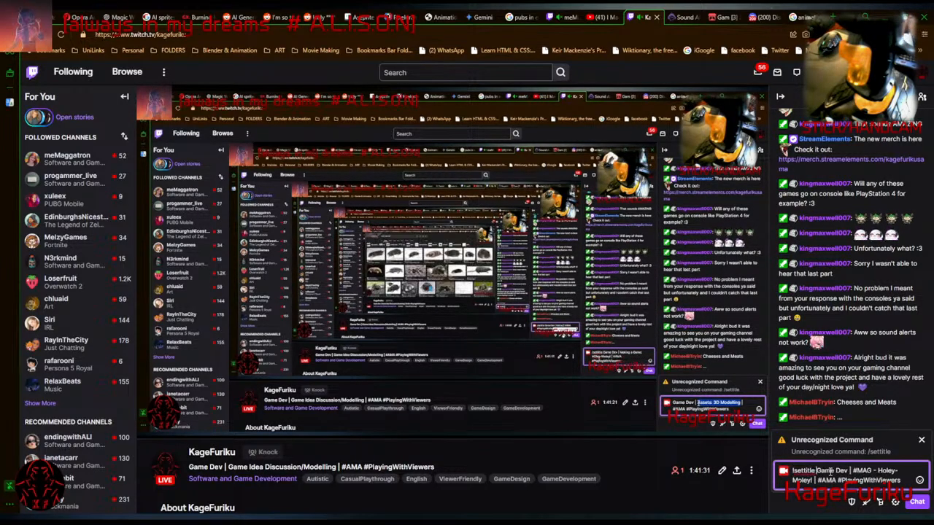
pyautogui.press('Return')
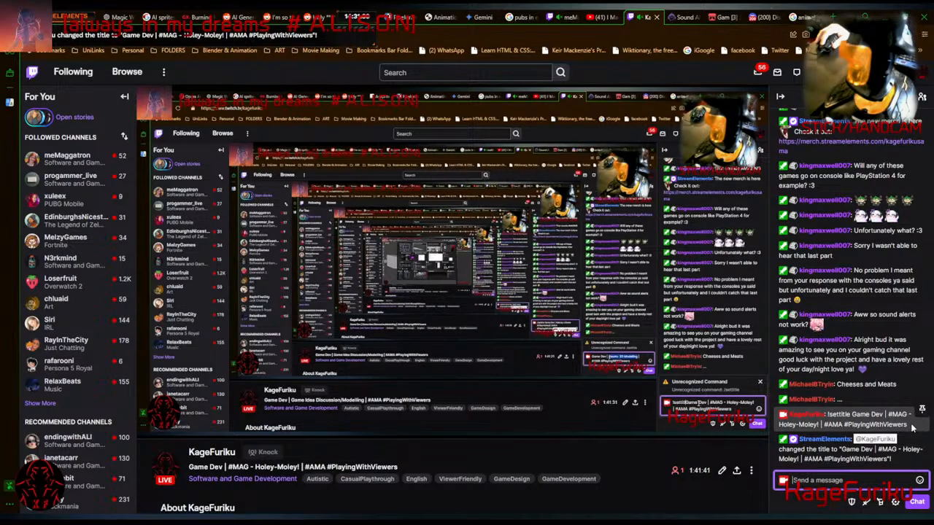
# Copy the sent !settitle command into a new chat message and replace its #MAG tag with #GameMaking.
pyautogui.moveTo(912, 428); pyautogui.dragTo(827, 415)
pyautogui.hotkey('ctrl', 'c')
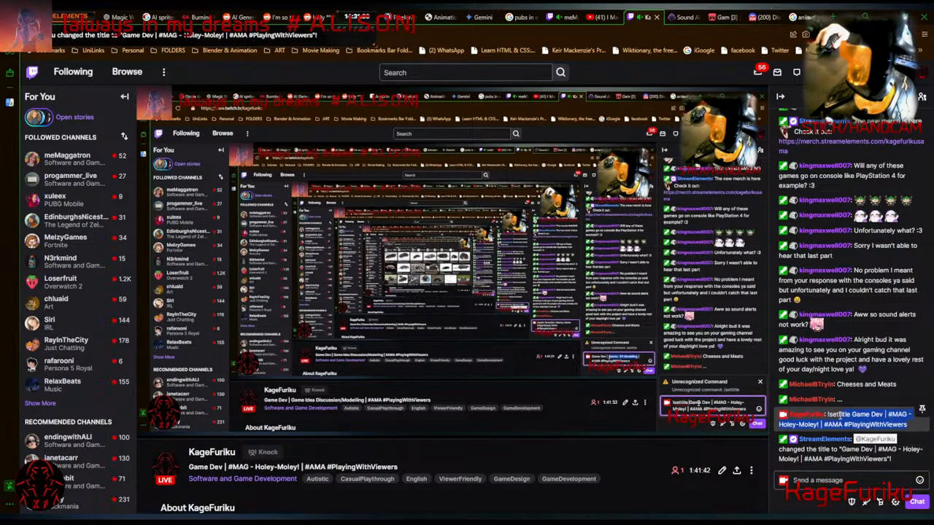
pyautogui.click(821, 478)
pyautogui.hotkey('ctrl', 'v')
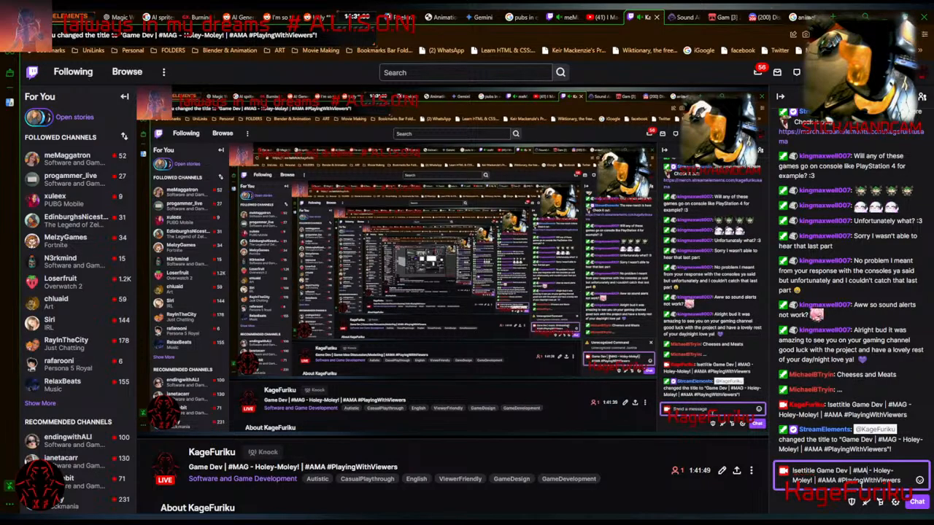
pyautogui.press('BackSpace')
pyautogui.press('BackSpace')
pyautogui.press('BackSpace')
pyautogui.write('Game')
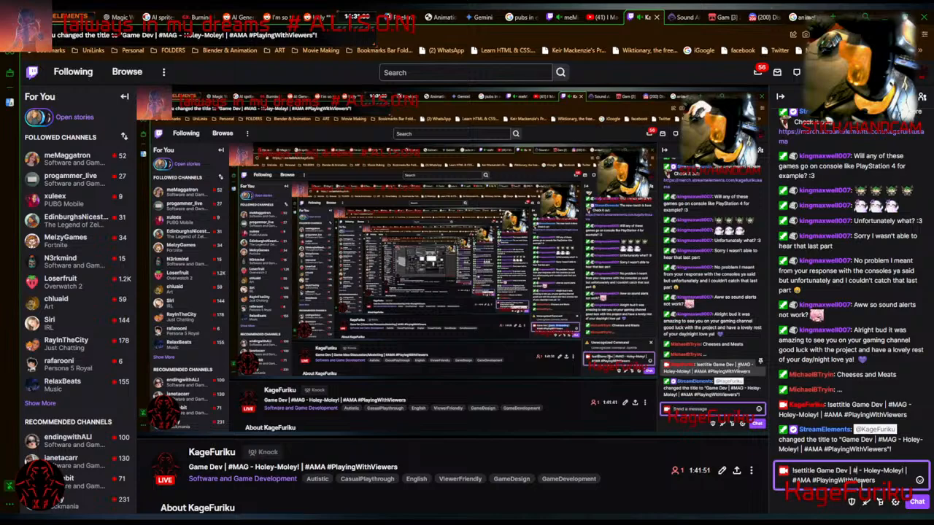
pyautogui.write('making')
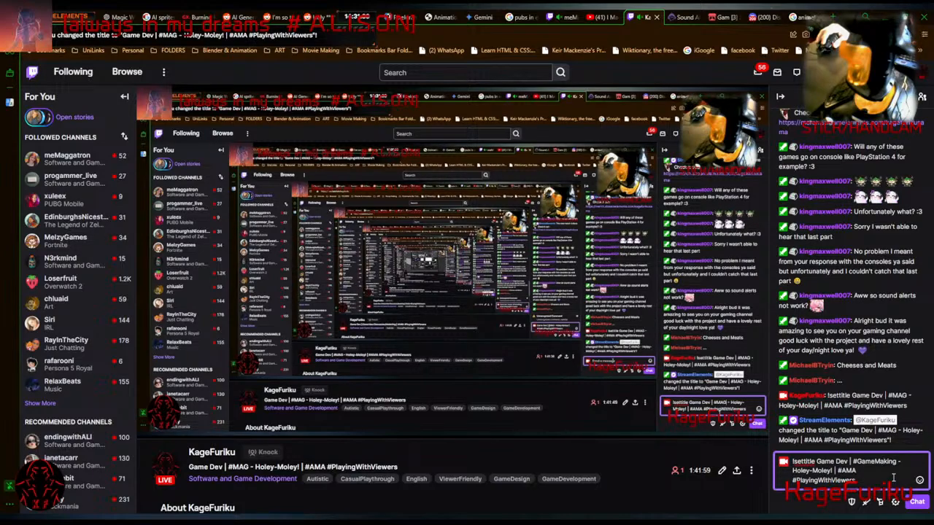
# Remove the #GameMaking hashtag before "- Holey-Moley!" from the drafted title command.
pyautogui.press('Delete')
pyautogui.press('Delete')
pyautogui.press('Delete')
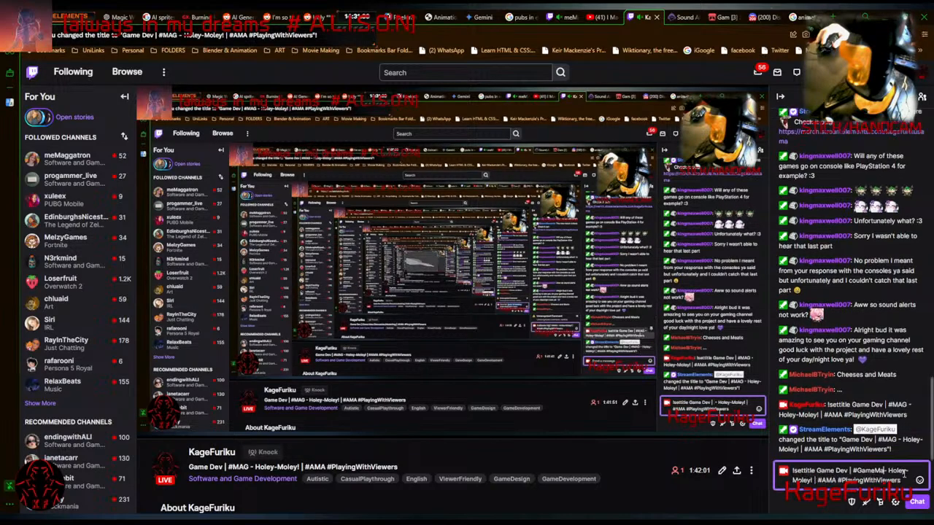
pyautogui.press('BackSpace')
pyautogui.press('BackSpace')
pyautogui.press('BackSpace')
pyautogui.press('BackSpace')
pyautogui.press('BackSpace')
pyautogui.press('BackSpace')
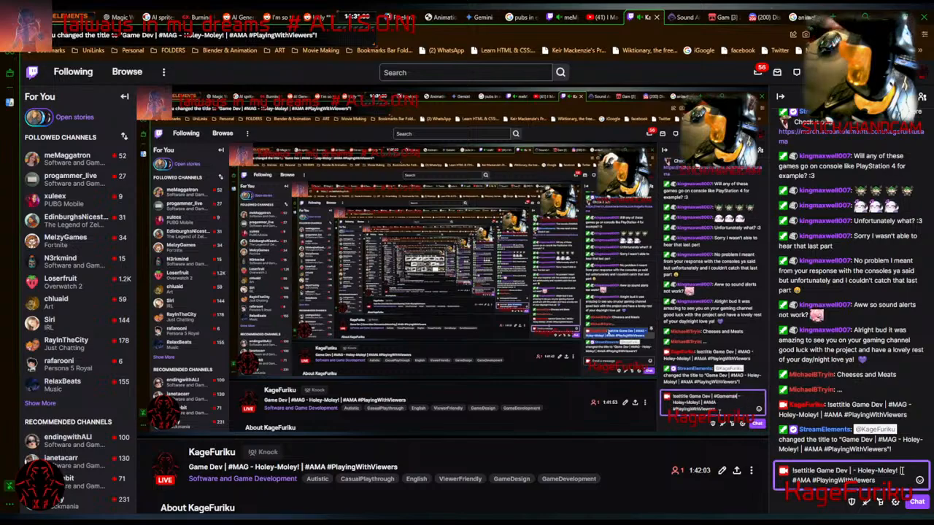
# Complete and send the chat command setting the stream title to "Game Dev | Assets for "Holey-Moley!" | #AMA #PlayingWithViewers".
pyautogui.press('Delete')
pyautogui.press('Delete')
pyautogui.write('Assets |')
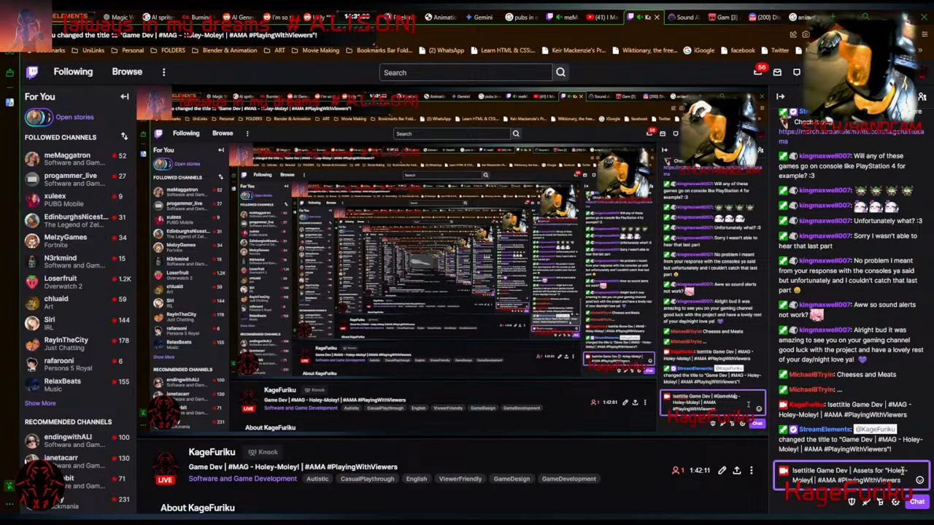
pyautogui.press('Return')
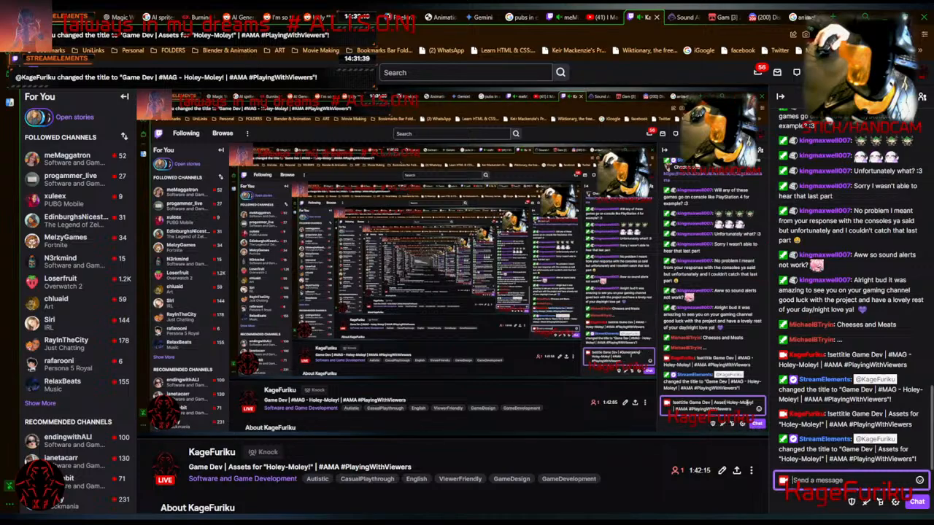
# Switch to Blender and move all faces of the two tip segments on the body's narrow end closer to the body.
pyautogui.click(889, 13)
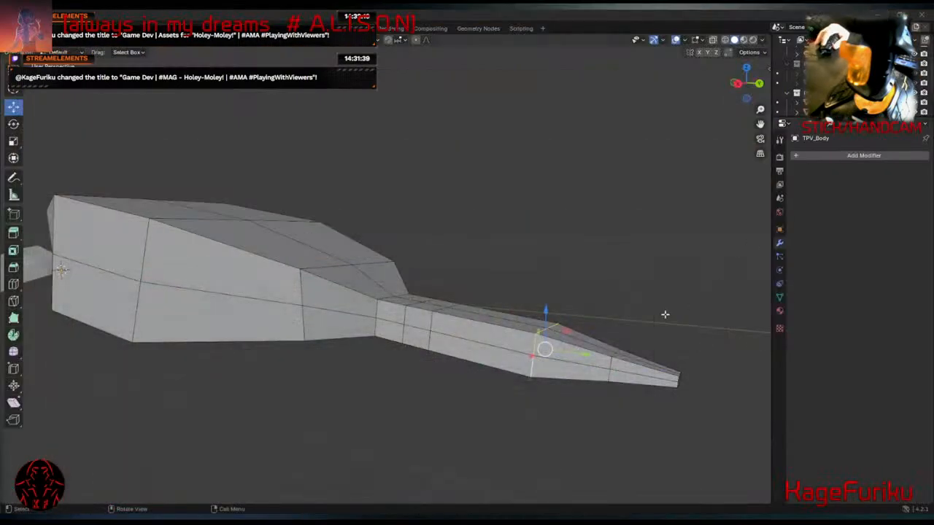
pyautogui.moveTo(400, 386); pyautogui.dragTo(395, 384, button='middle')
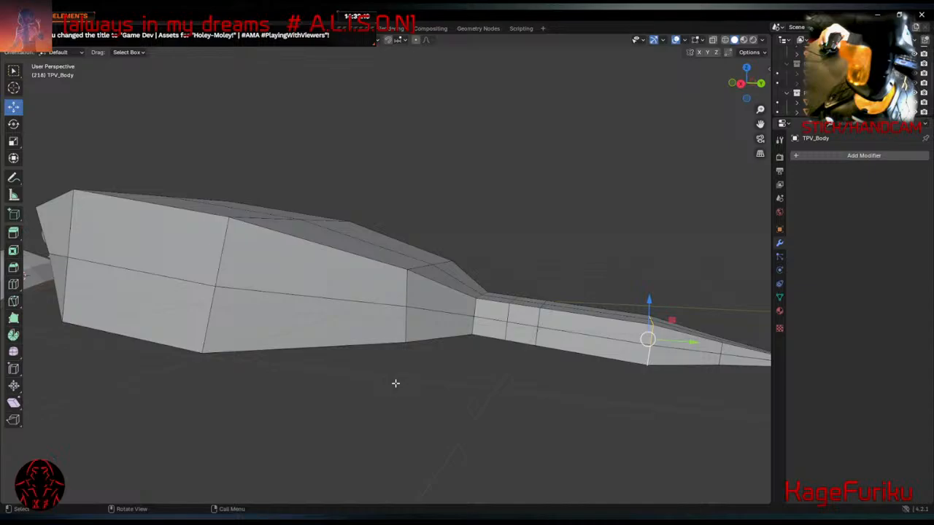
pyautogui.moveTo(519, 322); pyautogui.dragTo(425, 322, button='middle')
pyautogui.moveTo(683, 333); pyautogui.dragTo(462, 442)
pyautogui.moveTo(681, 387); pyautogui.dragTo(264, 257, button='middle')
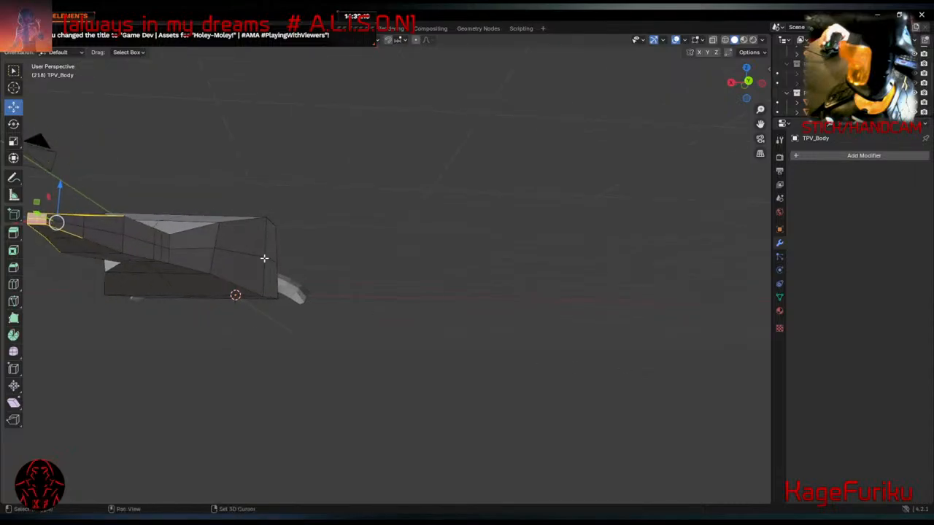
pyautogui.moveTo(271, 182); pyautogui.dragTo(444, 223, button='middle')
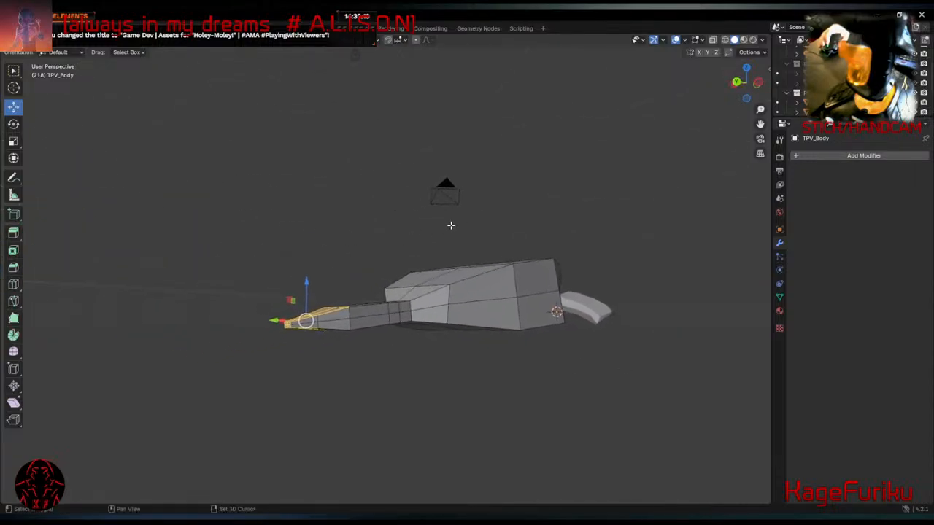
pyautogui.moveTo(224, 253); pyautogui.dragTo(359, 363)
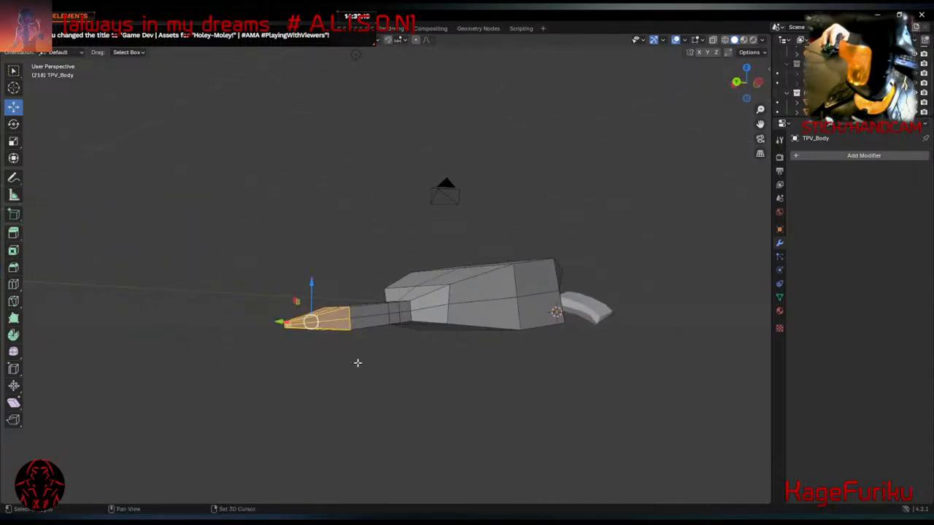
pyautogui.moveTo(358, 363); pyautogui.dragTo(581, 287, button='middle')
pyautogui.moveTo(581, 287); pyautogui.dragTo(433, 366)
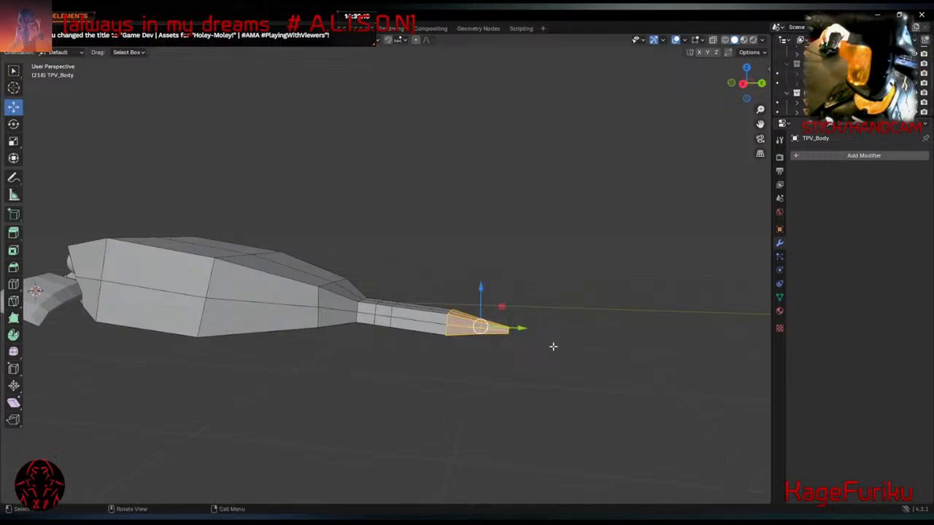
pyautogui.moveTo(498, 307); pyautogui.dragTo(459, 299)
pyautogui.moveTo(459, 300); pyautogui.dragTo(402, 329, button='middle')
# Shrink the face loop just before the two tip segments evenly and stretch it along the Y axis.
pyautogui.scroll(4, 402, 329)
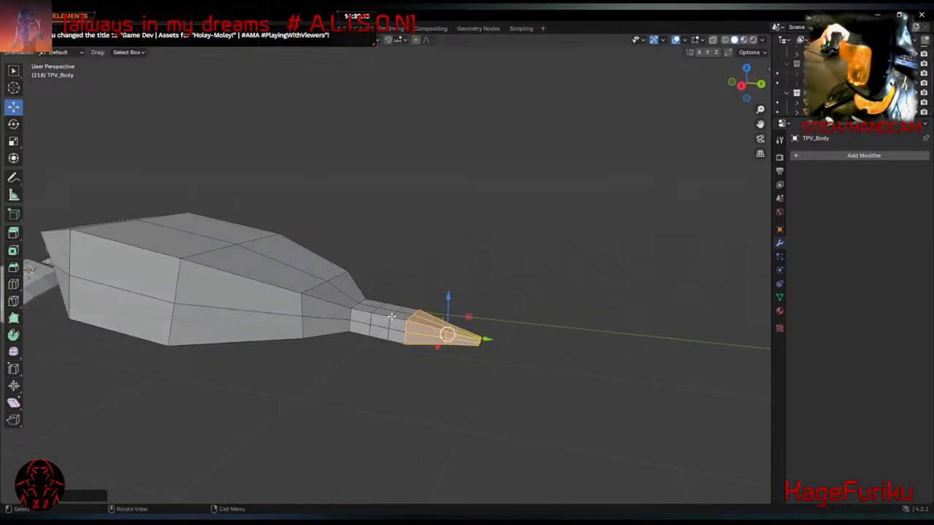
pyautogui.click(423, 367)
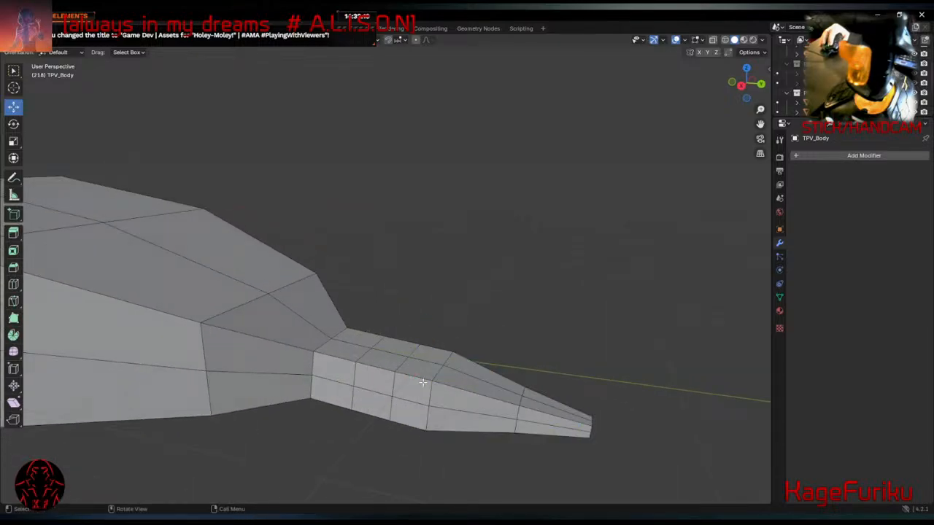
pyautogui.click(412, 393)
pyautogui.keyDown('shift'); pyautogui.click(424, 370); pyautogui.keyUp('shift')
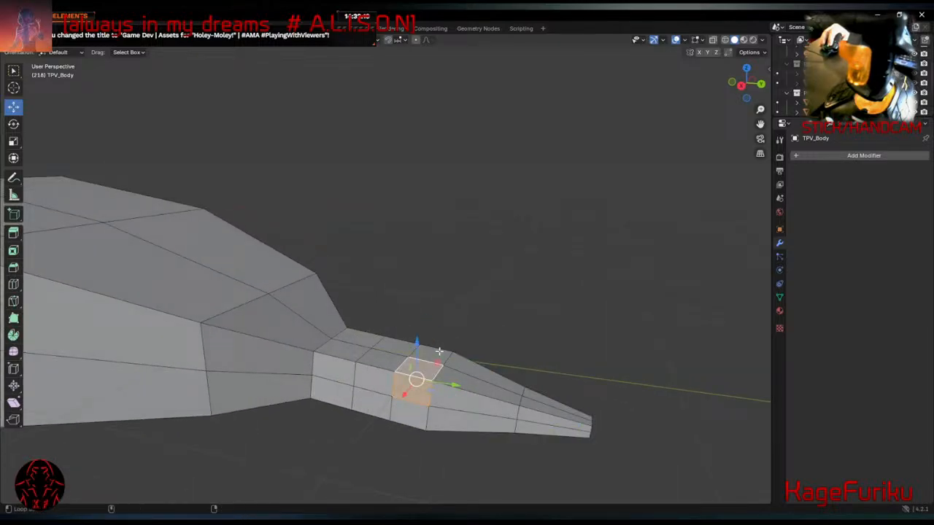
pyautogui.keyDown('shift'); pyautogui.click(436, 354); pyautogui.keyUp('shift')
pyautogui.press('s')
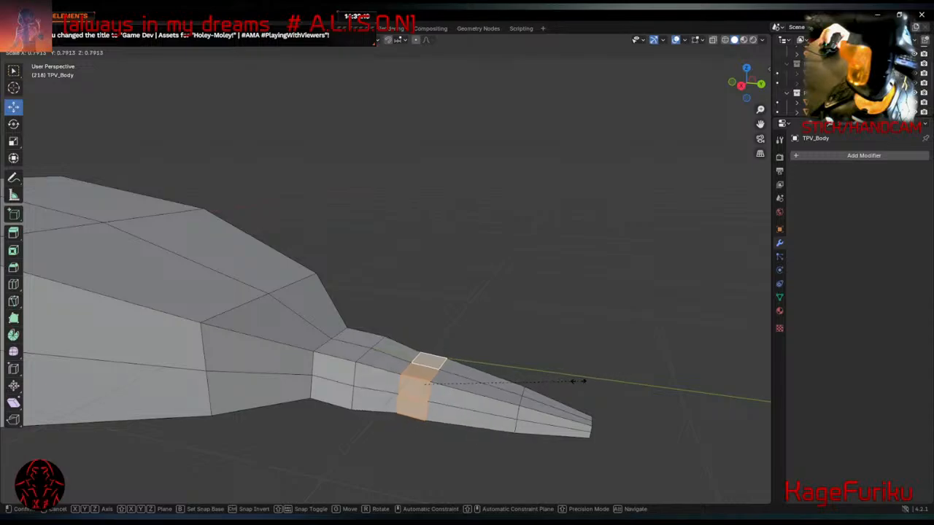
pyautogui.click(549, 396)
pyautogui.press('s')
pyautogui.moveTo(544, 429); pyautogui.dragTo(554, 427, button='middle')
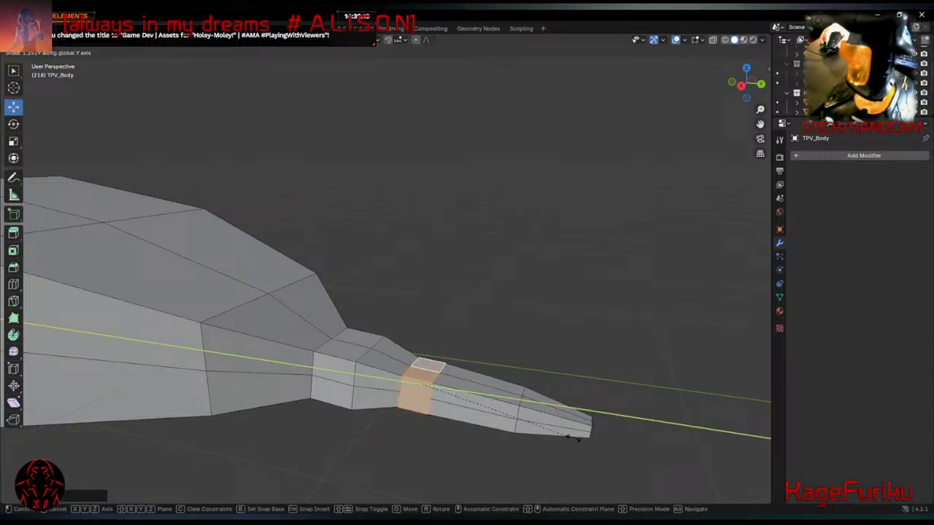
pyautogui.click(610, 429)
pyautogui.moveTo(633, 382); pyautogui.dragTo(535, 456)
pyautogui.press('e')
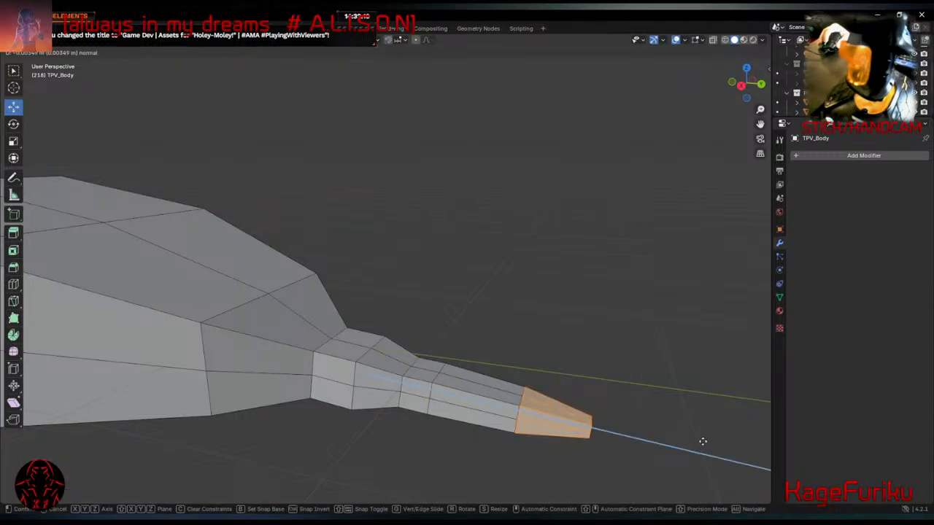
pyautogui.click(703, 441)
pyautogui.press('r')
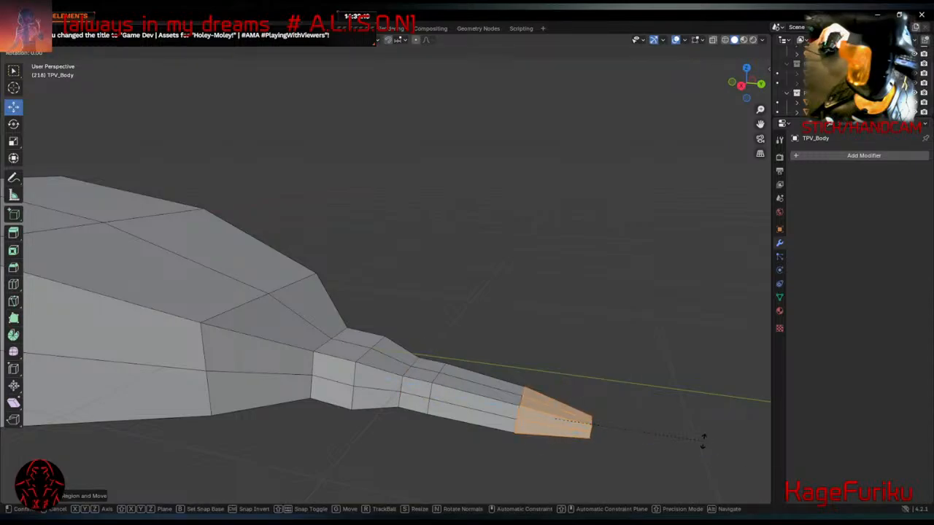
pyautogui.rightClick(459, 306)
pyautogui.hotkey('ctrl', 'z')
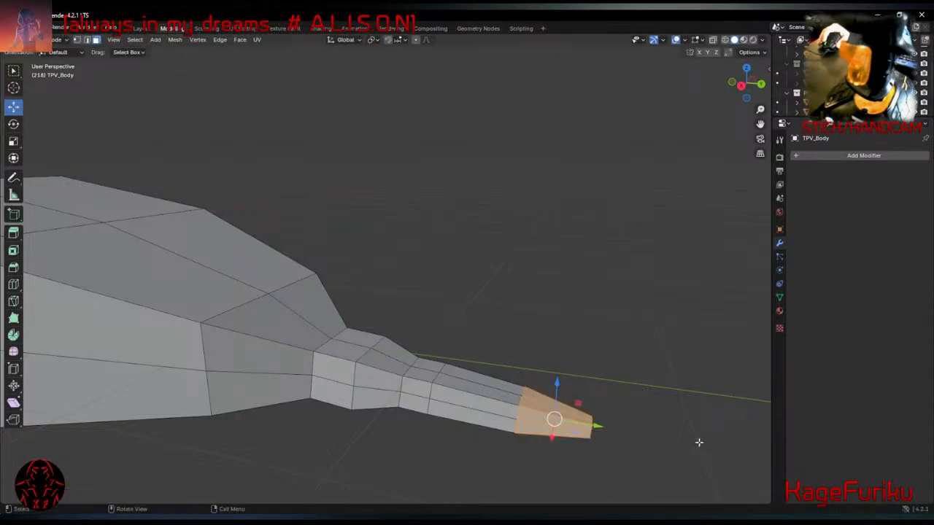
# Try to rotate the selected faces of the outermost tip segment upward.
pyautogui.press('r')
pyautogui.click(689, 418)
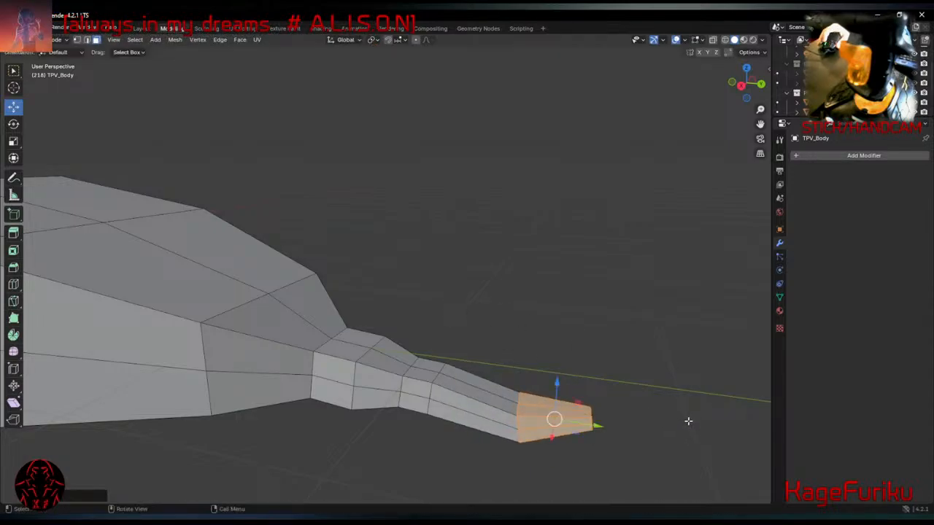
pyautogui.press('g')
pyautogui.click(680, 417)
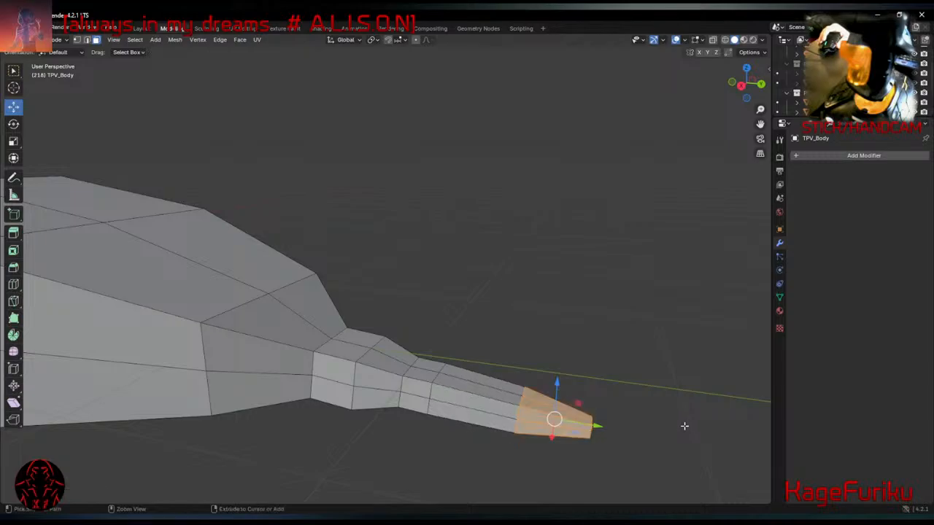
# Complete the selection of the outermost tip segment and move it toward the body, shortening the segment before it.
pyautogui.moveTo(680, 433); pyautogui.dragTo(569, 373, button='middle')
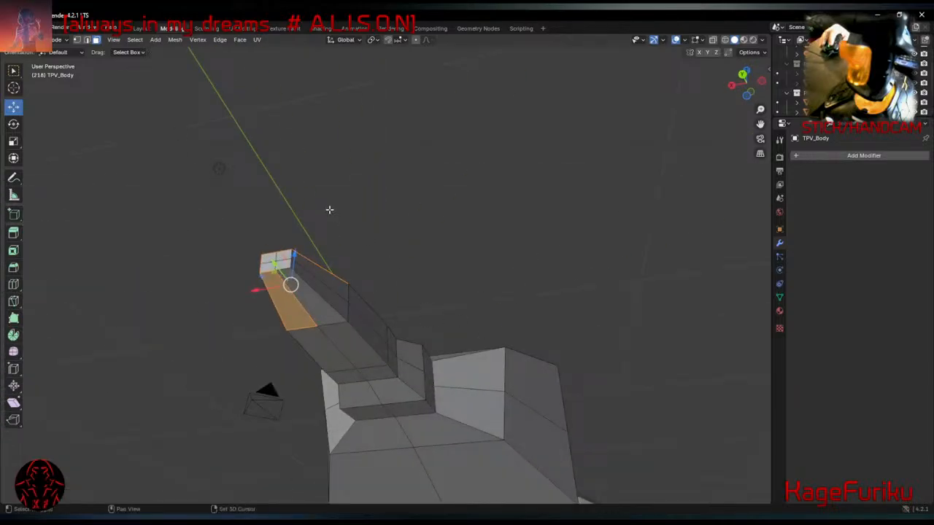
pyautogui.moveTo(319, 205); pyautogui.dragTo(246, 306)
pyautogui.moveTo(247, 306); pyautogui.dragTo(420, 370, button='middle')
pyautogui.press('g')
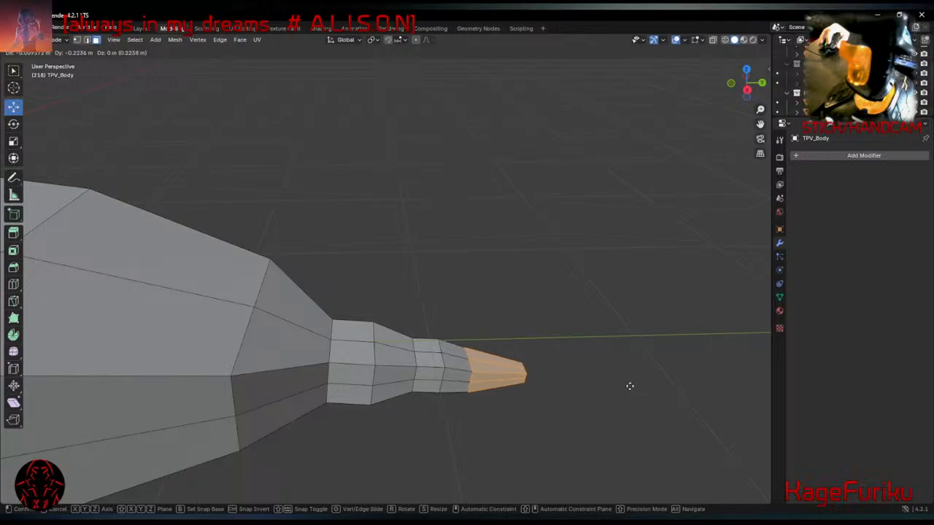
pyautogui.click(628, 384)
# Rotate the outermost tip segment upward, raising it and scaling it down slightly to suit the narrow end.
pyautogui.moveTo(664, 383); pyautogui.dragTo(652, 334, button='middle')
pyautogui.moveTo(664, 372)
pyautogui.mouseDown(button='middle')
pyautogui.moveTo(594, 323)
pyautogui.moveTo(595, 335)
pyautogui.mouseUp(button='middle')
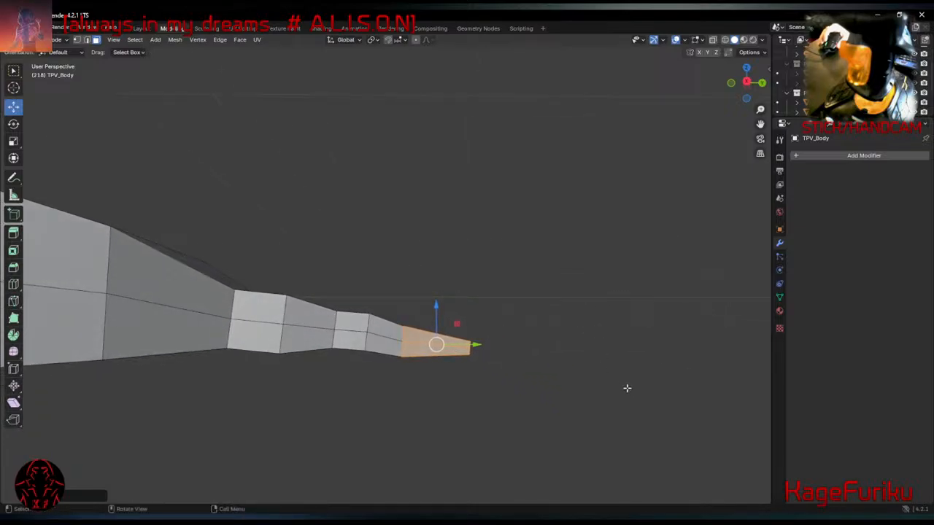
pyautogui.press('r')
pyautogui.click(647, 359)
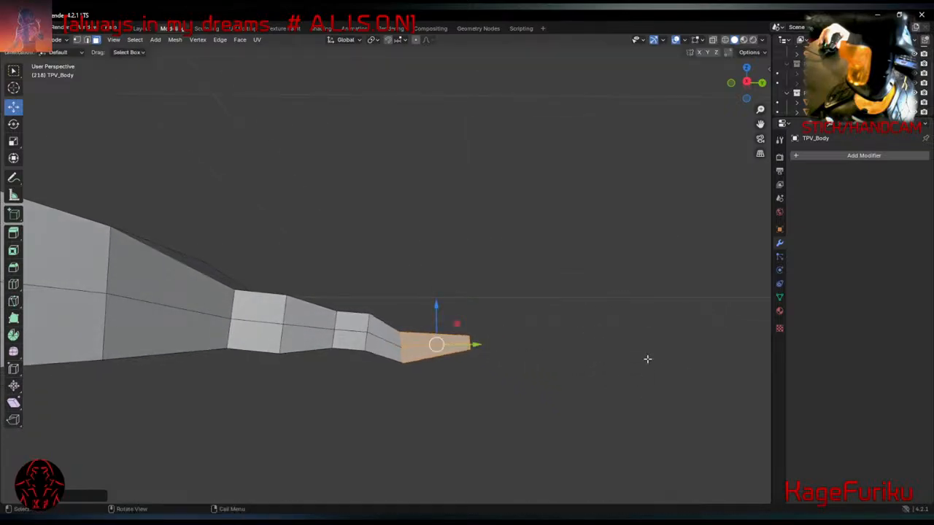
pyautogui.press('r')
pyautogui.click(638, 350)
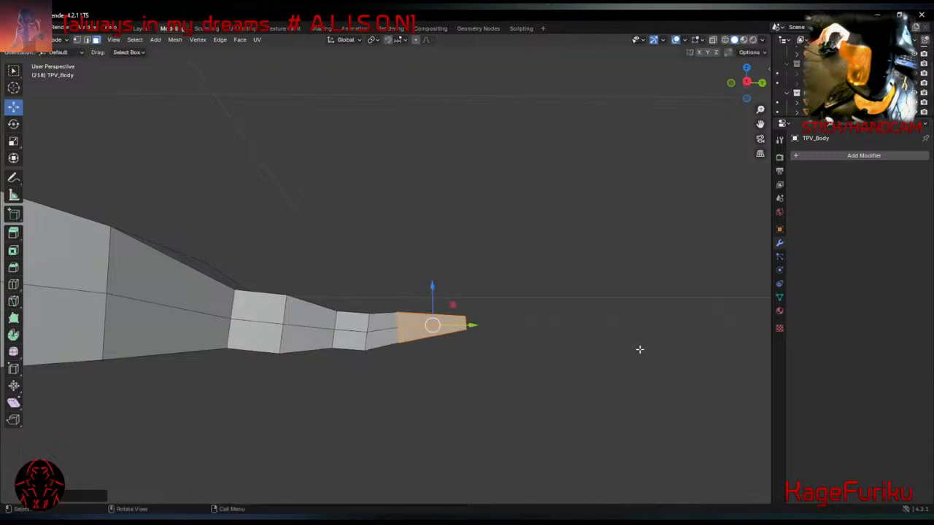
pyautogui.press('s')
pyautogui.click(605, 348)
# Select the shrunken face loop around the narrow end and extrude it in place.
pyautogui.moveTo(557, 277); pyautogui.dragTo(397, 341, button='middle')
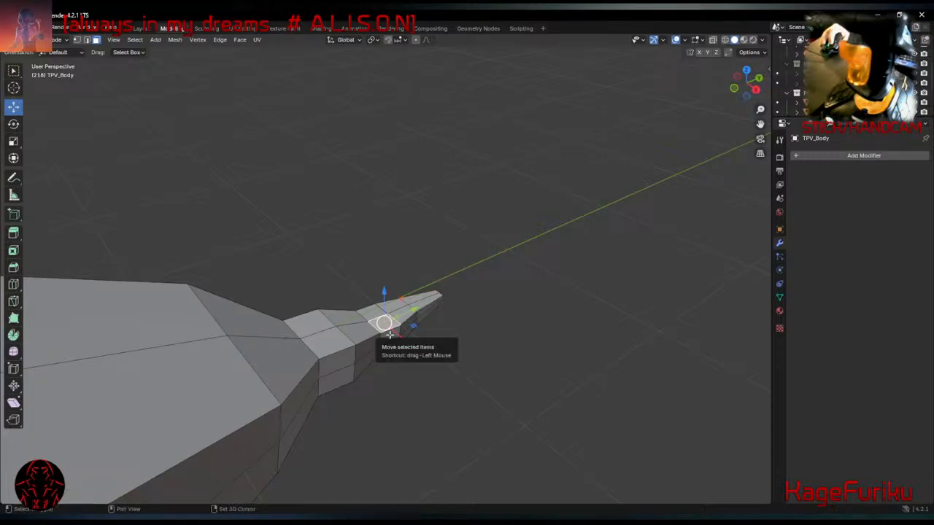
pyautogui.hotkey('shift', 'space')
pyautogui.press('s')
pyautogui.keyDown('alt'); pyautogui.click(390, 335); pyautogui.keyUp('alt')
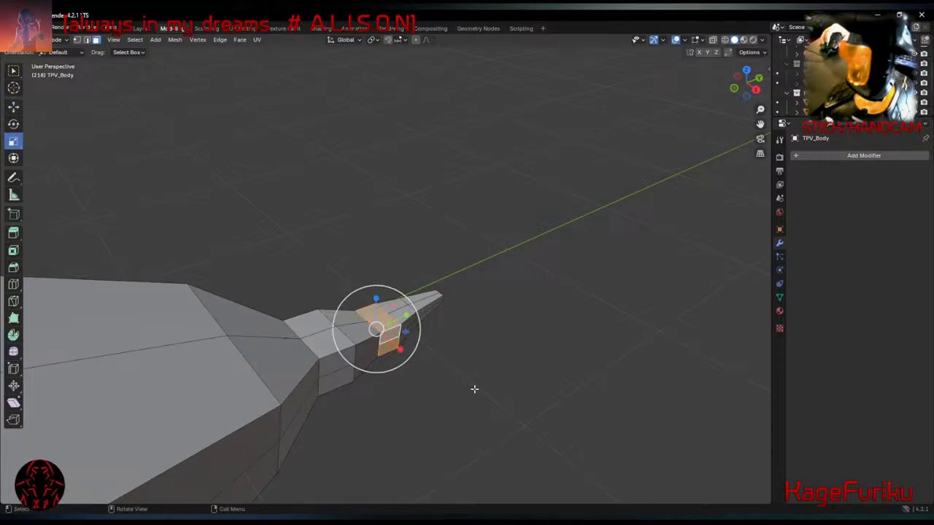
pyautogui.moveTo(493, 370); pyautogui.dragTo(422, 359, button='middle')
pyautogui.press('w')
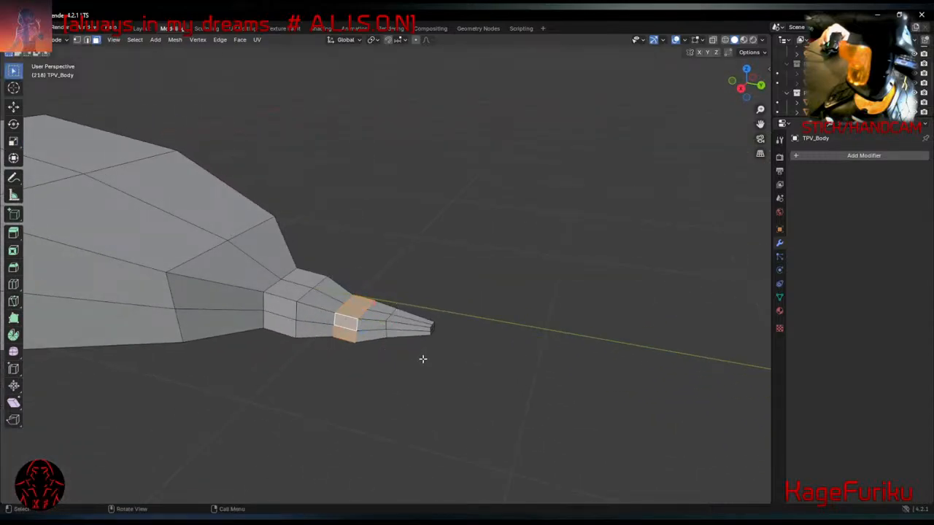
pyautogui.press('e')
pyautogui.press('s')
pyautogui.rightClick(392, 353)
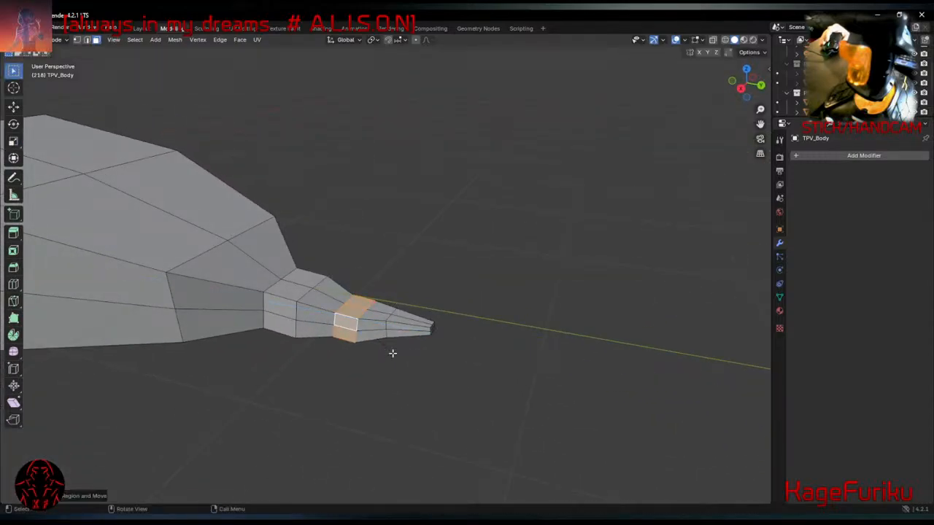
# Scale the extruded face loop down to about 0.70 to form a groove around the narrow end.
pyautogui.press('s')
pyautogui.rightClick(392, 353)
pyautogui.press('space')
pyautogui.press('space')
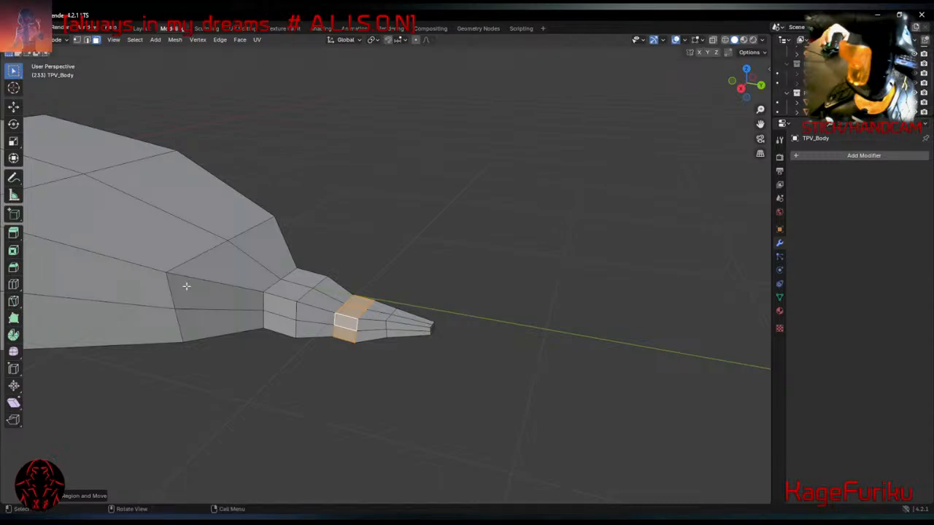
pyautogui.click(13, 106)
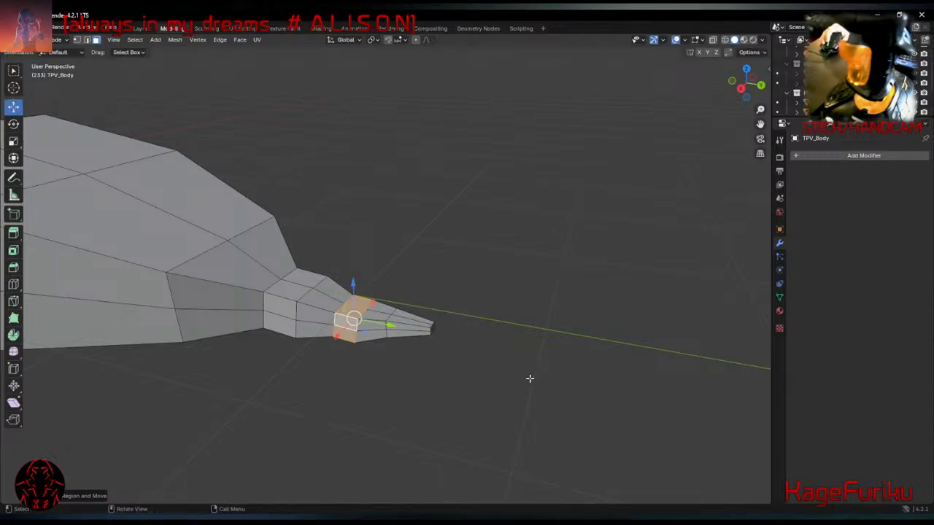
pyautogui.press('s')
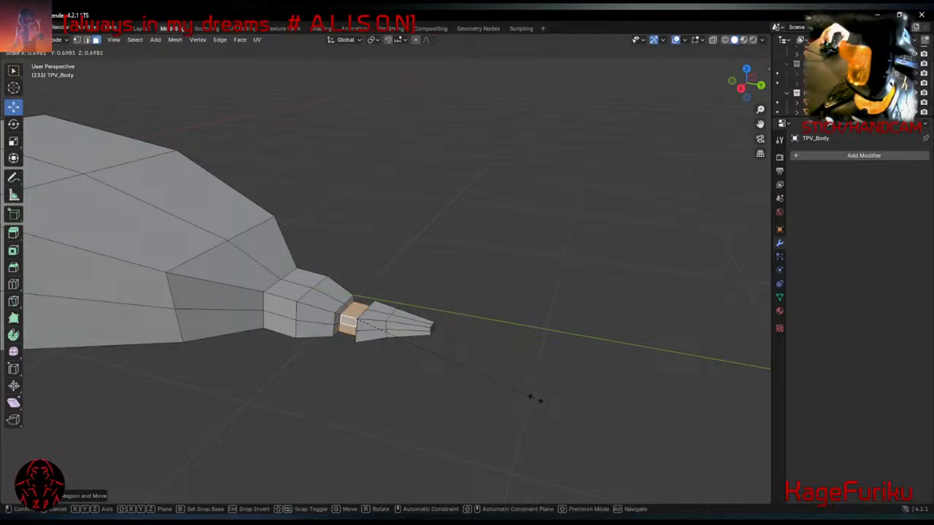
pyautogui.click(532, 398)
# Compress the groove's selected face loop along the Y axis.
pyautogui.press('s')
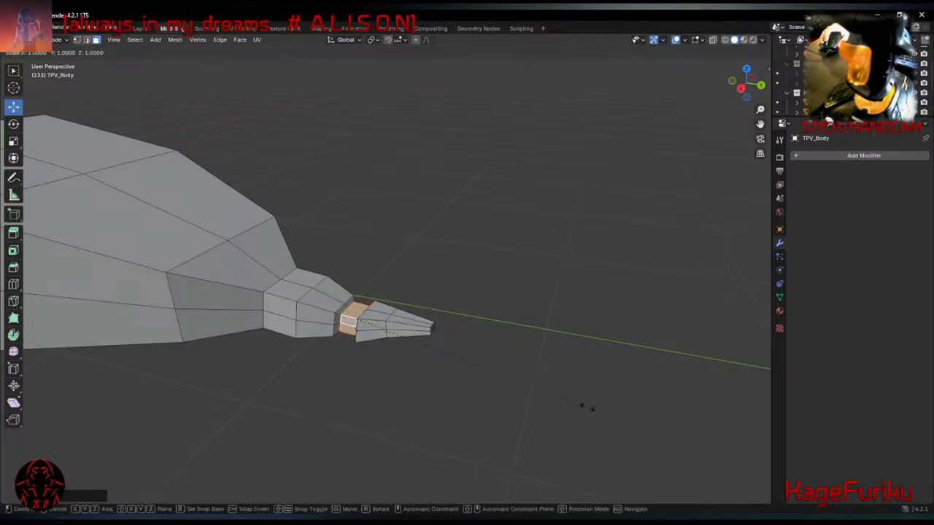
pyautogui.press('y')
pyautogui.press('y')
pyautogui.press('y')
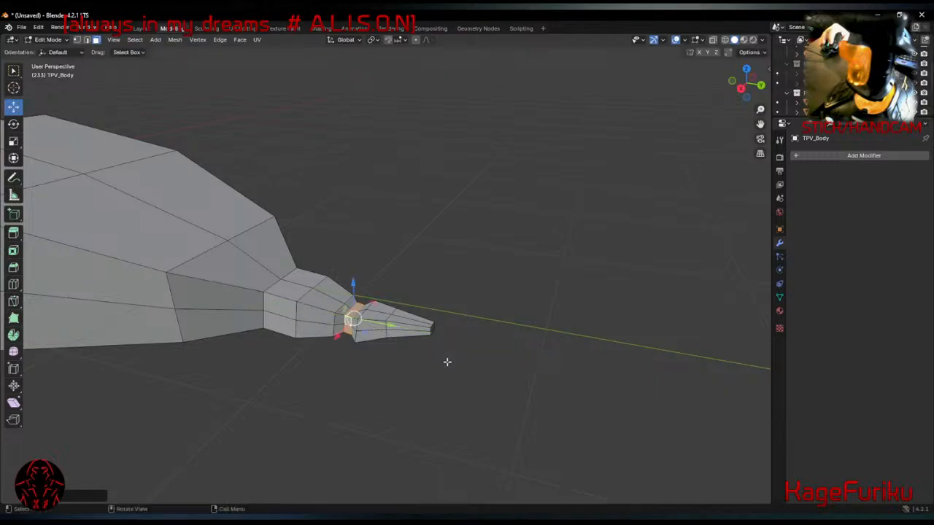
pyautogui.click(486, 383)
# Scale the edge loop on the tip side of the groove to about 0.85 and move it along the Y axis.
pyautogui.click(350, 331)
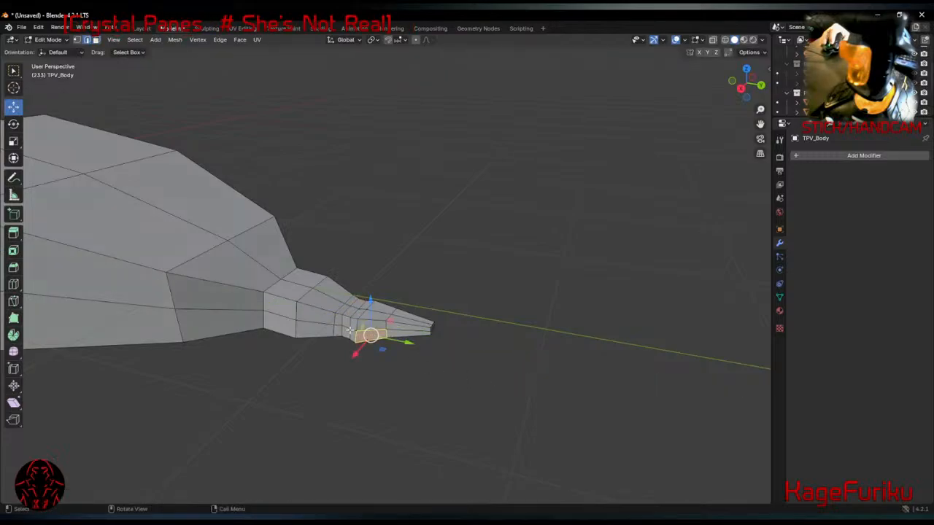
pyautogui.moveTo(355, 332); pyautogui.dragTo(519, 348, button='middle')
pyautogui.press('s')
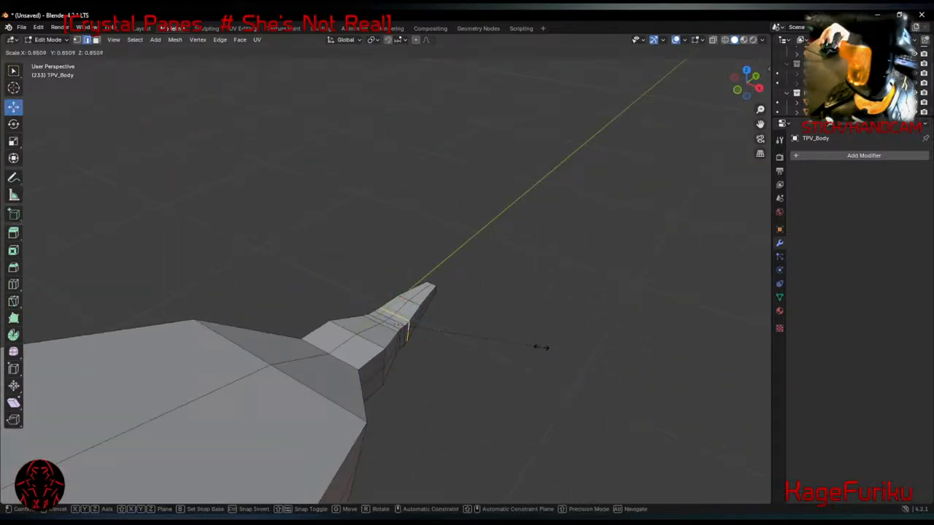
pyautogui.click(534, 347)
pyautogui.moveTo(533, 348); pyautogui.dragTo(453, 294, button='middle')
pyautogui.press('g')
pyautogui.press('y')
pyautogui.click(414, 331)
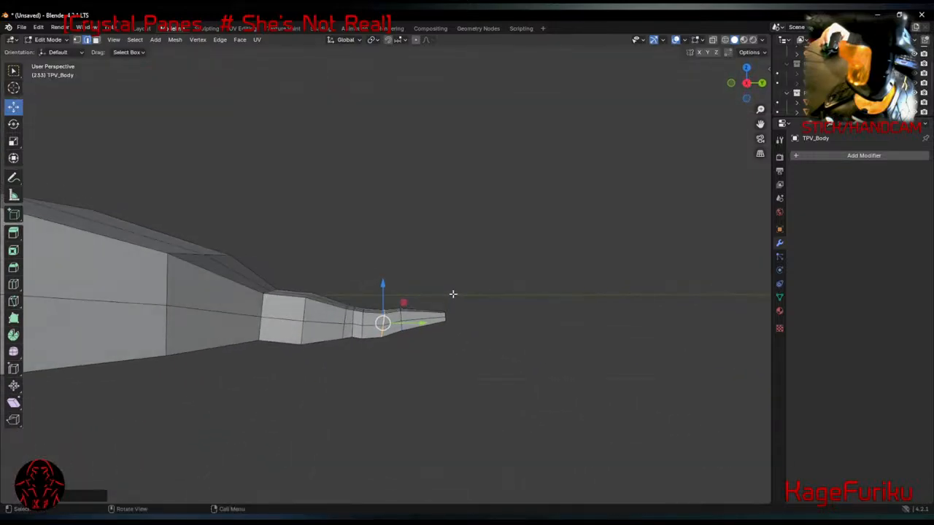
# Move the edge loop just behind the tail tip closer to the tip and scale the loop.
pyautogui.keyDown('alt'); pyautogui.click(402, 324); pyautogui.keyUp('alt')
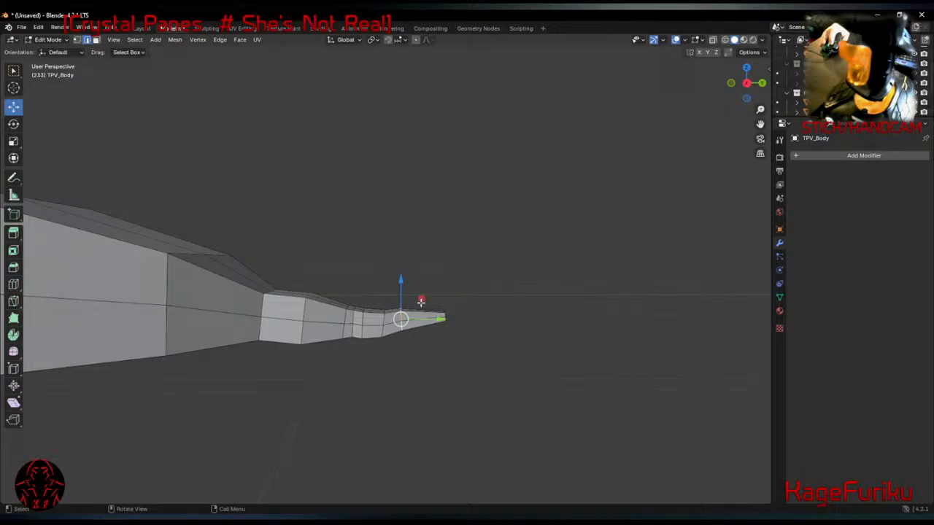
pyautogui.moveTo(421, 302); pyautogui.dragTo(435, 299)
pyautogui.press('s')
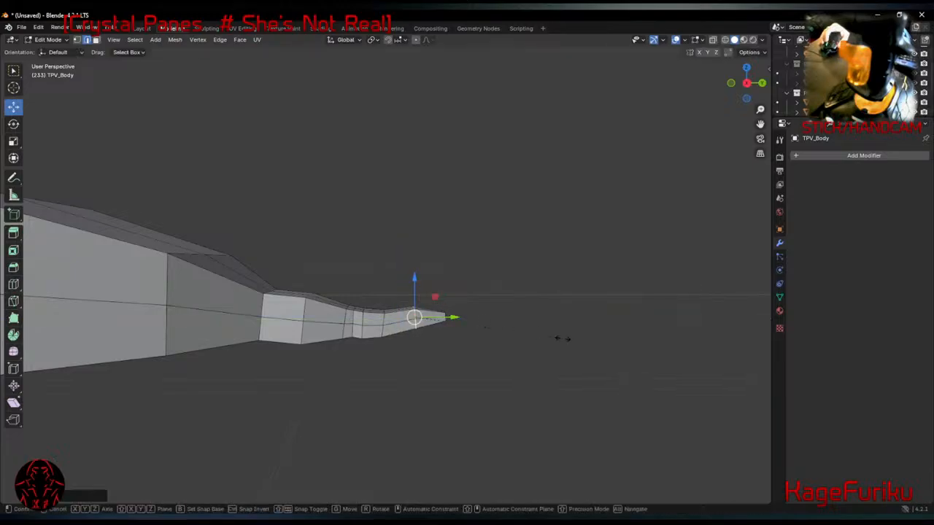
pyautogui.click(536, 338)
pyautogui.moveTo(536, 338); pyautogui.dragTo(512, 374, button='middle')
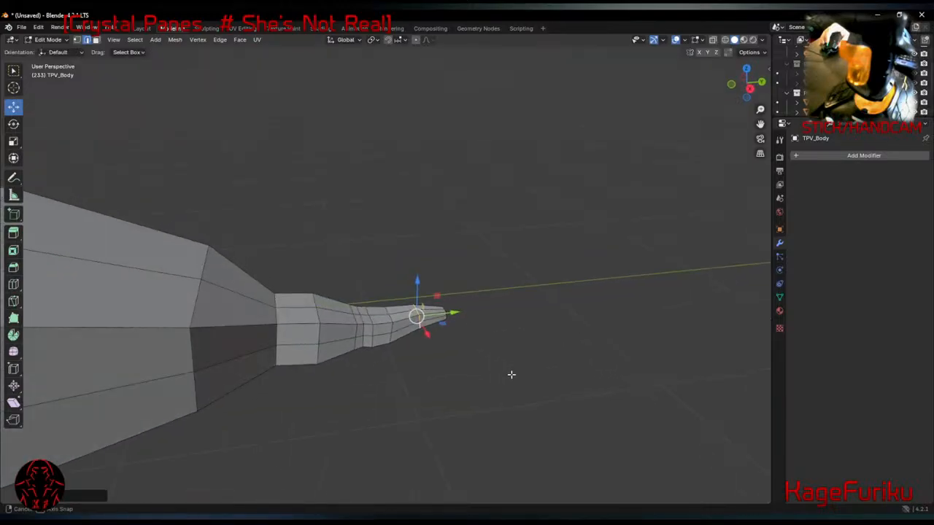
# Select the wide edge loop between the tail's base and the groove and dissolve its edges.
pyautogui.moveTo(288, 268); pyautogui.dragTo(336, 378)
pyautogui.moveTo(363, 401); pyautogui.dragTo(298, 269, button='middle')
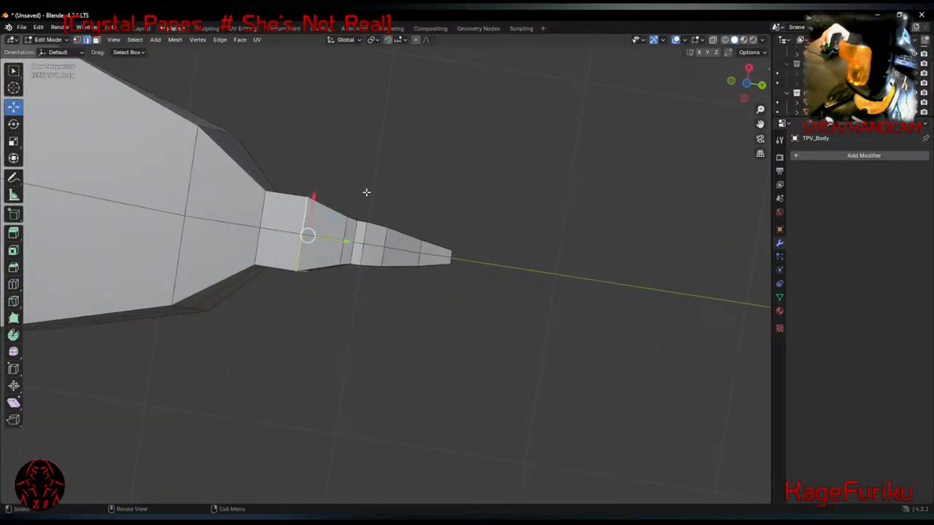
pyautogui.moveTo(366, 194); pyautogui.dragTo(370, 335, button='middle')
pyautogui.press('x')
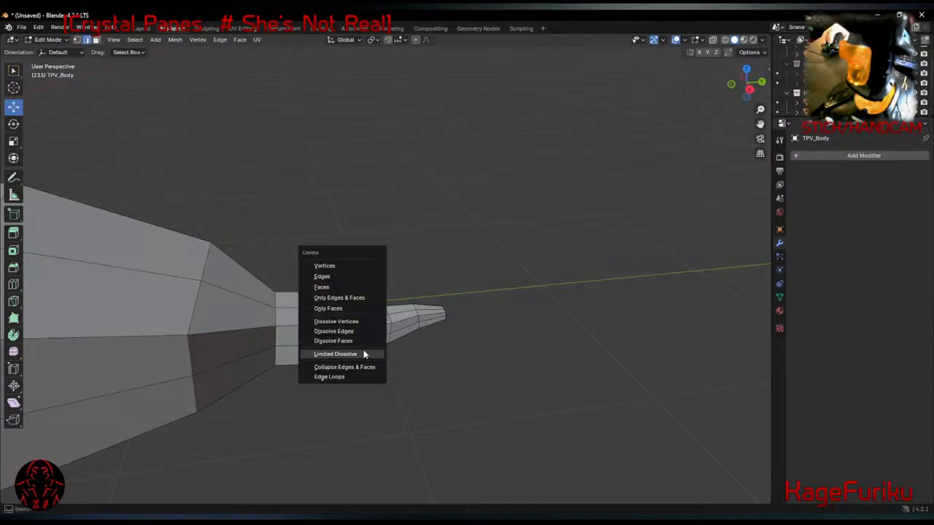
pyautogui.click(369, 334)
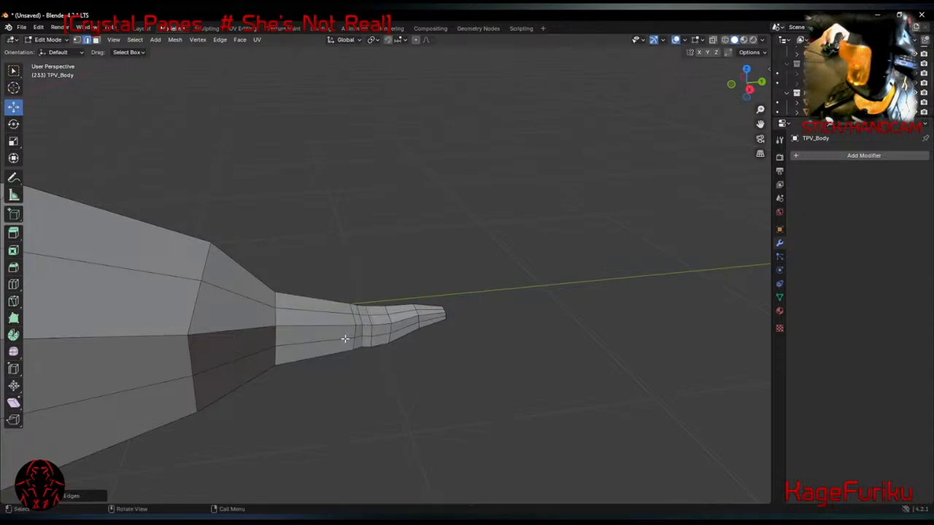
# Move the groove's two body-side edge loops toward the body, and rotate the one nearer the tip slightly.
pyautogui.keyDown('alt'); pyautogui.click(353, 334); pyautogui.keyUp('alt')
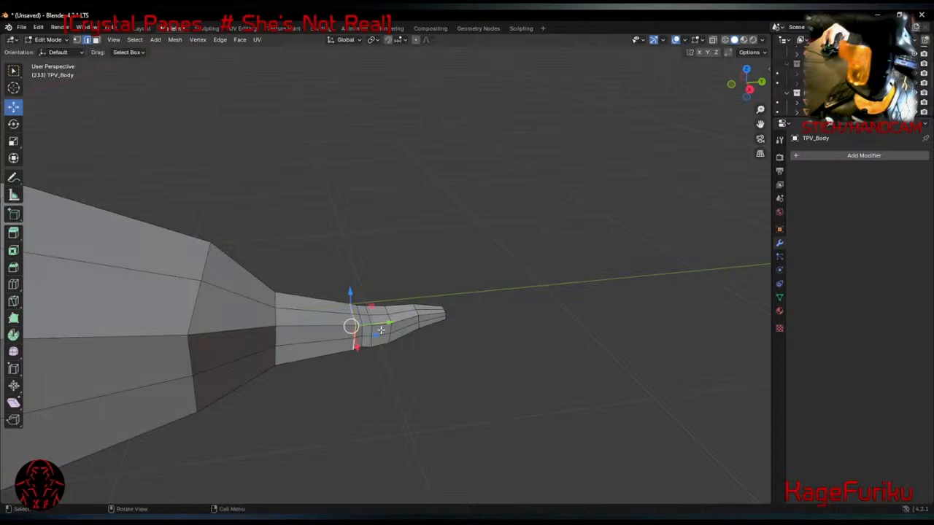
pyautogui.moveTo(390, 322)
pyautogui.mouseDown()
pyautogui.moveTo(329, 330)
pyautogui.moveTo(365, 328)
pyautogui.mouseUp()
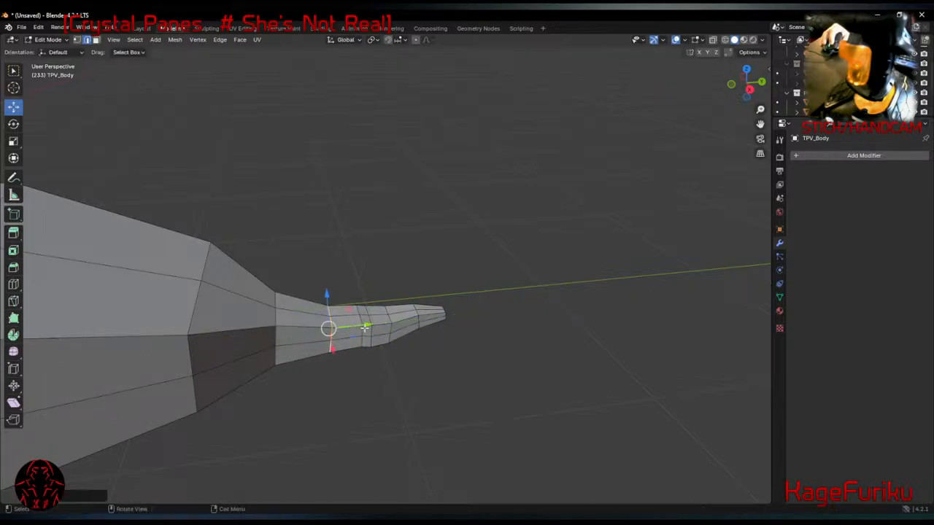
pyautogui.keyDown('alt'); pyautogui.click(363, 331); pyautogui.keyUp('alt')
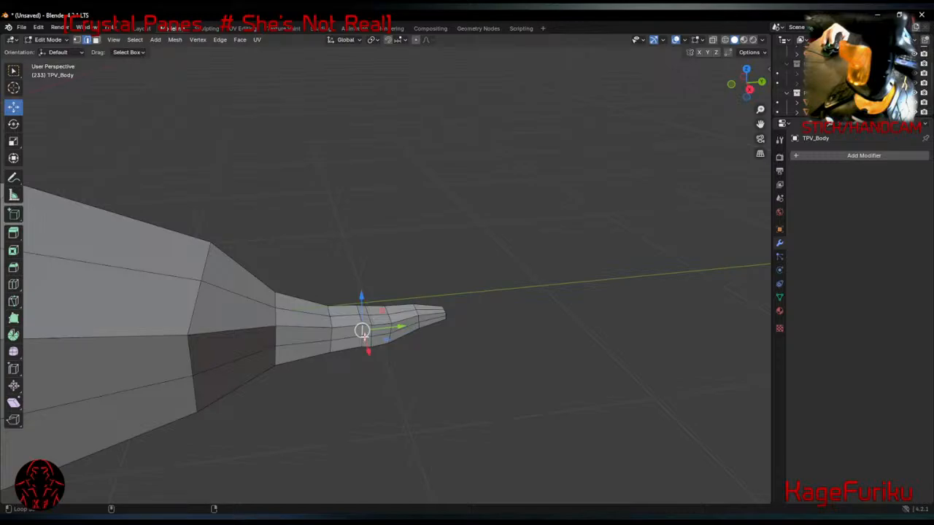
pyautogui.keyDown('alt'); pyautogui.click(360, 343); pyautogui.keyUp('alt')
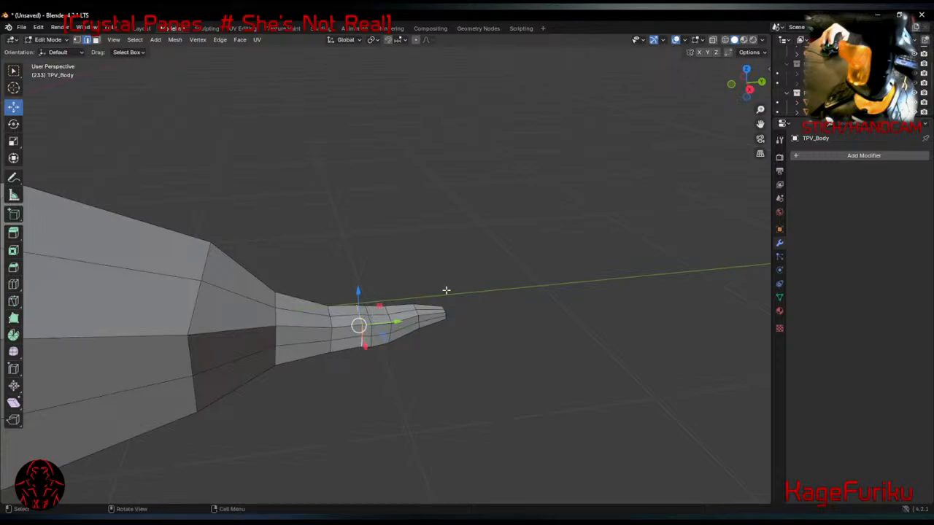
pyautogui.moveTo(378, 301); pyautogui.dragTo(365, 306)
pyautogui.moveTo(482, 344); pyautogui.dragTo(463, 363, button='middle')
pyautogui.press('r')
pyautogui.click(469, 318)
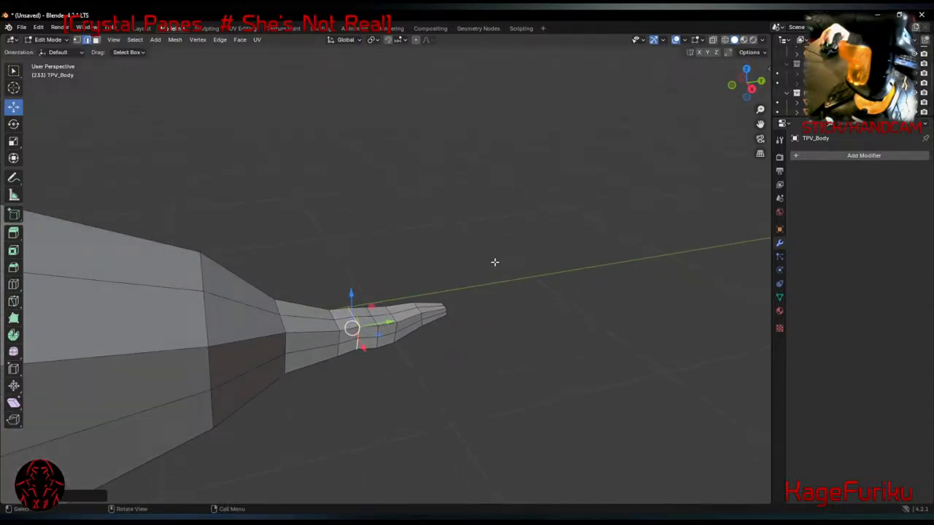
# Select the tail from its second loop to the tip, rotate it slightly, and move it along Y toward the body.
pyautogui.moveTo(494, 262); pyautogui.dragTo(328, 384)
pyautogui.moveTo(328, 384); pyautogui.dragTo(627, 305, button='middle')
pyautogui.moveTo(282, 192); pyautogui.dragTo(468, 288)
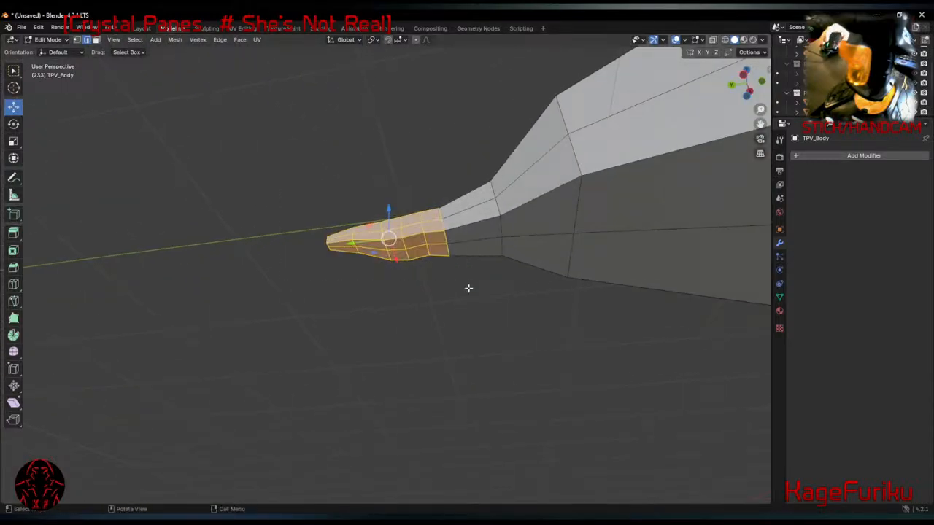
pyautogui.moveTo(468, 289); pyautogui.dragTo(513, 339, button='middle')
pyautogui.press('r')
pyautogui.click(493, 350)
pyautogui.press('r')
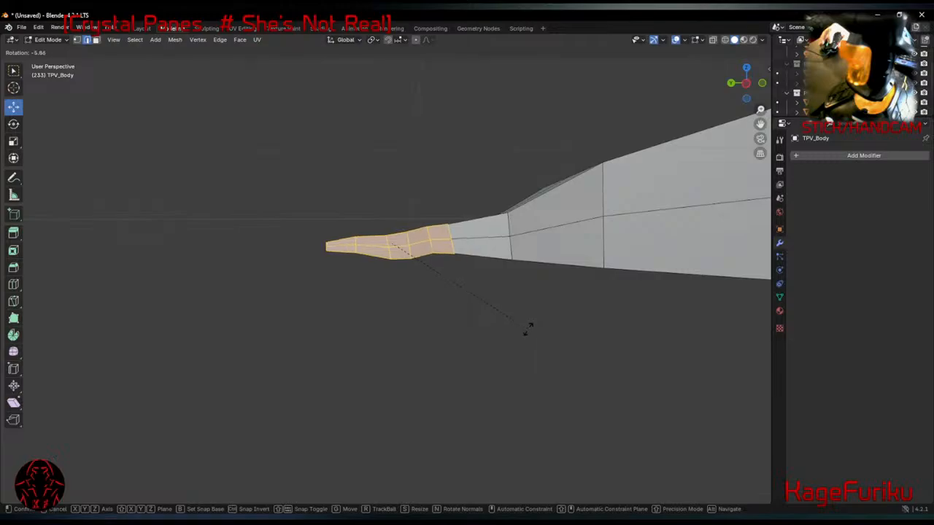
pyautogui.click(531, 323)
pyautogui.press('g')
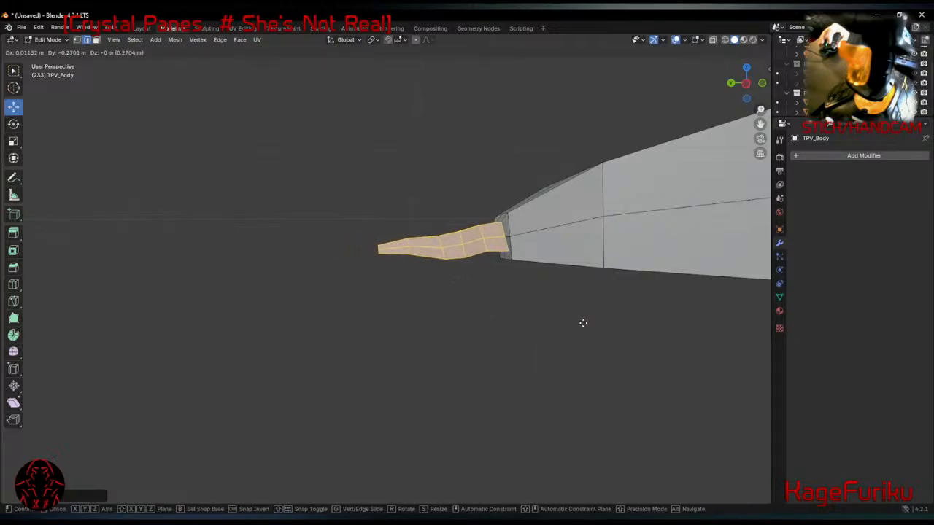
pyautogui.click(576, 326)
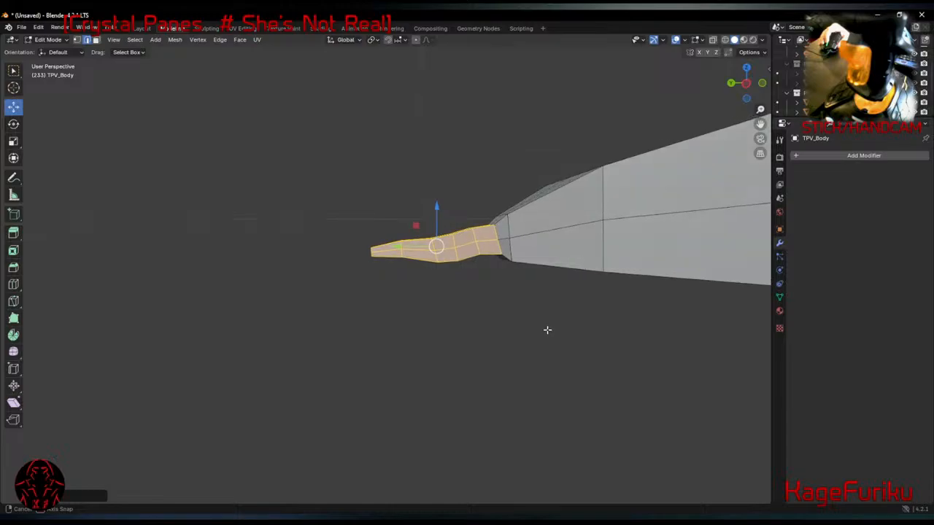
# Select the whole tail including its base loop and move it about 0.19 m toward the body.
pyautogui.moveTo(438, 250); pyautogui.dragTo(554, 309)
pyautogui.moveTo(465, 306); pyautogui.dragTo(645, 310, button='middle')
pyautogui.moveTo(271, 199); pyautogui.dragTo(341, 266)
pyautogui.moveTo(340, 273); pyautogui.dragTo(146, 273, button='middle')
pyautogui.press('g')
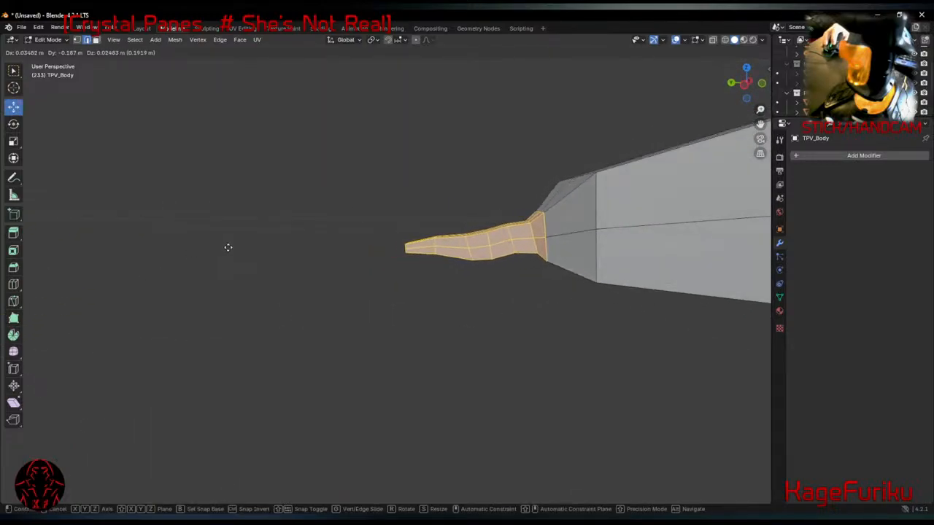
pyautogui.click(227, 248)
pyautogui.moveTo(256, 260); pyautogui.dragTo(436, 219, button='middle')
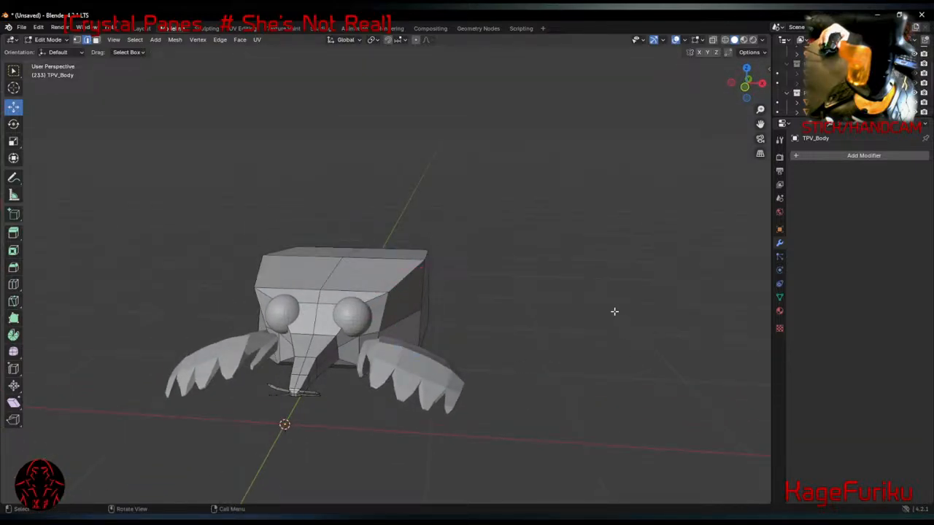
# Switch to the browser and examine the animal mole body reference images, then return to Blender.
pyautogui.moveTo(615, 311); pyautogui.dragTo(582, 335, button='middle')
pyautogui.hotkey('alt', 'Tab')
pyautogui.hotkey('alt', 'Tab')
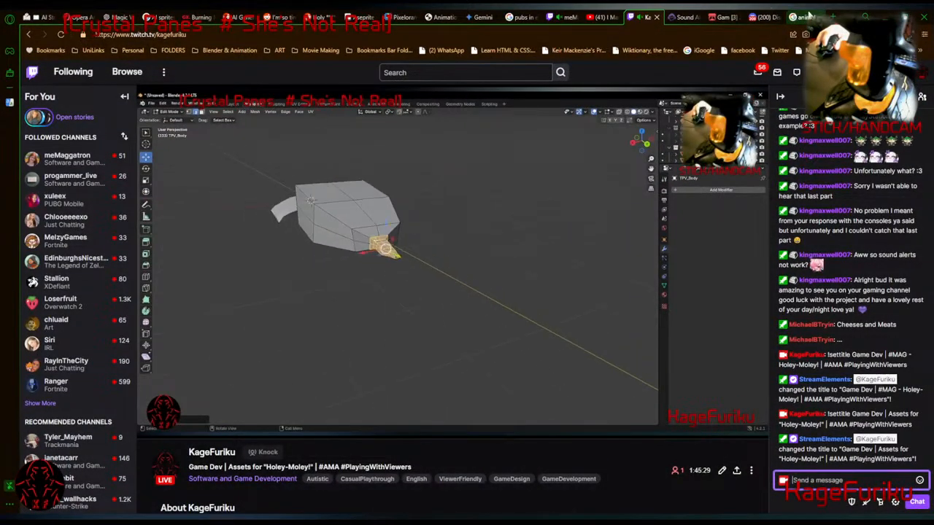
pyautogui.click(802, 16)
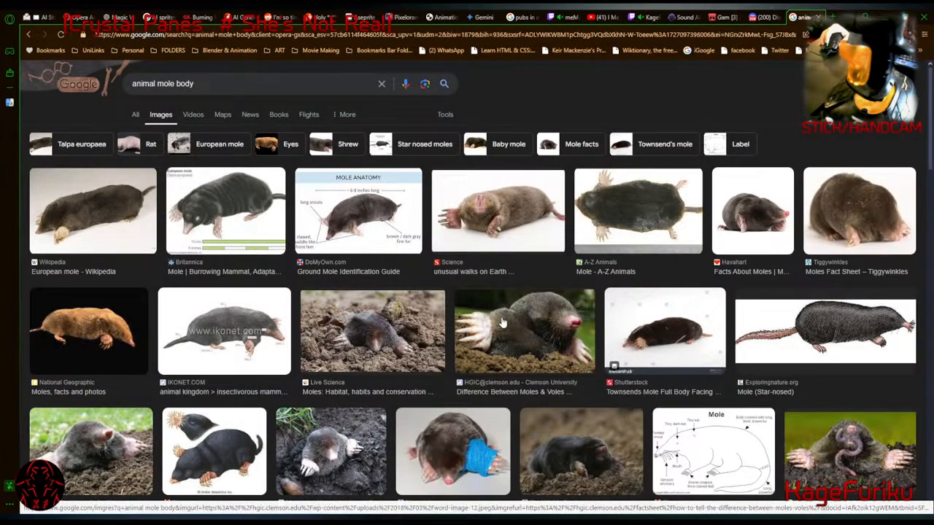
pyautogui.hotkey('alt', 'Tab')
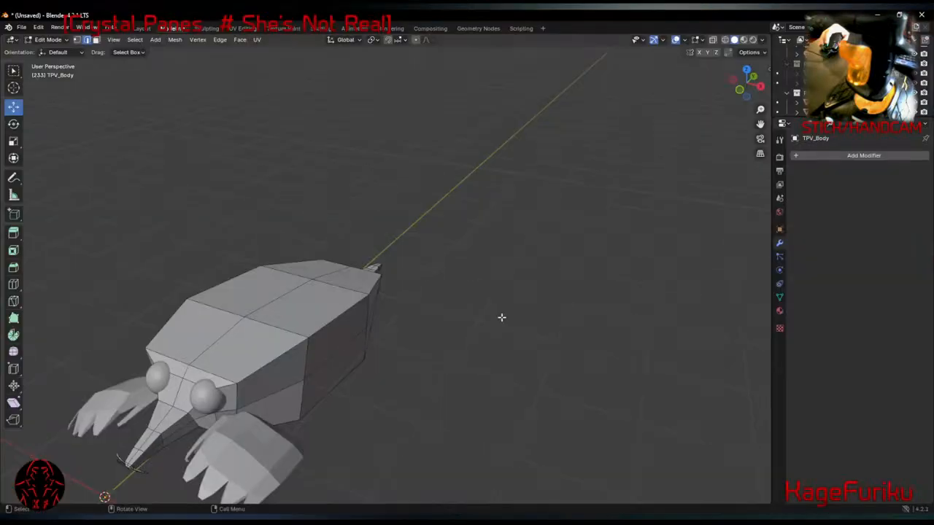
# Select all of the TPV_Body geometry and move it along the Y axis so its middle sits at the world origin.
pyautogui.moveTo(465, 220); pyautogui.dragTo(379, 221, button='middle')
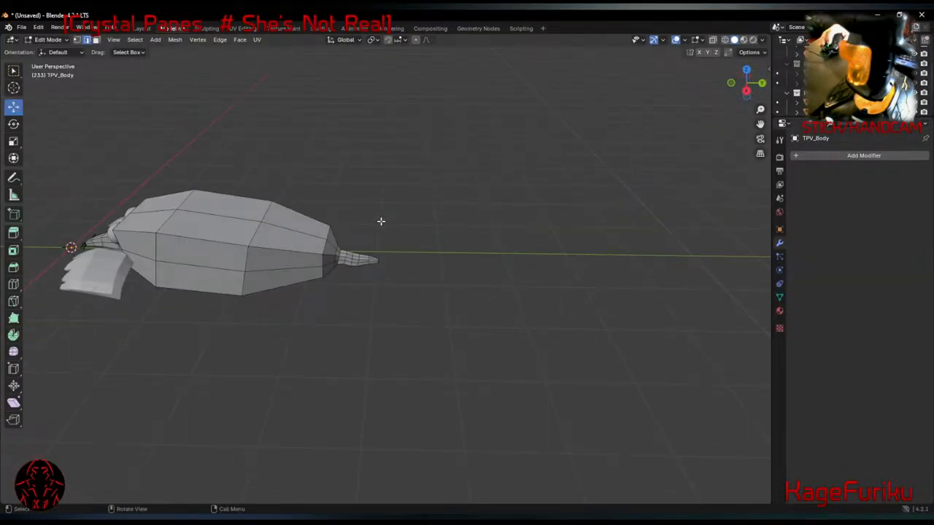
pyautogui.moveTo(483, 117); pyautogui.dragTo(79, 329)
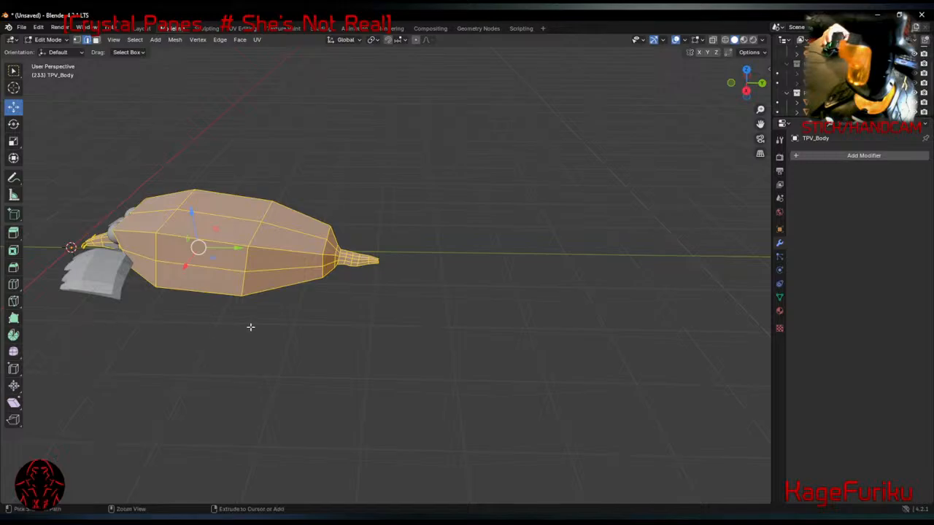
pyautogui.press('ctrl+KP_Add')
pyautogui.moveTo(229, 271); pyautogui.dragTo(555, 299, button='middle')
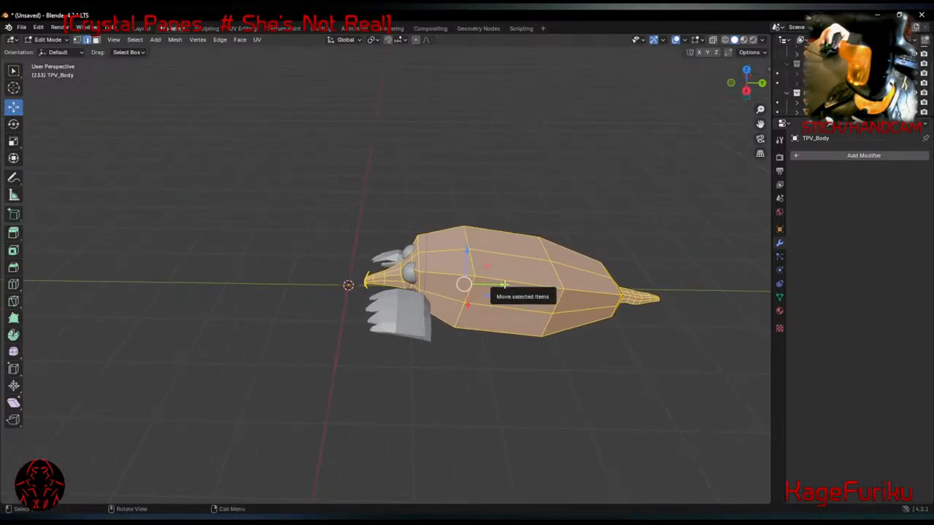
pyautogui.moveTo(494, 283); pyautogui.dragTo(387, 291)
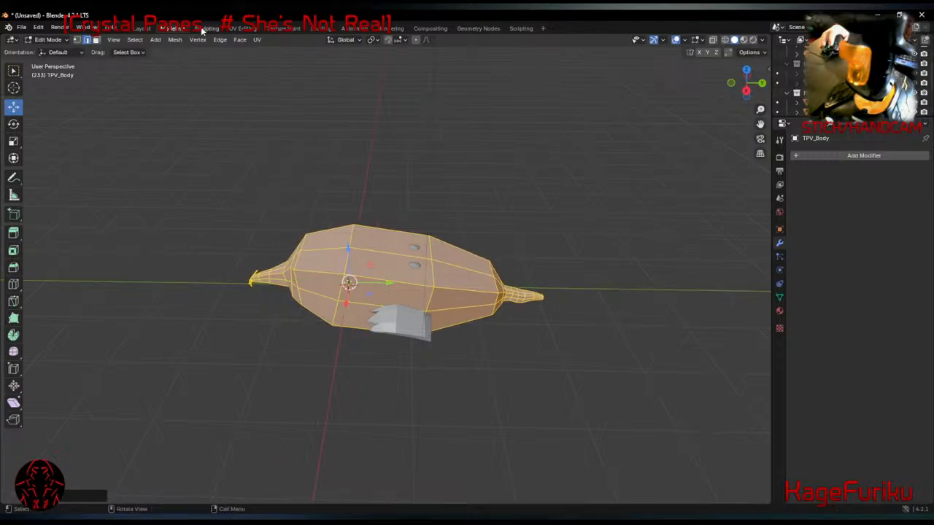
# In the Layout workspace, select LeftHand.TPV and RightHand.TPV and move them along Y to the snout end of the body.
pyautogui.click(143, 29)
pyautogui.moveTo(634, 305); pyautogui.dragTo(357, 296, button='middle')
pyautogui.click(339, 343)
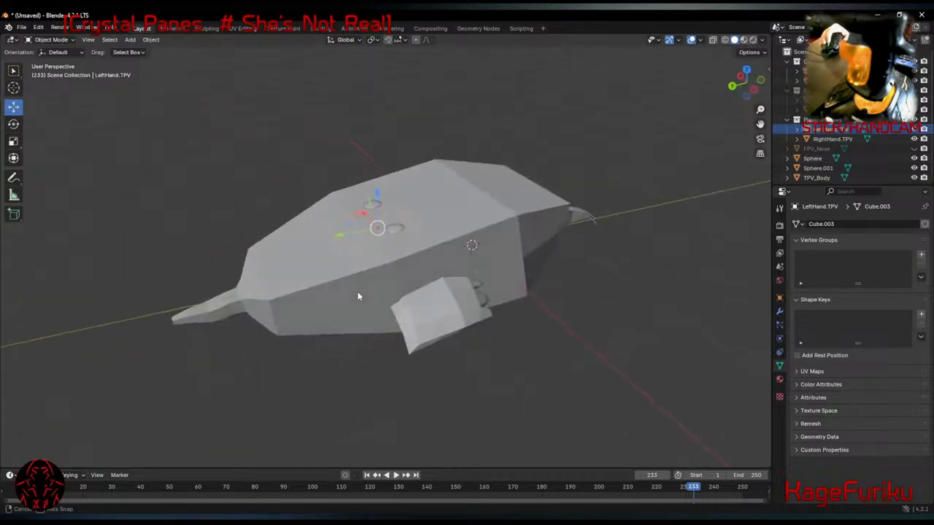
pyautogui.click(428, 317)
pyautogui.moveTo(428, 317); pyautogui.dragTo(531, 295, button='middle')
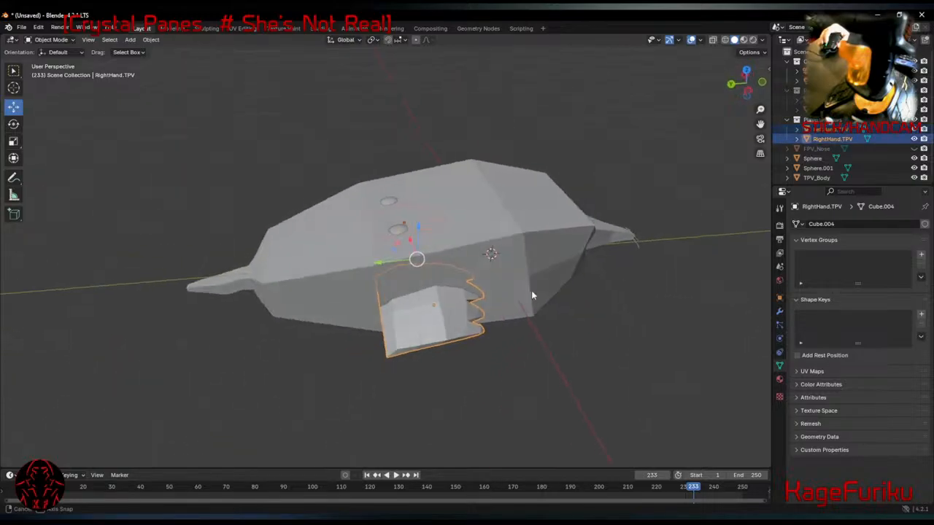
pyautogui.moveTo(378, 266); pyautogui.dragTo(554, 251)
# Scale both hand objects down together.
pyautogui.moveTo(554, 251); pyautogui.dragTo(599, 314, button='middle')
pyautogui.press('s')
pyautogui.click(682, 322)
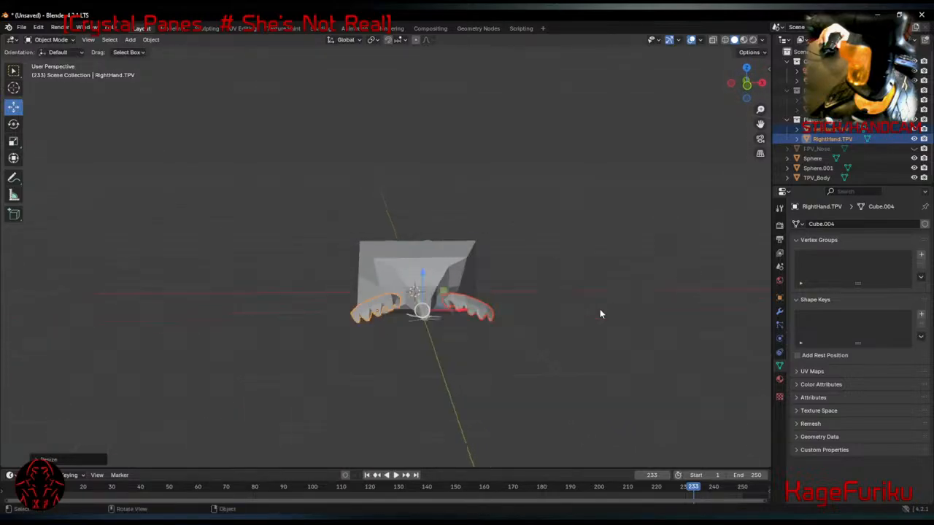
# Move LeftHand.TPV and RightHand.TPV outward along the X axis to either side of the head.
pyautogui.moveTo(481, 316); pyautogui.dragTo(528, 321, button='middle')
pyautogui.click(471, 312)
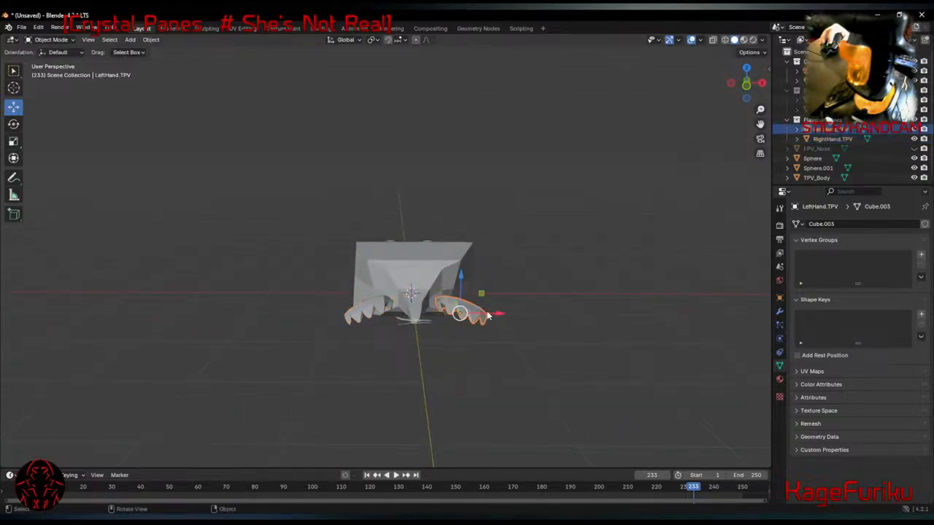
pyautogui.click(372, 314)
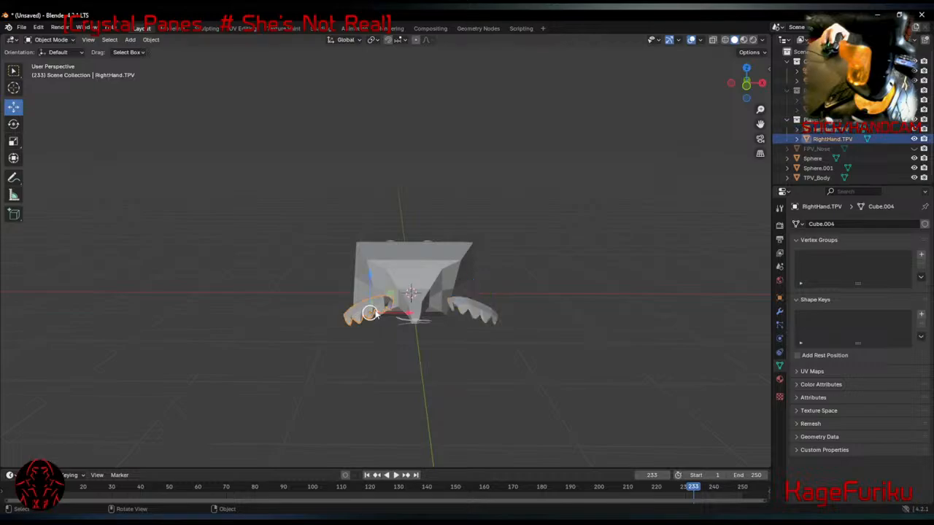
pyautogui.moveTo(418, 315); pyautogui.dragTo(367, 346)
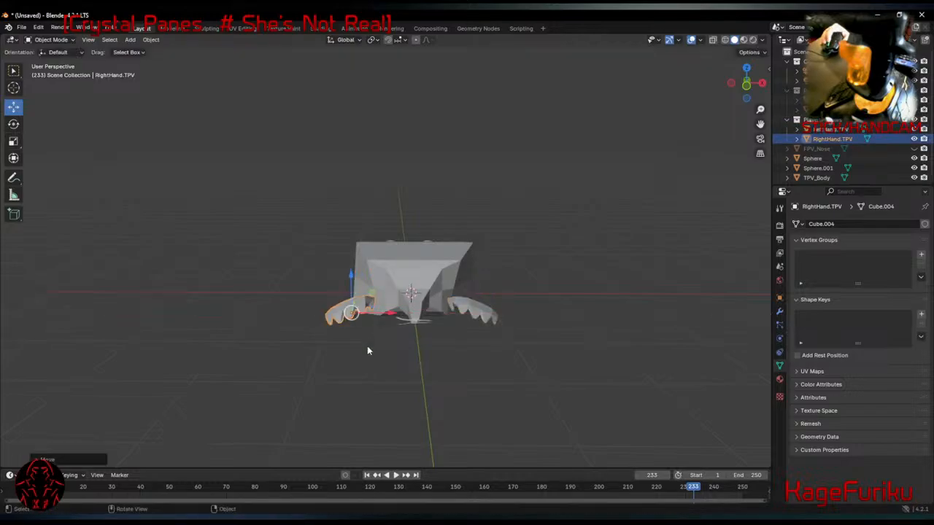
# In top view, rotate RightHand.TPV and LeftHand.TPV individually so that their claws angle outward.
pyautogui.moveTo(367, 345); pyautogui.dragTo(318, 363, button='middle')
pyautogui.moveTo(490, 377); pyautogui.dragTo(615, 261, button='middle')
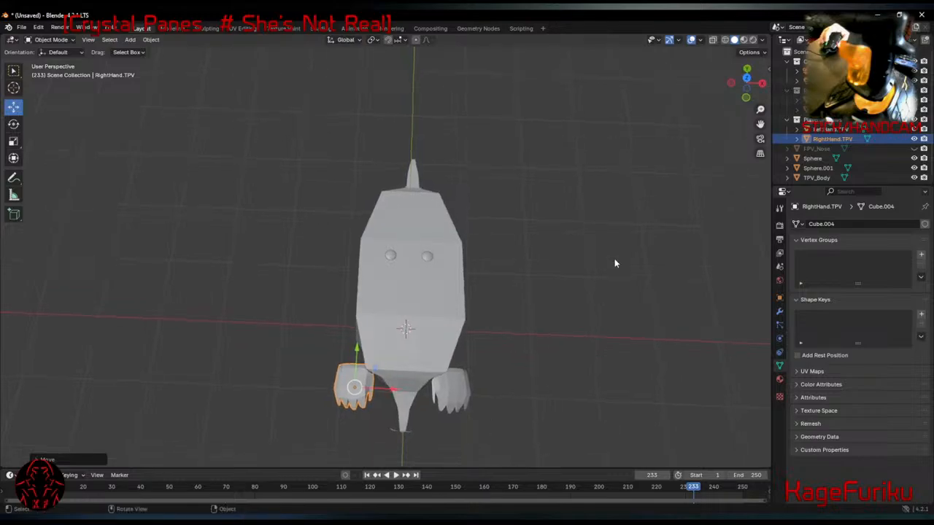
pyautogui.click(745, 85)
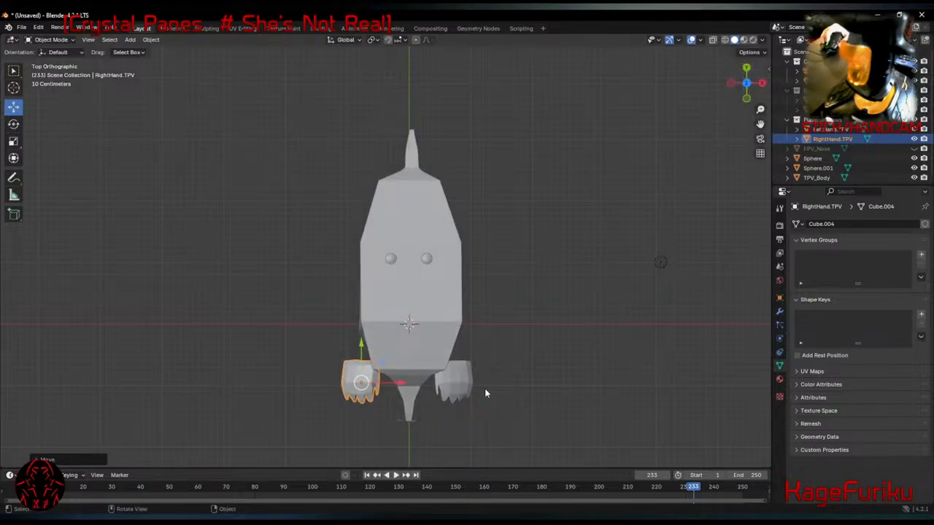
pyautogui.press('r')
pyautogui.click(455, 430)
pyautogui.click(458, 397)
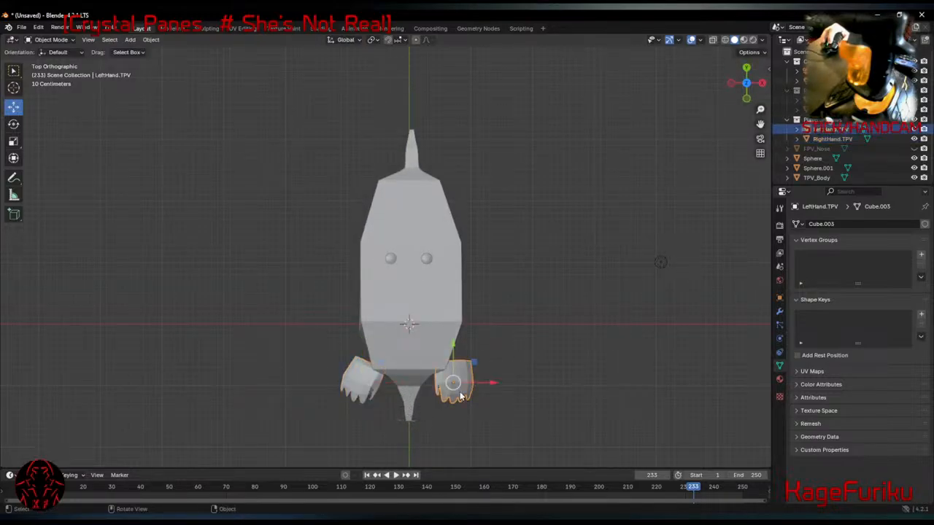
pyautogui.press('r')
pyautogui.click(484, 431)
pyautogui.moveTo(484, 432); pyautogui.dragTo(493, 411, button='middle')
pyautogui.click(749, 86)
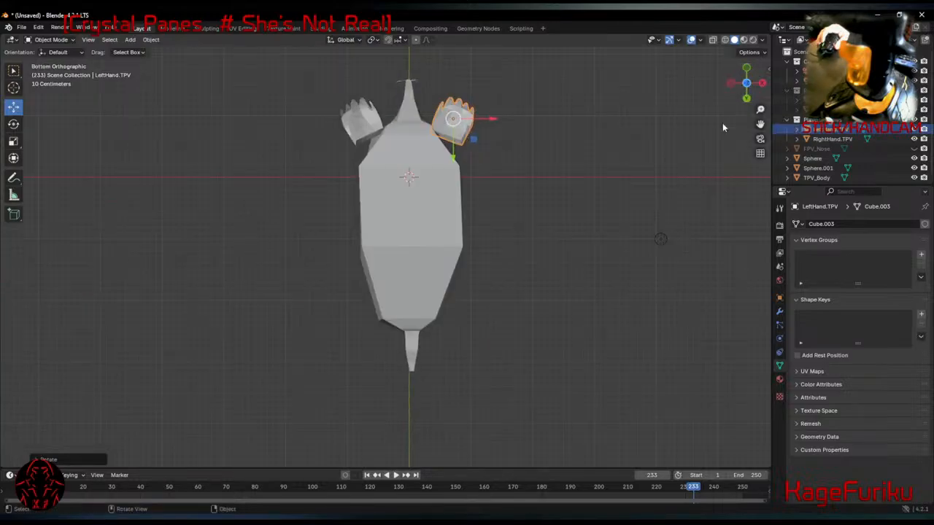
pyautogui.click(745, 82)
pyautogui.scroll(2, 438, 389)
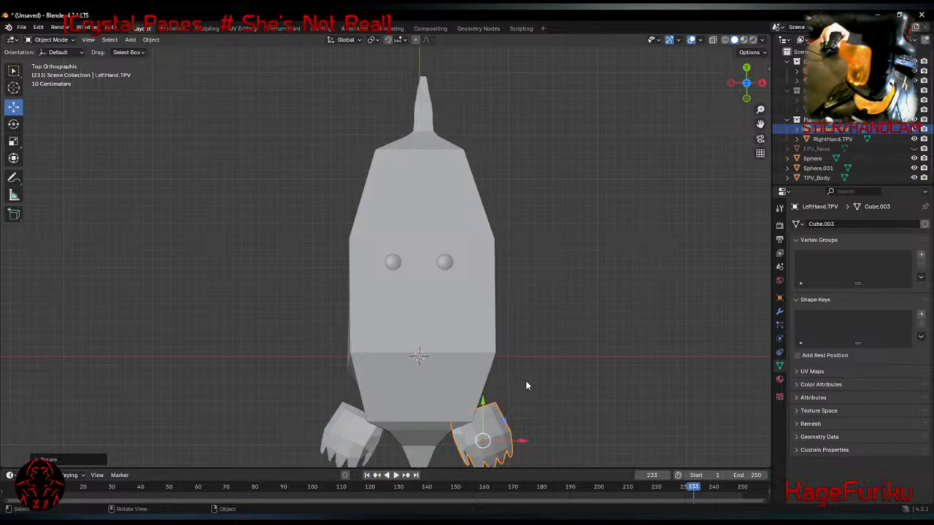
# In top view, move LeftHand.TPV slightly further outward from the side of the head.
pyautogui.moveTo(542, 395); pyautogui.dragTo(560, 358, button='middle')
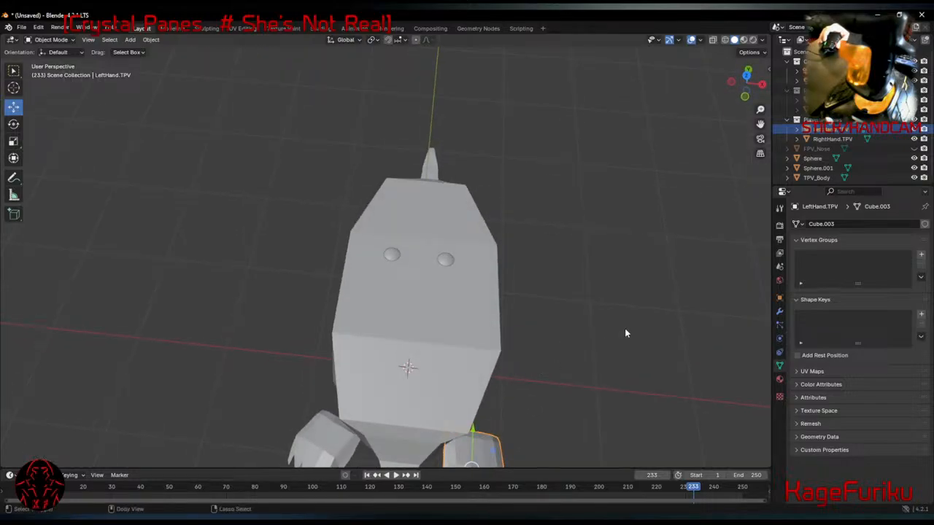
pyautogui.click(745, 76)
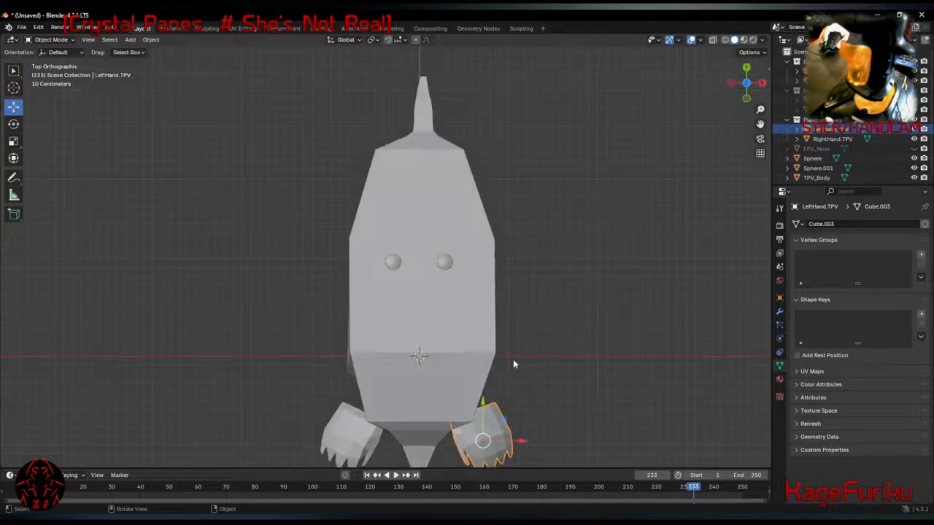
pyautogui.keyDown('shift'); pyautogui.moveTo(562, 416); pyautogui.dragTo(559, 236, button='middle'); pyautogui.keyUp('shift')
pyautogui.scroll(3, 500, 263)
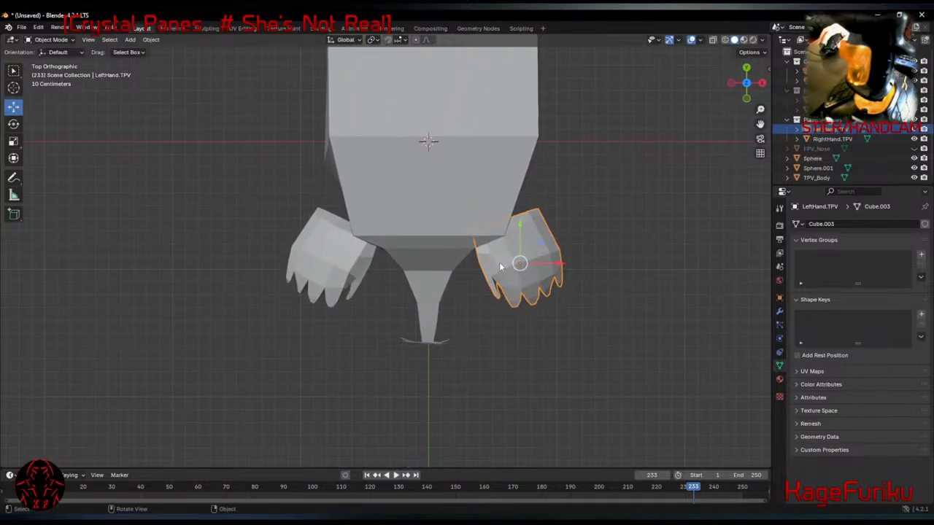
pyautogui.keyDown('shift'); pyautogui.moveTo(502, 261); pyautogui.dragTo(468, 259, button='middle'); pyautogui.keyUp('shift')
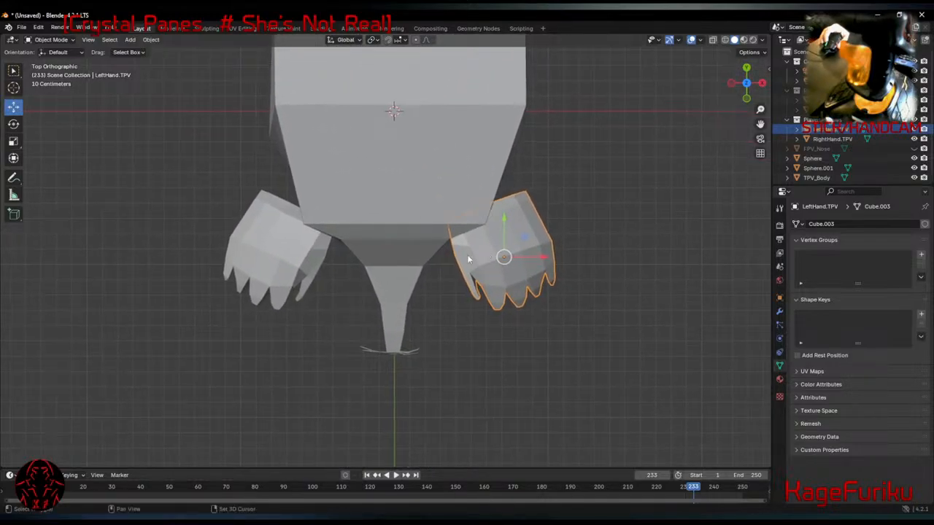
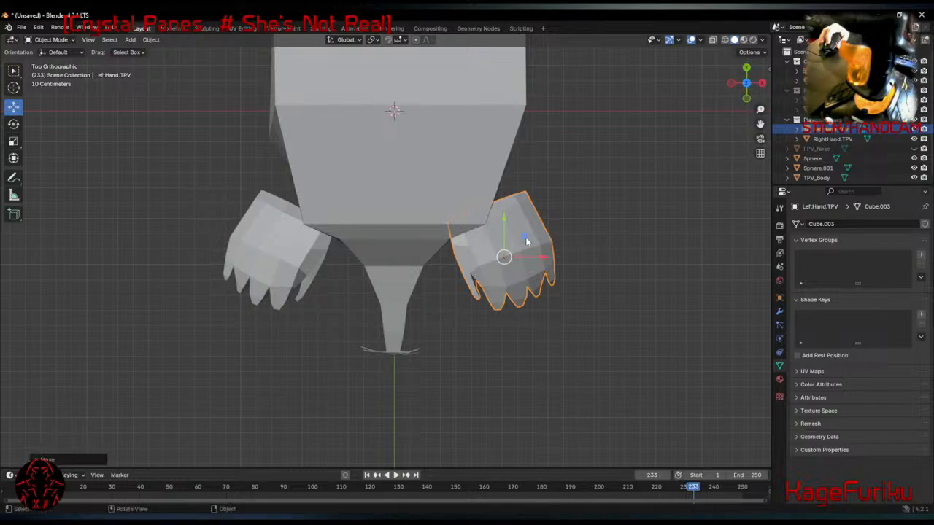
pyautogui.moveTo(526, 241); pyautogui.dragTo(536, 236)
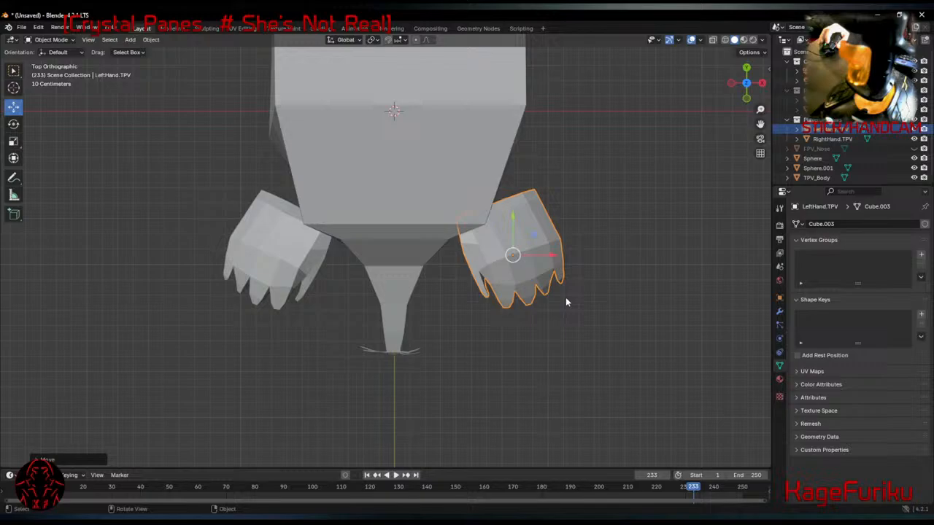
# Rotate LeftHand.TPV and RightHand.TPV individually by a few degrees so that their angles mirror each other.
pyautogui.press('r')
pyautogui.click(584, 355)
pyautogui.click(280, 253)
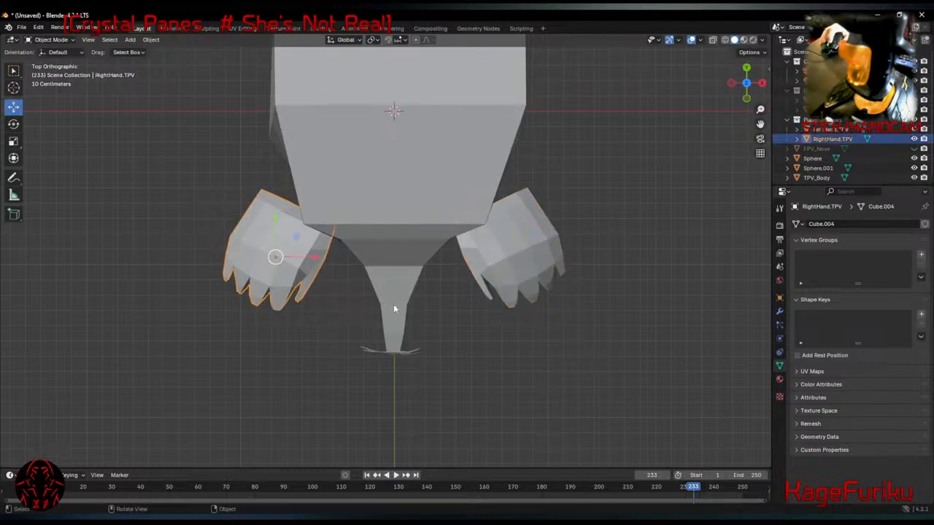
pyautogui.press('r')
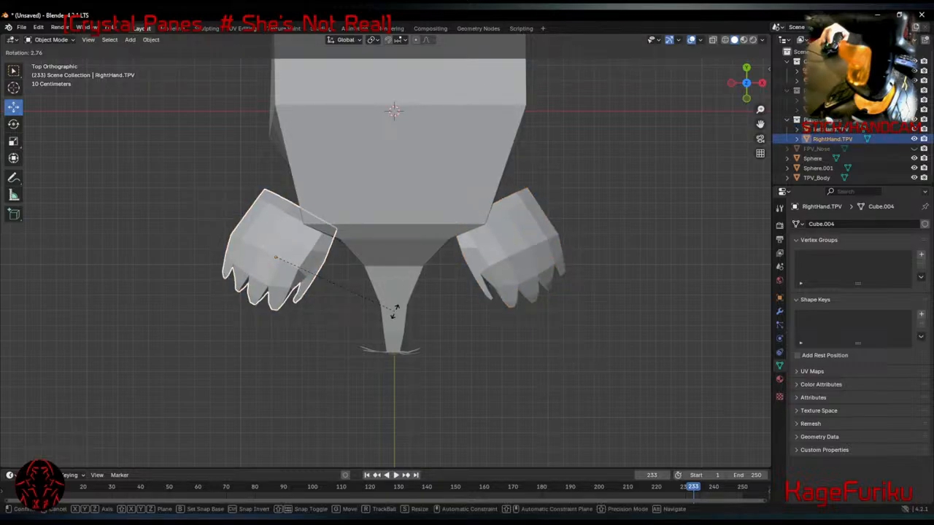
pyautogui.click(394, 312)
# Select TPV_Body and switch to the Modeling workspace to edit its mesh.
pyautogui.moveTo(512, 351); pyautogui.dragTo(507, 245, button='middle')
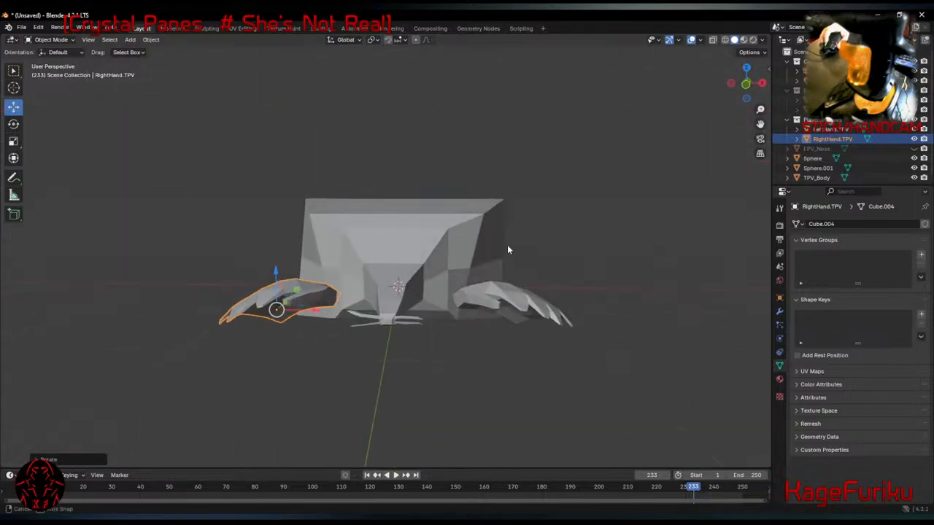
pyautogui.scroll(4, 365, 305)
pyautogui.moveTo(493, 379)
pyautogui.mouseDown(button='middle')
pyautogui.moveTo(486, 352)
pyautogui.moveTo(494, 373)
pyautogui.mouseUp(button='middle')
pyautogui.click(458, 255)
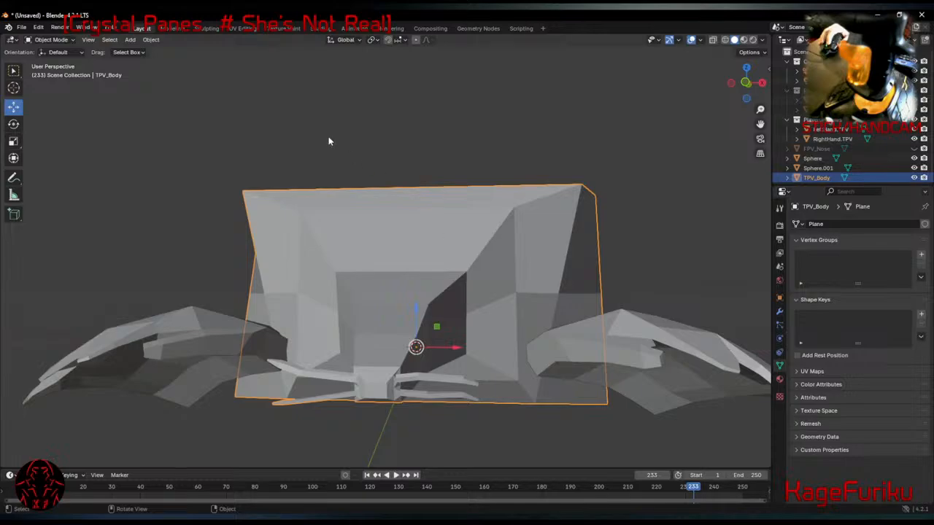
pyautogui.click(173, 30)
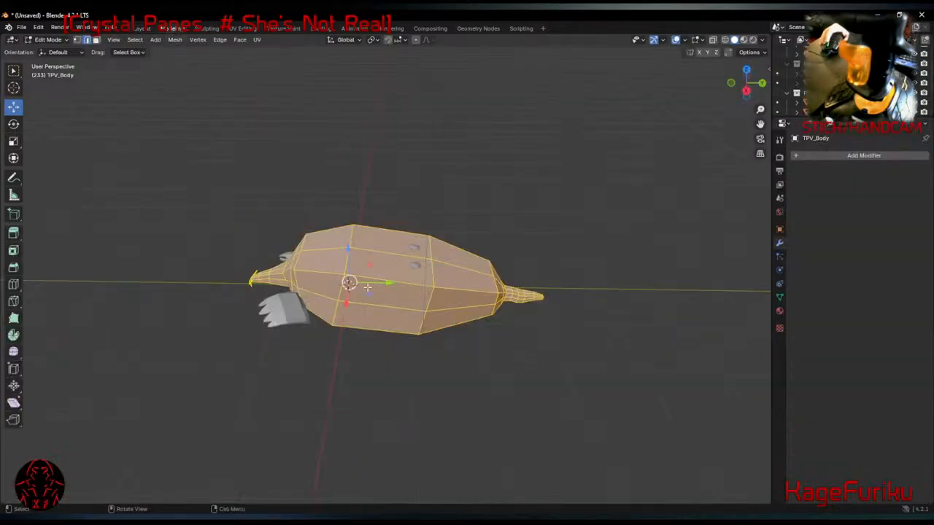
# Select the nose and whisker geometry at the tip of the TPV_Body snout.
pyautogui.click(246, 269)
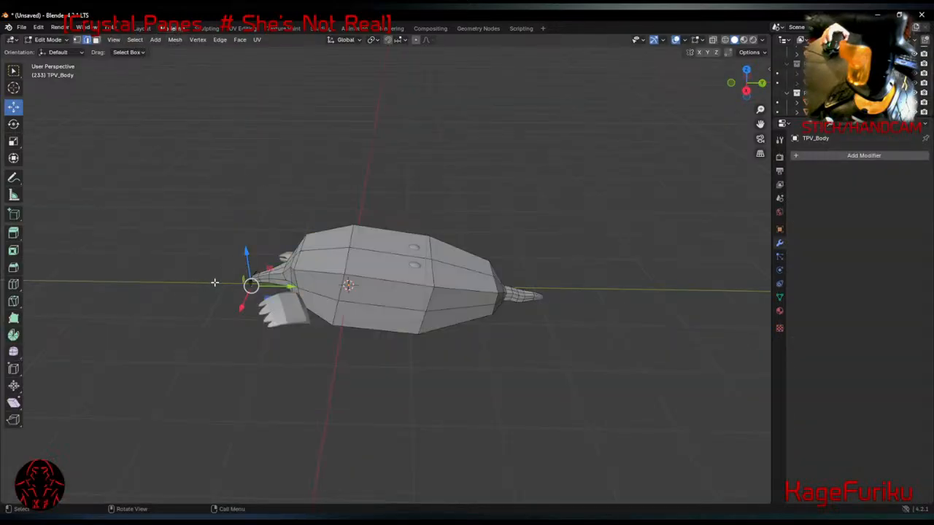
pyautogui.scroll(4, 219, 284)
pyautogui.keyDown('shift'); pyautogui.moveTo(208, 286); pyautogui.dragTo(435, 298, button='middle'); pyautogui.keyUp('shift')
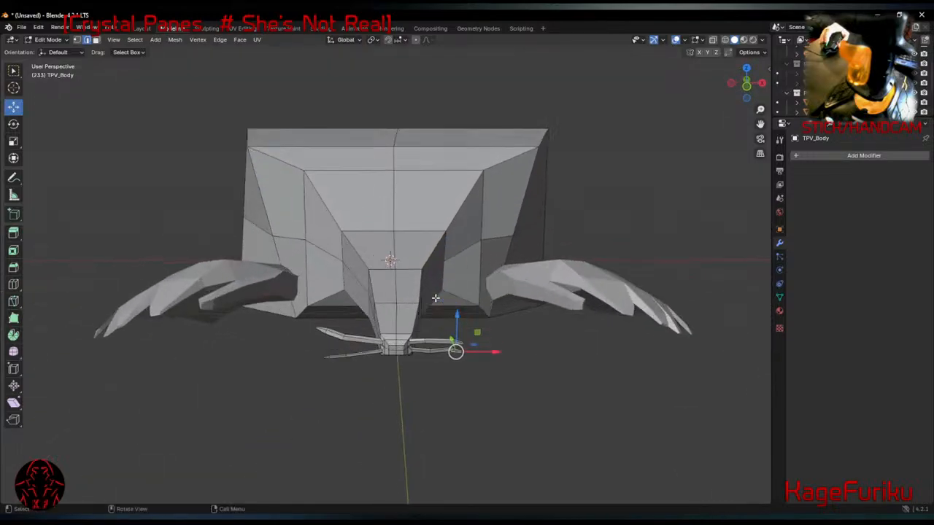
pyautogui.scroll(1, 437, 338)
pyautogui.moveTo(438, 338); pyautogui.dragTo(438, 343, button='middle')
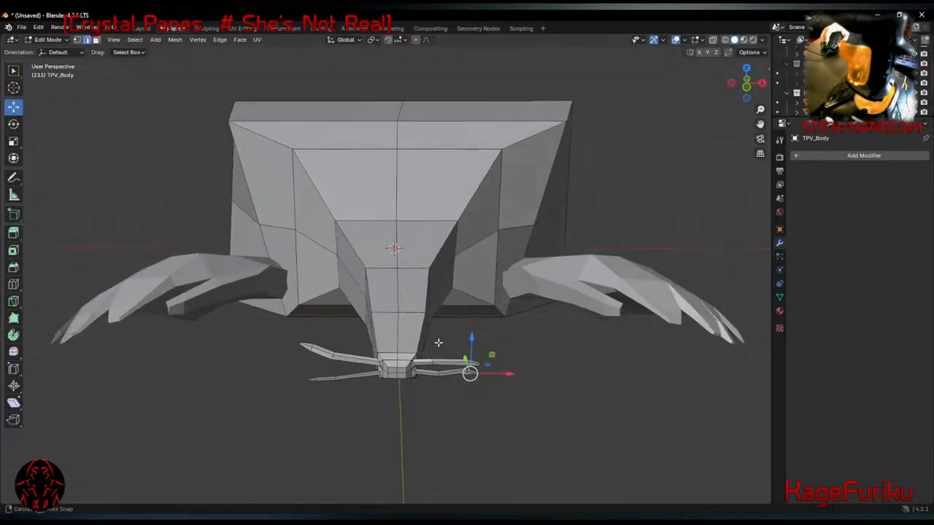
pyautogui.scroll(5, 438, 342)
pyautogui.moveTo(431, 377); pyautogui.dragTo(421, 350, button='middle')
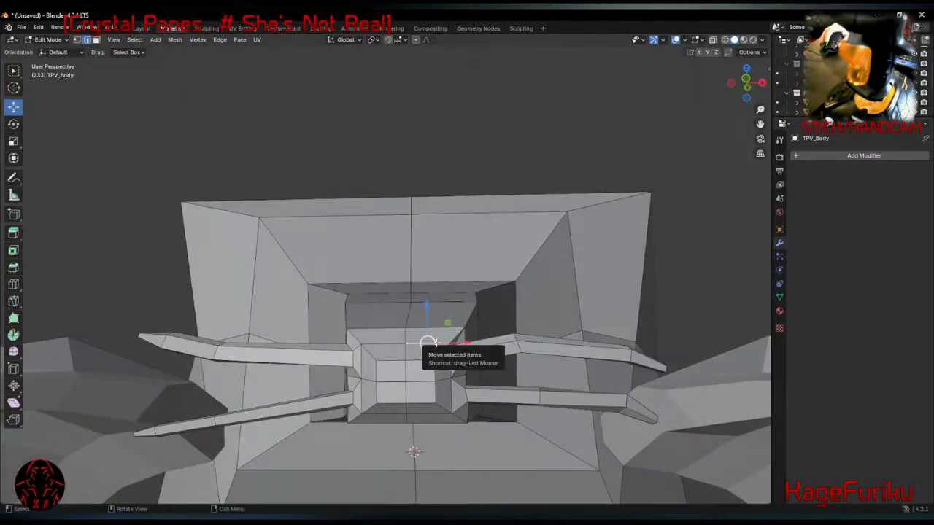
pyautogui.moveTo(535, 360); pyautogui.dragTo(454, 381, button='middle')
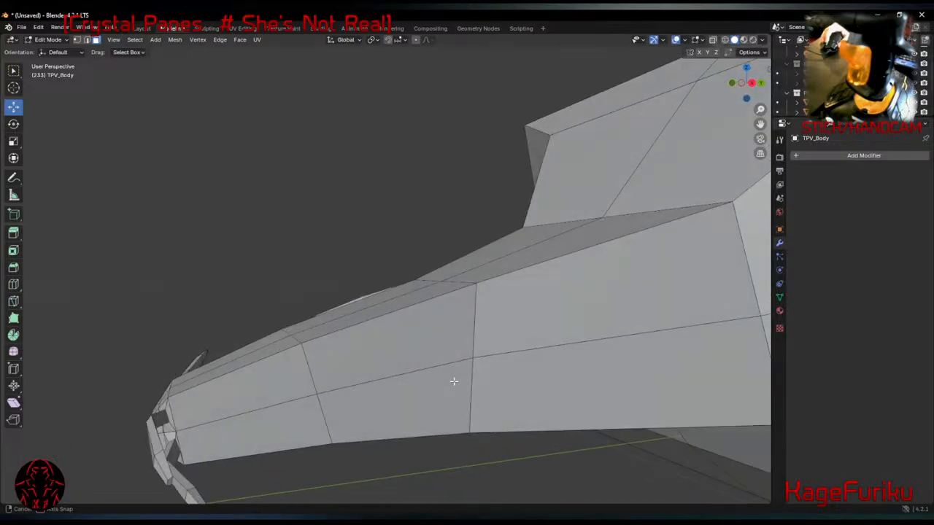
pyautogui.scroll(-2, 161, 362)
pyautogui.moveTo(154, 287); pyautogui.dragTo(212, 379)
pyautogui.moveTo(199, 278); pyautogui.dragTo(288, 455)
# Extend the selection to the nose and whisker faces reachable from above and from the front of the snout.
pyautogui.keyDown('shift'); pyautogui.moveTo(227, 452); pyautogui.dragTo(219, 396, button='middle'); pyautogui.keyUp('shift')
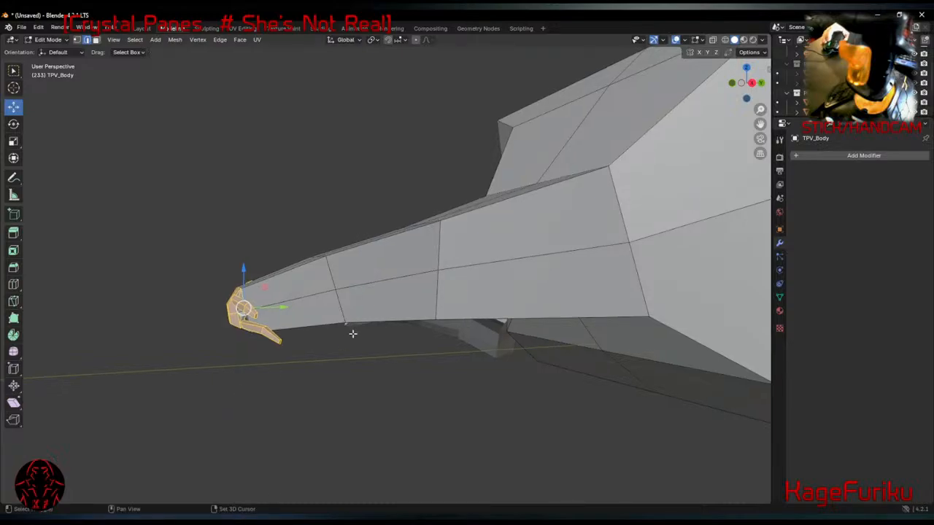
pyautogui.moveTo(238, 343); pyautogui.dragTo(122, 220, button='middle')
pyautogui.moveTo(122, 220); pyautogui.dragTo(249, 329)
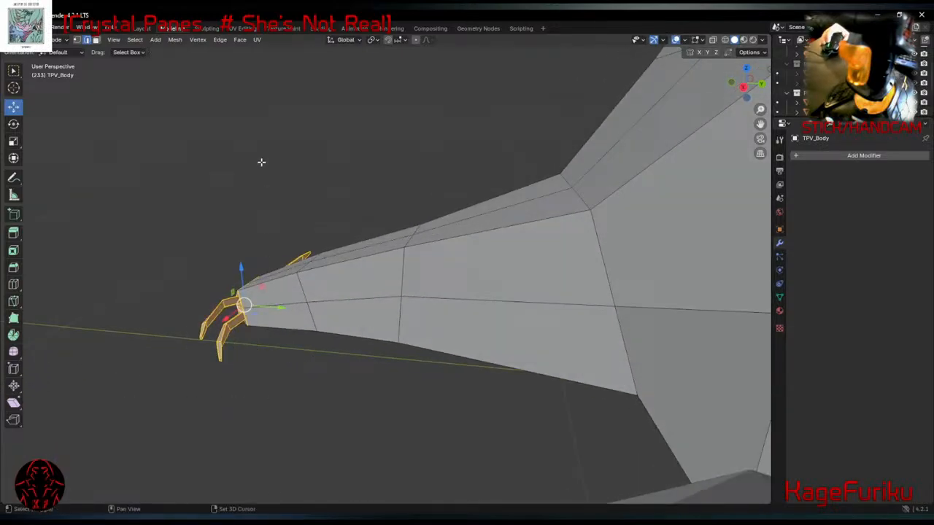
pyautogui.moveTo(261, 162); pyautogui.dragTo(194, 117, button='middle')
pyautogui.moveTo(192, 96); pyautogui.dragTo(292, 247)
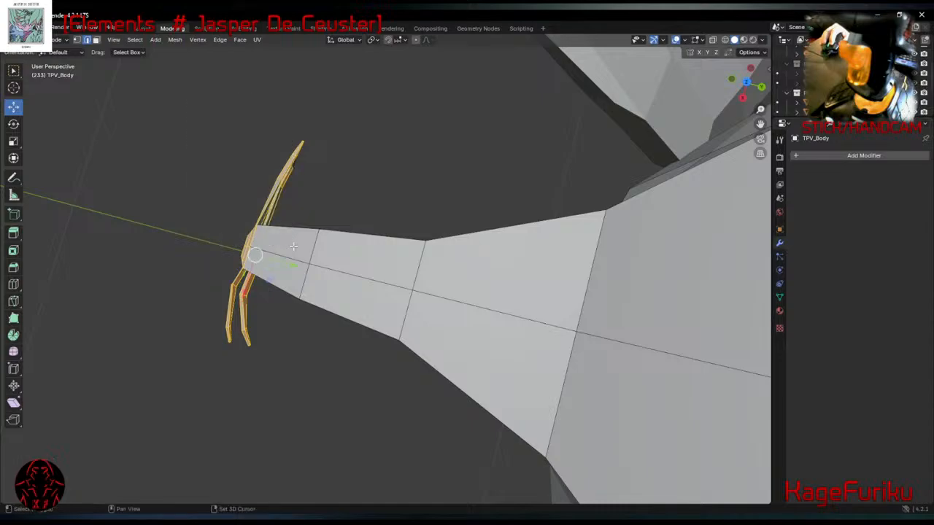
pyautogui.moveTo(293, 247); pyautogui.dragTo(270, 215, button='middle')
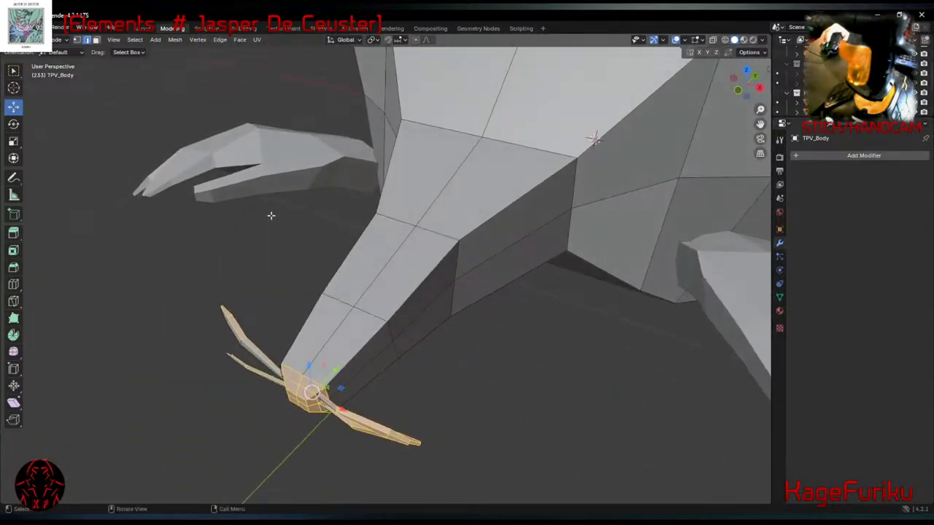
pyautogui.moveTo(160, 286); pyautogui.dragTo(292, 410)
pyautogui.moveTo(291, 410); pyautogui.dragTo(429, 365, button='middle')
# Add the remaining nose and whisker faces on the opposite side and underside of the snout to the selection.
pyautogui.moveTo(666, 197); pyautogui.dragTo(559, 311)
pyautogui.moveTo(559, 311); pyautogui.dragTo(615, 215, button='middle')
pyautogui.moveTo(615, 216); pyautogui.dragTo(437, 377)
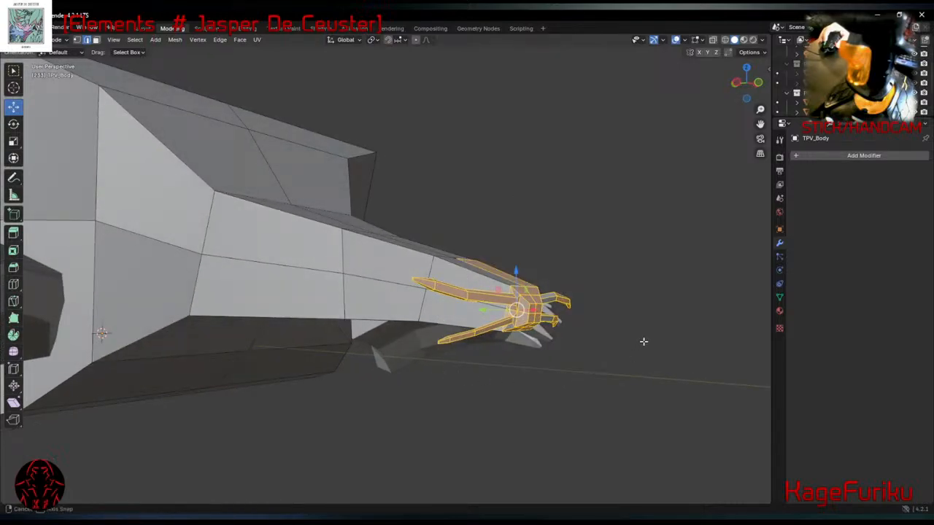
pyautogui.moveTo(644, 342); pyautogui.dragTo(497, 313, button='middle')
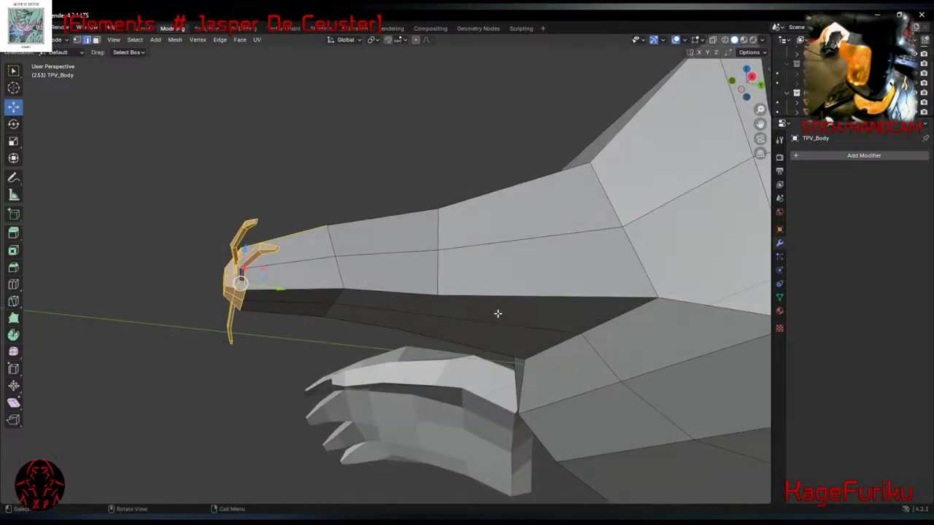
pyautogui.moveTo(136, 172); pyautogui.dragTo(277, 325)
pyautogui.moveTo(277, 326); pyautogui.dragTo(335, 329, button='middle')
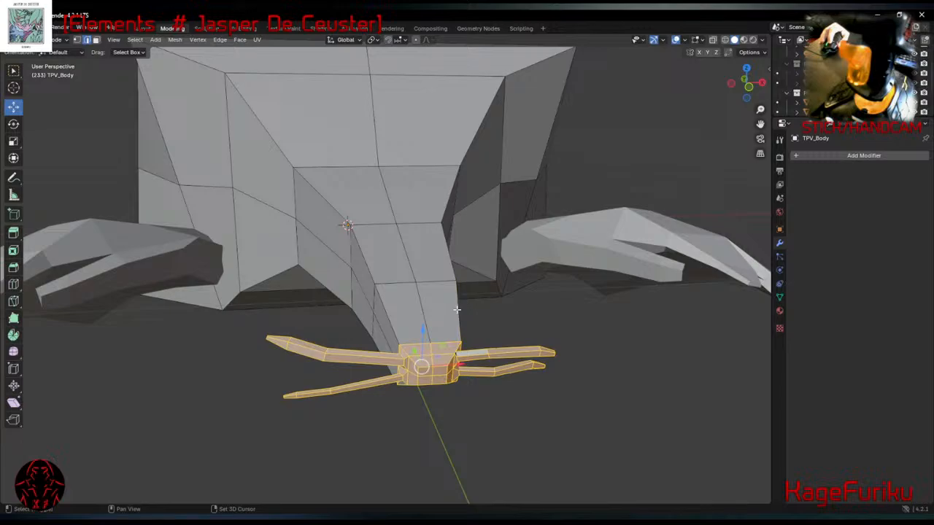
pyautogui.moveTo(533, 323)
pyautogui.mouseDown(button='middle')
pyautogui.moveTo(509, 328)
pyautogui.moveTo(518, 326)
pyautogui.mouseUp(button='middle')
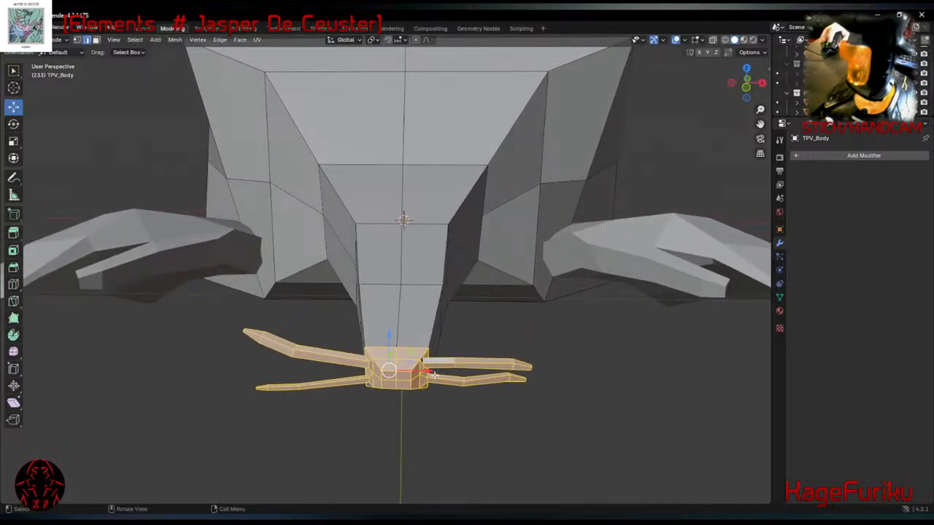
# Shift the selected nose and whiskers slightly along X to centre them on the snout, and trackball-rotate them slightly.
pyautogui.moveTo(431, 374); pyautogui.dragTo(434, 374)
pyautogui.press('r')
pyautogui.press('r')
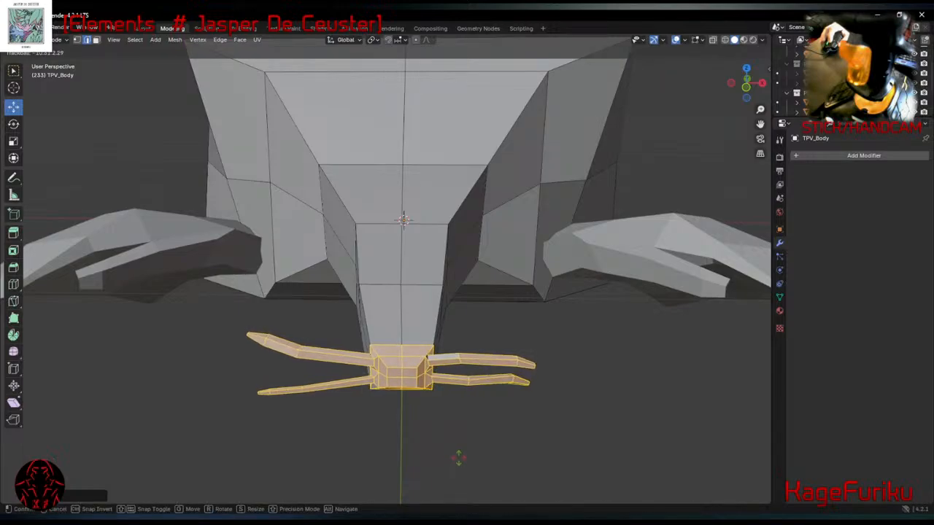
pyautogui.click(460, 457)
# Select the tip segments of the two whiskers on the +X side, including their hidden back faces.
pyautogui.click(548, 417)
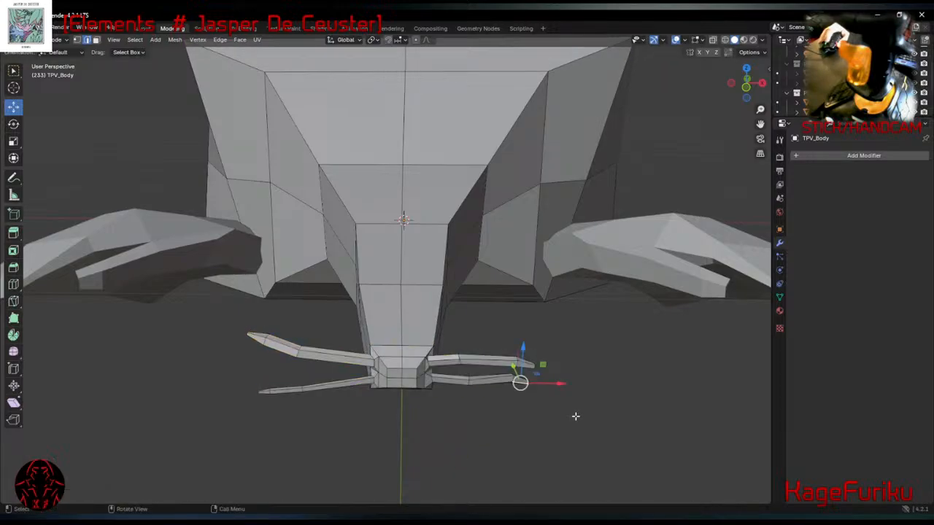
pyautogui.moveTo(620, 333); pyautogui.dragTo(496, 423)
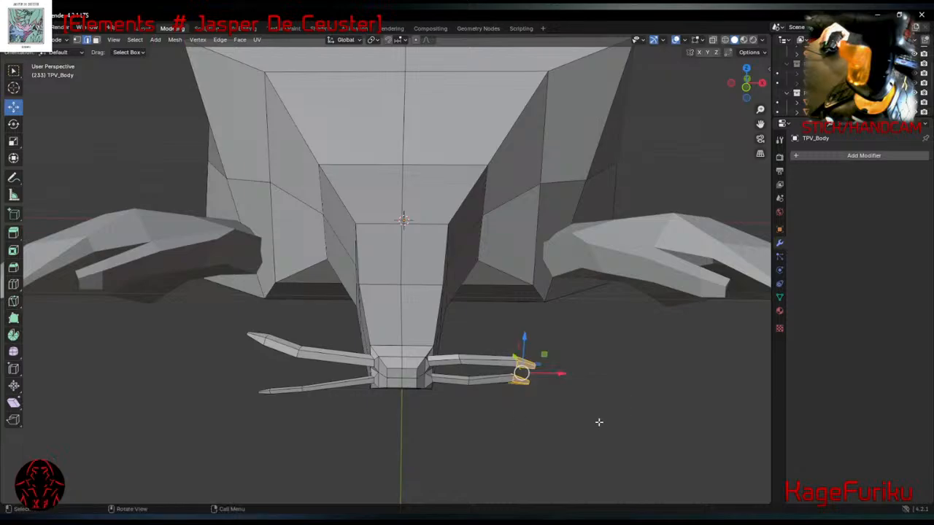
pyautogui.press('g')
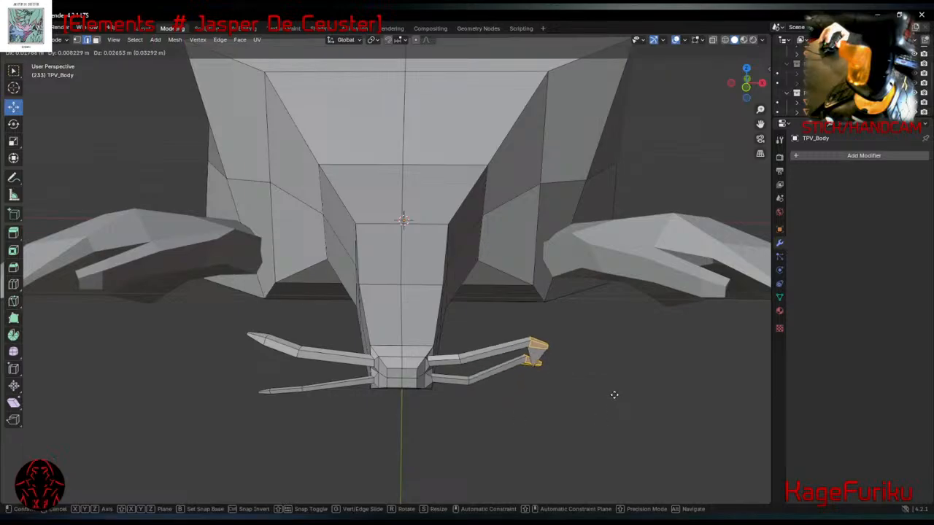
pyautogui.click(609, 406)
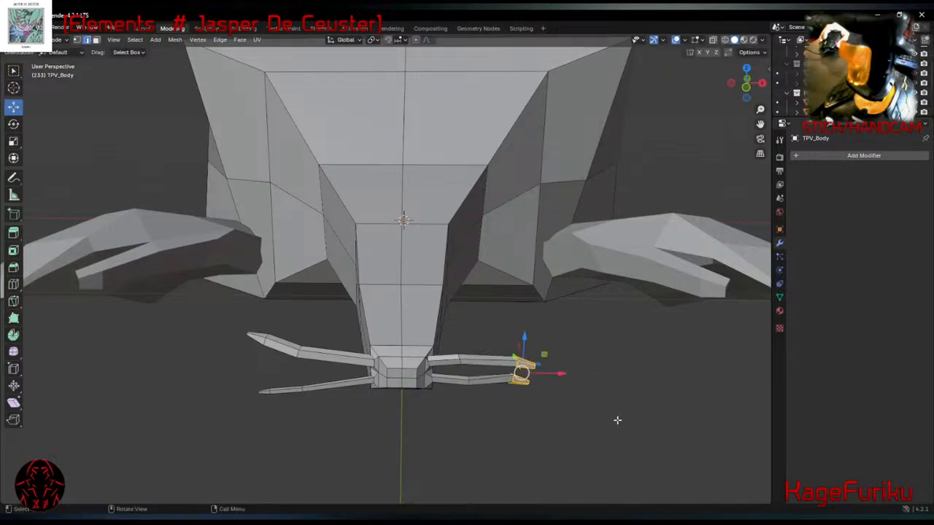
pyautogui.moveTo(617, 418); pyautogui.dragTo(268, 361, button='middle')
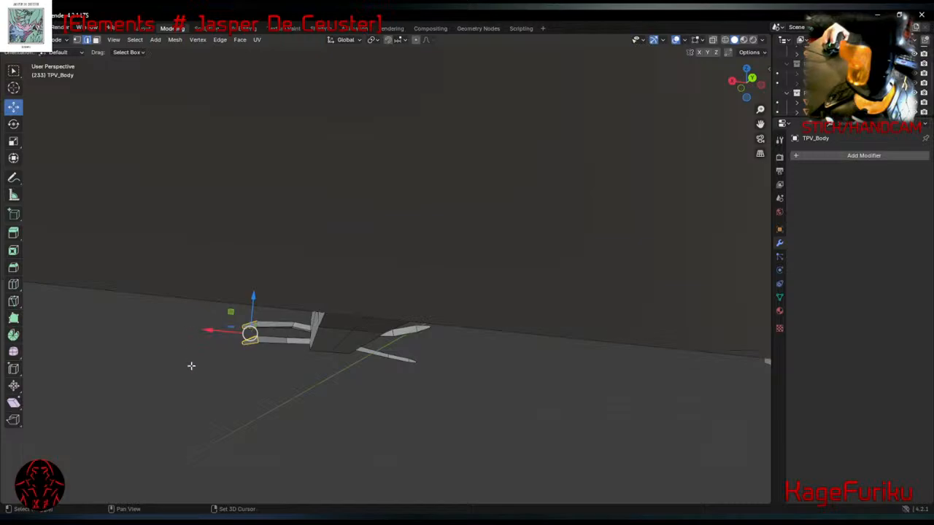
pyautogui.moveTo(175, 396); pyautogui.dragTo(267, 313)
# Move the two selected whisker tips outward and slightly up, and adjust their rotation.
pyautogui.moveTo(224, 365); pyautogui.dragTo(429, 396, button='middle')
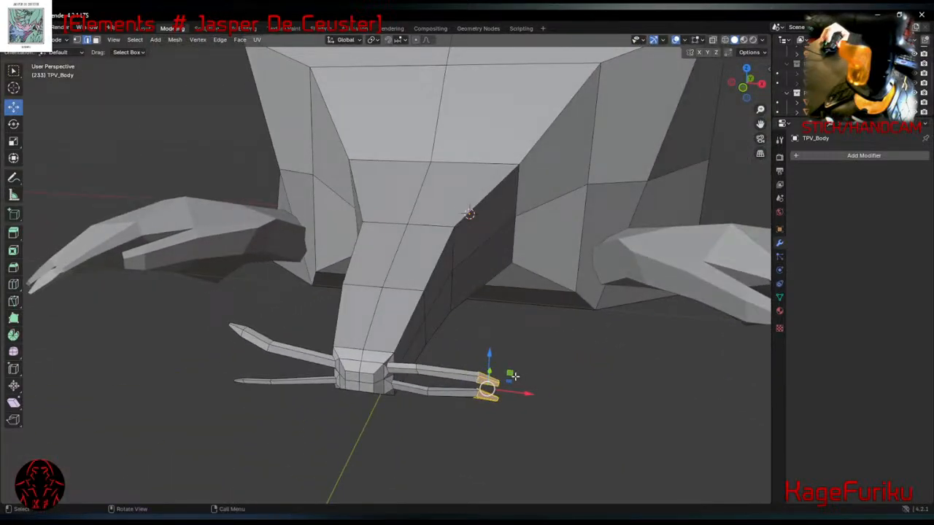
pyautogui.press('r')
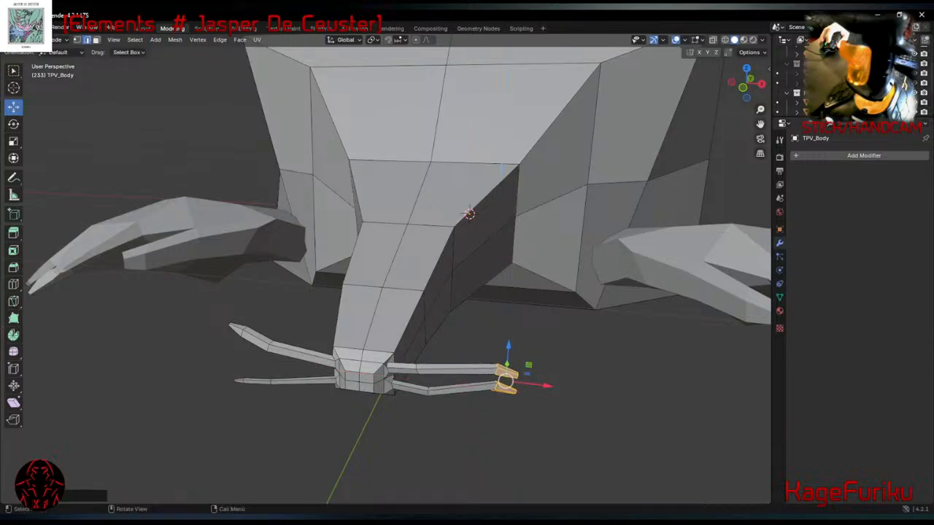
pyautogui.click(590, 357)
# Replace the selection with the tip segment of the lower +X whisker, including its hidden side.
pyautogui.moveTo(562, 413); pyautogui.dragTo(563, 389, button='middle')
pyautogui.click(555, 387)
pyautogui.moveTo(521, 304); pyautogui.dragTo(506, 397, button='middle')
pyautogui.moveTo(507, 398); pyautogui.dragTo(345, 355)
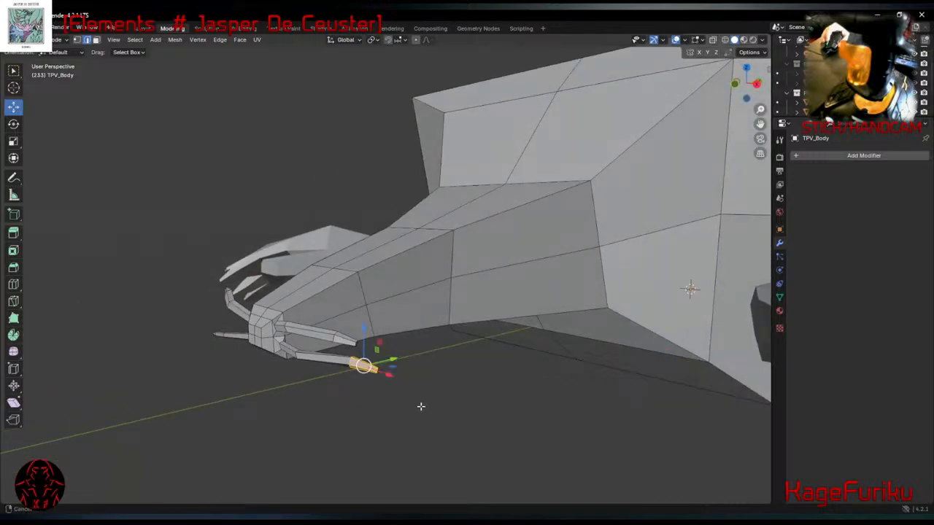
pyautogui.moveTo(424, 406); pyautogui.dragTo(489, 440, button='middle')
pyautogui.moveTo(250, 458); pyautogui.dragTo(186, 339)
pyautogui.moveTo(244, 423); pyautogui.dragTo(242, 413, button='middle')
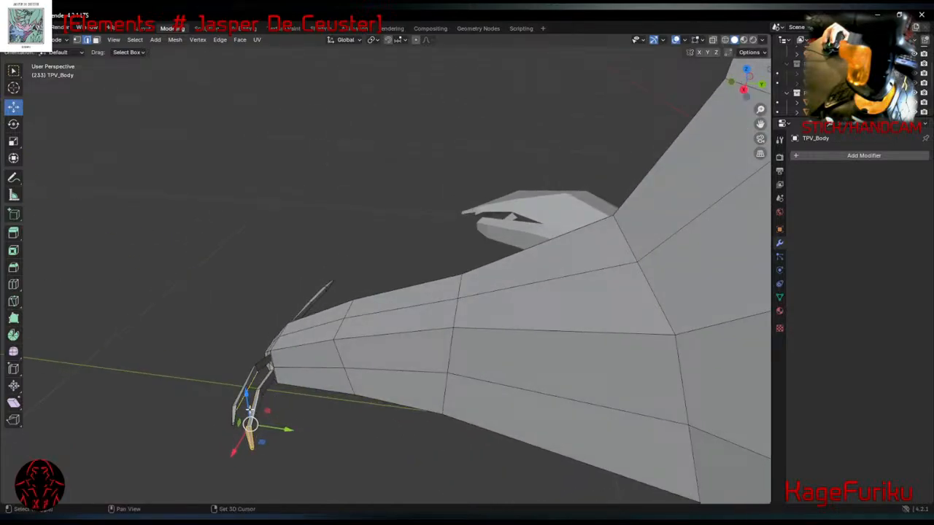
# Remove the stray long edge of the upper whisker from the selection, keeping the lower whisker's tip segment selected.
pyautogui.scroll(3, 254, 407)
pyautogui.moveTo(254, 406); pyautogui.dragTo(295, 367, button='middle')
pyautogui.keyDown('shift'); pyautogui.moveTo(227, 345); pyautogui.dragTo(469, 323, button='middle'); pyautogui.keyUp('shift')
pyautogui.scroll(1, 334, 294)
pyautogui.scroll(3, 407, 328)
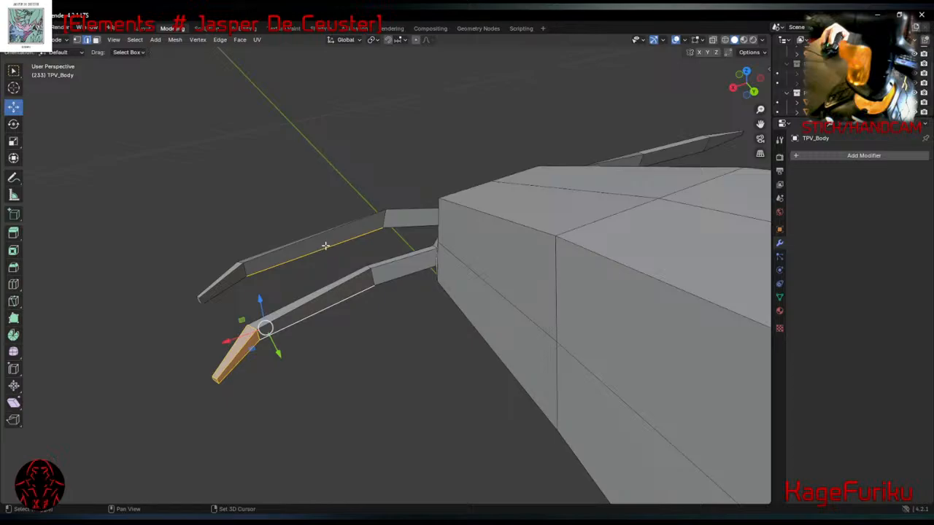
pyautogui.keyDown('shift'); pyautogui.click(326, 246); pyautogui.keyUp('shift')
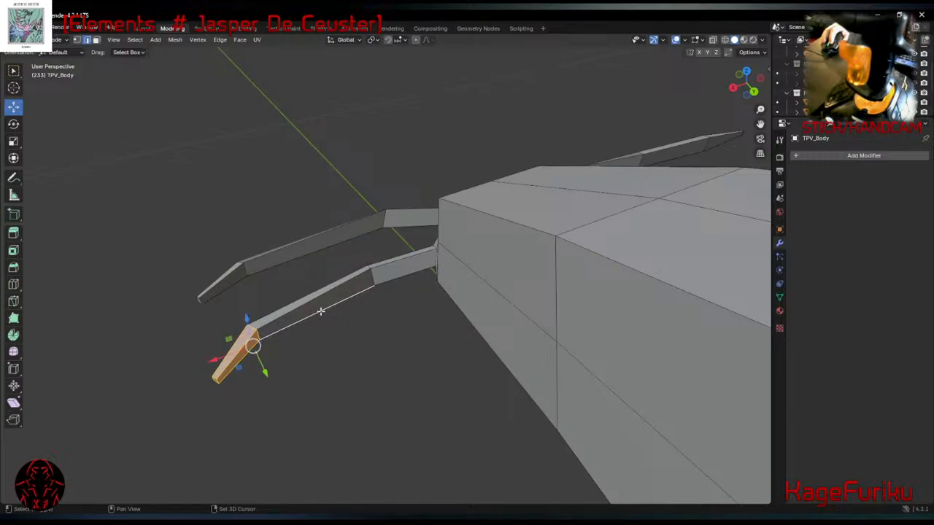
pyautogui.moveTo(318, 312); pyautogui.dragTo(442, 299, button='middle')
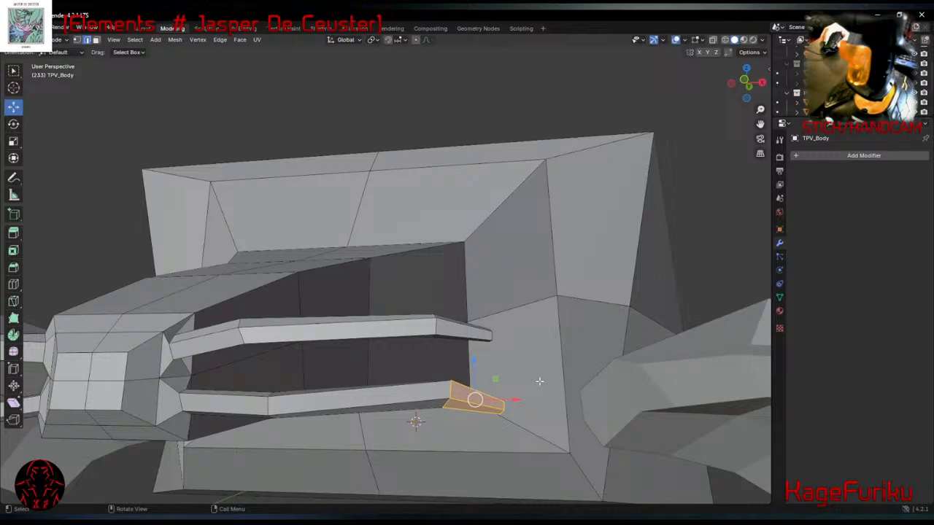
# Lower the selected whisker tip, rotate it so it bends upward, and shift it slightly outward.
pyautogui.press('g')
pyautogui.click(583, 392)
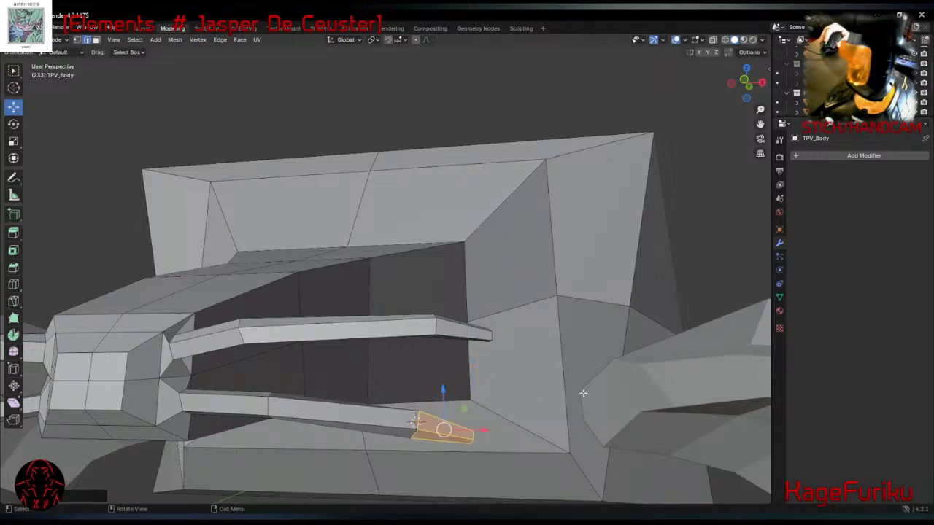
pyautogui.moveTo(583, 392); pyautogui.dragTo(496, 354, button='middle')
pyautogui.press('r')
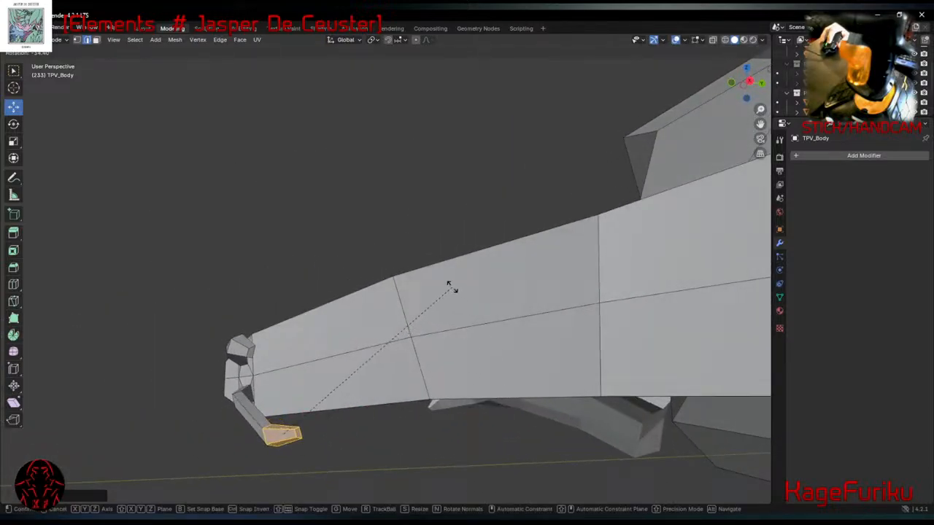
pyautogui.moveTo(450, 286); pyautogui.dragTo(548, 327, button='middle')
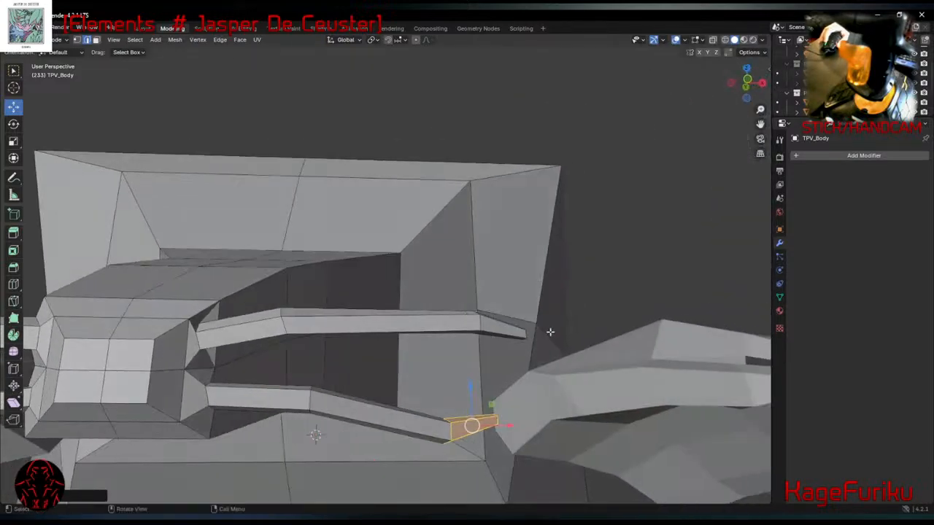
pyautogui.click(588, 352)
pyautogui.press('g')
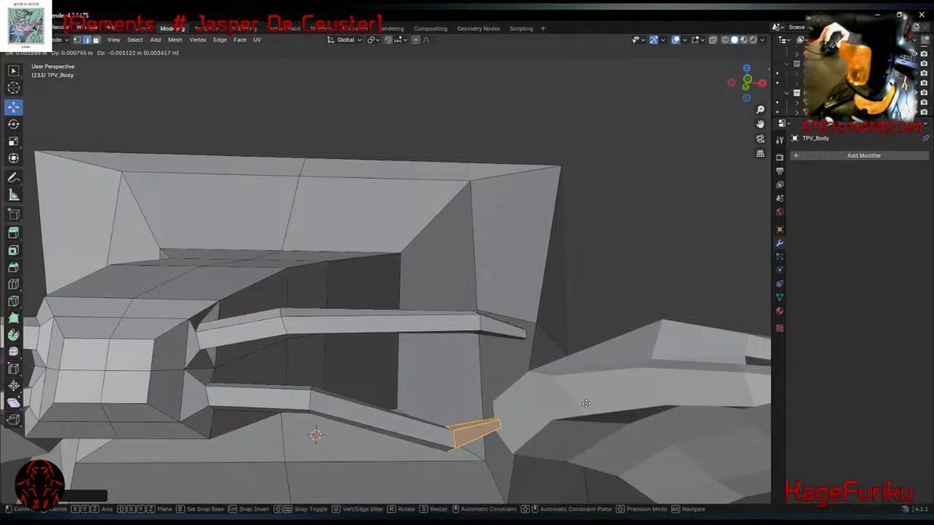
pyautogui.click(405, 414)
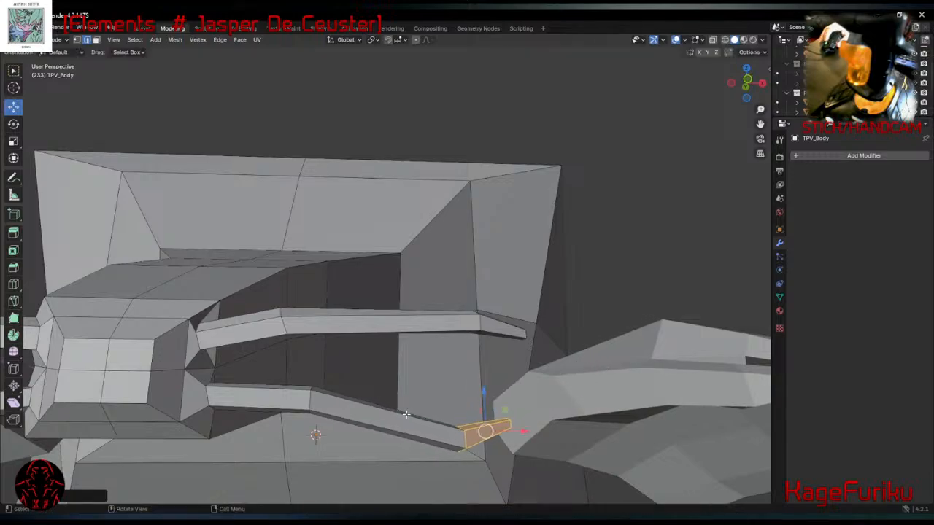
# Select the edge at the inner joint of the lower +X whisker.
pyautogui.click(309, 399)
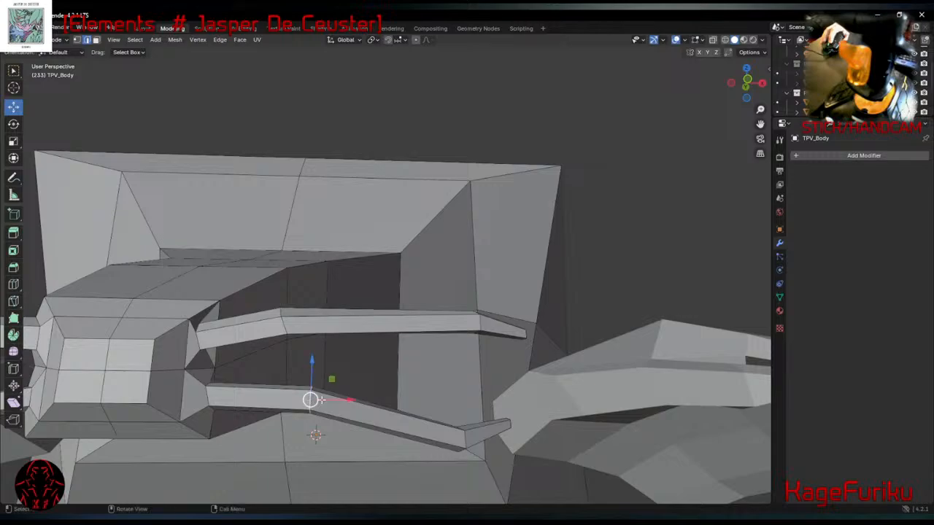
pyautogui.press('h')
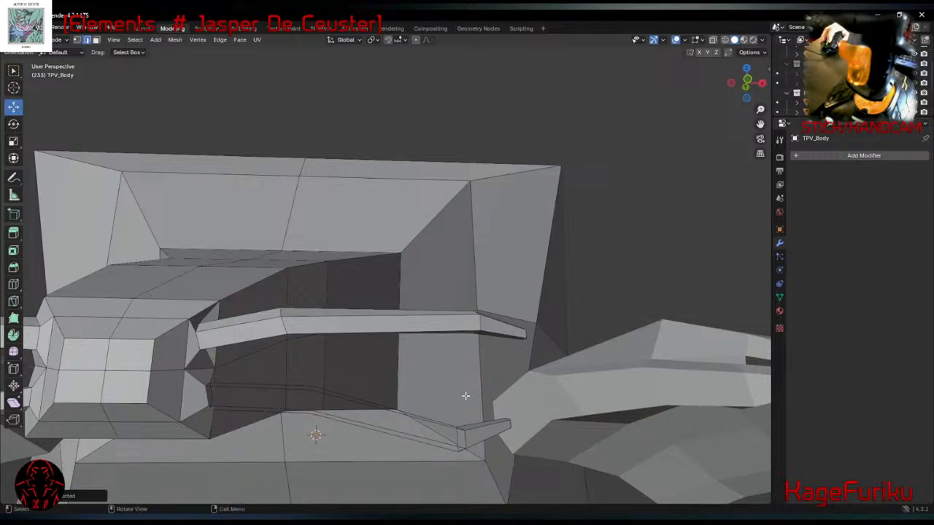
pyautogui.hotkey('ctrl', 'z')
pyautogui.press('g')
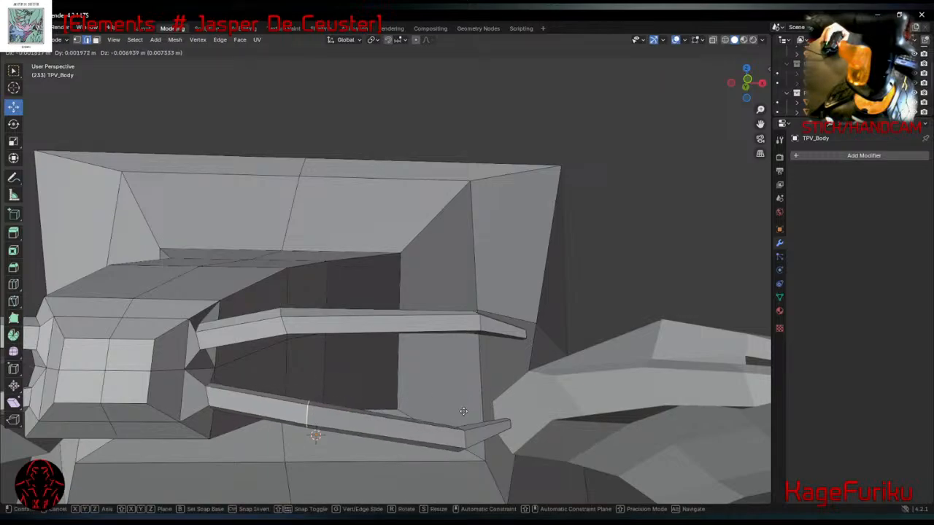
pyautogui.click(464, 413)
pyautogui.press('g')
pyautogui.press('Escape')
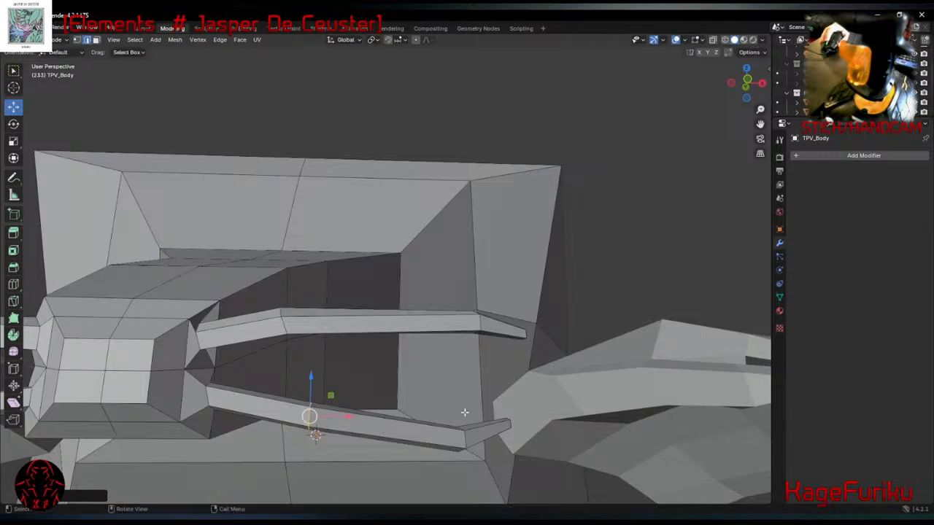
pyautogui.press('v')
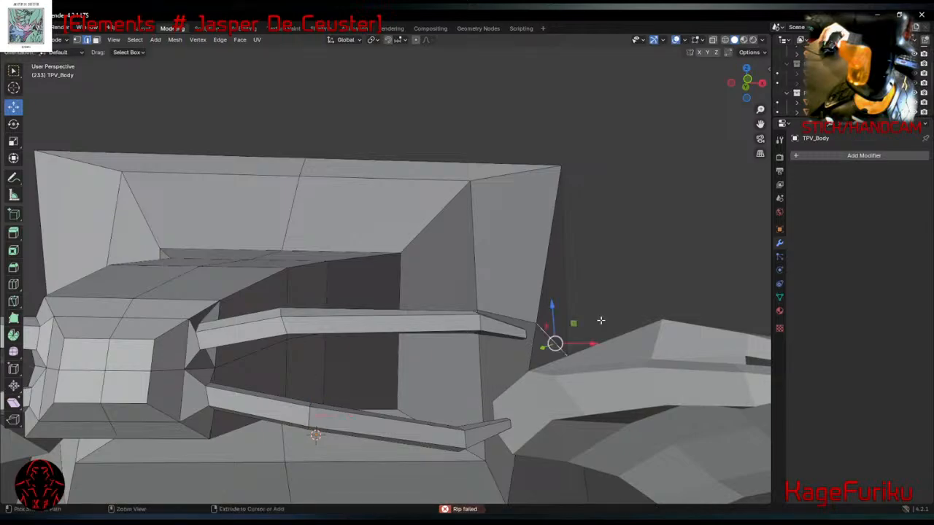
pyautogui.hotkey('ctrl', 'z')
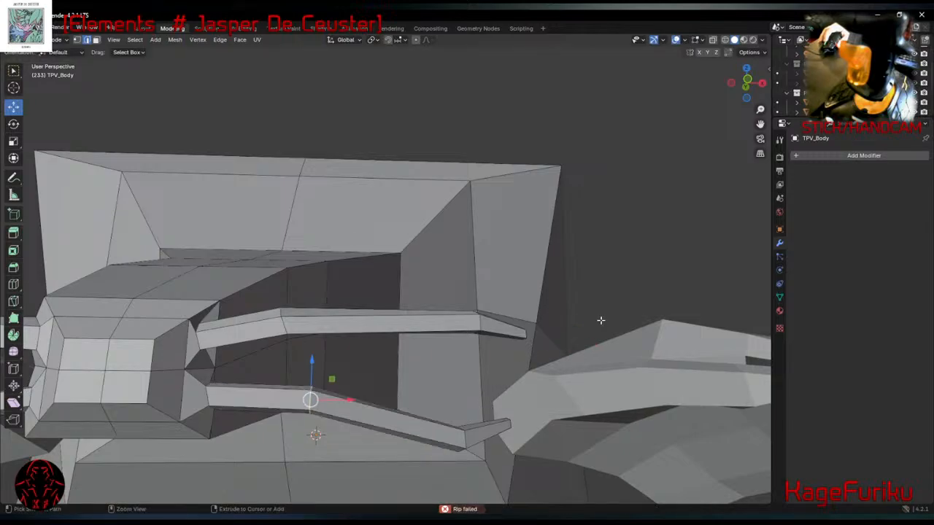
# Move the selected inner joint down so the lower +X whisker slopes straight from the nose toward its tip.
pyautogui.press('g')
pyautogui.click(595, 339)
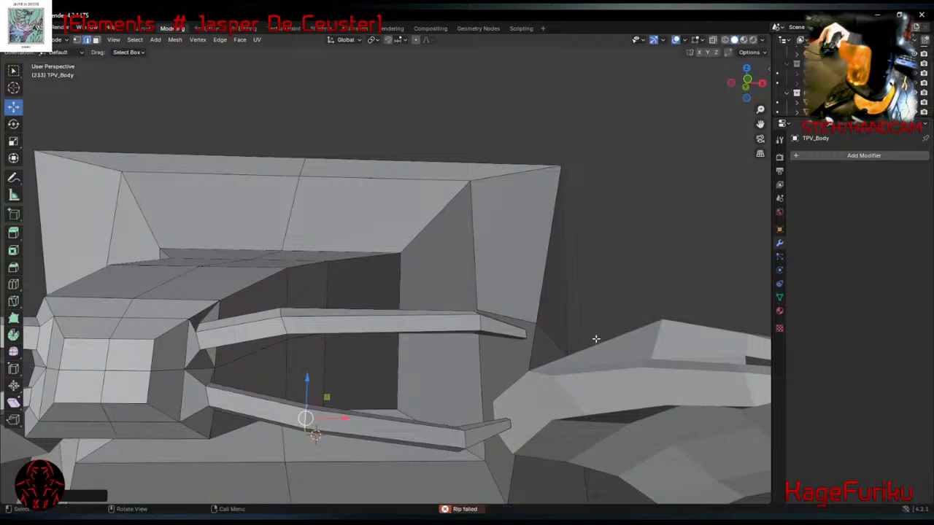
pyautogui.scroll(-4, 593, 339)
pyautogui.moveTo(568, 245); pyautogui.dragTo(630, 270, button='middle')
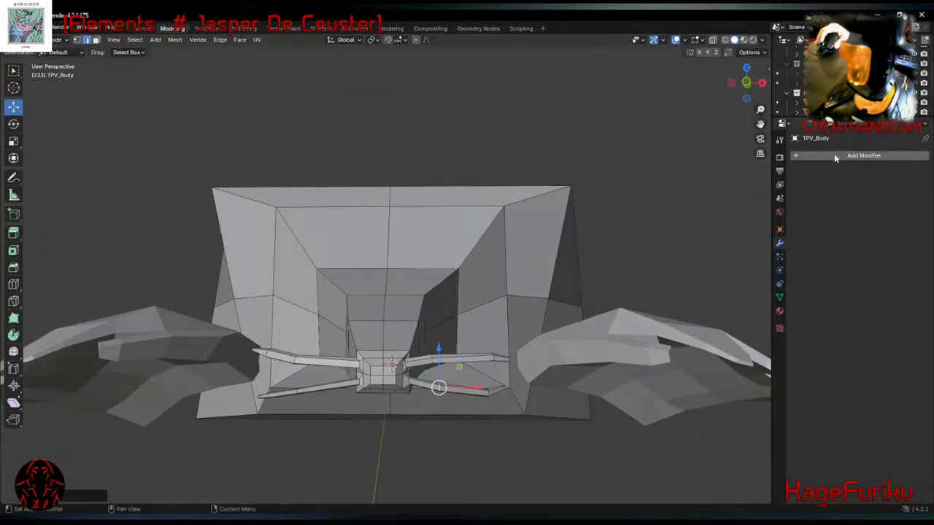
# Select the Sphere and Sphere.001 eye objects under the Bones collection in the Outliner.
pyautogui.scroll(2, 833, 67)
pyautogui.click(846, 52)
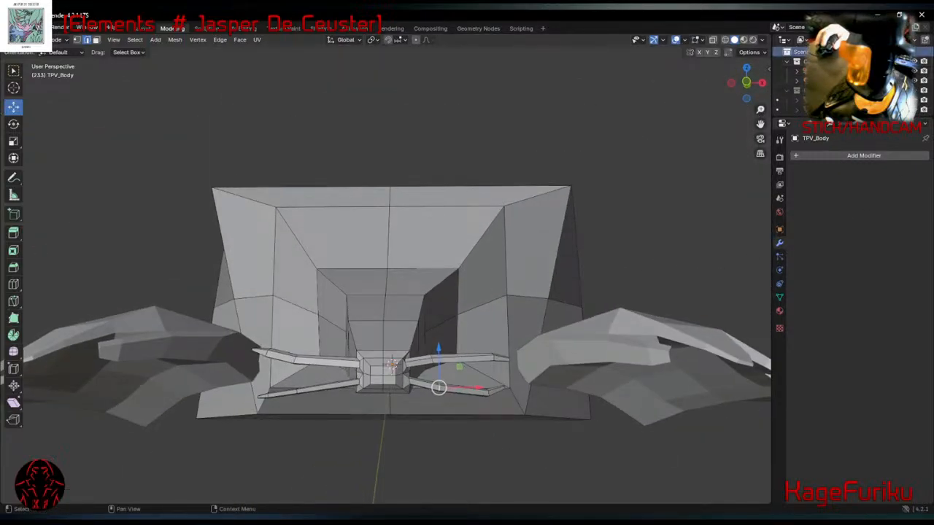
pyautogui.rightClick(846, 52)
pyautogui.click(832, 52)
pyautogui.scroll(-5, 838, 86)
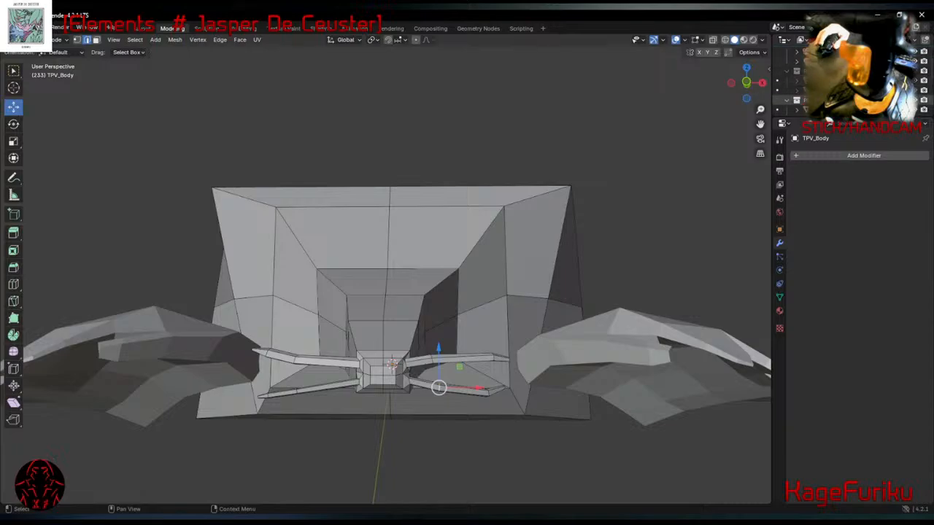
pyautogui.click(831, 67)
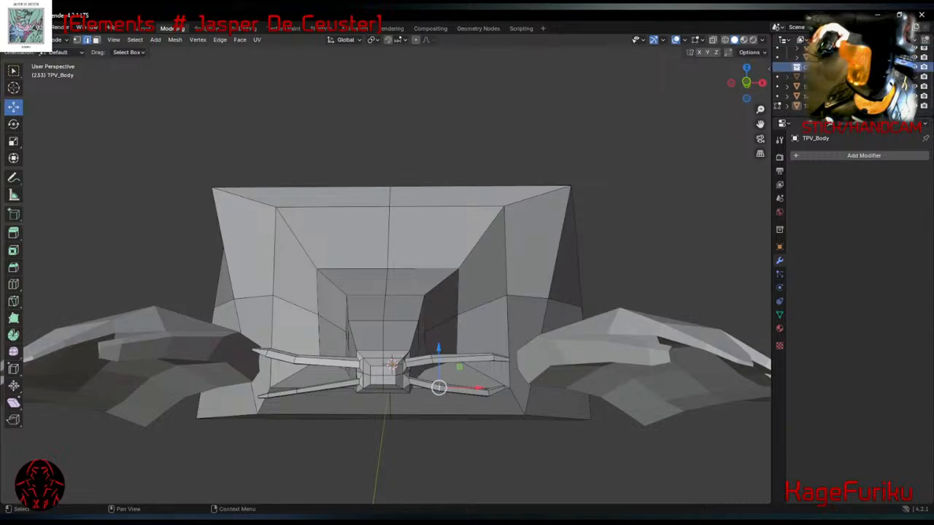
pyautogui.scroll(1, 831, 72)
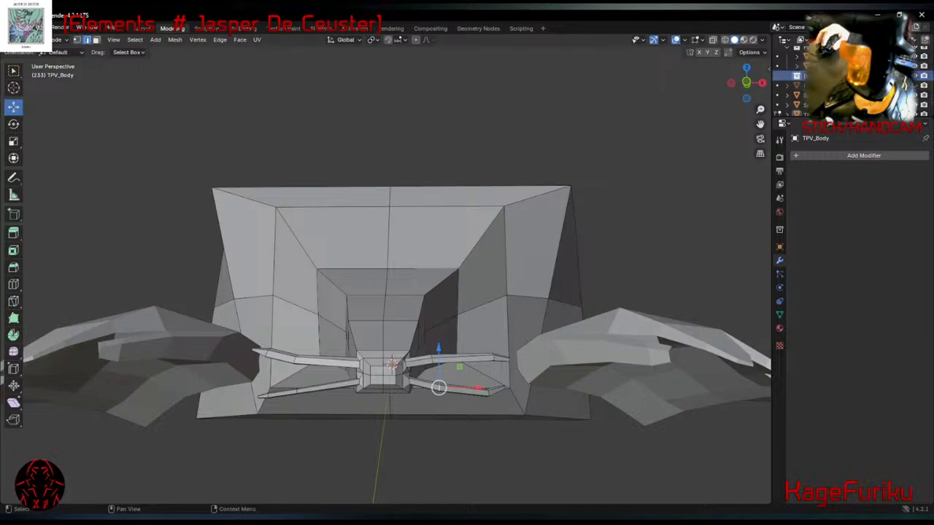
pyautogui.scroll(-1, 831, 81)
pyautogui.click(831, 86)
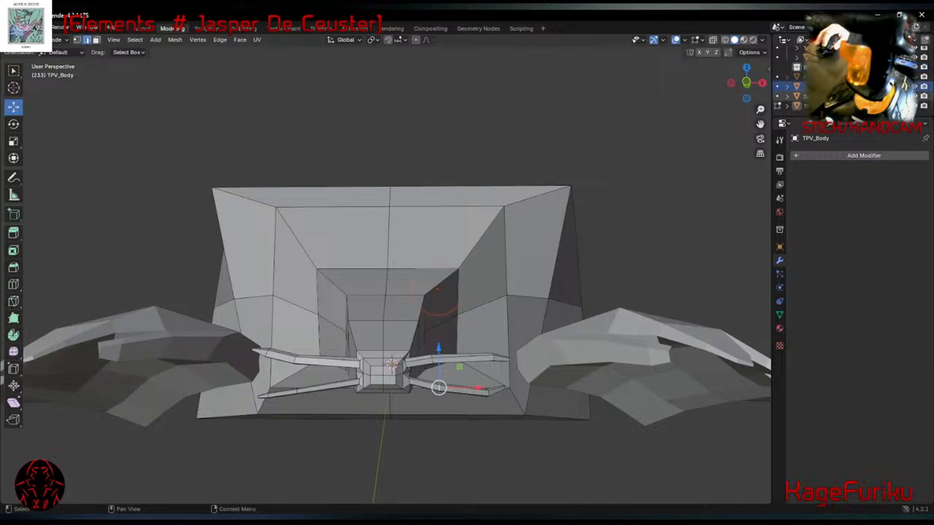
pyautogui.moveTo(673, 167); pyautogui.dragTo(571, 187, button='middle')
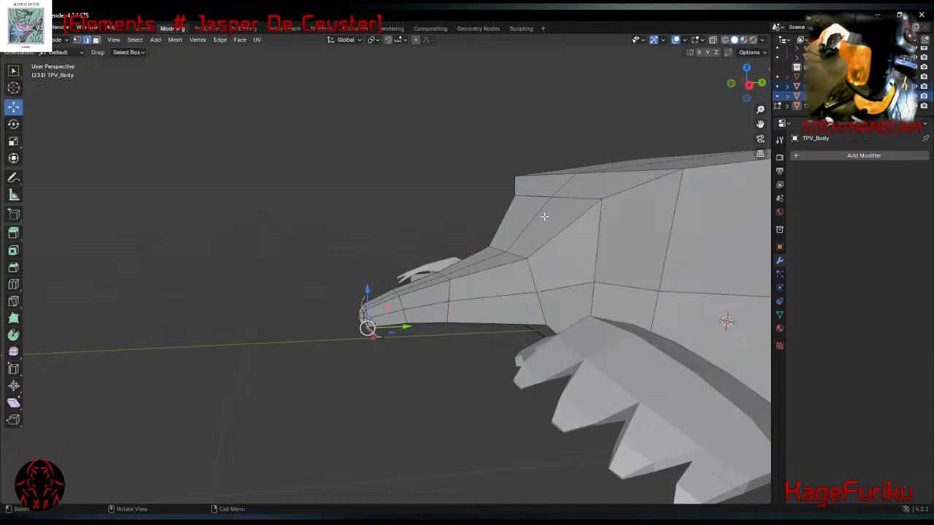
pyautogui.moveTo(400, 330); pyautogui.dragTo(275, 329)
pyautogui.hotkey('ctrl', 'z')
pyautogui.click(299, 311)
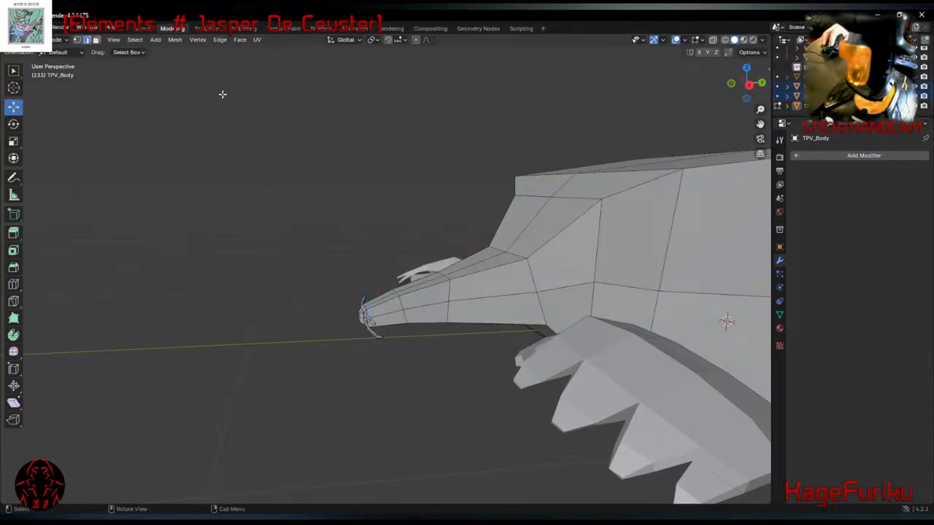
# Switch to the Layout workspace and move the two eye spheres forward along Y to the front of the head.
pyautogui.click(150, 28)
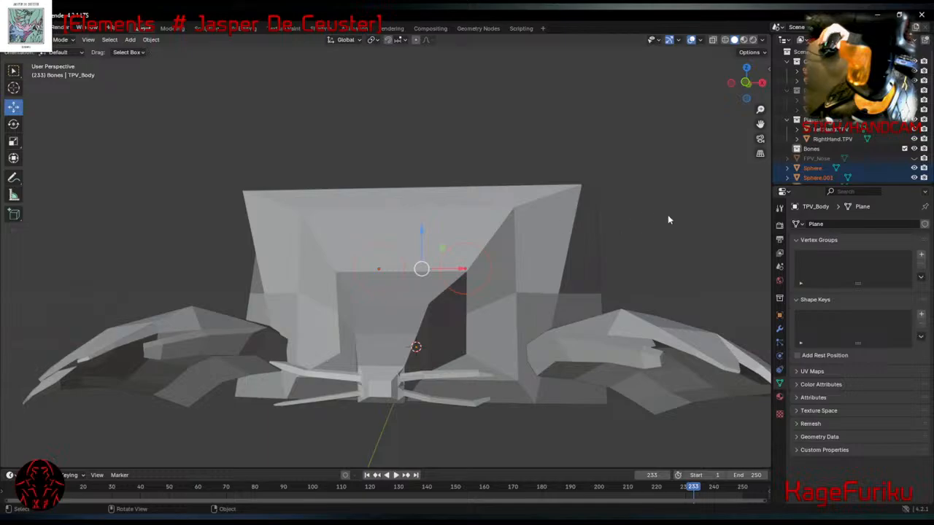
pyautogui.moveTo(667, 219); pyautogui.dragTo(607, 253, button='middle')
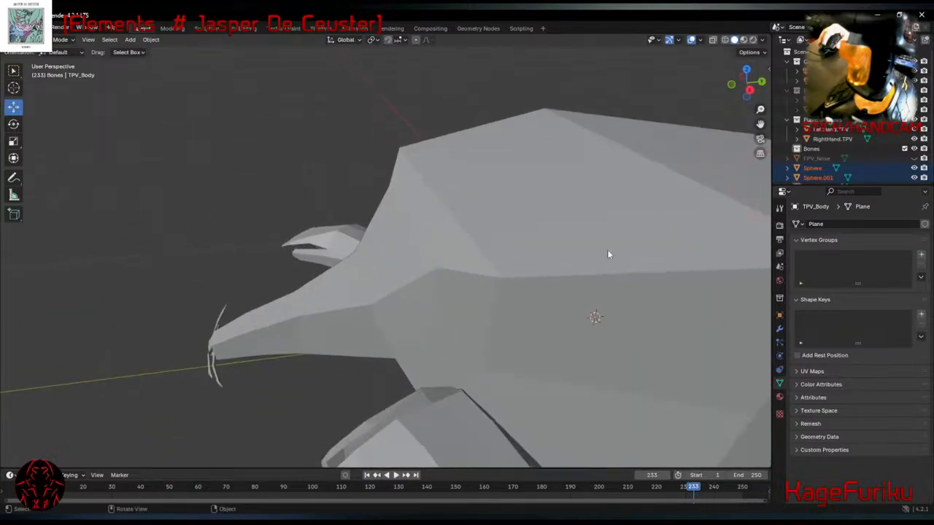
pyautogui.scroll(-4, 607, 254)
pyautogui.press('g')
pyautogui.press('y')
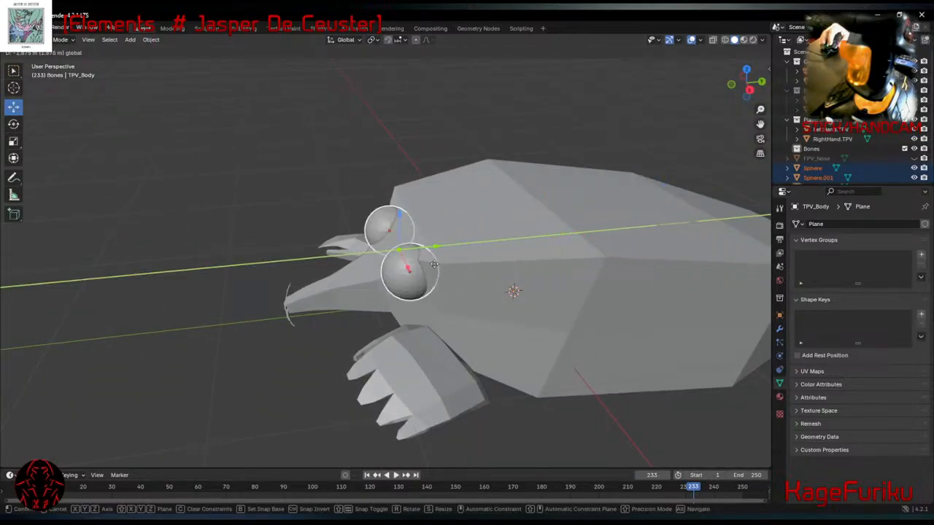
pyautogui.click(434, 264)
# Scale the two eye spheres to about 0.86, lower them slightly along Z, and deselect them.
pyautogui.moveTo(434, 264); pyautogui.dragTo(587, 235, button='middle')
pyautogui.press('s')
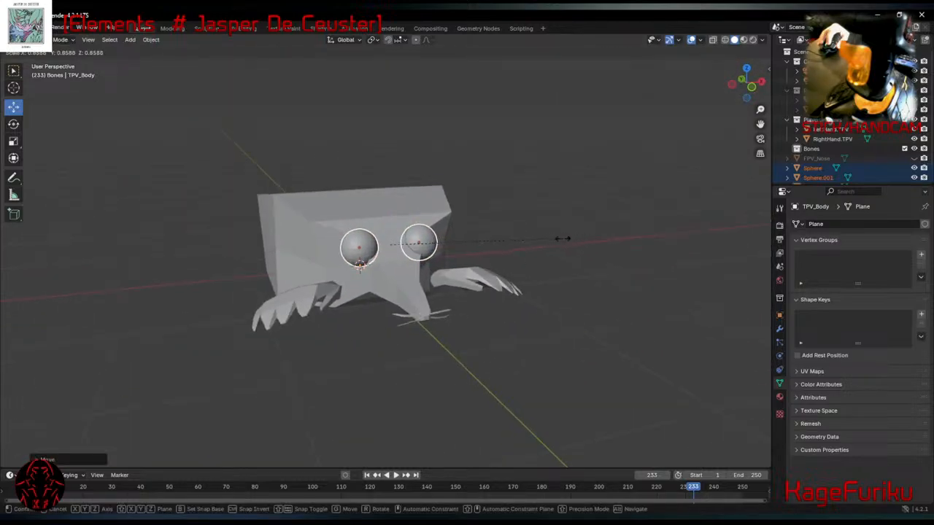
pyautogui.click(563, 241)
pyautogui.press('g')
pyautogui.press('z')
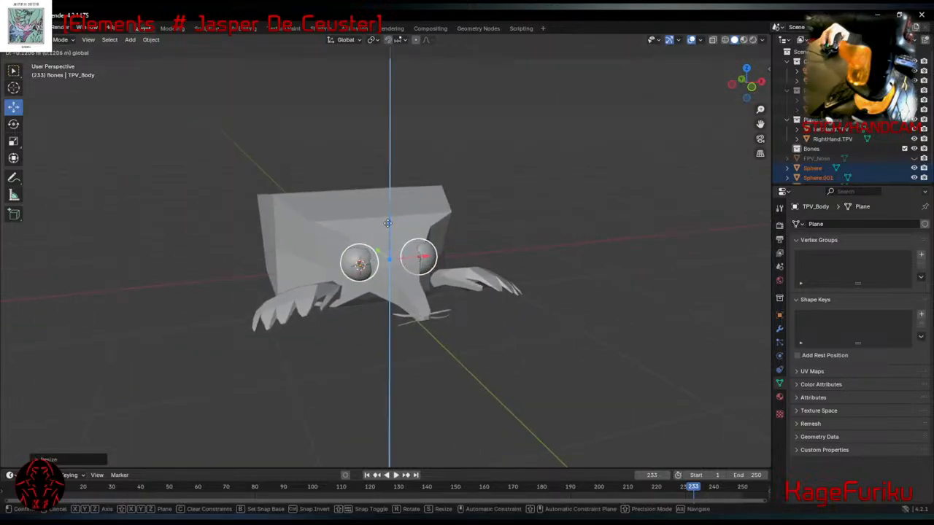
pyautogui.click(389, 218)
pyautogui.moveTo(390, 219)
pyautogui.mouseDown(button='middle')
pyautogui.moveTo(525, 252)
pyautogui.moveTo(558, 246)
pyautogui.moveTo(378, 234)
pyautogui.moveTo(295, 214)
pyautogui.moveTo(418, 208)
pyautogui.moveTo(410, 188)
pyautogui.moveTo(401, 210)
pyautogui.mouseUp(button='middle')
pyautogui.click(295, 213)
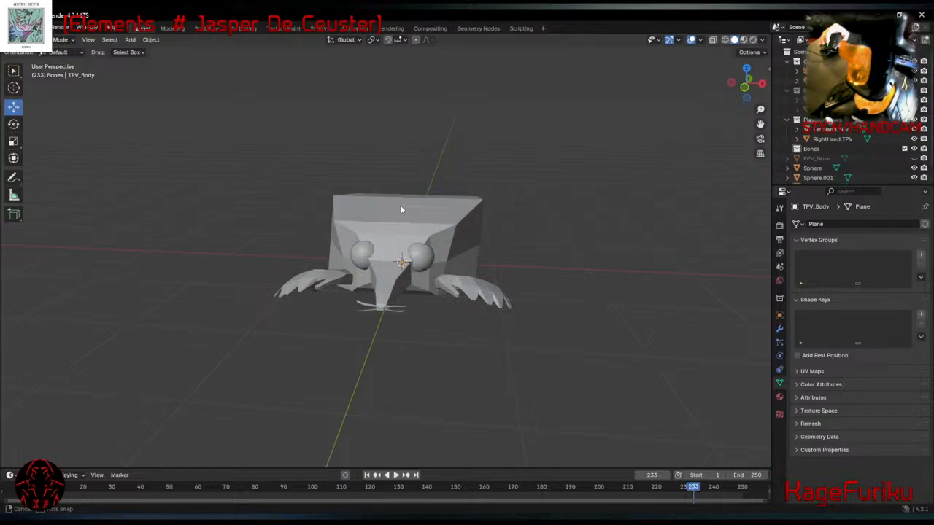
# Set the timeline's current frame to 0.
pyautogui.scroll(1, 399, 205)
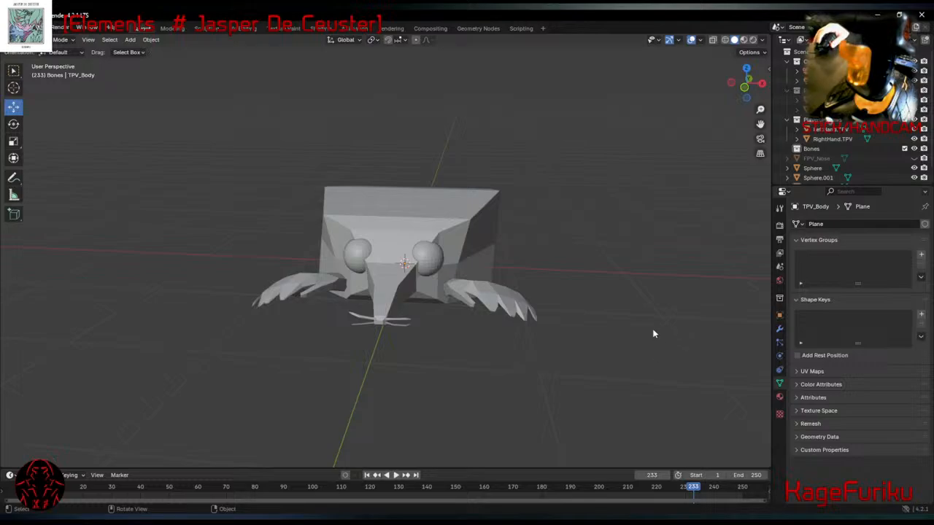
pyautogui.moveTo(694, 488); pyautogui.dragTo(18, 490)
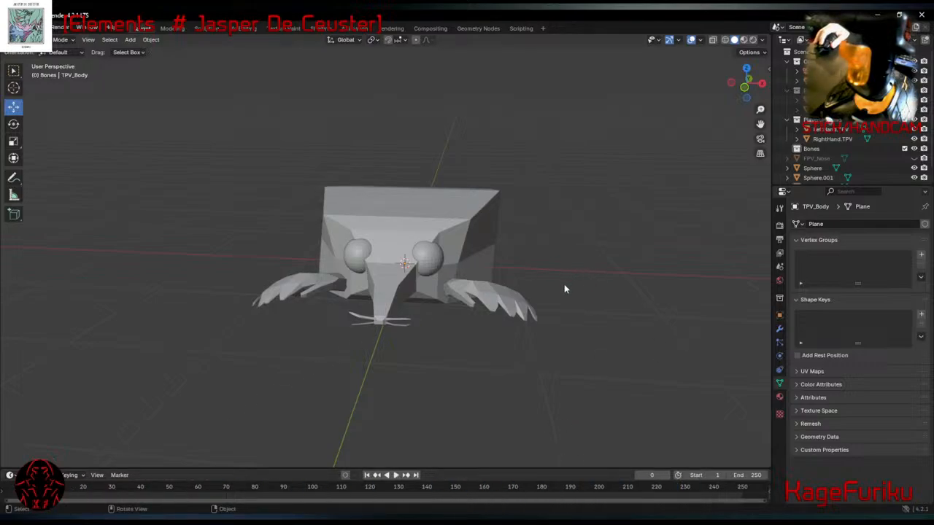
pyautogui.moveTo(564, 289); pyautogui.dragTo(644, 223, button='middle')
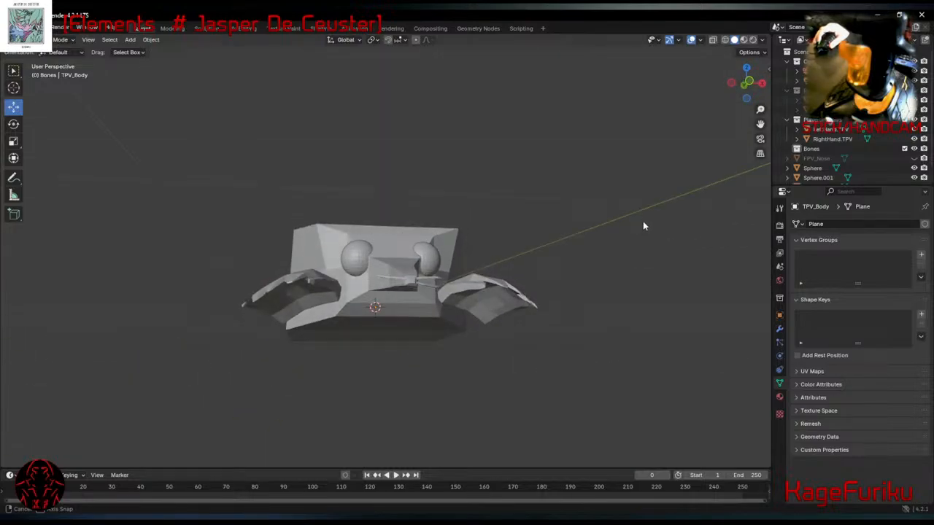
# Select the LeftHand.TPV object and rotate it slightly in a side view of the mole.
pyautogui.click(503, 301)
pyautogui.moveTo(321, 343); pyautogui.dragTo(406, 352, button='middle')
pyautogui.press('r')
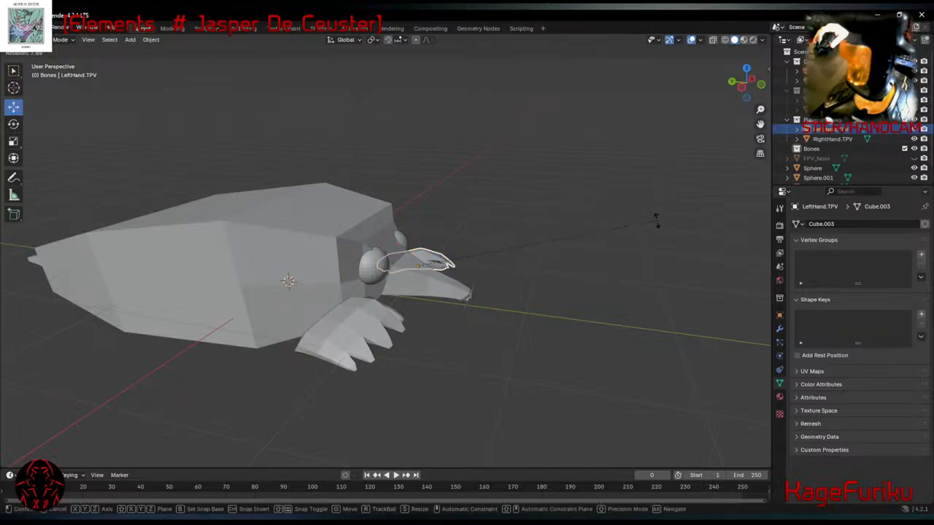
pyautogui.click(655, 239)
pyautogui.moveTo(655, 239); pyautogui.dragTo(497, 227, button='middle')
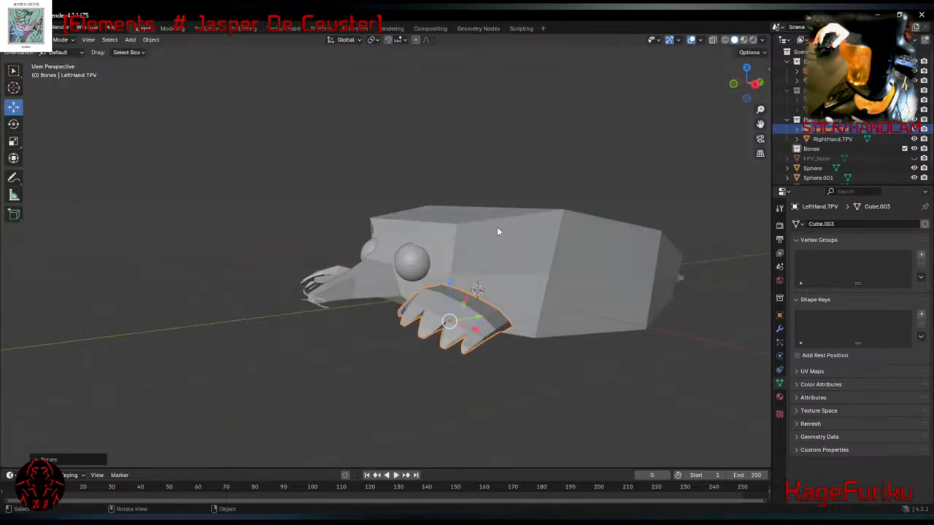
# Select the RightHand.TPV object and rotate it slightly as seen from the opposite side of the mole.
pyautogui.click(323, 280)
pyautogui.moveTo(469, 285); pyautogui.dragTo(420, 285, button='middle')
pyautogui.press('r')
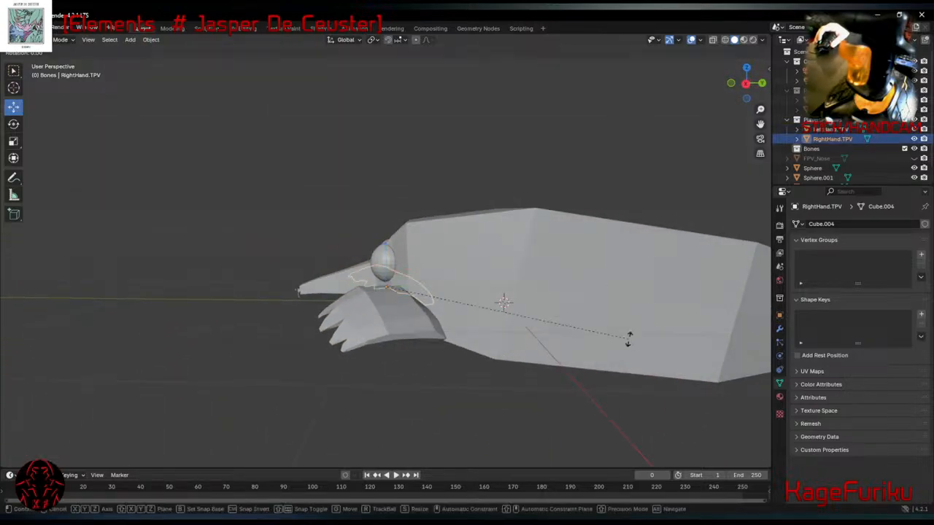
pyautogui.click(648, 272)
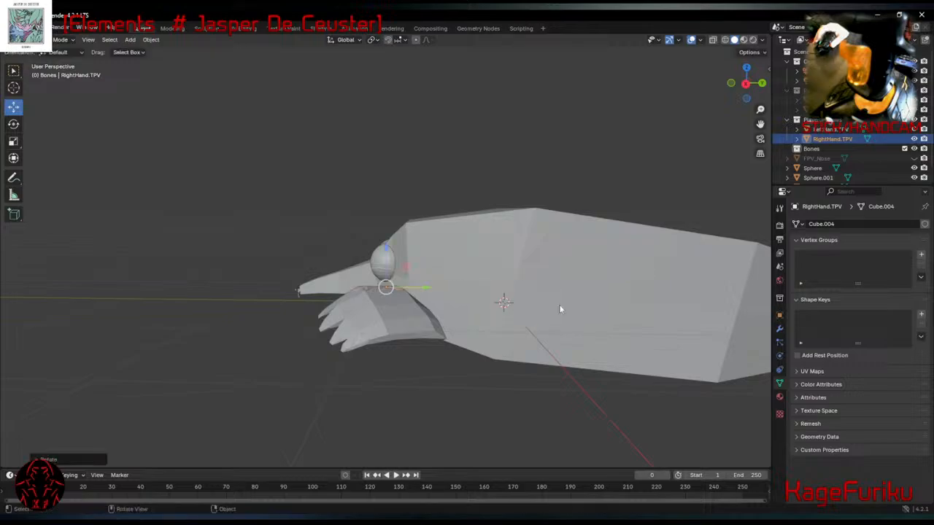
# Select TPV_Body, switch to the Modeling workspace and add loop cuts around the middle and rear sections of the torso.
pyautogui.moveTo(558, 304); pyautogui.dragTo(511, 328, button='middle')
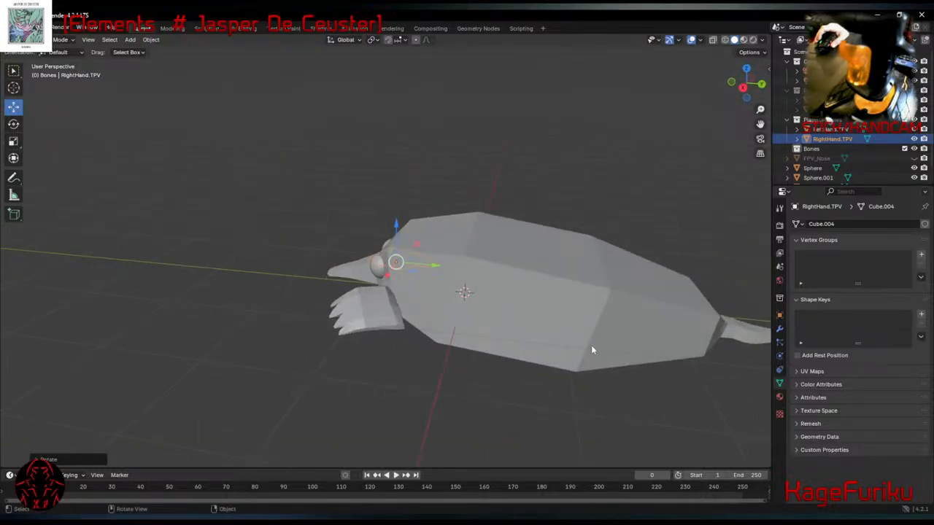
pyautogui.moveTo(594, 348); pyautogui.dragTo(610, 273, button='middle')
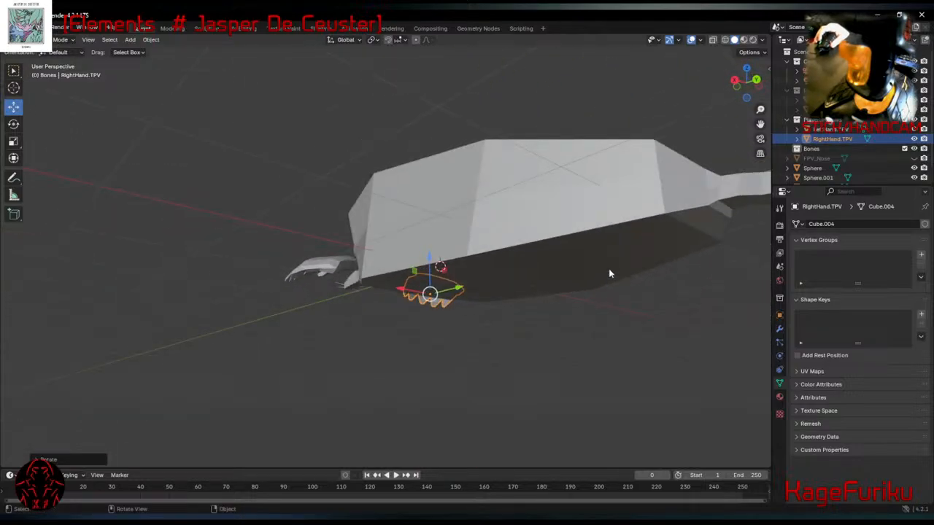
pyautogui.click(555, 269)
pyautogui.click(173, 28)
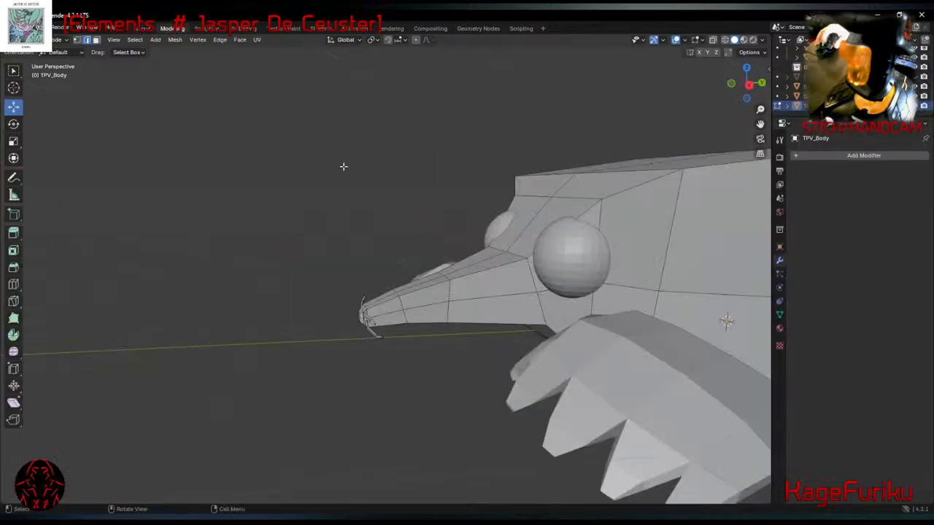
pyautogui.scroll(-6, 384, 204)
pyautogui.moveTo(384, 204); pyautogui.dragTo(505, 317, button='middle')
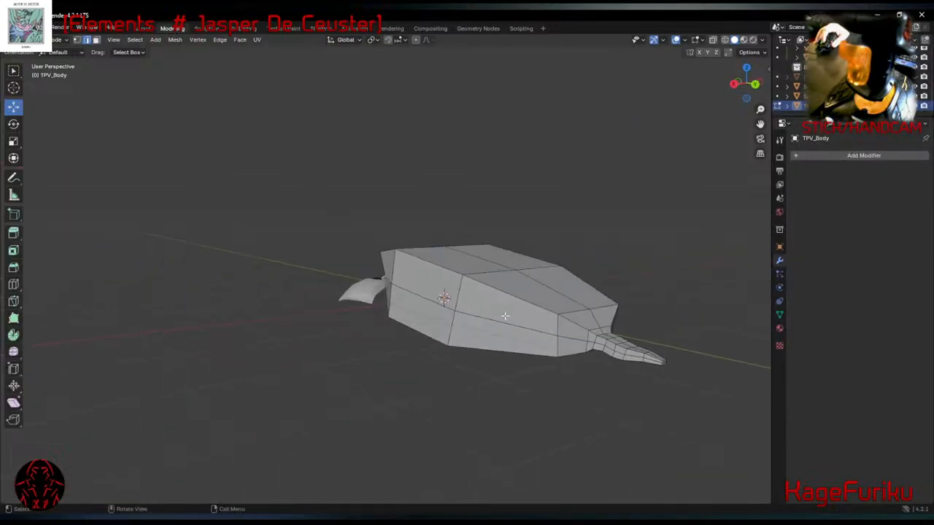
pyautogui.click(13, 284)
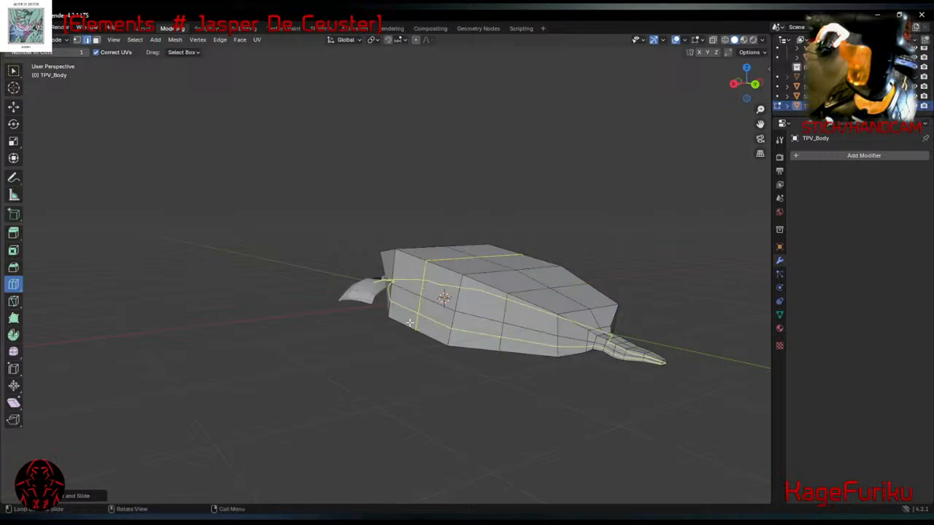
pyautogui.press('t')
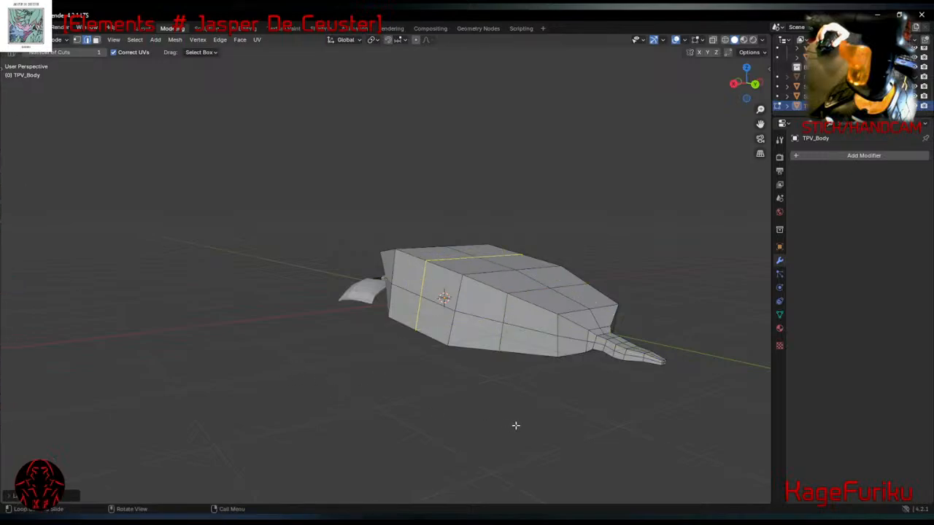
pyautogui.press('t')
# Scale the new middle edge loop of the torso slightly outward to round the body, and return to the Move tool.
pyautogui.moveTo(444, 409); pyautogui.dragTo(523, 394, button='middle')
pyautogui.keyDown('shift'); pyautogui.moveTo(551, 344); pyautogui.dragTo(433, 350, button='middle'); pyautogui.keyUp('shift')
pyautogui.scroll(3, 436, 283)
pyautogui.scroll(1, 455, 298)
pyautogui.click(459, 306)
pyautogui.press('s')
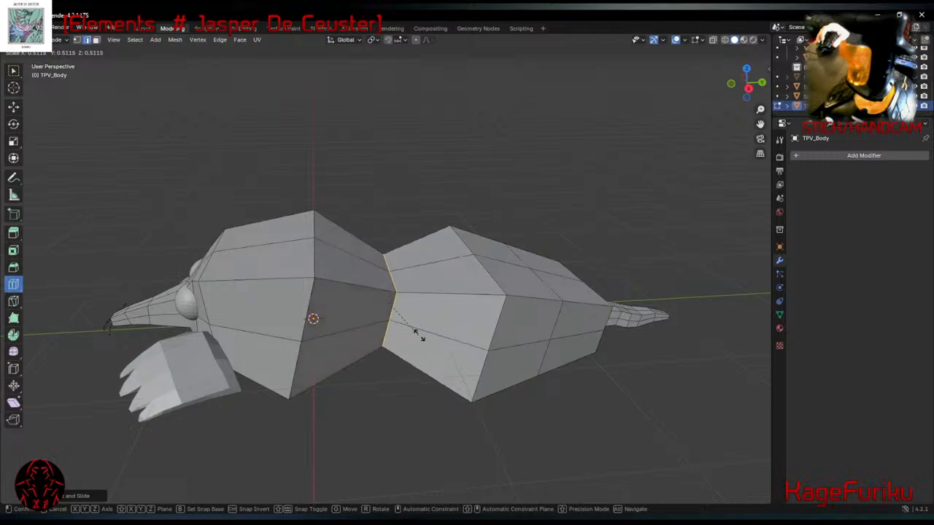
pyautogui.click(466, 365)
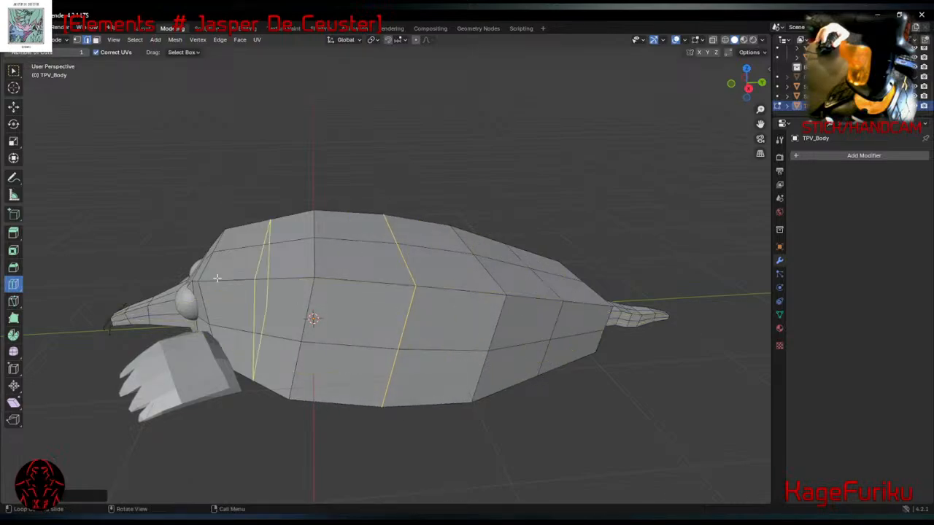
pyautogui.click(13, 107)
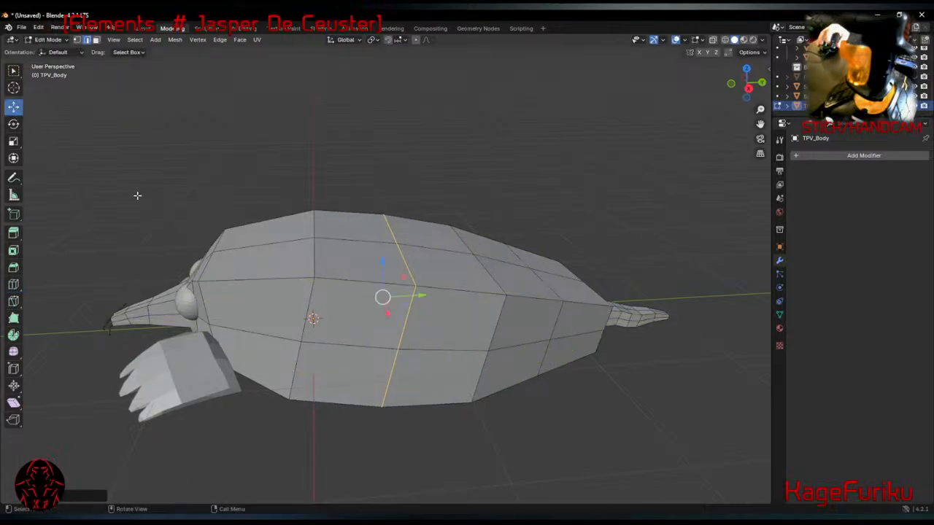
# Clear the selection, select the new rear edge loop ahead of the tail and move it up slightly along Z.
pyautogui.hotkey('alt', 'a')
pyautogui.keyDown('alt'); pyautogui.click(543, 354); pyautogui.keyUp('alt')
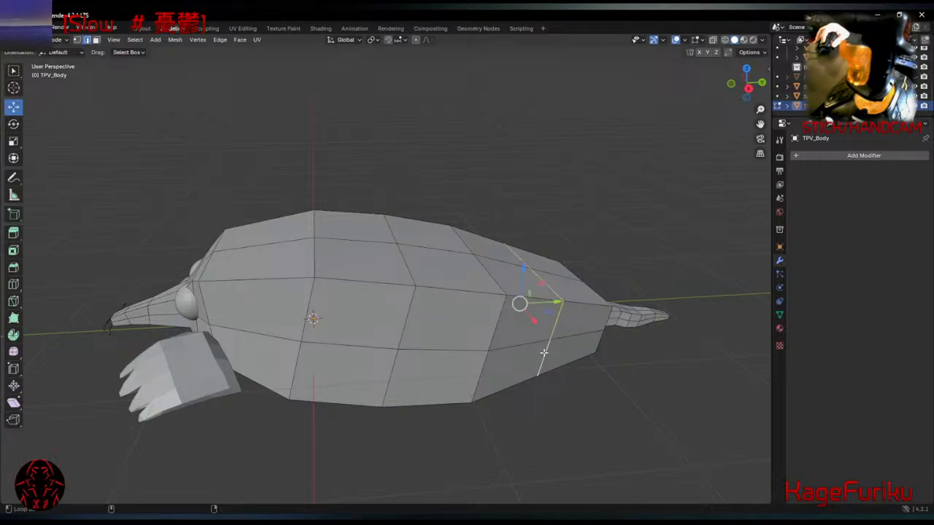
pyautogui.moveTo(613, 382); pyautogui.dragTo(484, 343, button='middle')
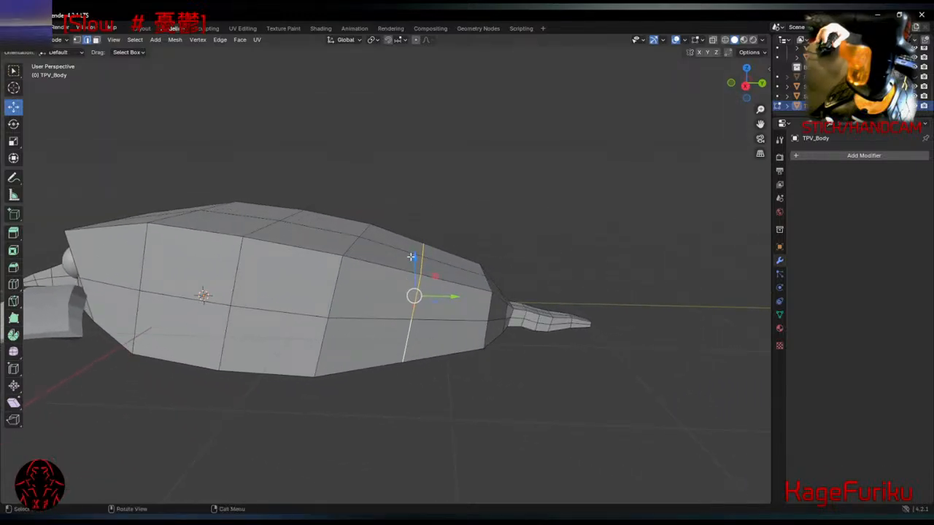
pyautogui.press('g')
pyautogui.press('z')
pyautogui.click(473, 296)
pyautogui.moveTo(472, 296)
pyautogui.mouseDown(button='middle')
pyautogui.moveTo(364, 267)
pyautogui.moveTo(477, 303)
pyautogui.mouseUp(button='middle')
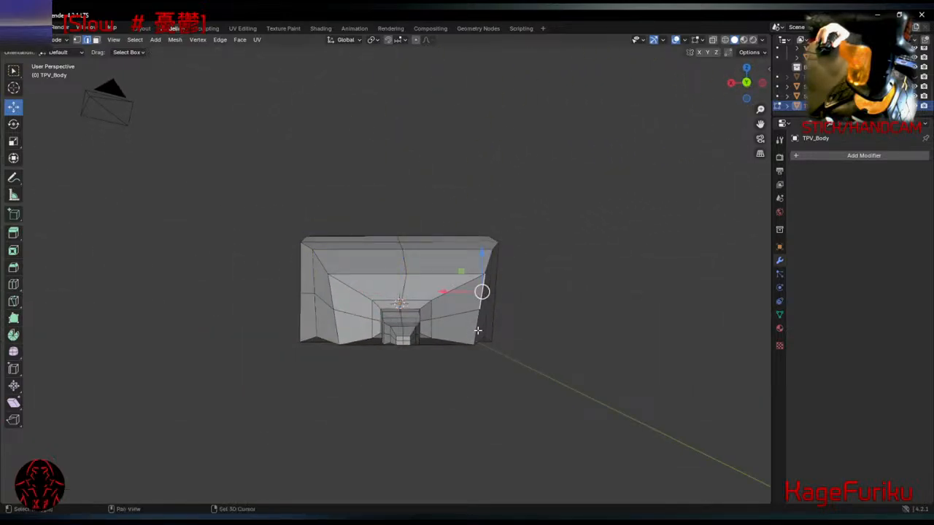
# Move the side edges of the rear loop slightly inward along X on both sides of the body.
pyautogui.click(477, 293)
pyautogui.moveTo(450, 310); pyautogui.dragTo(469, 309)
pyautogui.moveTo(469, 308); pyautogui.dragTo(462, 333, button='middle')
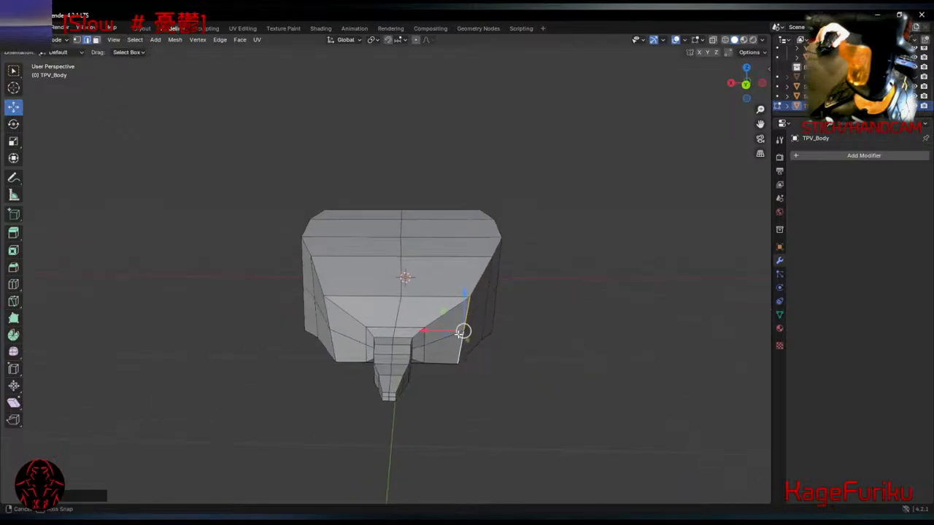
pyautogui.moveTo(443, 390); pyautogui.dragTo(355, 342, button='middle')
pyautogui.click(327, 284)
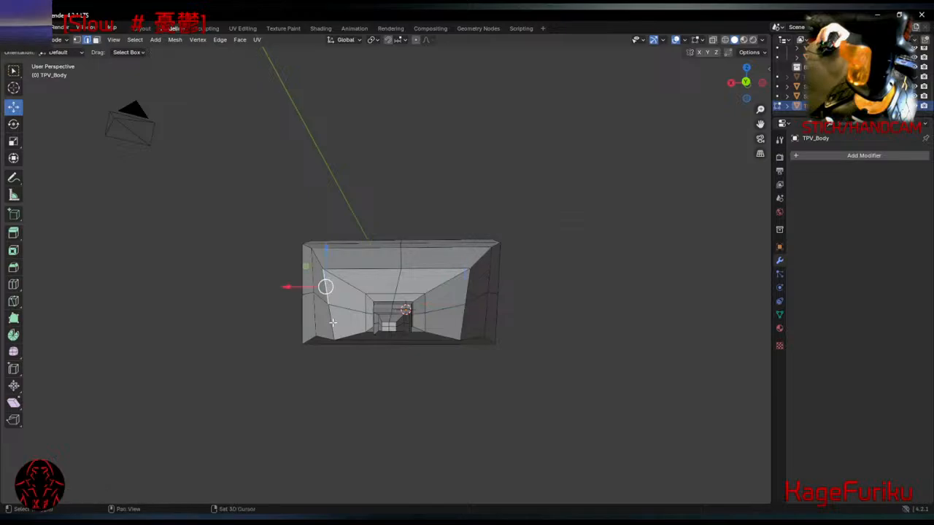
pyautogui.press('g')
pyautogui.press('x')
pyautogui.moveTo(309, 305); pyautogui.dragTo(311, 305)
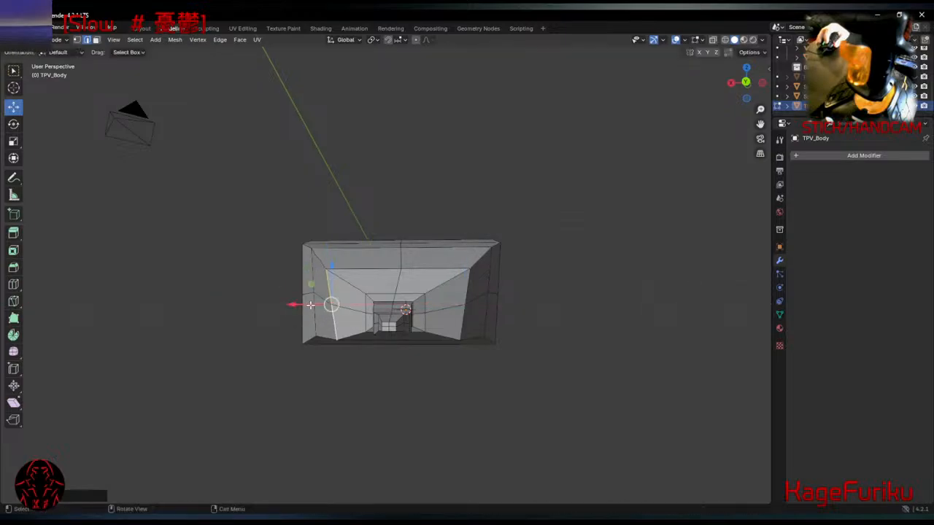
pyautogui.moveTo(356, 332); pyautogui.dragTo(368, 373, button='middle')
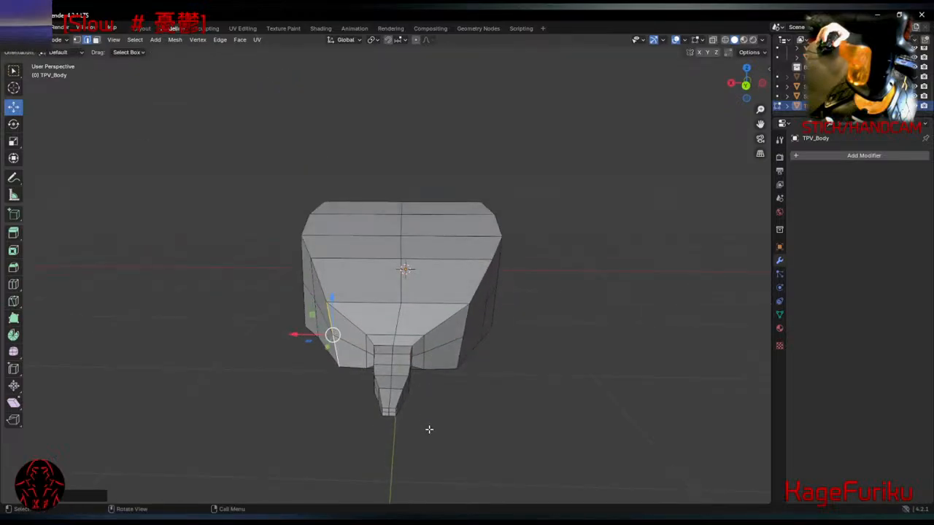
# Select the tail faces in face mode and shift them slightly along X toward the body's centre line.
pyautogui.click(414, 359)
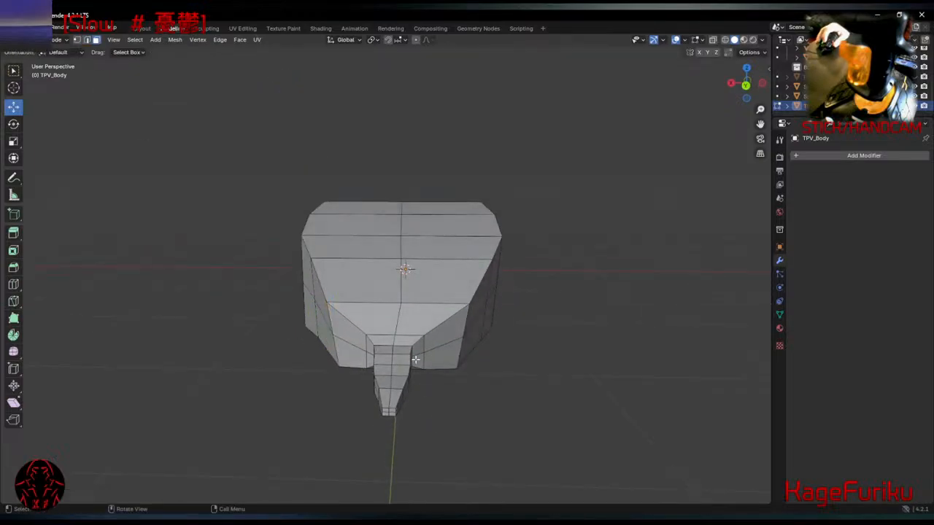
pyautogui.keyDown('ctrl'); pyautogui.click(385, 404); pyautogui.keyUp('ctrl')
pyautogui.moveTo(385, 404); pyautogui.dragTo(435, 290, button='middle')
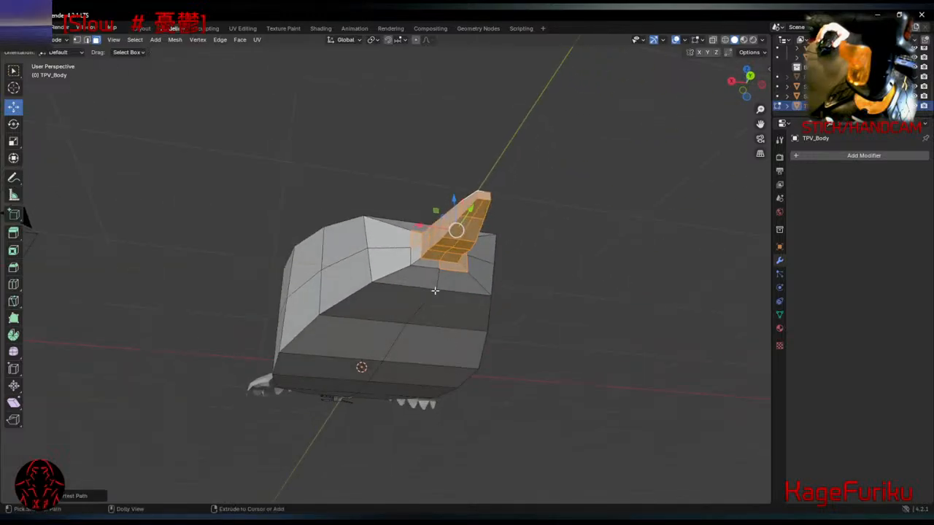
pyautogui.moveTo(414, 258); pyautogui.dragTo(473, 318, button='middle')
pyautogui.press('g')
pyautogui.press('x')
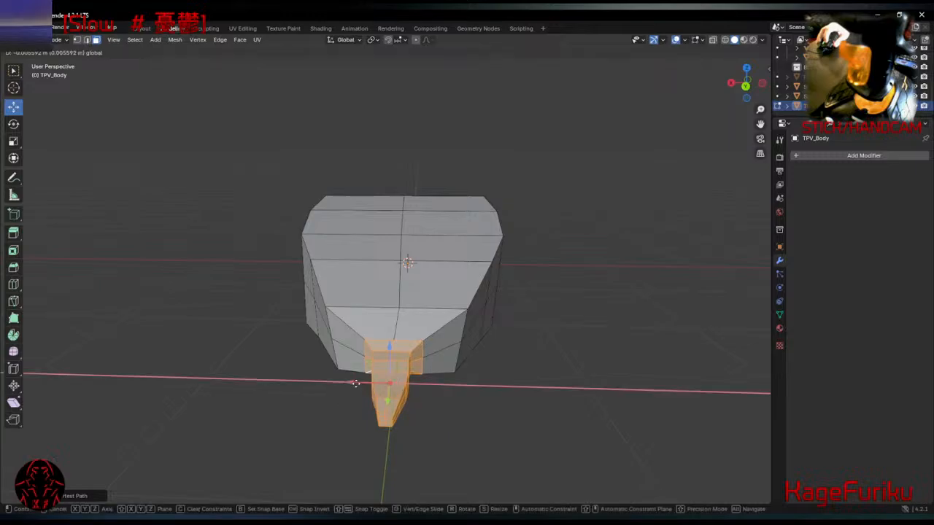
pyautogui.click(396, 382)
# Lengthen the selected tail by scaling it to about 1.37 along Y.
pyautogui.moveTo(396, 382); pyautogui.dragTo(308, 379, button='middle')
pyautogui.press('s')
pyautogui.press('y')
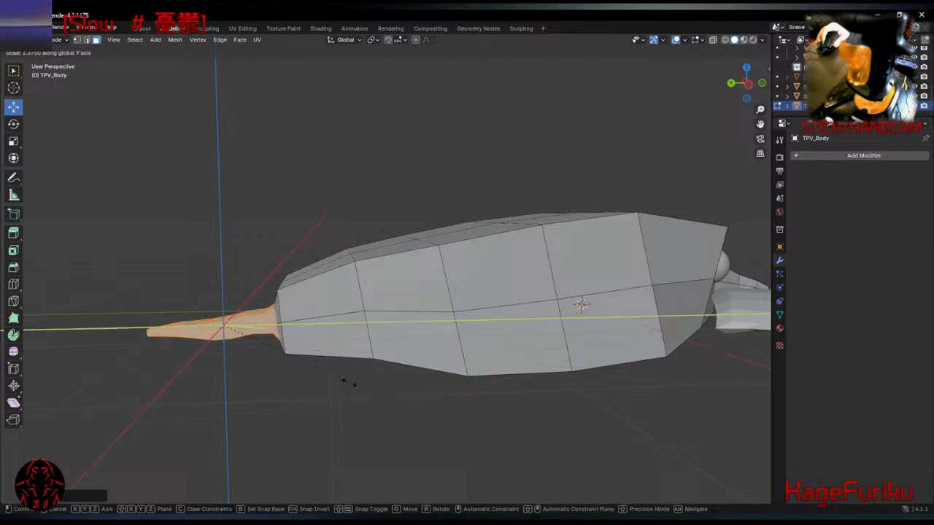
pyautogui.click(350, 382)
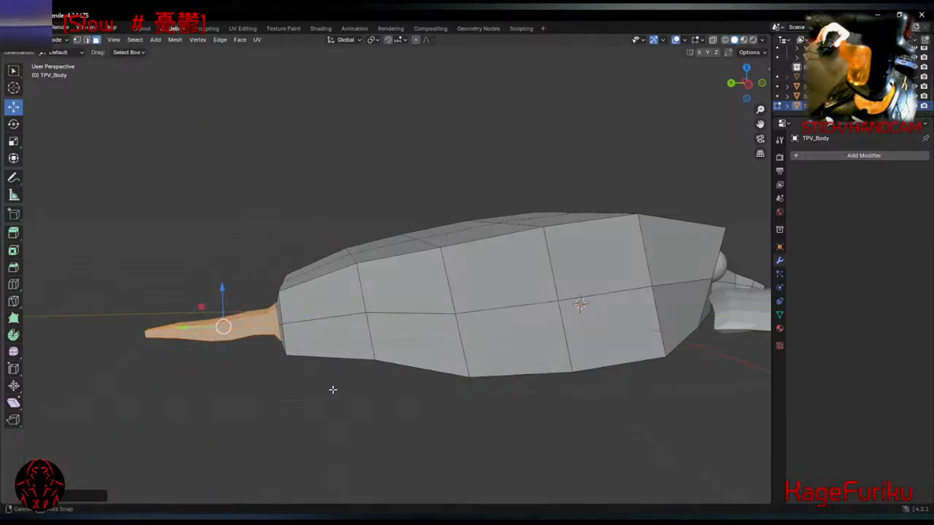
pyautogui.moveTo(334, 387); pyautogui.dragTo(319, 413, button='middle')
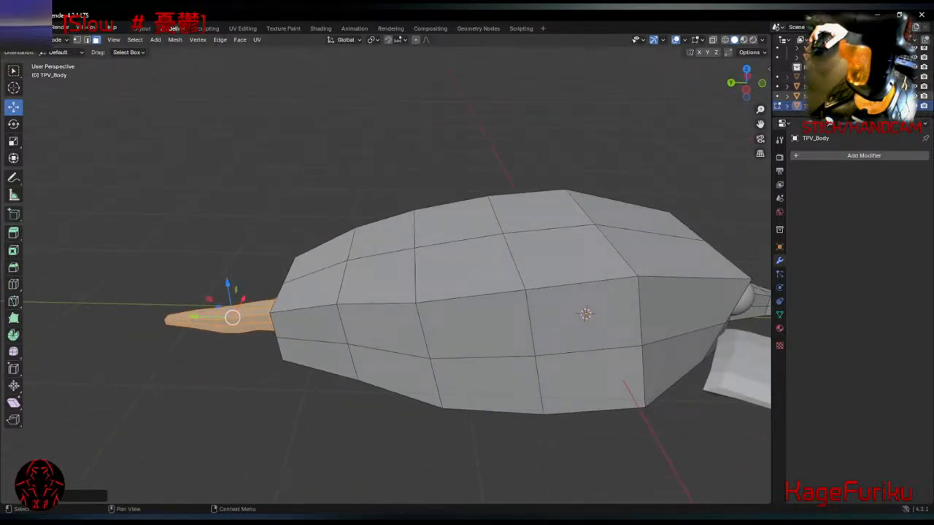
# Select both eye spheres in the Outliner and create a new collection.
pyautogui.click(832, 96)
pyautogui.keyDown('shift'); pyautogui.click(832, 86); pyautogui.keyUp('shift')
pyautogui.scroll(-4, 654, 108)
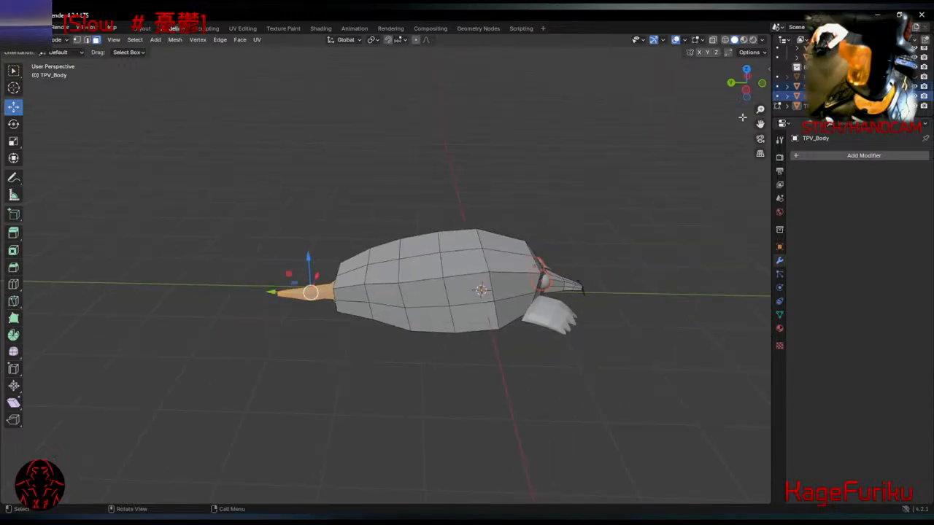
pyautogui.rightClick(831, 86)
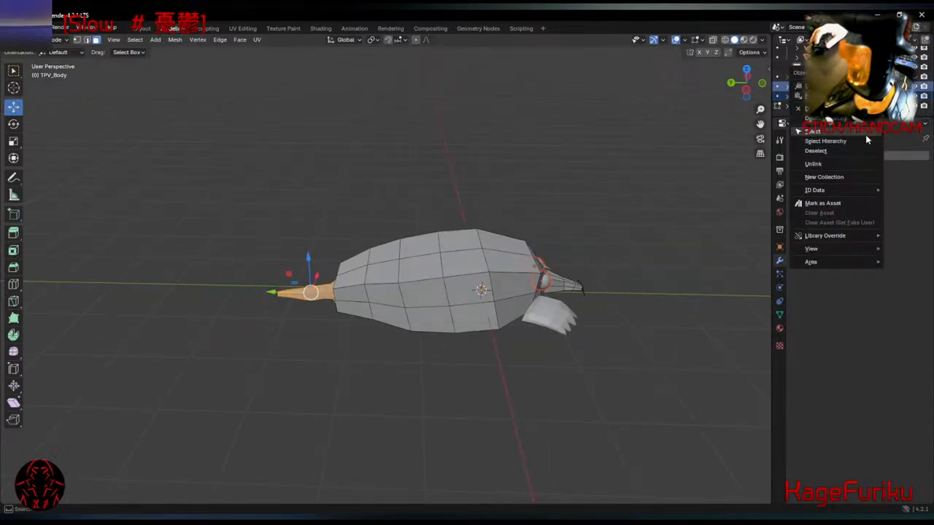
pyautogui.click(866, 176)
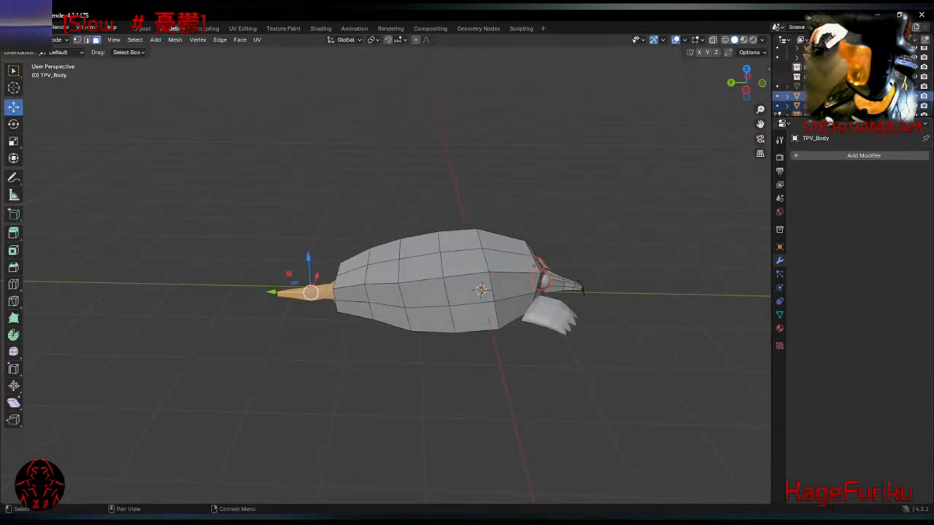
# Place the two eye spheres in the new collection and name it Eyes.
pyautogui.moveTo(839, 98); pyautogui.dragTo(832, 76)
pyautogui.click(831, 106)
pyautogui.click(832, 86)
pyautogui.click(831, 76)
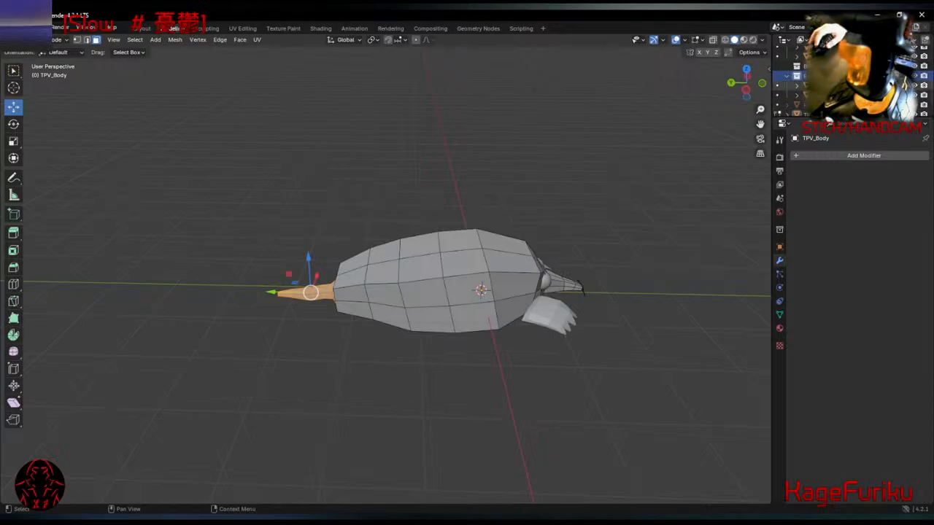
# Select the Sphere eye object in the Eyes collection and switch to the Layout workspace with a close view of the eye.
pyautogui.click(832, 85)
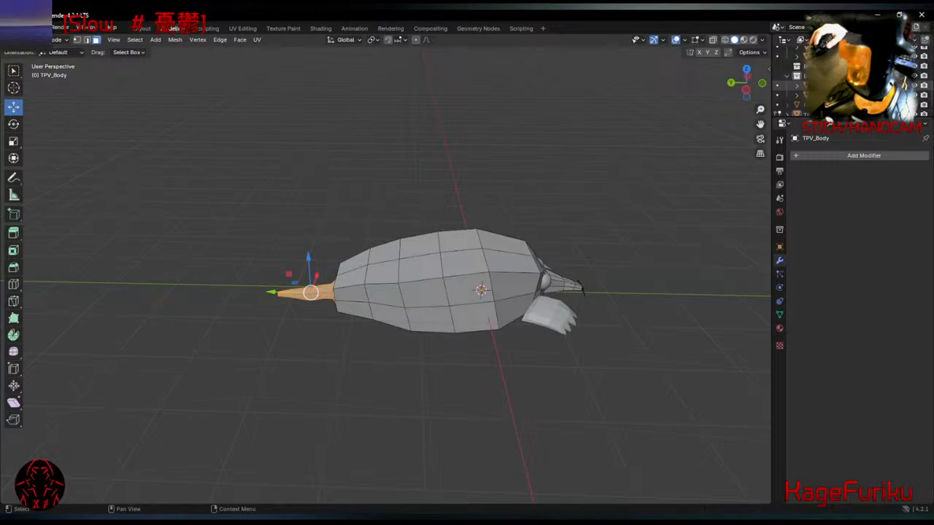
pyautogui.click(832, 85)
pyautogui.scroll(2, 654, 240)
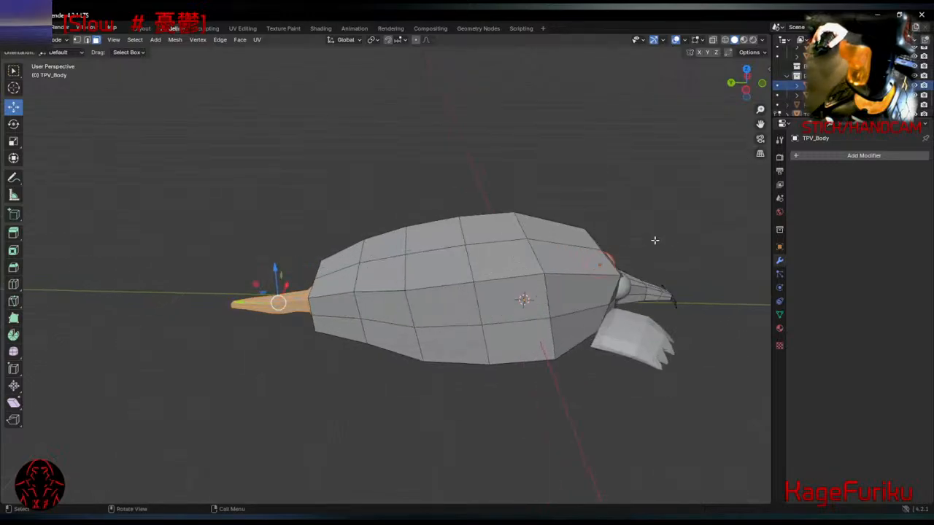
pyautogui.click(144, 27)
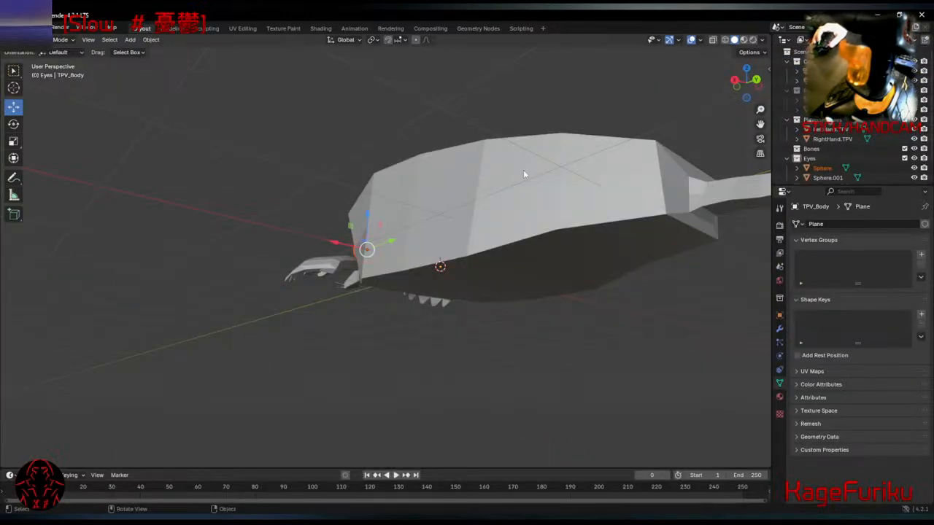
pyautogui.moveTo(523, 169); pyautogui.dragTo(459, 237, button='middle')
pyautogui.scroll(9, 412, 263)
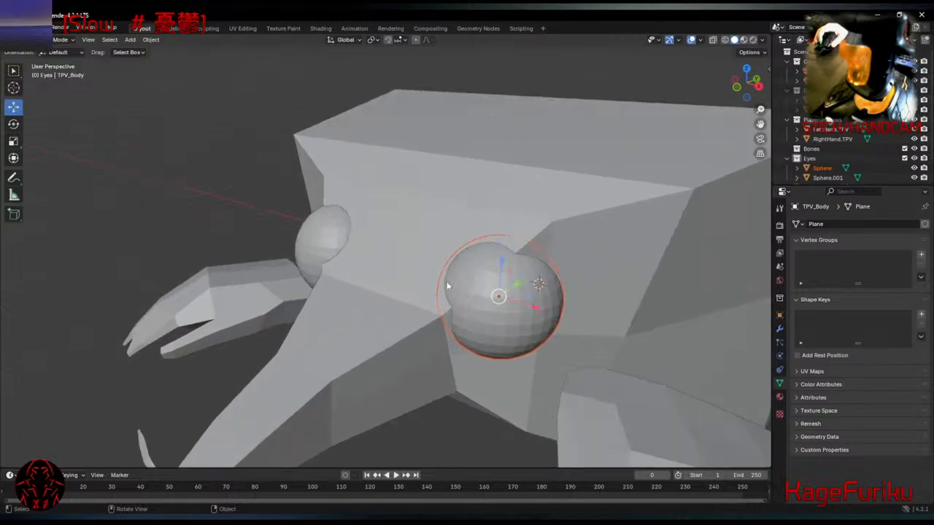
pyautogui.moveTo(611, 293); pyautogui.dragTo(693, 289, button='middle')
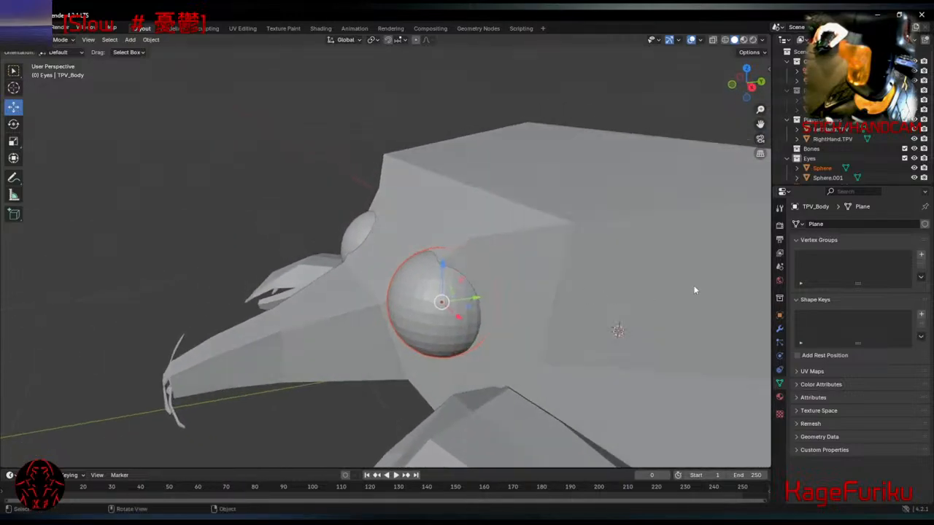
# Look through the property categories and show the active object's transform properties.
pyautogui.click(779, 208)
pyautogui.click(779, 225)
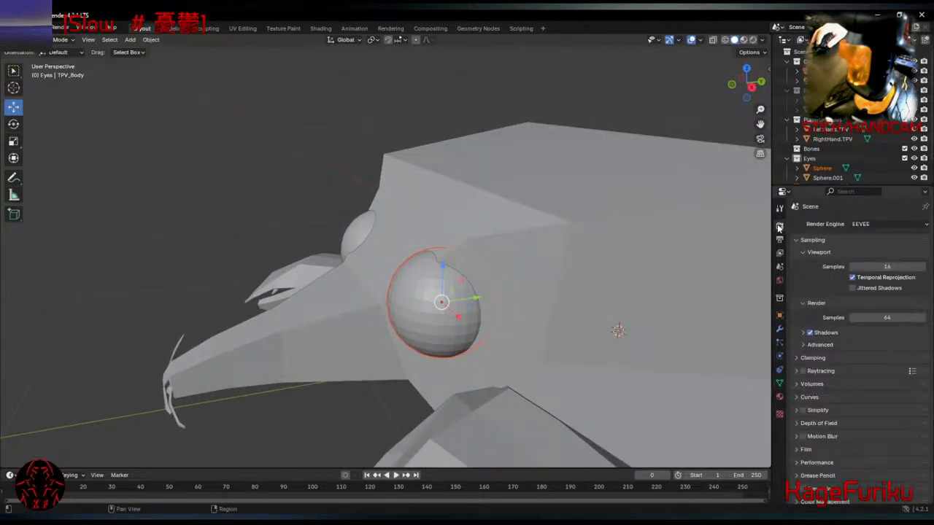
pyautogui.click(779, 208)
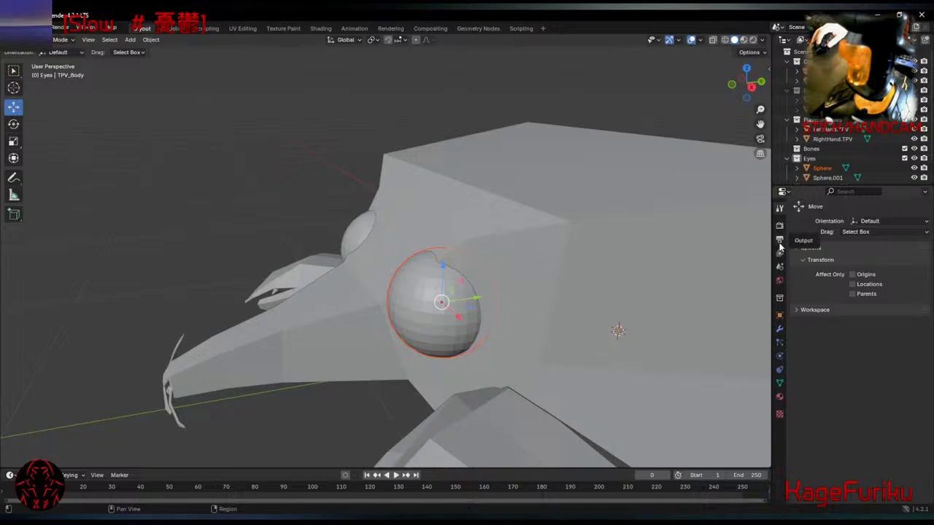
pyautogui.click(779, 241)
pyautogui.click(779, 253)
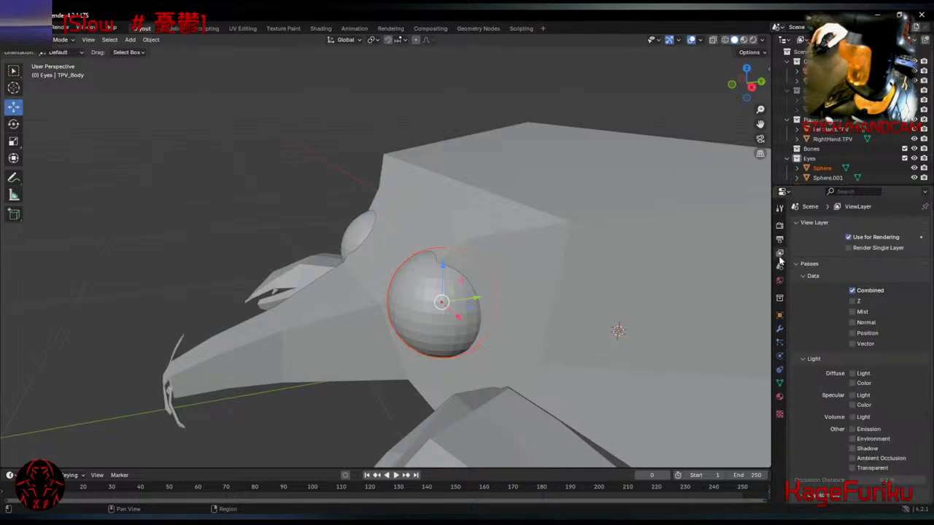
pyautogui.click(779, 267)
pyautogui.click(779, 281)
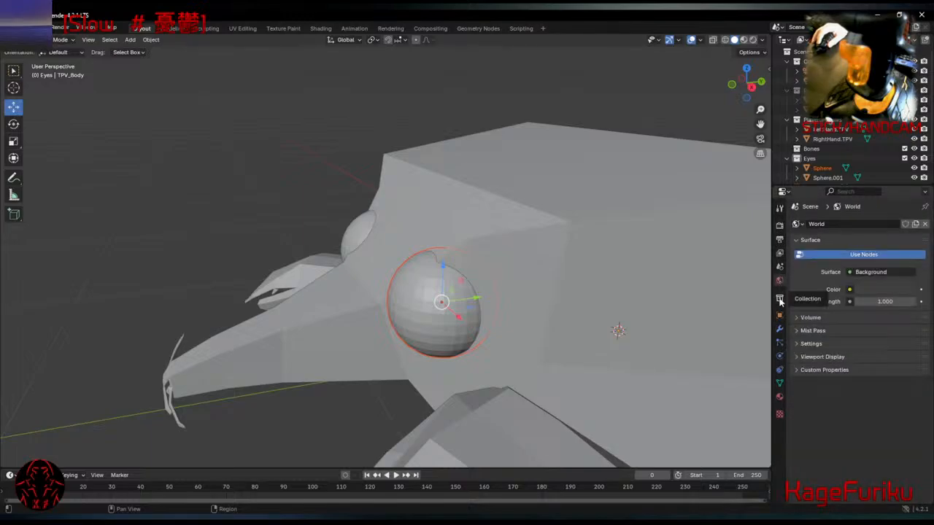
pyautogui.click(779, 298)
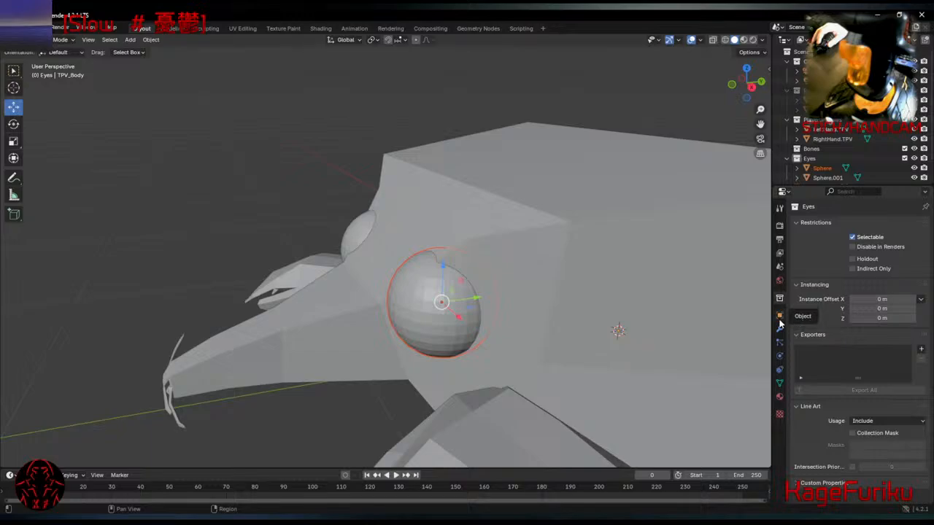
pyautogui.click(779, 315)
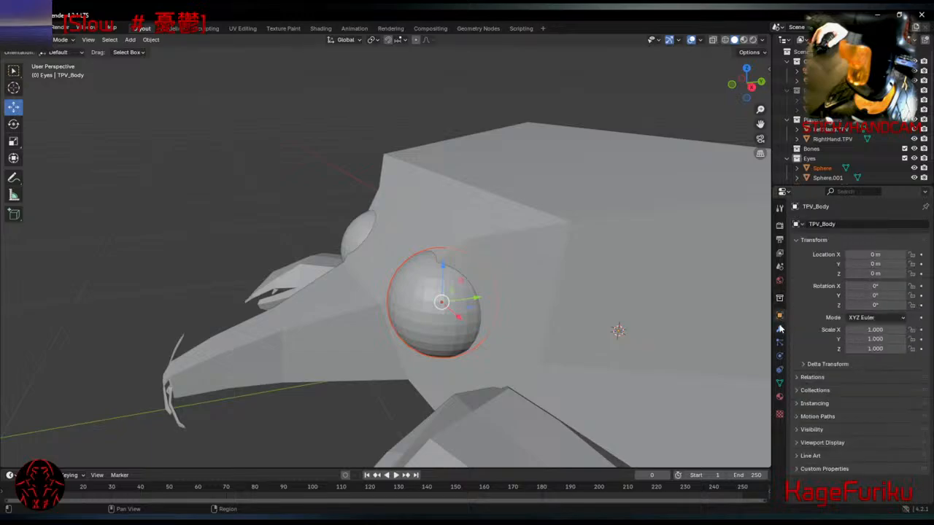
# Try setting the X rotation of TPV_Body to 90°.
pyautogui.click(890, 285)
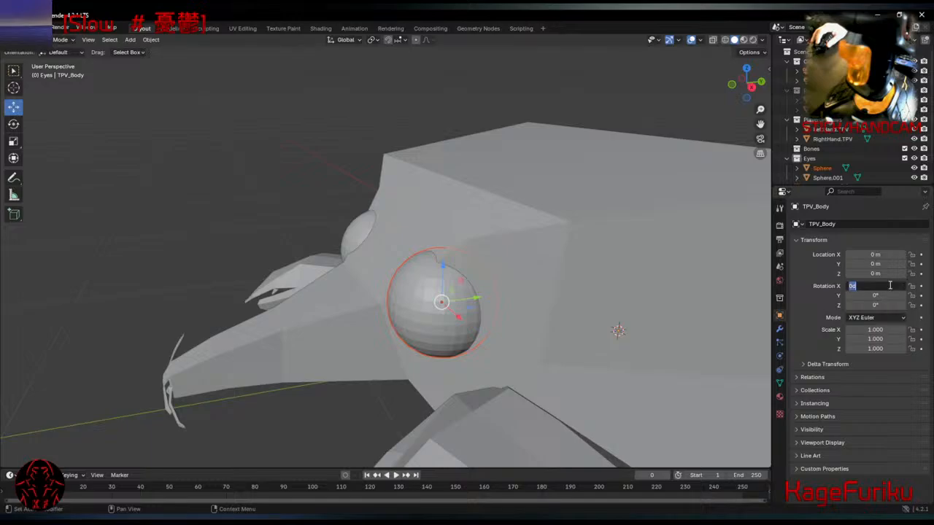
pyautogui.write('90')
pyautogui.press('Return')
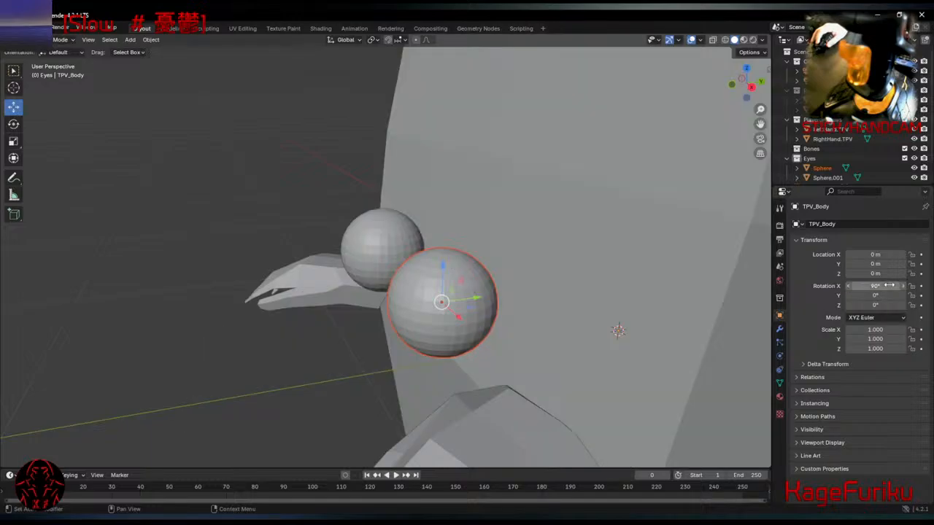
# Make Sphere in the Eyes collection the active object and set its X rotation to 90°.
pyautogui.click(840, 169)
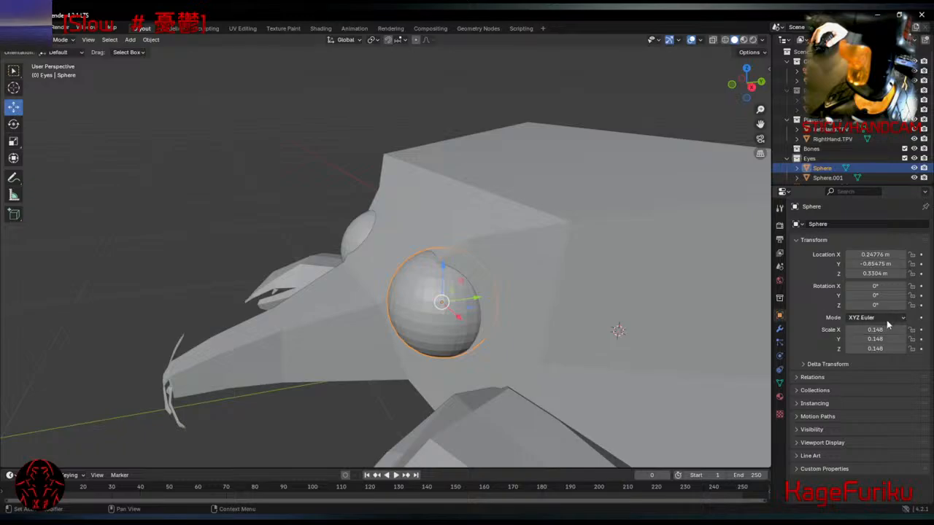
pyautogui.click(888, 285)
pyautogui.press('Escape')
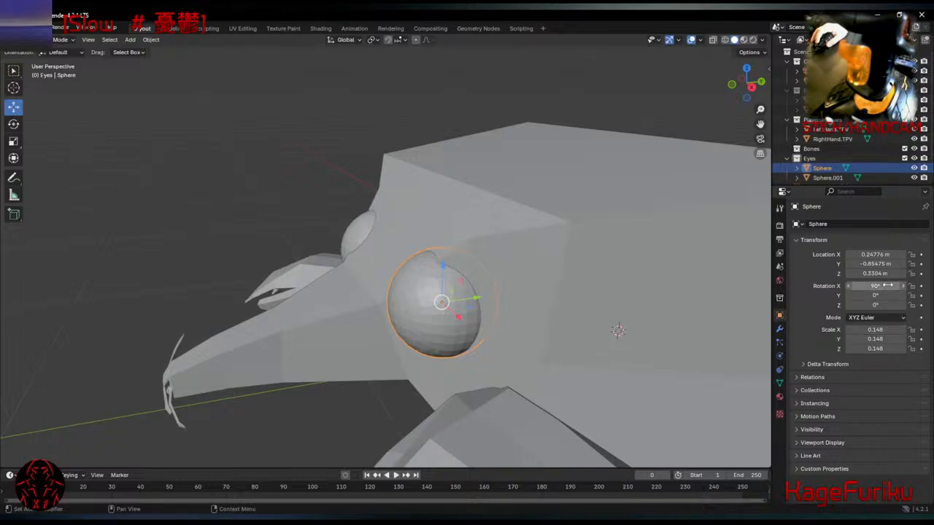
# Select the other eye, Sphere.001, and set its X rotation to 90°.
pyautogui.click(354, 240)
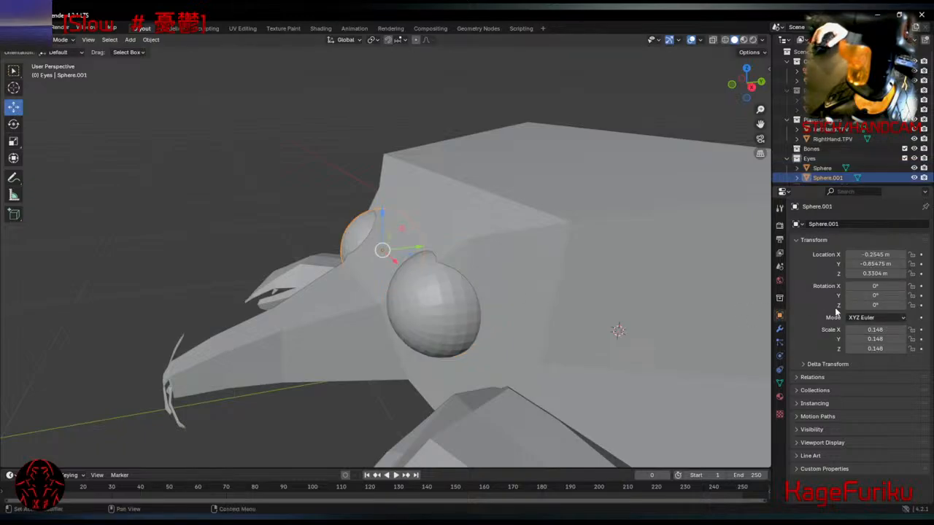
pyautogui.click(895, 286)
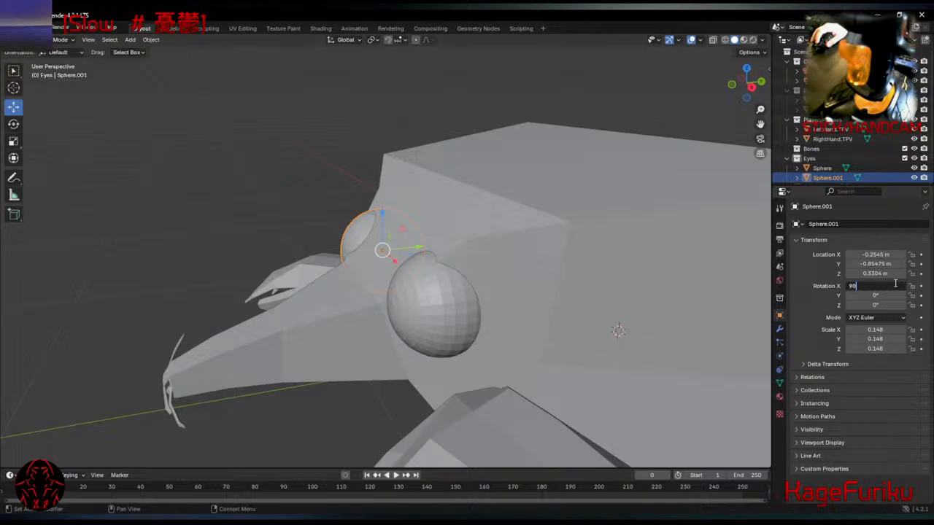
pyautogui.write('90')
pyautogui.press('Return')
pyautogui.moveTo(213, 179); pyautogui.dragTo(321, 156, button='middle')
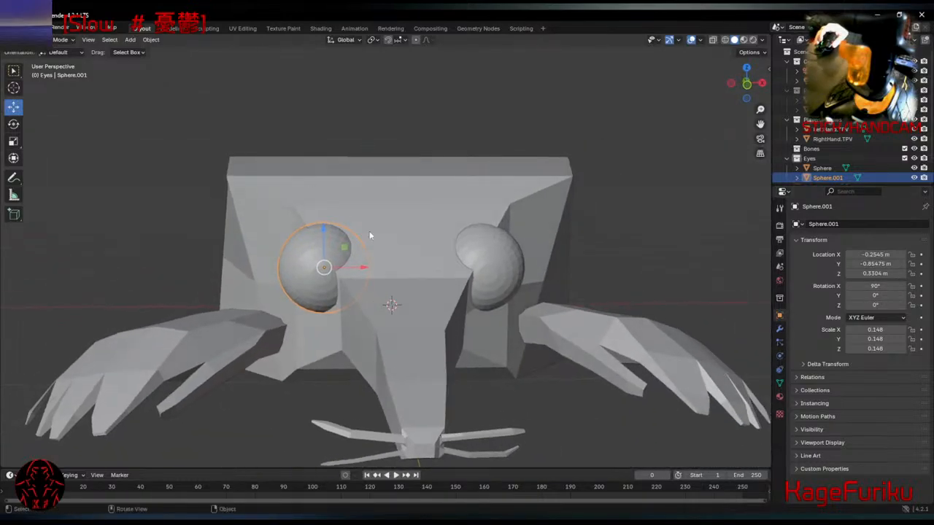
# Try a Y rotation of 40° on Sphere.001 and undo it.
pyautogui.click(879, 298)
pyautogui.write('40')
pyautogui.press('Return')
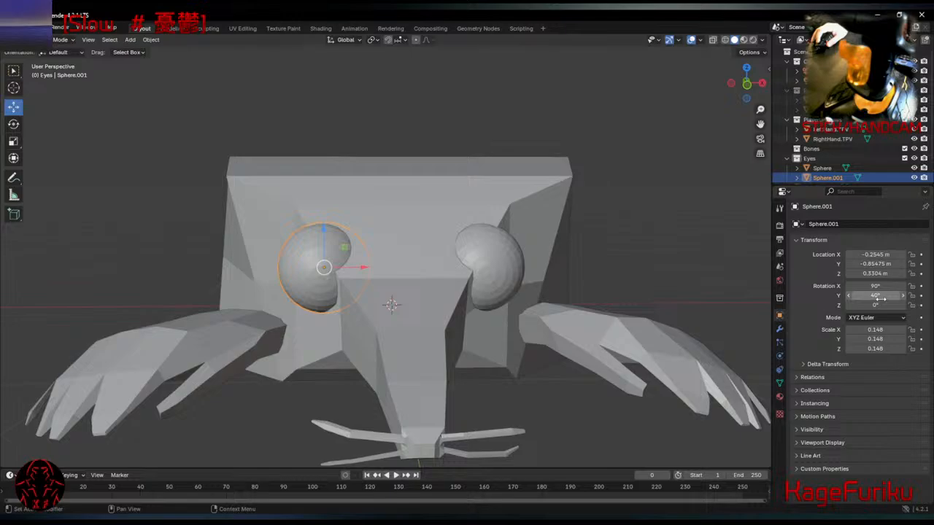
pyautogui.hotkey('ctrl', 'z')
# Try Z rotations of 90° and 45° on Sphere.001.
pyautogui.click(895, 304)
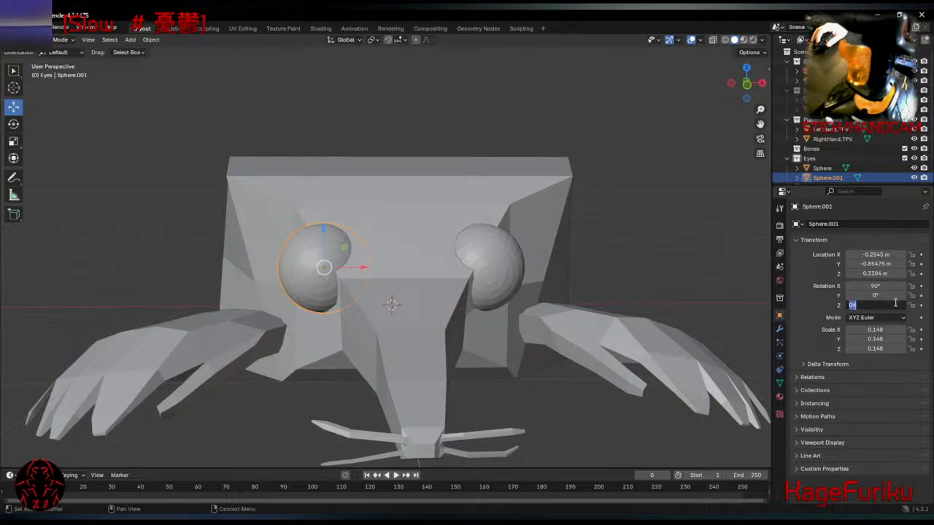
pyautogui.write('90')
pyautogui.press('Return')
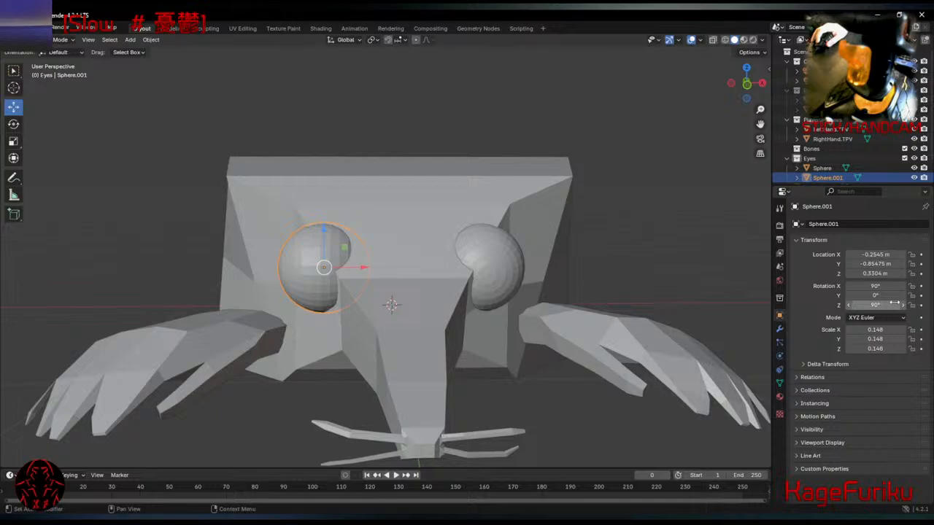
pyautogui.click(894, 304)
pyautogui.write('45')
pyautogui.press('Return')
# Set the Z rotation of Sphere.001 to 135°.
pyautogui.click(895, 304)
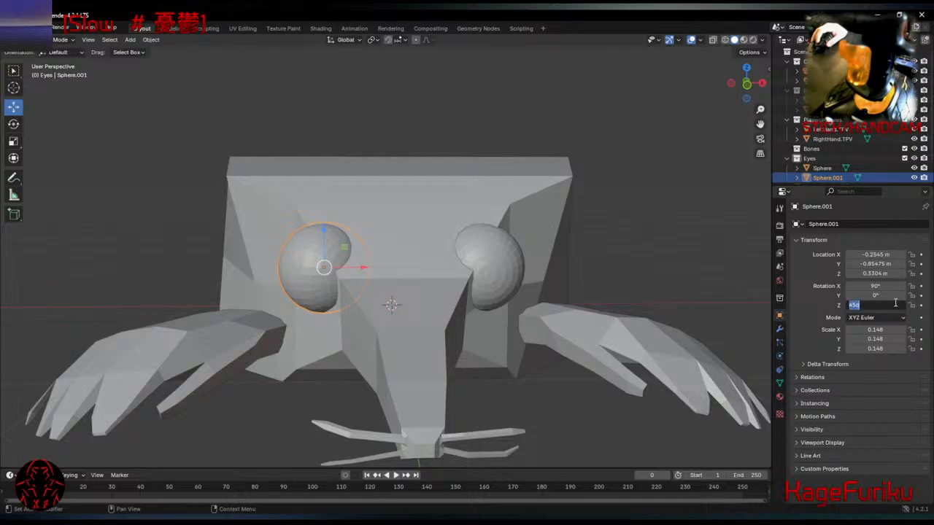
pyautogui.write('135')
pyautogui.press('Return')
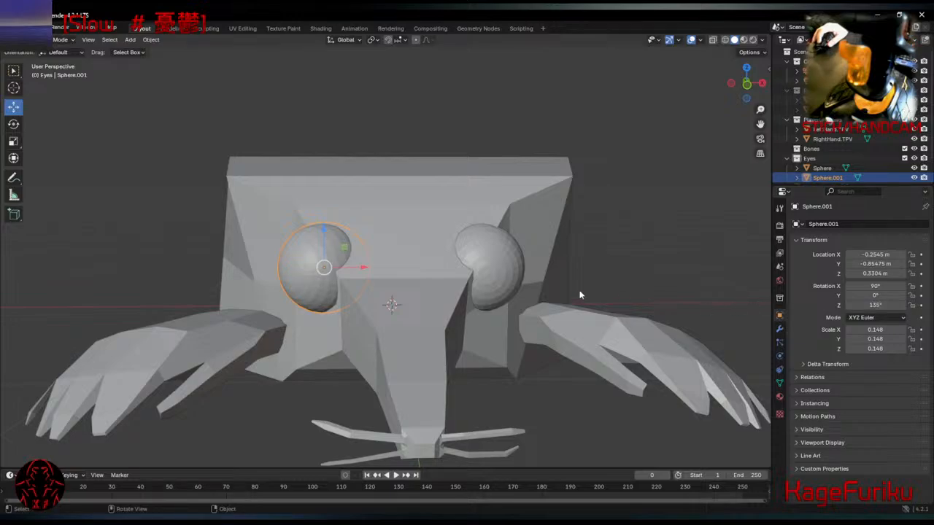
# Select the Sphere eye, set its Z rotation to 45°, and deselect it to check both eyes on the head.
pyautogui.click(485, 268)
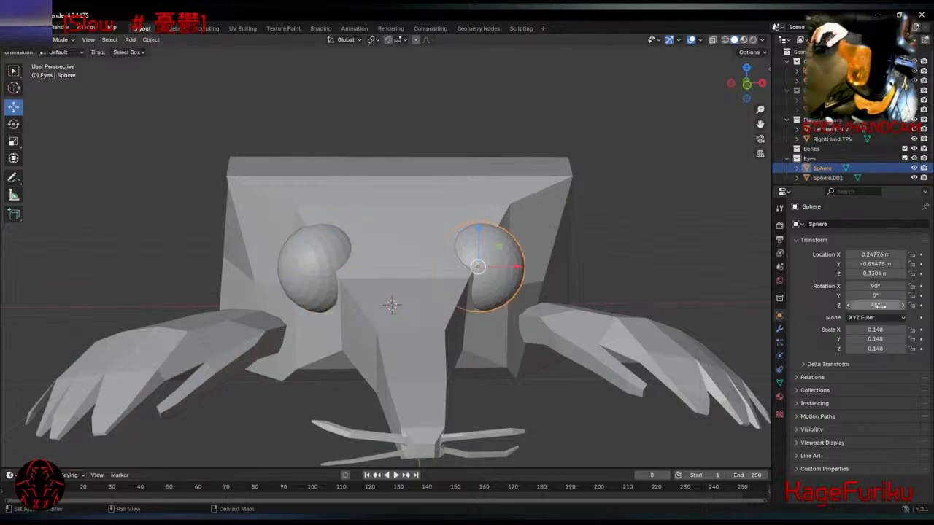
pyautogui.moveTo(670, 232)
pyautogui.mouseDown(button='middle')
pyautogui.moveTo(653, 251)
pyautogui.moveTo(596, 241)
pyautogui.moveTo(607, 223)
pyautogui.moveTo(698, 229)
pyautogui.moveTo(674, 229)
pyautogui.mouseUp(button='middle')
pyautogui.click(673, 230)
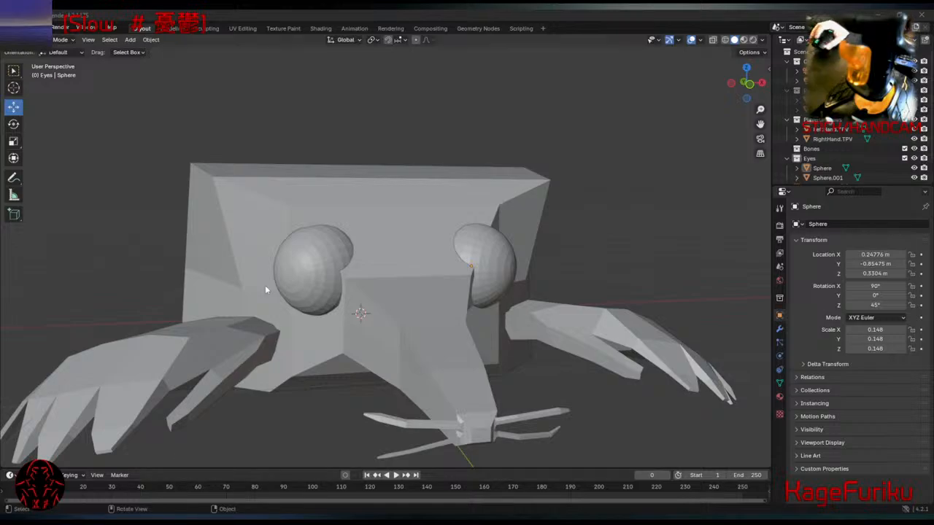
pyautogui.moveTo(674, 229); pyautogui.dragTo(526, 287, button='middle')
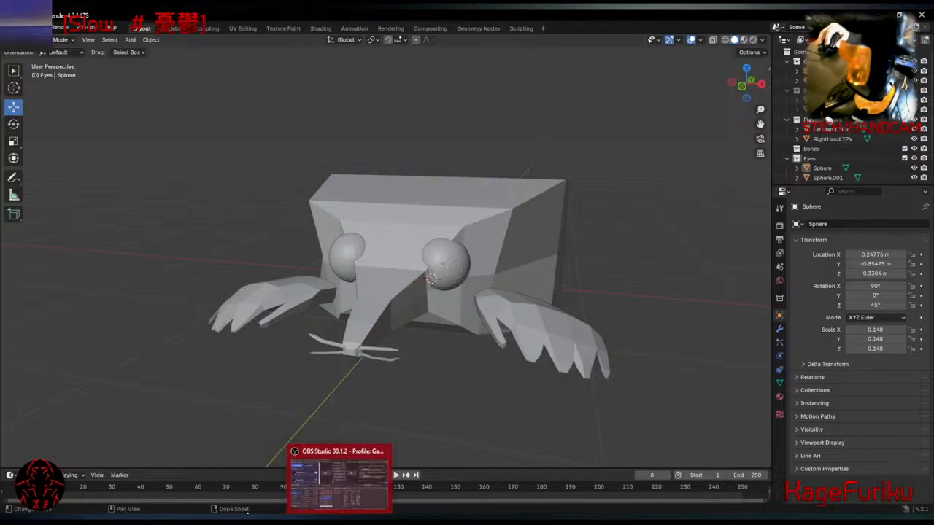
# Switch to the browser, check the live Twitch stream page, and return to Blender.
pyautogui.click(244, 520)
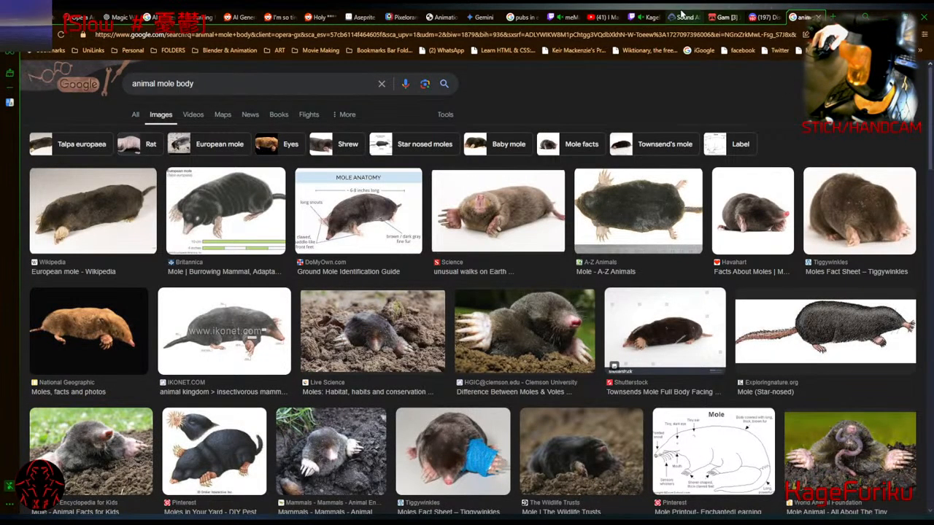
pyautogui.click(641, 17)
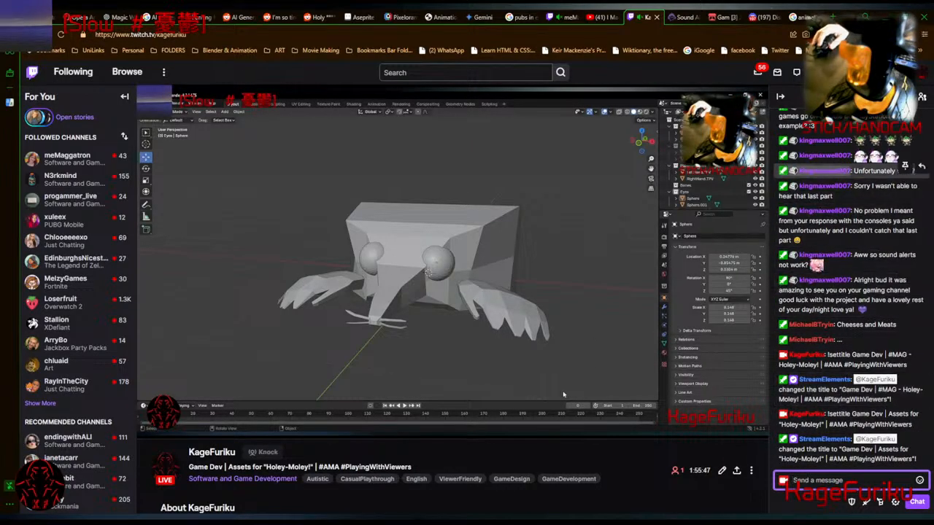
pyautogui.hotkey('alt', 'Tab')
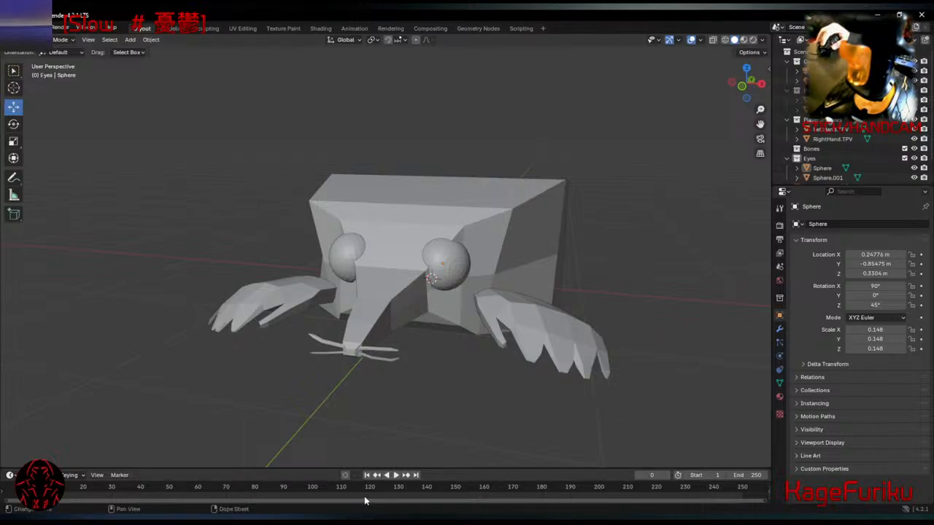
pyautogui.moveTo(346, 523)
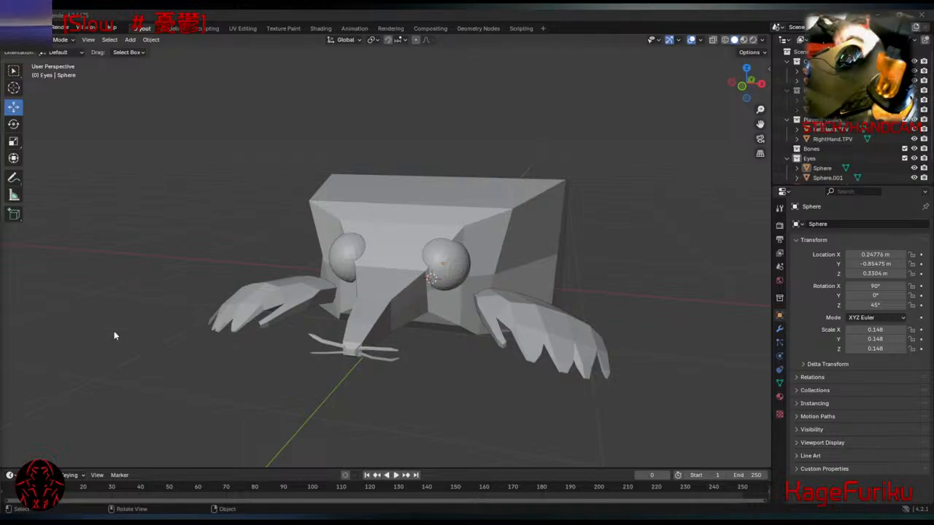
pyautogui.click(251, 518)
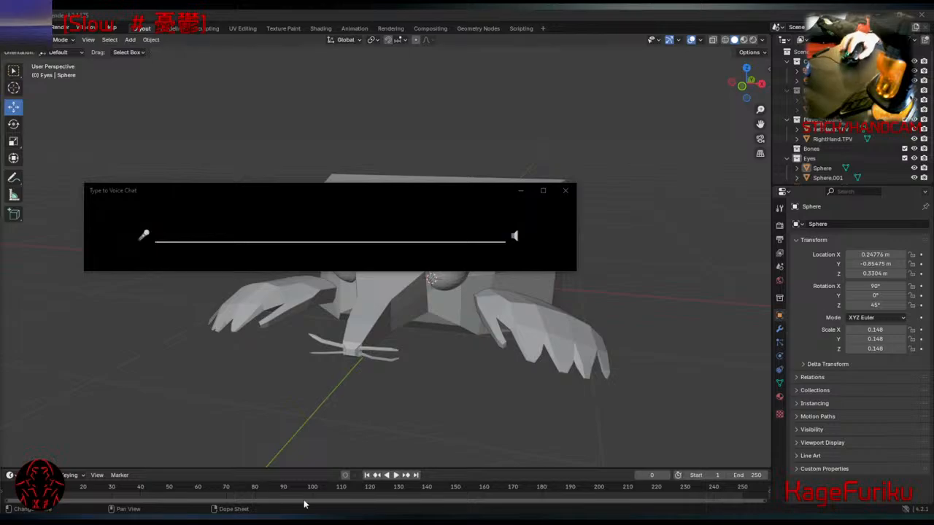
pyautogui.click(520, 191)
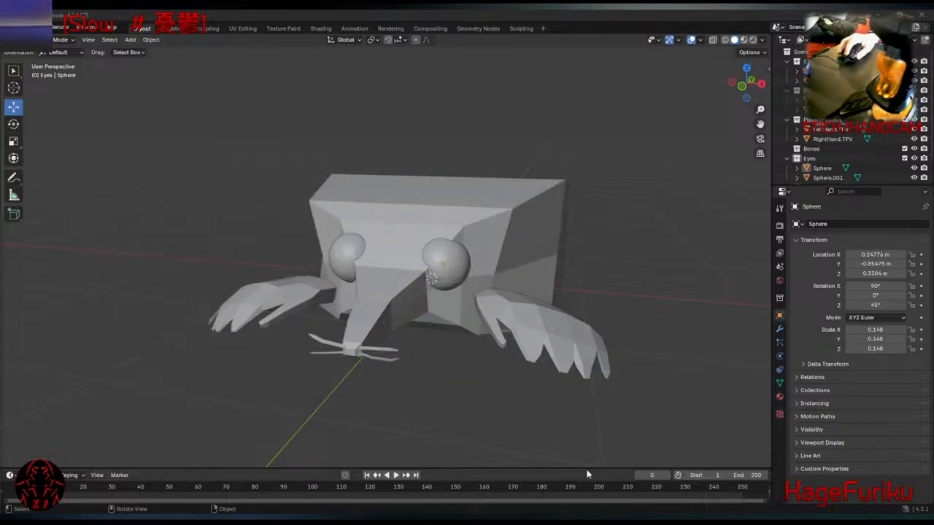
pyautogui.click(657, 519)
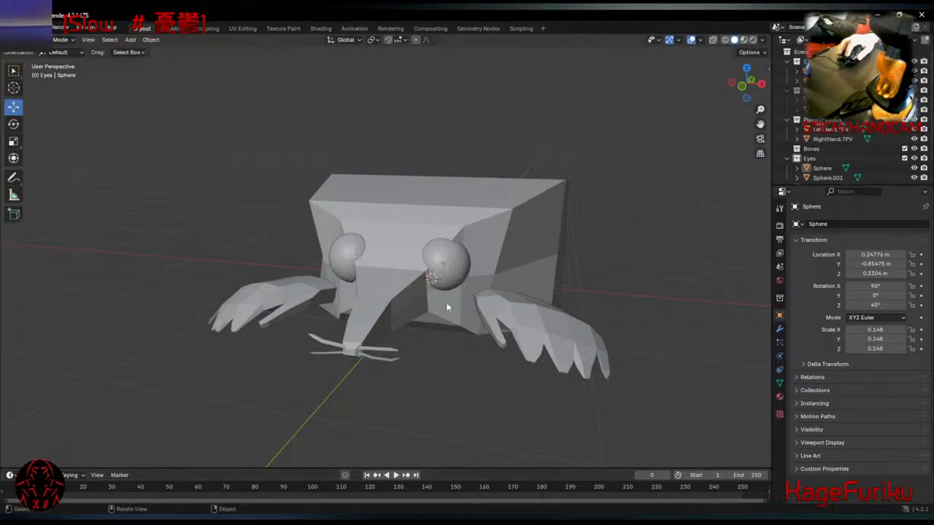
pyautogui.moveTo(700, 364); pyautogui.dragTo(719, 346, button='middle')
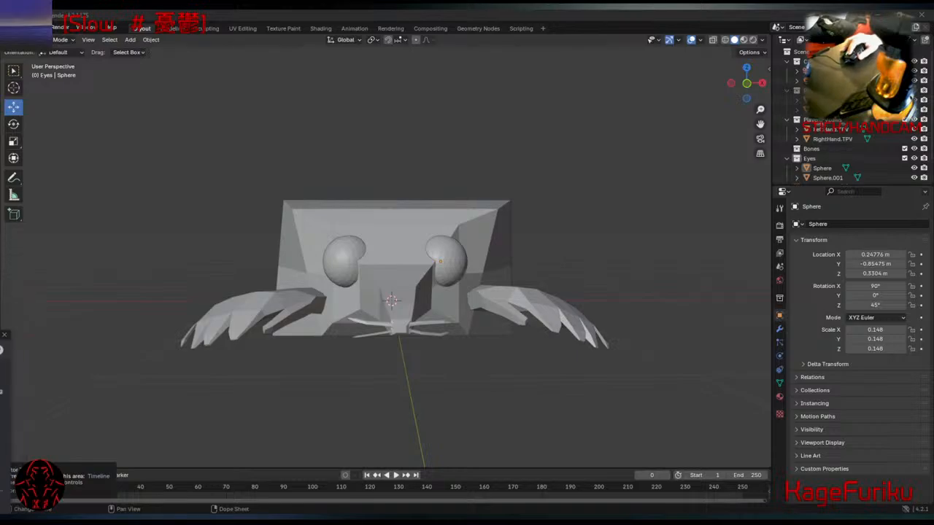
# Switch to Discord and open the "Game: Holey-Moley!" post in the ideas forum.
pyautogui.hotkey('alt', 'Tab')
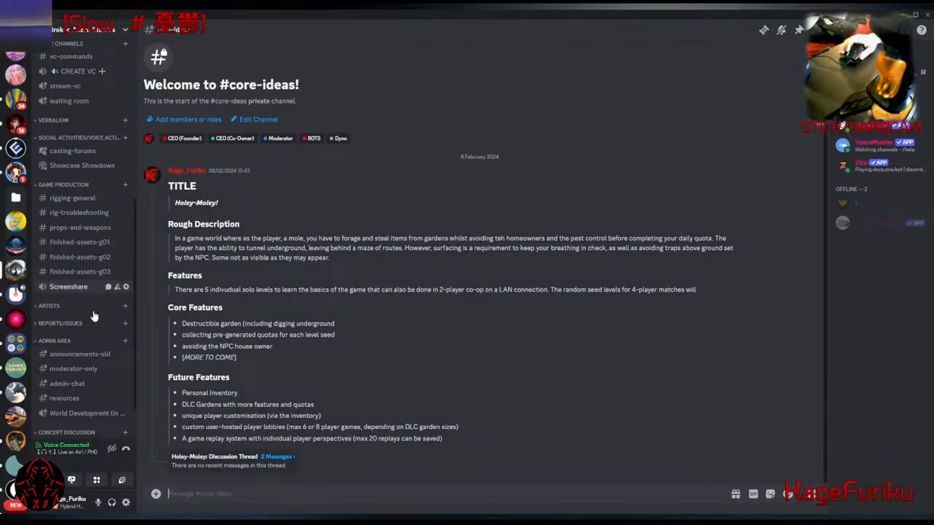
pyautogui.scroll(-2, 91, 328)
pyautogui.click(76, 394)
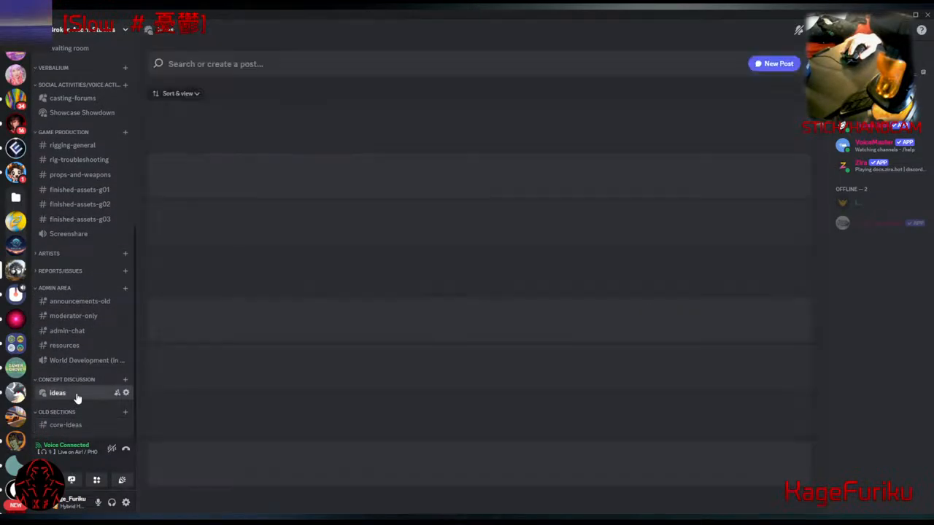
pyautogui.click(365, 127)
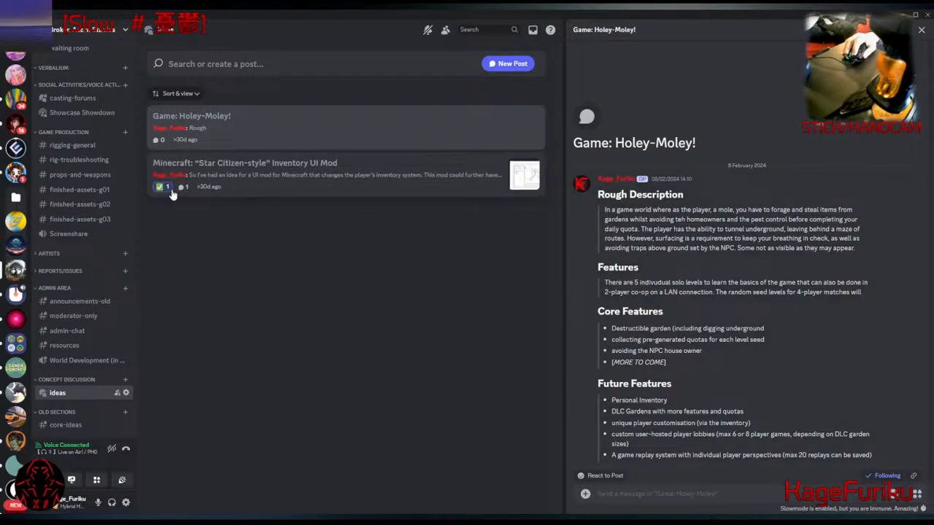
# Read the Rough Description section of the Holey-Moley! game post.
pyautogui.rightClick(212, 130)
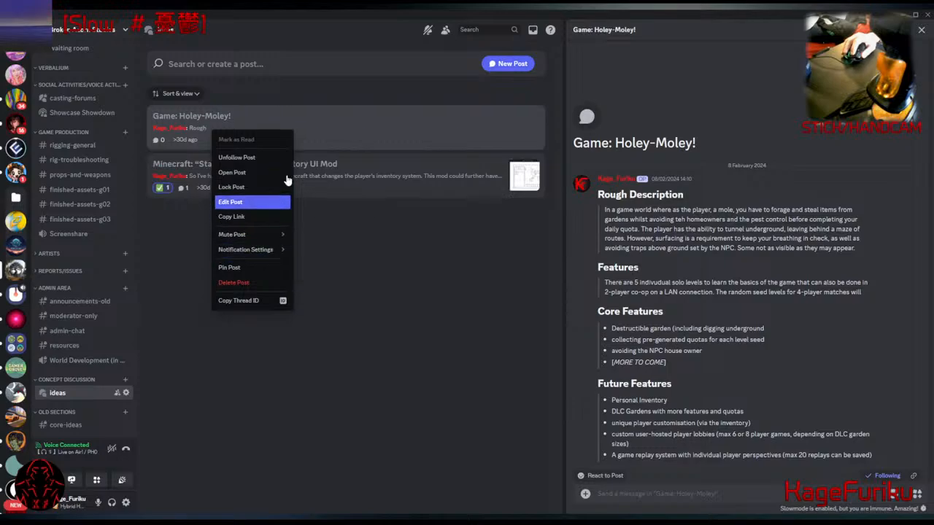
pyautogui.click(443, 274)
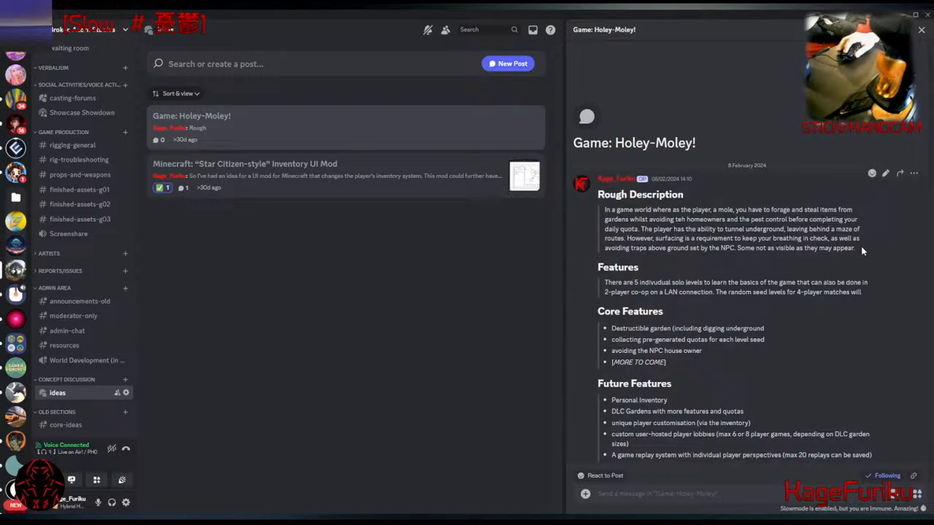
pyautogui.moveTo(856, 248); pyautogui.dragTo(603, 213)
pyautogui.click(826, 337)
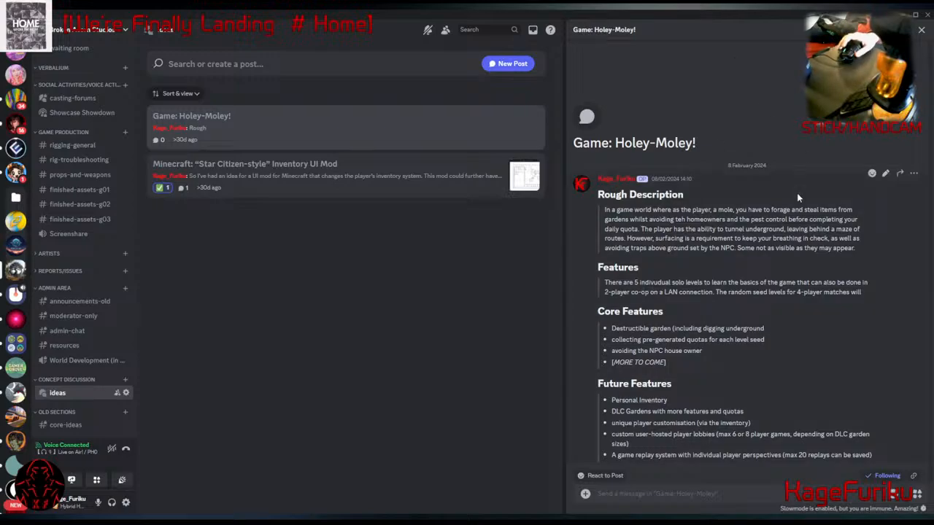
# Switch to the browser and move the ChatGPT tab to just after the Twitch channel tab.
pyautogui.click(904, 15)
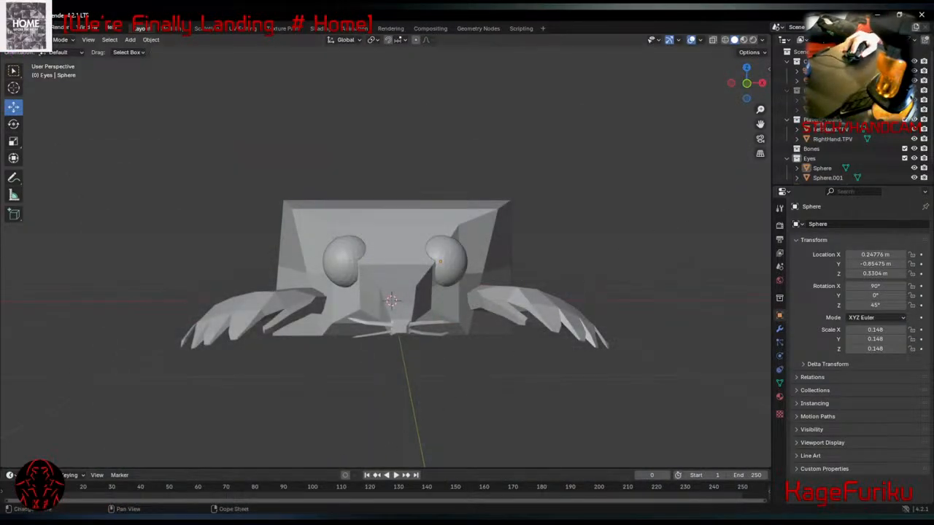
pyautogui.moveTo(132, 520)
pyautogui.click(132, 481)
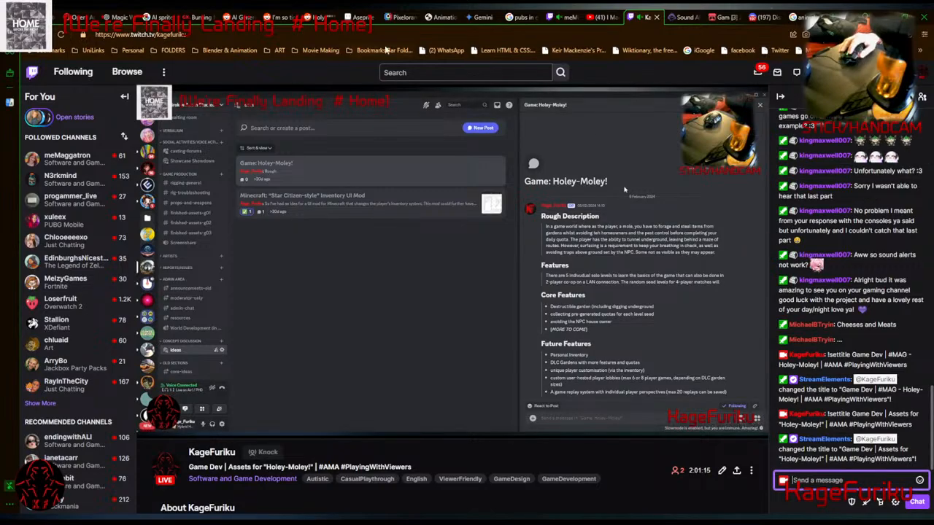
pyautogui.click(544, 15)
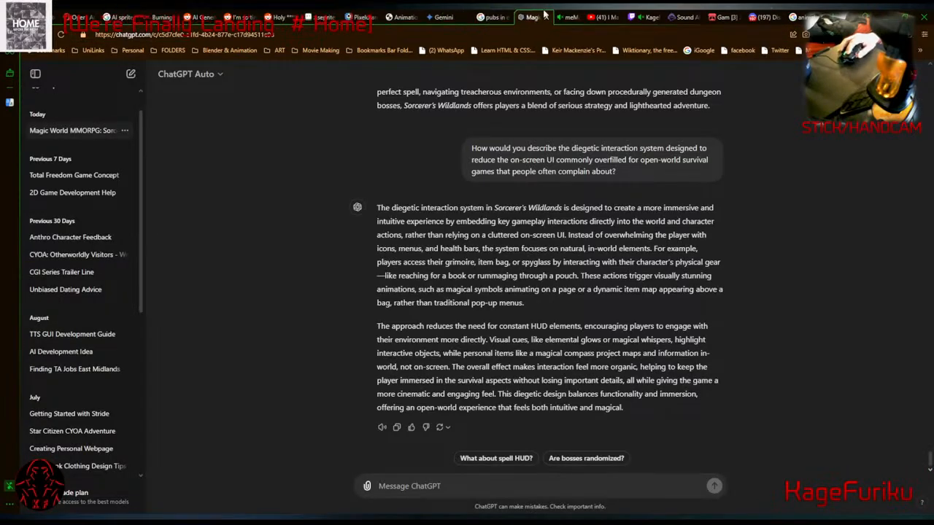
pyautogui.moveTo(543, 15); pyautogui.dragTo(656, 16)
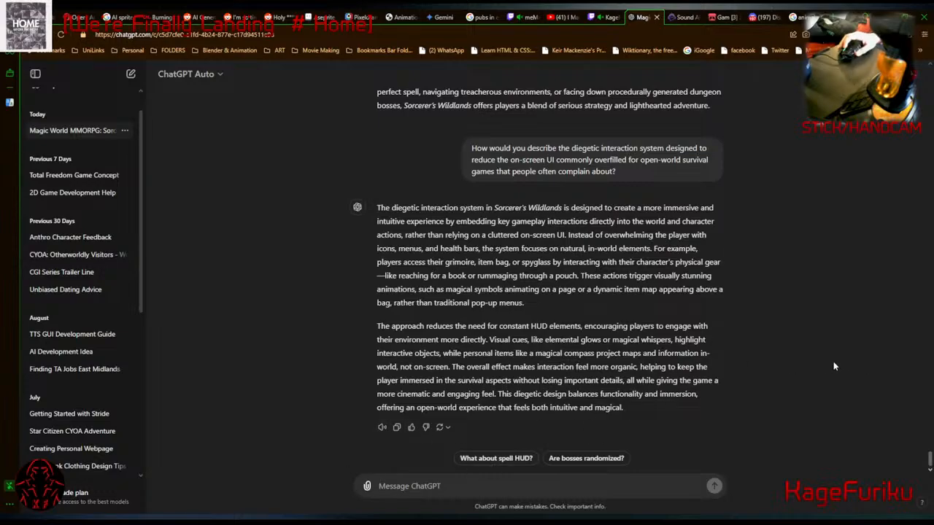
# Read the Sorcerer's Wildlands game summary in the ChatGPT conversation and return to Blender.
pyautogui.scroll(3, 804, 360)
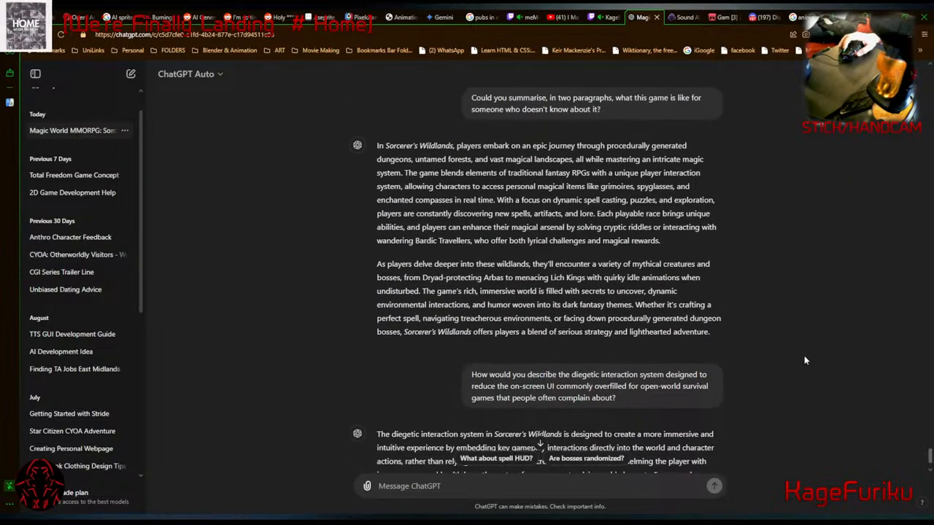
pyautogui.scroll(-1, 805, 361)
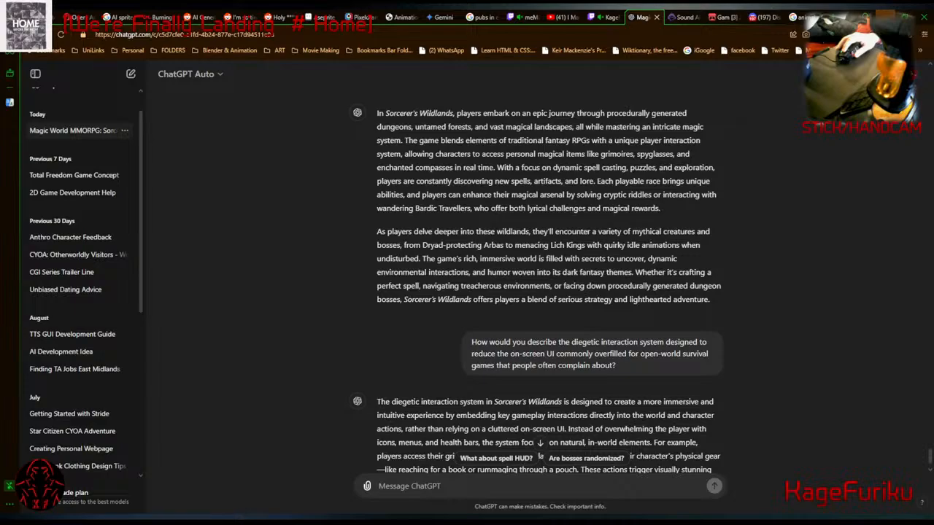
pyautogui.click(885, 14)
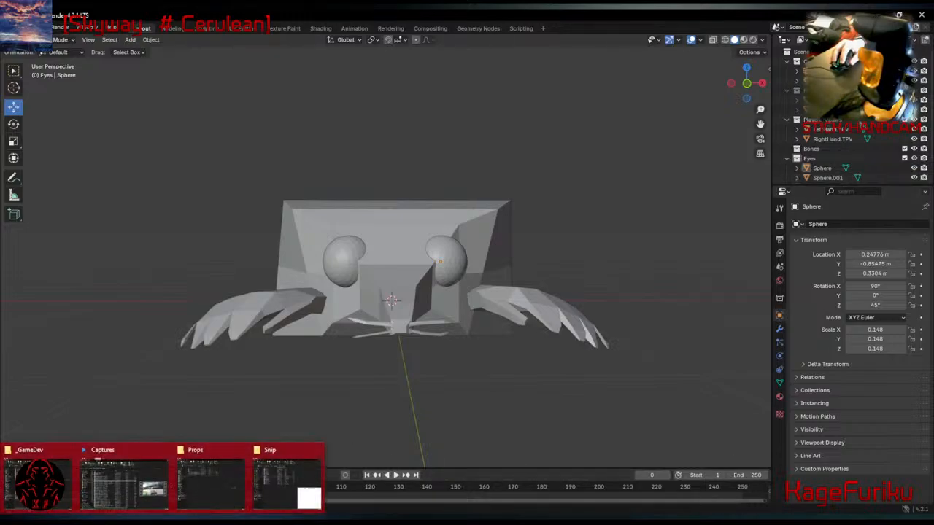
# Switch to File Explorer and browse from _LIVESTREAMS through Snip-v8.0.1 to the Snip folder.
pyautogui.click(291, 477)
pyautogui.moveTo(429, 269); pyautogui.dragTo(435, 62)
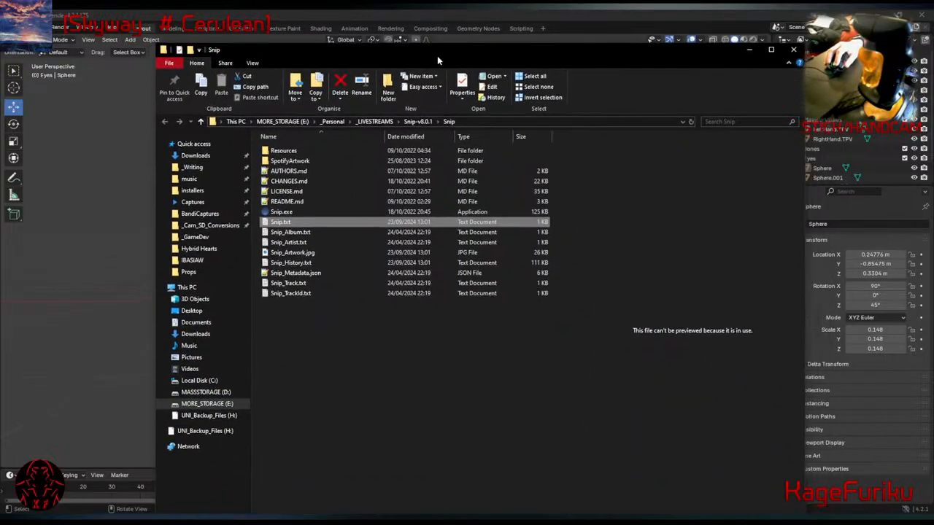
pyautogui.click(324, 353)
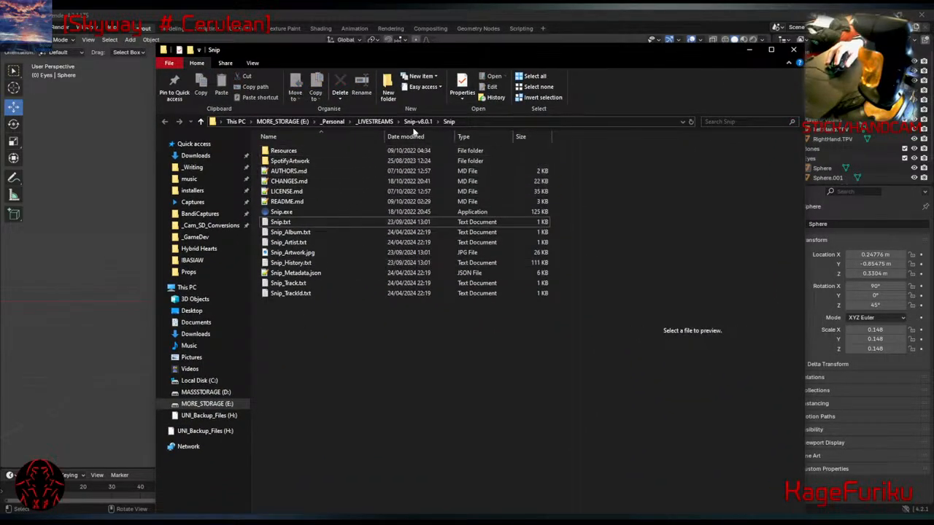
pyautogui.click(379, 121)
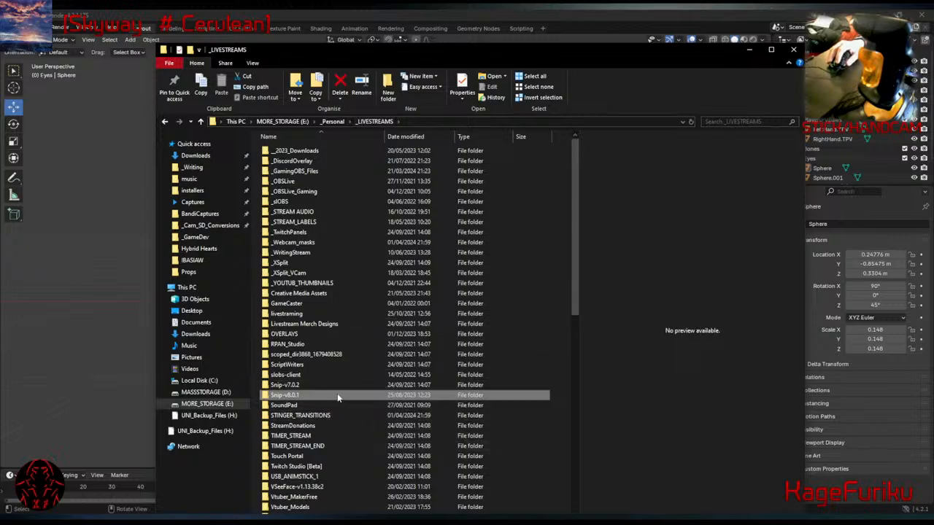
pyautogui.doubleClick(302, 396)
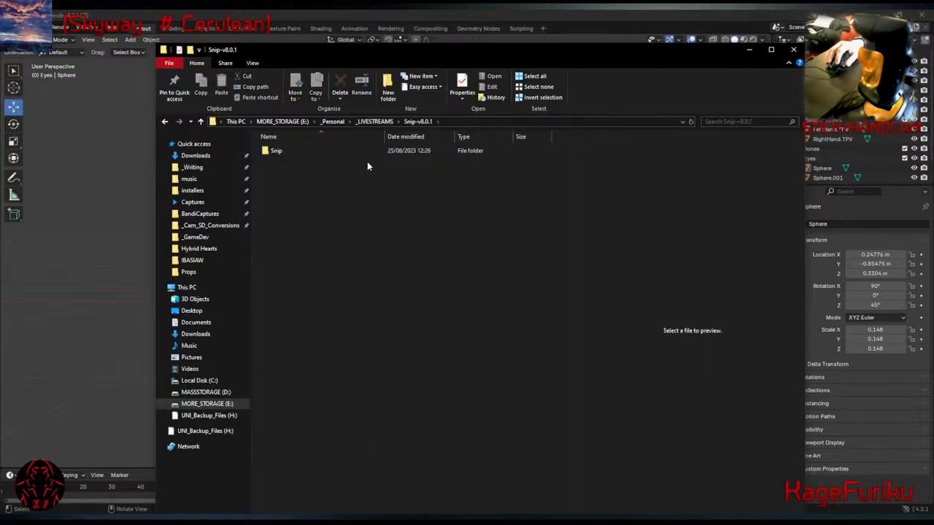
pyautogui.doubleClick(326, 151)
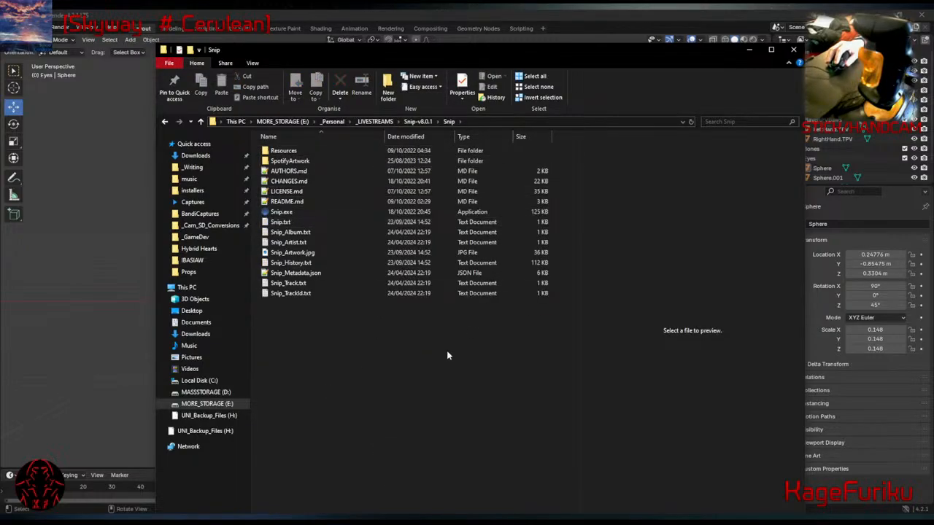
# Go back to the _LIVESTREAMS folder and select the Snip-v8.0.1.zip archive.
pyautogui.click(374, 121)
pyautogui.scroll(-9, 513, 406)
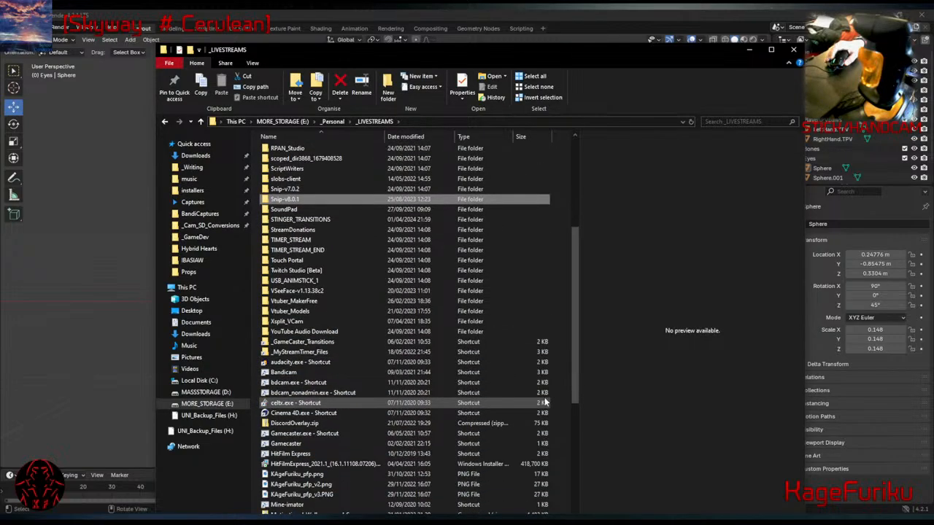
pyautogui.scroll(-3, 545, 402)
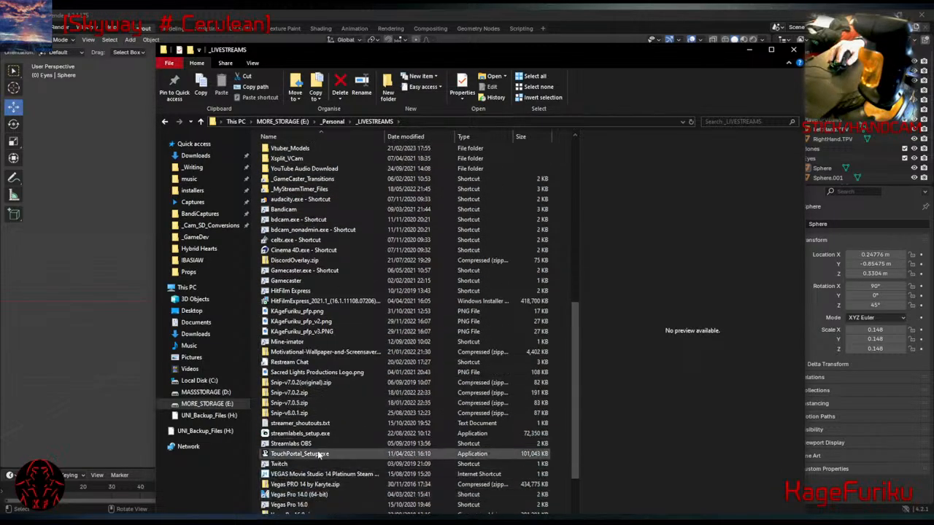
pyautogui.click(455, 415)
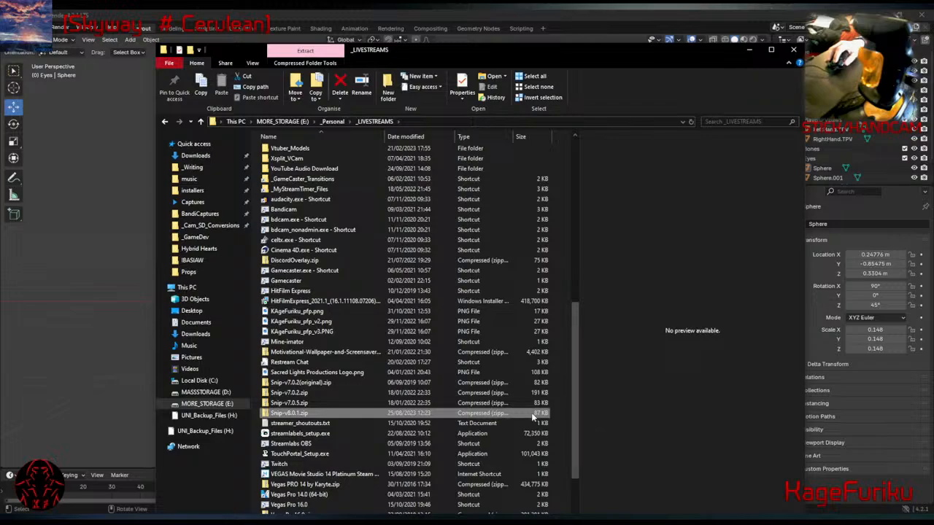
# Bring up Discord, move its window off this screen, and view the options of the running Snip v8.0.1 utility.
pyautogui.click(219, 521)
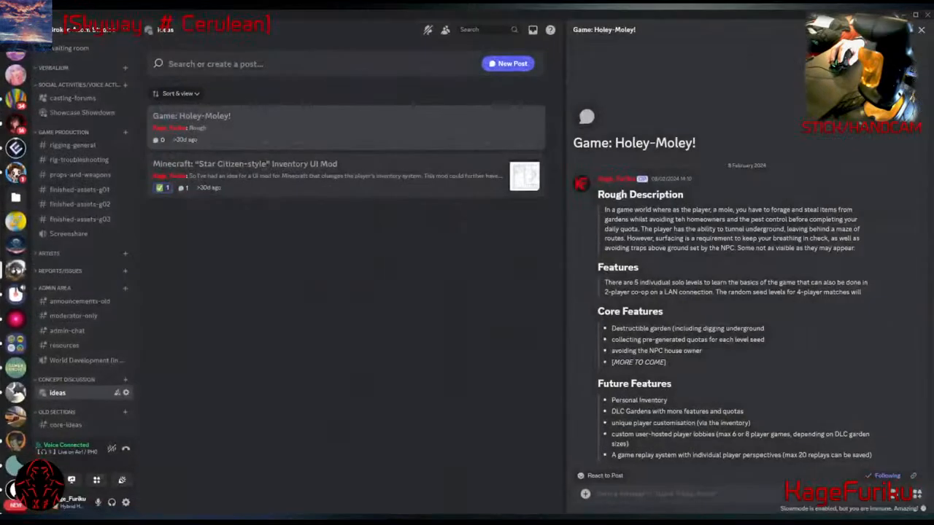
pyautogui.moveTo(367, 13); pyautogui.dragTo(1, 65)
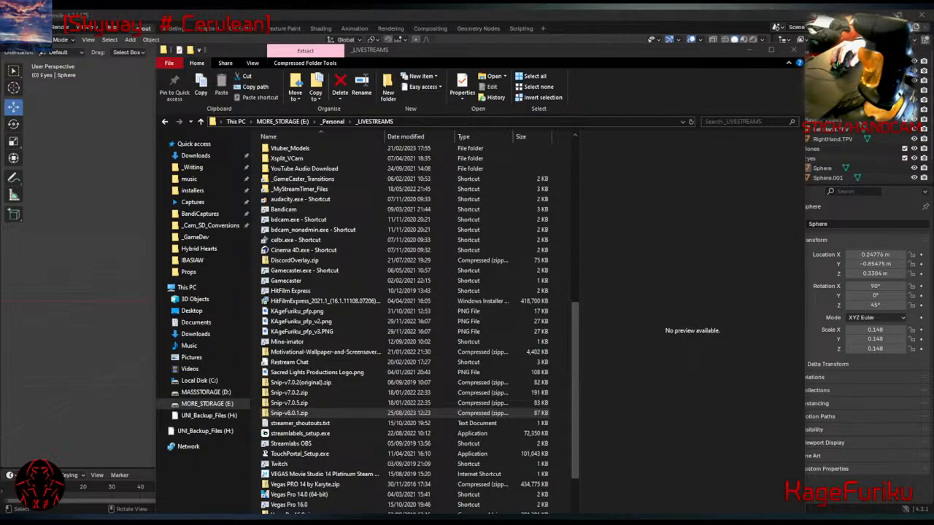
pyautogui.rightClick(750, 521)
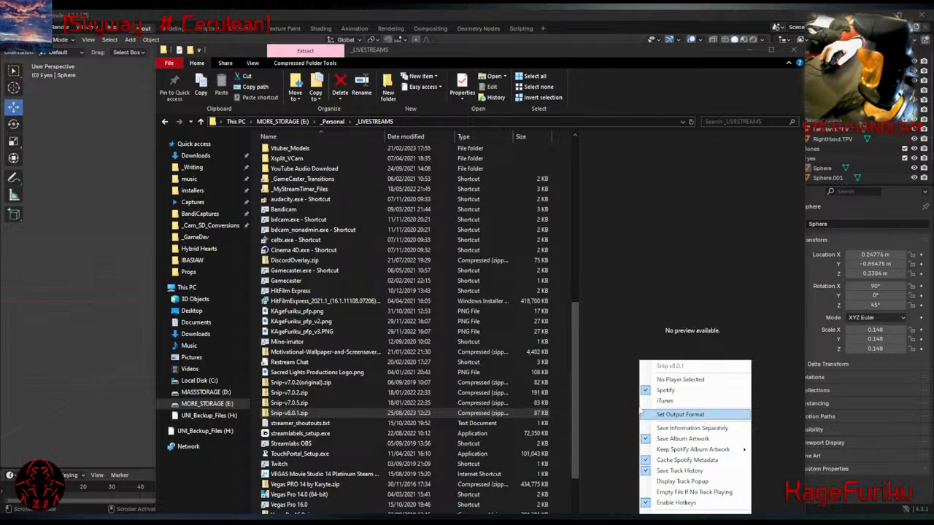
# Copy the Snip-v8.0.1.zip archive from _LIVESTREAMS and return to Blender.
pyautogui.rightClick(359, 415)
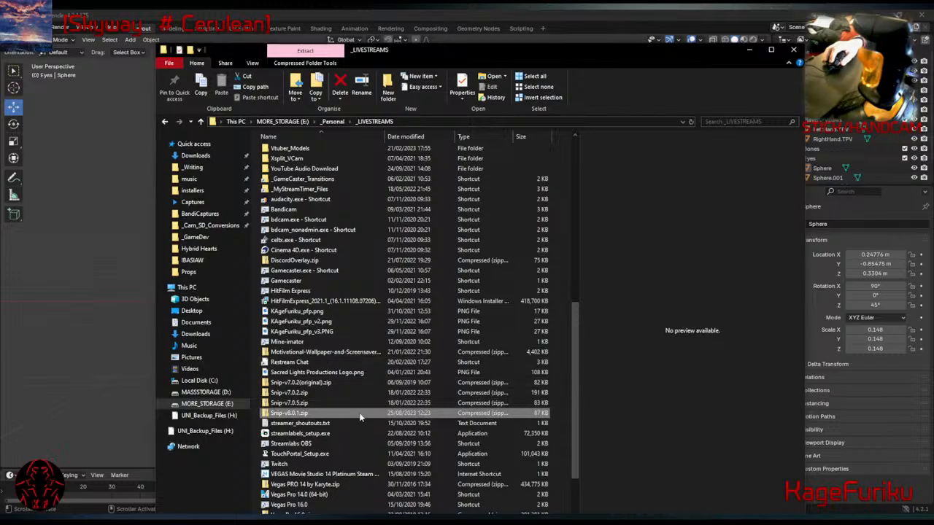
pyautogui.click(407, 356)
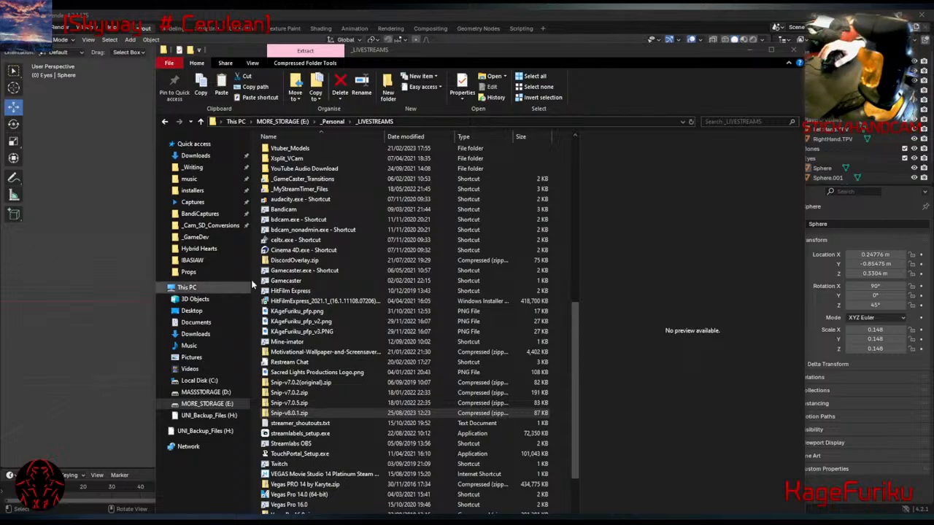
pyautogui.click(566, 313)
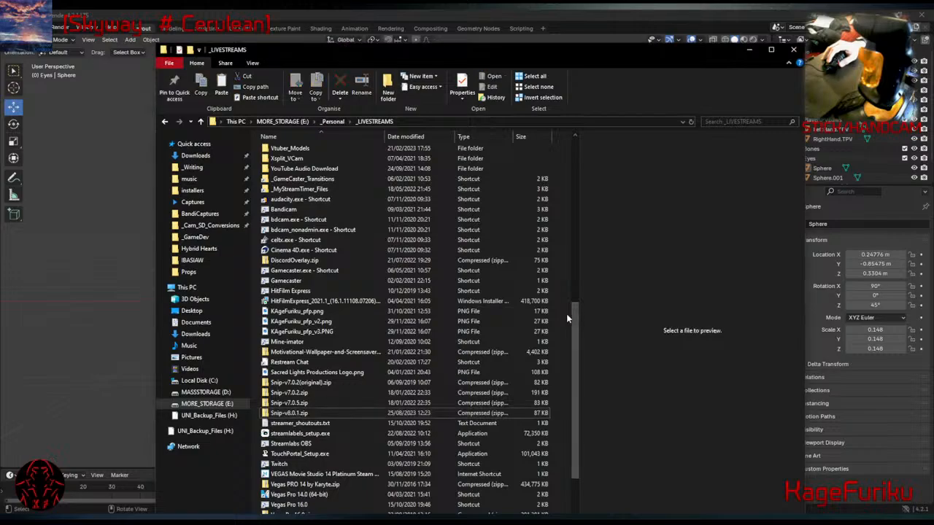
pyautogui.click(749, 50)
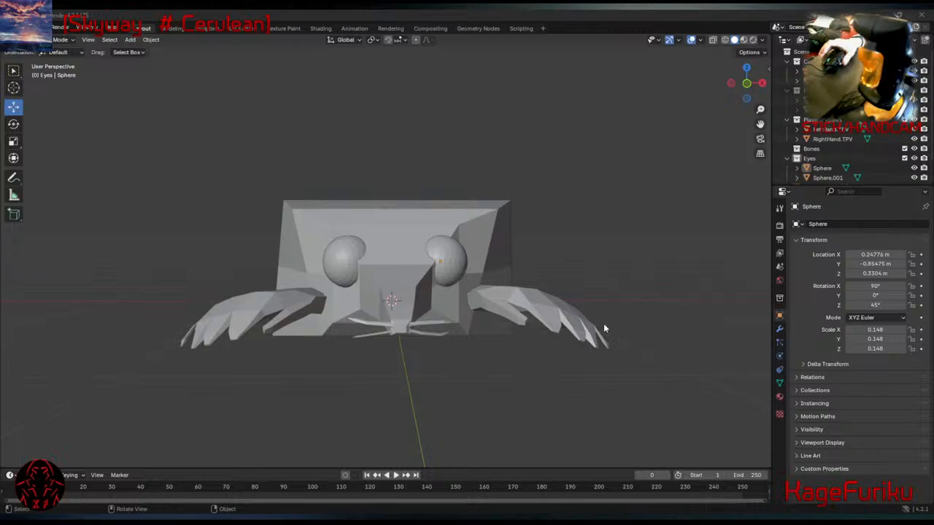
pyautogui.moveTo(659, 183); pyautogui.dragTo(552, 222, button='middle')
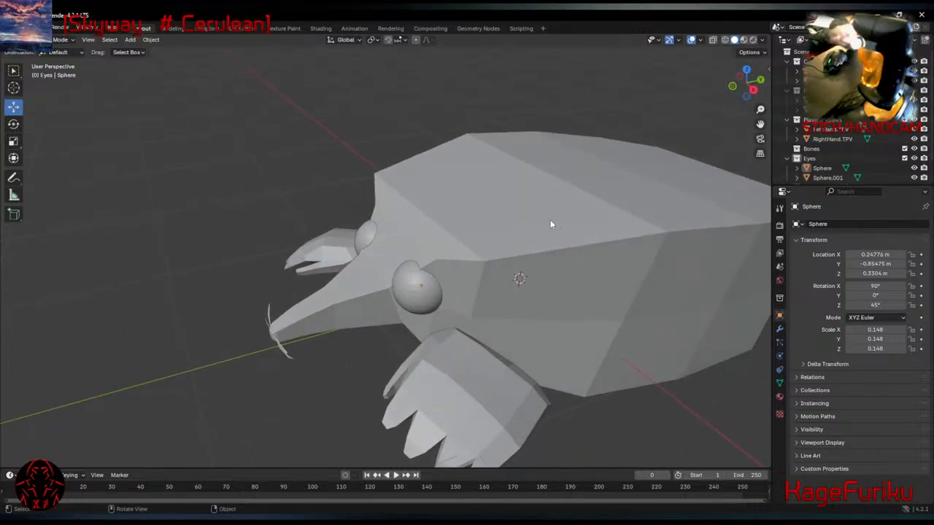
pyautogui.scroll(-2, 671, 208)
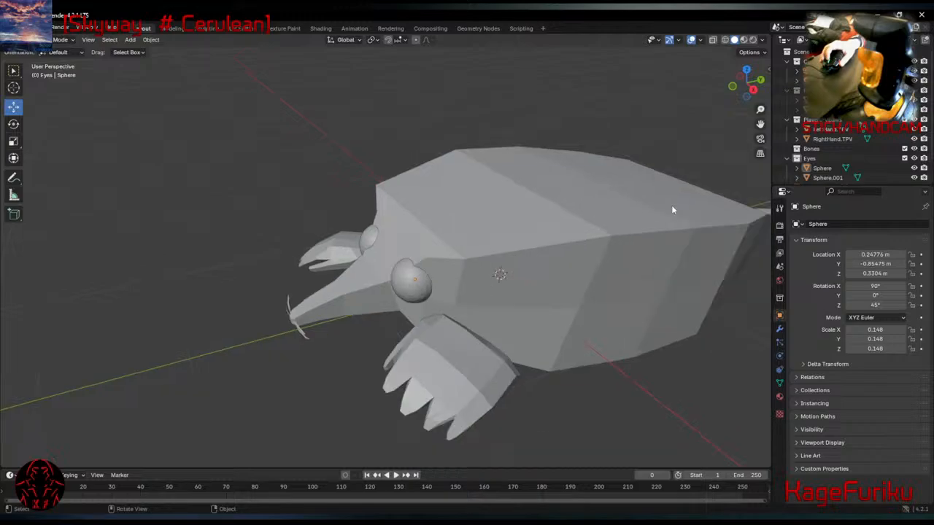
pyautogui.scroll(-2, 679, 305)
pyautogui.moveTo(679, 305); pyautogui.dragTo(608, 284, button='middle')
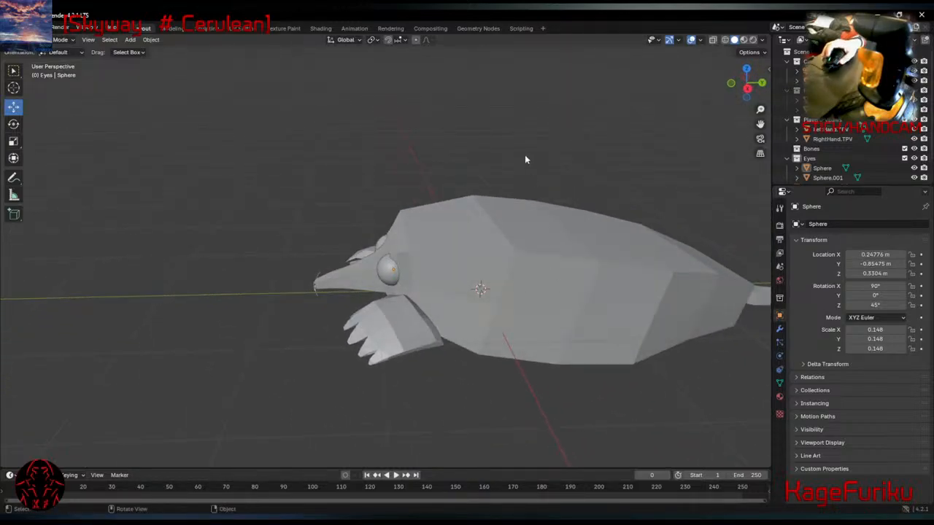
pyautogui.click(176, 30)
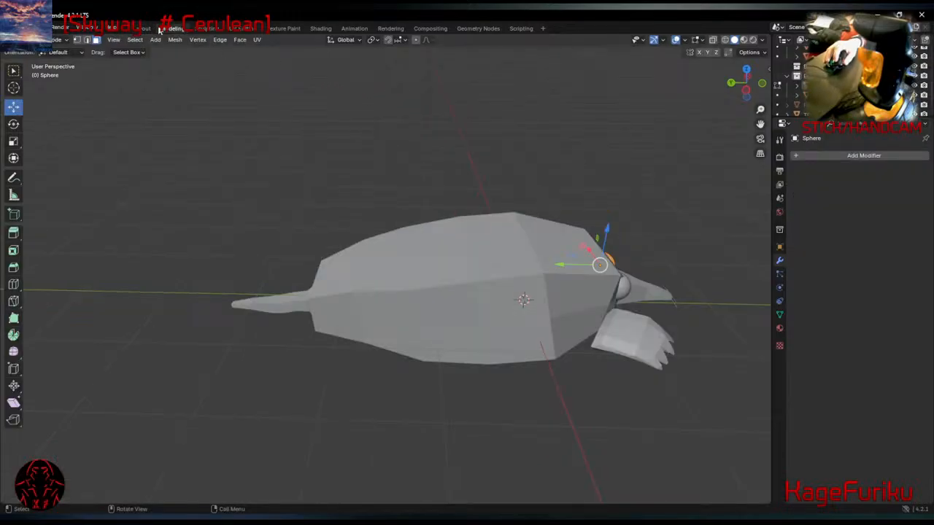
pyautogui.click(157, 30)
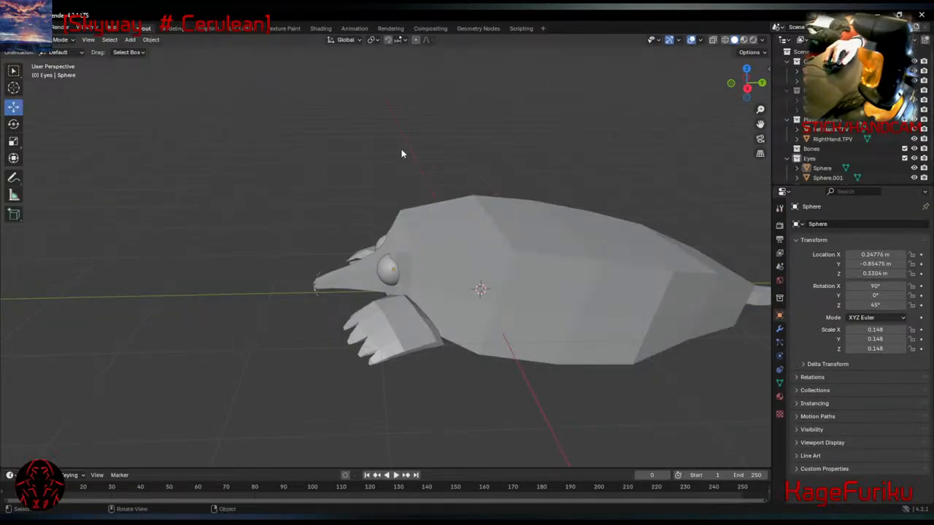
# Rename the Sphere object in the Eyes collection to Eye_L.
pyautogui.scroll(-2, 861, 158)
pyautogui.click(822, 146)
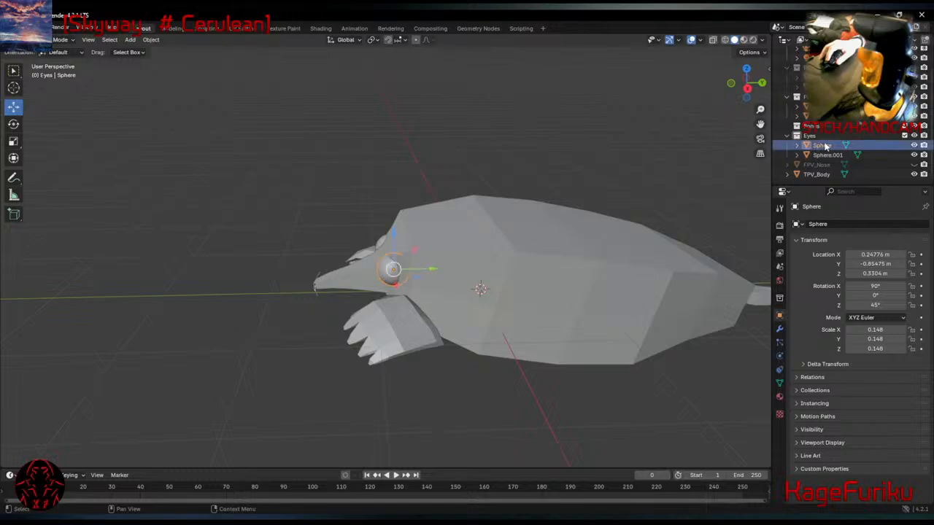
pyautogui.doubleClick(822, 145)
pyautogui.write('E')
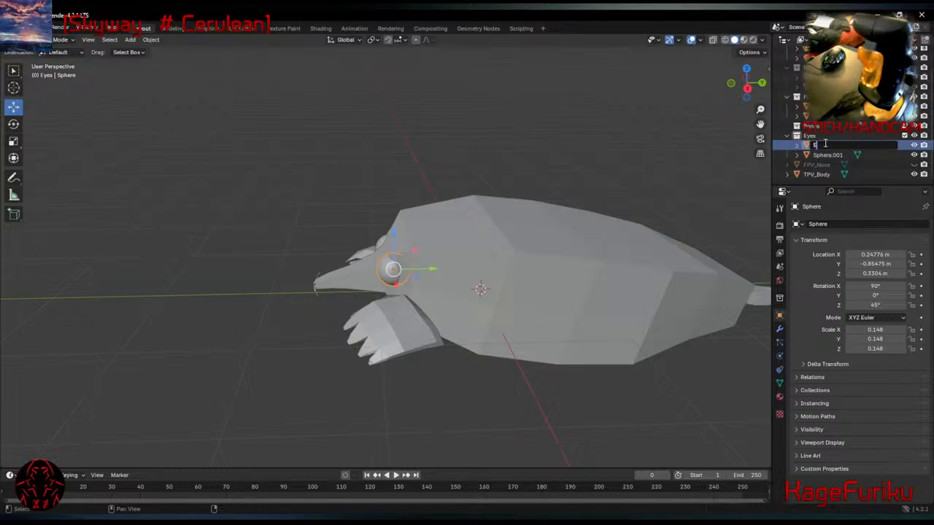
pyautogui.write('ye_L')
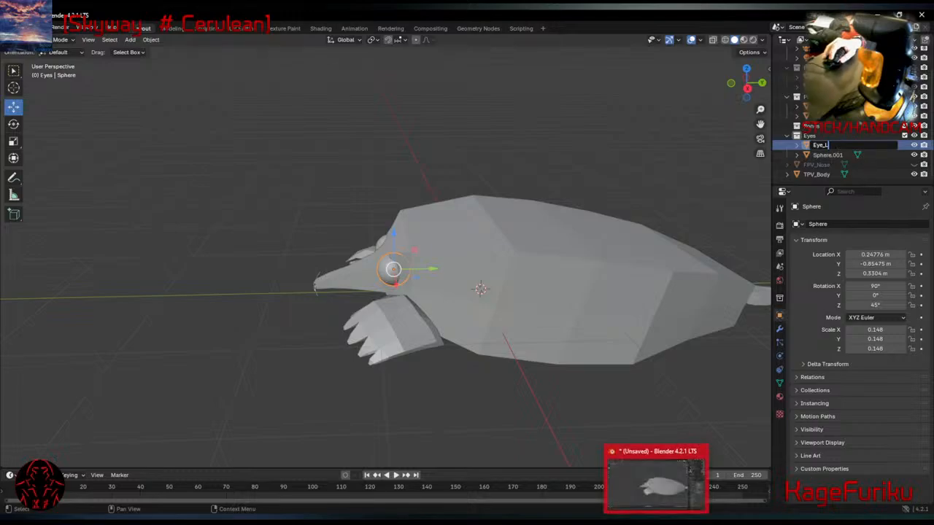
pyautogui.click(656, 510)
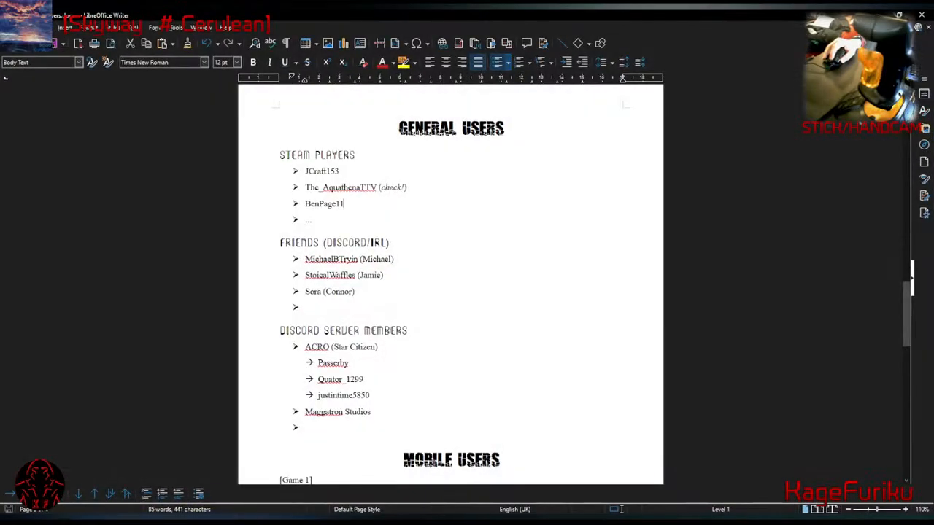
pyautogui.click(878, 14)
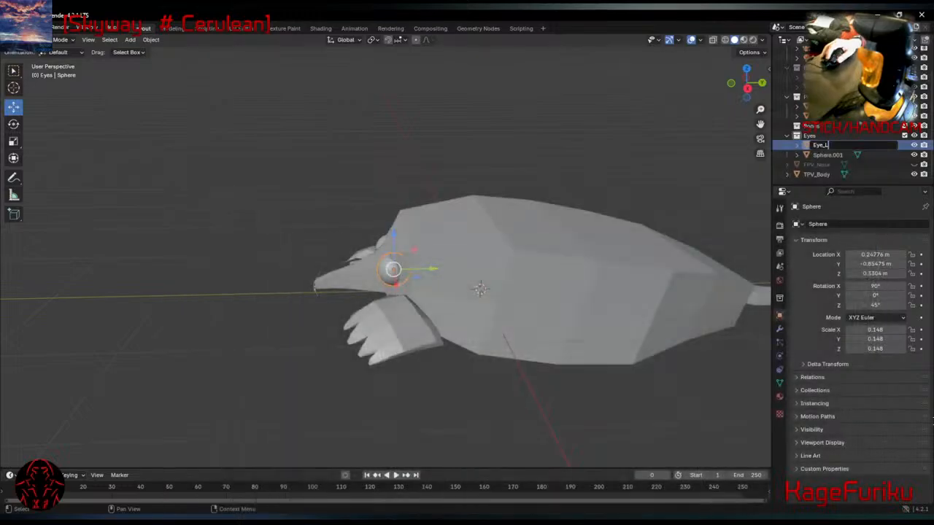
pyautogui.press('Return')
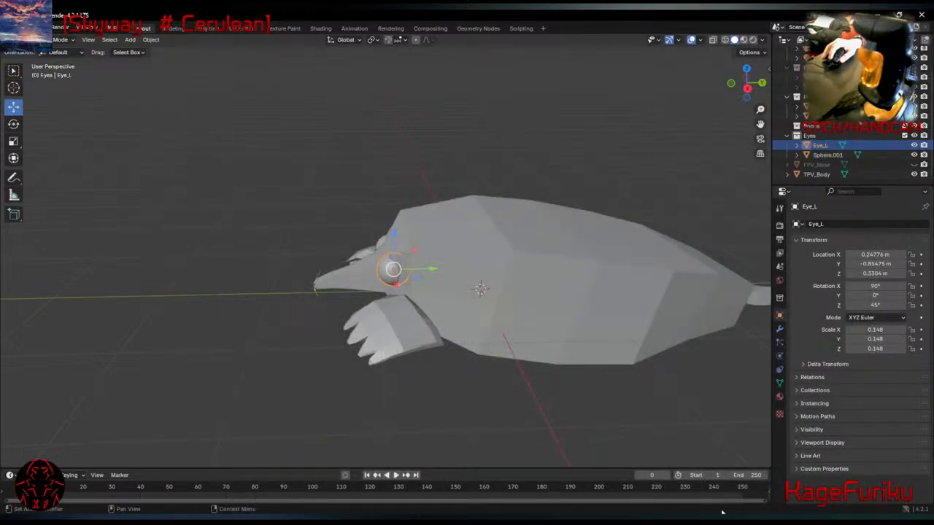
# Rename the Sphere.001 object in the Eyes collection to Eye_R.
pyautogui.click(825, 155)
pyautogui.doubleClick(824, 155)
pyautogui.write('Eye_R')
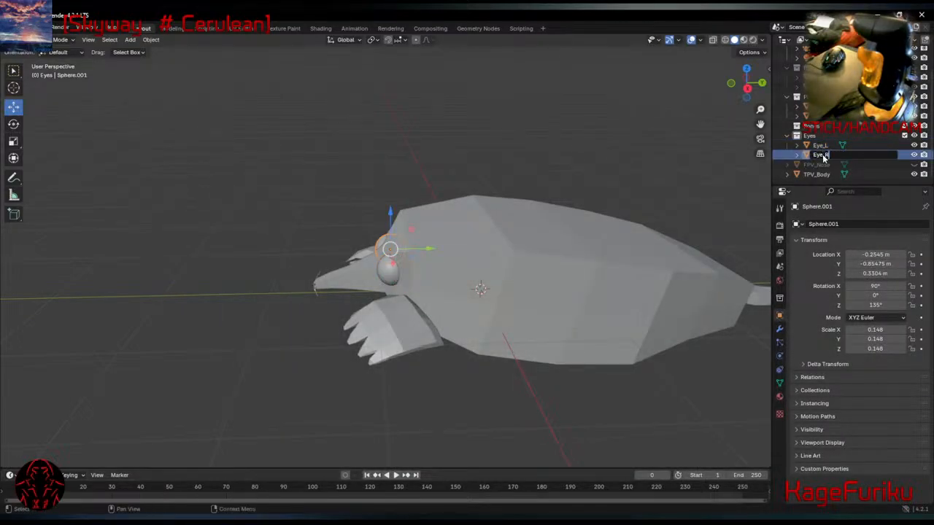
pyautogui.press('Return')
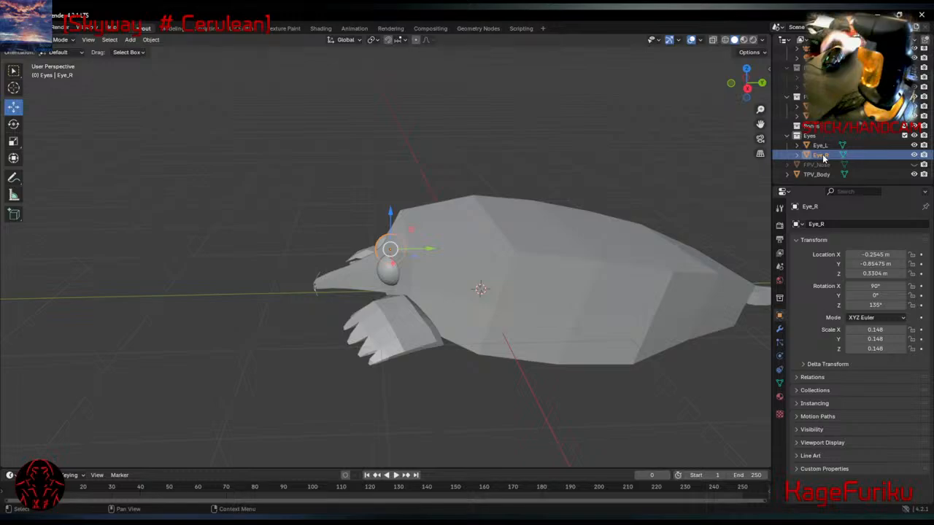
pyautogui.moveTo(479, 253); pyautogui.dragTo(431, 293, button='middle')
pyautogui.scroll(3, 432, 293)
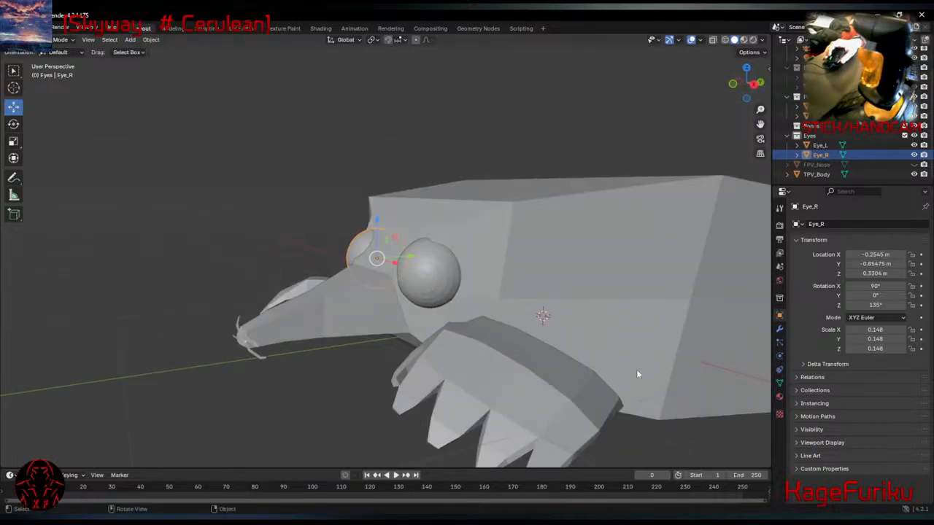
pyautogui.moveTo(405, 342)
pyautogui.mouseDown(button='middle')
pyautogui.moveTo(570, 344)
pyautogui.moveTo(405, 356)
pyautogui.mouseUp(button='middle')
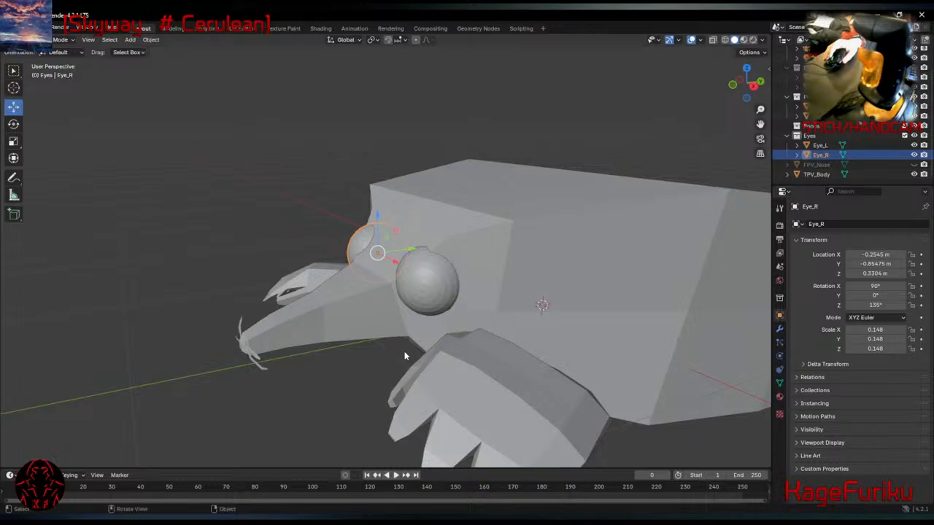
pyautogui.scroll(-4, 405, 356)
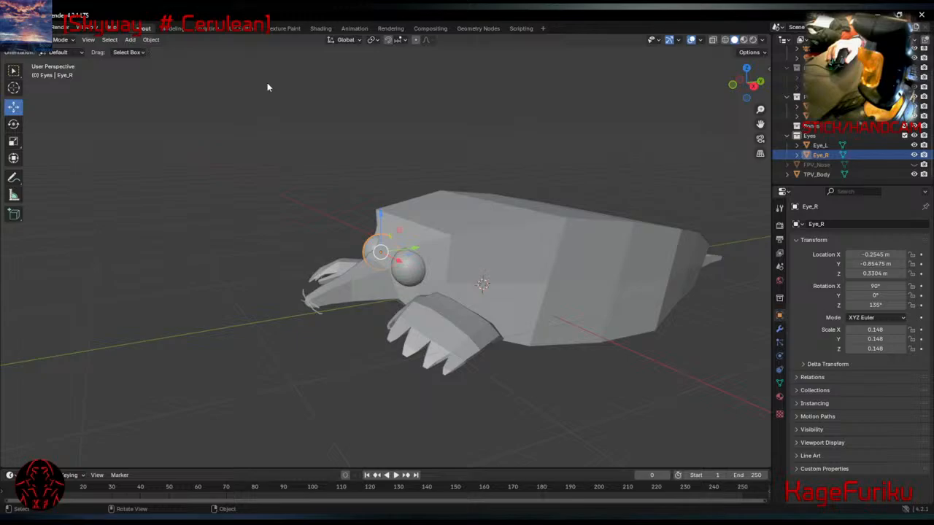
# Try to switch from editing Eye_R to TPV_Body in the Modeling workspace, and return to the Layout workspace.
pyautogui.click(175, 29)
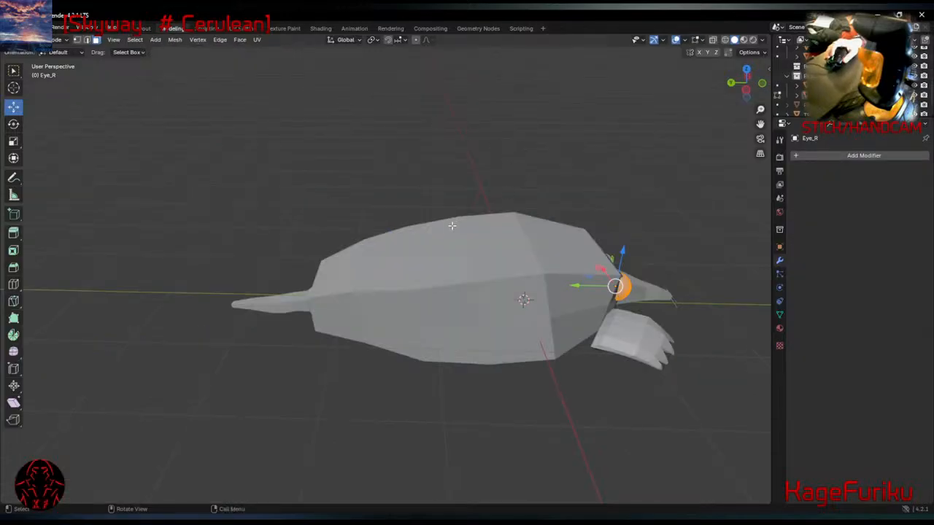
pyautogui.click(143, 29)
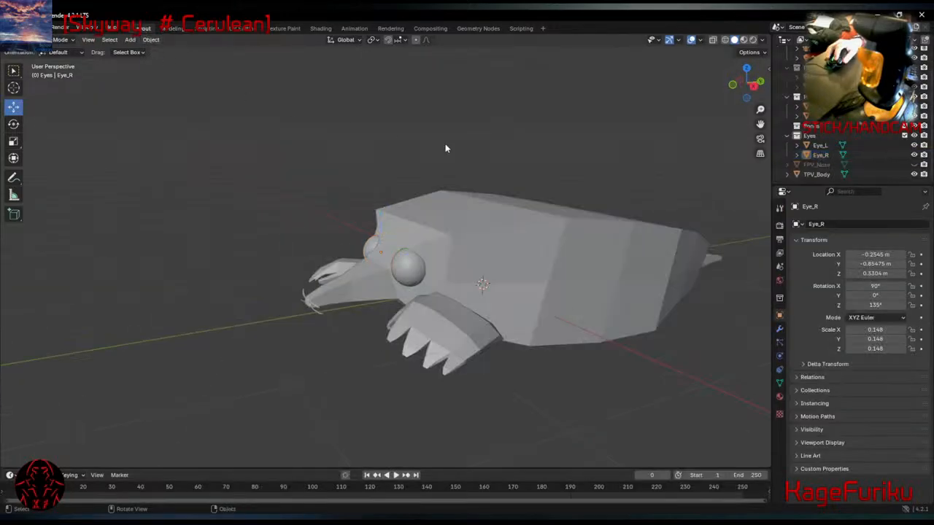
pyautogui.click(175, 28)
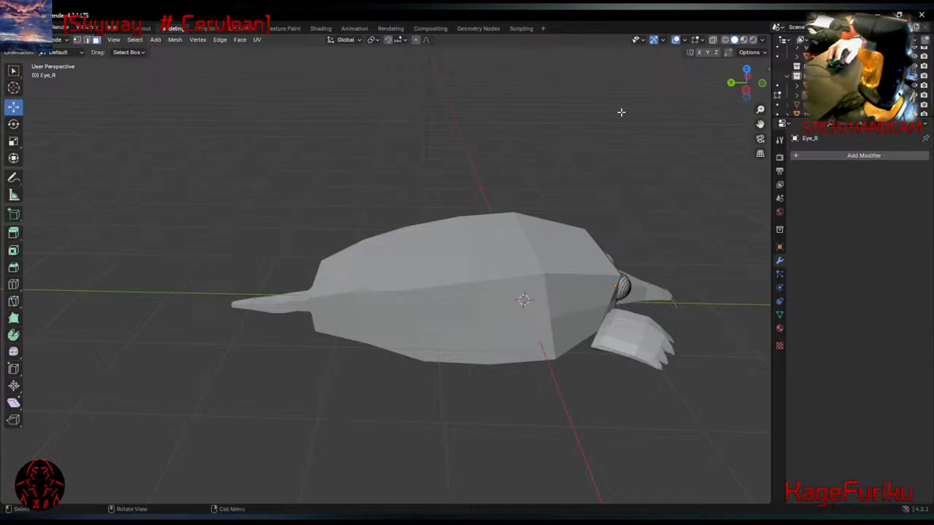
pyautogui.scroll(-2, 875, 77)
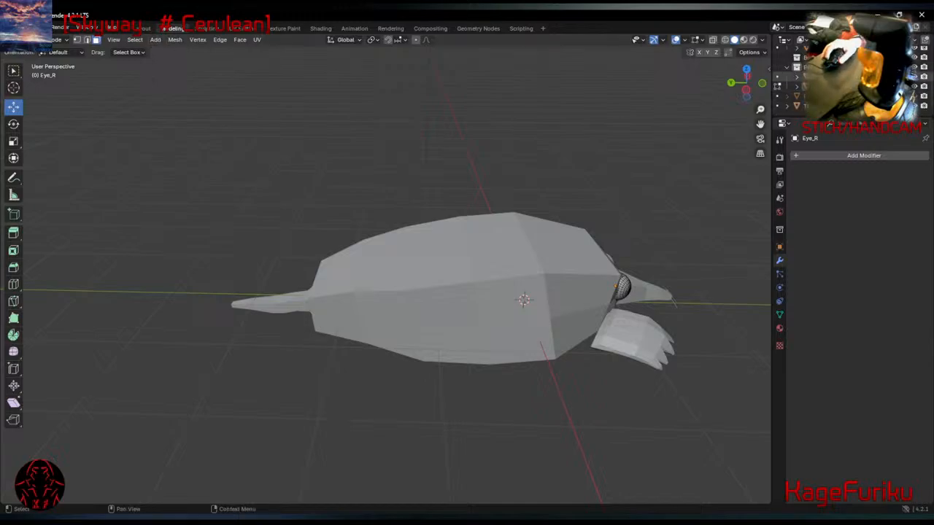
pyautogui.click(916, 106)
pyautogui.click(916, 106)
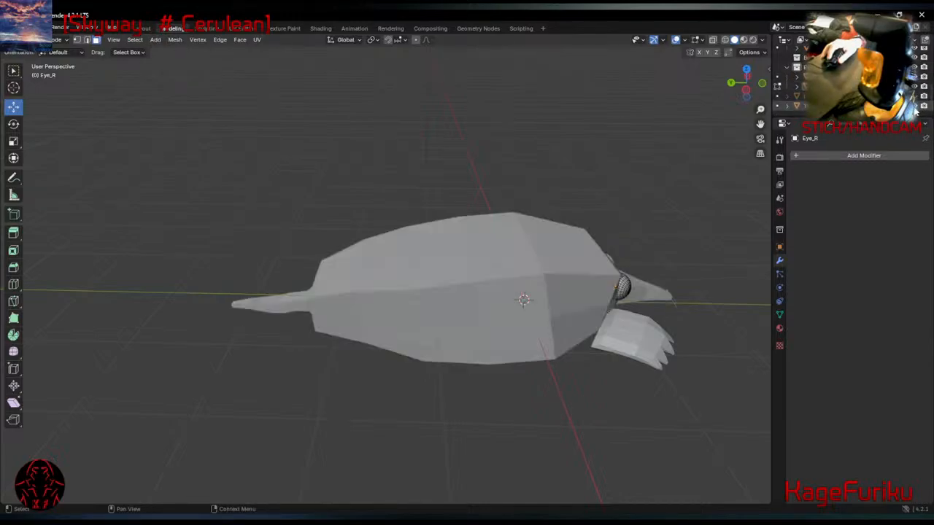
pyautogui.click(832, 106)
pyautogui.keyDown('ctrl'); pyautogui.click(622, 293); pyautogui.keyUp('ctrl')
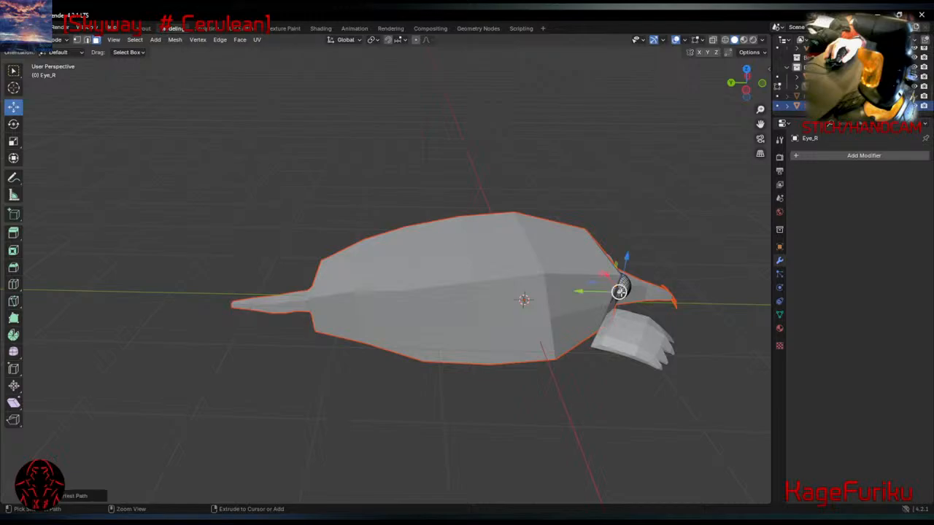
pyautogui.click(685, 243)
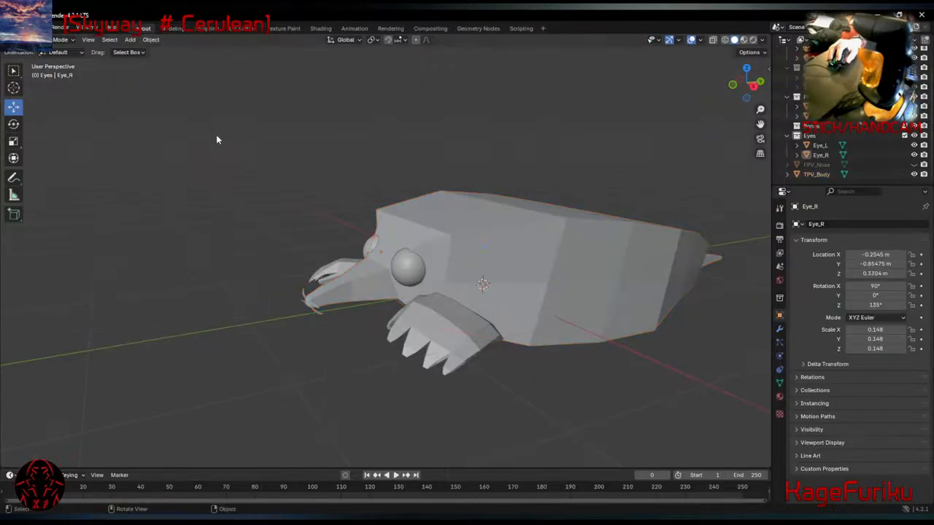
# Select both eyes, TPV_Body and both third-person hands together in the viewport.
pyautogui.click(371, 247)
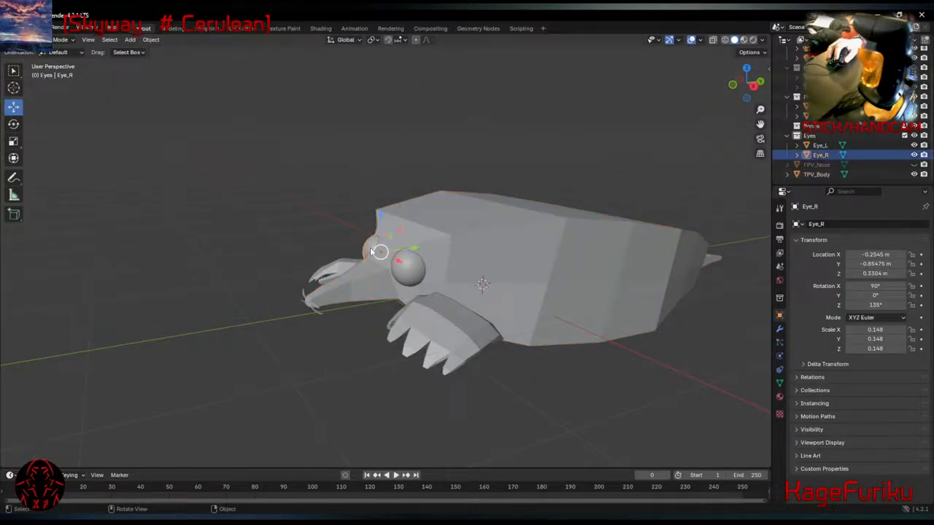
pyautogui.keyDown('shift'); pyautogui.click(407, 267); pyautogui.keyUp('shift')
pyautogui.keyDown('shift'); pyautogui.click(439, 246); pyautogui.keyUp('shift')
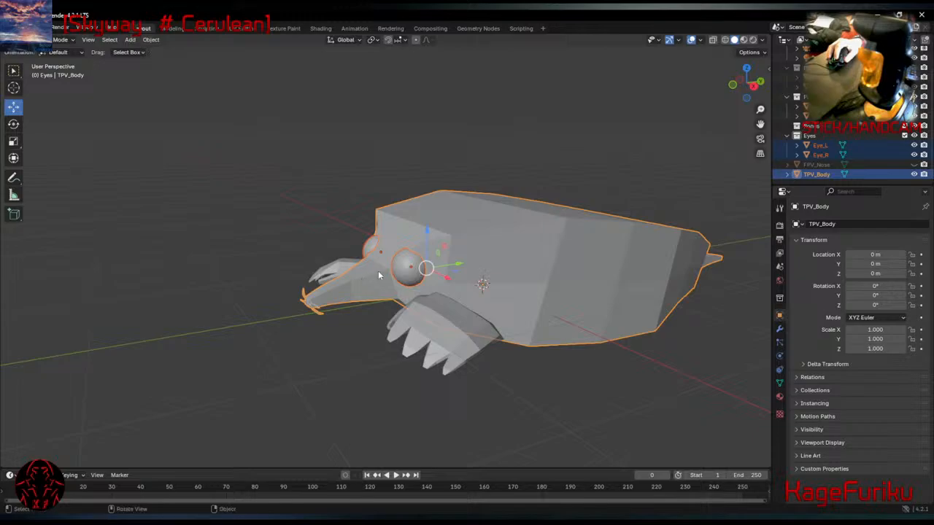
pyautogui.keyDown('shift'); pyautogui.click(441, 326); pyautogui.keyUp('shift')
pyautogui.keyDown('shift'); pyautogui.click(338, 269); pyautogui.keyUp('shift')
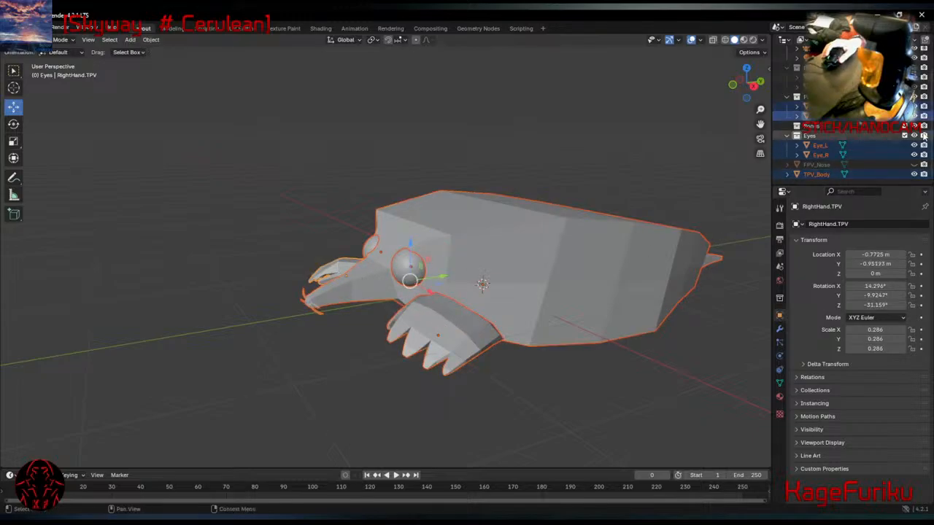
# Select the PlayertPVpaws and Eyes collections together with TPV_Body, and collapse the Eyes collection and the collections above PlayertPVpaws.
pyautogui.click(802, 96)
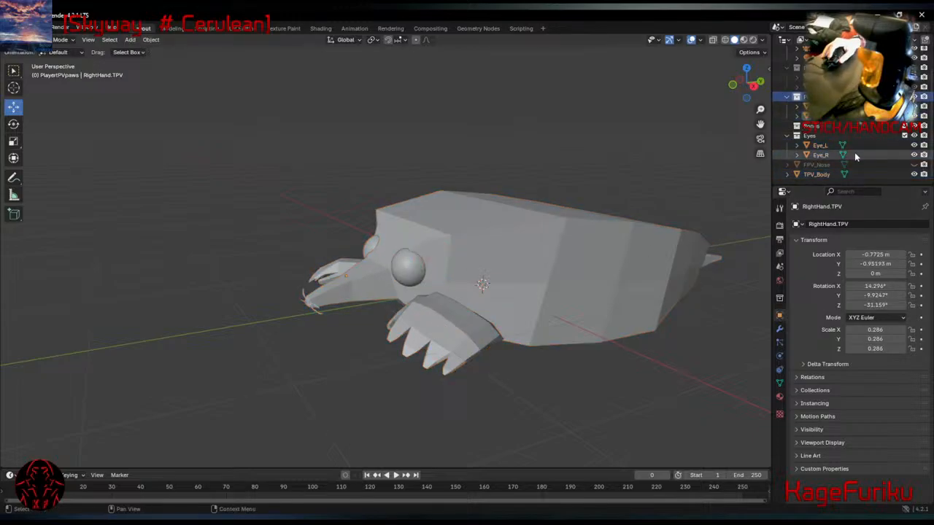
pyautogui.click(819, 137)
pyautogui.click(821, 167)
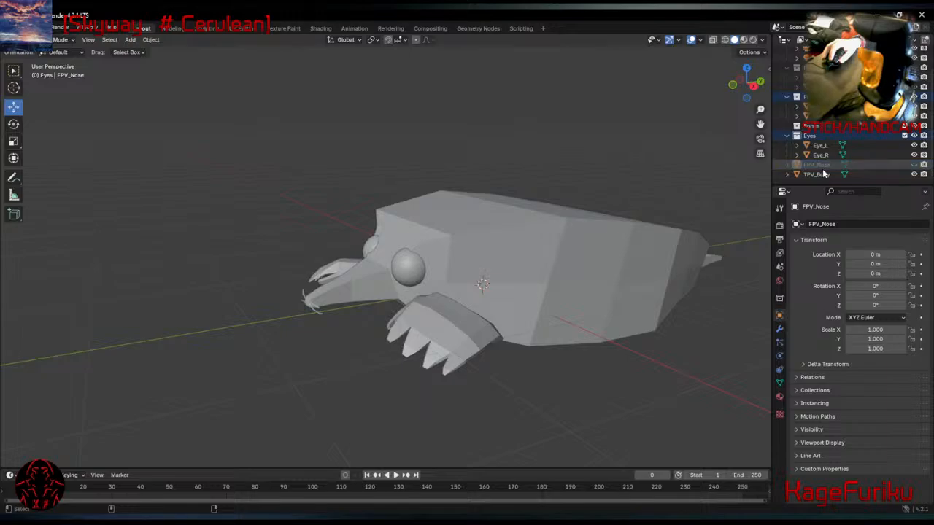
pyautogui.click(817, 174)
pyautogui.scroll(2, 821, 175)
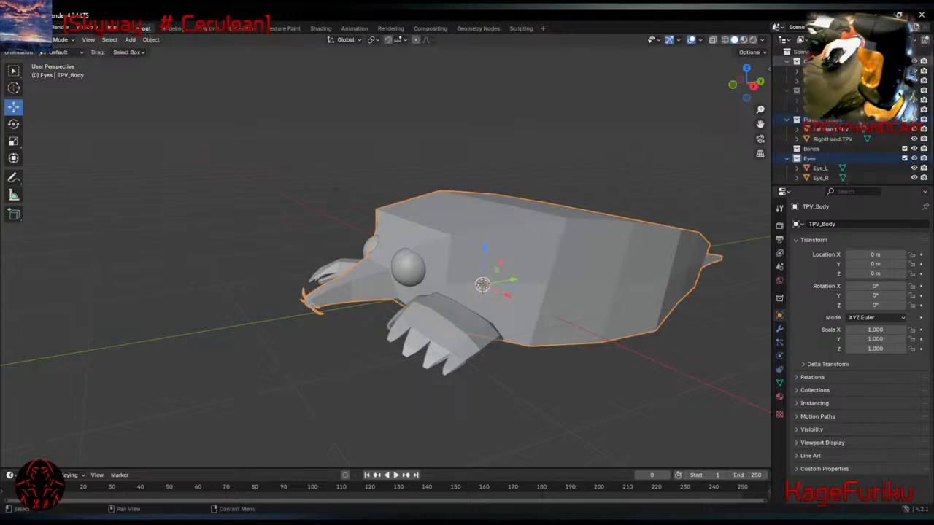
pyautogui.scroll(-2, 787, 66)
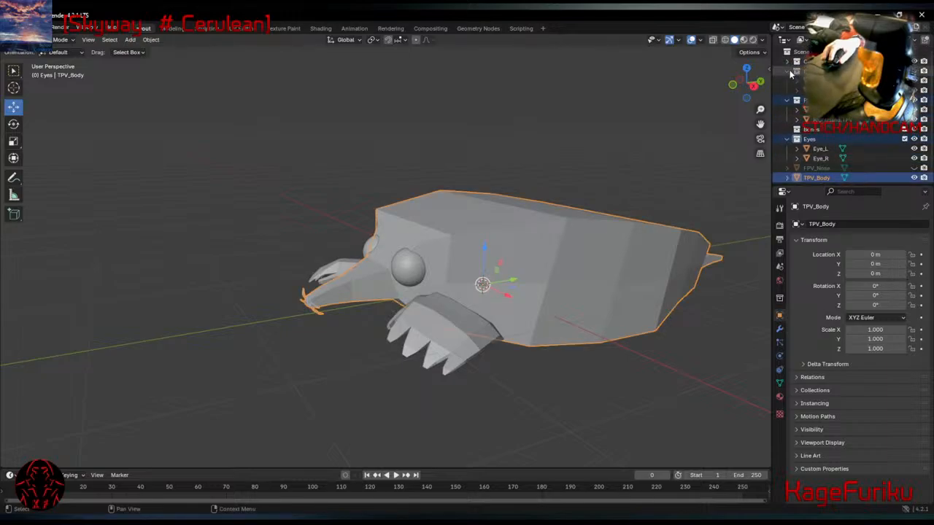
pyautogui.scroll(-2, 787, 94)
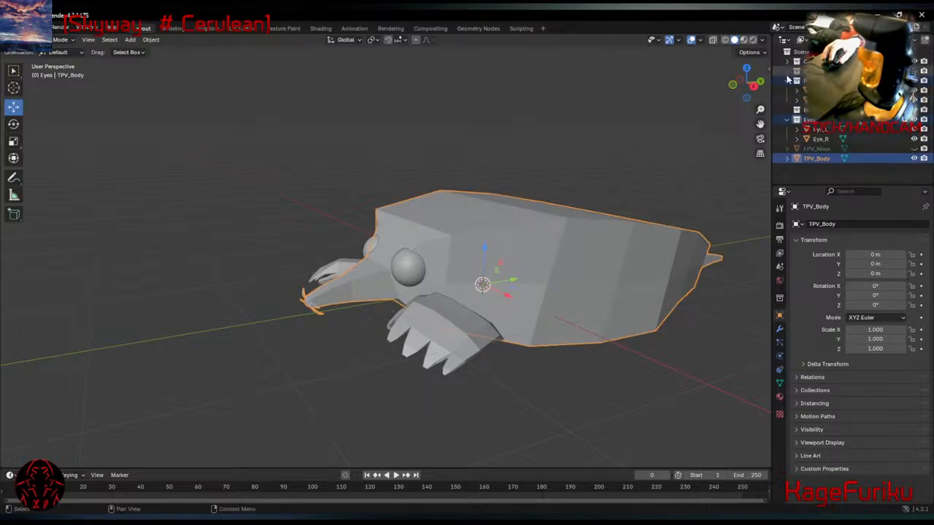
pyautogui.click(787, 119)
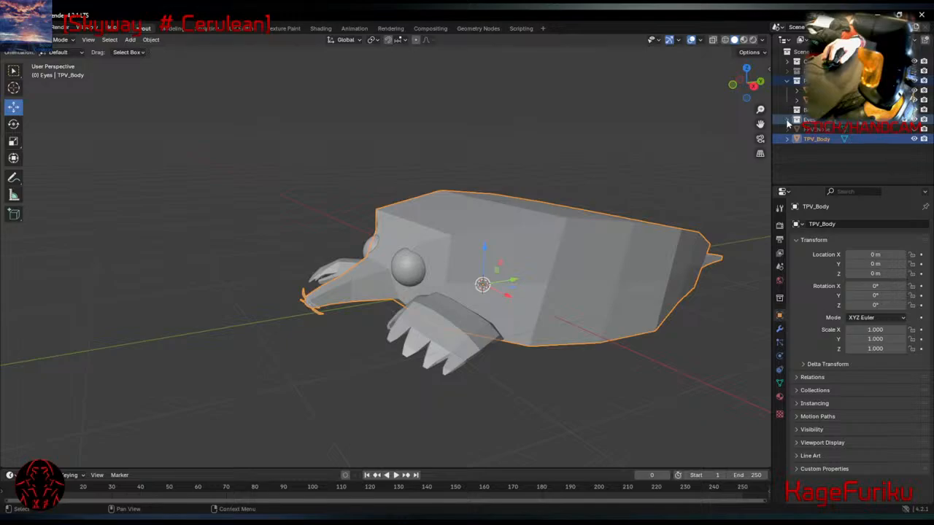
# Create a new collection directly under the Scene Collection and name it ThirdPerson/MP.
pyautogui.rightClick(811, 157)
pyautogui.rightClick(837, 149)
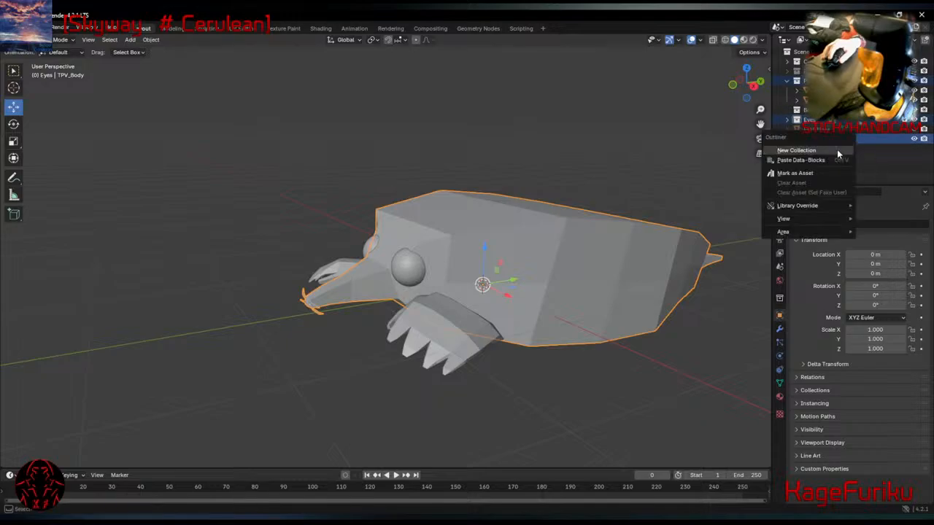
pyautogui.click(868, 158)
pyautogui.rightClick(853, 157)
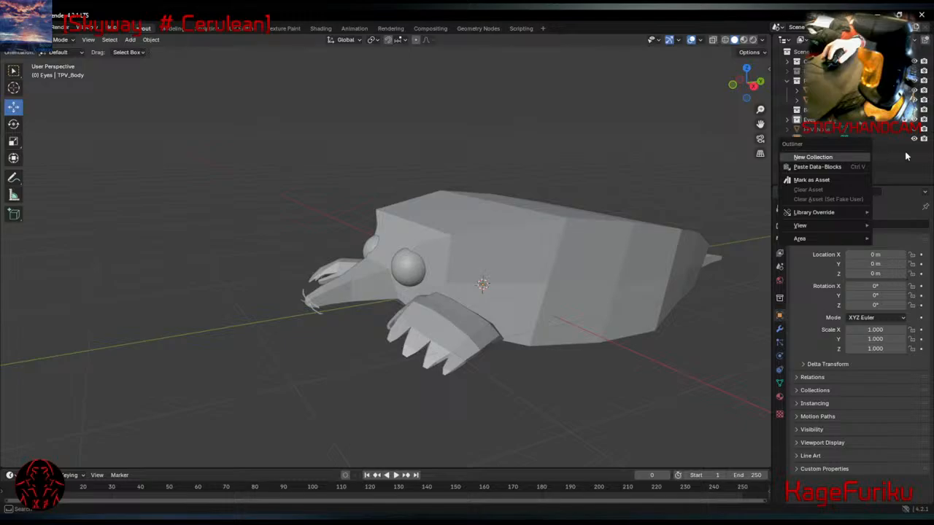
pyautogui.rightClick(812, 52)
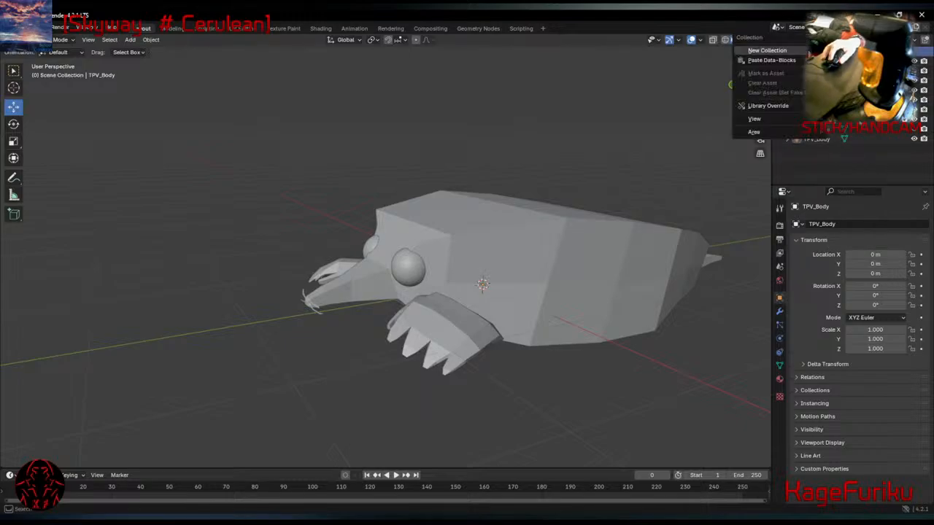
pyautogui.click(811, 51)
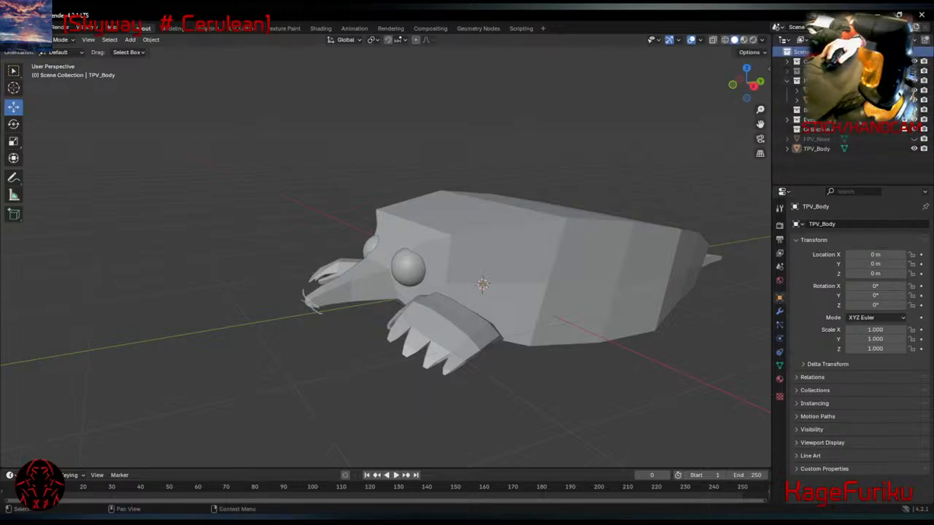
pyautogui.doubleClick(868, 132)
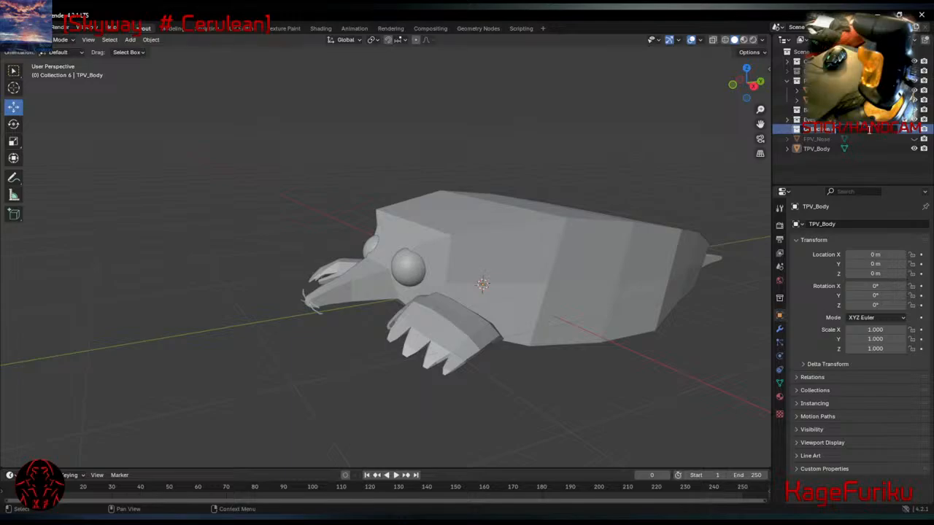
pyautogui.write('TPV_Pro')
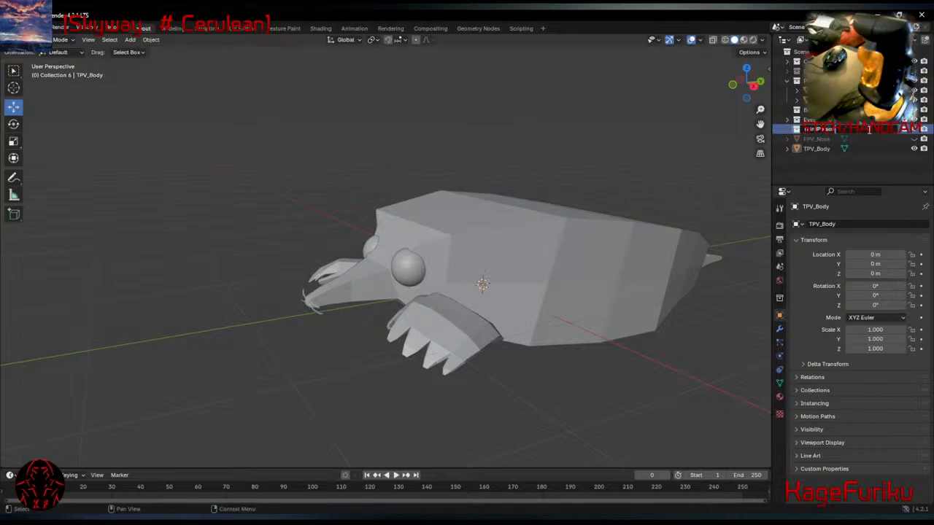
pyautogui.write('hirdPerson/MP')
pyautogui.press('Return')
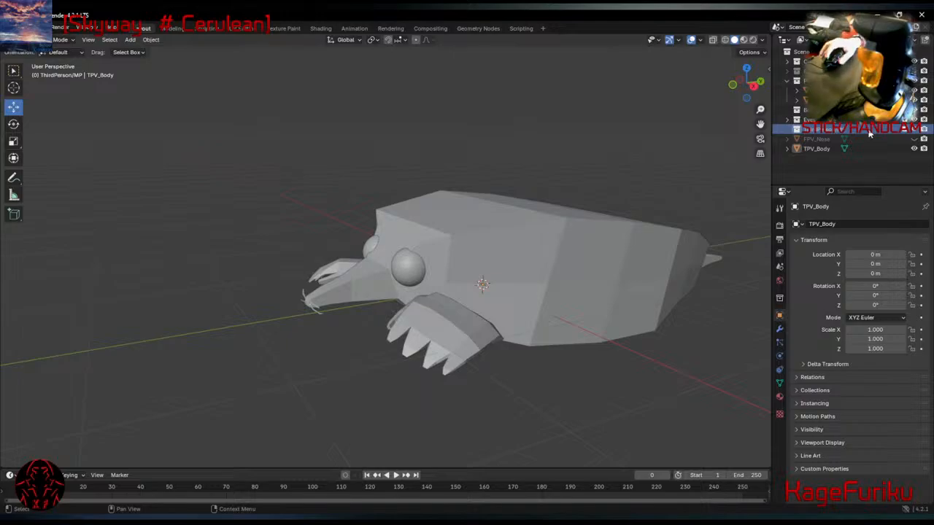
# Move the PlayertPVpaws and Eyes collections and the TPV_Body object into the ThirdPerson/MP collection.
pyautogui.click(843, 148)
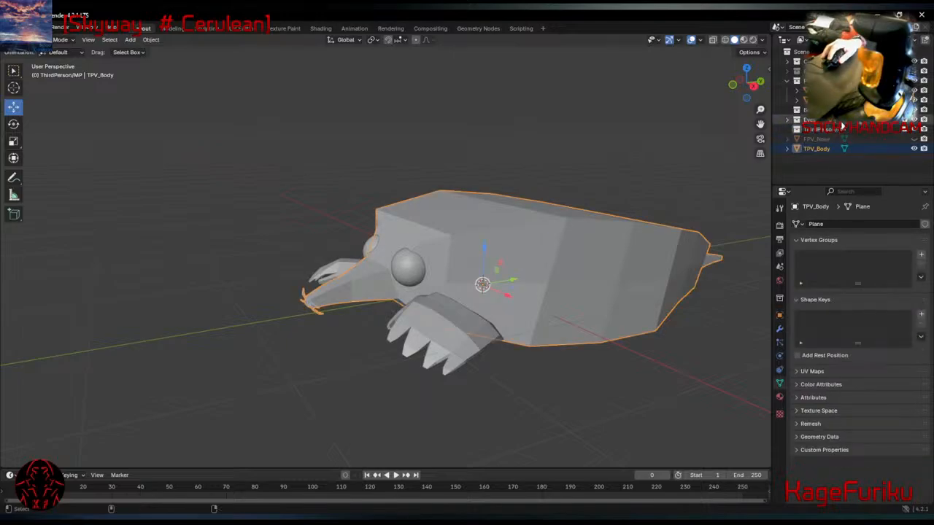
pyautogui.keyDown('ctrl'); pyautogui.click(812, 81); pyautogui.keyUp('ctrl')
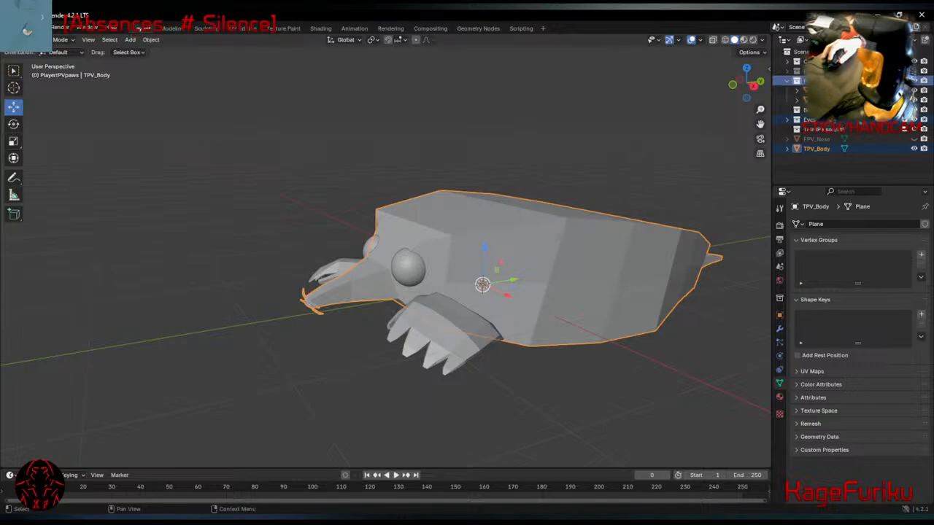
pyautogui.moveTo(839, 120)
pyautogui.mouseDown()
pyautogui.moveTo(841, 132)
pyautogui.moveTo(851, 131)
pyautogui.moveTo(840, 131)
pyautogui.mouseUp()
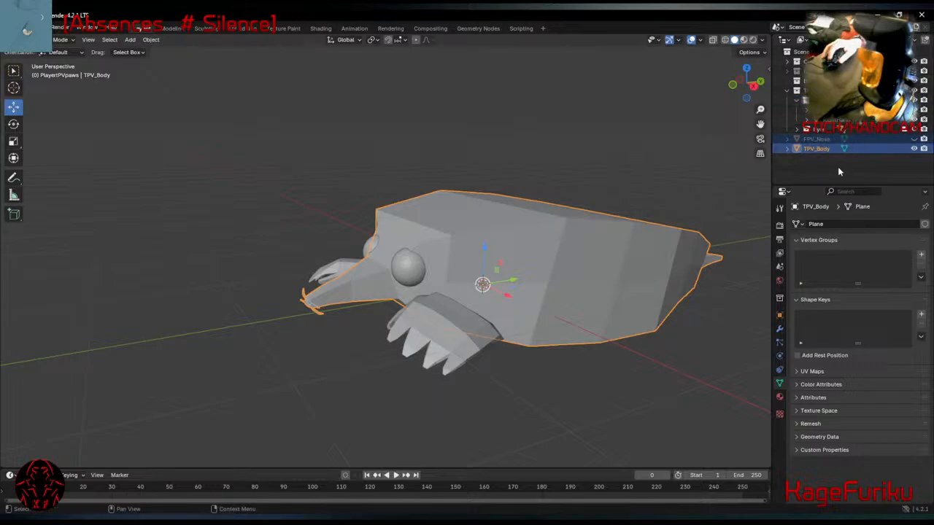
pyautogui.click(834, 172)
pyautogui.click(829, 151)
pyautogui.moveTo(829, 152); pyautogui.dragTo(830, 91)
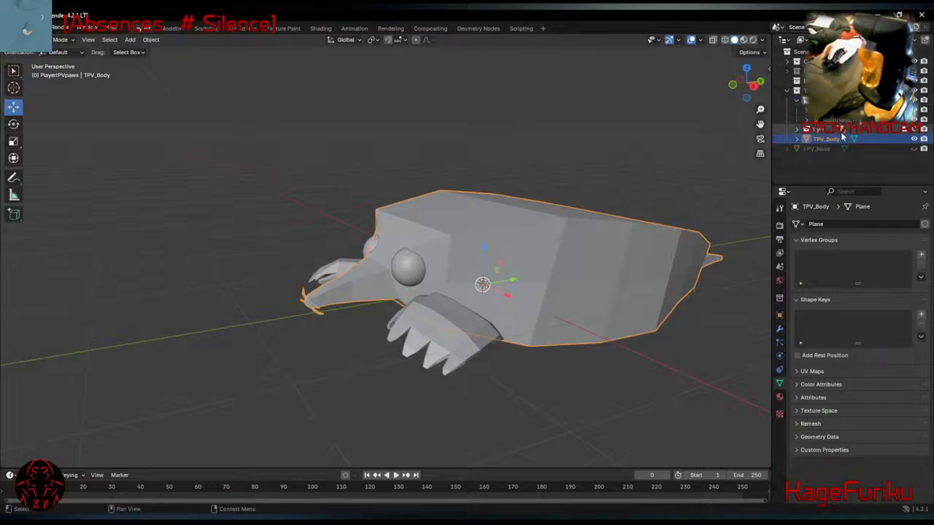
# Collapse the ThirdPerson/MP collection and toggle it off and back on to check that it controls the whole mole.
pyautogui.click(796, 90)
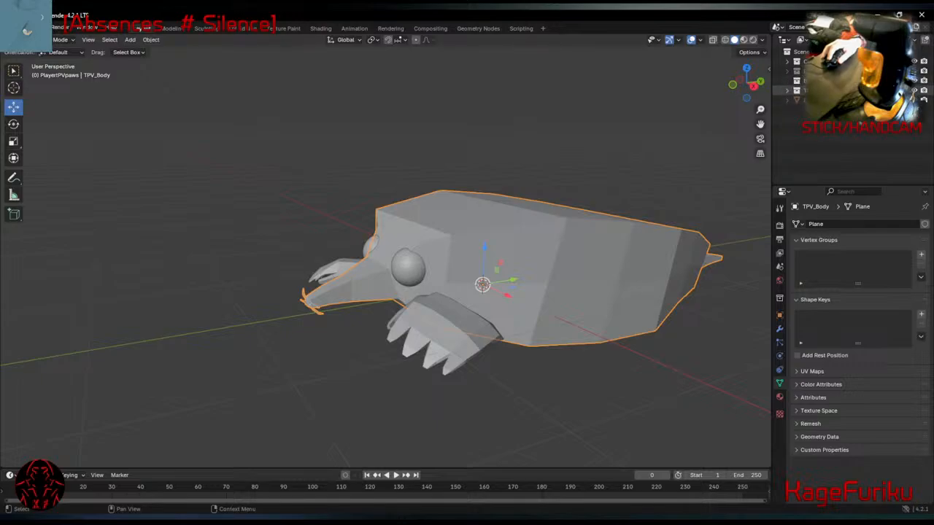
pyautogui.click(905, 90)
pyautogui.click(905, 91)
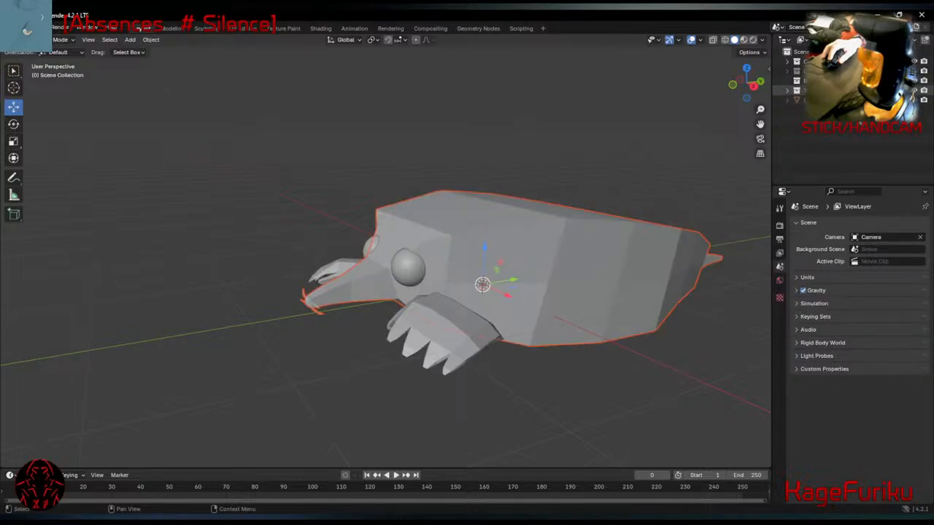
# Expand and select the ThirdPerson/MP collection, and expand its Eyes subcollection and the second collection in the scene.
pyautogui.click(788, 92)
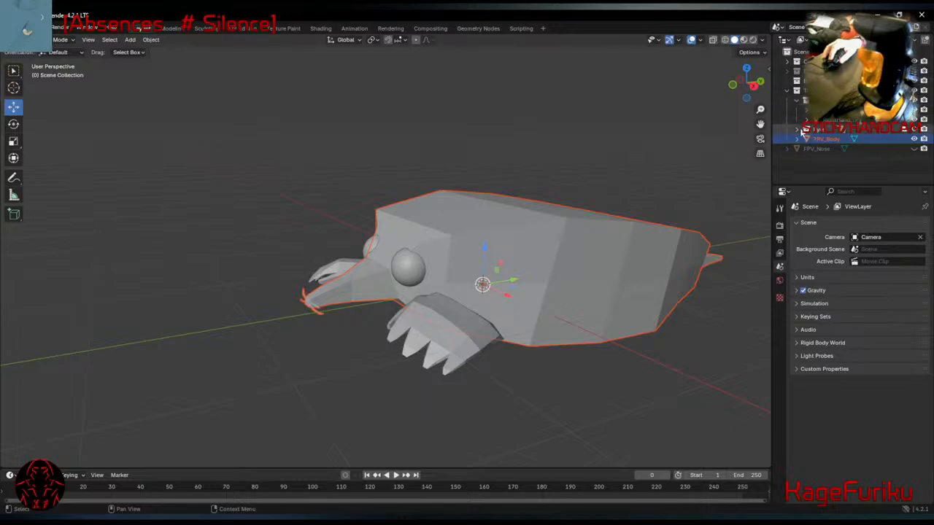
pyautogui.click(796, 129)
pyautogui.click(786, 91)
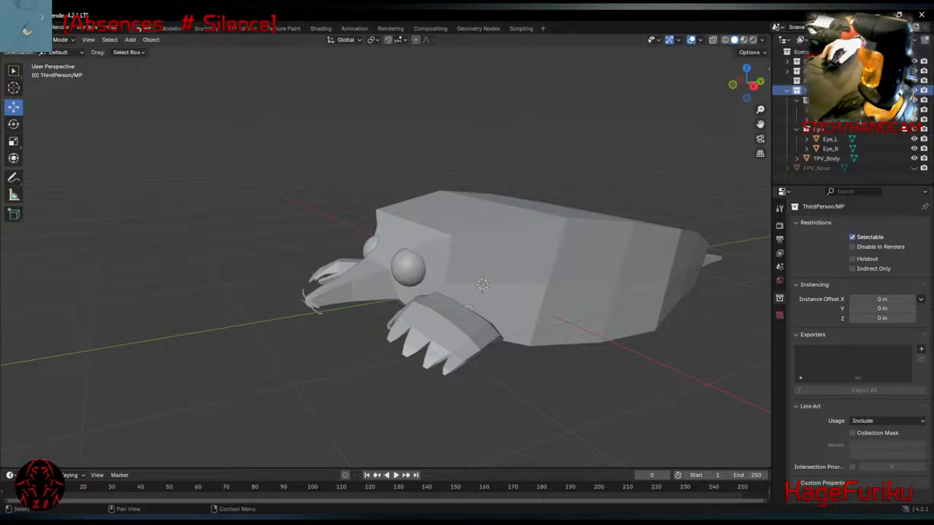
pyautogui.click(787, 71)
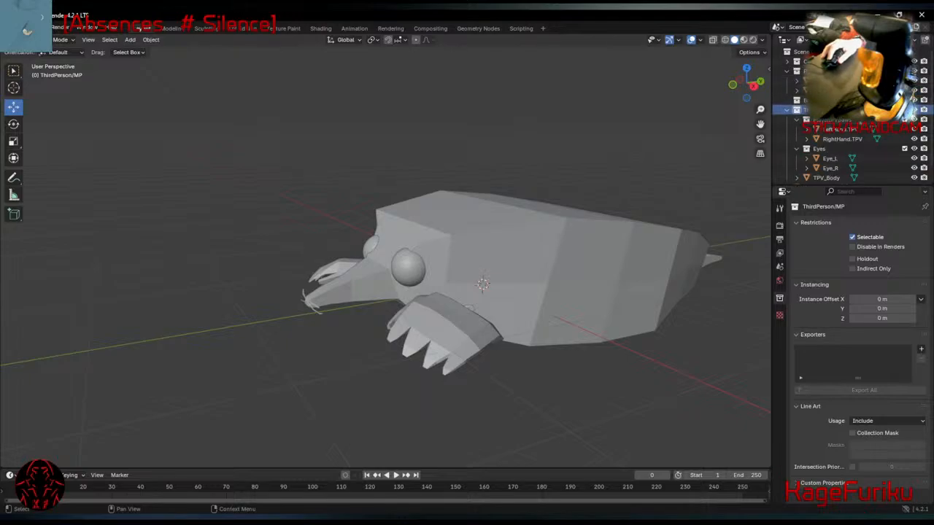
# Hide the ThirdPerson/MP collection and paste a copy of the RightHand paw into the scene.
pyautogui.click(914, 111)
pyautogui.click(518, 259)
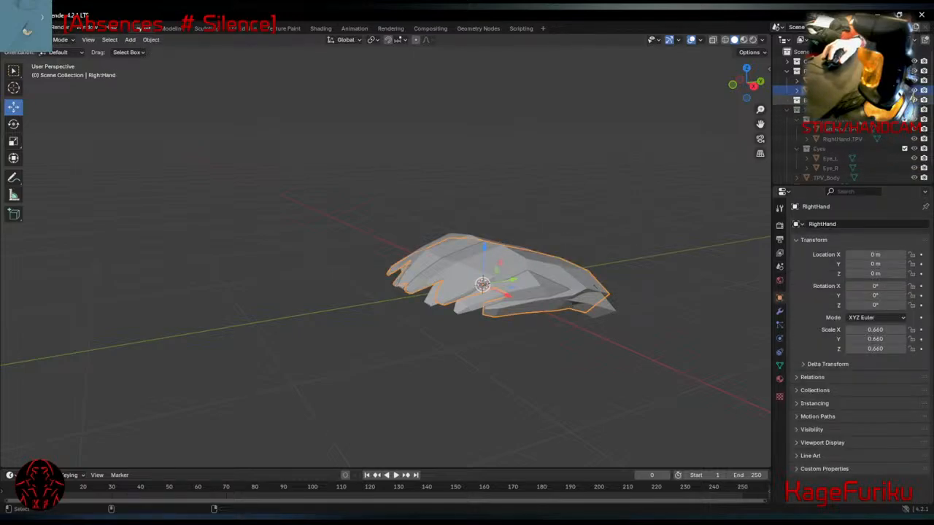
pyautogui.hotkey('ctrl', 'c')
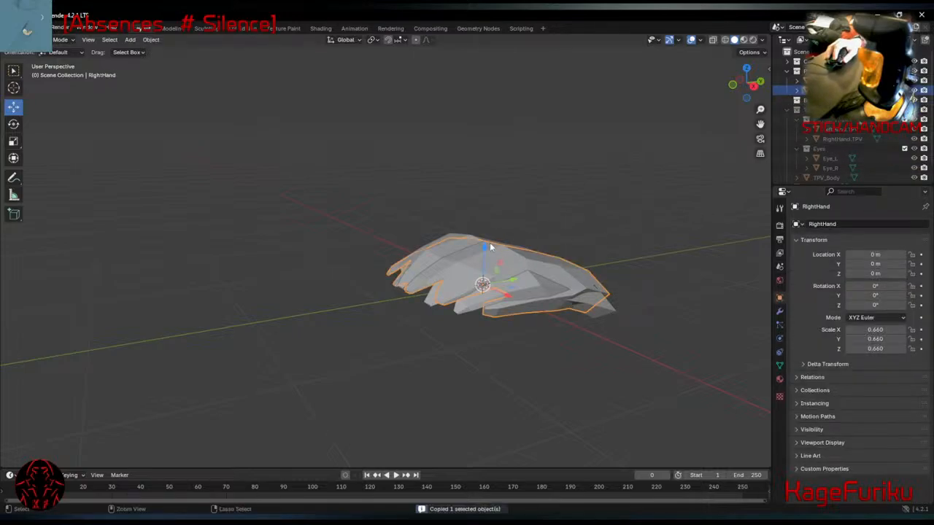
pyautogui.hotkey('ctrl', 'v')
pyautogui.scroll(-1, 846, 146)
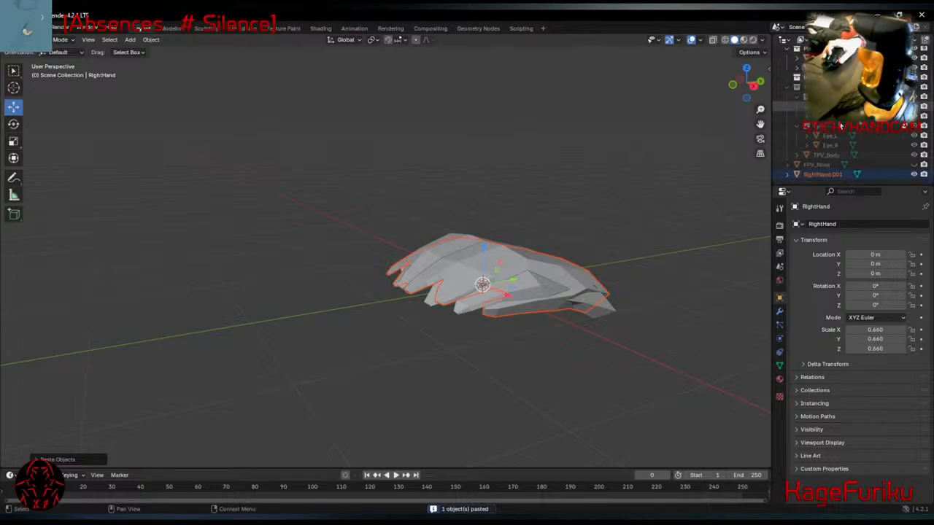
# Rename the pasted RightHand copy as RightLeg.
pyautogui.click(848, 175)
pyautogui.doubleClick(848, 175)
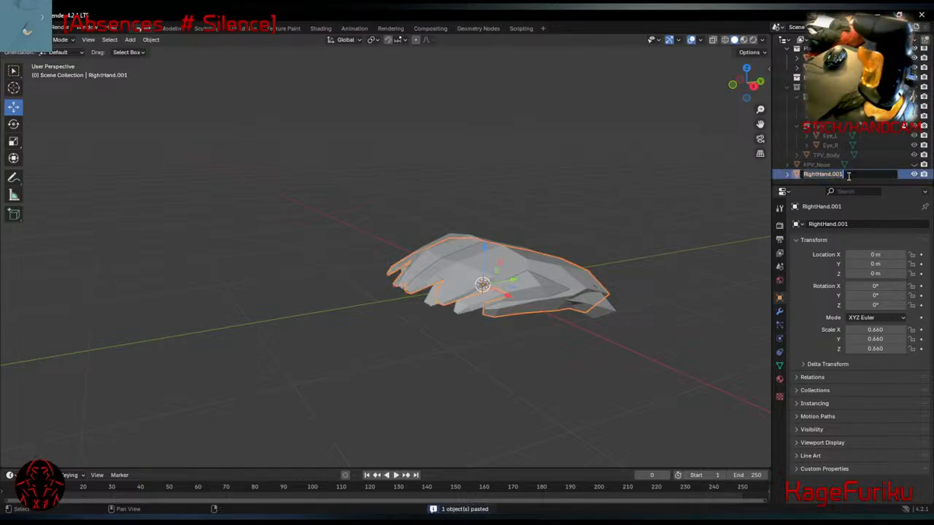
pyautogui.write('RightLeg')
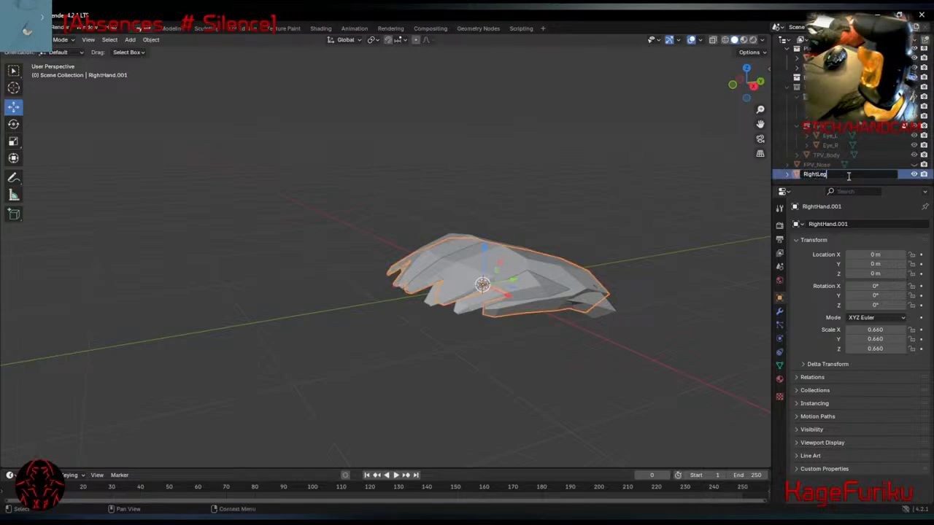
pyautogui.press('Return')
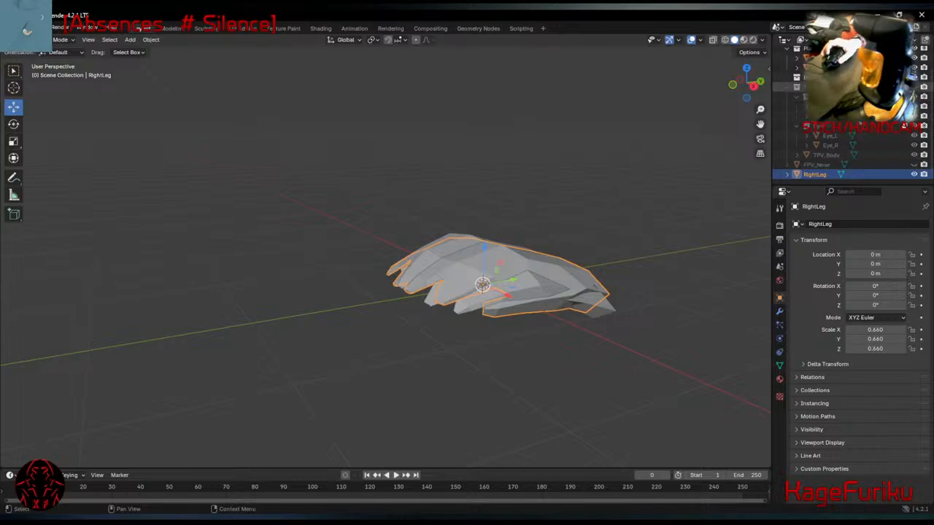
# Move the RightLeg object into the ThirdPerson/MP collection.
pyautogui.scroll(1, 843, 142)
pyautogui.scroll(-1, 822, 176)
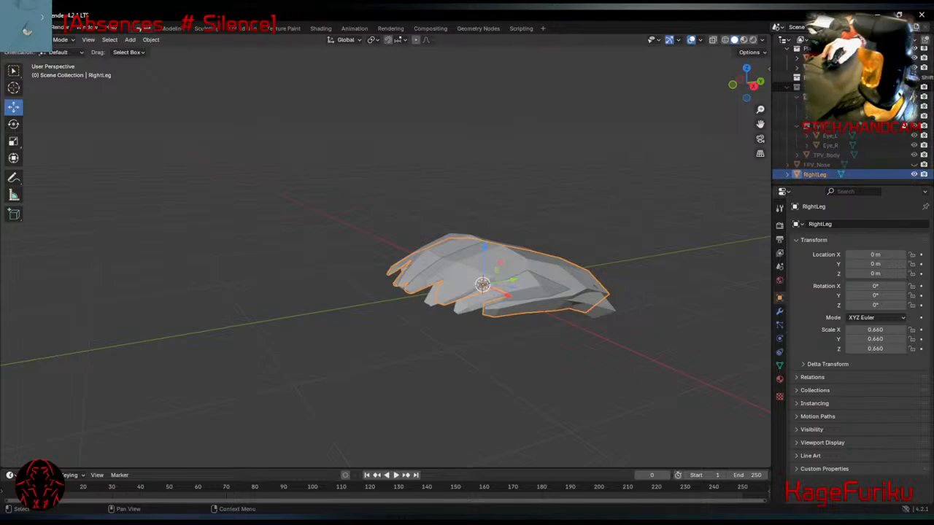
pyautogui.moveTo(815, 174); pyautogui.dragTo(813, 87)
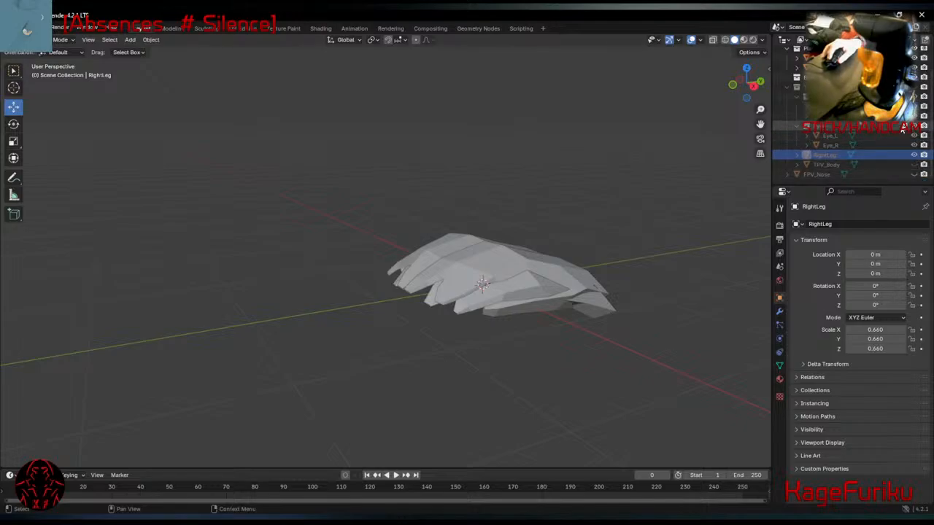
# Exclude the Eyes and paws subcollections of ThirdPerson/MP and make the ThirdPerson/MP collection visible again.
pyautogui.click(904, 127)
pyautogui.click(904, 117)
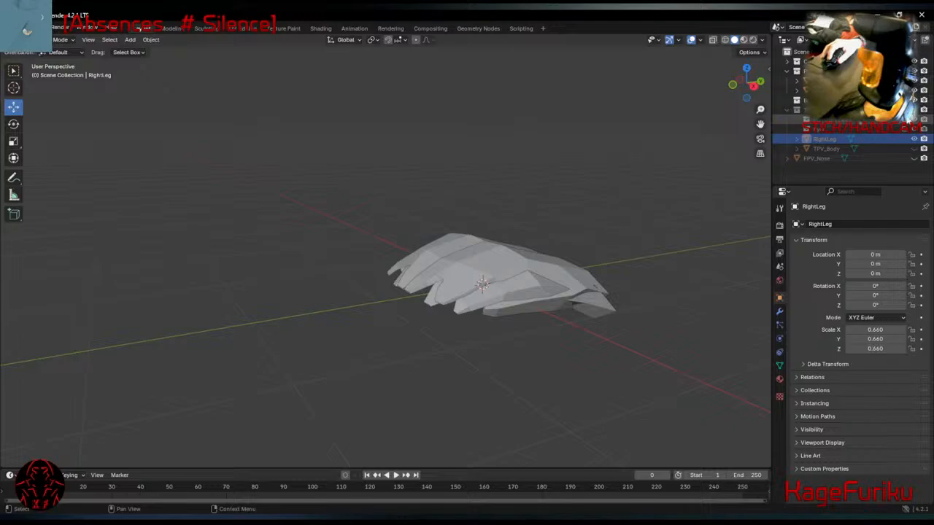
pyautogui.click(904, 110)
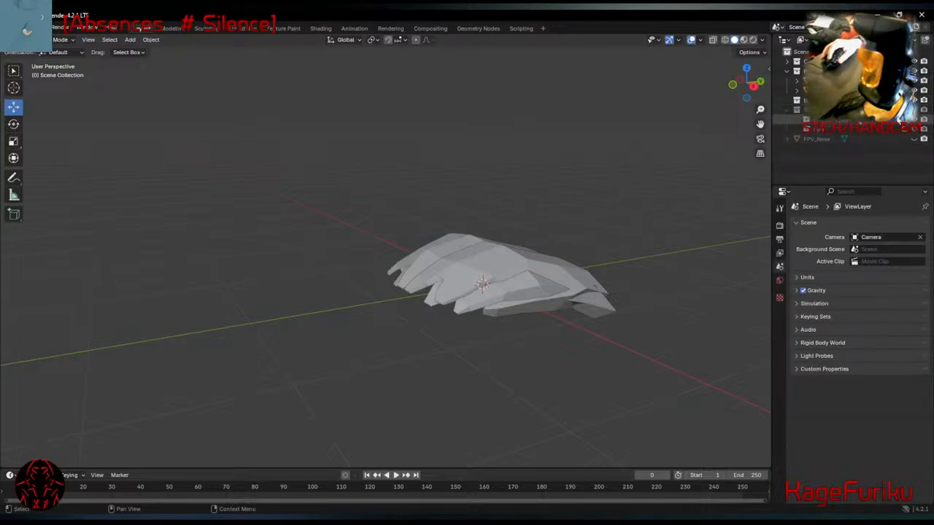
pyautogui.click(905, 110)
pyautogui.click(914, 109)
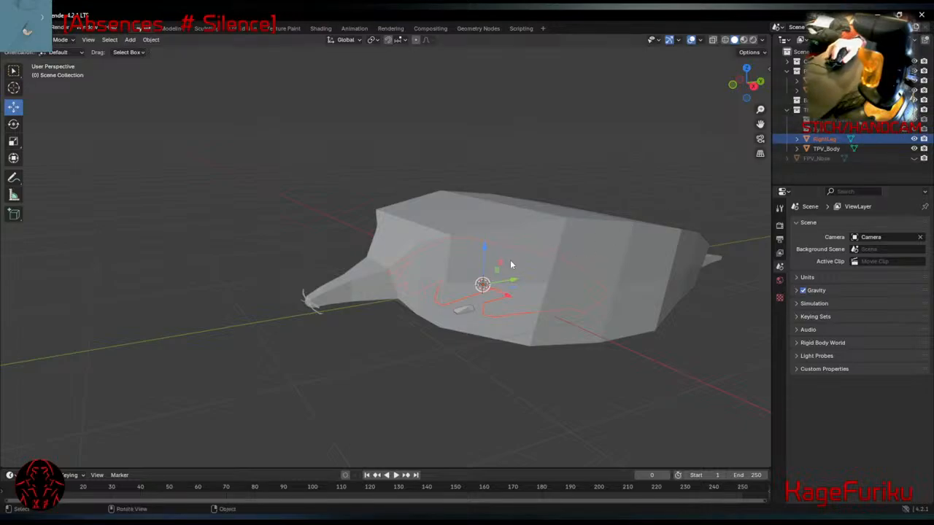
# Scale RightLeg down to about 0.354 and exclude the collection holding LeftHand and RightHand from view.
pyautogui.moveTo(594, 245)
pyautogui.mouseDown(button='middle')
pyautogui.moveTo(605, 230)
pyautogui.moveTo(596, 235)
pyautogui.mouseUp(button='middle')
pyautogui.press('s')
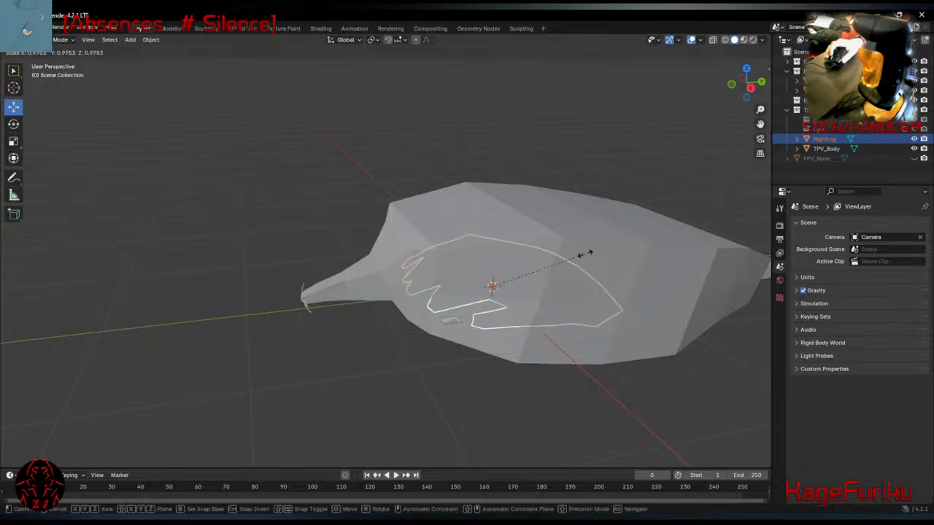
pyautogui.click(549, 269)
pyautogui.click(447, 321)
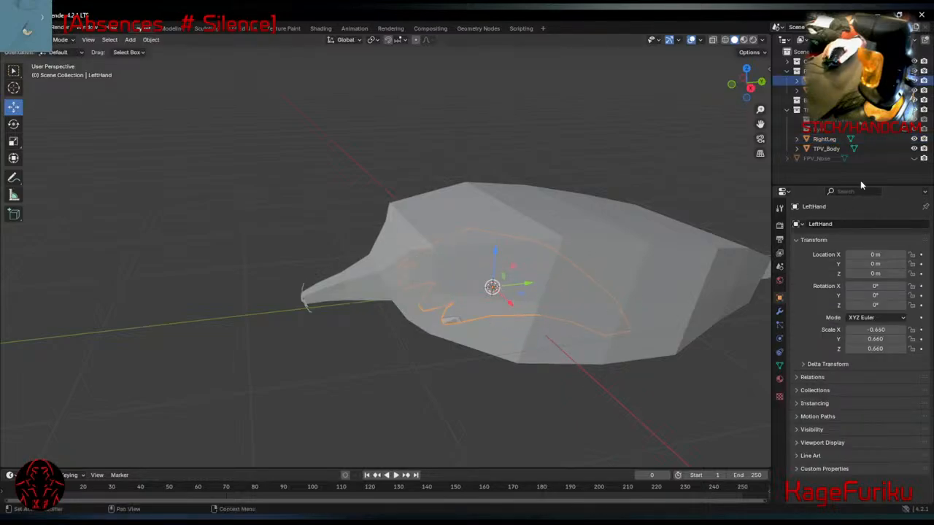
pyautogui.press('Delete')
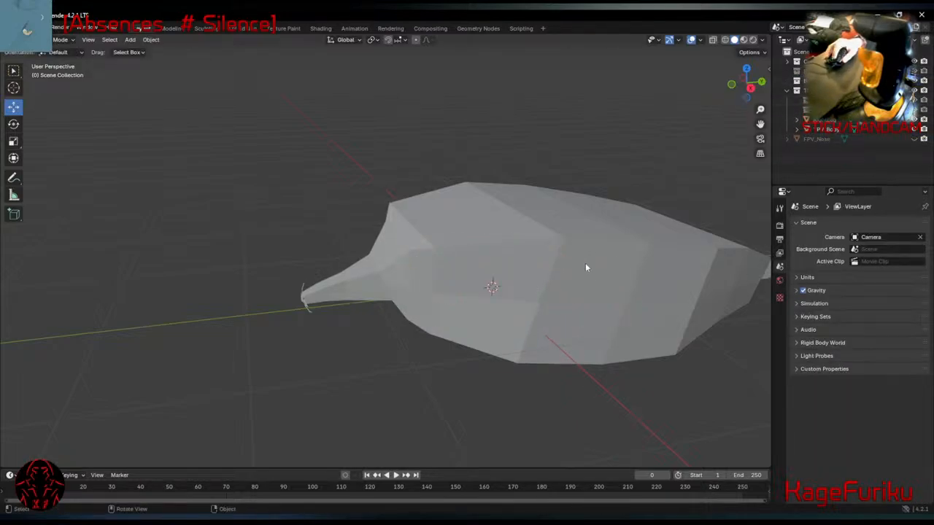
# Move RightLeg out beside the rear of the body near the tail, to about X -0.75 m, Y 1.78 m.
pyautogui.click(584, 265)
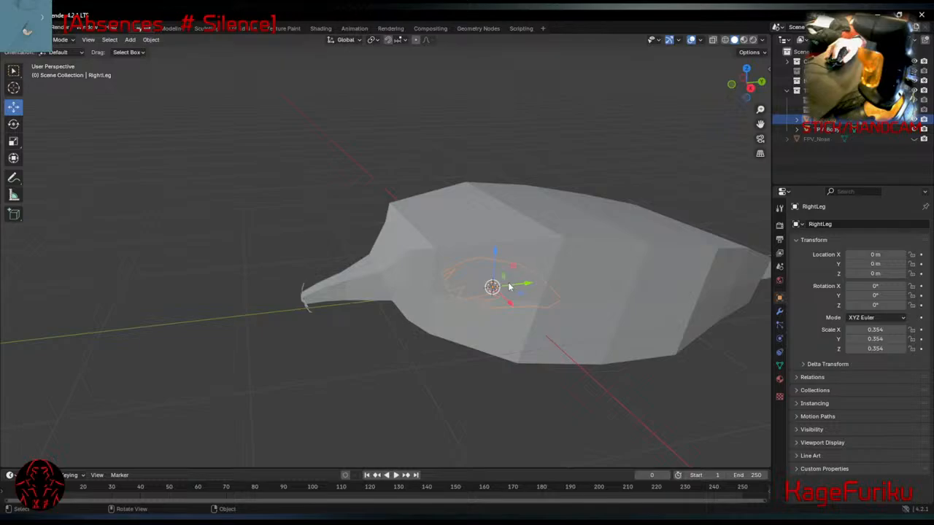
pyautogui.moveTo(522, 298); pyautogui.dragTo(654, 256)
pyautogui.moveTo(654, 255); pyautogui.dragTo(678, 256, button='middle')
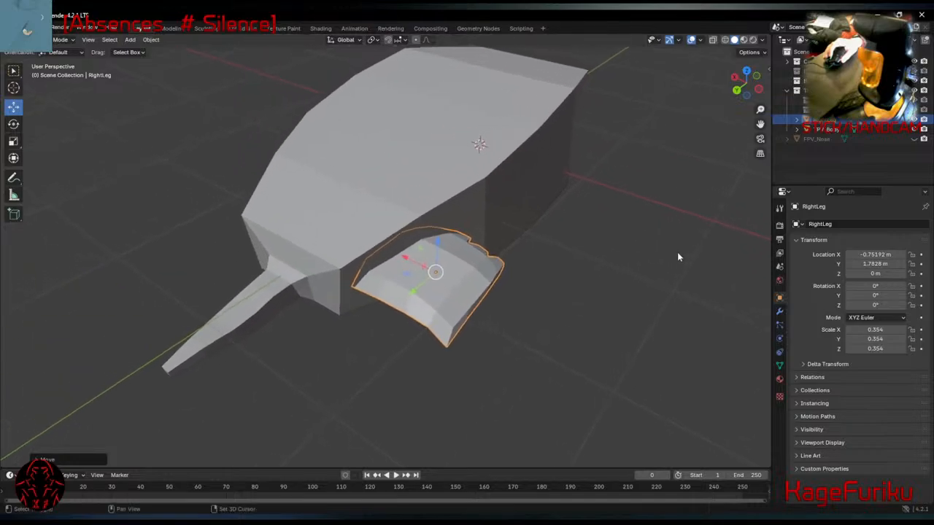
pyautogui.moveTo(517, 255); pyautogui.dragTo(536, 264, button='middle')
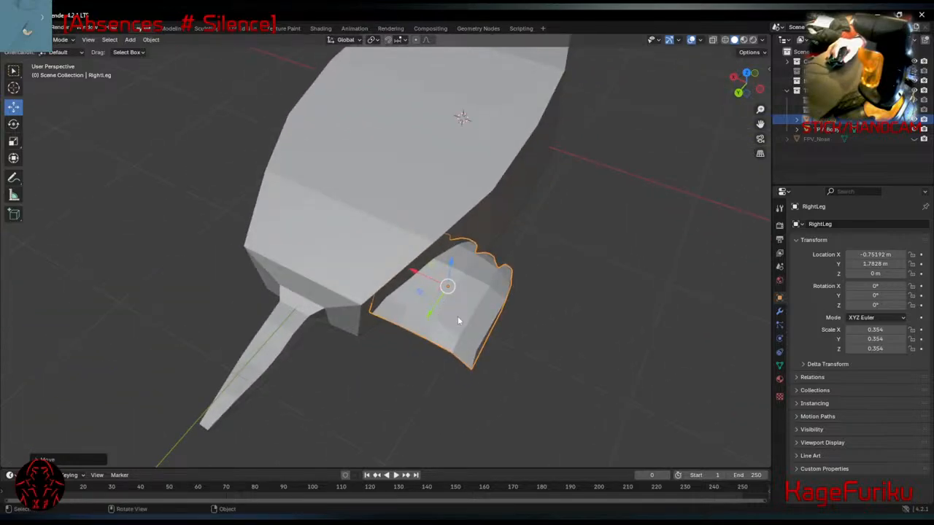
# Rotate RightLeg so its claws angle away from the body, to about X 375.6°, Y -19°, Z 317.2°.
pyautogui.press('r')
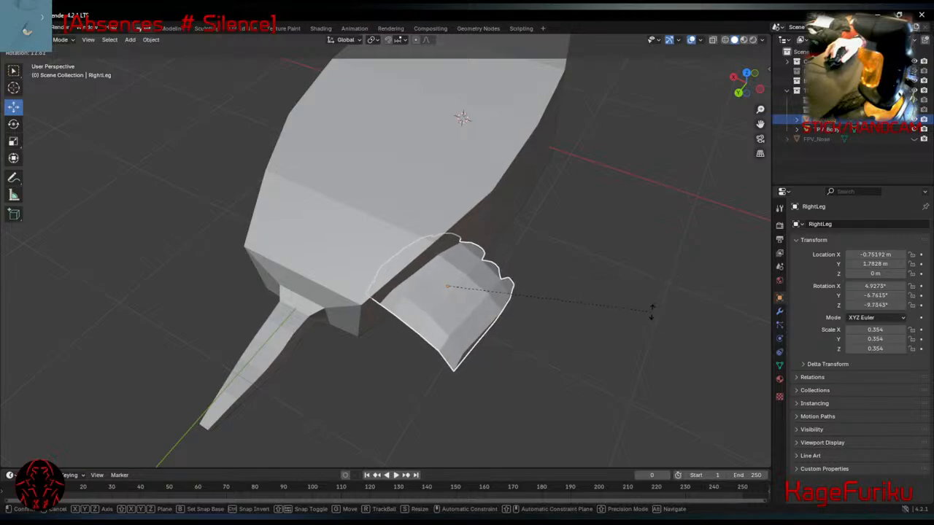
pyautogui.click(653, 316)
pyautogui.press('r')
pyautogui.press('r')
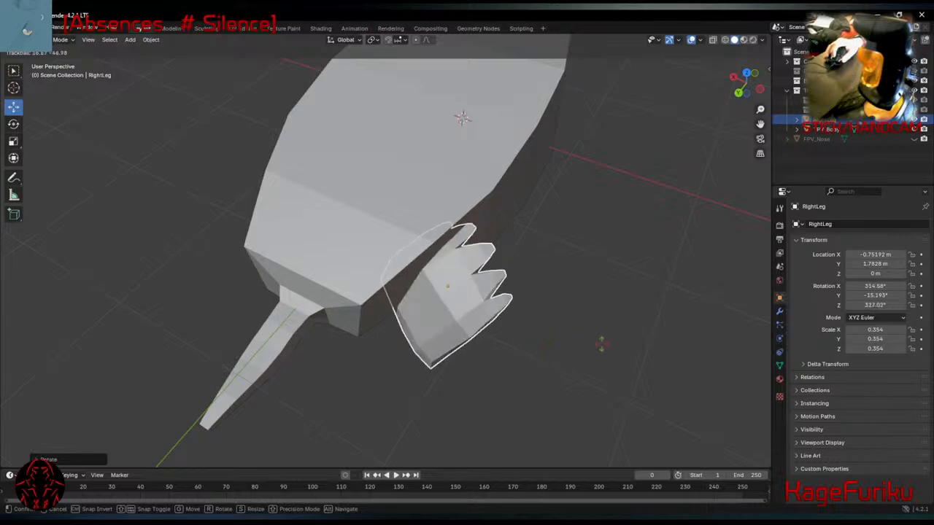
pyautogui.click(635, 318)
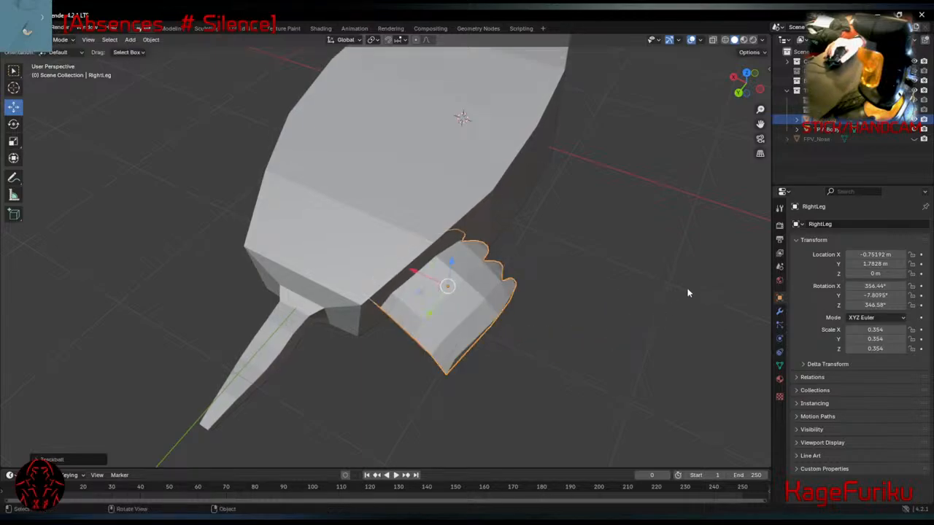
pyautogui.press('r')
pyautogui.click(653, 378)
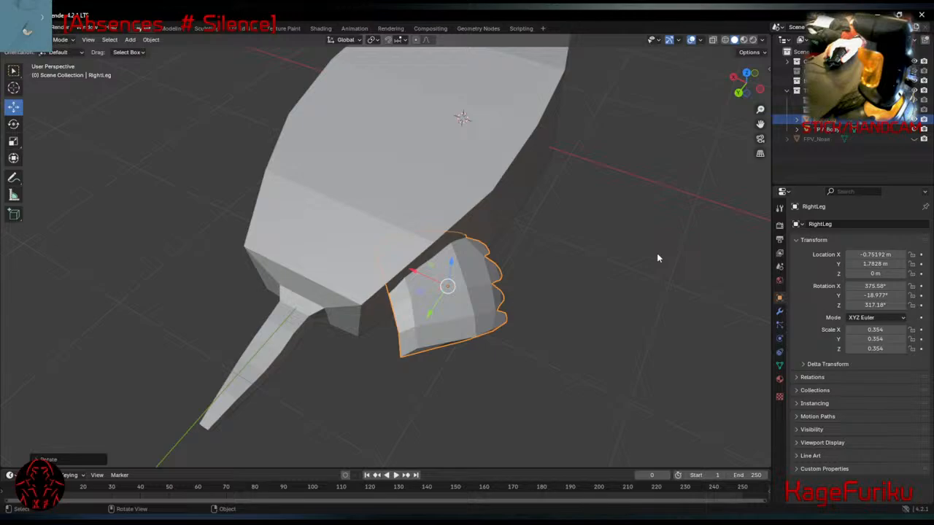
# Open RightLeg for mesh editing in the Modeling workspace and hide the TPV_Body object.
pyautogui.click(171, 27)
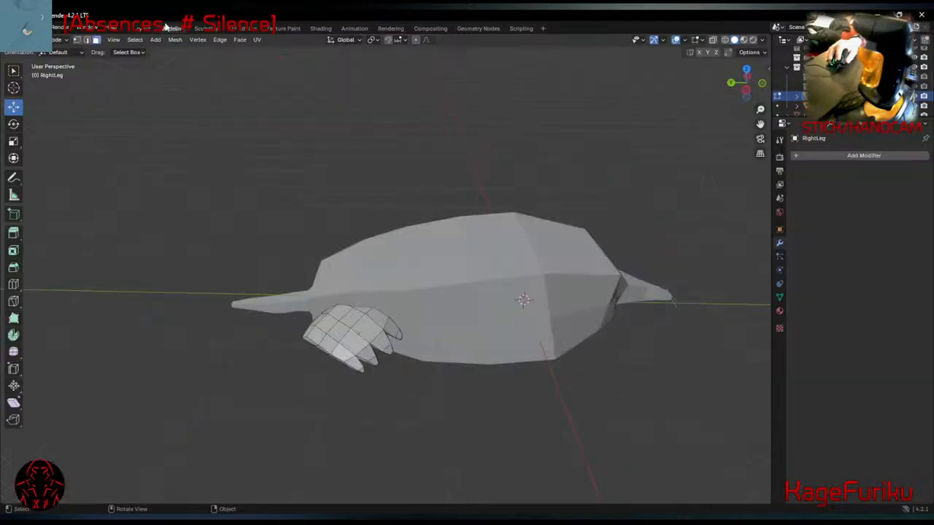
pyautogui.scroll(3, 328, 334)
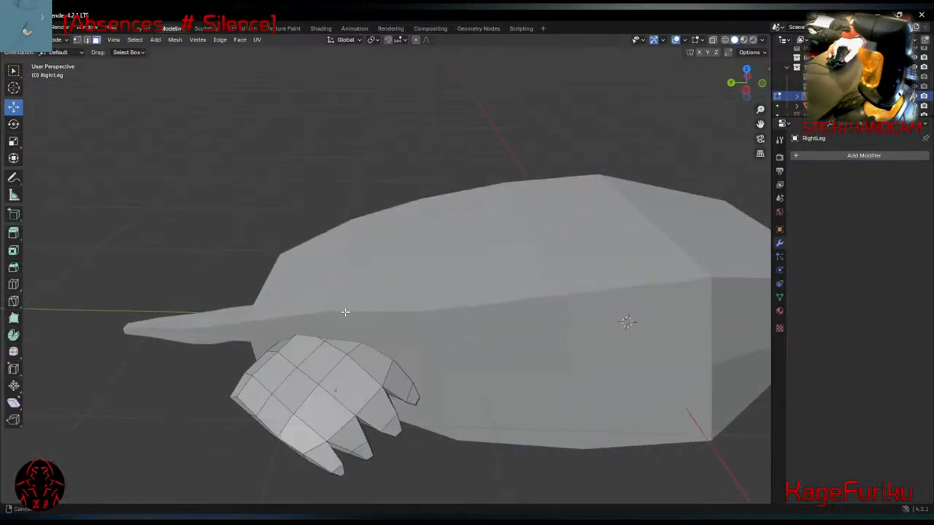
pyautogui.keyDown('shift'); pyautogui.moveTo(346, 312); pyautogui.dragTo(457, 232, button='middle'); pyautogui.keyUp('shift')
pyautogui.click(914, 107)
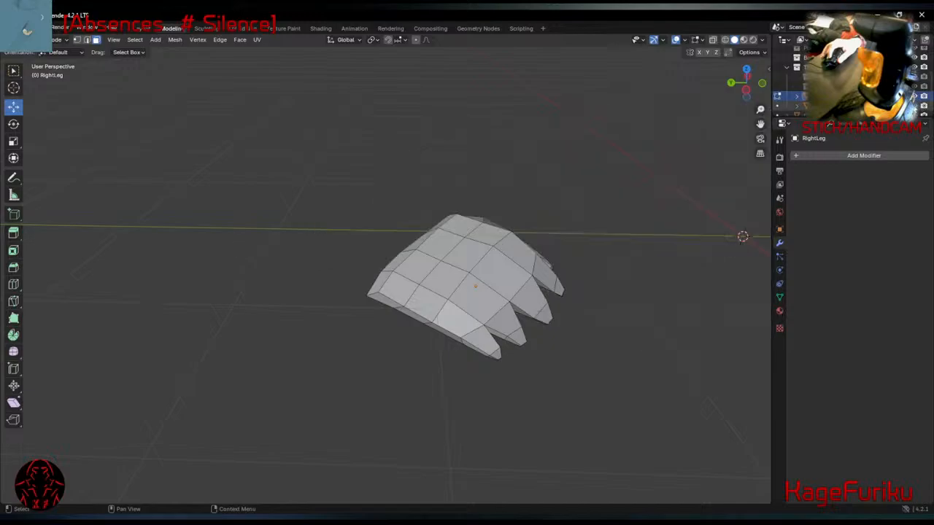
pyautogui.scroll(3, 473, 278)
# Select the strip of faces forming RightLeg's outermost claw and side, including the underside, and delete those faces.
pyautogui.click(535, 270)
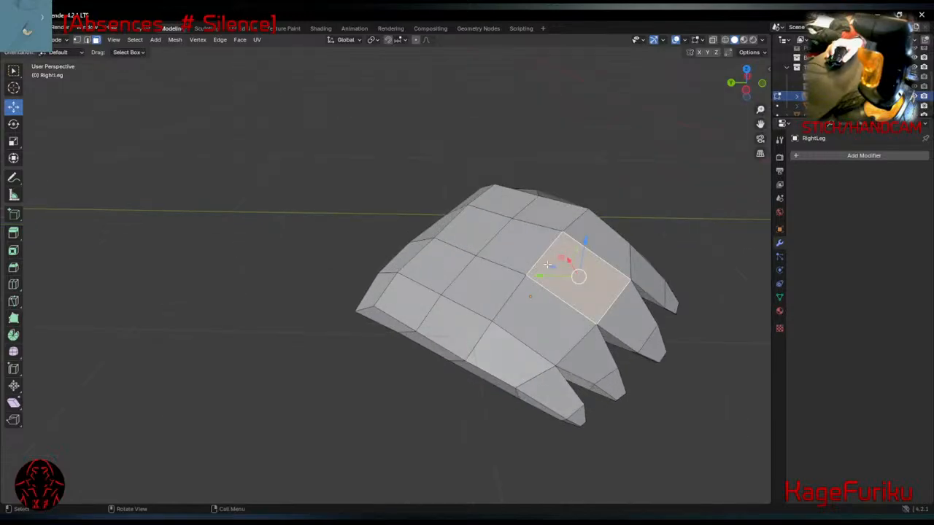
pyautogui.click(698, 305)
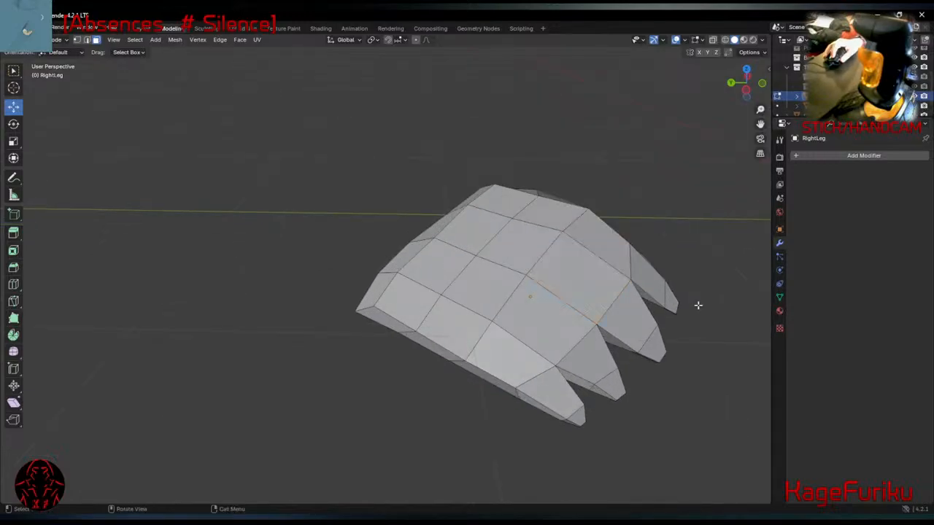
pyautogui.click(559, 397)
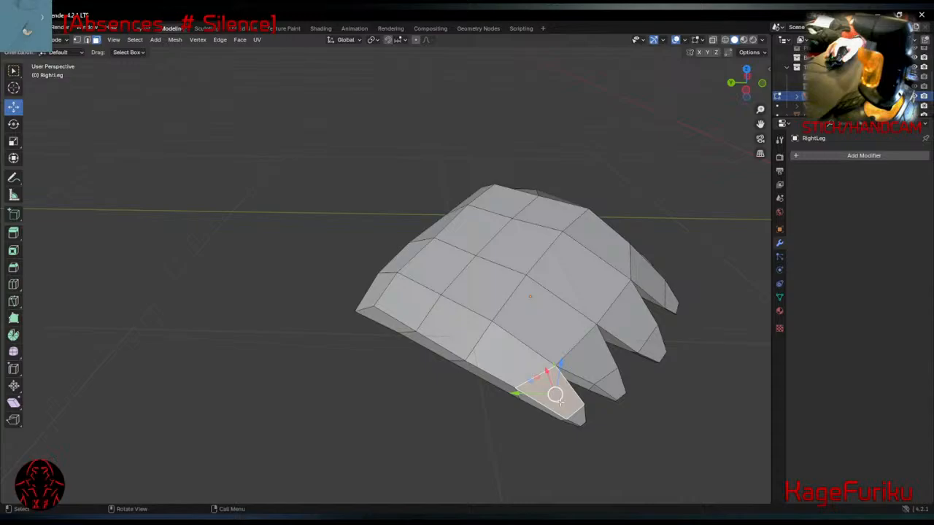
pyautogui.click(640, 478)
pyautogui.click(580, 416)
pyautogui.keyDown('ctrl'); pyautogui.click(377, 304); pyautogui.keyUp('ctrl')
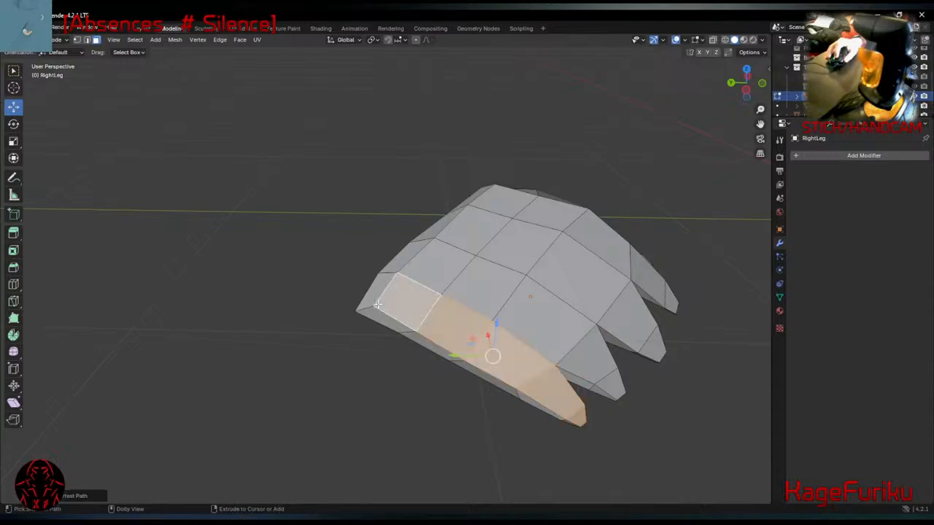
pyautogui.moveTo(403, 340); pyautogui.dragTo(570, 148, button='middle')
pyautogui.keyDown('ctrl'); pyautogui.click(576, 135); pyautogui.keyUp('ctrl')
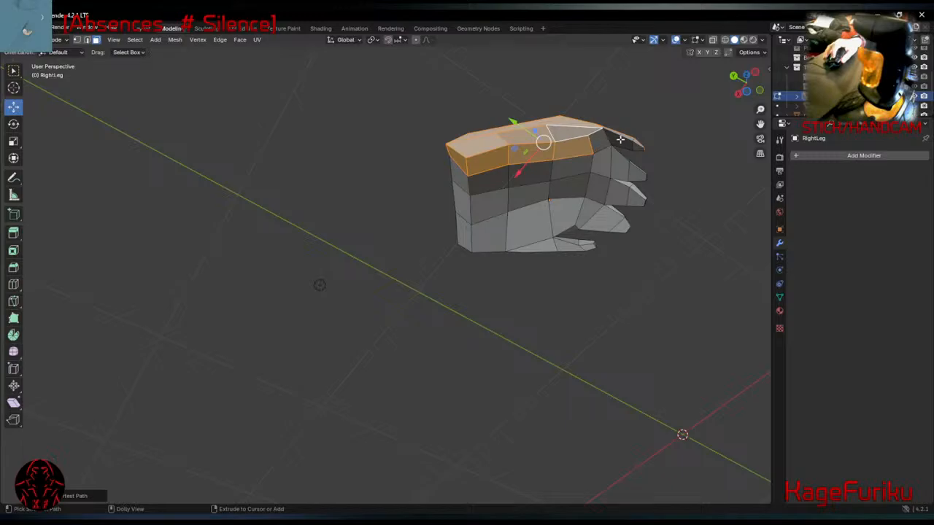
pyautogui.keyDown('ctrl'); pyautogui.click(620, 139); pyautogui.keyUp('ctrl')
pyautogui.moveTo(661, 150); pyautogui.dragTo(593, 238, button='middle')
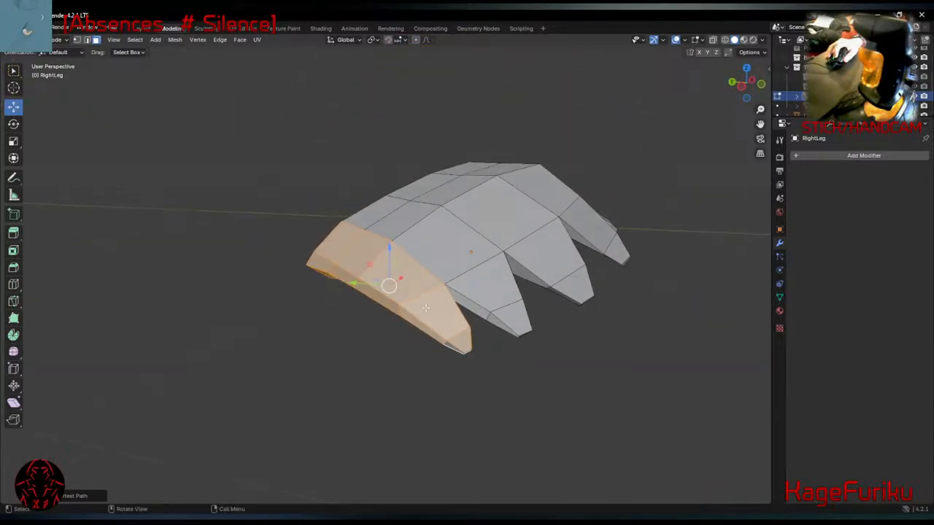
pyautogui.press('x')
pyautogui.click(419, 265)
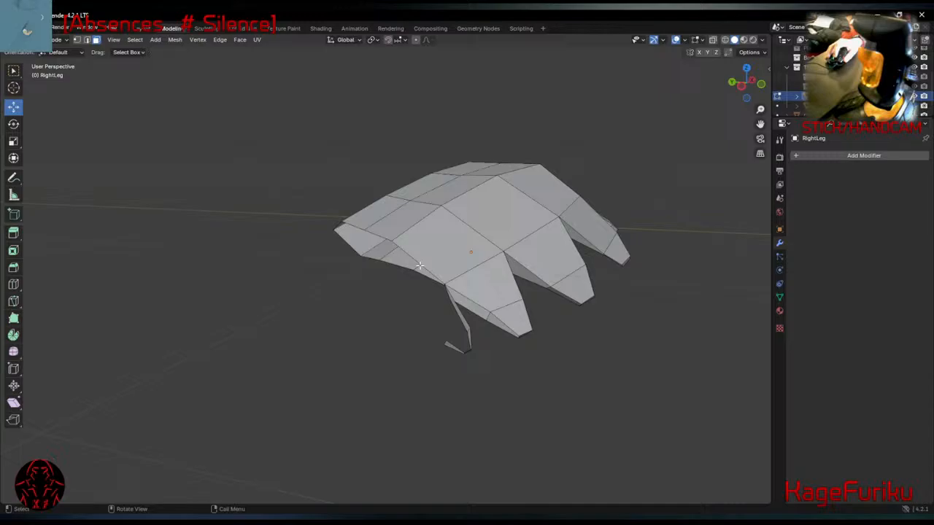
# Delete the leftover inner-side and tip faces of RightLeg's removed outer claw.
pyautogui.click(464, 322)
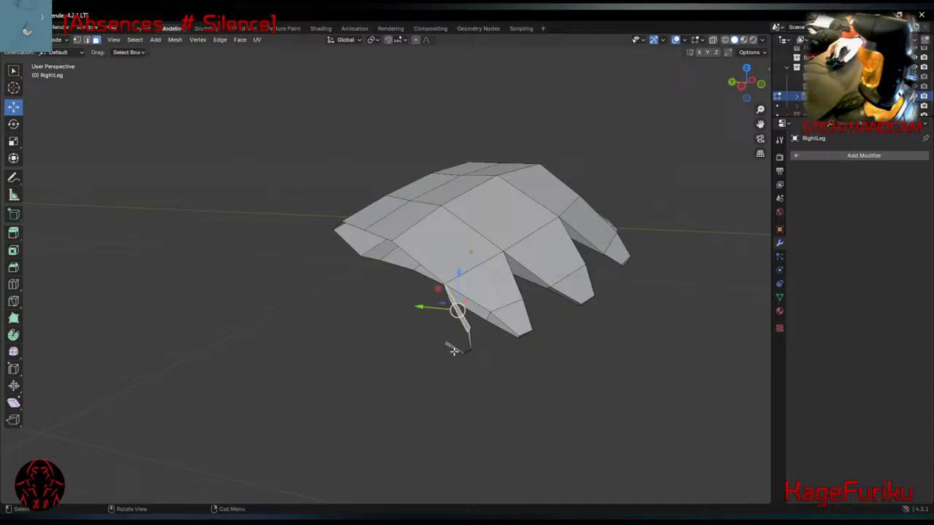
pyautogui.press('Up')
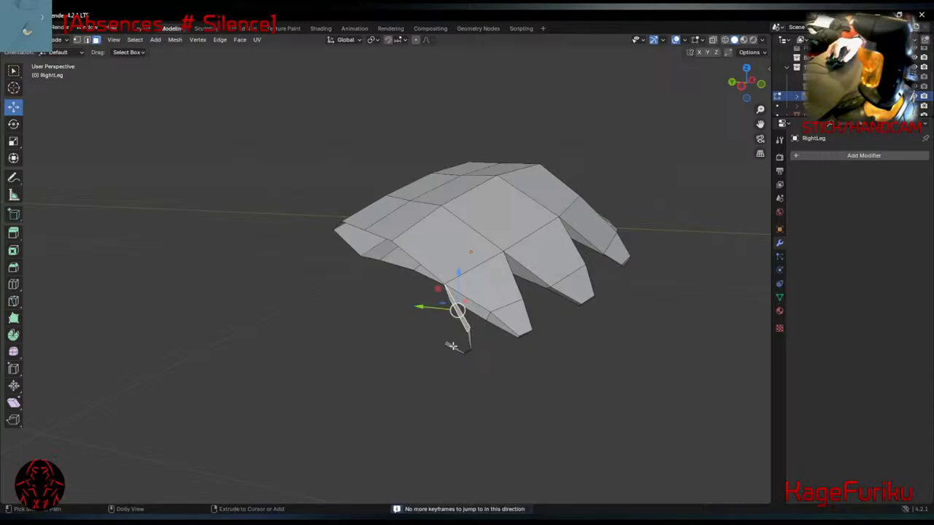
pyautogui.keyDown('ctrl'); pyautogui.click(452, 346); pyautogui.keyUp('ctrl')
pyautogui.press('x')
pyautogui.click(454, 349)
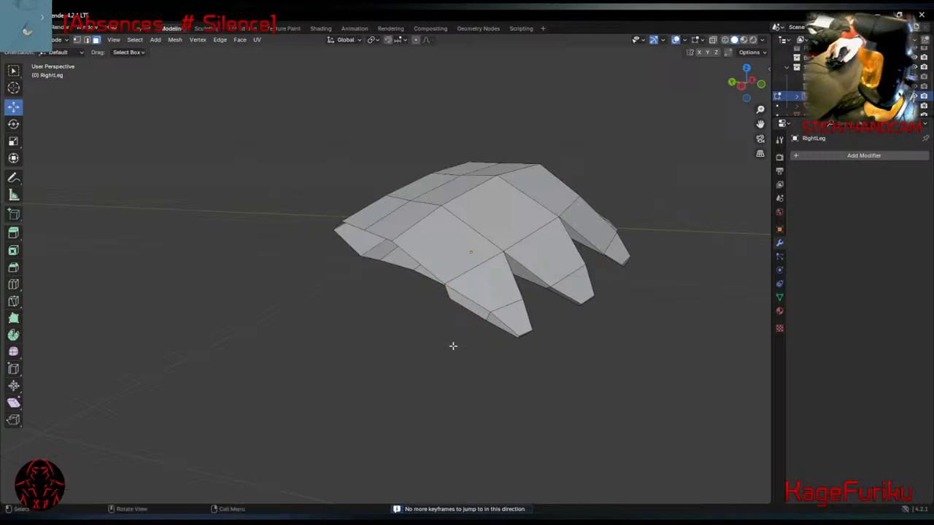
pyautogui.moveTo(452, 346); pyautogui.dragTo(567, 260, button='middle')
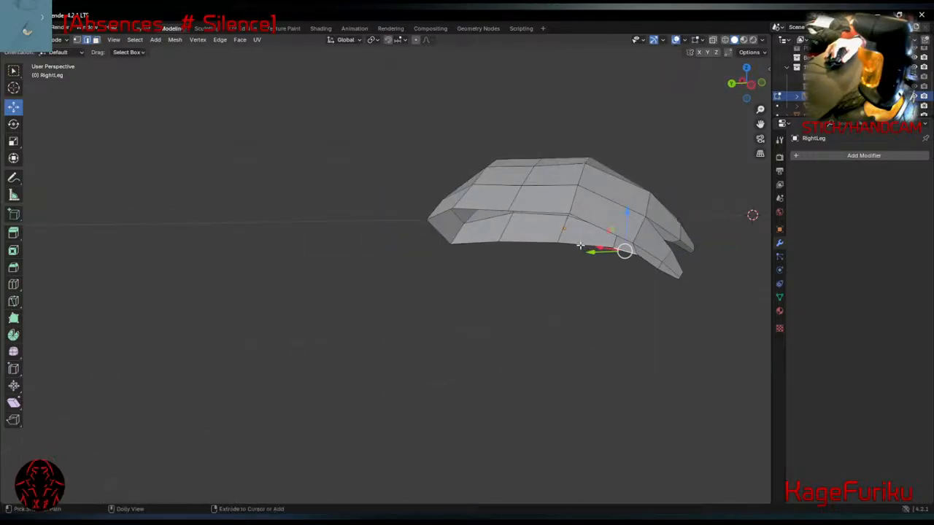
# Select the open boundary edge loop along RightLeg's removed-claw side and close the gap using Fill.
pyautogui.keyDown('ctrl'); pyautogui.click(578, 246); pyautogui.keyUp('ctrl')
pyautogui.keyDown('ctrl'); pyautogui.click(550, 241); pyautogui.keyUp('ctrl')
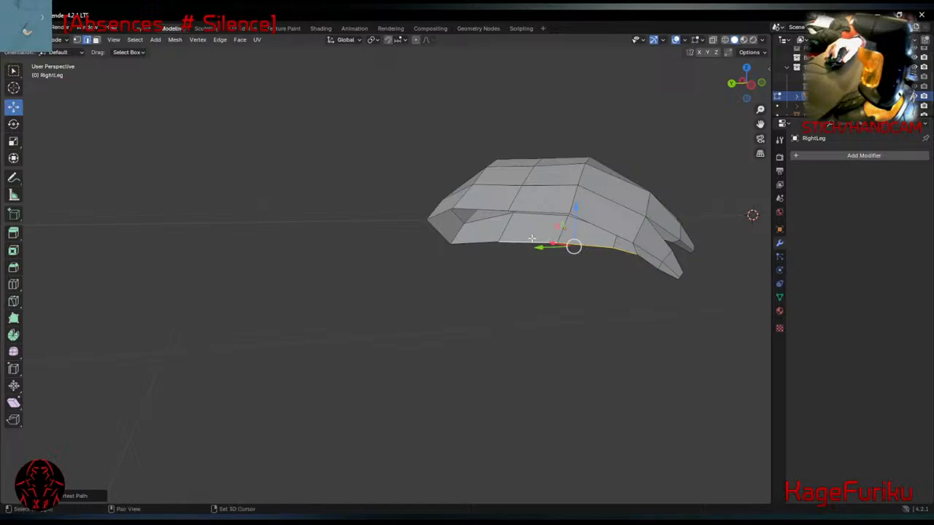
pyautogui.keyDown('alt'); pyautogui.keyDown('shift'); pyautogui.click(474, 245); pyautogui.keyUp('shift'); pyautogui.keyUp('alt')
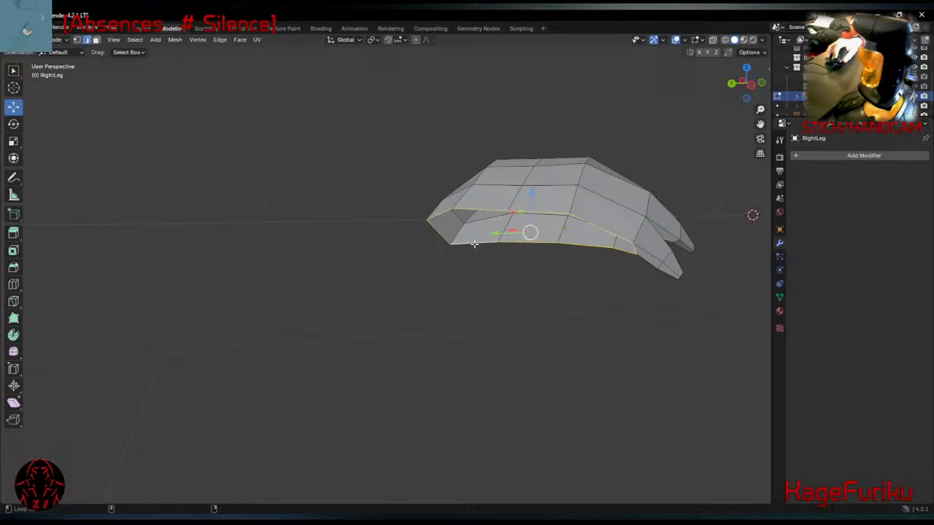
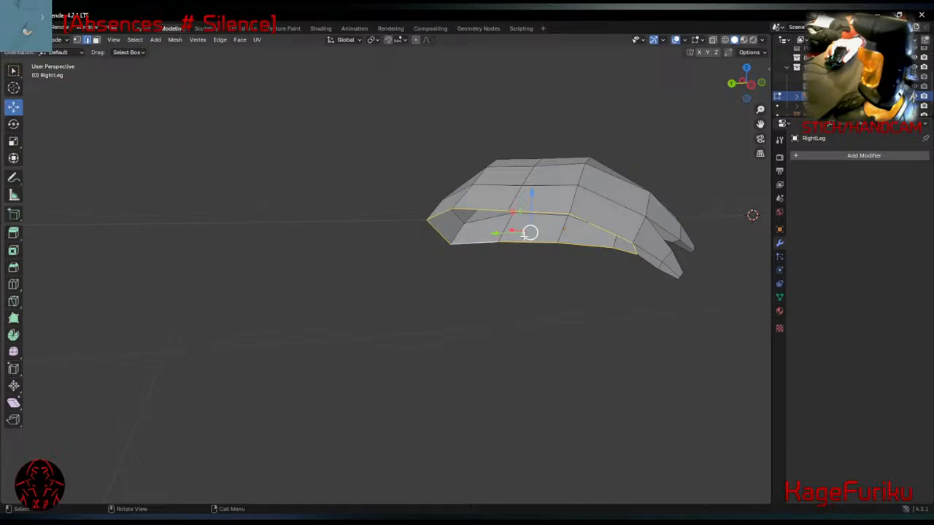
pyautogui.rightClick(523, 234)
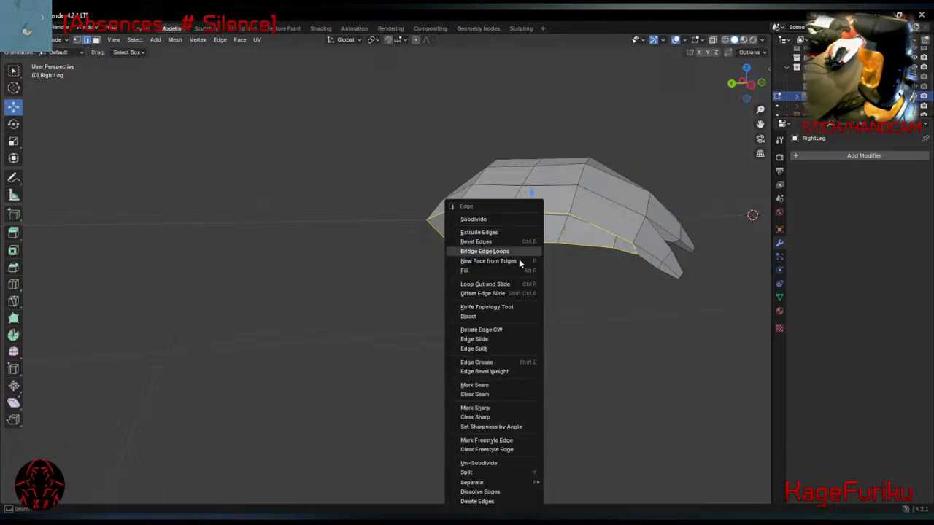
pyautogui.click(516, 270)
pyautogui.scroll(1, 570, 243)
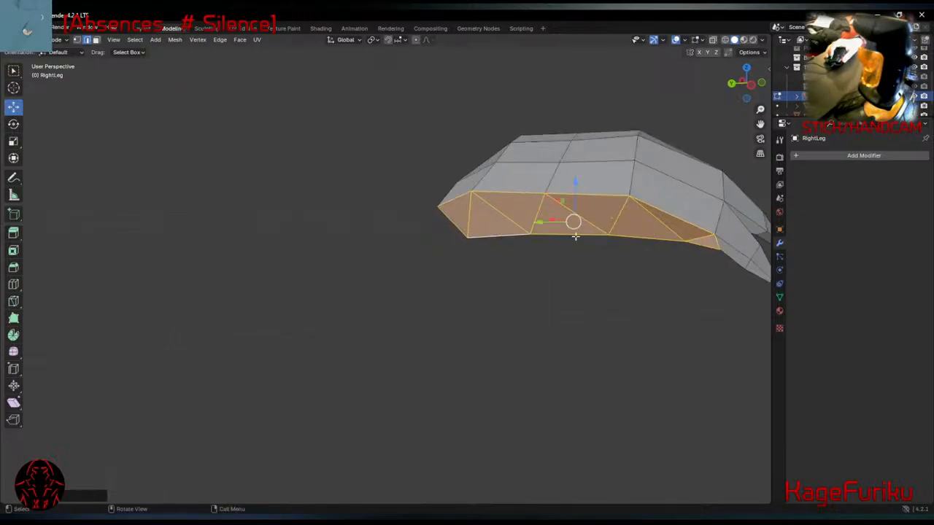
pyautogui.moveTo(541, 250)
pyautogui.mouseDown(button='middle')
pyautogui.moveTo(485, 248)
pyautogui.moveTo(534, 243)
pyautogui.mouseUp(button='middle')
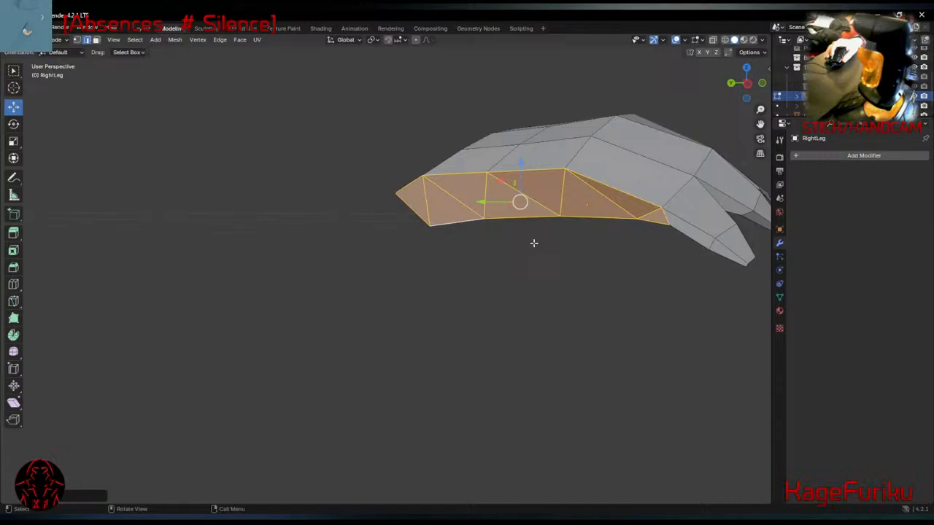
# Dissolve the three diagonal edges across the newly filled side of RightLeg to leave clean quads.
pyautogui.click(614, 202)
pyautogui.press('x')
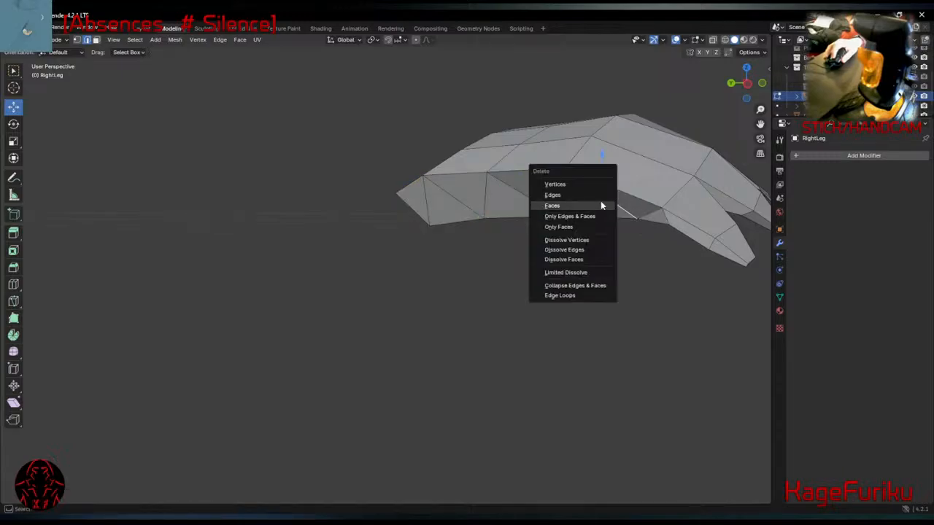
pyautogui.click(596, 250)
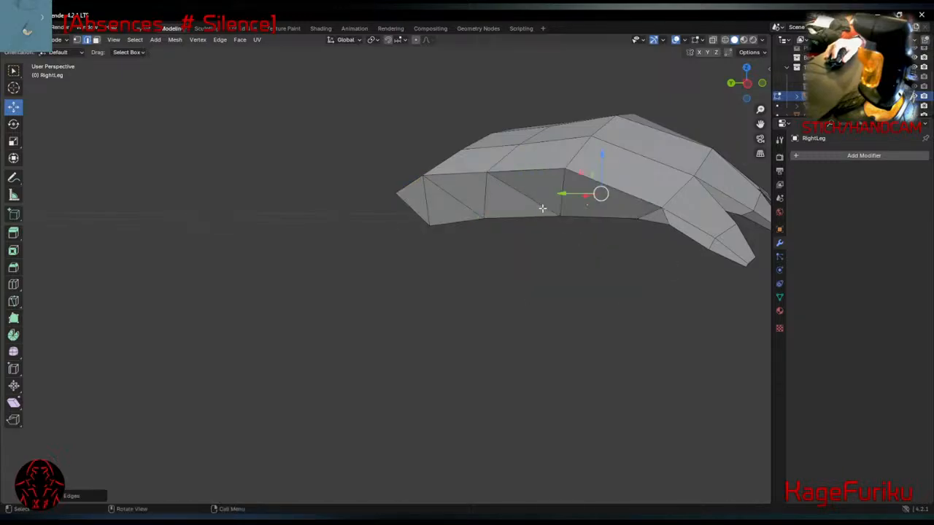
pyautogui.click(542, 208)
pyautogui.press('x')
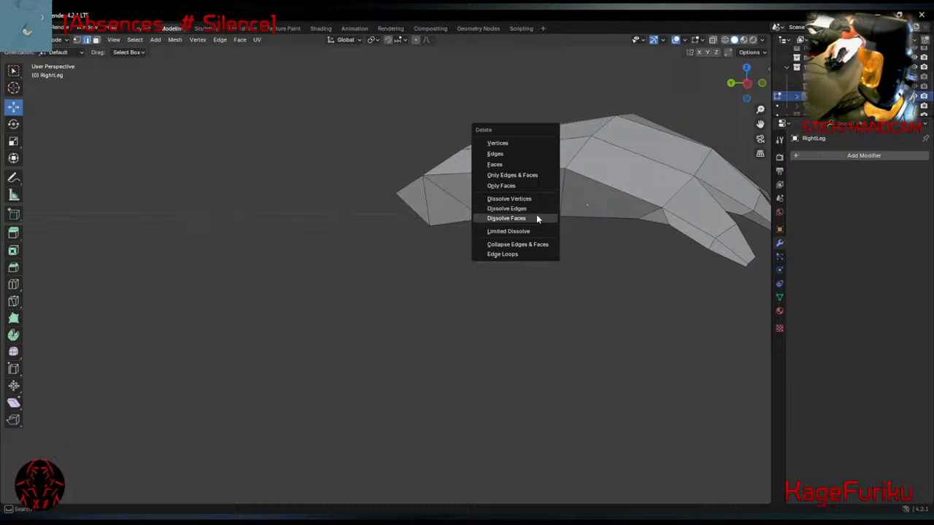
pyautogui.click(542, 208)
pyautogui.click(455, 204)
pyautogui.press('x')
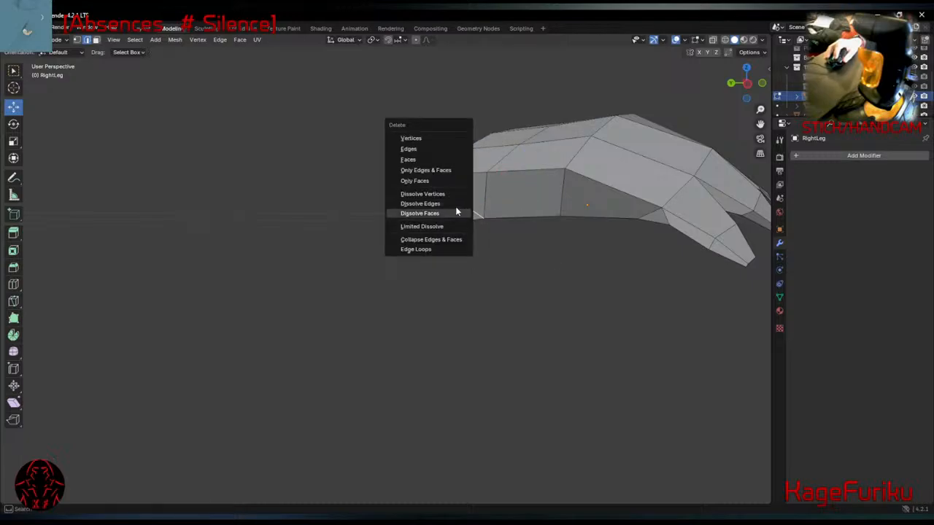
pyautogui.click(447, 203)
# Check RightLeg's filled side from several angles and select the whole mesh.
pyautogui.moveTo(446, 212); pyautogui.dragTo(498, 192, button='middle')
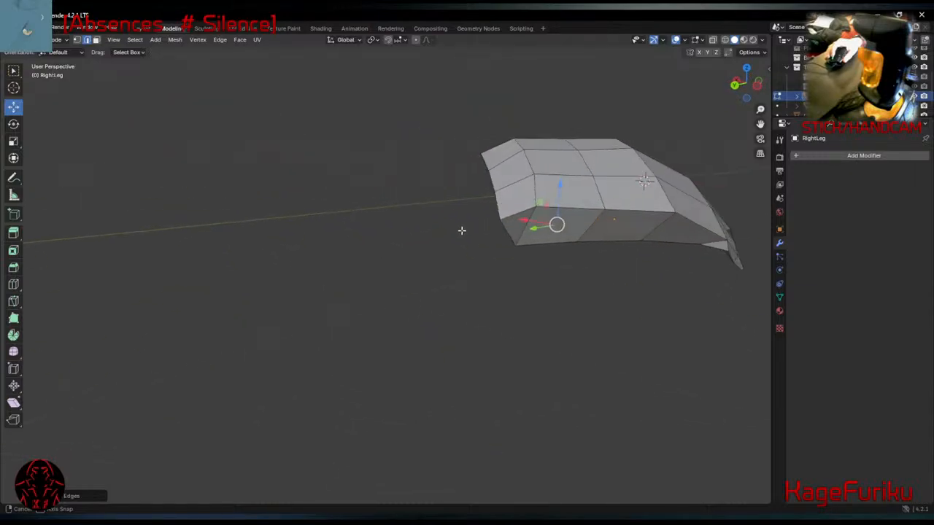
pyautogui.scroll(3, 498, 193)
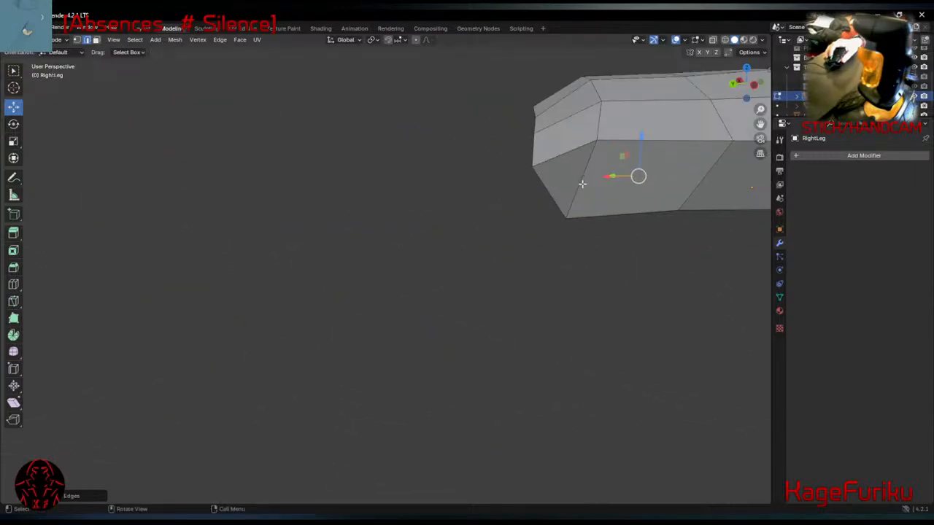
pyautogui.moveTo(582, 183); pyautogui.dragTo(255, 313, button='middle')
pyautogui.moveTo(496, 248); pyautogui.dragTo(367, 250, button='middle')
pyautogui.scroll(3, 469, 229)
pyautogui.scroll(-3, 469, 229)
pyautogui.moveTo(469, 229); pyautogui.dragTo(420, 256, button='middle')
pyautogui.moveTo(297, 102); pyautogui.dragTo(696, 420)
pyautogui.press('s')
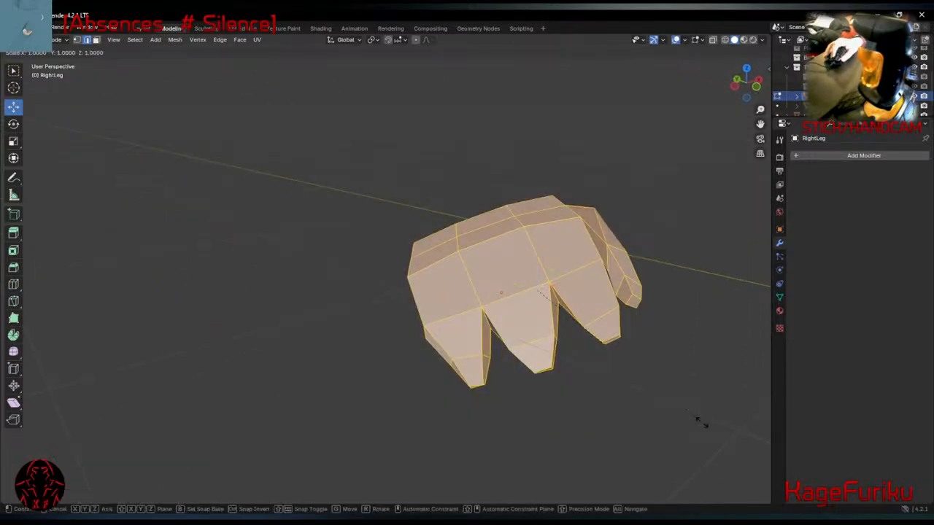
pyautogui.moveTo(698, 421)
pyautogui.mouseDown(button='middle')
pyautogui.moveTo(640, 416)
pyautogui.moveTo(702, 403)
pyautogui.mouseUp(button='middle')
pyautogui.moveTo(727, 350); pyautogui.dragTo(730, 427, button='middle')
pyautogui.click(729, 437)
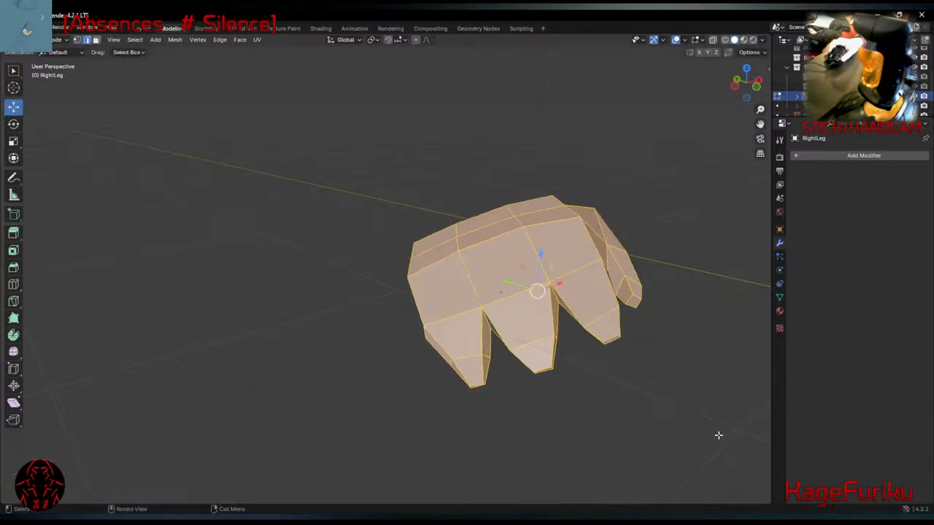
# Narrow the whole RightLeg mesh along the global X axis and flatten it to about 0.4 along global Z.
pyautogui.press('s')
pyautogui.moveTo(646, 374); pyautogui.dragTo(547, 407, button='middle')
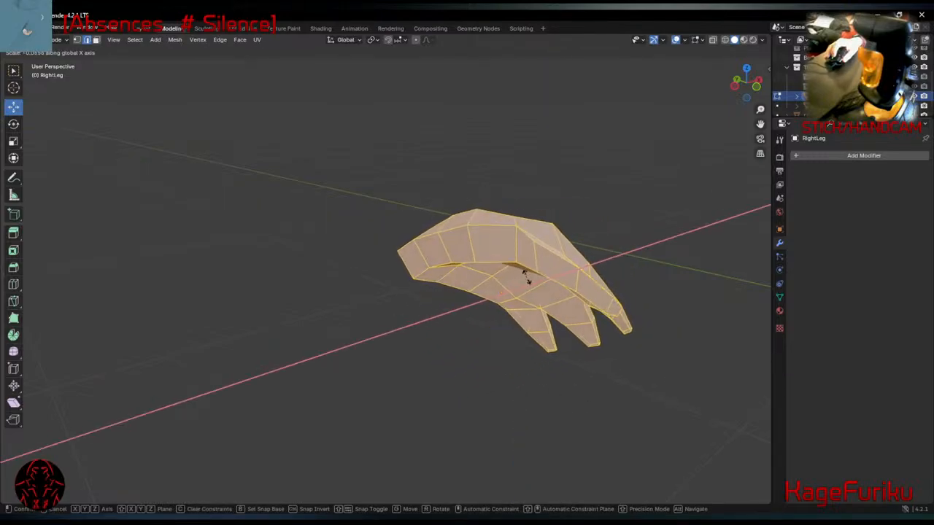
pyautogui.click(576, 296)
pyautogui.moveTo(576, 296); pyautogui.dragTo(529, 288, button='middle')
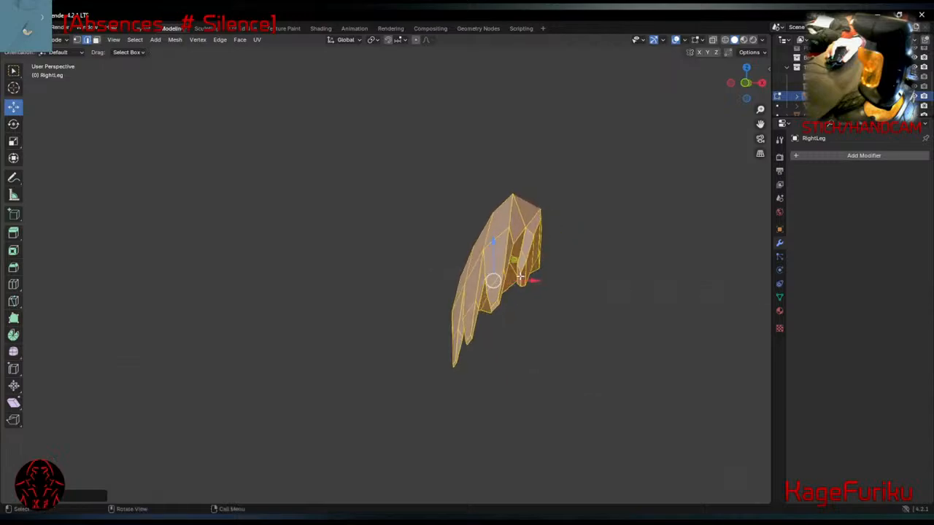
pyautogui.press('s')
pyautogui.press('z')
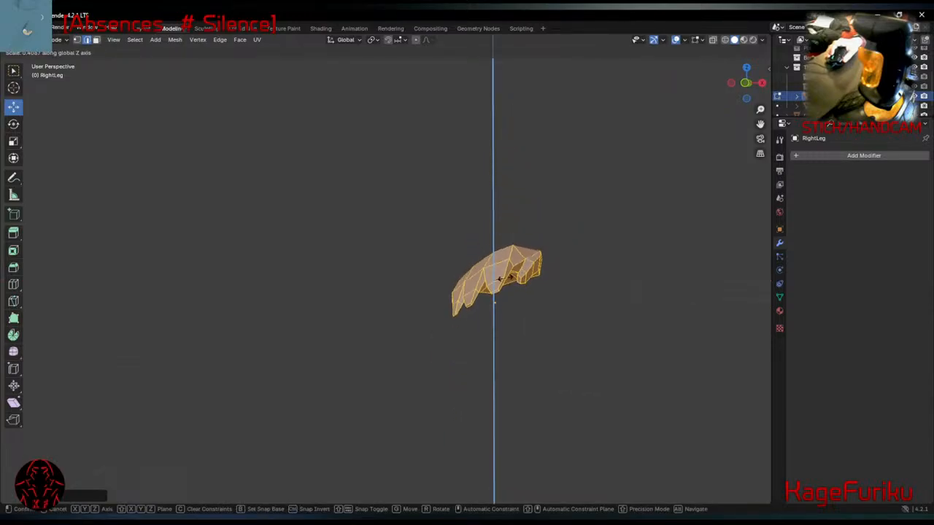
pyautogui.click(513, 272)
pyautogui.moveTo(513, 272); pyautogui.dragTo(761, 308, button='middle')
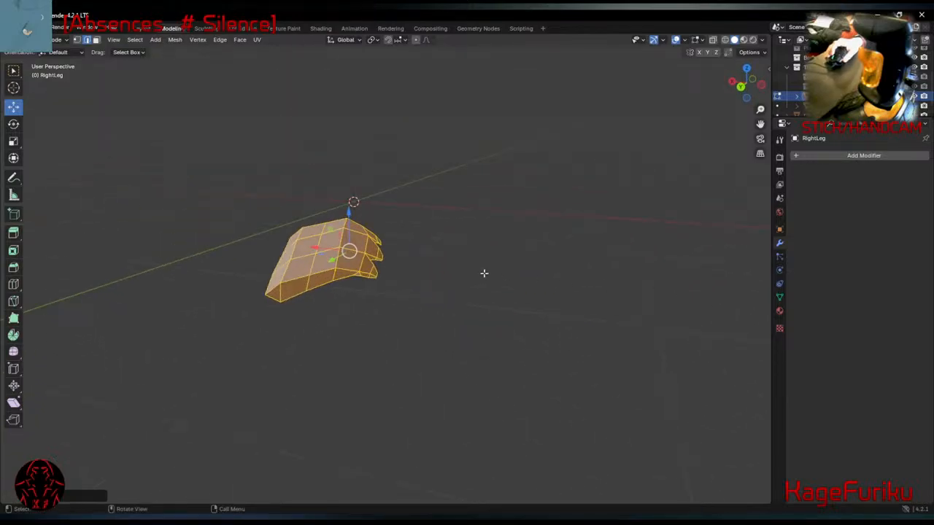
# Widen the RightLeg mesh about 1.7 times along the global X axis and rotate it so the claw end tilts upward.
pyautogui.press('s')
pyautogui.moveTo(448, 294); pyautogui.dragTo(473, 295, button='middle')
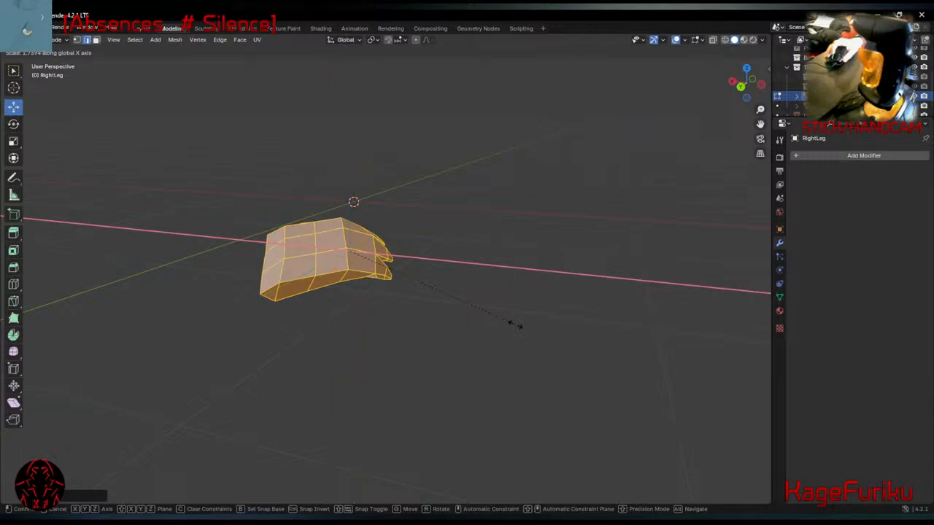
pyautogui.click(516, 321)
pyautogui.press('r')
pyautogui.click(452, 333)
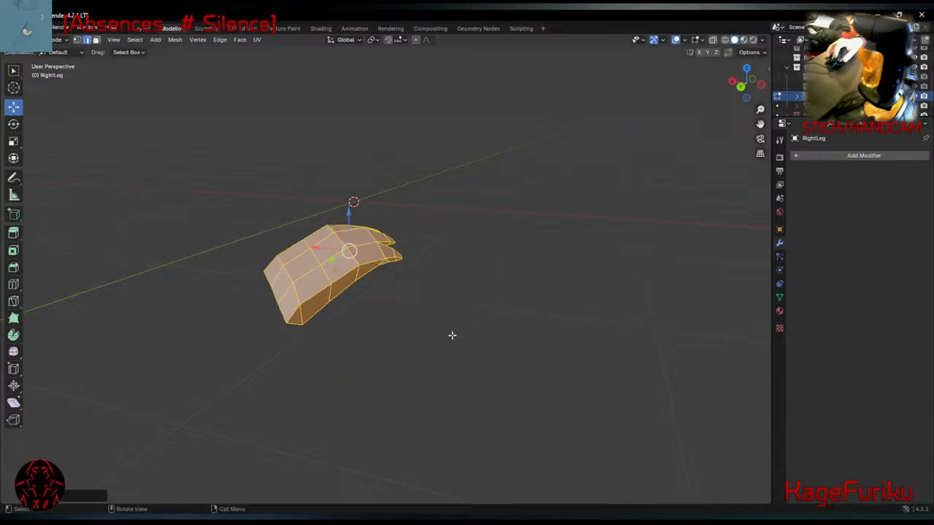
# Scale the RightLeg mesh down slightly overall and compress it along the global Z axis.
pyautogui.moveTo(452, 334); pyautogui.dragTo(515, 364, button='middle')
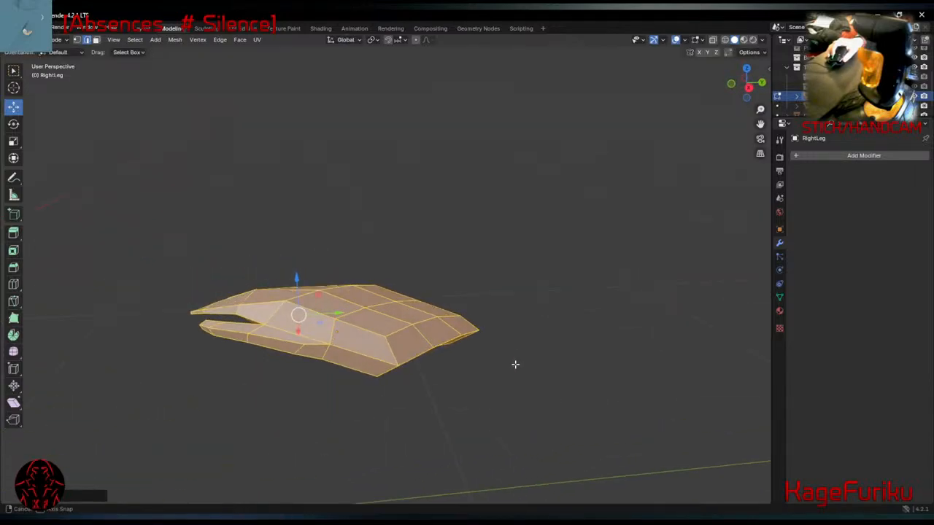
pyautogui.press('s')
pyautogui.click(507, 358)
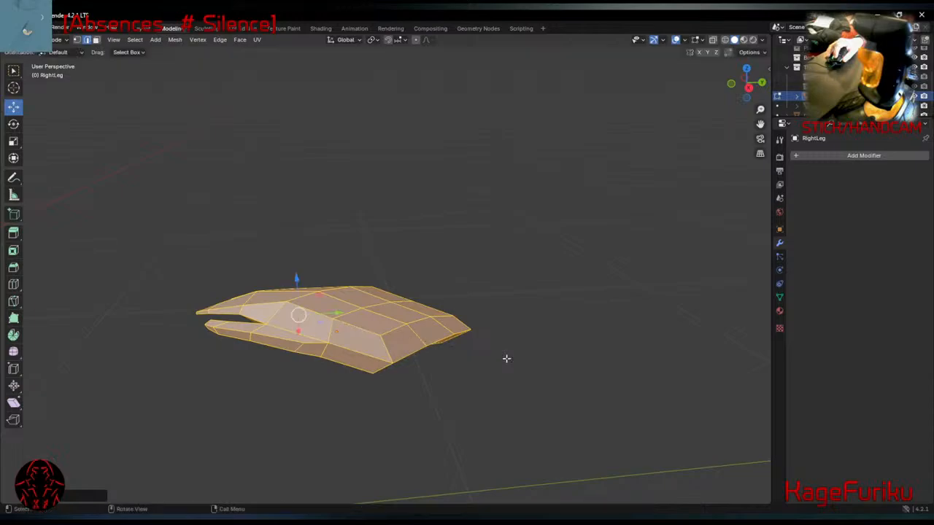
pyautogui.press('s')
pyautogui.press('y')
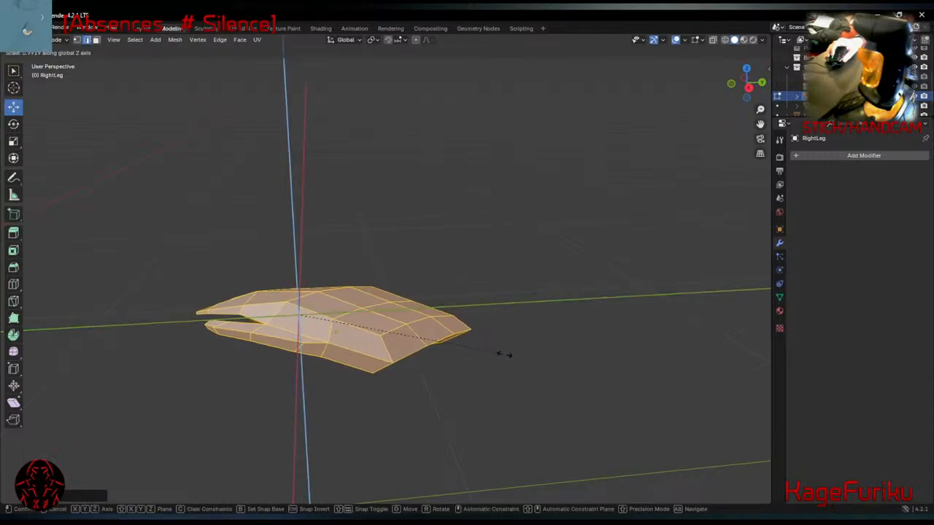
pyautogui.click(403, 339)
# Select the entire RightLeg mesh again and rotate it from the side so its claws point more steeply downward.
pyautogui.scroll(6, 659, 365)
pyautogui.moveTo(575, 340); pyautogui.dragTo(541, 312, button='middle')
pyautogui.click(335, 319)
pyautogui.press('a')
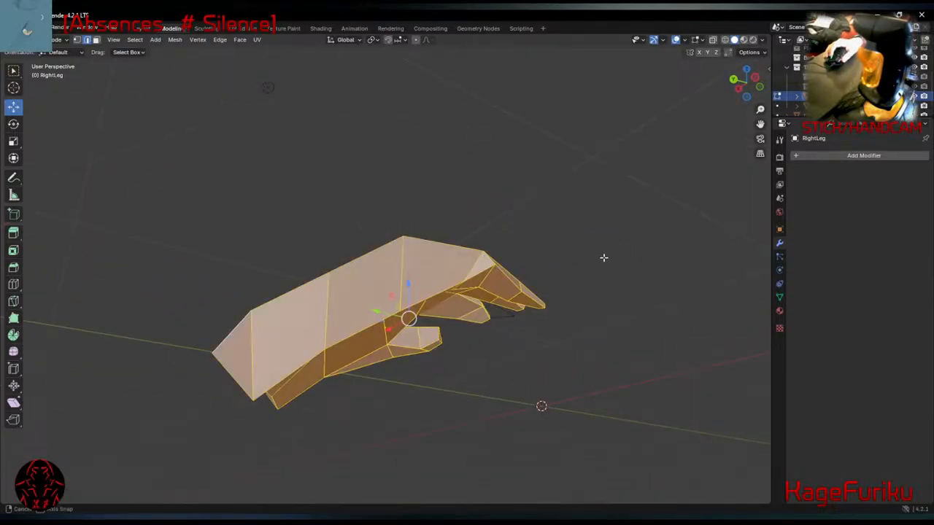
pyautogui.moveTo(603, 259); pyautogui.dragTo(613, 264, button='middle')
pyautogui.press('r')
pyautogui.click(639, 294)
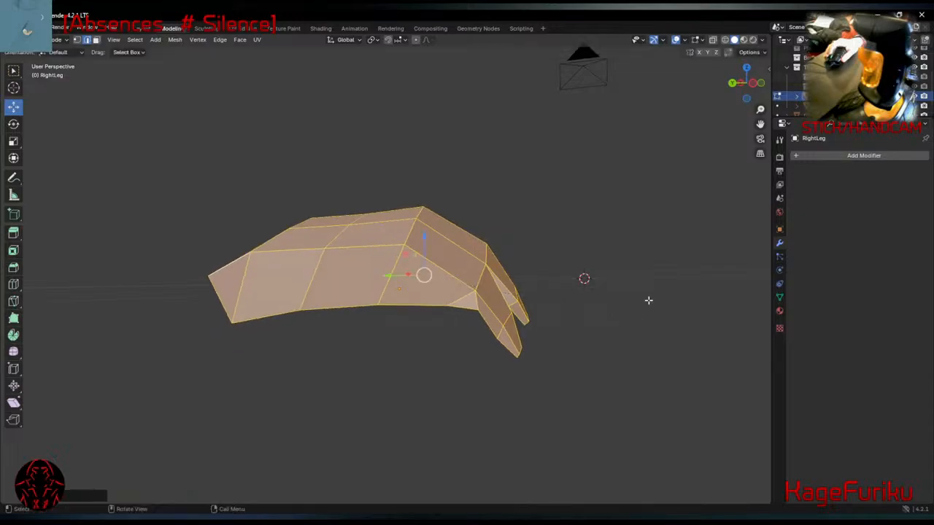
# Flatten the whole RightLeg mesh strongly along the global Z axis into a thin foot.
pyautogui.moveTo(647, 298); pyautogui.dragTo(640, 278, button='middle')
pyautogui.press('s')
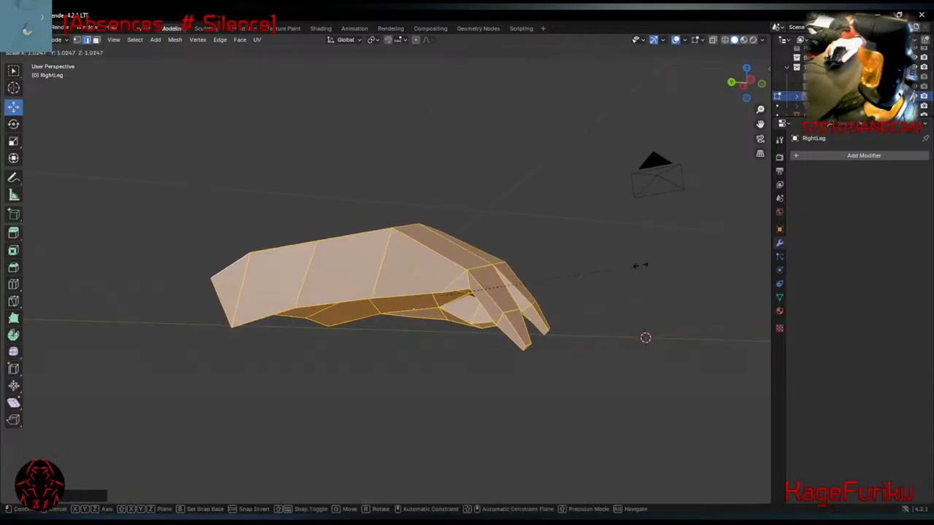
pyautogui.press('z')
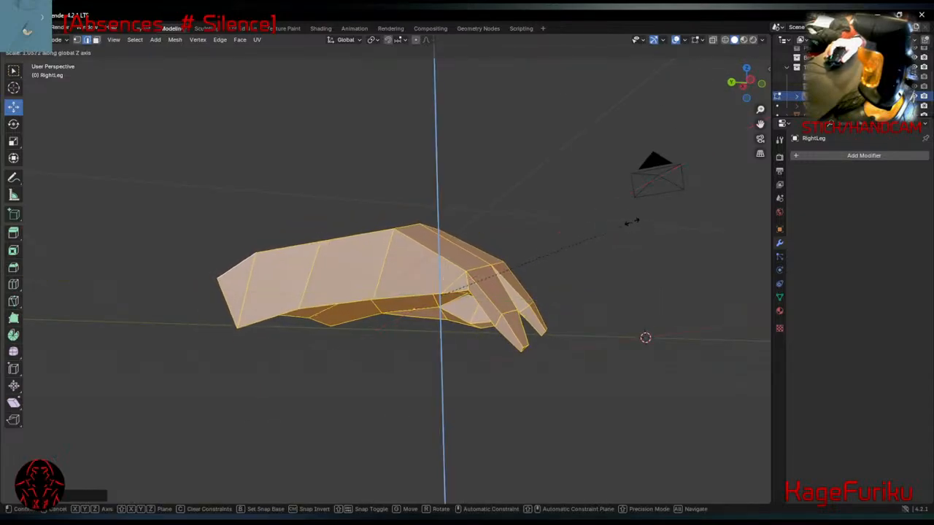
pyautogui.click(514, 277)
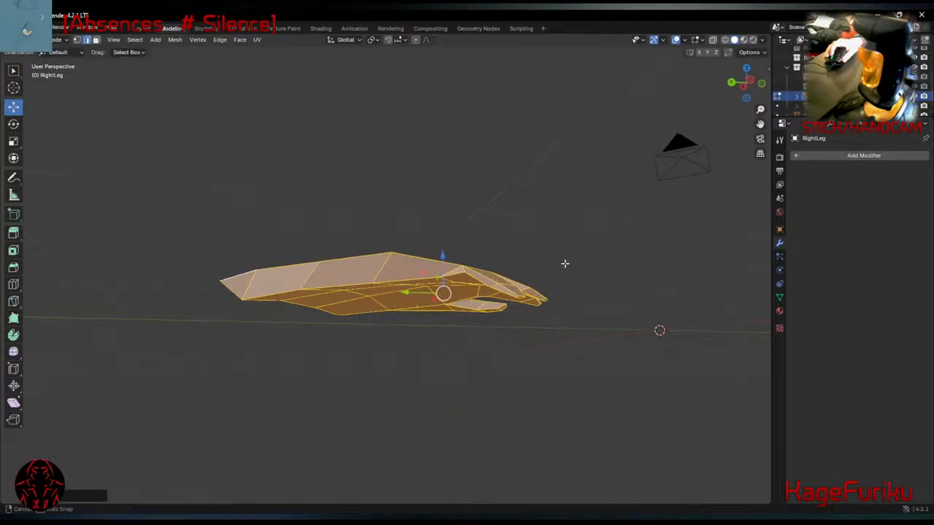
# Rotate the RightLeg mesh as seen from above and narrow it to about half its width along global X.
pyautogui.moveTo(563, 263); pyautogui.dragTo(649, 402, button='middle')
pyautogui.press('r')
pyautogui.click(704, 269)
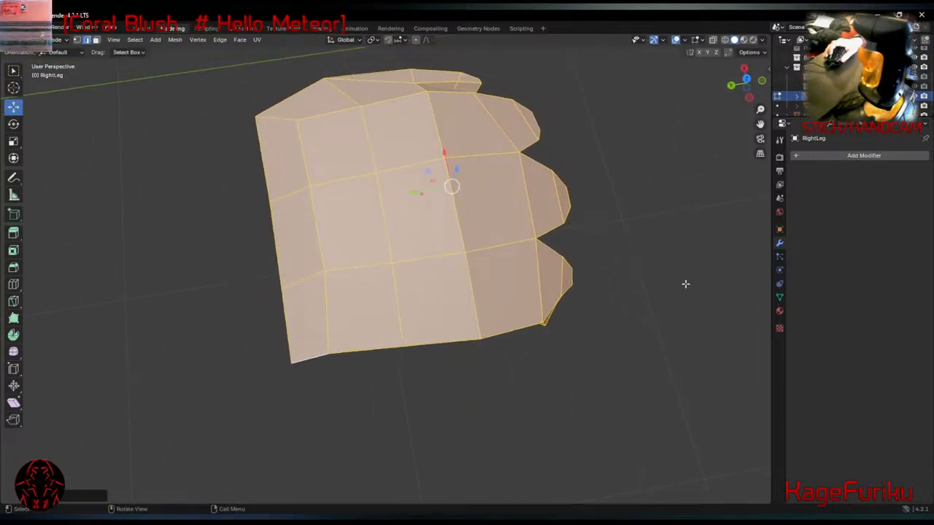
pyautogui.press('s')
pyautogui.press('x')
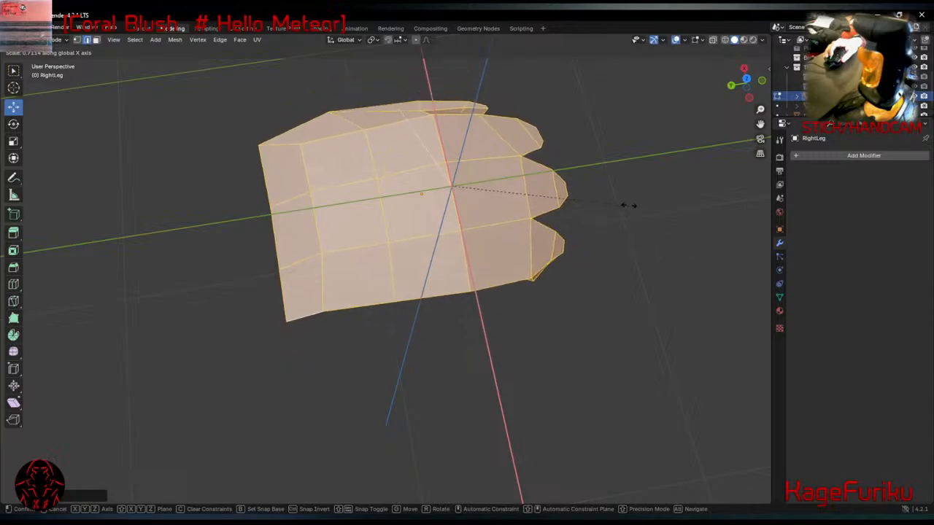
pyautogui.click(564, 138)
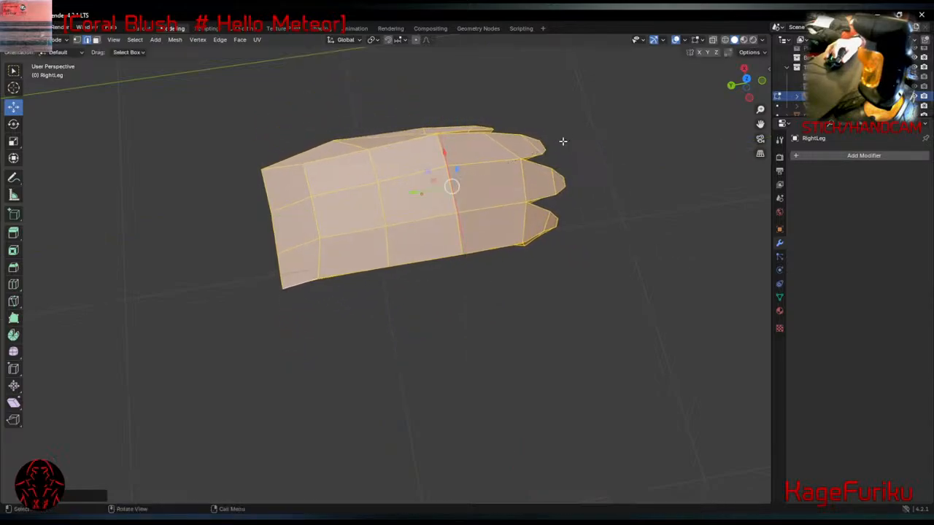
# Rotate the RightLeg mesh a few degrees about the global X axis, tipping its claws slightly downward.
pyautogui.moveTo(631, 233); pyautogui.dragTo(538, 191, button='middle')
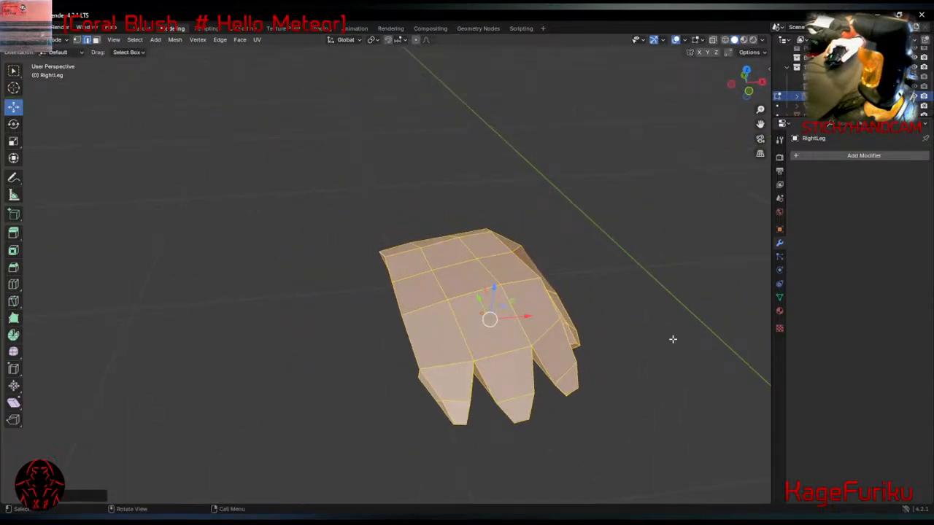
pyautogui.press('r')
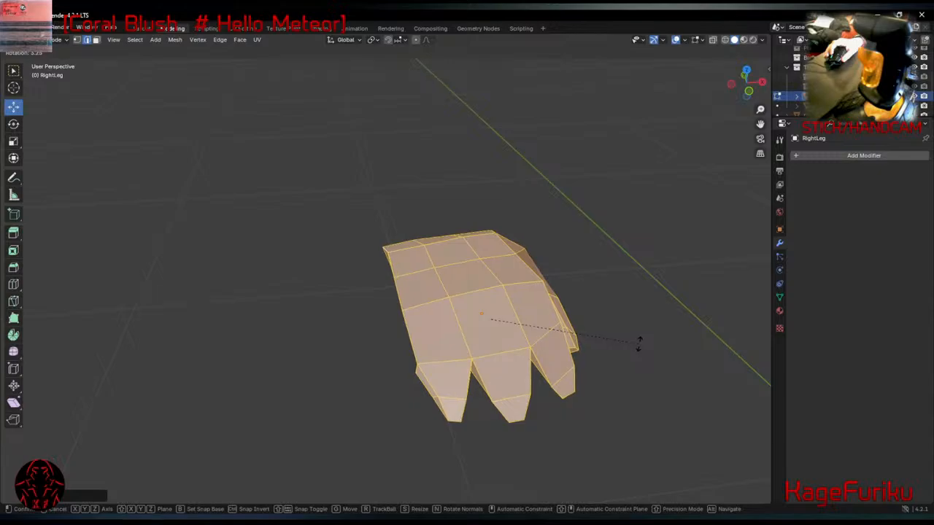
pyautogui.press('x')
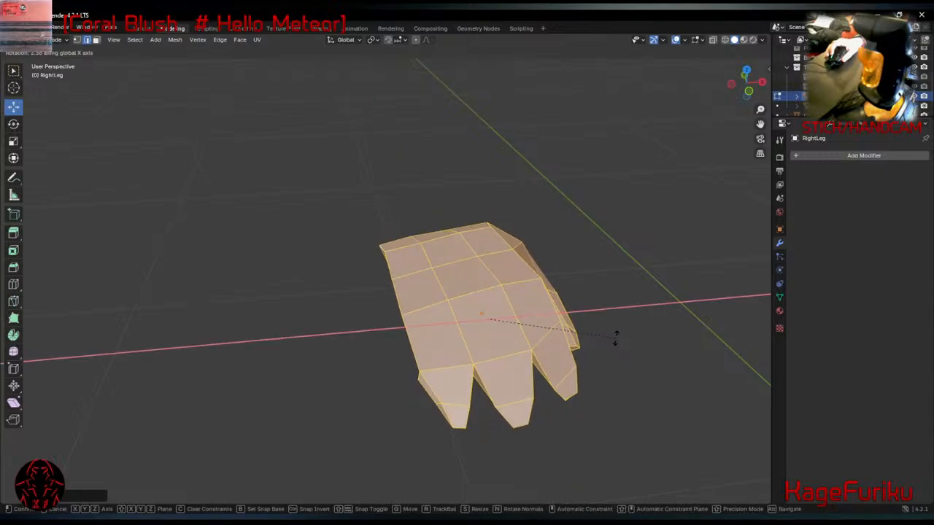
pyautogui.click(630, 351)
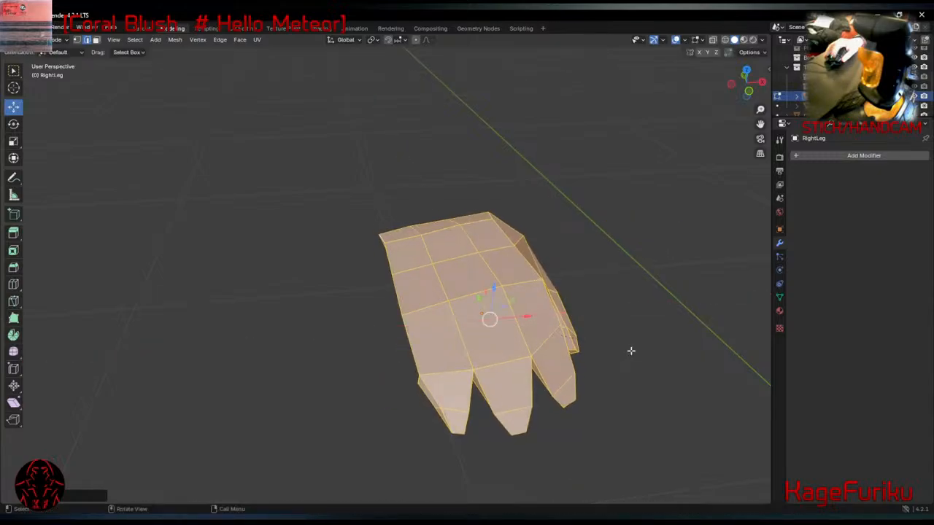
# Select the faces of the set-back side claw on the RightLeg mesh and delete them.
pyautogui.moveTo(631, 350); pyautogui.dragTo(385, 323, button='middle')
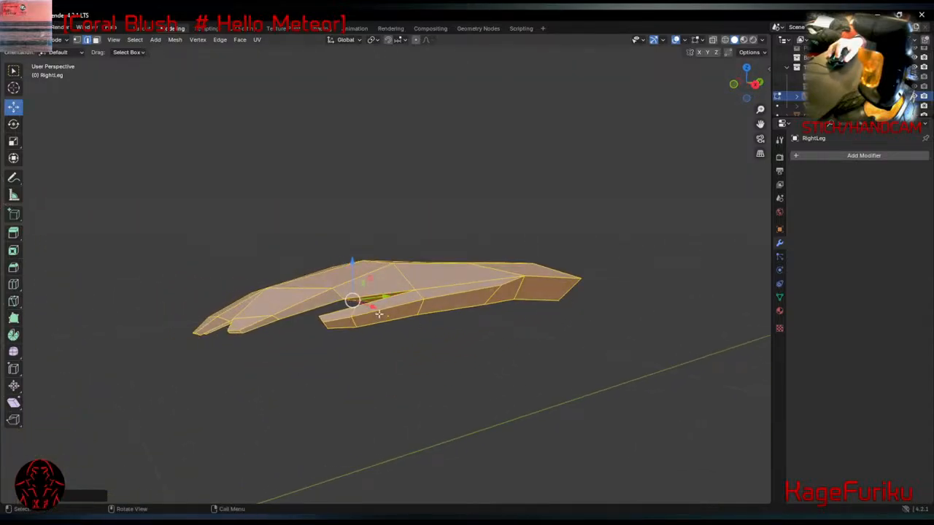
pyautogui.click(380, 312)
pyautogui.click(454, 300)
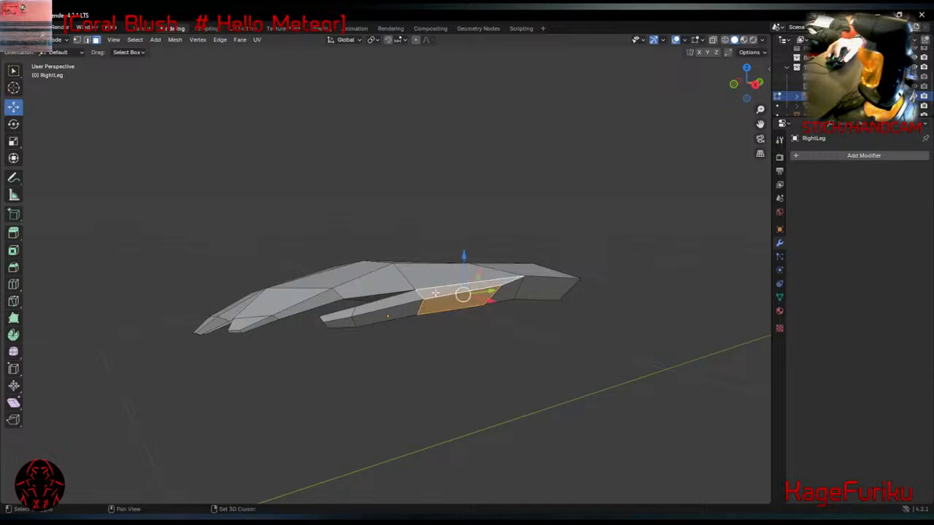
pyautogui.keyDown('shift'); pyautogui.click(376, 305); pyautogui.keyUp('shift')
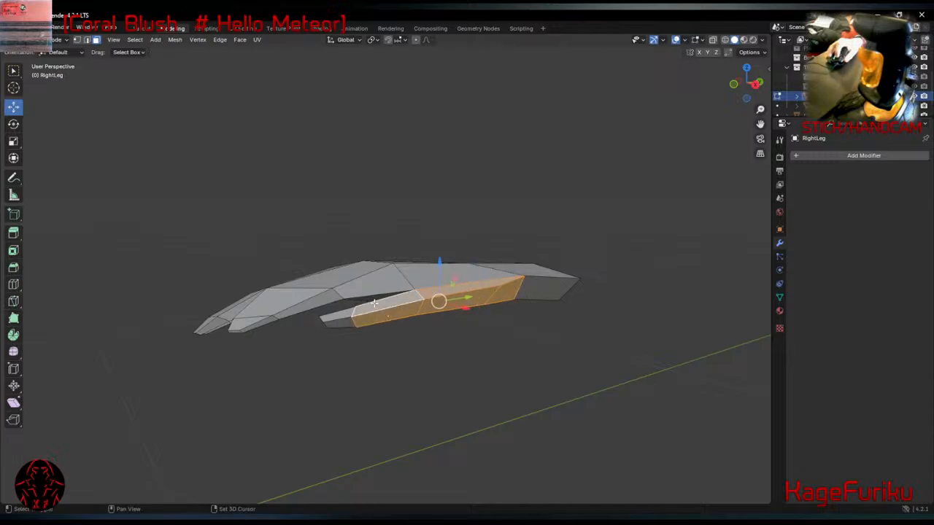
pyautogui.moveTo(343, 319); pyautogui.dragTo(559, 271, button='middle')
pyautogui.keyDown('shift'); pyautogui.click(577, 266); pyautogui.keyUp('shift')
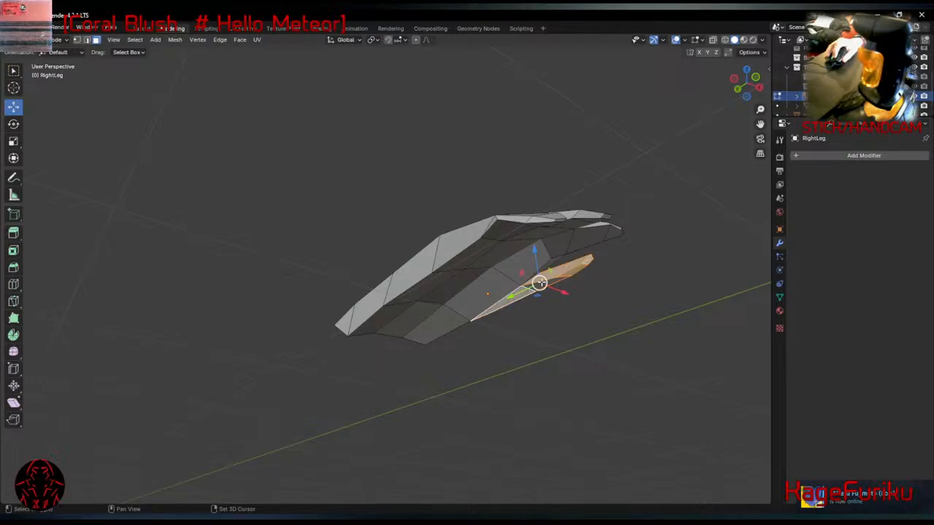
pyautogui.press('x')
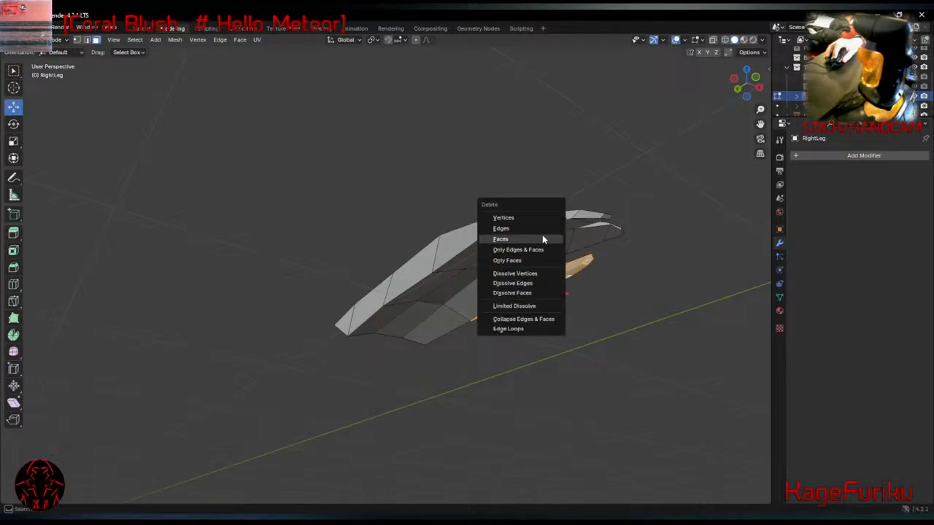
pyautogui.click(543, 239)
# Fill the opening on the side of the RightLeg mesh where the claw was removed and dissolve the fill's diagonal edge.
pyautogui.moveTo(543, 240); pyautogui.dragTo(404, 291, button='middle')
pyautogui.press('2')
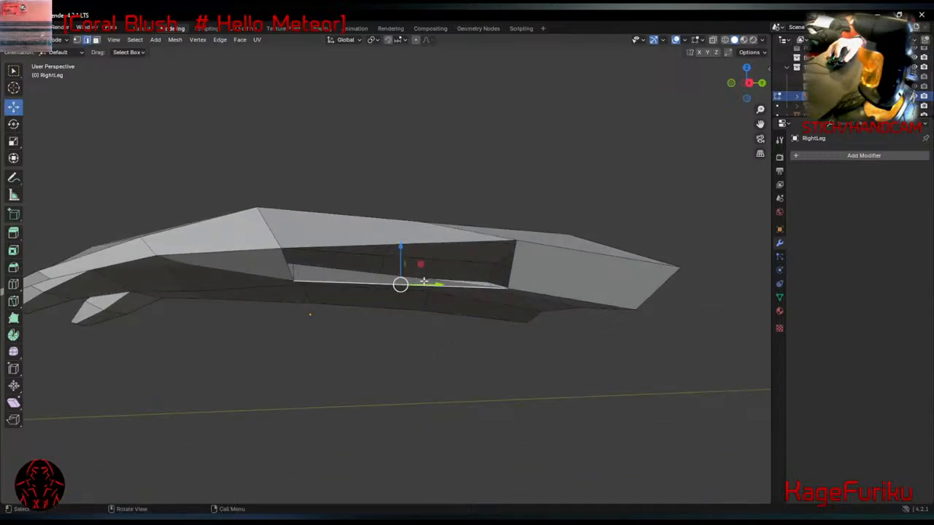
pyautogui.keyDown('shift'); pyautogui.click(515, 255); pyautogui.keyUp('shift')
pyautogui.keyDown('shift'); pyautogui.click(297, 276); pyautogui.keyUp('shift')
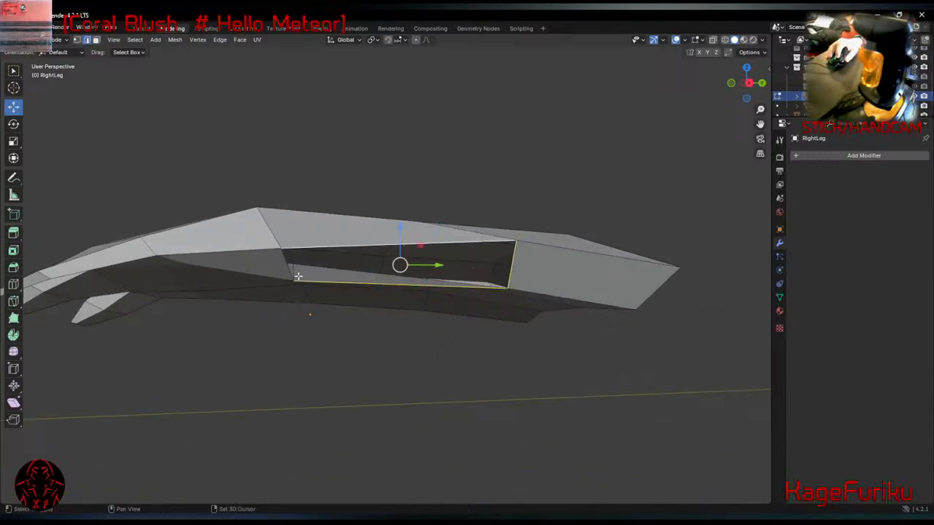
pyautogui.rightClick(530, 281)
pyautogui.click(520, 276)
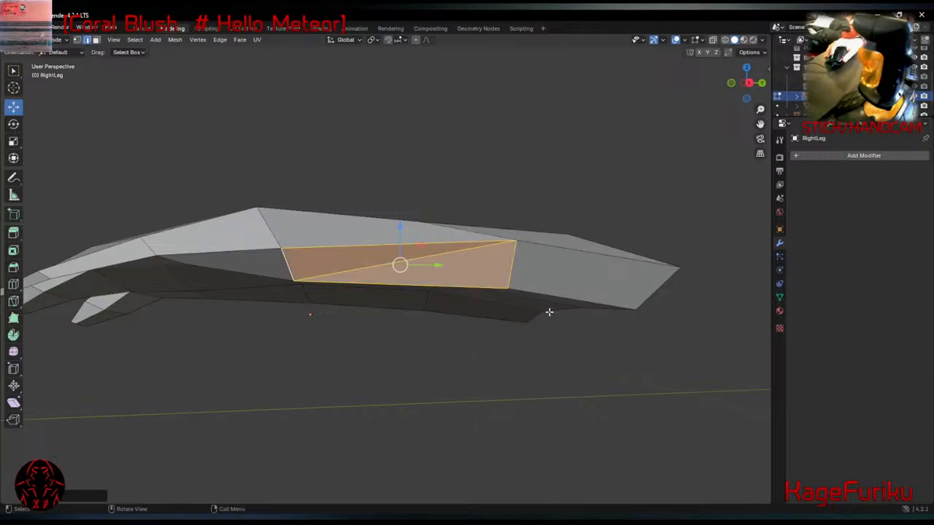
pyautogui.click(409, 260)
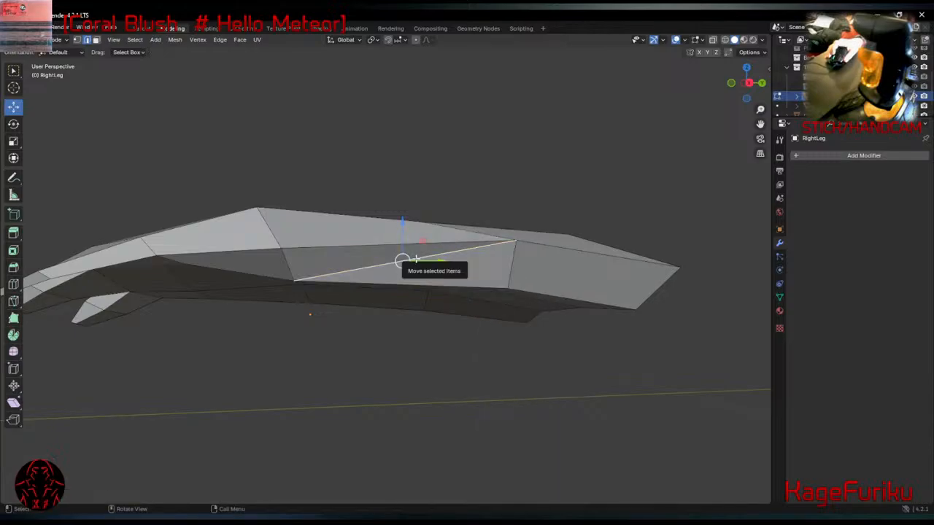
pyautogui.press('x')
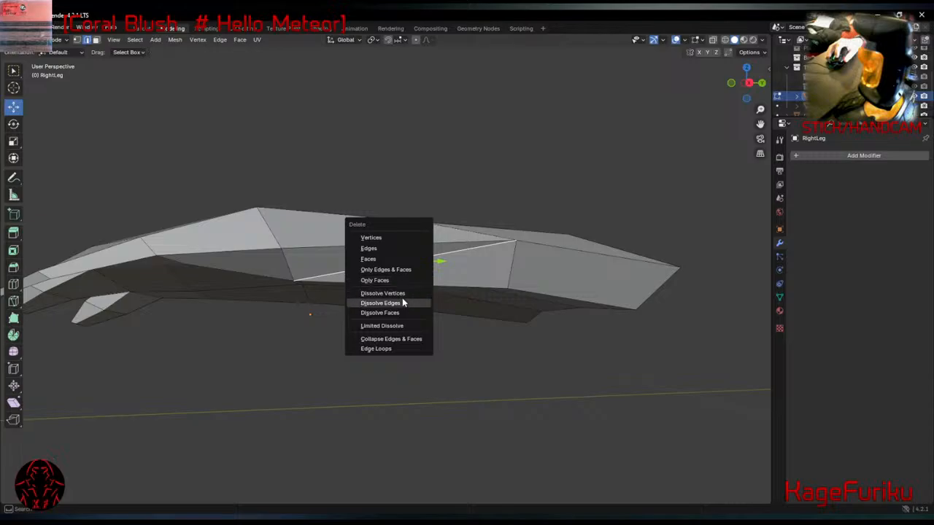
pyautogui.click(402, 302)
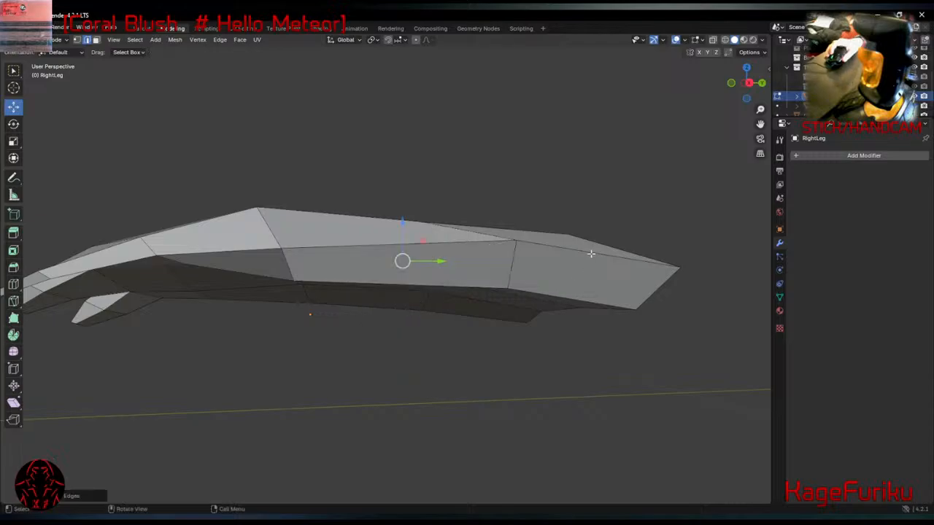
# Select the entire RightLeg mesh and reorient it with a free trackball rotation.
pyautogui.moveTo(591, 253); pyautogui.dragTo(311, 306, button='middle')
pyautogui.scroll(-3, 289, 282)
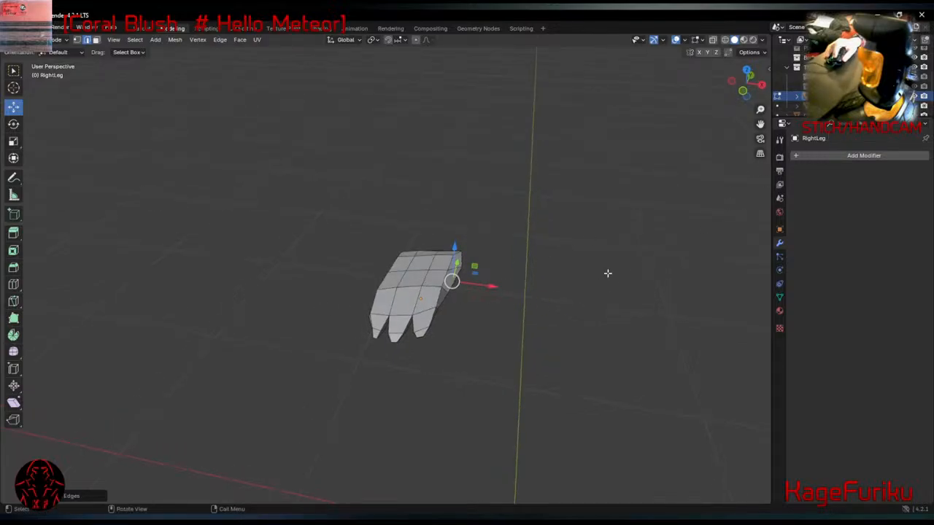
pyautogui.press('a')
pyautogui.press('r')
pyautogui.press('r')
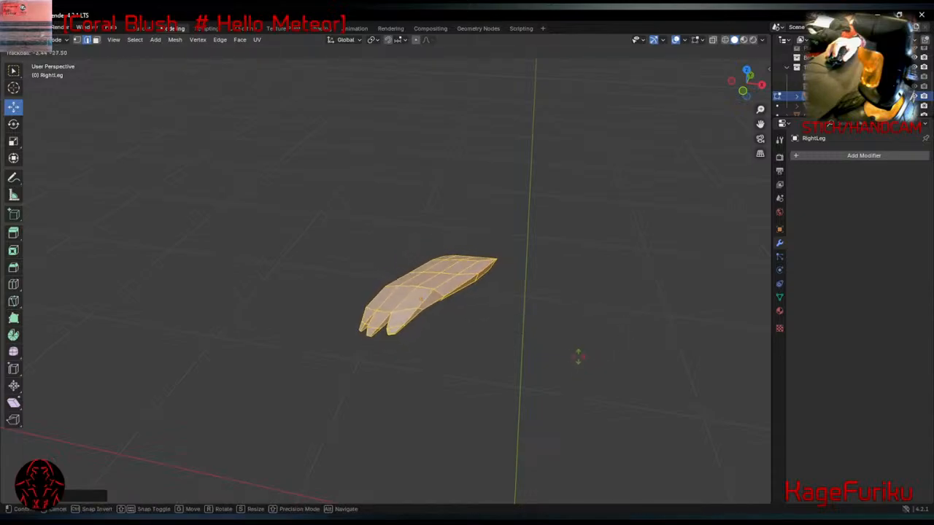
pyautogui.click(579, 359)
# Unhide the mole body and lower the selected RightLeg mesh beside its rear.
pyautogui.moveTo(664, 306); pyautogui.dragTo(504, 263, button='middle')
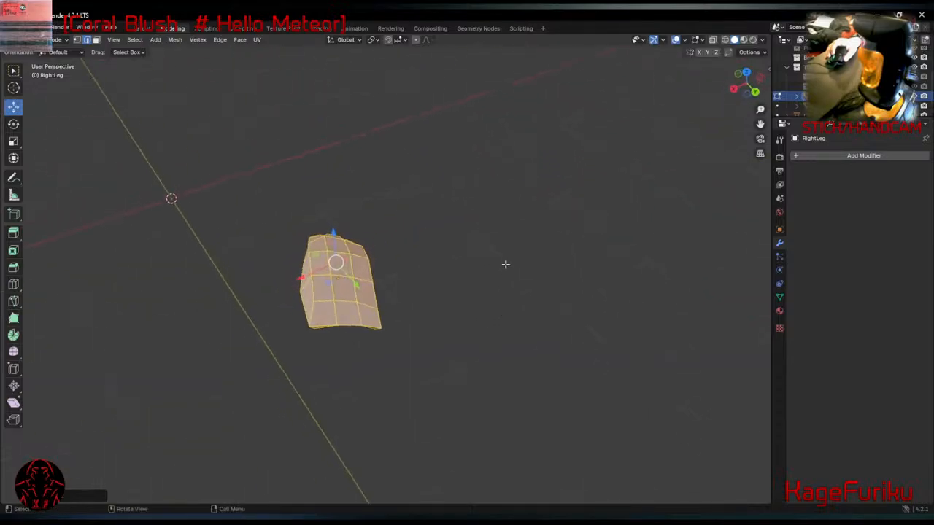
pyautogui.click(914, 107)
pyautogui.moveTo(639, 128); pyautogui.dragTo(415, 216, button='middle')
pyautogui.moveTo(401, 229); pyautogui.dragTo(403, 251)
pyautogui.moveTo(405, 255); pyautogui.dragTo(469, 305, button='middle')
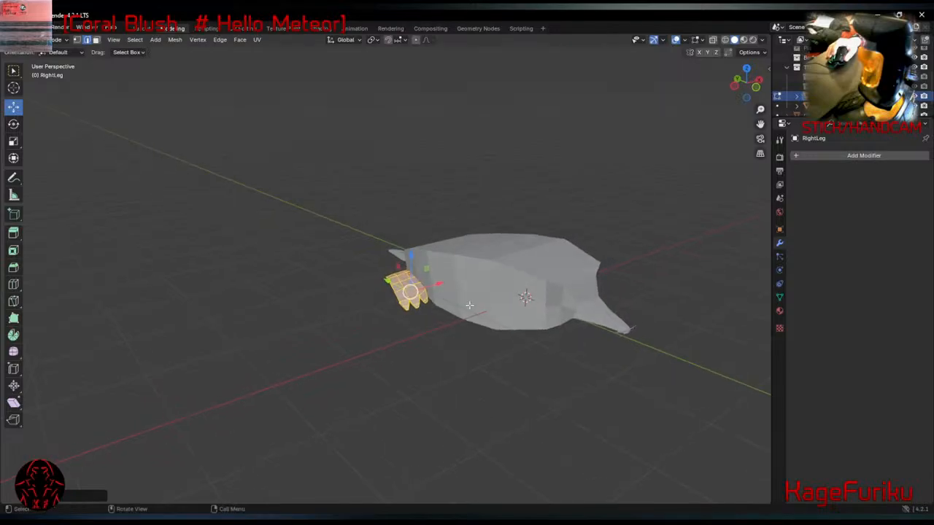
# Trackball-rotate the RightLeg mesh to align it with the side of the mole body and adjust its position slightly.
pyautogui.press('r')
pyautogui.press('r')
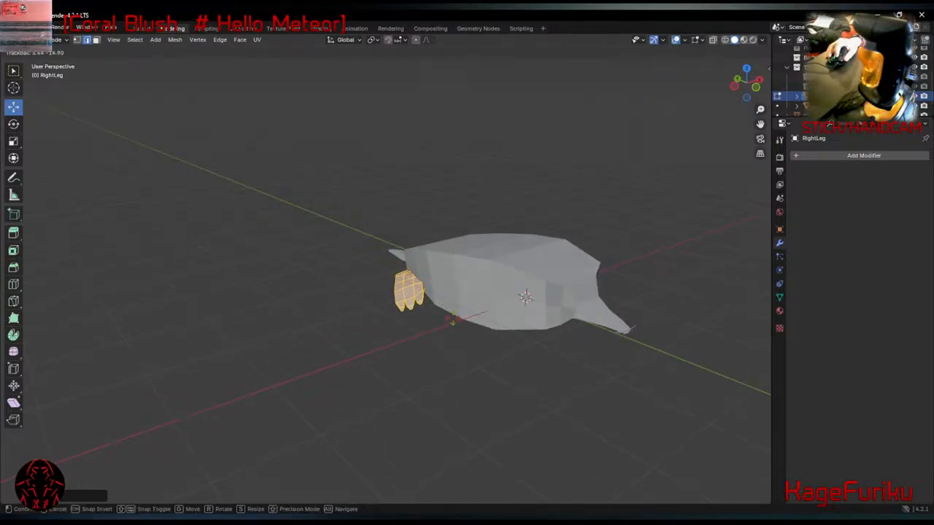
pyautogui.click(525, 295)
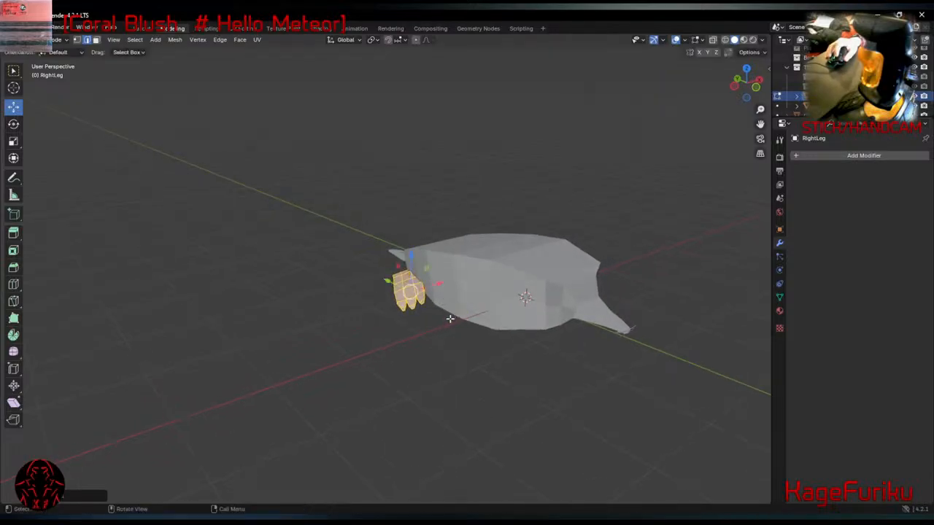
pyautogui.moveTo(525, 296)
pyautogui.mouseDown(button='middle')
pyautogui.moveTo(486, 317)
pyautogui.moveTo(562, 308)
pyautogui.moveTo(533, 285)
pyautogui.mouseUp(button='middle')
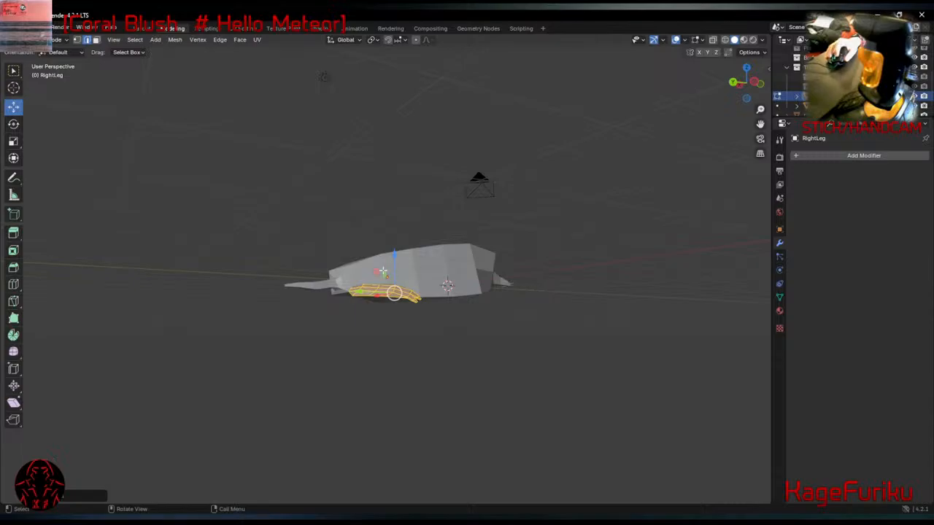
pyautogui.moveTo(377, 270); pyautogui.dragTo(395, 257)
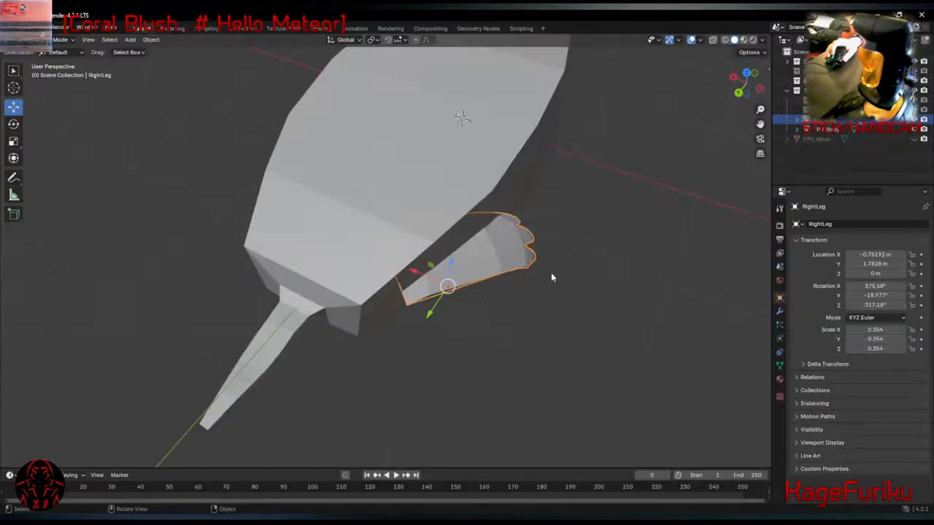
# Rotate the RightLeg object in side view to about X 382.55°, Y -15.36°, Z 314.75° and shift it down toward the tail.
pyautogui.moveTo(551, 277); pyautogui.dragTo(505, 219, button='middle')
pyautogui.press('r')
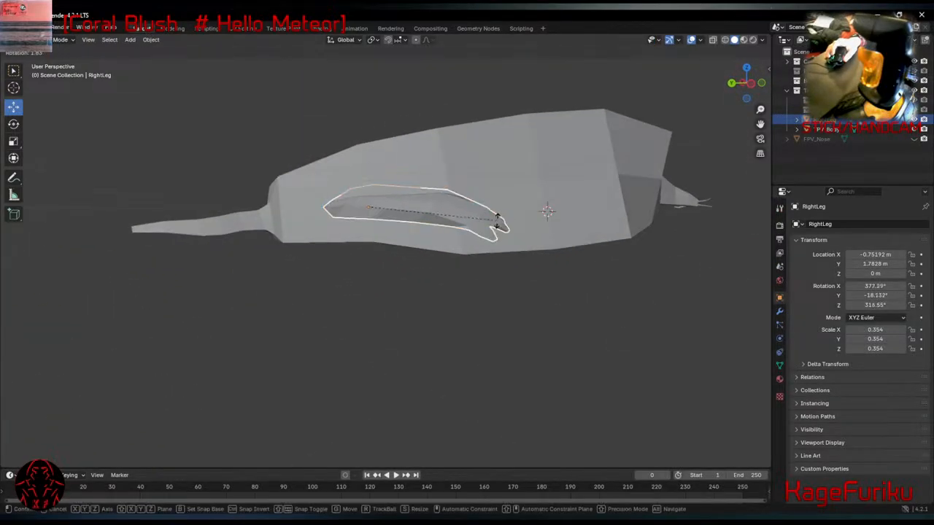
pyautogui.click(516, 225)
pyautogui.press('g')
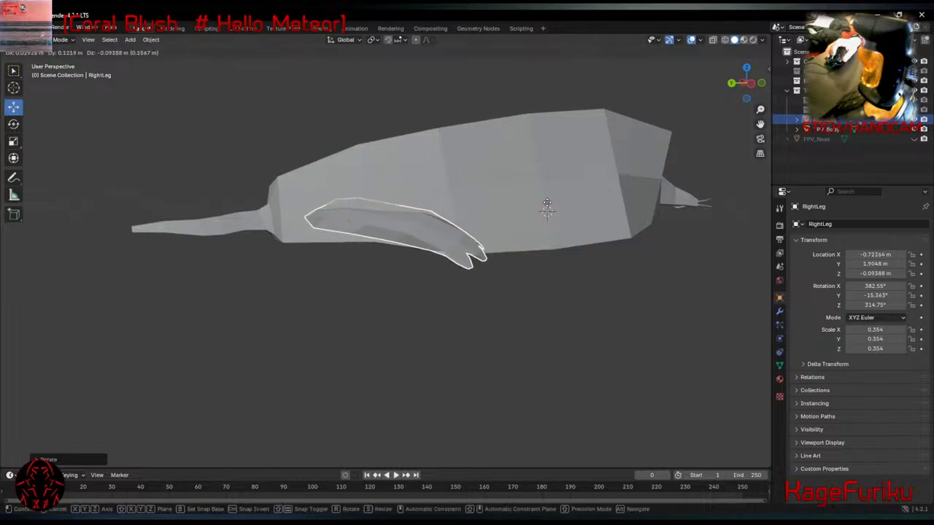
pyautogui.click(519, 218)
pyautogui.moveTo(519, 217); pyautogui.dragTo(520, 253, button='middle')
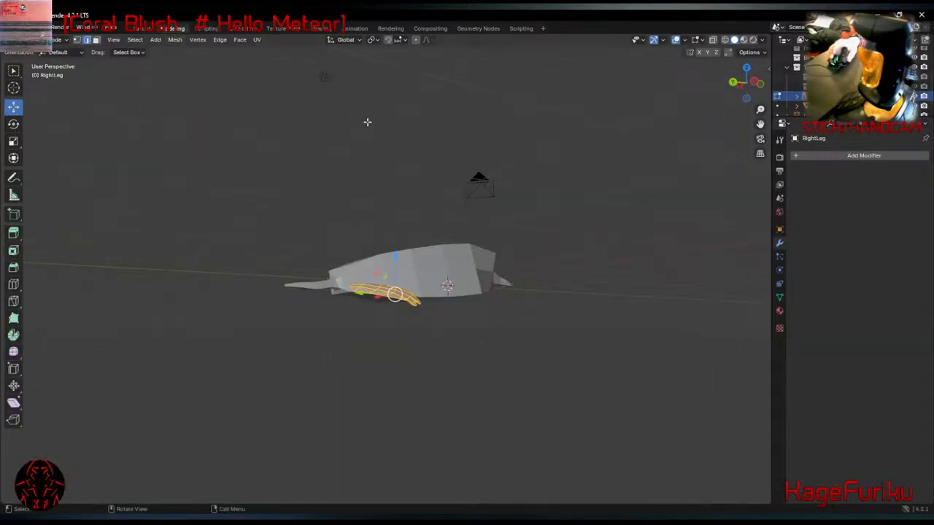
# Move the RightLeg mesh outward from the mole body as seen from above.
pyautogui.moveTo(306, 219); pyautogui.dragTo(338, 242, button='middle')
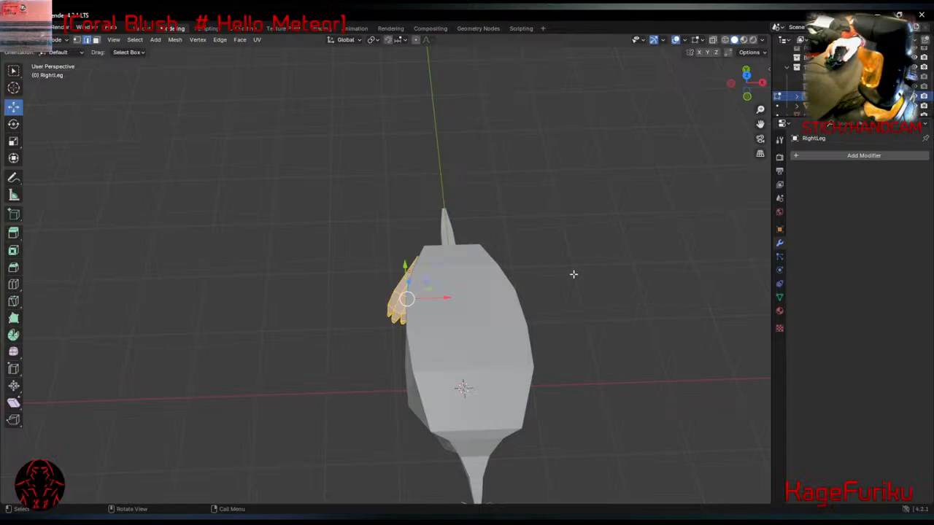
pyautogui.press('g')
pyautogui.click(565, 270)
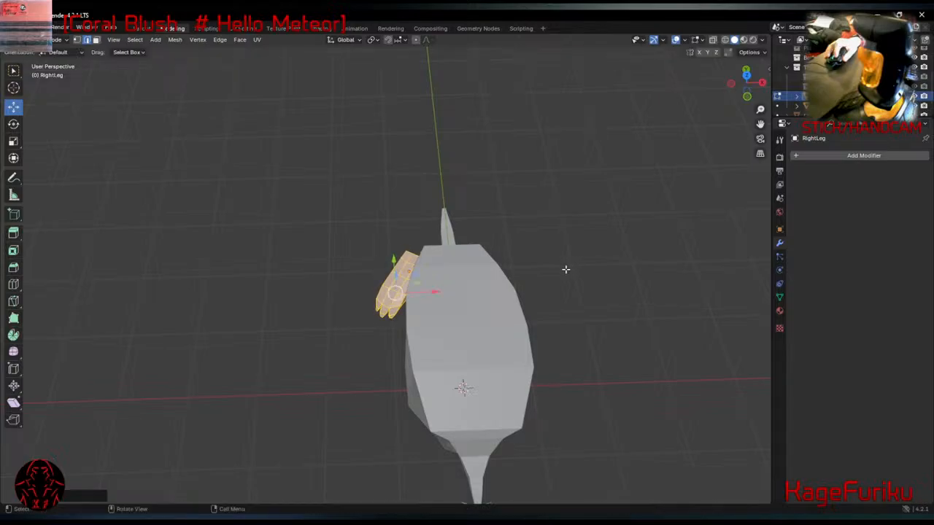
# Reposition the RightLeg object beside the tail end at about X -0.68 m, Y 2.09 m, Z -0.20 m.
pyautogui.moveTo(566, 269); pyautogui.dragTo(391, 143, button='middle')
pyautogui.press('g')
pyautogui.click(726, 201)
pyautogui.press('g')
pyautogui.click(548, 259)
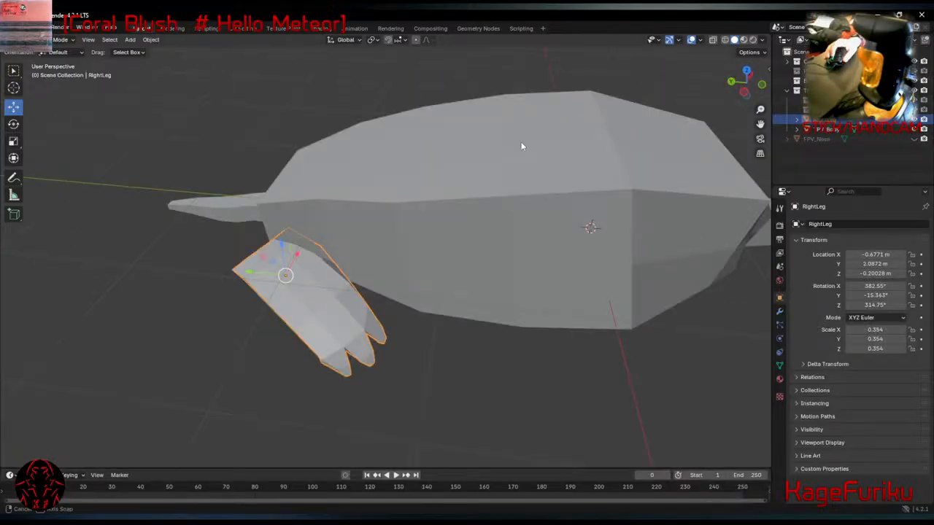
# Fine-tune the RightLeg object's position against the body's rear corner to about X -0.71 m, Y 2.09 m, Z -0.21 m.
pyautogui.moveTo(521, 146); pyautogui.dragTo(592, 132, button='middle')
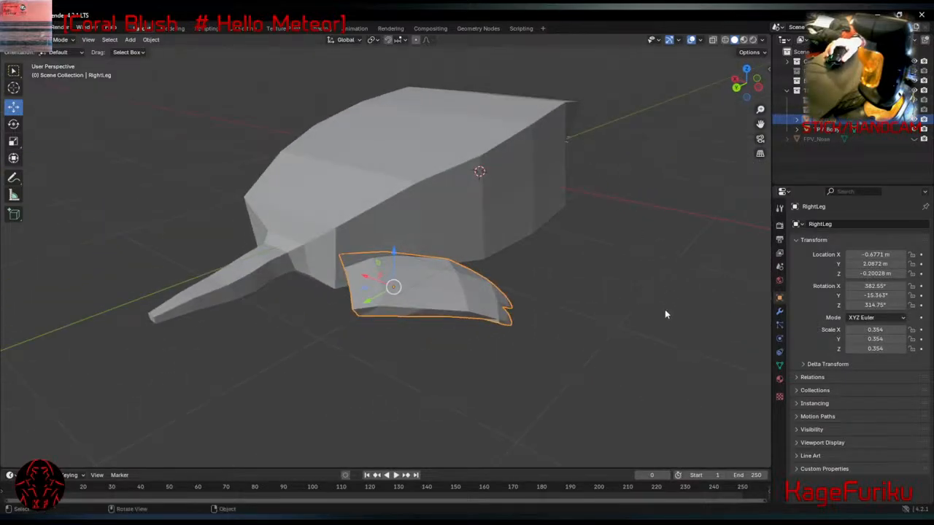
pyautogui.moveTo(665, 315); pyautogui.dragTo(641, 350, button='middle')
pyautogui.press('g')
pyautogui.click(638, 347)
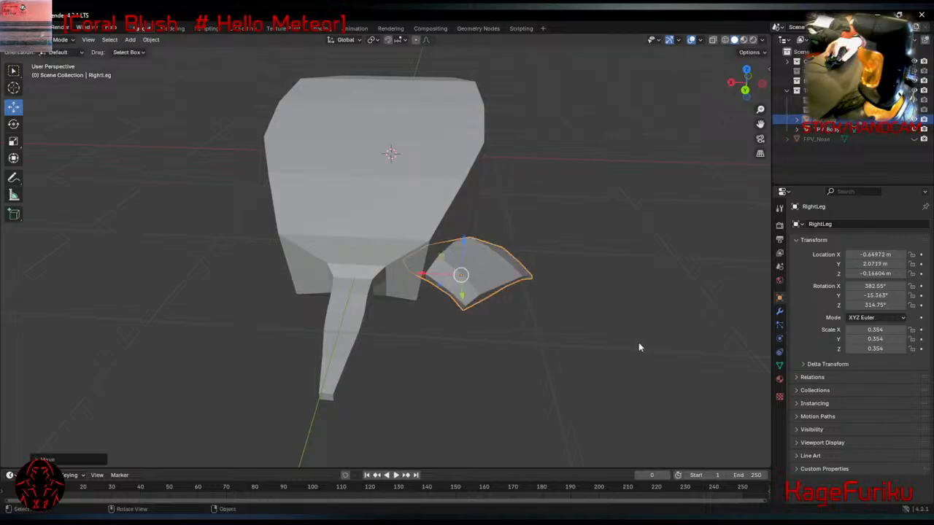
pyautogui.press('g')
pyautogui.click(624, 297)
# Rotate the RightLeg object from behind to about X 373.65°, Y -18.89°, Z 317.96°.
pyautogui.moveTo(693, 274); pyautogui.dragTo(702, 291, button='middle')
pyautogui.press('r')
pyautogui.click(630, 205)
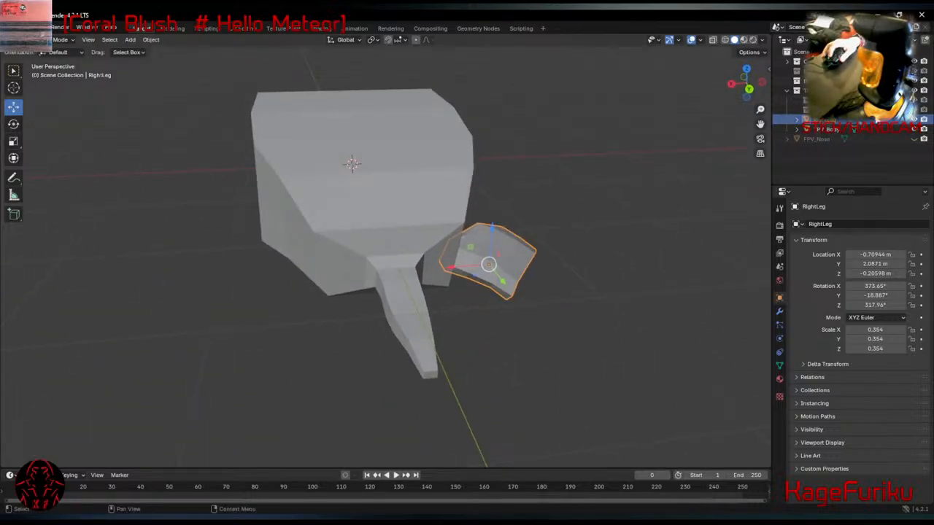
# Paste a copy of the RightLeg object and rename it LeftLeg.
pyautogui.hotkey('ctrl', 'v')
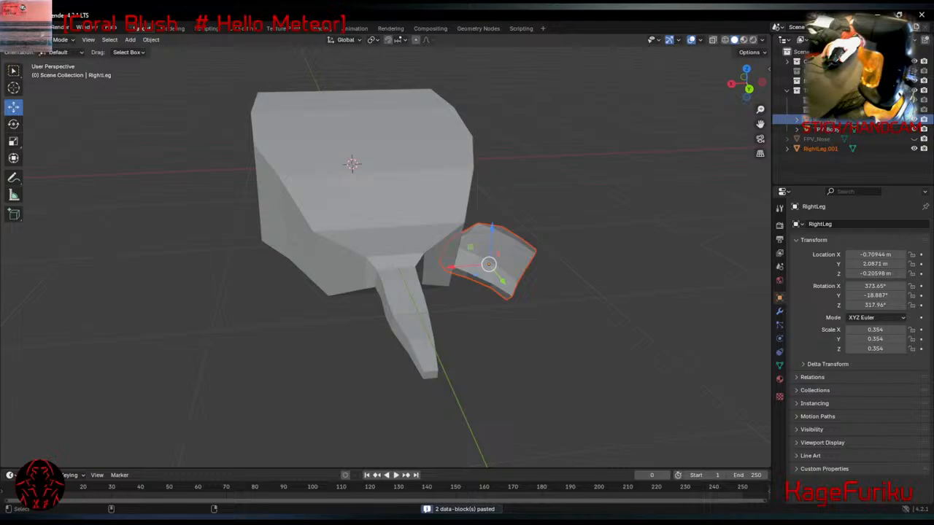
pyautogui.doubleClick(848, 149)
pyautogui.write('L')
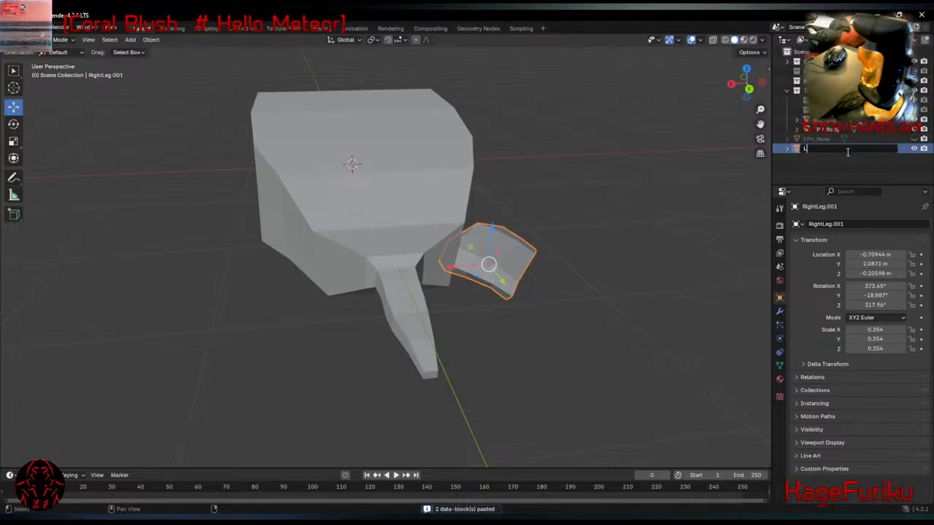
pyautogui.write('eftLeg')
pyautogui.press('Return')
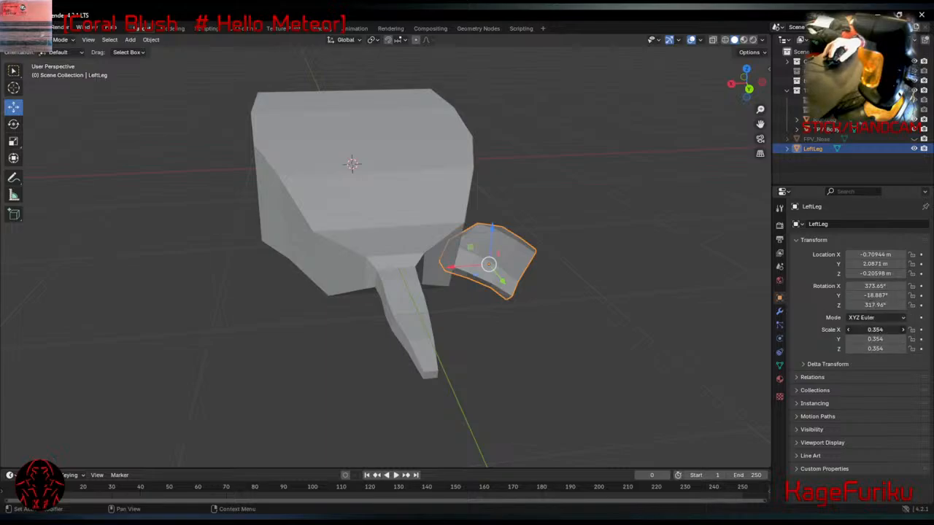
# Try to mirror the LeftLeg object by setting its X scale to -0.354.
pyautogui.write('-')
pyautogui.press('Return')
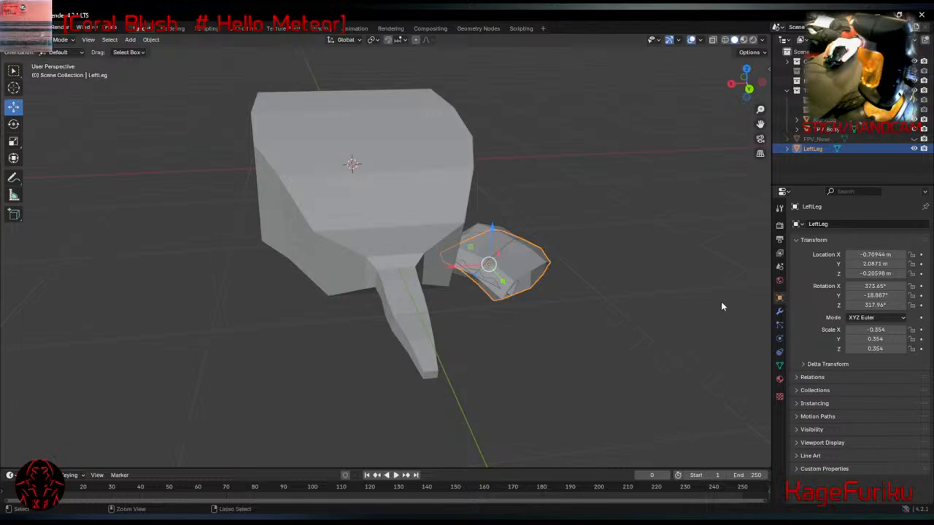
pyautogui.hotkey('ctrl', 'z')
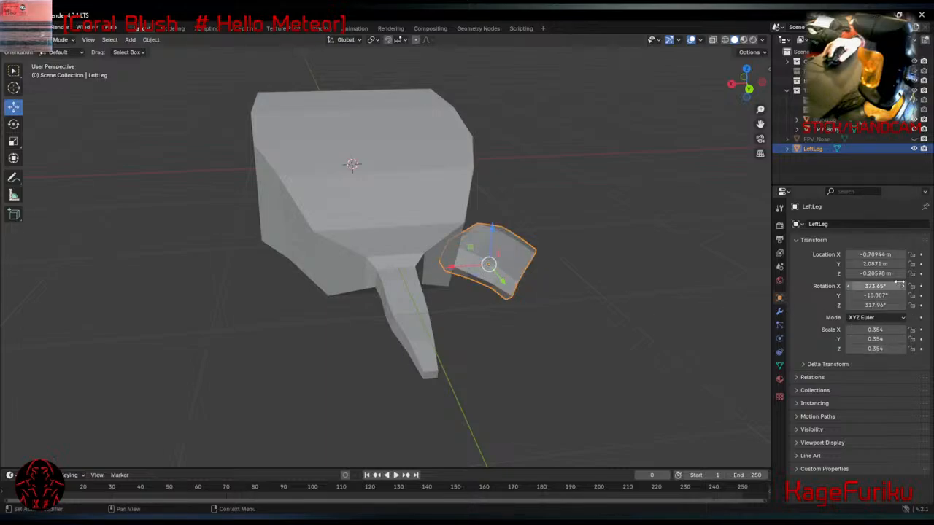
# Move the LeftLeg object along the X axis to the opposite side of the body, at about X 0.56 m.
pyautogui.moveTo(532, 264); pyautogui.dragTo(605, 290, button='middle')
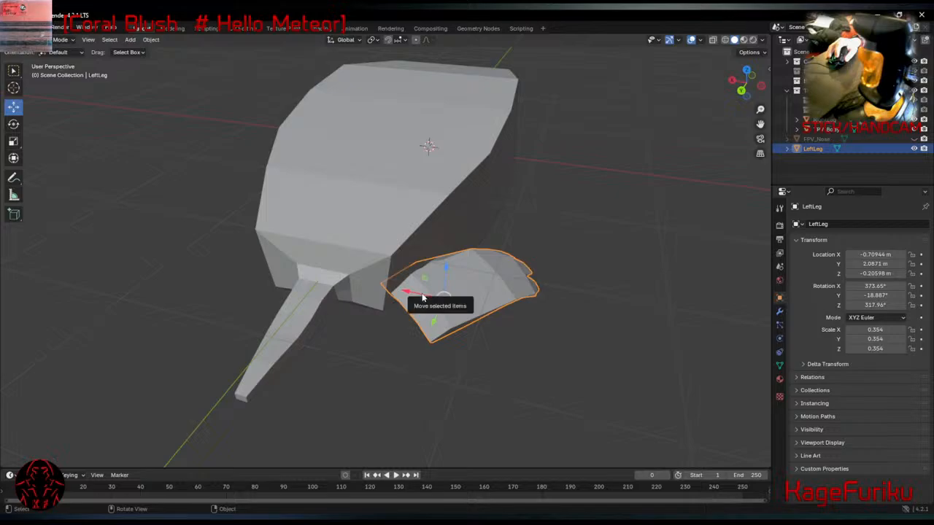
pyautogui.moveTo(425, 296); pyautogui.dragTo(241, 294)
pyautogui.moveTo(280, 308); pyautogui.dragTo(336, 299, button='middle')
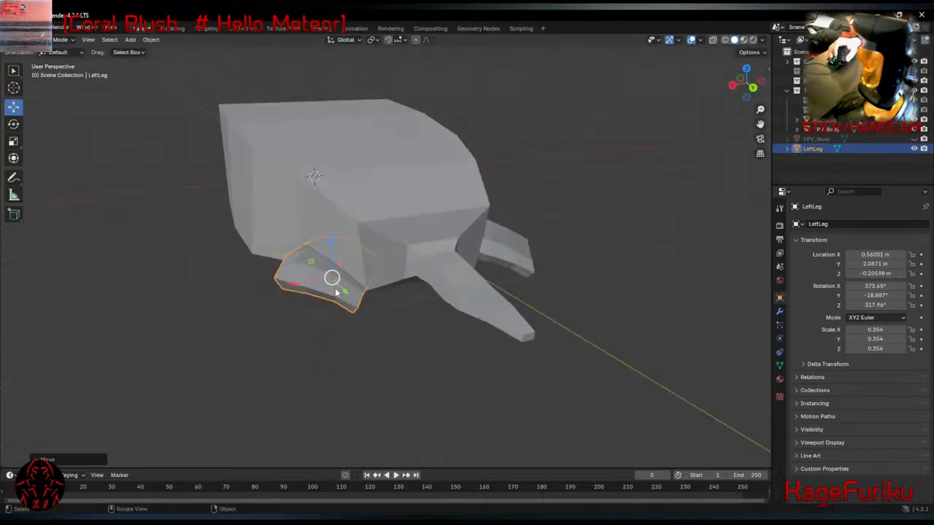
# Rotate the LeftLeg object in the perspective view to about X 368.87°, Y 1.50°, Z 326.23°.
pyautogui.press('r')
pyautogui.click(361, 296)
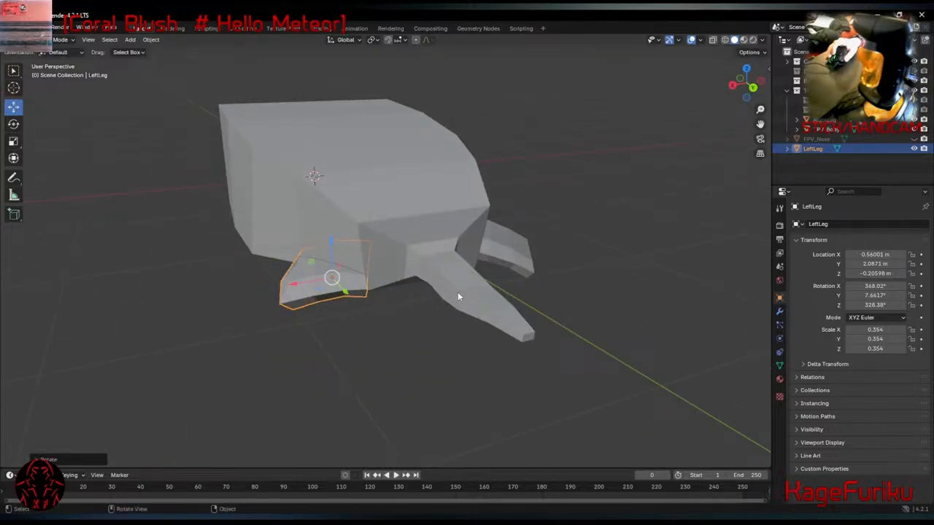
pyautogui.press('r')
pyautogui.click(433, 307)
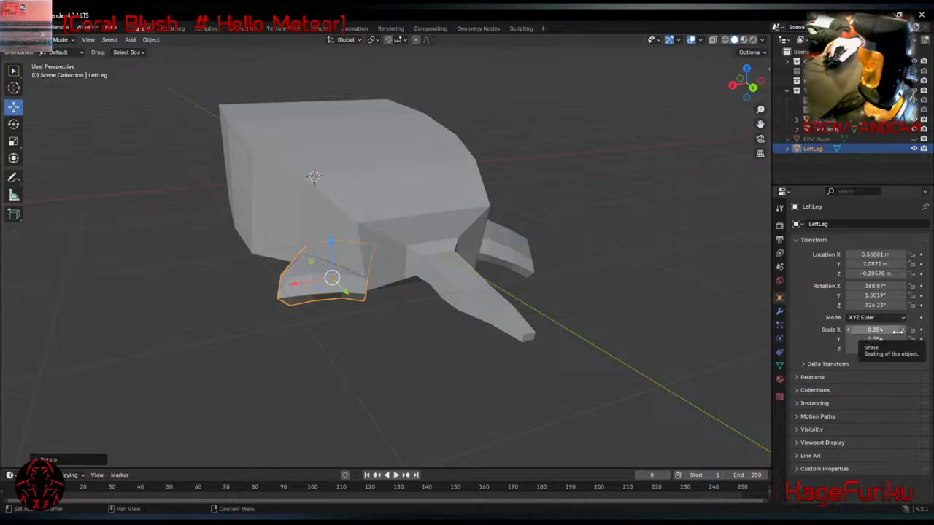
# Try to flip the LeftLeg object with a Z scale of -0.354, and restore the Z scale to 0.354.
pyautogui.click(866, 348)
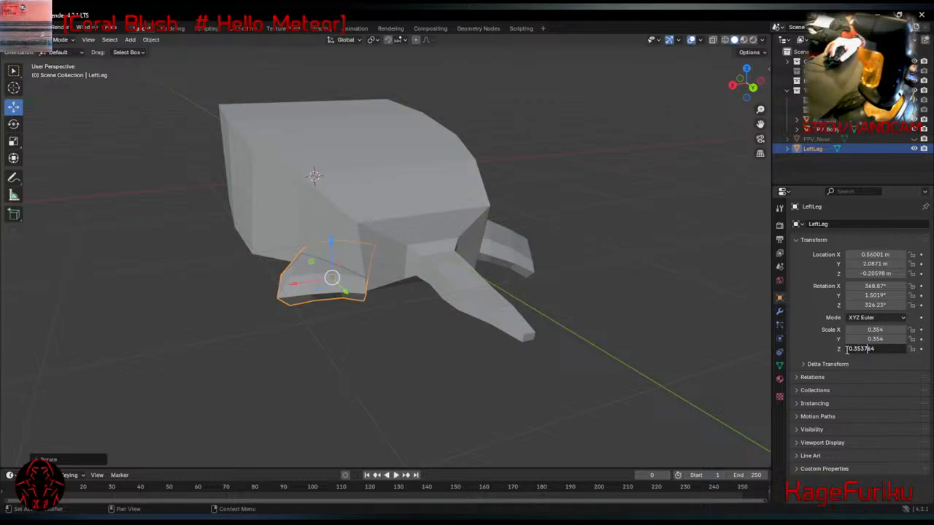
pyautogui.press('Return')
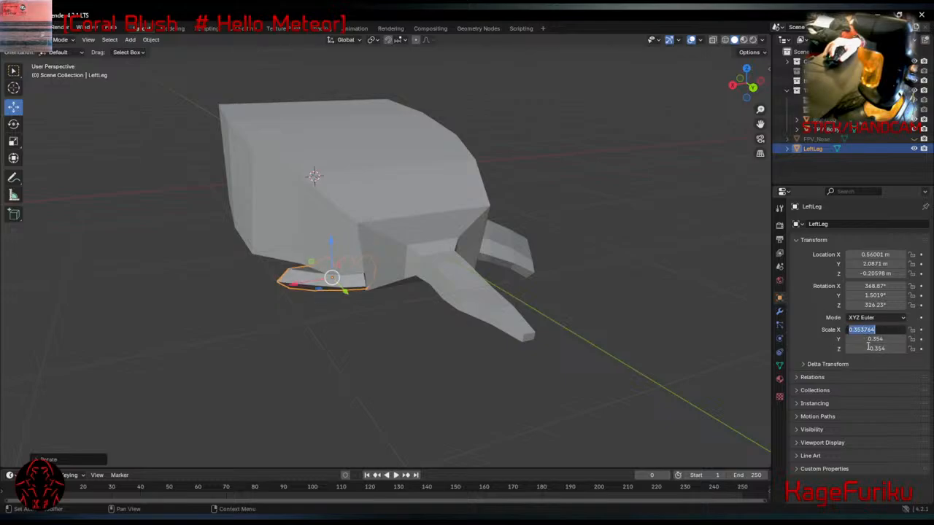
pyautogui.click(868, 348)
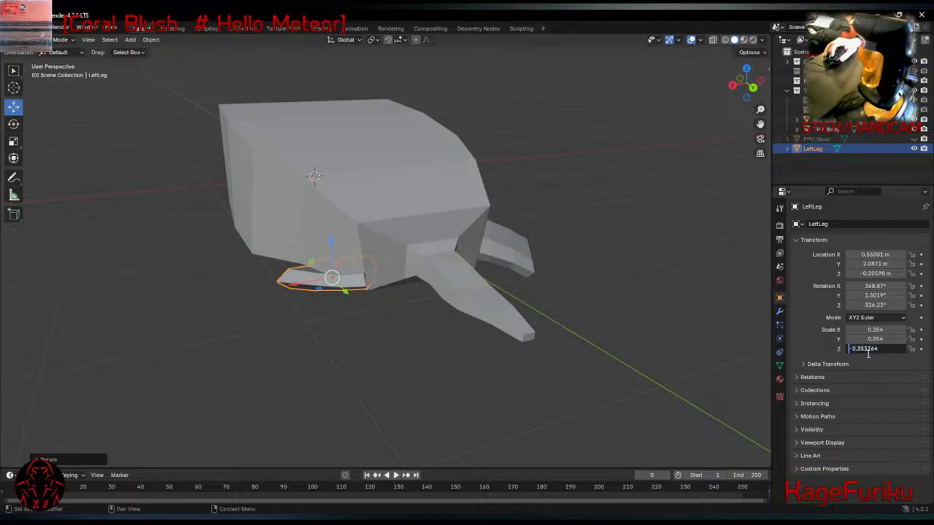
pyautogui.press('Delete')
pyautogui.press('Return')
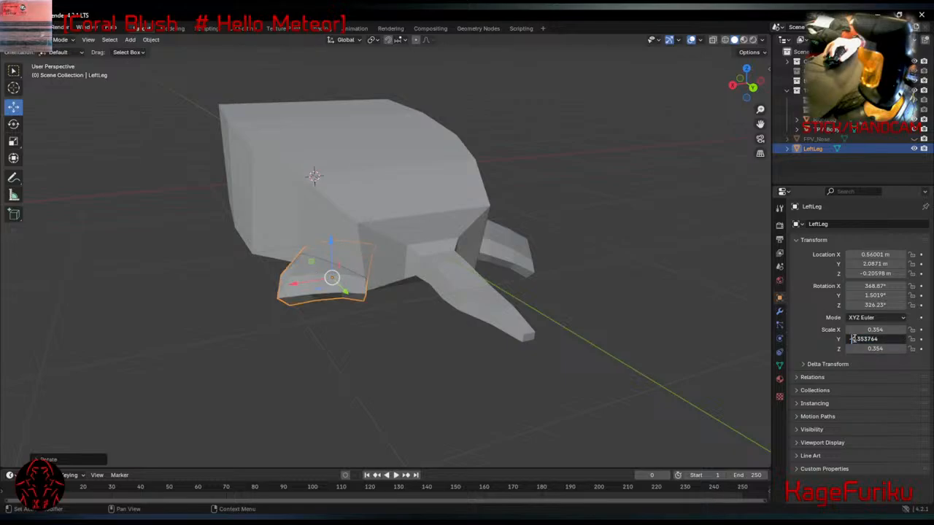
# Flip the LeftLeg object by setting its Y and X scales to -0.354, and open the Y scale for editing.
pyautogui.press('Return')
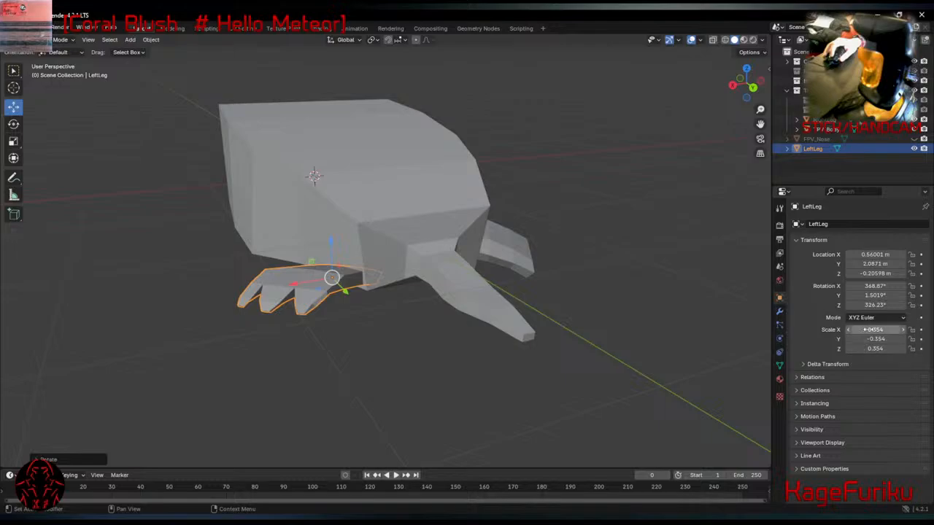
pyautogui.press('Delete')
pyautogui.press('Return')
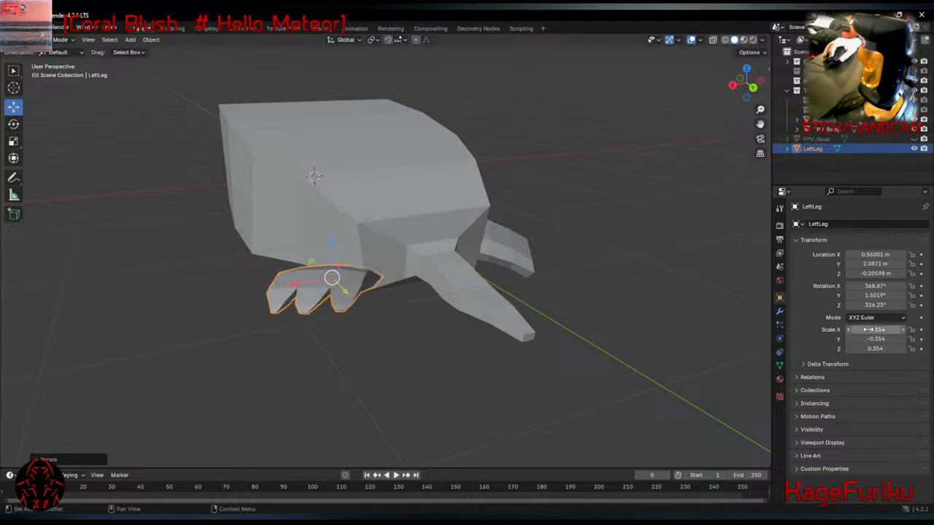
pyautogui.click(868, 340)
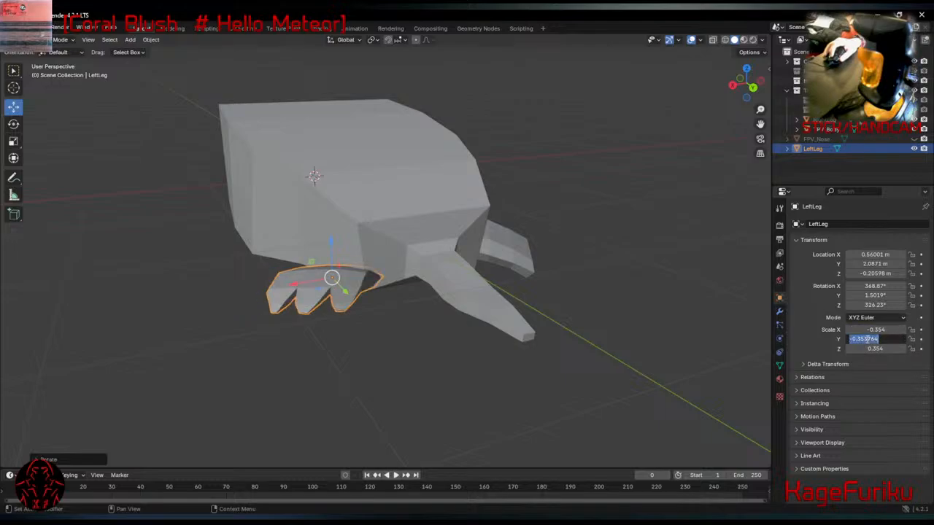
# Make the left leg's negative Y scale positive, at 0.354.
pyautogui.press('Home')
pyautogui.press('Delete')
pyautogui.press('Return')
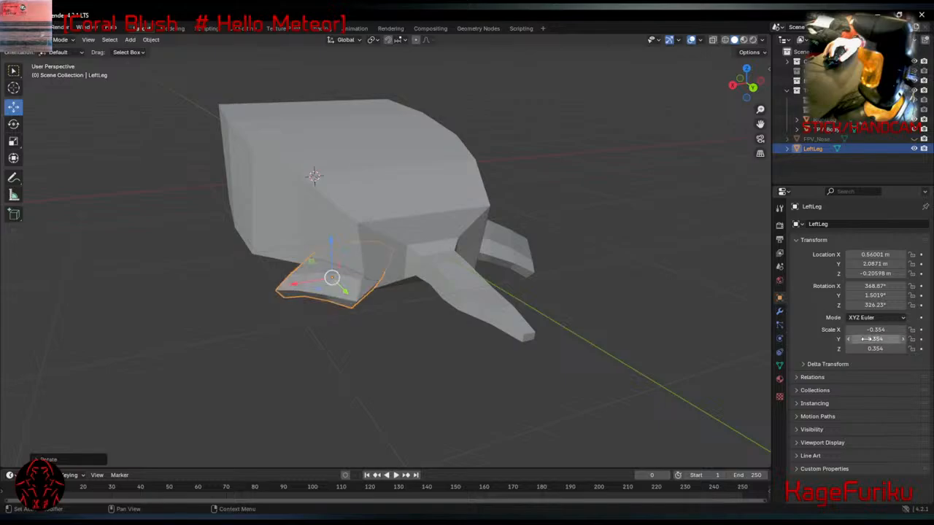
# Trackball-rotate the left leg out of its flipped pose, and turn it in the side view so its claws point forward along the body.
pyautogui.moveTo(334, 293); pyautogui.dragTo(359, 291, button='middle')
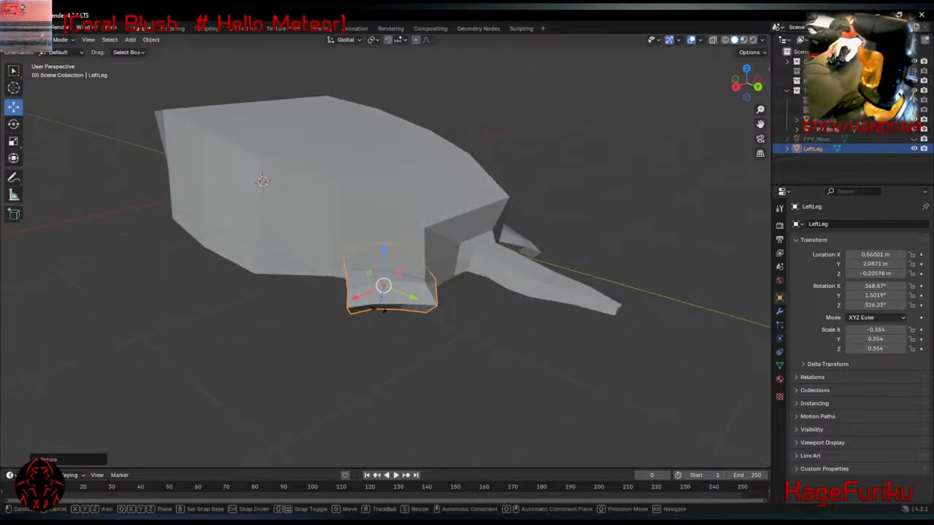
pyautogui.press('r')
pyautogui.press('r')
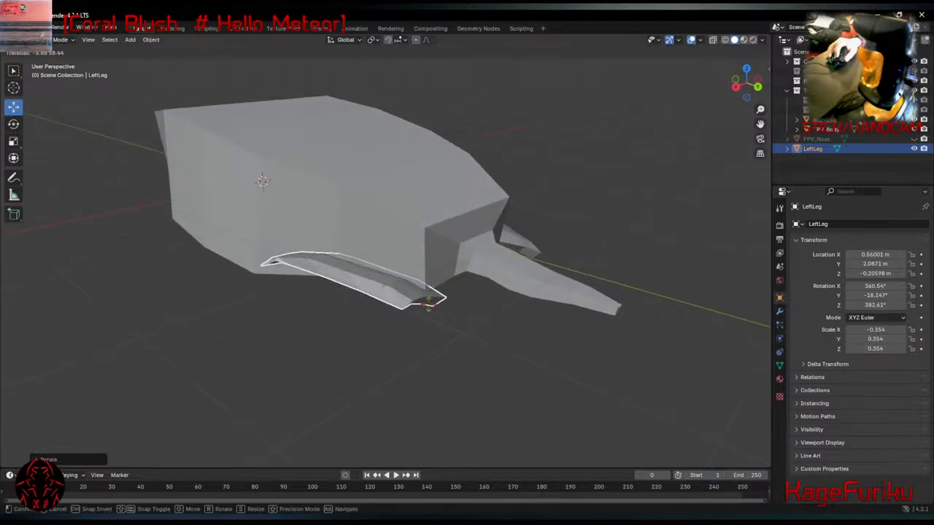
pyautogui.click(428, 299)
pyautogui.press('r')
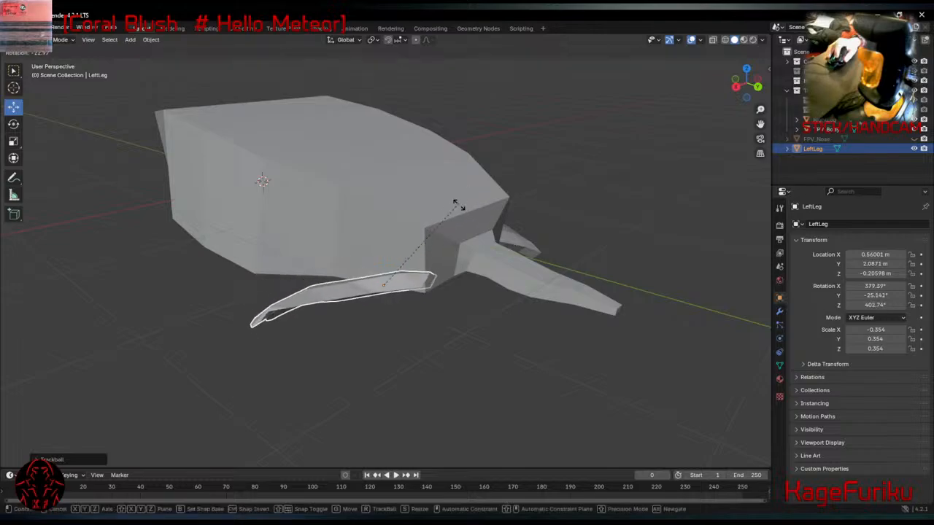
pyautogui.click(494, 207)
# Rotate the left leg twice in the rear view to a rotation of about 385°, -0.8°, 410°.
pyautogui.moveTo(494, 207); pyautogui.dragTo(432, 208, button='middle')
pyautogui.press('r')
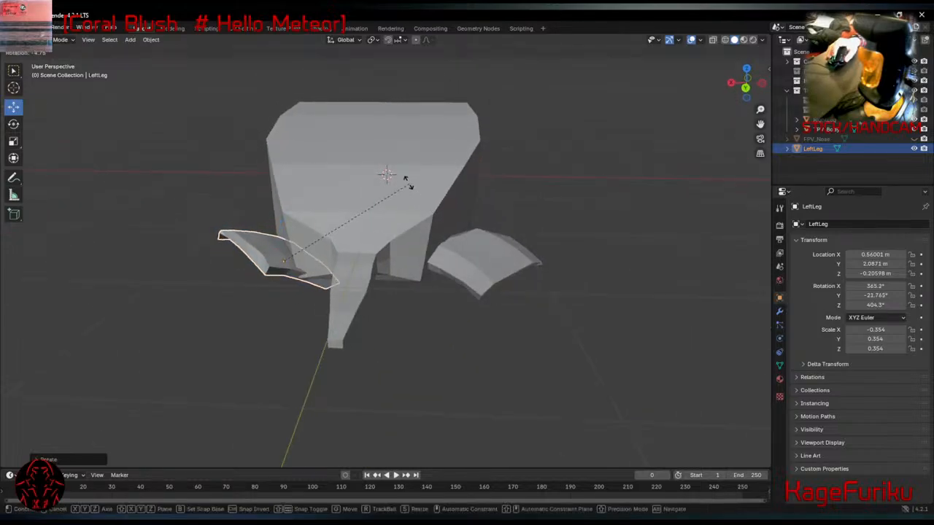
pyautogui.click(405, 181)
pyautogui.press('r')
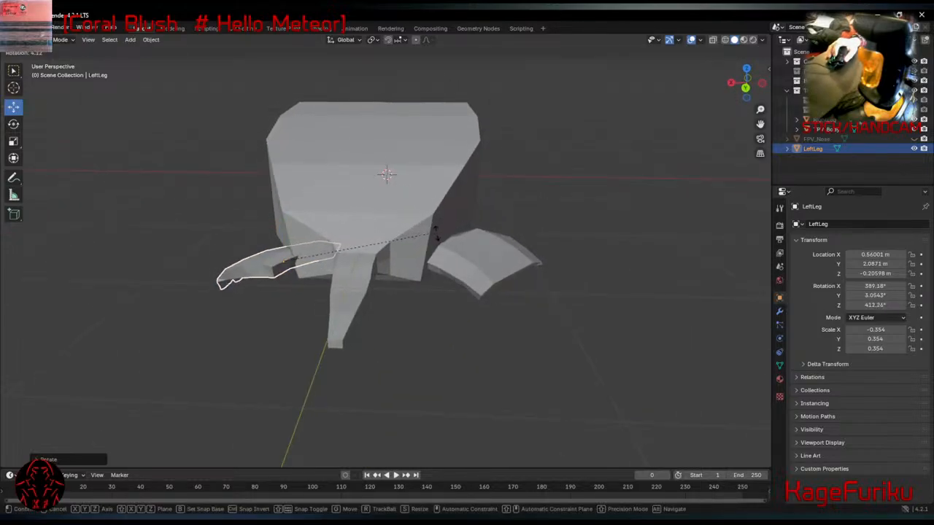
pyautogui.click(430, 258)
# Move the left leg to about X 0.658 m, Y 2.183 m and rotate it in the view from above.
pyautogui.moveTo(430, 258); pyautogui.dragTo(403, 337, button='middle')
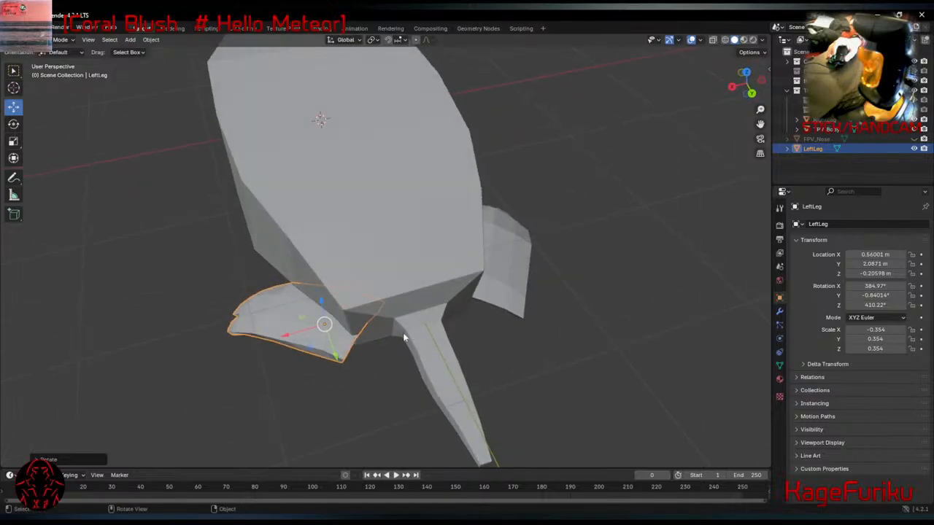
pyautogui.press('g')
pyautogui.click(320, 362)
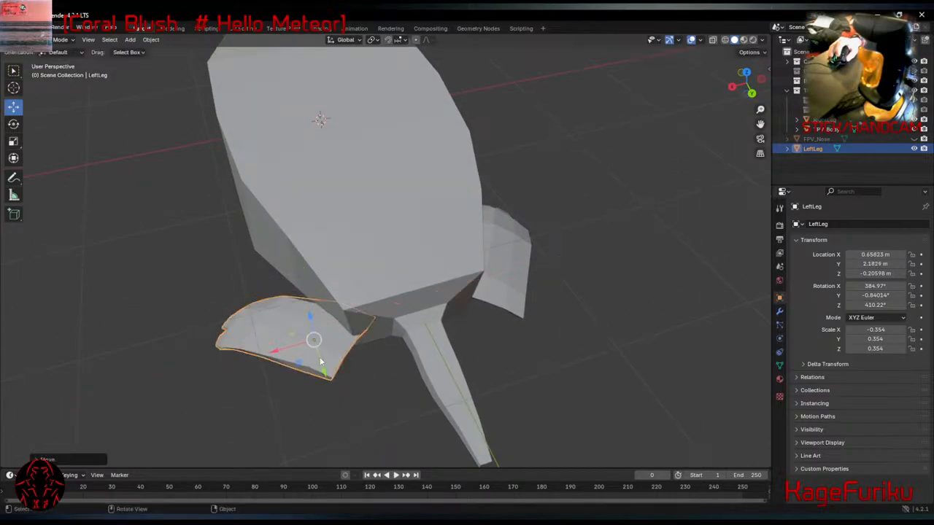
pyautogui.press('r')
pyautogui.click(454, 369)
# Refine the left leg's tilt from below and from the side to a rotation of about 374.6°, 2.1°, 395.2°.
pyautogui.moveTo(454, 369); pyautogui.dragTo(333, 282, button='middle')
pyautogui.press('r')
pyautogui.click(224, 205)
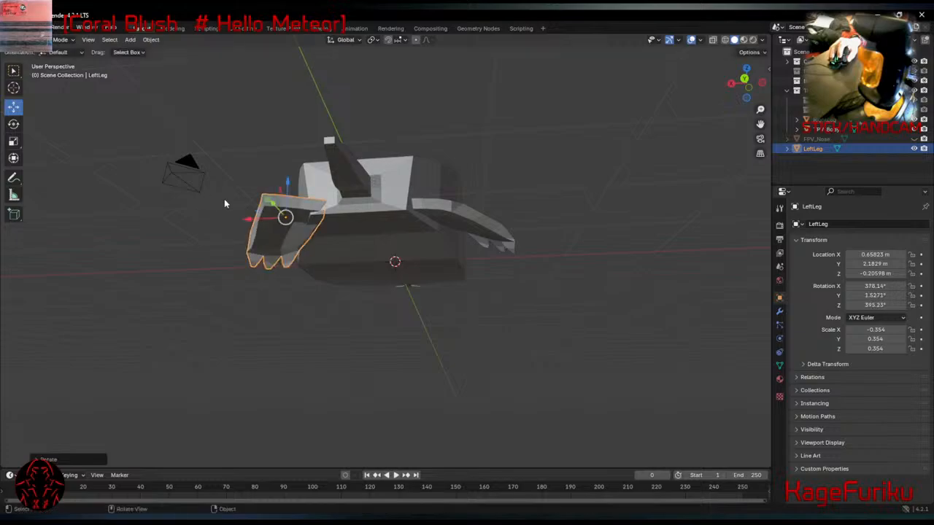
pyautogui.moveTo(285, 176); pyautogui.dragTo(332, 167, button='middle')
pyautogui.press('r')
pyautogui.click(251, 261)
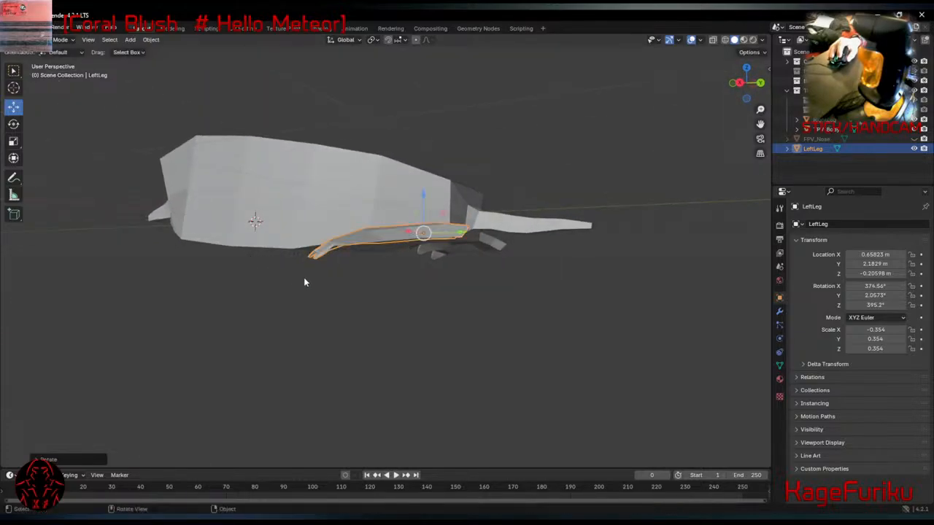
# Move the left leg in the horizontal plane to about X 0.705 m, Y 2.11 m and deselect it.
pyautogui.moveTo(304, 281); pyautogui.dragTo(294, 336, button='middle')
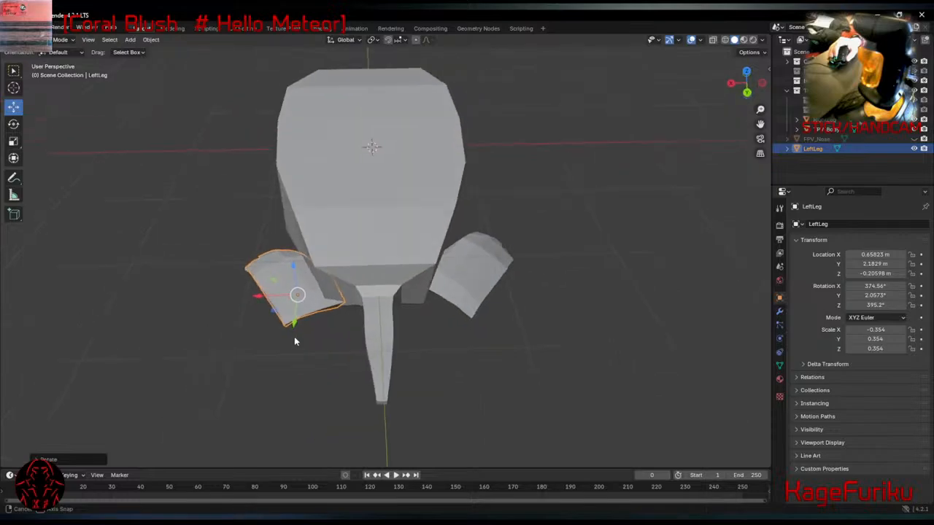
pyautogui.press('g')
pyautogui.hotkey('shift', 'z')
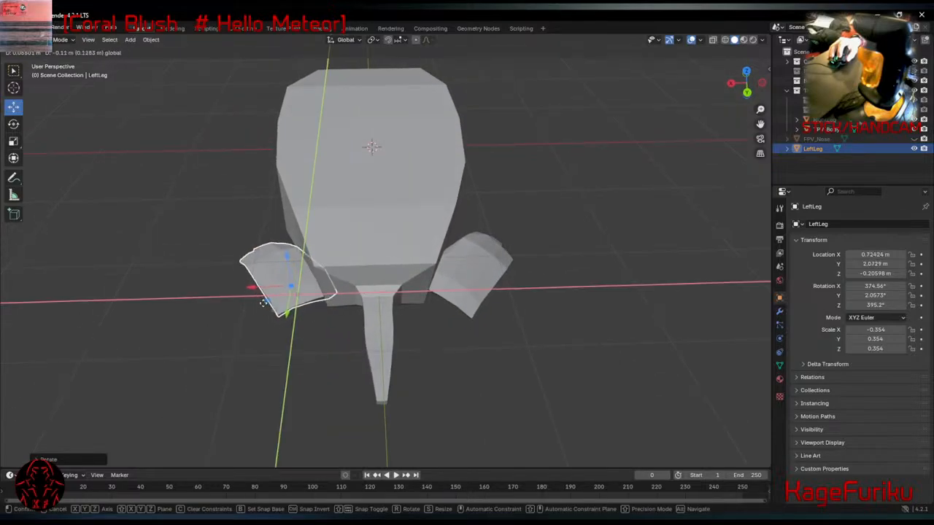
pyautogui.click(269, 301)
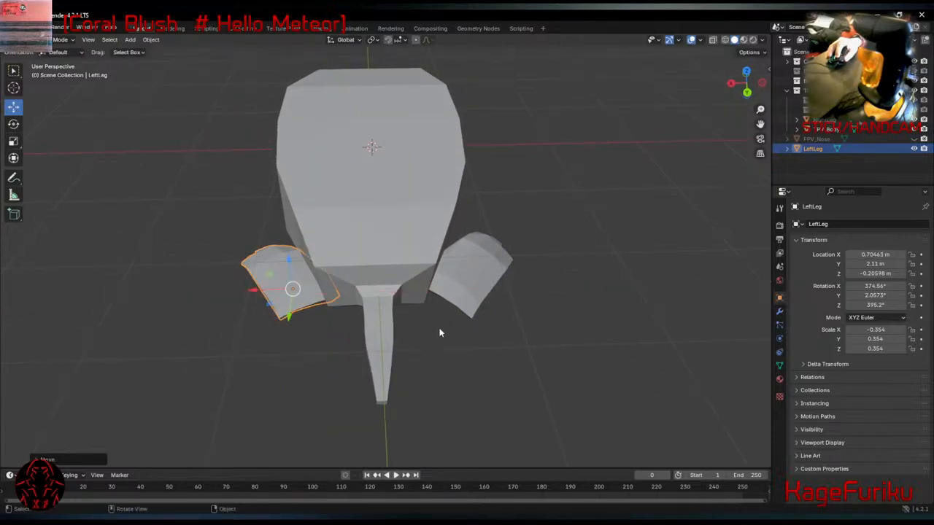
pyautogui.click(441, 332)
# Rotate the left leg in the side view to about 377.6°, -0.9°, 395.4°.
pyautogui.moveTo(440, 333); pyautogui.dragTo(419, 313, button='middle')
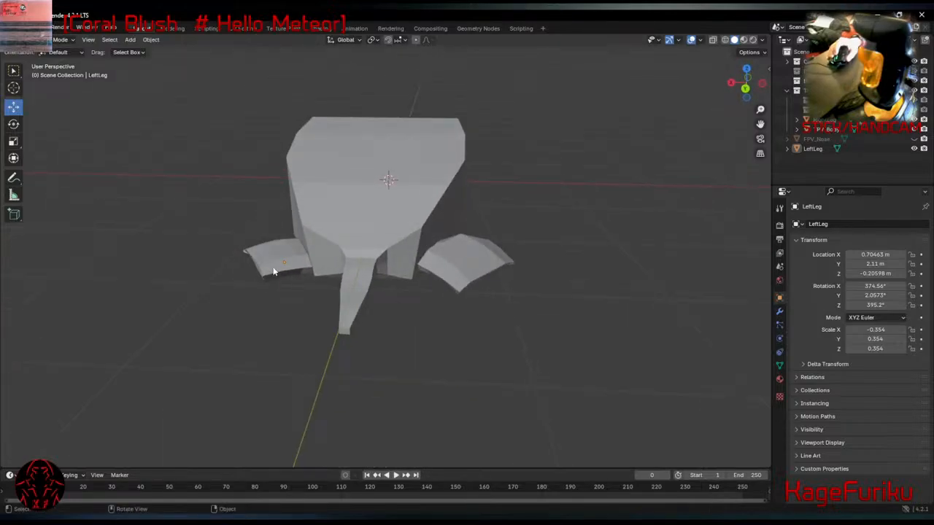
pyautogui.moveTo(273, 271); pyautogui.dragTo(403, 245, button='middle')
pyautogui.click(475, 244)
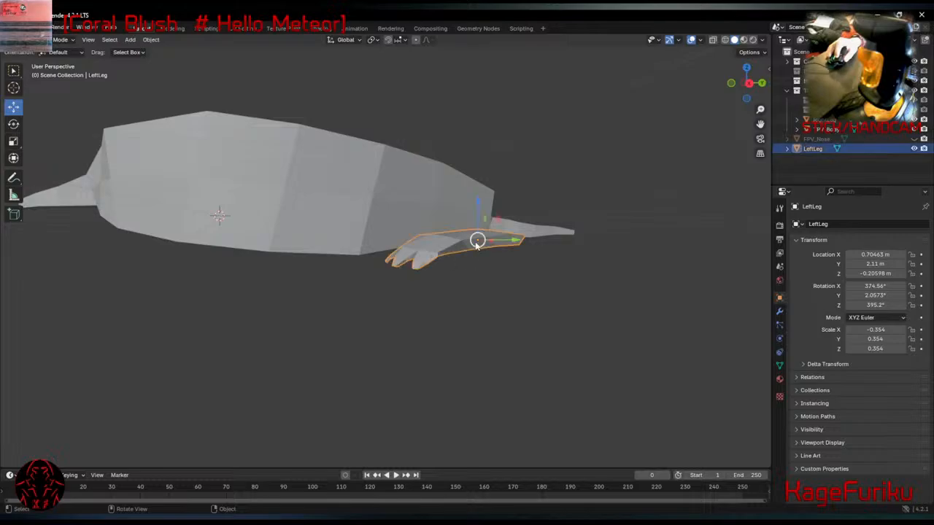
pyautogui.press('r')
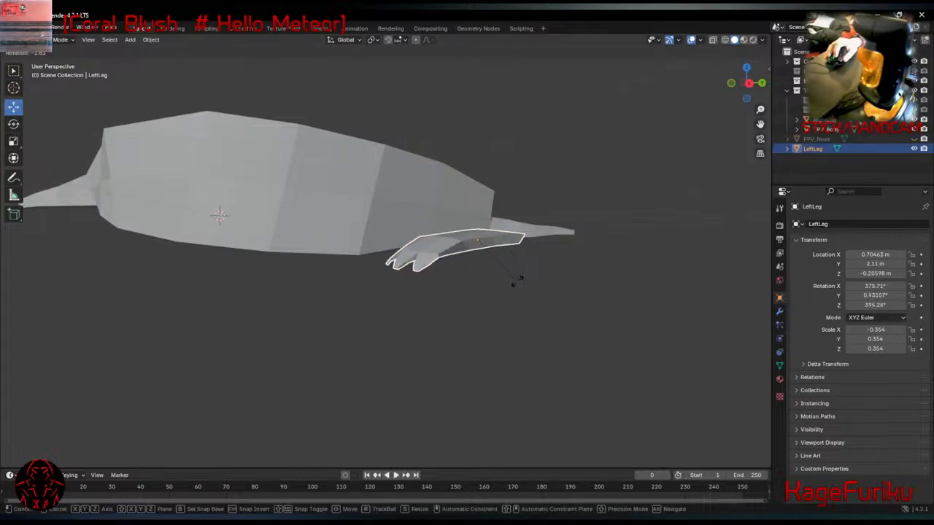
pyautogui.click(522, 283)
# Reposition the left leg beside the body at about X 0.772 m, Y 2.043 m, Z -0.204 m.
pyautogui.press('g')
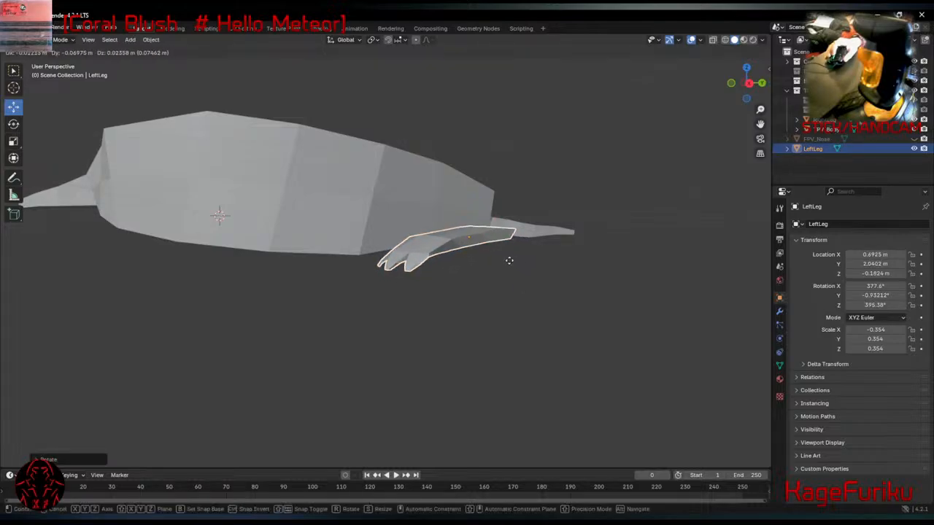
pyautogui.click(513, 270)
pyautogui.moveTo(513, 270); pyautogui.dragTo(381, 318, button='middle')
pyautogui.press('g')
pyautogui.click(384, 312)
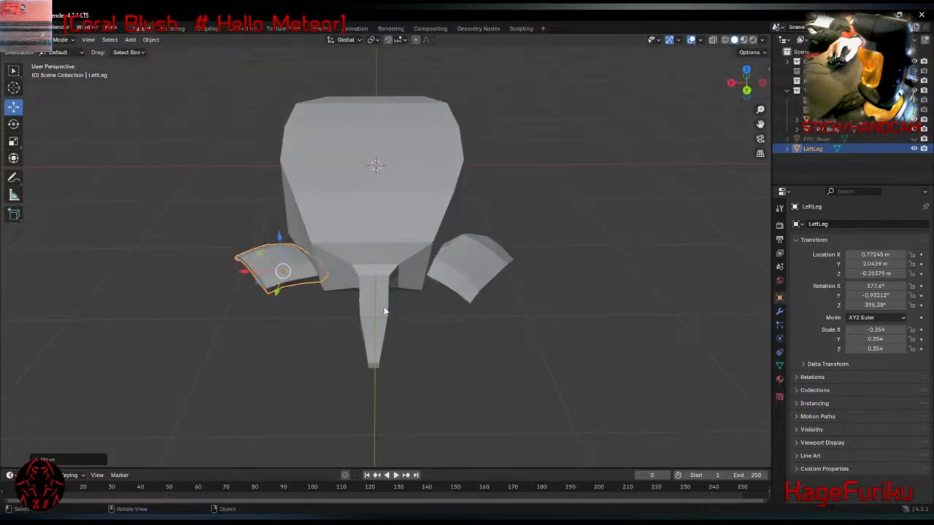
# Rotate and trackball-rotate the left leg to mirror the right leg, at about 374.7°, 19.2°, 400.3°.
pyautogui.press('r')
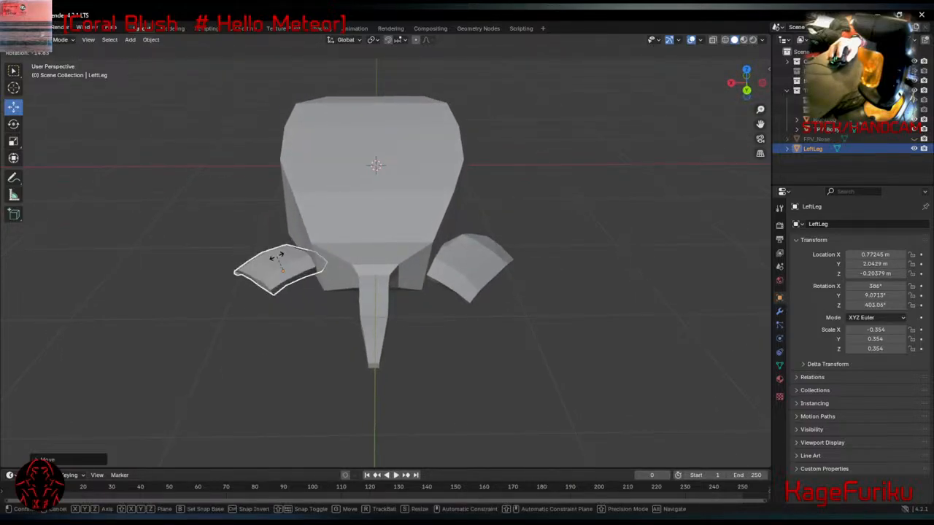
pyautogui.click(278, 258)
pyautogui.press('r')
pyautogui.press('r')
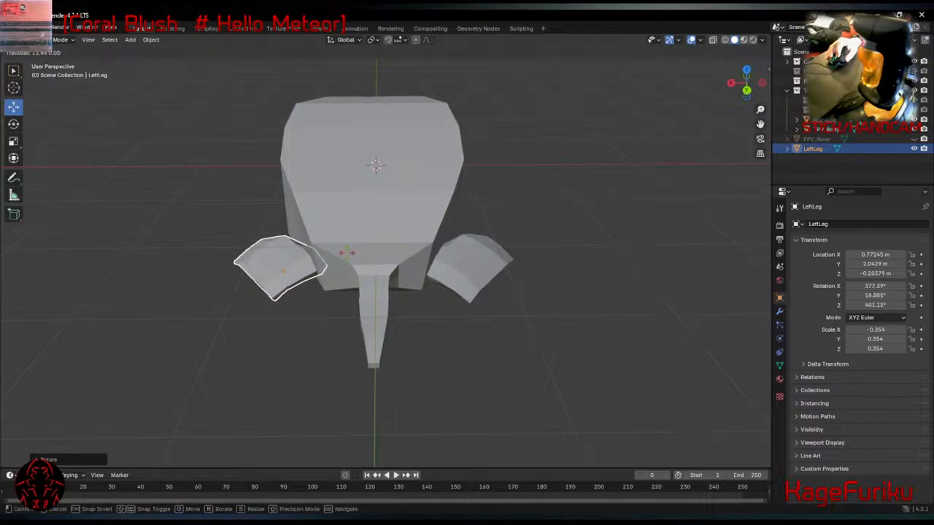
pyautogui.click(345, 259)
# Shift the left leg along the Y axis to about 2.096 m and deselect it.
pyautogui.moveTo(345, 260); pyautogui.dragTo(447, 260, button='middle')
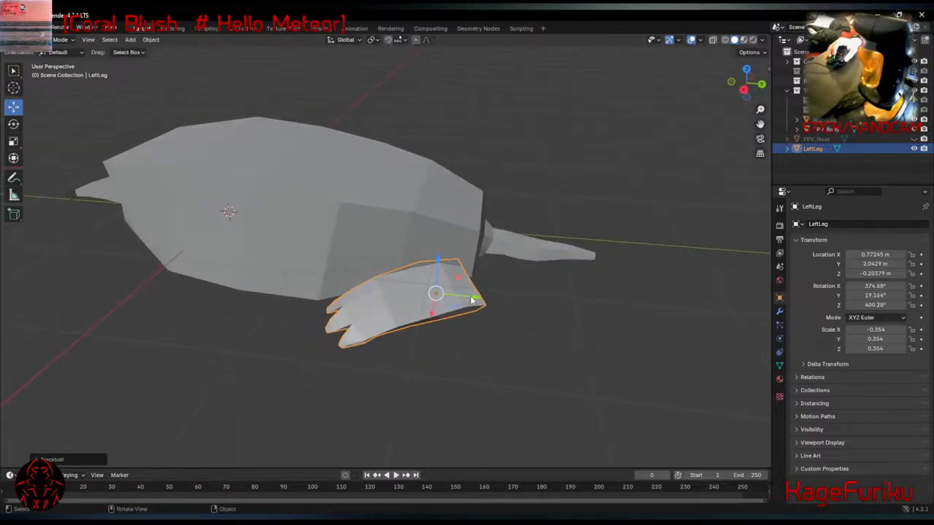
pyautogui.moveTo(471, 300); pyautogui.dragTo(481, 300)
pyautogui.click(627, 307)
pyautogui.moveTo(626, 307); pyautogui.dragTo(521, 364, button='middle')
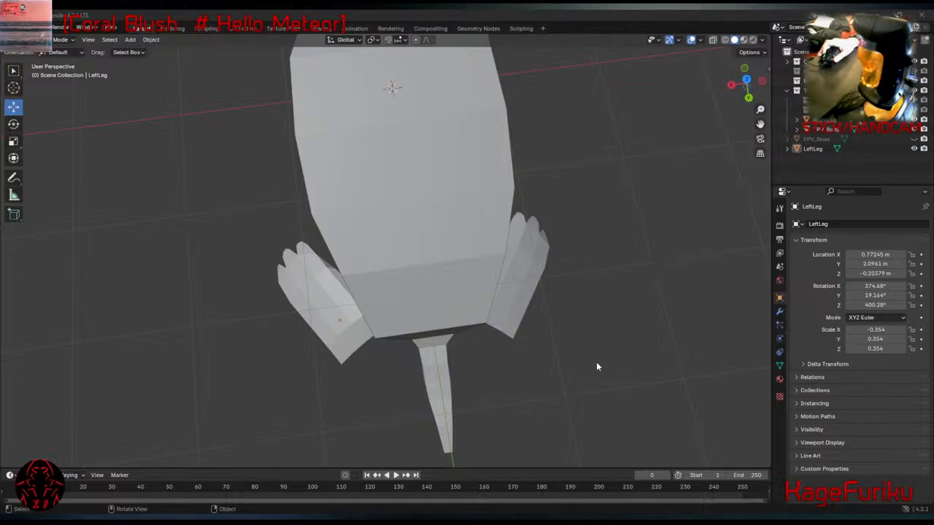
# Put the LeftLeg object into the ThirdPerson/MP collection.
pyautogui.moveTo(596, 362); pyautogui.dragTo(553, 338, button='middle')
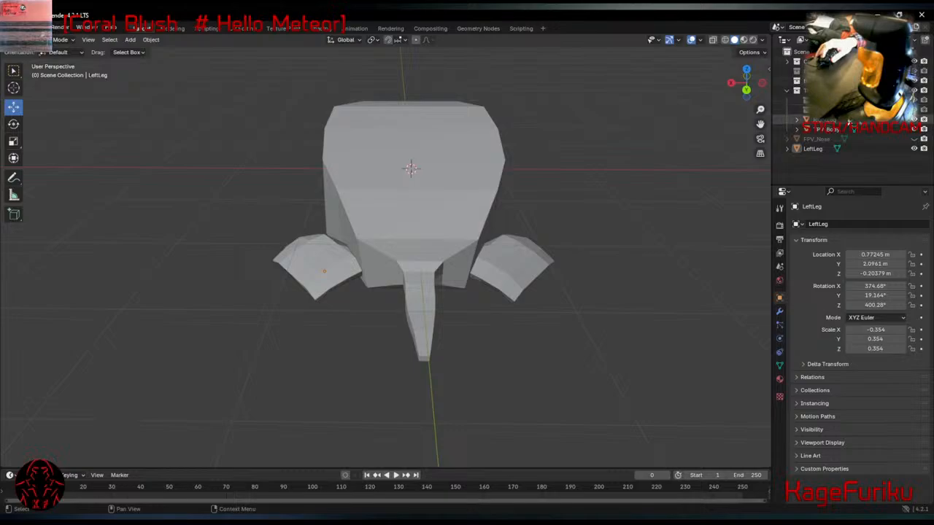
pyautogui.click(846, 149)
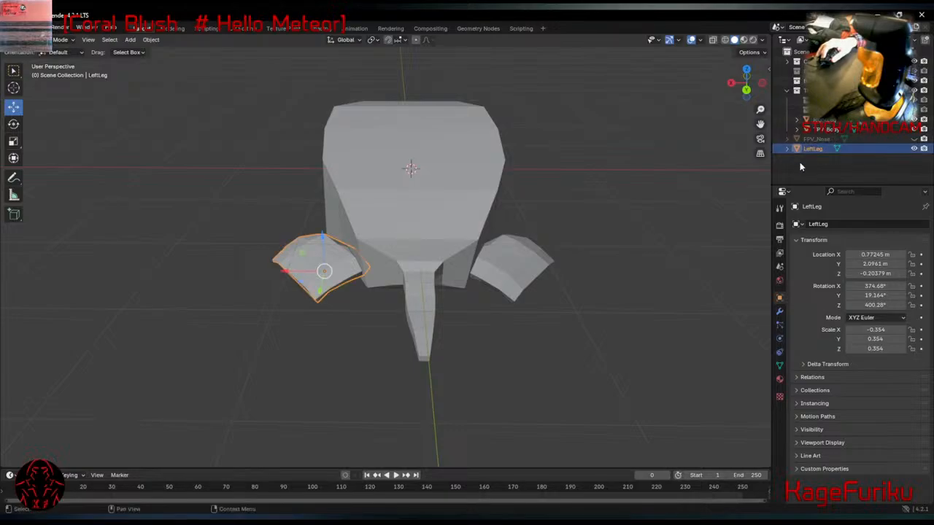
pyautogui.scroll(-3, 836, 129)
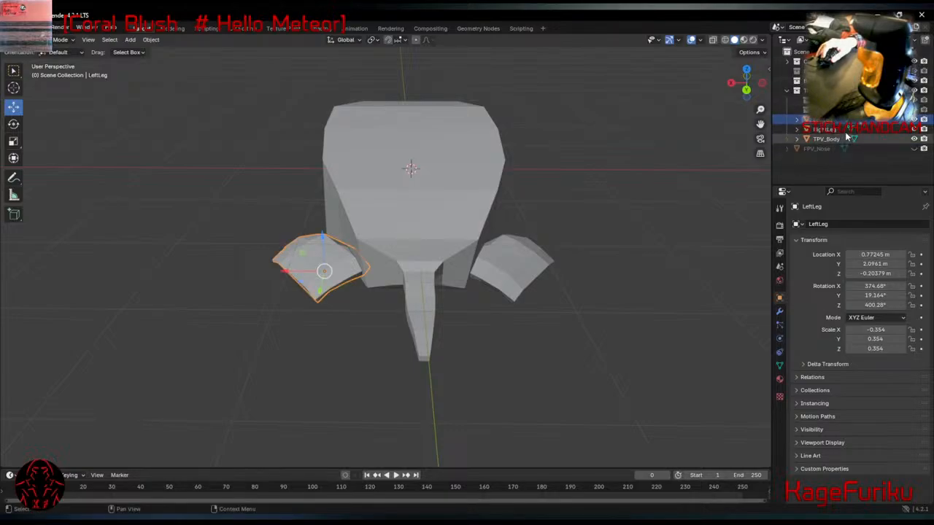
# Create a new collection under the Scene Collection and name it Legs.
pyautogui.click(804, 91)
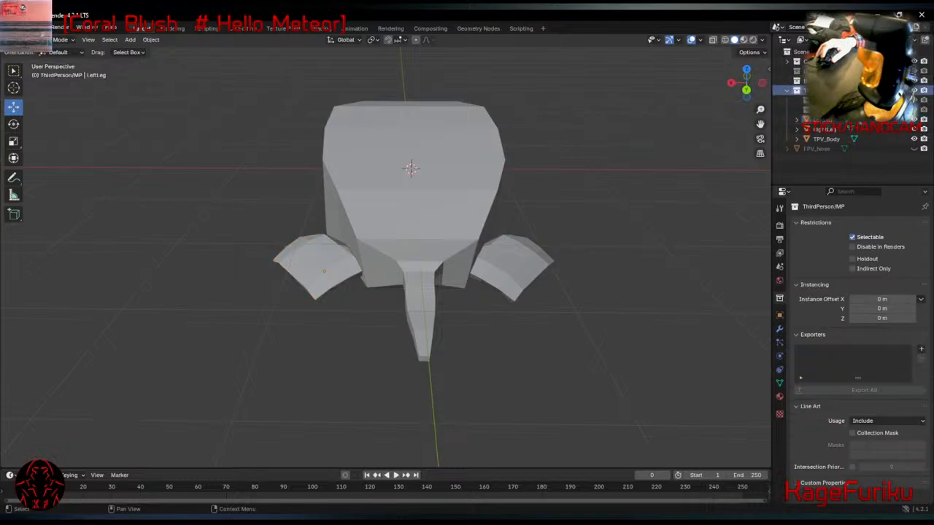
pyautogui.rightClick(805, 91)
pyautogui.rightClick(819, 52)
pyautogui.click(779, 51)
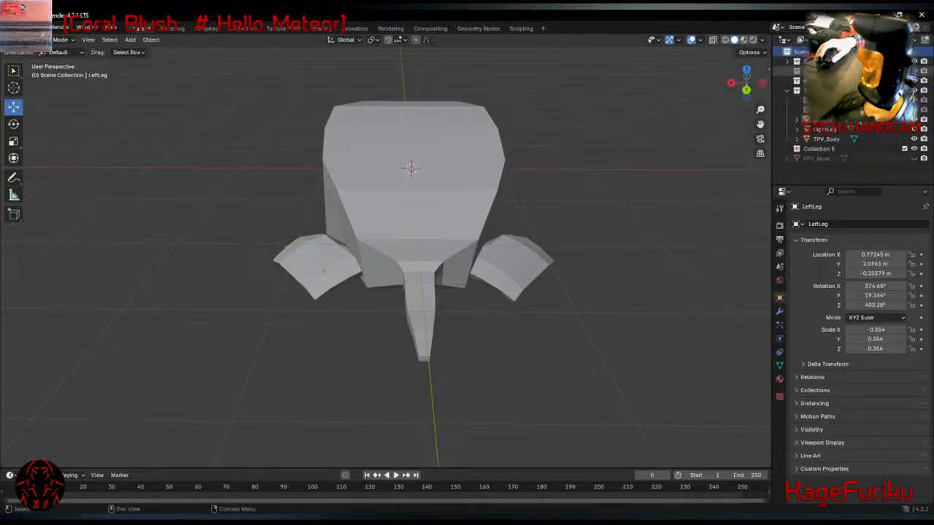
pyautogui.click(838, 149)
pyautogui.doubleClick(838, 149)
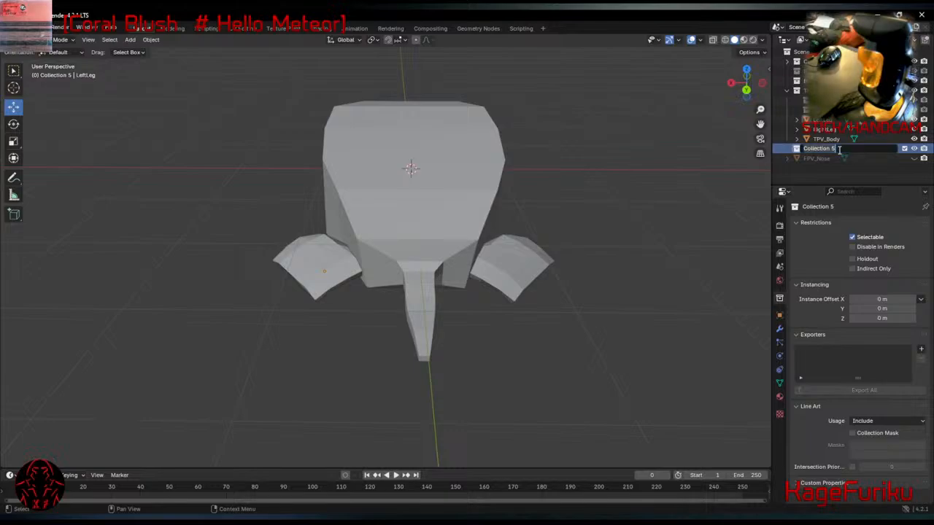
pyautogui.write('Legs')
pyautogui.press('Return')
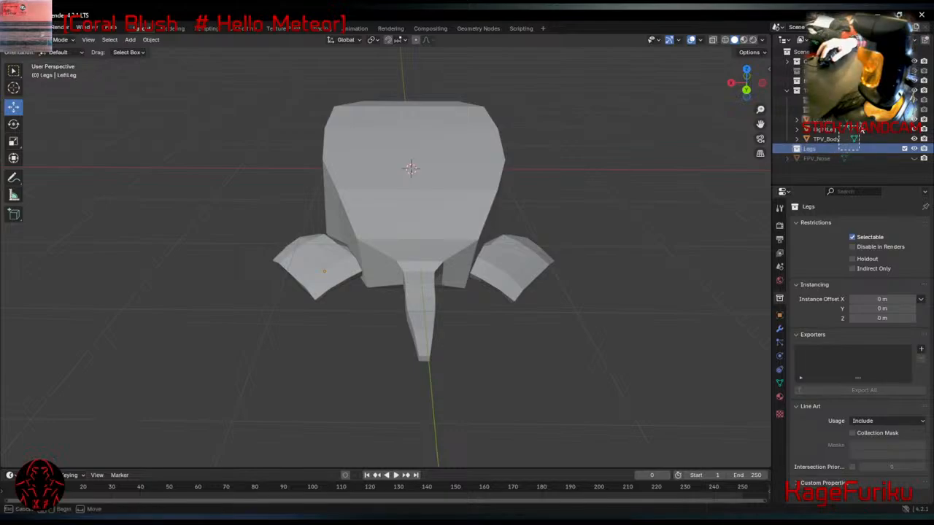
# Nest the Legs collection inside ThirdPerson/MP and move LeftLeg and RightLeg into it.
pyautogui.moveTo(839, 153); pyautogui.dragTo(822, 144)
pyautogui.moveTo(825, 97); pyautogui.dragTo(824, 93)
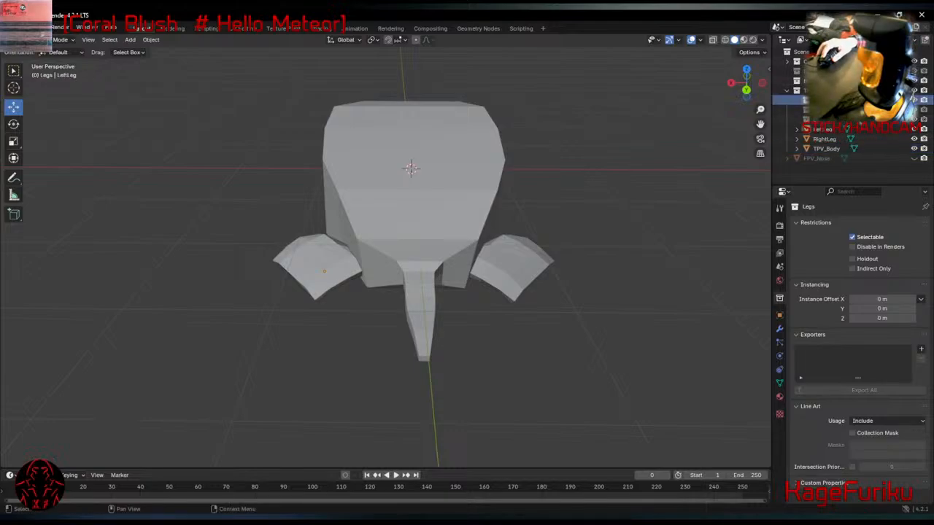
pyautogui.click(844, 138)
pyautogui.keyDown('ctrl'); pyautogui.click(836, 129); pyautogui.keyUp('ctrl')
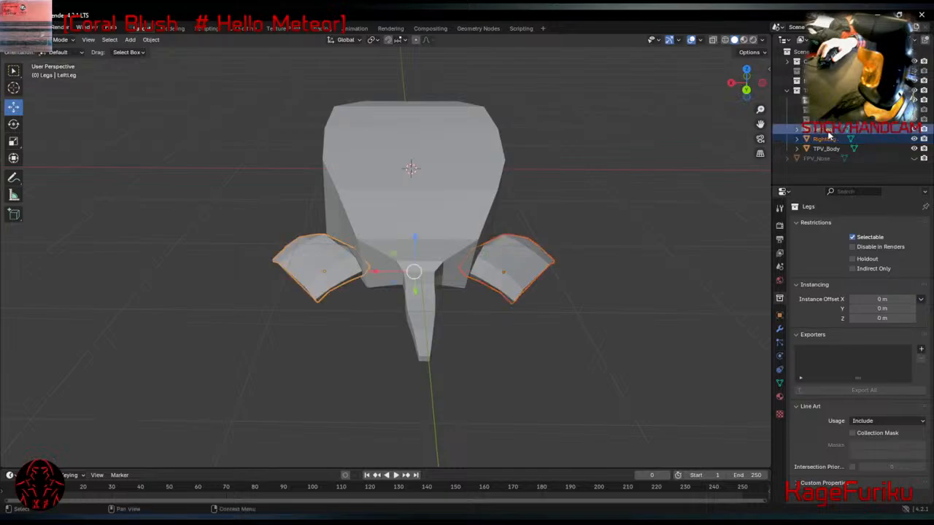
pyautogui.moveTo(826, 110); pyautogui.dragTo(825, 101)
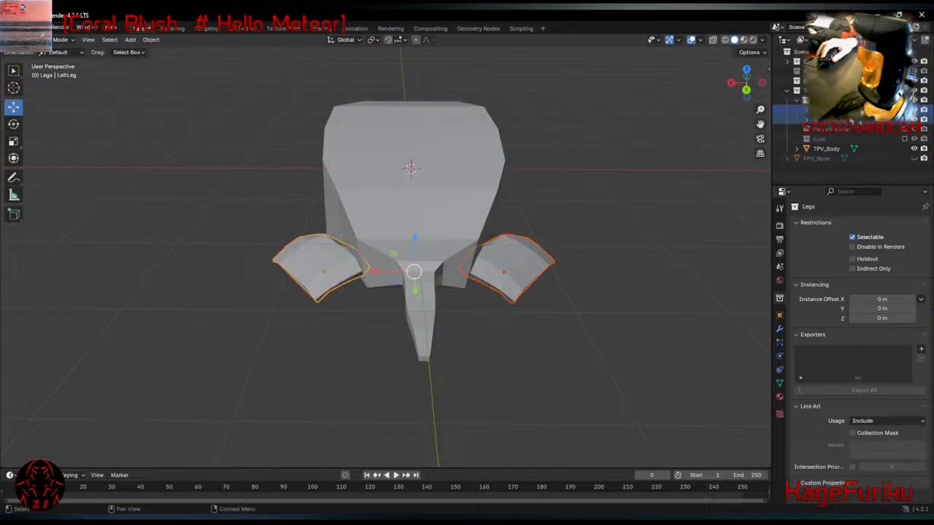
# Enable the excluded hands and Eyes collections inside ThirdPerson/MP.
pyautogui.click(905, 129)
pyautogui.click(905, 158)
pyautogui.scroll(-2, 903, 166)
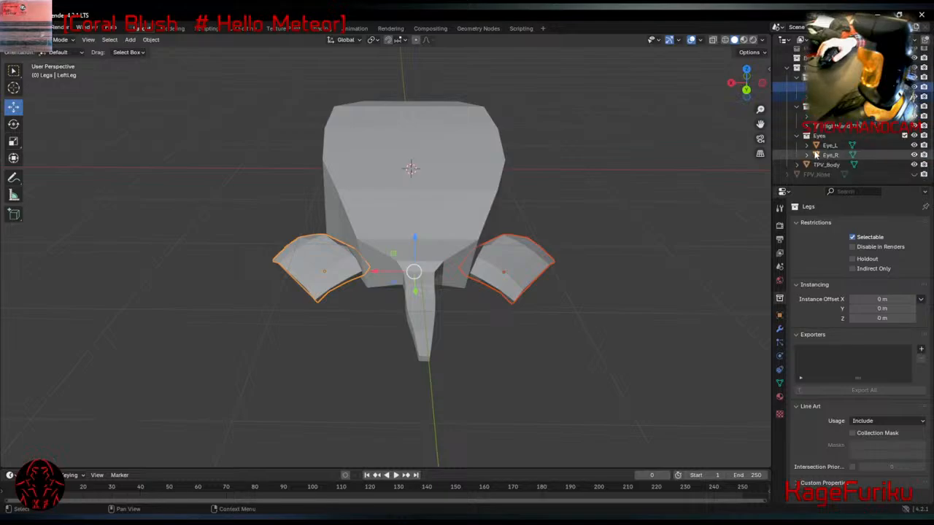
# Select all visible parts of the creature and switch to the Modeling workspace to edit their meshes.
pyautogui.moveTo(520, 158); pyautogui.dragTo(295, 230, button='middle')
pyautogui.moveTo(502, 108); pyautogui.dragTo(117, 333)
pyautogui.moveTo(117, 334); pyautogui.dragTo(293, 307, button='middle')
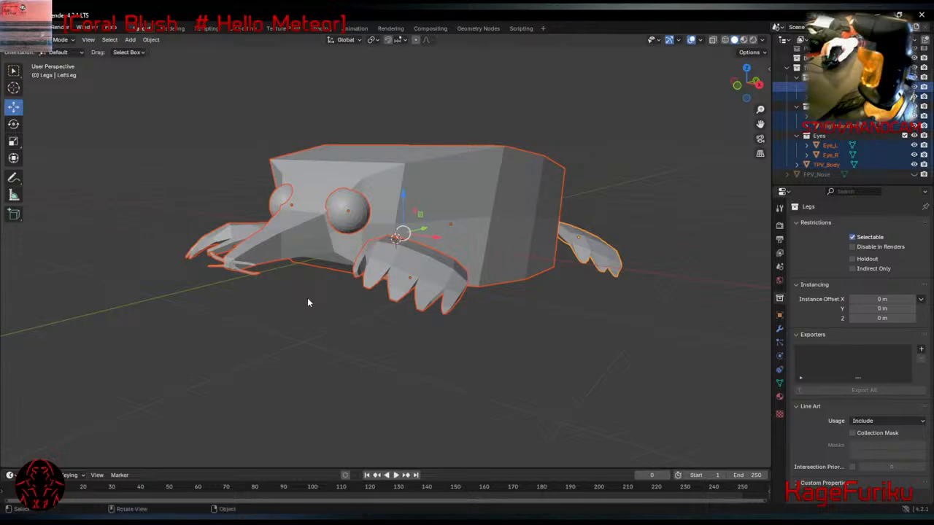
pyautogui.click(175, 29)
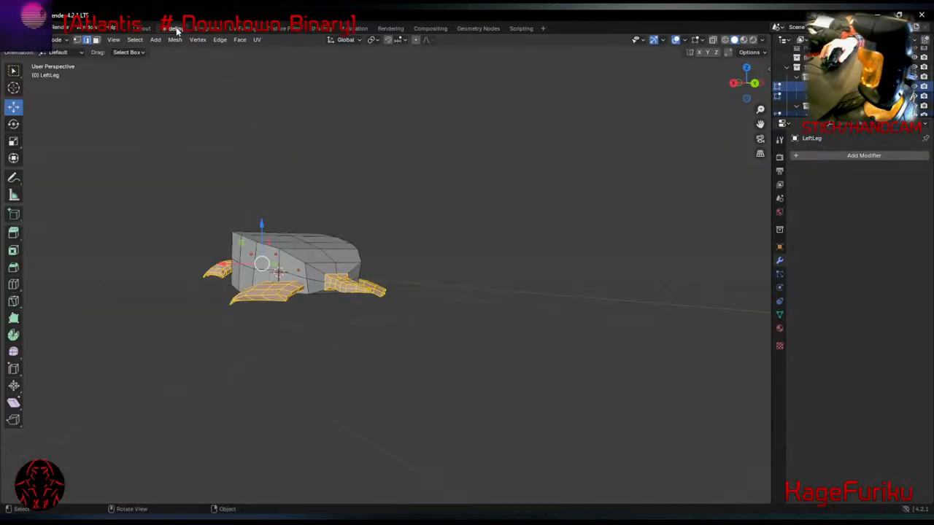
pyautogui.moveTo(191, 206); pyautogui.dragTo(418, 413, button='middle')
pyautogui.click(362, 381)
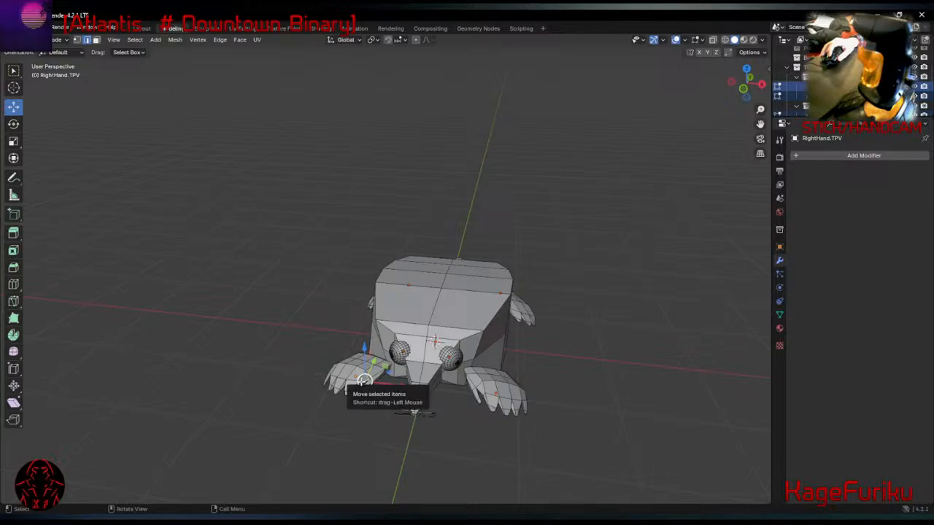
pyautogui.press('a')
pyautogui.click(338, 392)
pyautogui.click(265, 302)
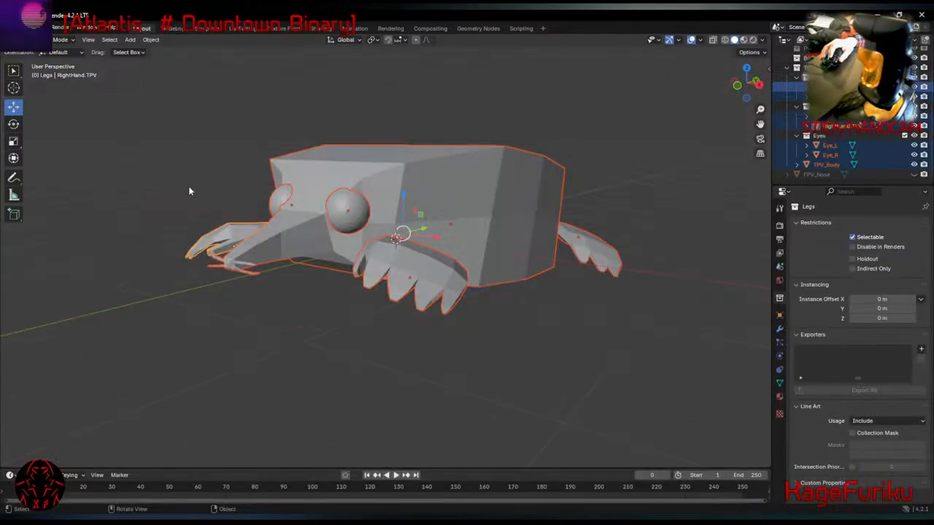
# Edit the meshes of both third-person hands together and move all their geometry slightly down along Z.
pyautogui.click(231, 227)
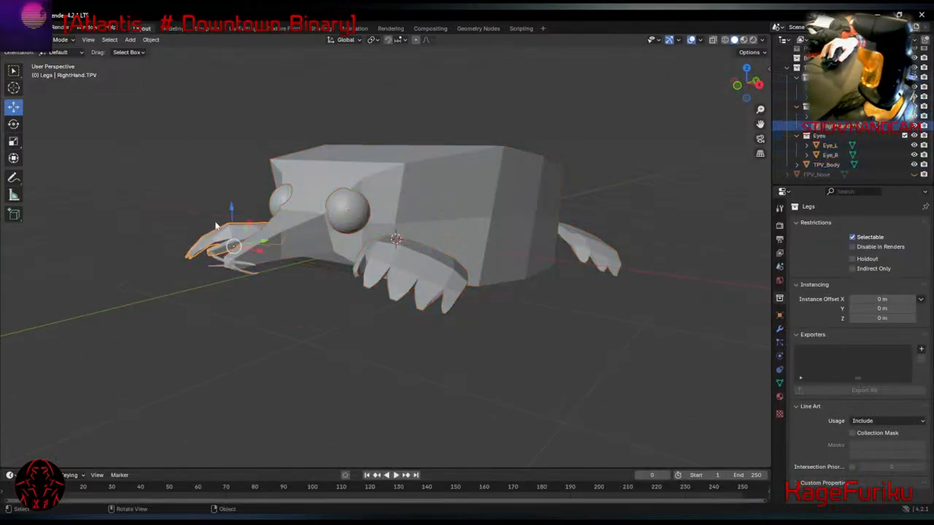
pyautogui.keyDown('shift'); pyautogui.click(398, 266); pyautogui.keyUp('shift')
pyautogui.click(172, 29)
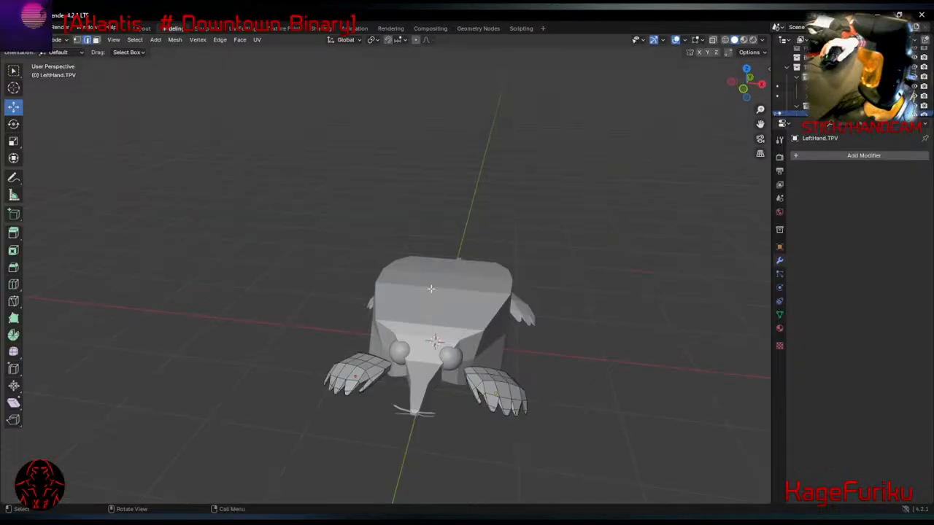
pyautogui.press('a')
pyautogui.moveTo(447, 375); pyautogui.dragTo(538, 340, button='middle')
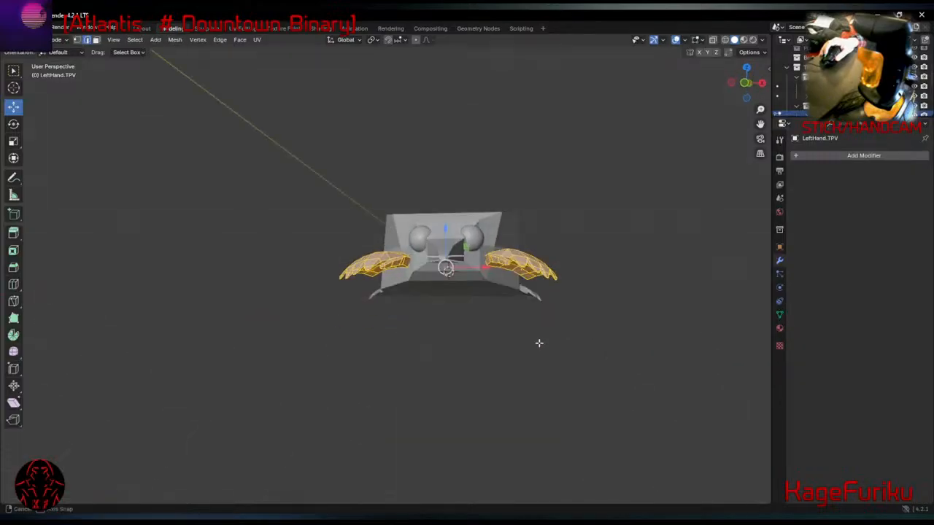
pyautogui.moveTo(445, 229); pyautogui.dragTo(458, 241)
pyautogui.moveTo(458, 241); pyautogui.dragTo(414, 256, button='middle')
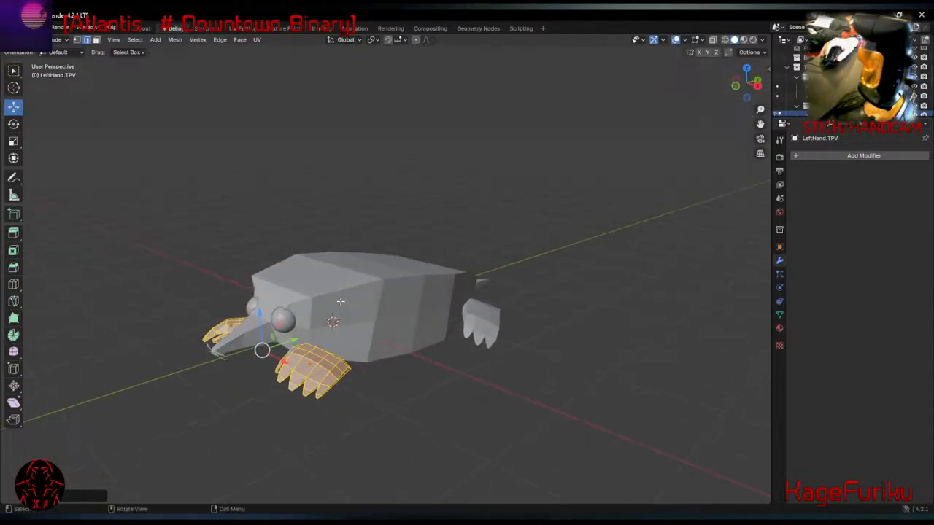
pyautogui.moveTo(296, 341); pyautogui.dragTo(325, 355, button='middle')
# Return to the Layout workspace and shift both third-person hands slightly back along Y towards the body.
pyautogui.click(140, 29)
pyautogui.moveTo(280, 196); pyautogui.dragTo(344, 213, button='middle')
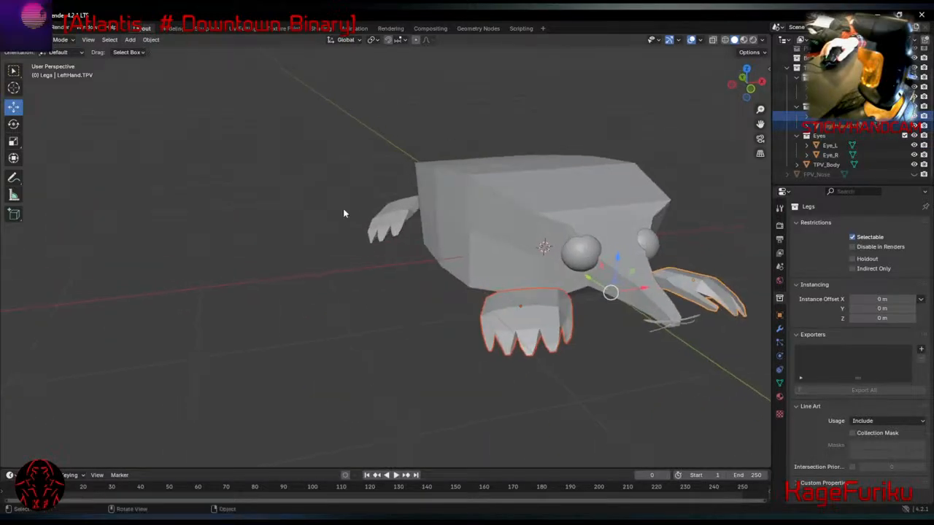
pyautogui.moveTo(588, 278); pyautogui.dragTo(577, 271)
pyautogui.moveTo(629, 290); pyautogui.dragTo(538, 265, button='middle')
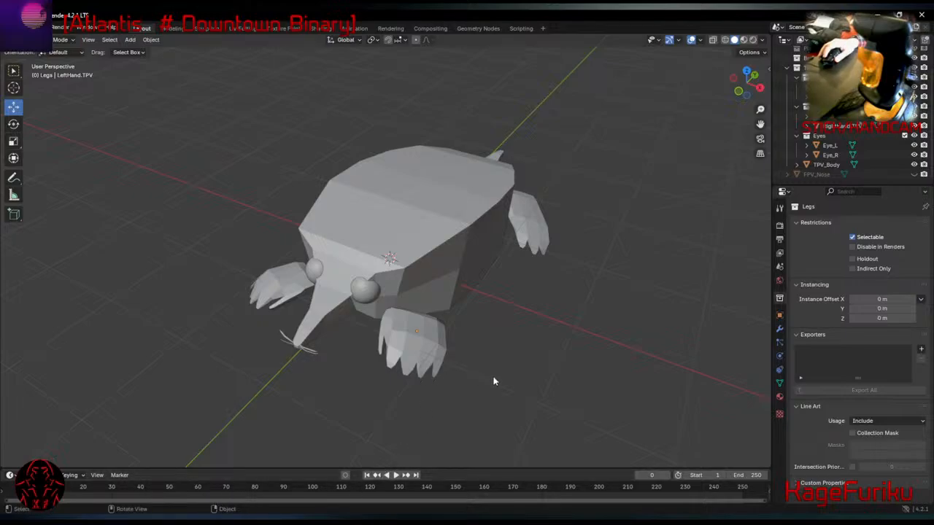
pyautogui.moveTo(565, 384); pyautogui.dragTo(513, 338, button='middle')
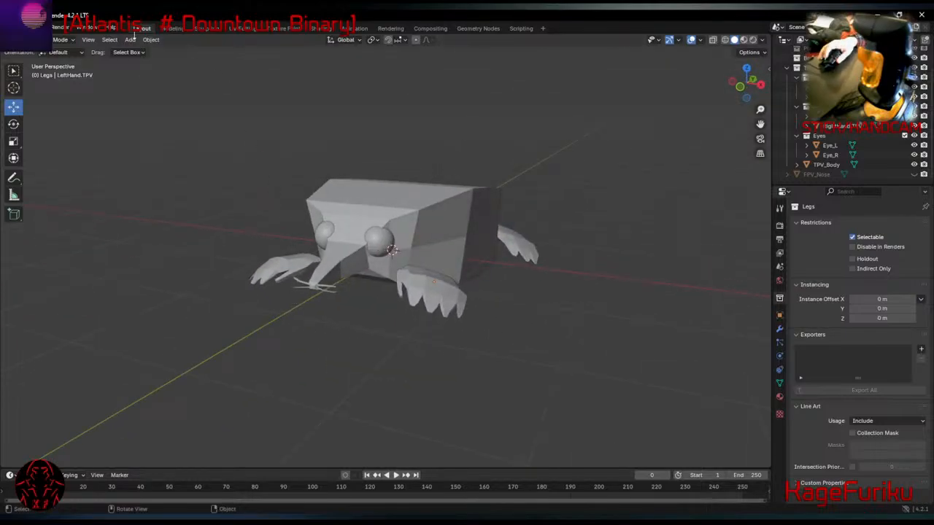
# Start saving the file and create and open a new folder named HoleyMoley inside E:\_GameDev\BlenderProjects.
pyautogui.click(22, 27)
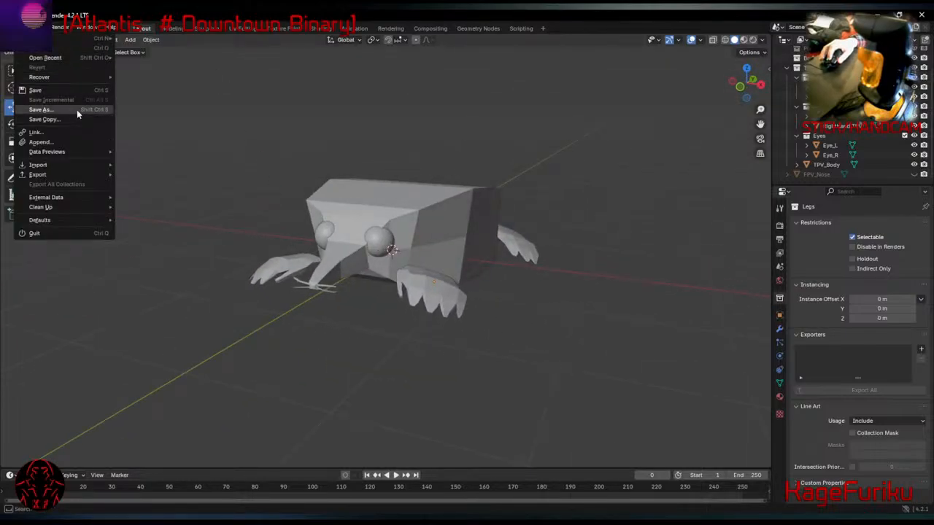
pyautogui.click(65, 89)
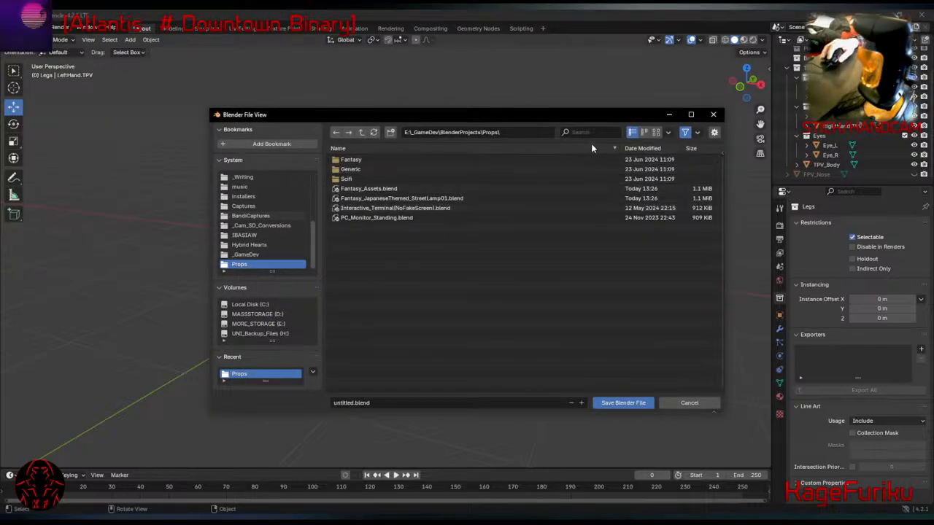
pyautogui.click(361, 132)
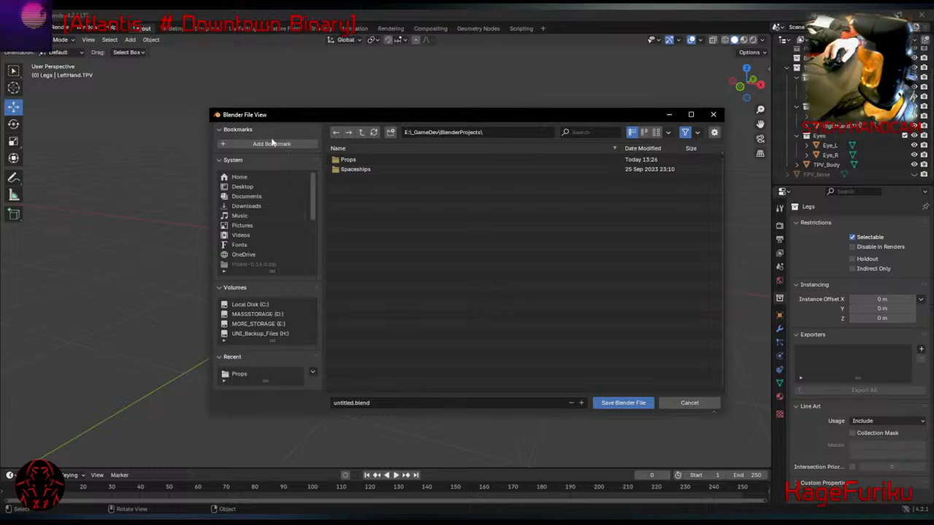
pyautogui.rightClick(424, 219)
pyautogui.rightClick(368, 238)
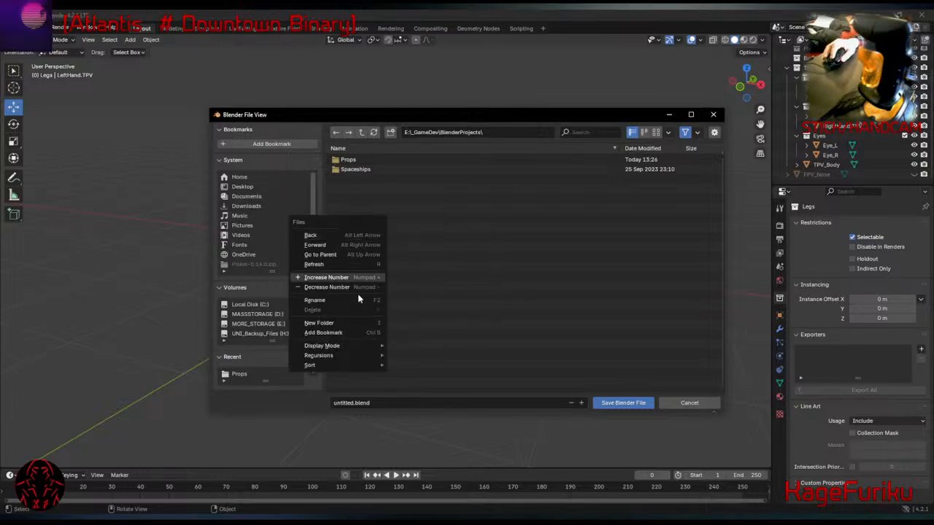
pyautogui.click(354, 323)
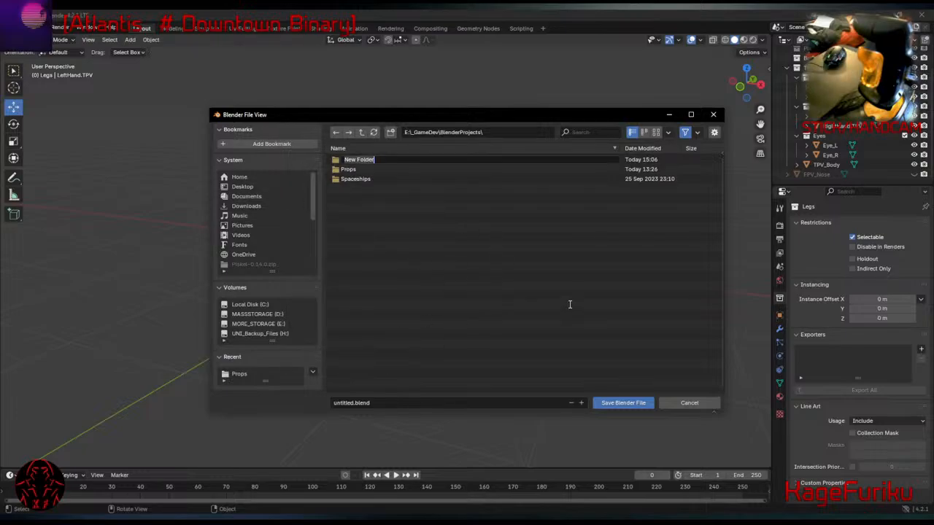
pyautogui.write('HoleyMoley')
pyautogui.press('Return')
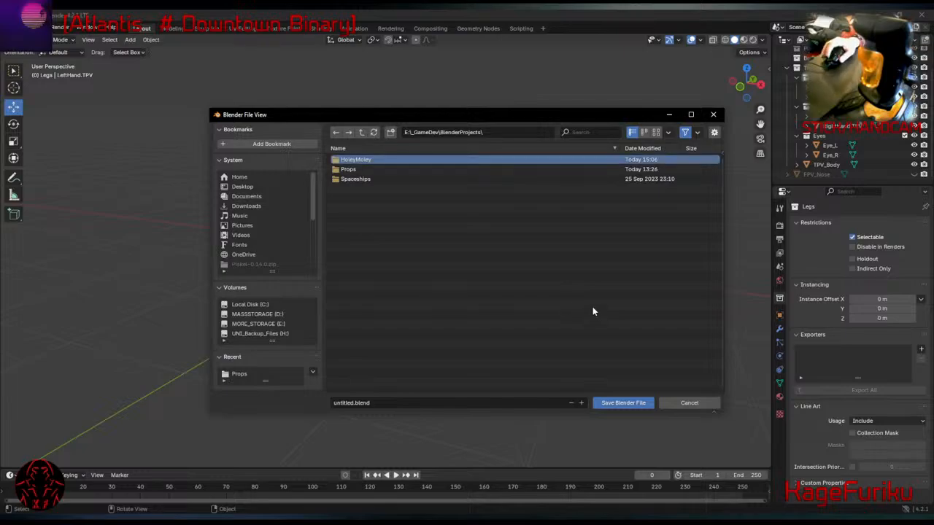
pyautogui.press('Return')
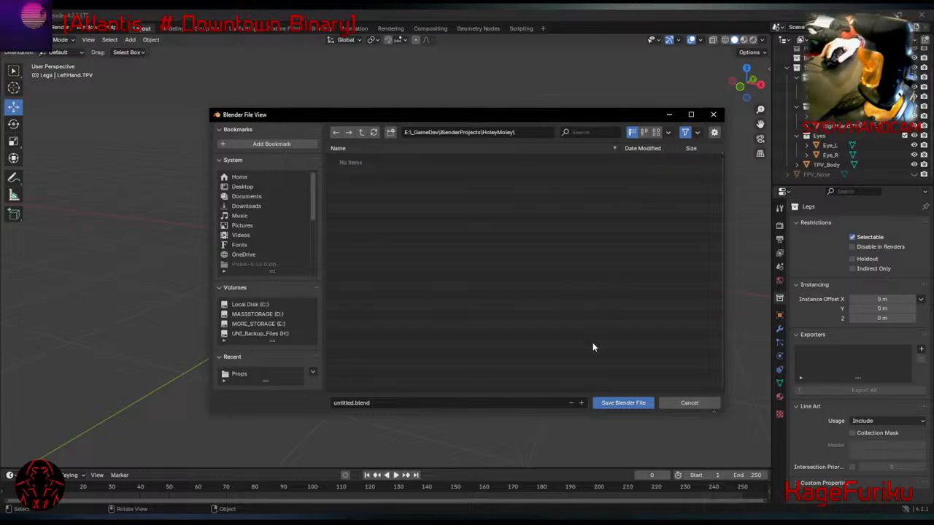
# Name the file PlayerContent and save it in the HoleyMoley folder.
pyautogui.click(488, 406)
pyautogui.write('PlayerConten')
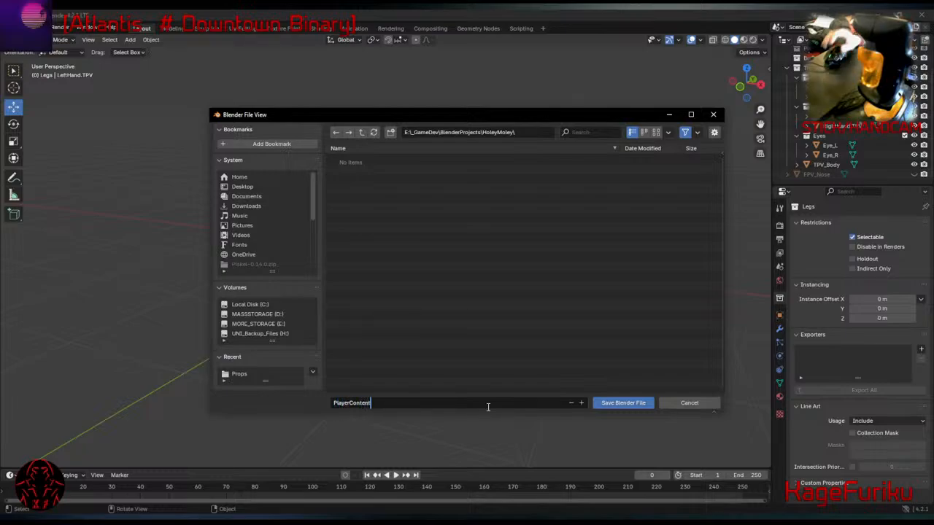
pyautogui.click(624, 403)
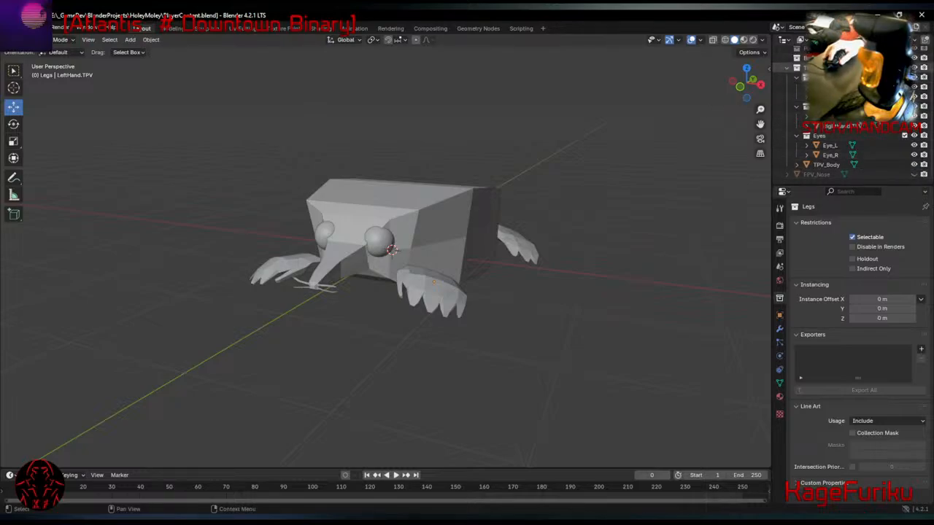
# Exclude the third-person collection, then show FPV_Nose and enable the collection holding the first-person hands.
pyautogui.click(787, 68)
pyautogui.click(904, 90)
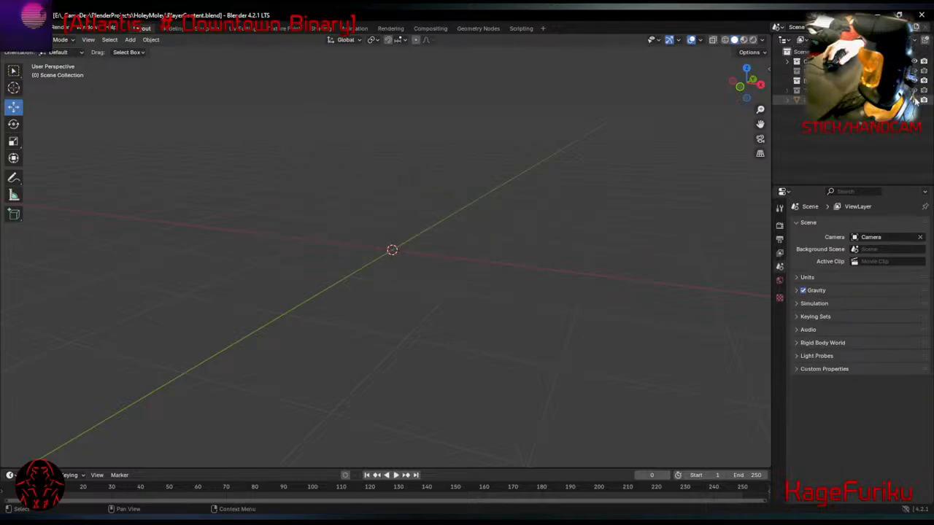
pyautogui.click(914, 100)
pyautogui.click(905, 70)
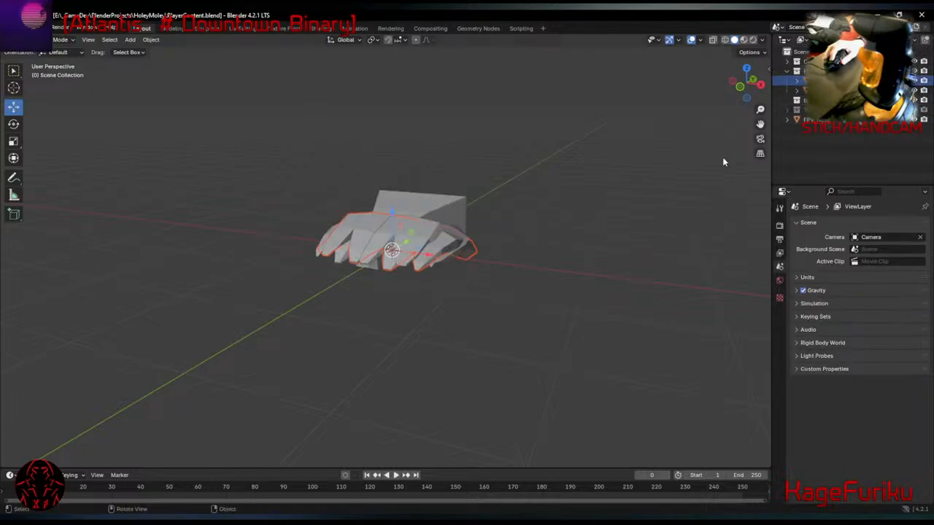
# Select FPV_Nose and move it a short distance along the Y axis, clear of the overlapping hands.
pyautogui.moveTo(670, 156); pyautogui.dragTo(470, 171, button='middle')
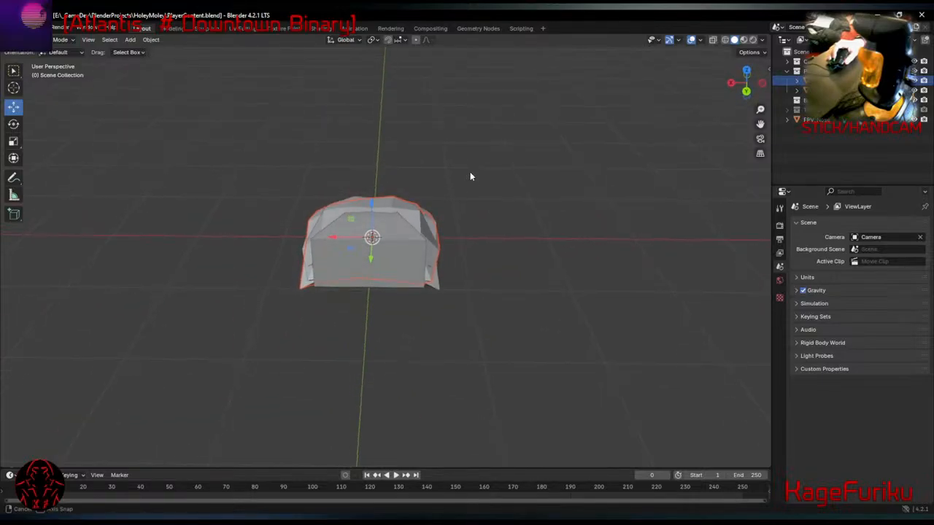
pyautogui.scroll(4, 322, 148)
pyautogui.keyDown('shift'); pyautogui.moveTo(348, 131); pyautogui.dragTo(400, 192, button='middle'); pyautogui.keyUp('shift')
pyautogui.scroll(-4, 394, 202)
pyautogui.rightClick(406, 177)
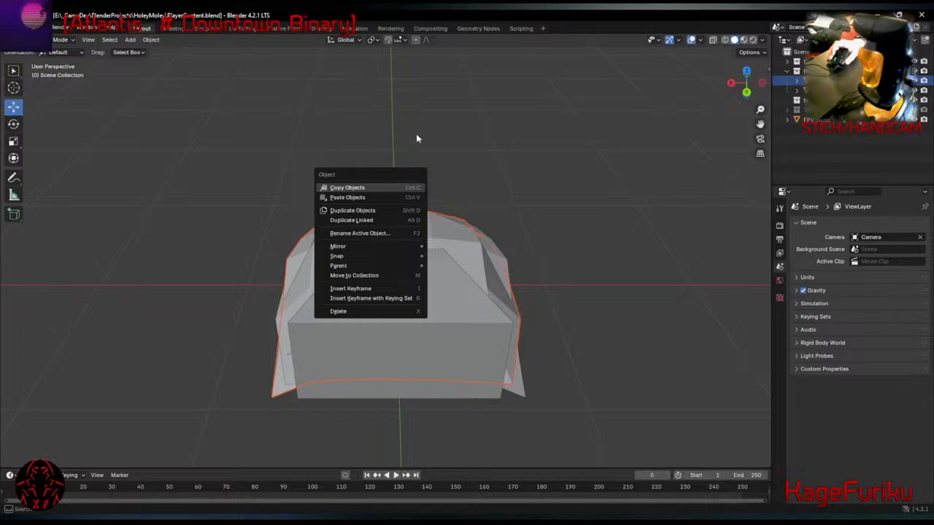
pyautogui.moveTo(465, 181); pyautogui.dragTo(444, 296, button='middle')
pyautogui.click(401, 357)
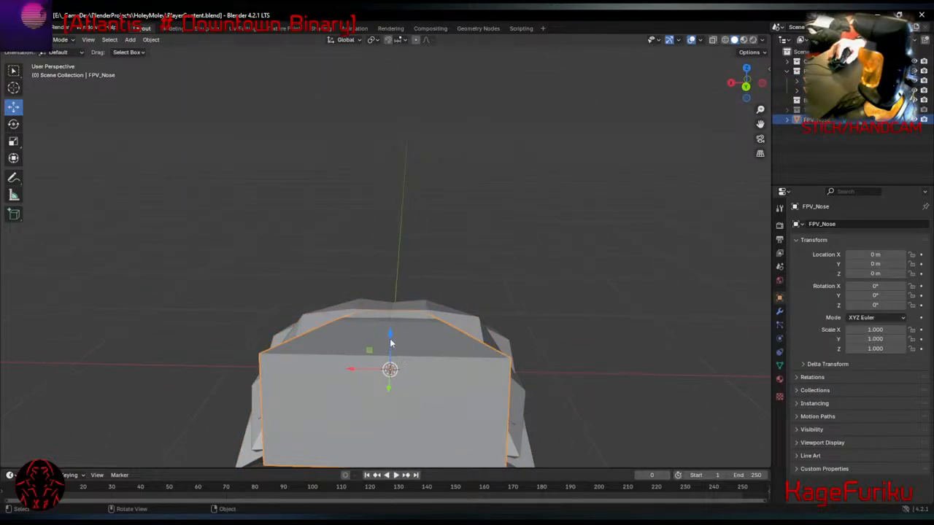
pyautogui.moveTo(389, 393); pyautogui.dragTo(387, 422)
# Move the first-person LeftHand out beside the nose to about 1.46 m along X.
pyautogui.click(461, 345)
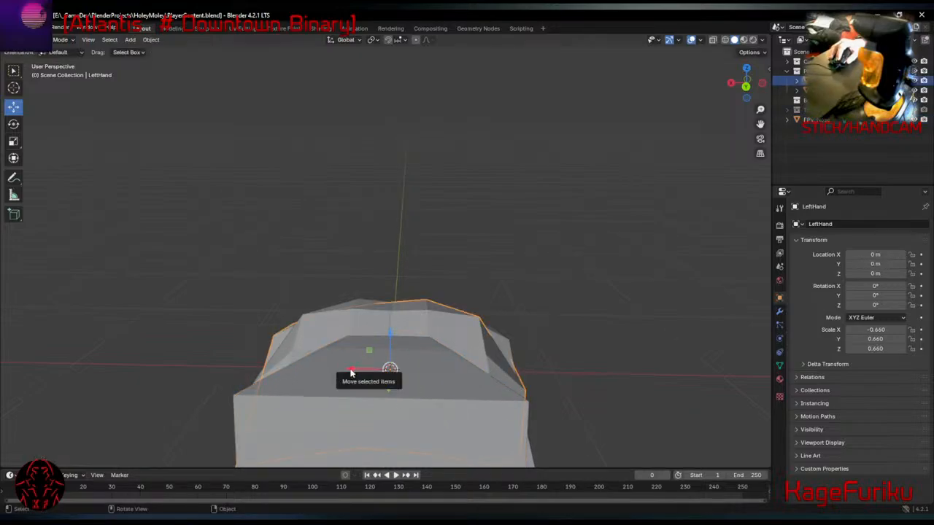
pyautogui.moveTo(355, 375); pyautogui.dragTo(187, 370)
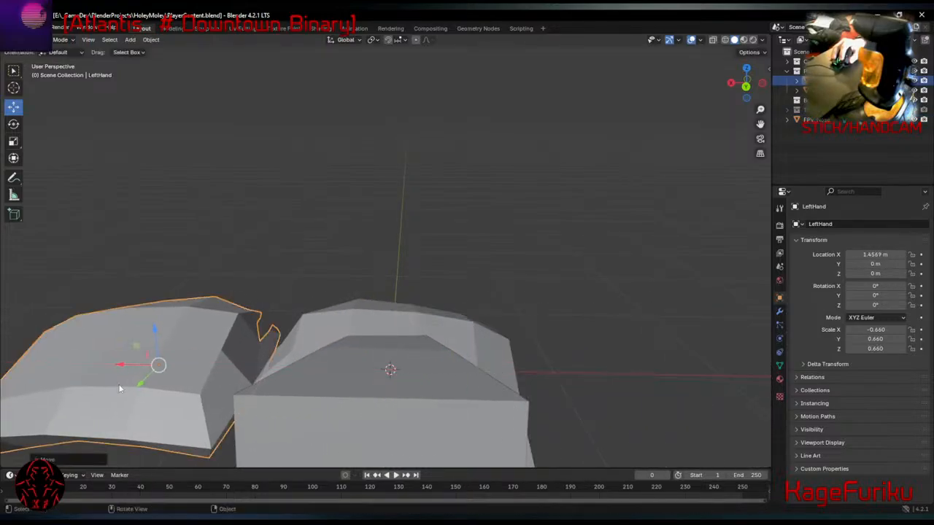
pyautogui.press('r')
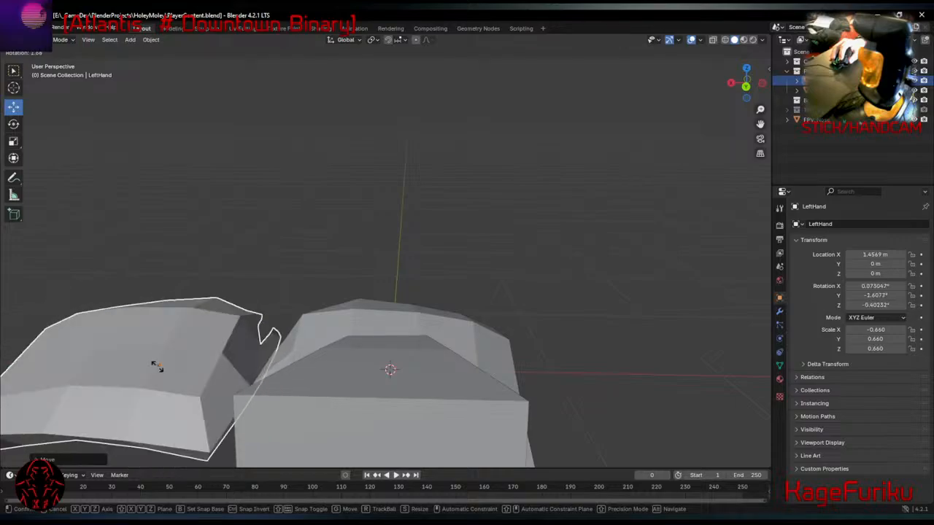
pyautogui.press('Escape')
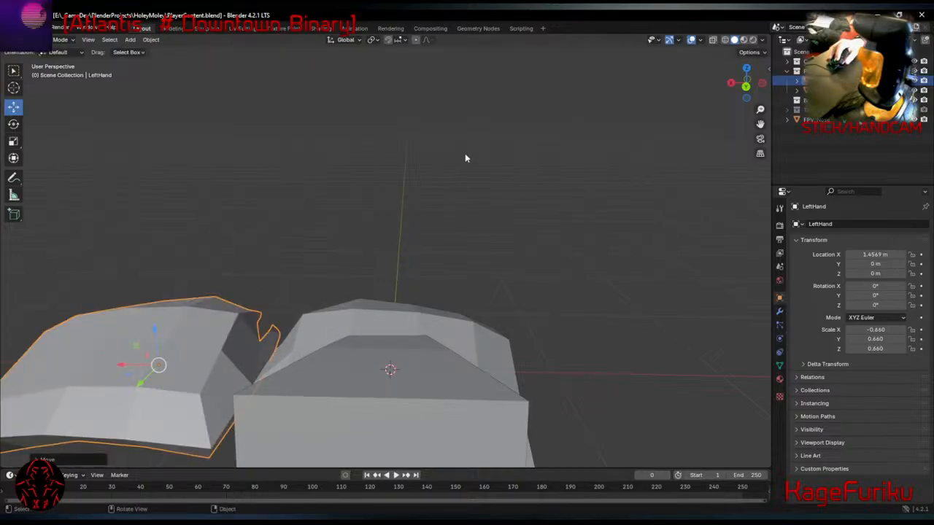
# Rotate LeftHand freely with trackball and view rotation to about -3° X, -24° Y and -14° Z.
pyautogui.press('r')
pyautogui.press('r')
pyautogui.press('Escape')
pyautogui.press('r')
pyautogui.press('r')
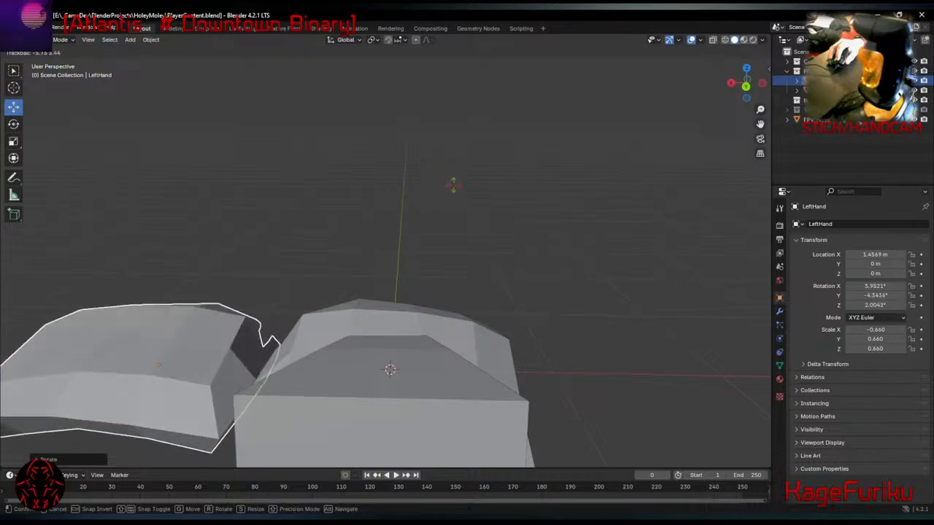
pyautogui.click(396, 267)
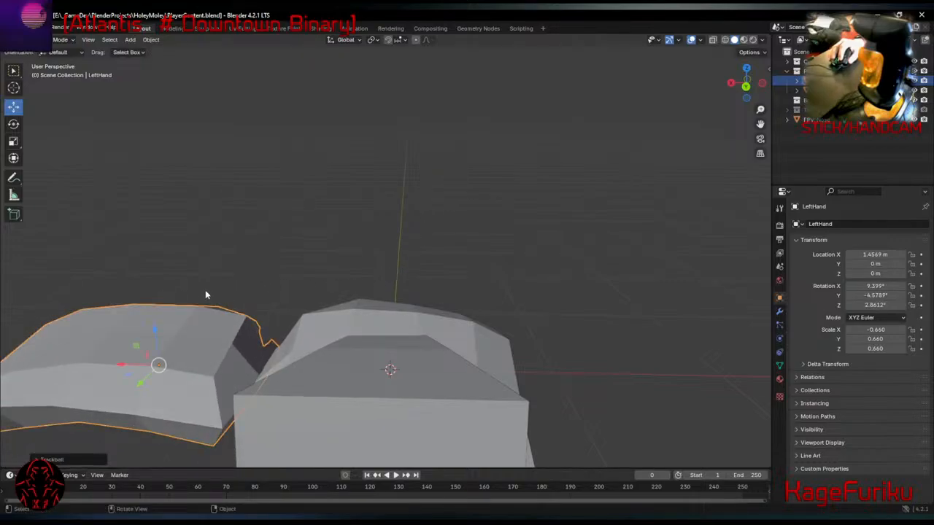
pyautogui.press('r')
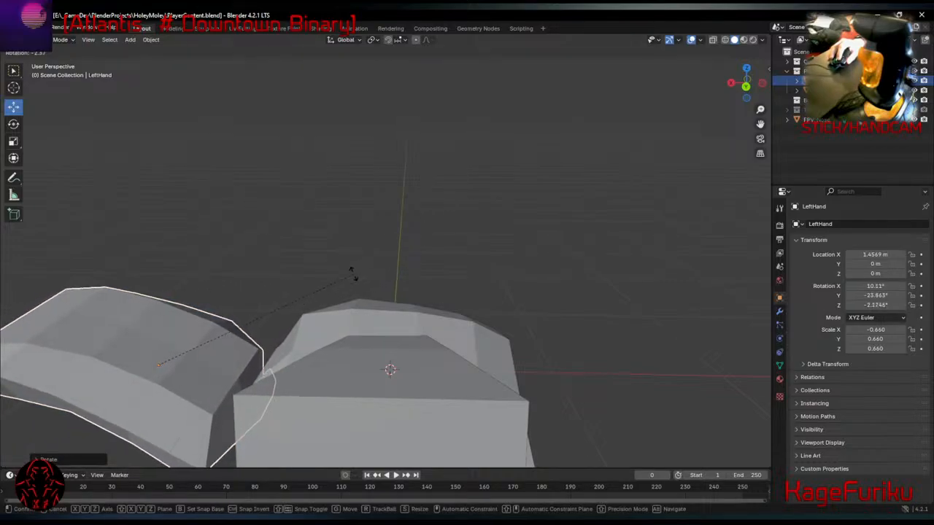
pyautogui.press('r')
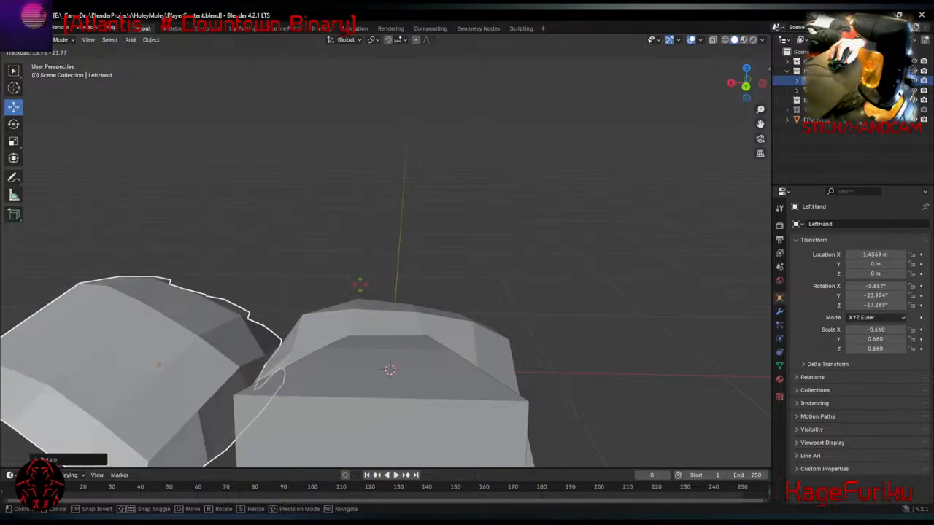
pyautogui.click(364, 287)
pyautogui.click(381, 328)
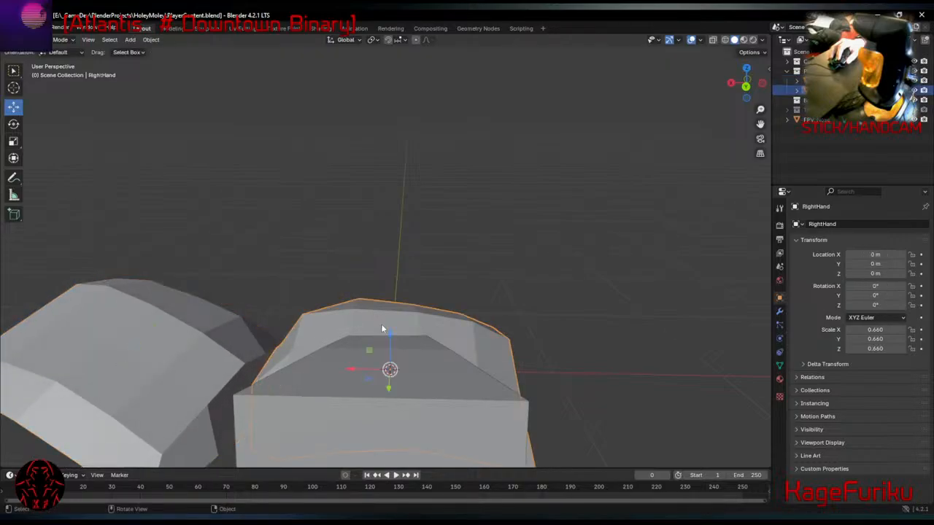
pyautogui.click(209, 332)
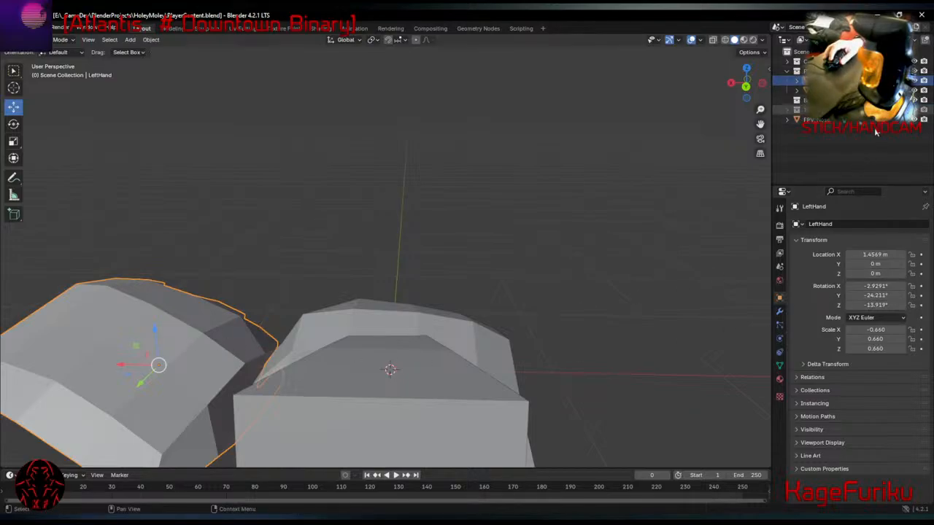
pyautogui.click(432, 337)
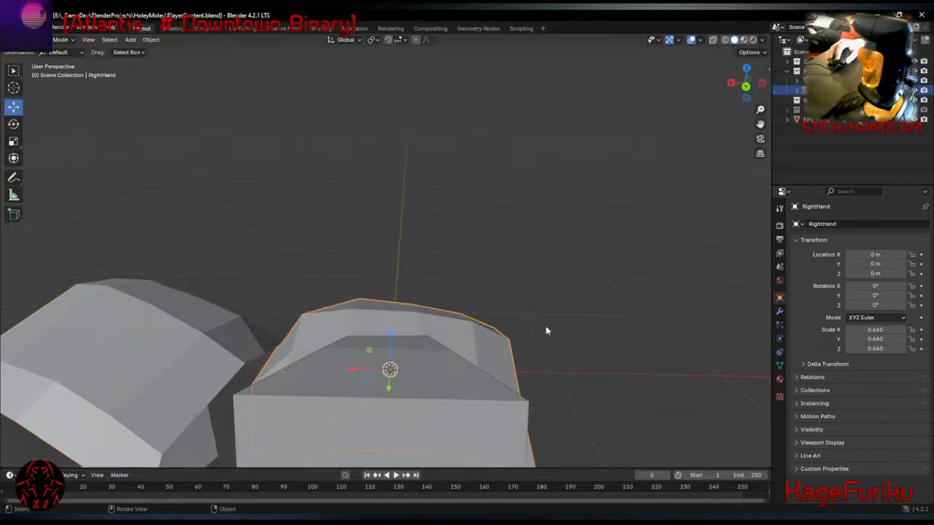
pyautogui.click(216, 314)
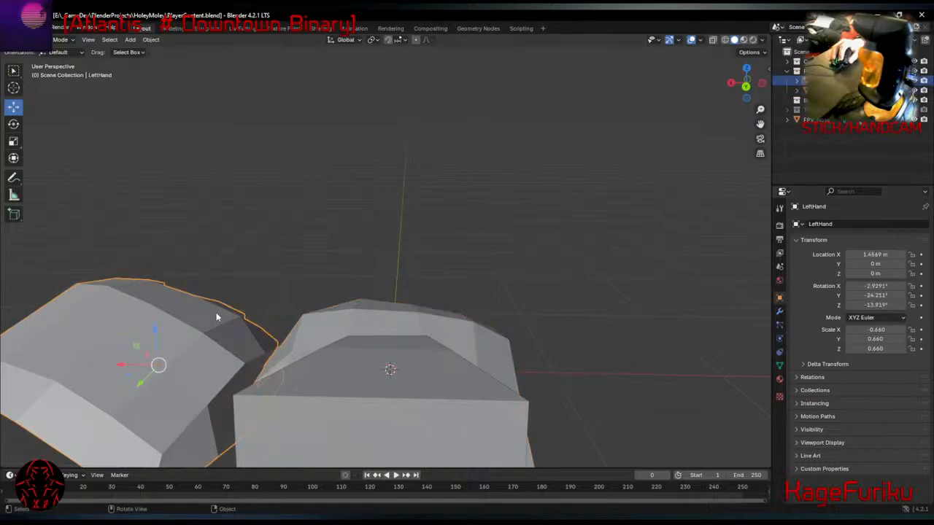
# Set RightHand's X location to -1.4569 m so it mirrors LeftHand across the nose.
pyautogui.click(470, 334)
pyautogui.click(893, 254)
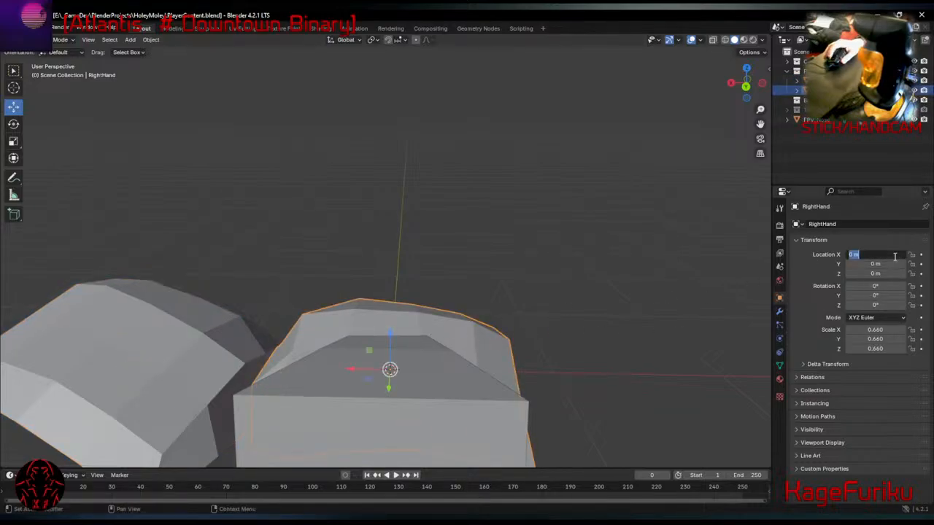
pyautogui.write('-1.4569')
pyautogui.press('Return')
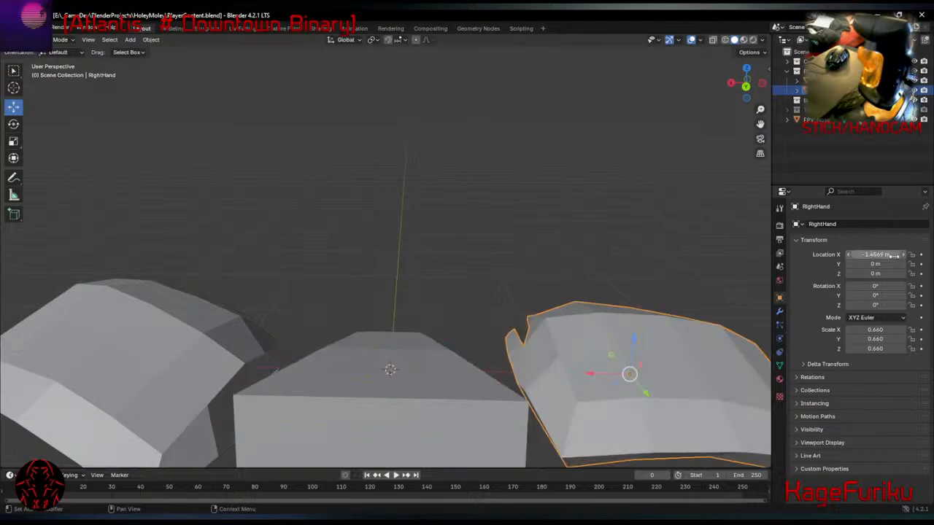
pyautogui.click(232, 350)
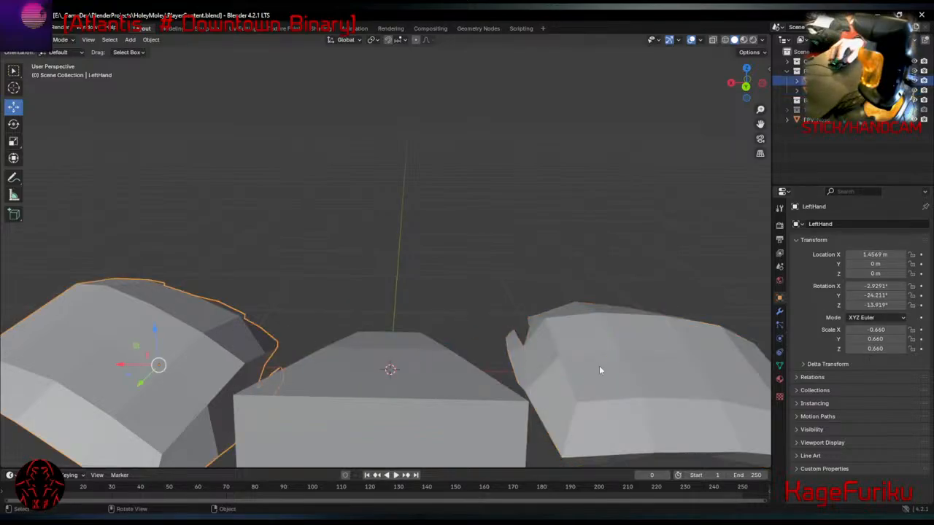
pyautogui.click(648, 360)
pyautogui.click(278, 362)
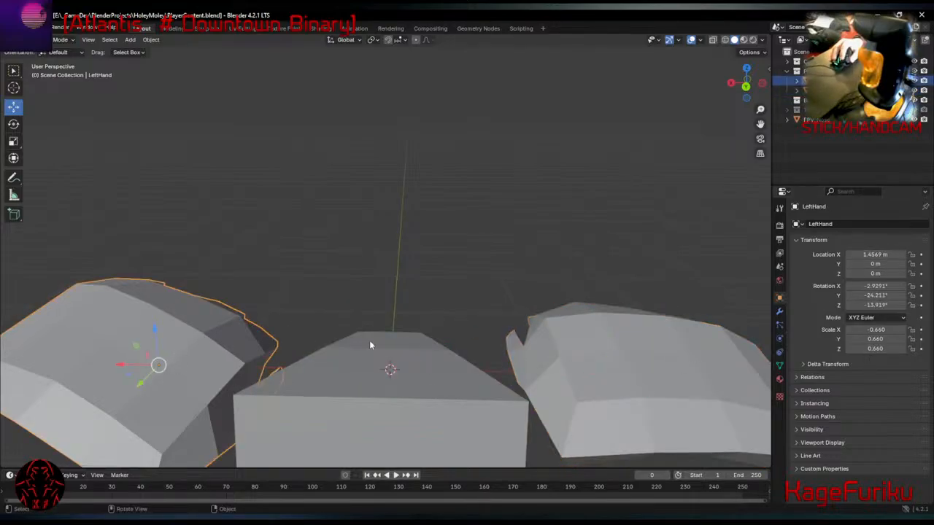
pyautogui.rightClick(858, 286)
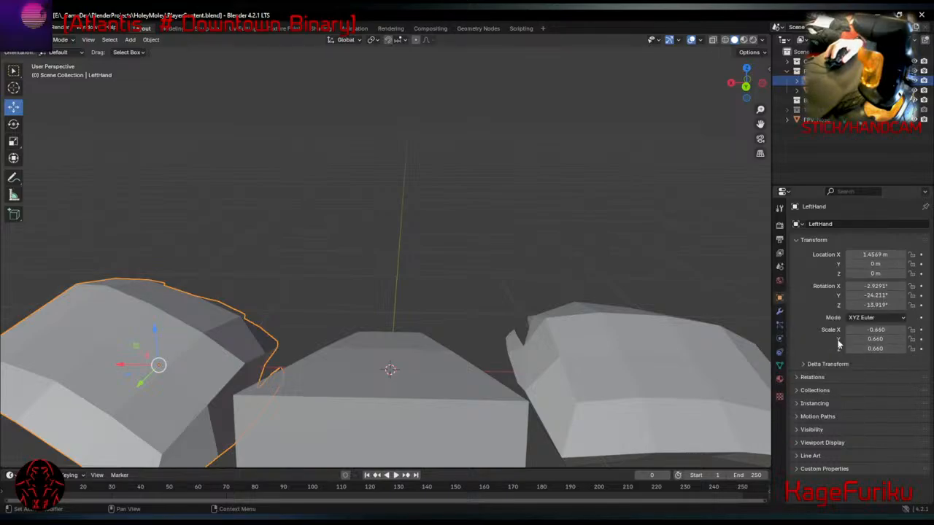
pyautogui.rightClick(821, 304)
pyautogui.moveTo(825, 300)
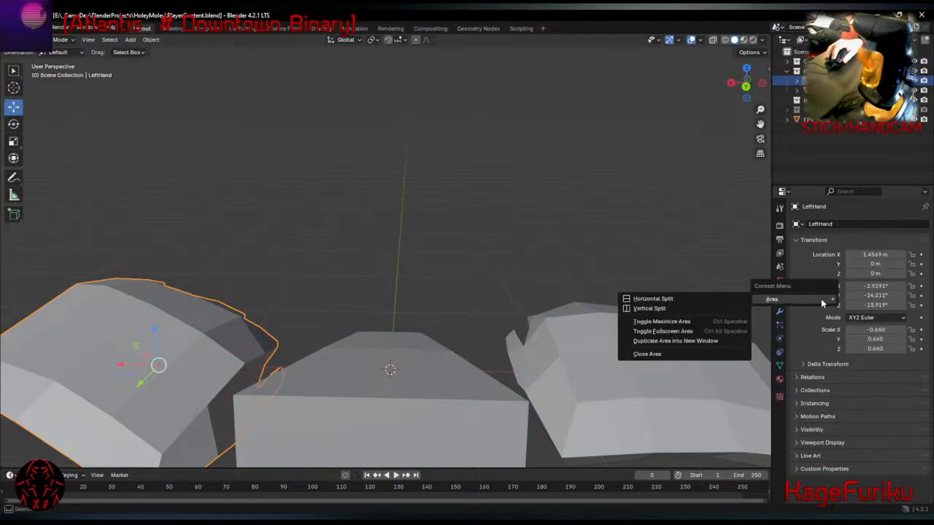
pyautogui.rightClick(872, 285)
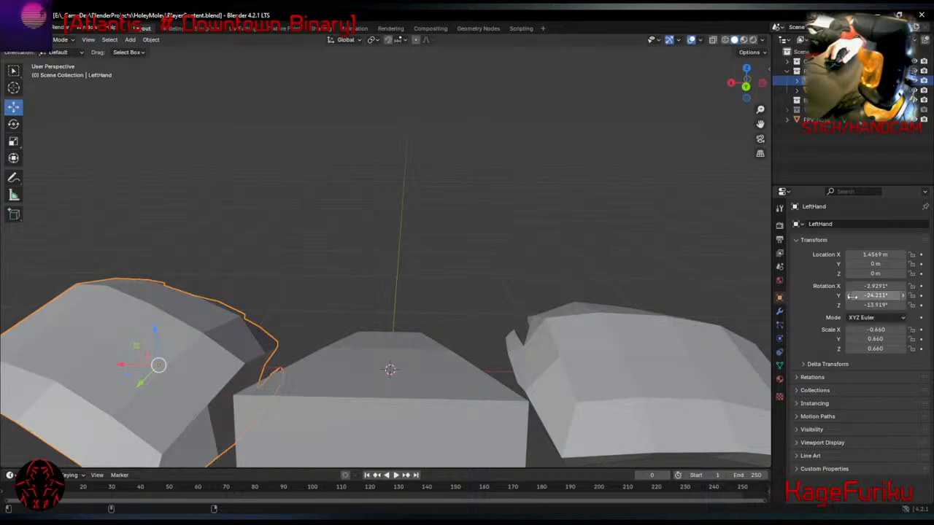
pyautogui.click(663, 358)
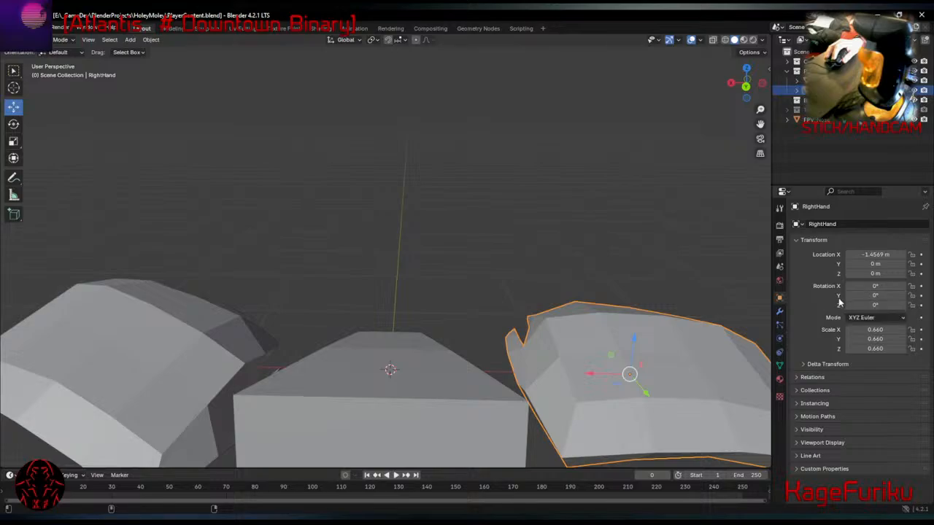
pyautogui.click(861, 295)
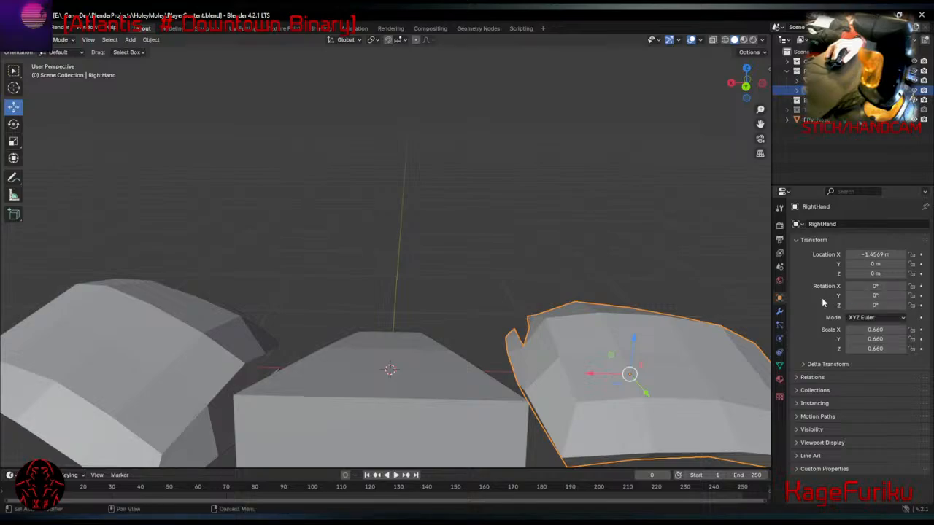
pyautogui.press('Return')
# Check LeftHand's X rotation and set RightHand's X rotation to the mirrored value, 2.9291°.
pyautogui.click(167, 359)
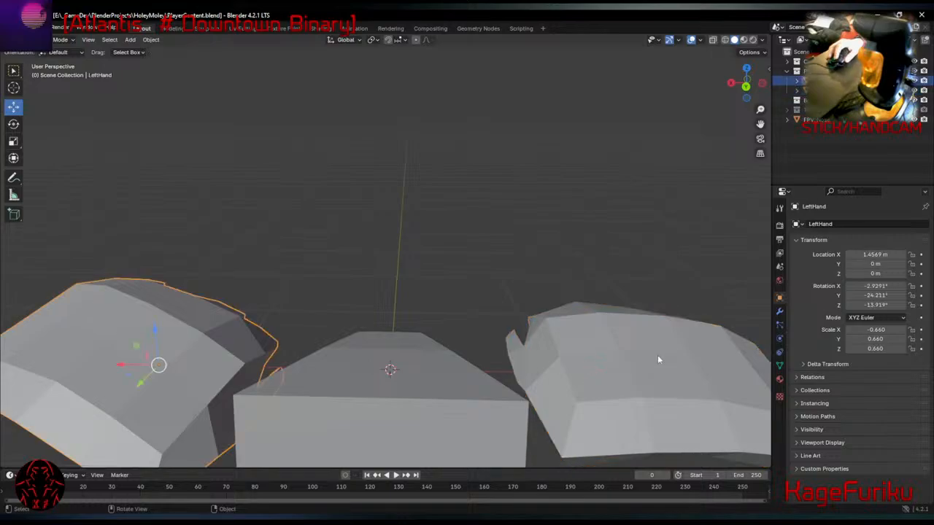
pyautogui.click(670, 365)
pyautogui.click(189, 347)
pyautogui.click(677, 387)
pyautogui.doubleClick(891, 286)
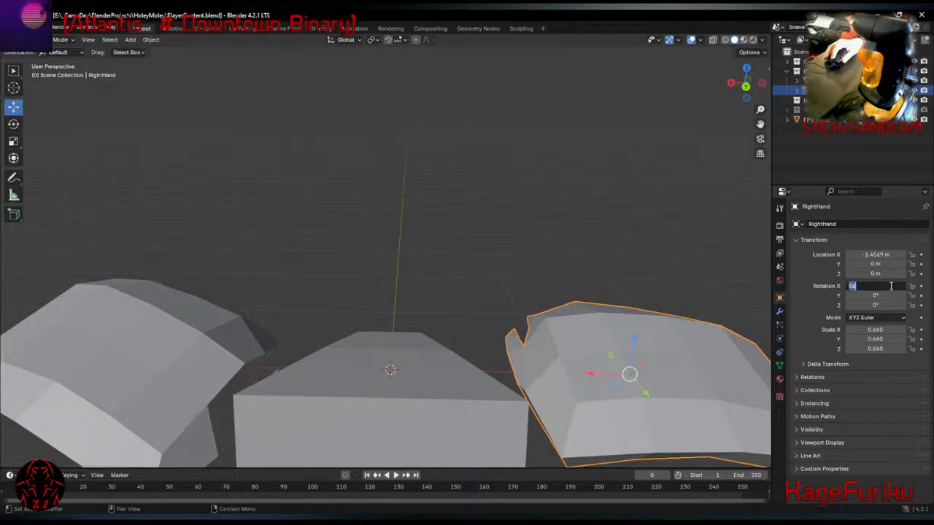
pyautogui.write('2.929')
pyautogui.press('Return')
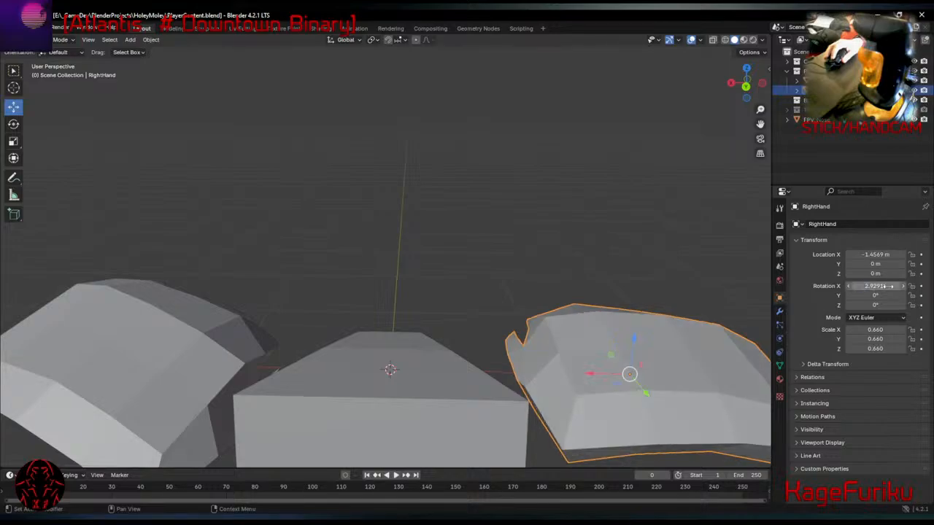
# Set RightHand's Y rotation to 24.211°, the opposite of LeftHand's.
pyautogui.click(156, 359)
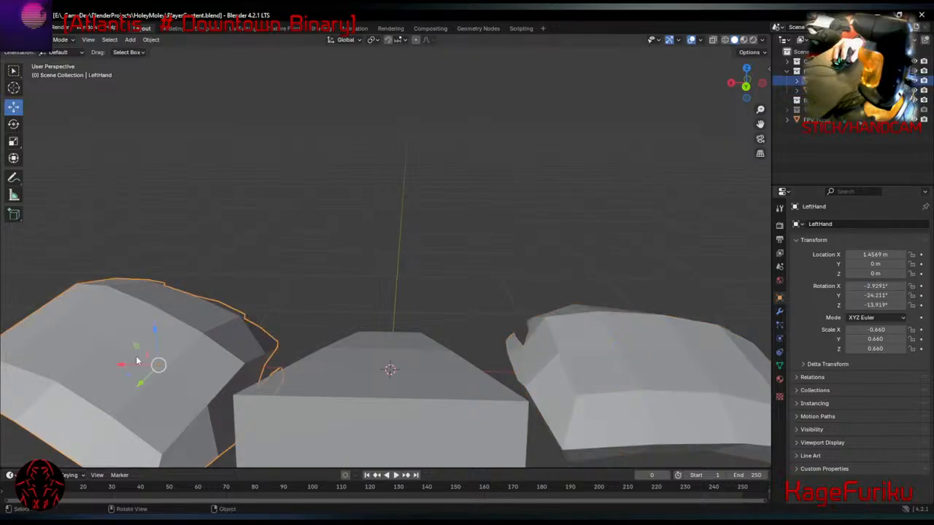
pyautogui.click(660, 377)
pyautogui.doubleClick(879, 304)
pyautogui.press('Return')
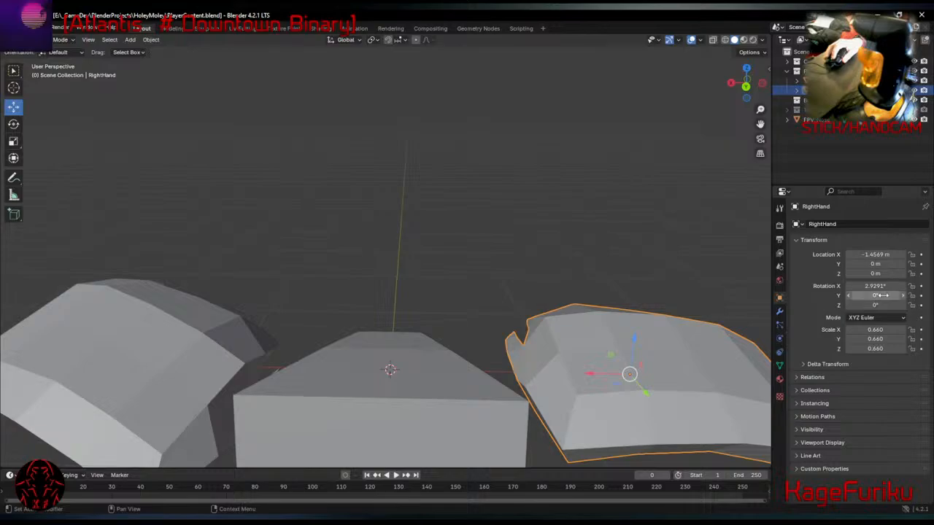
pyautogui.doubleClick(879, 295)
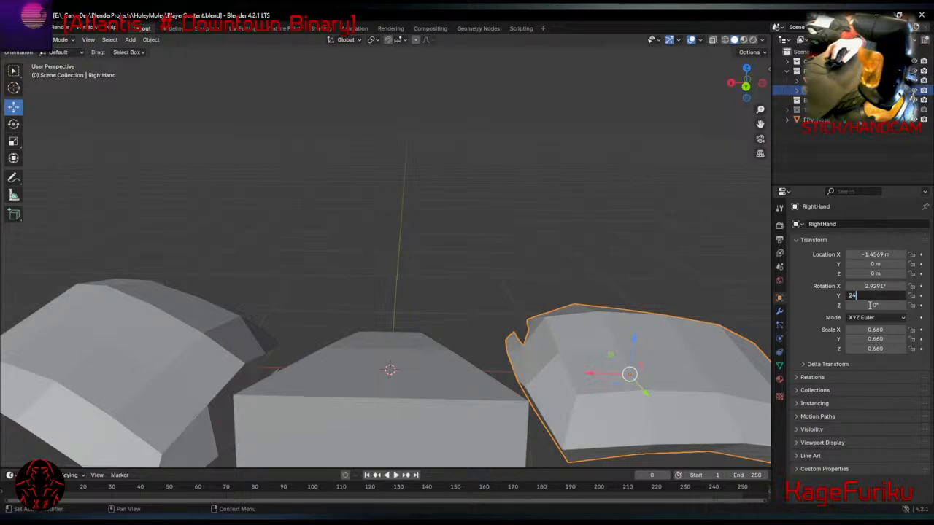
pyautogui.write('24.211')
pyautogui.press('Return')
# Set RightHand's Z rotation to 13.919°, the opposite of LeftHand's.
pyautogui.click(63, 332)
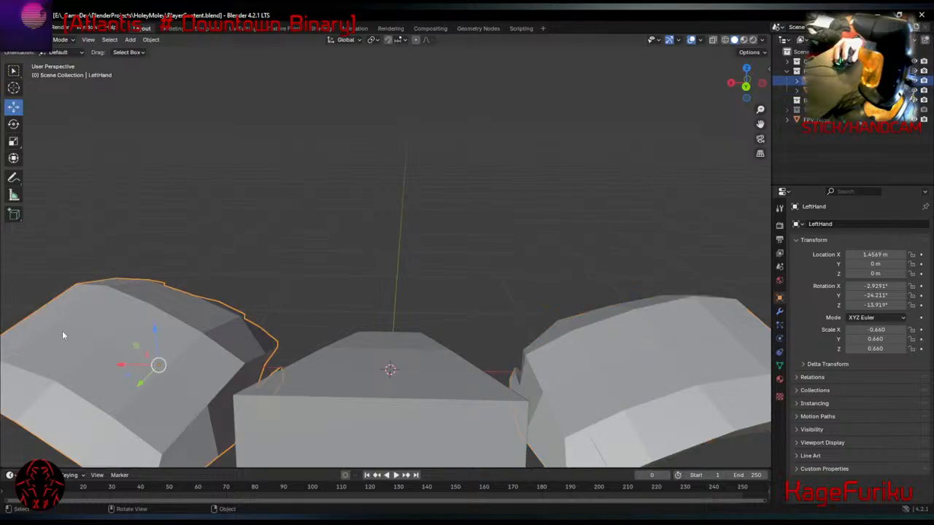
pyautogui.click(663, 370)
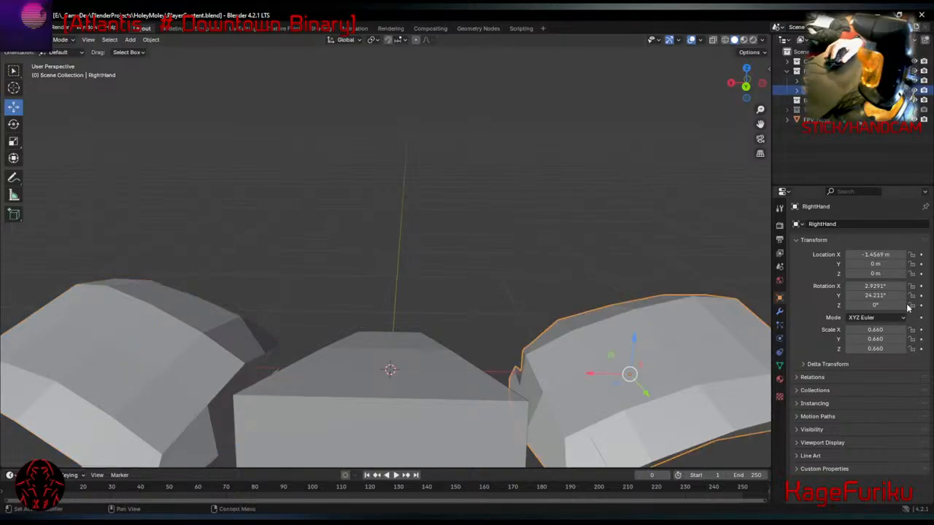
pyautogui.doubleClick(896, 306)
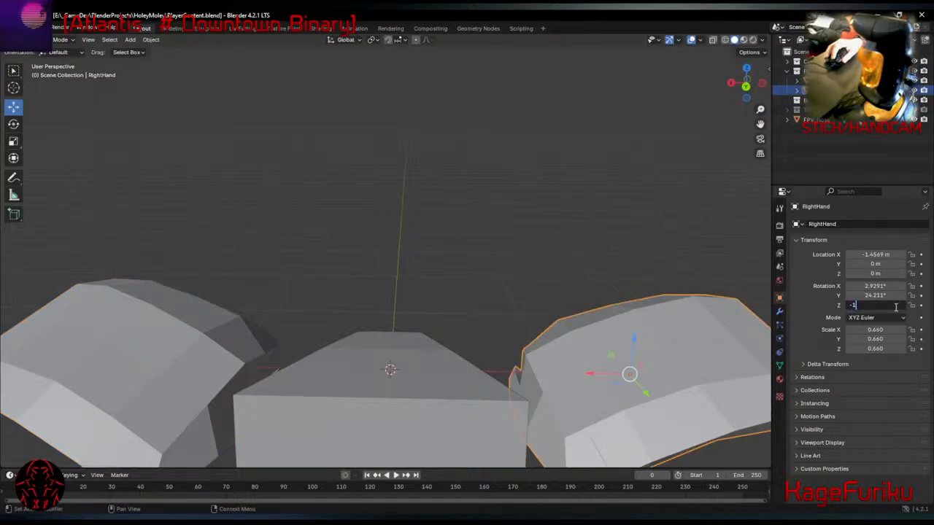
pyautogui.write('-13.919')
pyautogui.press('Return')
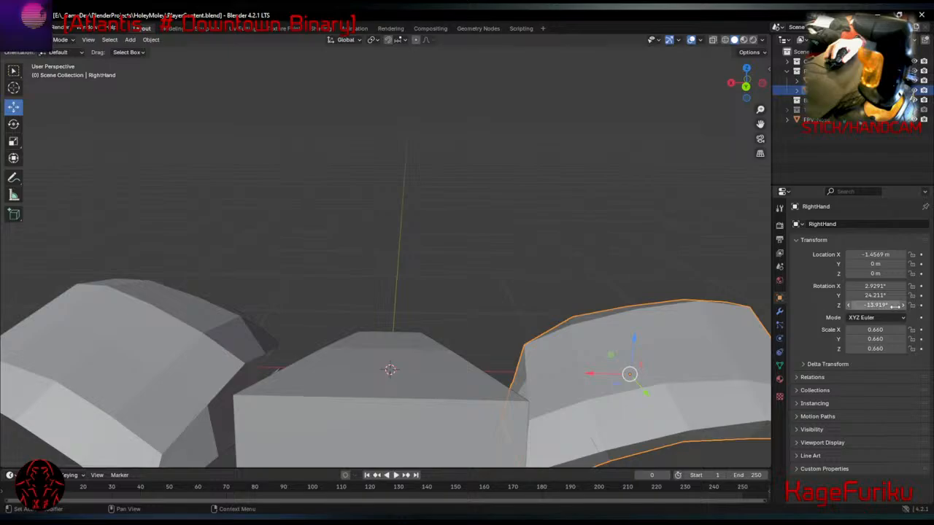
pyautogui.click(895, 306)
pyautogui.press('Home')
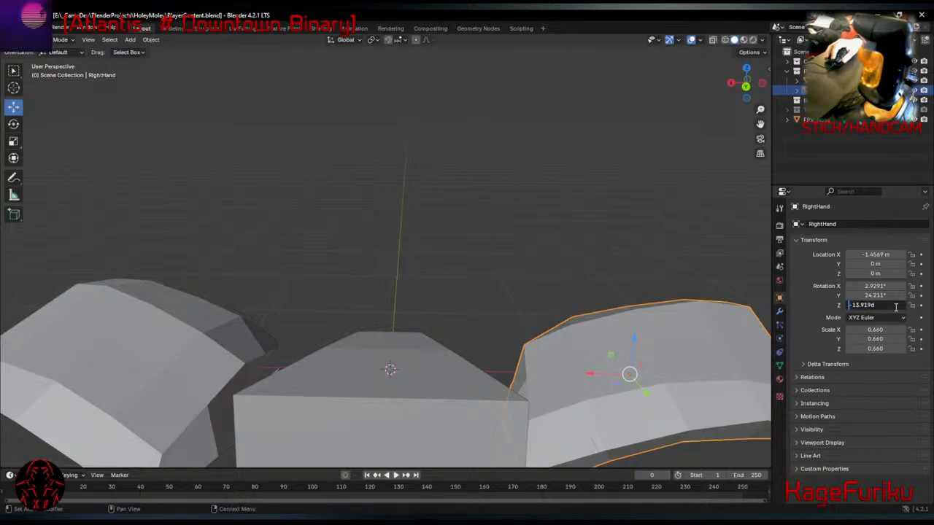
pyautogui.press('Return')
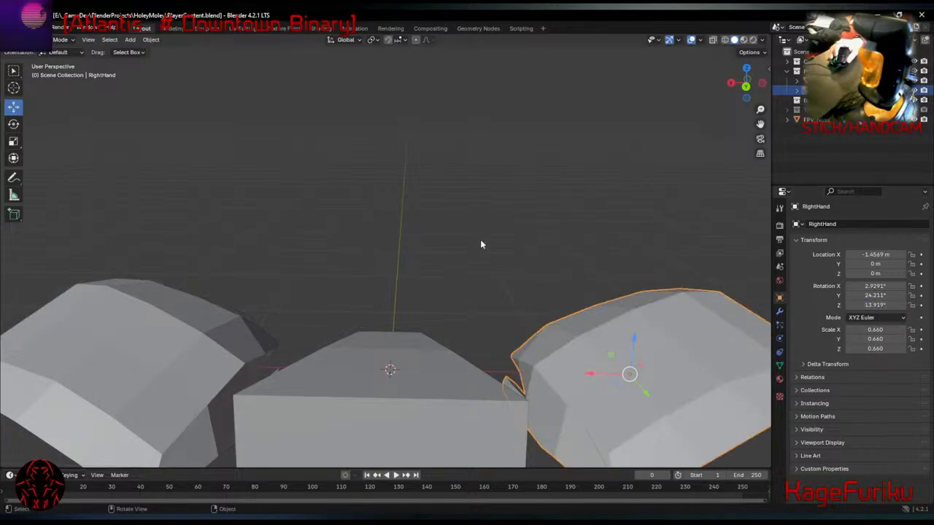
# Delete the FPV_Nose object from between the two first-person hands.
pyautogui.click(402, 371)
pyautogui.press('r')
pyautogui.press('r')
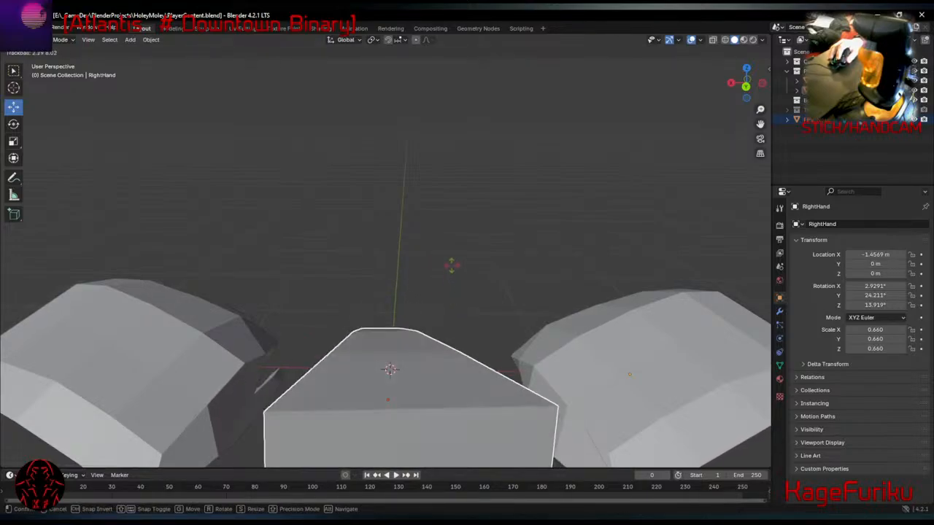
pyautogui.click(447, 273)
pyautogui.moveTo(503, 317); pyautogui.dragTo(411, 243, button='middle')
pyautogui.press('Delete')
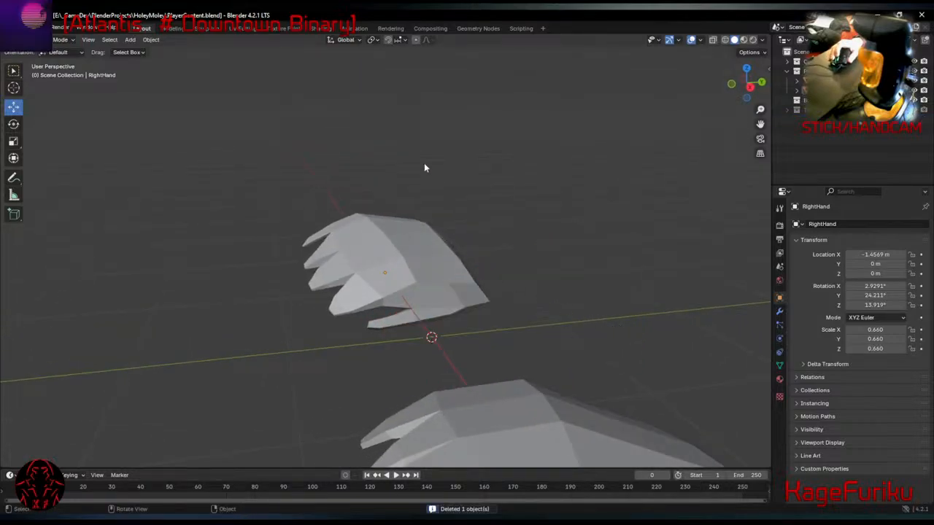
# Include the third-person collection again and open TPV_Body for mesh editing in the Modeling workspace.
pyautogui.moveTo(424, 167); pyautogui.dragTo(449, 163, button='middle')
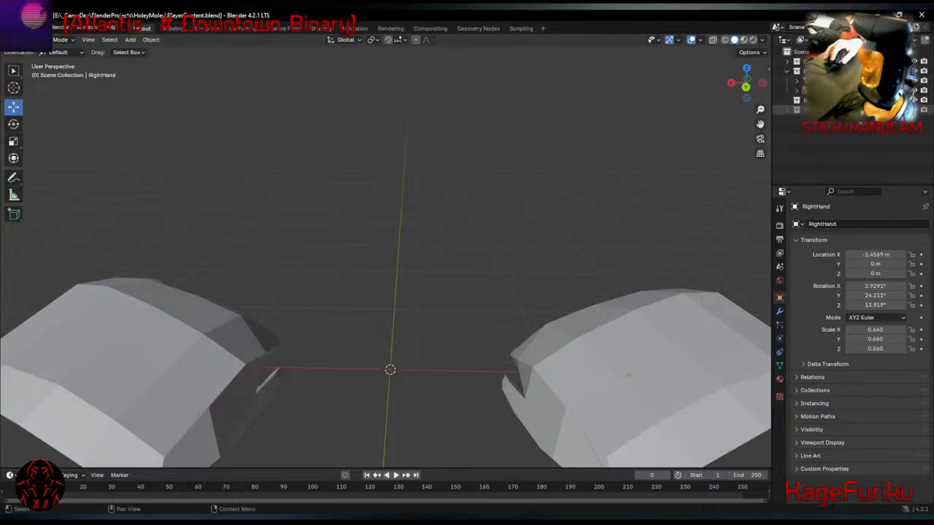
pyautogui.click(894, 109)
pyautogui.click(904, 110)
pyautogui.click(420, 311)
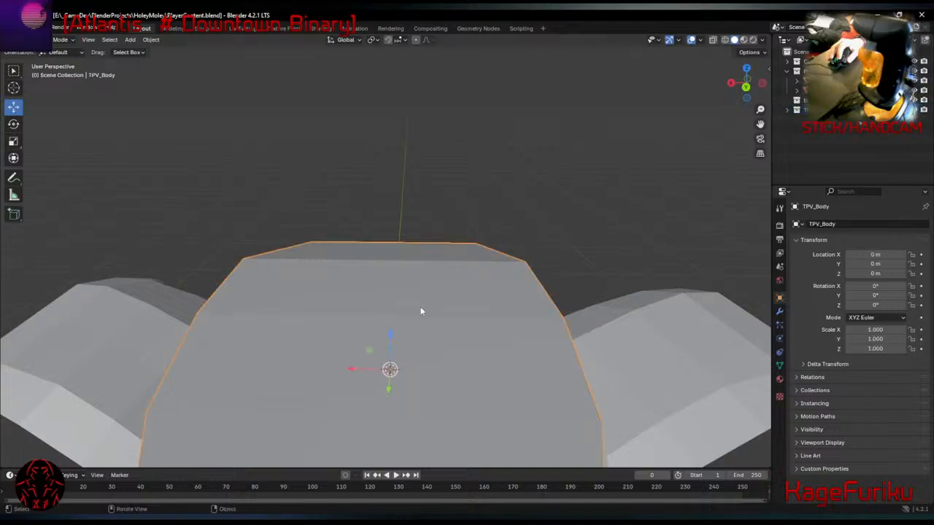
pyautogui.moveTo(538, 205); pyautogui.dragTo(721, 180, button='middle')
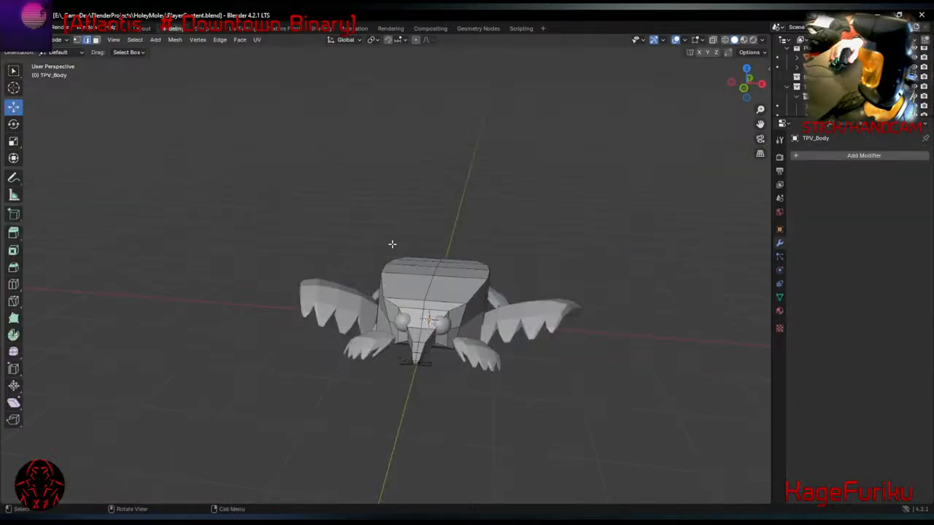
# Try to select the snout of TPV_Body with a face path, a linked selection and box selections.
pyautogui.moveTo(390, 243); pyautogui.dragTo(333, 321, button='middle')
pyautogui.scroll(4, 334, 321)
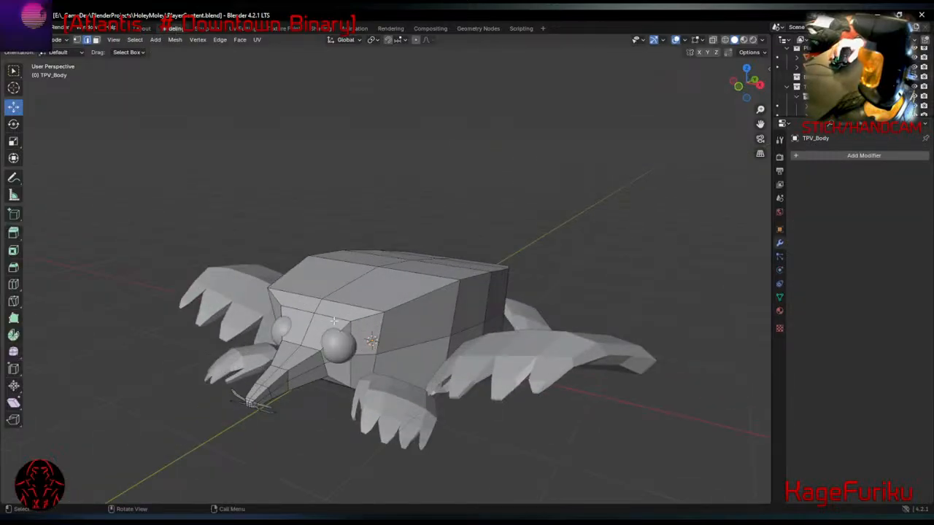
pyautogui.click(298, 361)
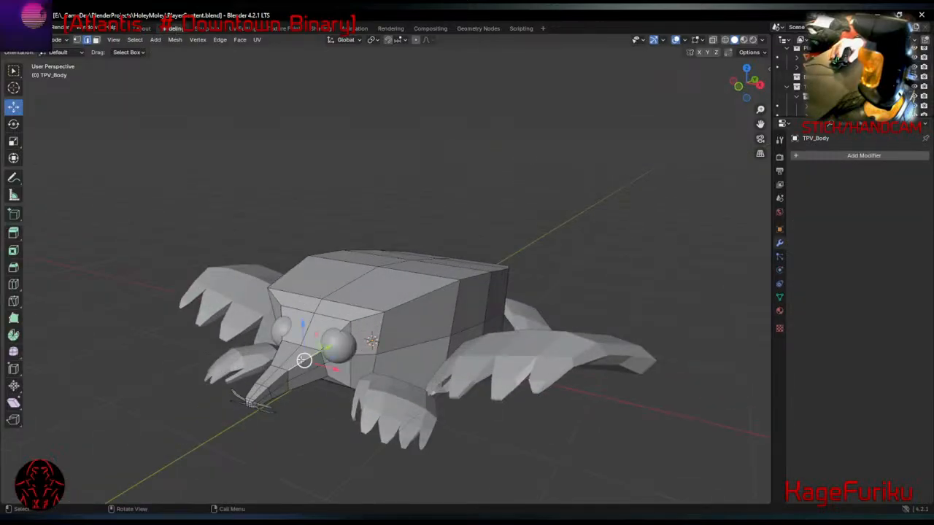
pyautogui.keyDown('ctrl'); pyautogui.click(256, 410); pyautogui.keyUp('ctrl')
pyautogui.moveTo(262, 421); pyautogui.dragTo(162, 403, button='middle')
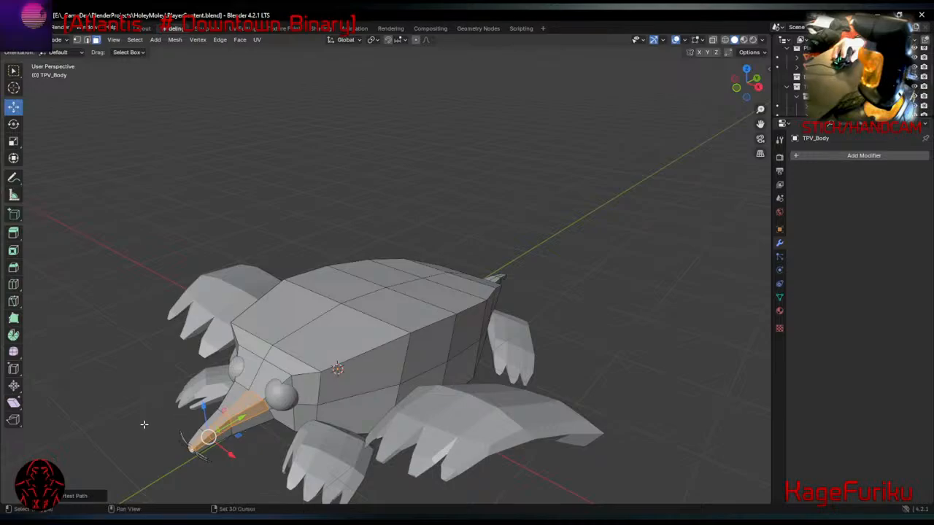
pyautogui.hotkey('ctrl', 'l')
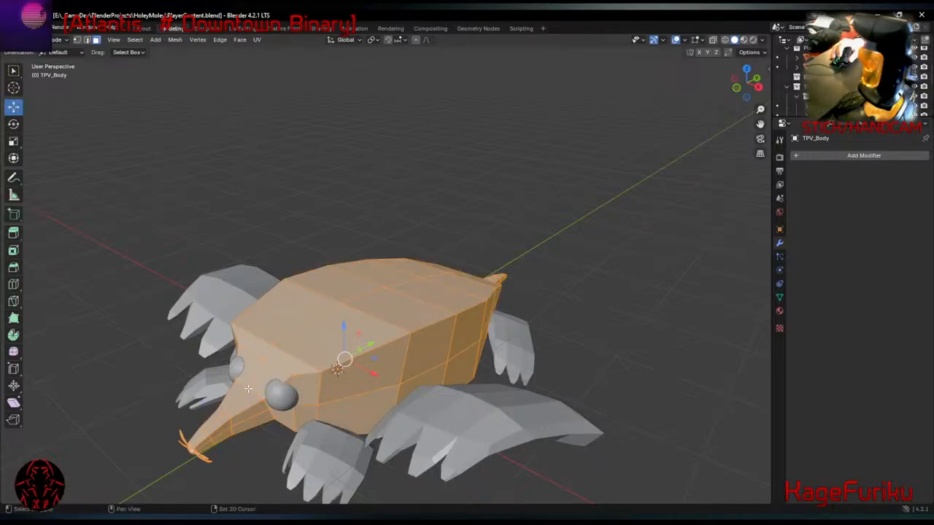
pyautogui.moveTo(343, 202); pyautogui.dragTo(507, 316)
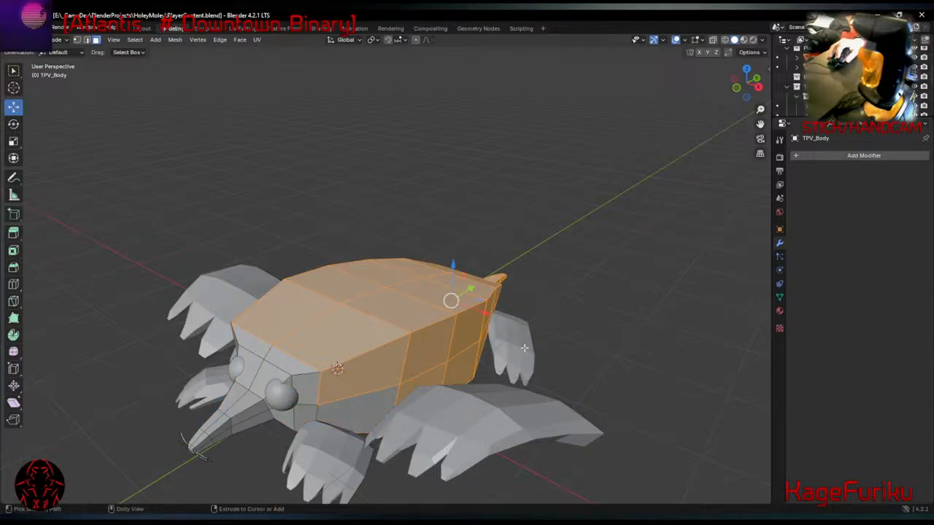
pyautogui.moveTo(92, 366); pyautogui.dragTo(216, 456)
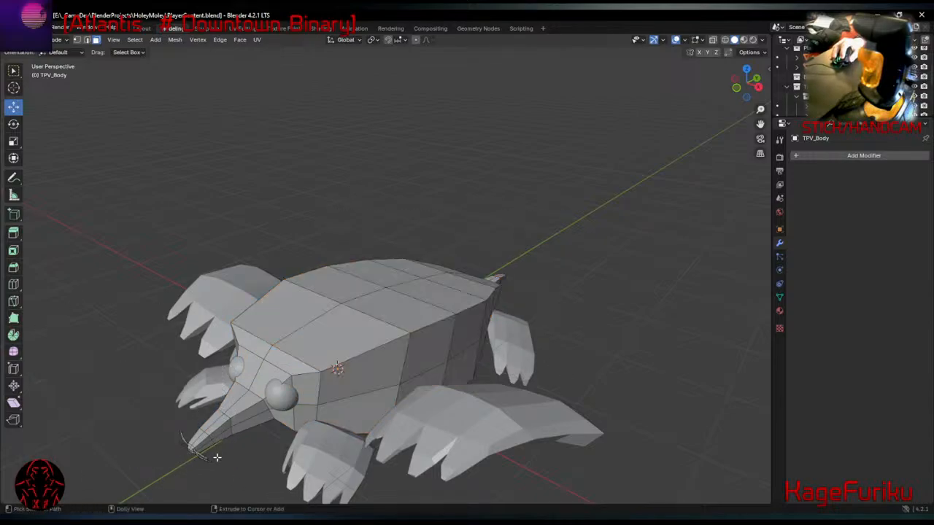
# Try to box-select the snout and whisker faces of TPV_Body, including the faces on top of the snout.
pyautogui.moveTo(146, 422); pyautogui.dragTo(240, 485)
pyautogui.moveTo(240, 485); pyautogui.dragTo(246, 461, button='middle')
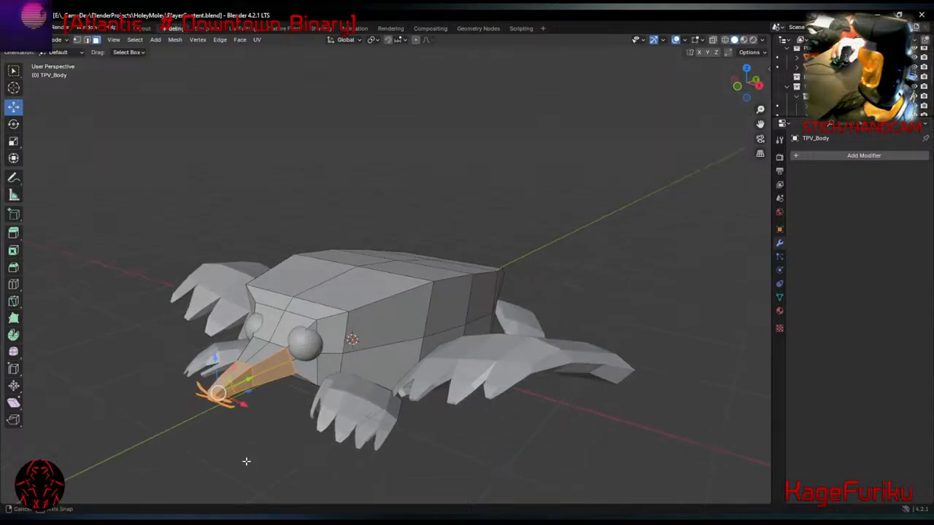
pyautogui.moveTo(253, 352); pyautogui.dragTo(341, 343, button='middle')
pyautogui.moveTo(714, 109); pyautogui.dragTo(634, 187)
pyautogui.moveTo(634, 186); pyautogui.dragTo(267, 404, button='middle')
pyautogui.scroll(5, 275, 420)
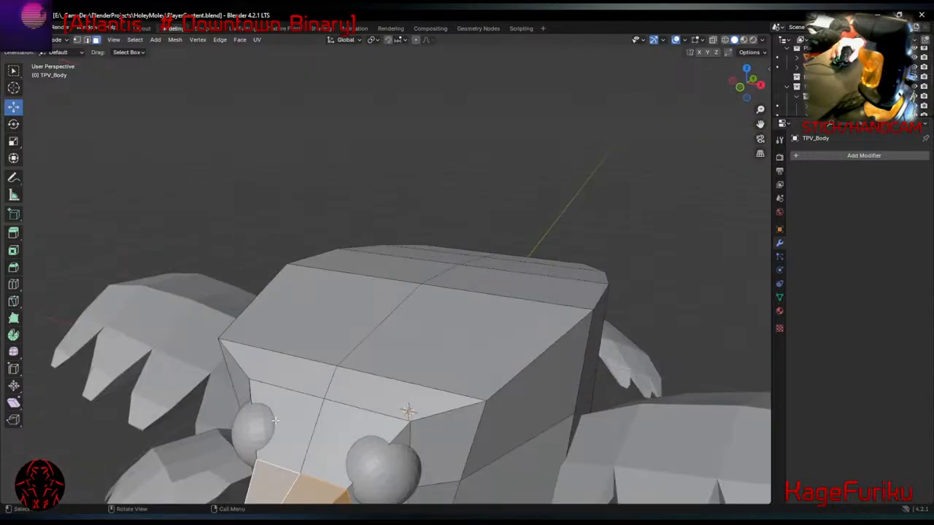
pyautogui.scroll(2, 374, 429)
pyautogui.scroll(-8, 400, 365)
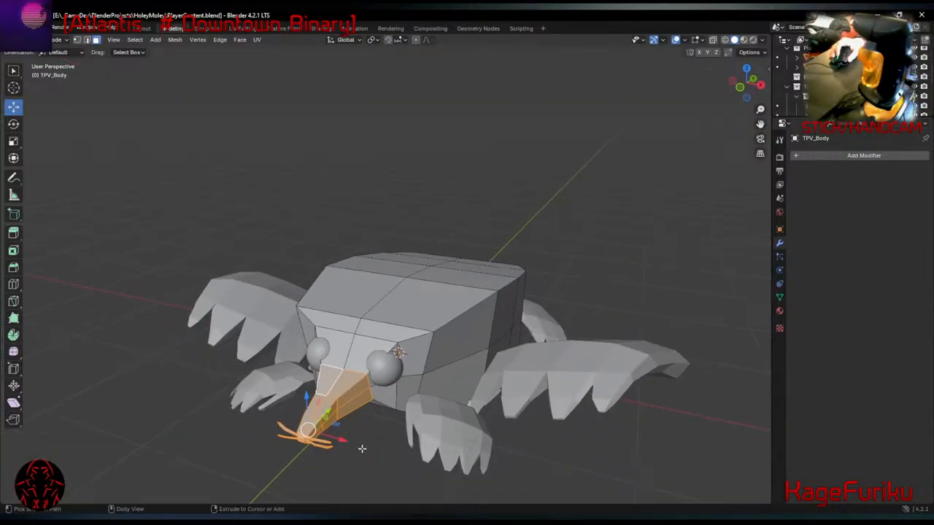
# Examine the snout selection on TPV_Body from both sides, from below and around the eyes.
pyautogui.moveTo(361, 444); pyautogui.dragTo(408, 294, button='middle')
pyautogui.scroll(3, 482, 350)
pyautogui.scroll(2, 516, 333)
pyautogui.scroll(2, 504, 333)
pyautogui.scroll(3, 500, 340)
pyautogui.keyDown('shift'); pyautogui.moveTo(168, 281); pyautogui.dragTo(267, 416); pyautogui.keyUp('shift')
pyautogui.moveTo(327, 244); pyautogui.dragTo(206, 257, button='middle')
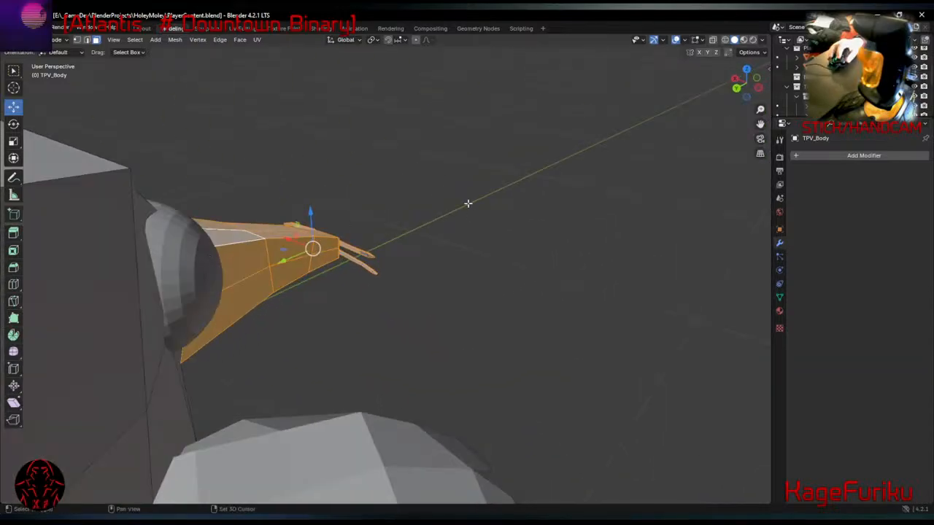
pyautogui.keyDown('shift'); pyautogui.moveTo(468, 203); pyautogui.dragTo(322, 293); pyautogui.keyUp('shift')
pyautogui.moveTo(352, 282)
pyautogui.mouseDown(button='middle')
pyautogui.moveTo(420, 267)
pyautogui.moveTo(358, 177)
pyautogui.moveTo(406, 171)
pyautogui.moveTo(467, 194)
pyautogui.moveTo(478, 208)
pyautogui.moveTo(475, 219)
pyautogui.moveTo(272, 217)
pyautogui.moveTo(227, 241)
pyautogui.moveTo(112, 267)
pyautogui.moveTo(375, 256)
pyautogui.moveTo(396, 242)
pyautogui.mouseUp(button='middle')
pyautogui.keyDown('shift'); pyautogui.moveTo(409, 223); pyautogui.dragTo(355, 323); pyautogui.keyUp('shift')
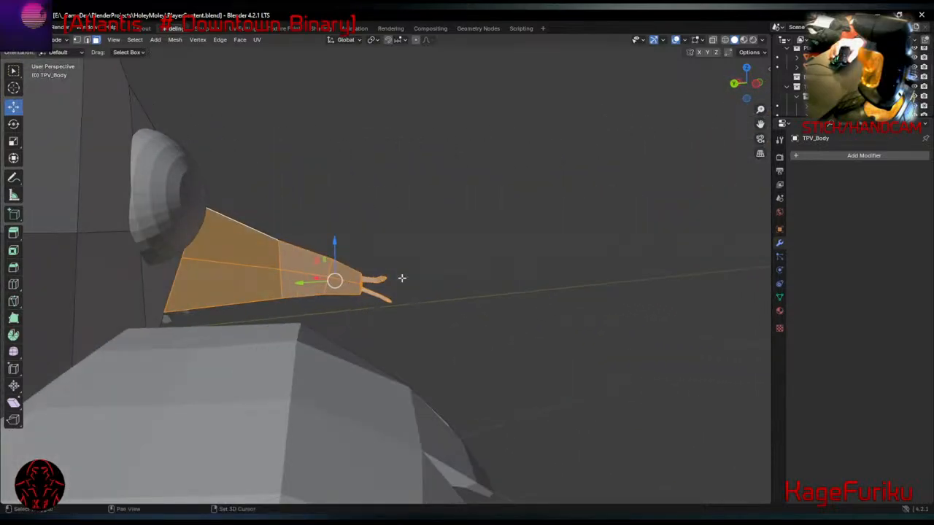
pyautogui.moveTo(401, 278); pyautogui.dragTo(421, 241, button='middle')
pyautogui.moveTo(451, 196); pyautogui.dragTo(371, 323)
pyautogui.moveTo(241, 62); pyautogui.dragTo(164, 117, button='middle')
pyautogui.moveTo(427, 244); pyautogui.dragTo(237, 209, button='middle')
pyautogui.keyDown('shift'); pyautogui.moveTo(248, 262); pyautogui.dragTo(330, 402); pyautogui.keyUp('shift')
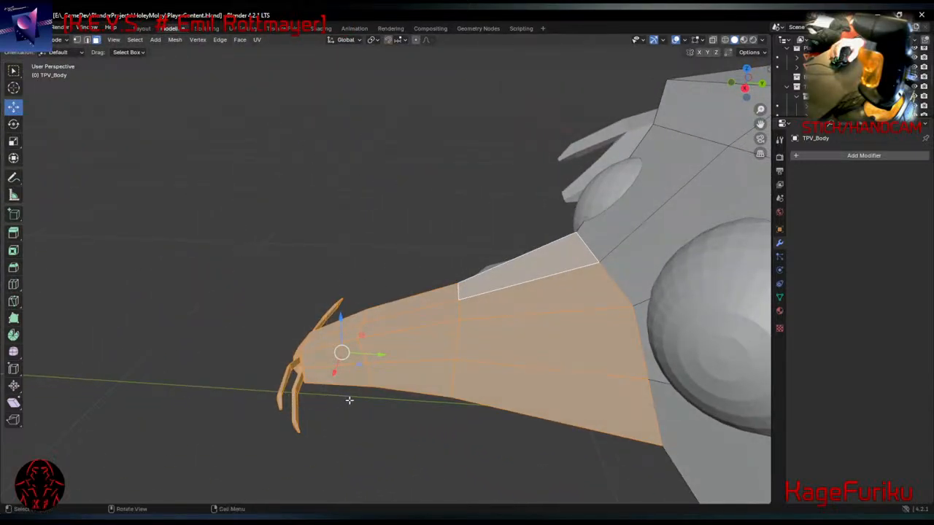
pyautogui.moveTo(349, 400); pyautogui.dragTo(367, 358, button='middle')
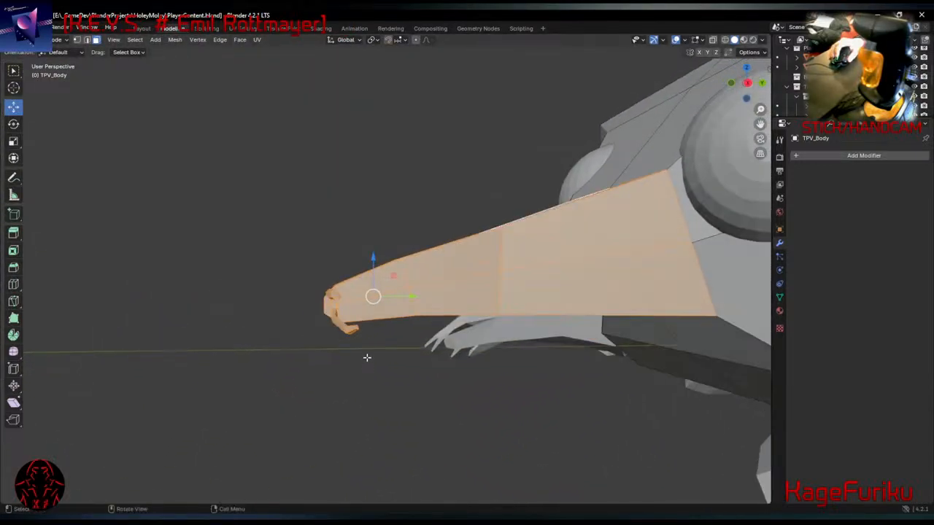
pyautogui.scroll(6, 336, 282)
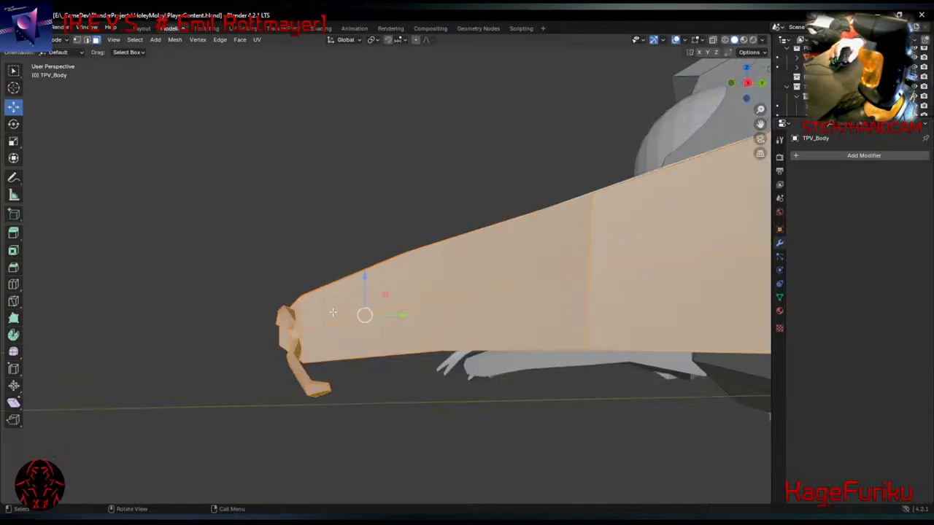
pyautogui.moveTo(293, 396); pyautogui.dragTo(312, 386, button='middle')
pyautogui.scroll(-1, 312, 386)
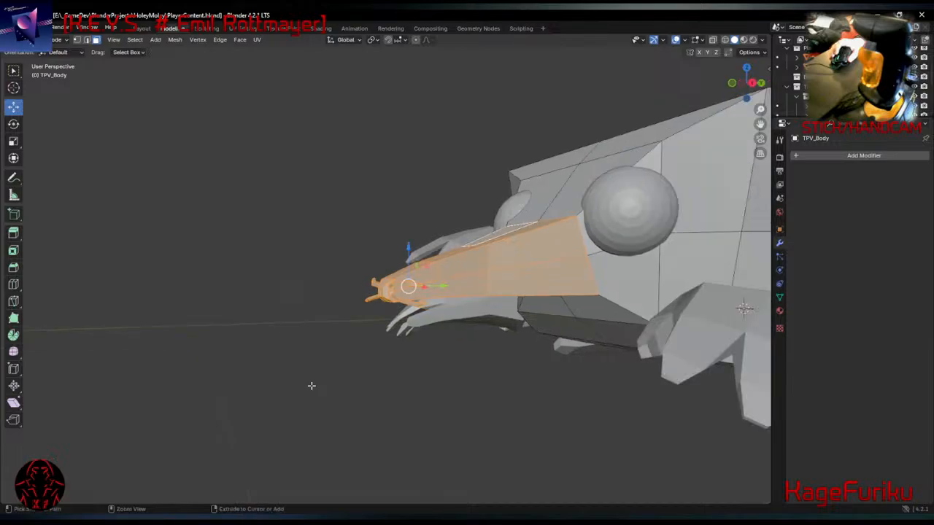
# Copy the whole TPV_Body object and paste a duplicate of it in the Layout workspace.
pyautogui.click(280, 243)
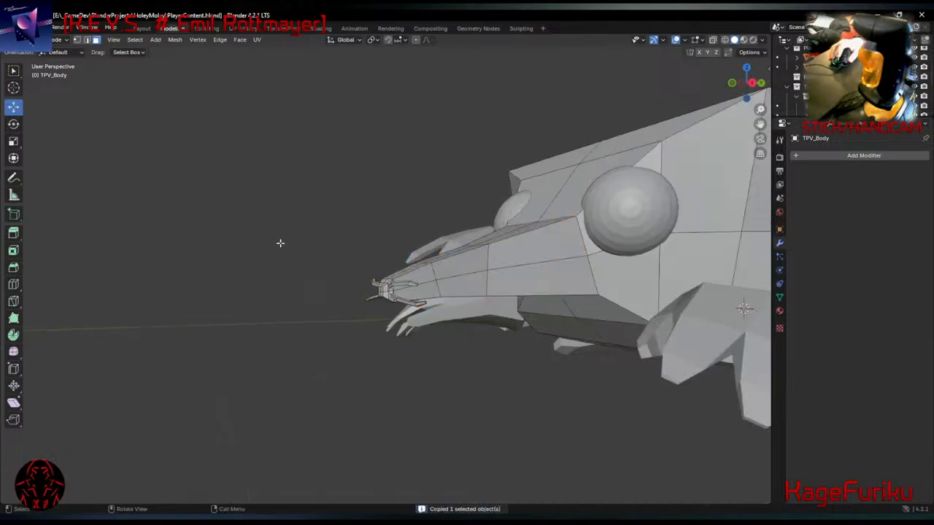
pyautogui.click(143, 30)
pyautogui.hotkey('ctrl', 'v')
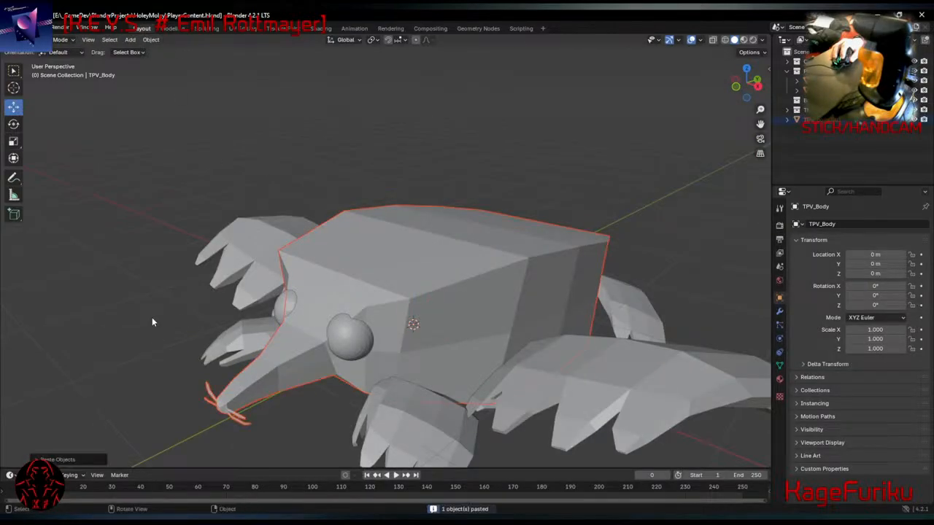
pyautogui.click(155, 318)
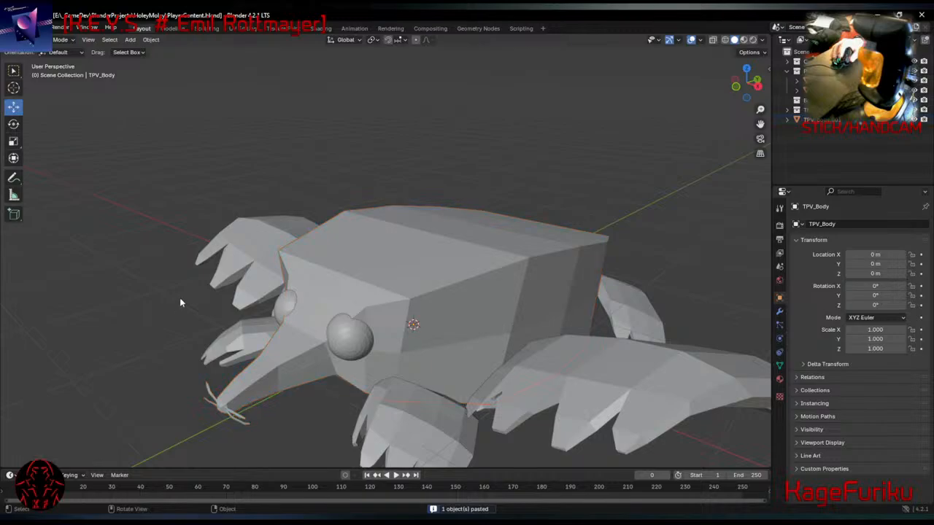
# Hide the third-person collection and select the pasted body copy, TPV_Body.001.
pyautogui.click(169, 29)
pyautogui.scroll(-2, 853, 86)
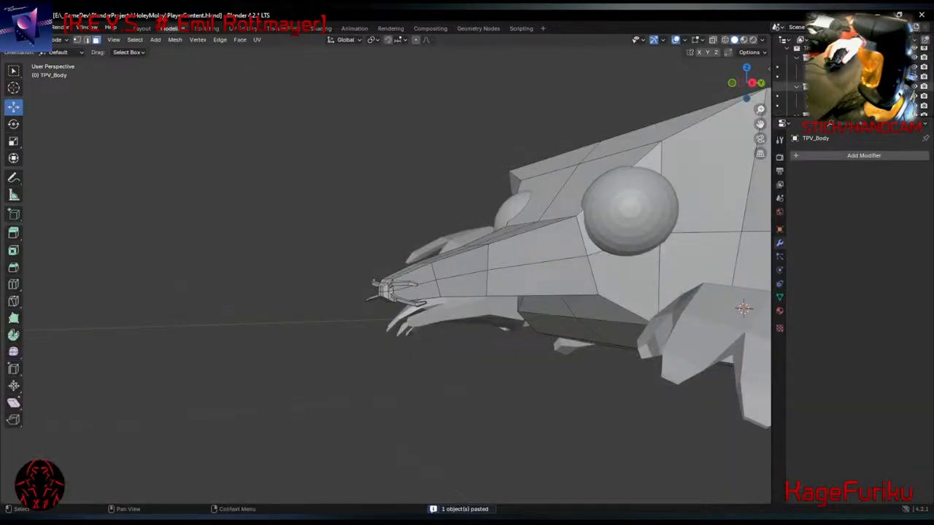
pyautogui.click(916, 67)
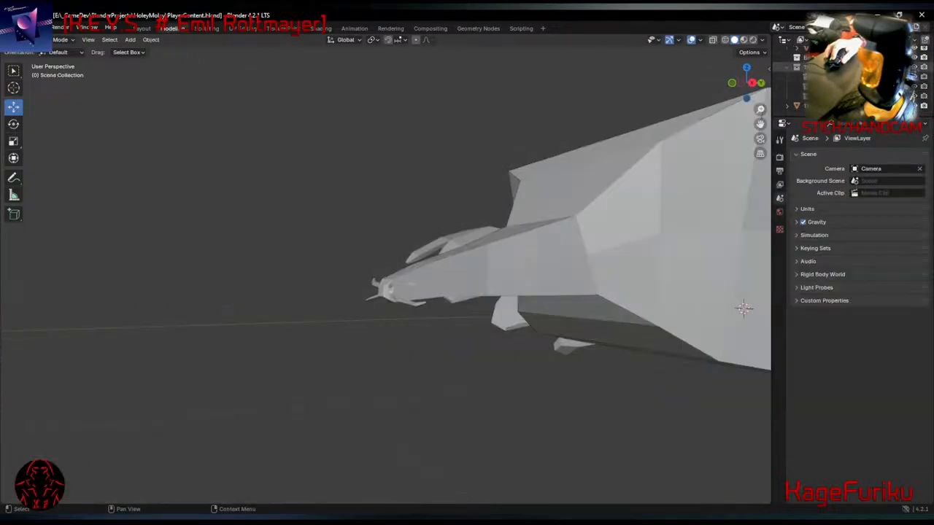
pyautogui.click(743, 307)
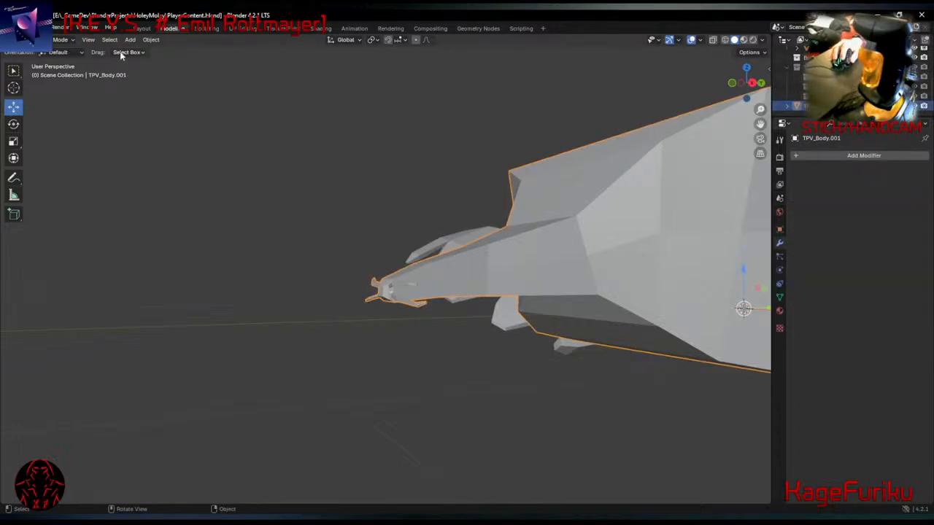
pyautogui.scroll(-4, 321, 57)
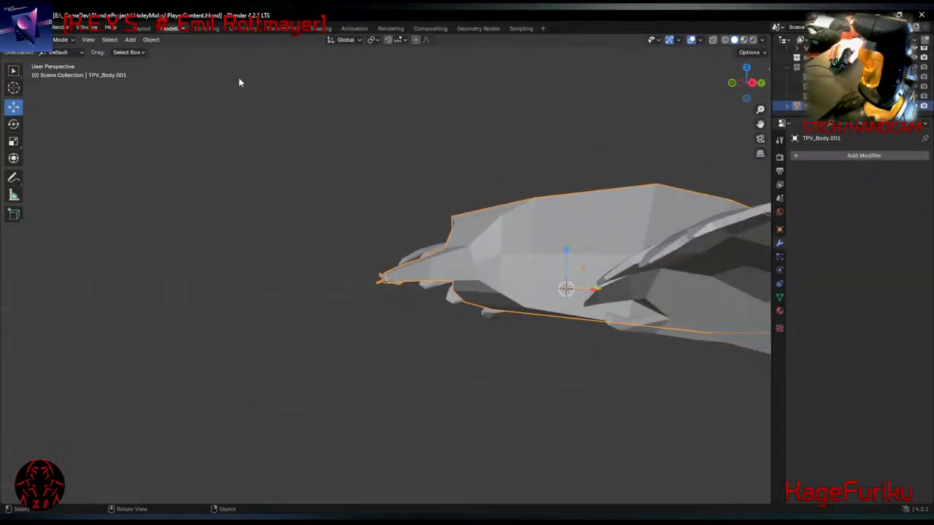
# Move TPV_Body.001 within the YZ plane to Y 1.3821 m and Z 0.11034 m, behind the first-person hands.
pyautogui.click(141, 27)
pyautogui.moveTo(413, 108); pyautogui.dragTo(400, 289, button='middle')
pyautogui.press('g')
pyautogui.hotkey('shift', 'x')
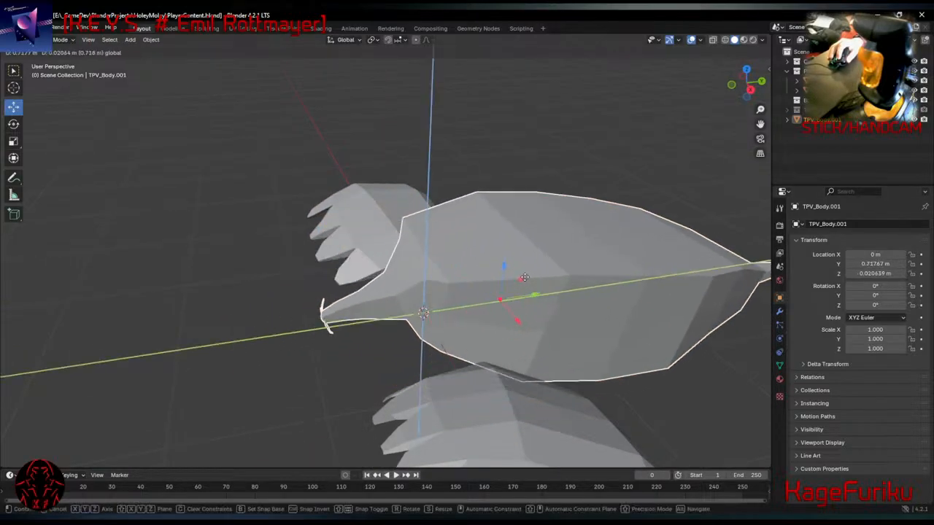
pyautogui.click(591, 264)
pyautogui.moveTo(619, 229); pyautogui.dragTo(591, 260, button='middle')
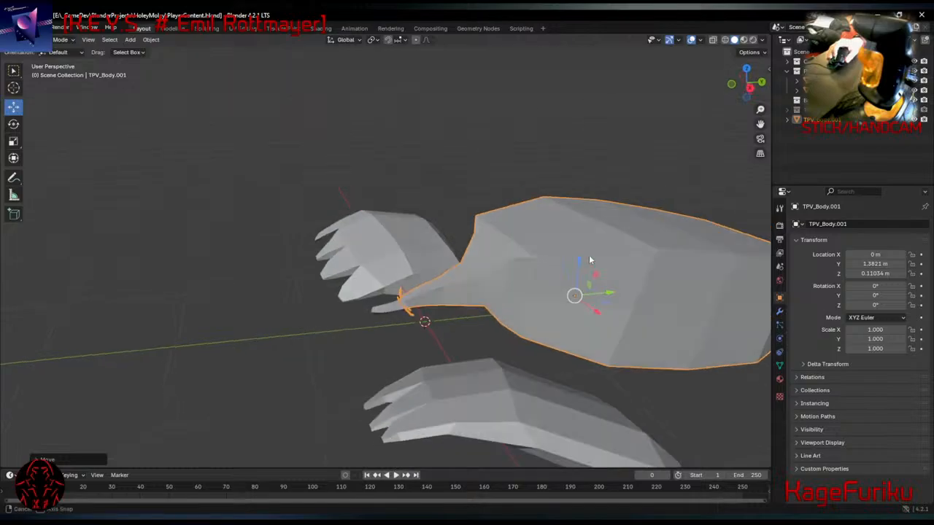
# Rotate TPV_Body.001 to 12.253° about the X axis in the right orthographic view.
pyautogui.click(752, 88)
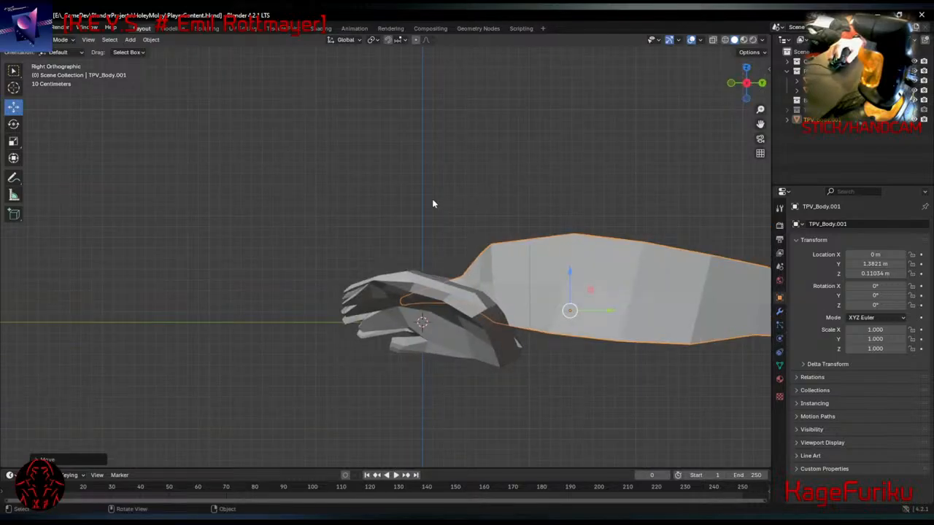
pyautogui.press('r')
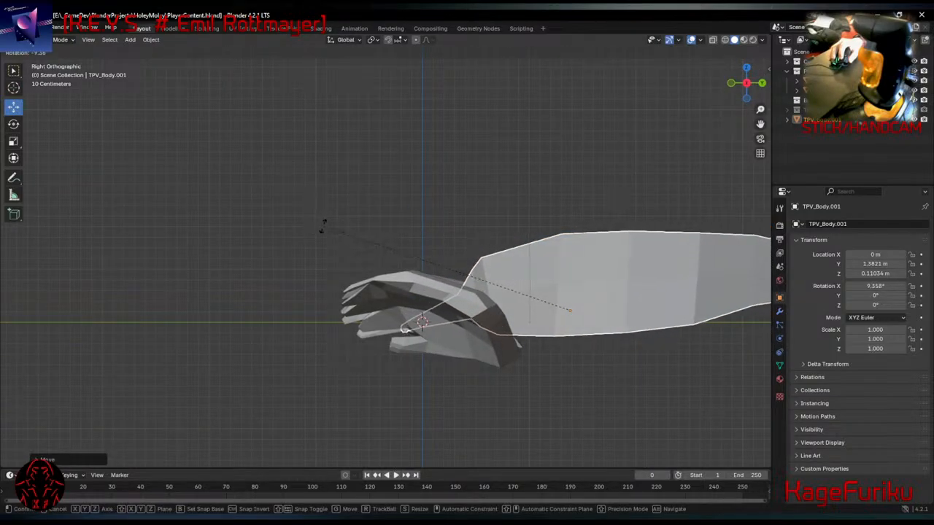
pyautogui.click(309, 234)
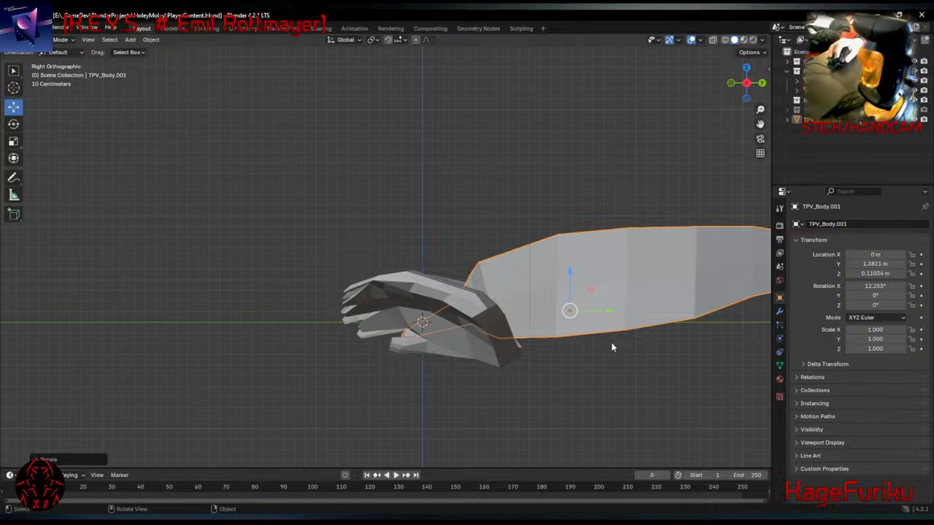
# Scale TPV_Body.001 up to 1.986 and move it backward so the snout sits between the hands.
pyautogui.press('s')
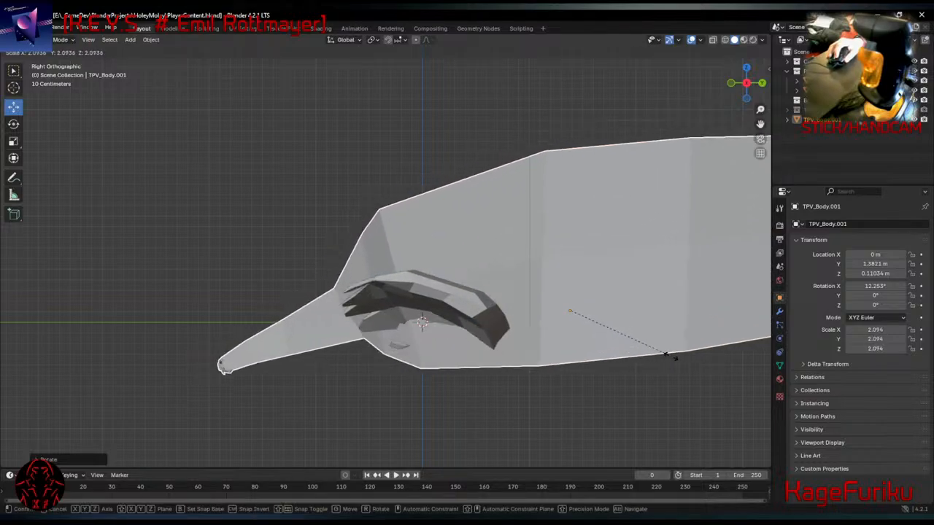
pyautogui.click(654, 363)
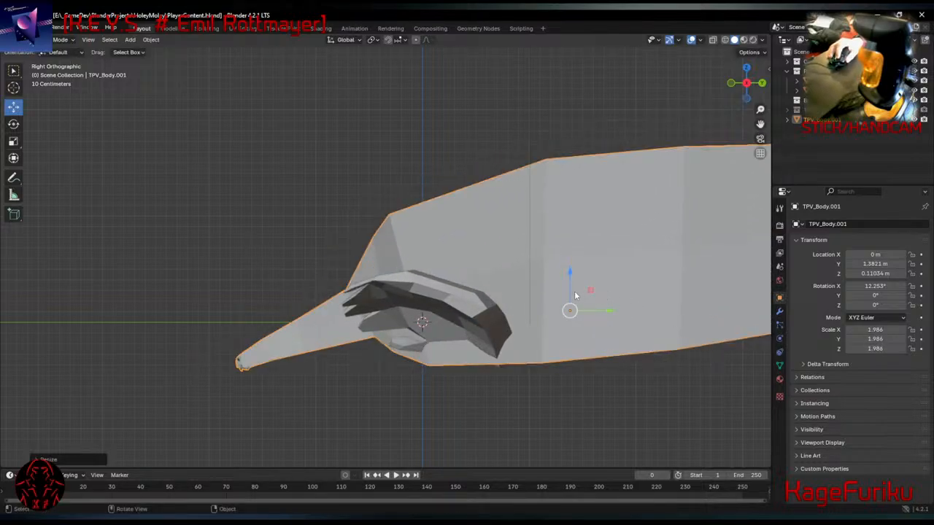
pyautogui.moveTo(589, 295); pyautogui.dragTo(720, 289)
# Open TPV_Body.001 for mesh editing in the Modeling workspace and delete the torso and tail faces on the near side.
pyautogui.click(181, 29)
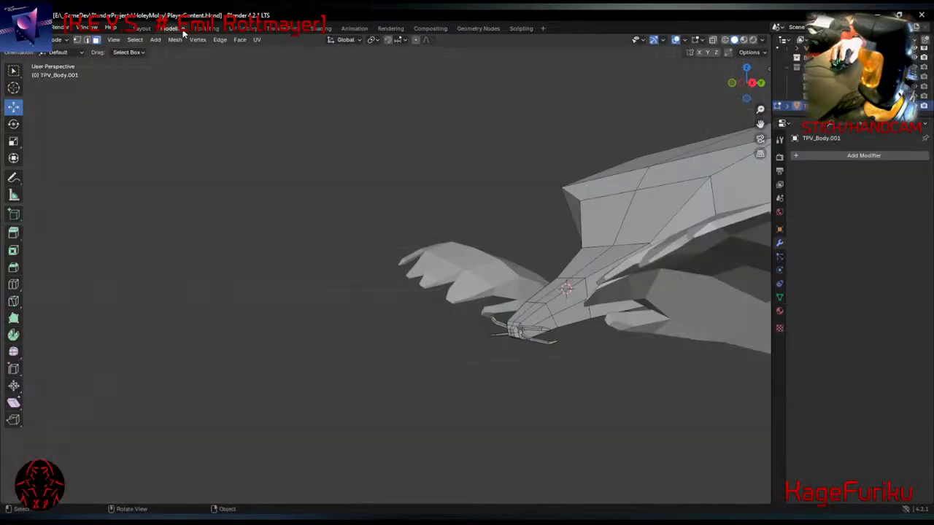
pyautogui.scroll(-10, 633, 296)
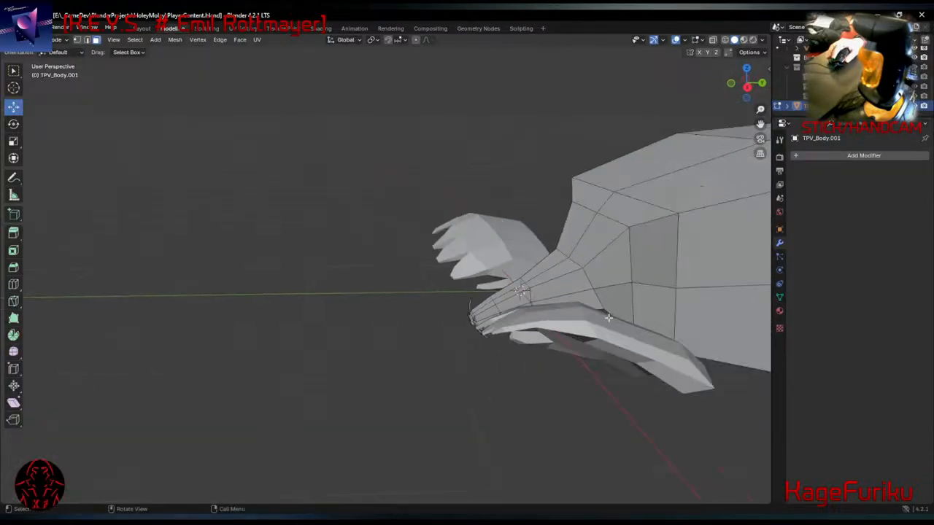
pyautogui.moveTo(600, 256); pyautogui.dragTo(500, 311, button='middle')
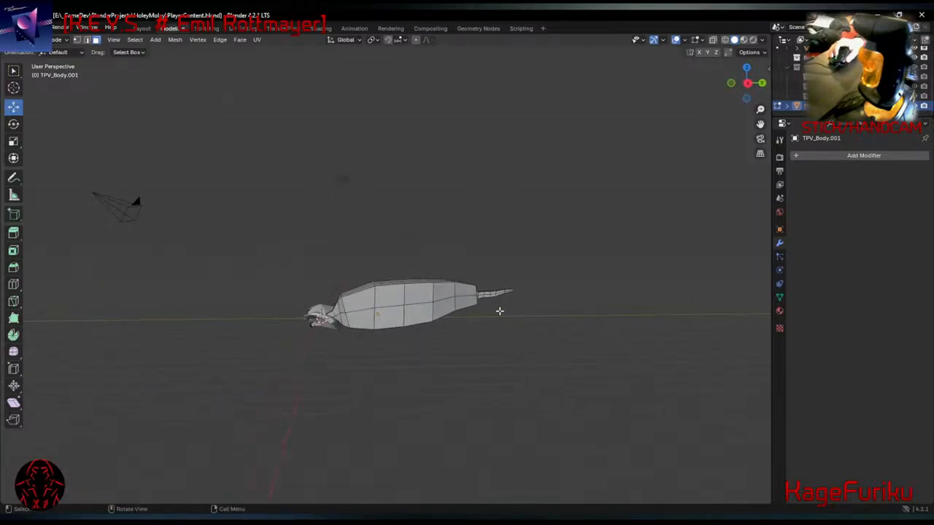
pyautogui.moveTo(616, 172); pyautogui.dragTo(378, 368)
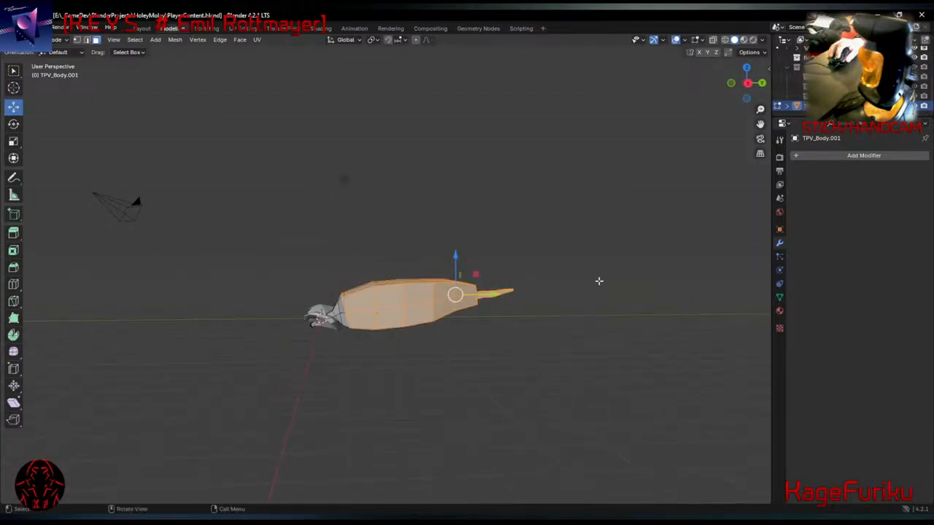
pyautogui.press('x')
pyautogui.click(549, 210)
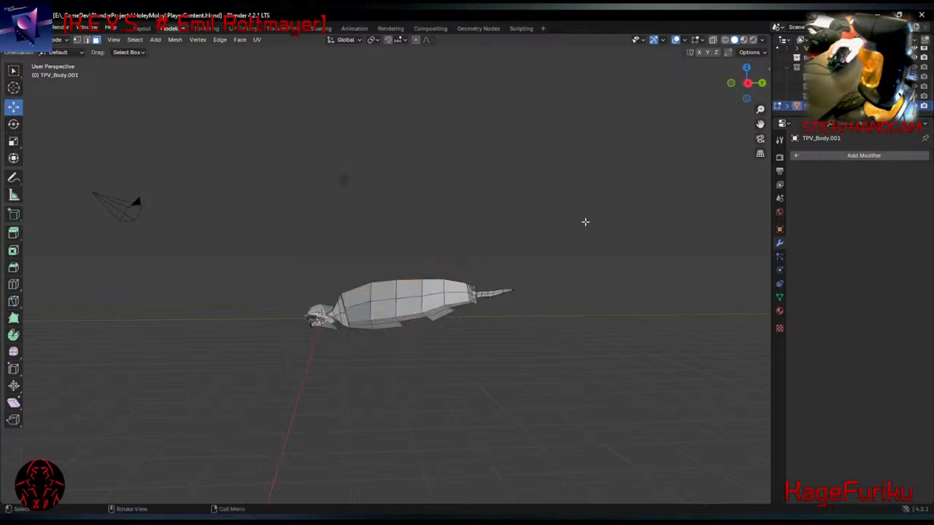
# Delete the remaining torso and tail geometry of TPV_Body.001, keeping only the snout and the front of the head.
pyautogui.moveTo(607, 207); pyautogui.dragTo(357, 359)
pyautogui.press('x')
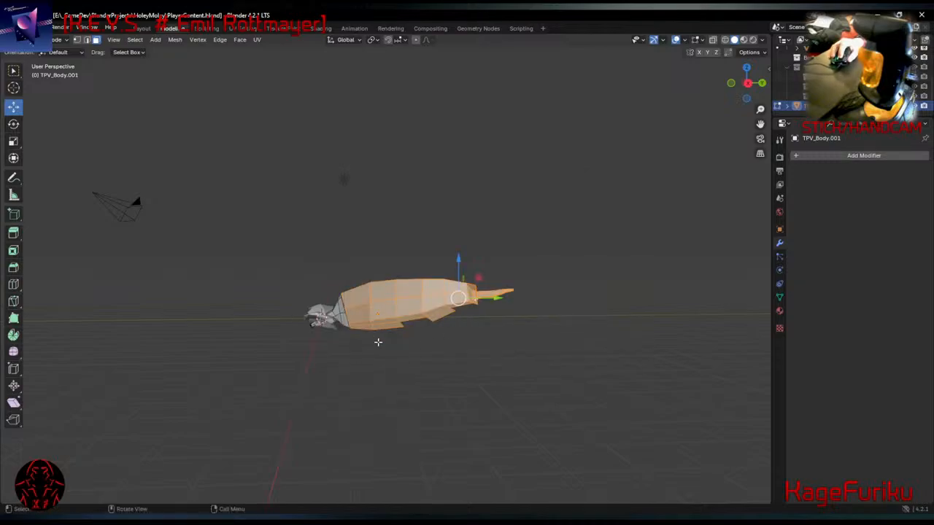
pyautogui.press('x')
pyautogui.click(367, 342)
pyautogui.moveTo(488, 252); pyautogui.dragTo(547, 255, button='middle')
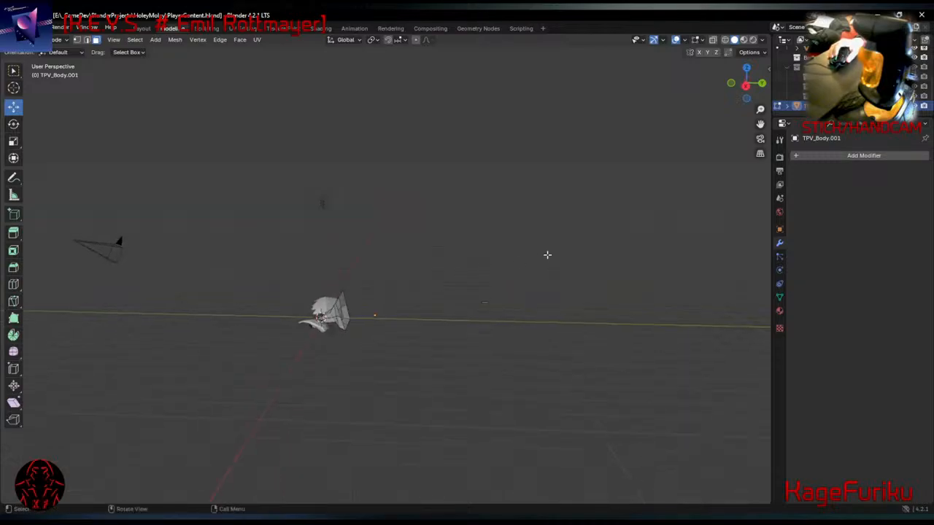
pyautogui.moveTo(552, 253); pyautogui.dragTo(452, 375)
pyautogui.press('x')
pyautogui.click(454, 353)
# Select the whole remaining snout mesh and move it backward along the Y axis, away from the hands.
pyautogui.moveTo(527, 254); pyautogui.dragTo(270, 292, button='middle')
pyautogui.scroll(3, 457, 305)
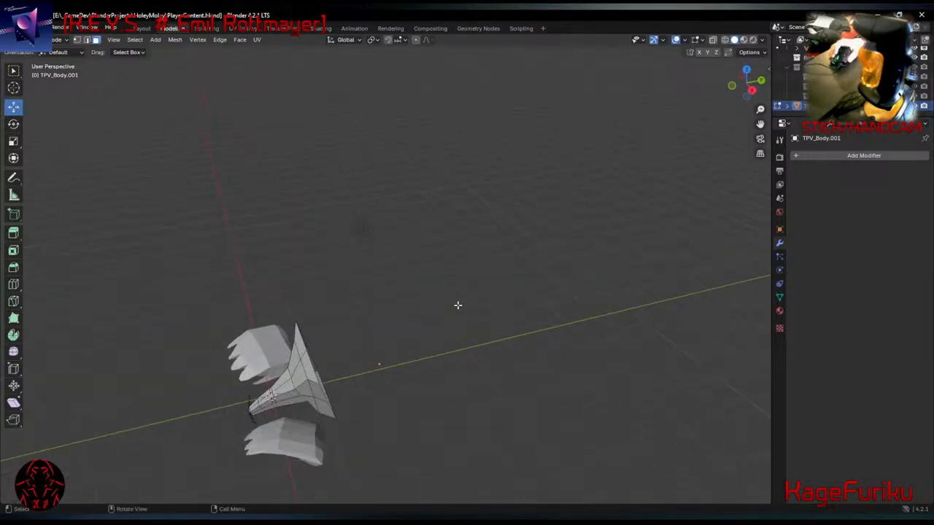
pyautogui.moveTo(445, 238); pyautogui.dragTo(208, 453)
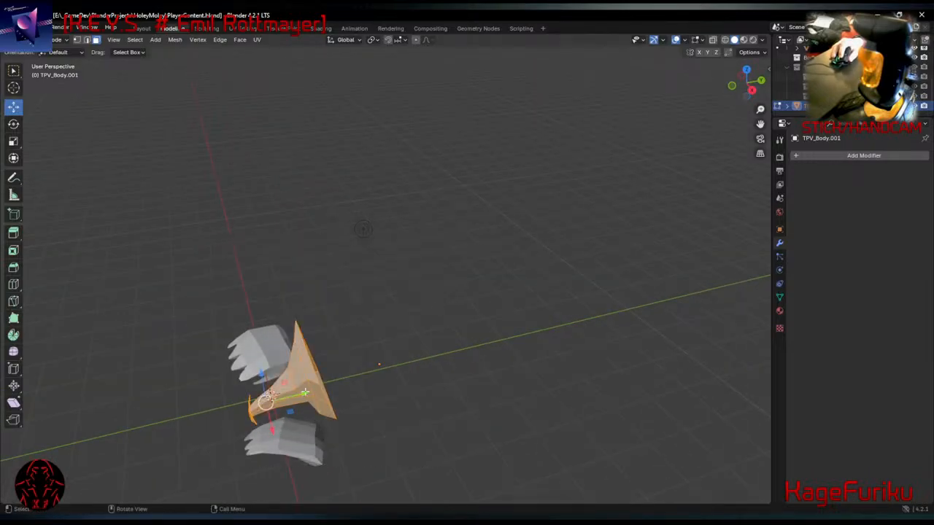
pyautogui.moveTo(301, 395); pyautogui.dragTo(385, 381)
pyautogui.hotkey('ctrl', 'z')
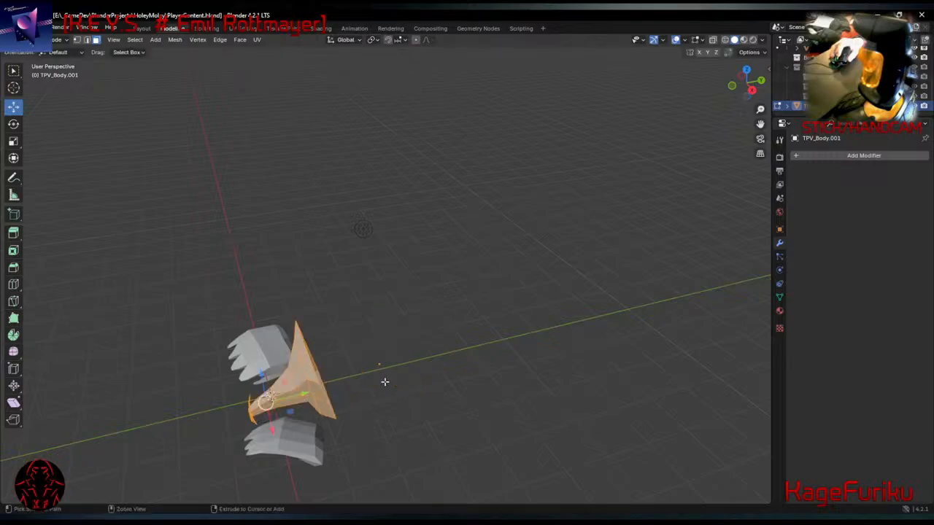
pyautogui.moveTo(301, 394); pyautogui.dragTo(385, 384)
# Stretch the selected snout mesh along the Y axis and rotate it slightly as seen from the side to level it.
pyautogui.press('s')
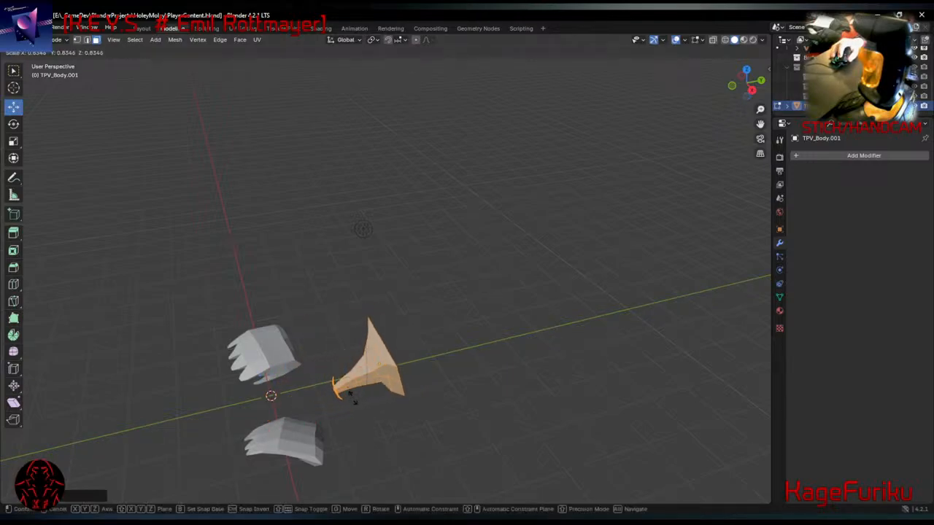
pyautogui.press('y')
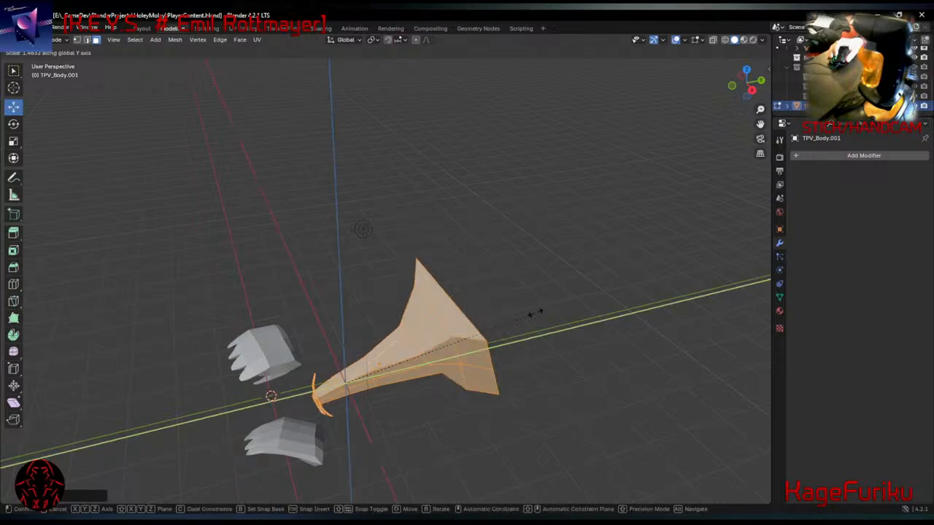
pyautogui.click(534, 314)
pyautogui.moveTo(431, 390); pyautogui.dragTo(376, 339, button='middle')
pyautogui.press('r')
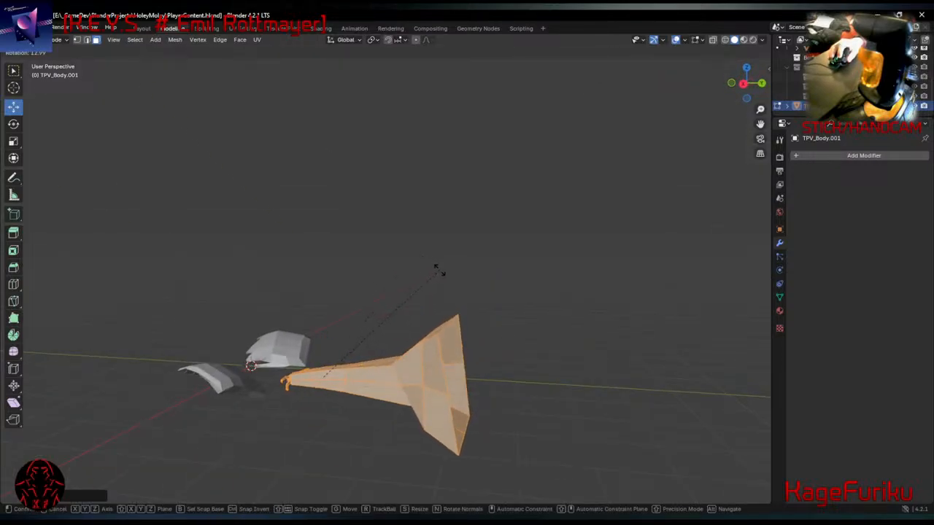
pyautogui.click(431, 257)
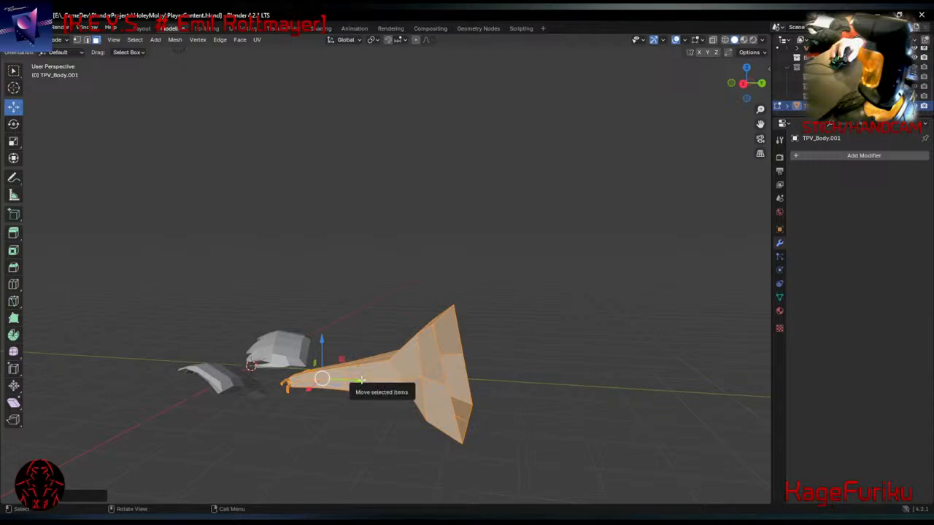
# Delete the rearmost ring of faces on the snout mesh and the leftover face on its underside.
pyautogui.moveTo(362, 380); pyautogui.dragTo(312, 331, button='middle')
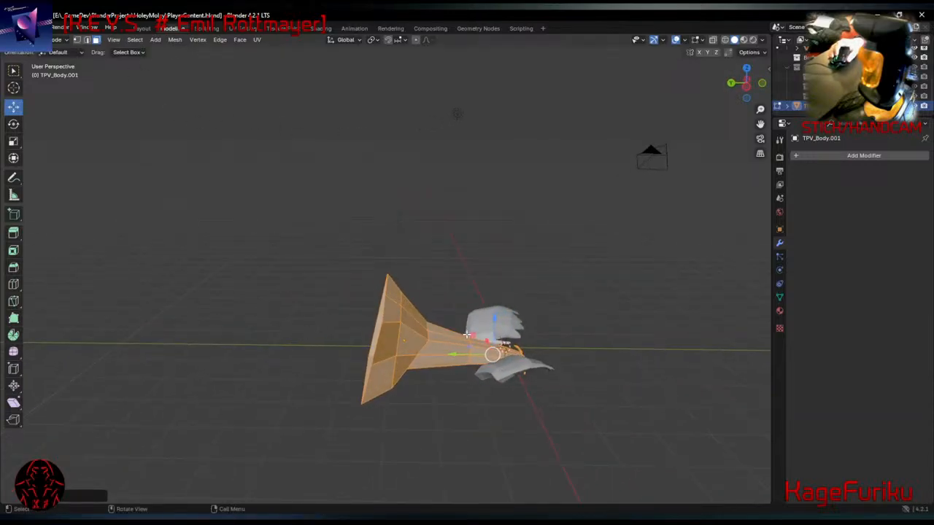
pyautogui.moveTo(342, 262); pyautogui.dragTo(387, 407)
pyautogui.press('x')
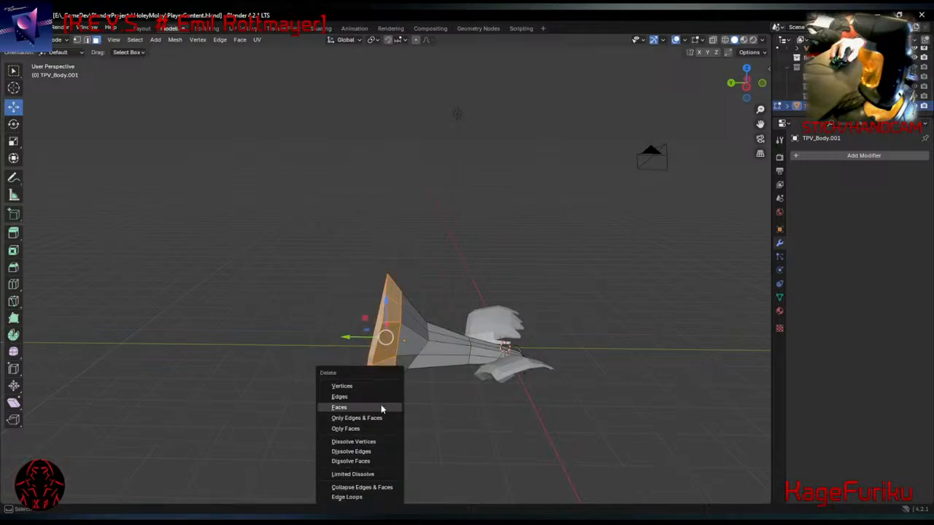
pyautogui.click(380, 407)
pyautogui.moveTo(390, 401); pyautogui.dragTo(392, 332, button='middle')
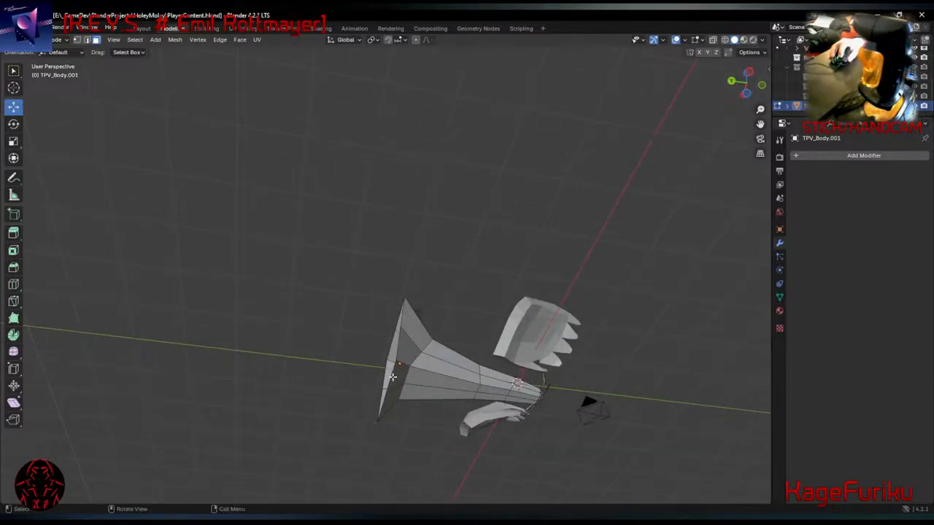
pyautogui.press('x')
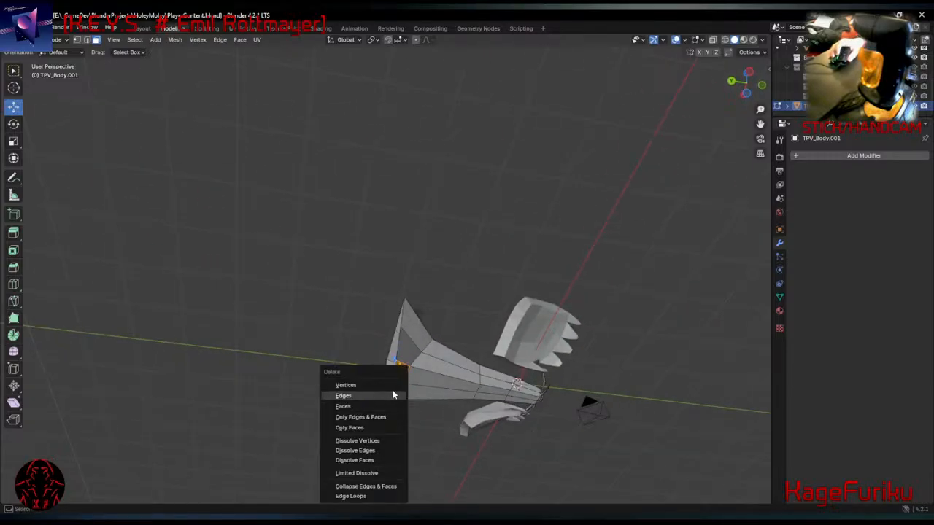
pyautogui.click(367, 407)
# Scale the two lower rear corner vertices of the snout closer together and raise them along the Z axis.
pyautogui.moveTo(367, 407); pyautogui.dragTo(520, 437, button='middle')
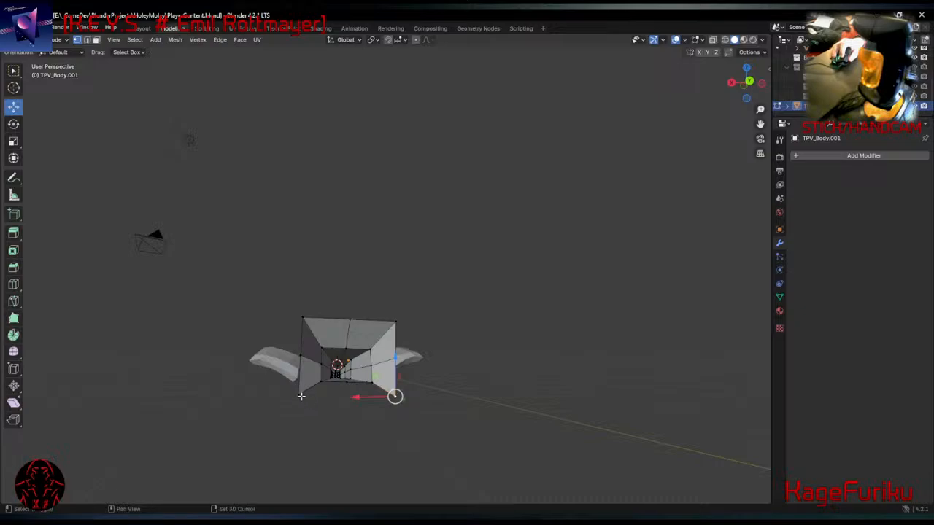
pyautogui.press('s')
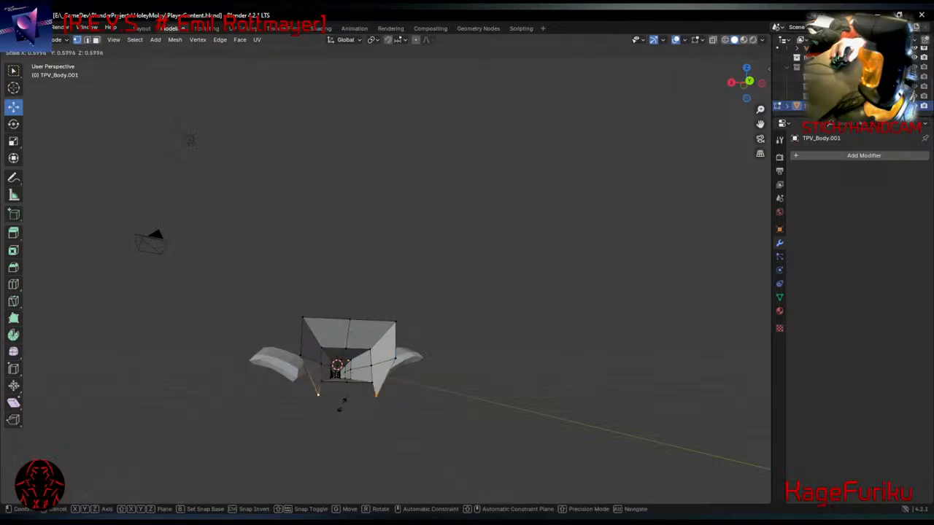
pyautogui.click(341, 400)
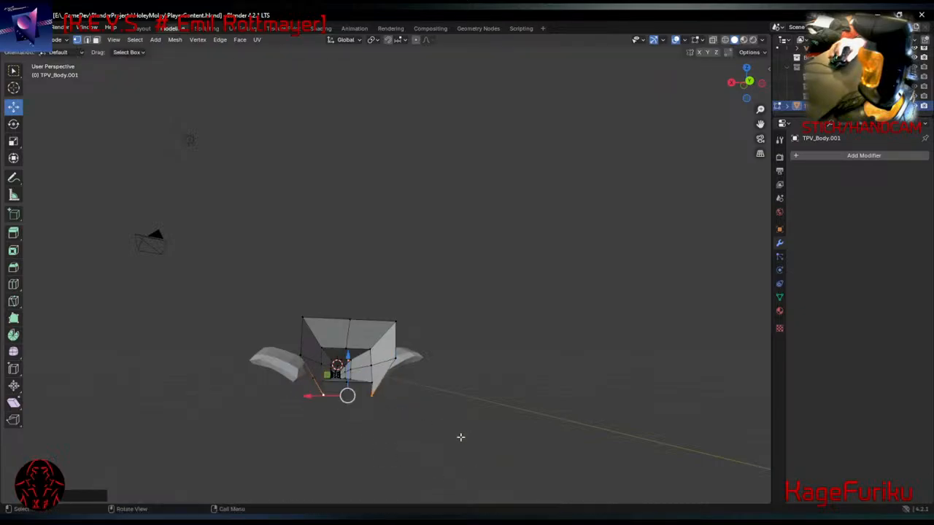
pyautogui.moveTo(348, 363); pyautogui.dragTo(364, 344)
pyautogui.moveTo(421, 378); pyautogui.dragTo(331, 381, button='middle')
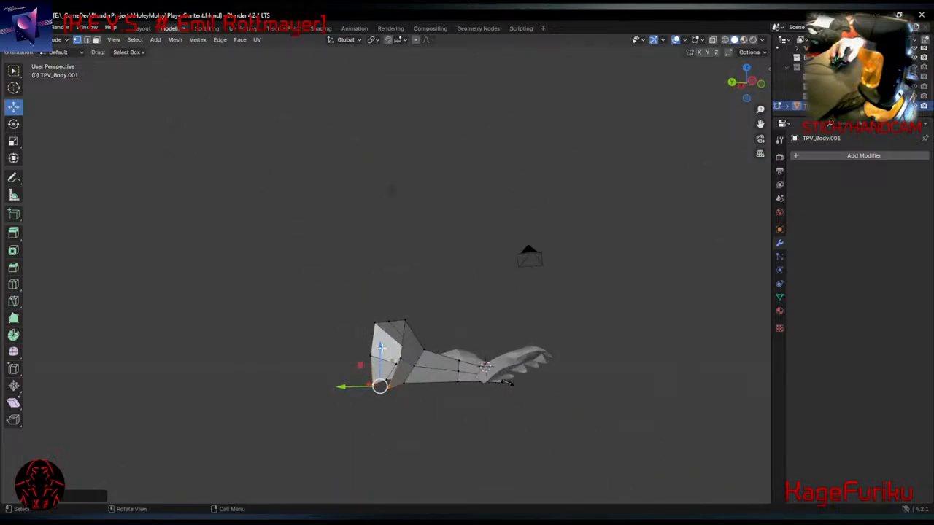
pyautogui.moveTo(380, 348); pyautogui.dragTo(381, 340)
pyautogui.moveTo(333, 371); pyautogui.dragTo(595, 394, button='middle')
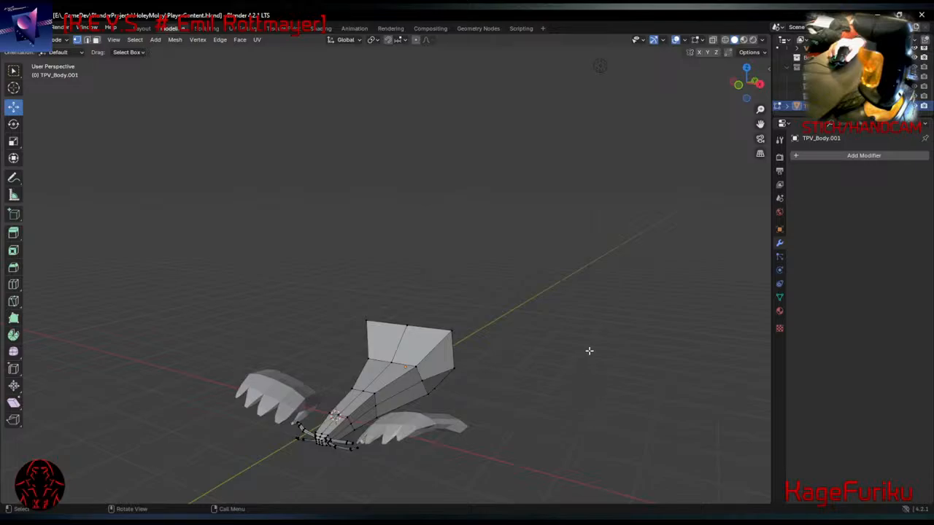
# Return to the Layout workspace and move TPV_Body.001 forward along the Y axis past the hands.
pyautogui.moveTo(409, 369); pyautogui.dragTo(359, 339, button='middle')
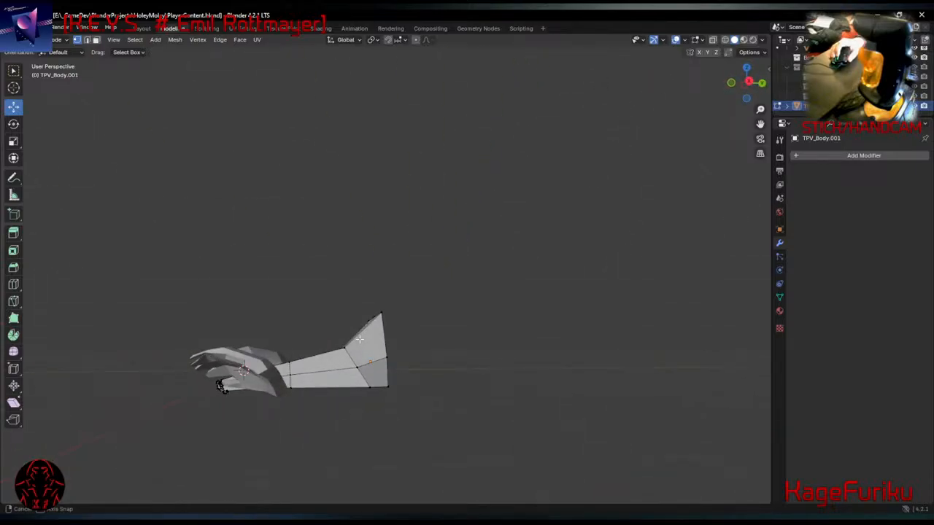
pyautogui.moveTo(420, 313); pyautogui.dragTo(279, 302, button='middle')
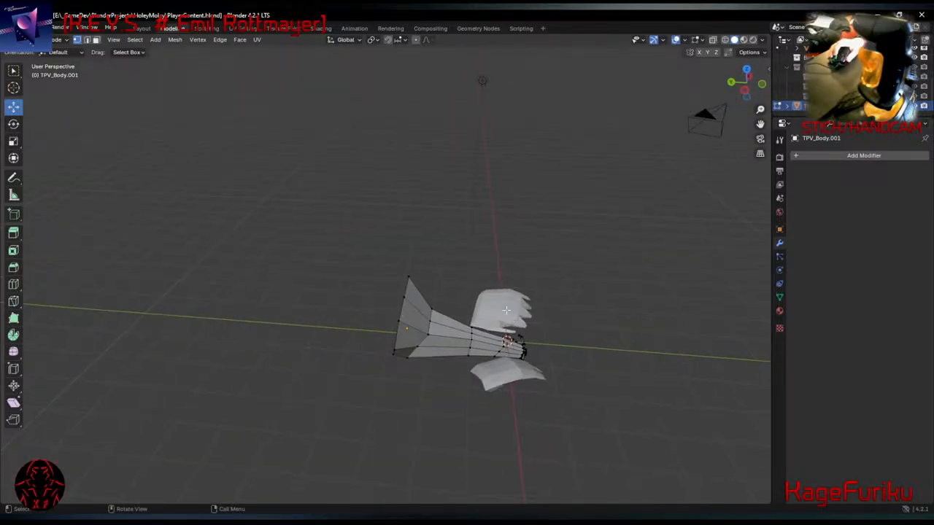
pyautogui.click(140, 29)
pyautogui.moveTo(440, 216); pyautogui.dragTo(381, 264, button='middle')
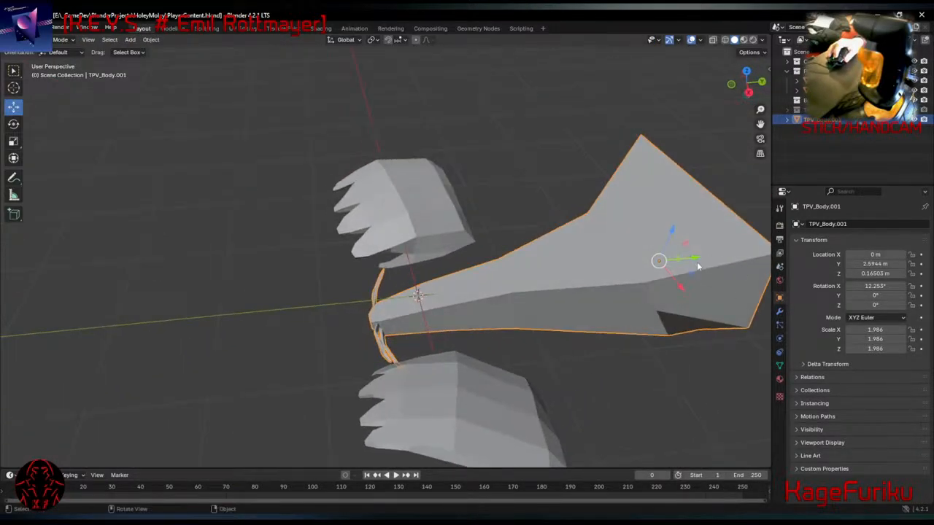
pyautogui.moveTo(691, 259); pyautogui.dragTo(491, 303)
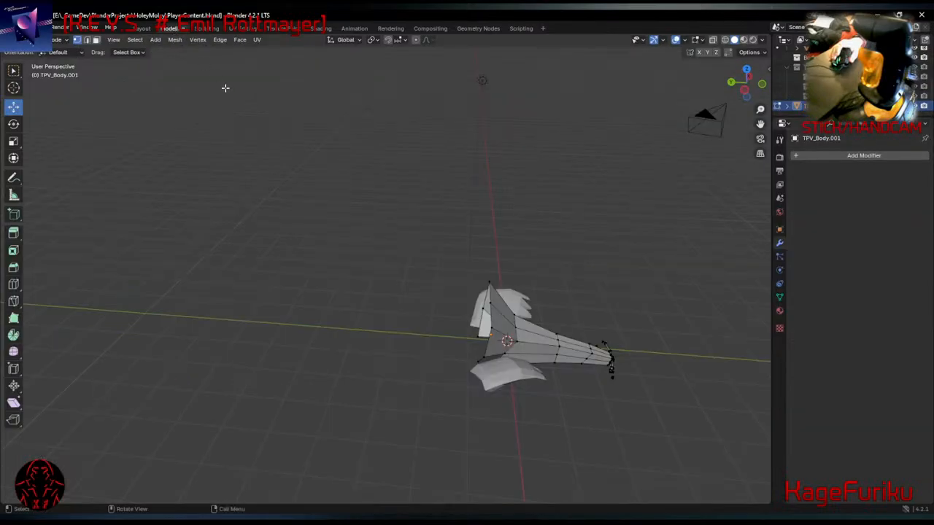
# In the Modeling workspace, select the whole snout mesh and move it backward along Y so its tip sits just ahead of the hands.
pyautogui.press('a')
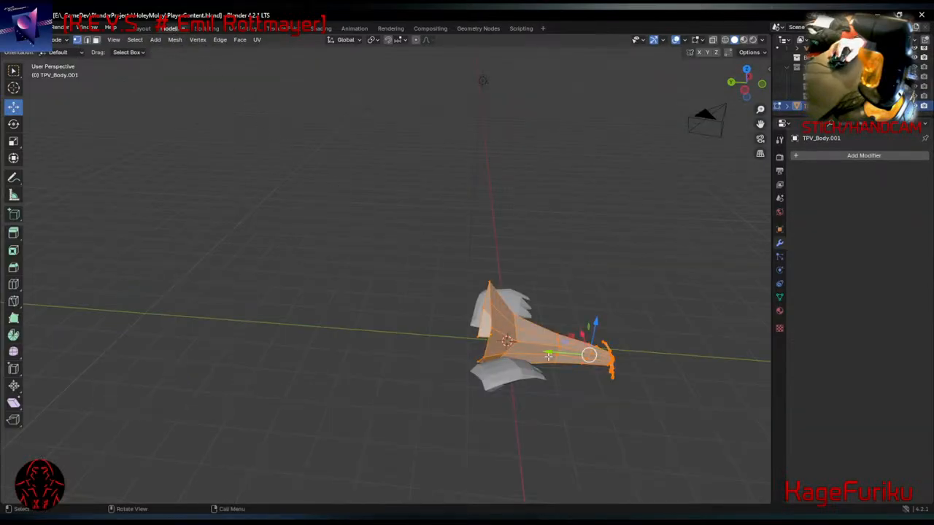
pyautogui.moveTo(553, 353); pyautogui.dragTo(486, 355)
pyautogui.moveTo(485, 356); pyautogui.dragTo(752, 233, button='middle')
pyautogui.scroll(2, 307, 304)
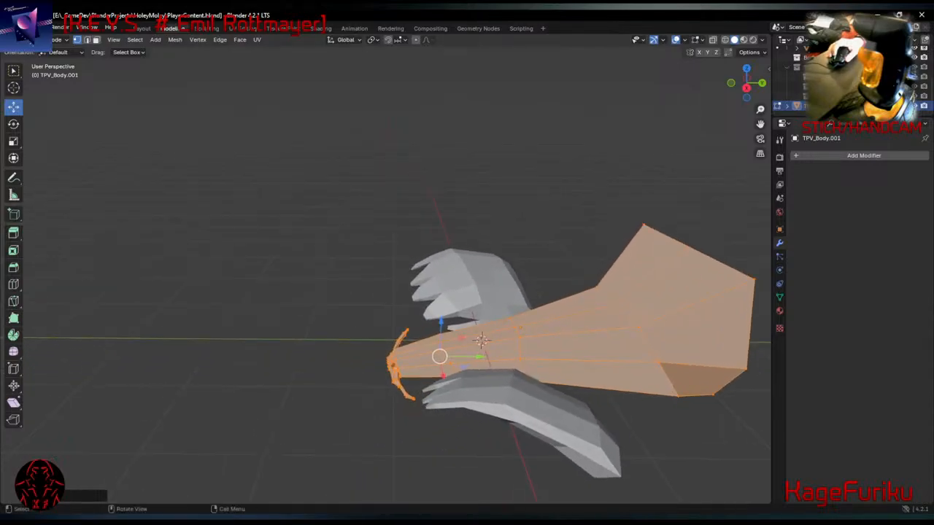
pyautogui.moveTo(709, 296); pyautogui.dragTo(433, 297, button='middle')
pyautogui.moveTo(368, 316); pyautogui.dragTo(405, 317, button='middle')
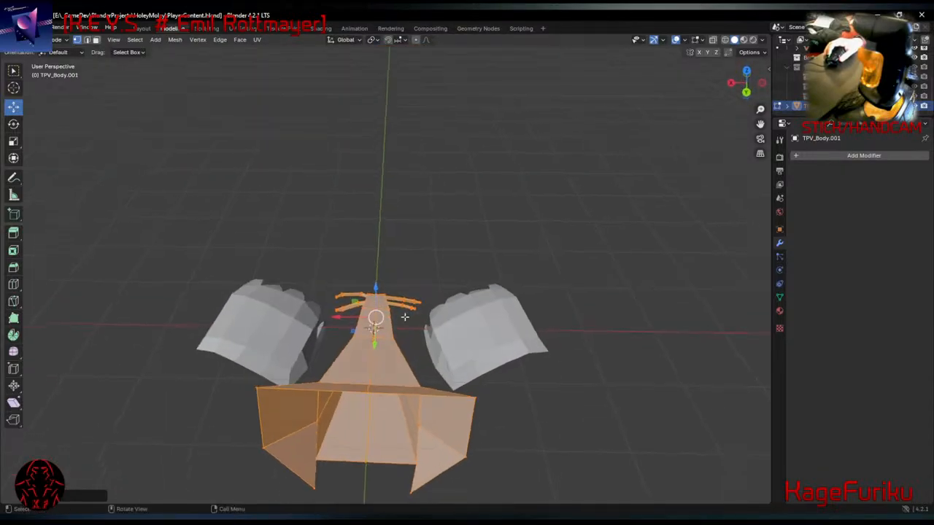
# Lower the middle vertex of the snout's upper rear edge along the Z axis to form a V-shaped dip.
pyautogui.keyDown('alt'); pyautogui.click(364, 392); pyautogui.keyUp('alt')
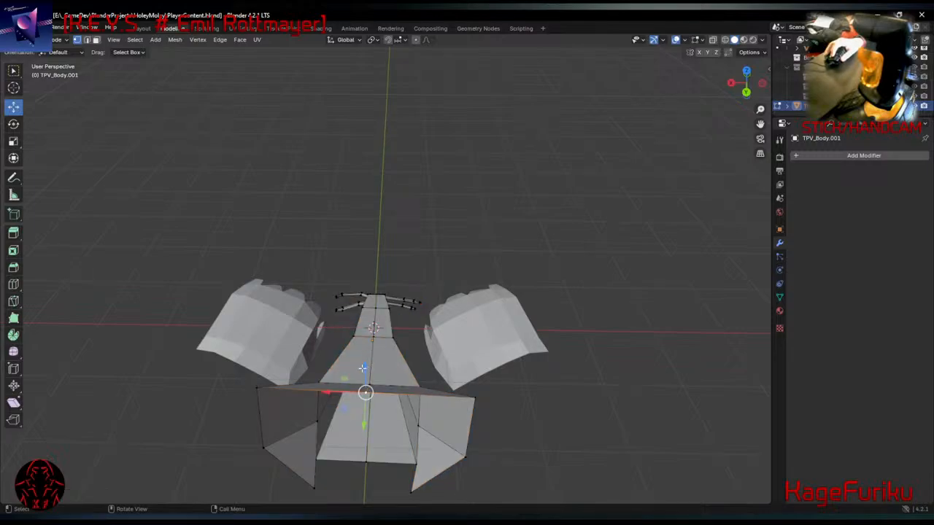
pyautogui.moveTo(363, 367); pyautogui.dragTo(357, 401)
pyautogui.scroll(3, 338, 242)
pyautogui.scroll(-1, 333, 231)
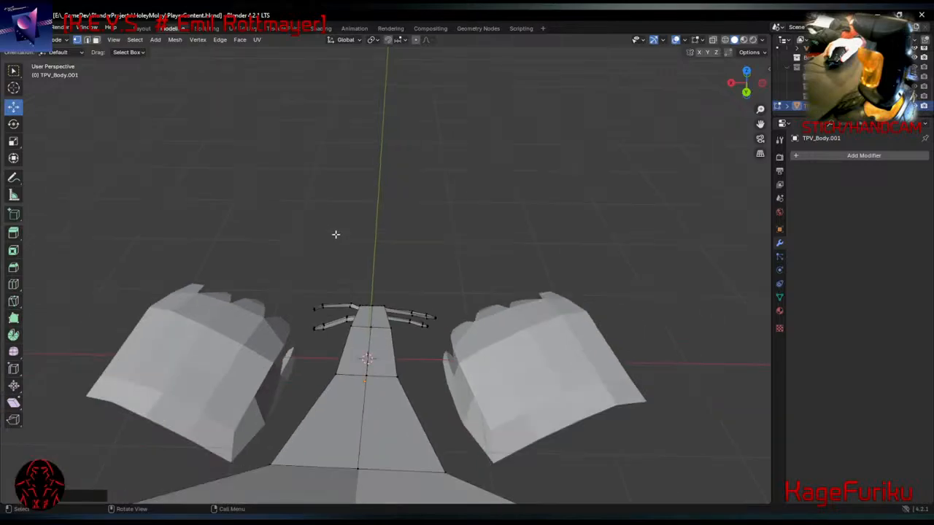
pyautogui.moveTo(336, 233); pyautogui.dragTo(328, 193, button='middle')
pyautogui.scroll(3, 303, 163)
pyautogui.moveTo(293, 149); pyautogui.dragTo(304, 192, button='middle')
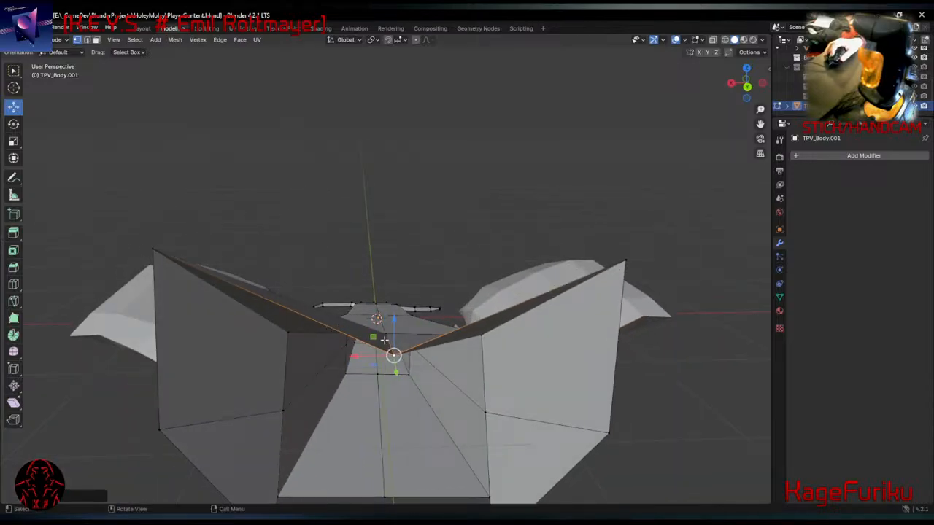
# Try to join the lowered rear middle vertex to the outer upper corner with Connect Vertex Path.
pyautogui.keyDown('shift'); pyautogui.click(154, 250); pyautogui.keyUp('shift')
pyautogui.rightClick(154, 253)
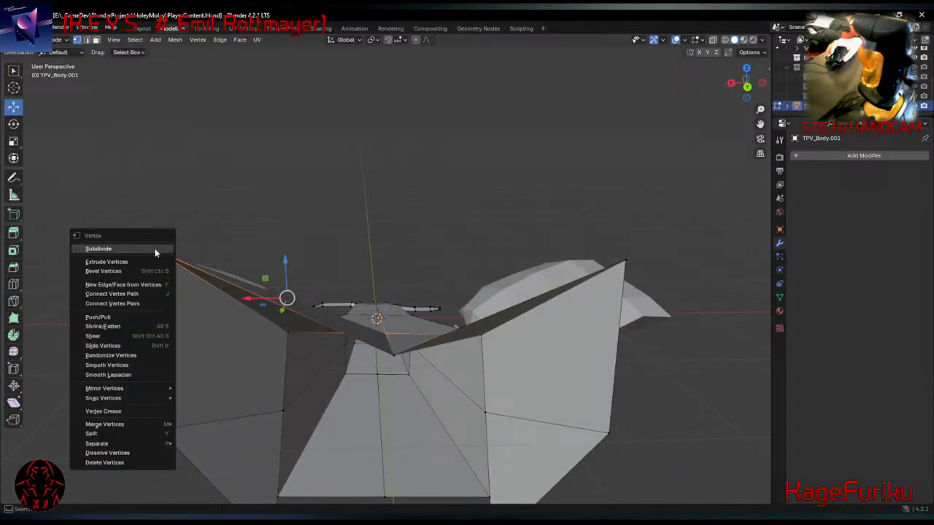
pyautogui.click(152, 294)
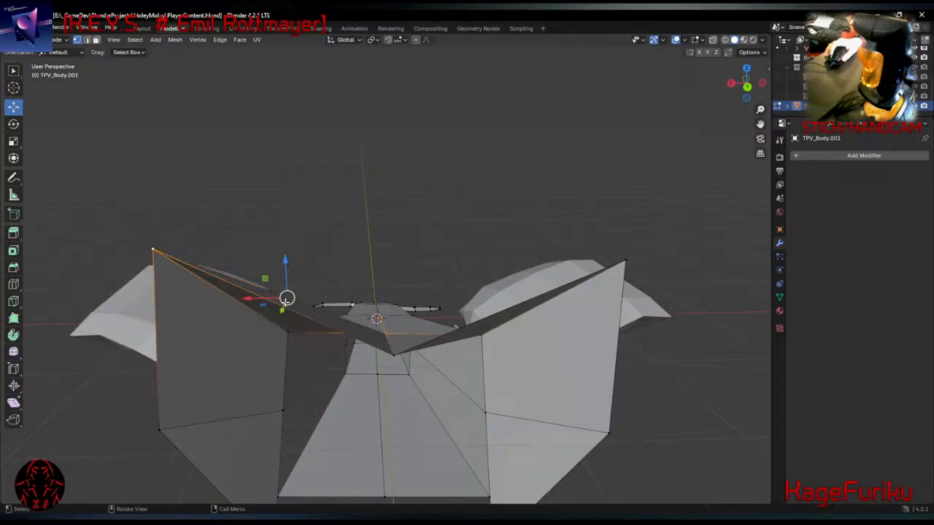
# Connect the lowered rear middle vertex to both side vertices of the next upper edge row with Connect Vertex Path.
pyautogui.moveTo(288, 298); pyautogui.dragTo(403, 356, button='middle')
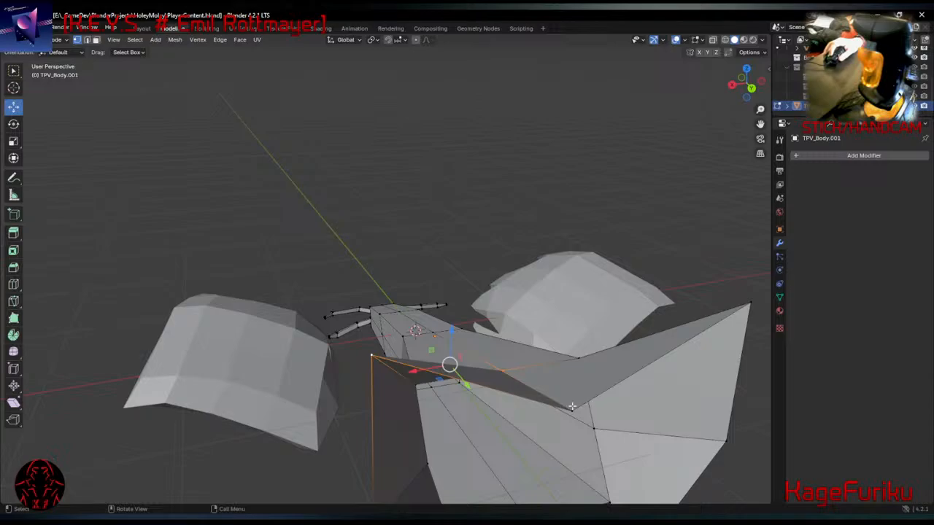
pyautogui.moveTo(572, 407); pyautogui.dragTo(409, 442, button='middle')
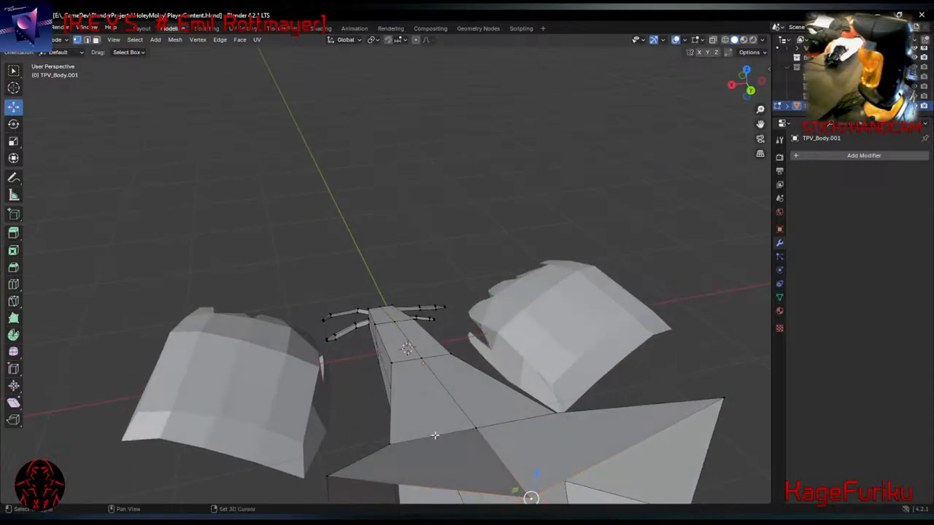
pyautogui.rightClick(390, 447)
pyautogui.click(389, 335)
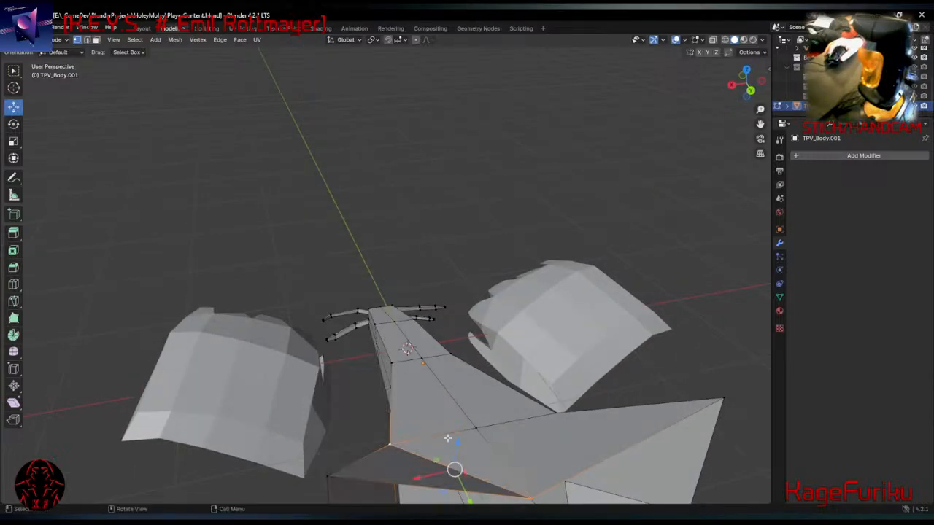
pyautogui.click(560, 414)
pyautogui.keyDown('shift'); pyautogui.click(534, 499); pyautogui.keyUp('shift')
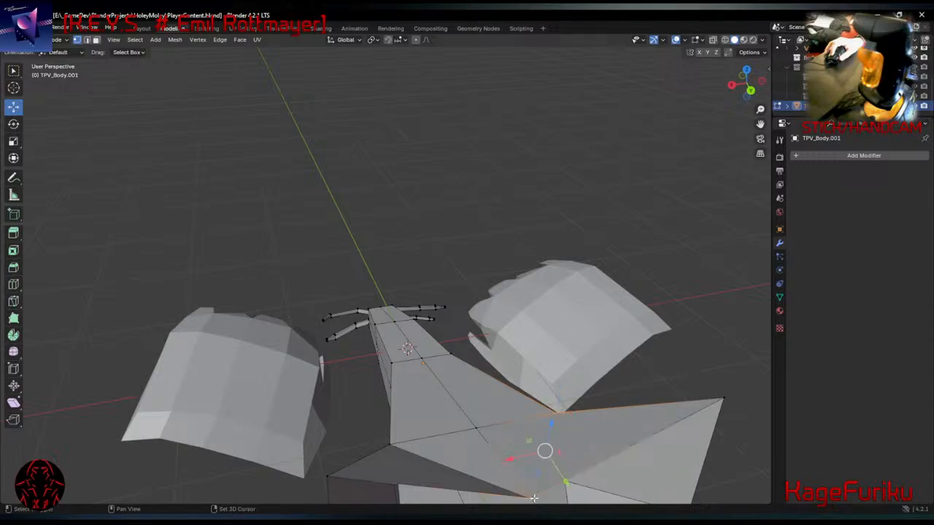
pyautogui.rightClick(534, 500)
pyautogui.click(532, 334)
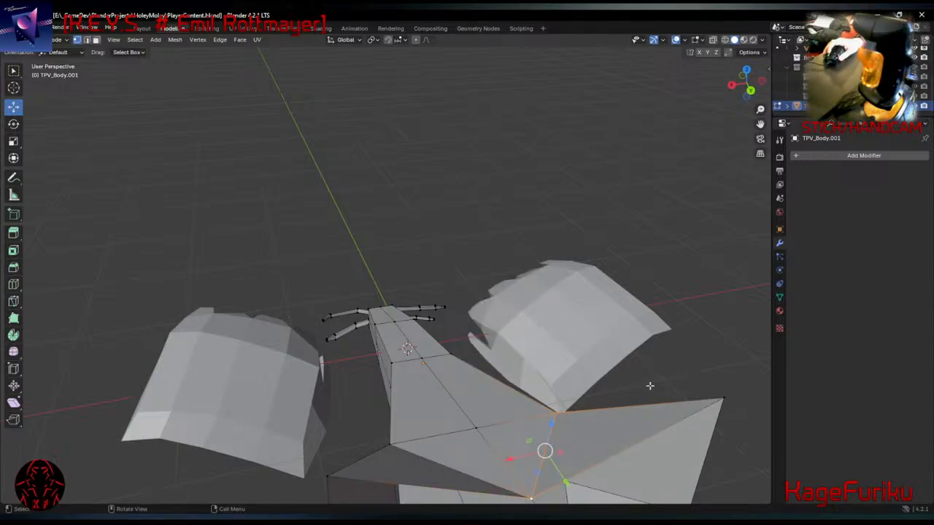
# Select the centre-line vertices on top of the narrow front part of the snout and raise them slightly along Z.
pyautogui.moveTo(692, 327); pyautogui.dragTo(673, 322, button='middle')
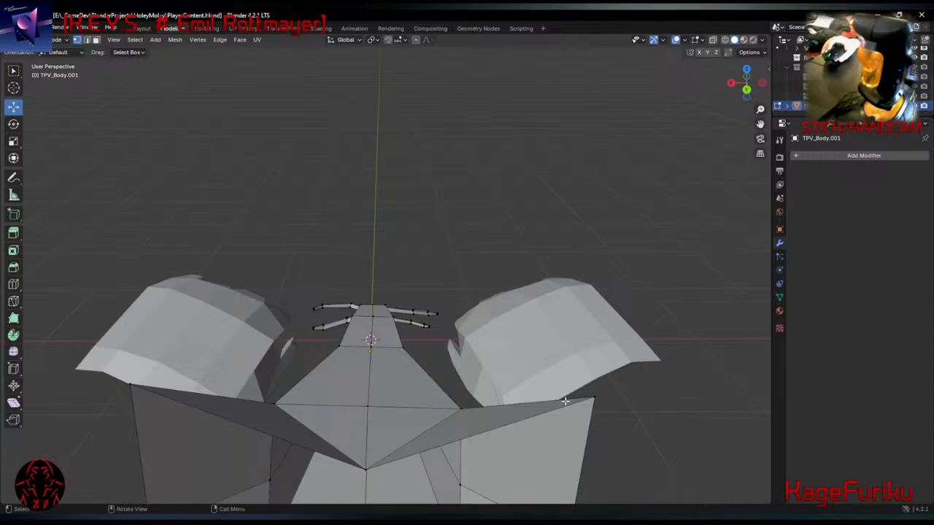
pyautogui.scroll(1, 657, 254)
pyautogui.moveTo(635, 244); pyautogui.dragTo(627, 244, button='middle')
pyautogui.scroll(-2, 429, 241)
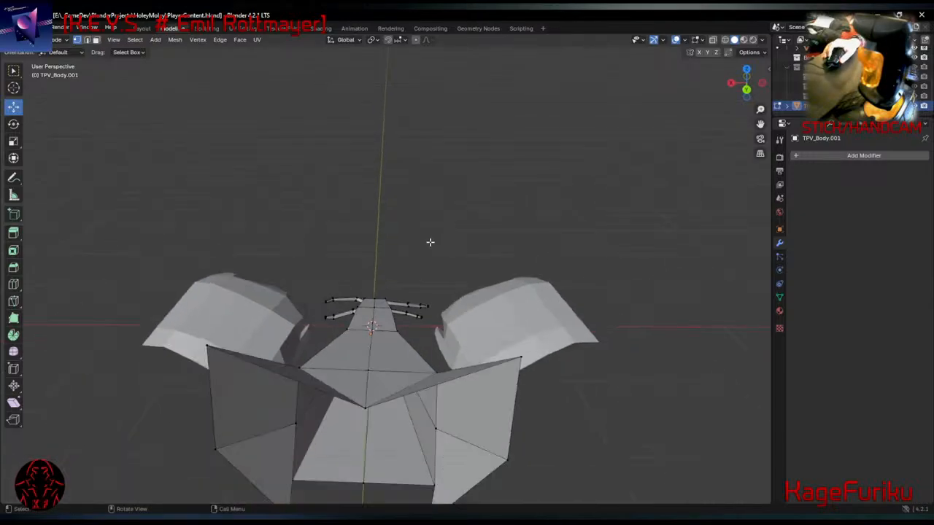
pyautogui.moveTo(429, 242); pyautogui.dragTo(323, 279, button='middle')
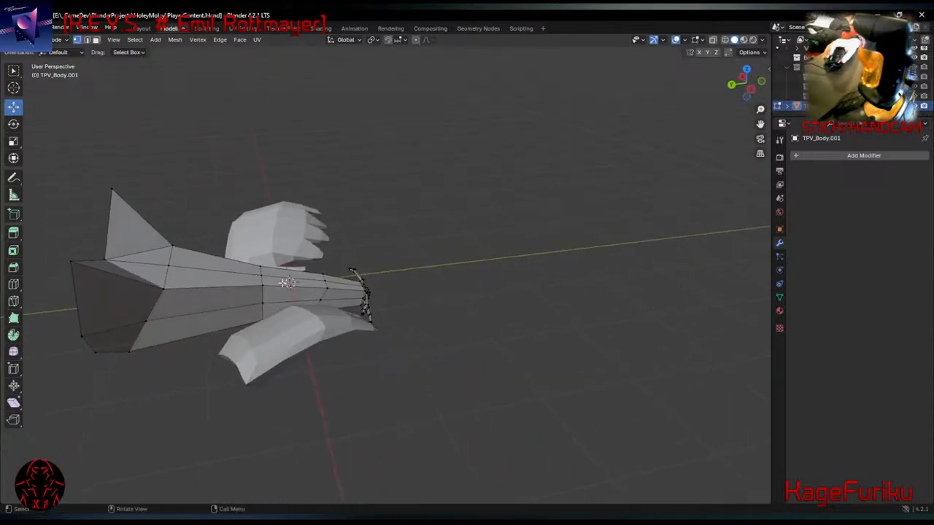
pyautogui.keyDown('shift'); pyautogui.click(324, 280); pyautogui.keyUp('shift')
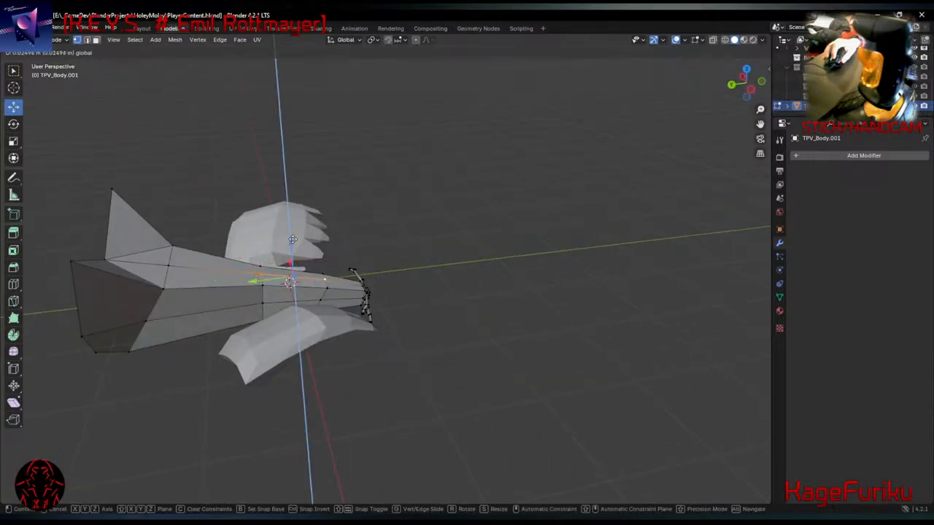
pyautogui.moveTo(290, 243); pyautogui.dragTo(212, 191, button='middle')
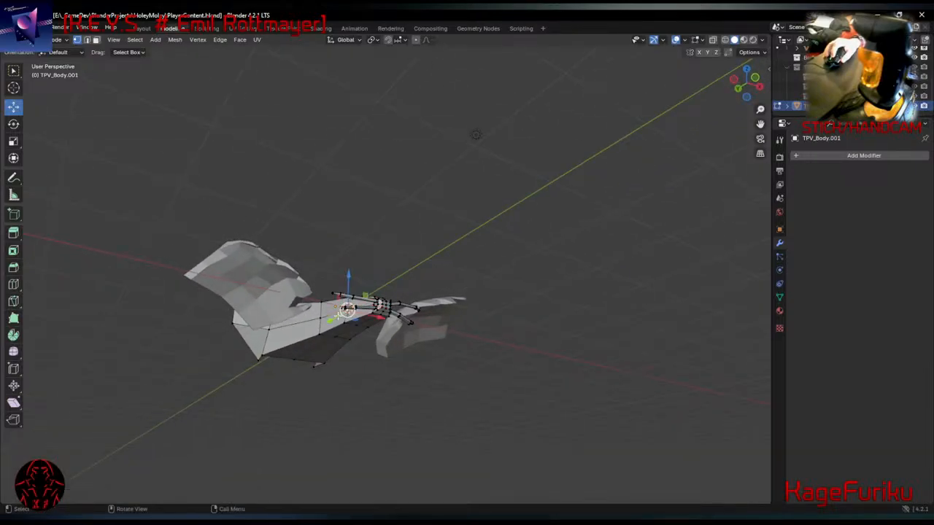
# Scale the selected centre-line vertices on the narrow front part of the snout.
pyautogui.moveTo(349, 313); pyautogui.dragTo(381, 343, button='middle')
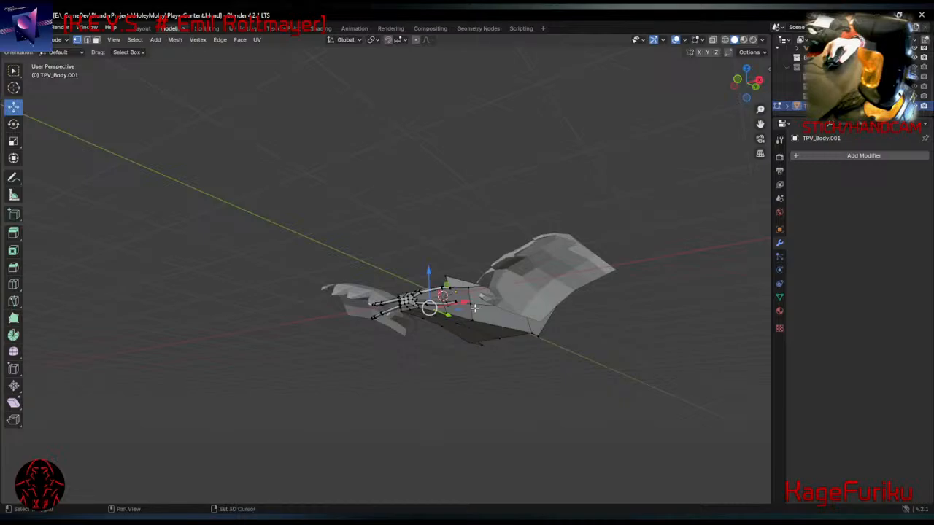
pyautogui.moveTo(449, 310); pyautogui.dragTo(444, 146, button='middle')
pyautogui.press('s')
pyautogui.click(527, 350)
pyautogui.click(380, 229)
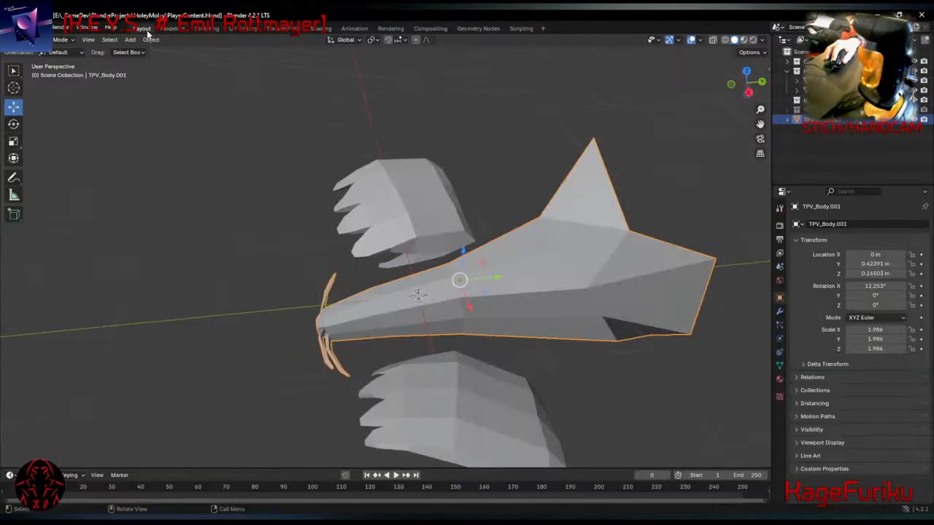
# Deselect the snout and capture a screen snip of the viewport showing the hands and nose from a first-person viewpoint.
pyautogui.moveTo(297, 313); pyautogui.dragTo(598, 265, button='middle')
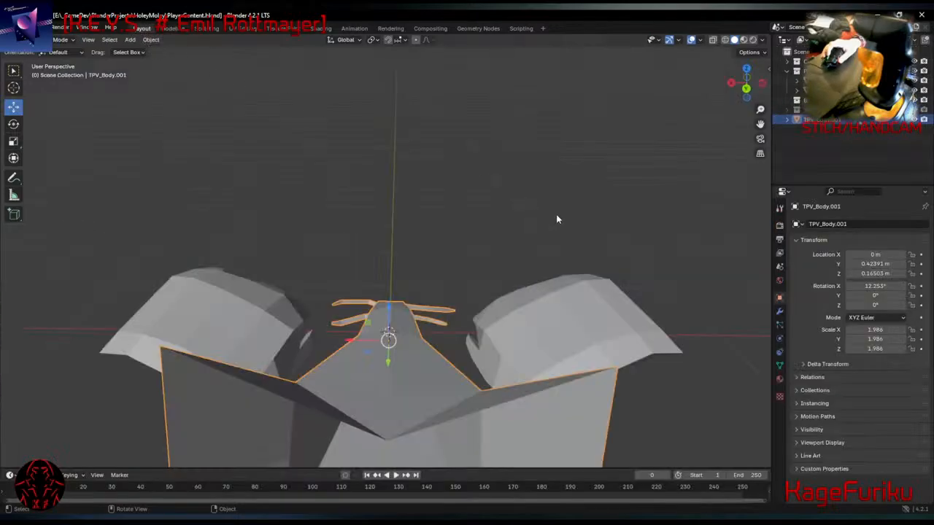
pyautogui.moveTo(557, 219); pyautogui.dragTo(557, 215, button='middle')
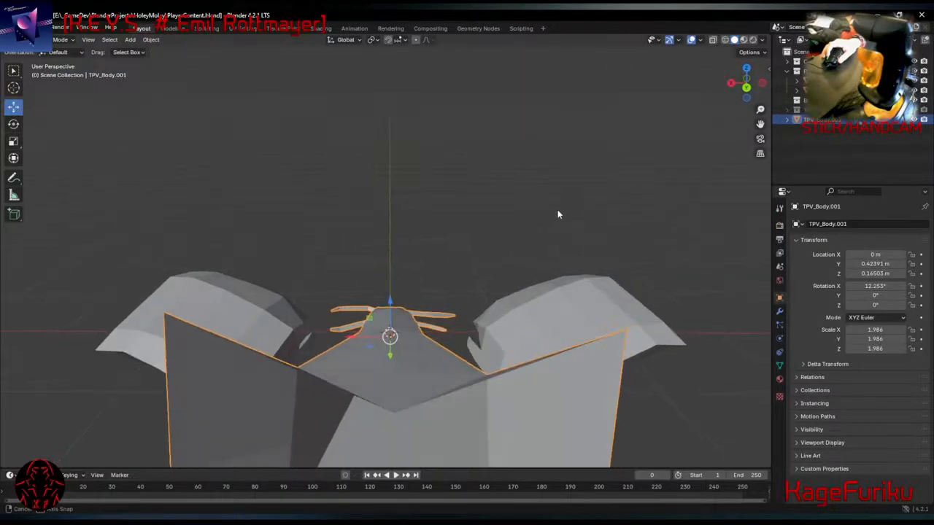
pyautogui.scroll(3, 447, 257)
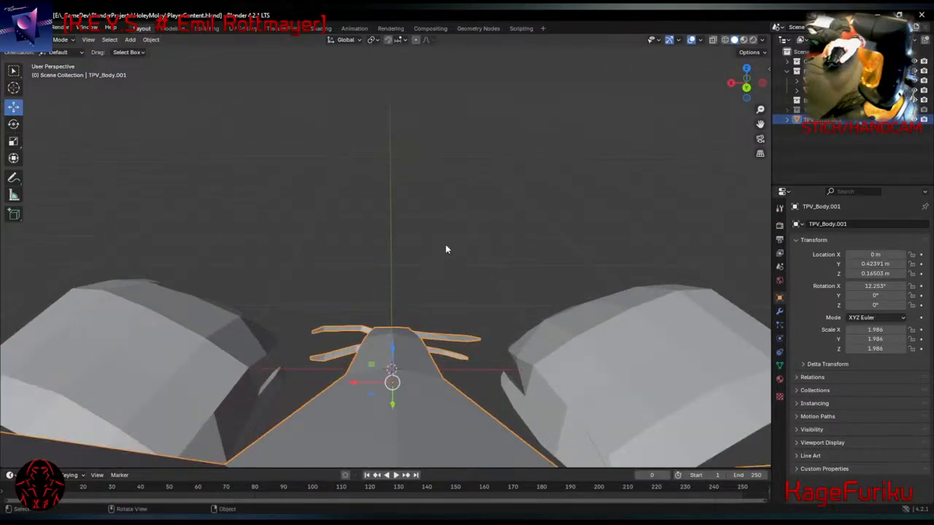
pyautogui.moveTo(446, 249); pyautogui.dragTo(445, 246, button='middle')
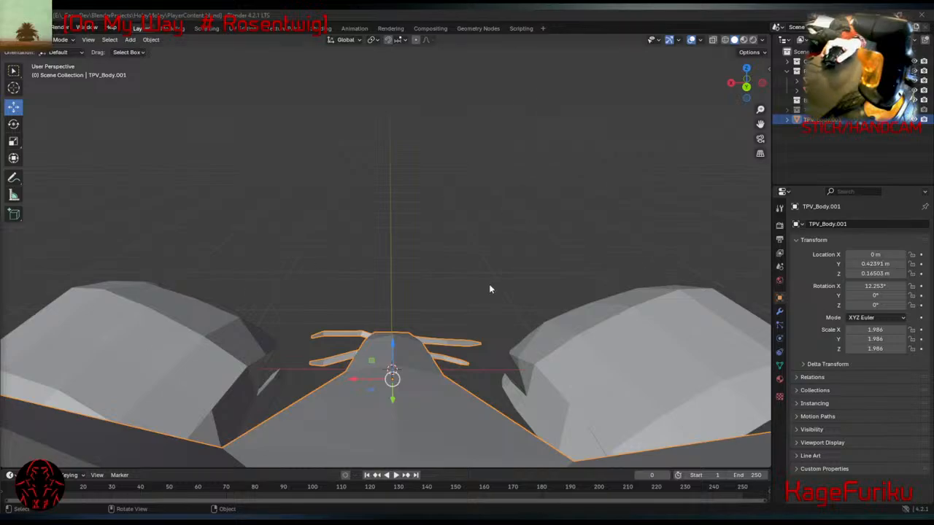
pyautogui.press('super+shift+s')
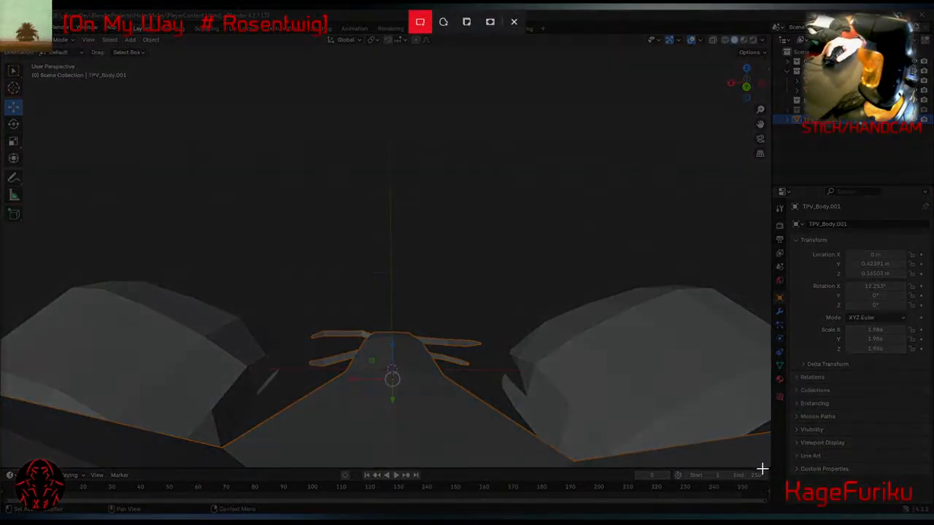
pyautogui.press('Escape')
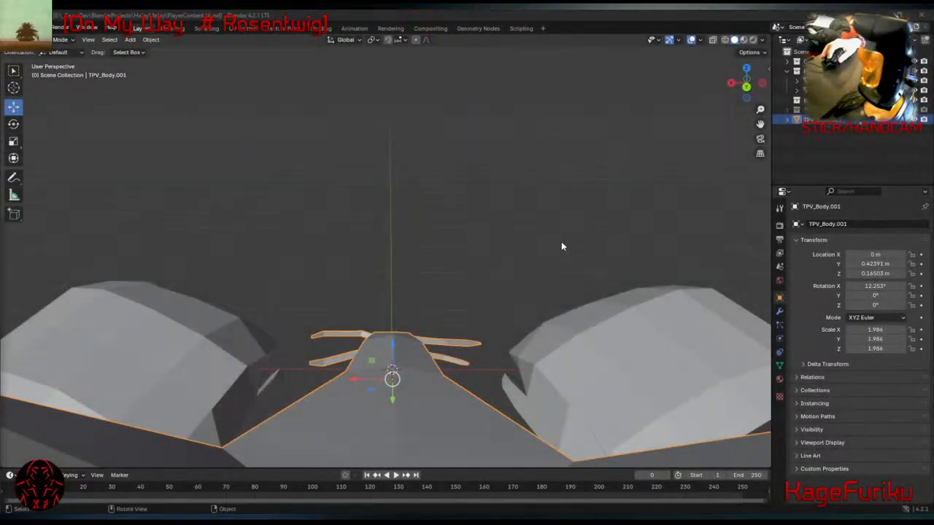
pyautogui.click(561, 241)
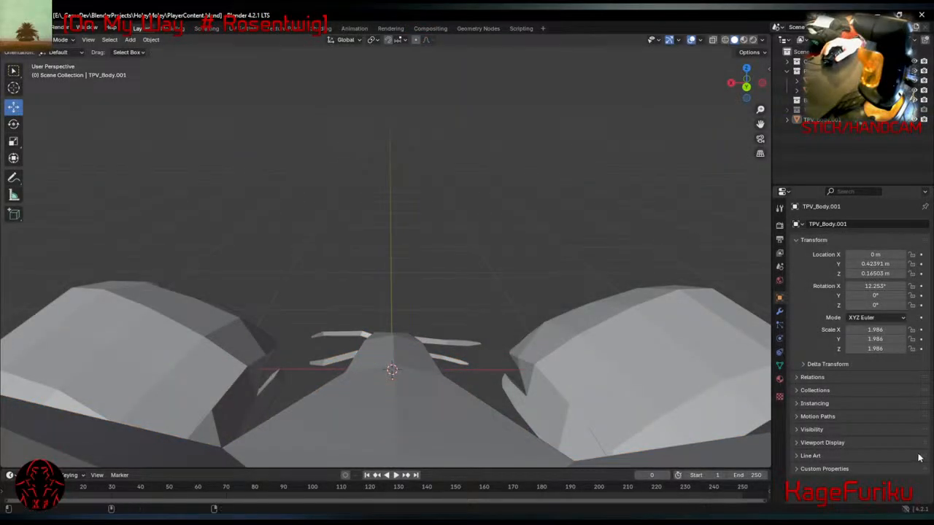
pyautogui.press('super+shift+s')
pyautogui.moveTo(771, 469); pyautogui.dragTo(2, 55)
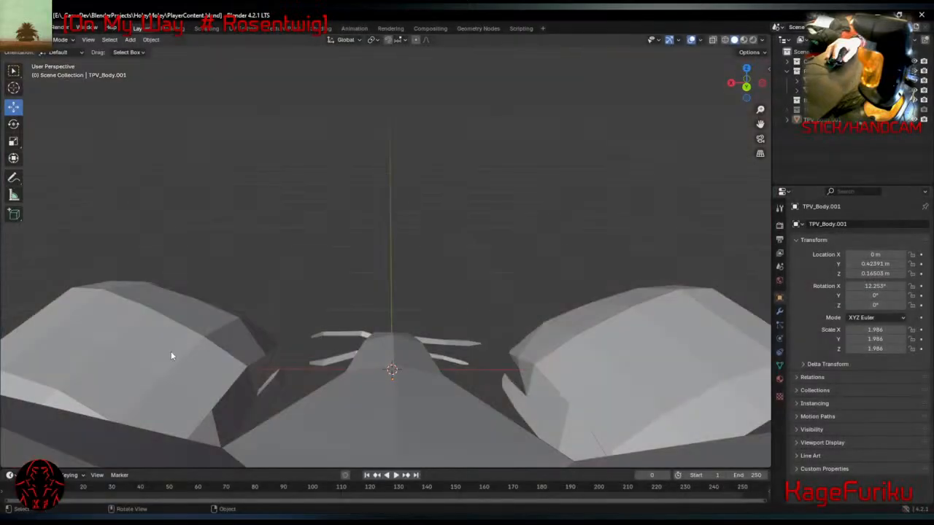
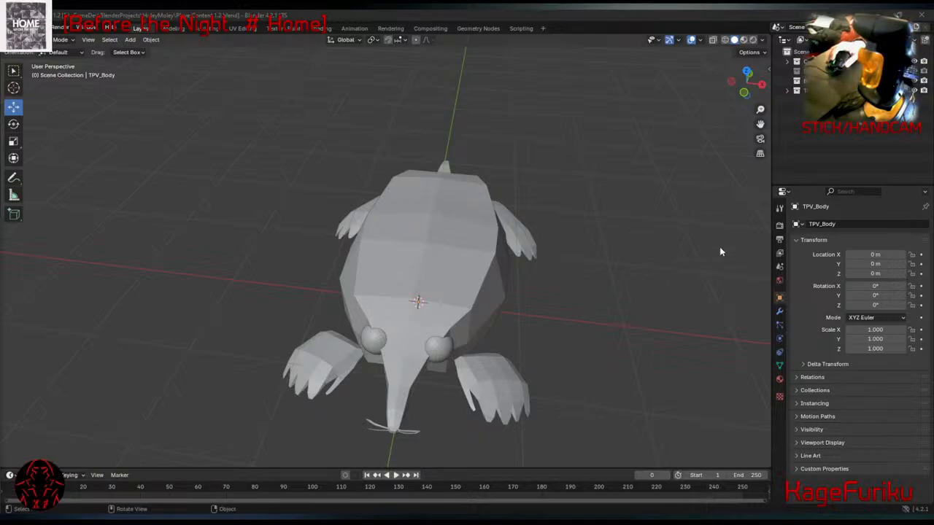
# Add an armature to the Bones collection.
pyautogui.click(827, 112)
pyautogui.rightClick(828, 112)
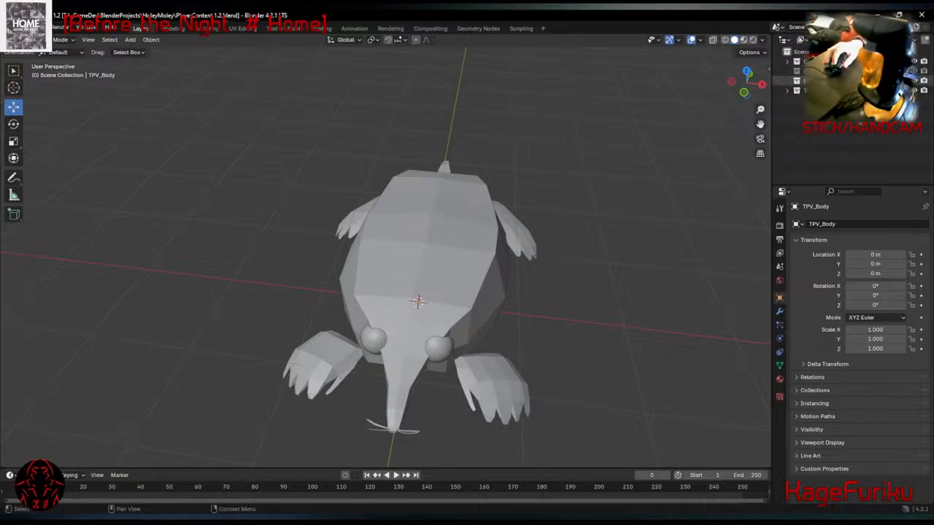
pyautogui.click(810, 81)
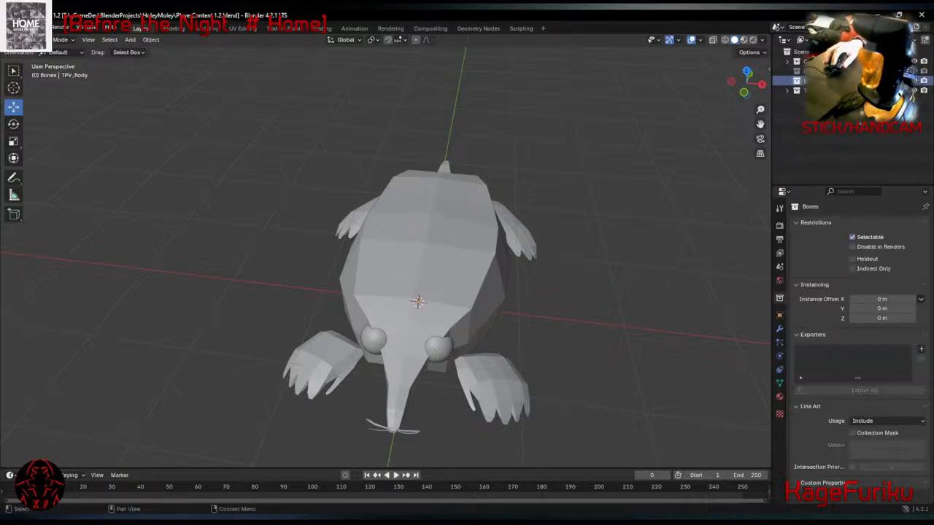
pyautogui.click(131, 40)
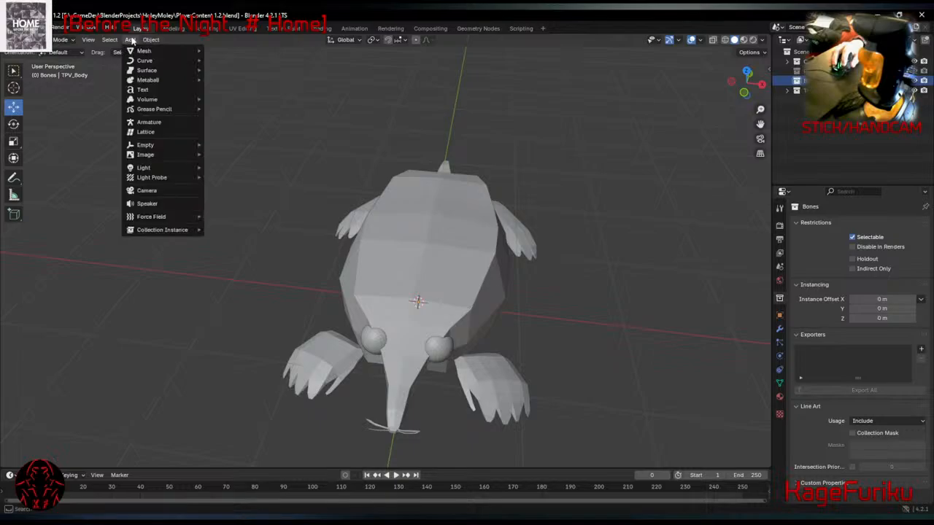
pyautogui.click(162, 121)
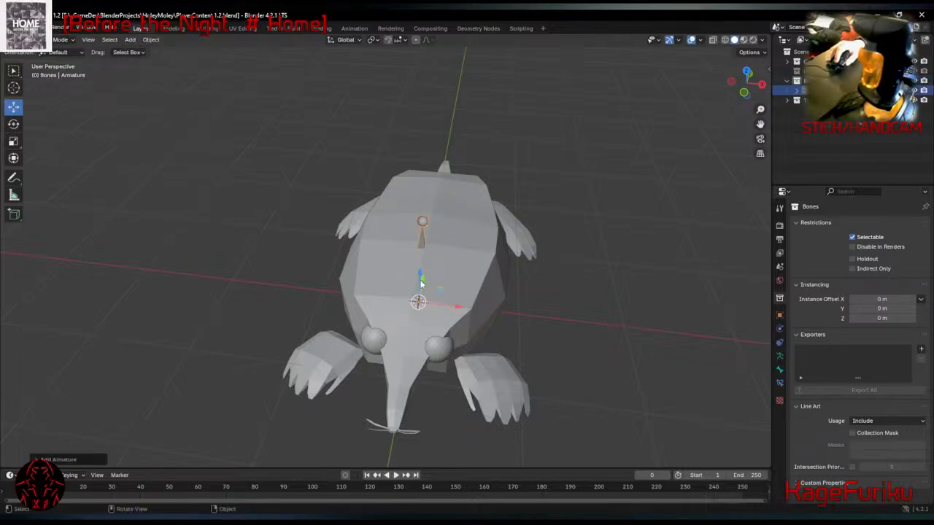
# Move the armature toward the front of the mole's back and scale it down to about half its size.
pyautogui.moveTo(427, 283)
pyautogui.mouseDown()
pyautogui.moveTo(413, 341)
pyautogui.moveTo(421, 288)
pyautogui.mouseUp()
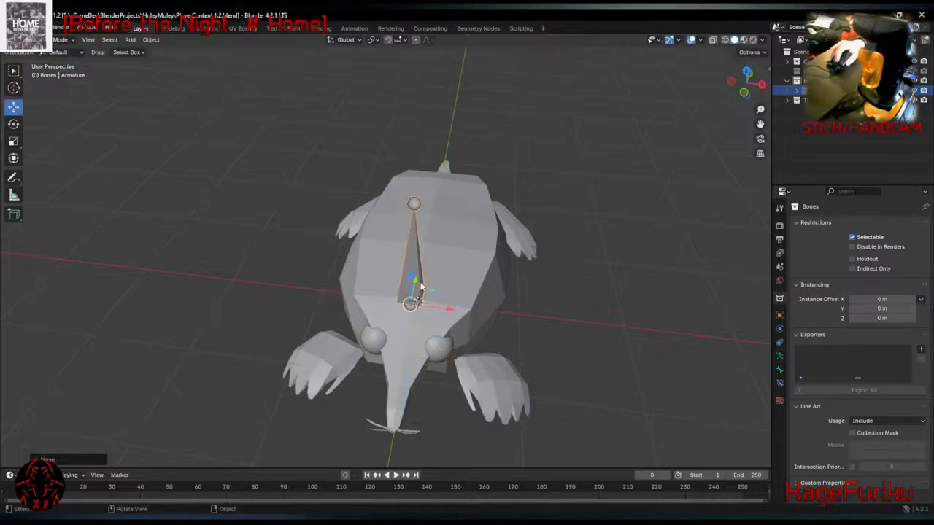
pyautogui.press('s')
pyautogui.click(448, 296)
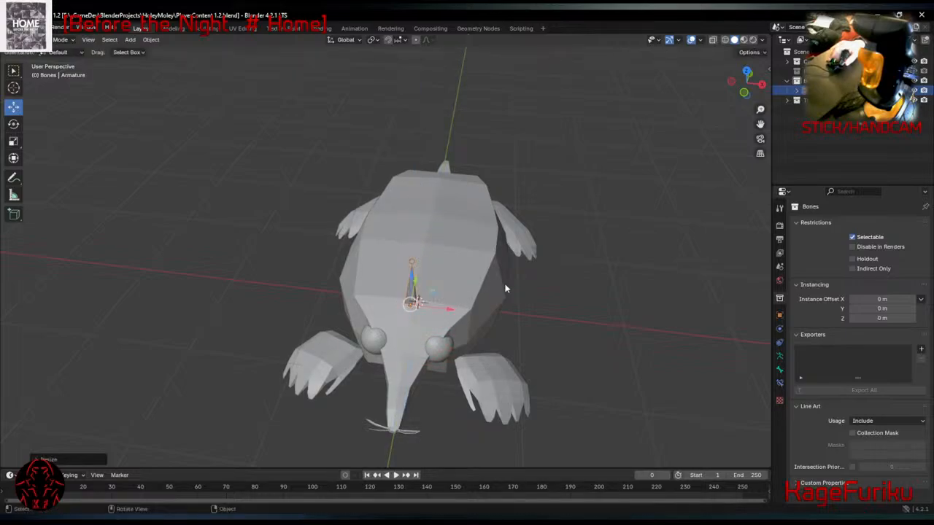
# Try to tilt the armature slightly toward the snout and shift it back along the Y axis.
pyautogui.moveTo(505, 288); pyautogui.dragTo(396, 259, button='middle')
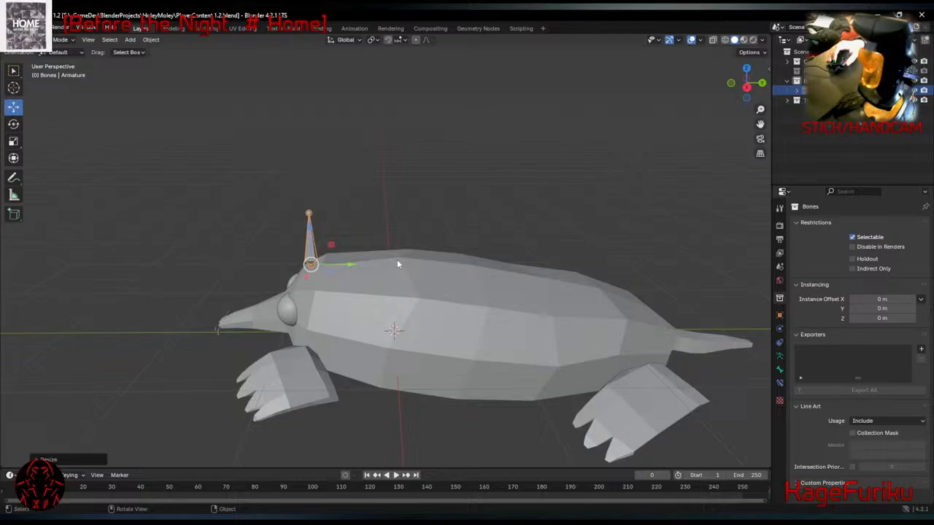
pyautogui.press('r')
pyautogui.click(329, 247)
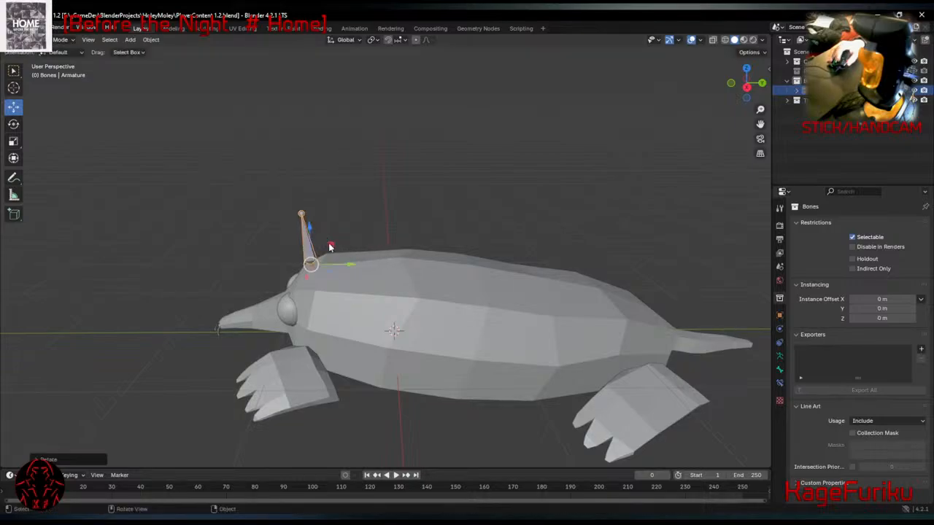
pyautogui.moveTo(348, 265); pyautogui.dragTo(365, 267)
pyautogui.moveTo(365, 267); pyautogui.dragTo(468, 277, button='middle')
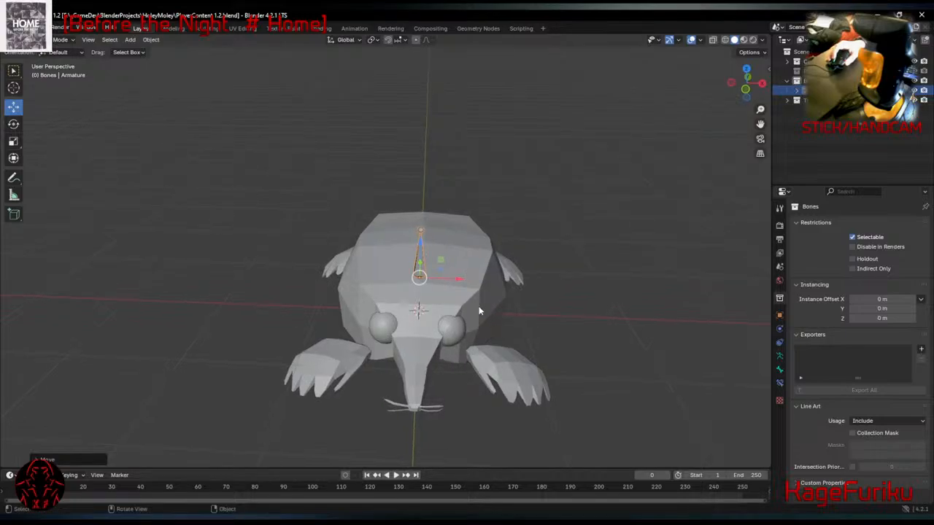
pyautogui.hotkey('ctrl', 'z')
pyautogui.moveTo(497, 287); pyautogui.dragTo(379, 291, button='middle')
pyautogui.moveTo(355, 274); pyautogui.dragTo(381, 275)
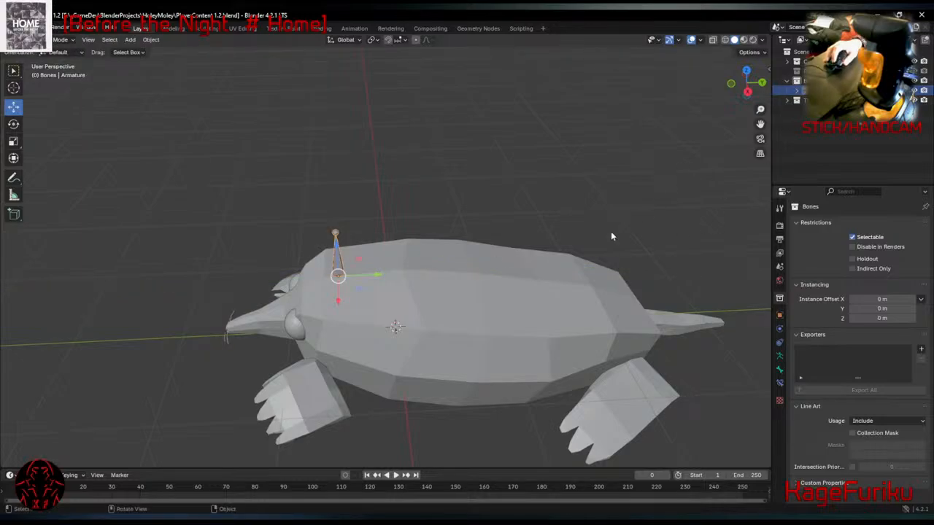
# Switch the viewport to wireframe shading.
pyautogui.moveTo(473, 317); pyautogui.dragTo(434, 257, button='middle')
pyautogui.click(88, 40)
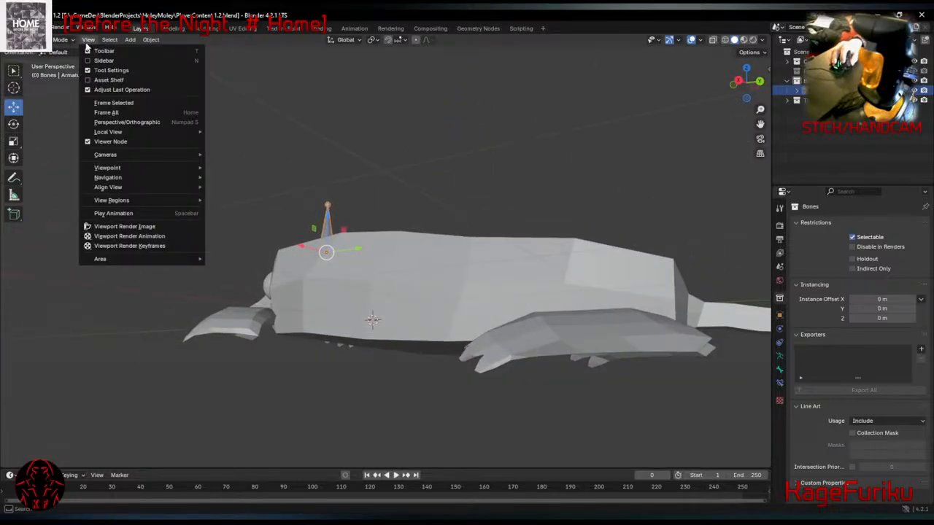
pyautogui.moveTo(61, 42)
pyautogui.click(11, 42)
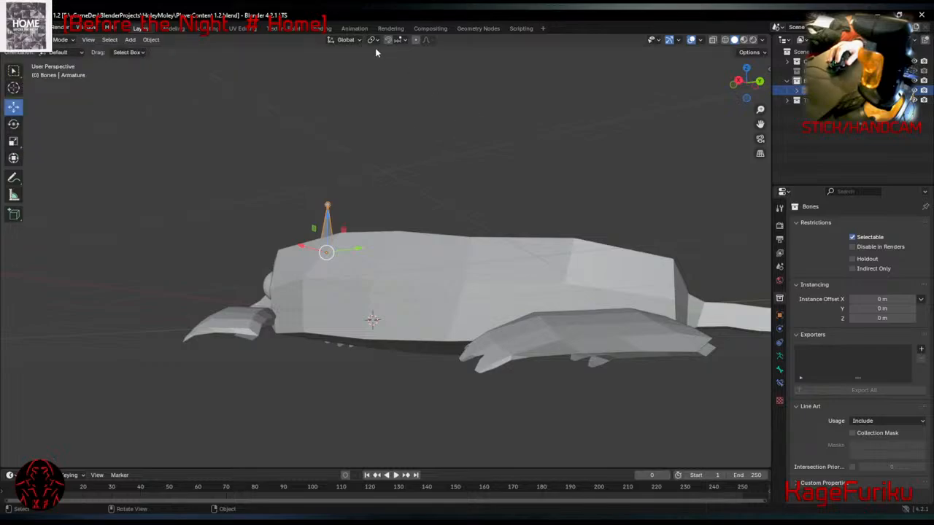
pyautogui.click(700, 41)
pyautogui.click(700, 41)
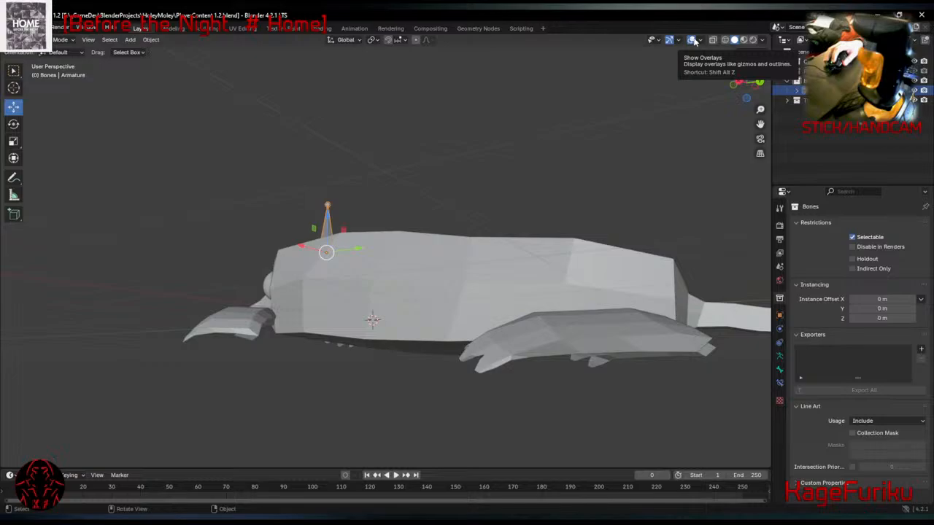
pyautogui.click(723, 40)
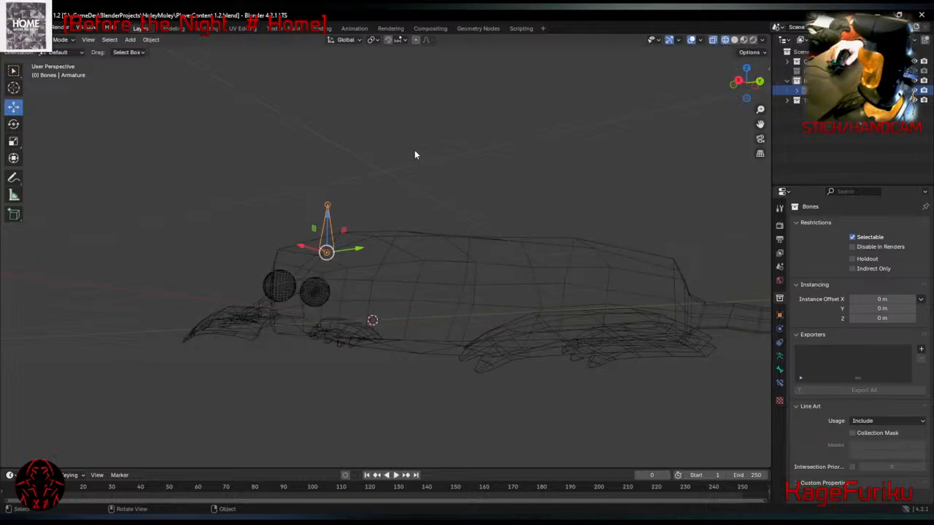
# Expand the armature's hierarchy in the outliner and move the armature down inside the front half of the mole's body.
pyautogui.moveTo(414, 154); pyautogui.dragTo(459, 231, button='middle')
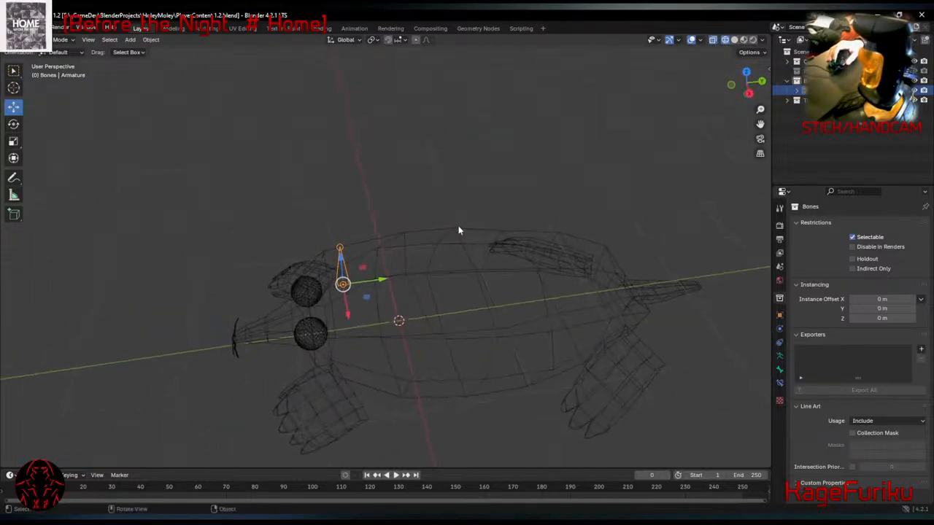
pyautogui.scroll(4, 429, 275)
pyautogui.keyDown('shift'); pyautogui.moveTo(424, 258); pyautogui.dragTo(382, 160, button='middle'); pyautogui.keyUp('shift')
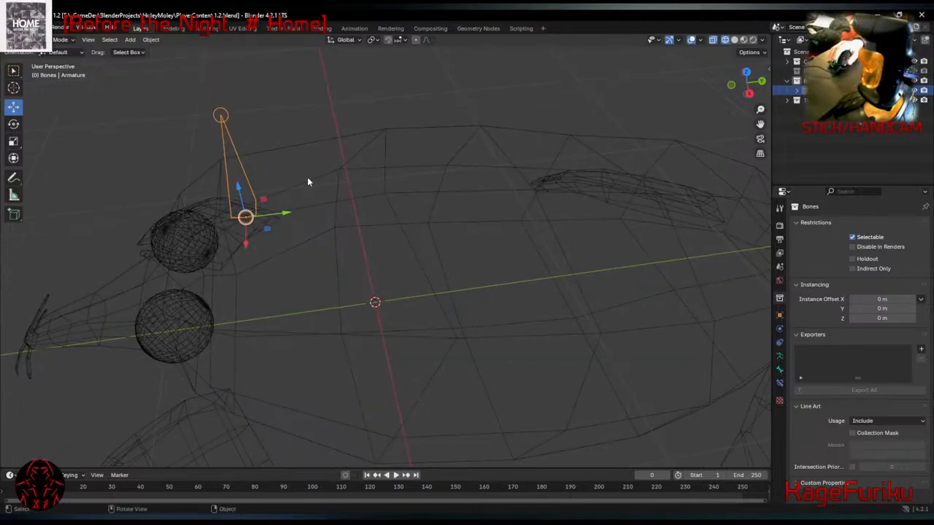
pyautogui.moveTo(278, 217); pyautogui.dragTo(325, 170, button='middle')
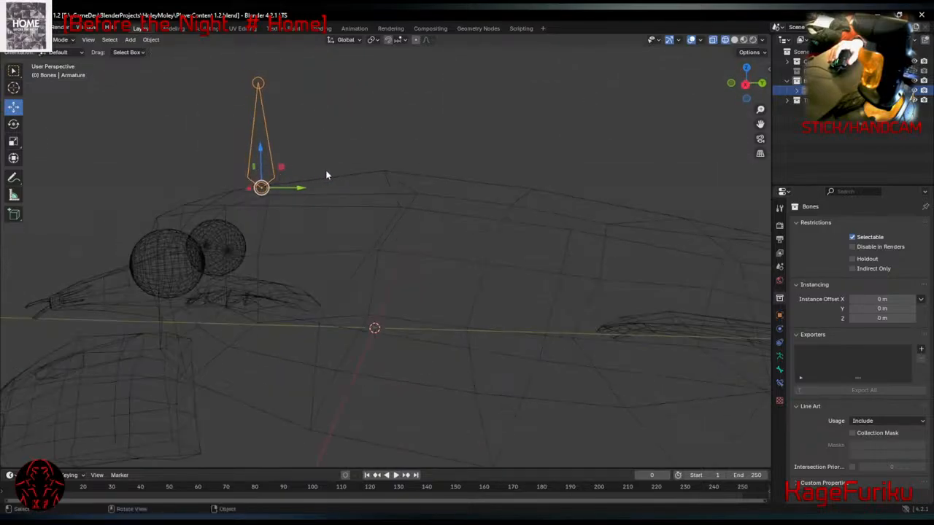
pyautogui.click(796, 90)
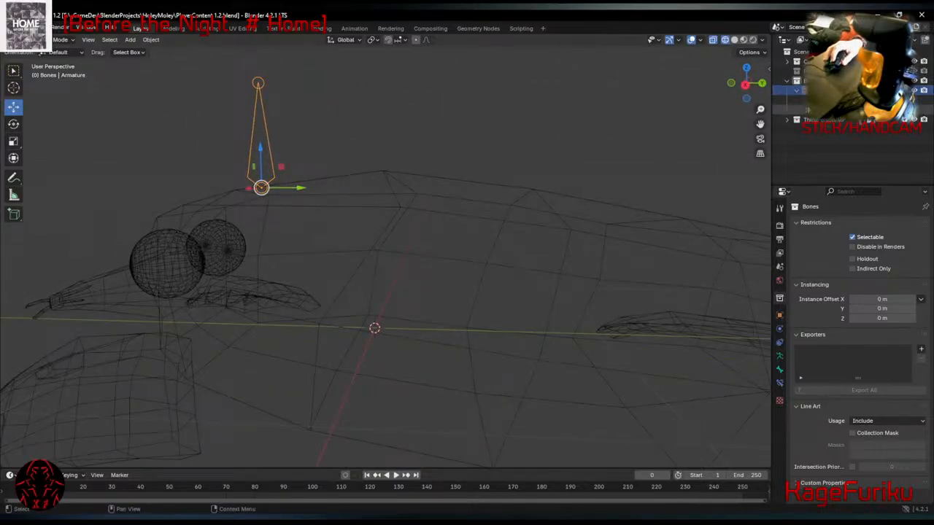
pyautogui.click(836, 122)
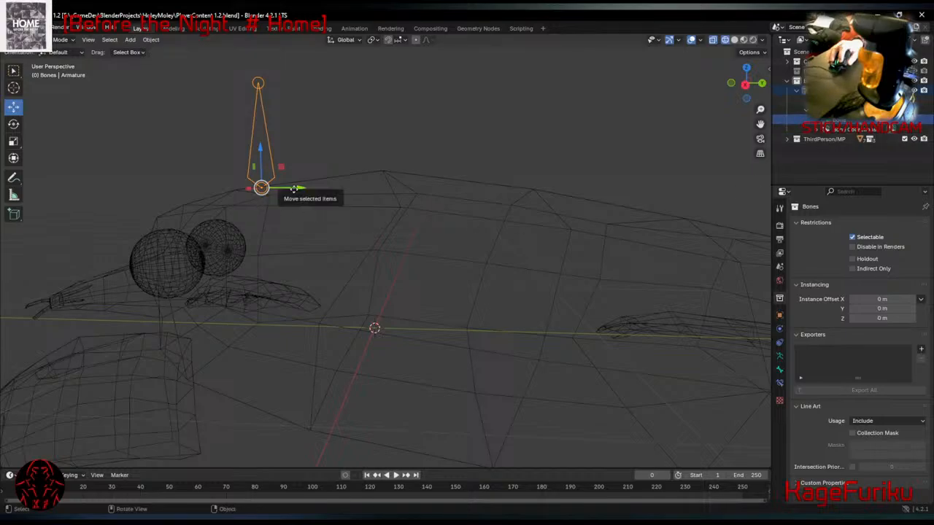
pyautogui.moveTo(284, 191); pyautogui.dragTo(457, 315)
pyautogui.moveTo(486, 347); pyautogui.dragTo(409, 328, button='middle')
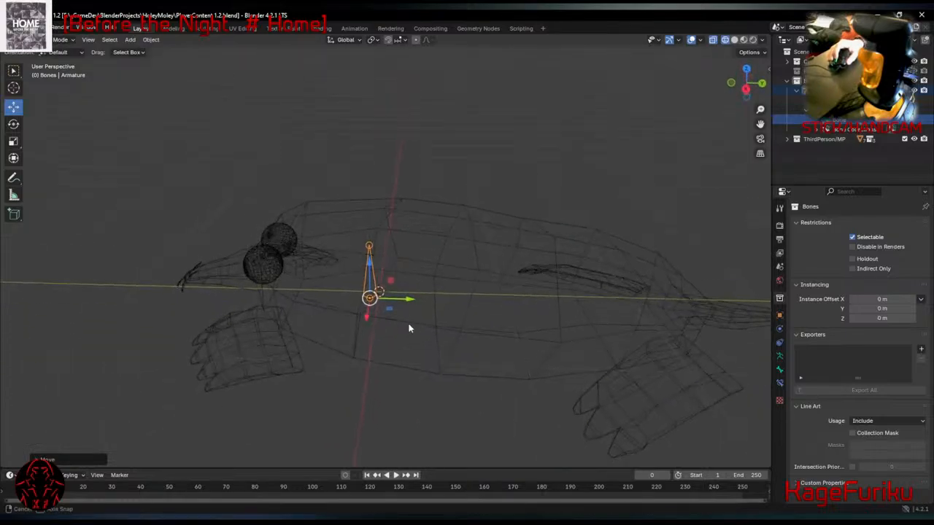
# Examine the armature's placement inside the mole's body and reselect the armature.
pyautogui.click(430, 234)
pyautogui.click(445, 218)
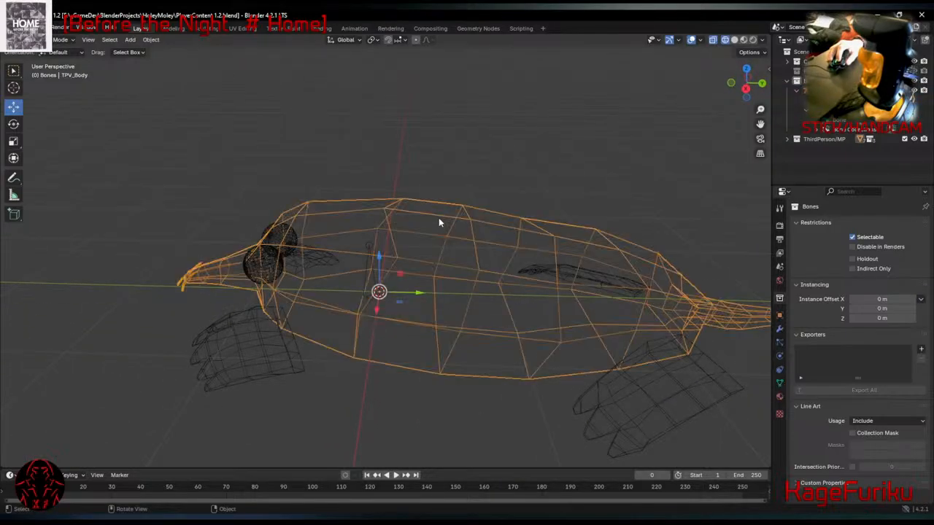
pyautogui.moveTo(440, 278)
pyautogui.mouseDown(button='middle')
pyautogui.moveTo(477, 265)
pyautogui.moveTo(447, 278)
pyautogui.moveTo(440, 260)
pyautogui.mouseUp(button='middle')
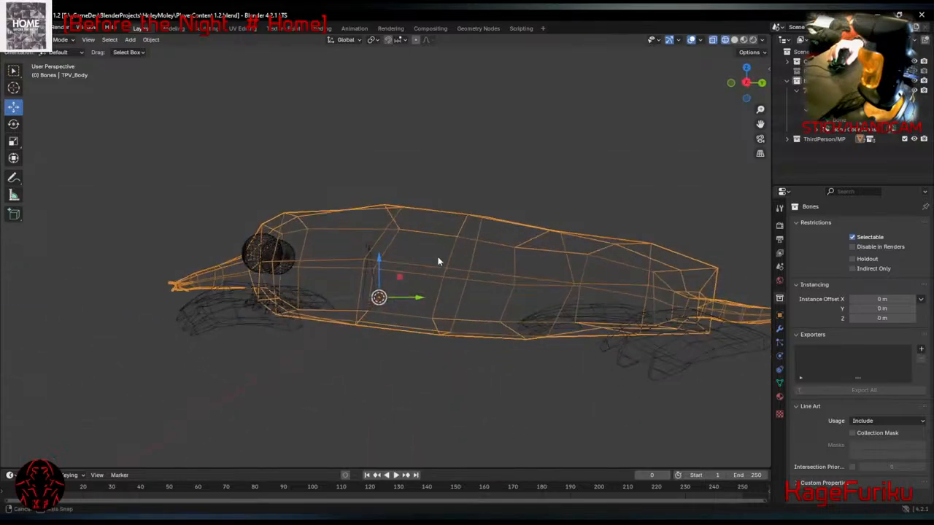
pyautogui.click(378, 294)
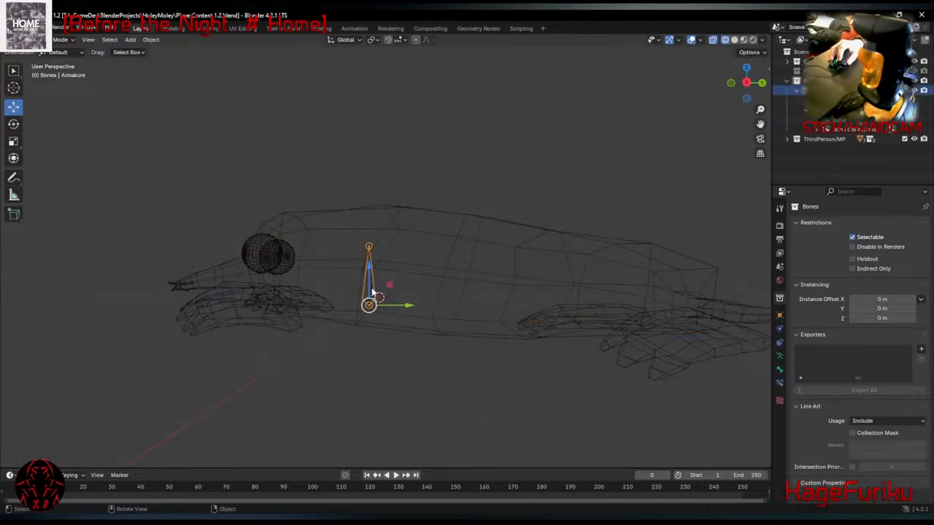
pyautogui.moveTo(416, 265); pyautogui.dragTo(409, 319, button='middle')
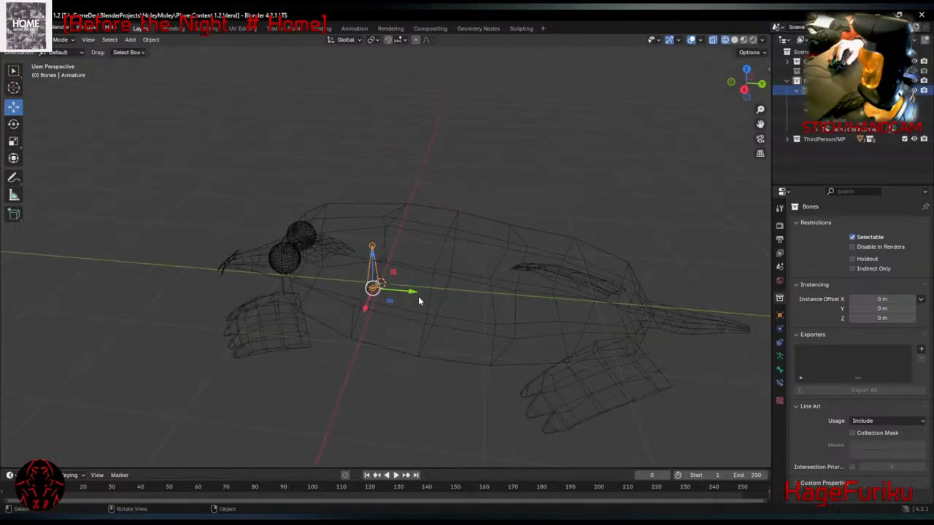
# Move the armature back along the Y axis toward the middle of the mole's body and scale it up.
pyautogui.moveTo(394, 273); pyautogui.dragTo(424, 281)
pyautogui.moveTo(441, 309); pyautogui.dragTo(460, 275, button='middle')
pyautogui.moveTo(424, 279); pyautogui.dragTo(455, 273)
pyautogui.press('s')
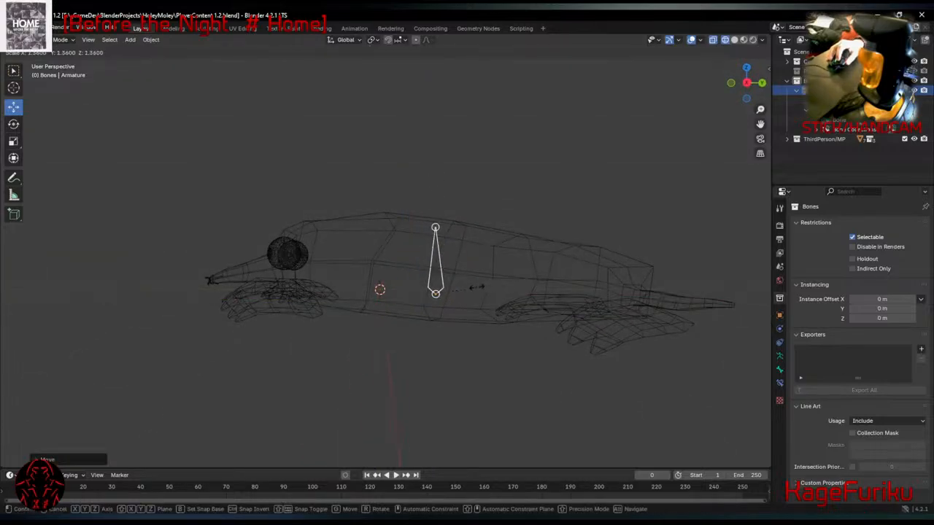
pyautogui.click(475, 293)
# Rotate the armature about the X axis until it lies nearly horizontal and points toward the snout.
pyautogui.click(13, 128)
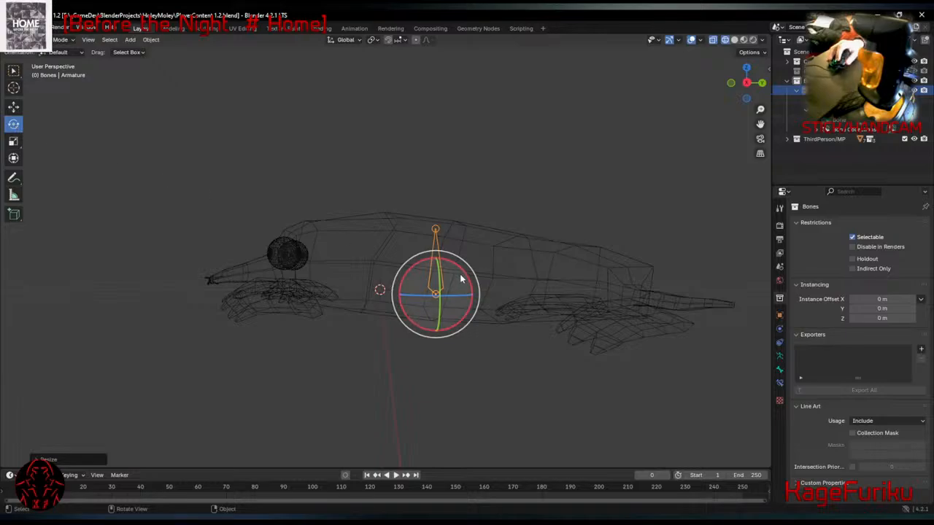
pyautogui.moveTo(452, 269); pyautogui.dragTo(394, 253)
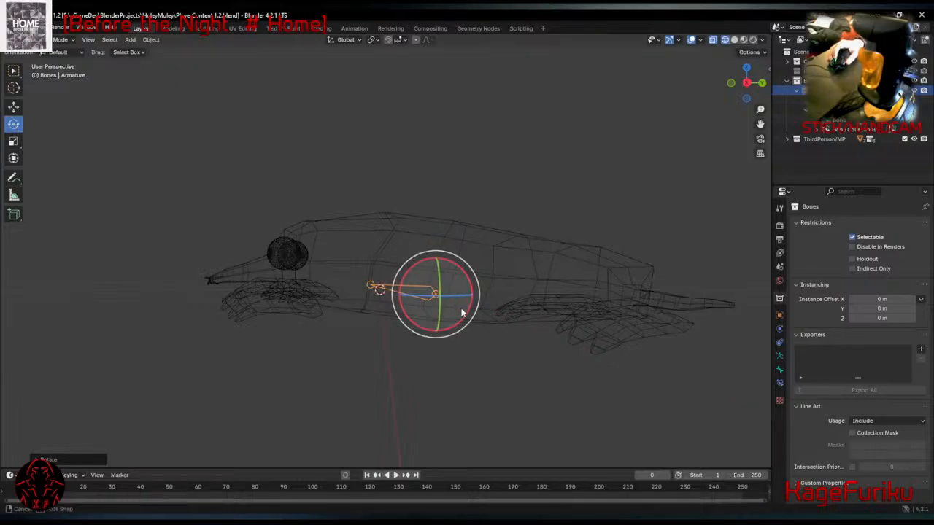
pyautogui.moveTo(452, 343)
pyautogui.mouseDown(button='middle')
pyautogui.moveTo(434, 354)
pyautogui.moveTo(447, 339)
pyautogui.mouseUp(button='middle')
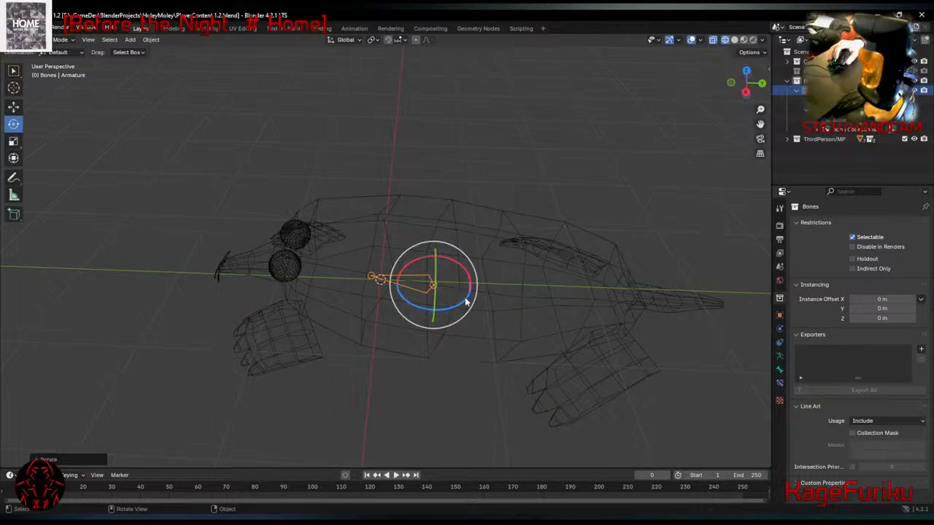
# Shift the armature slightly toward the snout and enlarge it so its tip reaches just behind the mole's eyes.
pyautogui.click(13, 107)
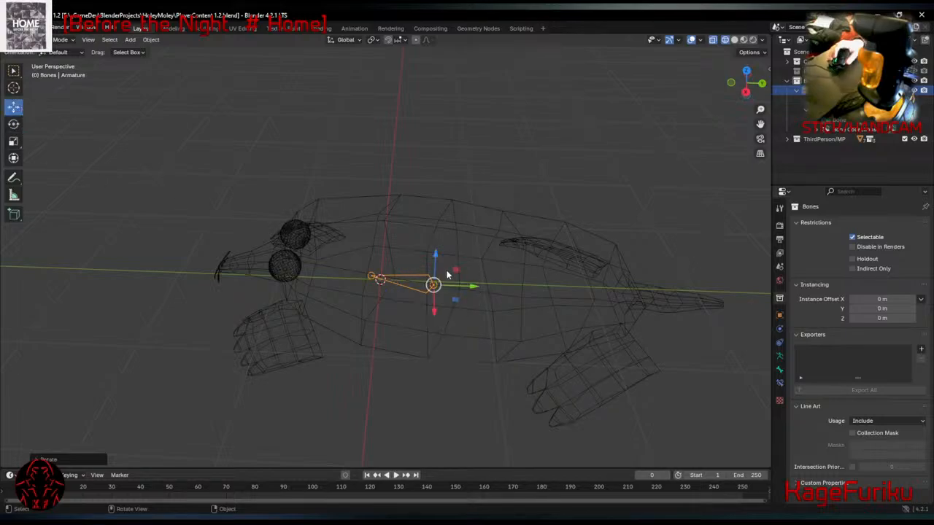
pyautogui.moveTo(456, 275); pyautogui.dragTo(439, 271)
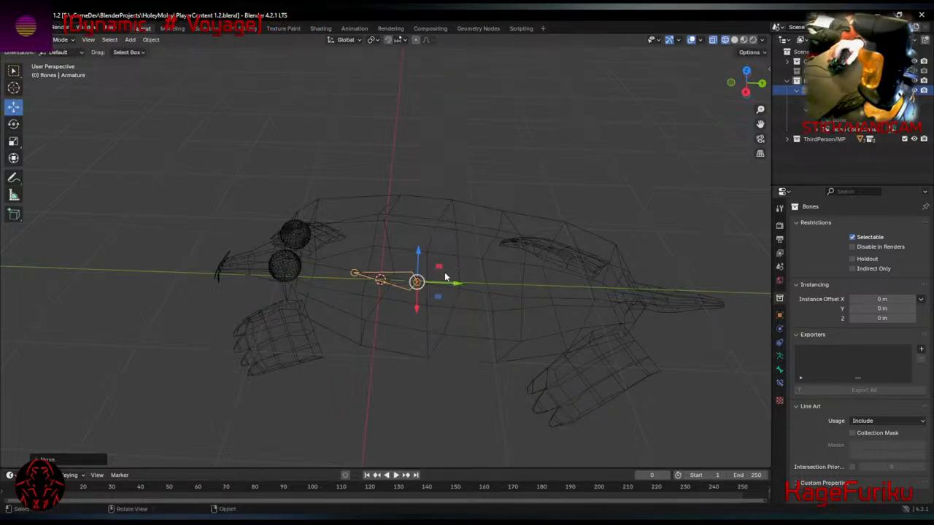
pyautogui.moveTo(445, 274); pyautogui.dragTo(442, 256, button='middle')
pyautogui.press('s')
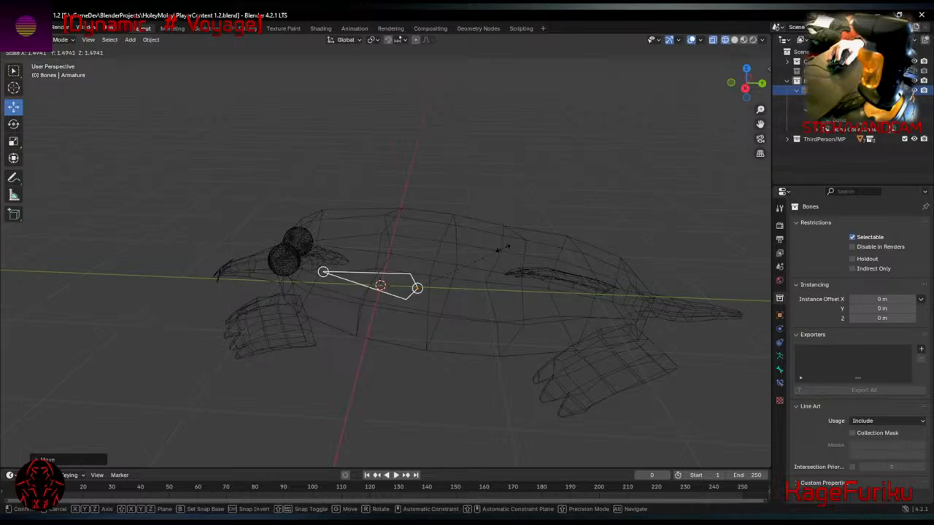
pyautogui.click(518, 250)
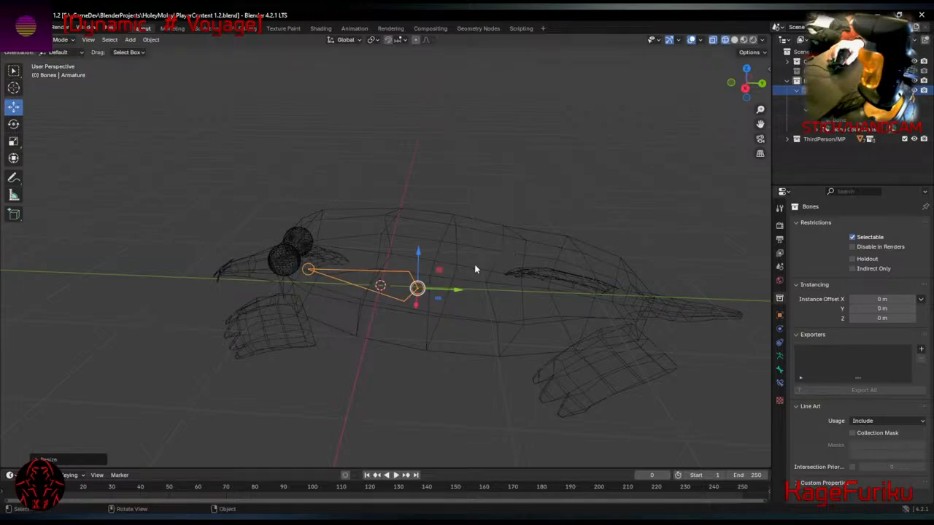
pyautogui.press('s')
pyautogui.click(421, 287)
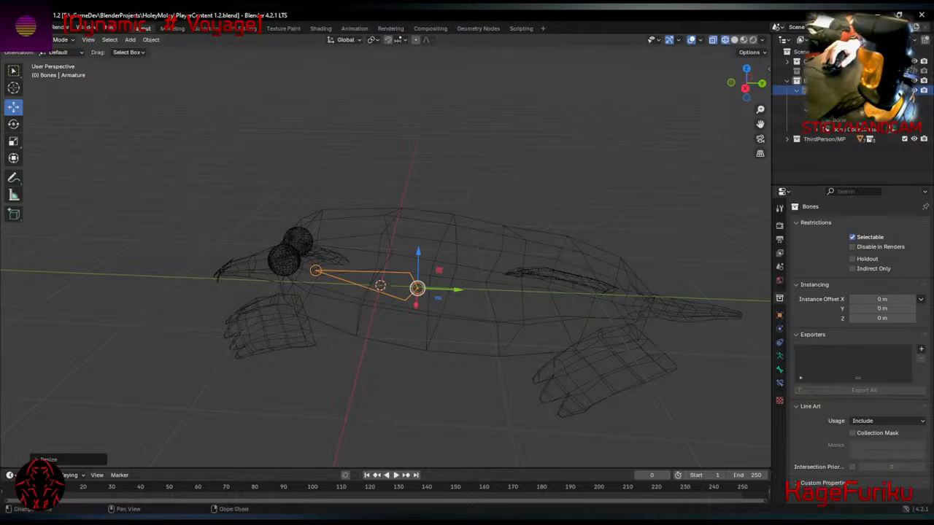
pyautogui.click(246, 457)
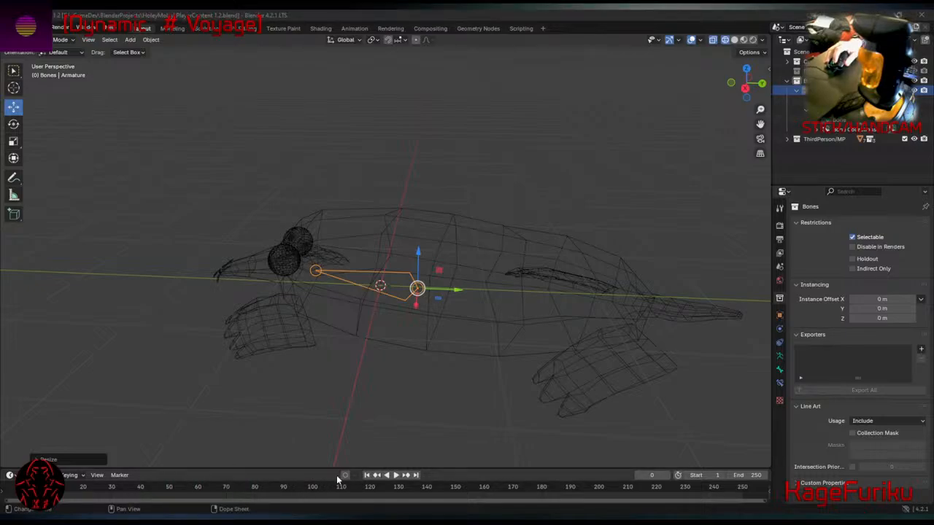
pyautogui.moveTo(346, 522)
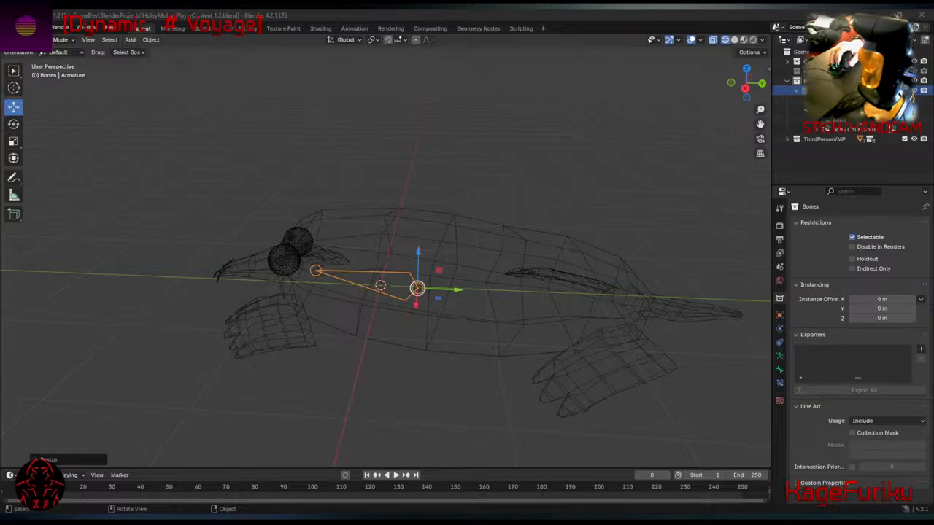
# Duplicate the armature by copy and paste and move the duplicate back along the Y axis behind the original.
pyautogui.click(570, 361)
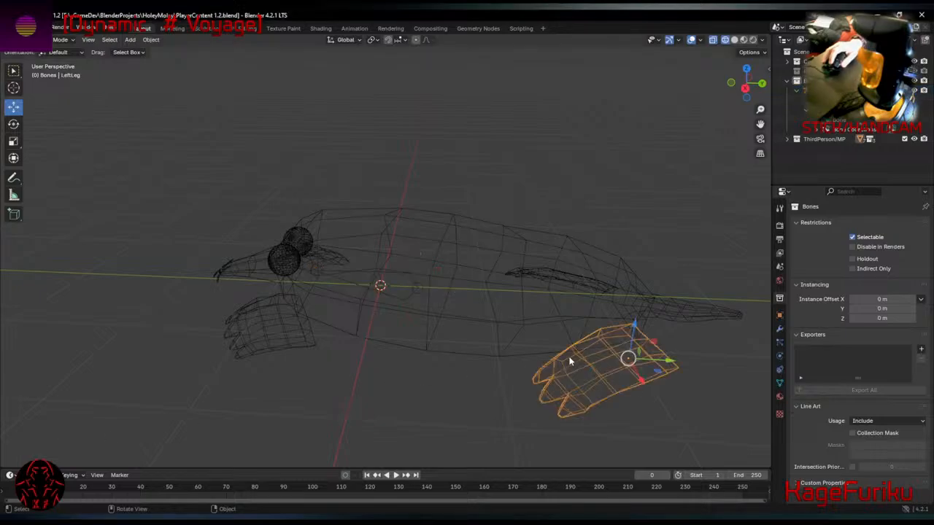
pyautogui.click(393, 287)
pyautogui.click(402, 295)
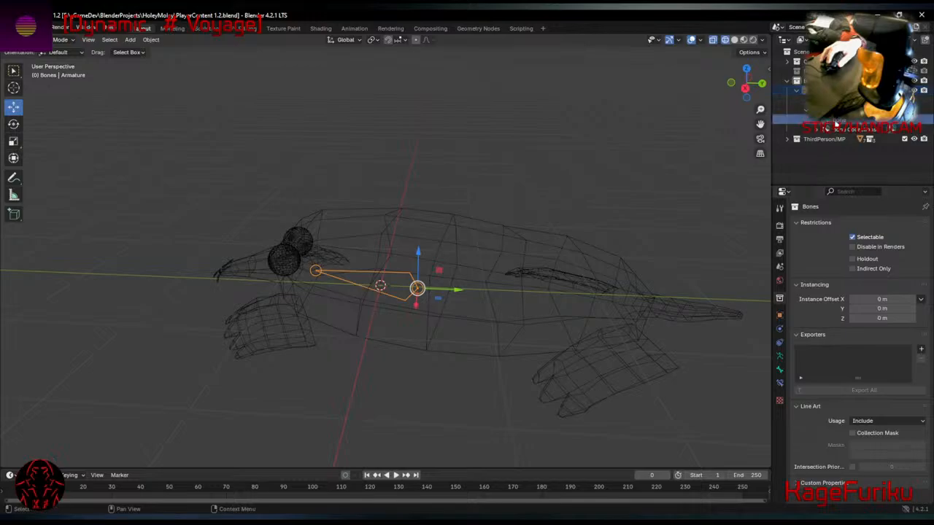
pyautogui.hotkey('ctrl', 'v')
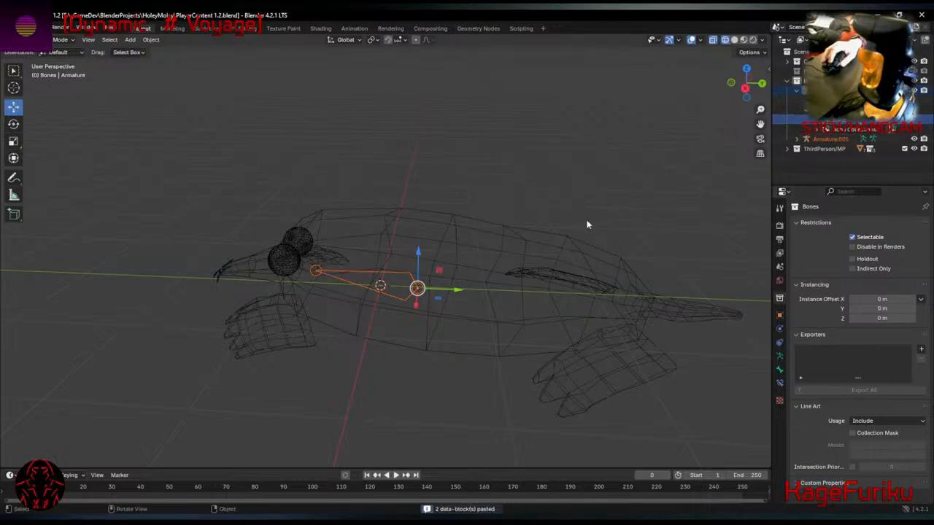
pyautogui.moveTo(456, 291); pyautogui.dragTo(563, 308)
pyautogui.moveTo(548, 277); pyautogui.dragTo(548, 276)
# Try a free rotation of the duplicate armature, check it from above, and undo the rotation.
pyautogui.press('r')
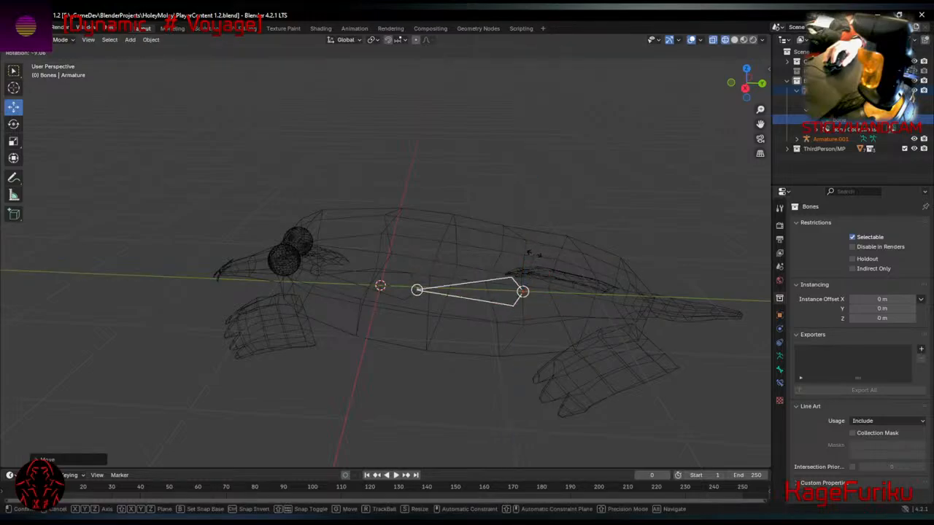
pyautogui.click(544, 255)
pyautogui.moveTo(543, 254); pyautogui.dragTo(540, 340, button='middle')
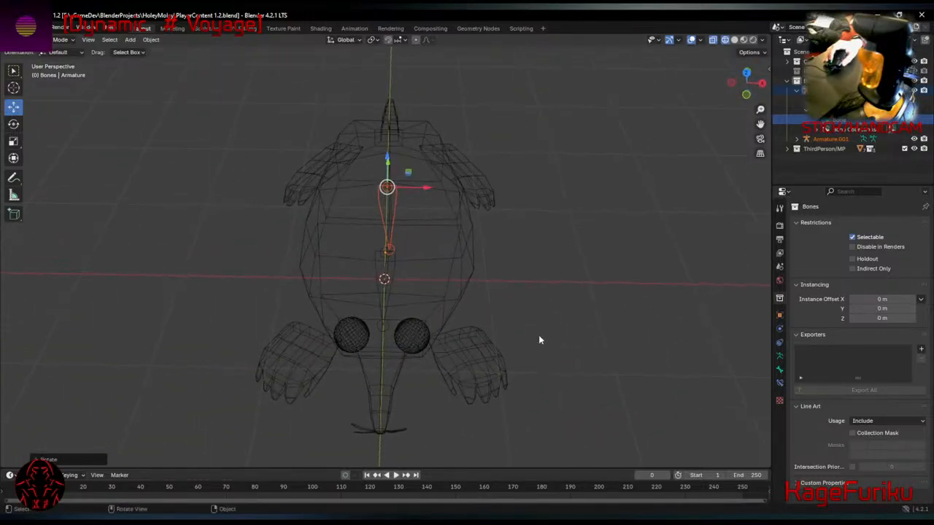
pyautogui.hotkey('ctrl', 'z')
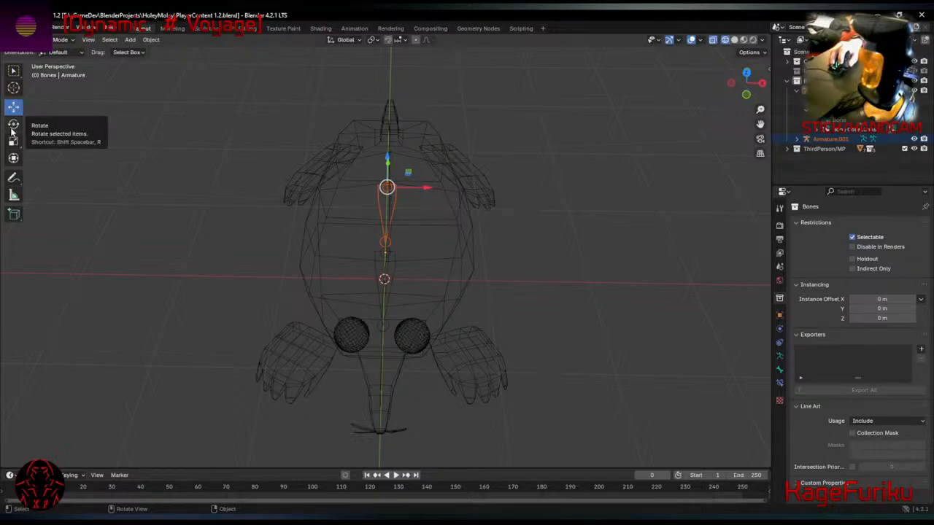
# Rotate the duplicate armature with the Rotate tool so it lies level along the rear of the mole's body.
pyautogui.hotkey('shift', 'space')
pyautogui.press('r')
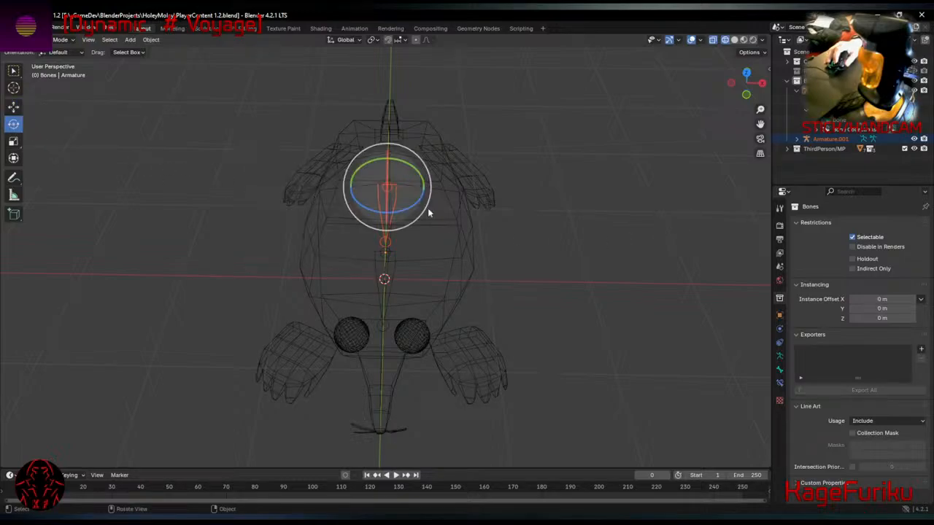
pyautogui.moveTo(428, 208); pyautogui.dragTo(488, 241, button='middle')
pyautogui.moveTo(505, 258)
pyautogui.mouseDown()
pyautogui.moveTo(495, 261)
pyautogui.moveTo(507, 266)
pyautogui.mouseUp()
pyautogui.moveTo(506, 266)
pyautogui.mouseDown(button='middle')
pyautogui.moveTo(500, 238)
pyautogui.moveTo(515, 261)
pyautogui.mouseUp(button='middle')
pyautogui.moveTo(516, 262); pyautogui.dragTo(540, 265)
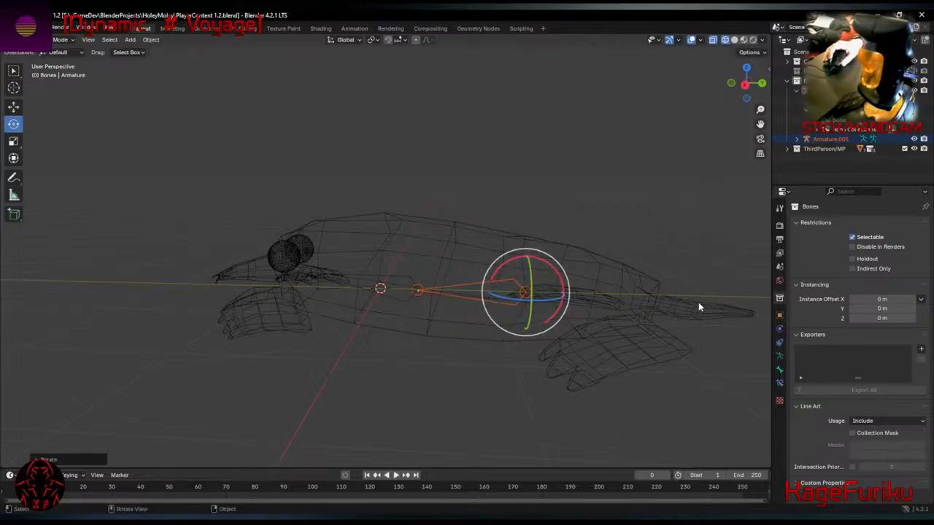
# Delete the duplicate armature Armature.001 from the Bones collection.
pyautogui.click(829, 141)
pyautogui.press('Delete')
# Collapse the armature's data in the outliner and paste a fresh copy of the armature object.
pyautogui.click(844, 121)
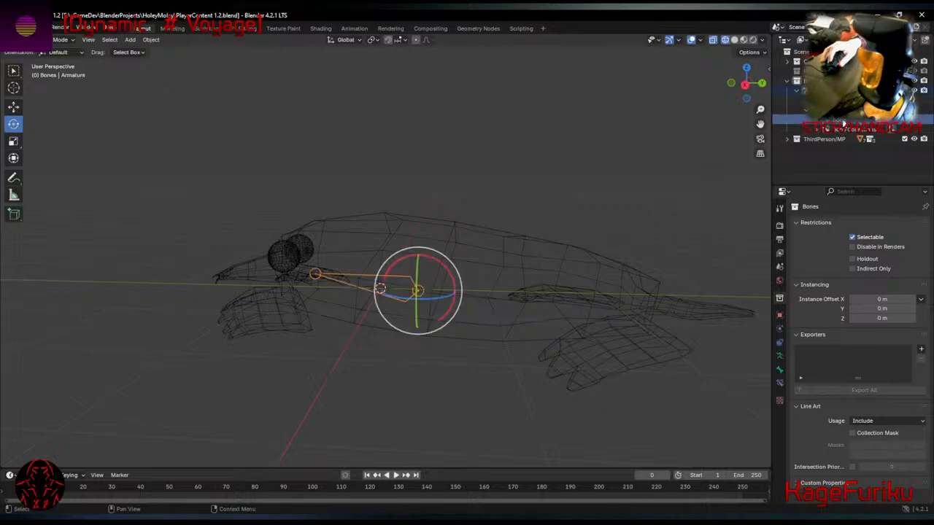
pyautogui.click(816, 131)
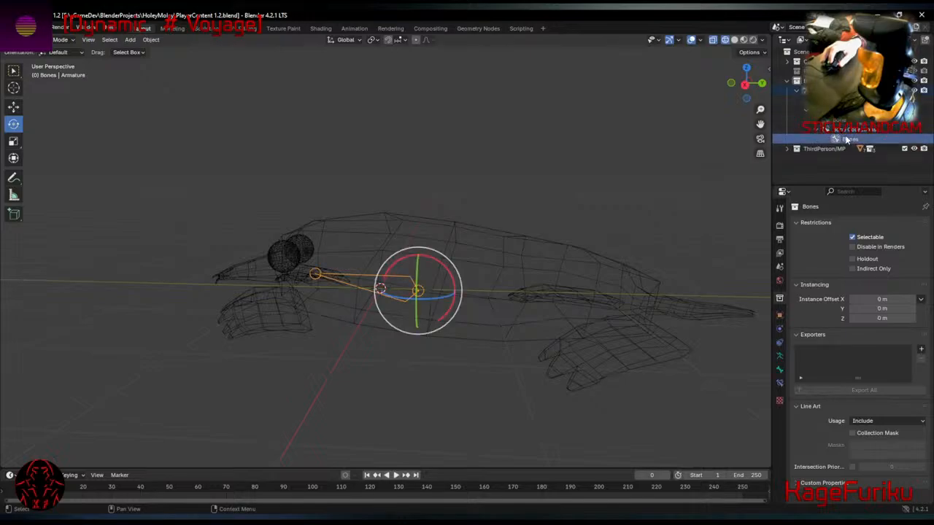
pyautogui.click(806, 110)
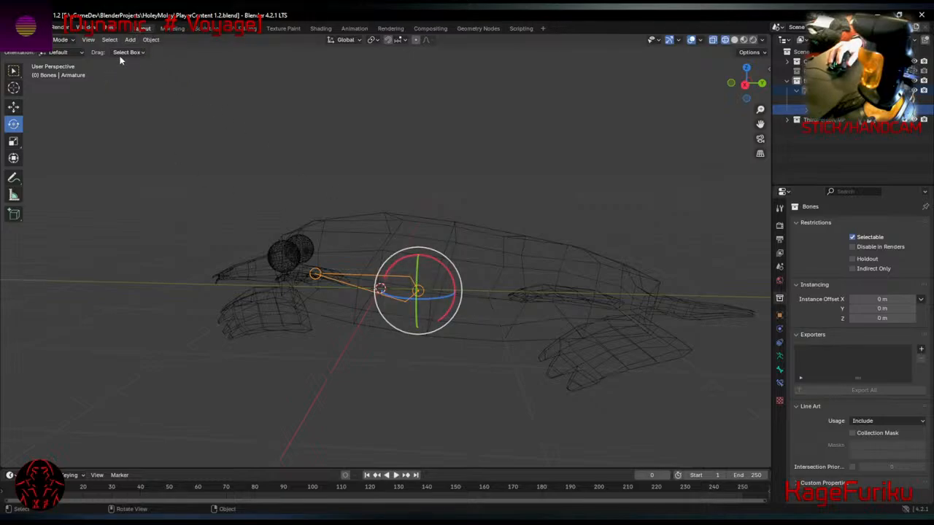
pyautogui.moveTo(622, 187); pyautogui.dragTo(591, 259, button='middle')
pyautogui.hotkey('ctrl', 'v')
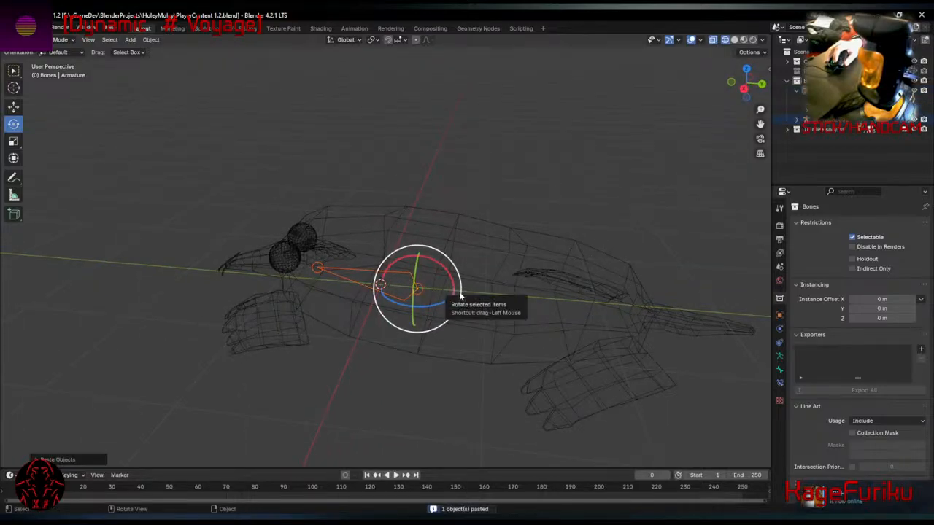
# Try to move the pasted armature freehand into the rear of the body and rotate it level.
pyautogui.press('g')
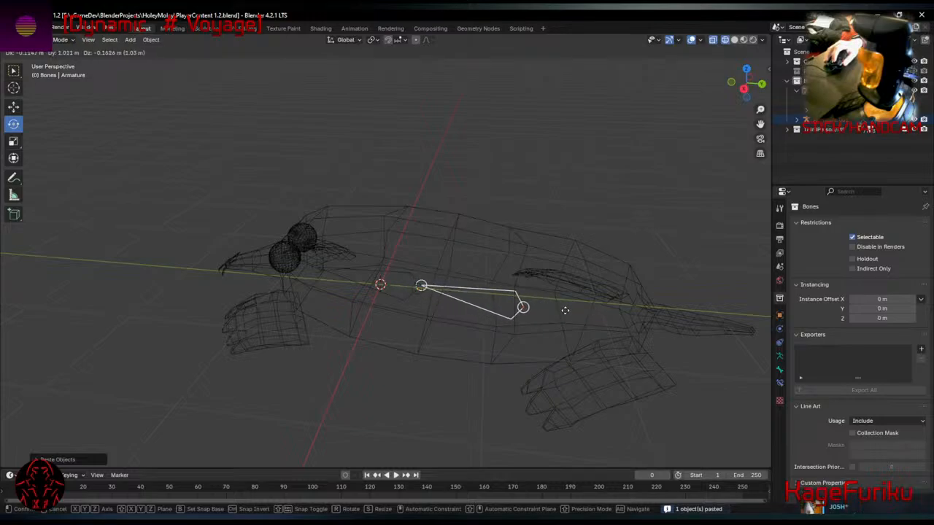
pyautogui.click(562, 316)
pyautogui.moveTo(563, 317); pyautogui.dragTo(666, 325, button='middle')
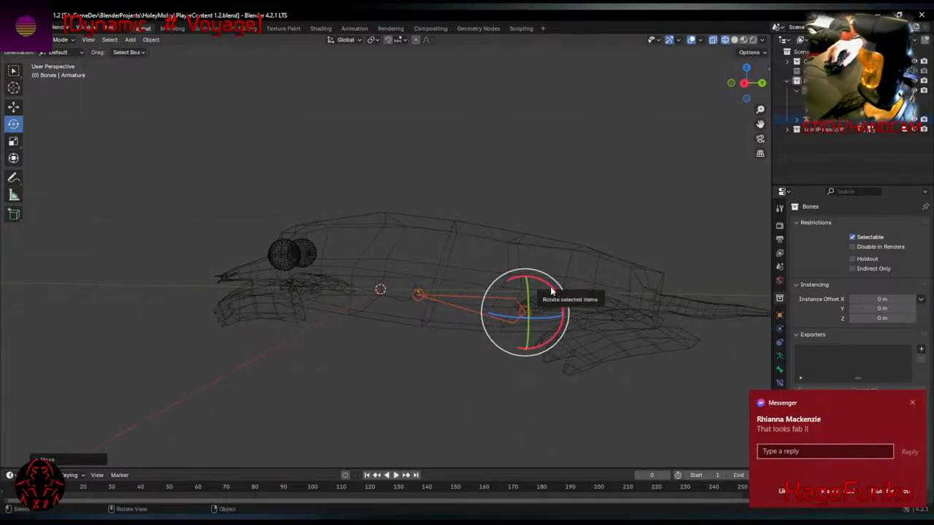
pyautogui.moveTo(553, 290)
pyautogui.mouseDown()
pyautogui.moveTo(562, 306)
pyautogui.moveTo(553, 288)
pyautogui.mouseUp()
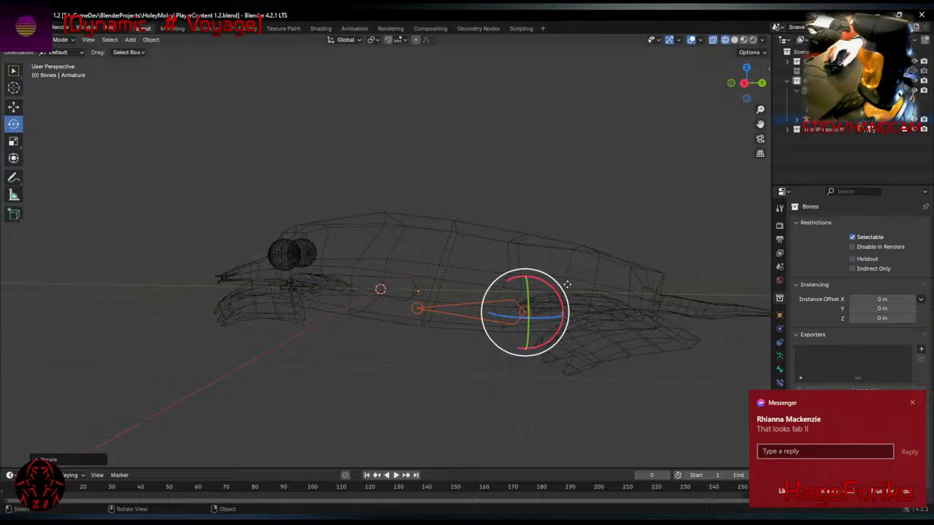
pyautogui.press('g')
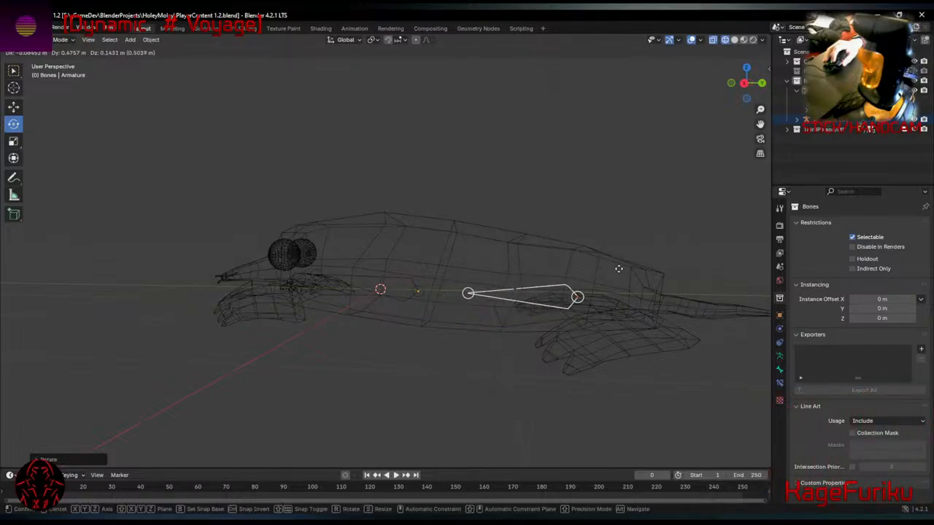
pyautogui.press('Escape')
# Try to shift the front armature back toward the copy, and undo the recent moves and rotation of both armatures.
pyautogui.click(421, 295)
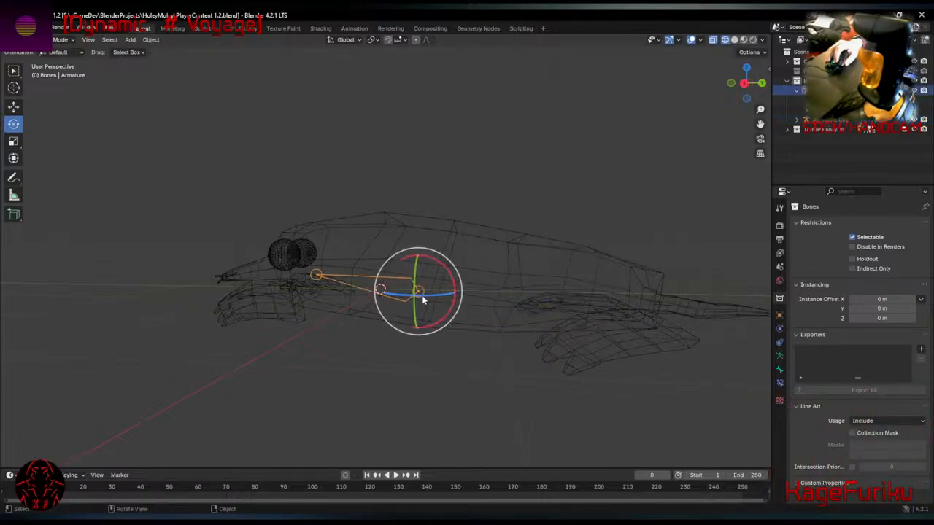
pyautogui.press('g')
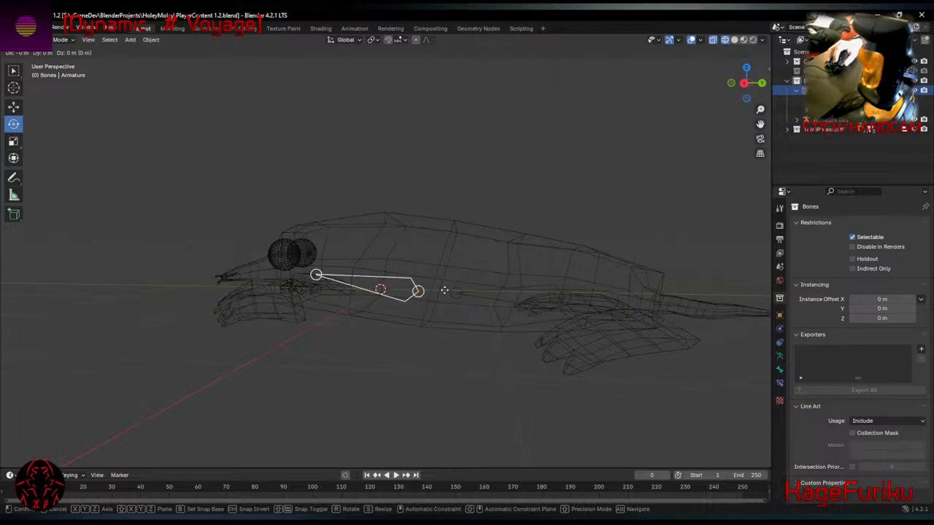
pyautogui.click(482, 292)
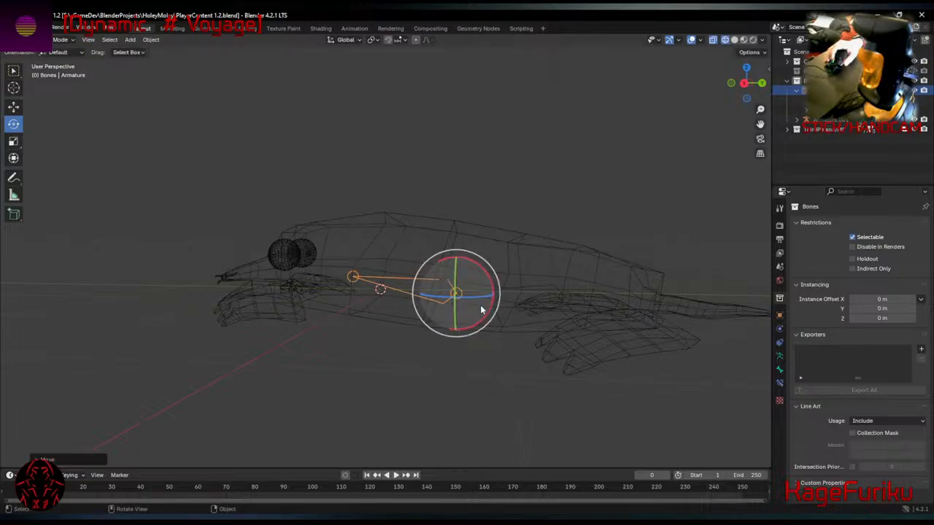
pyautogui.moveTo(480, 305); pyautogui.dragTo(440, 280, button='middle')
pyautogui.hotkey('ctrl', 'z')
pyautogui.hotkey('ctrl', 'z')
pyautogui.hotkey('ctrl', 'z')
pyautogui.hotkey('ctrl', 'z')
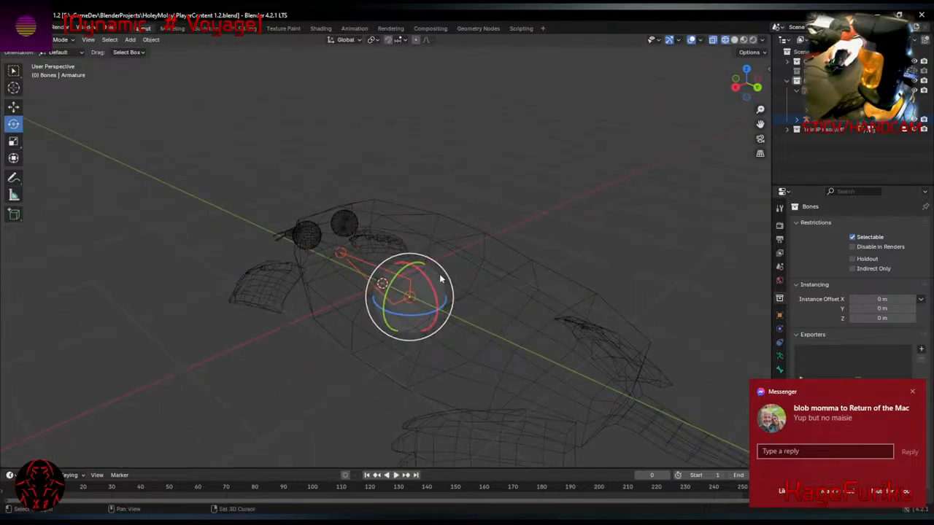
# Move the pasted armature straight back along the Y axis until its tip sits at the front armature's base.
pyautogui.hotkey('shift', 'space')
pyautogui.click(443, 265)
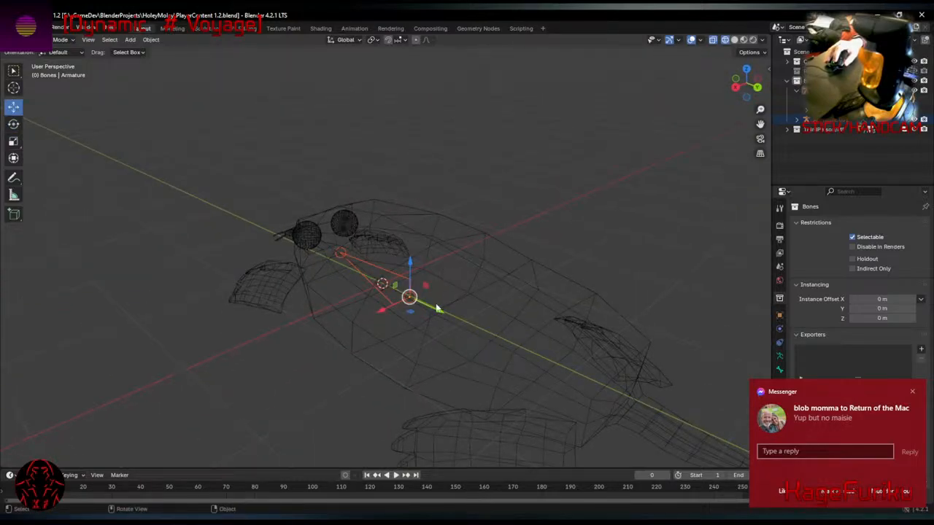
pyautogui.moveTo(438, 312); pyautogui.dragTo(520, 367)
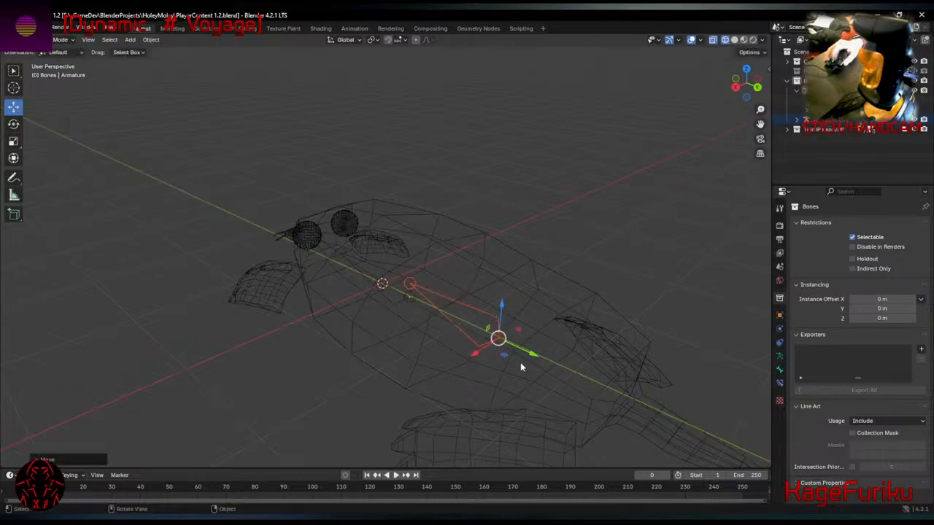
# Rotate the rear body armature about the X axis until it lies level along the body's centre line.
pyautogui.moveTo(585, 340); pyautogui.dragTo(603, 323, button='middle')
pyautogui.hotkey('shift', 'space')
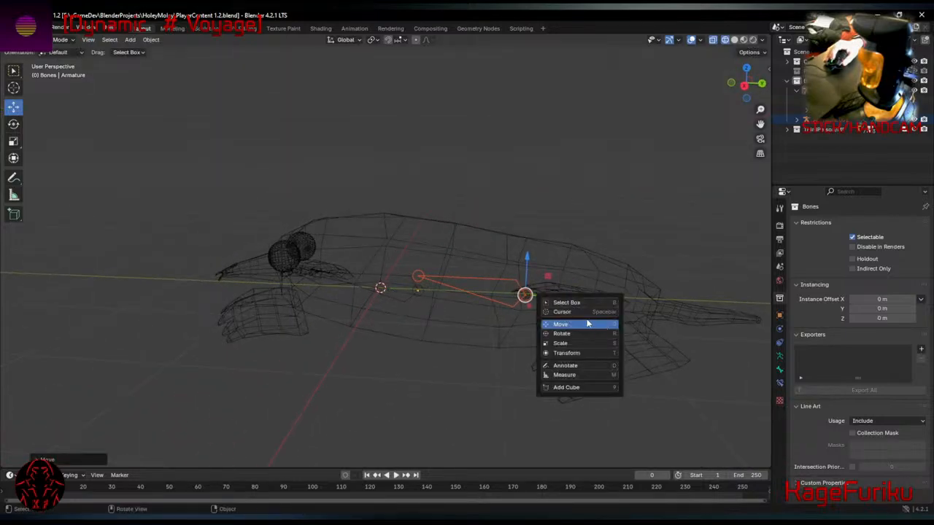
pyautogui.click(587, 334)
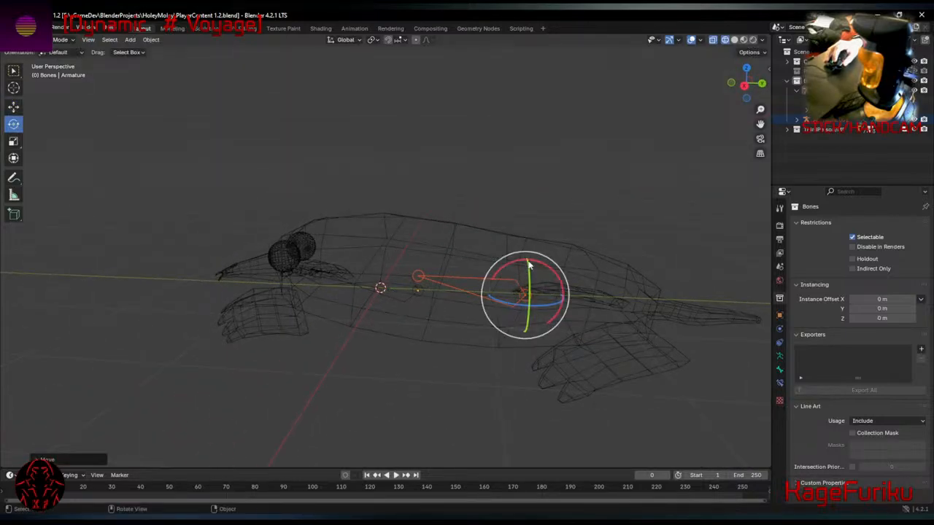
pyautogui.moveTo(514, 267); pyautogui.dragTo(513, 271)
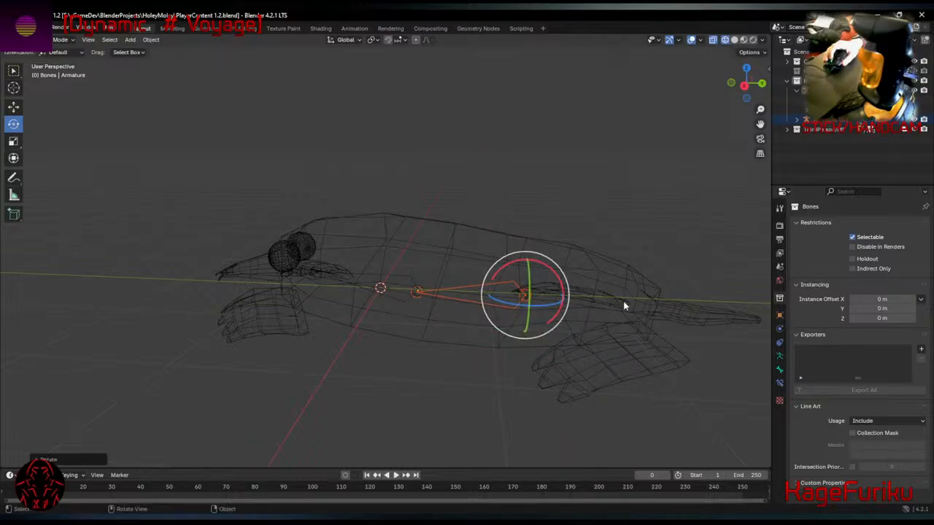
# Paste another copy of the armature and move it to the rear foot on the positive X side.
pyautogui.moveTo(559, 323); pyautogui.dragTo(666, 375, button='middle')
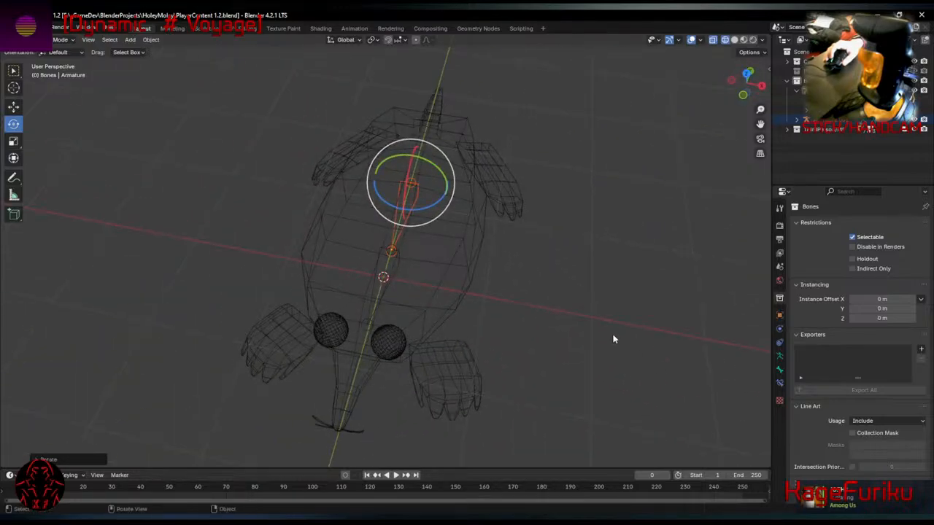
pyautogui.hotkey('ctrl', 'v')
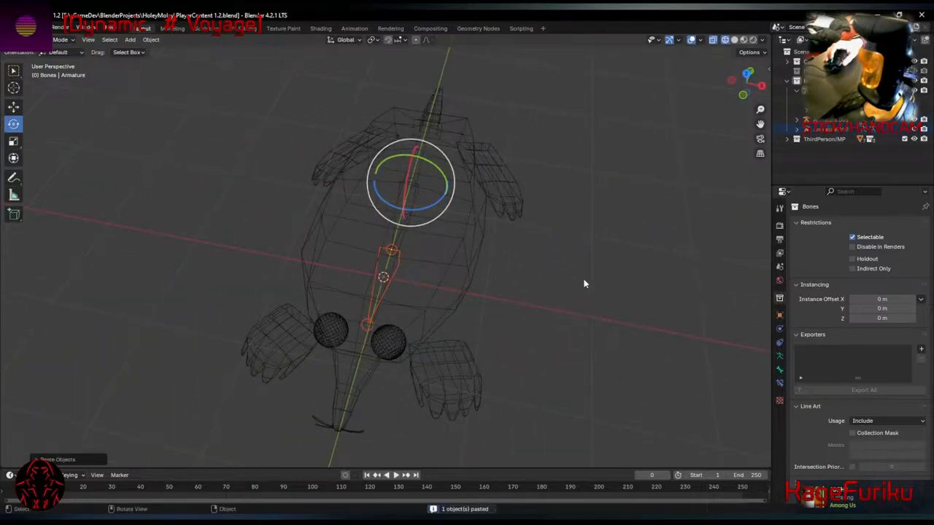
pyautogui.hotkey('shift', 'space')
pyautogui.press('g')
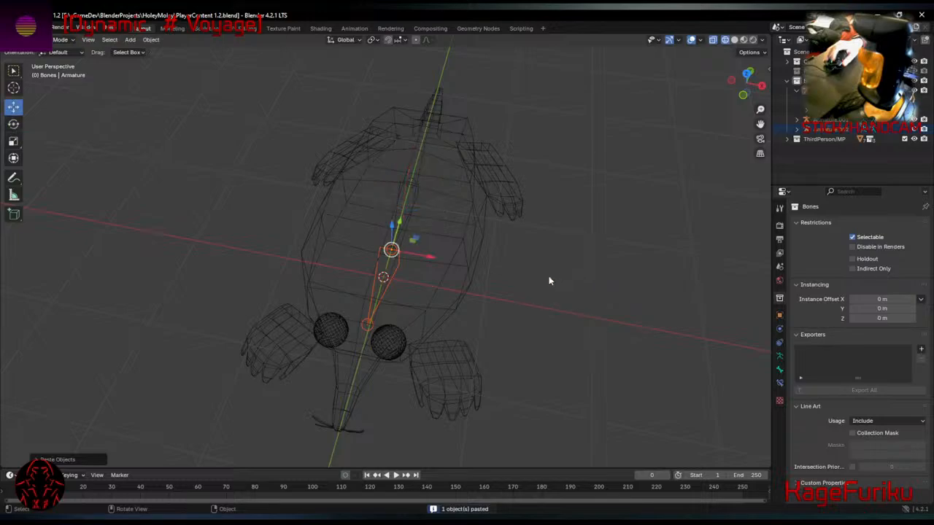
pyautogui.moveTo(418, 238); pyautogui.dragTo(509, 143)
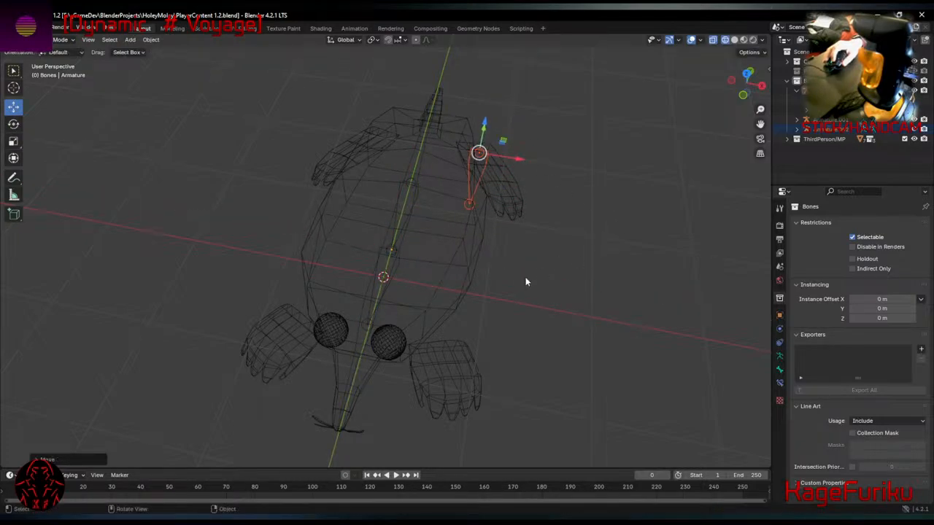
# Rotate the pasted armature outward and downward to follow the rear foot, and scale it down to fit the foot.
pyautogui.press('r')
pyautogui.click(618, 274)
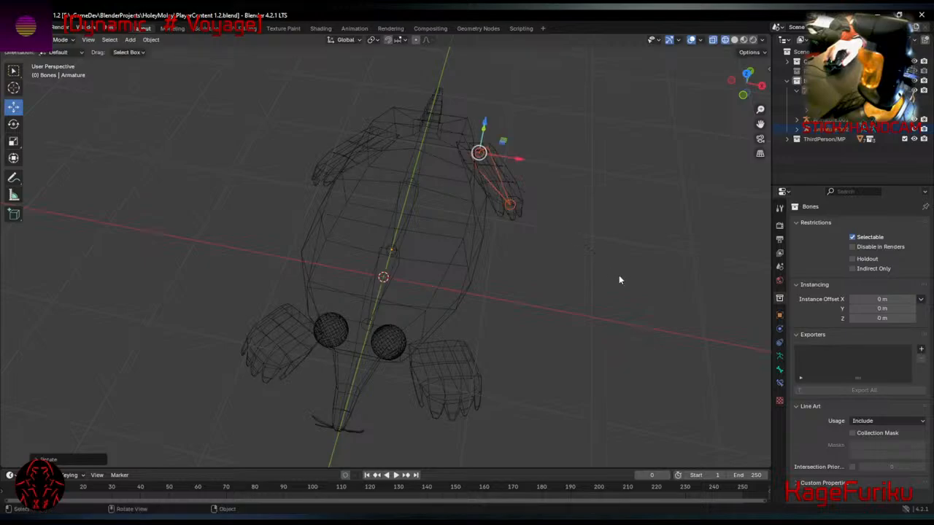
pyautogui.moveTo(618, 275); pyautogui.dragTo(493, 246, button='middle')
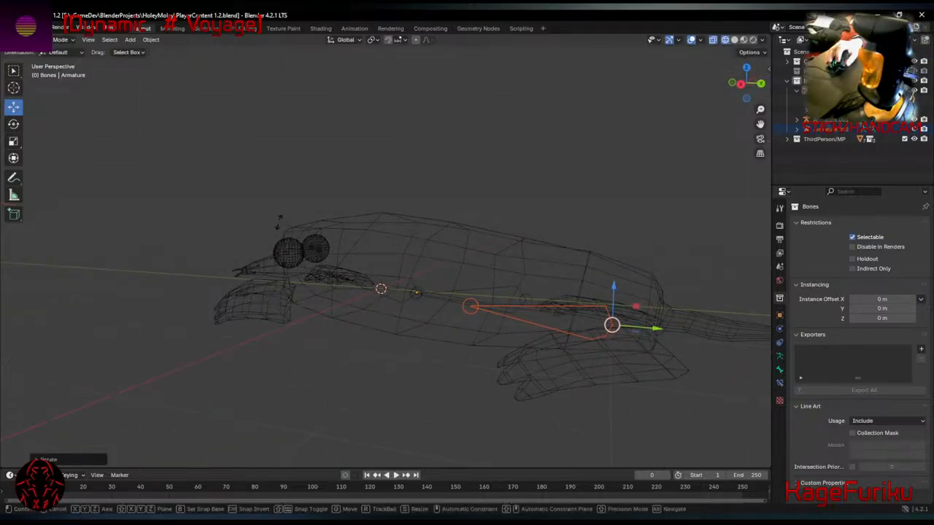
pyautogui.press('r')
pyautogui.click(287, 359)
pyautogui.press('s')
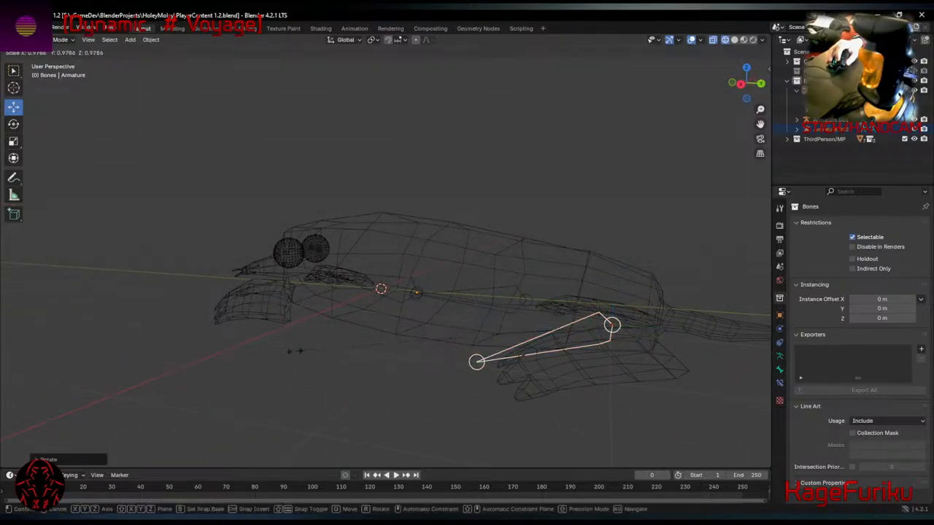
pyautogui.click(372, 334)
# Move the scaled armature inside the rear foot mesh, with its base shifted back toward the ankle.
pyautogui.moveTo(377, 332); pyautogui.dragTo(522, 366, button='middle')
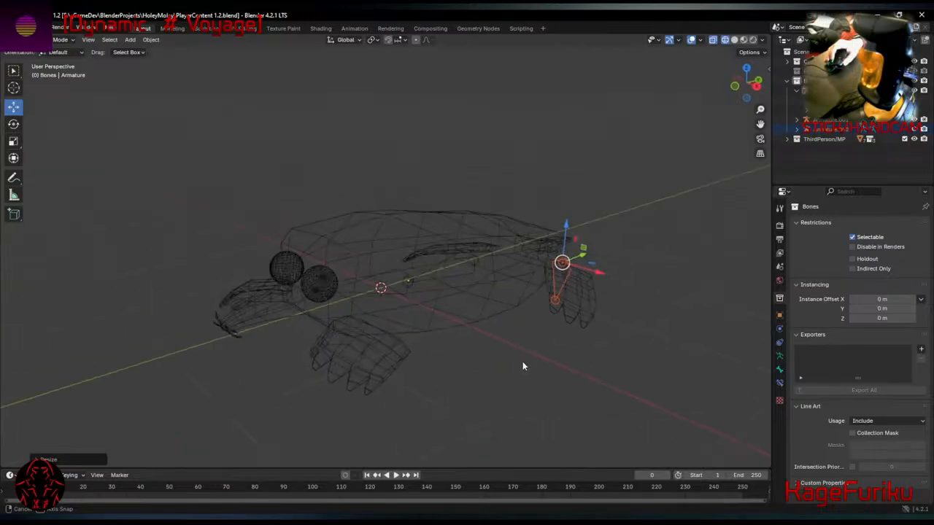
pyautogui.moveTo(585, 249); pyautogui.dragTo(598, 263)
pyautogui.moveTo(644, 285); pyautogui.dragTo(607, 367, button='middle')
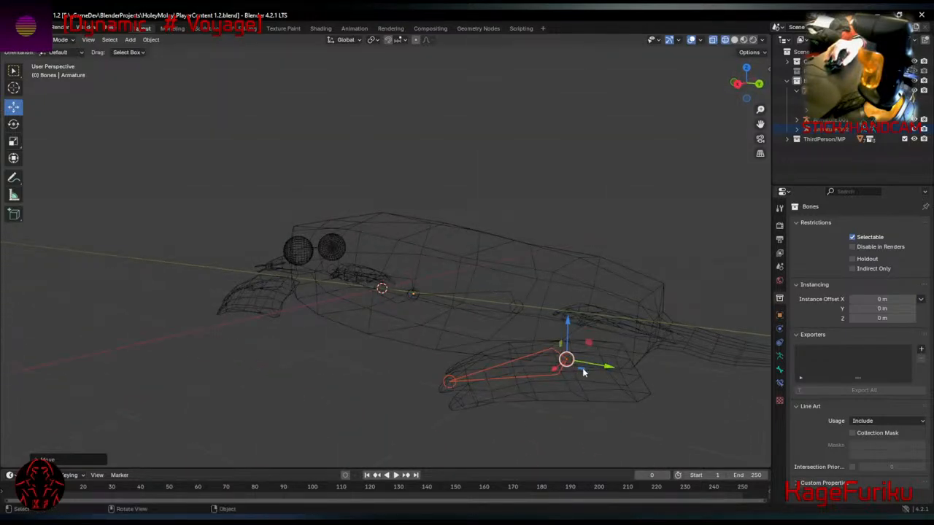
pyautogui.moveTo(584, 373); pyautogui.dragTo(631, 375)
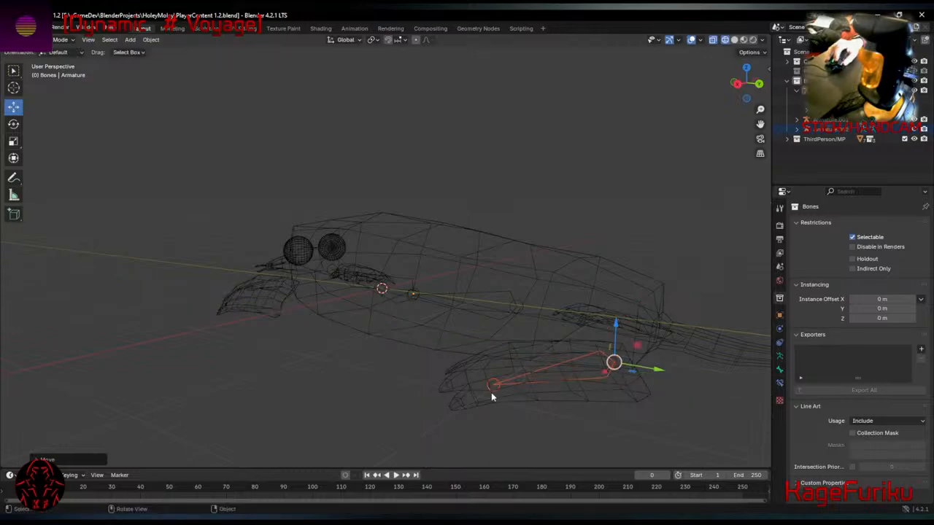
# Fine-tune the foot armature's rotation and lower it so it lines up with the rear foot.
pyautogui.moveTo(491, 393); pyautogui.dragTo(473, 362, button='middle')
pyautogui.press('r')
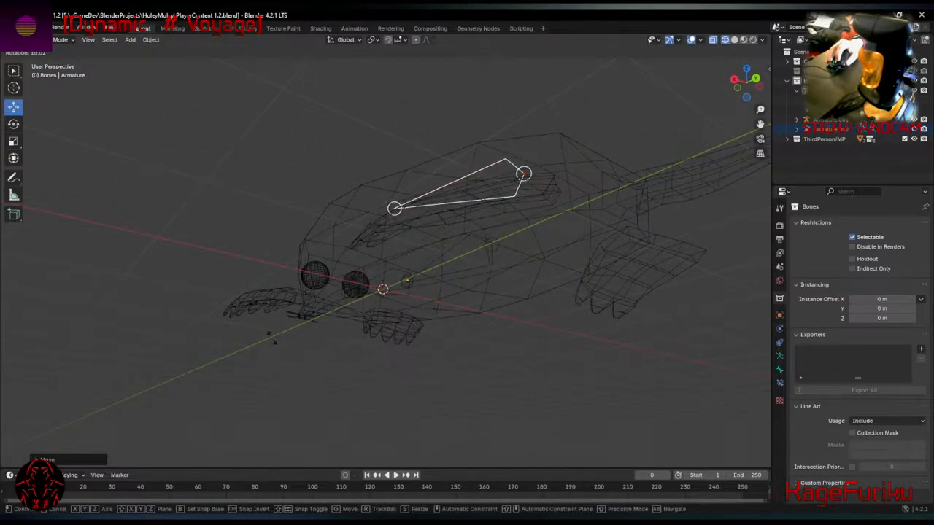
pyautogui.click(503, 274)
pyautogui.press('g')
pyautogui.click(523, 221)
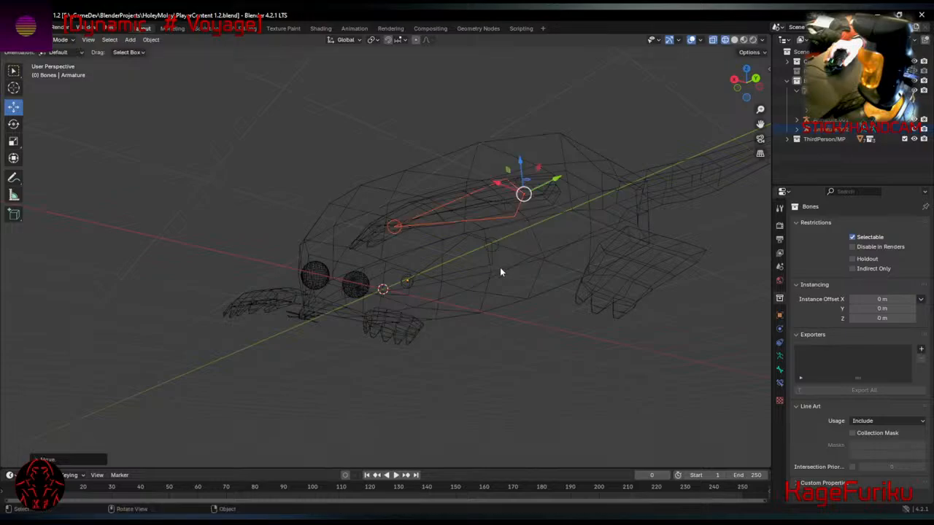
# Look through the armature's data, bone, constraint and physics properties, and bring up its object transform values.
pyautogui.moveTo(500, 267); pyautogui.dragTo(672, 336, button='middle')
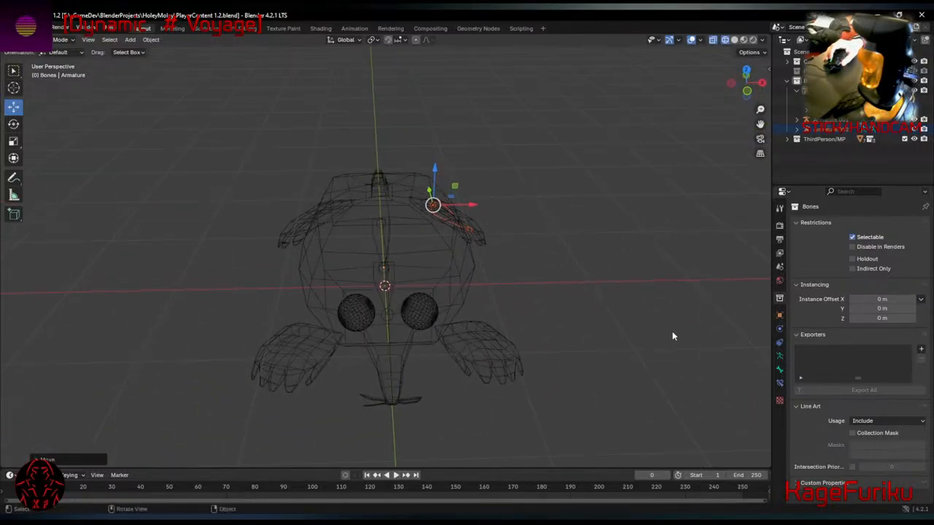
pyautogui.click(779, 329)
pyautogui.click(779, 354)
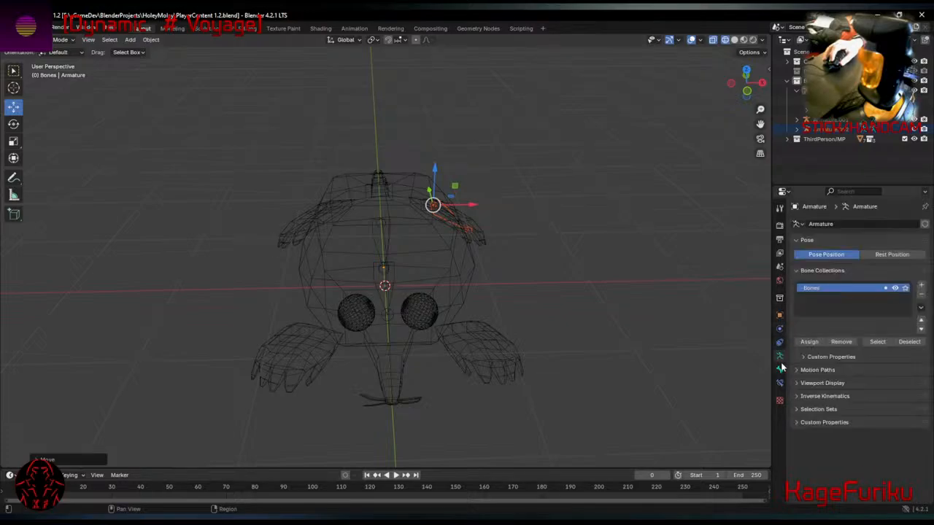
pyautogui.click(780, 373)
pyautogui.click(779, 384)
pyautogui.click(780, 400)
pyautogui.click(779, 383)
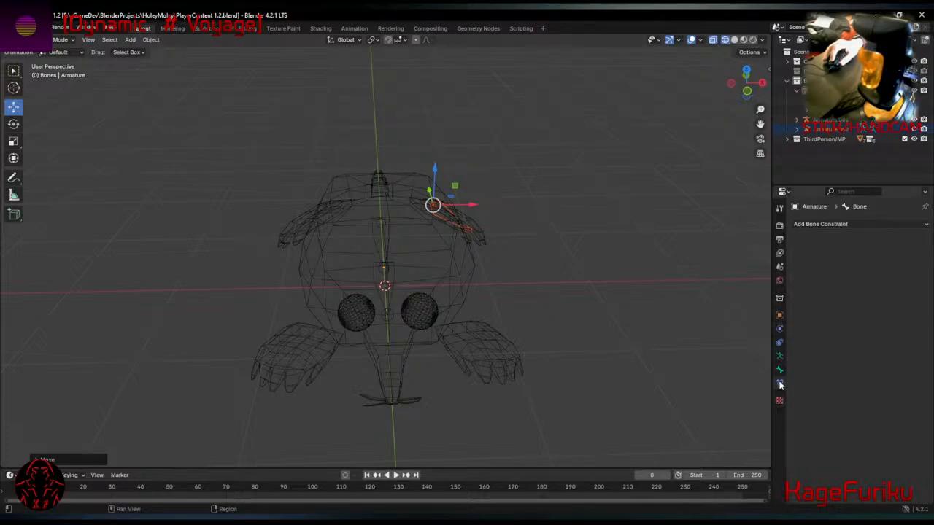
pyautogui.click(780, 370)
pyautogui.click(780, 356)
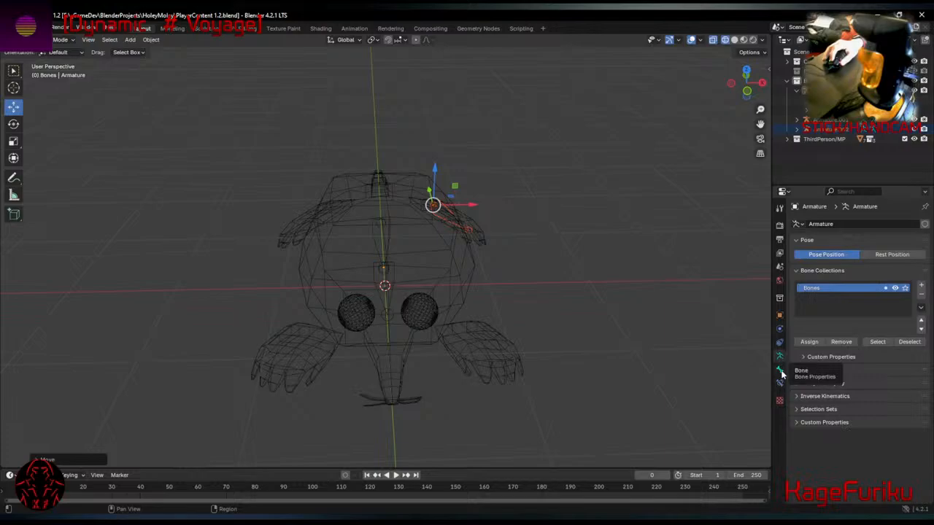
pyautogui.click(780, 371)
pyautogui.click(780, 358)
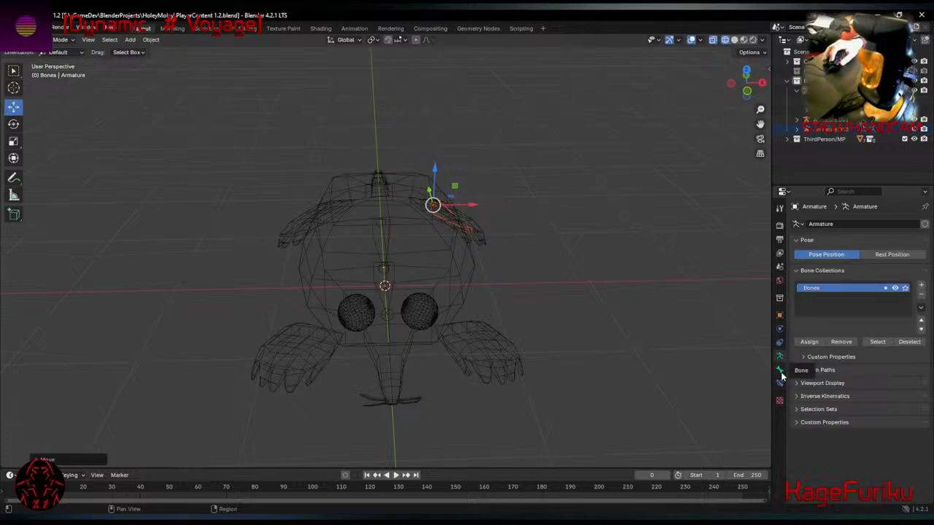
pyautogui.click(780, 371)
pyautogui.click(779, 356)
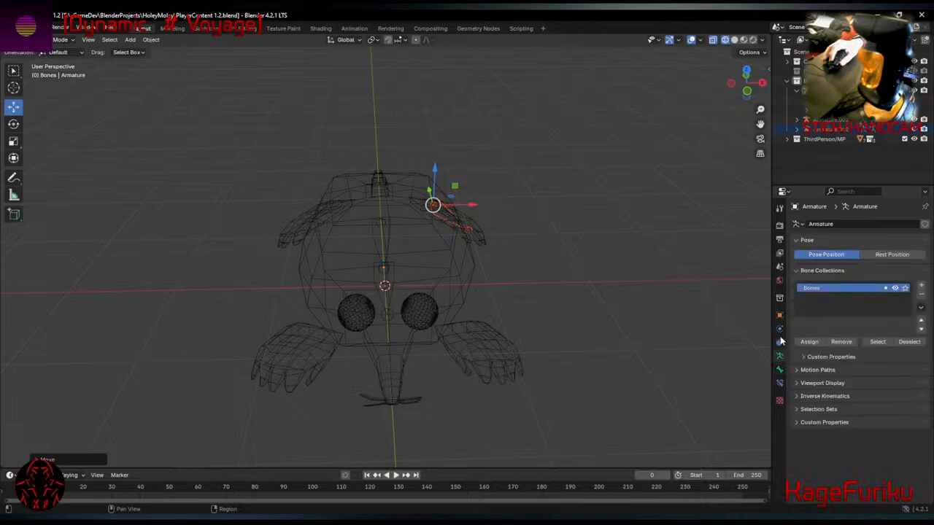
pyautogui.click(780, 342)
pyautogui.click(780, 315)
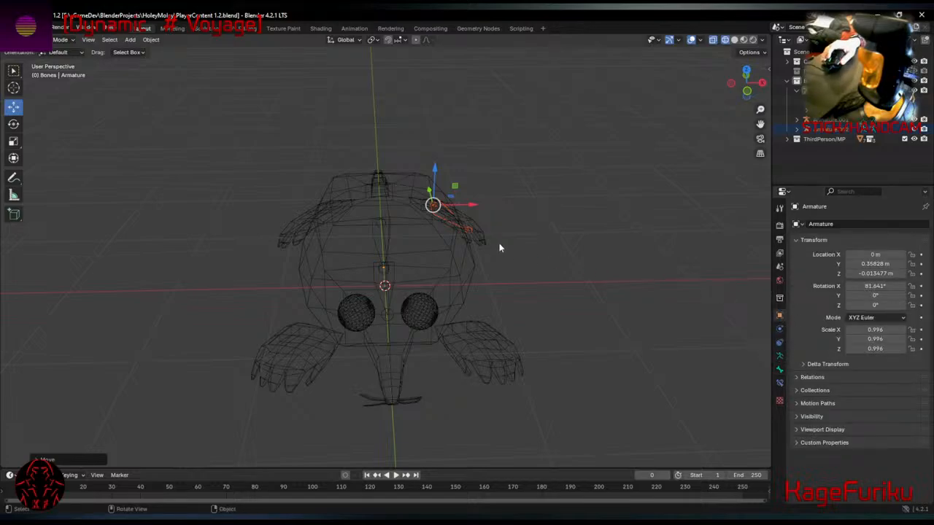
# Duplicate Armature.002 in the outliner by copy and paste, and select the new Armature.003.
pyautogui.click(833, 129)
pyautogui.hotkey('ctrl', 'c')
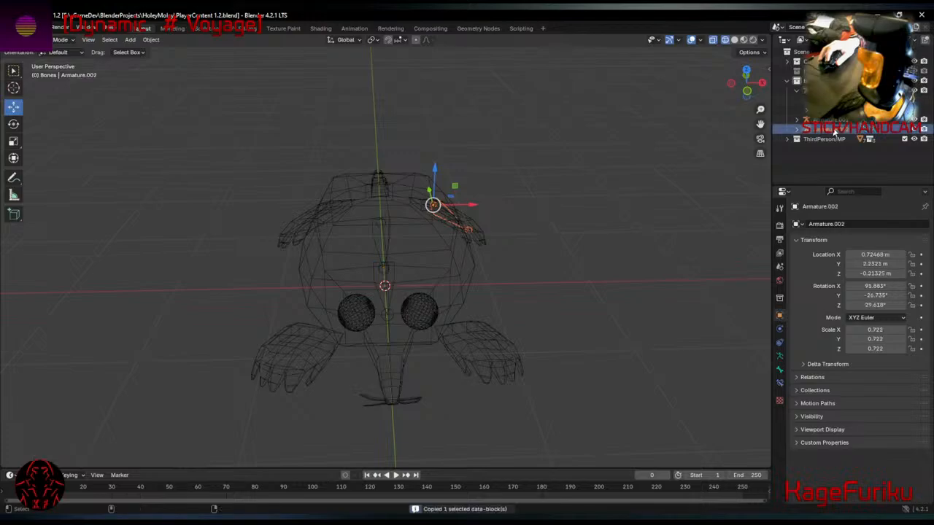
pyautogui.hotkey('ctrl', 'v')
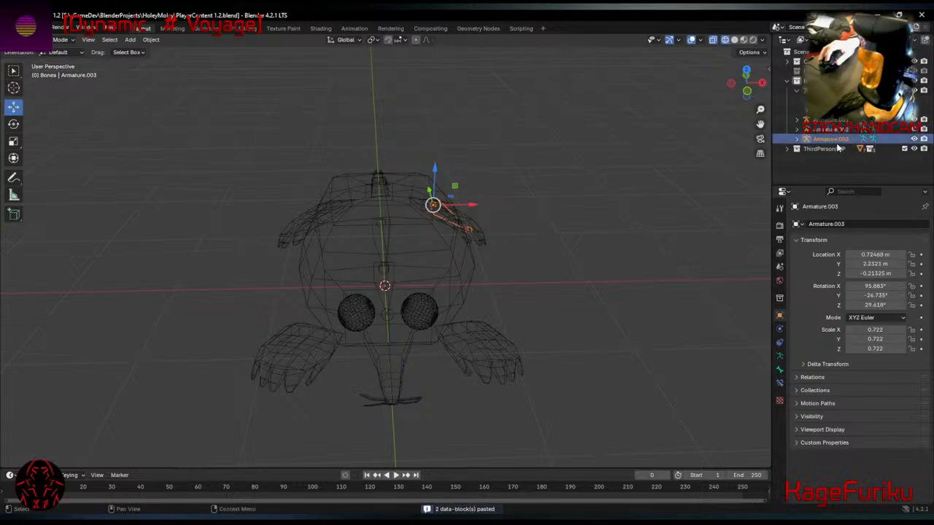
pyautogui.click(830, 130)
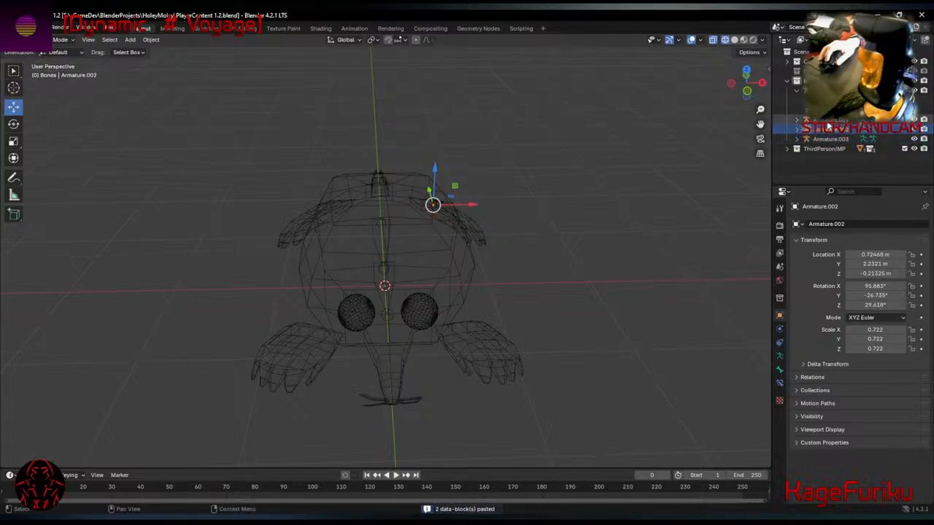
pyautogui.click(830, 138)
# Raise Armature.002 slightly along the Z axis to about -0.202 m, and select Armature.003.
pyautogui.moveTo(452, 219); pyautogui.dragTo(563, 219, button='middle')
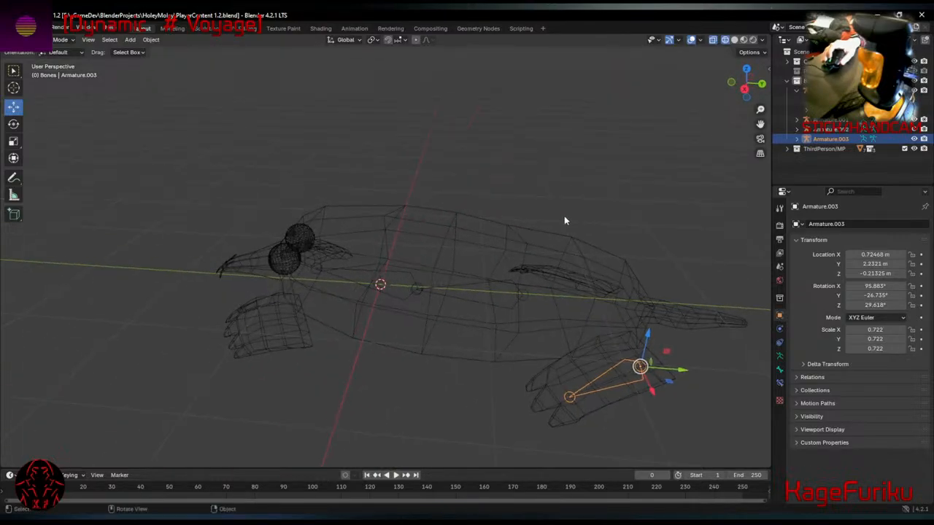
pyautogui.click(822, 132)
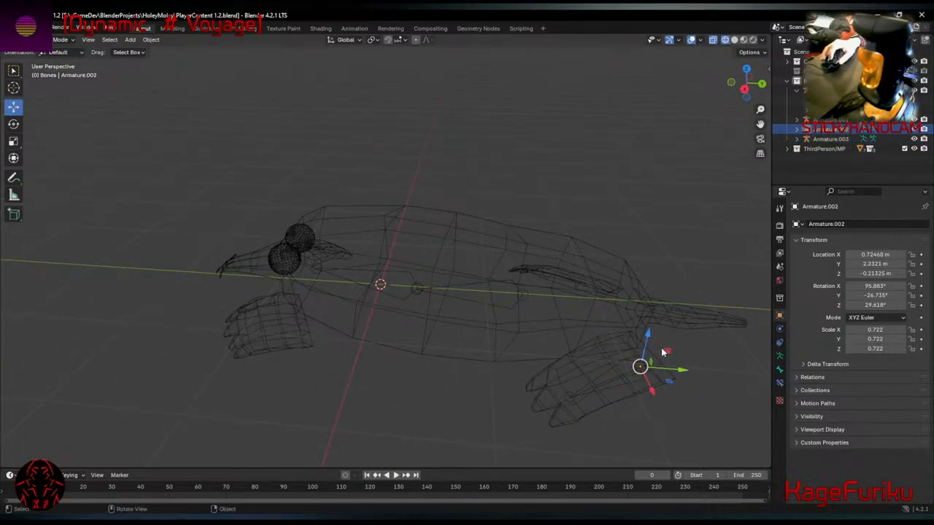
pyautogui.moveTo(648, 339); pyautogui.dragTo(654, 396)
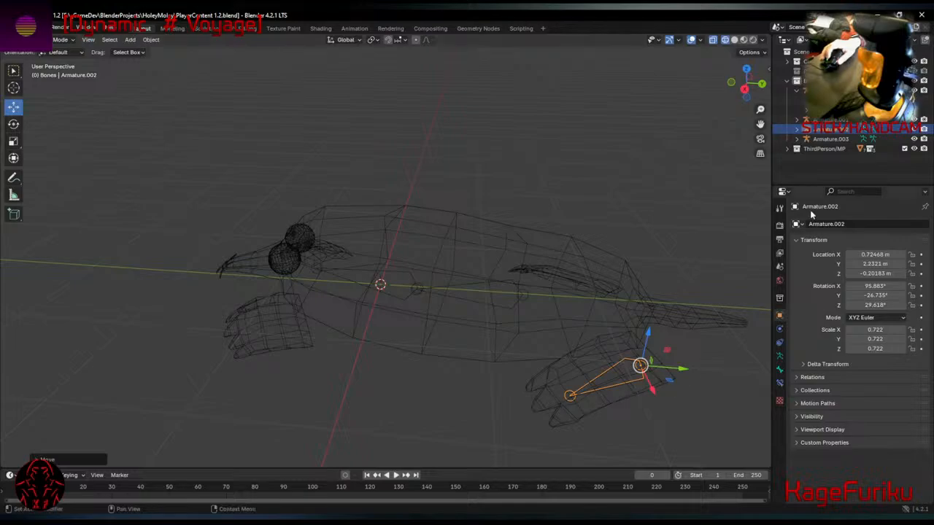
pyautogui.click(832, 142)
pyautogui.click(837, 133)
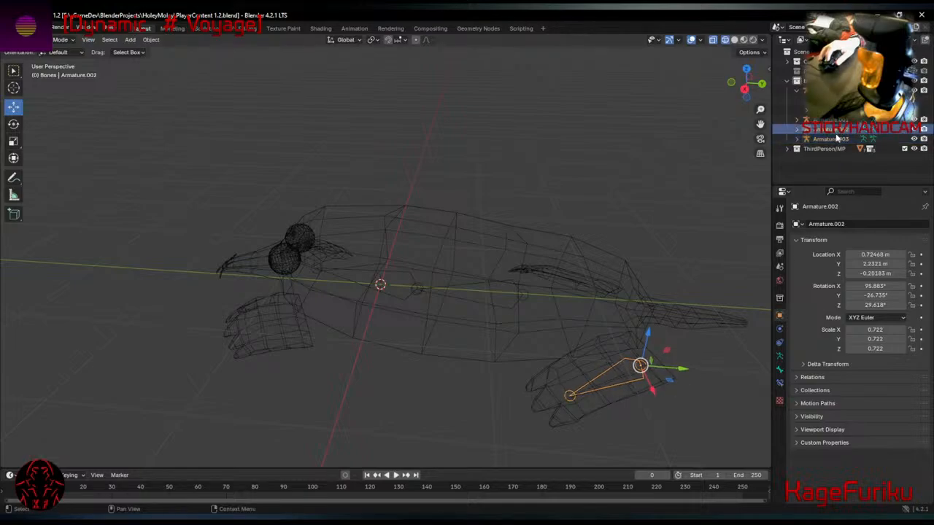
pyautogui.click(835, 138)
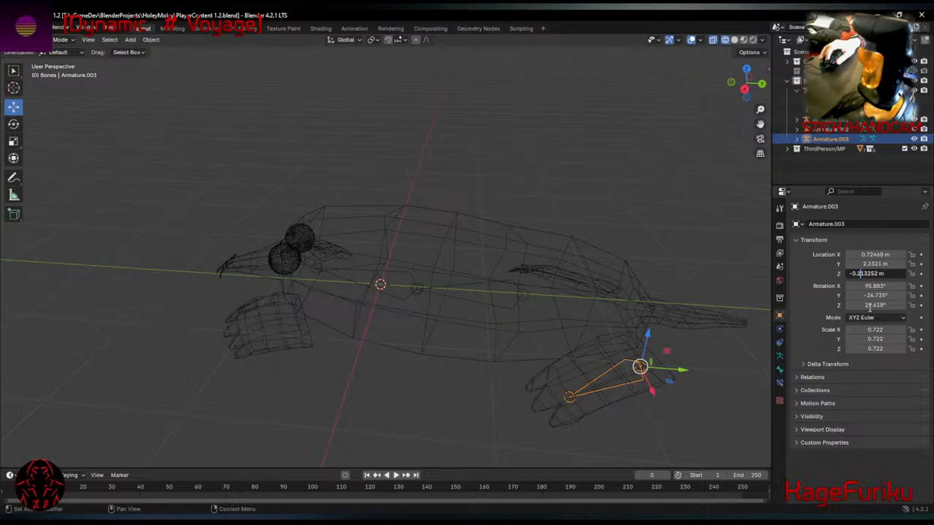
# Try a Z location of 0.21325 m for Armature.003, and undo the change.
pyautogui.press('Return')
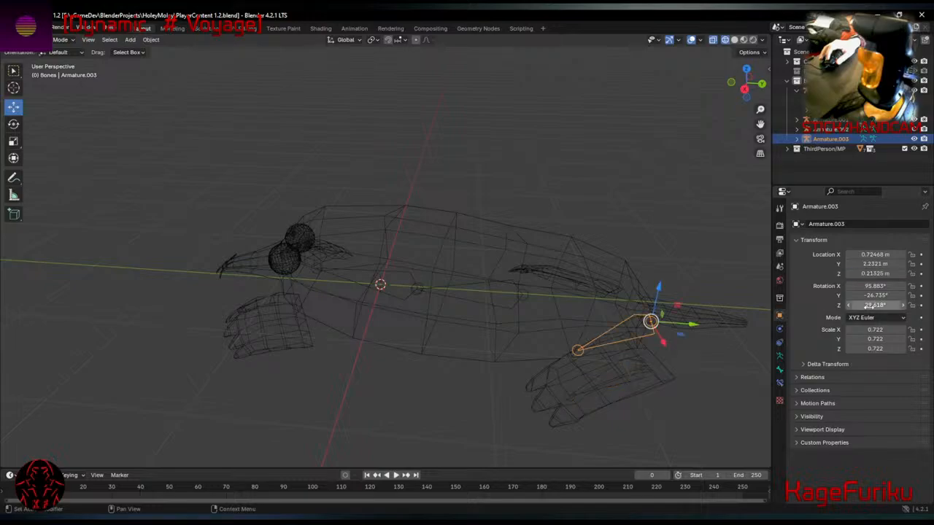
pyautogui.moveTo(642, 361); pyautogui.dragTo(463, 202, button='middle')
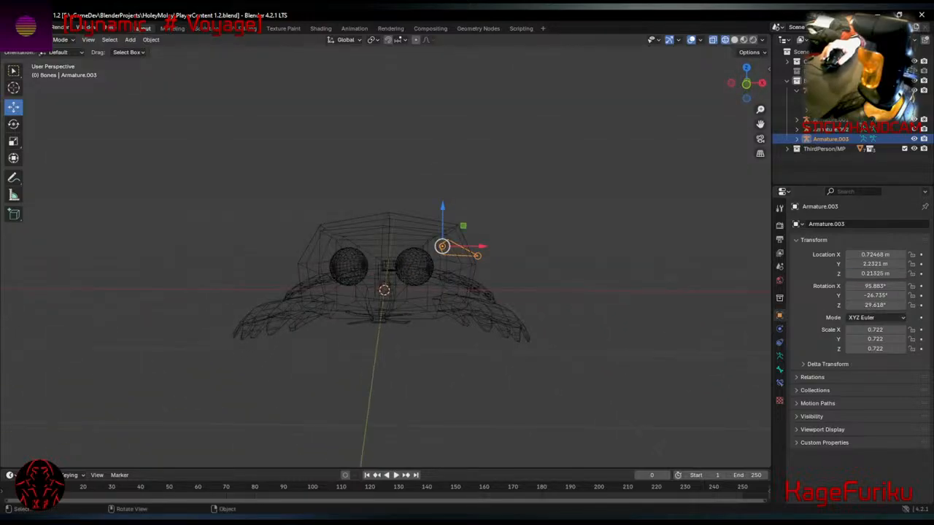
pyautogui.hotkey('ctrl', 'z')
# Set Armature.003's X location to -0.724675 m to place it at the opposite rear foot.
pyautogui.moveTo(253, 295); pyautogui.dragTo(492, 282, button='middle')
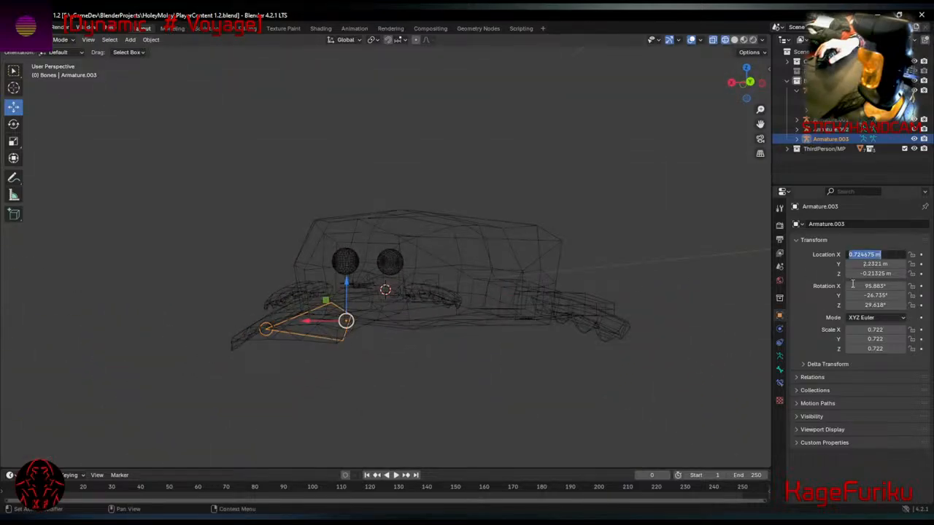
pyautogui.write('-')
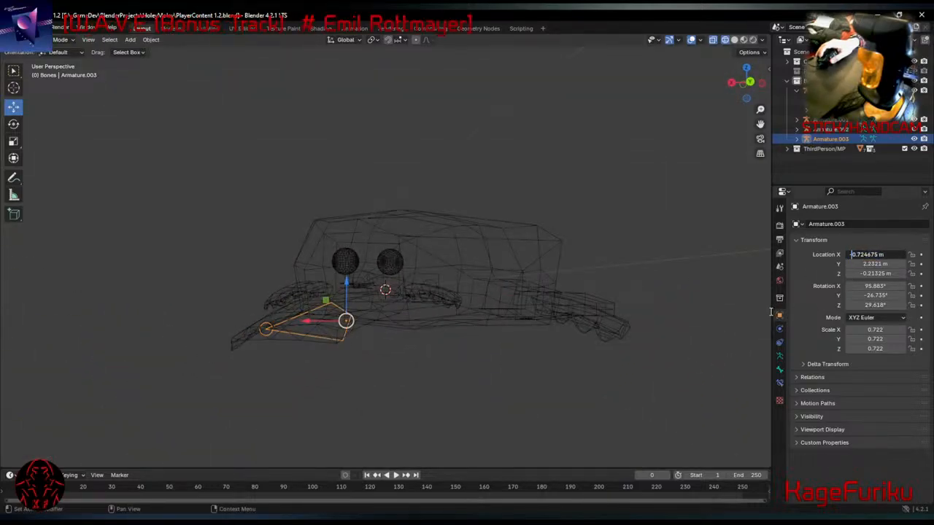
pyautogui.press('Return')
pyautogui.moveTo(558, 256); pyautogui.dragTo(540, 262, button='middle')
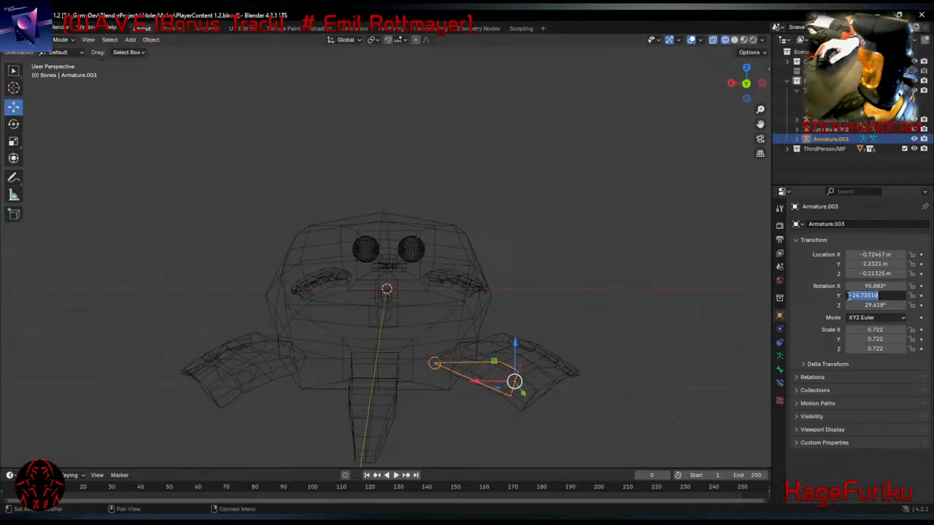
# Try a Y rotation of 26.735° on Armature.003, and freely rotate it toward the rear foot's direction.
pyautogui.press('Return')
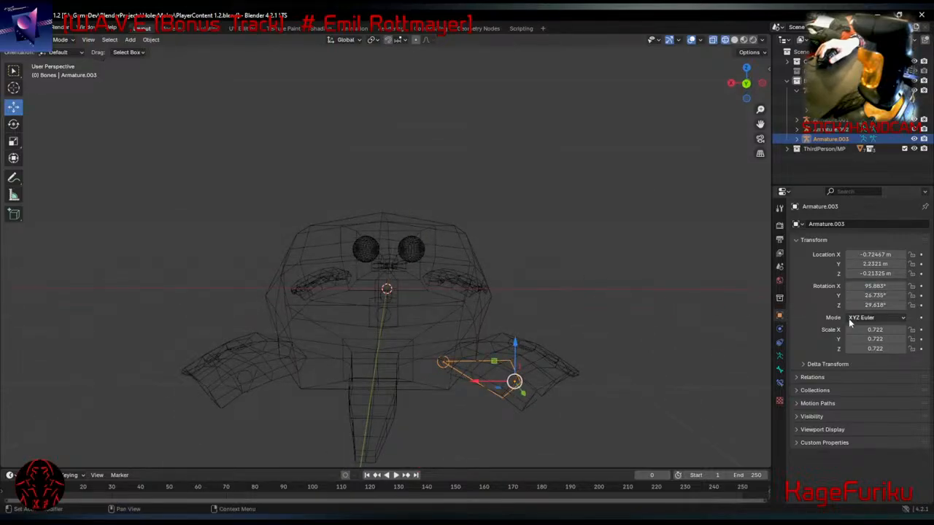
pyautogui.moveTo(622, 374); pyautogui.dragTo(598, 368, button='middle')
pyautogui.press('r')
pyautogui.press('r')
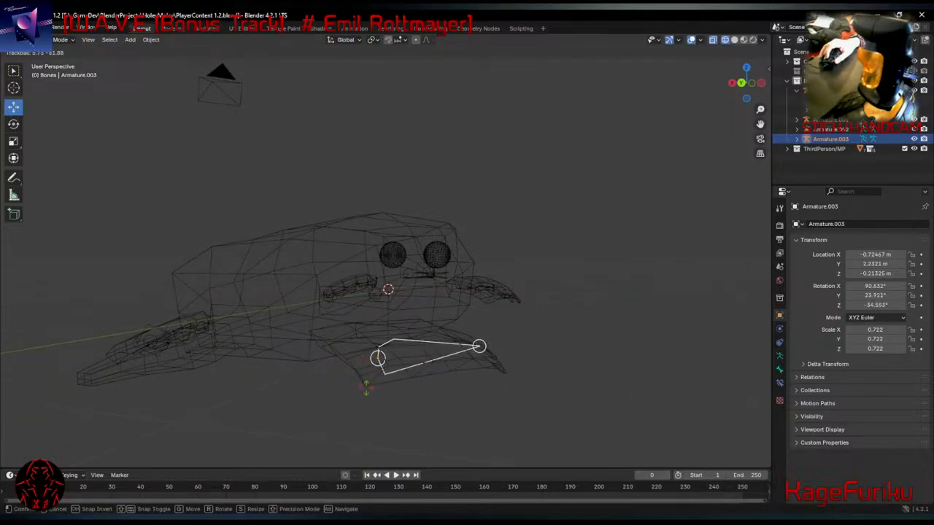
pyautogui.click(367, 388)
pyautogui.moveTo(367, 388); pyautogui.dragTo(393, 401, button='middle')
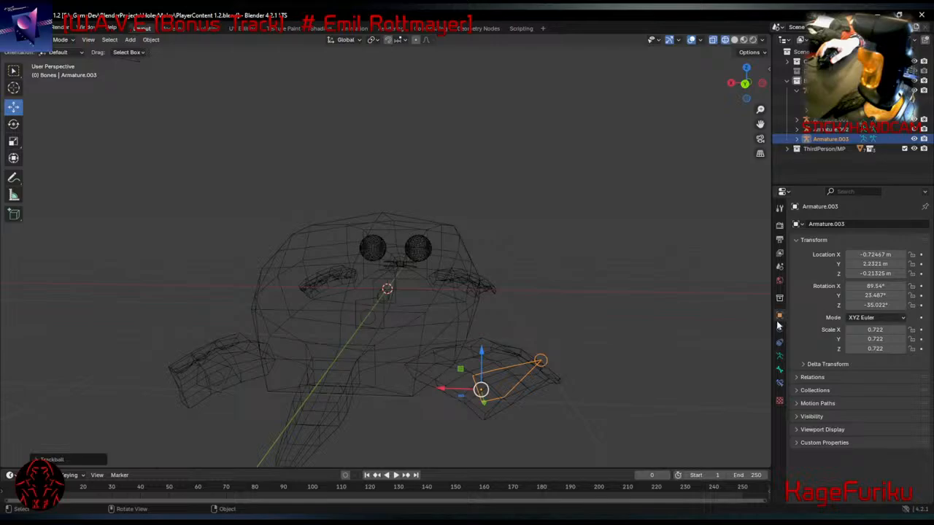
# Reset Armature.003's rotation to 0° on the X, Y and Z axes.
pyautogui.click(881, 303)
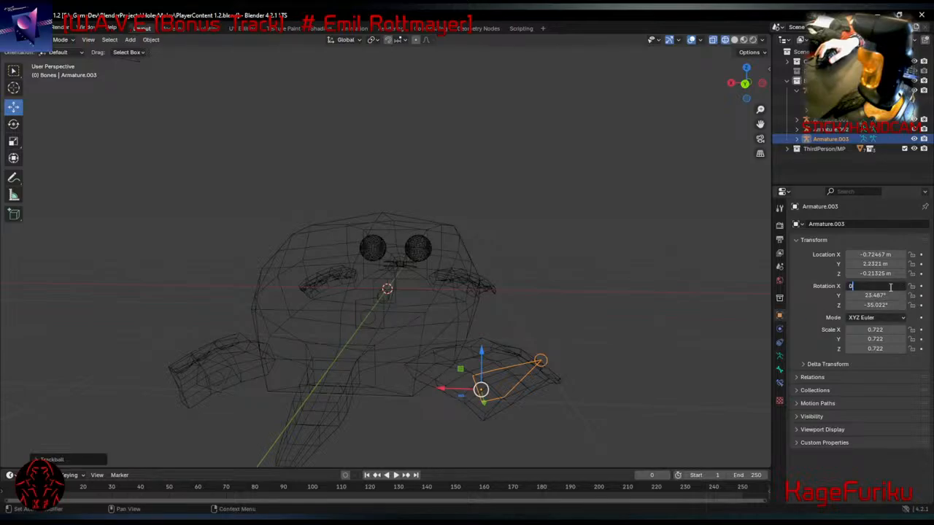
pyautogui.click(890, 286)
pyautogui.write('0')
pyautogui.press('Return')
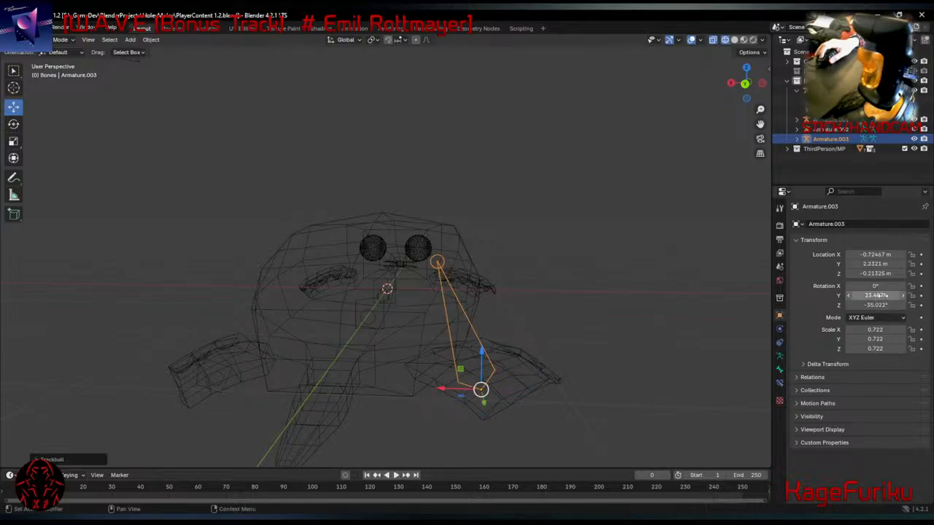
pyautogui.click(883, 299)
pyautogui.write('0')
pyautogui.press('Return')
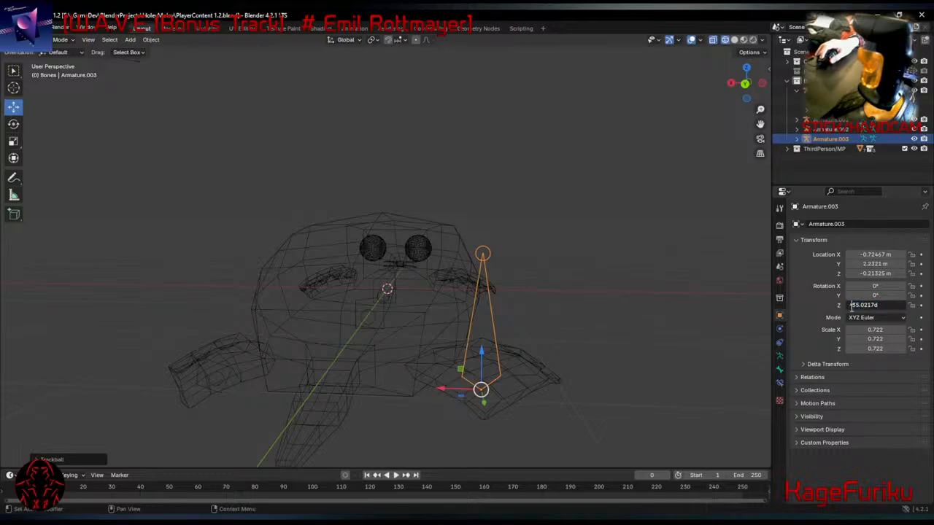
pyautogui.press('Return')
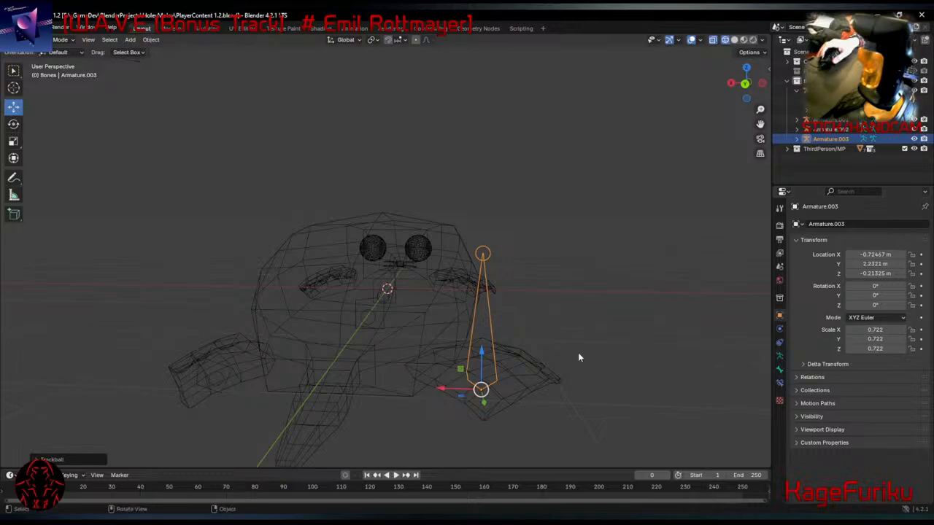
# Rotate Armature.003 to follow the rear foot, to about 93.5° on X, -23.1° on Y and -27.6° on Z.
pyautogui.press('r')
pyautogui.press('r')
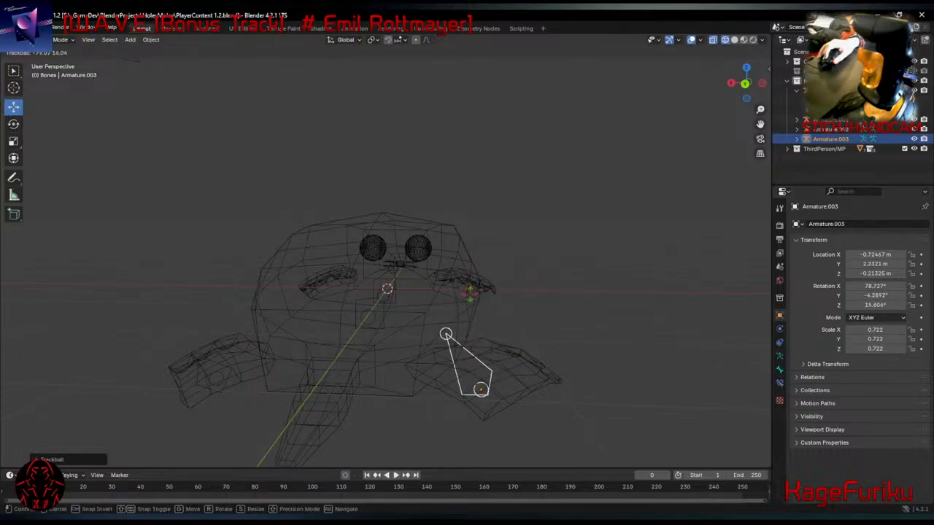
pyautogui.press('r')
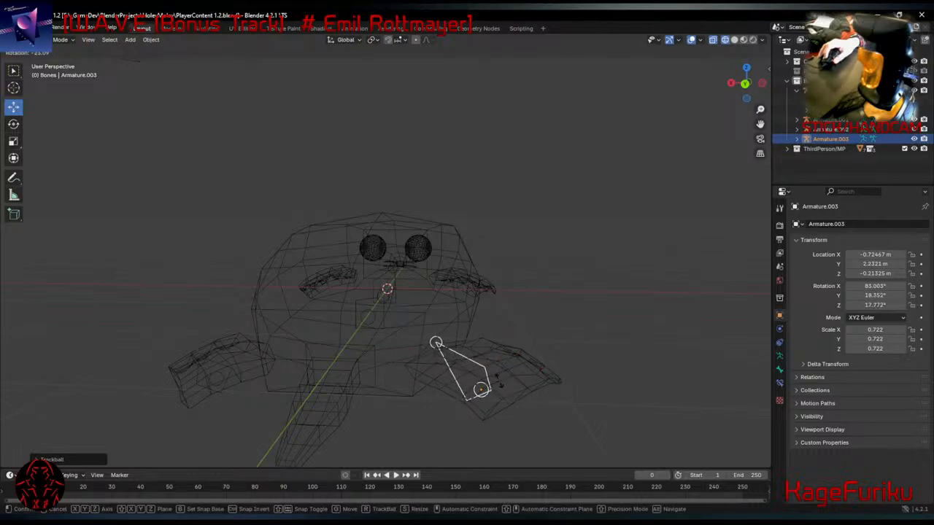
pyautogui.click(501, 338)
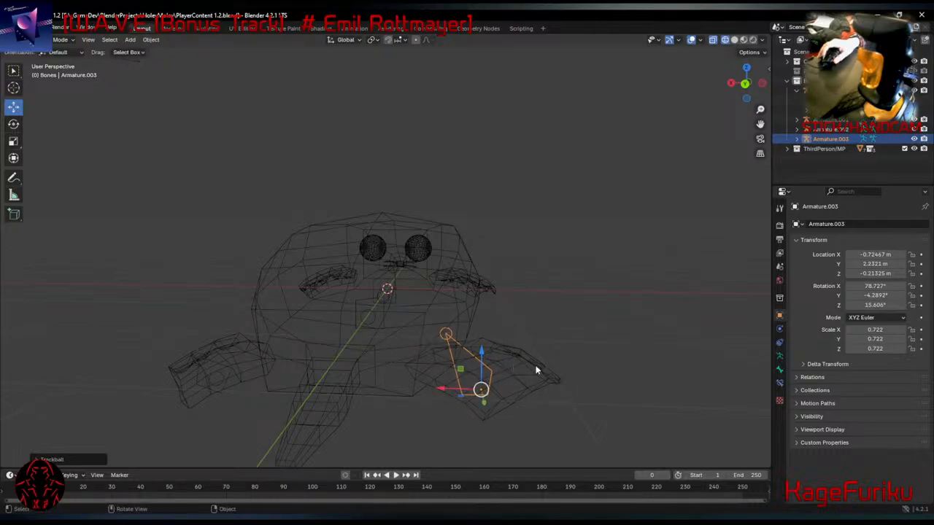
pyautogui.moveTo(536, 371); pyautogui.dragTo(637, 231, button='middle')
pyautogui.press('r')
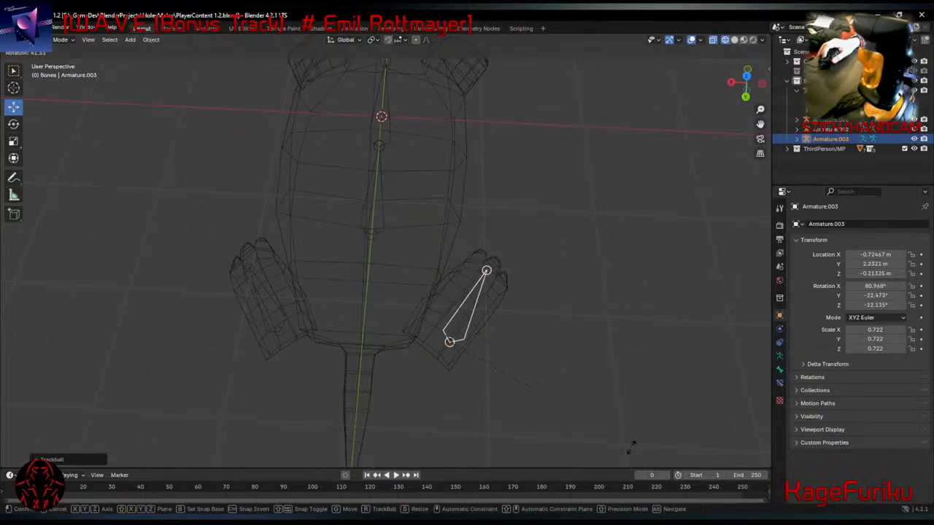
pyautogui.click(629, 425)
pyautogui.moveTo(630, 426); pyautogui.dragTo(461, 123, button='middle')
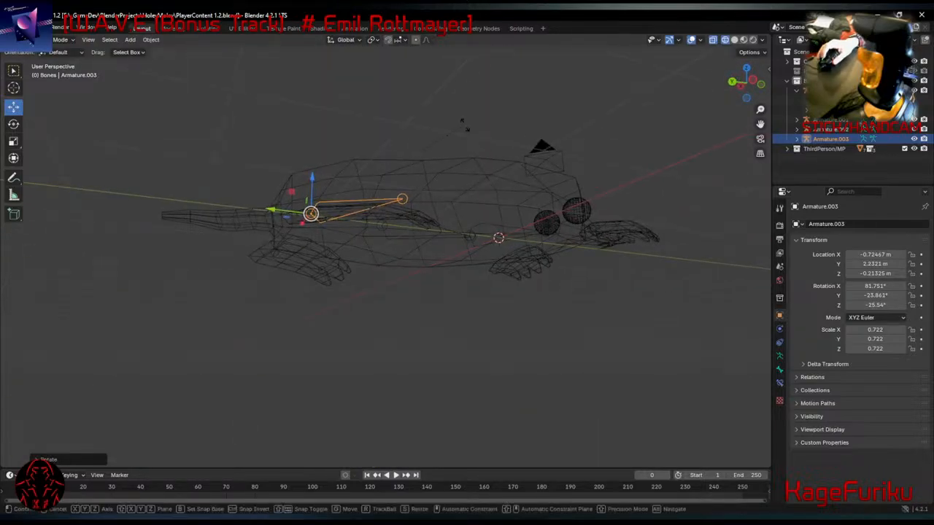
pyautogui.click(473, 184)
pyautogui.moveTo(472, 186); pyautogui.dragTo(475, 329, button='middle')
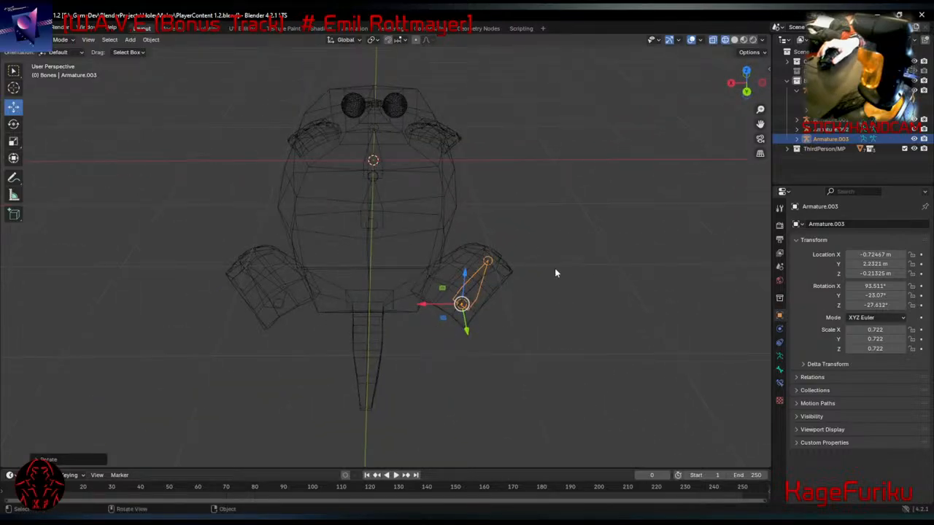
# Move Armature.003 to about X -0.667 m, Y 2.122 m, and rotate it to about 92.3°, -34.3° and -36.1° inside the foot.
pyautogui.moveTo(445, 319); pyautogui.dragTo(435, 311)
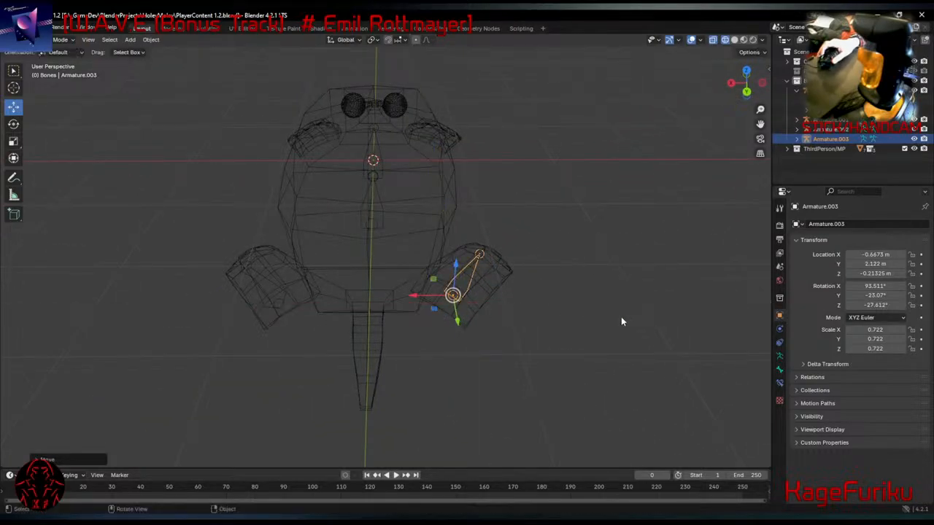
pyautogui.press('r')
pyautogui.click(679, 249)
pyautogui.moveTo(679, 248); pyautogui.dragTo(618, 271, button='middle')
pyautogui.press('r')
pyautogui.click(586, 146)
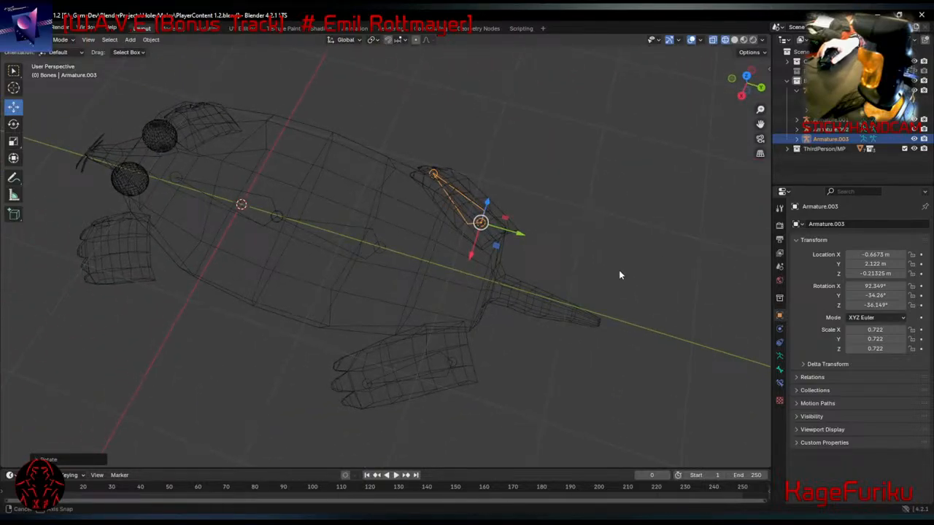
# Select the armatures of both rear feet and duplicate them by copy and paste.
pyautogui.click(453, 369)
pyautogui.moveTo(486, 379); pyautogui.dragTo(472, 350, button='middle')
pyautogui.click(487, 276)
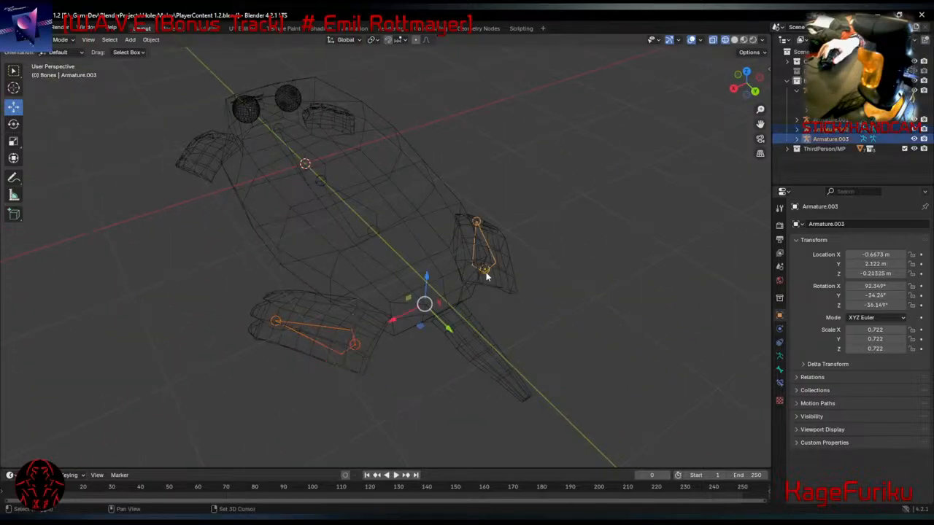
pyautogui.hotkey('ctrl', 'c')
pyautogui.hotkey('ctrl', 'v')
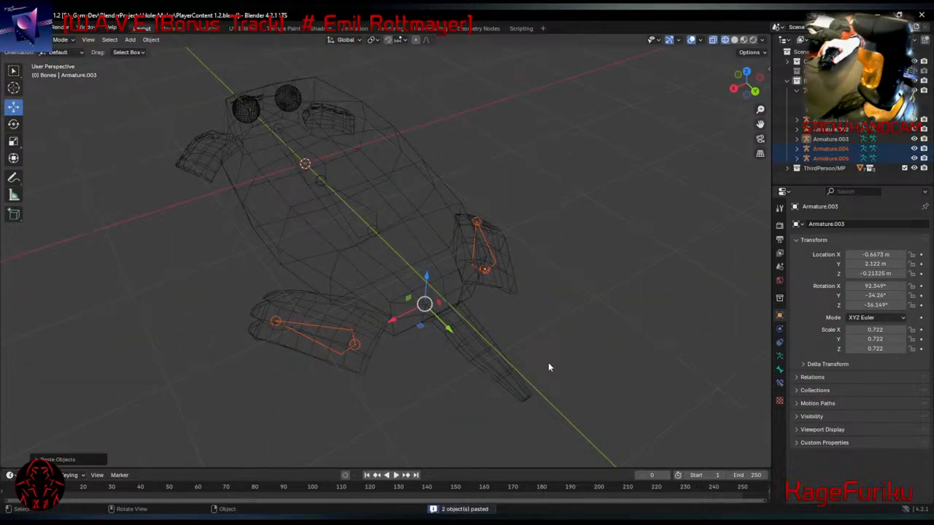
# Move the two duplicated armatures to the front hands, scale them to about 0.634, and raise them slightly along Z.
pyautogui.moveTo(449, 330); pyautogui.dragTo(300, 176)
pyautogui.moveTo(301, 180); pyautogui.dragTo(270, 277, button='middle')
pyautogui.press('s')
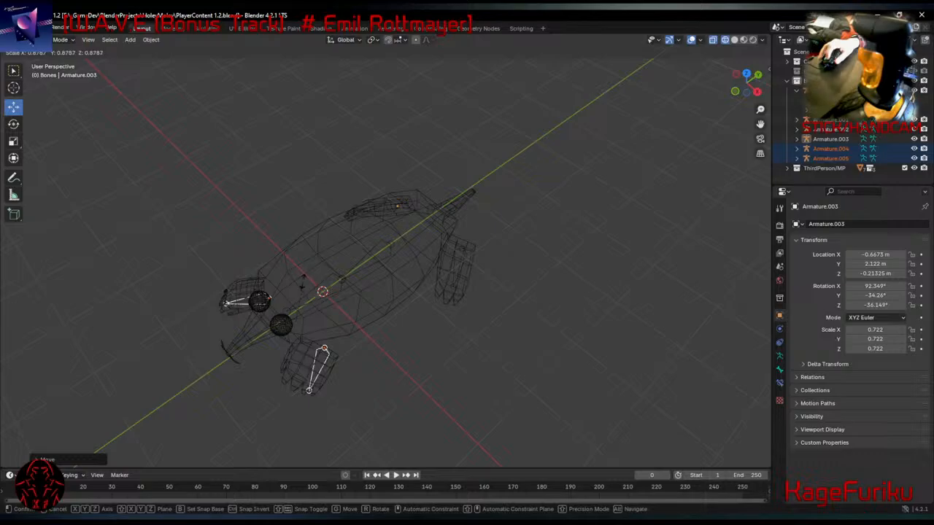
pyautogui.click(304, 287)
pyautogui.moveTo(303, 288); pyautogui.dragTo(503, 245, button='middle')
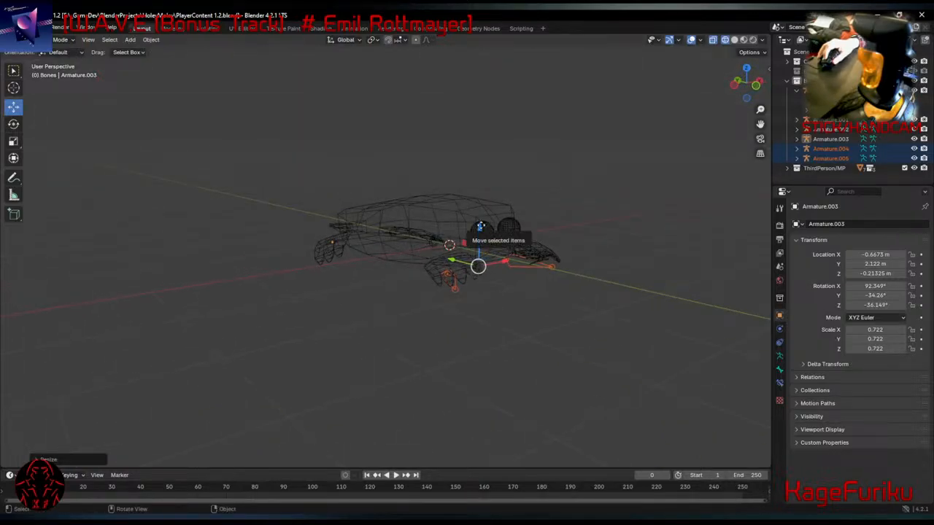
pyautogui.moveTo(480, 229); pyautogui.dragTo(481, 215)
pyautogui.moveTo(572, 239); pyautogui.dragTo(345, 241, button='middle')
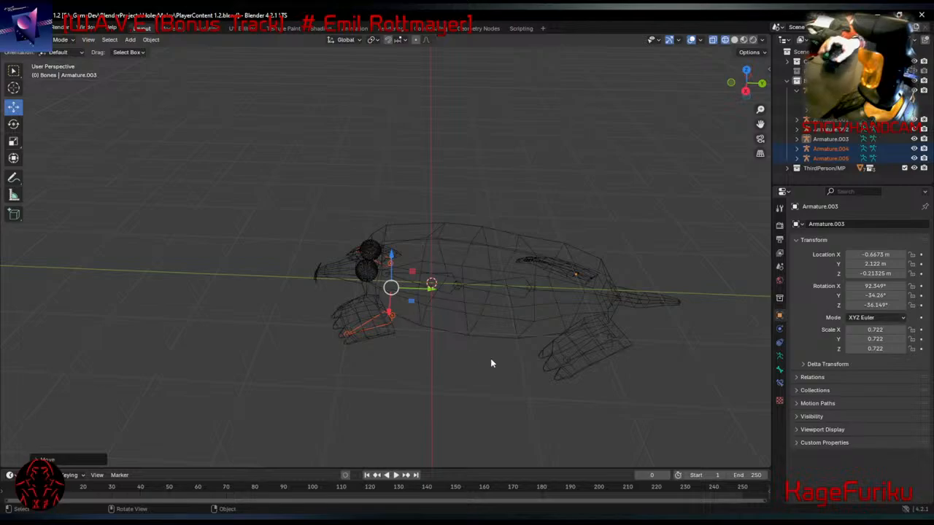
# Rotate both front armatures to match the tilt of the hands, and shift them slightly in the YZ plane.
pyautogui.moveTo(289, 309); pyautogui.dragTo(408, 201, button='middle')
pyautogui.press('r')
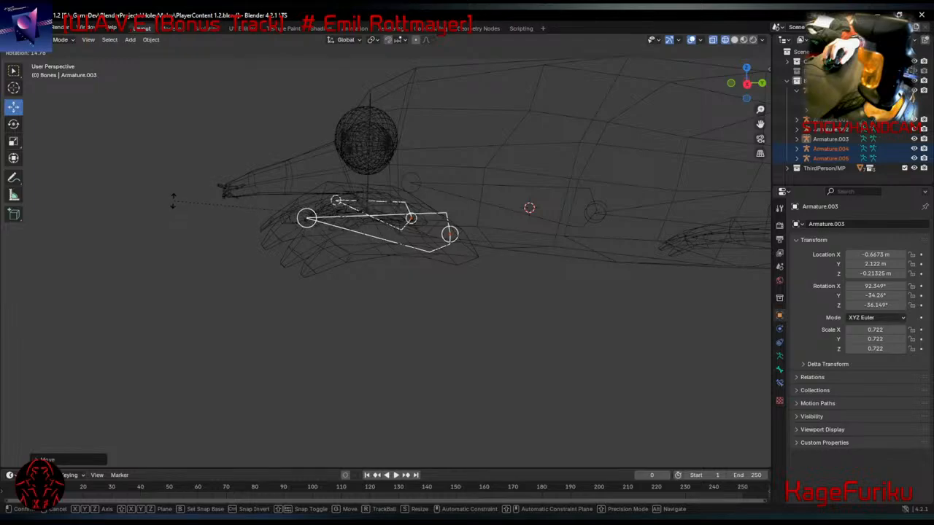
pyautogui.click(271, 226)
pyautogui.moveTo(271, 225); pyautogui.dragTo(411, 337, button='middle')
pyautogui.press('r')
pyautogui.click(272, 228)
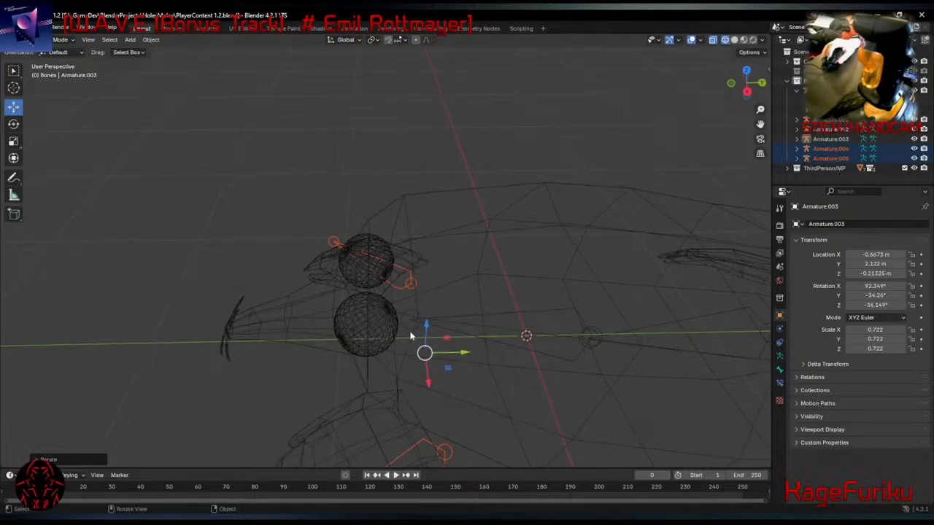
pyautogui.moveTo(446, 340); pyautogui.dragTo(432, 332)
# Rotate Armature.004 alone to about 96.8° on X, -40.9° on Y and -37.4° on Z to fit its hand.
pyautogui.moveTo(425, 336); pyautogui.dragTo(227, 190, button='middle')
pyautogui.click(487, 209)
pyautogui.click(486, 210)
pyautogui.press('r')
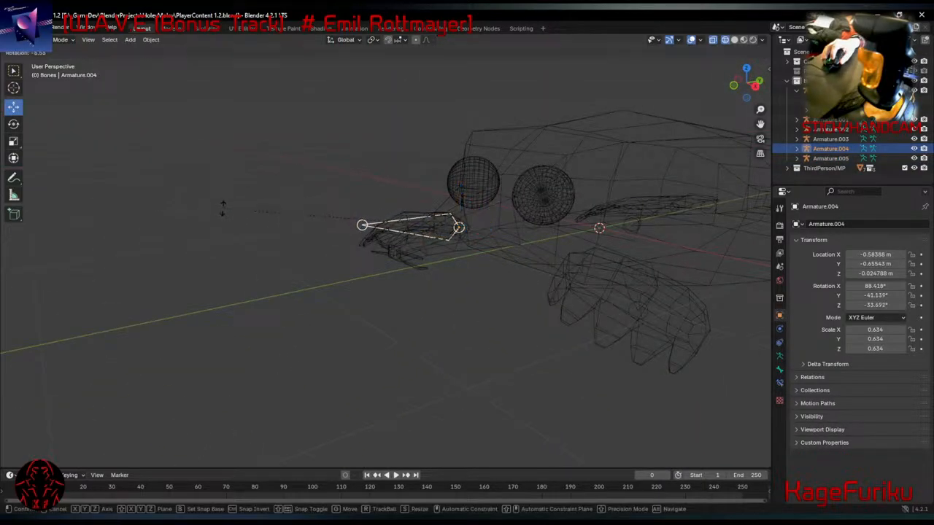
pyautogui.click(224, 240)
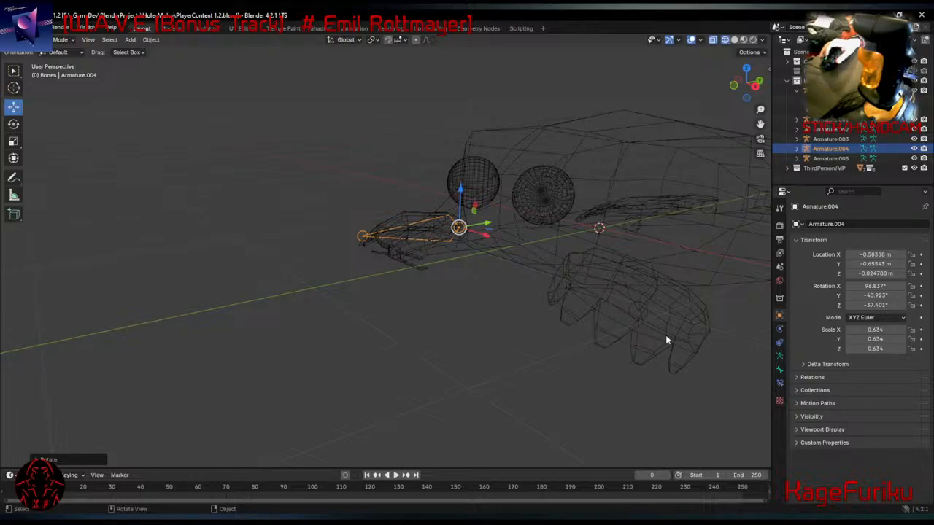
# Select Armature.004 and Armature.005 together and scale both down to about 0.574.
pyautogui.moveTo(624, 317); pyautogui.dragTo(230, 310, button='middle')
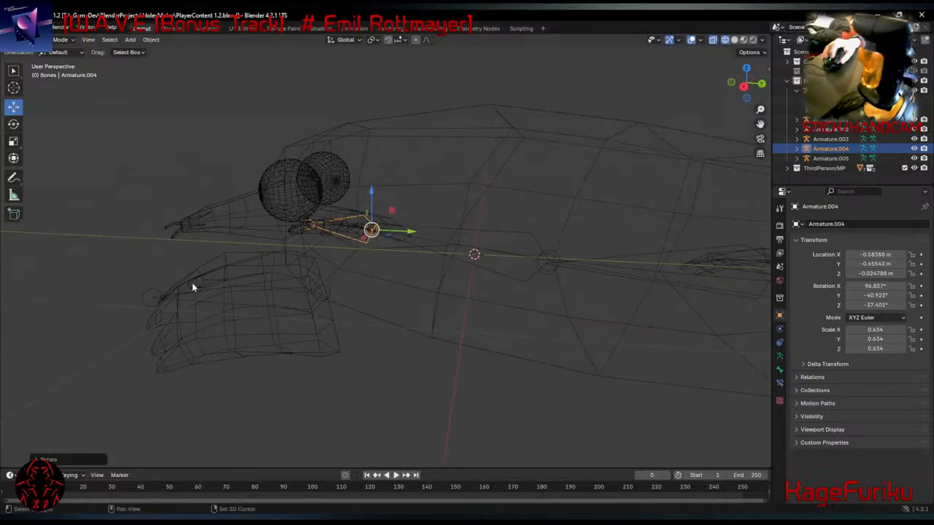
pyautogui.click(150, 299)
pyautogui.moveTo(431, 359); pyautogui.dragTo(458, 341, button='middle')
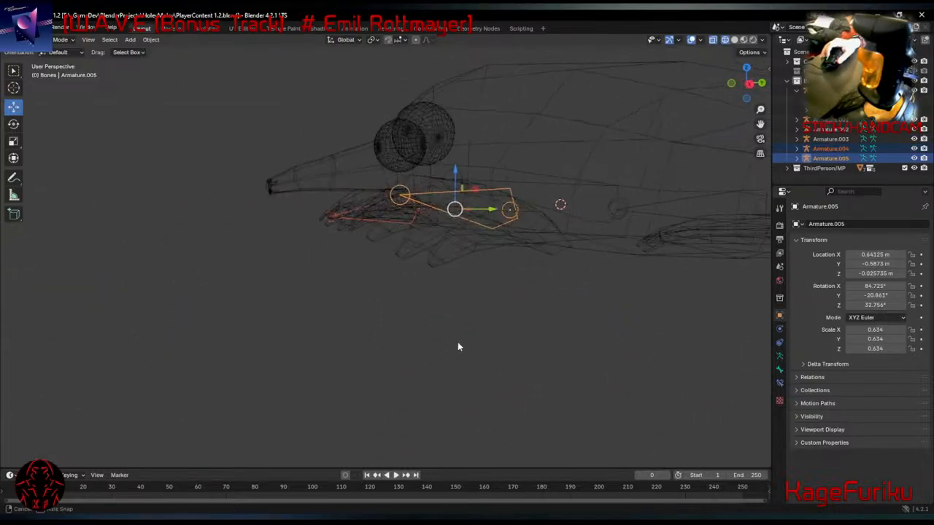
pyautogui.press('s')
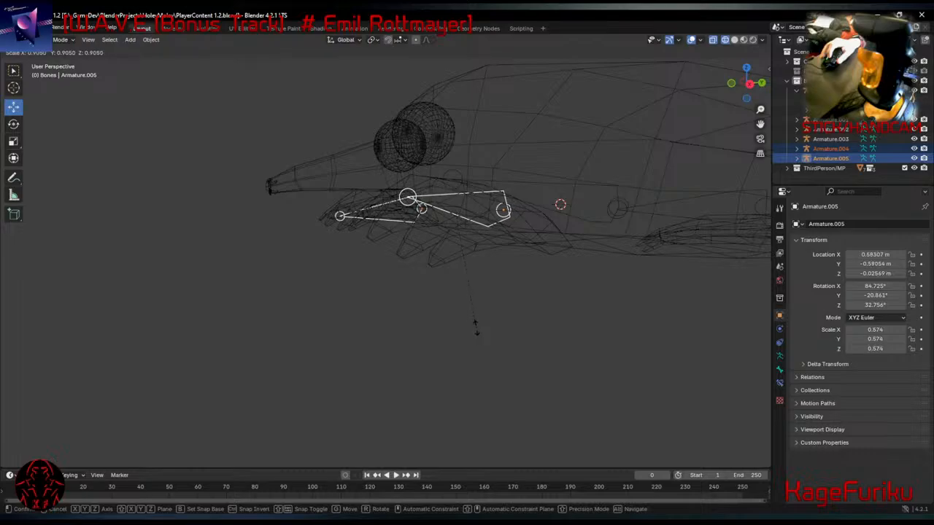
pyautogui.click(474, 321)
pyautogui.moveTo(474, 322); pyautogui.dragTo(452, 333, button='middle')
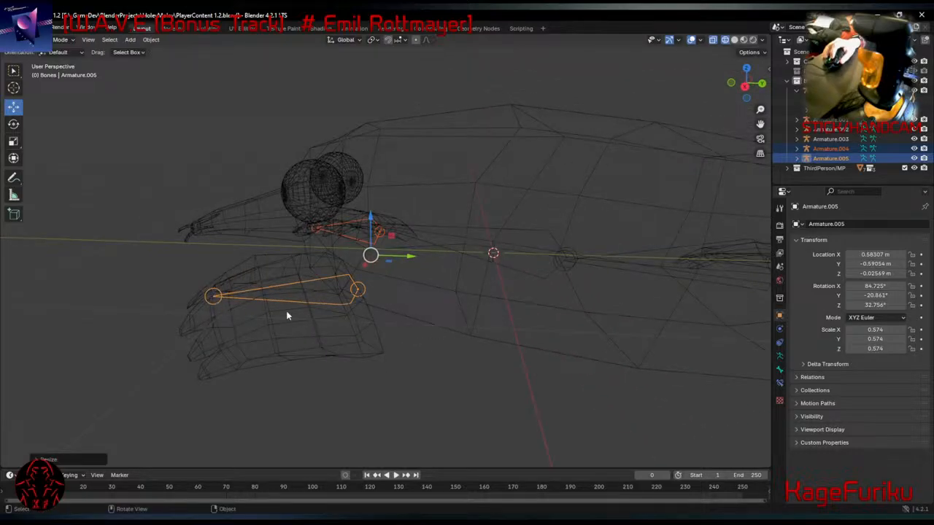
# Rotate Armature.005 alone to about 94.8° on X, -23.7° on Y and 29.3° on Z along its hand.
pyautogui.click(357, 293)
pyautogui.click(361, 292)
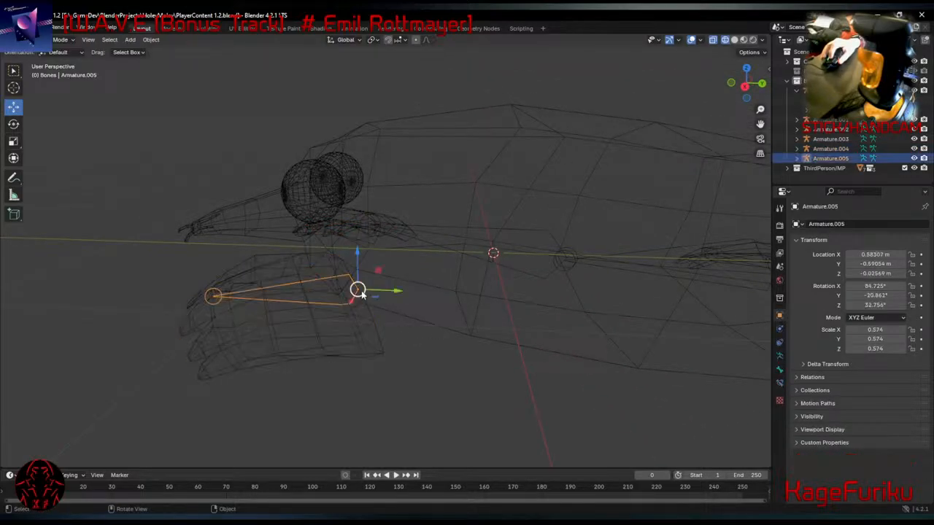
pyautogui.moveTo(362, 321)
pyautogui.mouseDown(button='middle')
pyautogui.moveTo(375, 306)
pyautogui.moveTo(367, 310)
pyautogui.mouseUp(button='middle')
pyautogui.press('r')
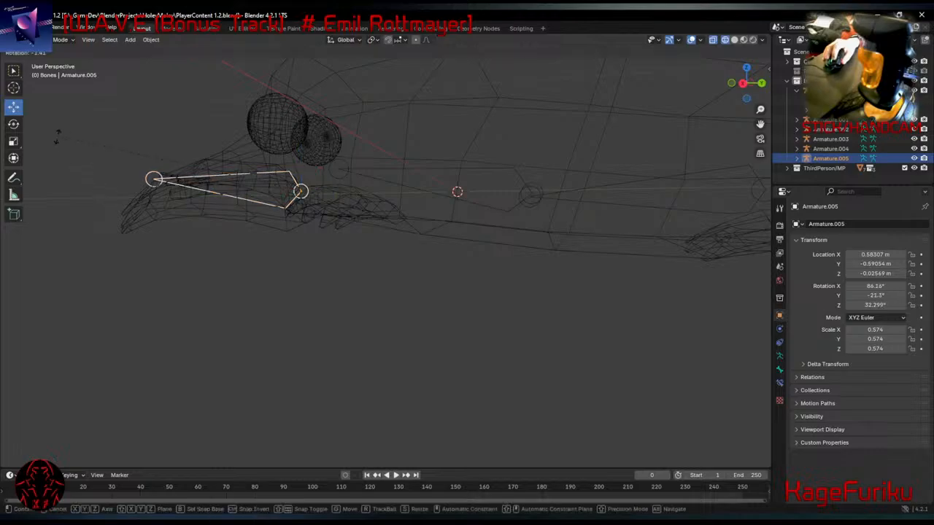
pyautogui.click(81, 180)
pyautogui.moveTo(81, 180); pyautogui.dragTo(224, 258, button='middle')
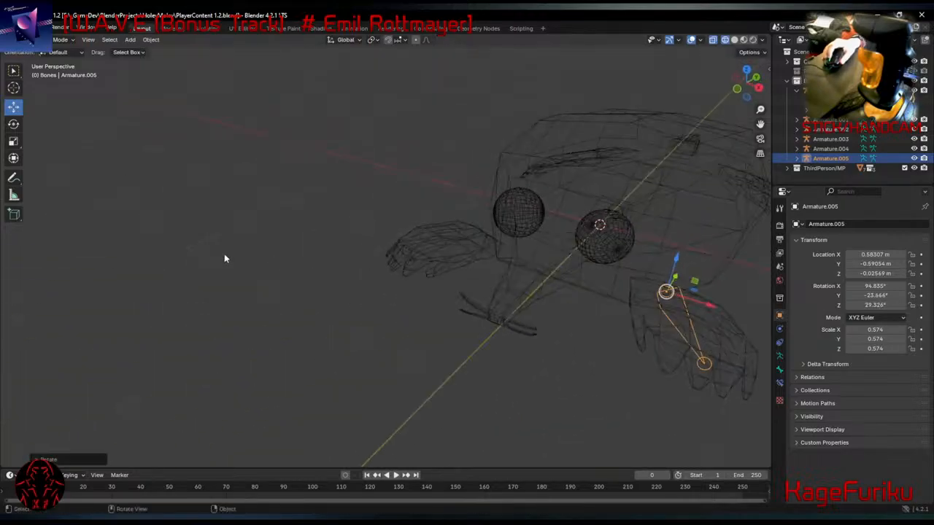
# Move Armature.004 to about X -0.629 m, Y -0.649 m inside the right hand, and rotate it to about 96.8°, -40.7° and -33.5°.
pyautogui.moveTo(320, 292); pyautogui.dragTo(362, 347, button='middle')
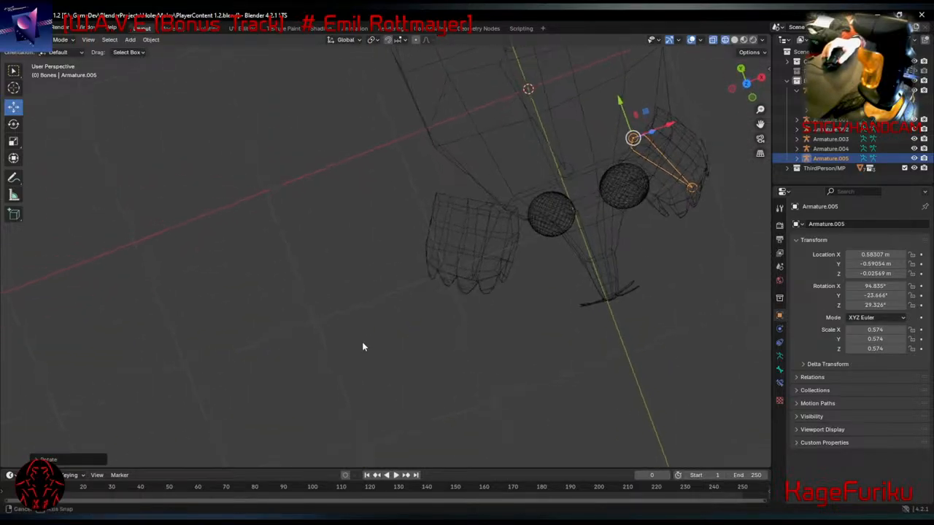
pyautogui.click(491, 205)
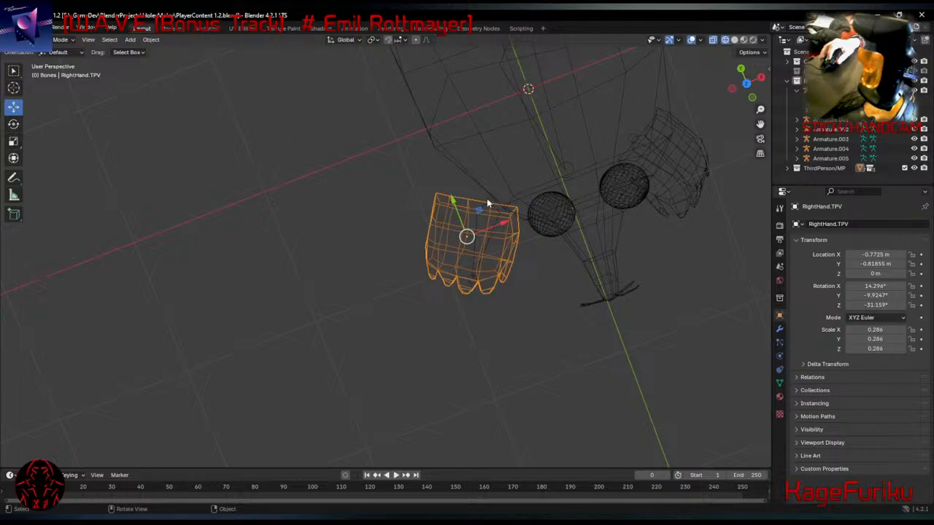
pyautogui.click(487, 202)
pyautogui.moveTo(504, 178); pyautogui.dragTo(490, 182)
pyautogui.press('r')
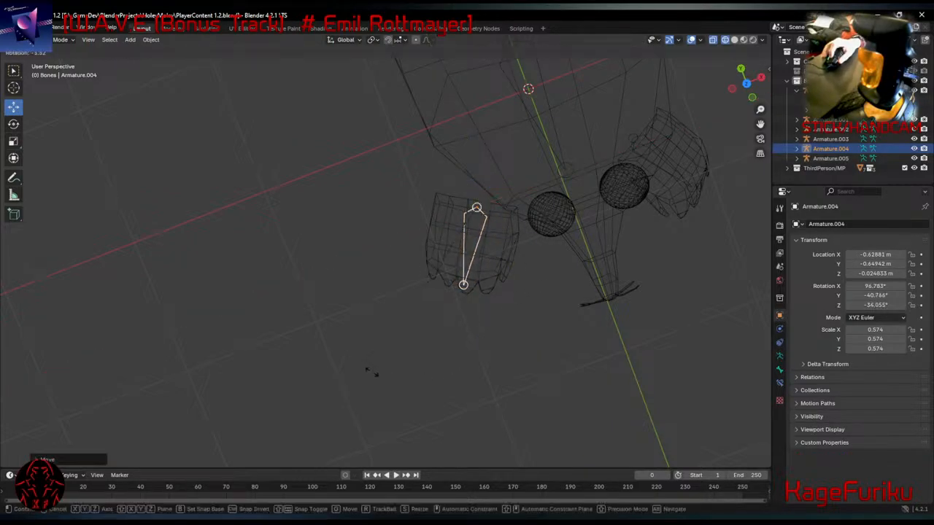
pyautogui.click(373, 372)
pyautogui.moveTo(373, 373); pyautogui.dragTo(411, 271, button='middle')
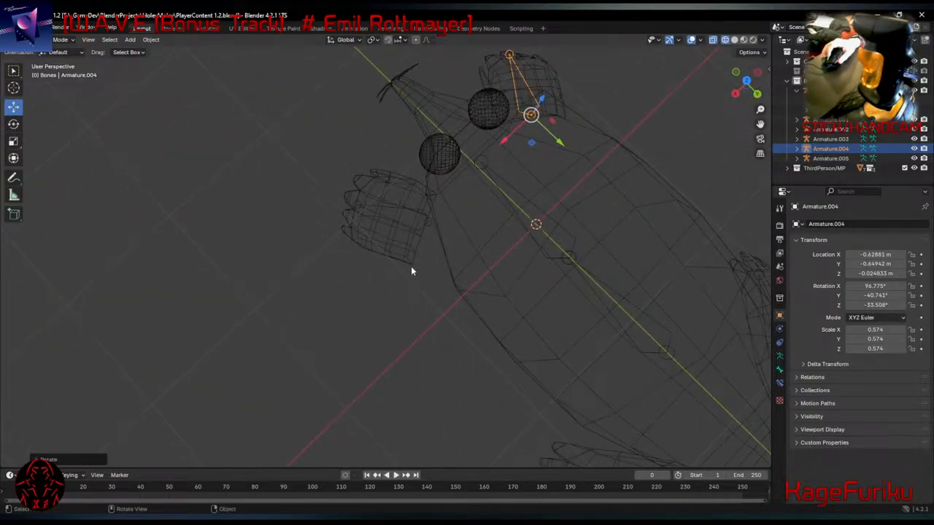
# Move Armature.005 to about X 0.648 m, Y -0.557 m inside its hand, and rotate it to about 94.4°, -23.8° and 27.0°.
pyautogui.click(429, 229)
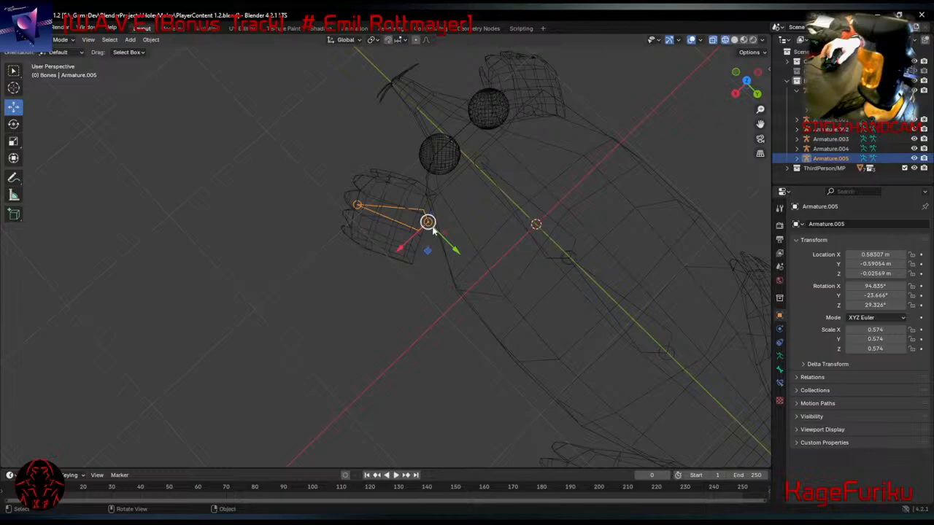
pyautogui.moveTo(428, 249); pyautogui.dragTo(424, 261)
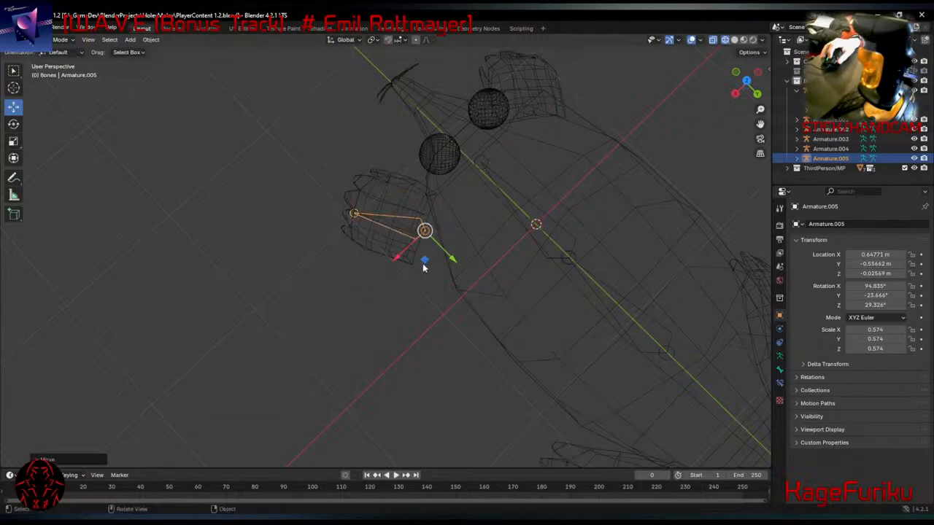
pyautogui.press('r')
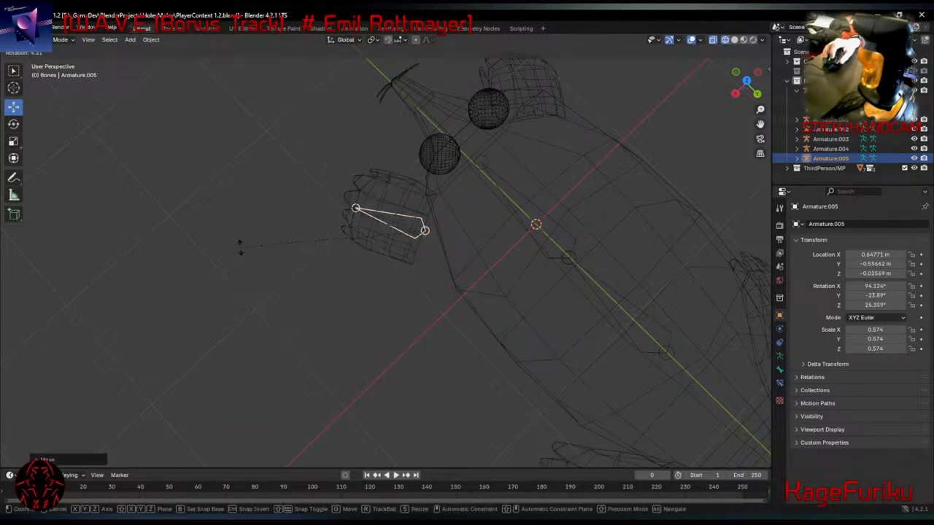
pyautogui.click(240, 246)
# Move Armature.004 horizontally to about X -0.642 m, Y -0.597 m, and rotate it to about 97.1°, -41.0° and -37.2°.
pyautogui.moveTo(238, 243); pyautogui.dragTo(420, 314, button='middle')
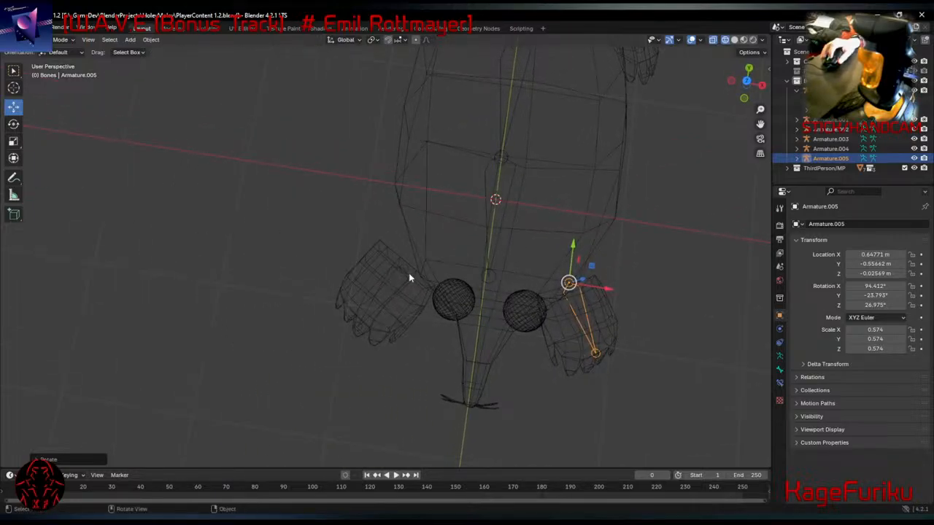
pyautogui.click(408, 277)
pyautogui.moveTo(409, 277); pyautogui.dragTo(411, 303, button='middle')
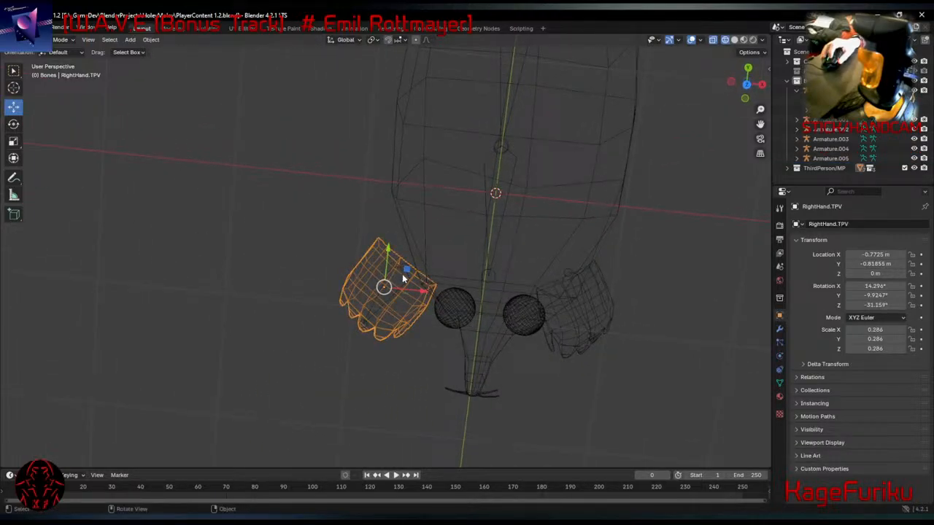
pyautogui.click(405, 277)
pyautogui.press('g')
pyautogui.hotkey('shift', 'z')
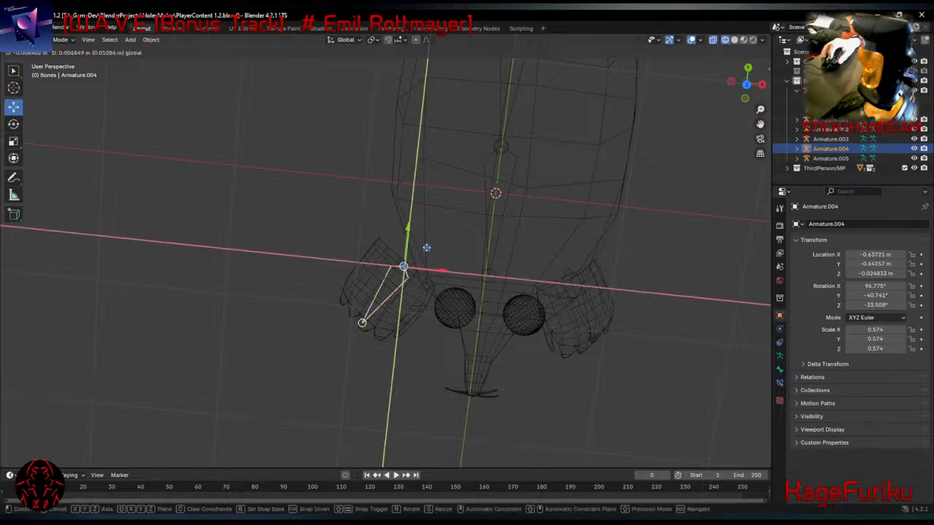
pyautogui.click(409, 339)
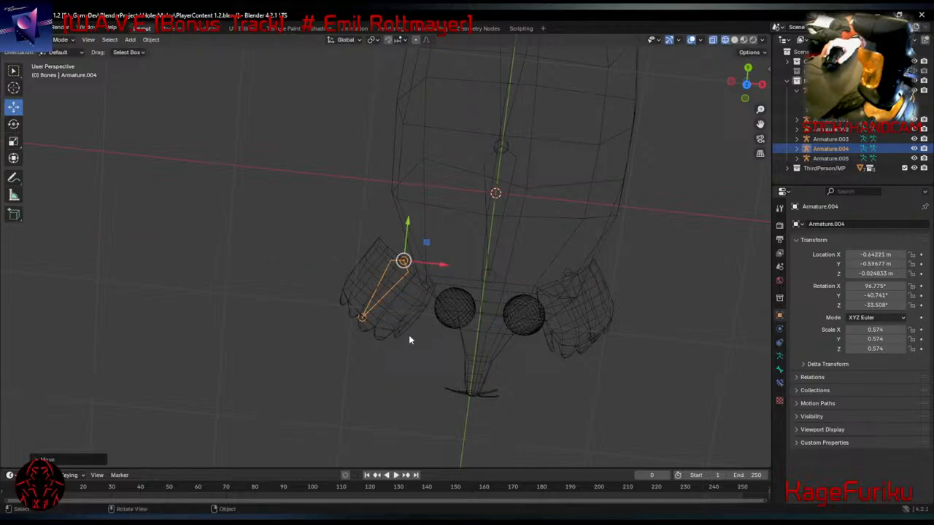
pyautogui.press('r')
pyautogui.click(345, 408)
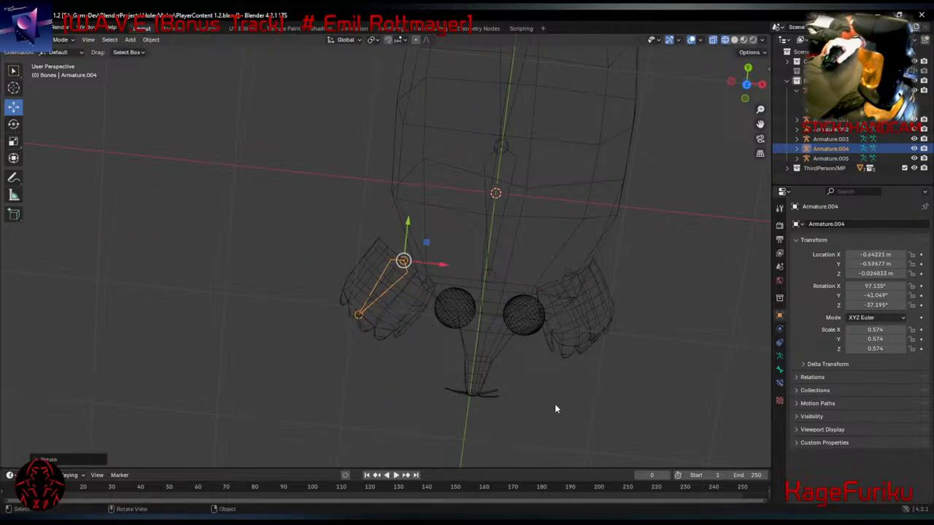
# Copy and paste the body's Armature, then move the copy to about Y -0.484 m, Z 0.259 m behind the eyes and rotate it upward.
pyautogui.moveTo(555, 409); pyautogui.dragTo(579, 323, button='middle')
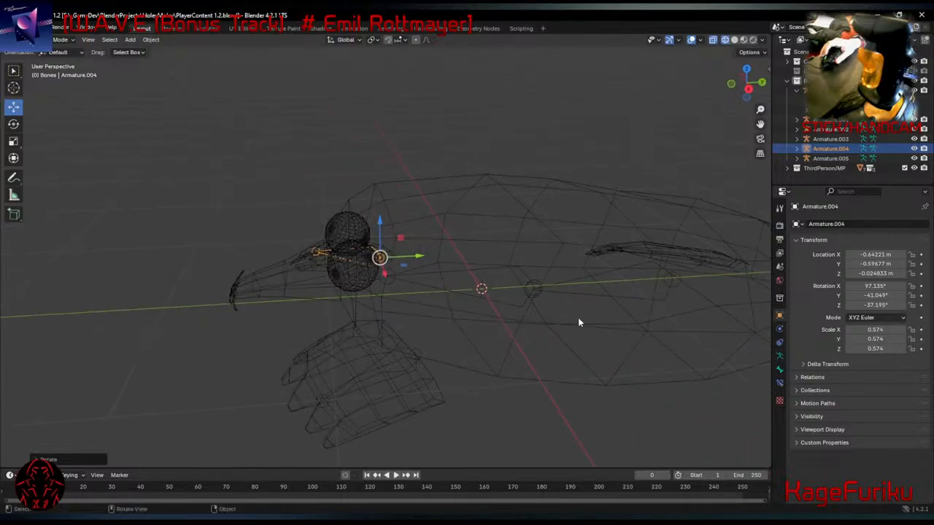
pyautogui.click(527, 303)
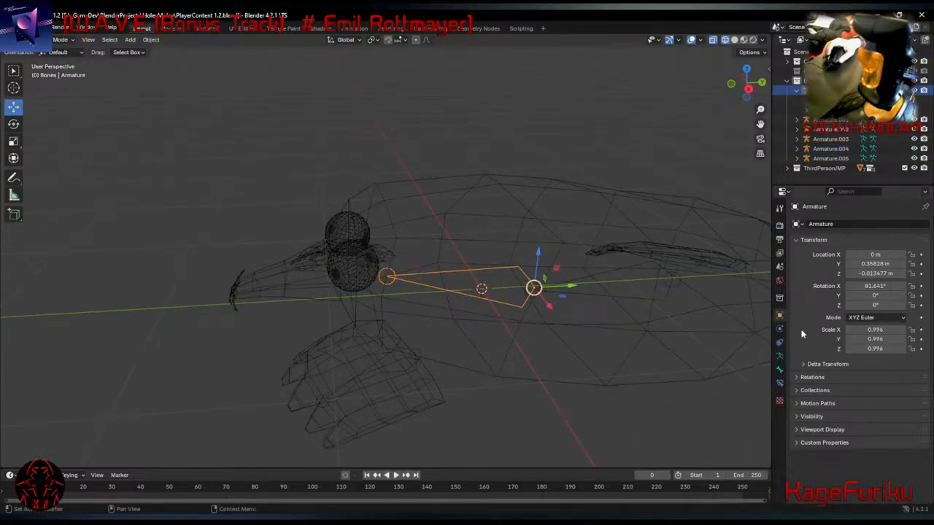
pyautogui.hotkey('ctrl', 'v')
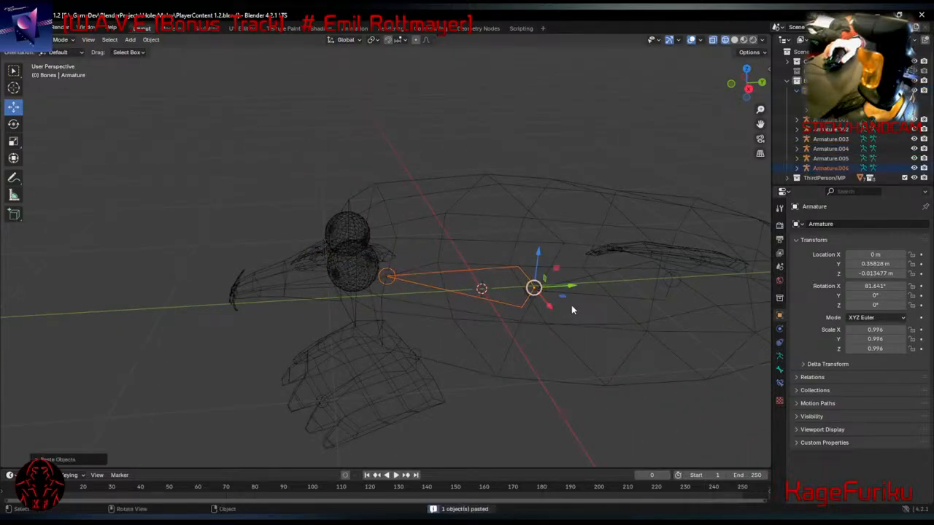
pyautogui.moveTo(557, 273); pyautogui.dragTo(430, 243)
pyautogui.press('r')
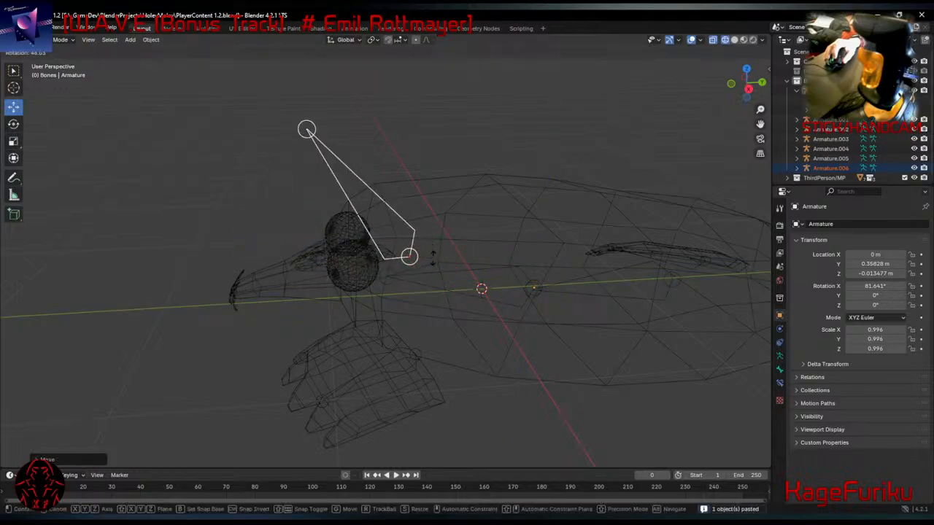
pyautogui.click(426, 286)
# Switch the viewport shading to Solid and return it to Wireframe.
pyautogui.moveTo(417, 286)
pyautogui.mouseDown(button='middle')
pyautogui.moveTo(489, 318)
pyautogui.moveTo(498, 310)
pyautogui.mouseUp(button='middle')
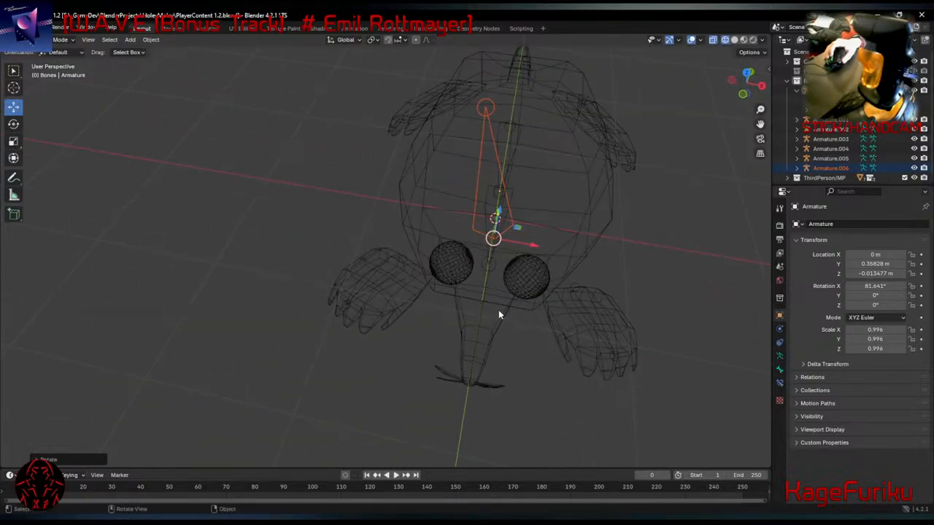
pyautogui.press('z')
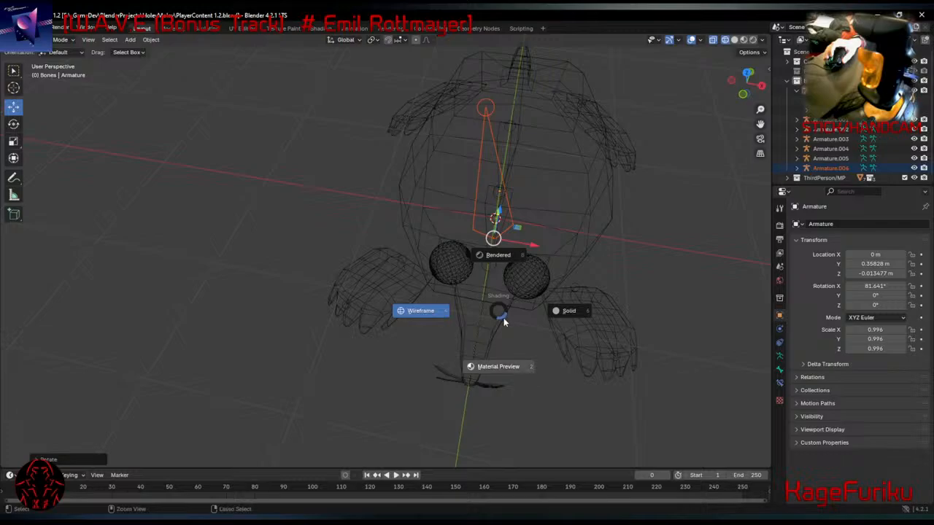
pyautogui.click(435, 315)
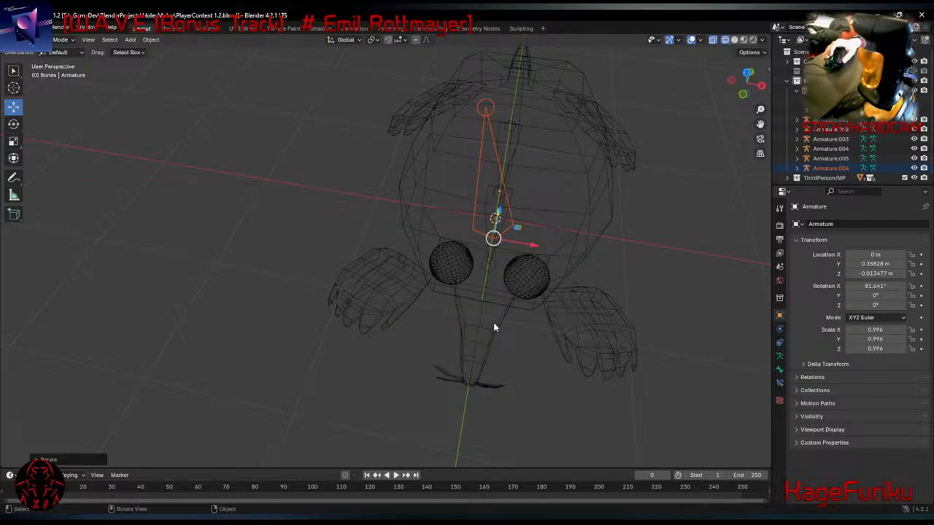
pyautogui.press('z')
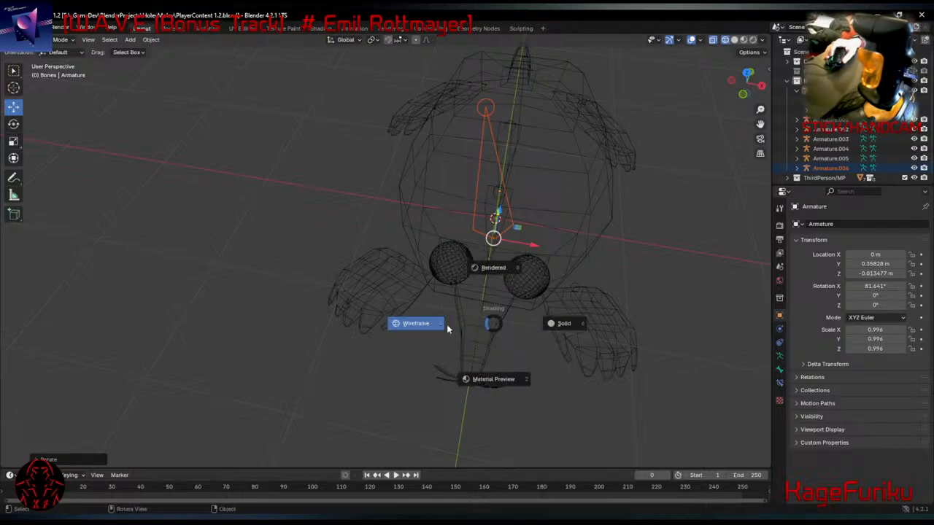
pyautogui.click(557, 326)
pyautogui.press('z')
pyautogui.click(446, 309)
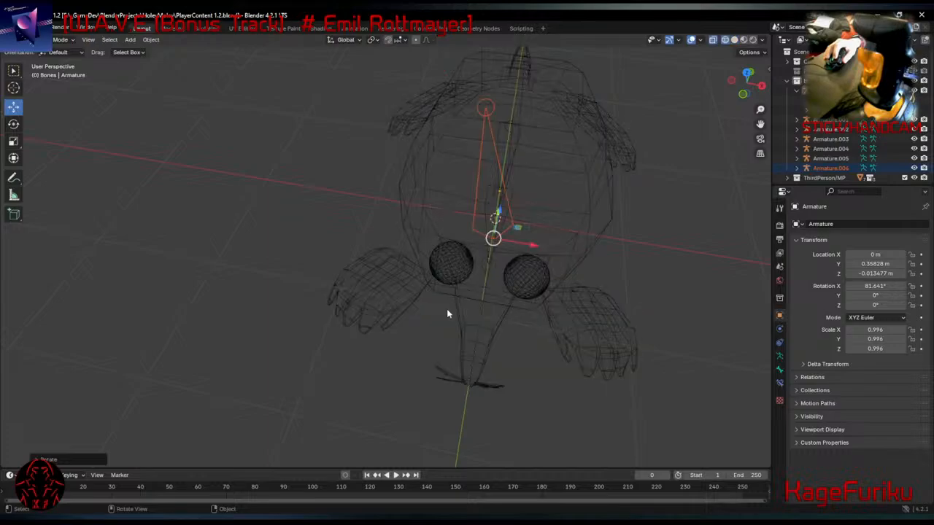
# Set Armature's X rotation to 90° and its scale to 1 on all three axes.
pyautogui.moveTo(279, 270)
pyautogui.mouseDown(button='middle')
pyautogui.moveTo(313, 293)
pyautogui.moveTo(225, 277)
pyautogui.moveTo(223, 264)
pyautogui.moveTo(332, 259)
pyautogui.moveTo(445, 281)
pyautogui.mouseUp(button='middle')
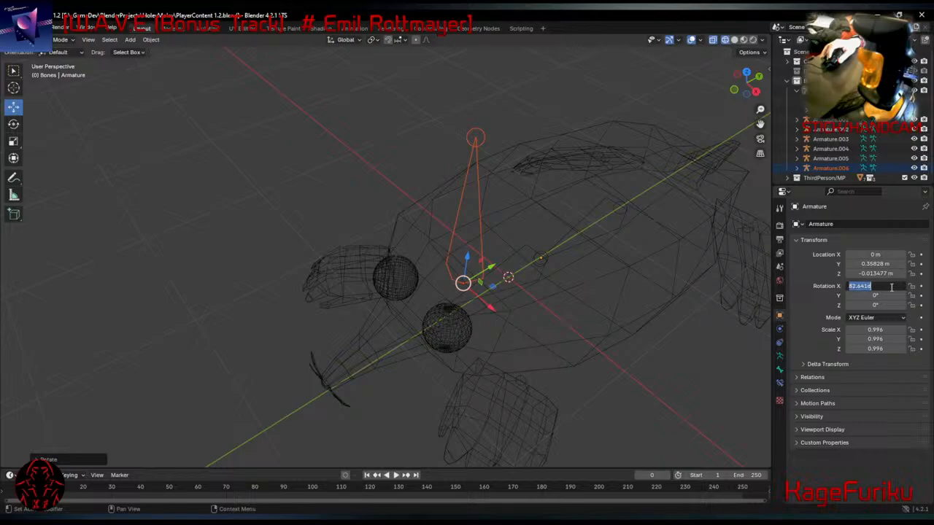
pyautogui.write('90')
pyautogui.press('Return')
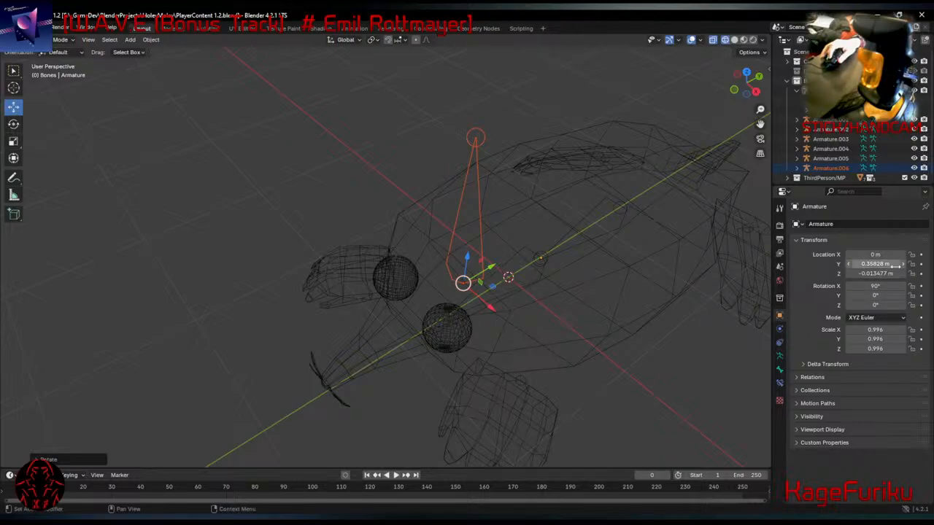
pyautogui.moveTo(559, 253); pyautogui.dragTo(388, 203, button='middle')
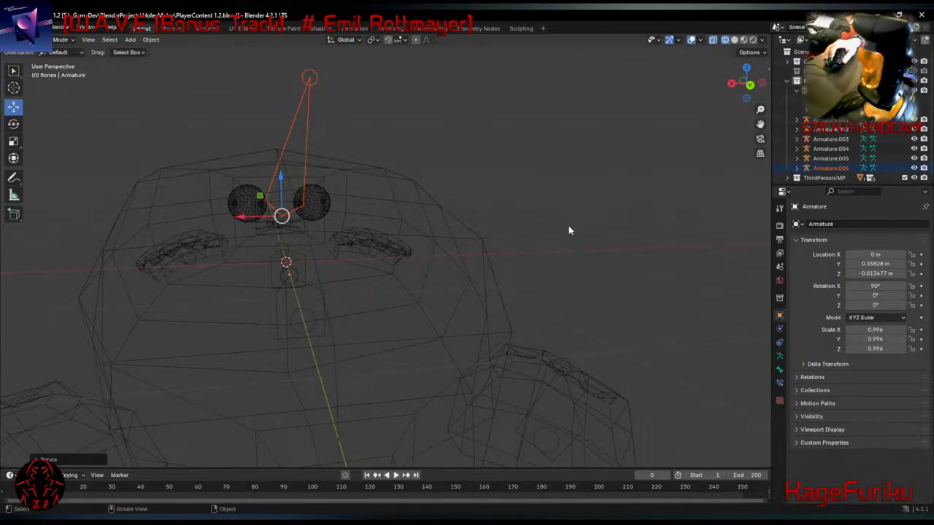
pyautogui.click(891, 330)
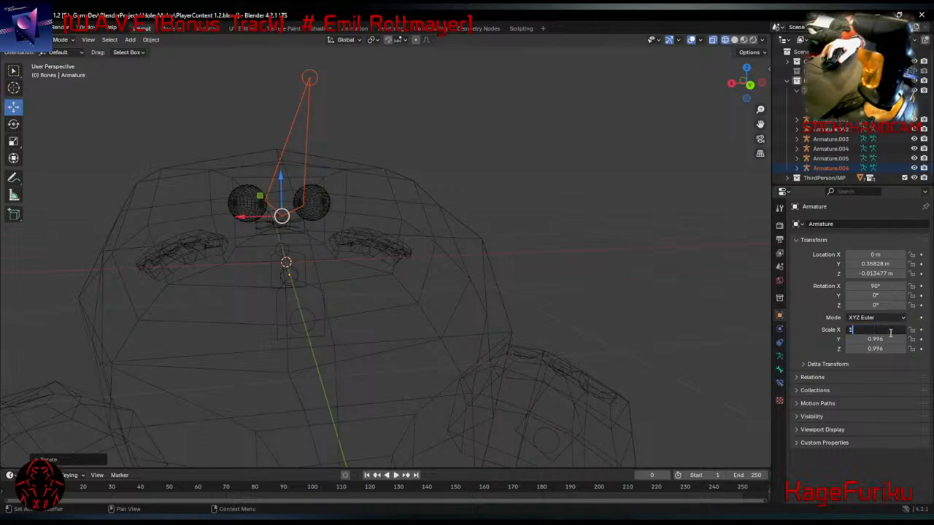
pyautogui.press('Return')
pyautogui.press('Return')
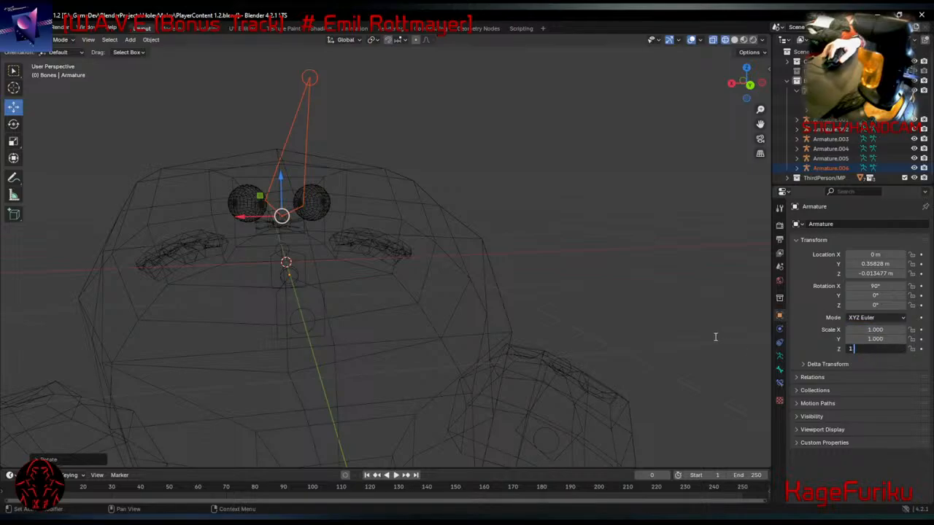
pyautogui.write('1')
pyautogui.press('Return')
# Try to rotate the pasted armature freely so that it points forward over the eye.
pyautogui.moveTo(532, 270); pyautogui.dragTo(554, 291, button='middle')
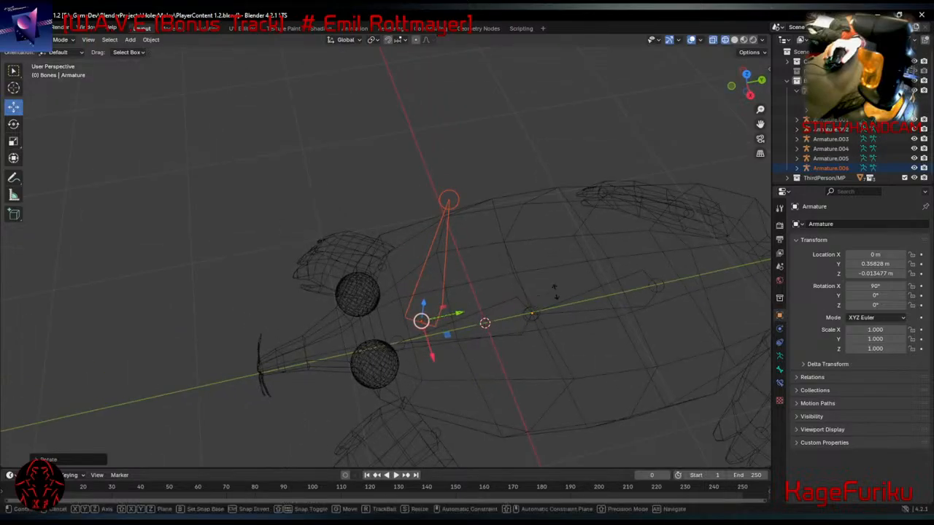
pyautogui.click(479, 233)
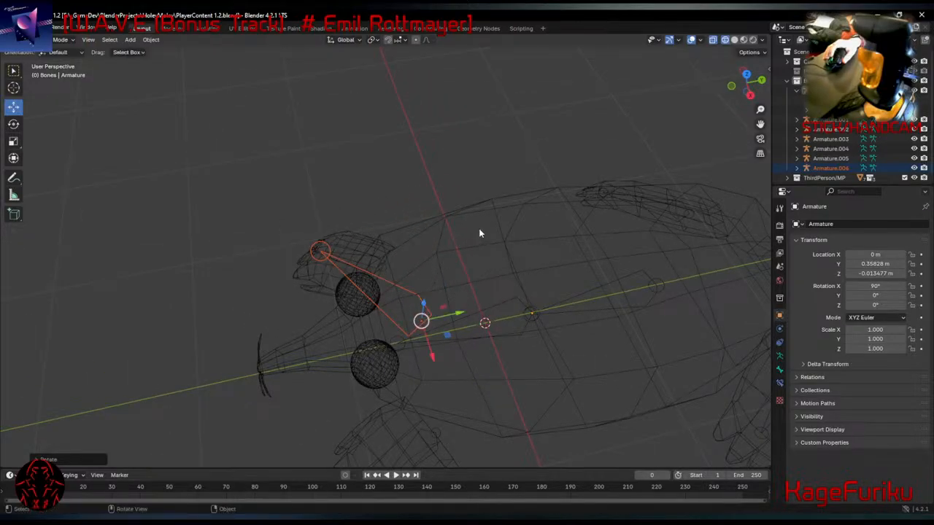
pyautogui.click(398, 152)
pyautogui.click(407, 313)
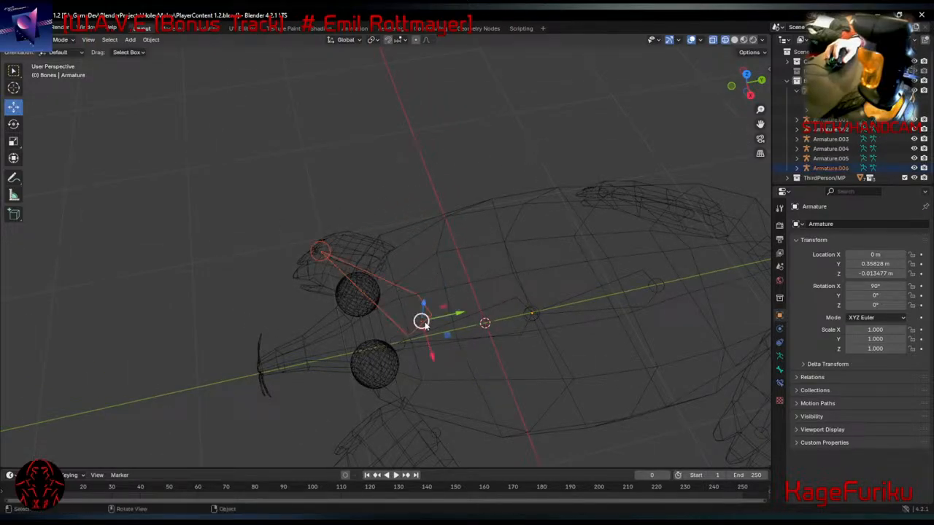
# Make Armature.006 the active object and set its X, Y and Z rotation to 0°.
pyautogui.click(832, 168)
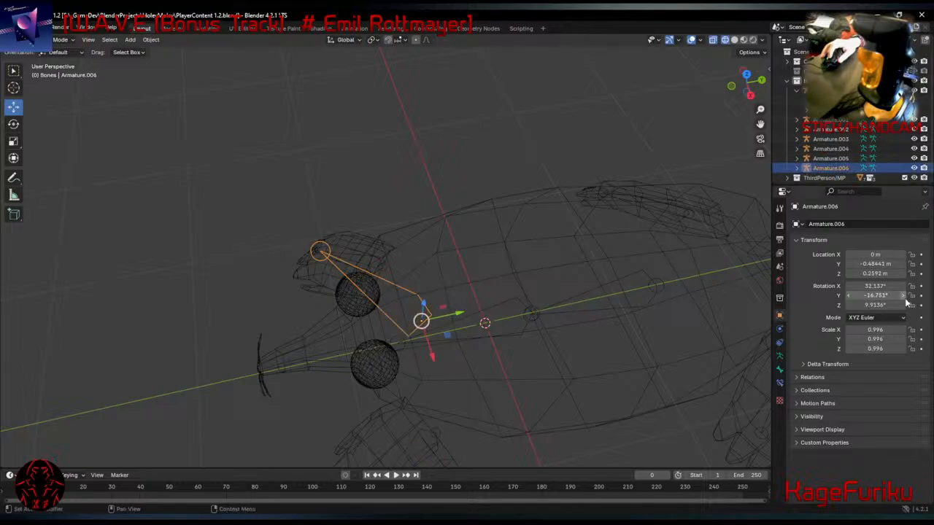
pyautogui.press('Return')
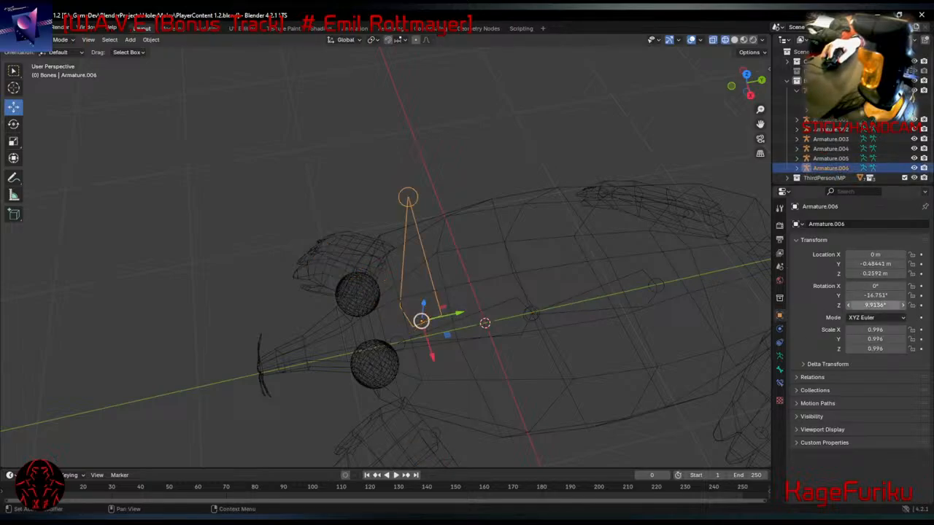
pyautogui.click(875, 304)
pyautogui.write('0')
pyautogui.press('Return')
pyautogui.click(884, 296)
pyautogui.write('0')
pyautogui.press('Return')
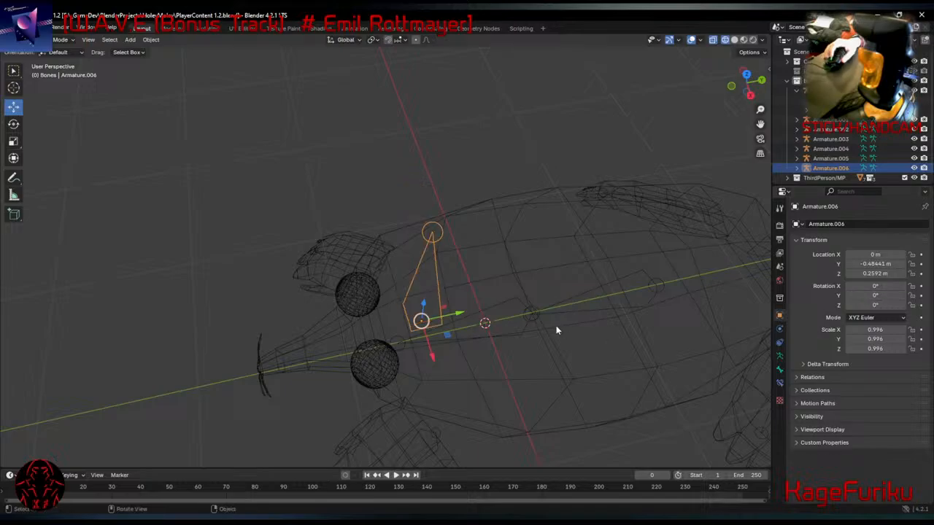
# Scale Armature.006 down to about 0.378 and move it to about Y -0.344 m, Z 0.563 m at the top of the head.
pyautogui.moveTo(556, 327); pyautogui.dragTo(537, 286, button='middle')
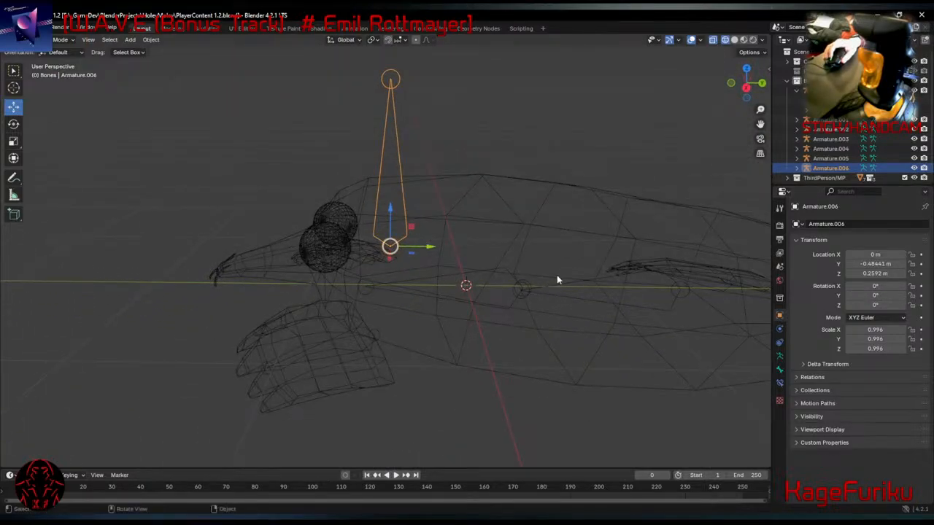
pyautogui.press('s')
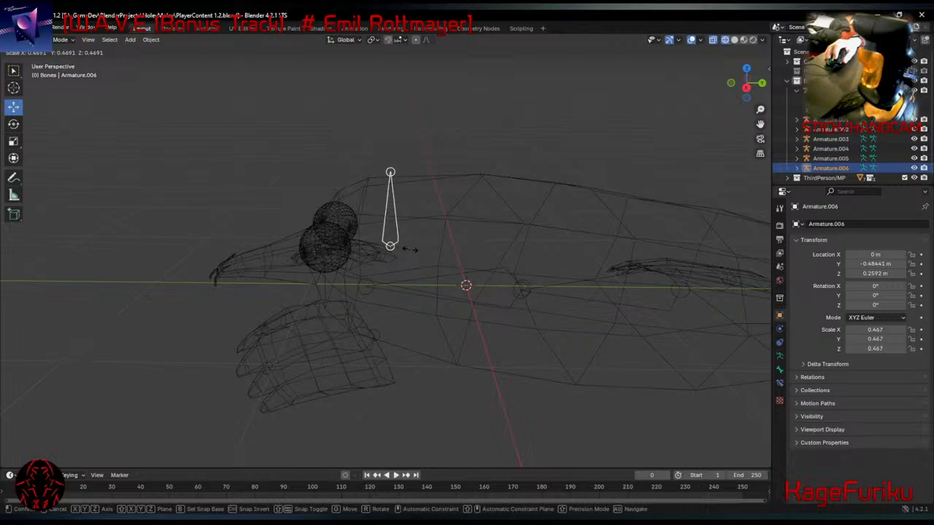
pyautogui.click(407, 253)
pyautogui.moveTo(411, 228); pyautogui.dragTo(435, 179)
# Rename Armature.006 as HatCustomiser.
pyautogui.doubleClick(848, 168)
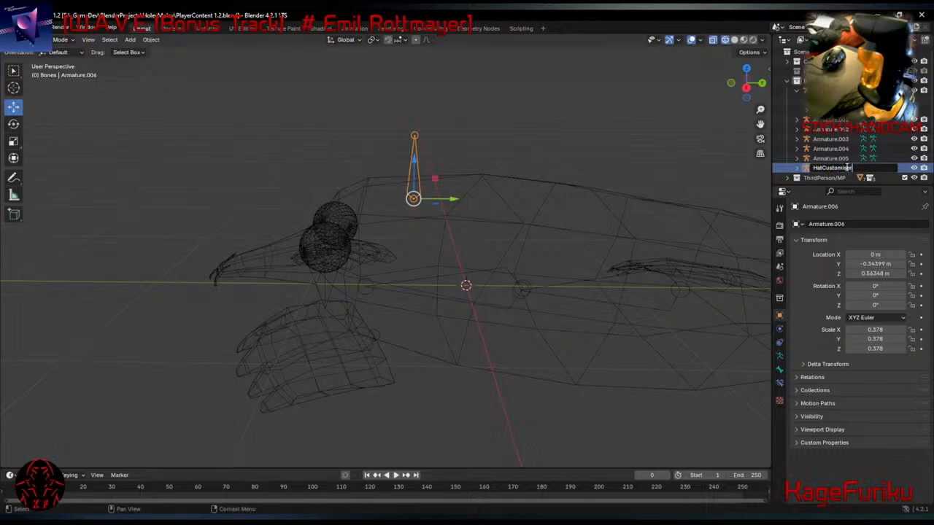
pyautogui.write('HatCustomiser')
pyautogui.press('Return')
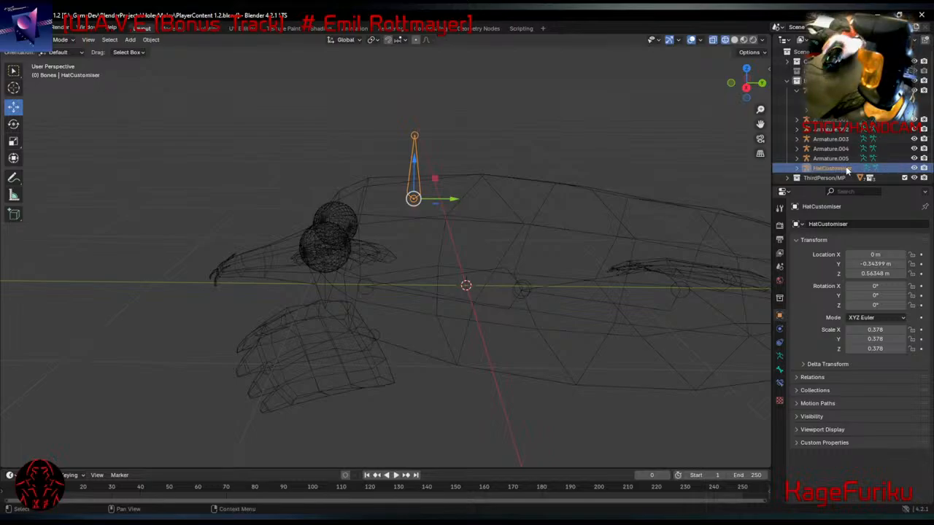
# Lower HatCustomiser to about Z 0.480 m inside the head and scale it down to about 0.164.
pyautogui.moveTo(416, 166); pyautogui.dragTo(424, 180)
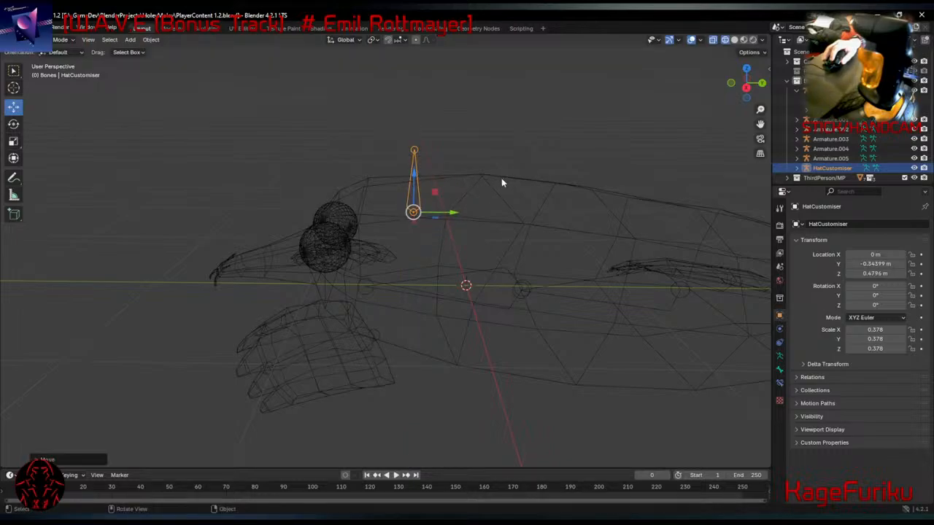
pyautogui.press('s')
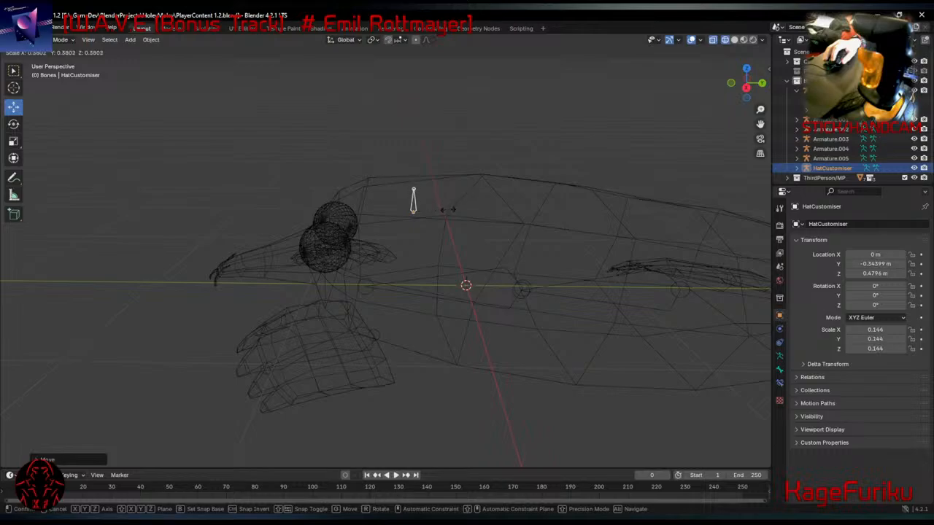
pyautogui.click(452, 209)
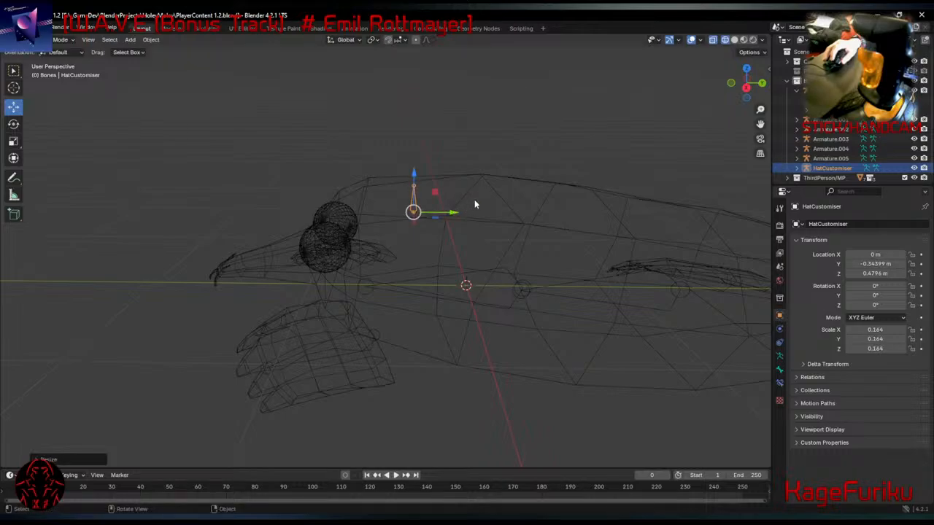
# Paste a copy of HatCustomiser, rename it as HatCustomiser.Wobble and place it inside the head where the original sits.
pyautogui.hotkey('ctrl', 'v')
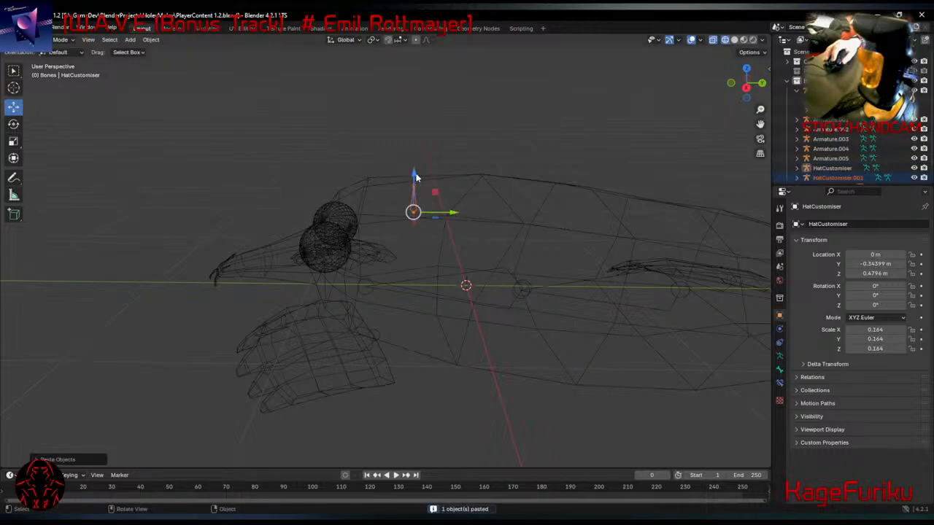
pyautogui.moveTo(416, 177); pyautogui.dragTo(416, 154)
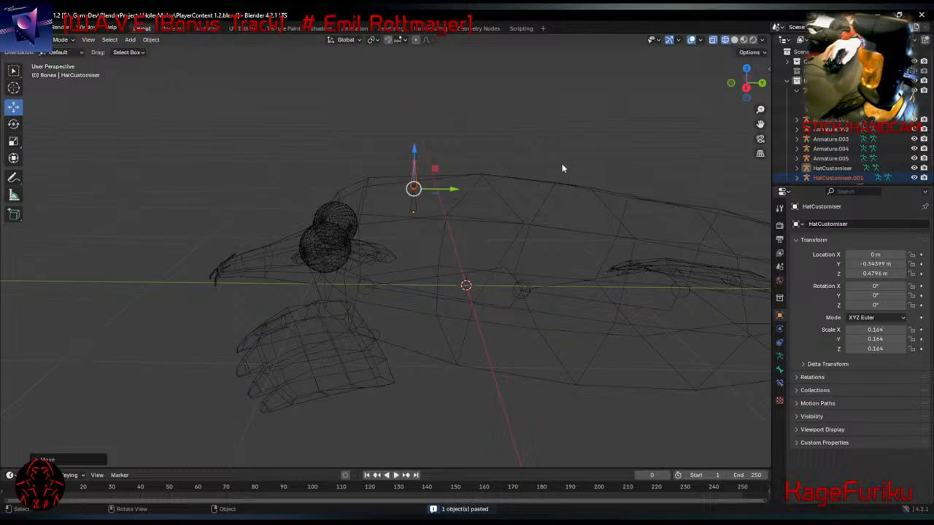
pyautogui.doubleClick(817, 181)
pyautogui.press('Right')
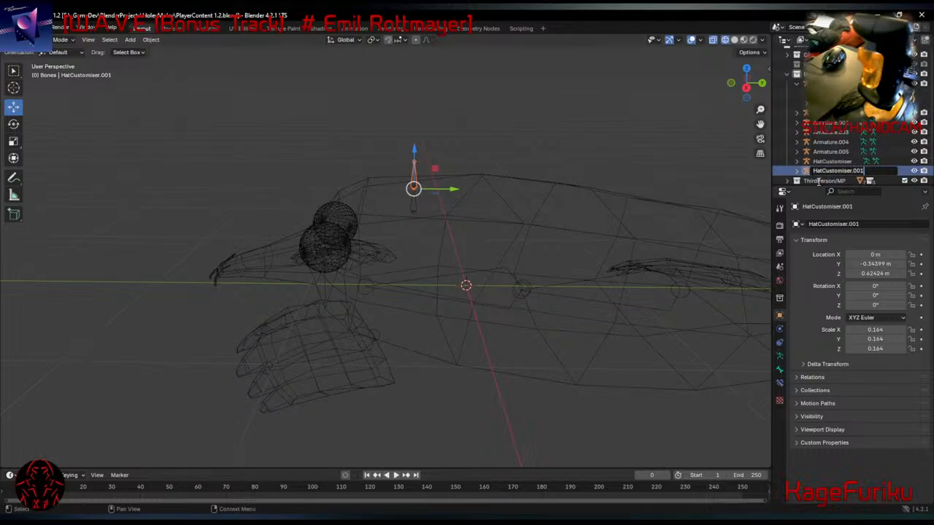
pyautogui.write('Wobble')
pyautogui.press('Return')
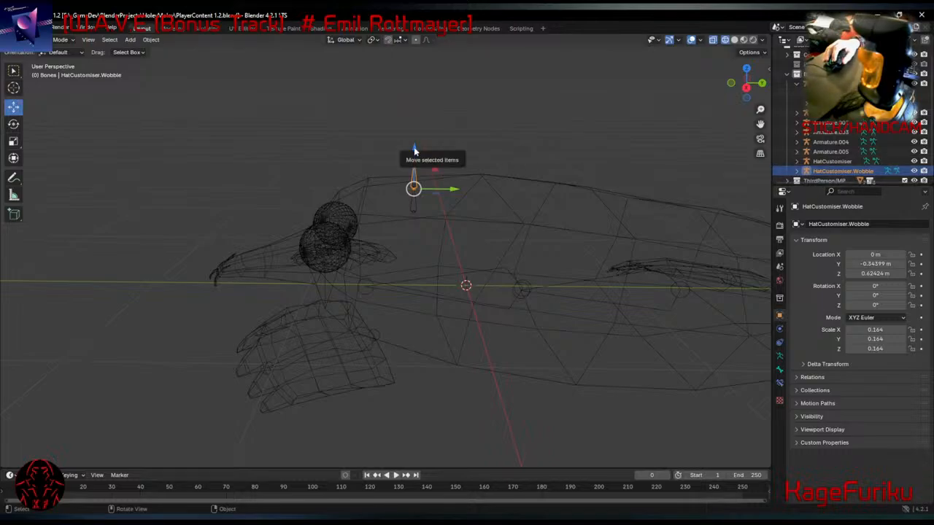
pyautogui.moveTo(413, 148); pyautogui.dragTo(414, 175)
# Move the original HatCustomiser armature into the ThirdPerson/MP collection and delete it from there.
pyautogui.click(837, 161)
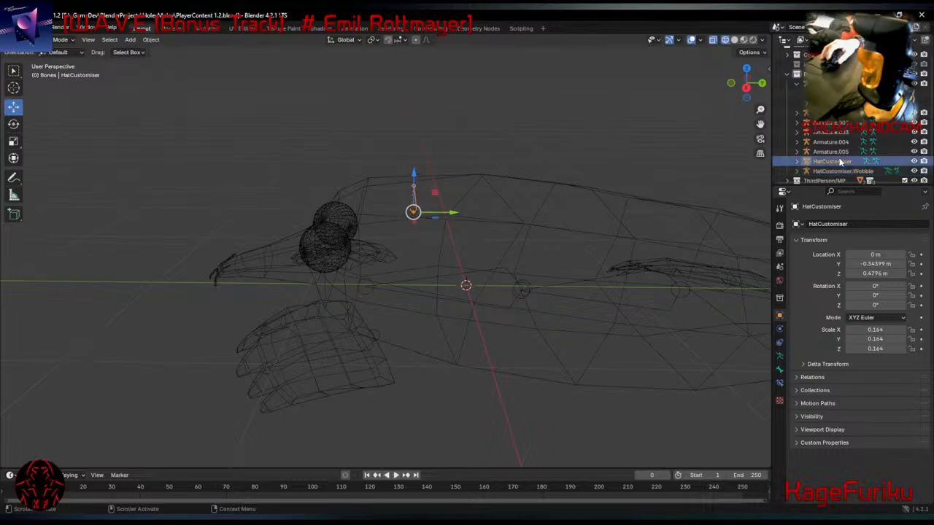
pyautogui.moveTo(832, 163)
pyautogui.mouseDown()
pyautogui.moveTo(840, 174)
pyautogui.moveTo(830, 178)
pyautogui.mouseUp()
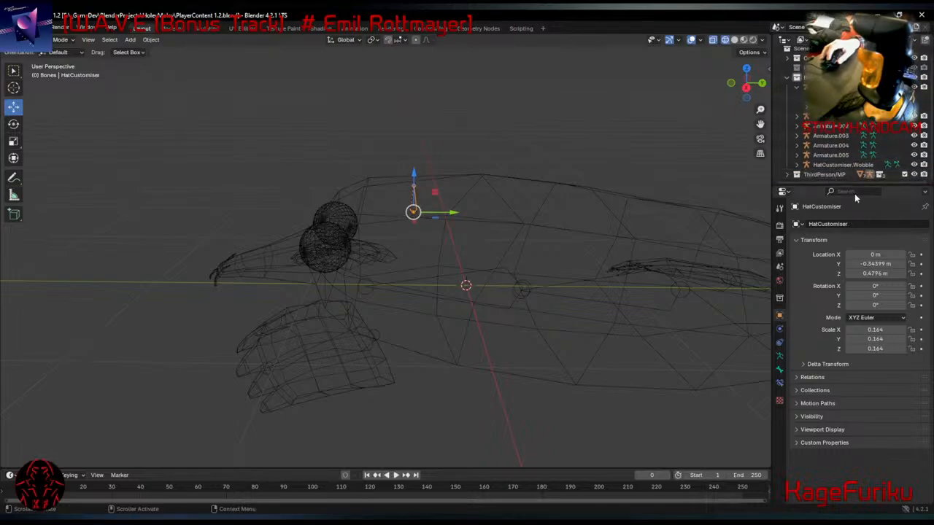
pyautogui.click(796, 174)
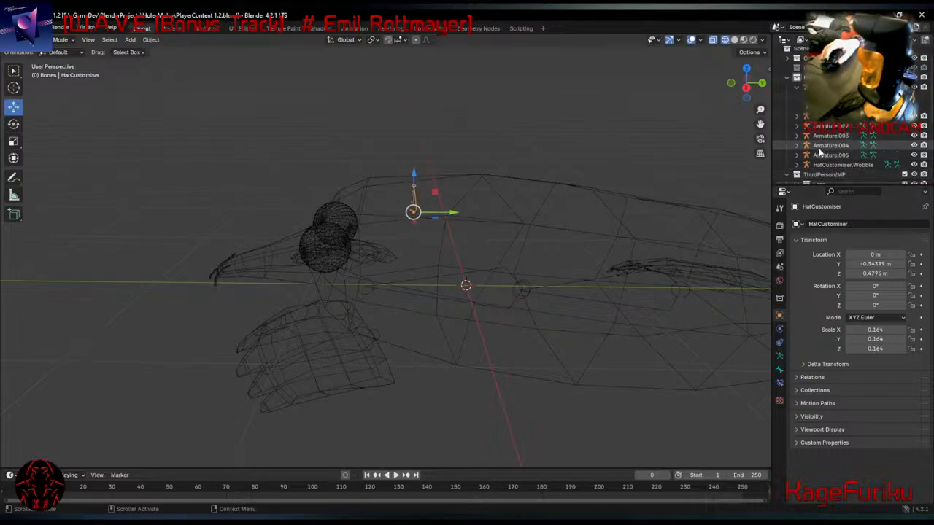
pyautogui.scroll(-5, 844, 160)
pyautogui.scroll(-2, 839, 170)
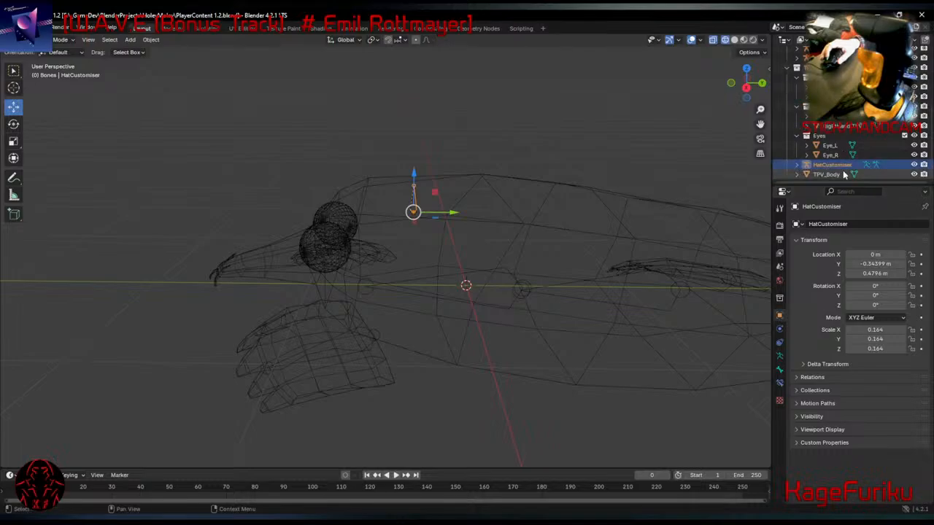
pyautogui.press('Delete')
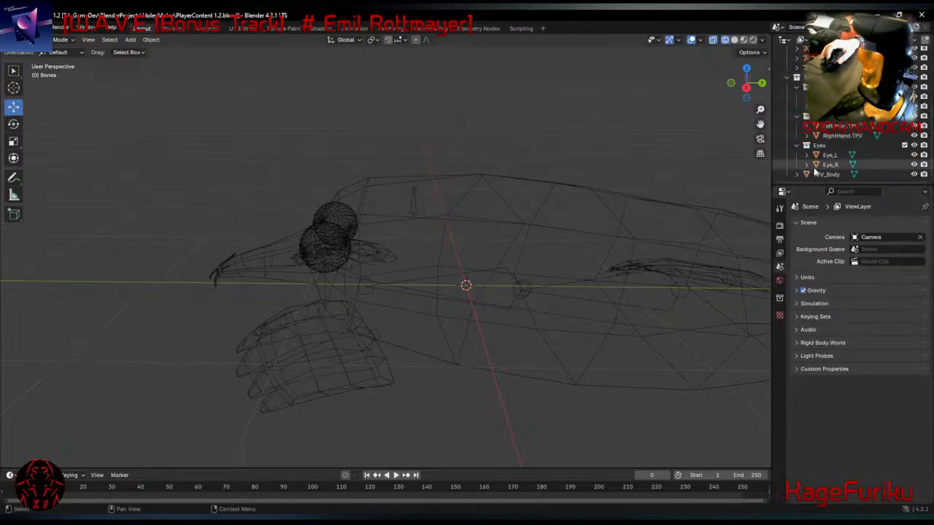
pyautogui.scroll(5, 825, 147)
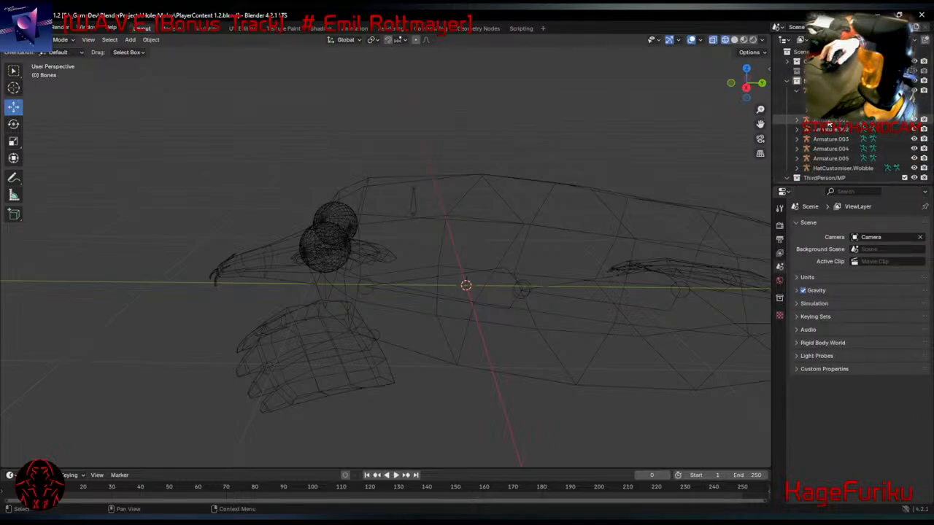
pyautogui.click(828, 120)
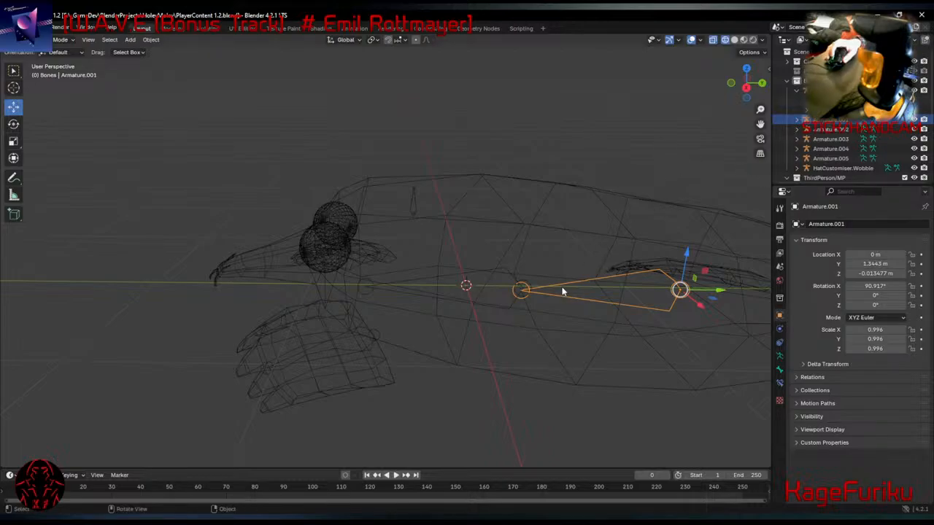
pyautogui.scroll(-3, 875, 138)
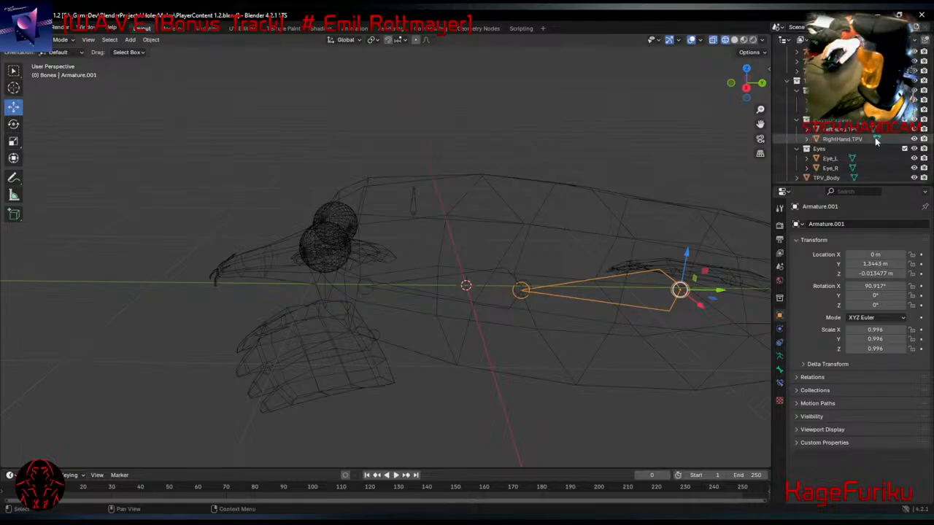
pyautogui.scroll(-1, 875, 138)
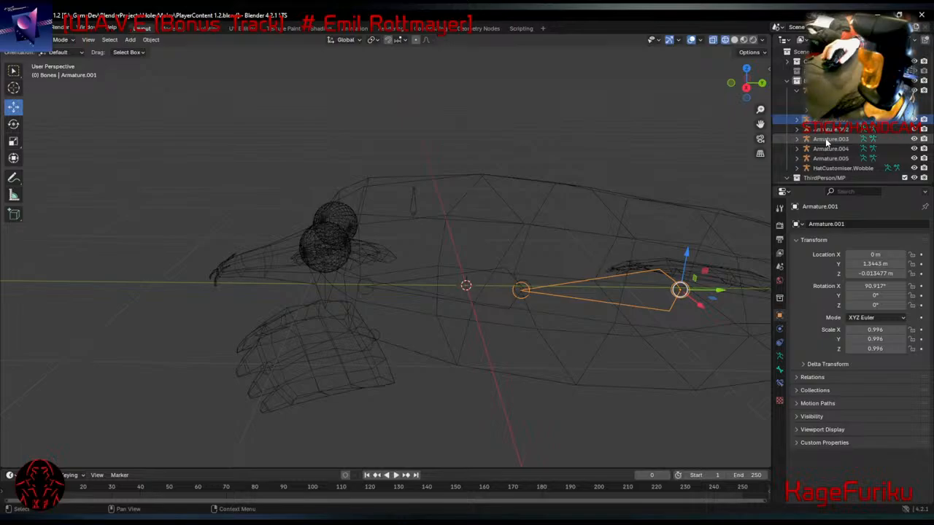
pyautogui.click(129, 39)
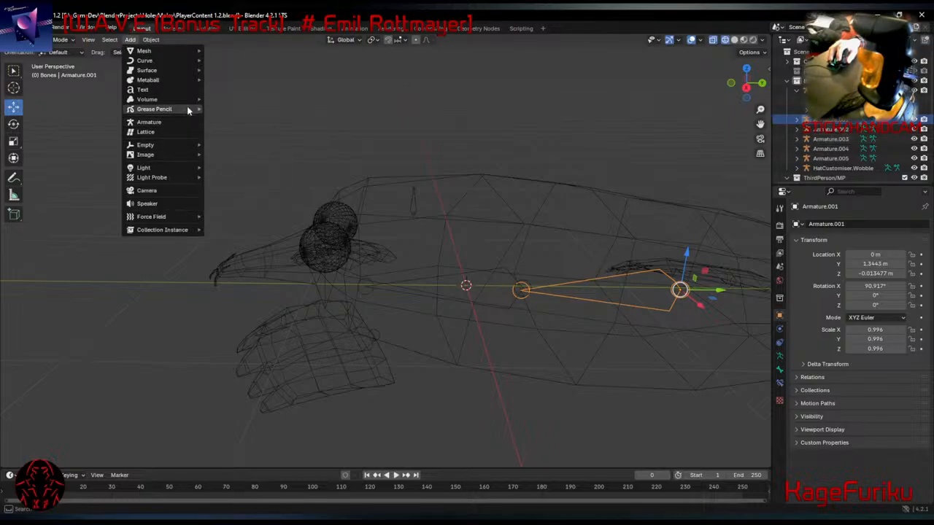
pyautogui.moveTo(189, 110)
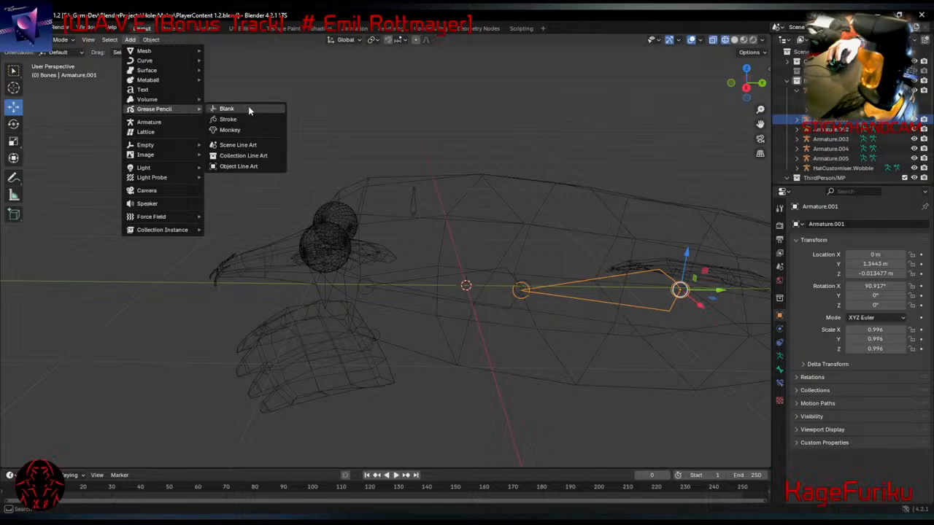
# Examine the mole from several sides in solid and wireframe shading, including Armature.002 in the rear foot.
pyautogui.moveTo(426, 155); pyautogui.dragTo(387, 146, button='middle')
pyautogui.moveTo(313, 151); pyautogui.dragTo(402, 165, button='middle')
pyautogui.press('z')
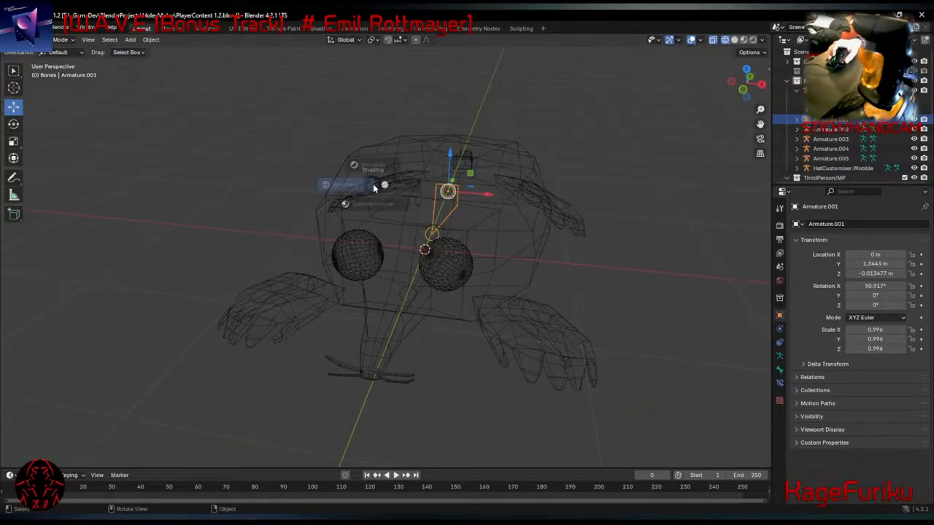
pyautogui.click(445, 185)
pyautogui.press('z')
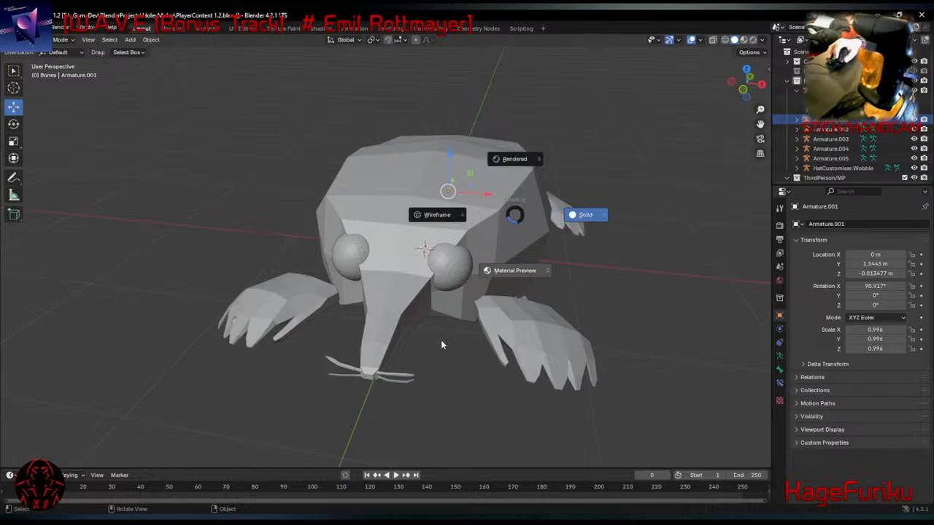
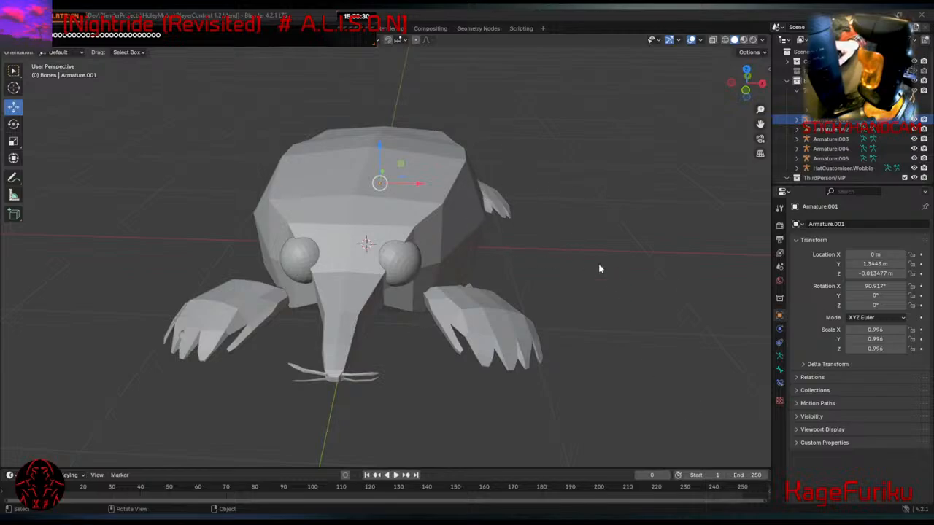
pyautogui.moveTo(598, 269); pyautogui.dragTo(558, 306, button='middle')
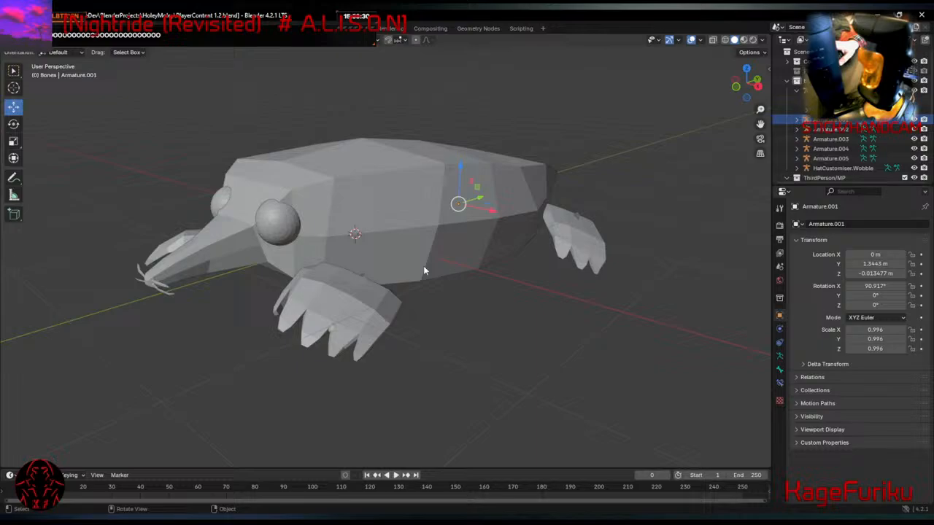
pyautogui.press('z')
pyautogui.click(343, 266)
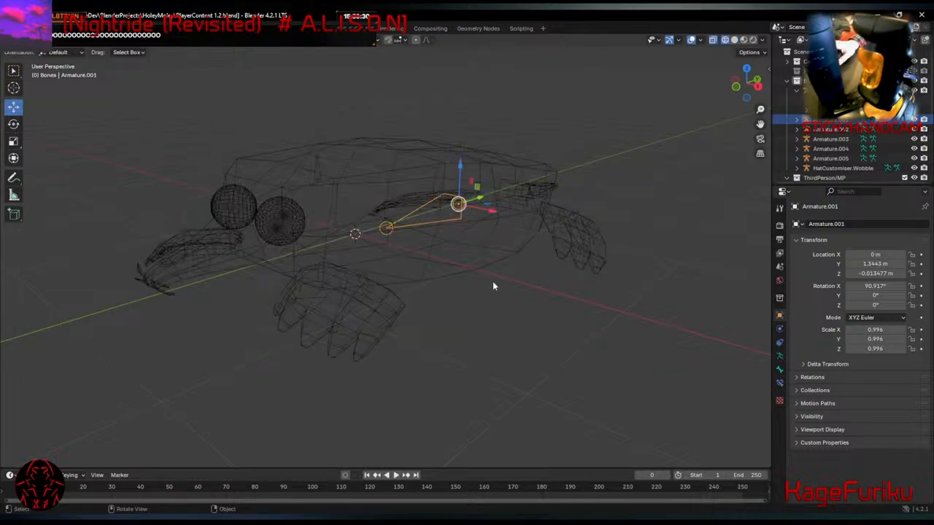
pyautogui.moveTo(492, 286); pyautogui.dragTo(431, 298, button='middle')
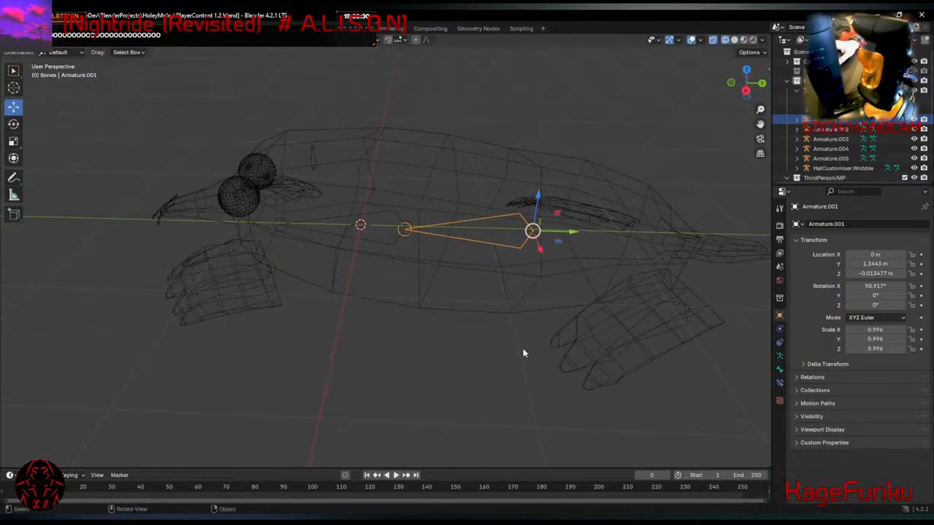
pyautogui.moveTo(522, 353); pyautogui.dragTo(611, 356, button='middle')
pyautogui.click(616, 345)
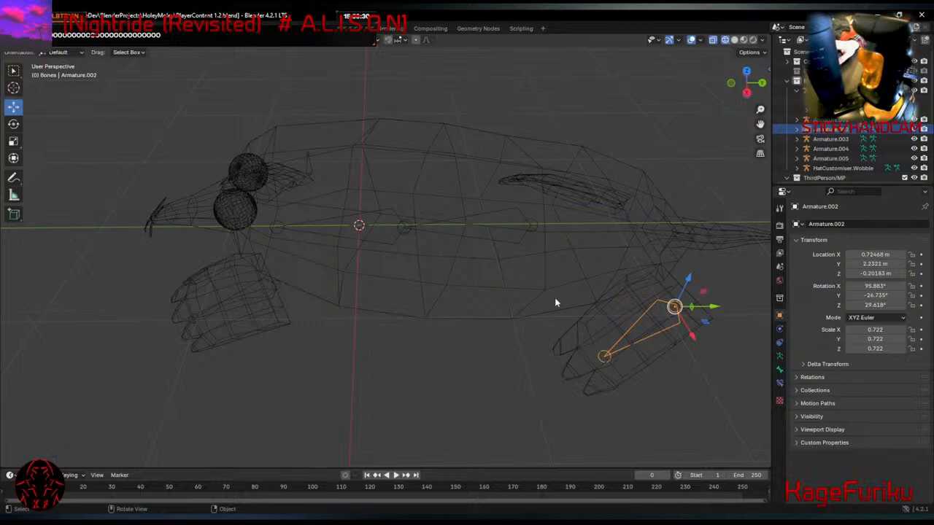
# Rotate Armature.005 in the front hand to about X 93.4°, Y -22.0° and Z 25.9°.
pyautogui.moveTo(442, 333); pyautogui.dragTo(413, 335, button='middle')
pyautogui.click(274, 257)
pyautogui.moveTo(275, 257); pyautogui.dragTo(358, 275, button='middle')
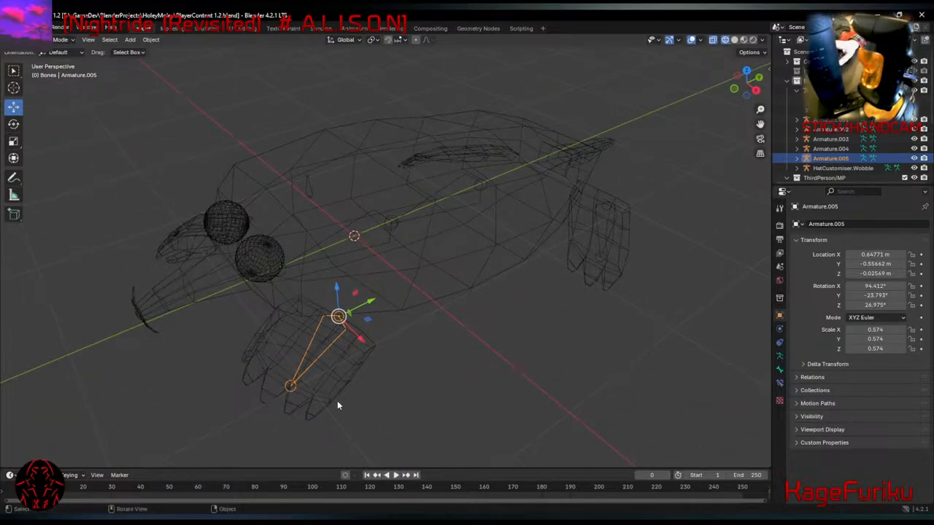
pyautogui.press('r')
pyautogui.click(263, 445)
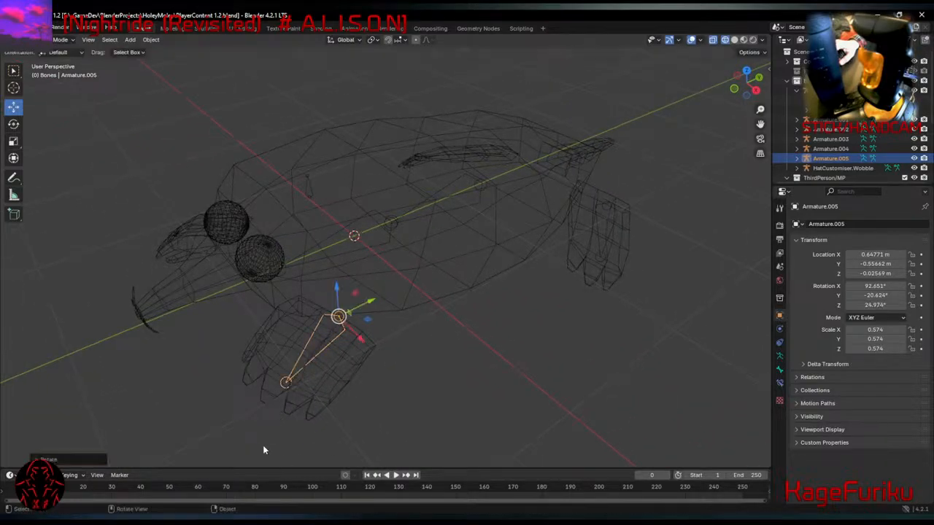
pyautogui.press('r')
pyautogui.click(268, 446)
# Move Armature.005 within the front hand to about X 0.663 m, Y -0.561 m, Z -0.046 m and deselect it.
pyautogui.press('s')
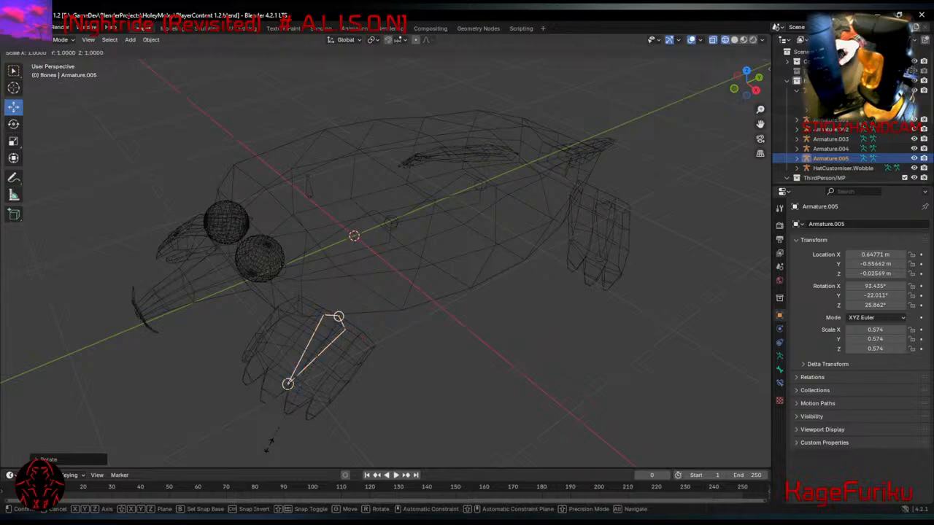
pyautogui.press('Escape')
pyautogui.press('g')
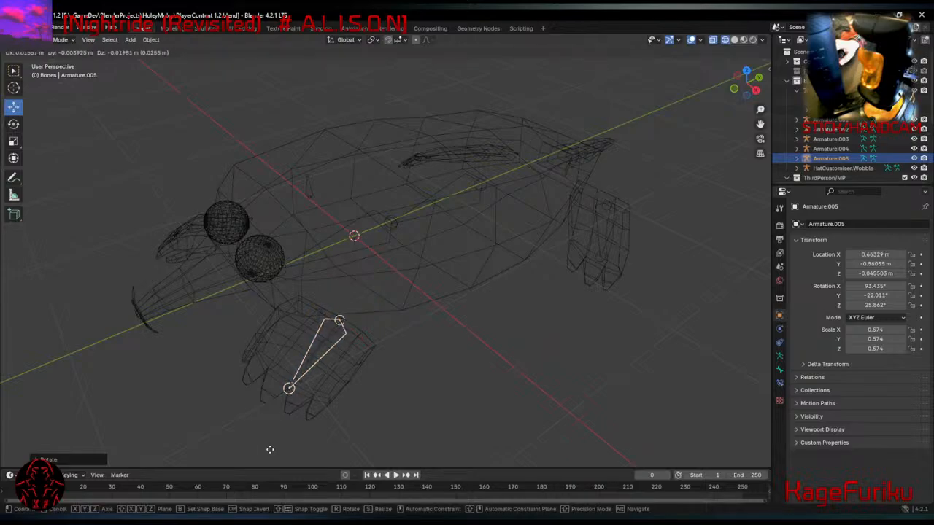
pyautogui.click(268, 447)
pyautogui.click(446, 377)
# Switch the viewport to solid shading and examine the mole from its other side.
pyautogui.moveTo(441, 379); pyautogui.dragTo(561, 387, button='middle')
pyautogui.moveTo(245, 408)
pyautogui.mouseDown(button='middle')
pyautogui.moveTo(328, 406)
pyautogui.moveTo(348, 382)
pyautogui.moveTo(401, 371)
pyautogui.moveTo(409, 386)
pyautogui.moveTo(401, 402)
pyautogui.moveTo(280, 393)
pyautogui.moveTo(335, 373)
pyautogui.mouseUp(button='middle')
pyautogui.hotkey('shift', 'z')
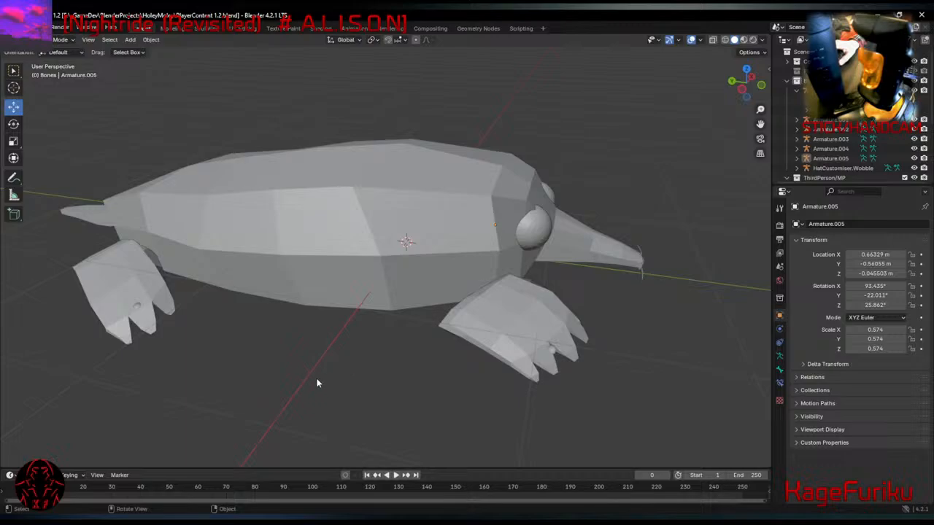
pyautogui.press('z')
pyautogui.press('z')
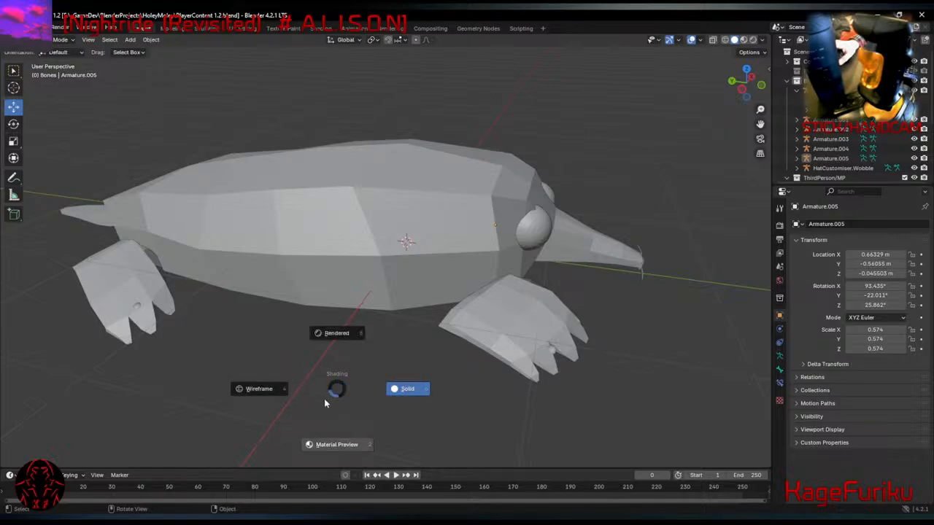
pyautogui.click(420, 381)
pyautogui.press('z')
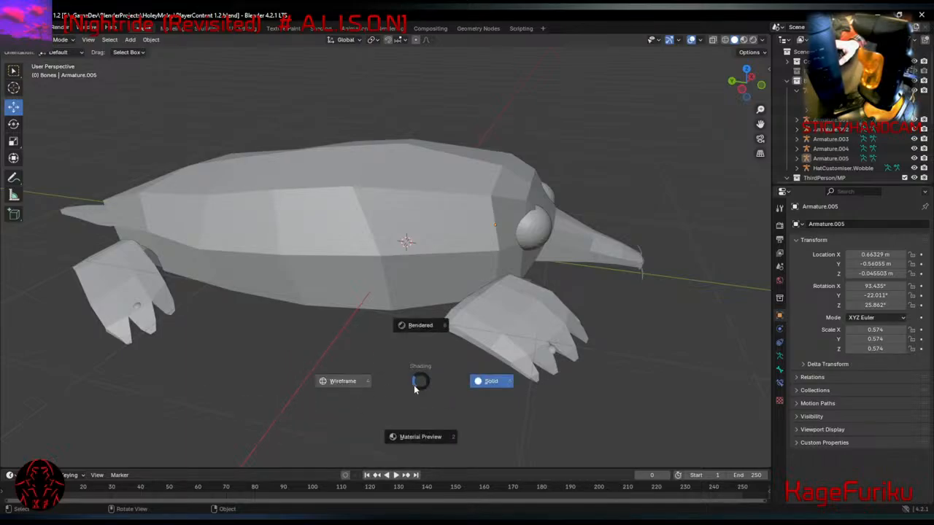
pyautogui.click(510, 386)
pyautogui.rightClick(604, 332)
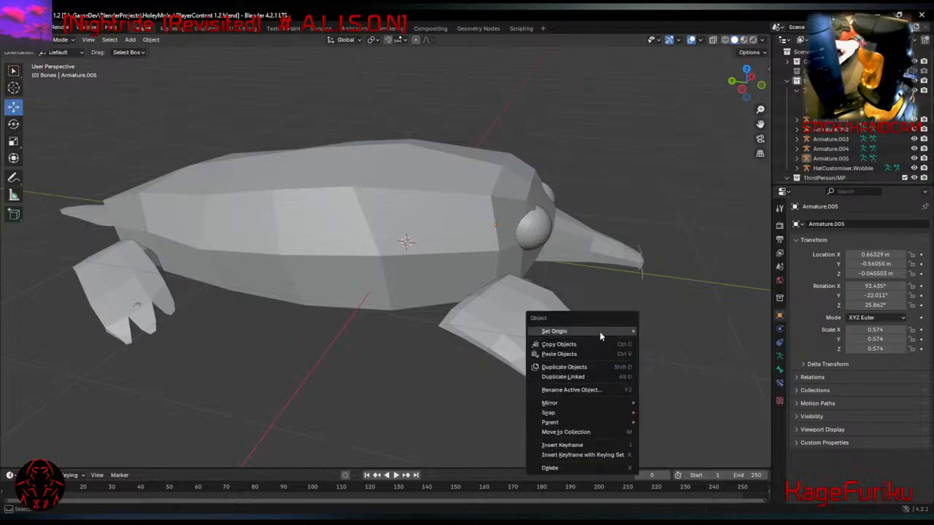
# Play the timeline briefly, stop it at frame 51 and view the mole from the front.
pyautogui.click(393, 478)
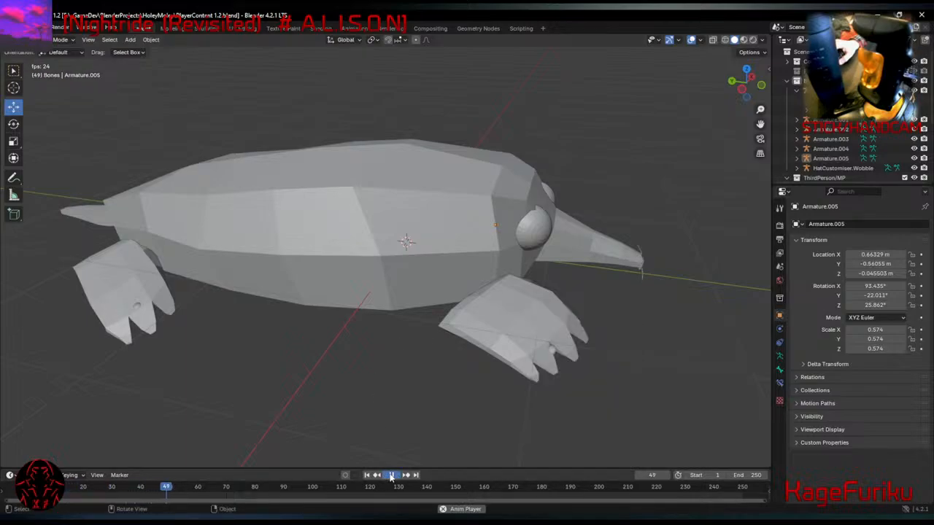
pyautogui.click(392, 475)
pyautogui.moveTo(530, 381); pyautogui.dragTo(420, 386, button='middle')
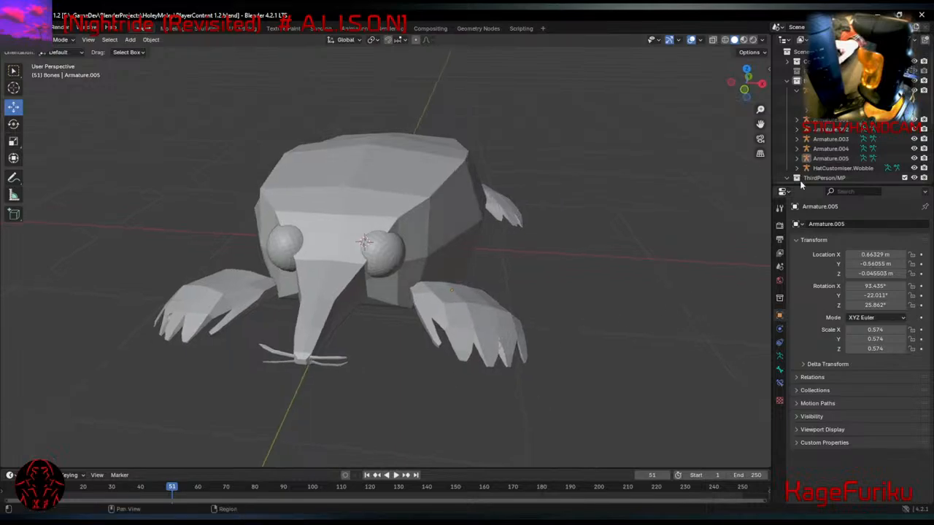
# Exclude the Bones and ThirdPerson/MP collections and enable the collection holding the separate snout and hand meshes.
pyautogui.click(904, 81)
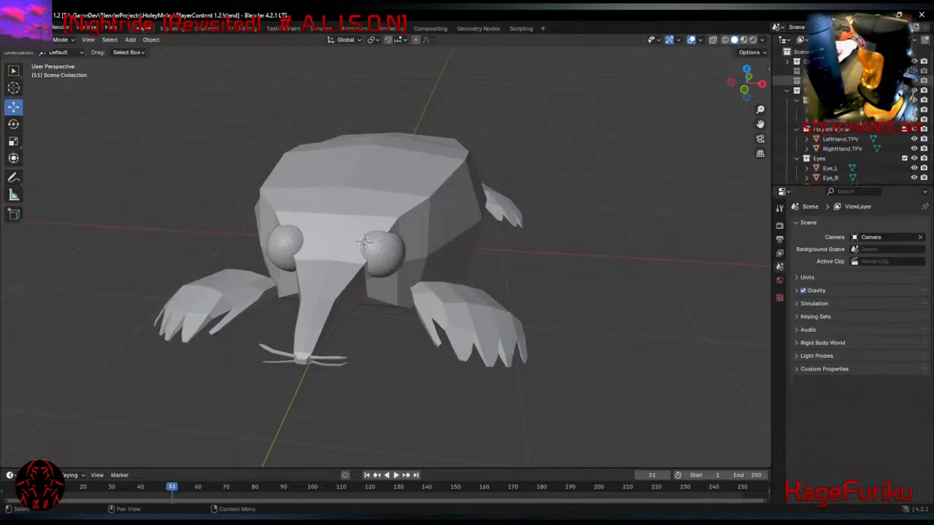
pyautogui.click(793, 90)
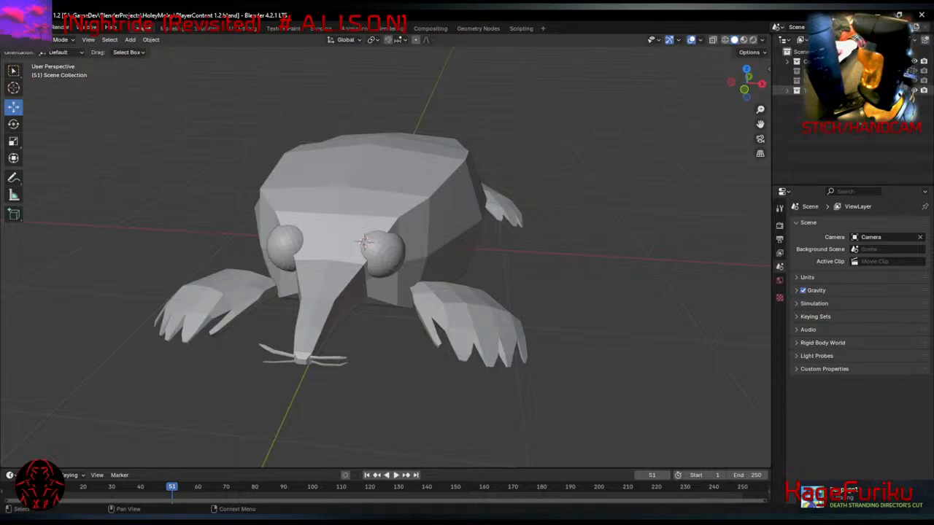
pyautogui.click(904, 71)
pyautogui.click(905, 119)
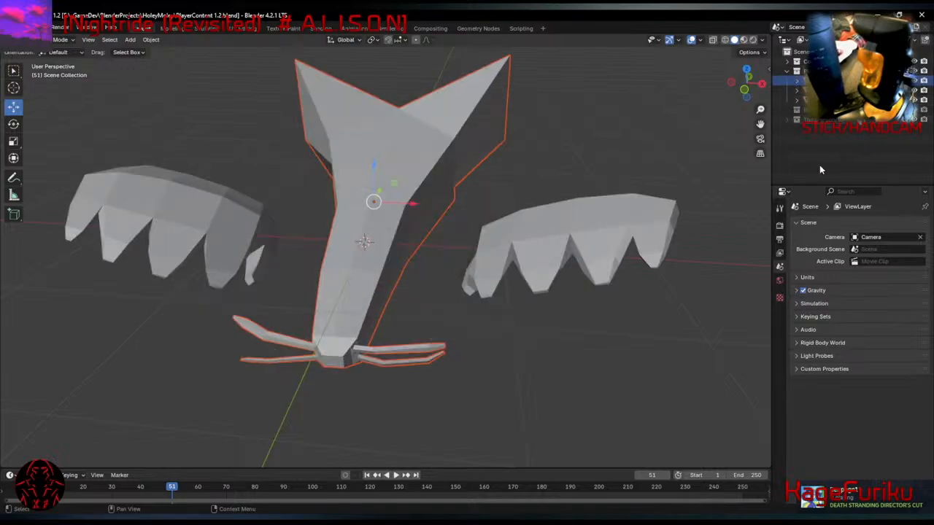
# Examine the snout and hands from behind at a first-person angle, select each mesh in turn, and clear the selection.
pyautogui.moveTo(612, 191); pyautogui.dragTo(375, 279, button='middle')
pyautogui.press('w')
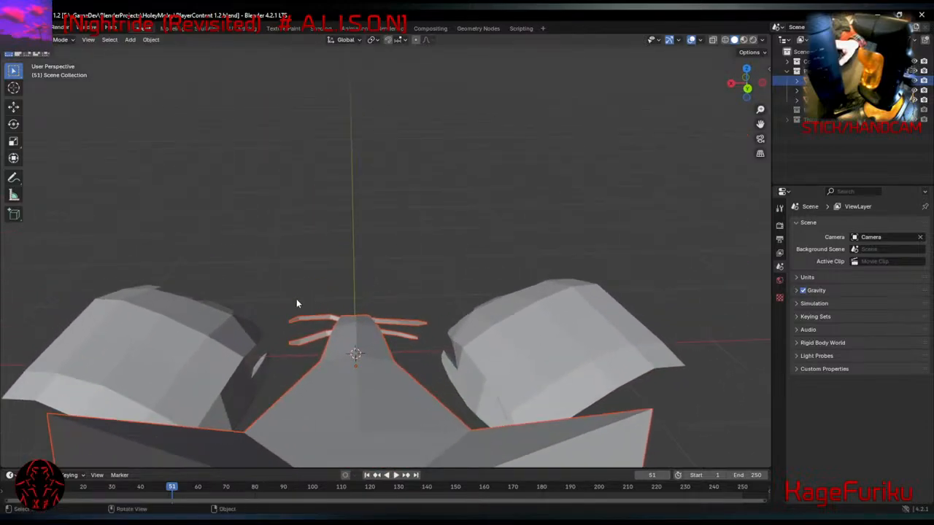
pyautogui.moveTo(296, 304); pyautogui.dragTo(365, 275, button='middle')
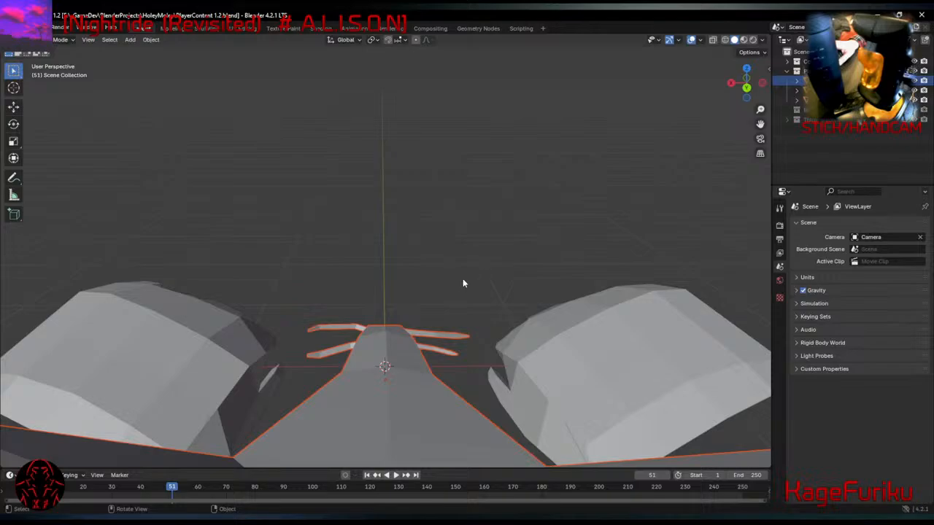
pyautogui.moveTo(463, 282)
pyautogui.mouseDown(button='middle')
pyautogui.moveTo(458, 272)
pyautogui.moveTo(460, 295)
pyautogui.mouseUp(button='middle')
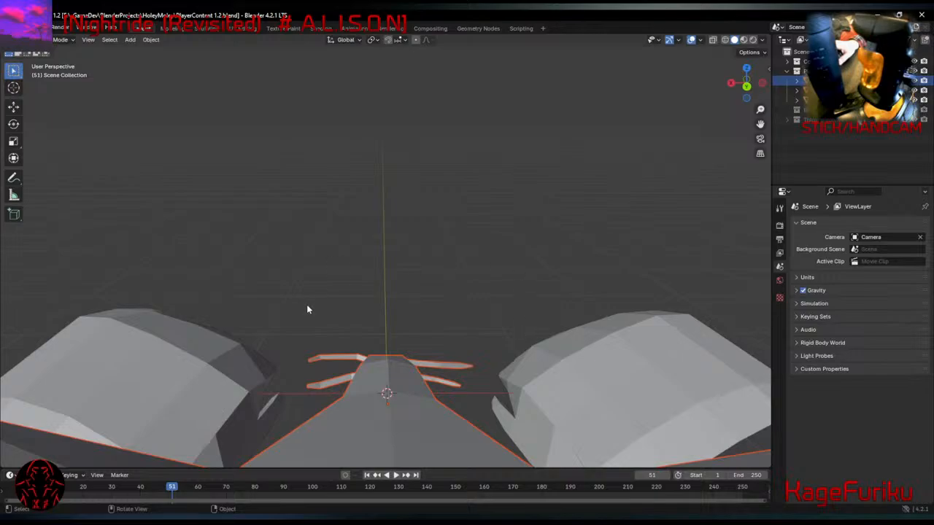
pyautogui.click(682, 403)
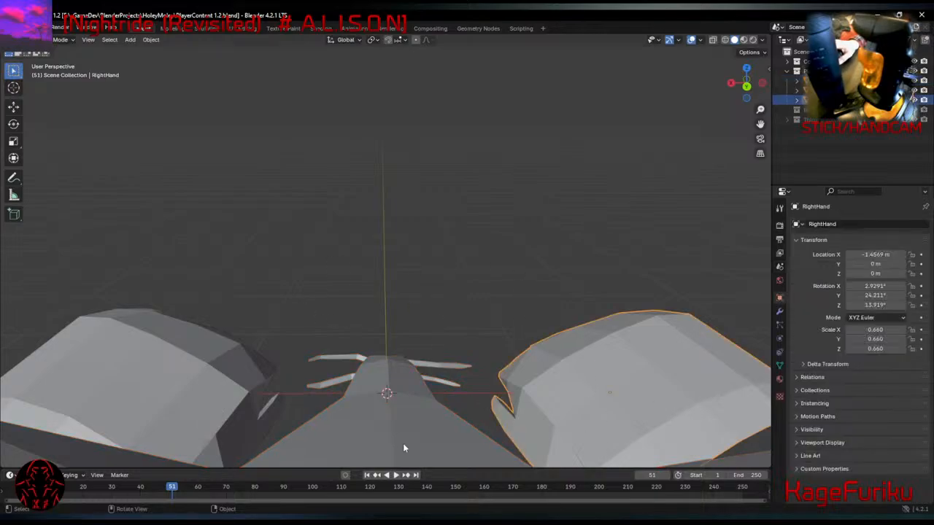
pyautogui.click(403, 443)
pyautogui.click(188, 374)
pyautogui.click(630, 312)
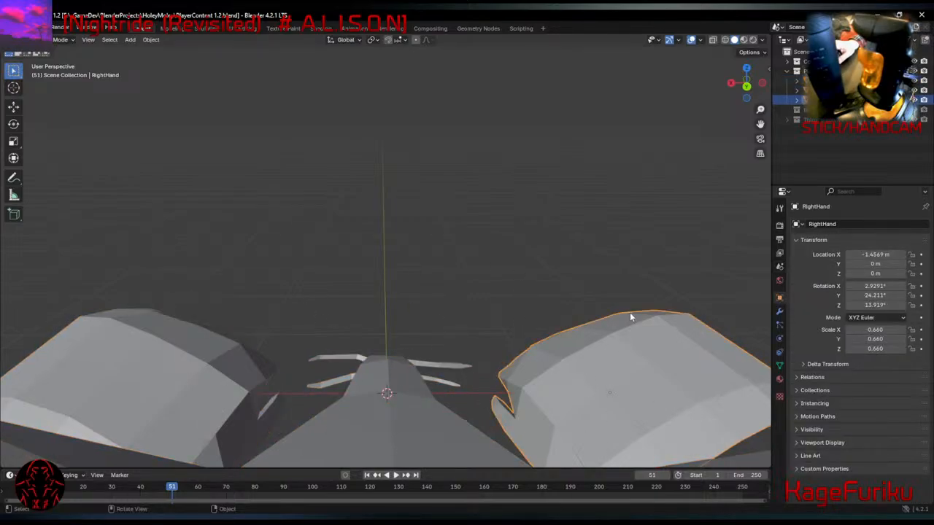
pyautogui.click(526, 214)
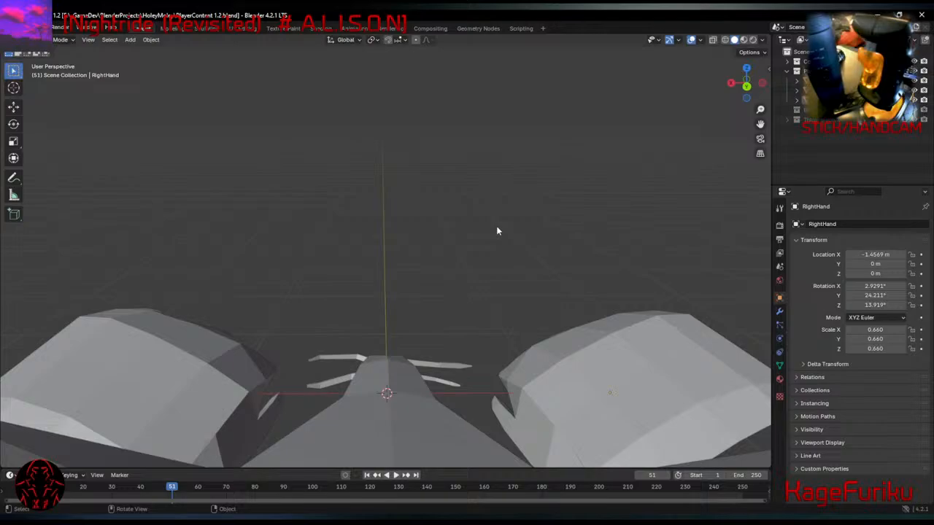
# Try a free trackball rotation of the RightHand mesh.
pyautogui.click(622, 398)
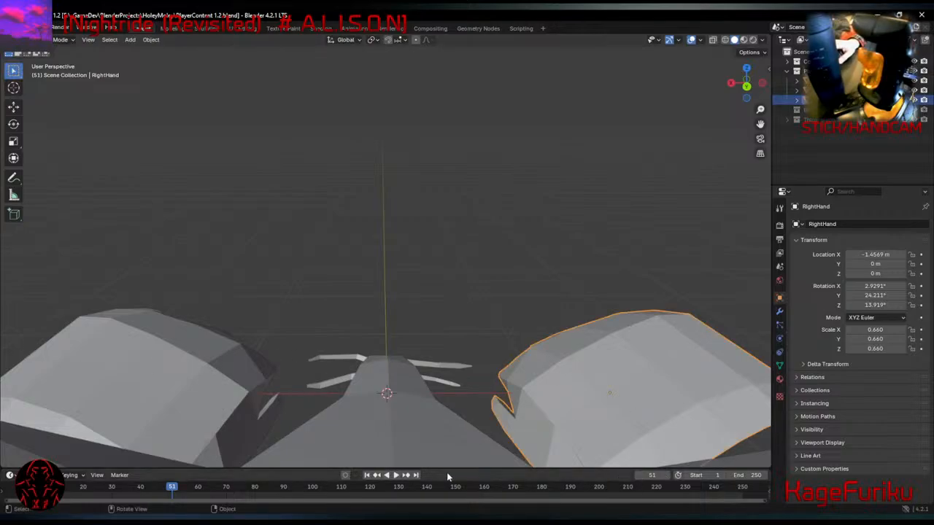
pyautogui.press('r')
pyautogui.press('r')
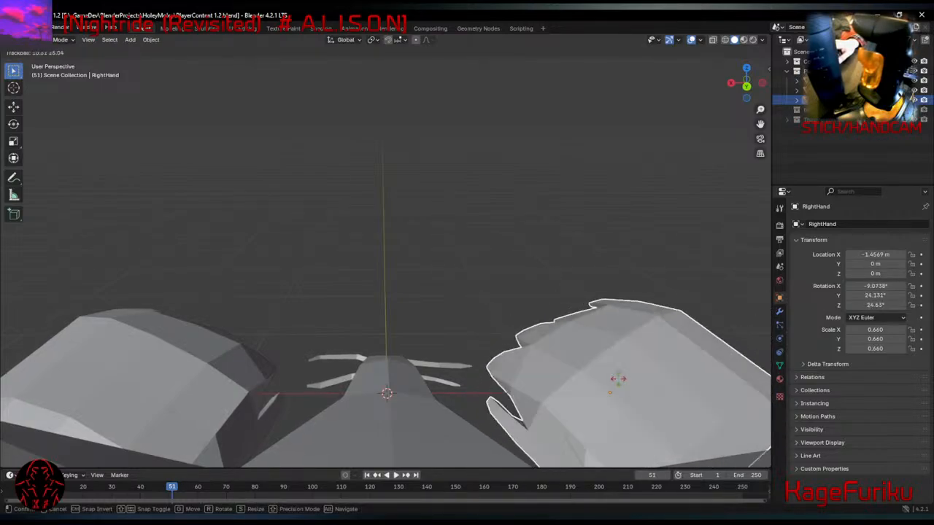
pyautogui.click(618, 365)
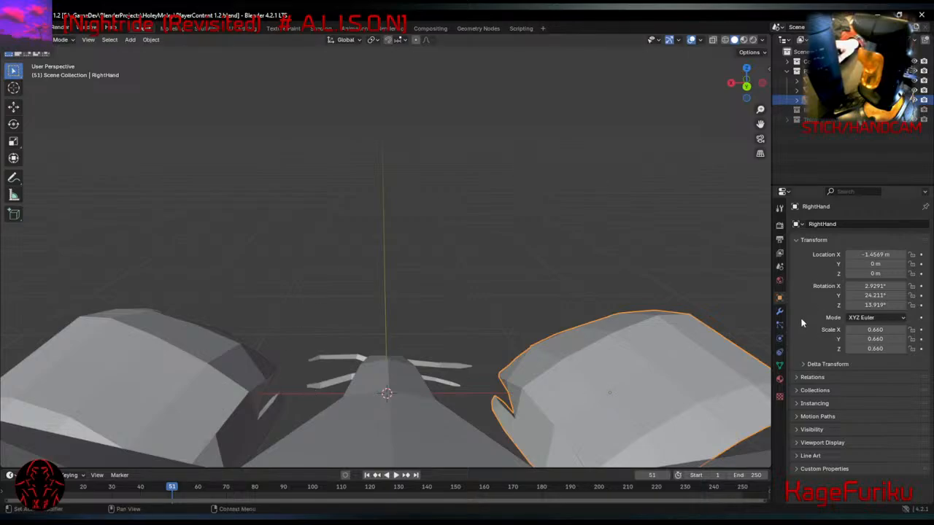
# Save the PlayerContent file as a new incremental version.
pyautogui.click(905, 120)
pyautogui.click(905, 120)
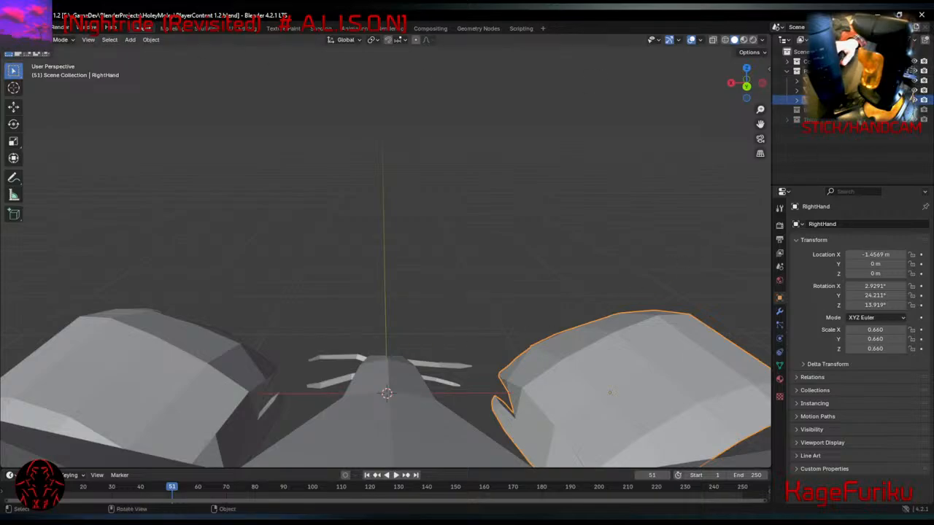
pyautogui.click(41, 28)
pyautogui.click(23, 28)
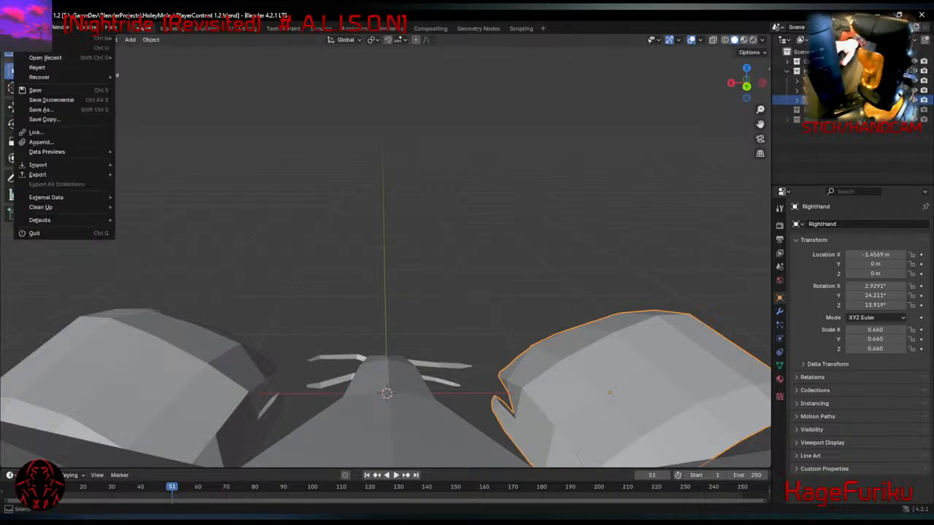
pyautogui.click(79, 102)
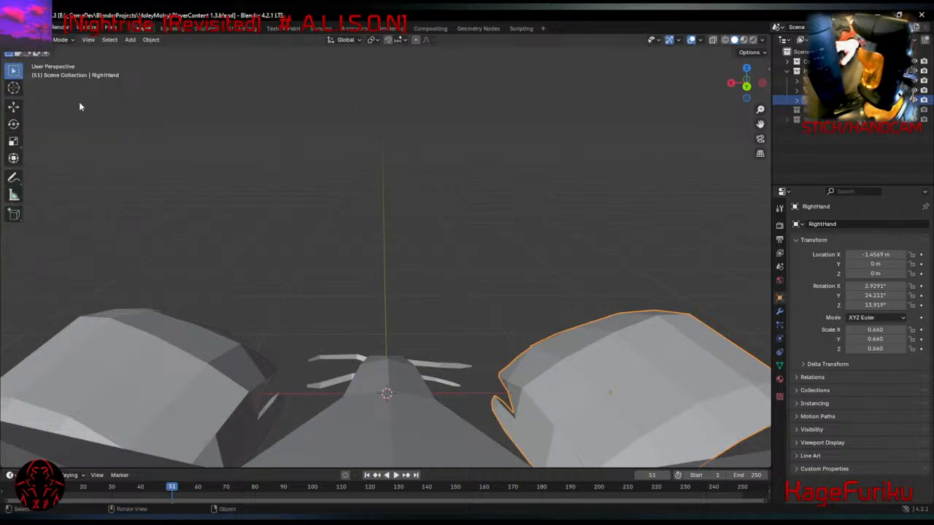